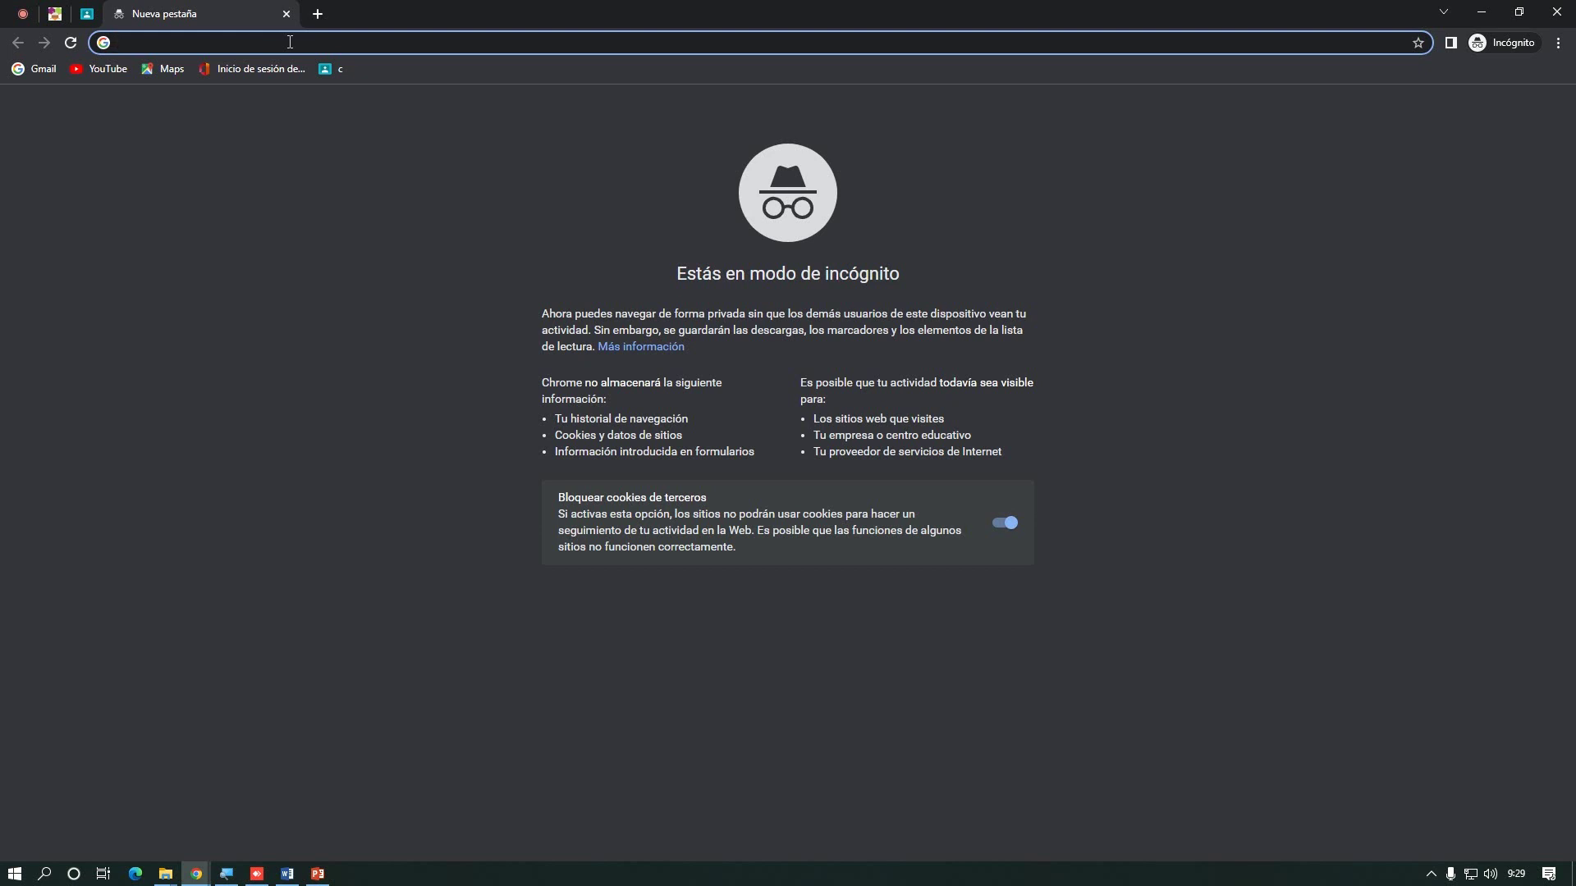
Search Google for "nirvana" and show the image results
text(nirvana)
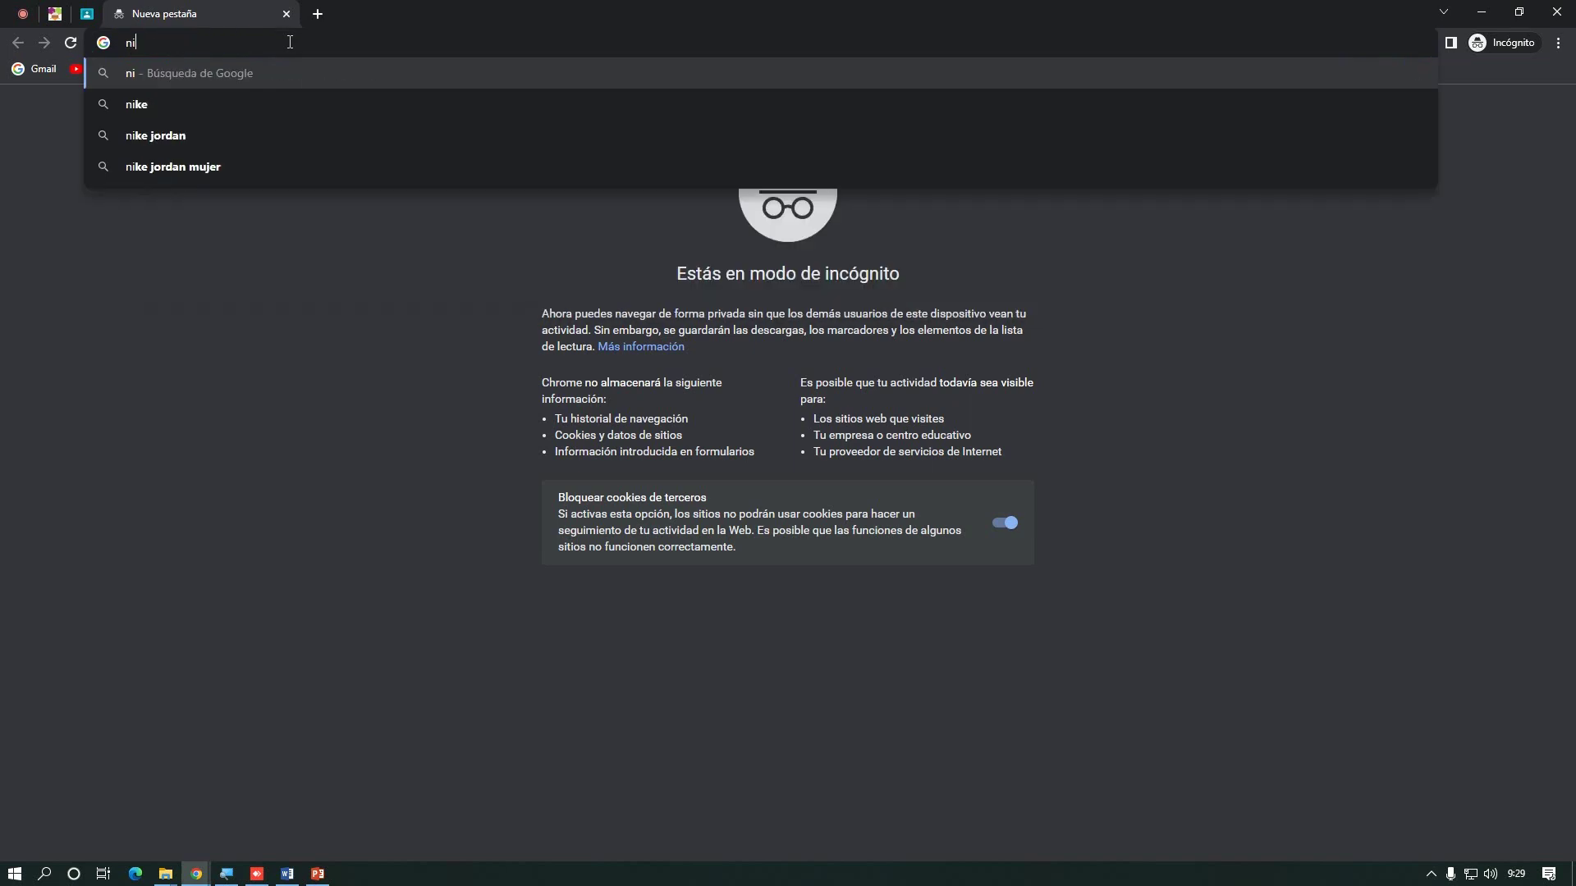
key(Return)
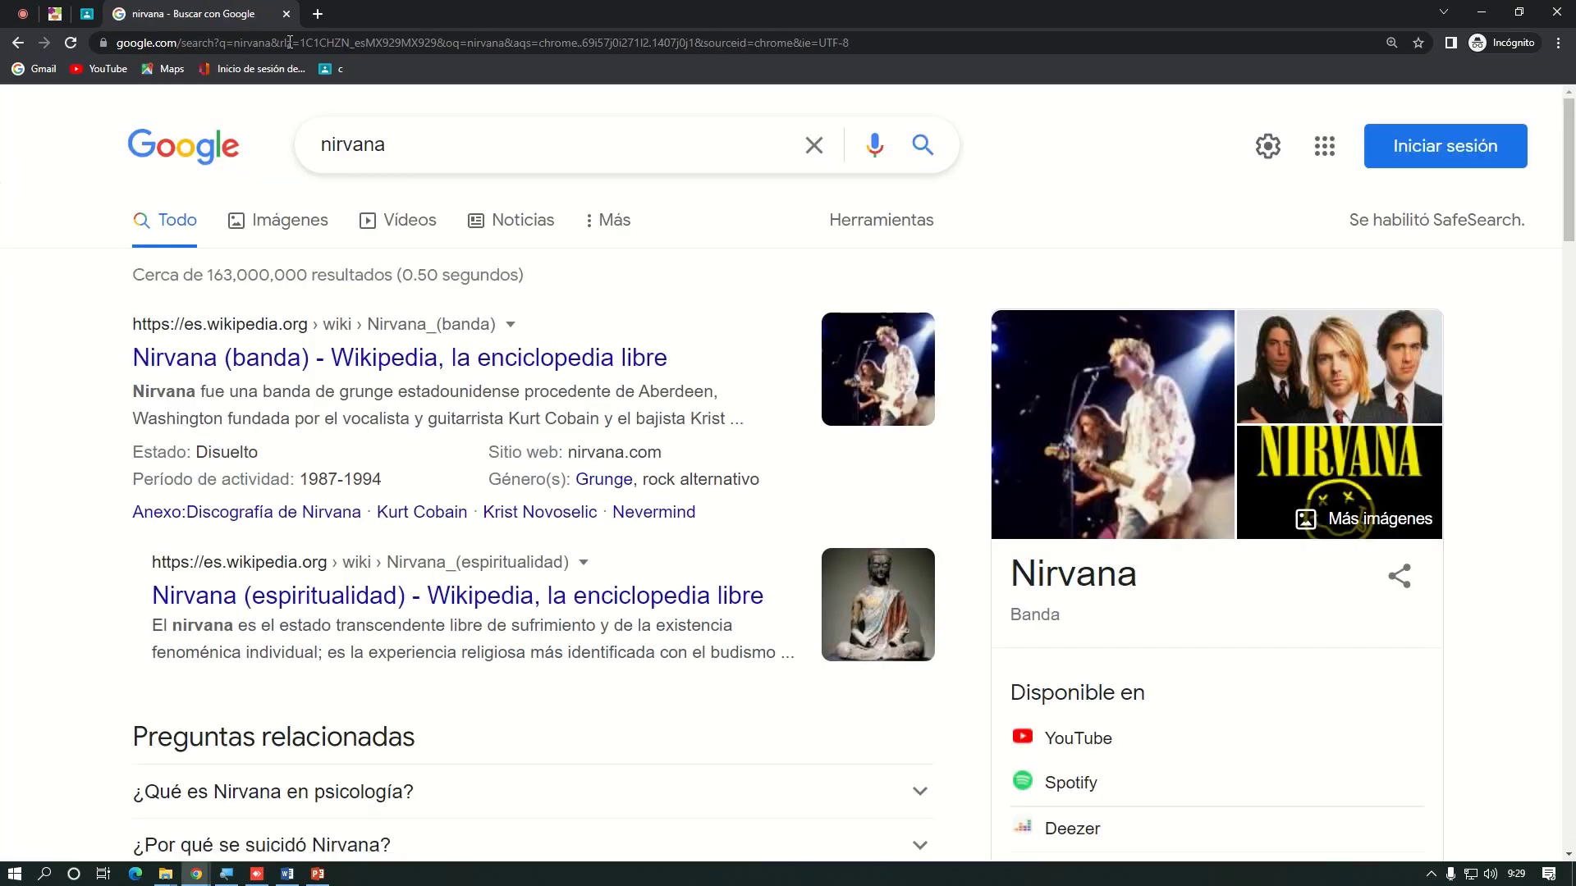
click(280, 220)
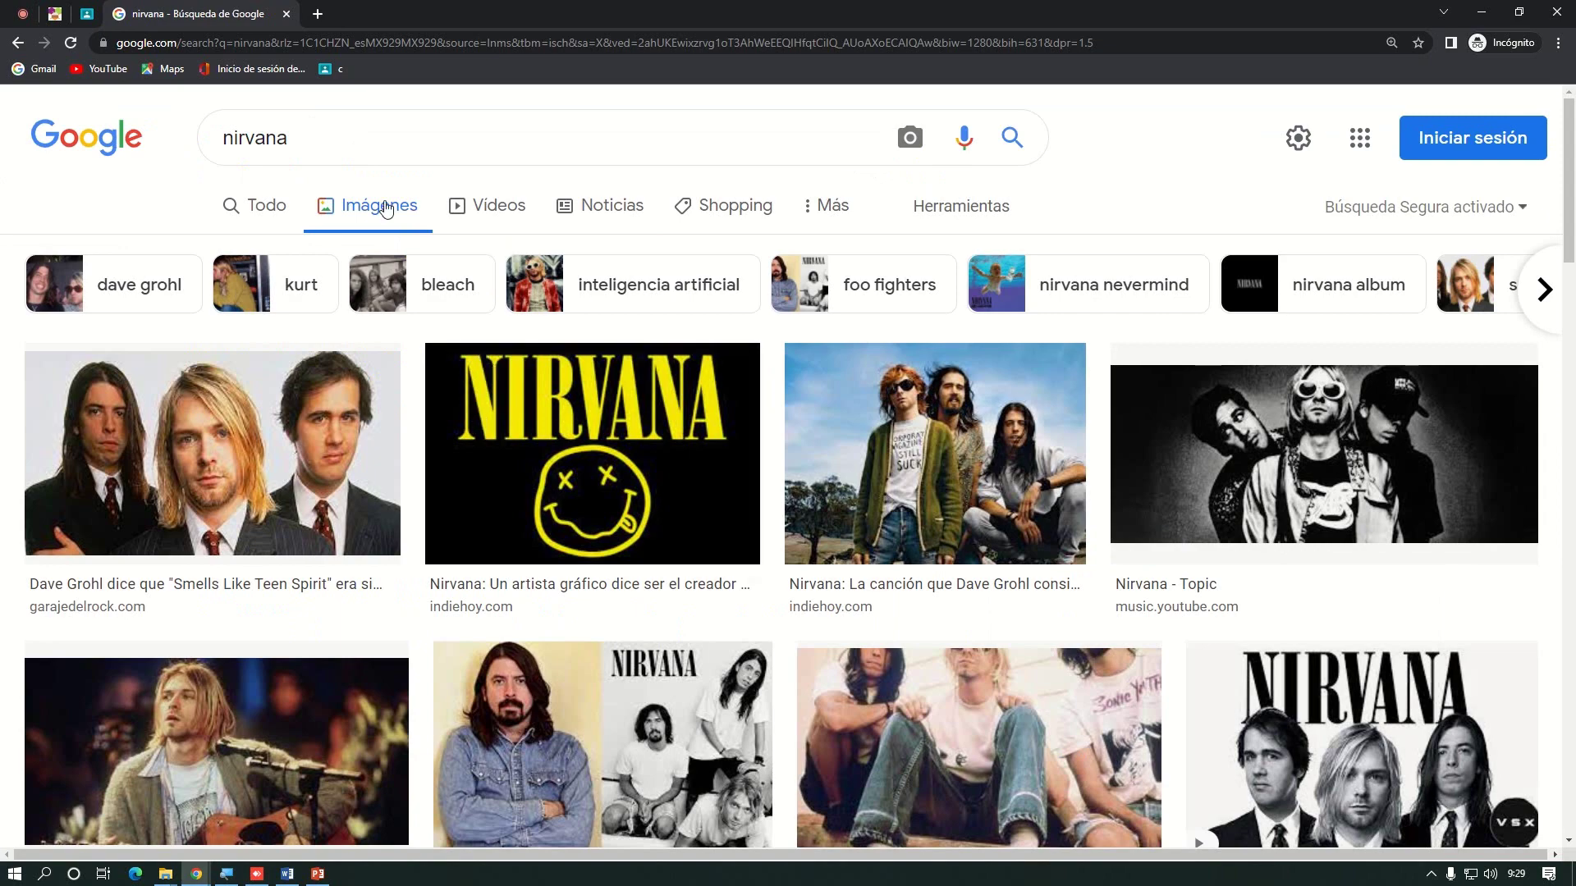
Refine the image search to "nirvana albums"
click(326, 140)
text(albums)
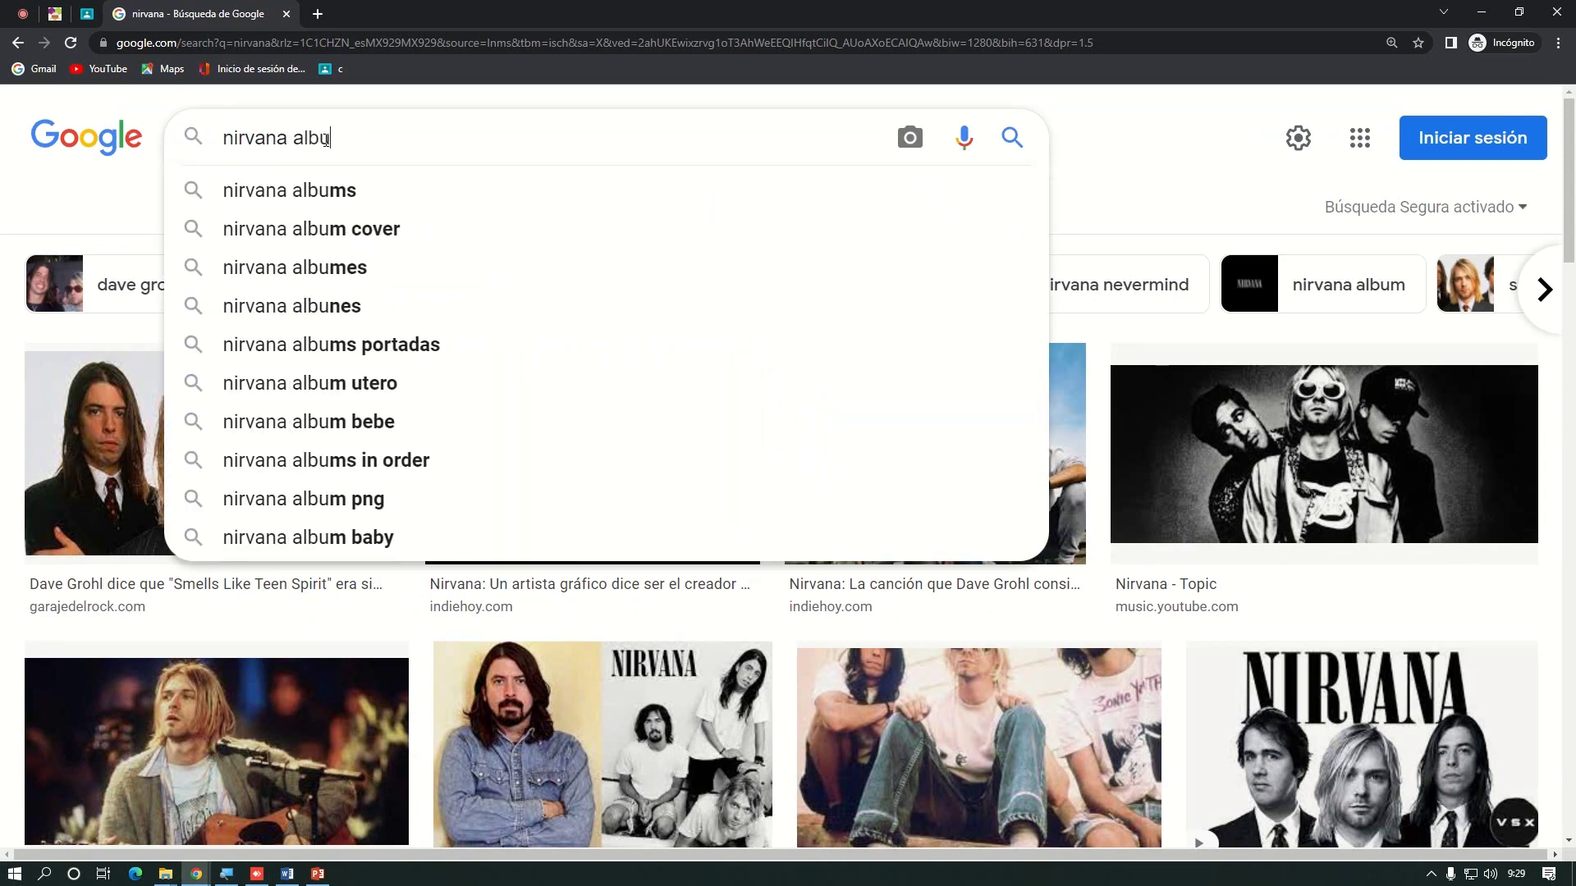
key(Return)
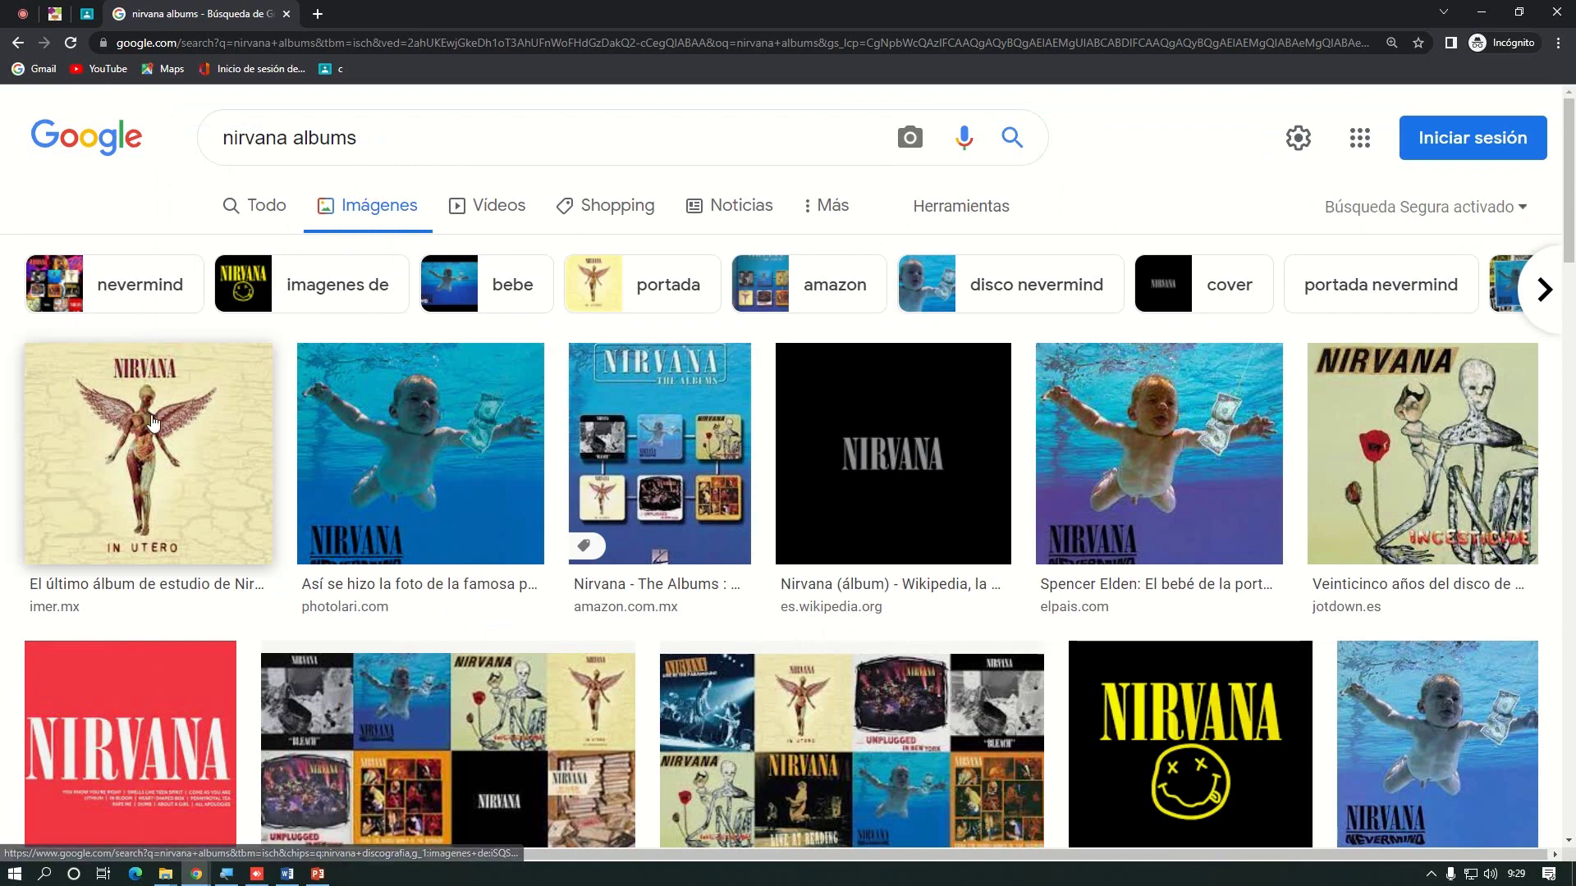
Preview the Nevermind cover from photolari.com and bring up the dialog for saving the full image
click(388, 426)
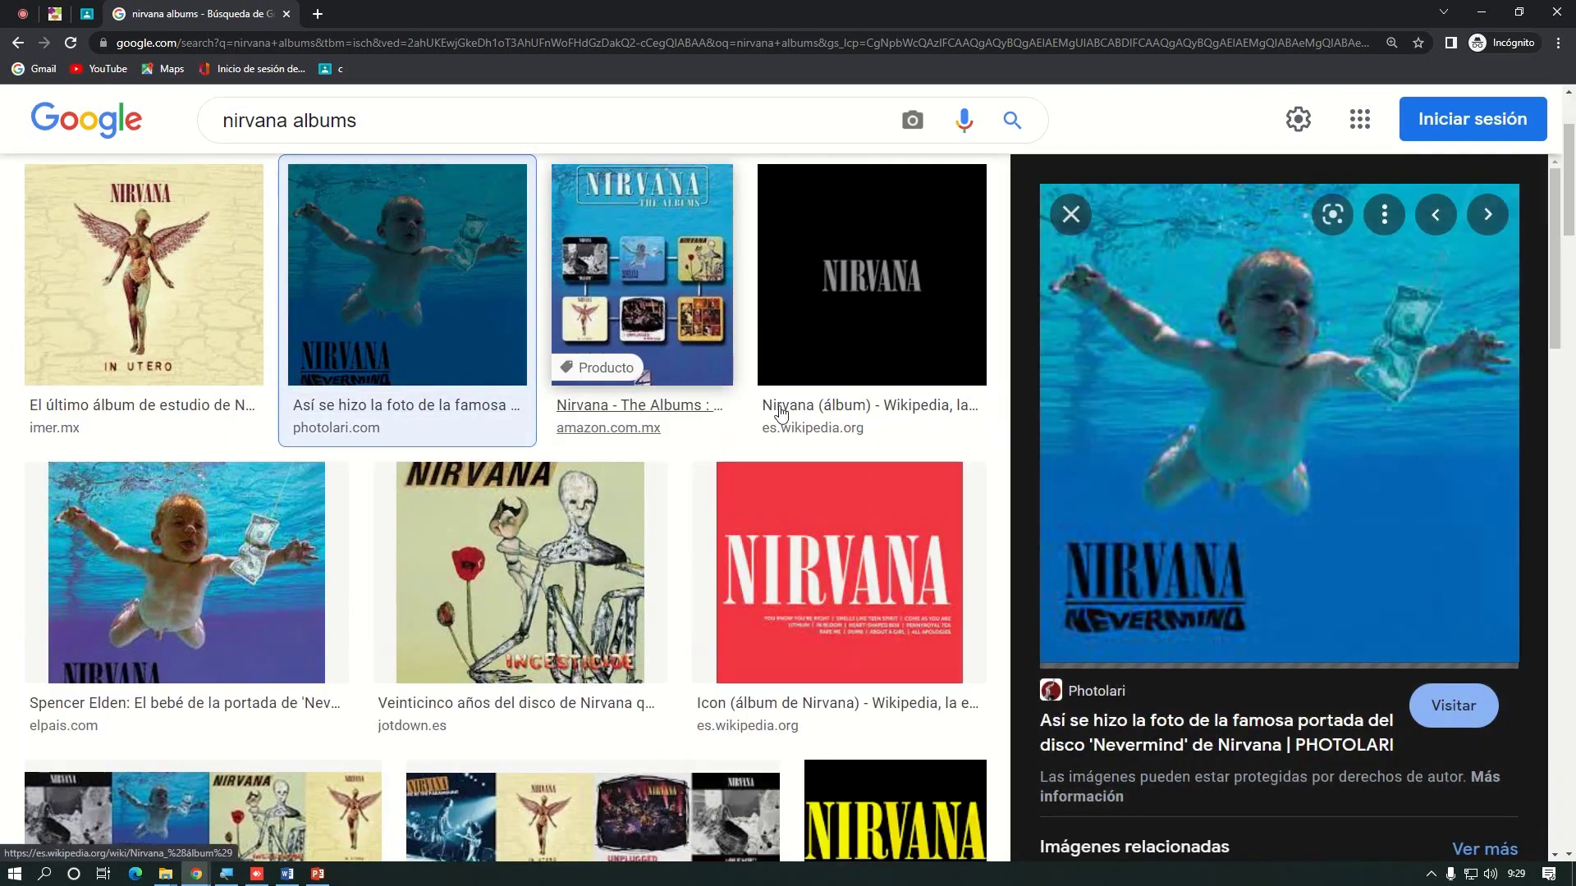
right_click(1175, 346)
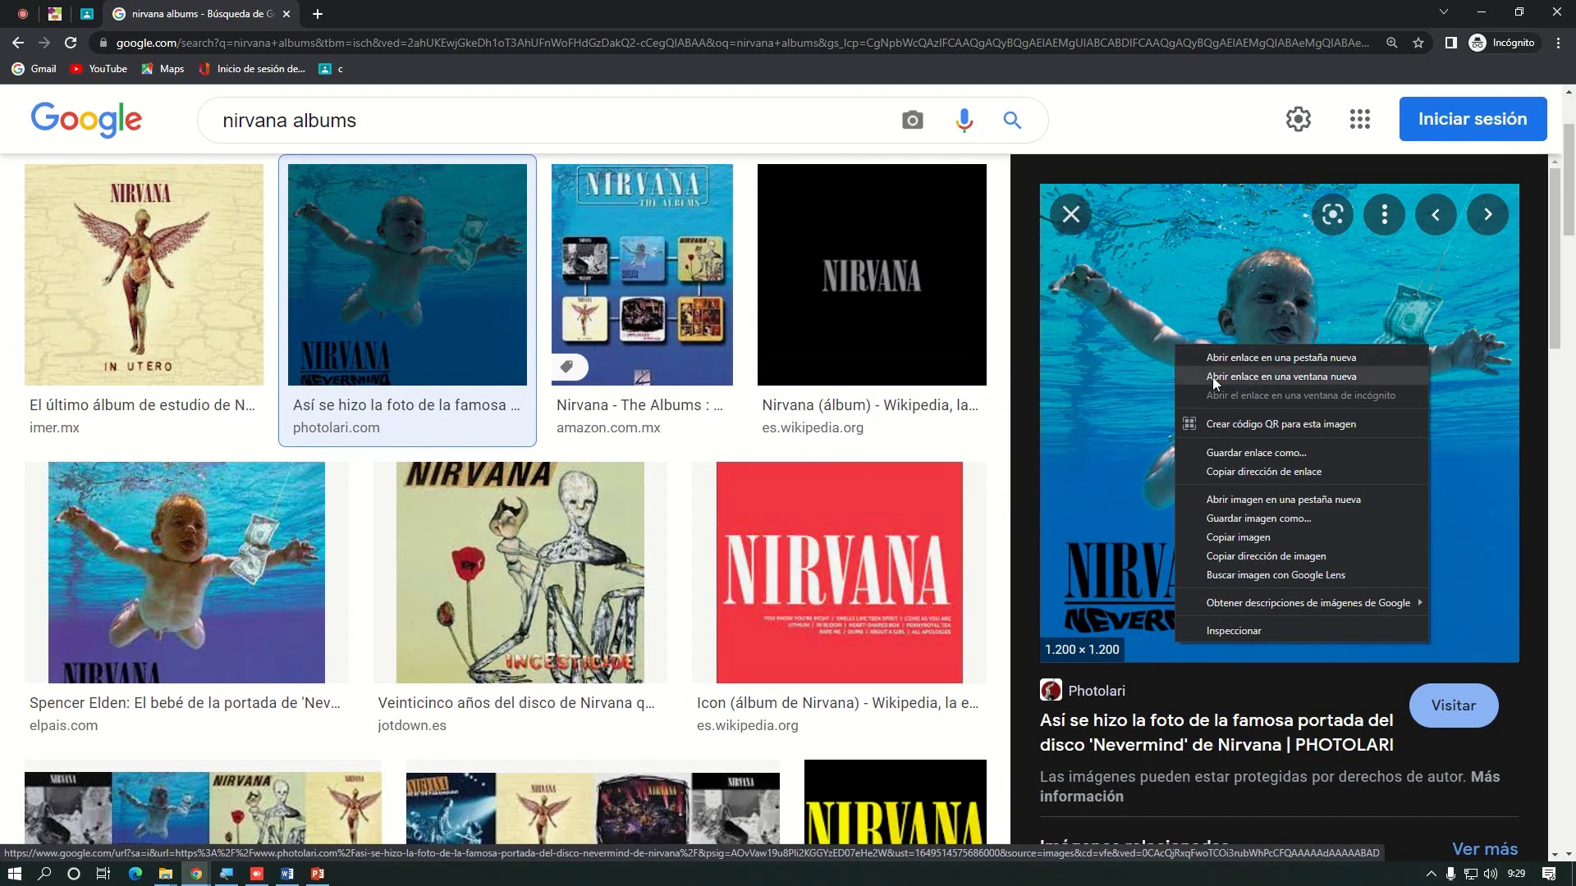
click(1281, 523)
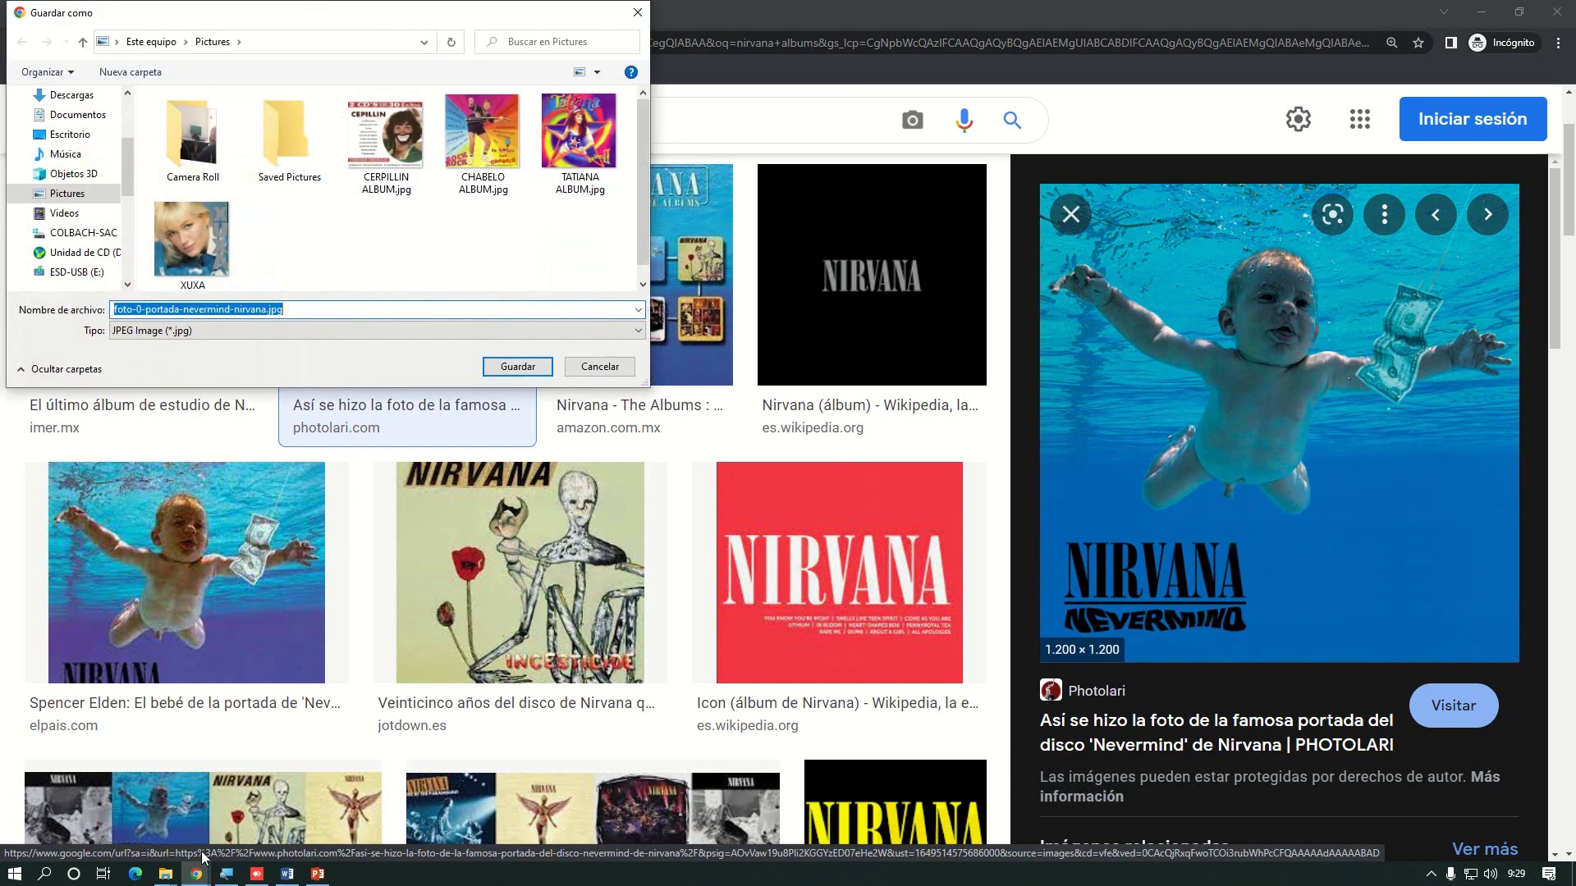
Switch to the Windows Magnifier (Lupa), enlarge the screen to 200% and minimise its window
click(227, 873)
click(240, 439)
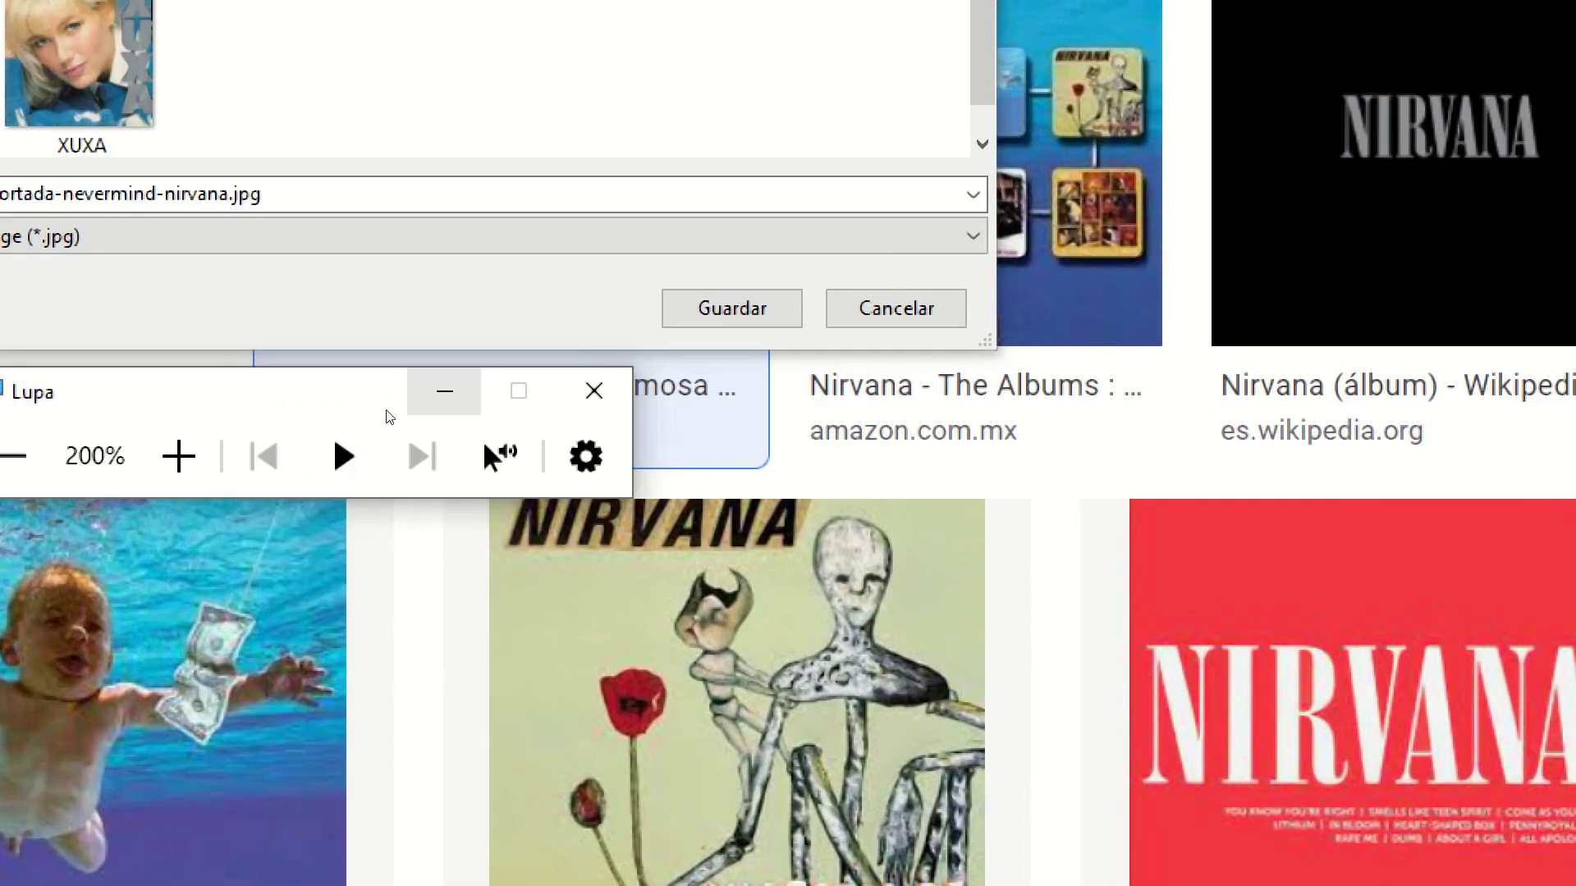
click(256, 385)
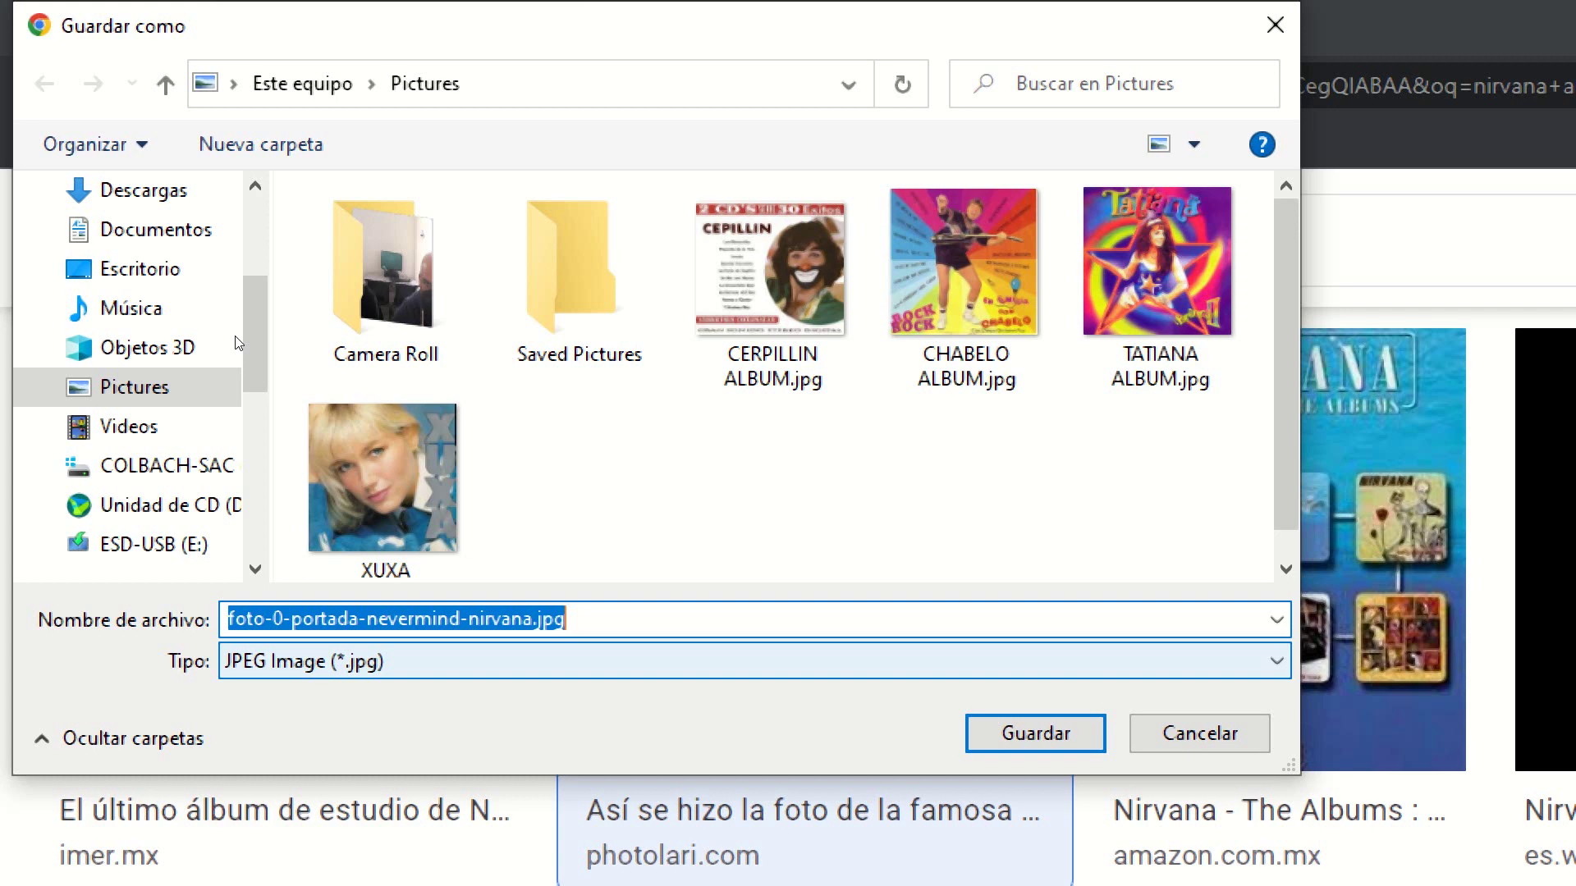
Save the Nevermind cover in the Pictures folder as "Album Nirvana.jpg"
click(415, 618)
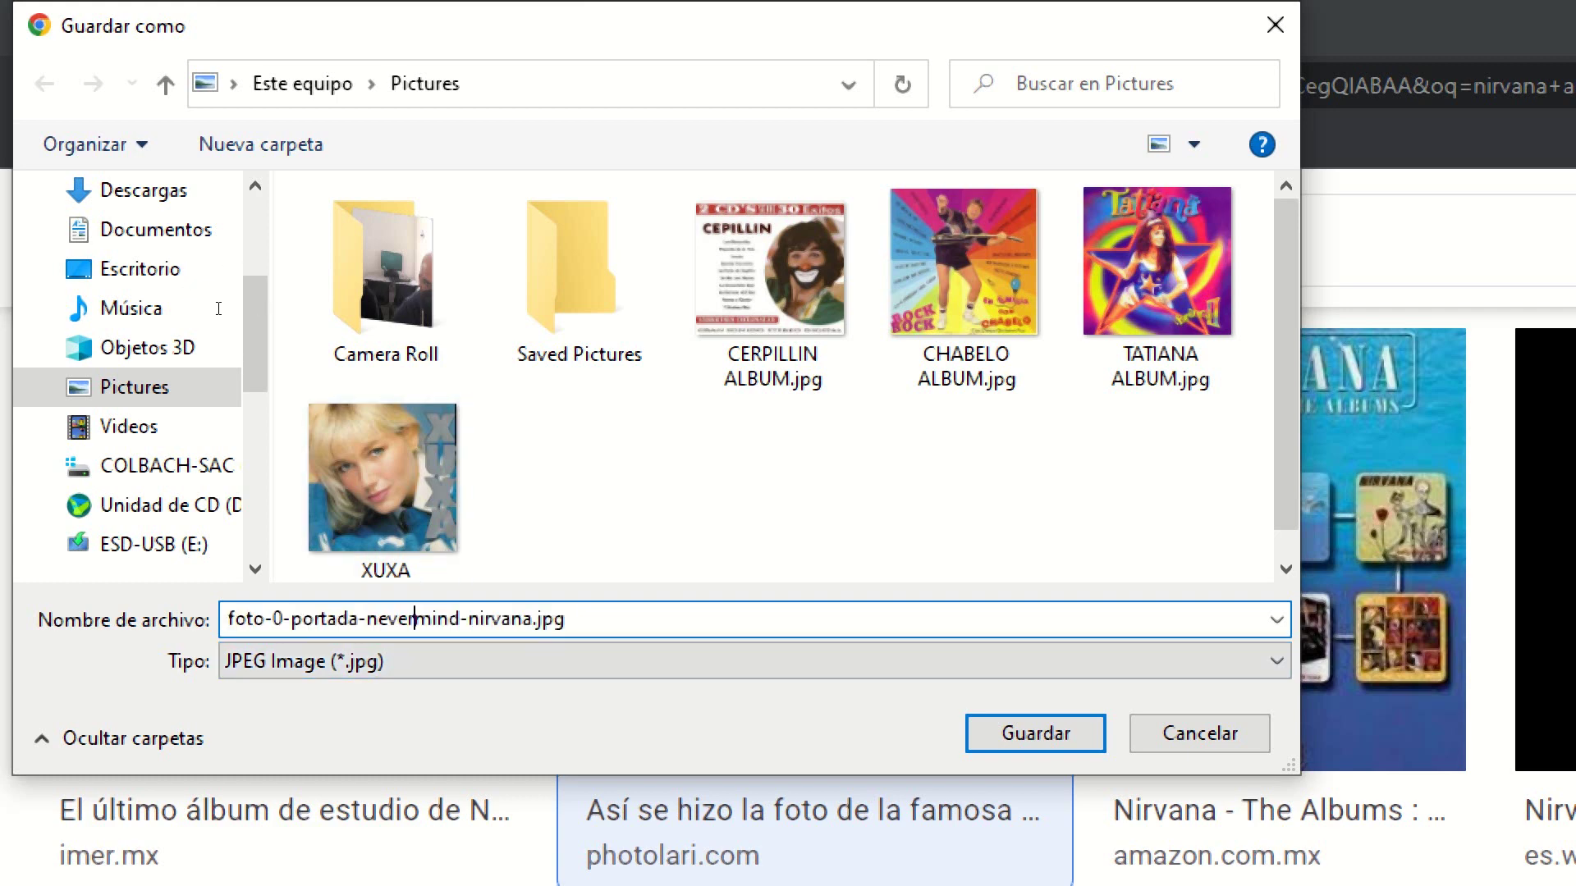
key(shift+Home)
text(Album)
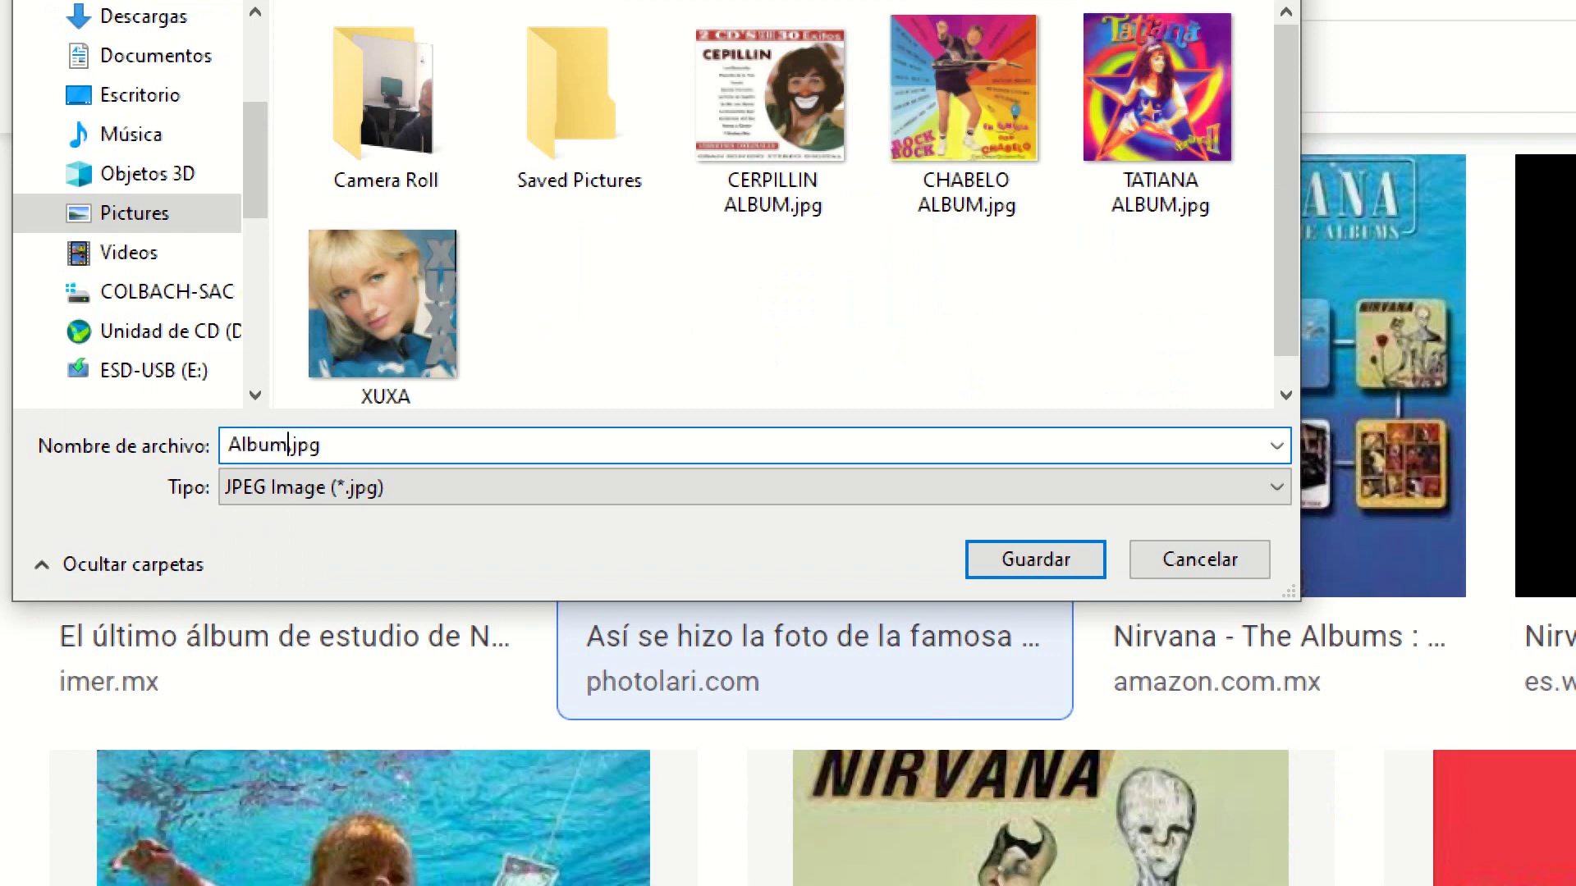
text( Nirvana)
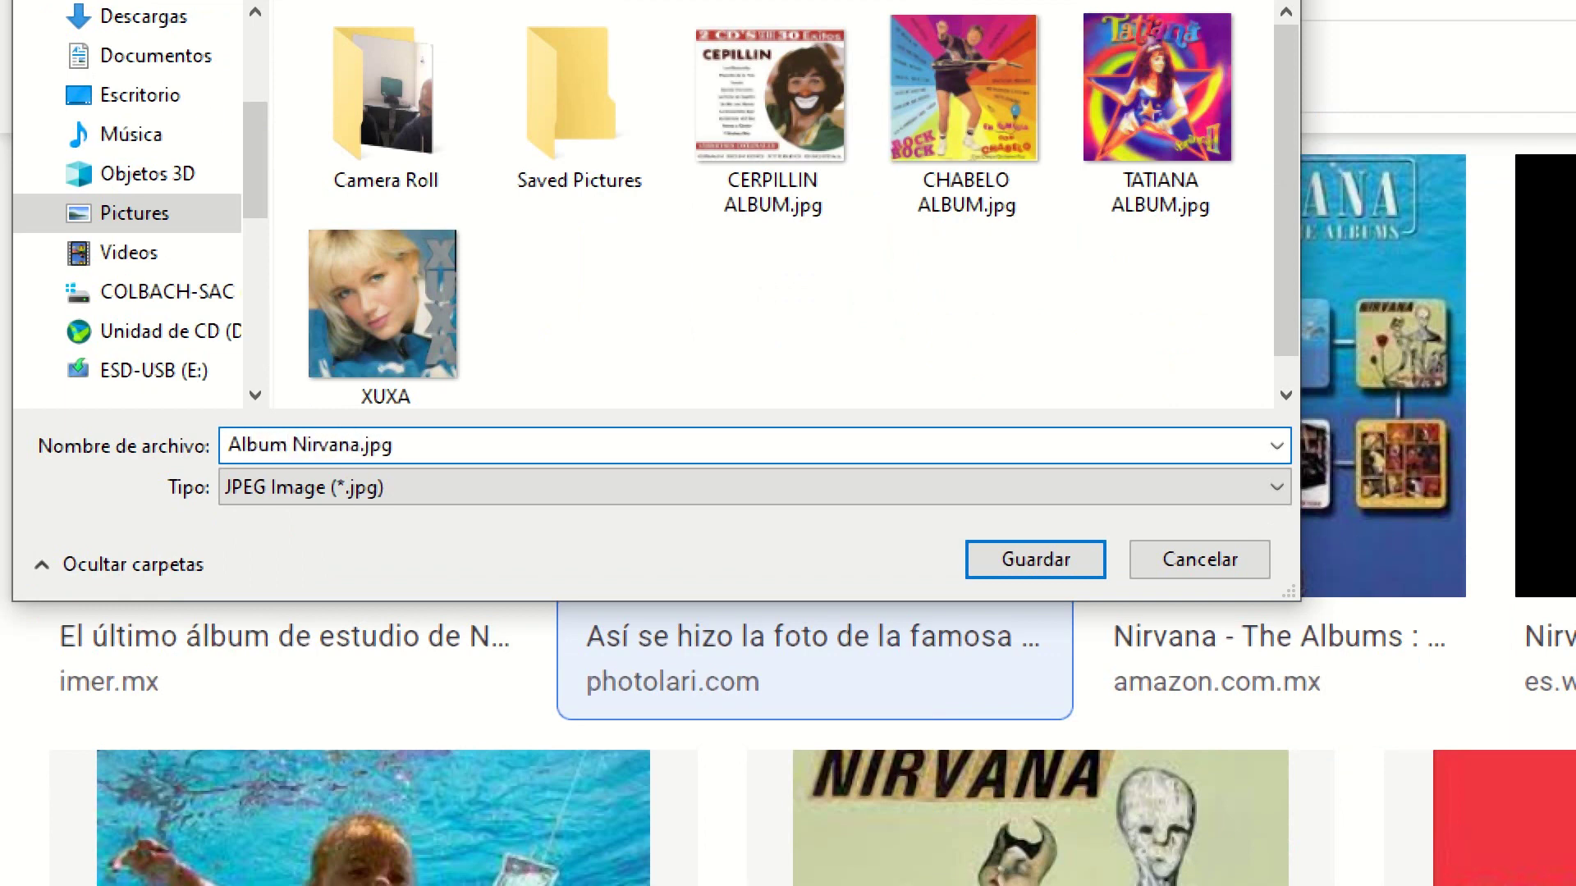
key(Return)
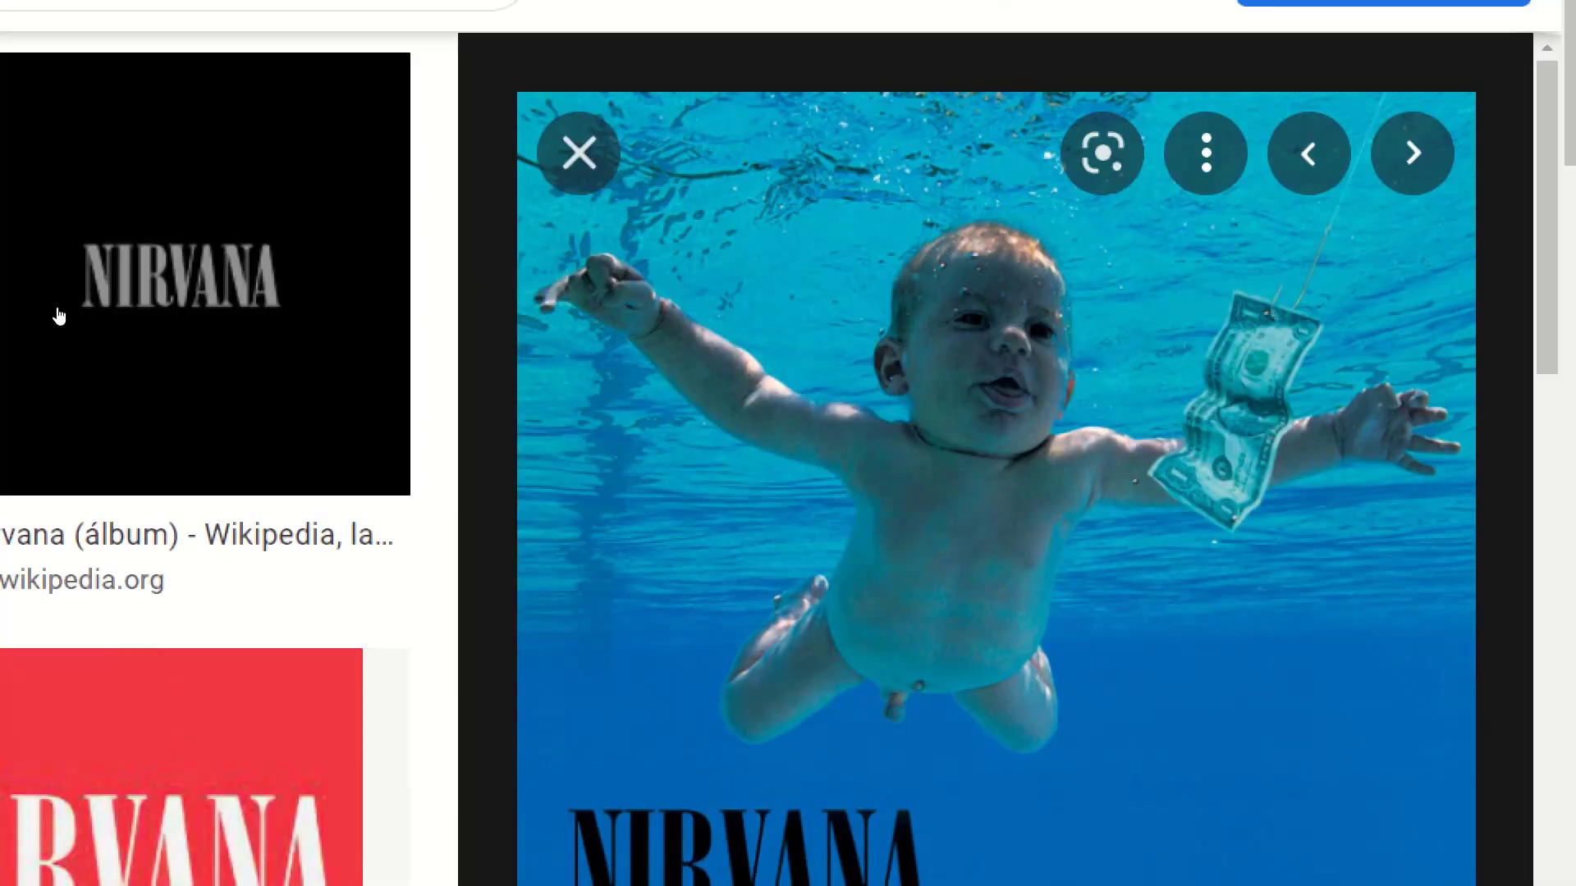
key(Escape)
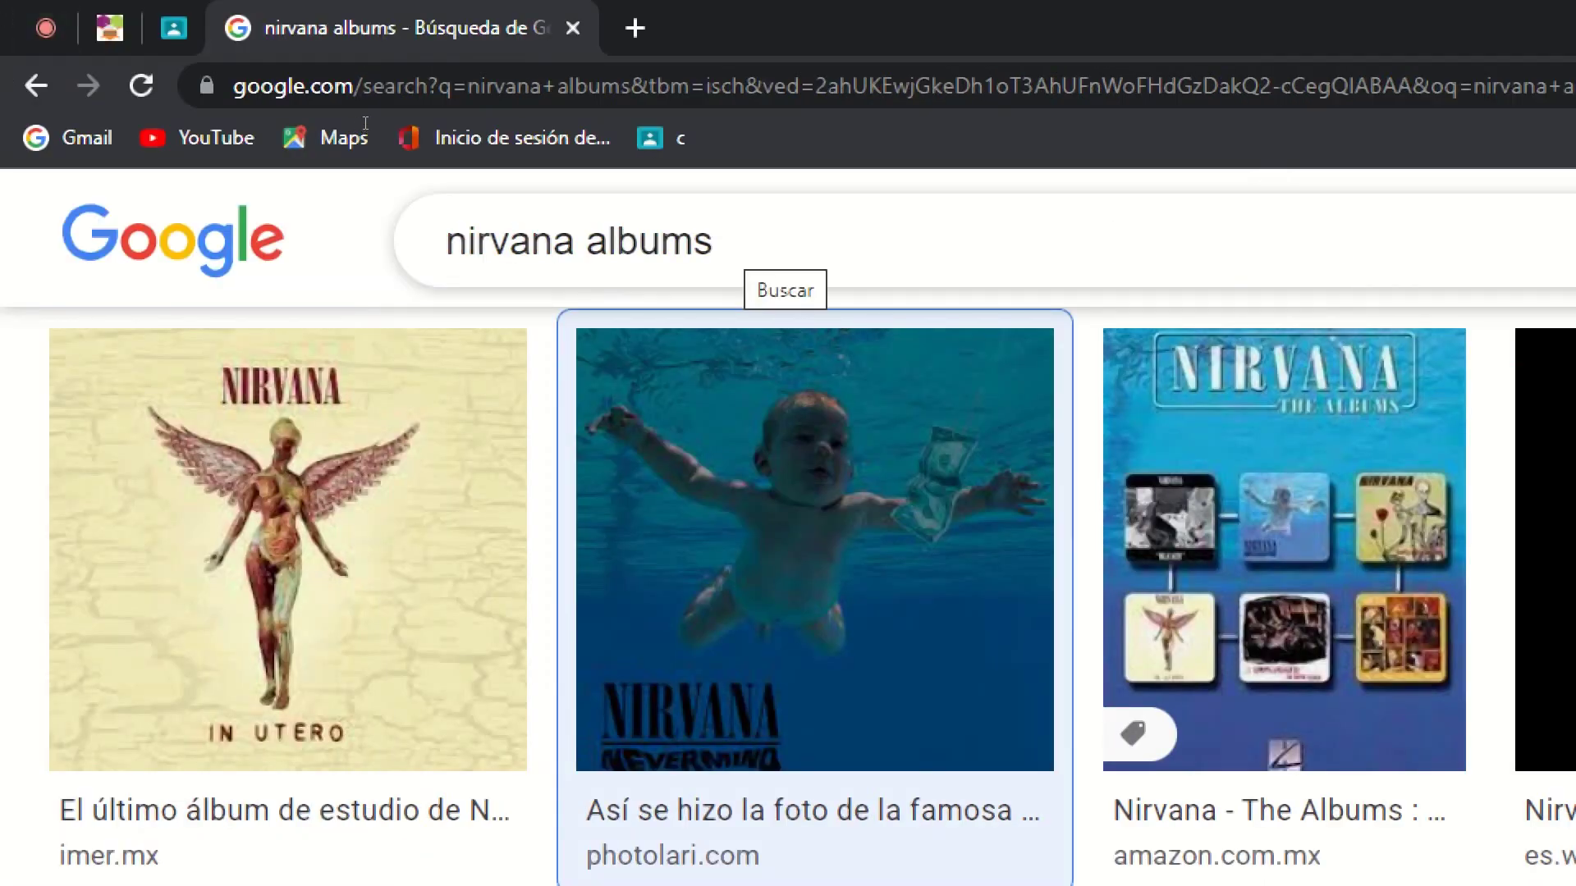
Change the image search to "pearl jam albums"
drag(586, 246, 420, 235)
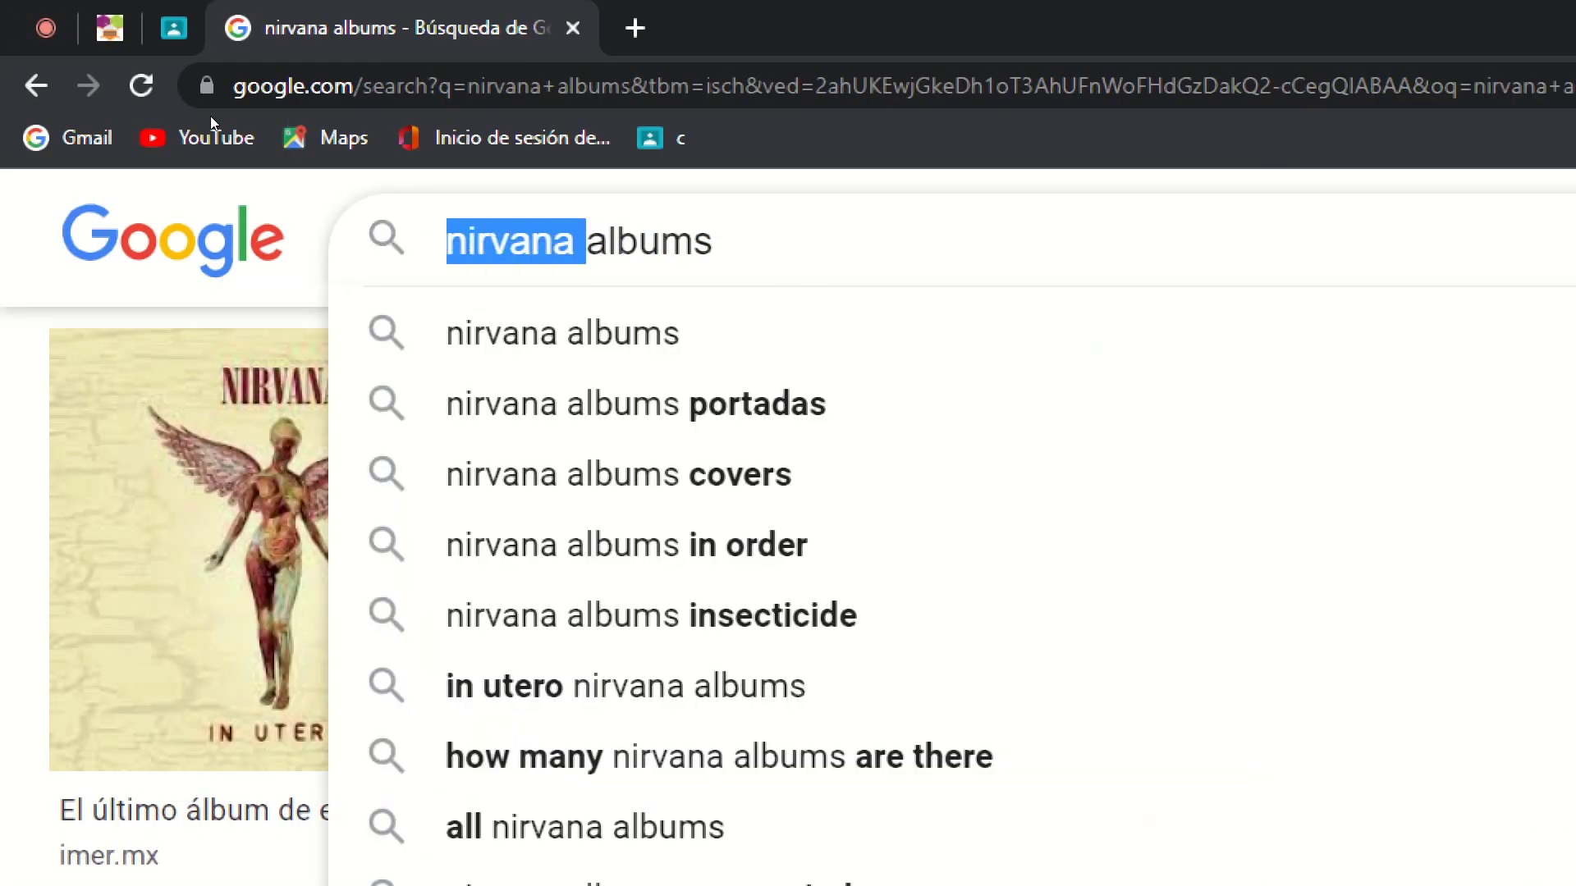
text(pear)
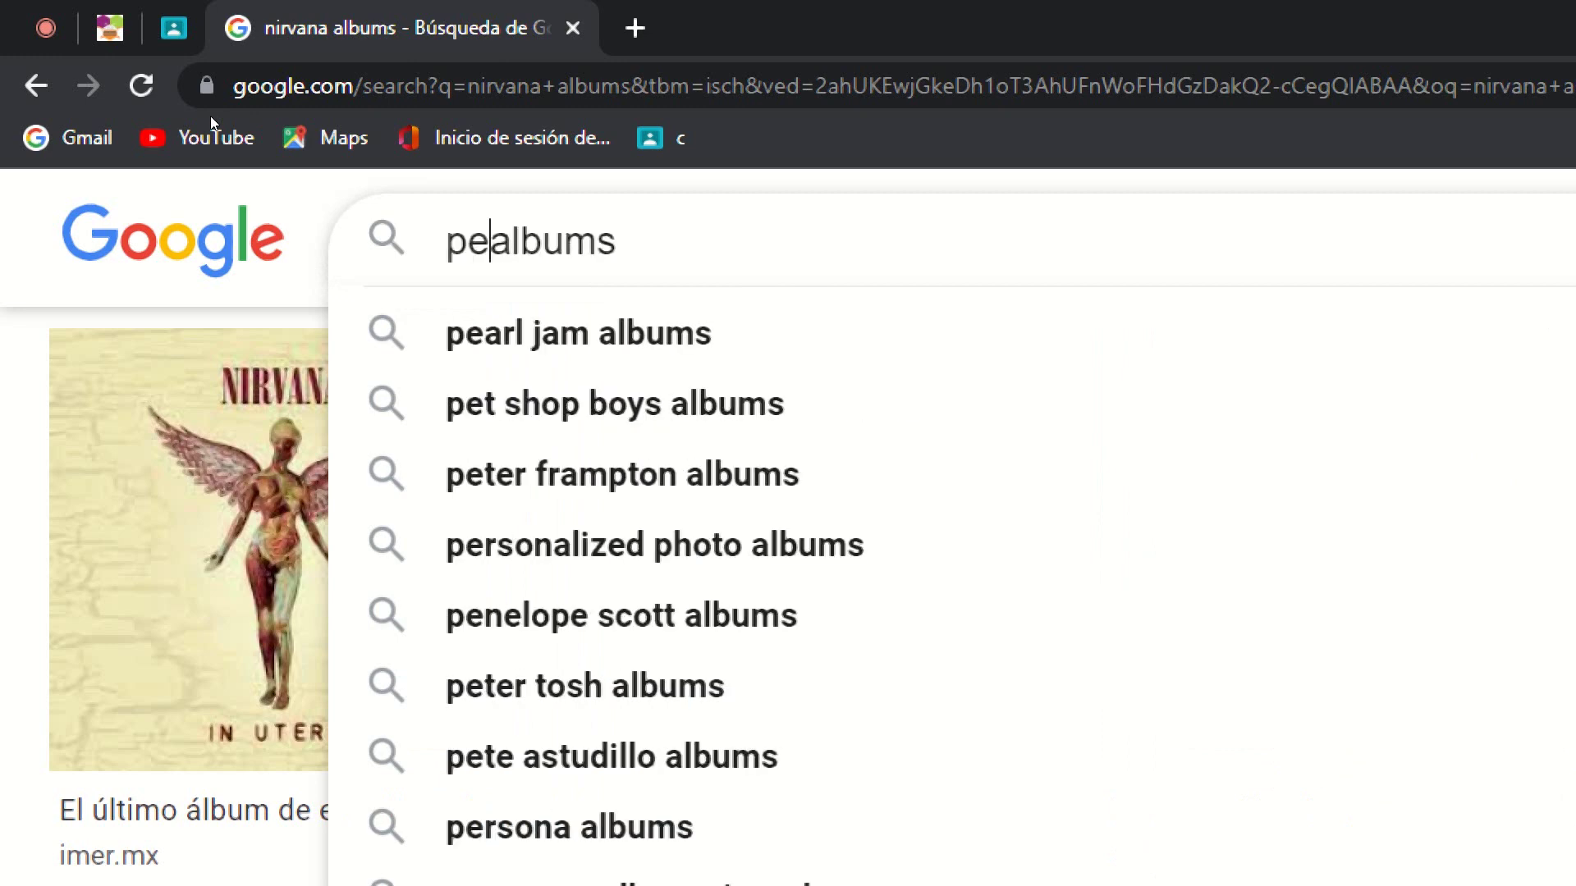
text(l jam)
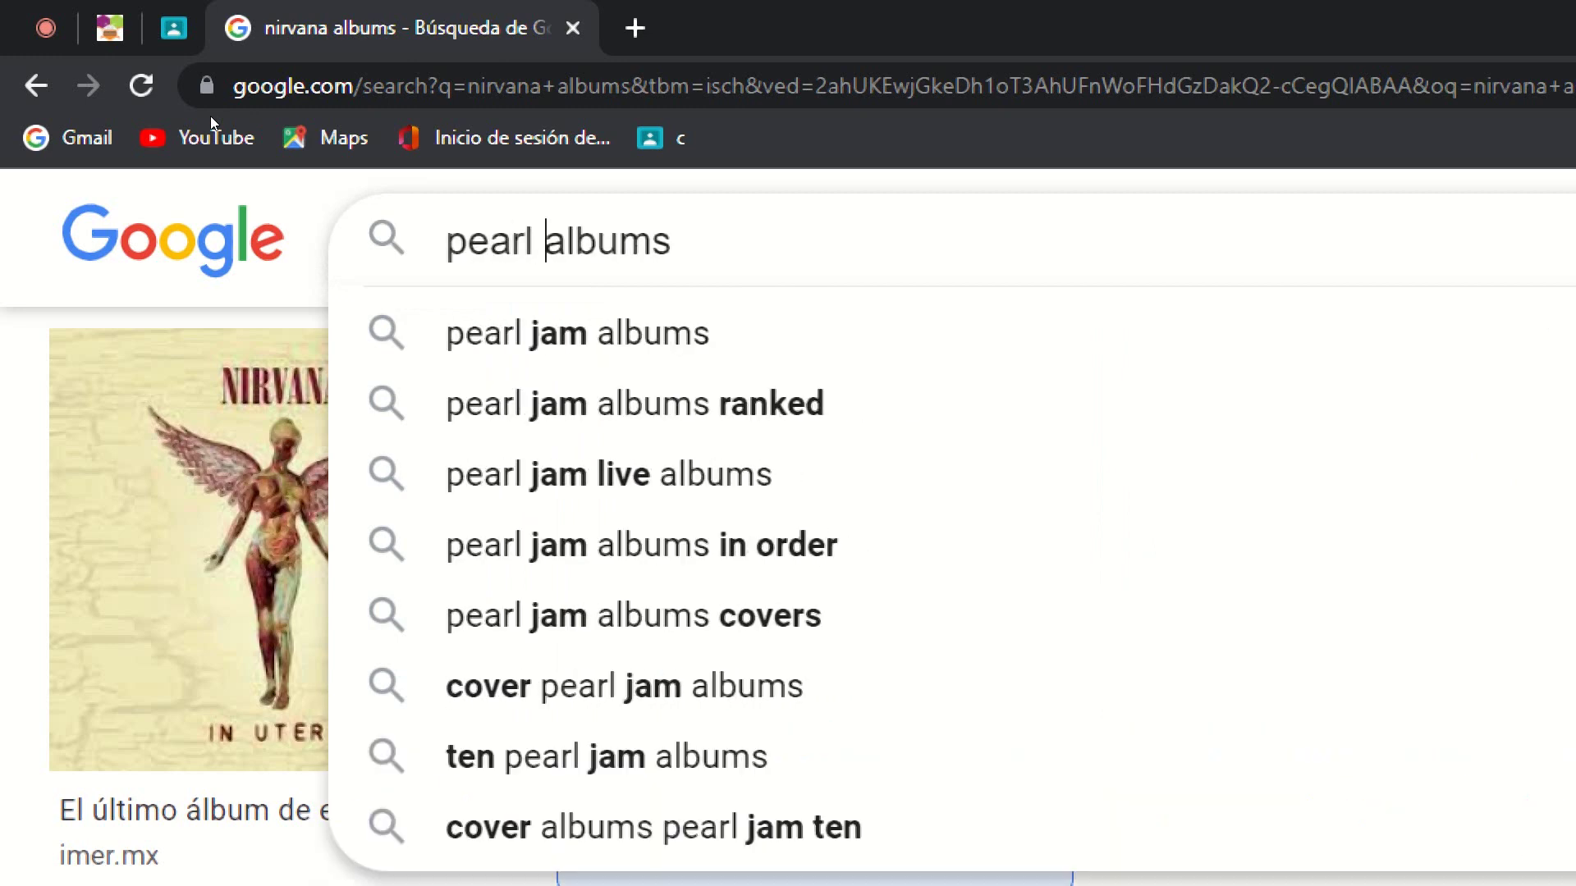
key(Return)
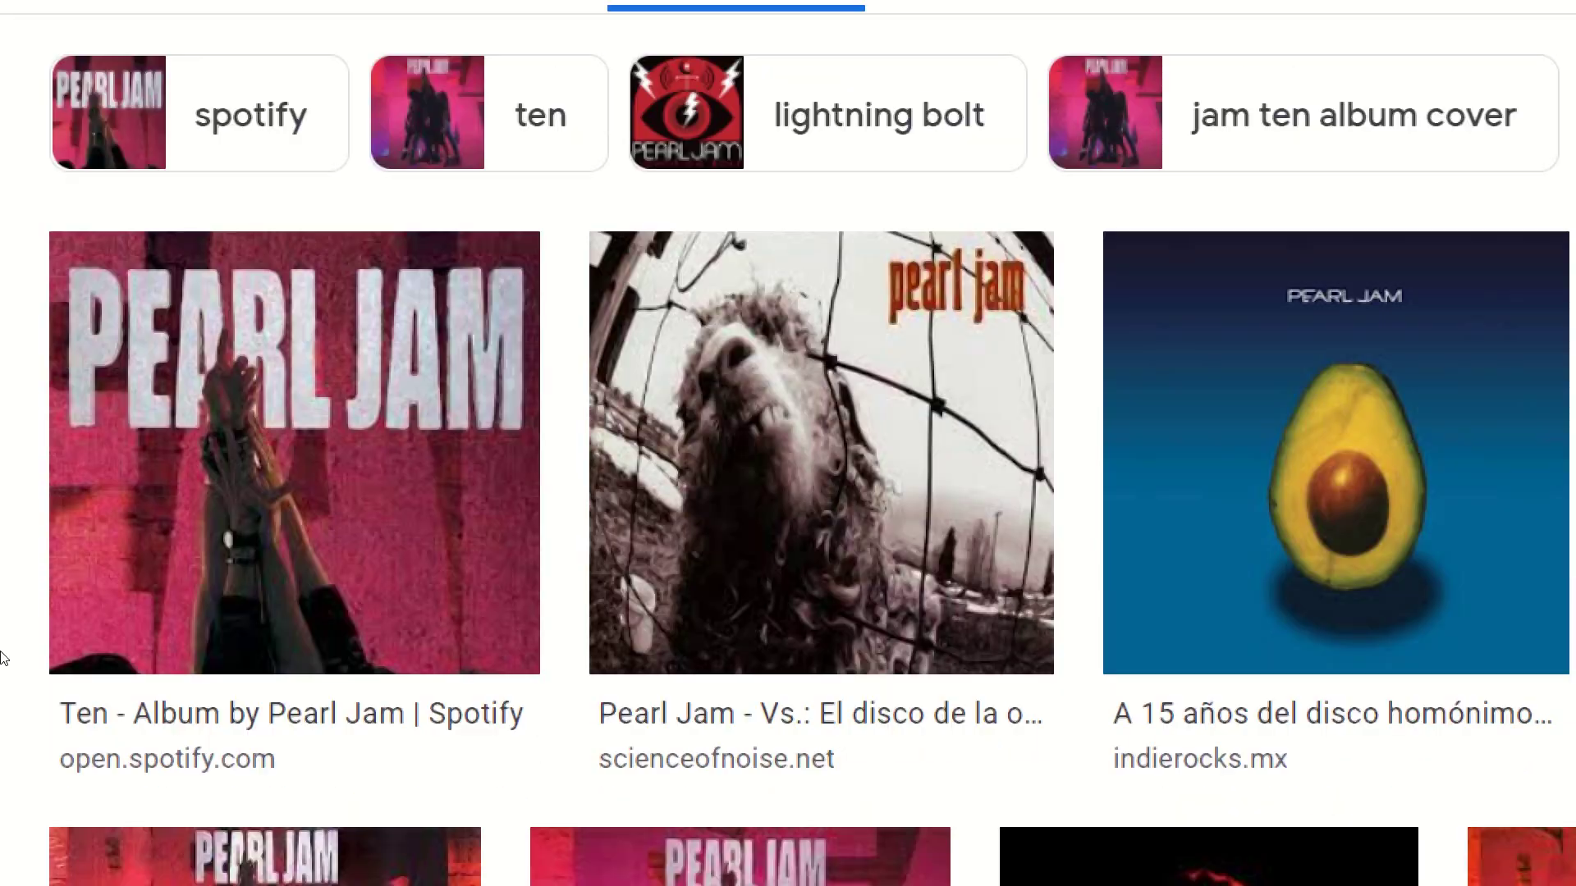
Preview the Pearl Jam Vs. cover from scienceofnoise.net and bring up the dialog for saving the full image
click(731, 446)
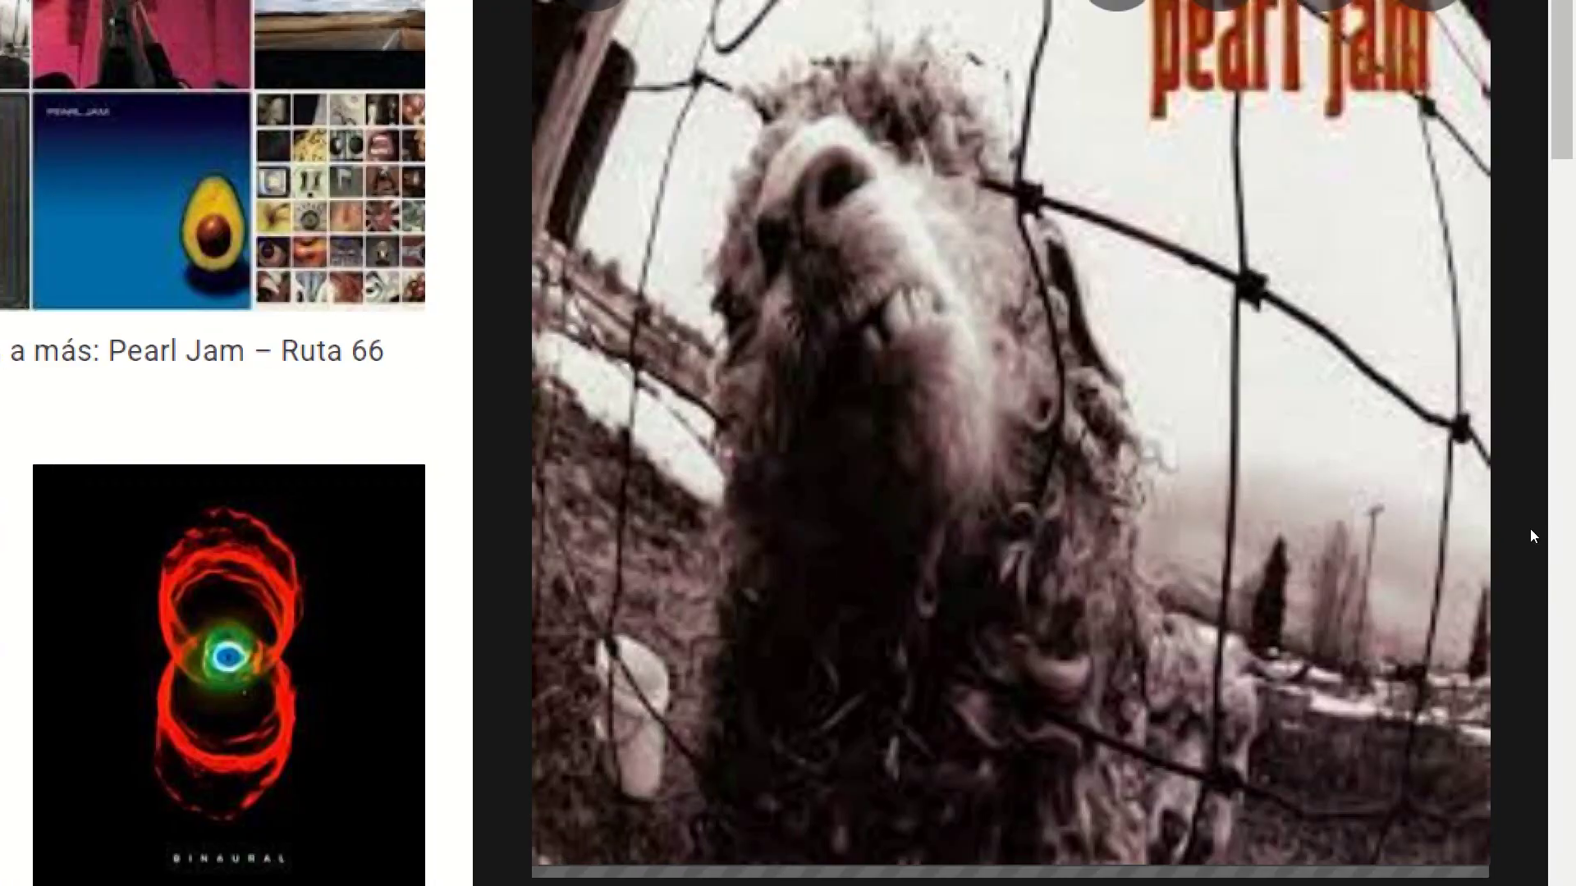
right_click(1253, 393)
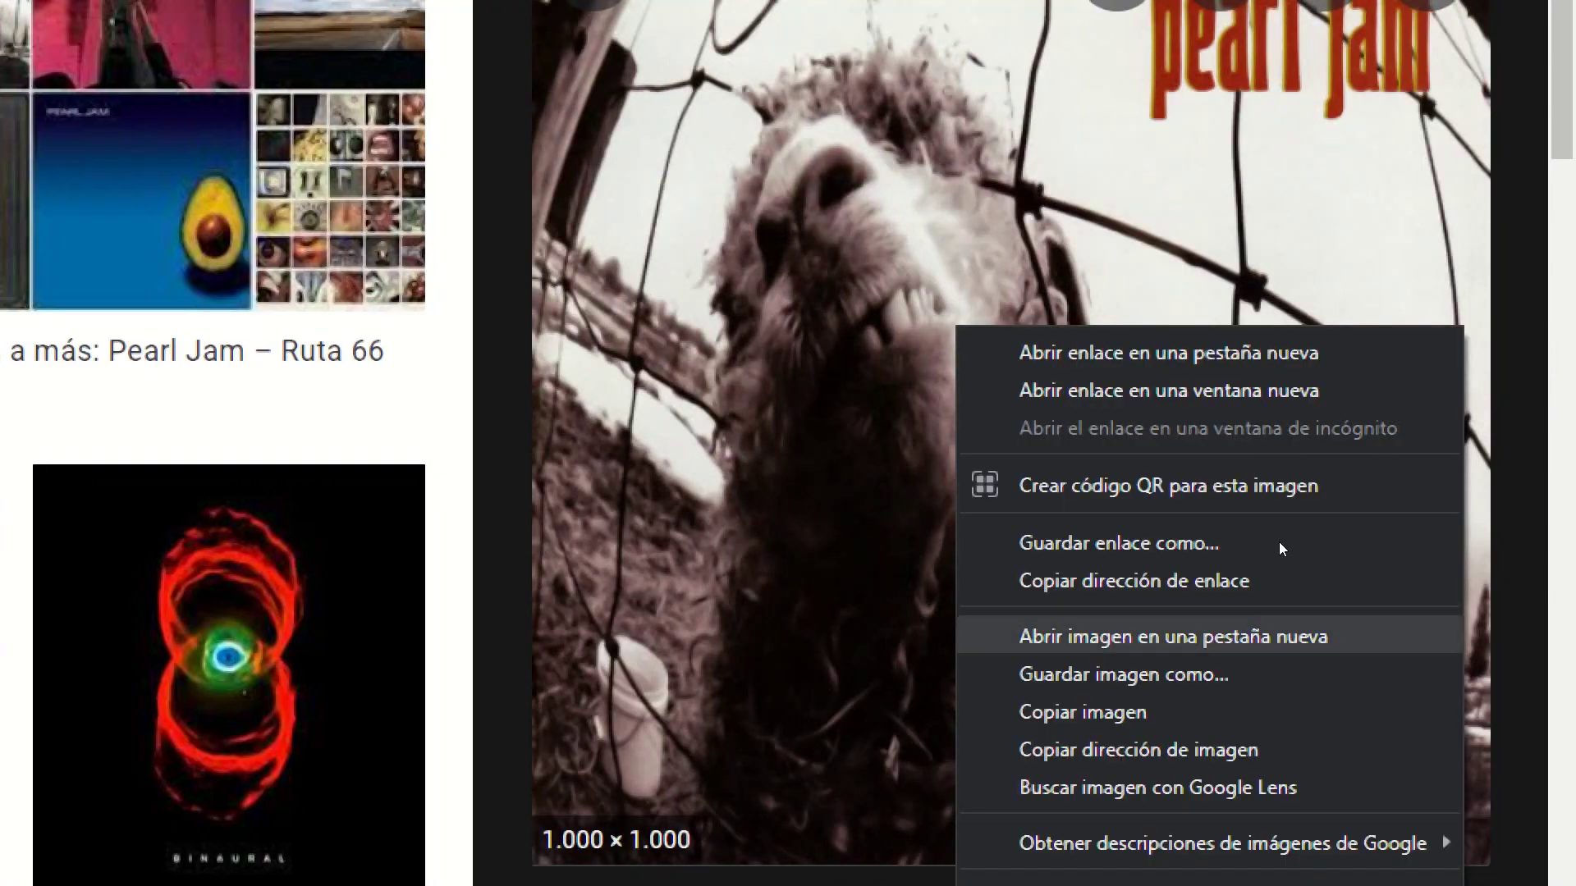
click(1303, 671)
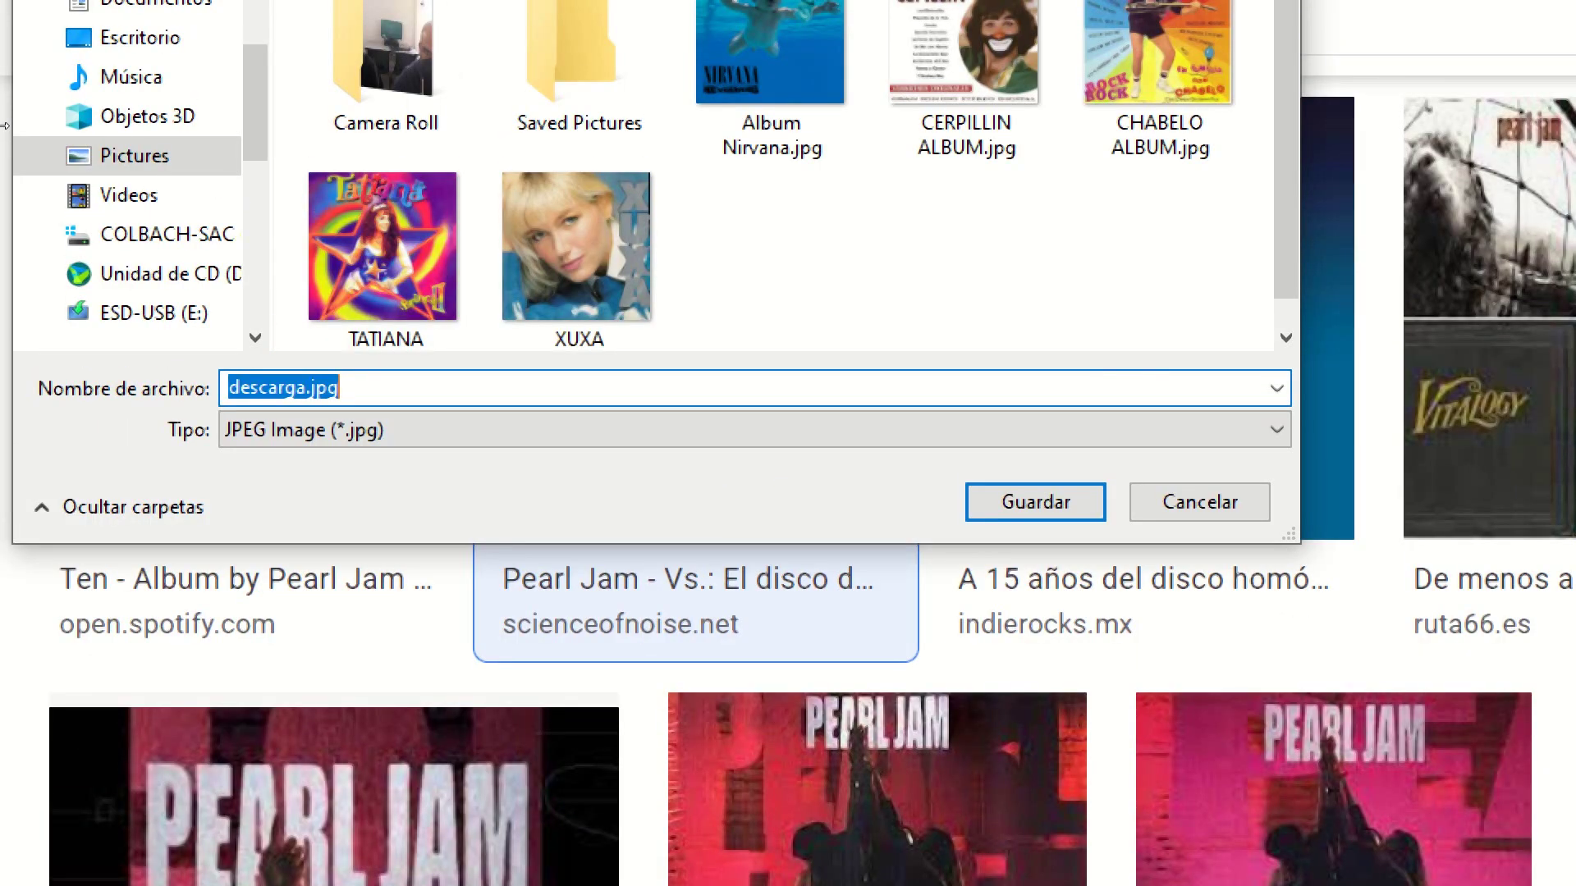
Save the Pearl Jam cover in the Pictures folder as "Album Pearl Jam.jpg"
click(385, 332)
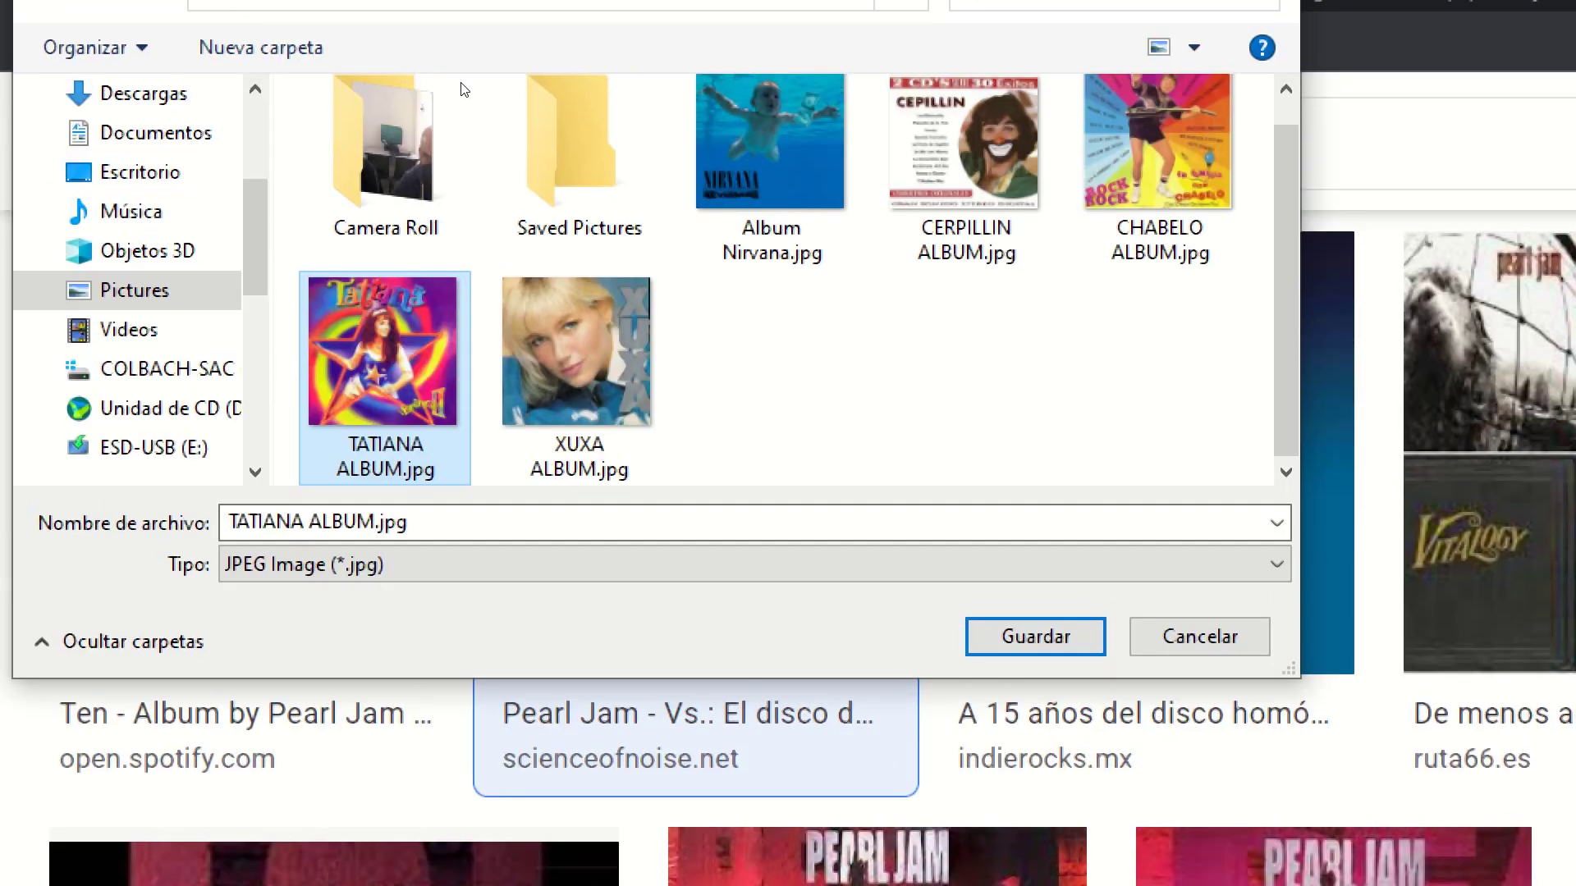
key(Tab)
click(312, 522)
click(322, 522)
drag(375, 522, 228, 522)
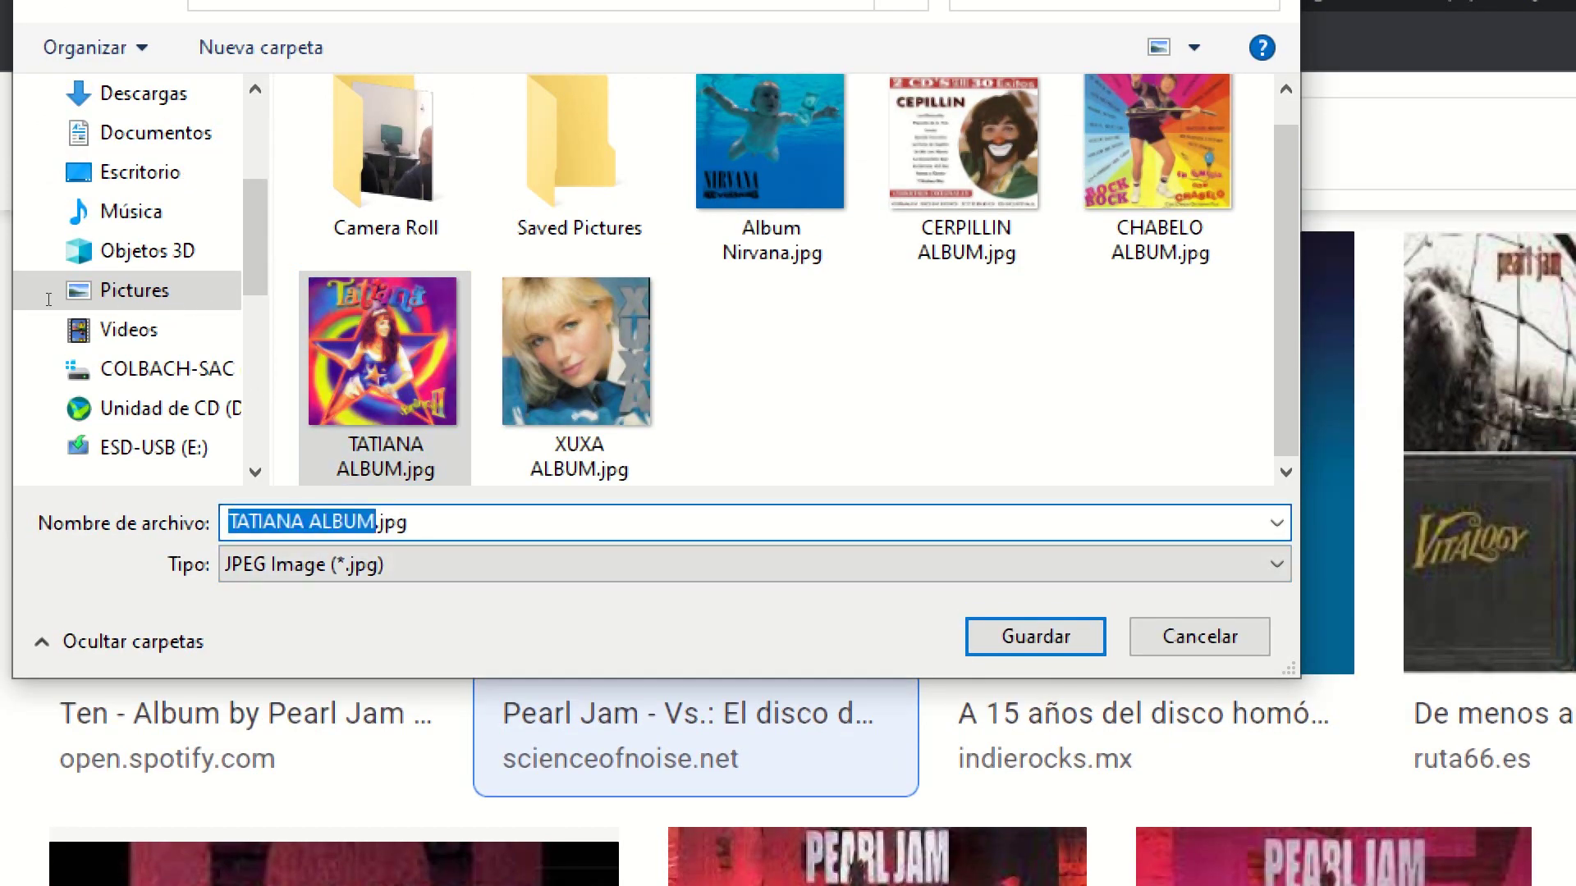
text(album )
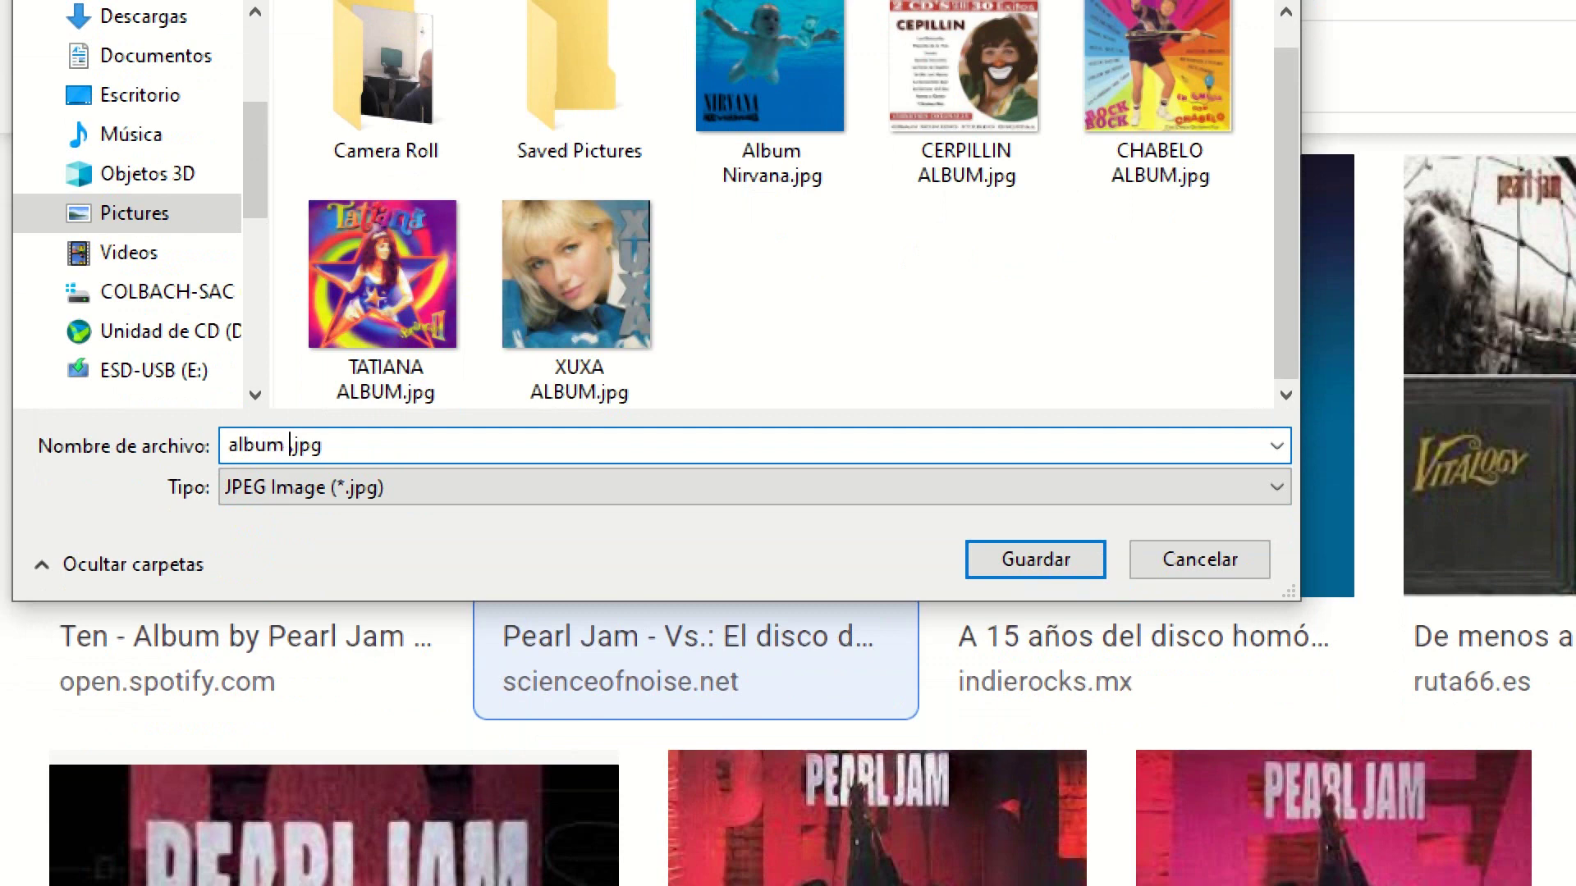
text(Pera)
key(BackSpace)
key(BackSpace)
text(arl Ja)
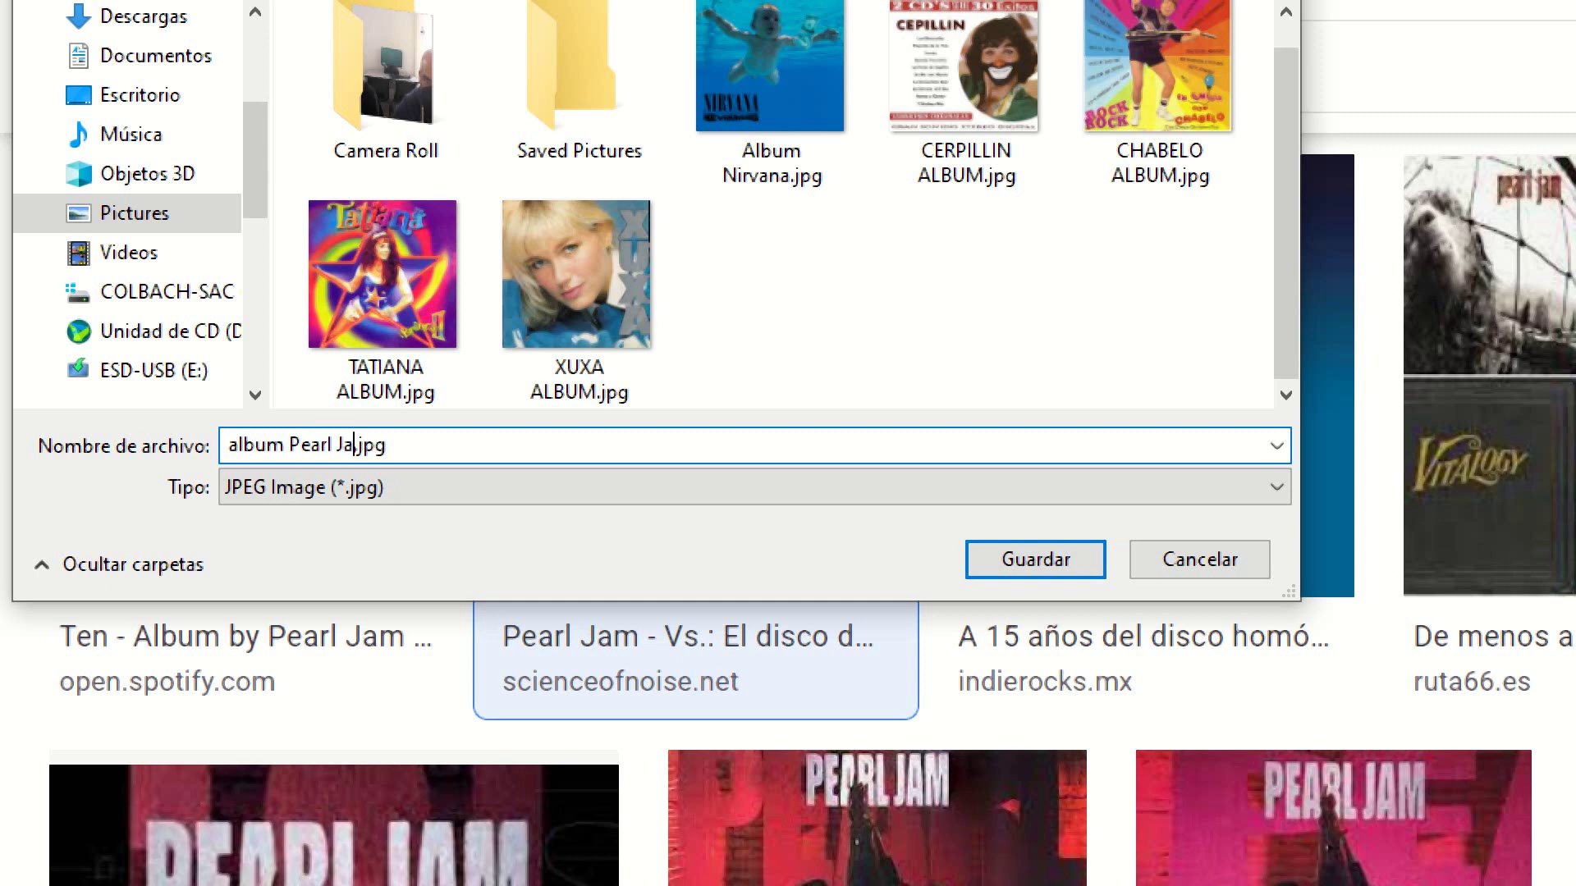
text(m)
key(Home)
key(Delete)
text(A)
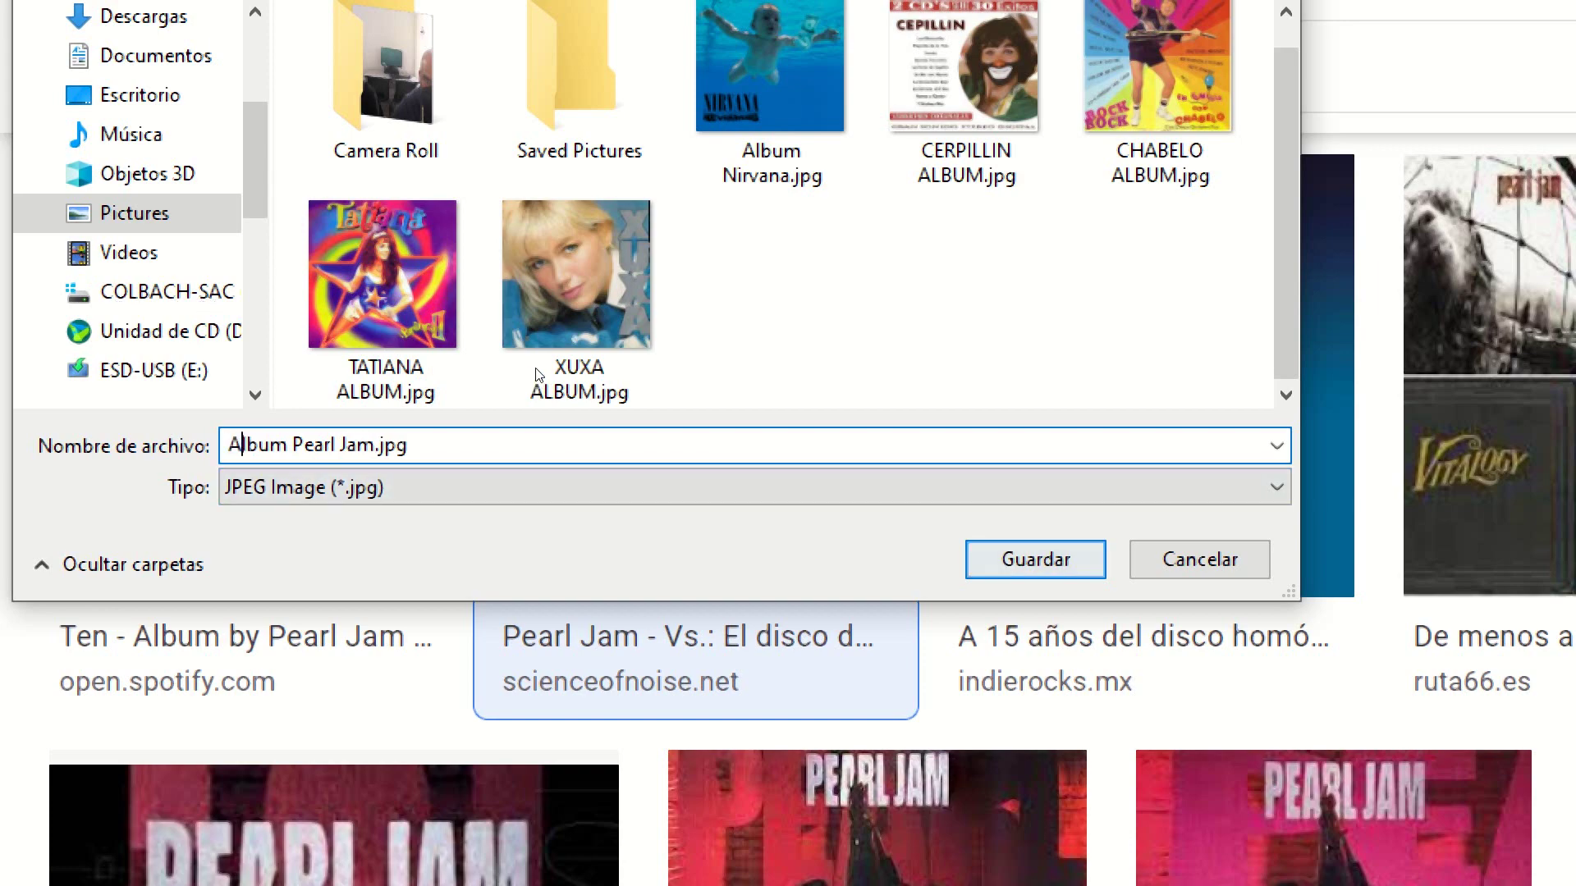
key(Return)
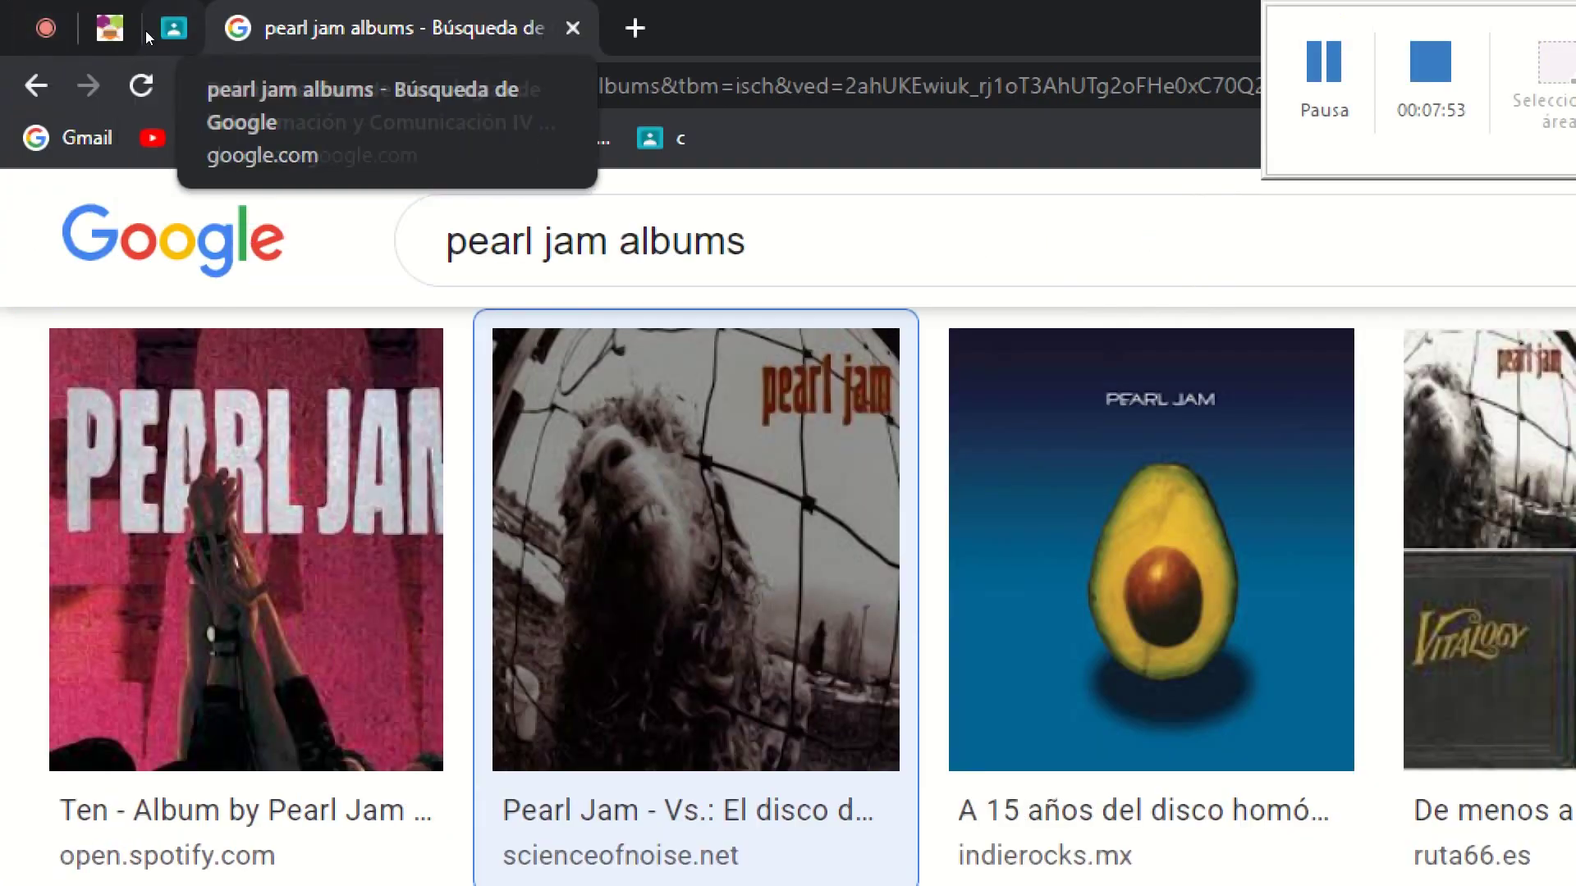
Change the image search to "ACDC albums"
drag(608, 241, 446, 241)
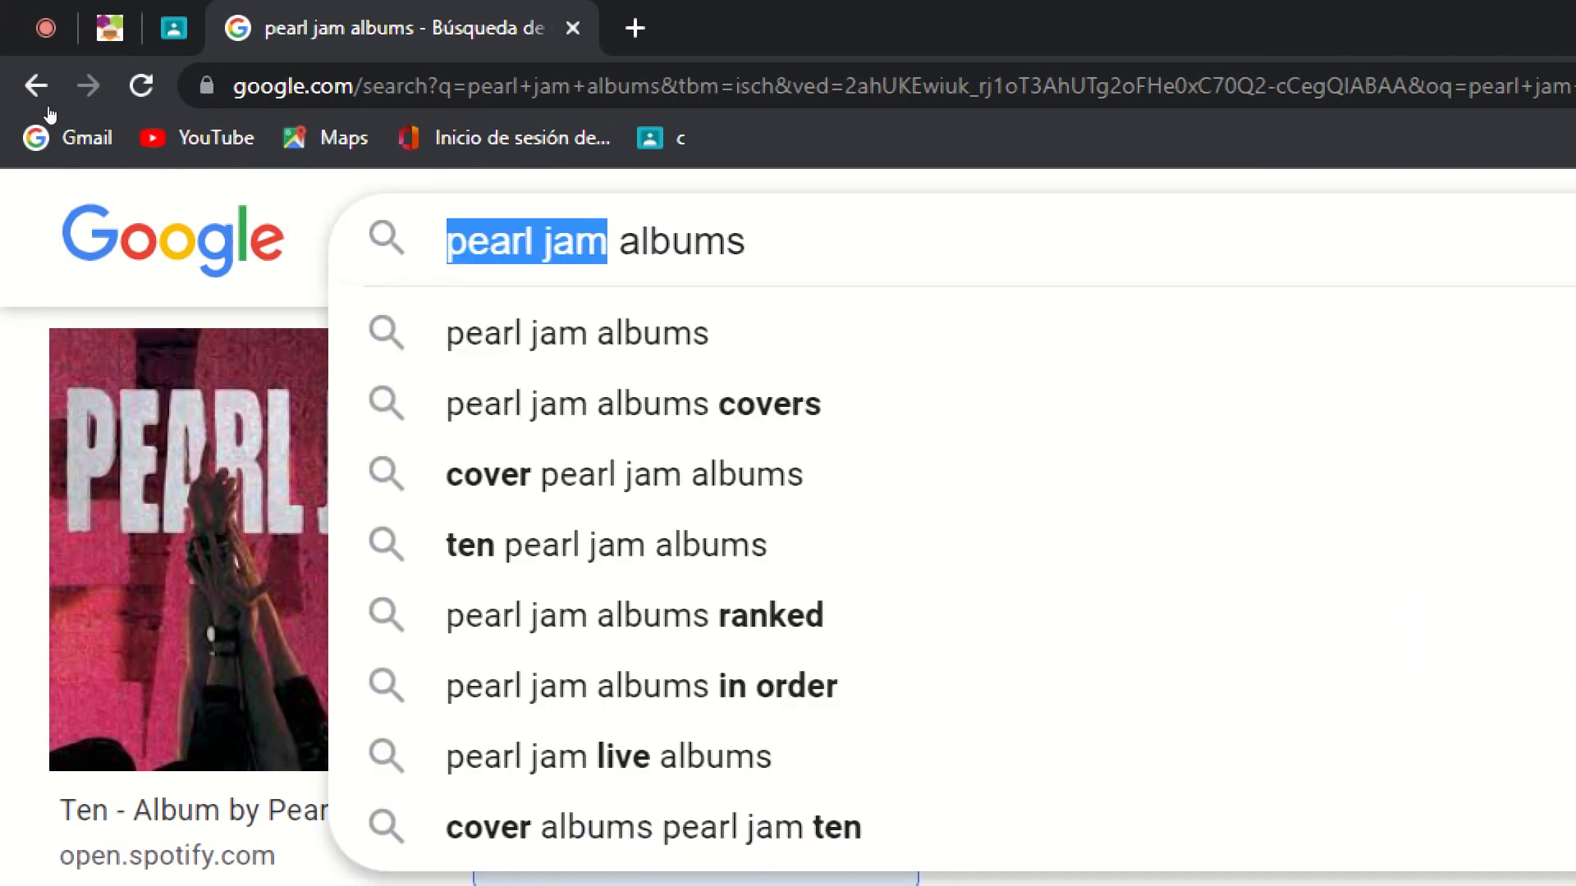
text(ACDC)
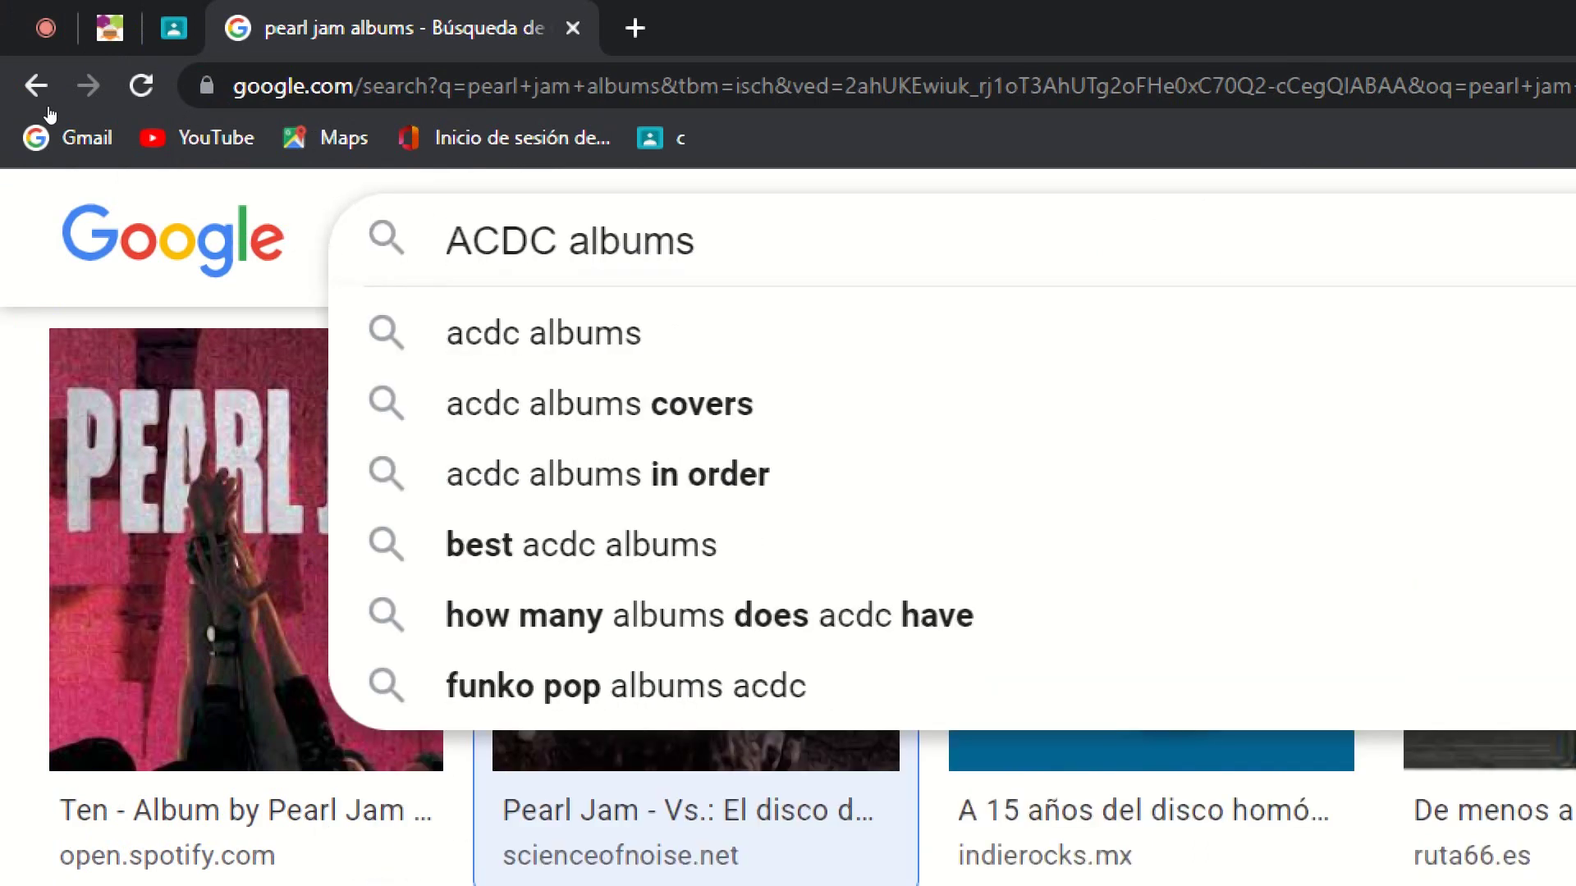
key(Return)
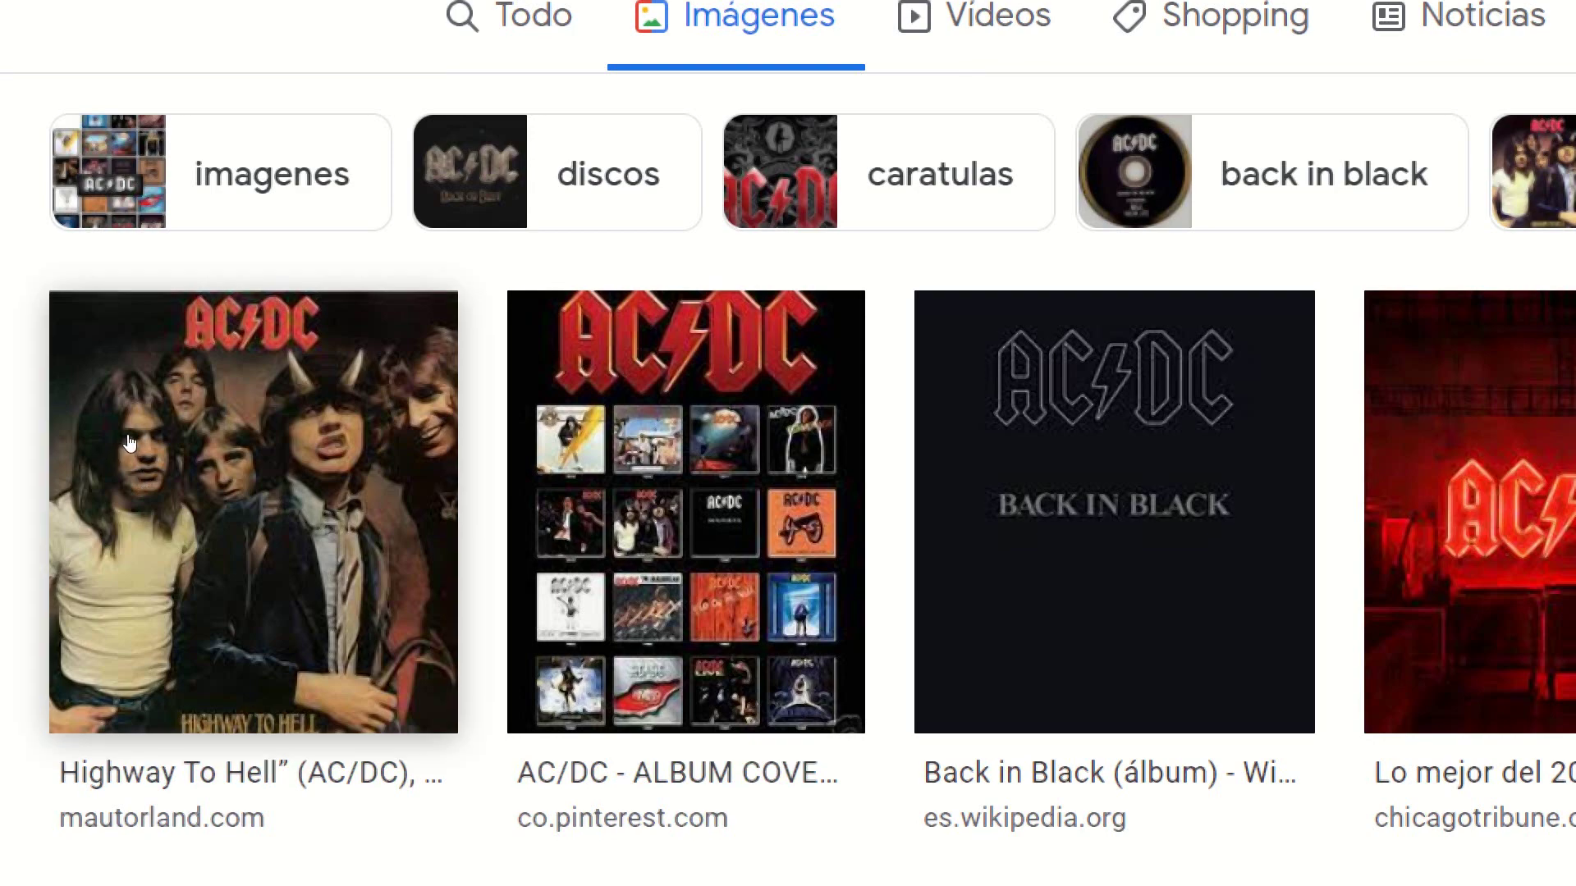
Save the AC/DC Highway To Hell cover from mautorland.com in the Pictures folder as "Album ACDC.jpg"
right_click(129, 443)
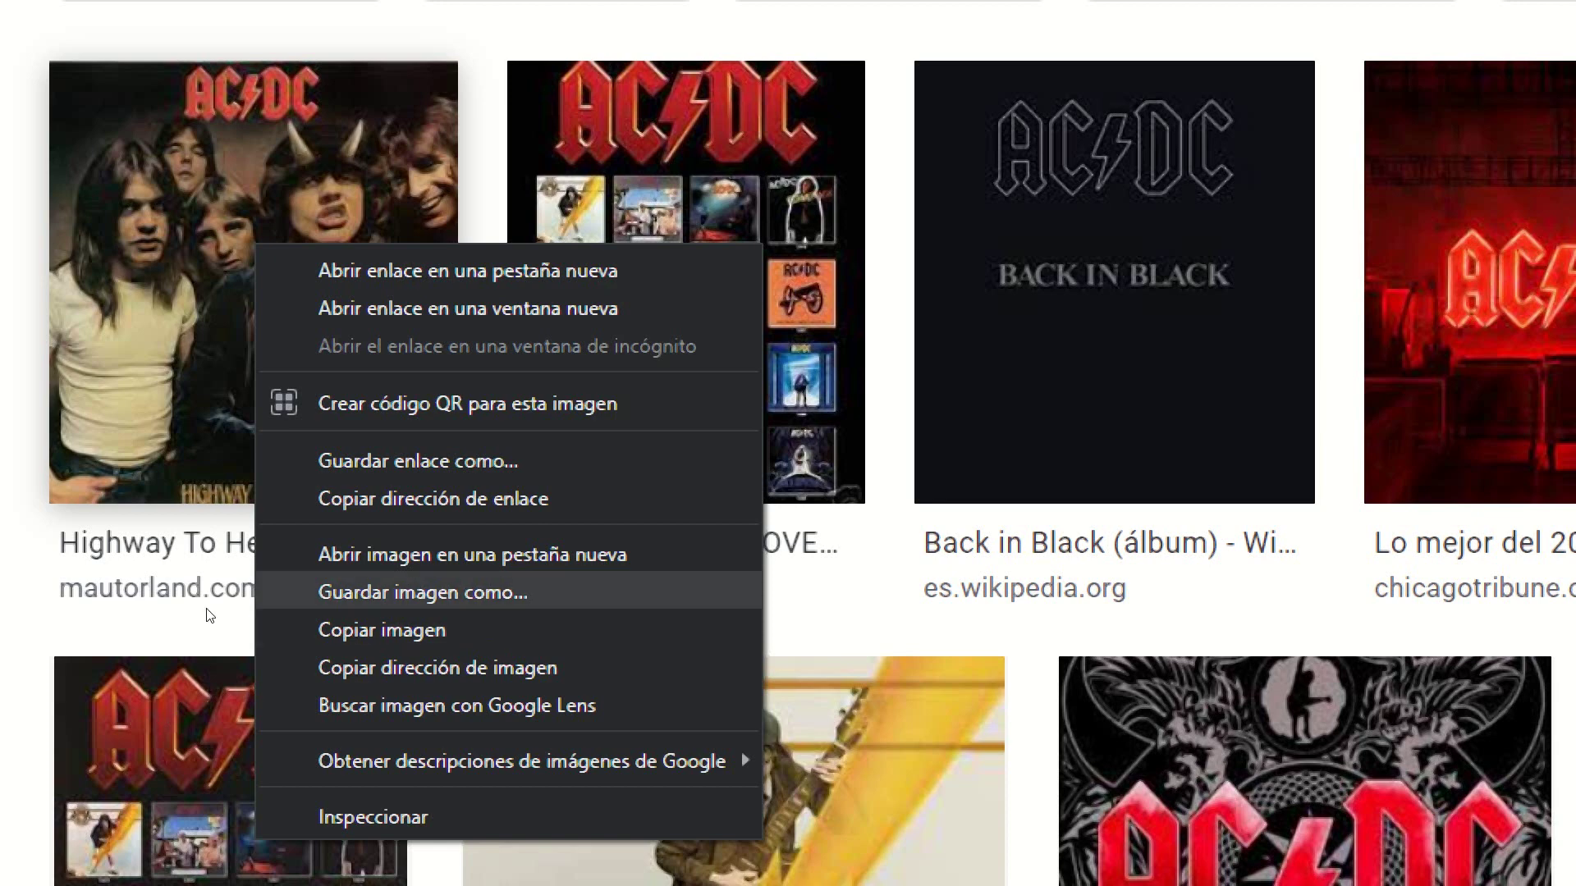
key(Return)
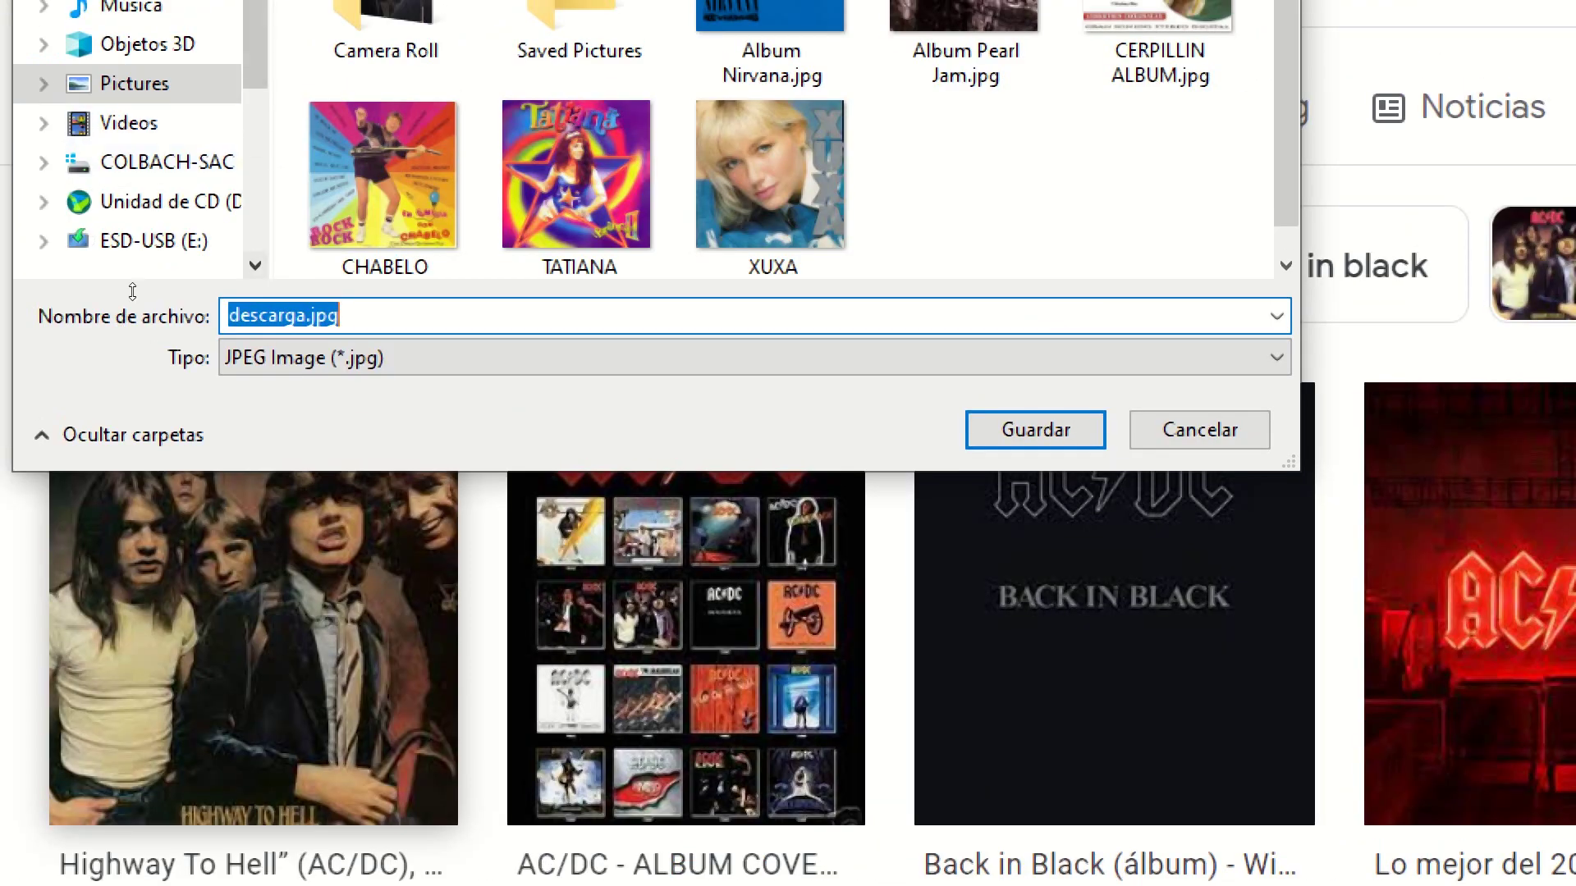
click(65, 176)
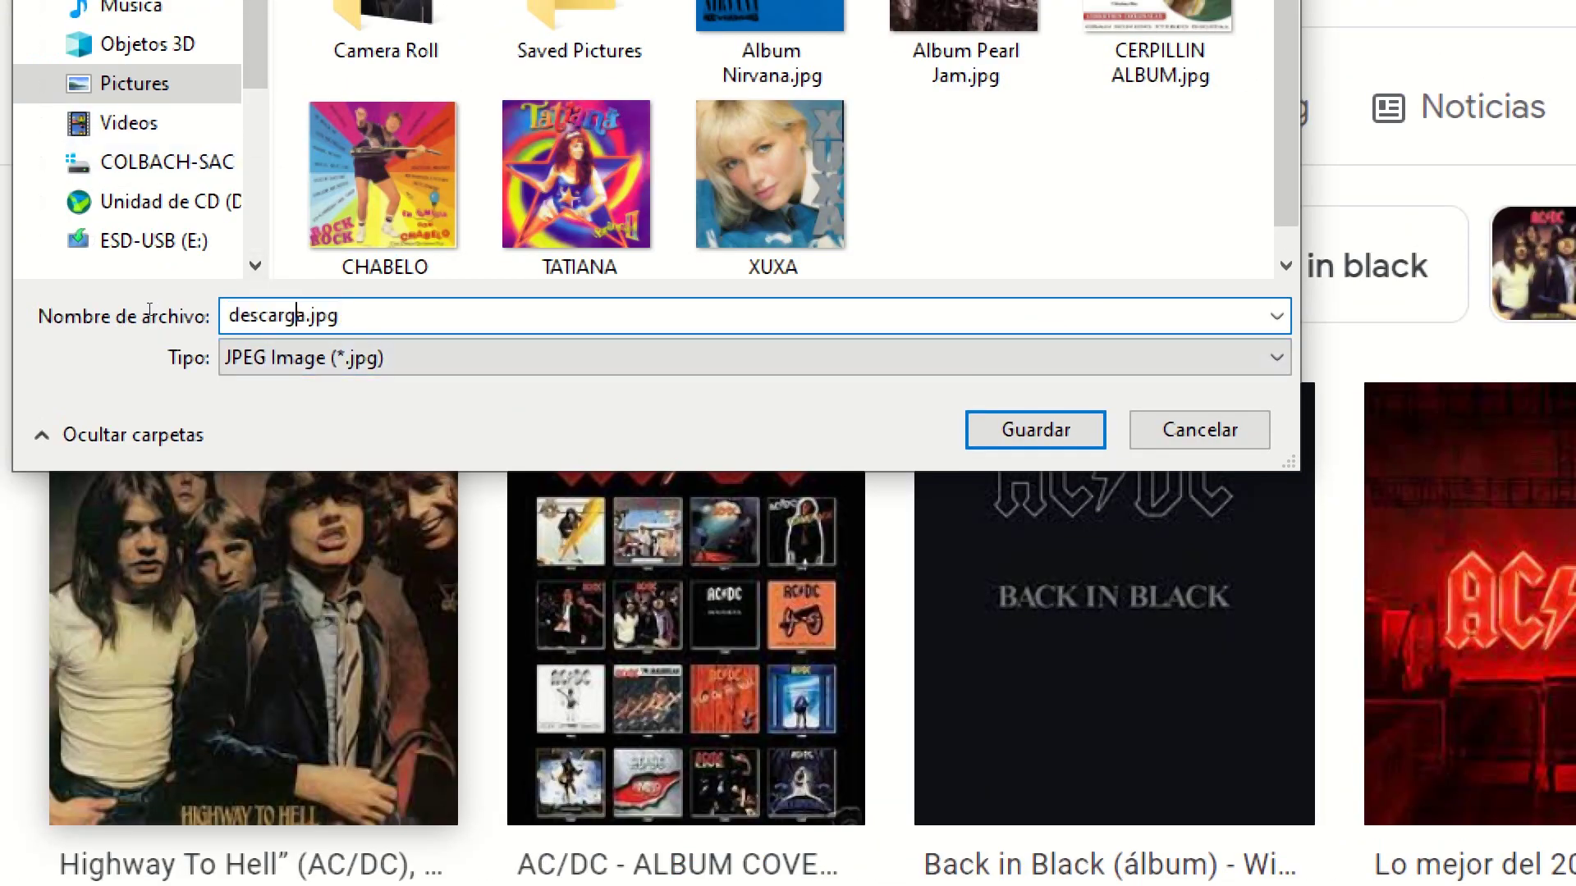
drag(149, 310, 100, 304)
key(shift+Left)
key(shift+Left)
key(shift+Left)
key(shift+Left)
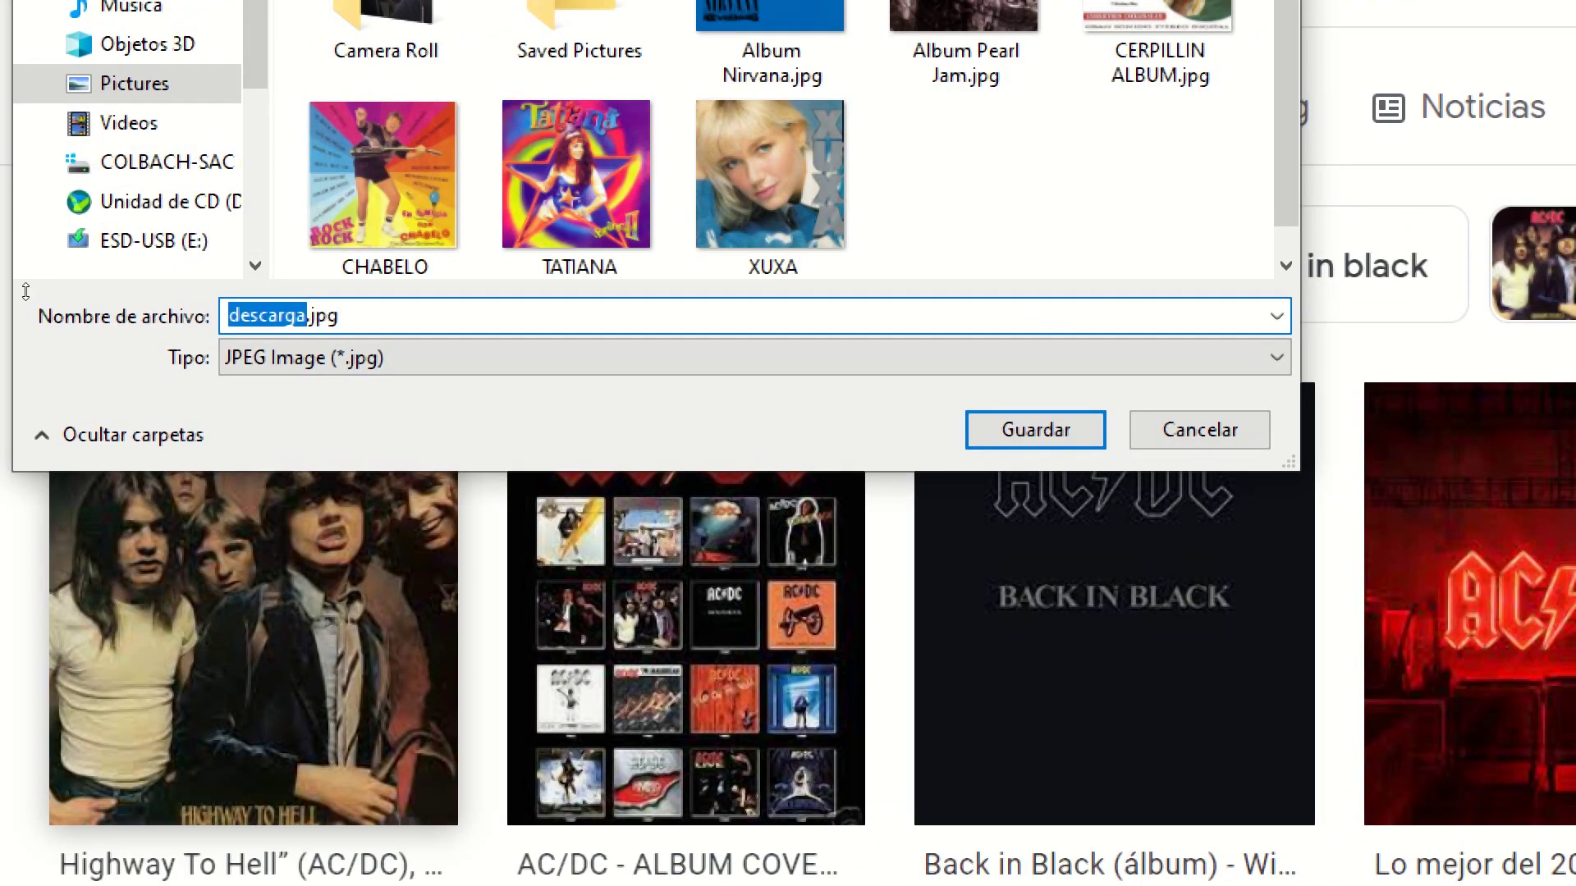
text(Album )
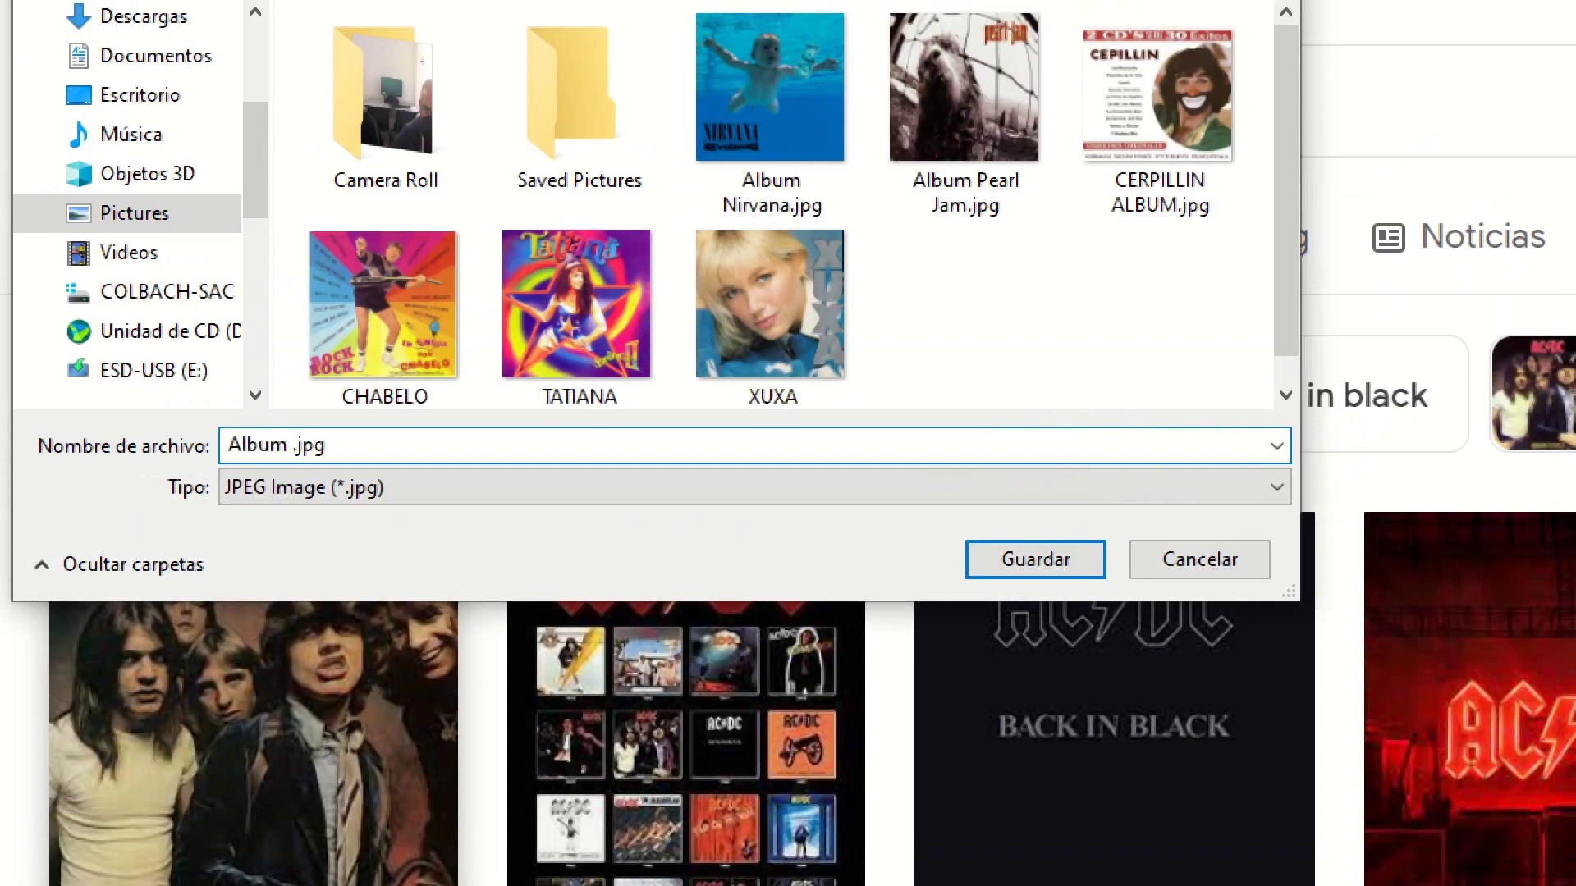
text(ACDC)
key(Return)
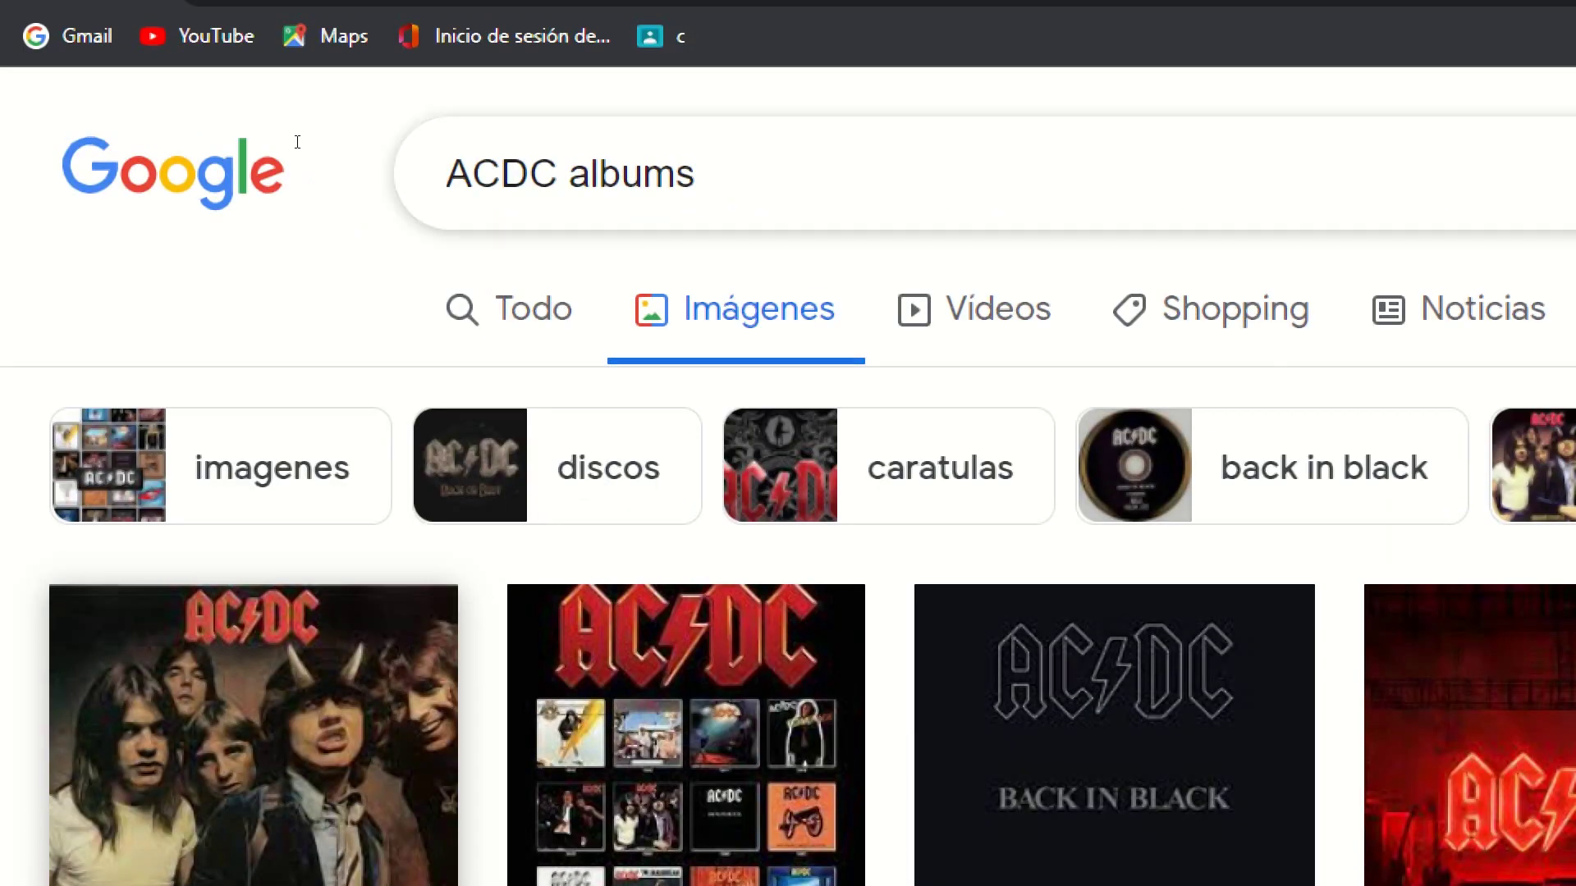
Change the image search to "Marylin manson albums"
click(592, 174)
drag(568, 174, 366, 168)
key(BackSpace)
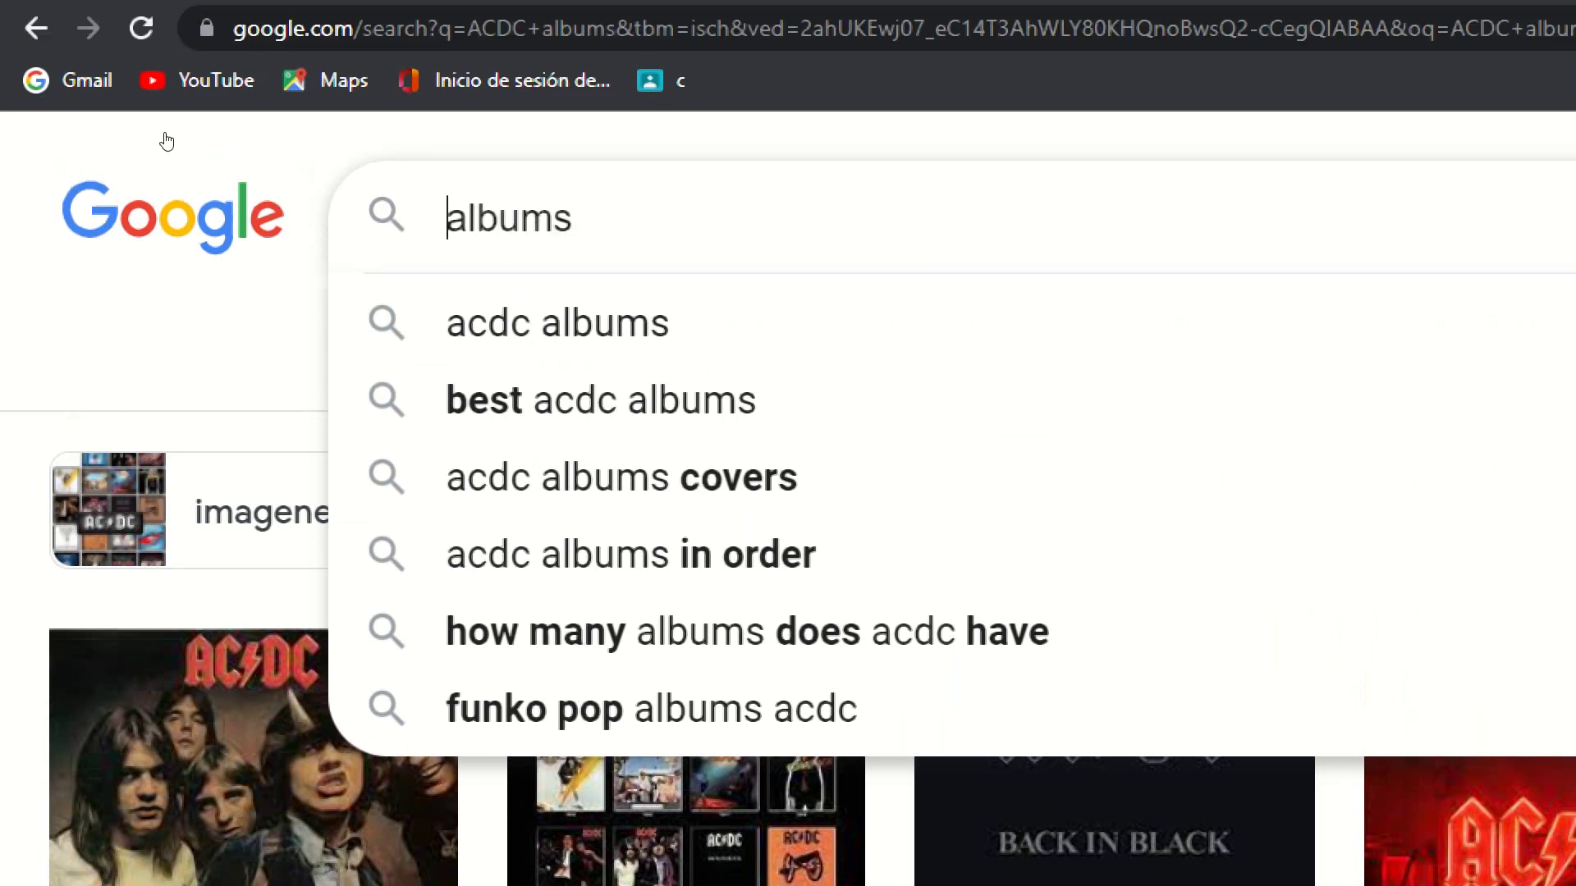
text(Mar)
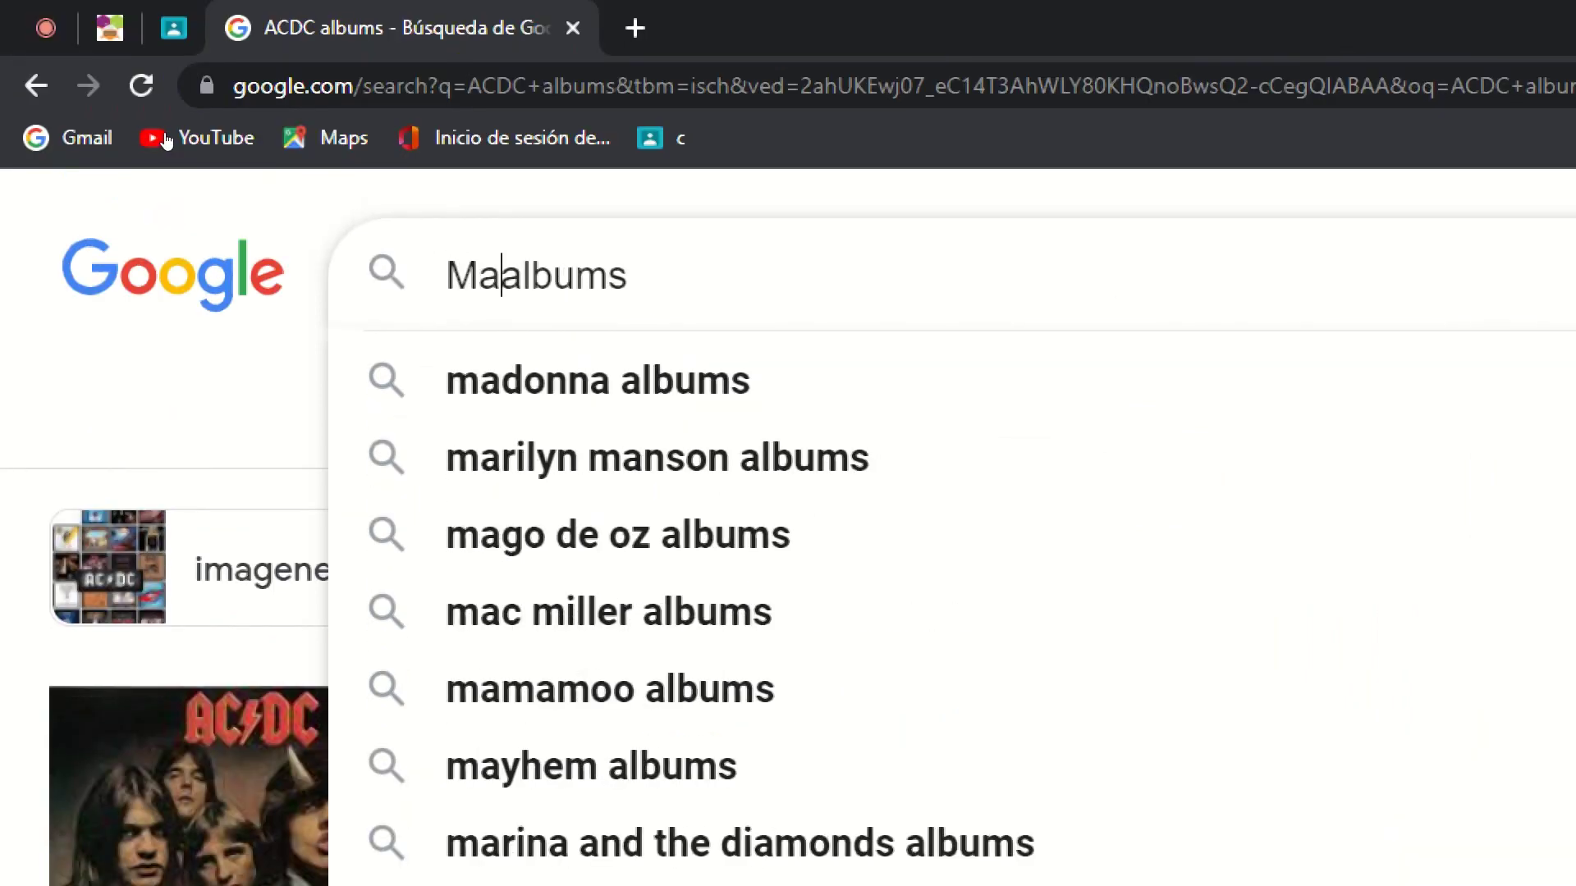
text(ylin ma)
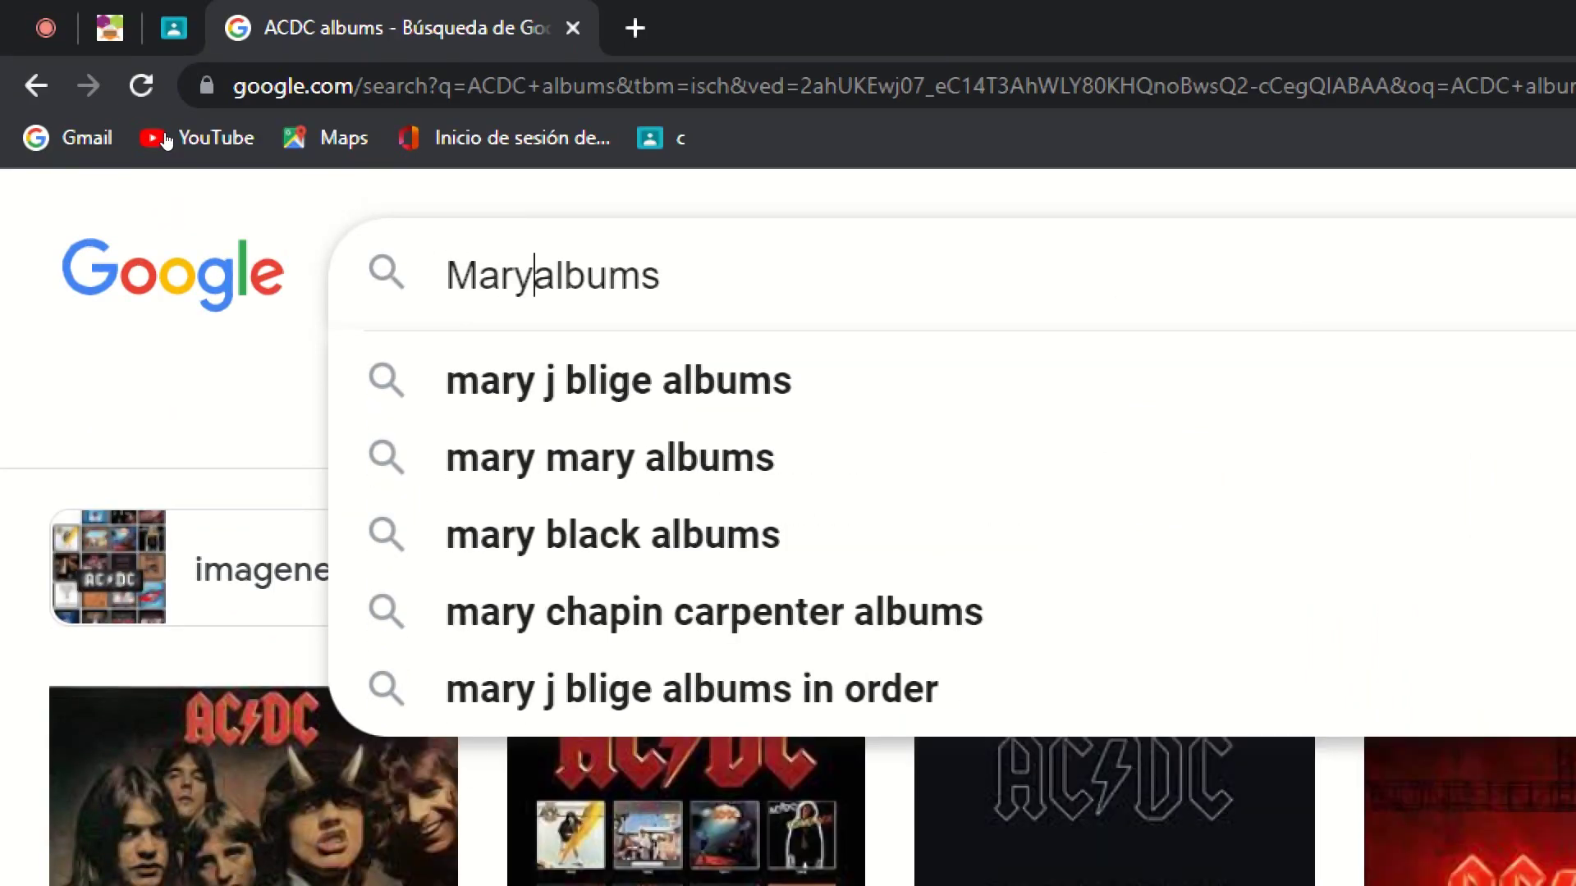
text(nson)
key(Return)
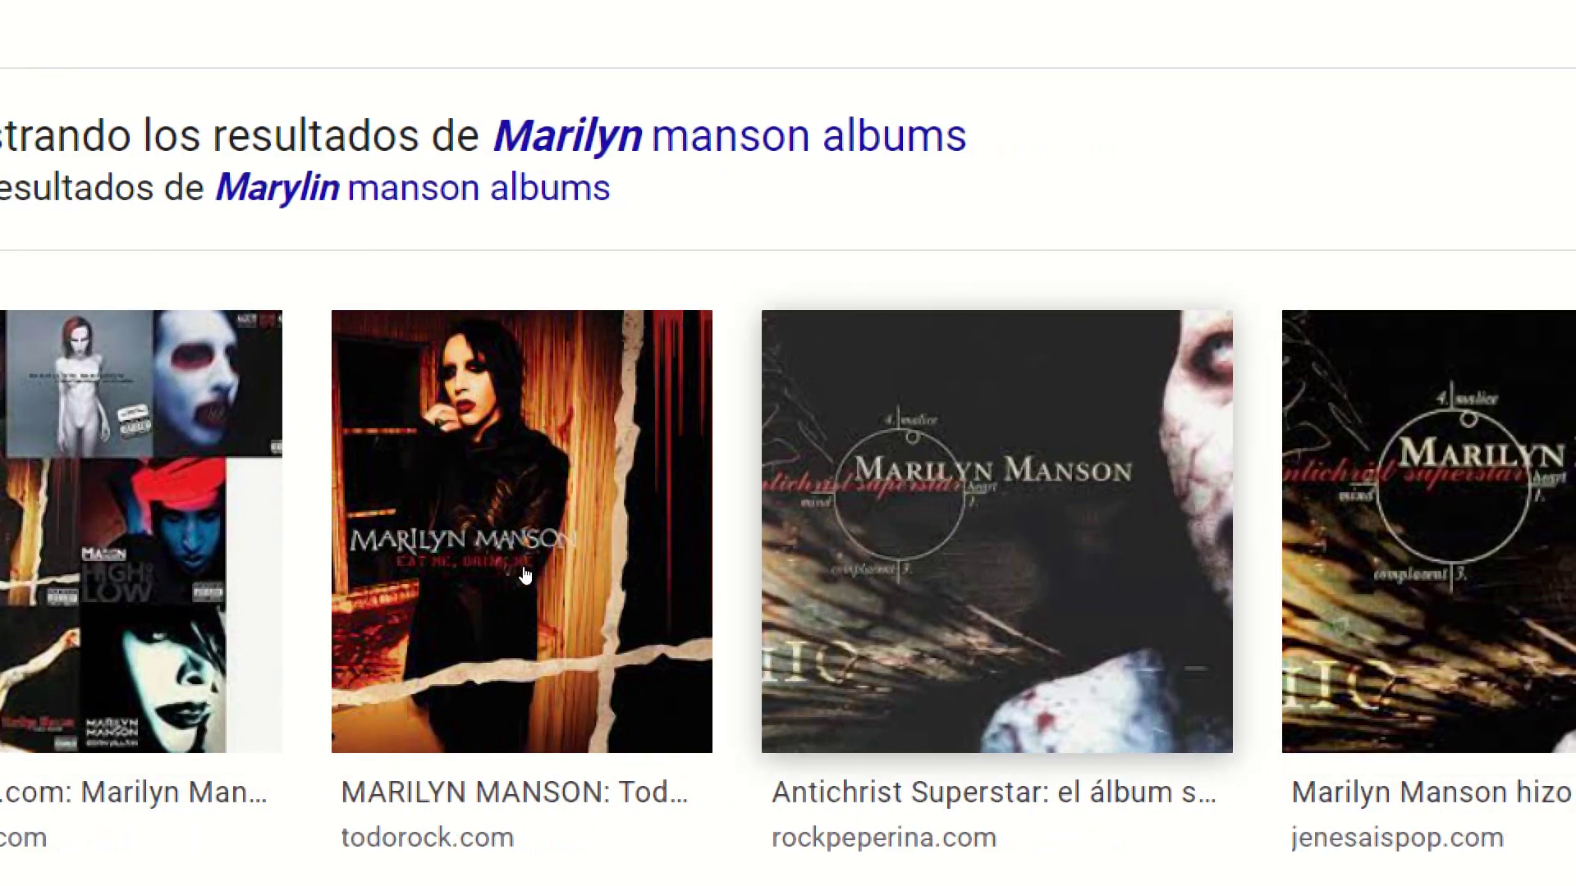
Bring up the dialog for saving the Marilyn Manson Antichrist Superstar cover from rockpeperina.com
right_click(526, 575)
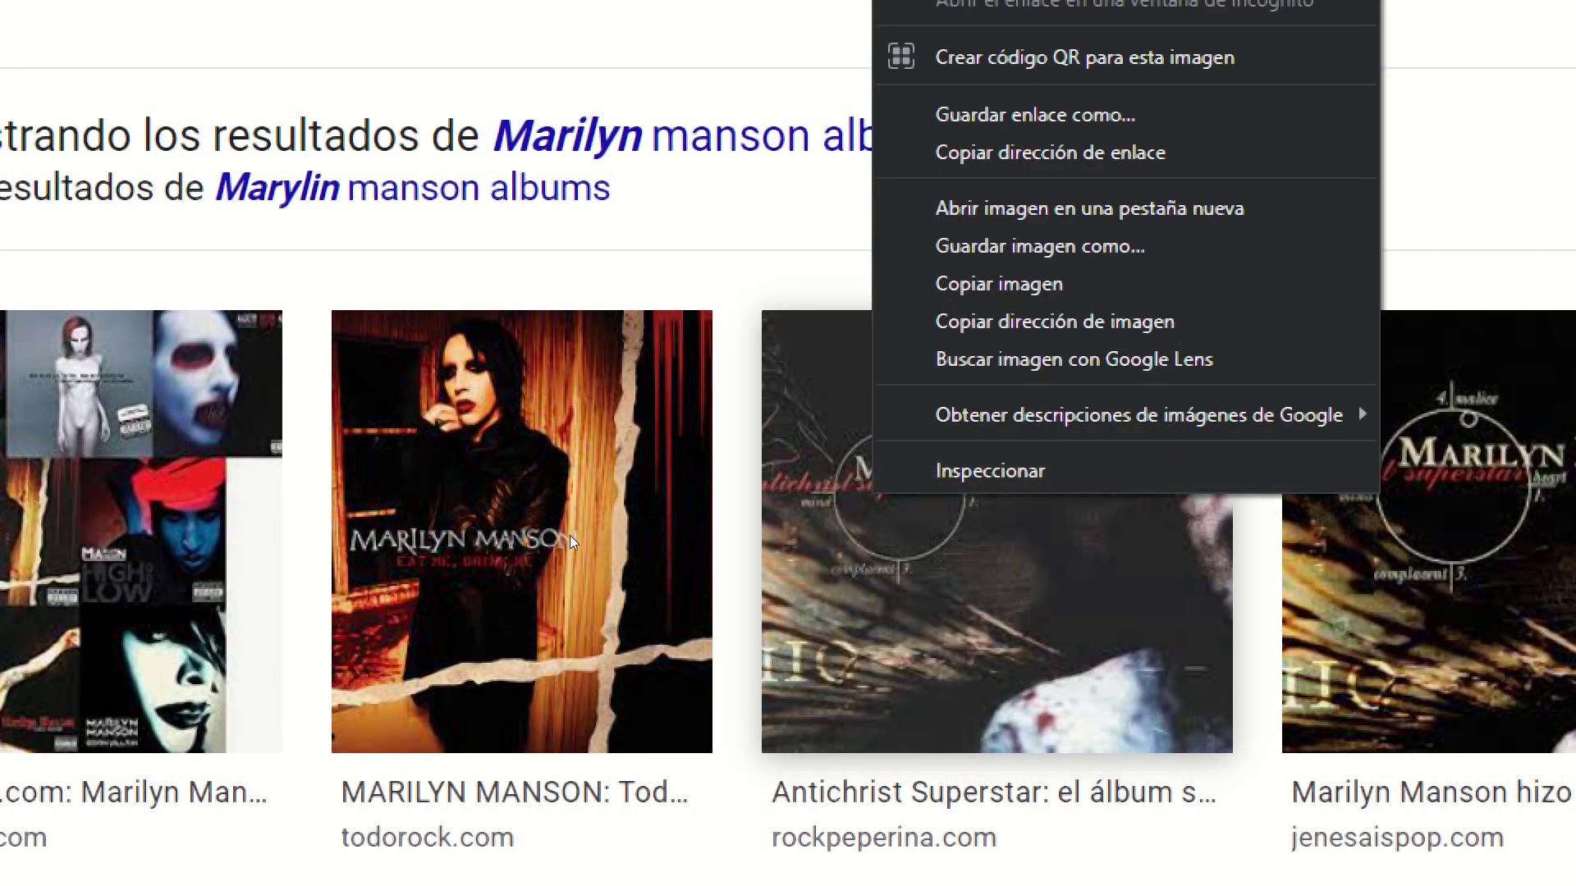
key(Up)
key(Up)
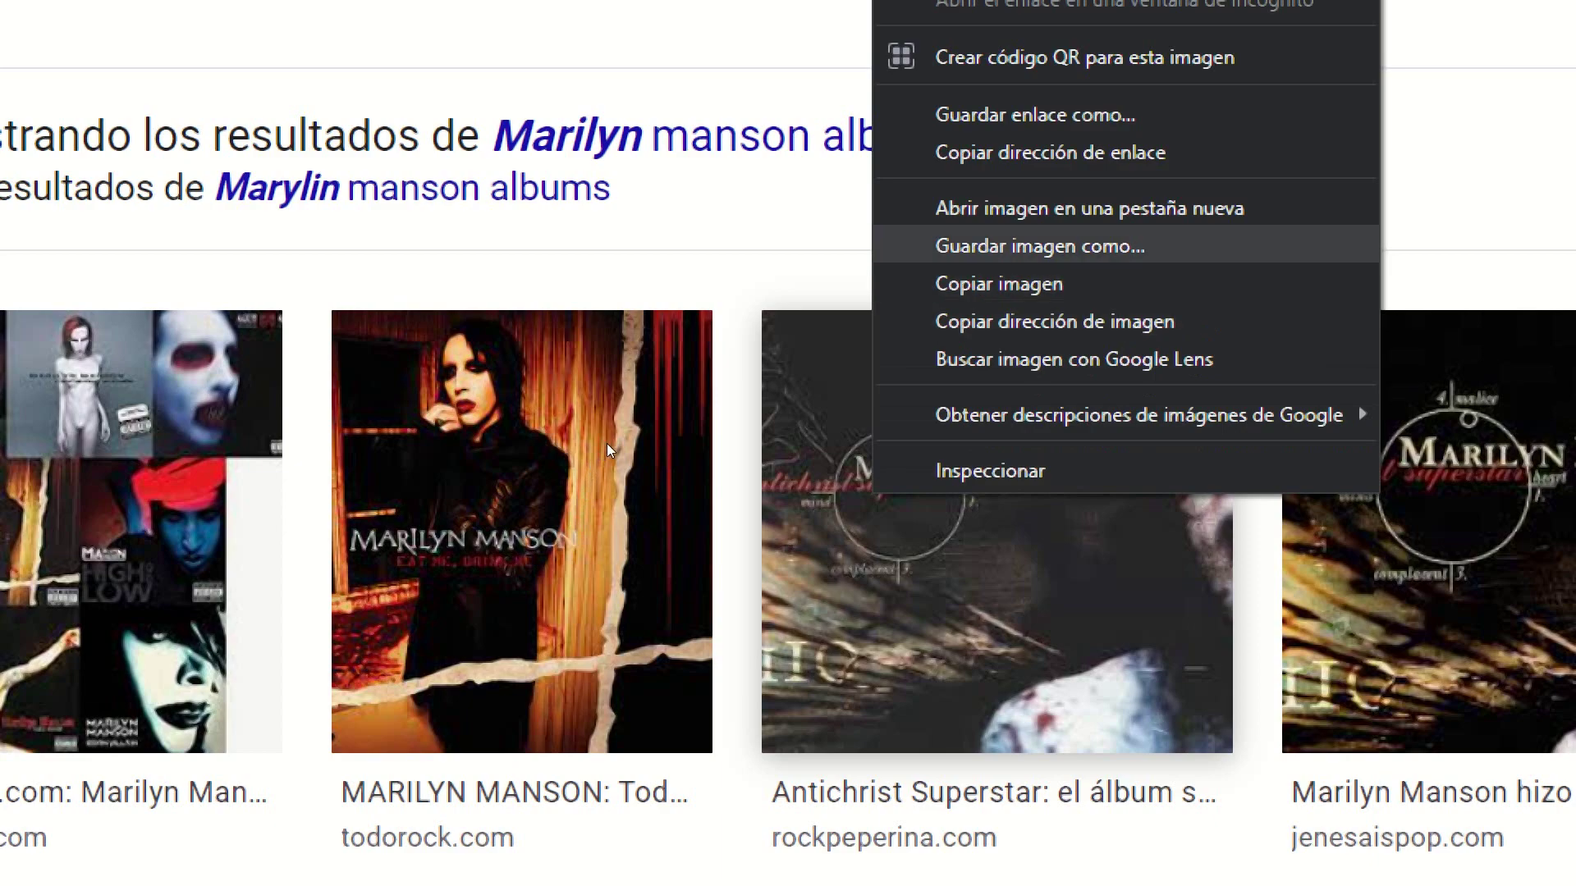
key(Return)
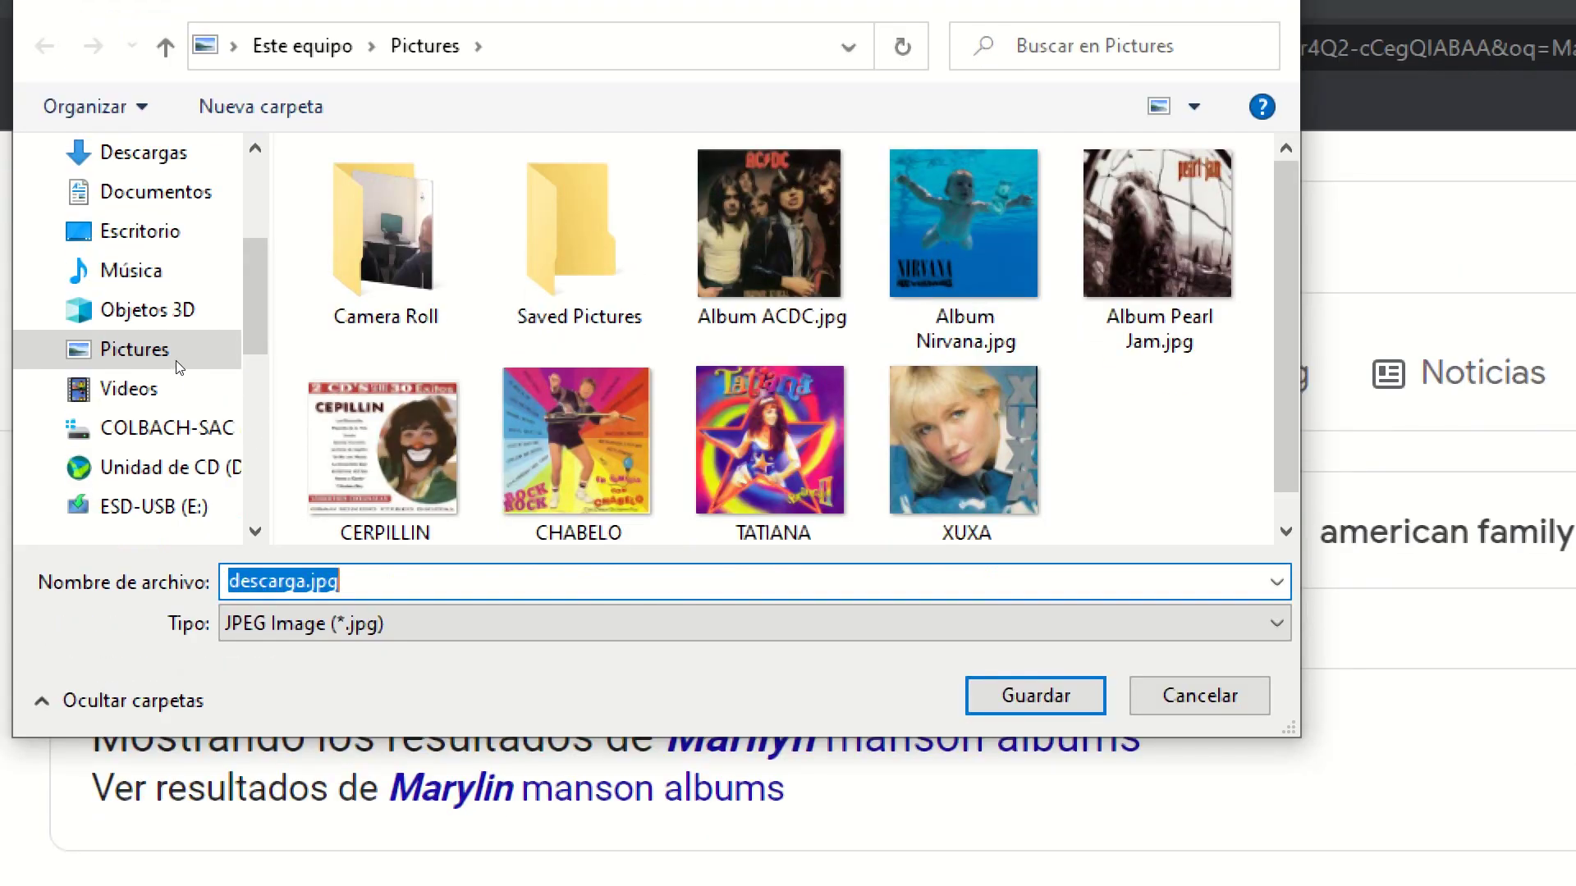
Save the Marilyn Manson cover in the Pictures folder as "Marylin Manson.jpg"
key(Home)
key(Delete)
key(Delete)
key(Delete)
key(Delete)
key(Delete)
key(Delete)
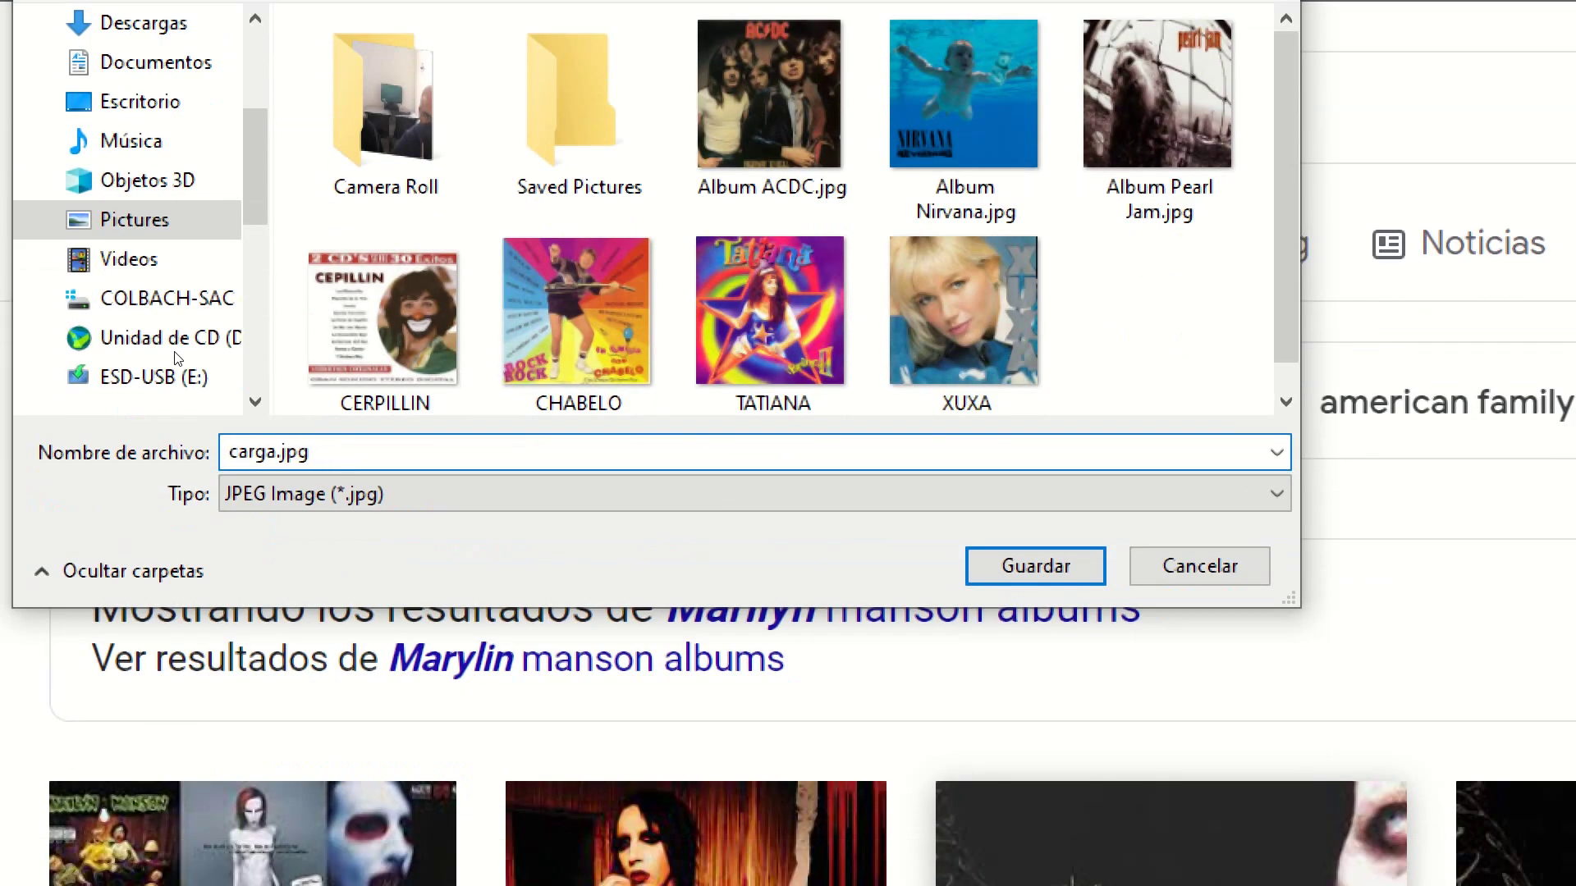
key(Delete)
key(Delete)
text(Marylin)
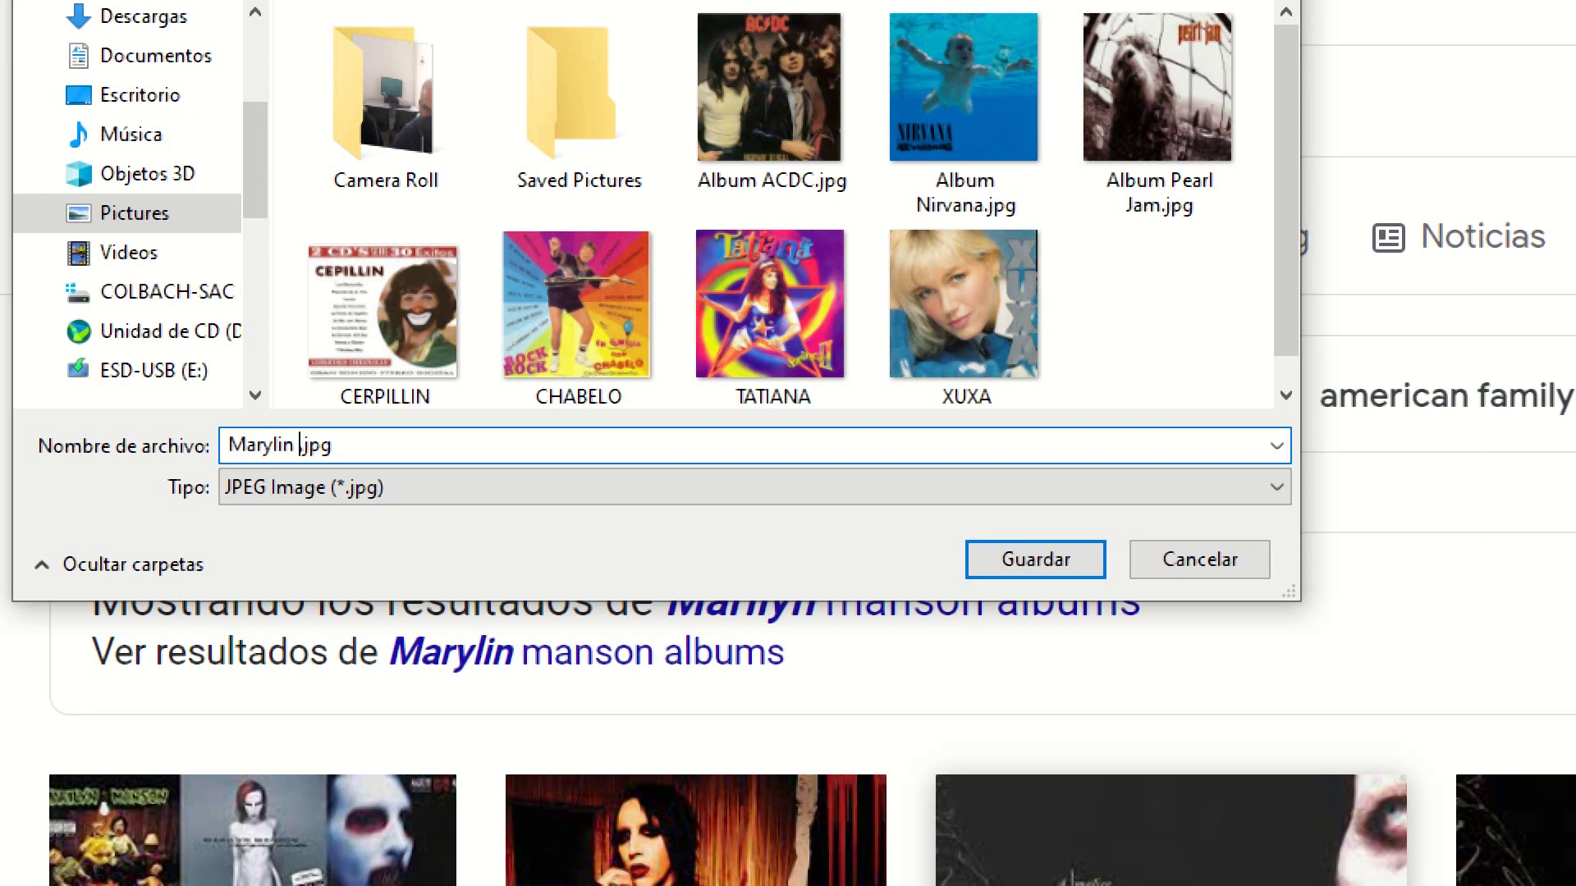
text( Manson)
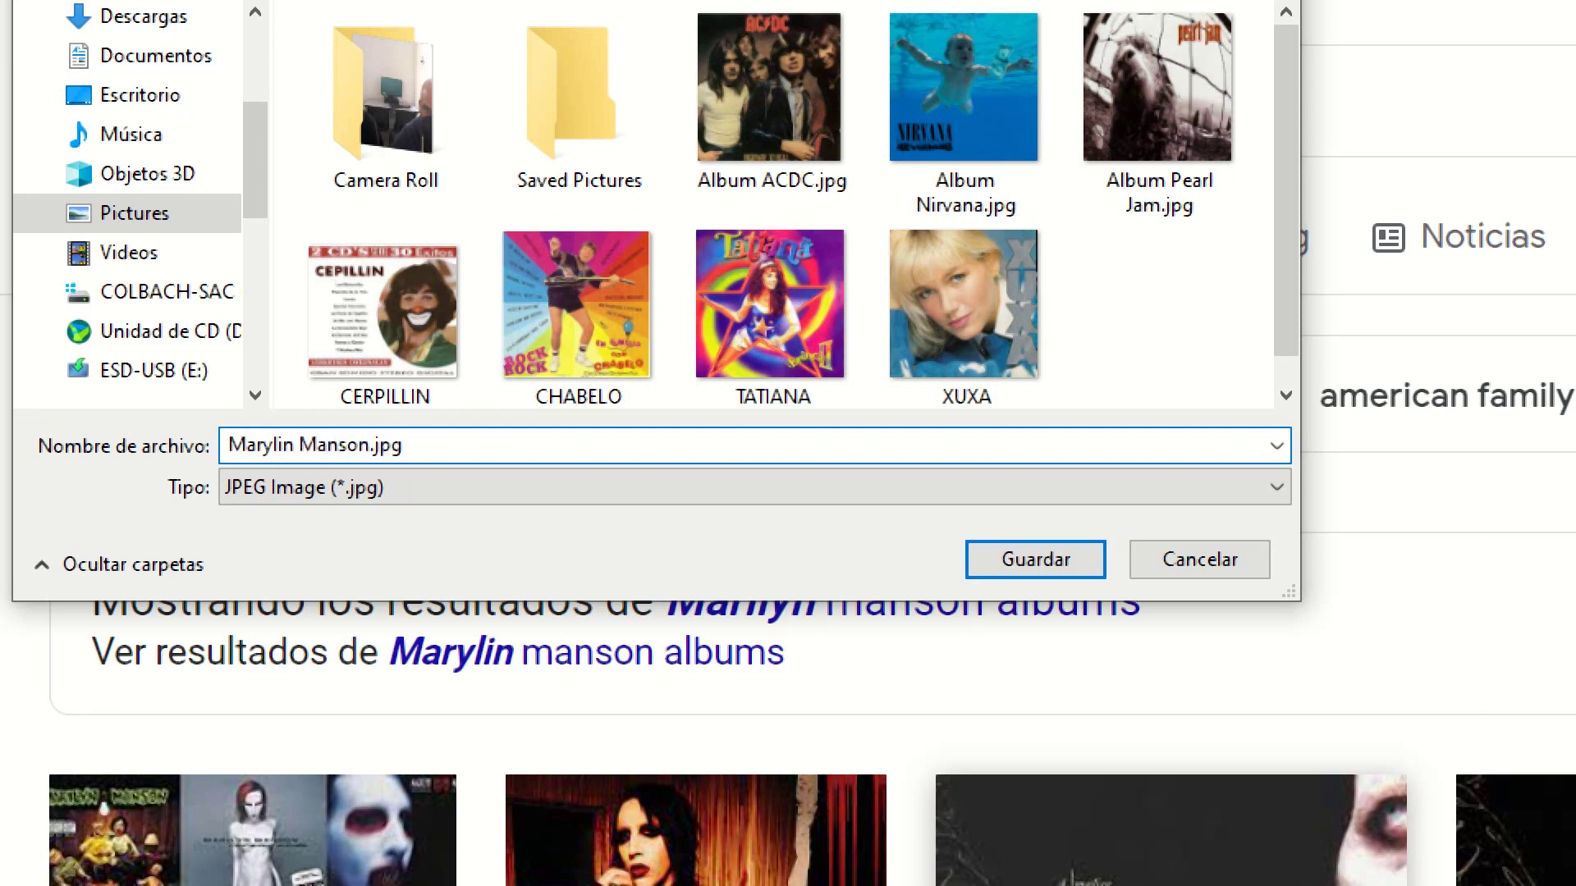
key(Return)
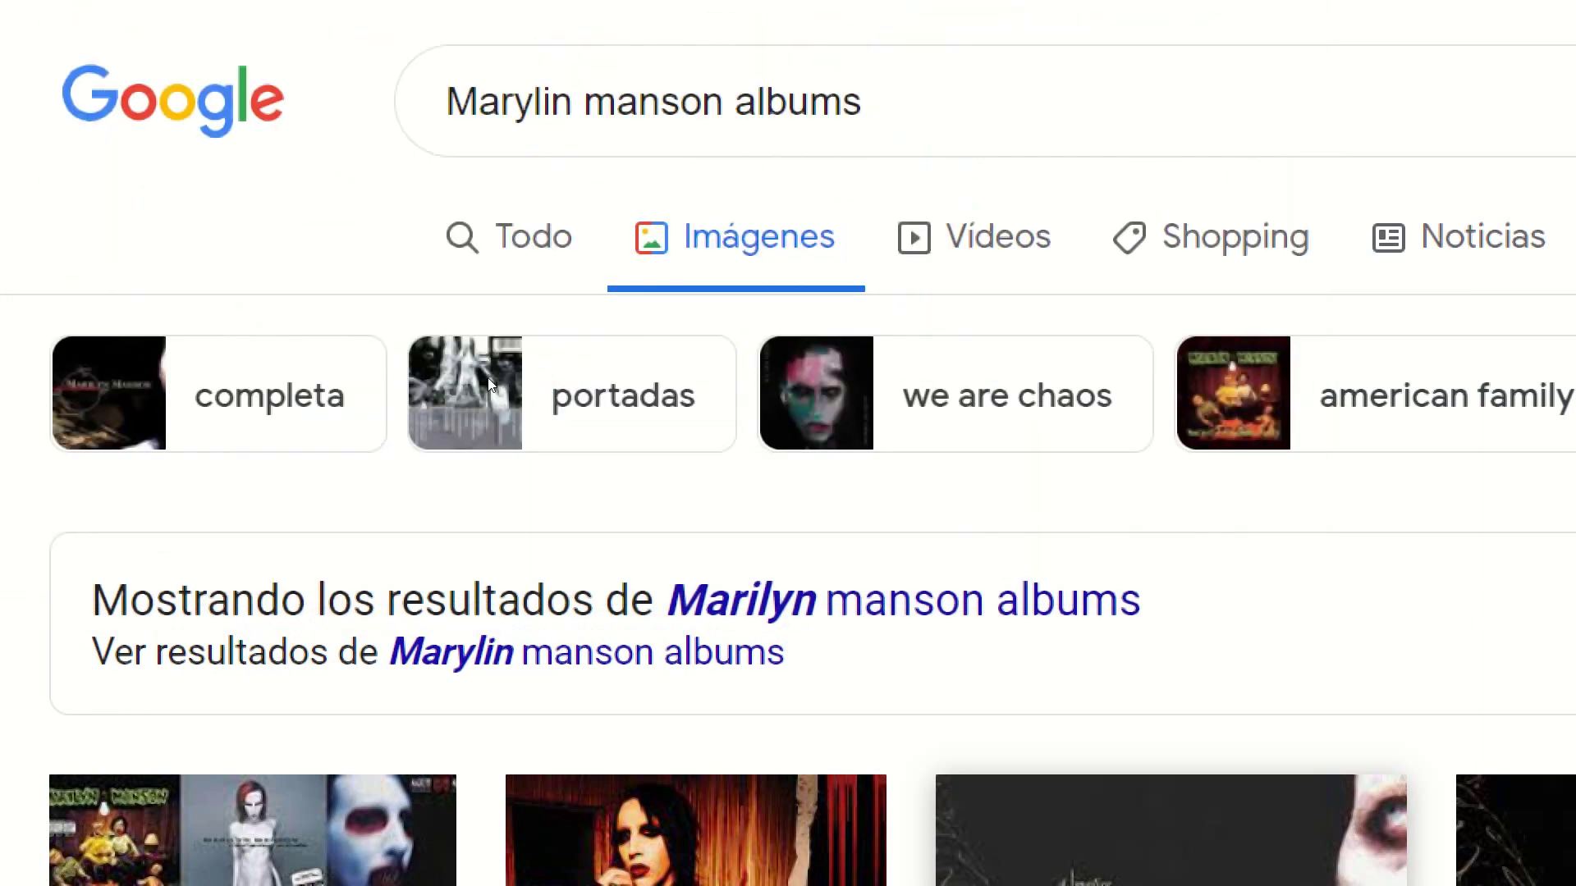
Switch to the Imágenes folder in File Explorer and permanently delete the CHABELO, TATIANA, XUXA and CERPILLIN album images
scroll(490, 385, down, 5)
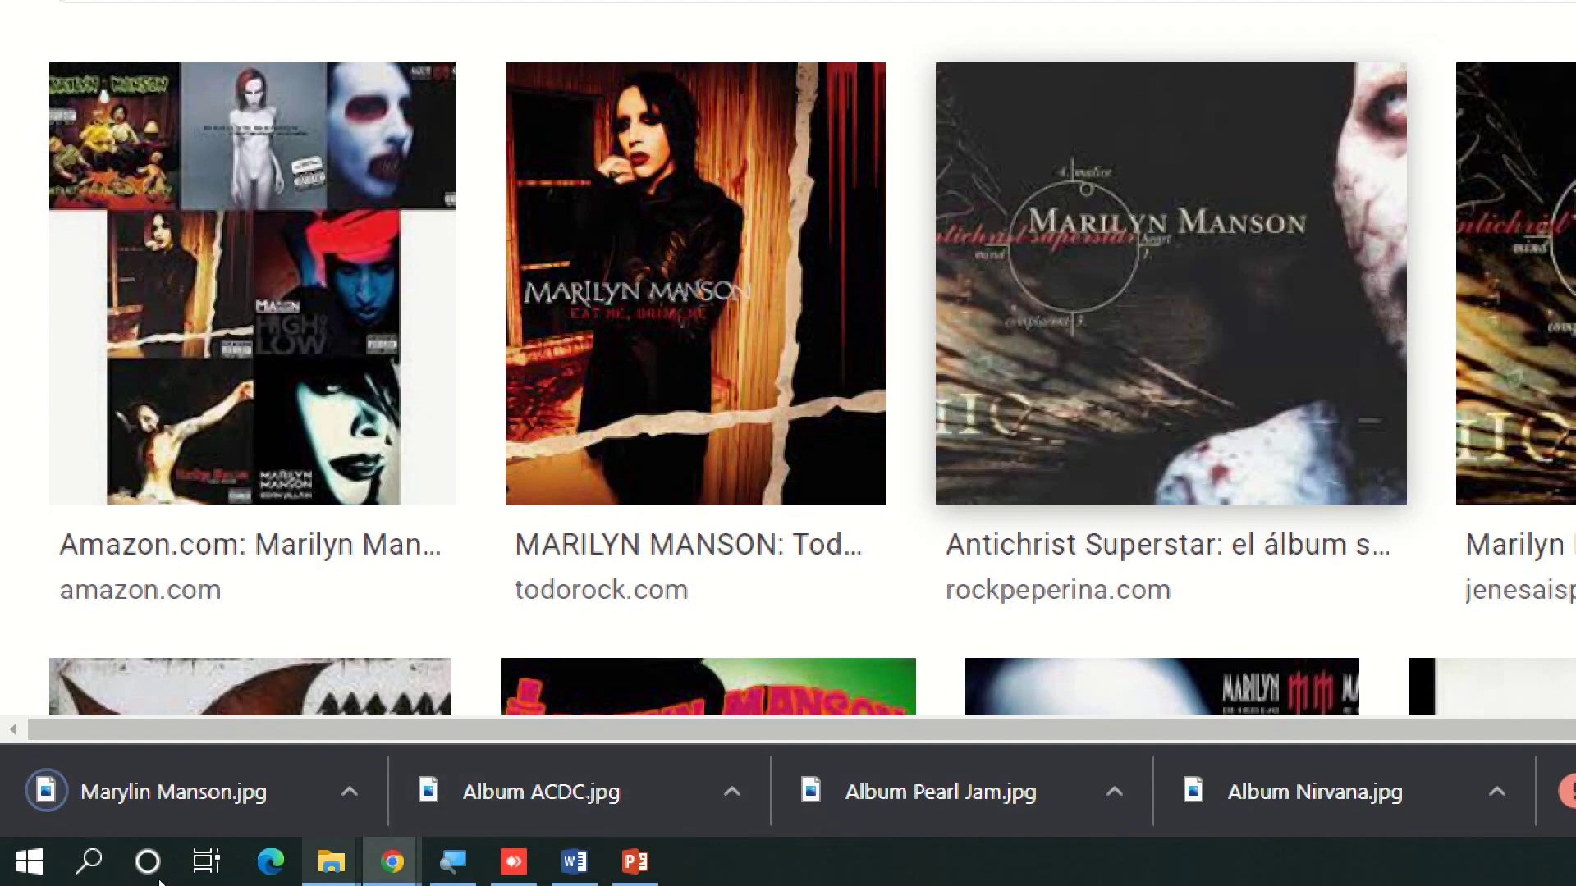
mouse_move(331, 862)
mouse_move(121, 789)
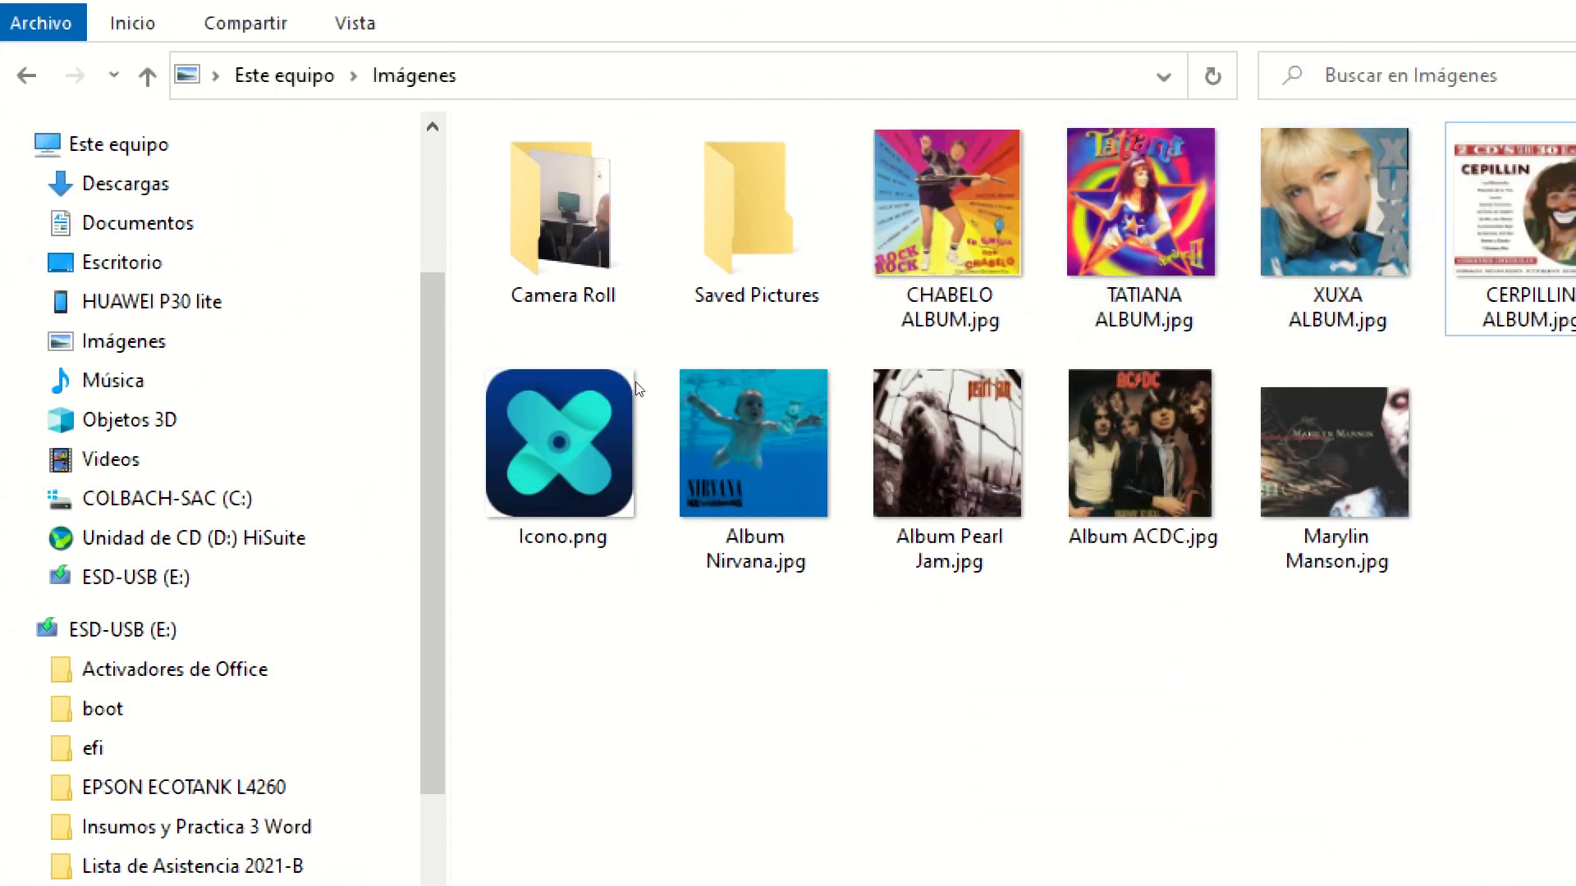
click(960, 246)
ctrl+click(1108, 234)
key(shift+Right)
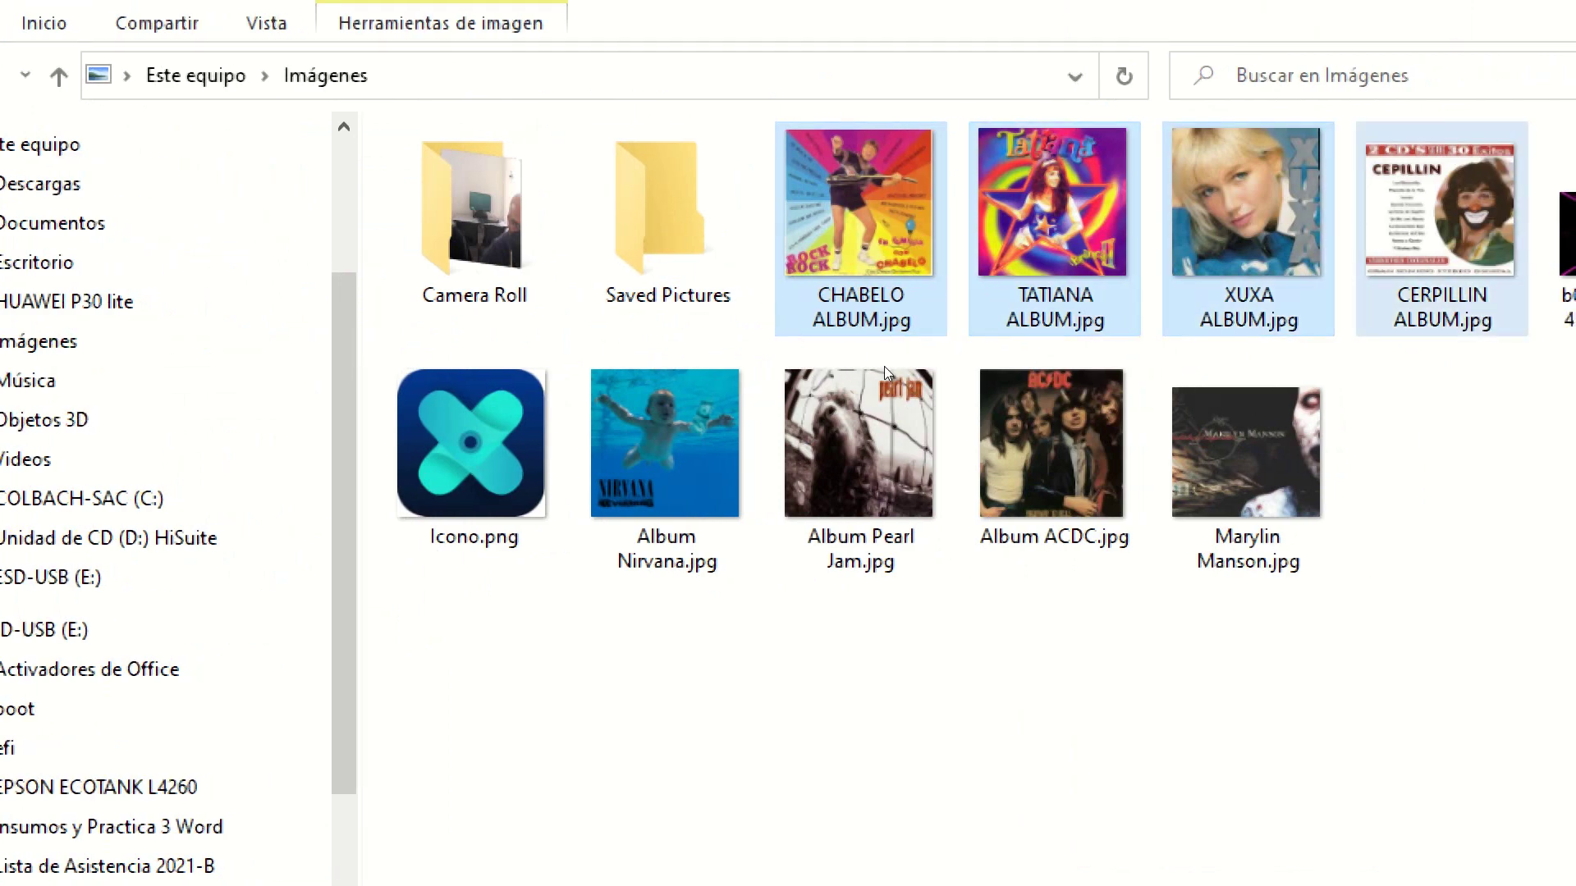
key(shift+Delete)
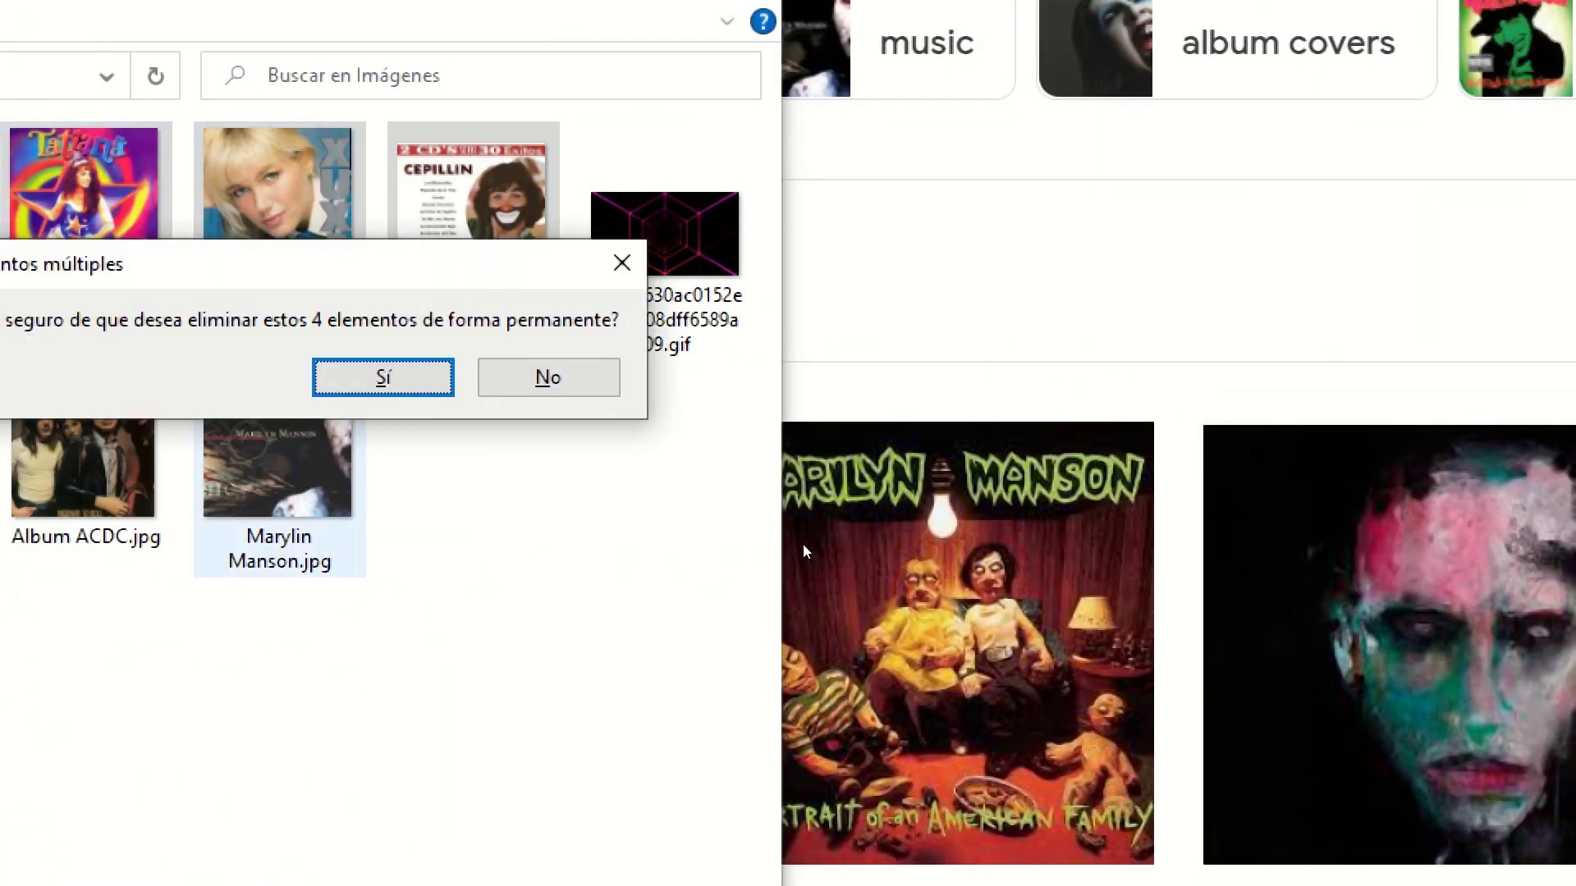
key(Return)
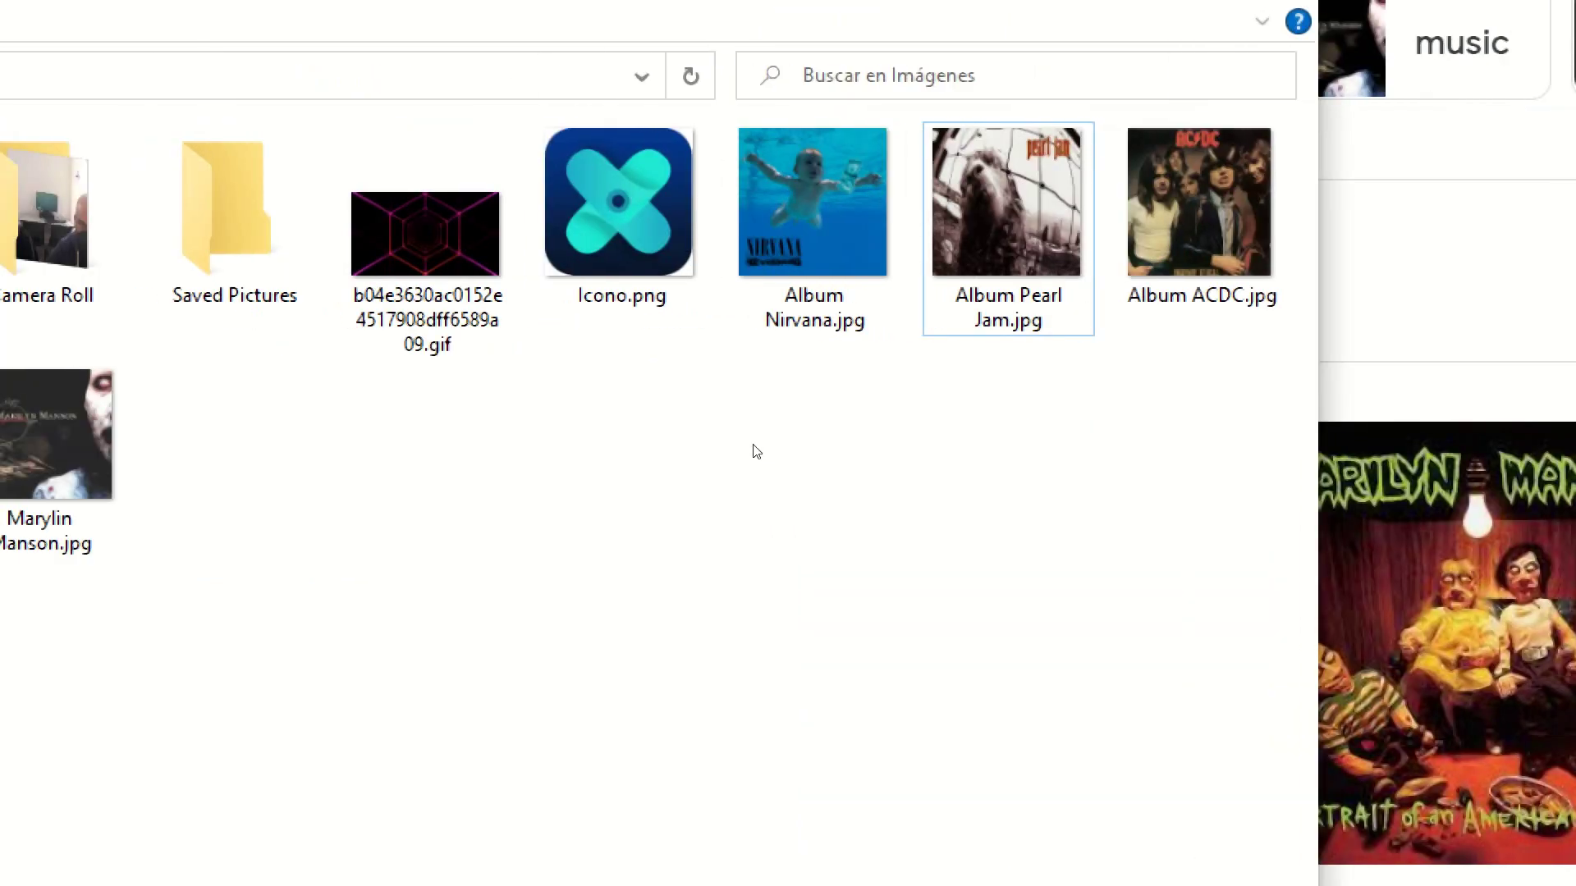
Check the saved Nirvana, Pearl Jam, ACDC and Marylin Manson covers one by one and enlarge the folder's thumbnails
key(shift+Left)
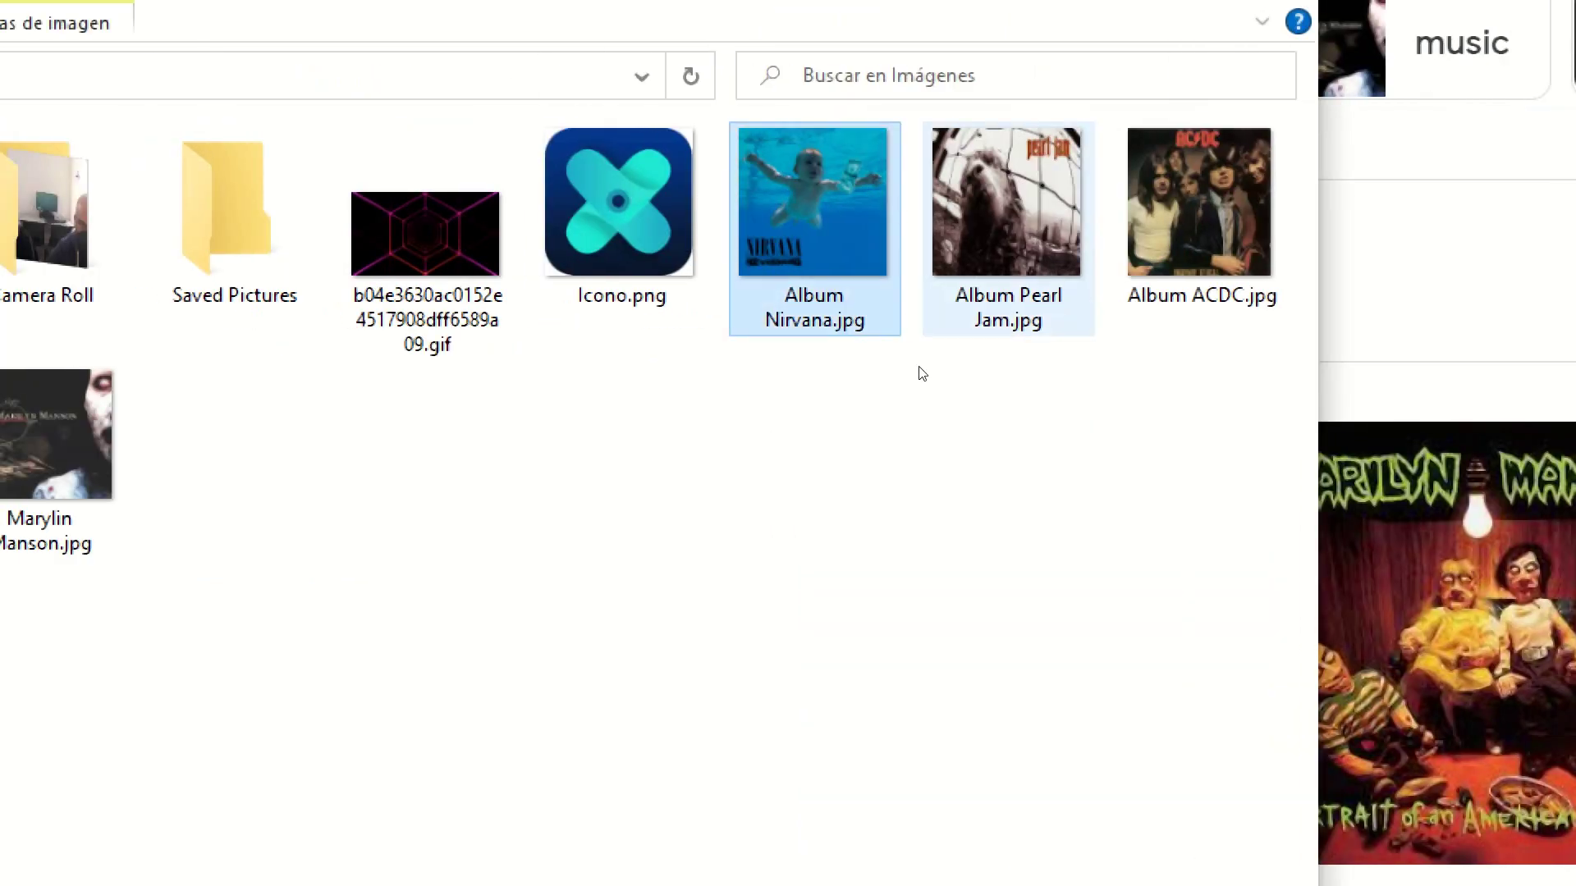
key(Right)
key(Right)
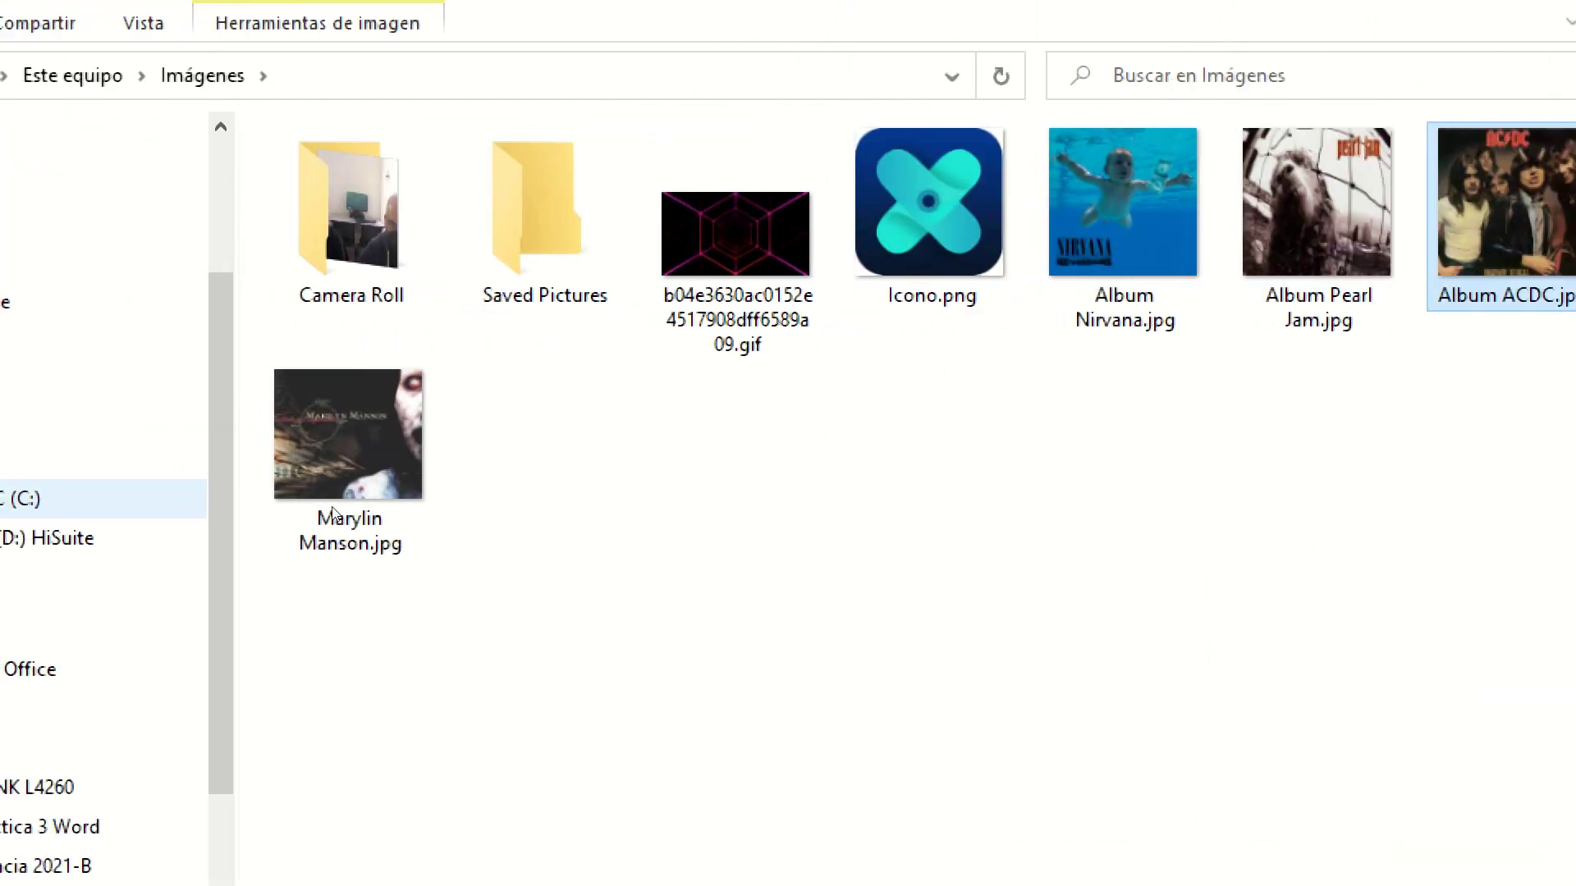
click(332, 515)
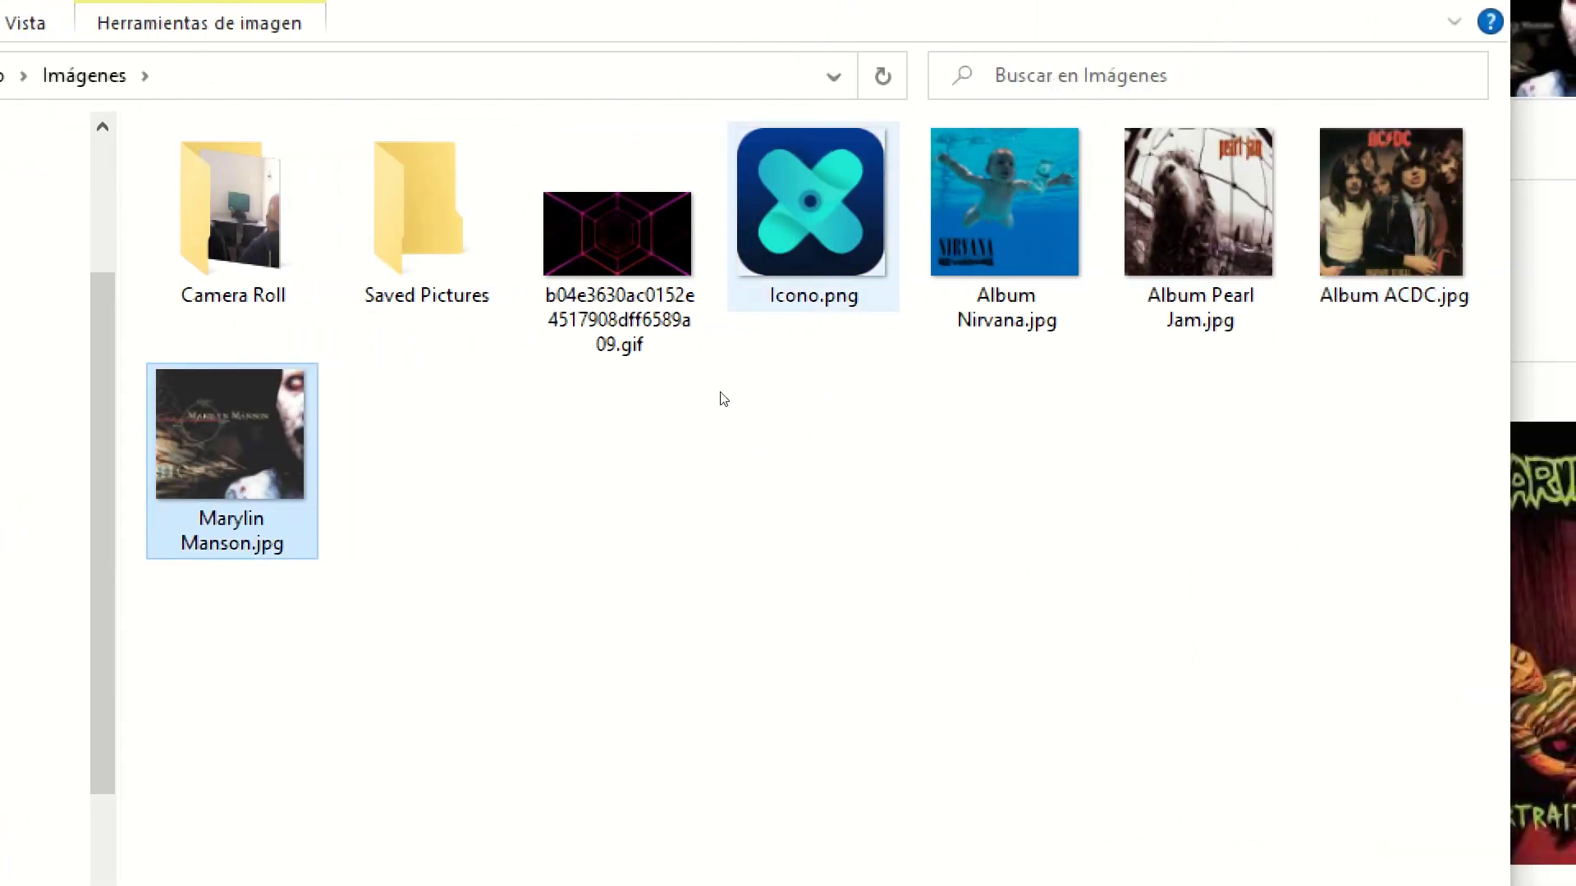
scroll(796, 443, up, 2)
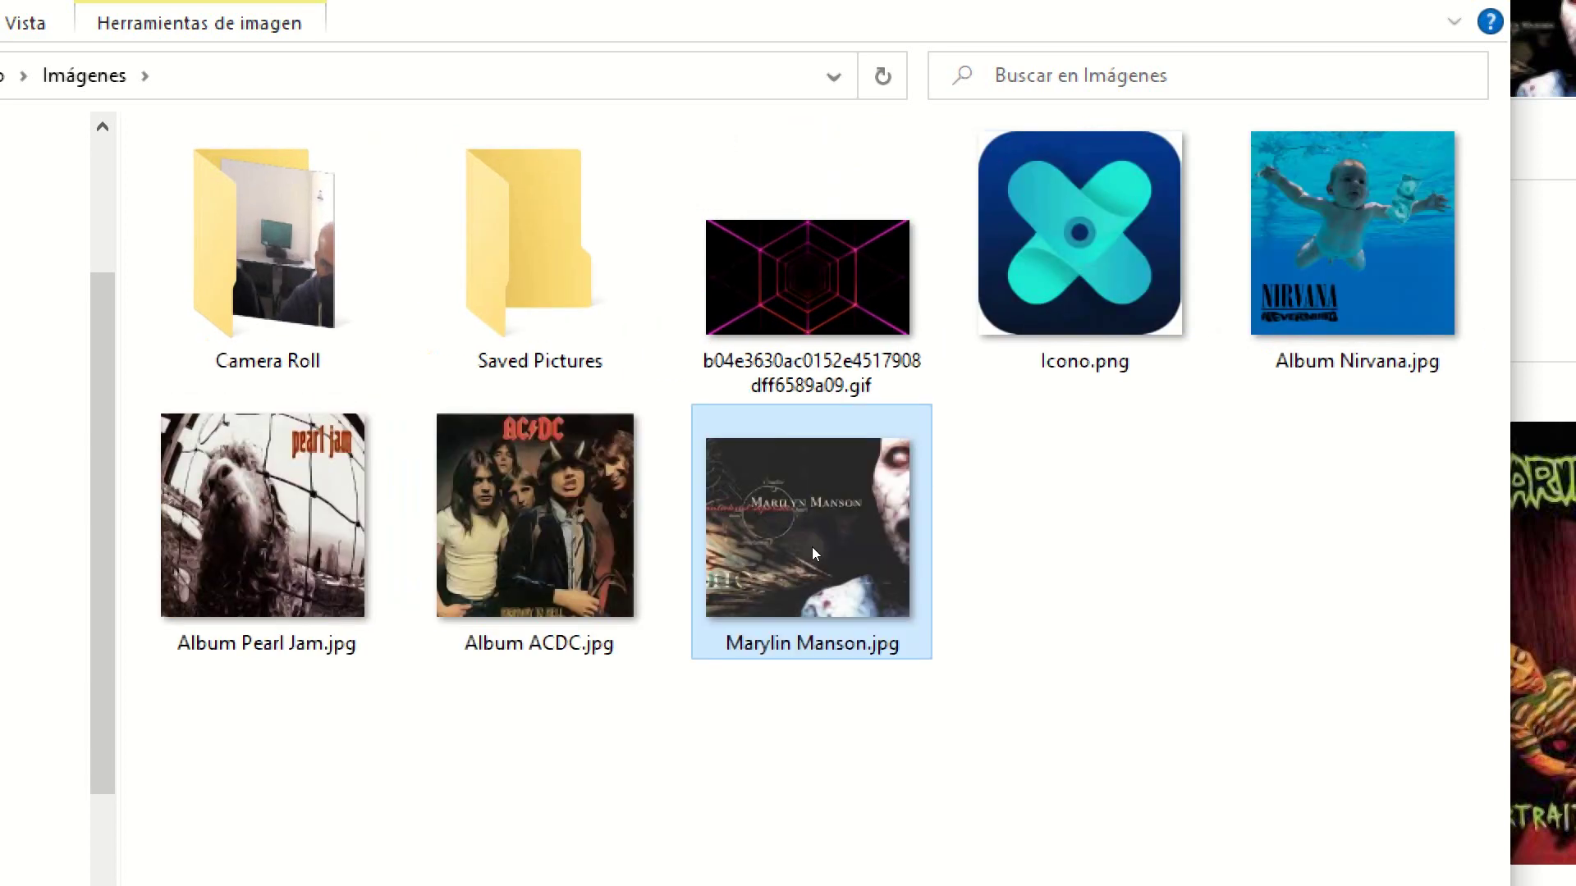
ctrl+click(823, 535)
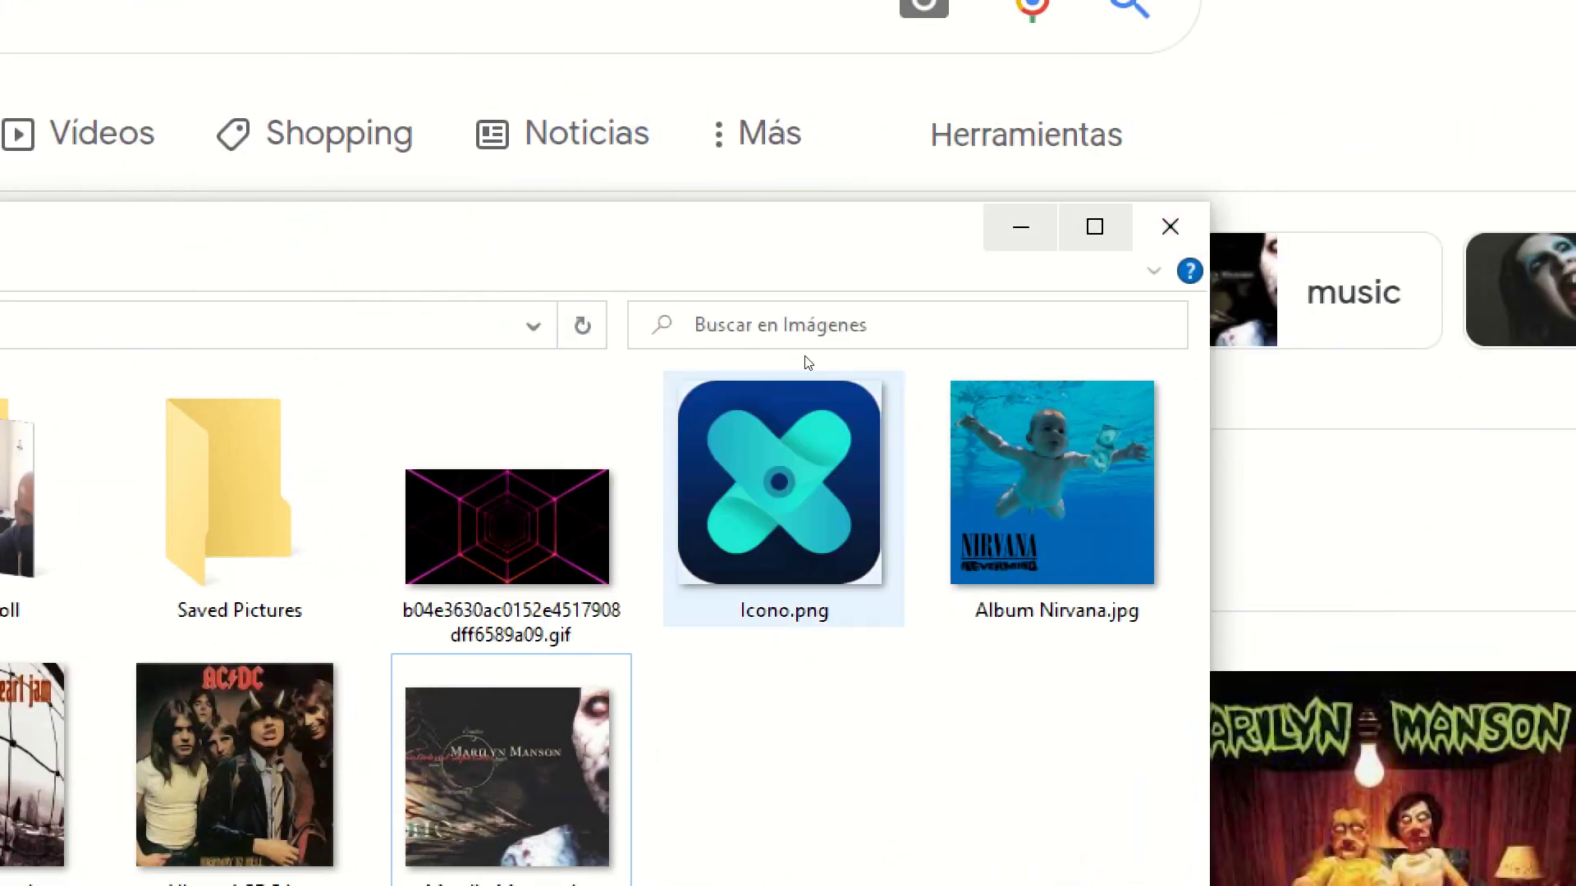
Permanently delete Icono.png from the Imágenes folder and minimize the folder window
click(825, 374)
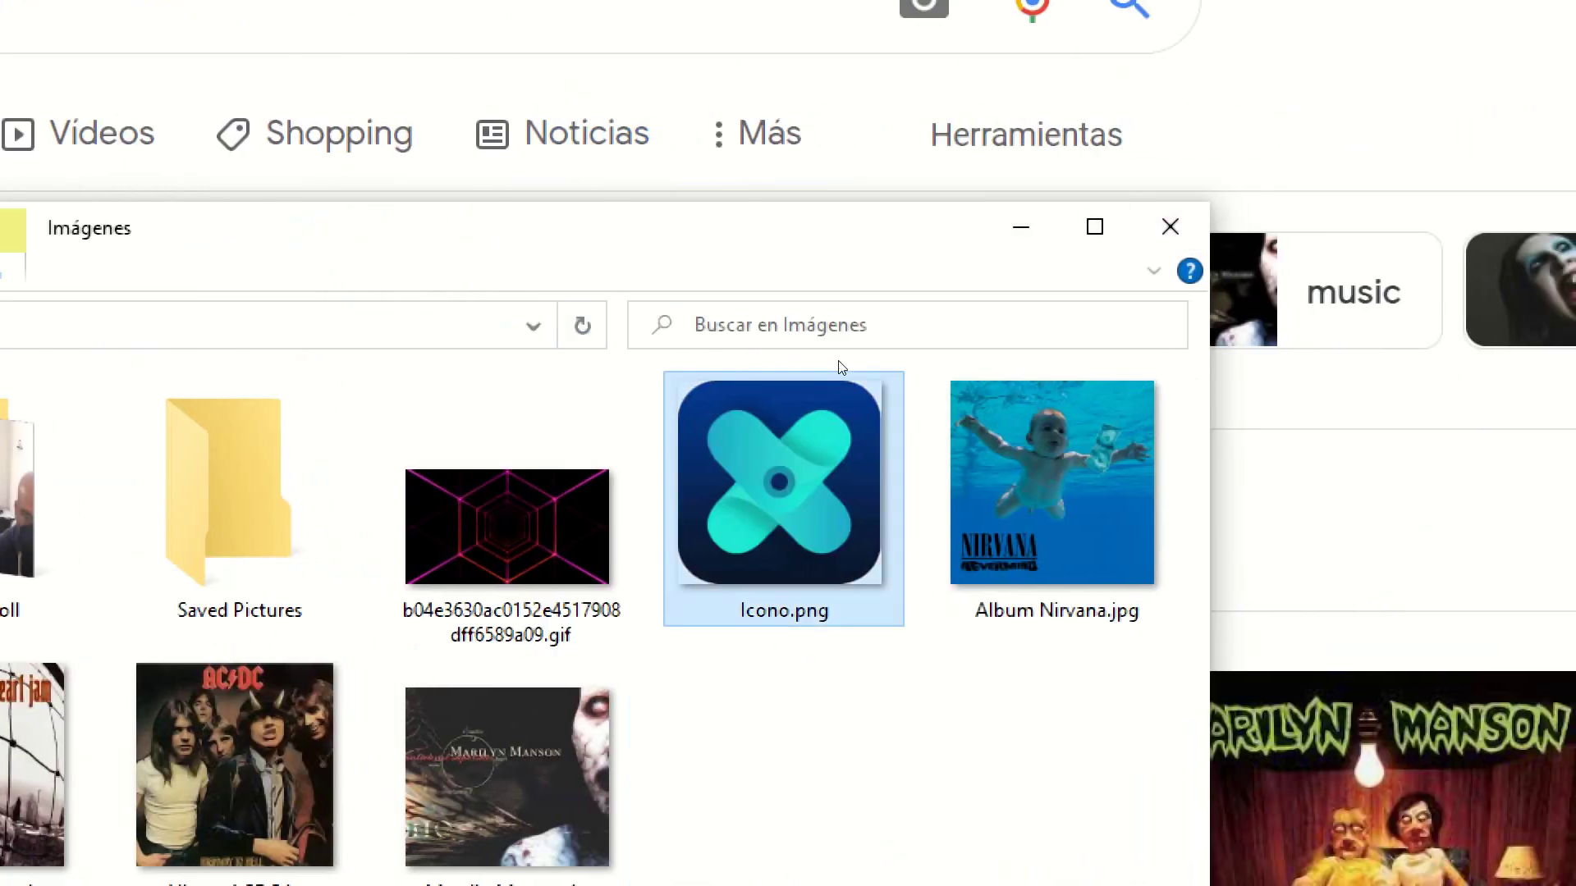
key(shift+Delete)
key(Return)
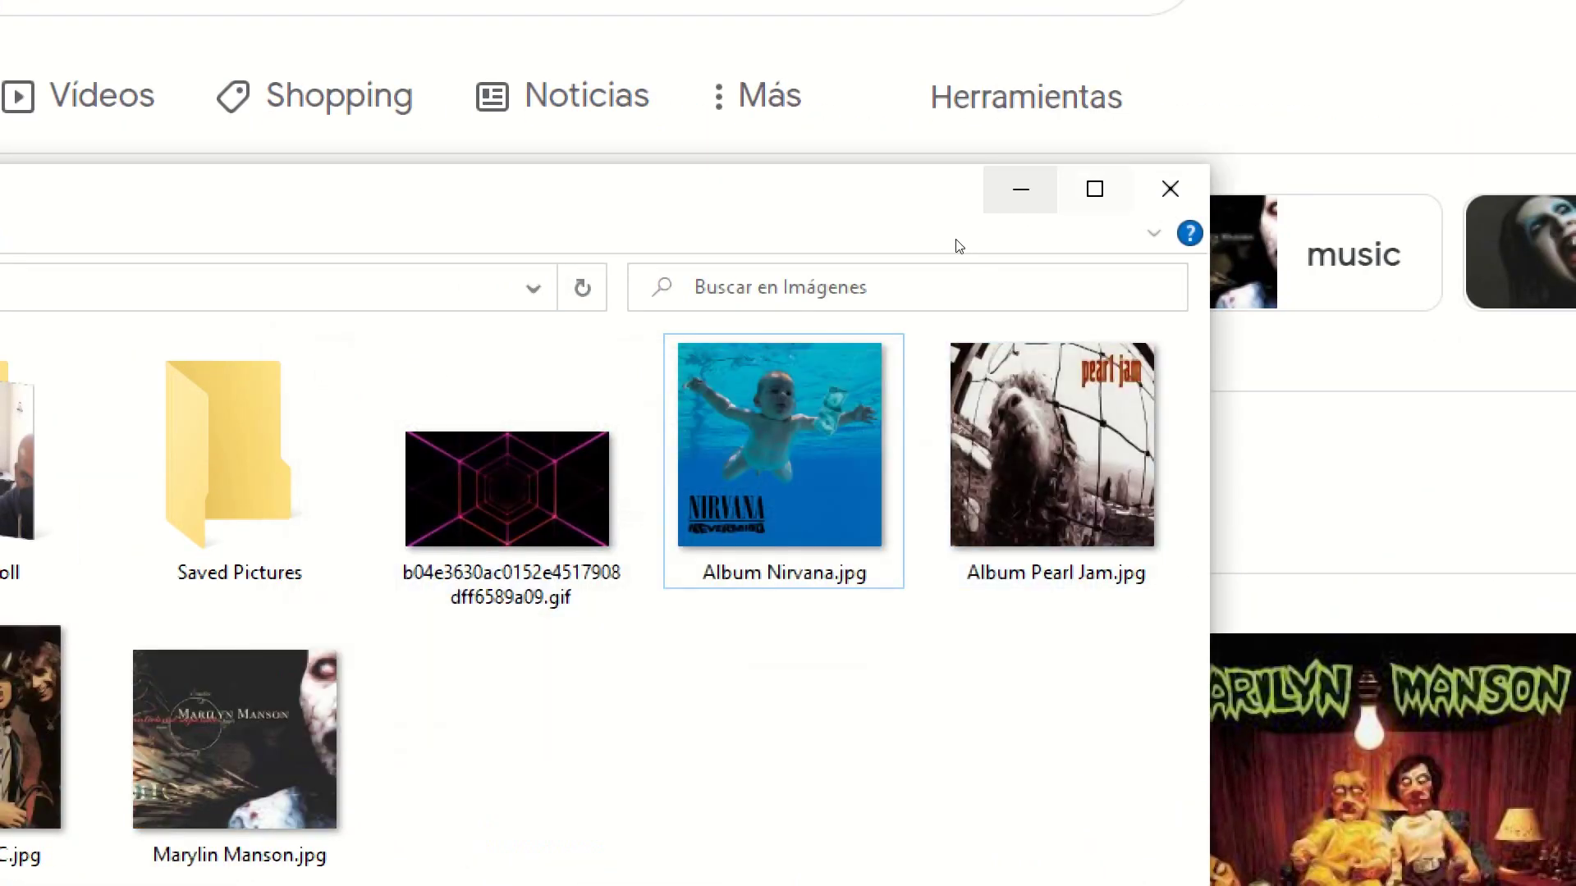
click(1020, 190)
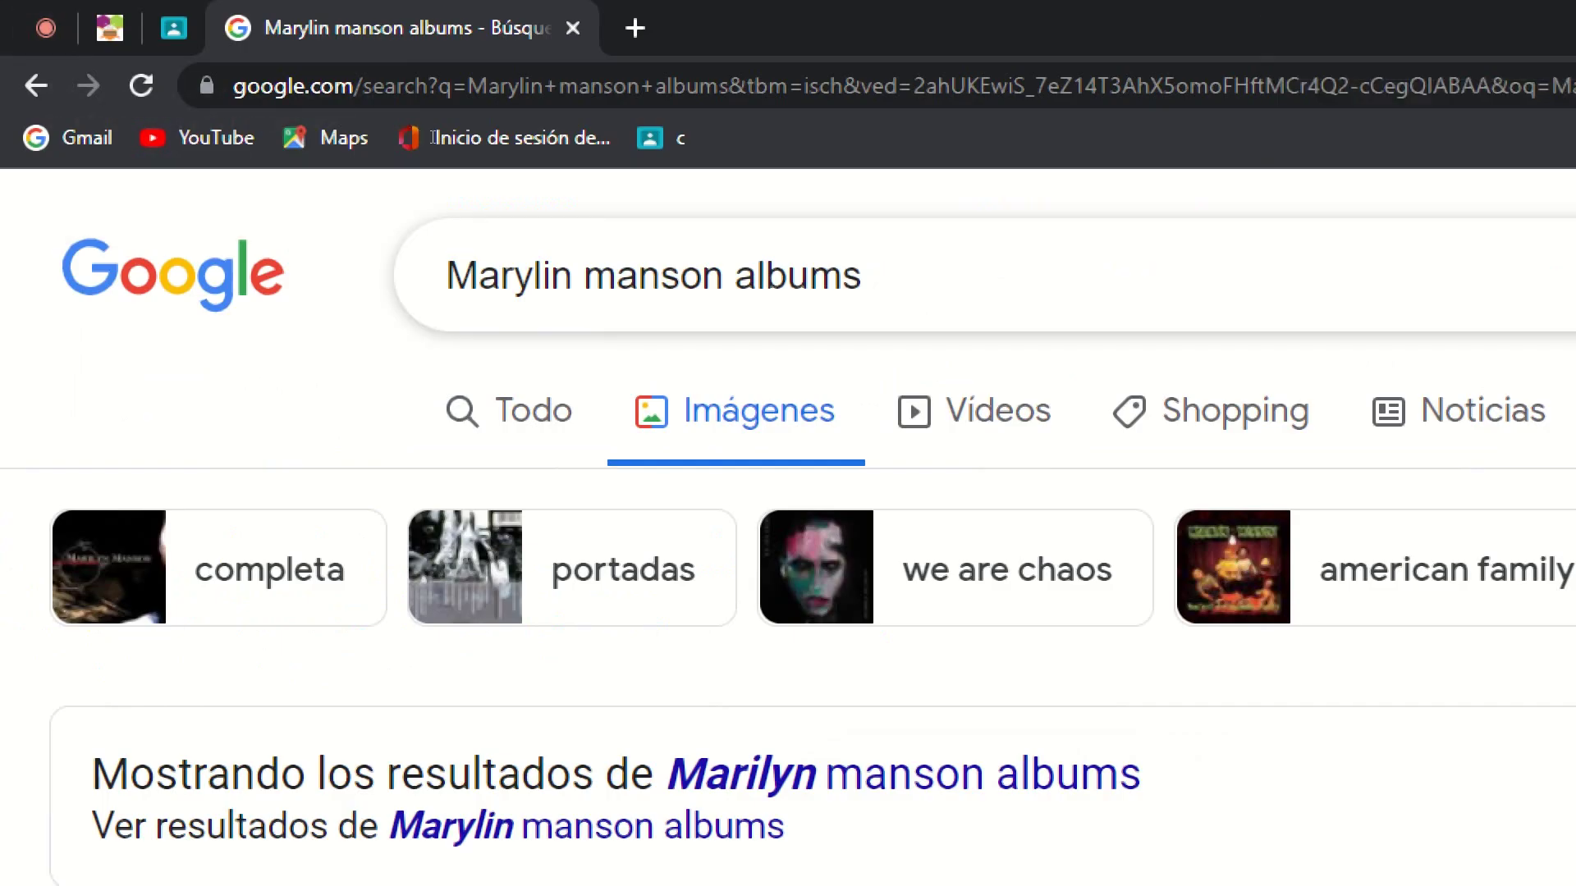
Change the image search to "ilustraciones de iconos" and browse the results for icon illustrations
drag(554, 52, 142, 59)
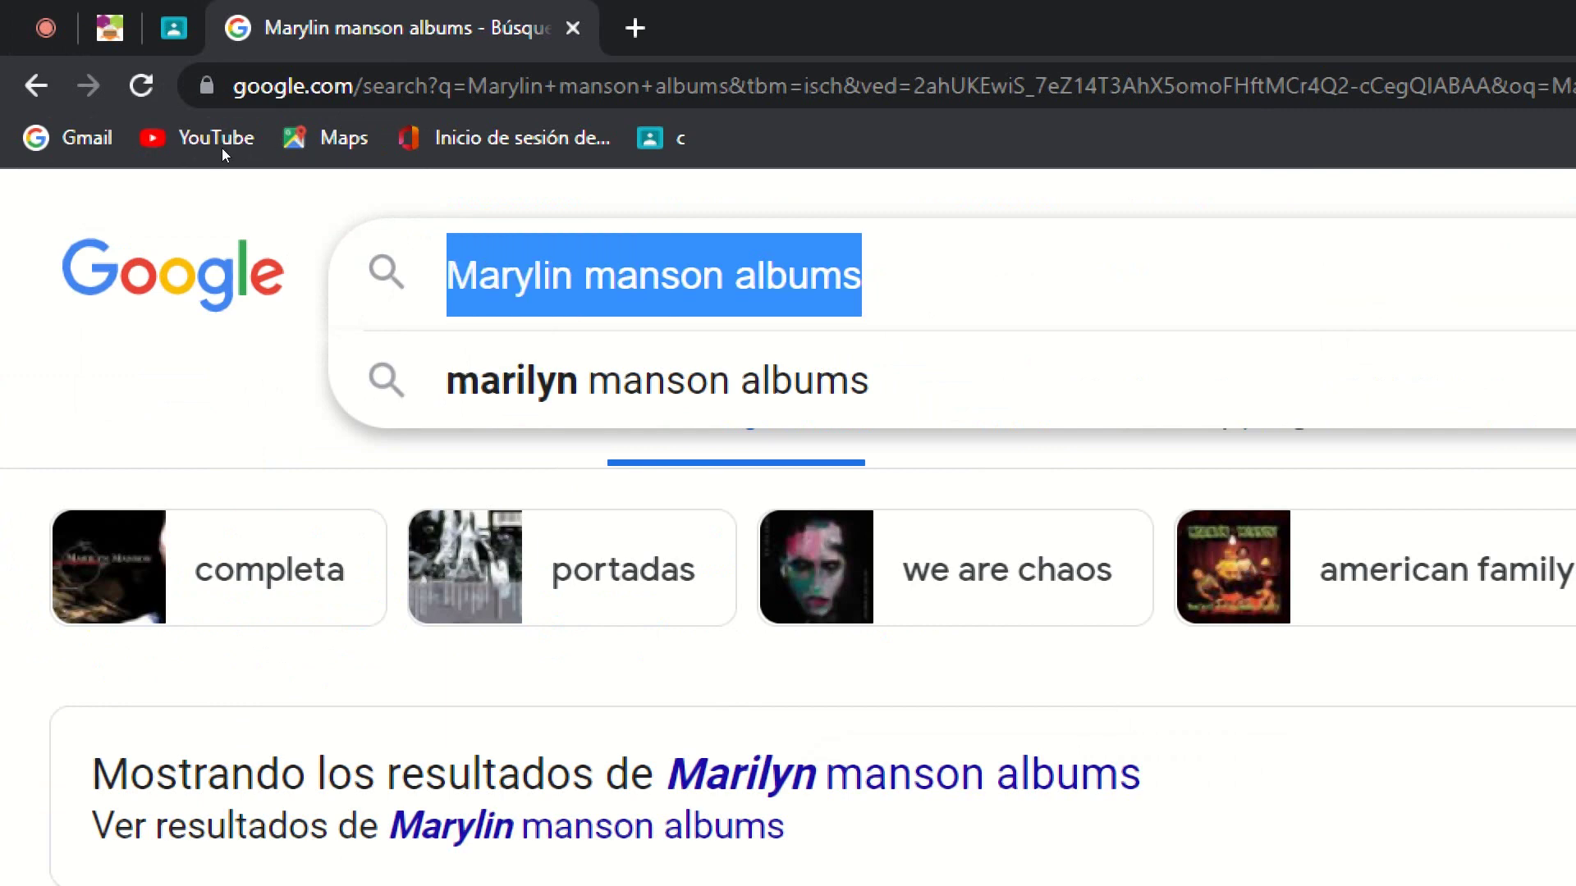
text(ilustraciones )
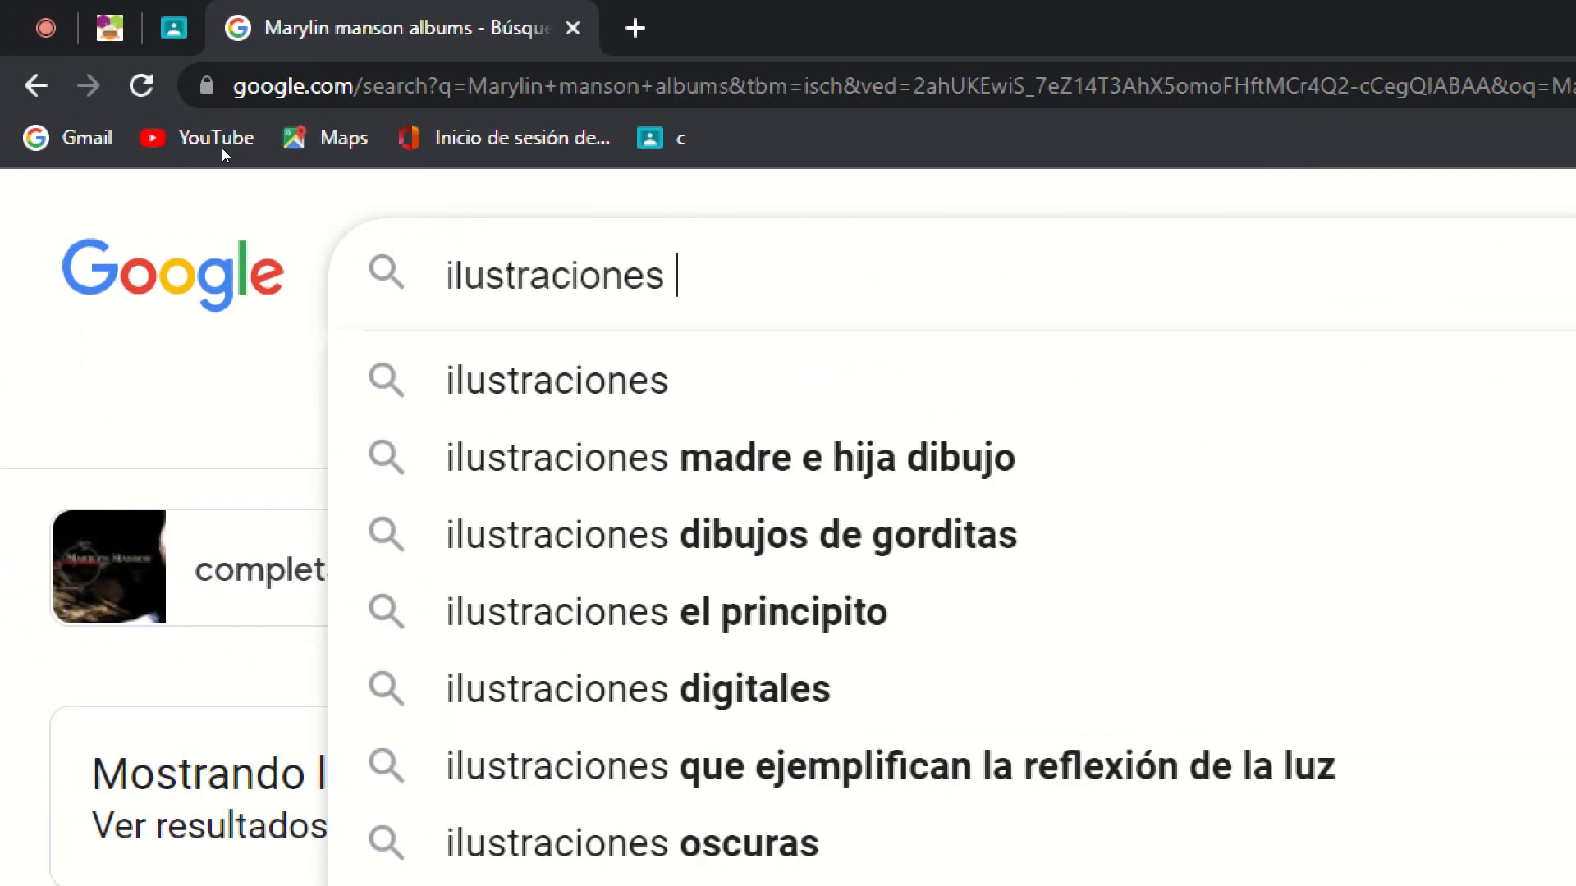
text(de iconos)
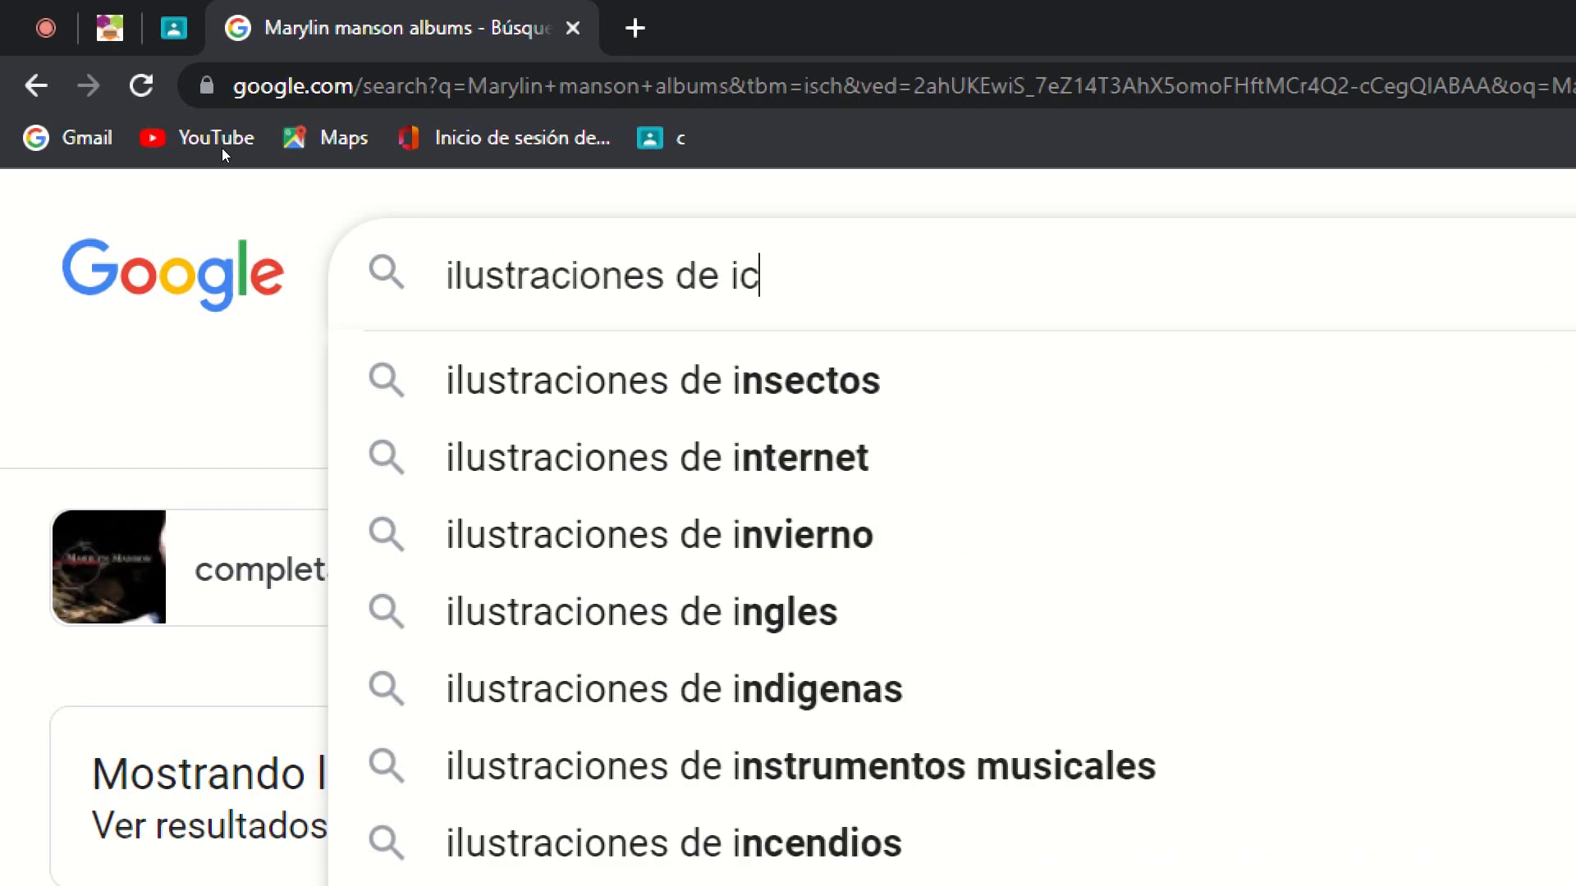
key(Return)
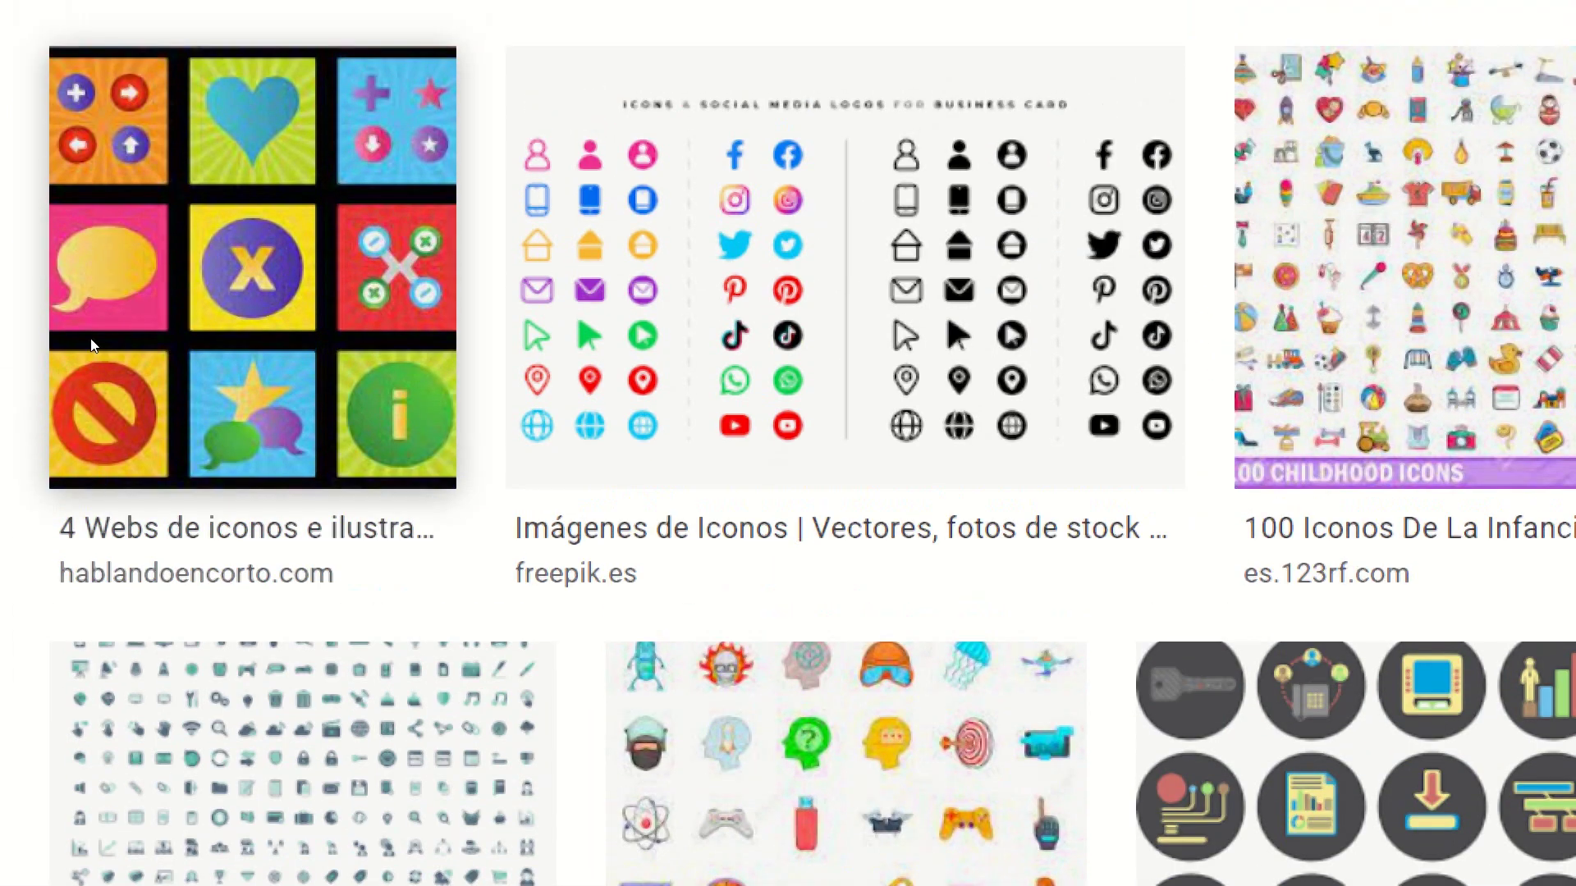
scroll(636, 581, down, 8)
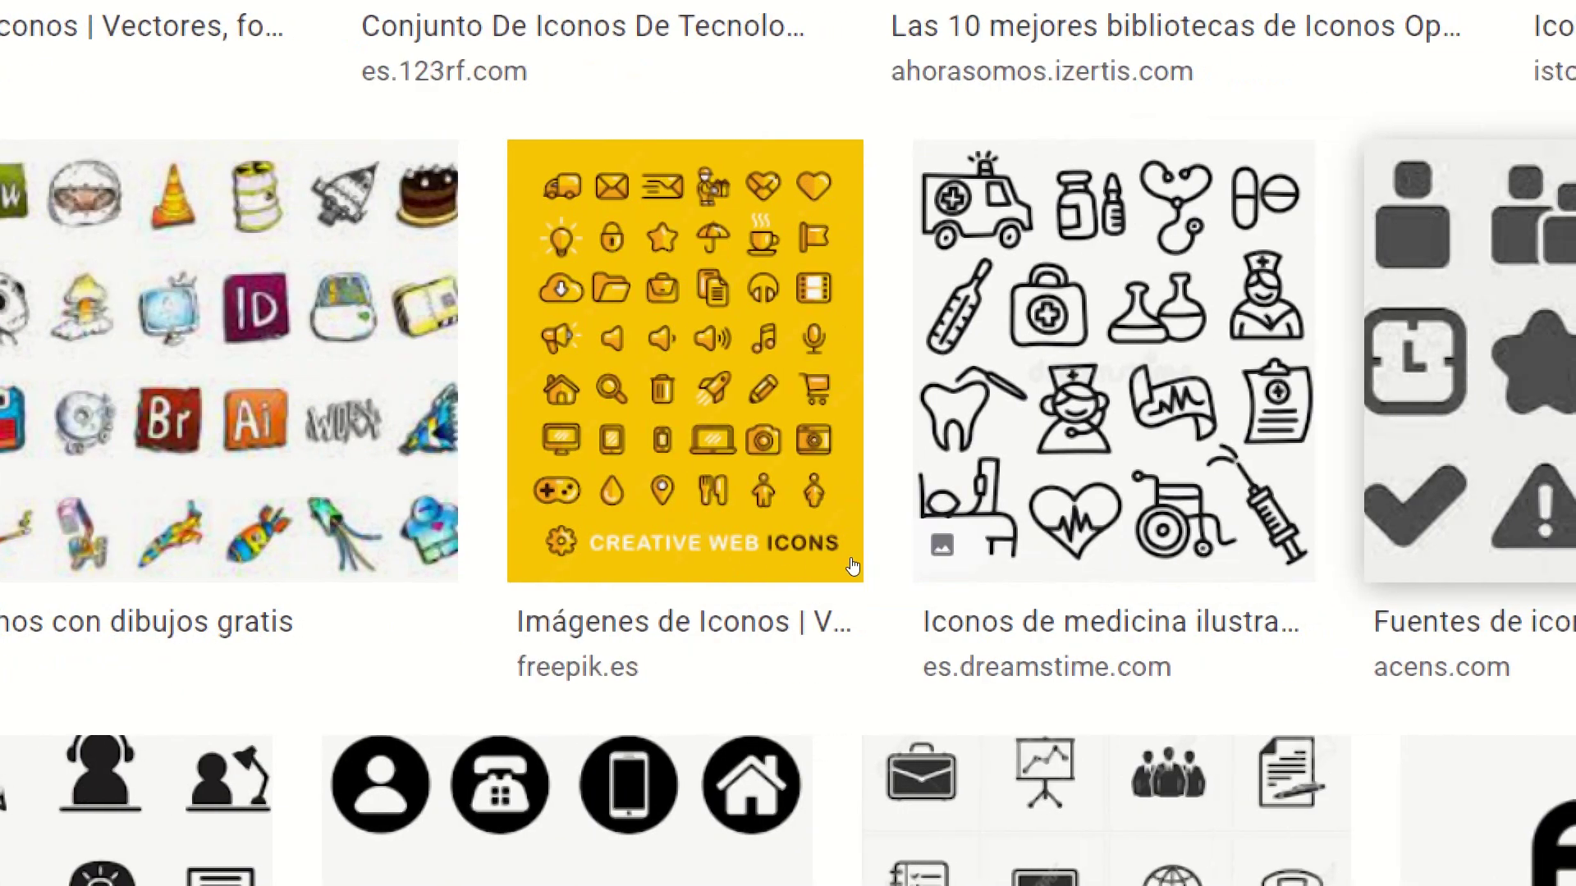
Refine the image search to "ilustraciones de iconos musicales" and browse the results for a single musical note
scroll(826, 613, down, 8)
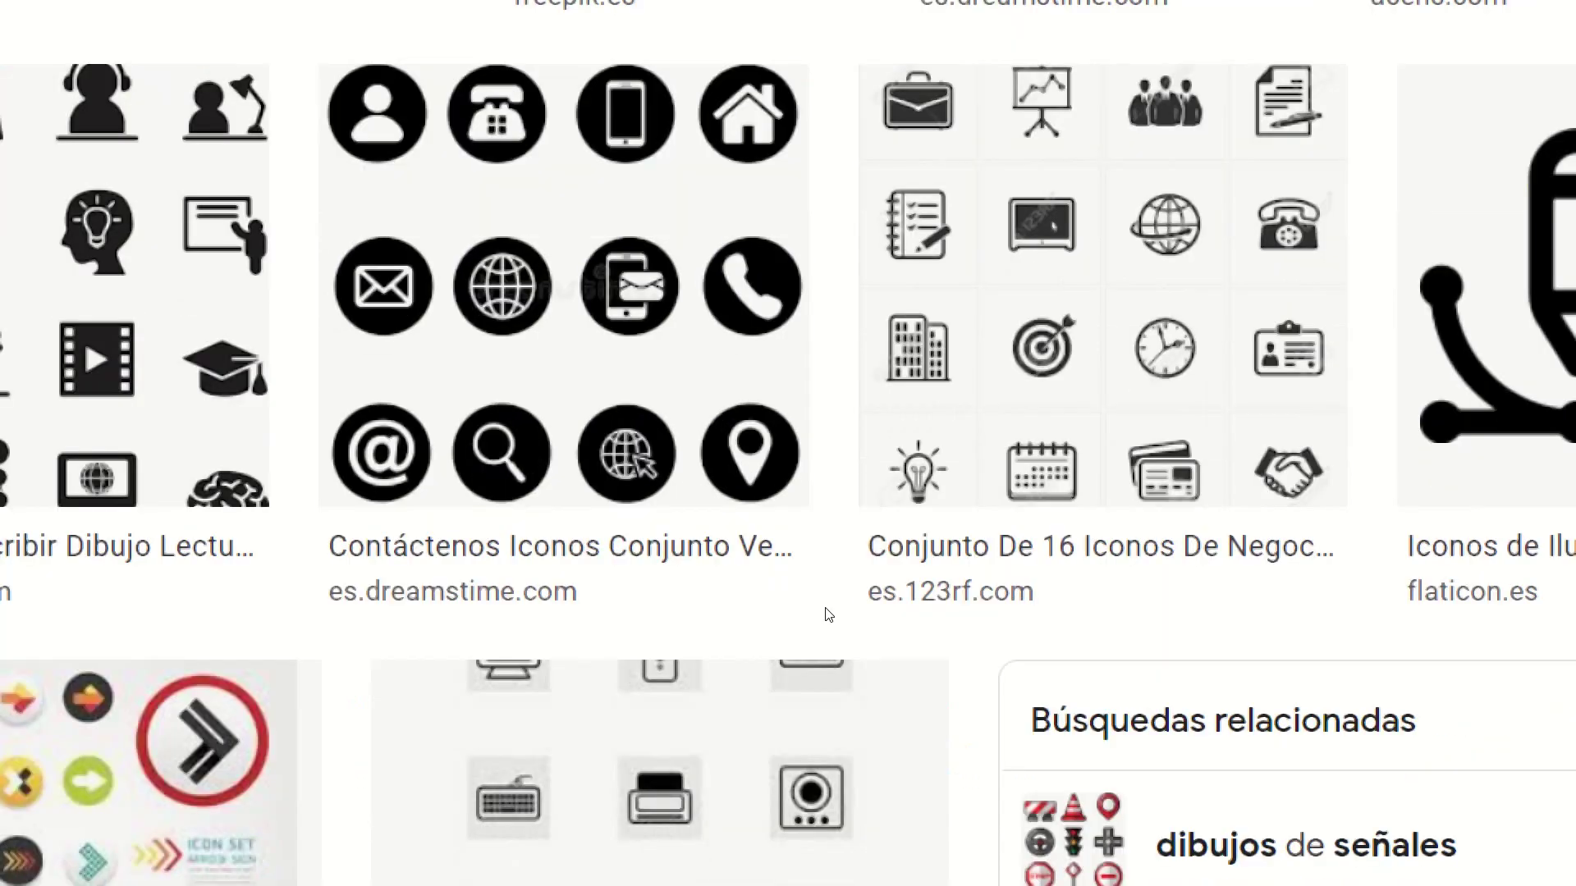
scroll(81, 324, up, 15)
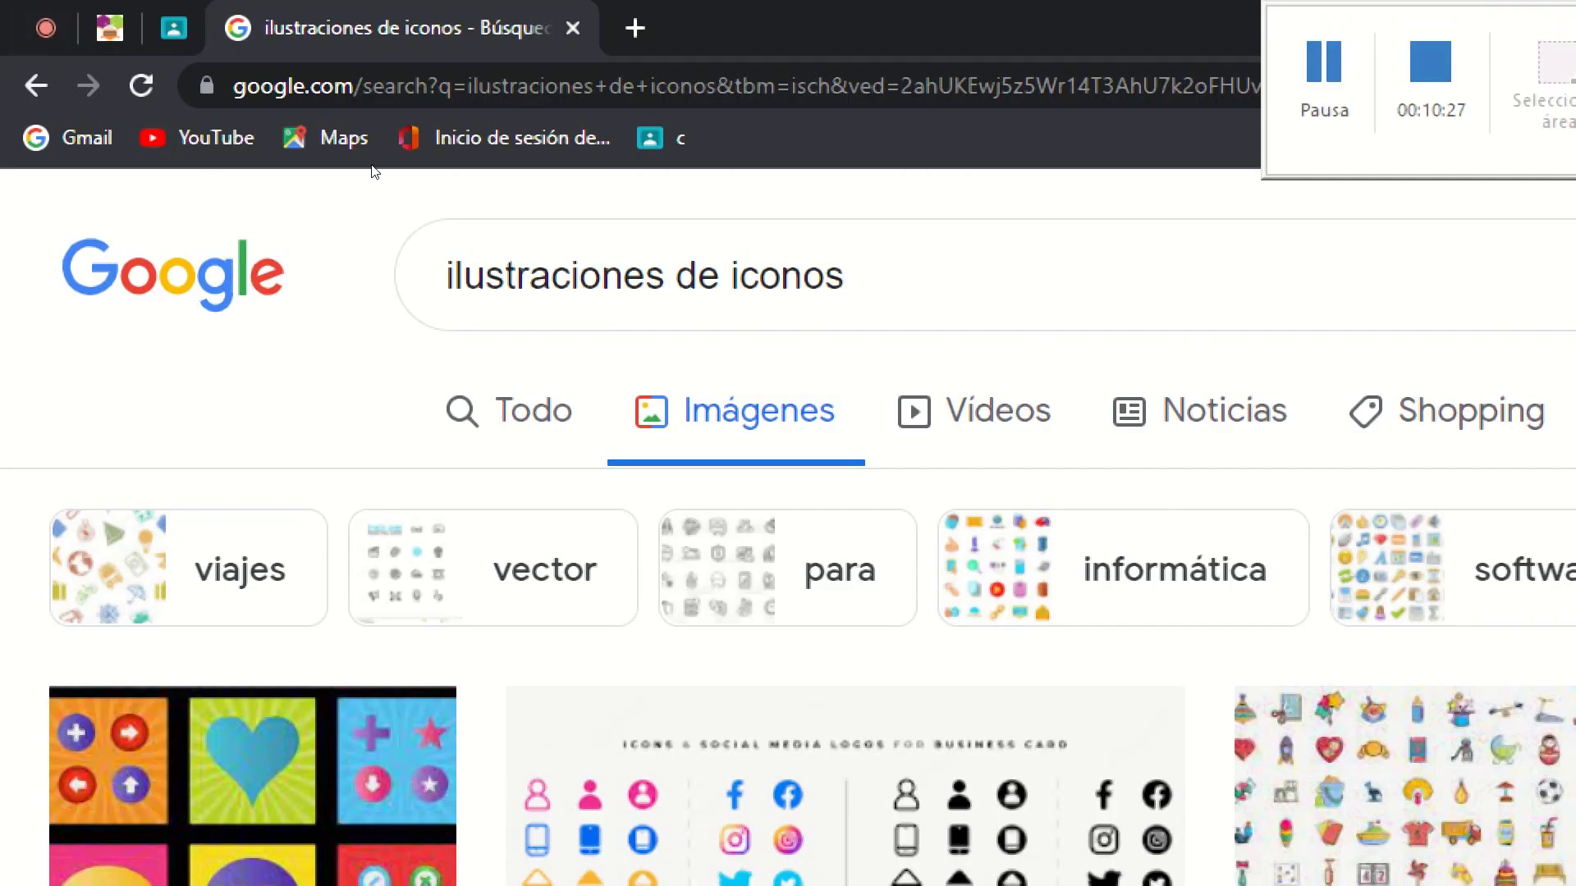
text(musicales)
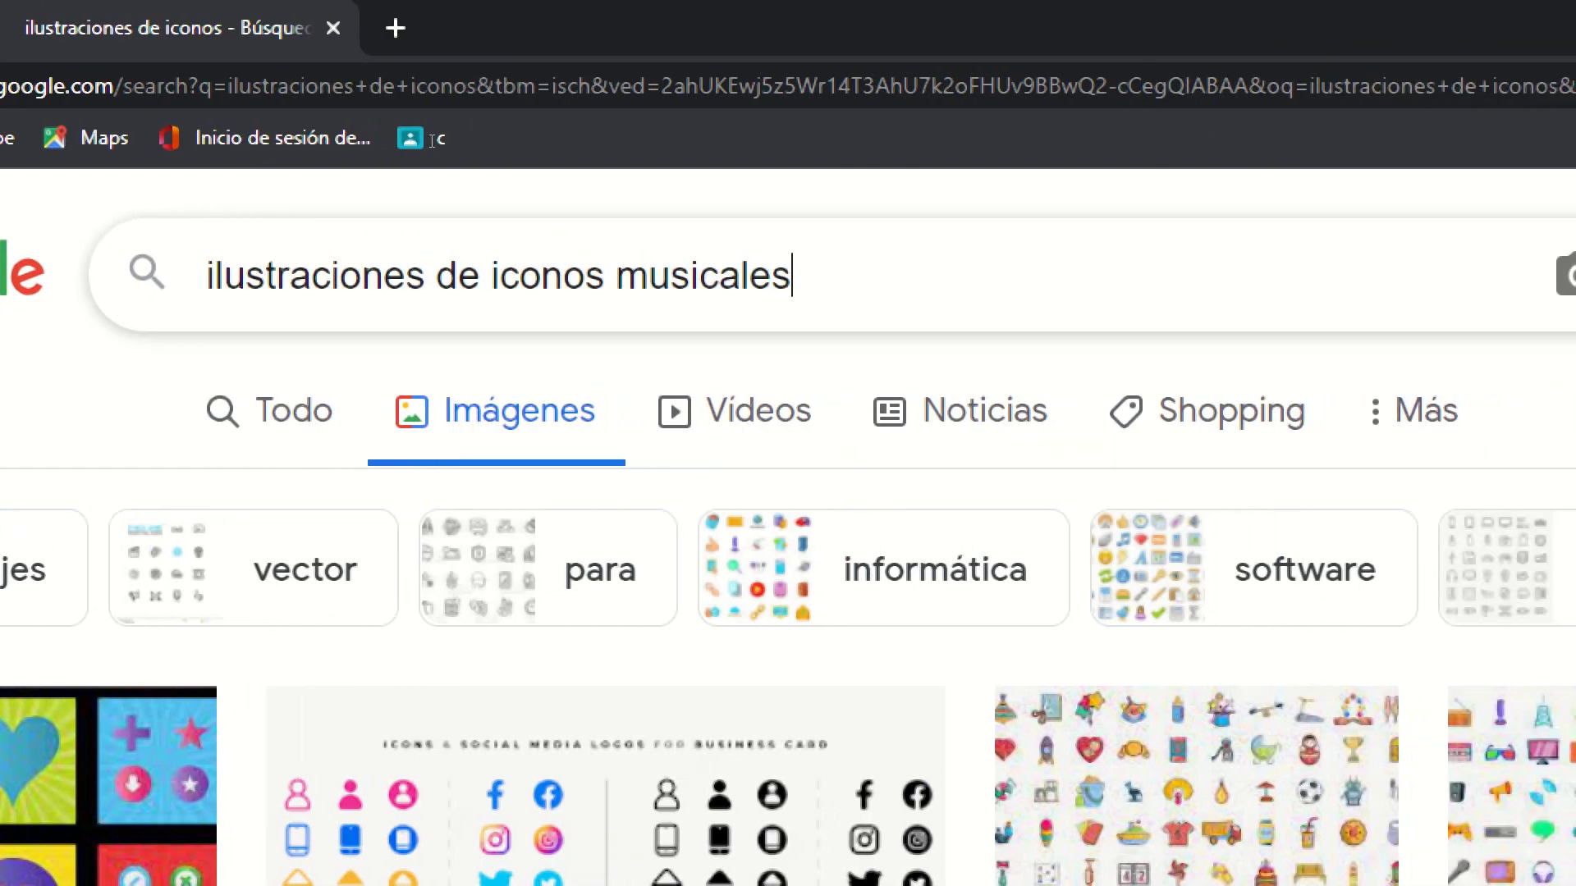
key(Return)
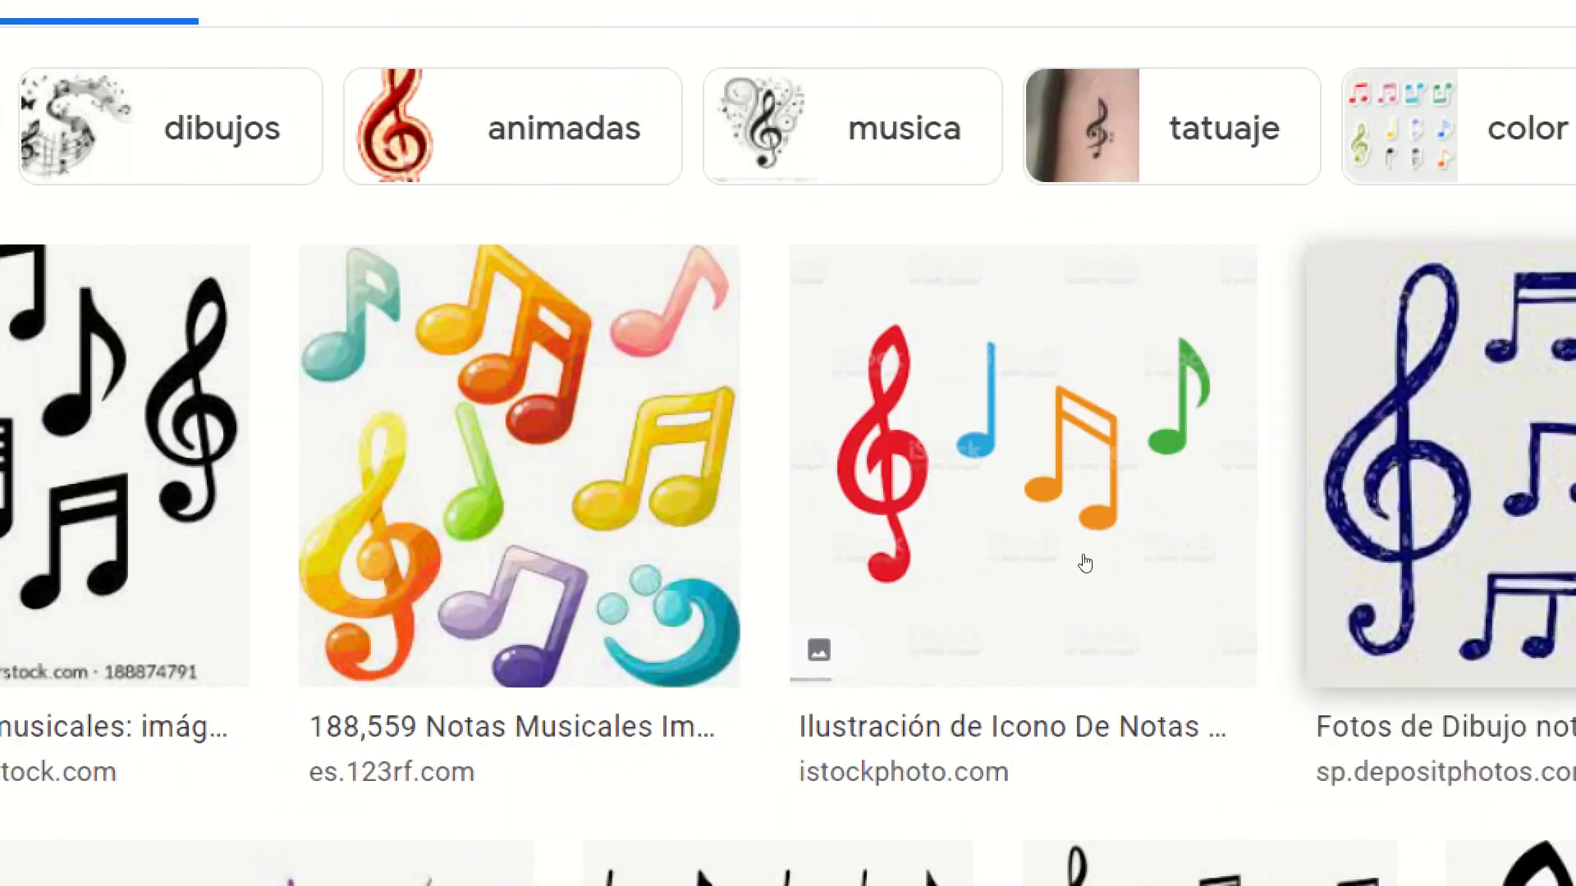
scroll(588, 643, down, 7)
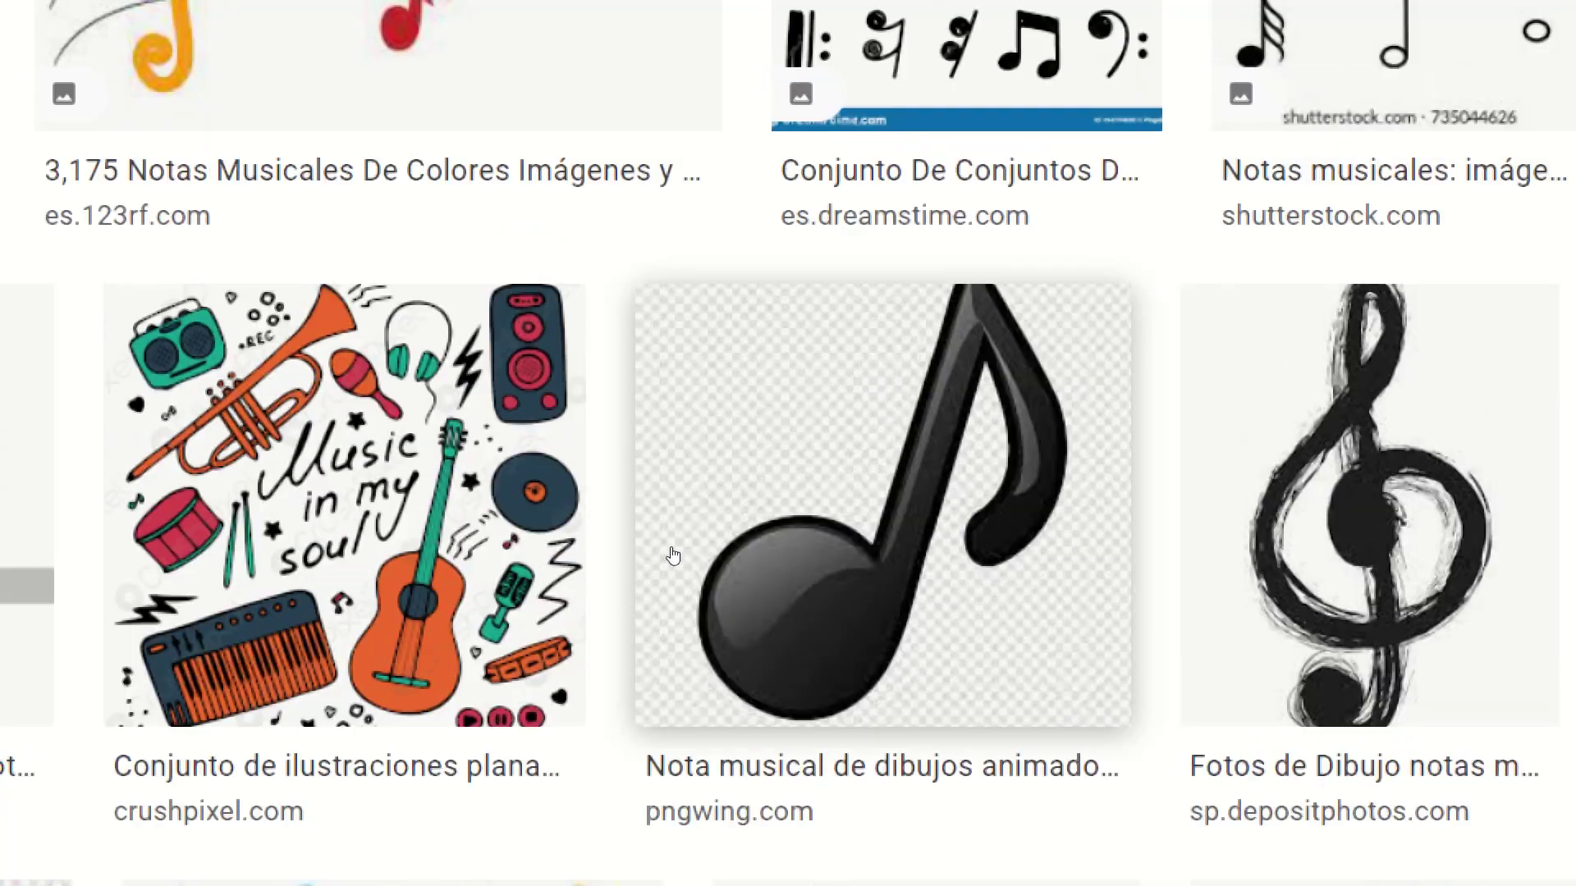
Open the preview of the black cartoon musical note from pngwing.com and return the screen magnification to 100%
click(1123, 288)
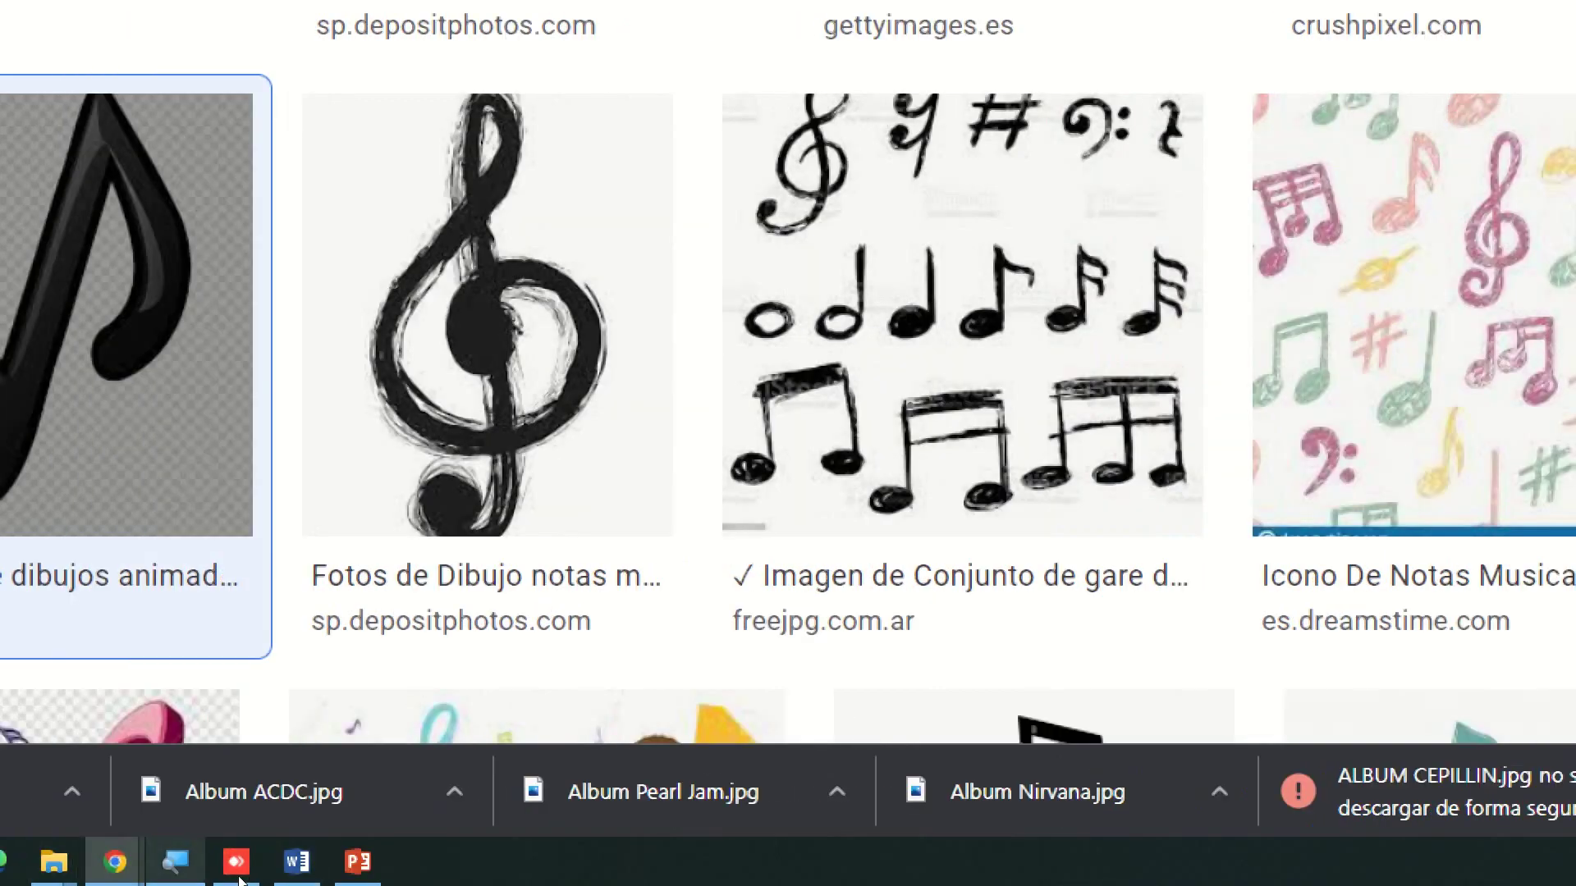
click(176, 861)
click(116, 208)
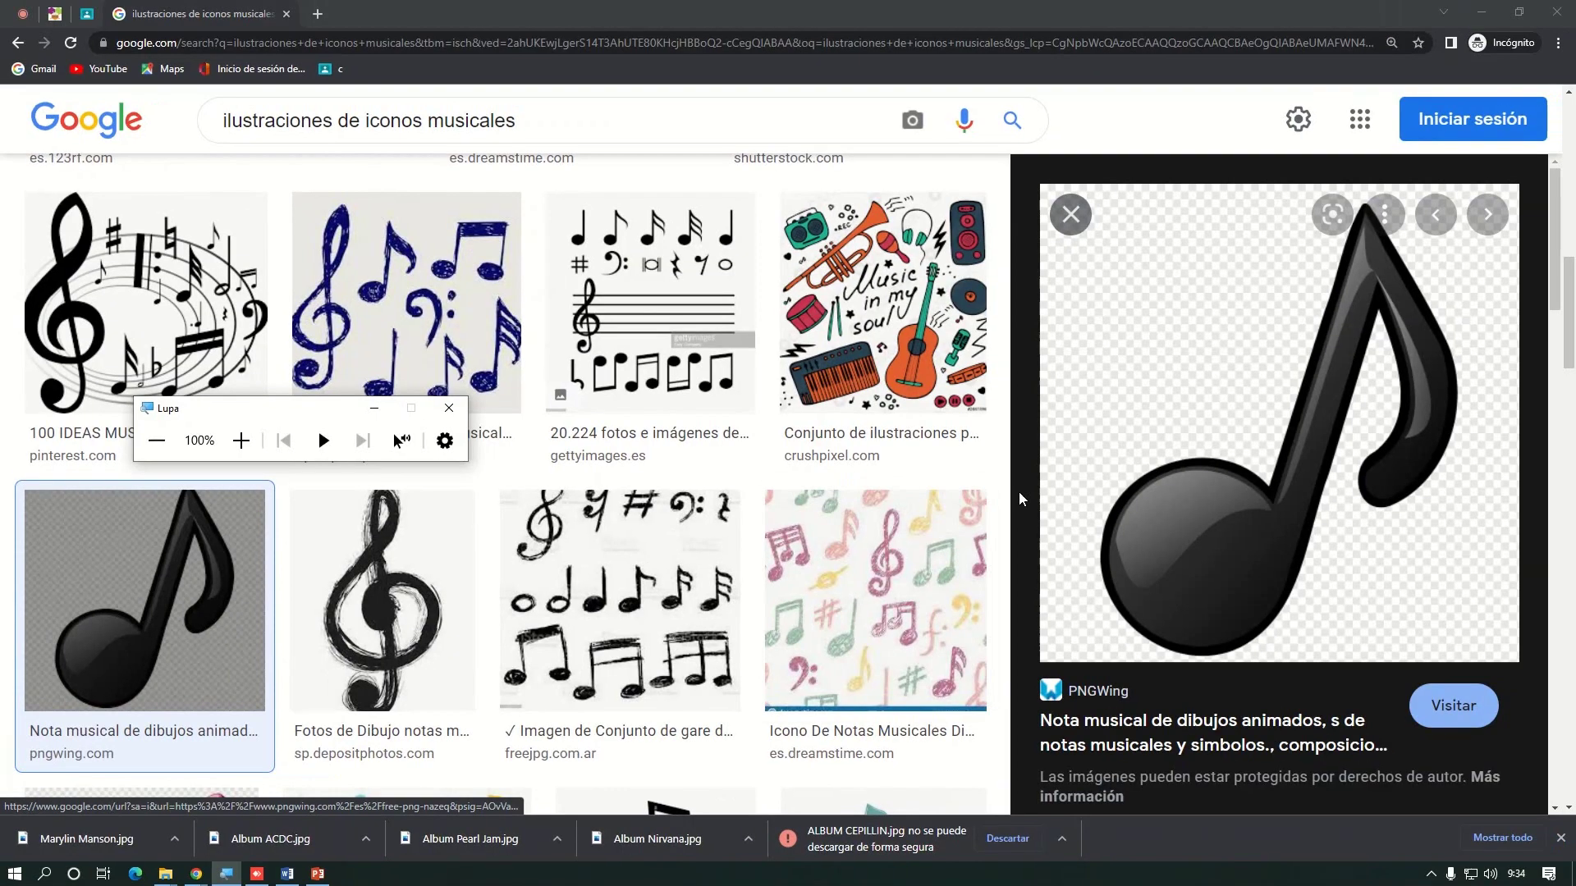
Save the previewed musical note image in Pictures as a PNG named Icono
right_click(1190, 451)
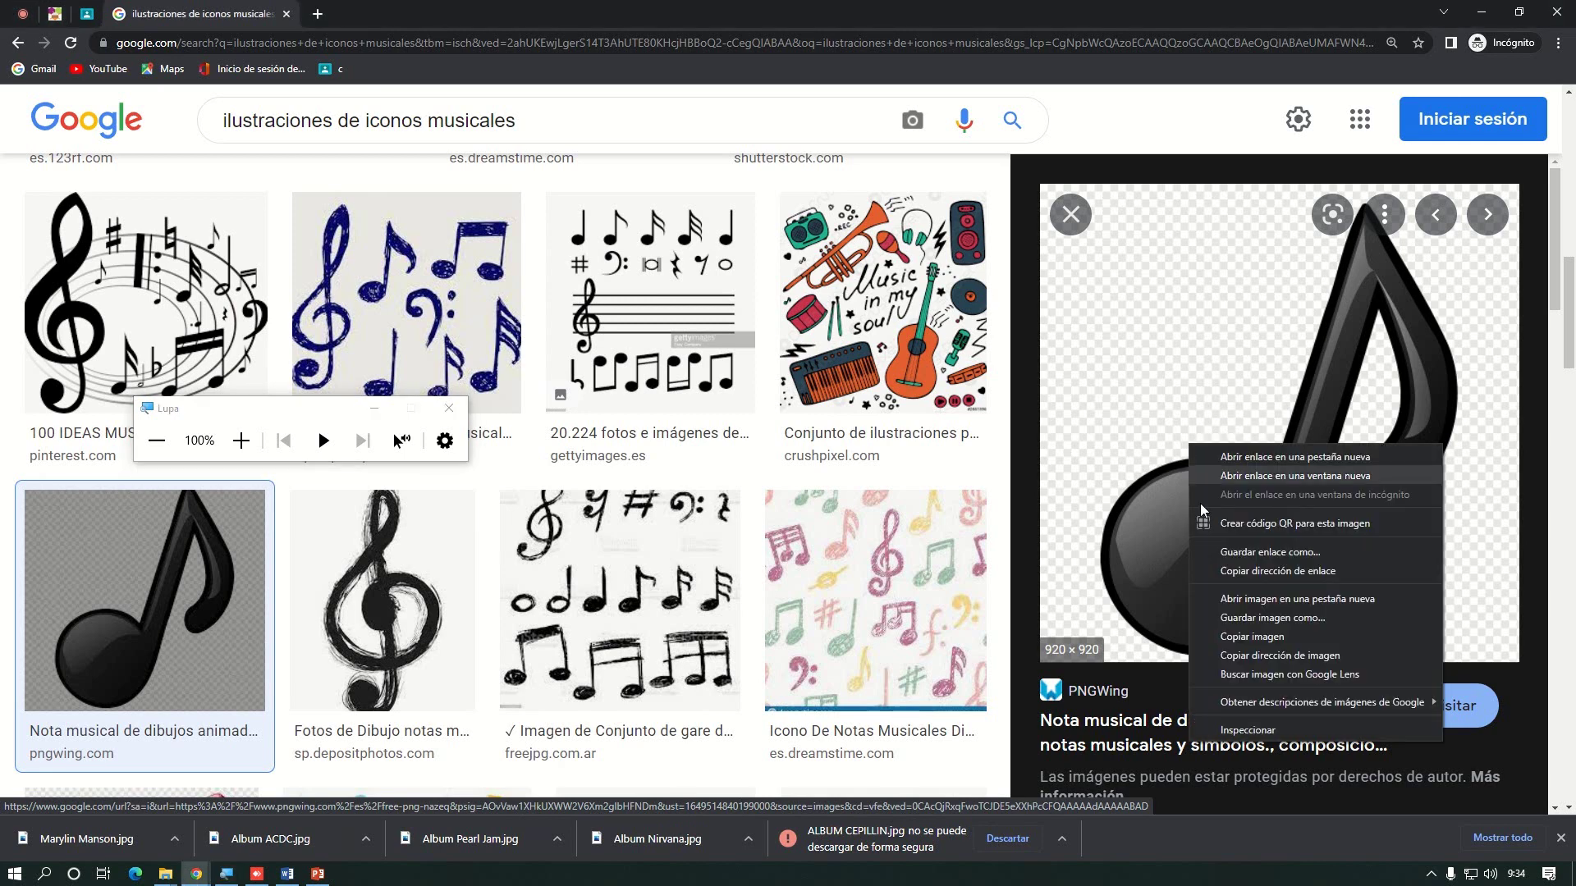
click(1243, 623)
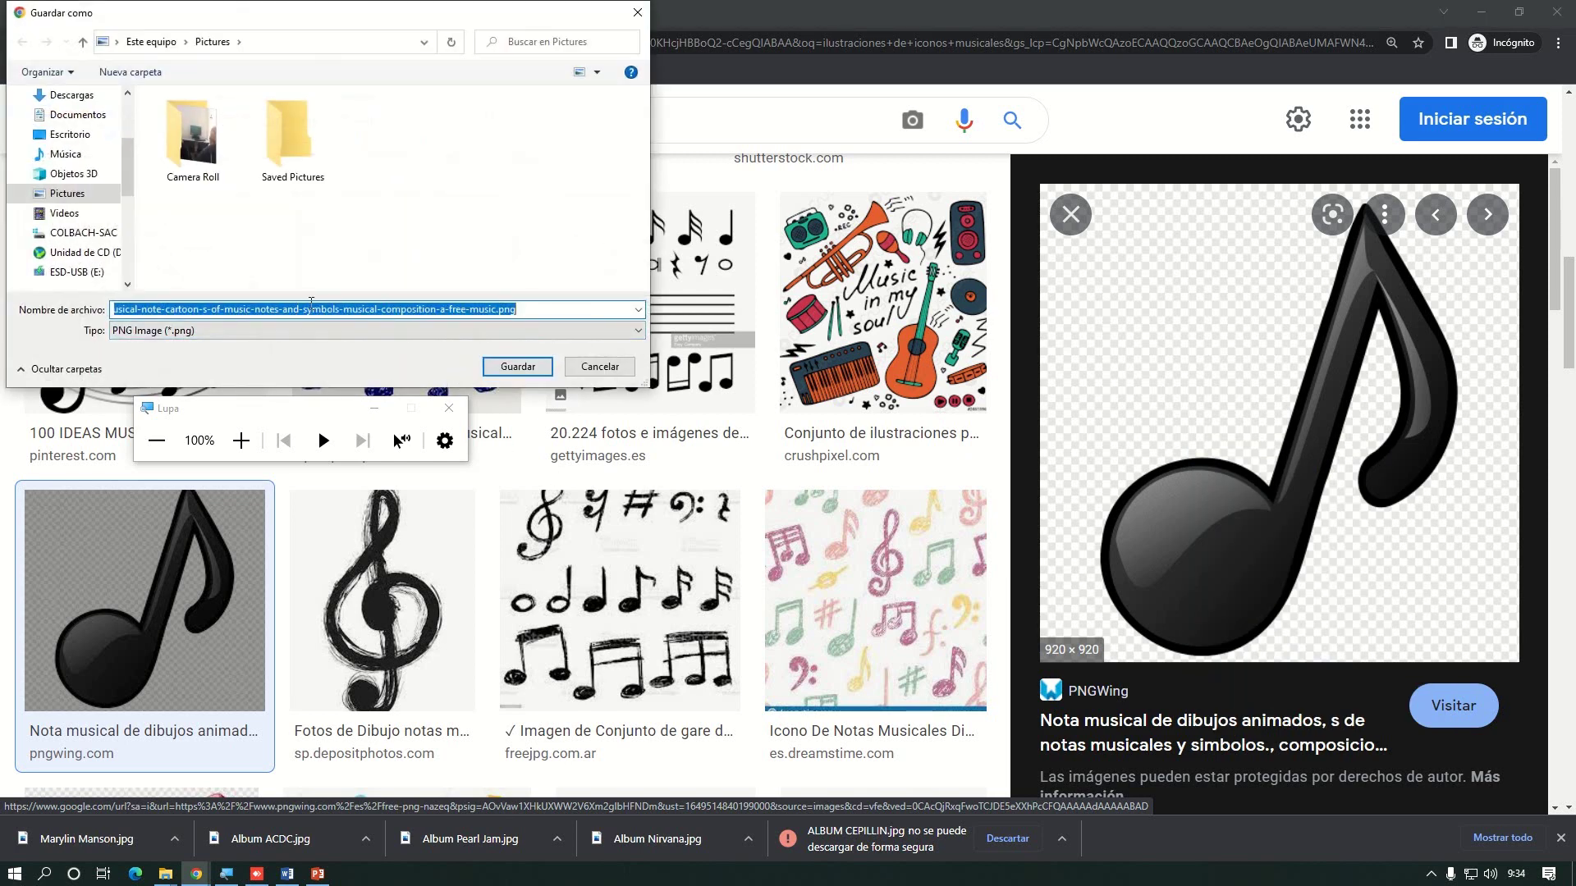
key(BackSpace)
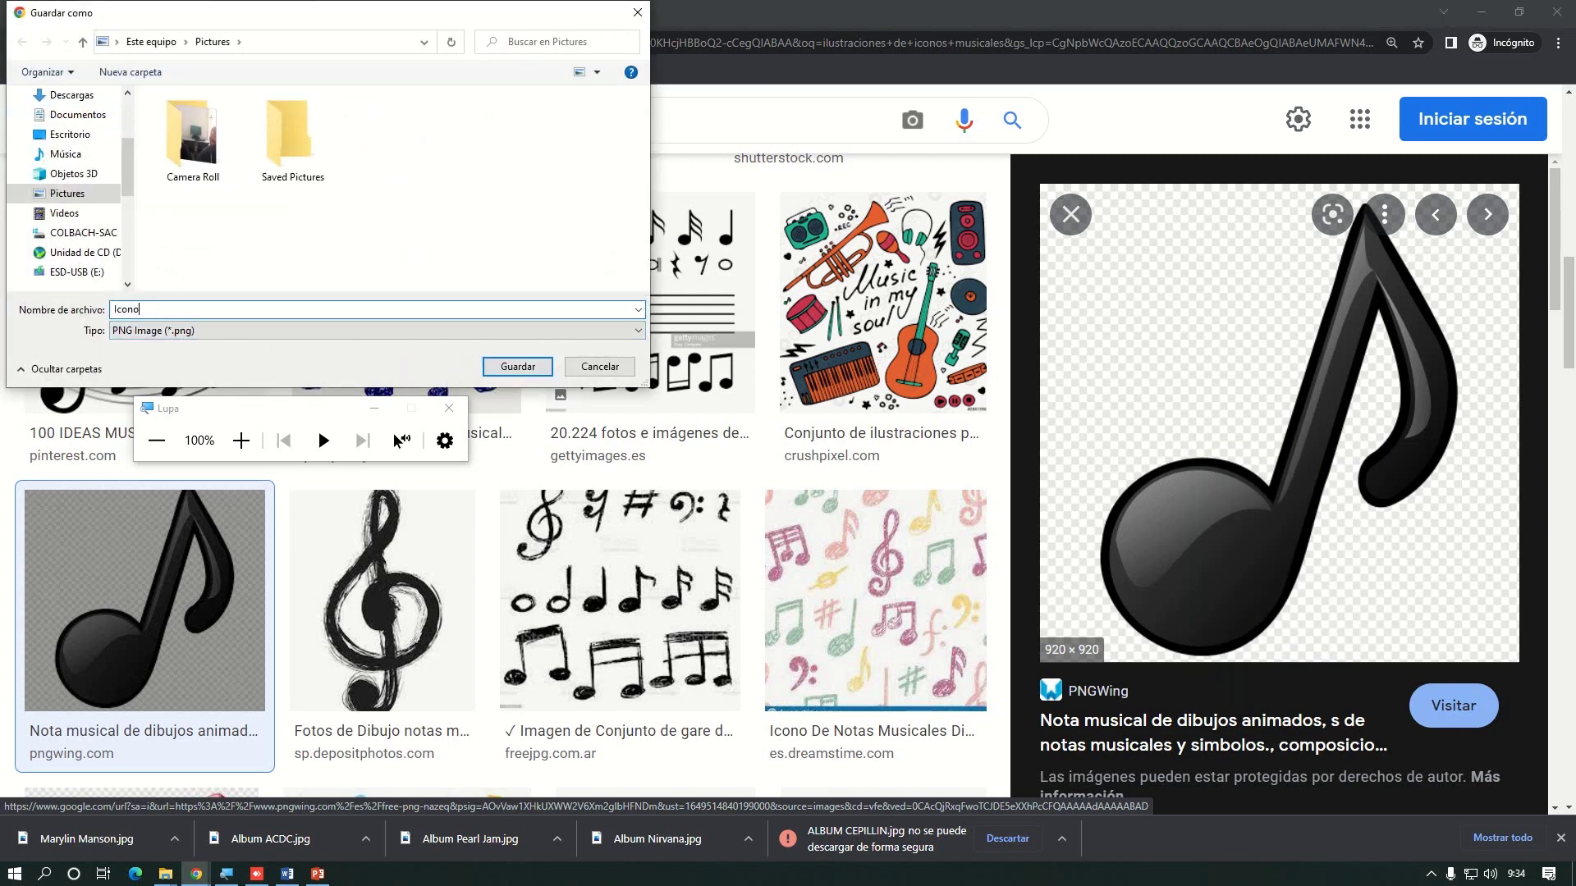
text(Icono)
click(523, 369)
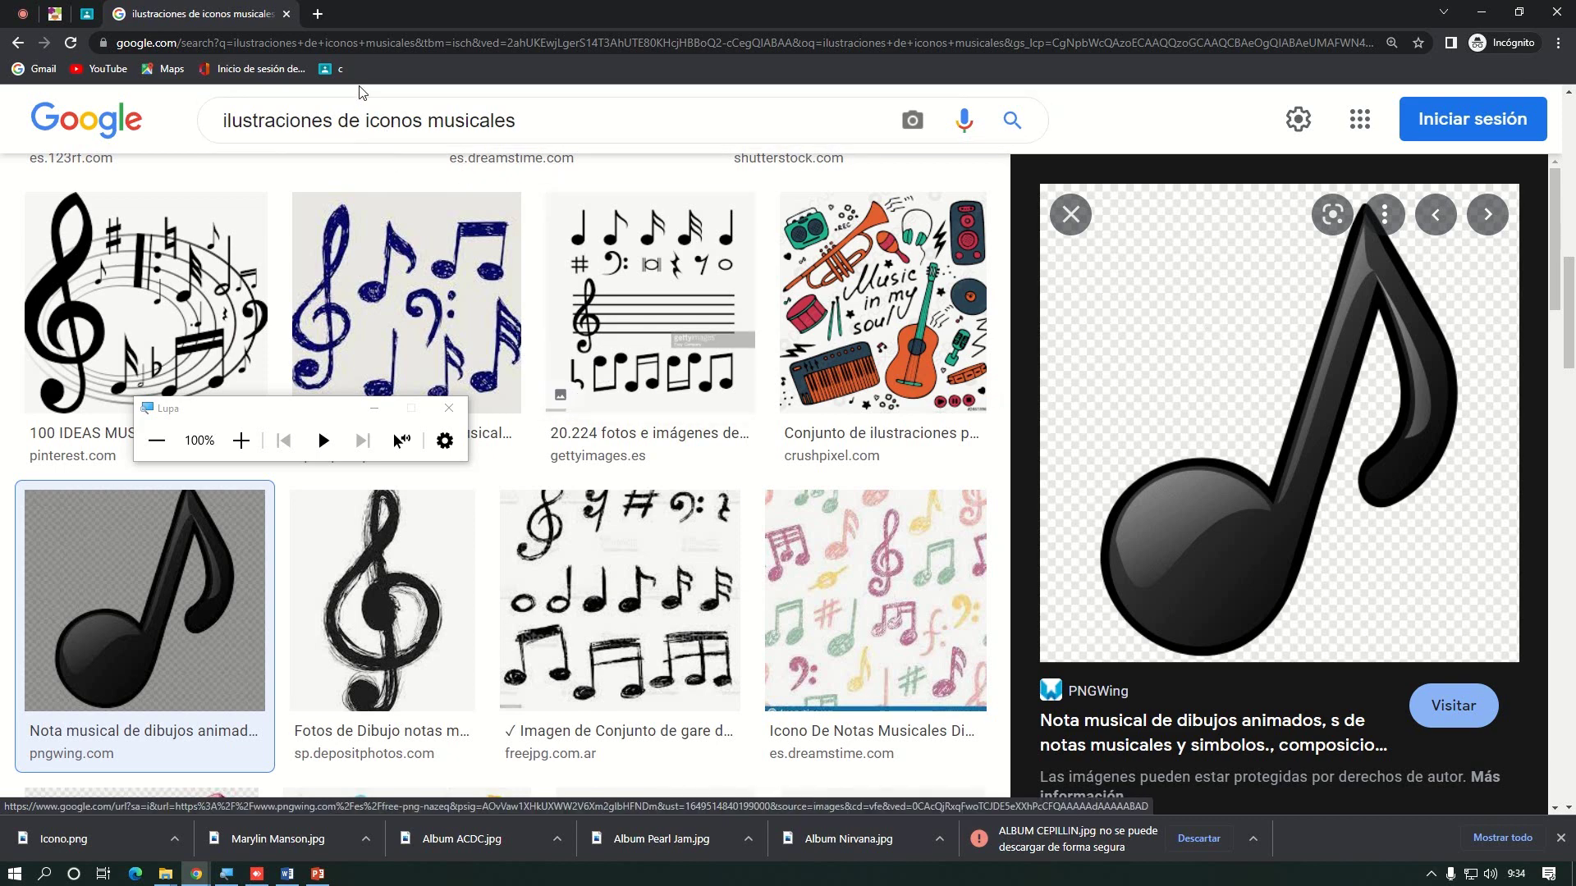
Search the web for "quitar fondos blancos" in a new browser tab
click(316, 14)
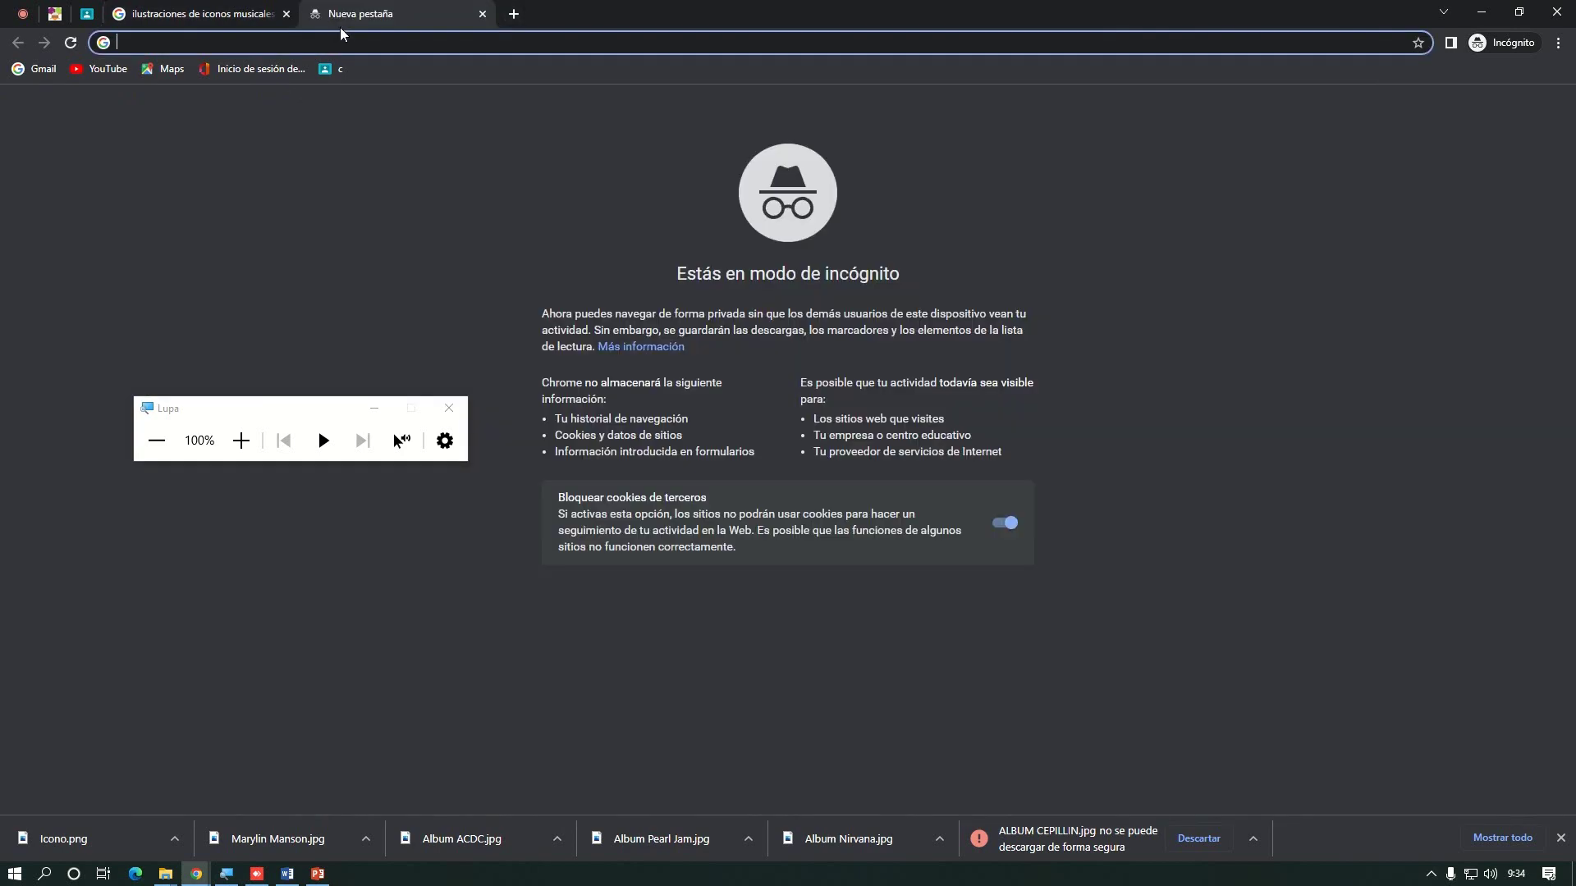
text(quitar fo)
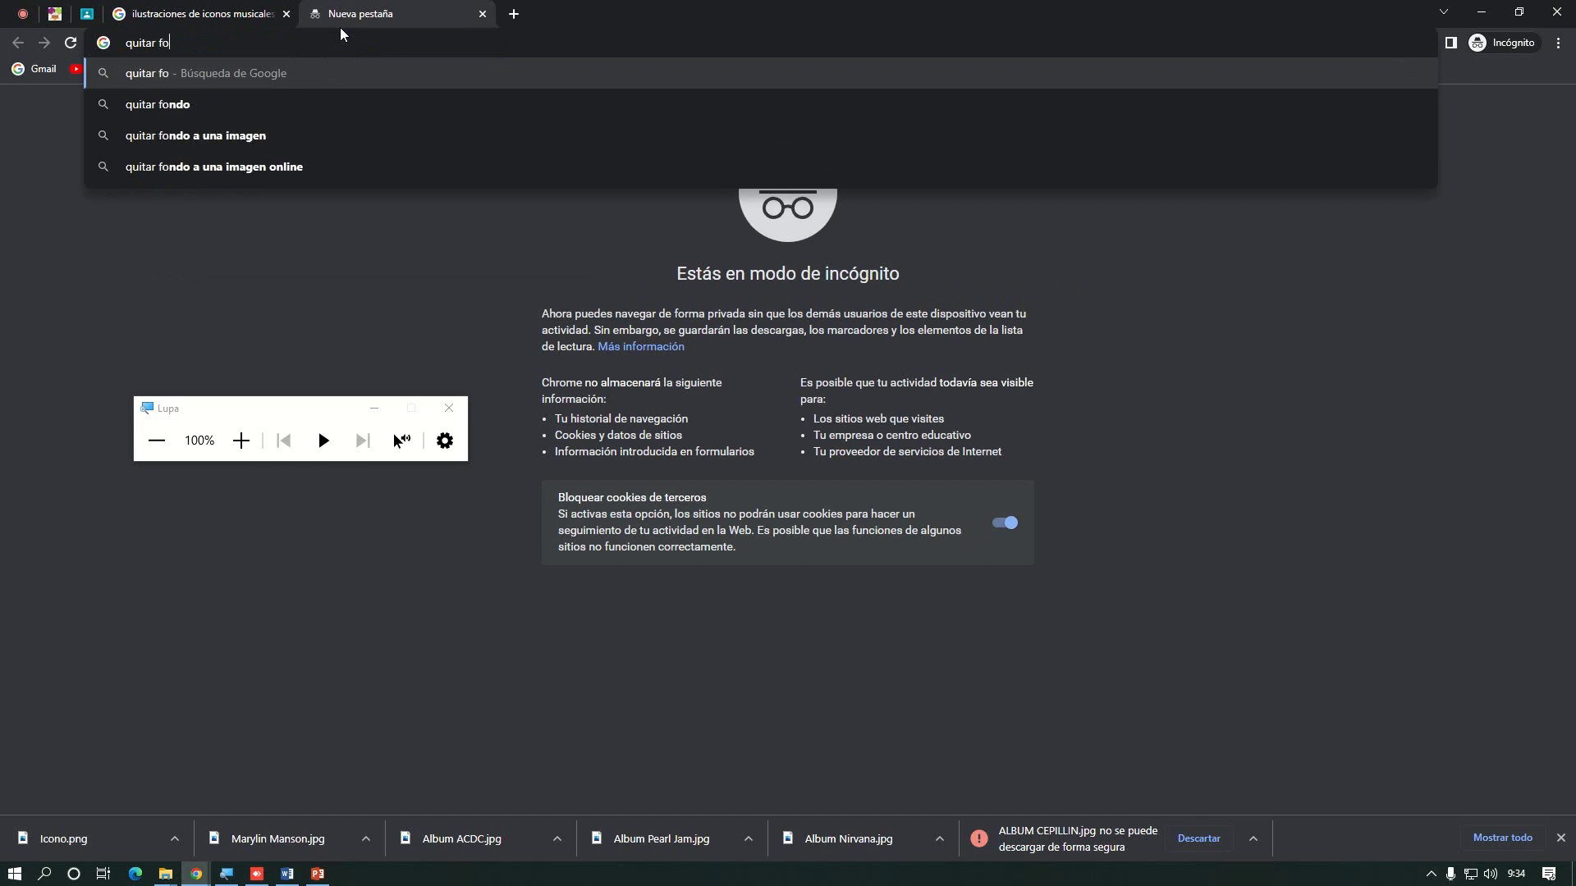
text(ndos)
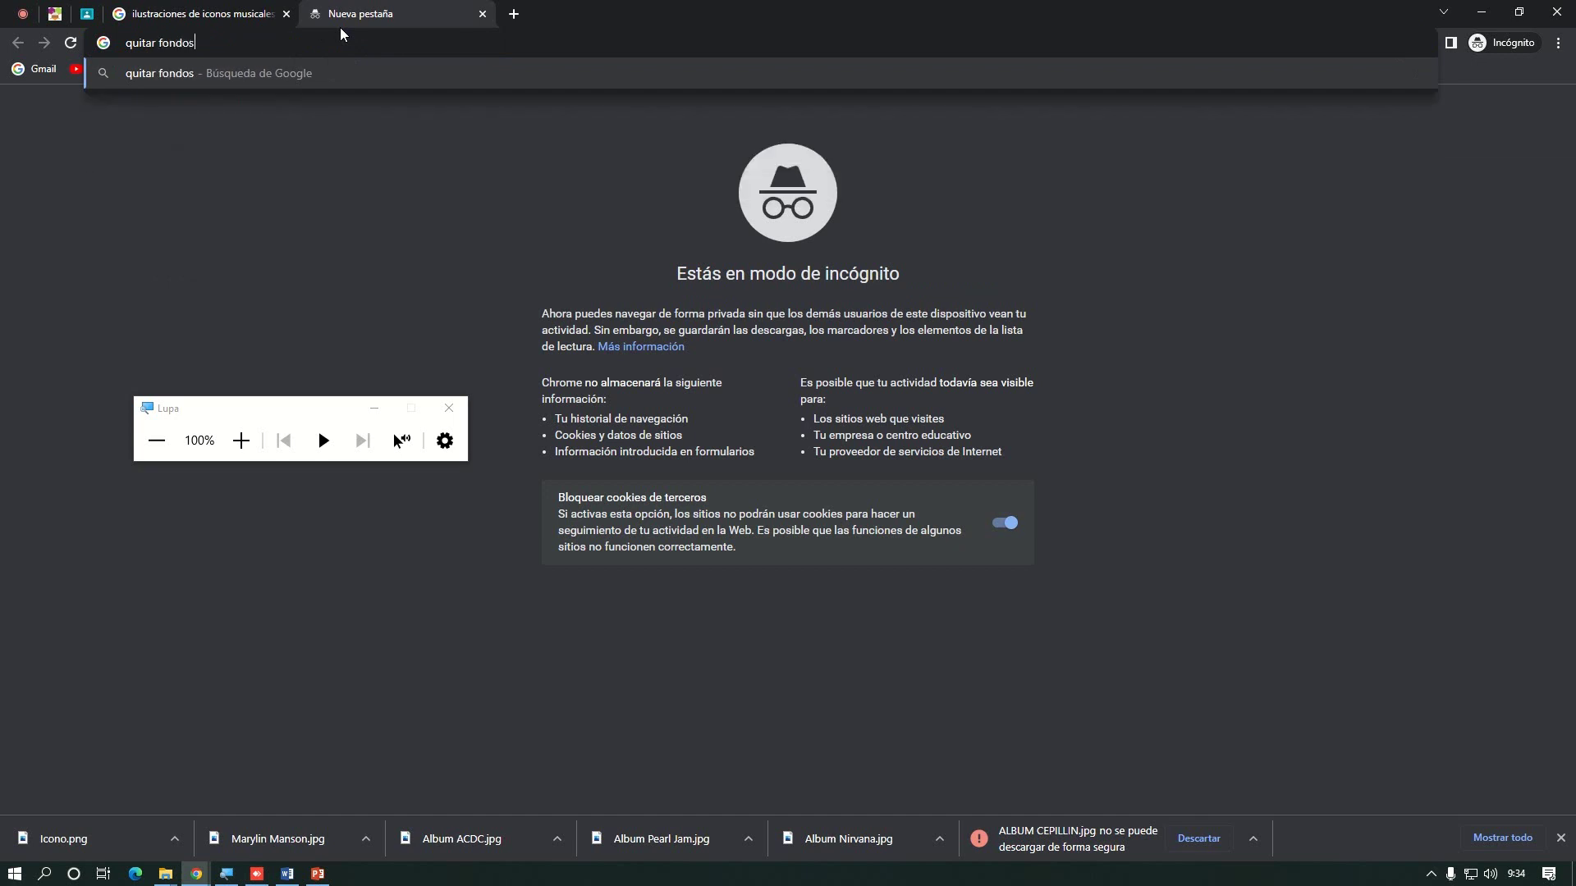
text( blancos)
key(Return)
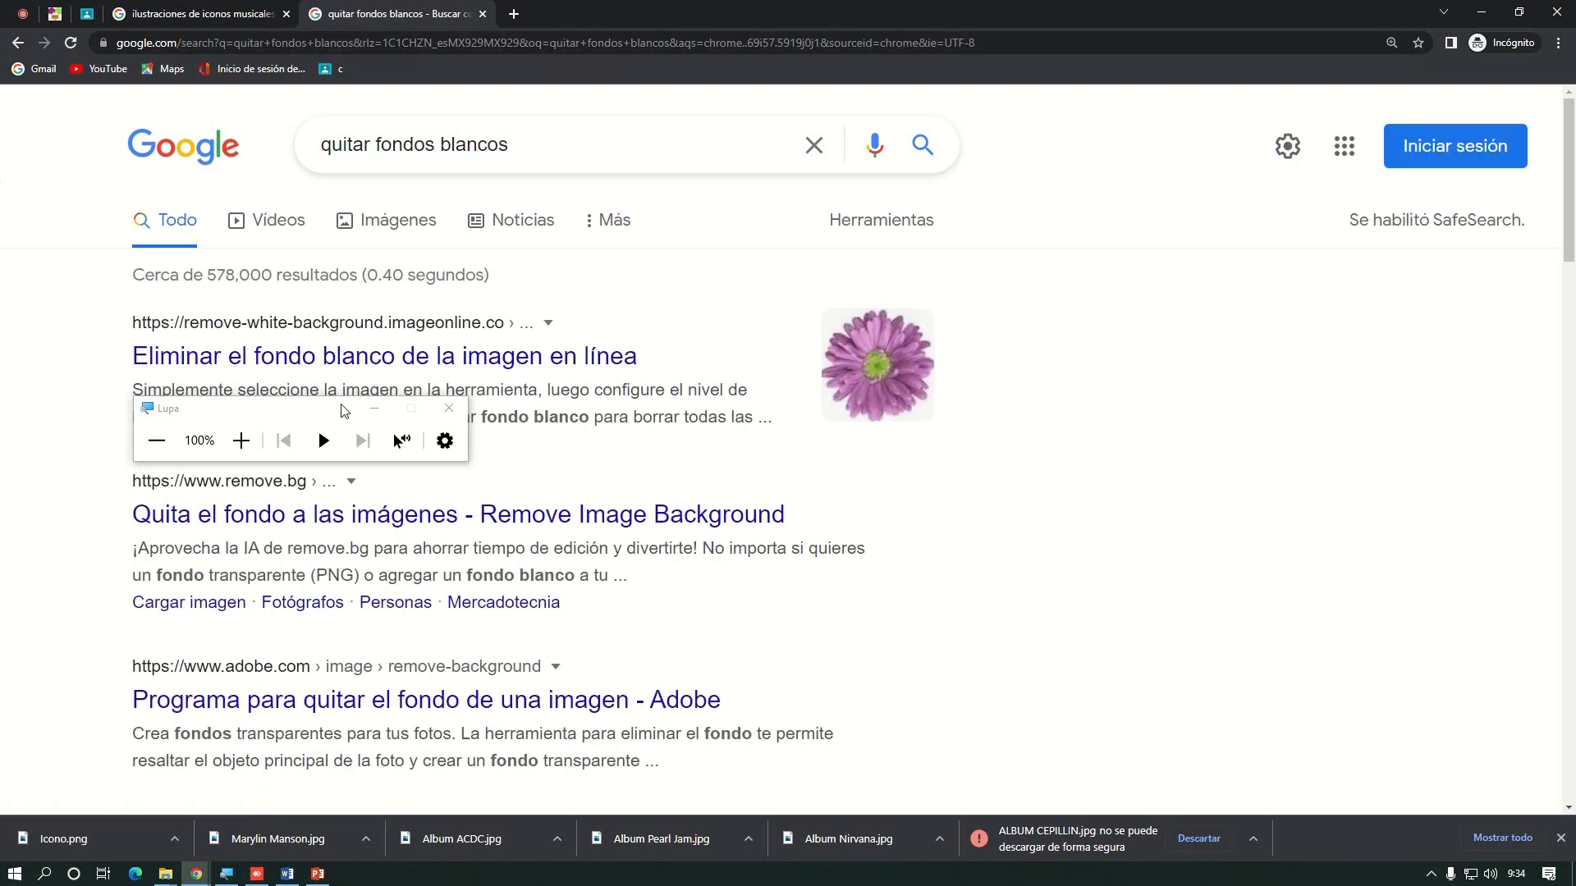
Minimize the Magnifier window and open the imageonline.co result "Eliminar el fondo blanco de la imagen en línea"
click(373, 409)
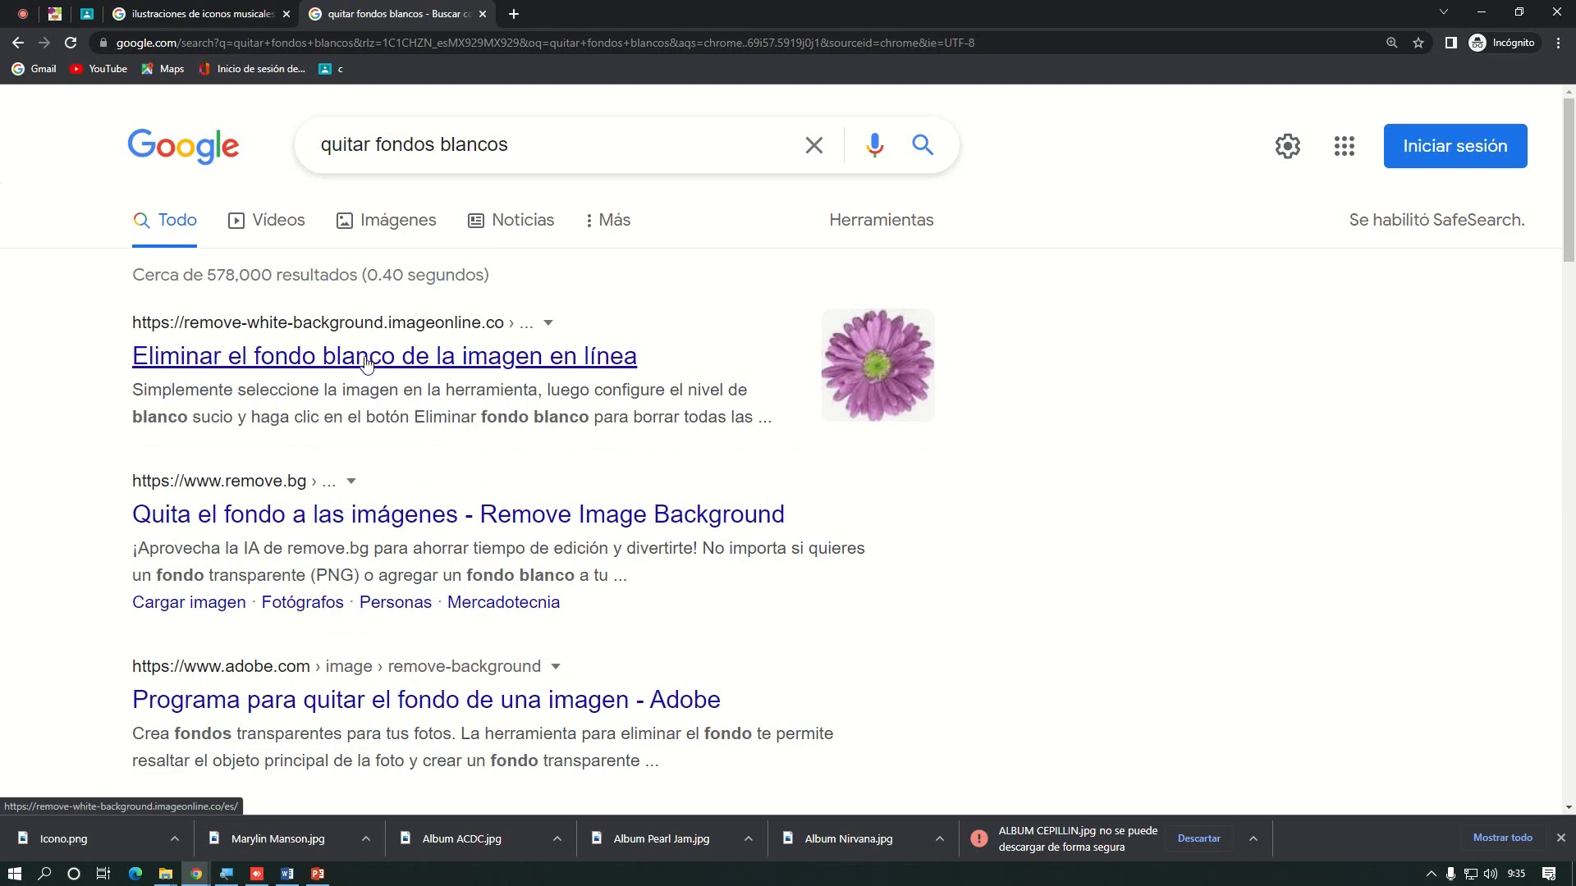
click(371, 361)
scroll(471, 419, down, 5)
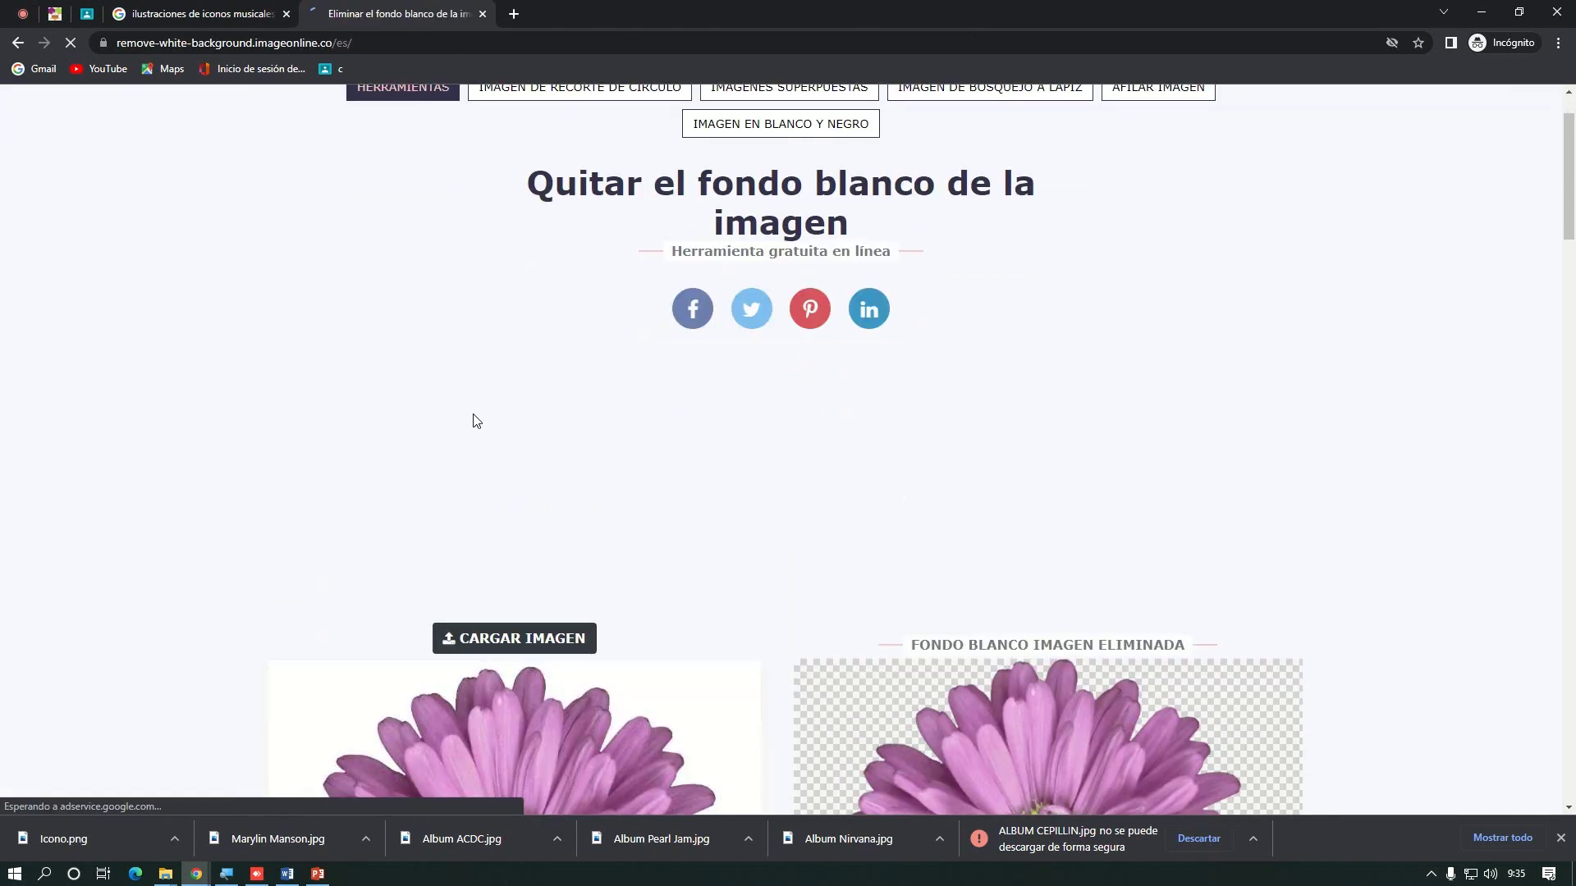
scroll(592, 557, down, 1)
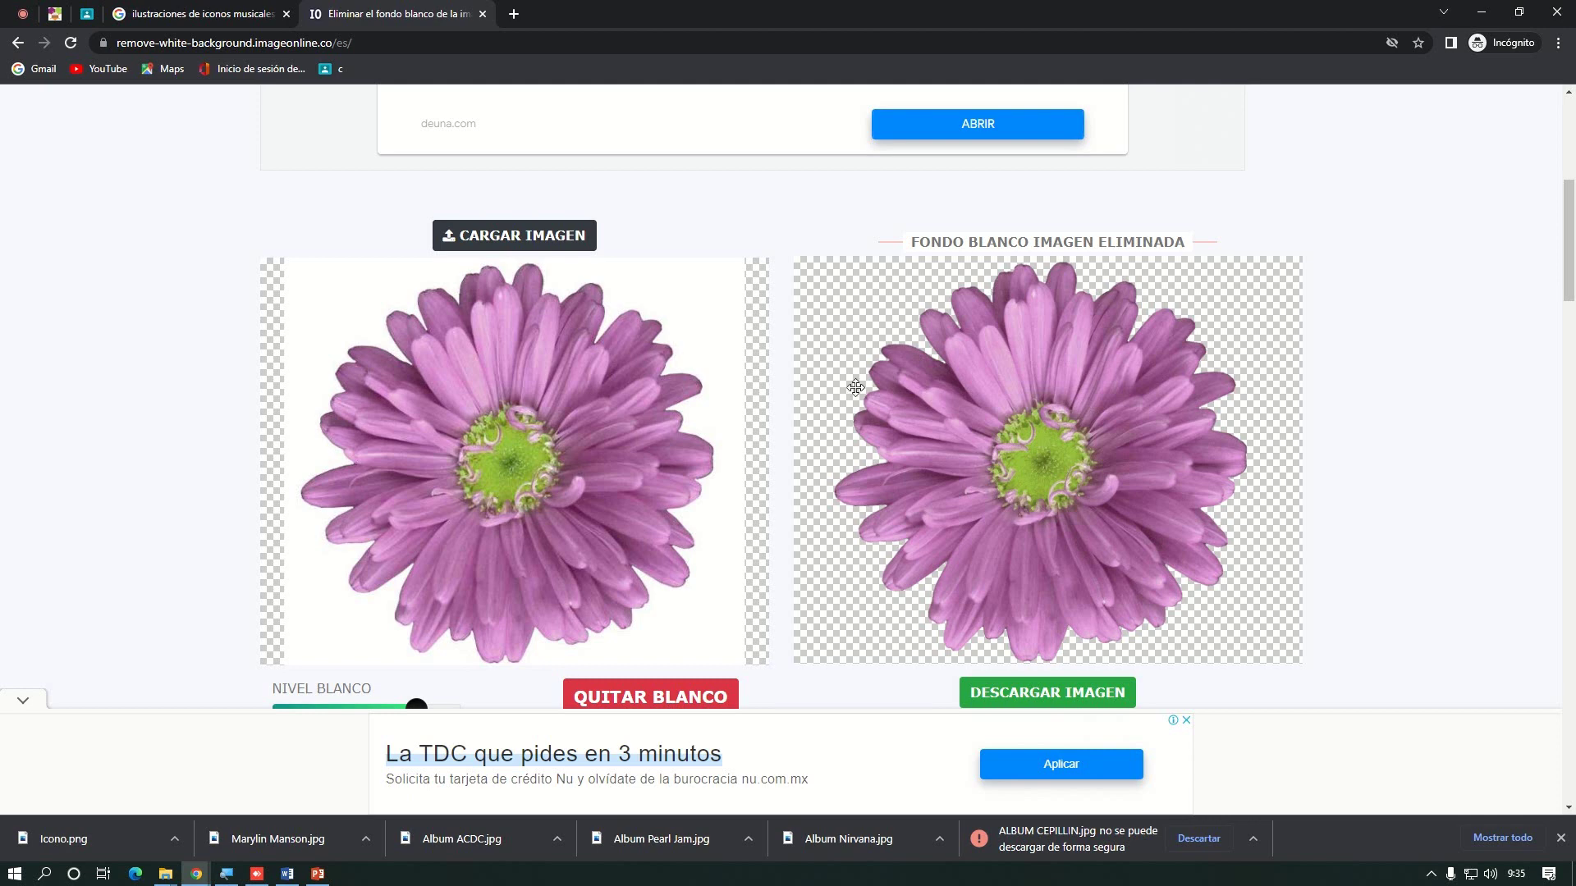
Upload Icono.png from Pictures to the white background removal tool
click(509, 233)
click(255, 262)
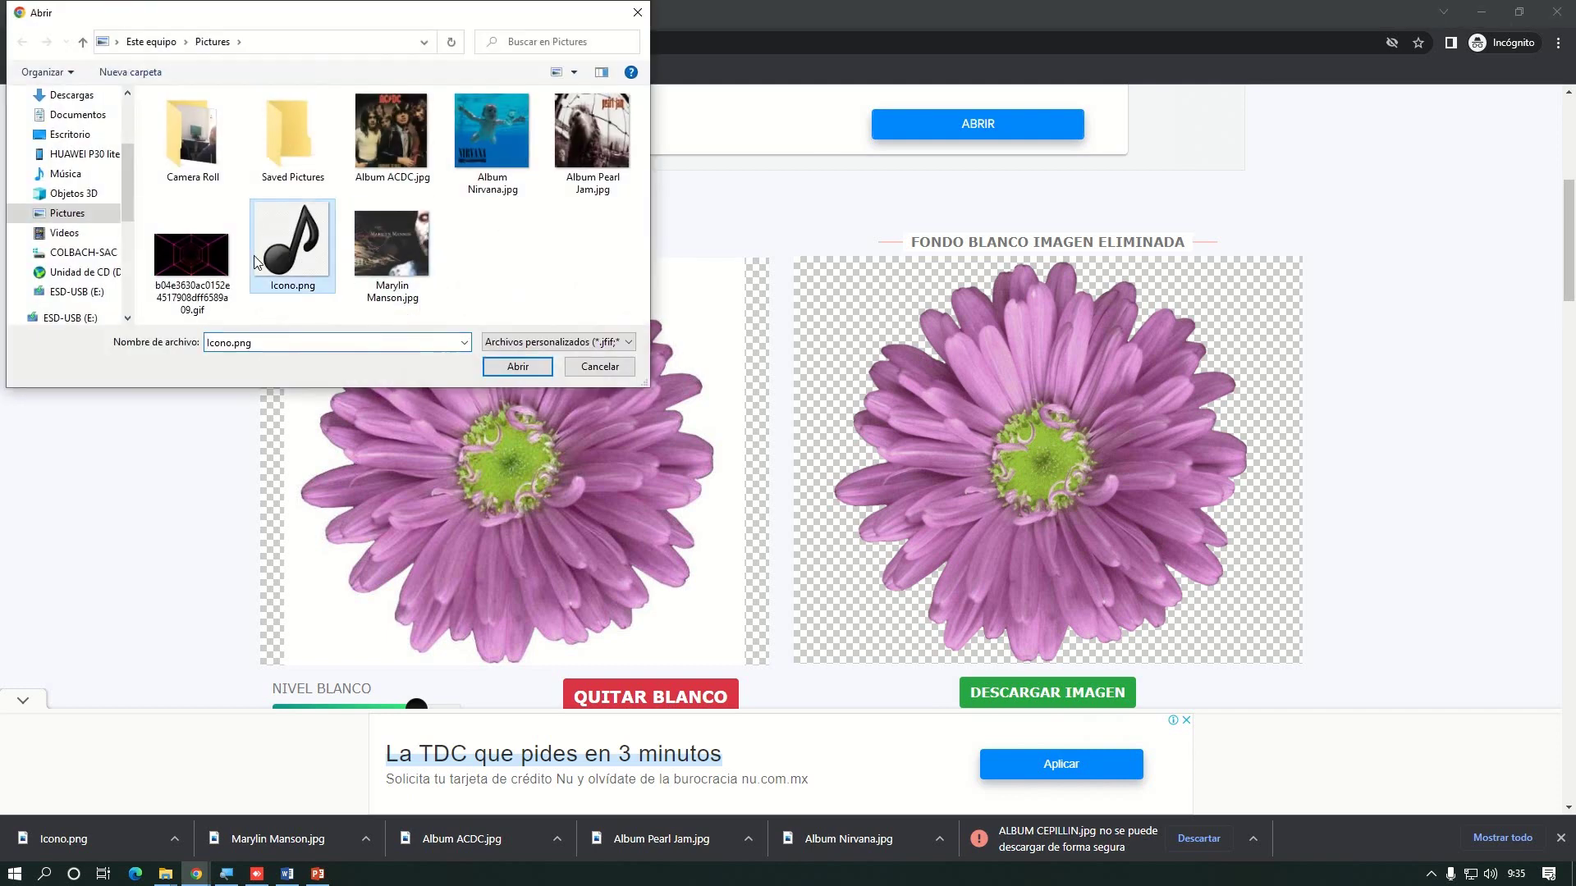
click(519, 366)
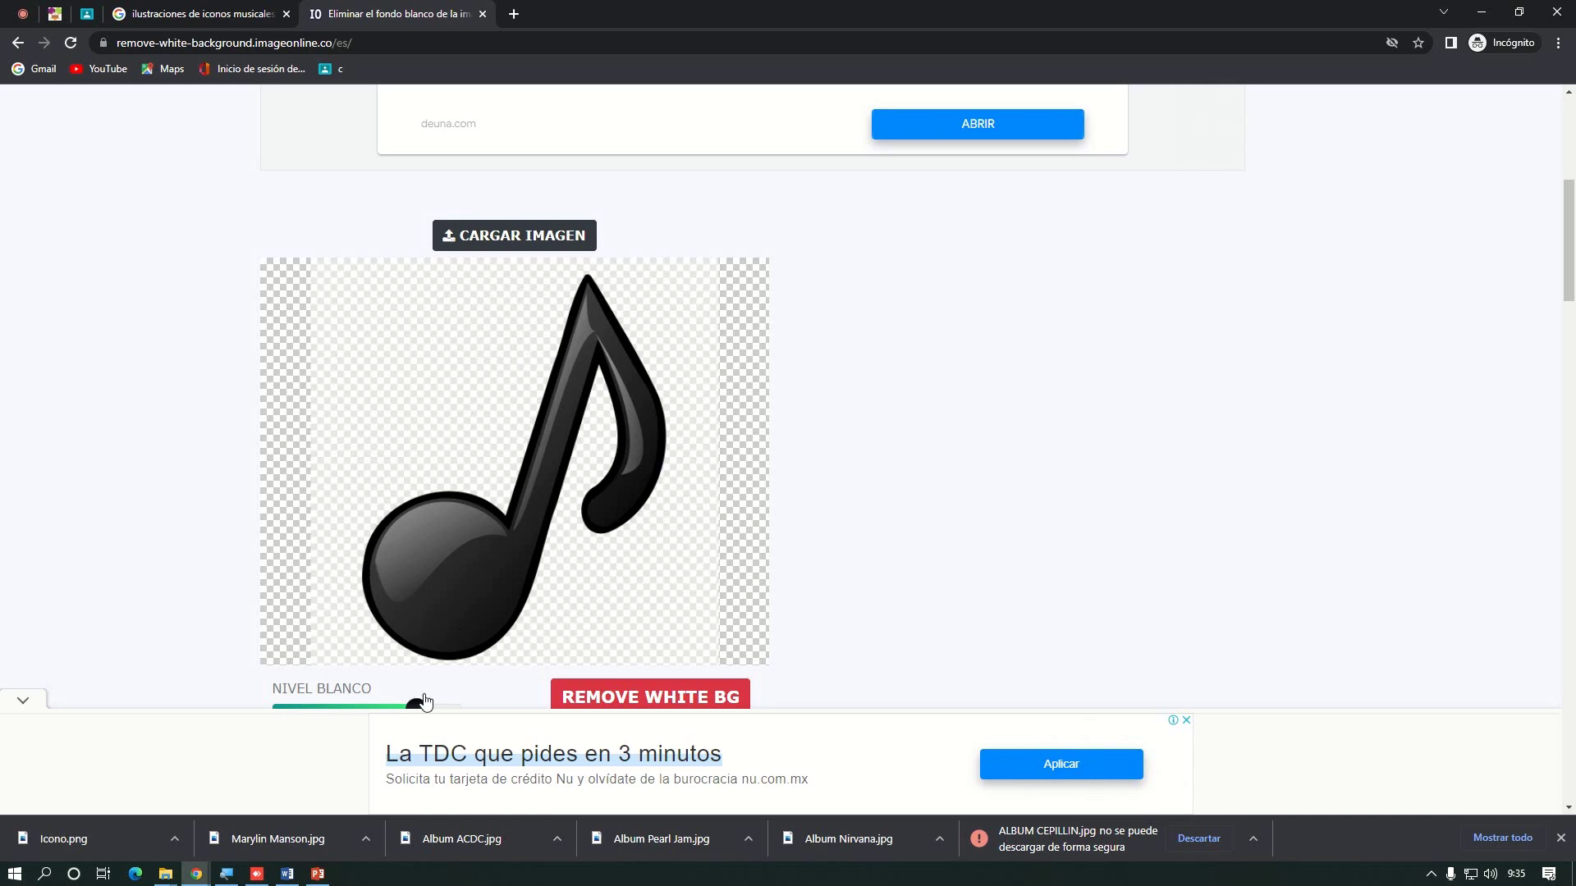
Raise the white level to its maximum, dismissing the ad that covers it, and remove the note's white background
drag(417, 705, 465, 707)
click(1185, 720)
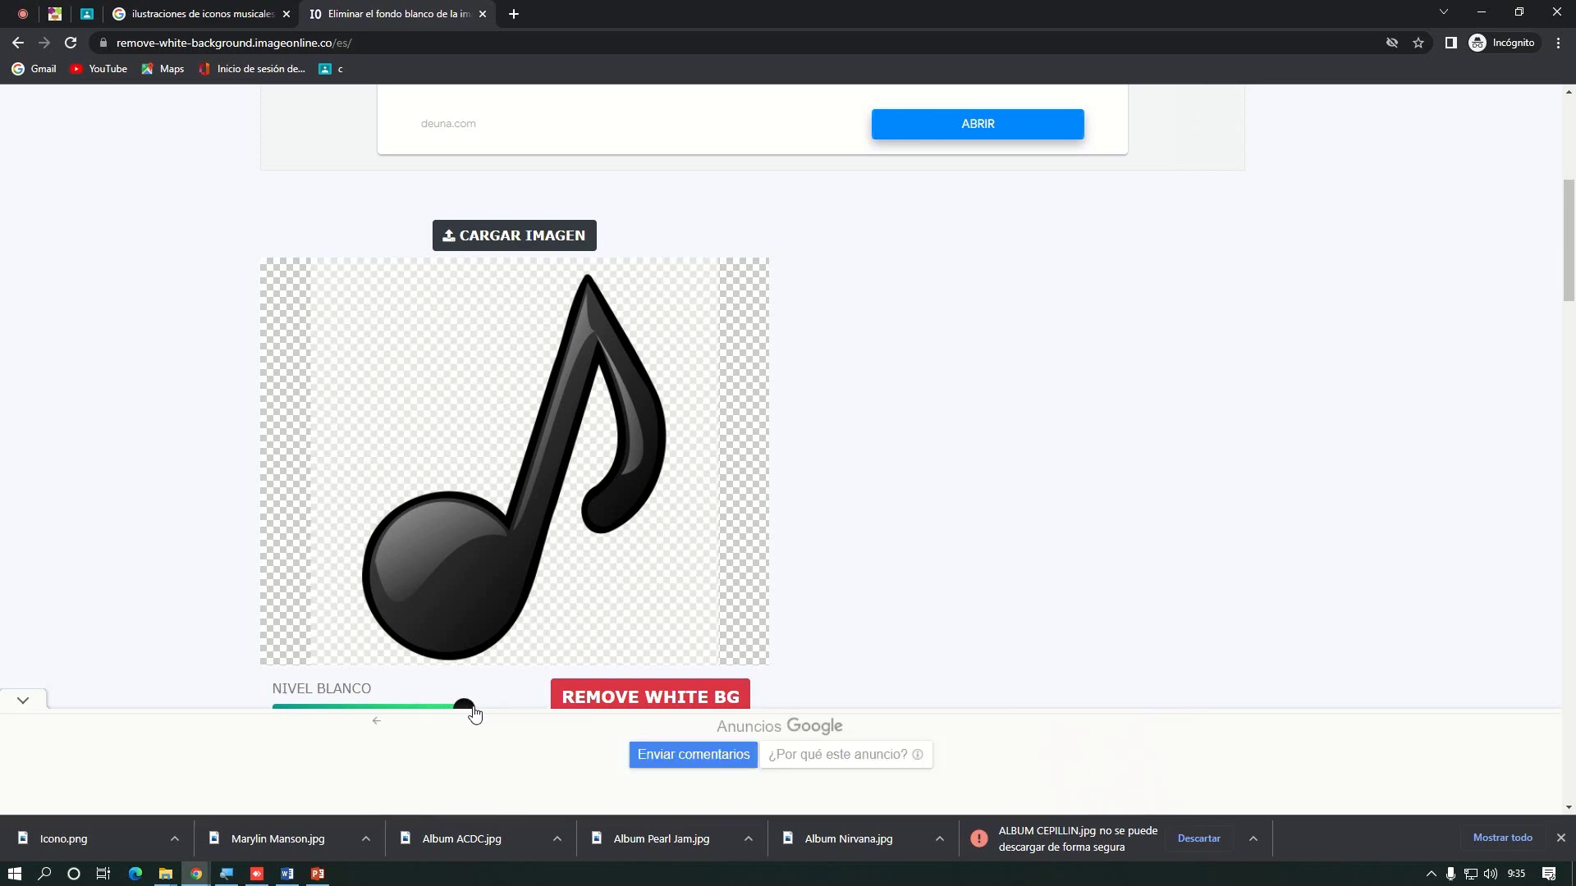
click(739, 755)
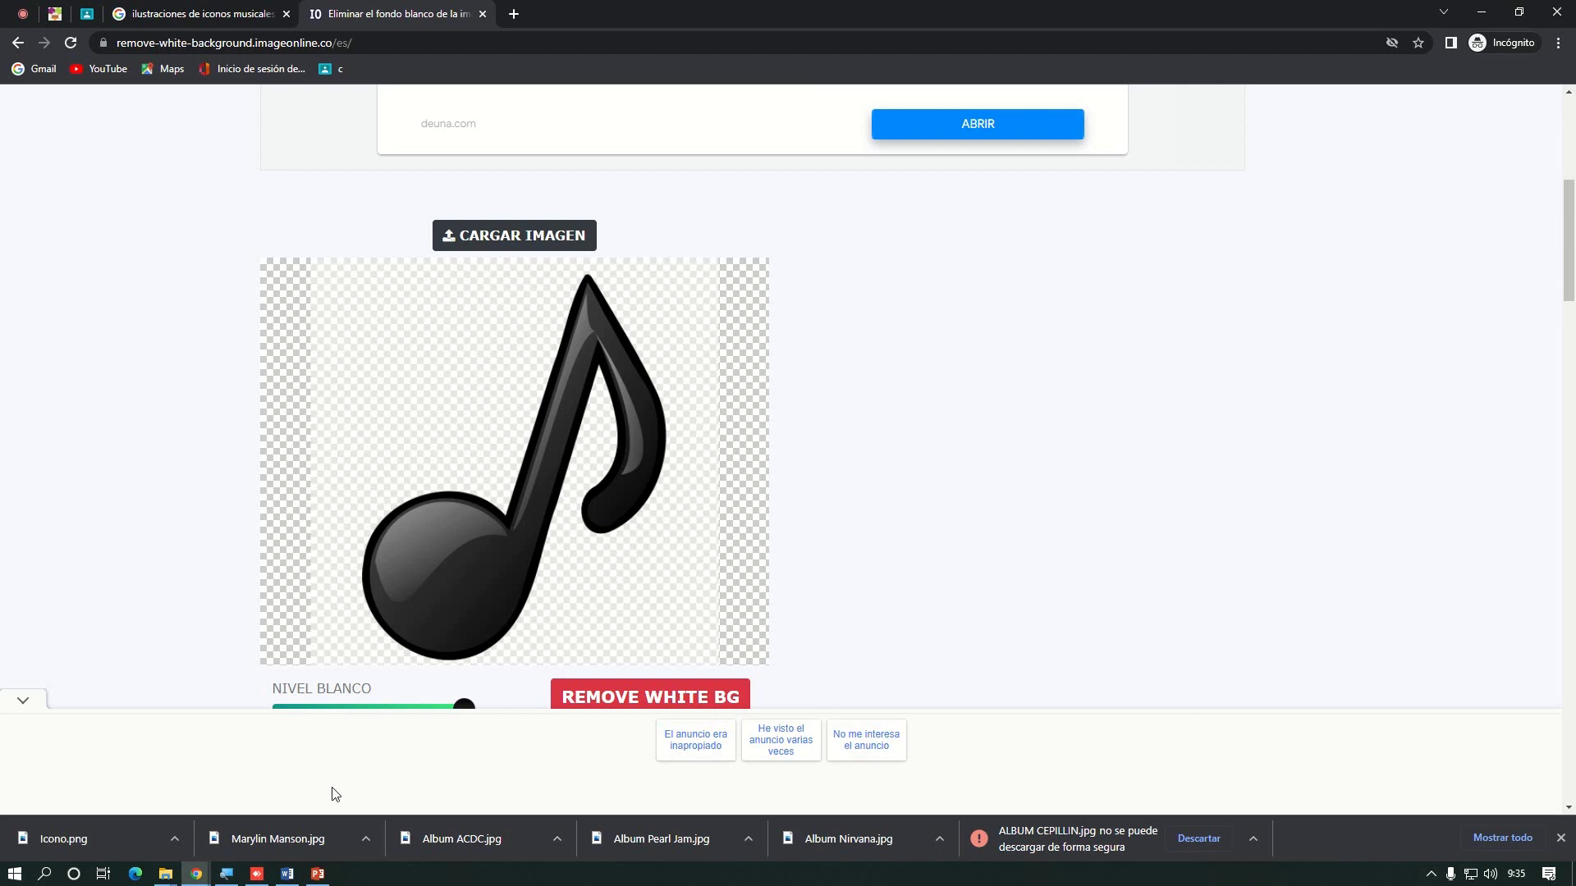
click(18, 705)
drag(462, 707, 503, 718)
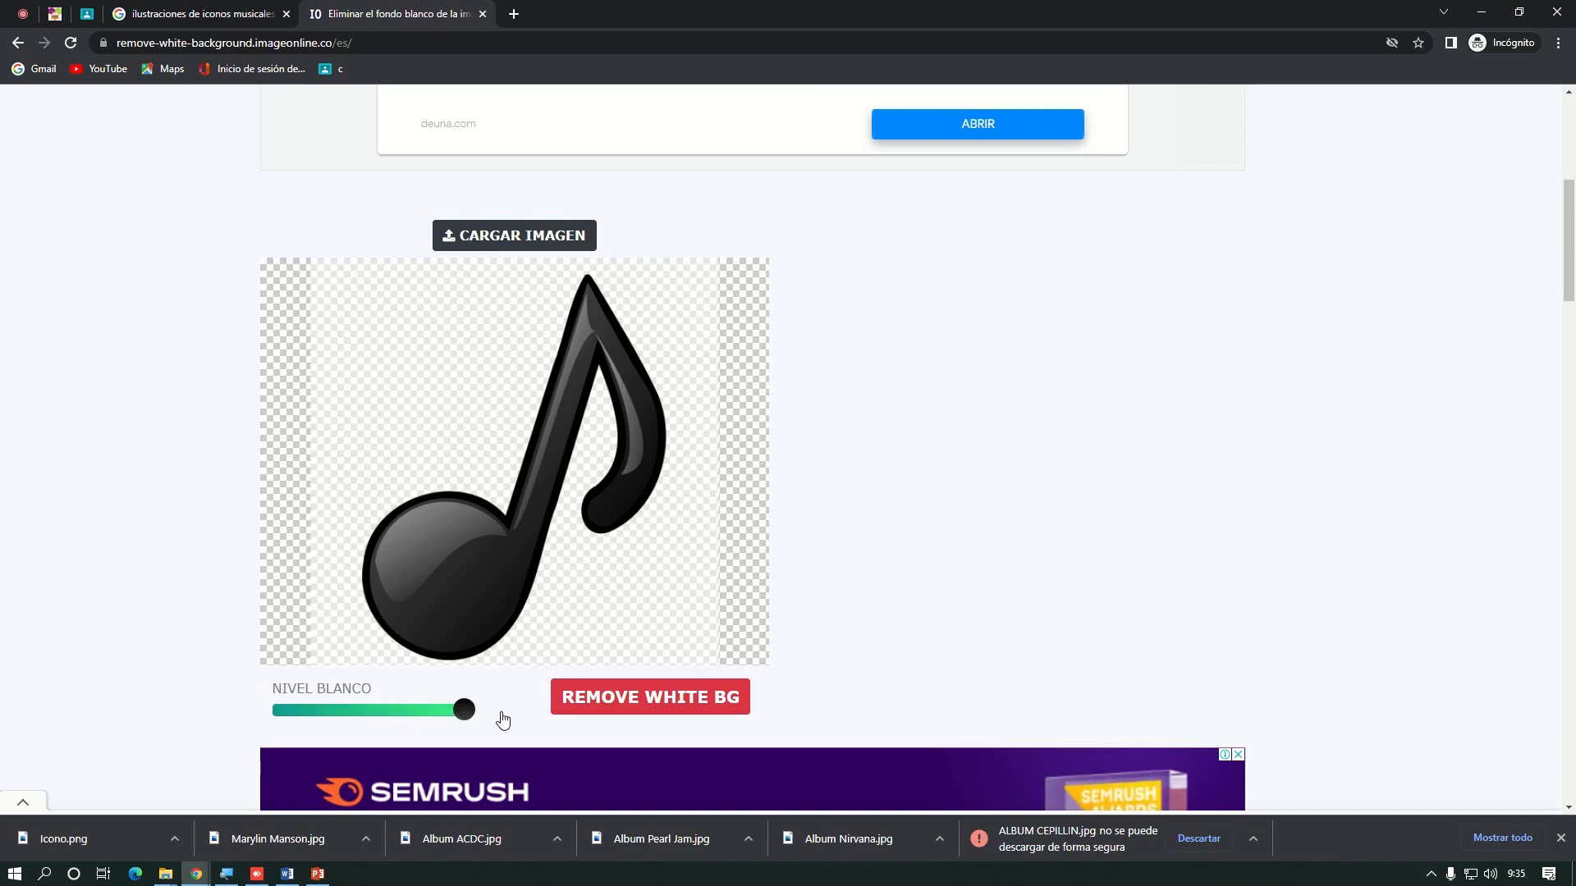
click(726, 704)
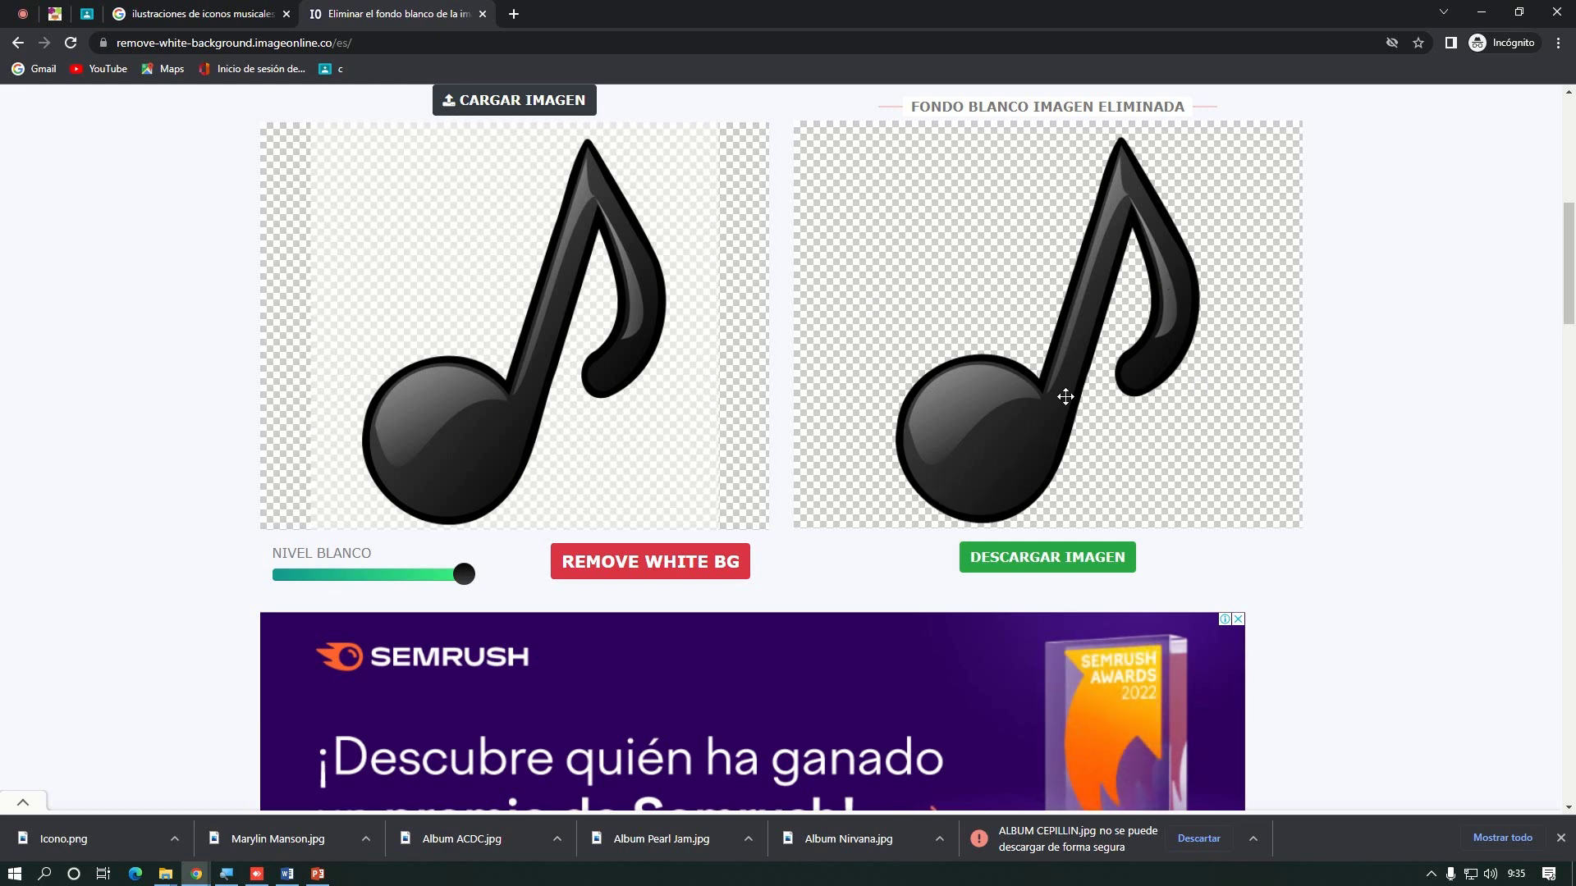
Download the processed note image and rename the downloaded file to Icono in its folder
click(1090, 550)
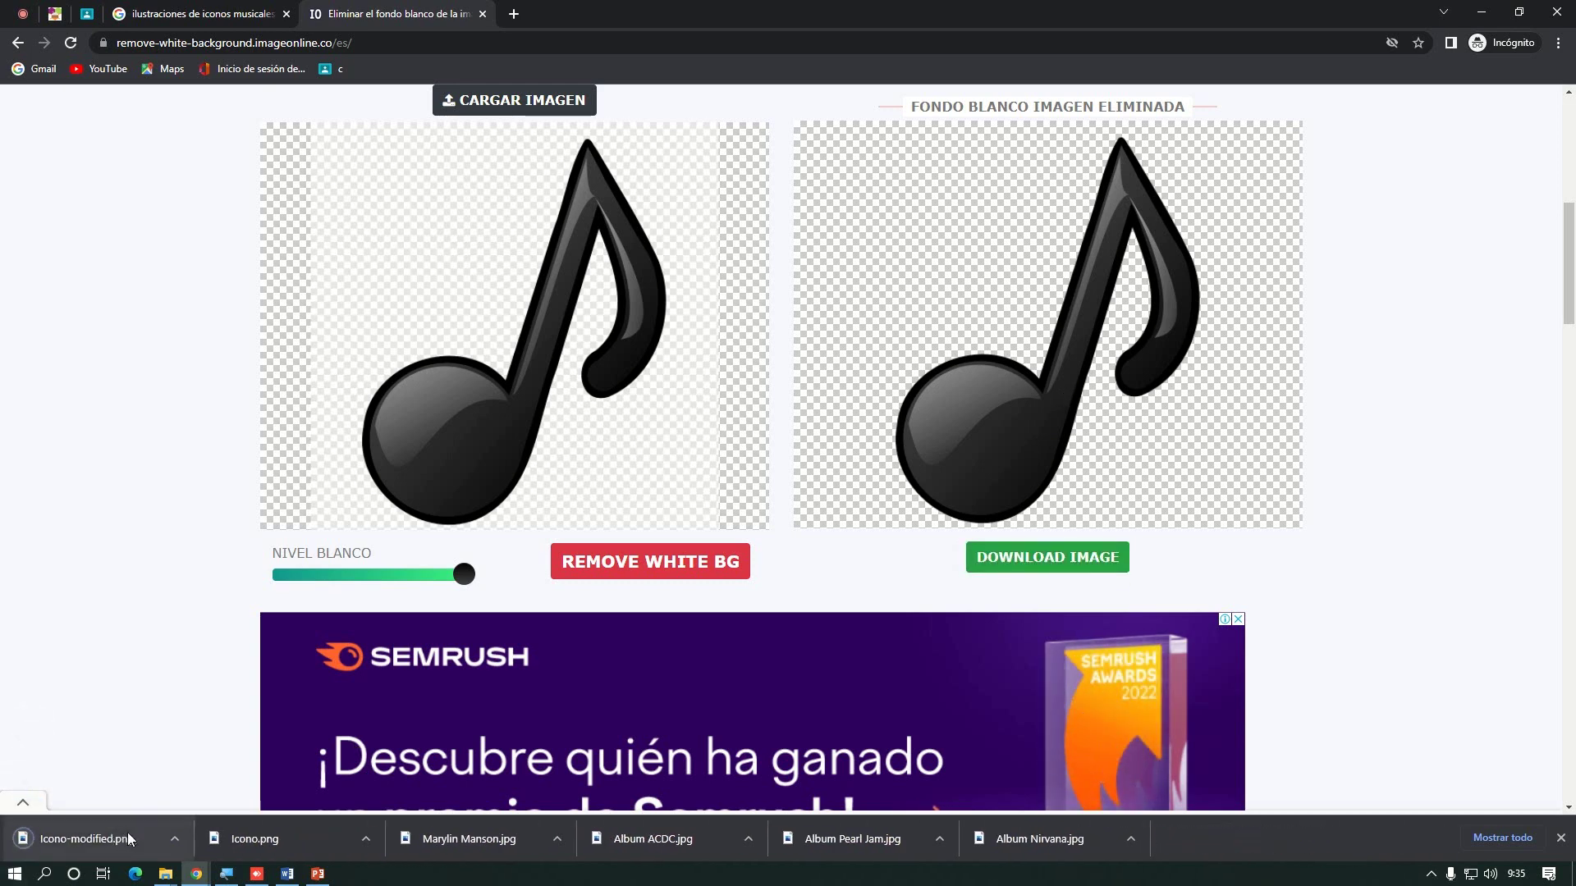
click(174, 844)
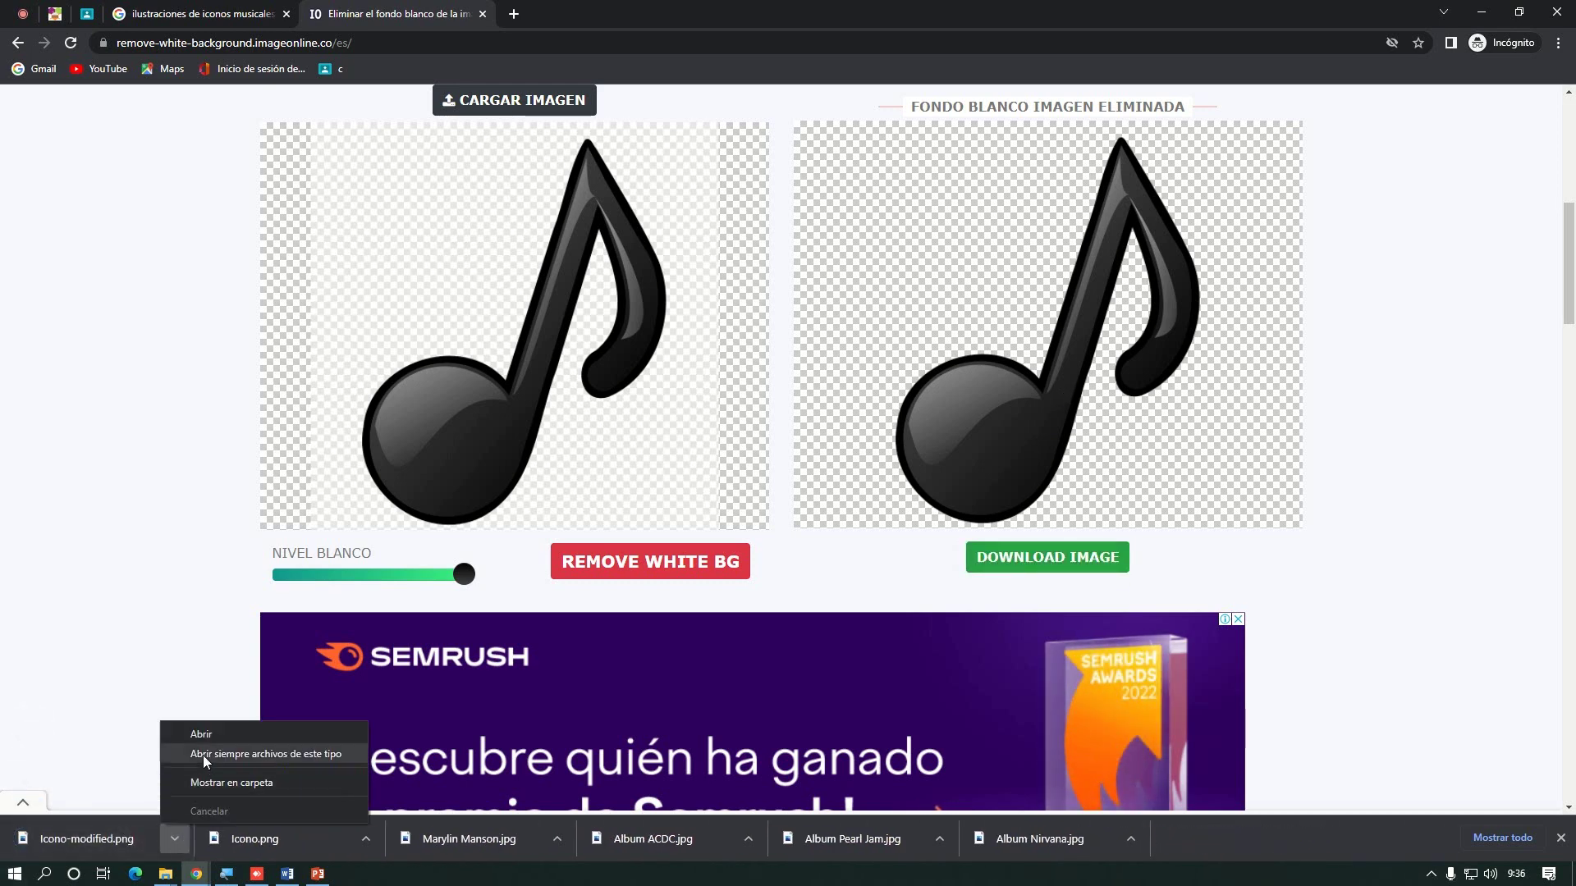
click(224, 784)
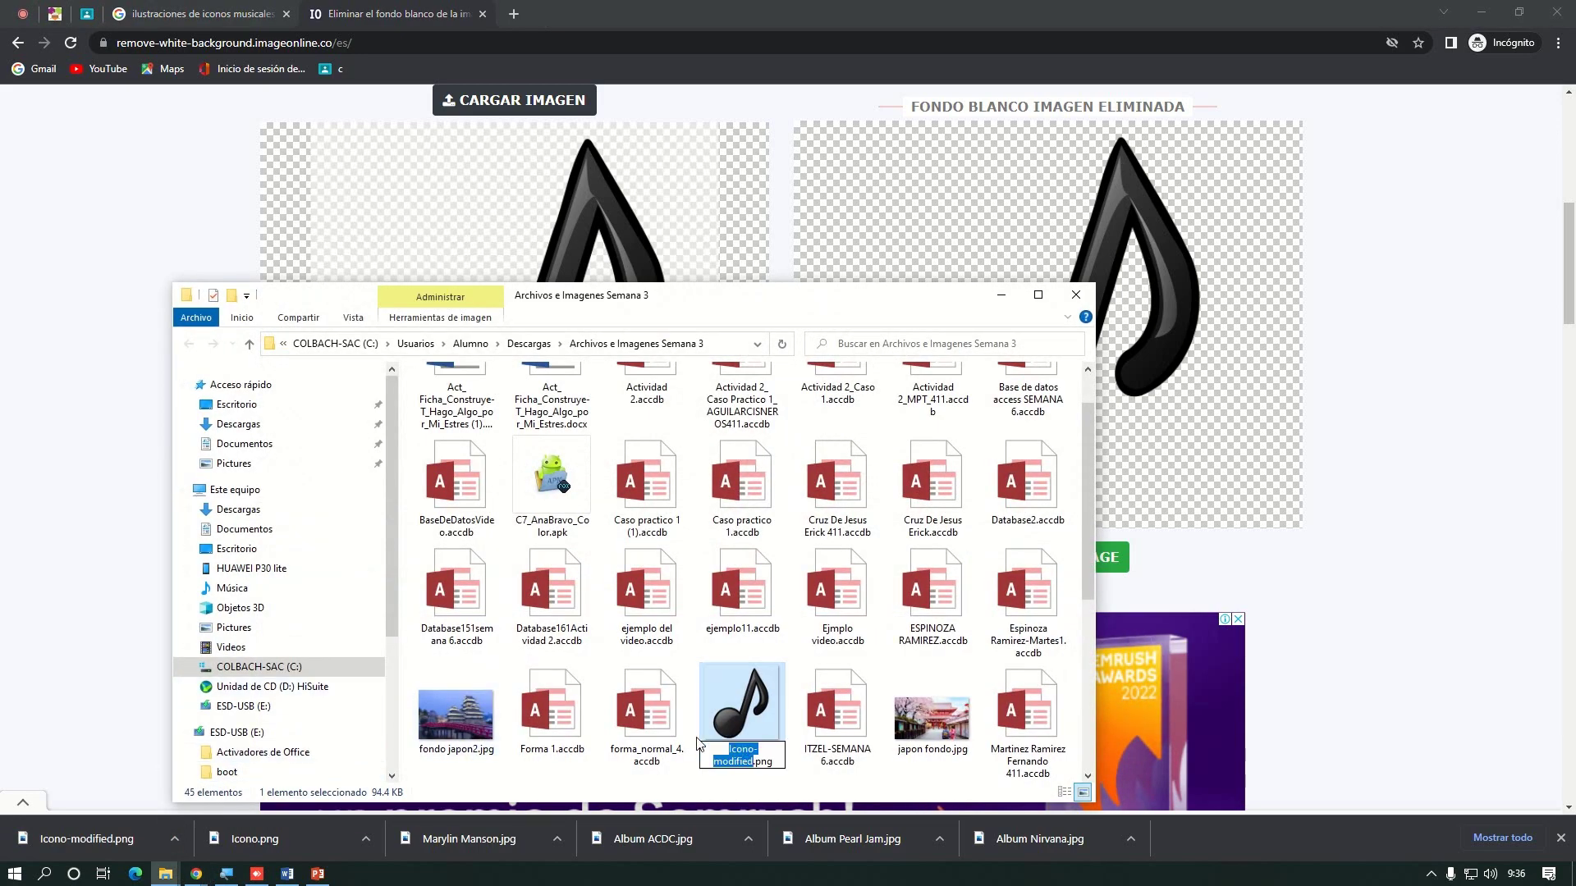
text(Icono)
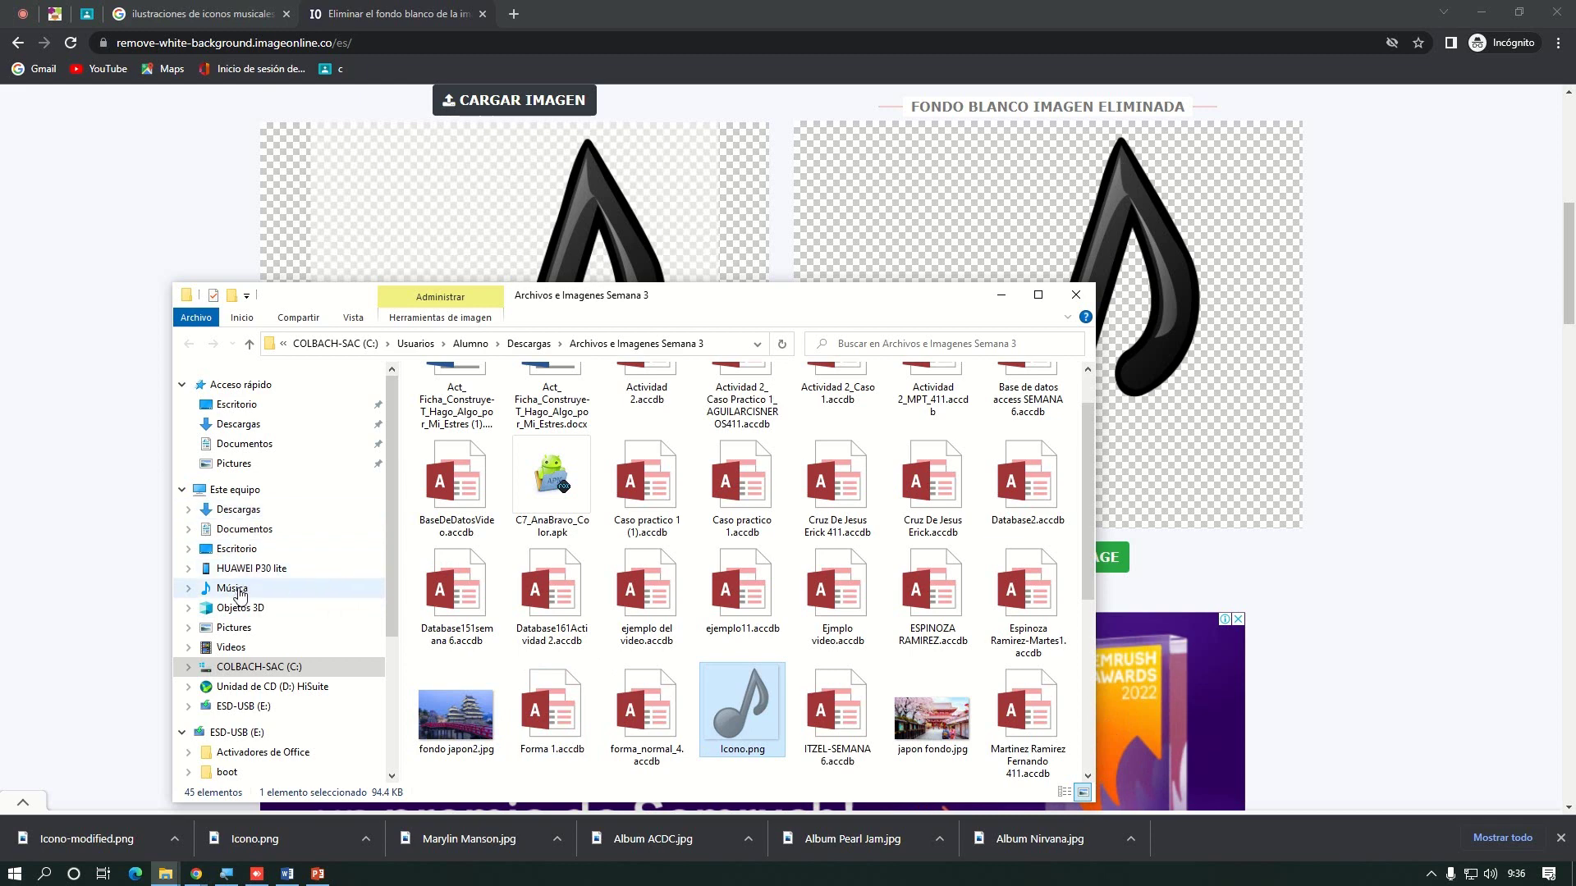
Move the renamed Icono.png into the Pictures folder, replacing the existing file of the same name
click(253, 633)
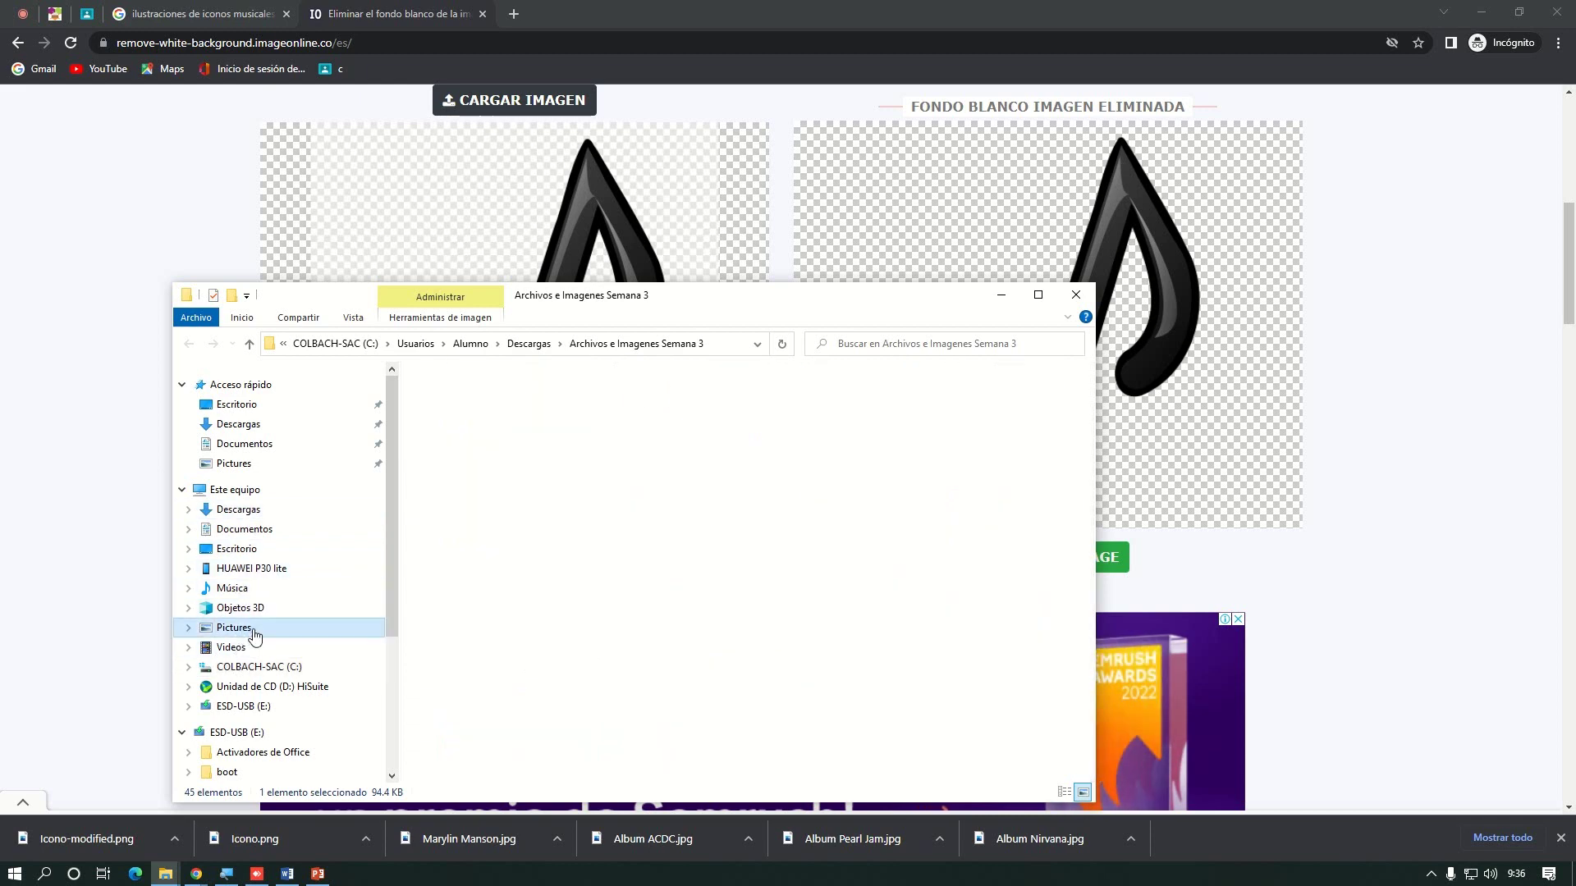
key(ctrl+v)
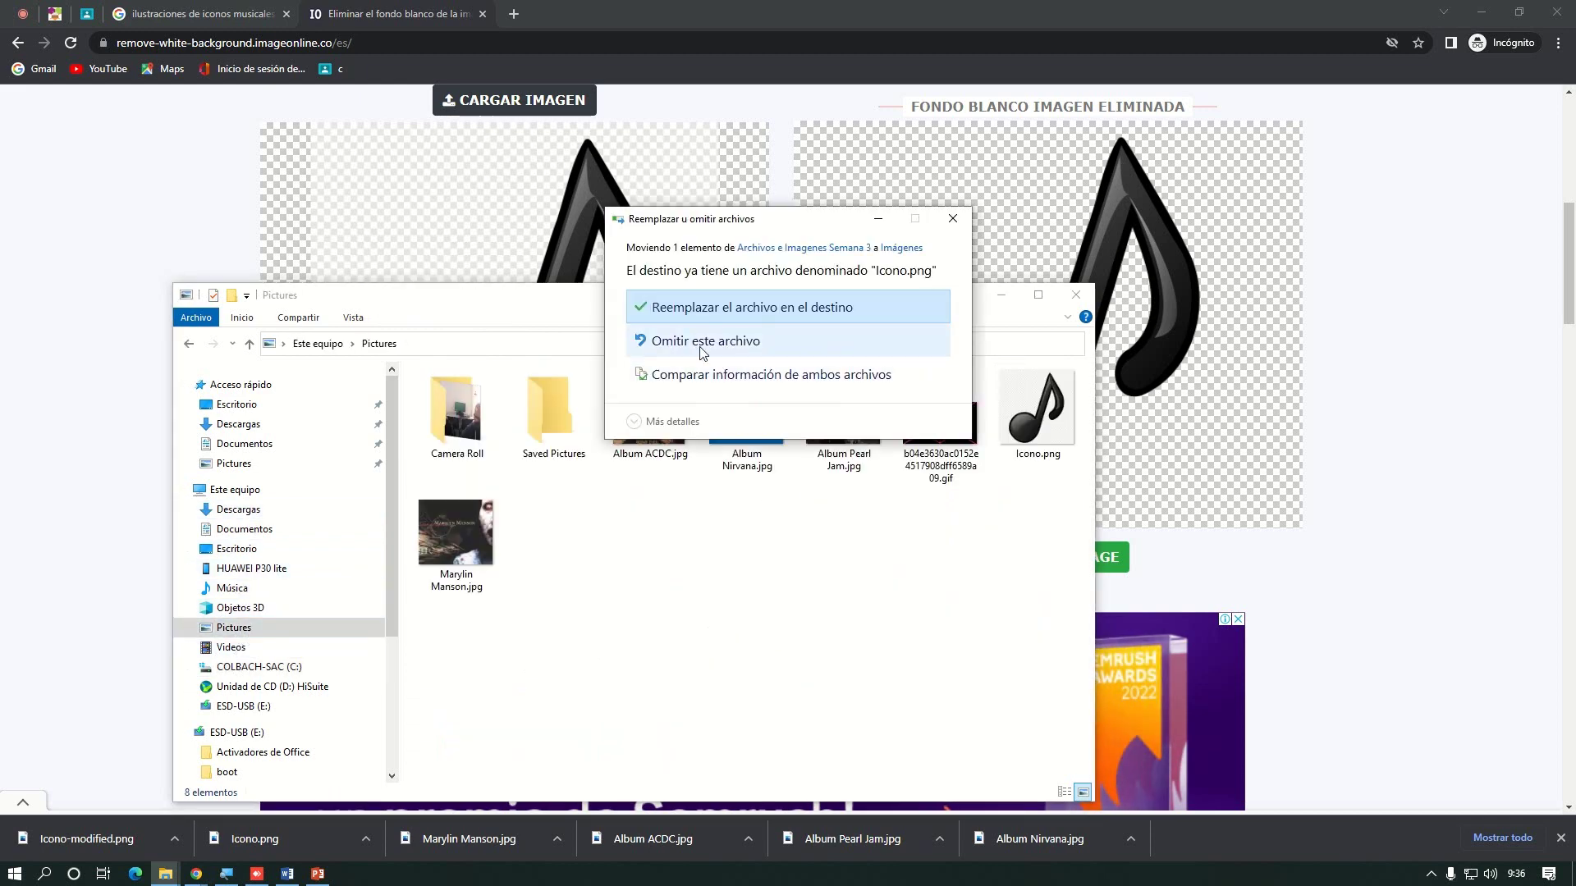
click(702, 312)
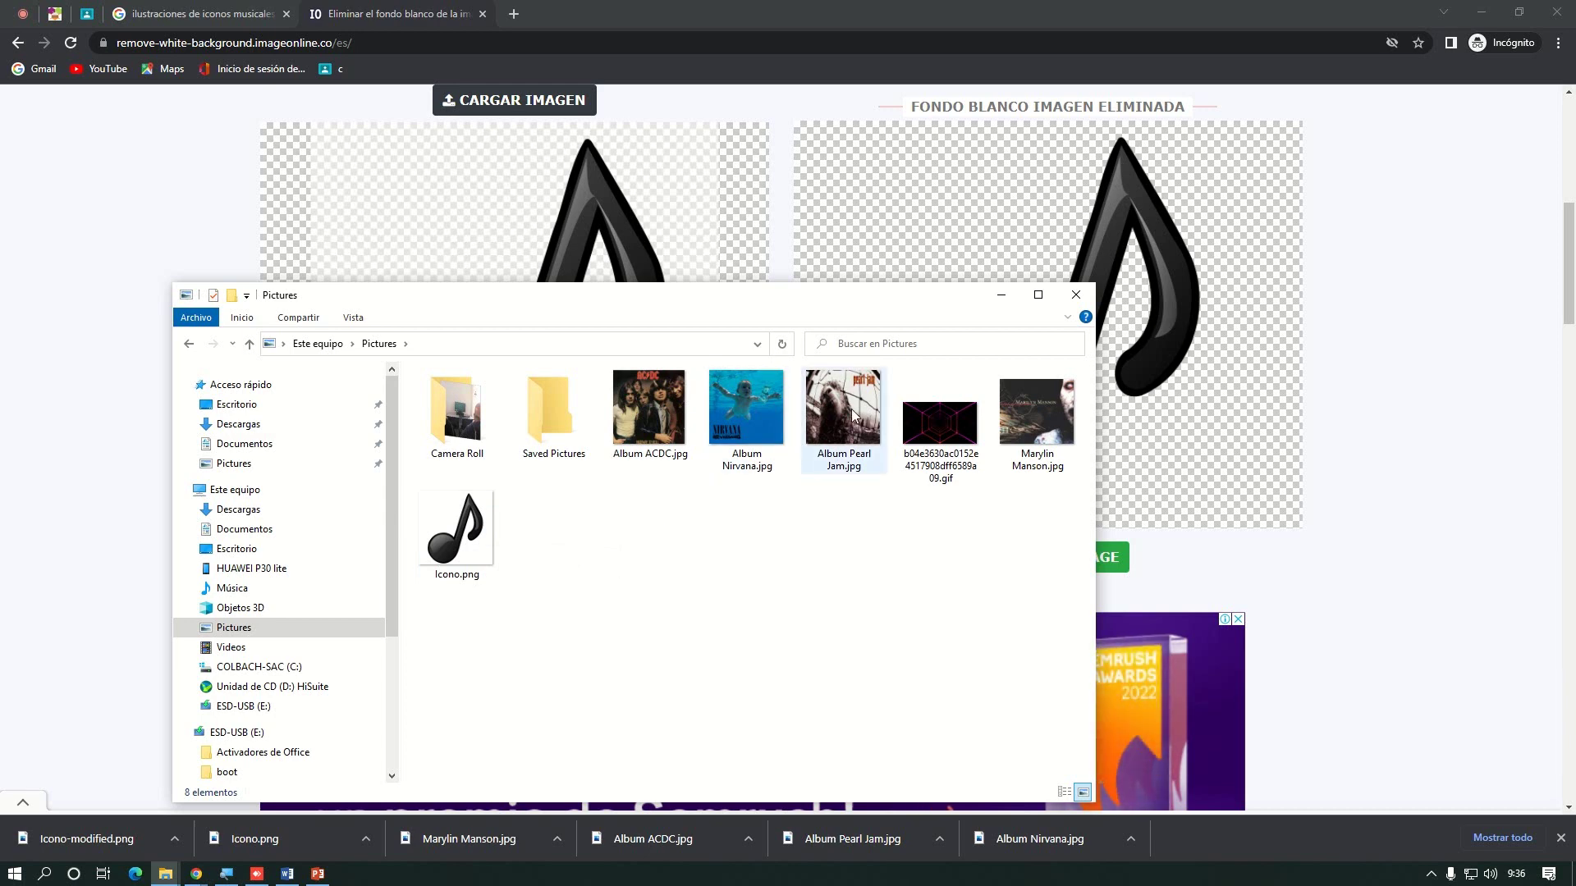
Permanently delete the GIF file with the long coded name from Pictures
click(957, 435)
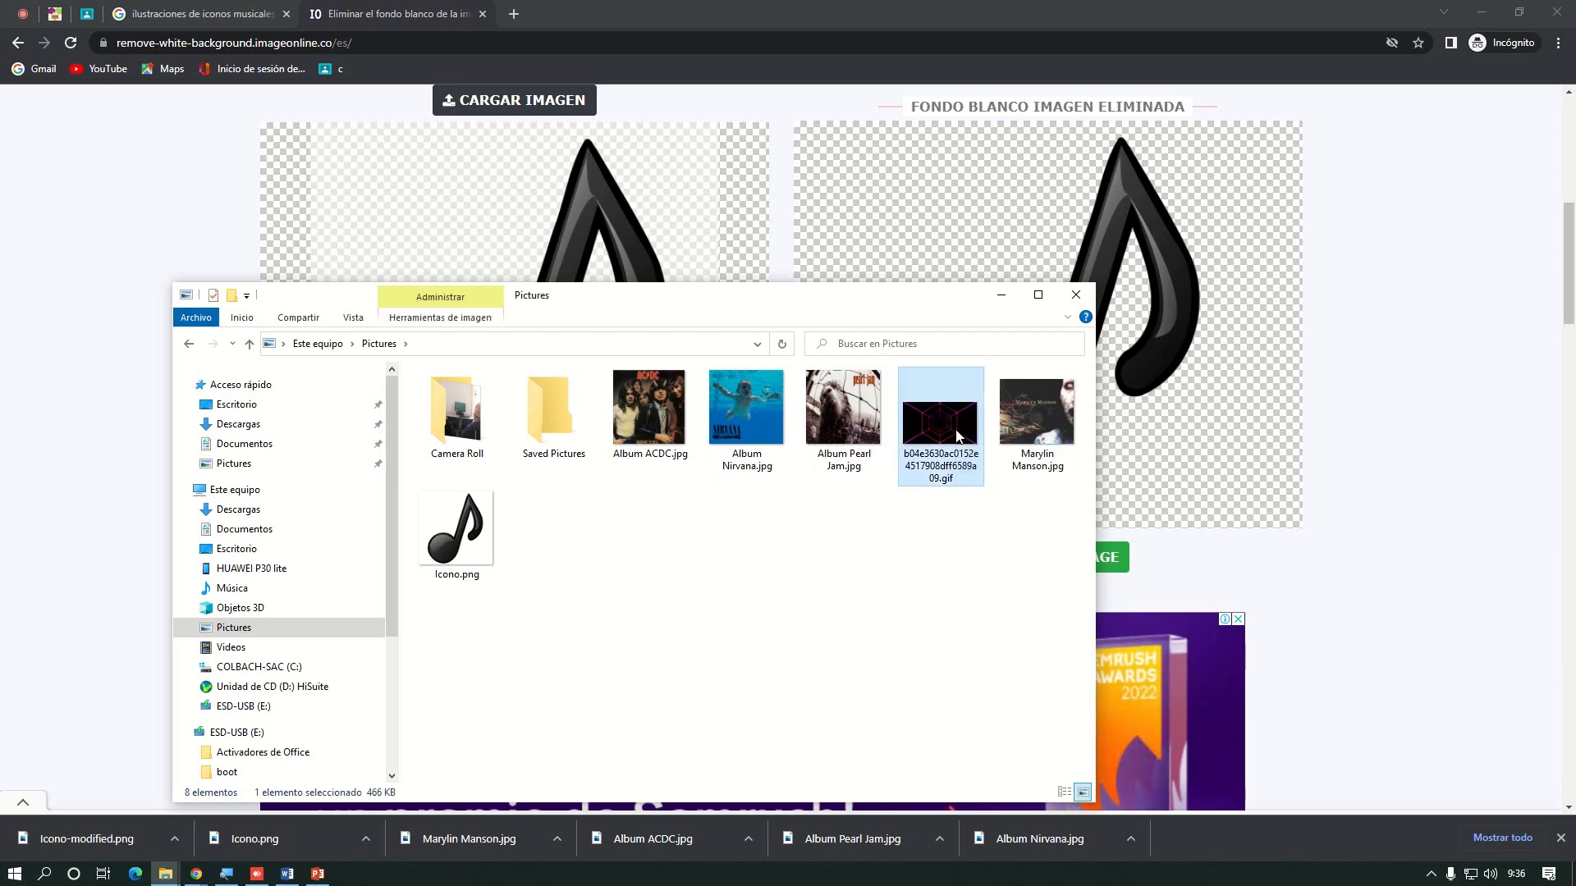
key(Delete)
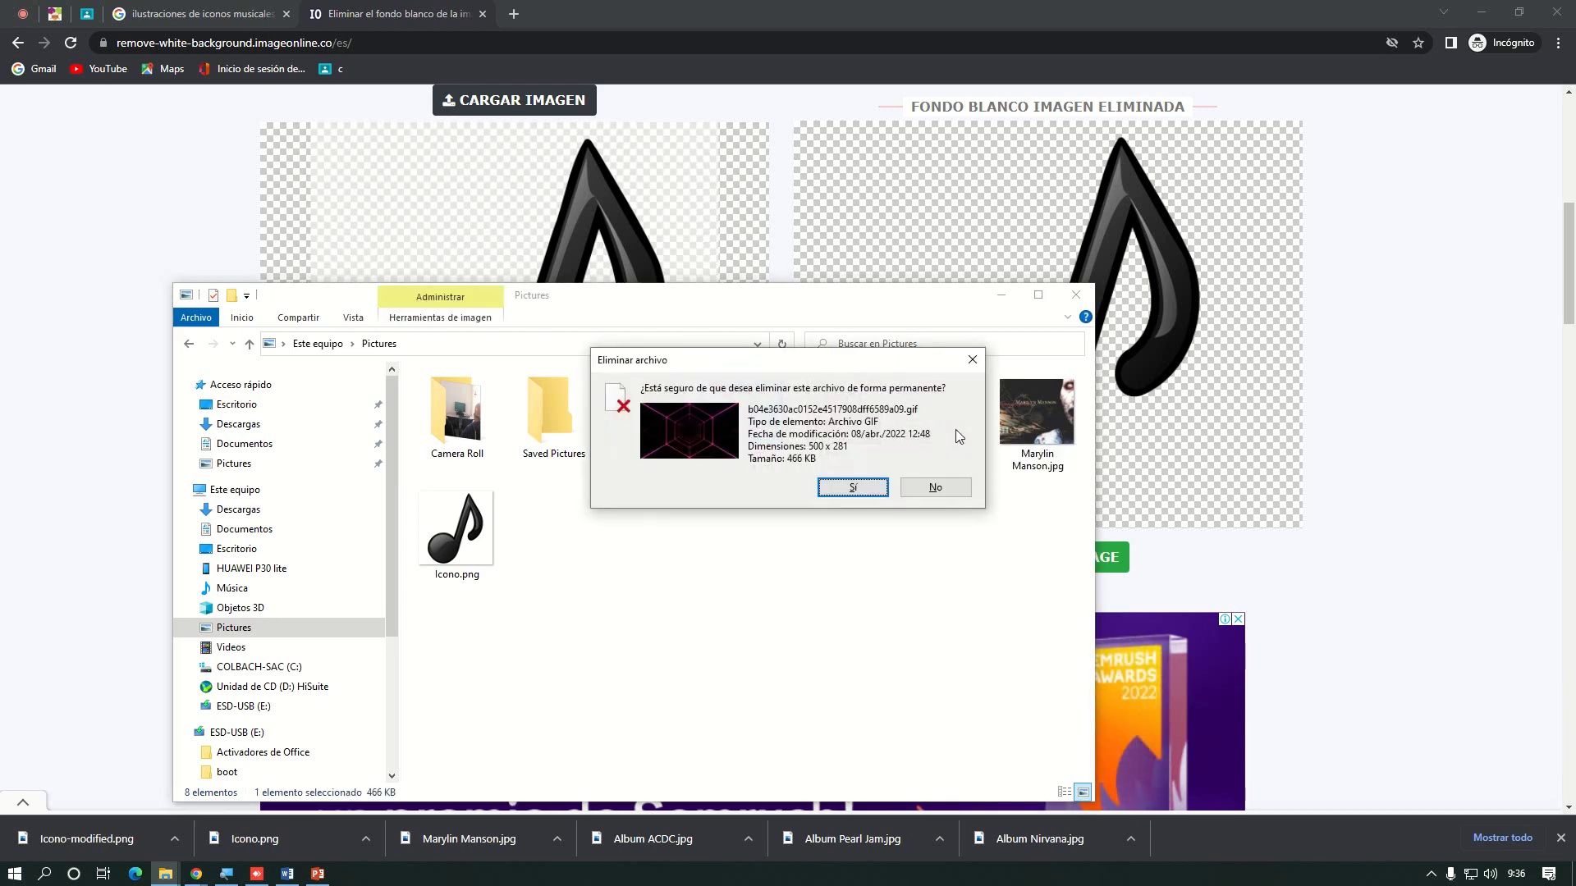
click(850, 490)
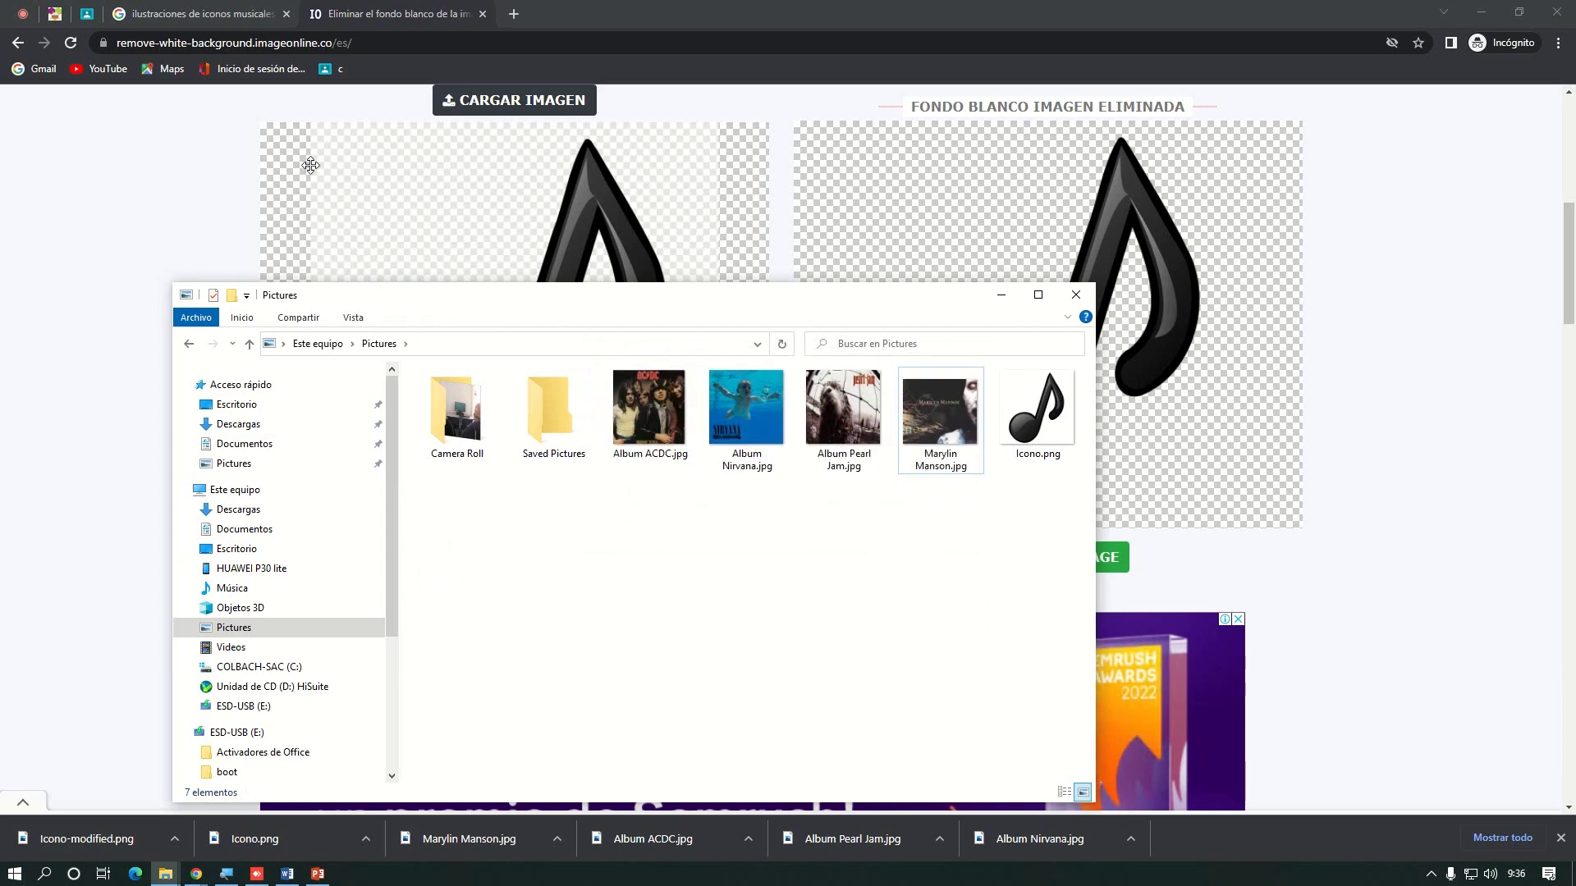
Search Google Images for "fondos gif" in a new browser tab
click(386, 22)
click(381, 36)
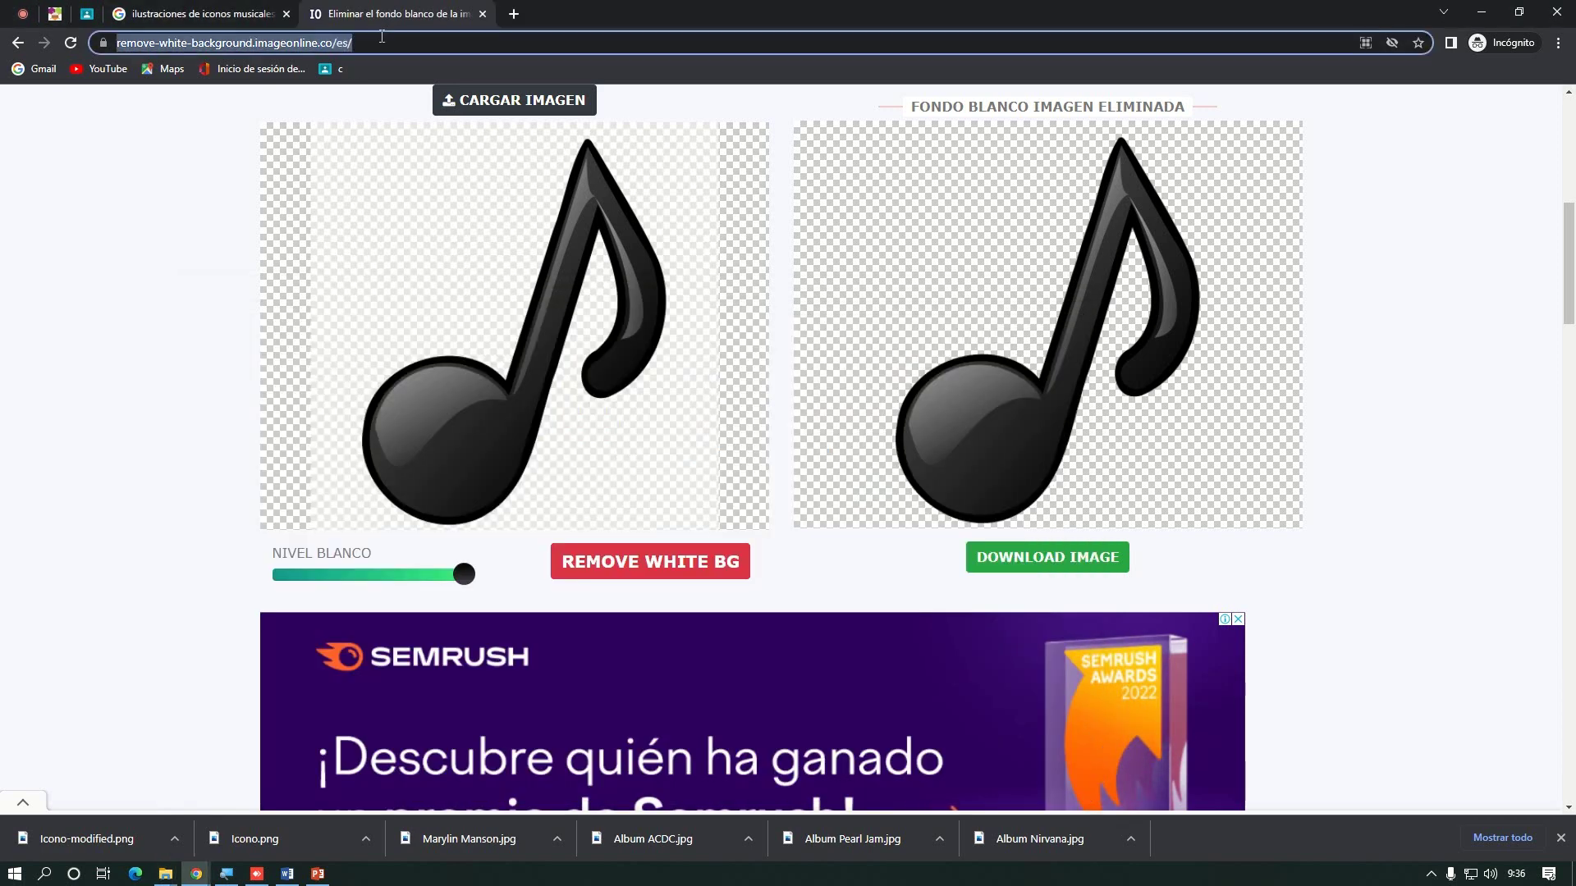
click(514, 14)
text(fondos g)
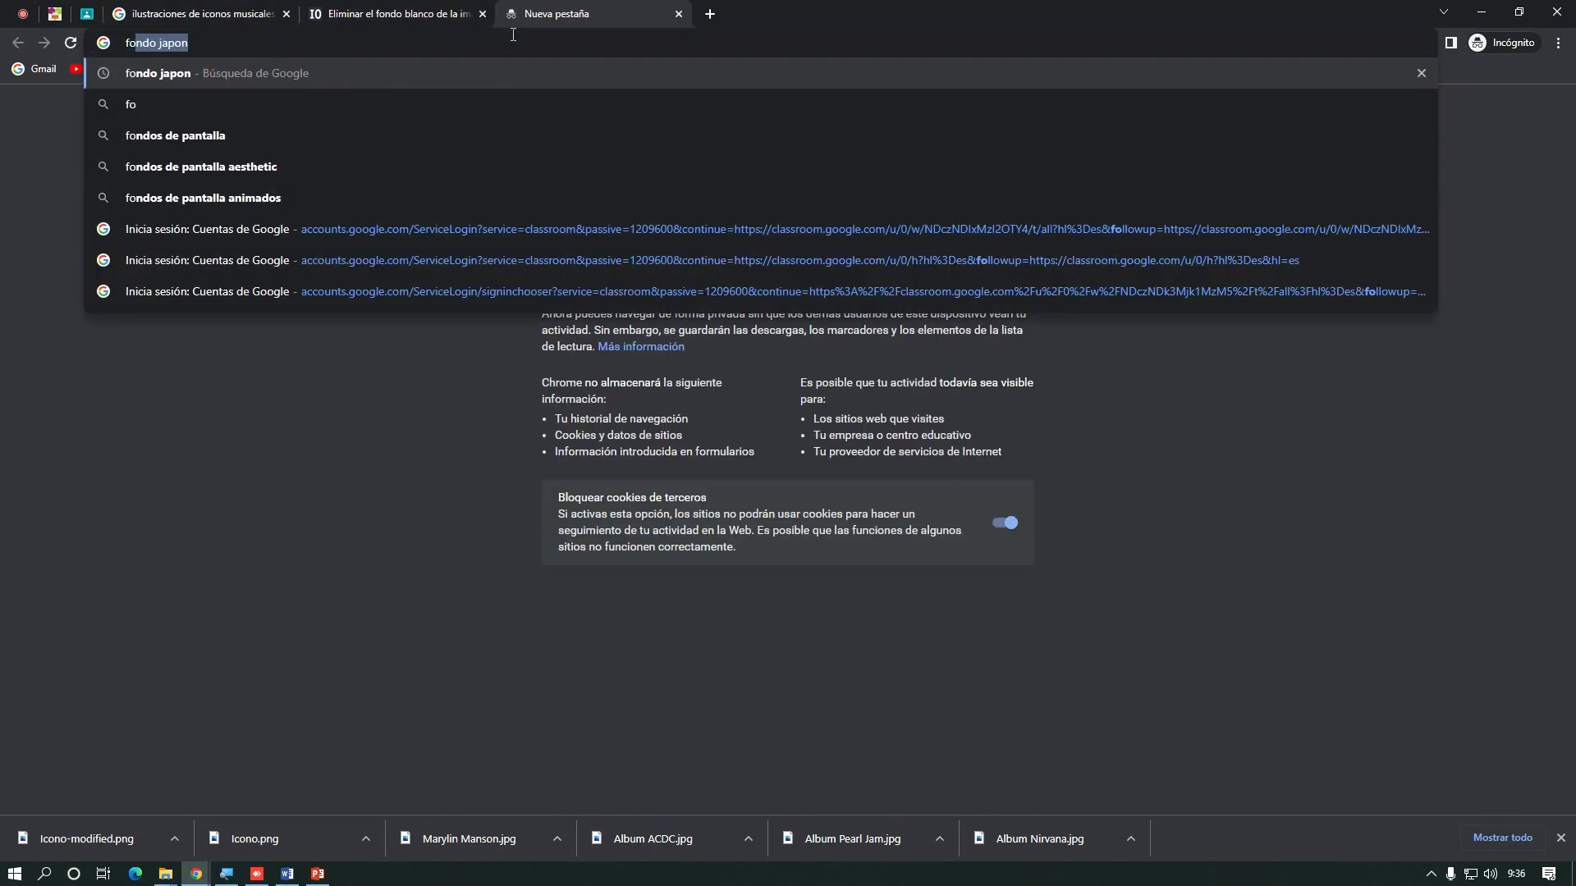
key(Return)
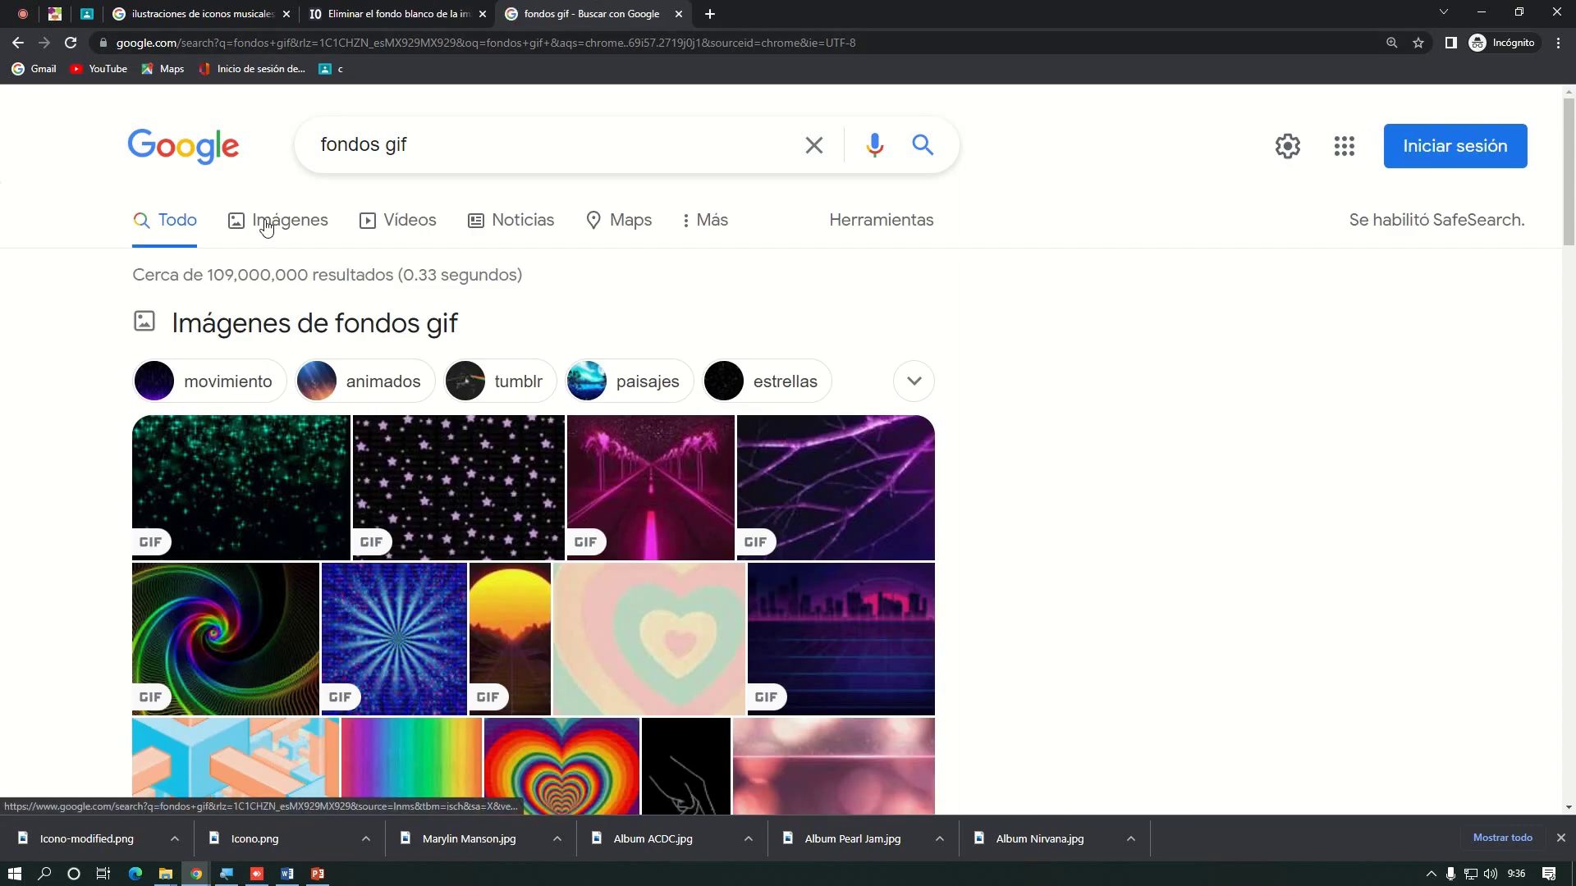
click(265, 228)
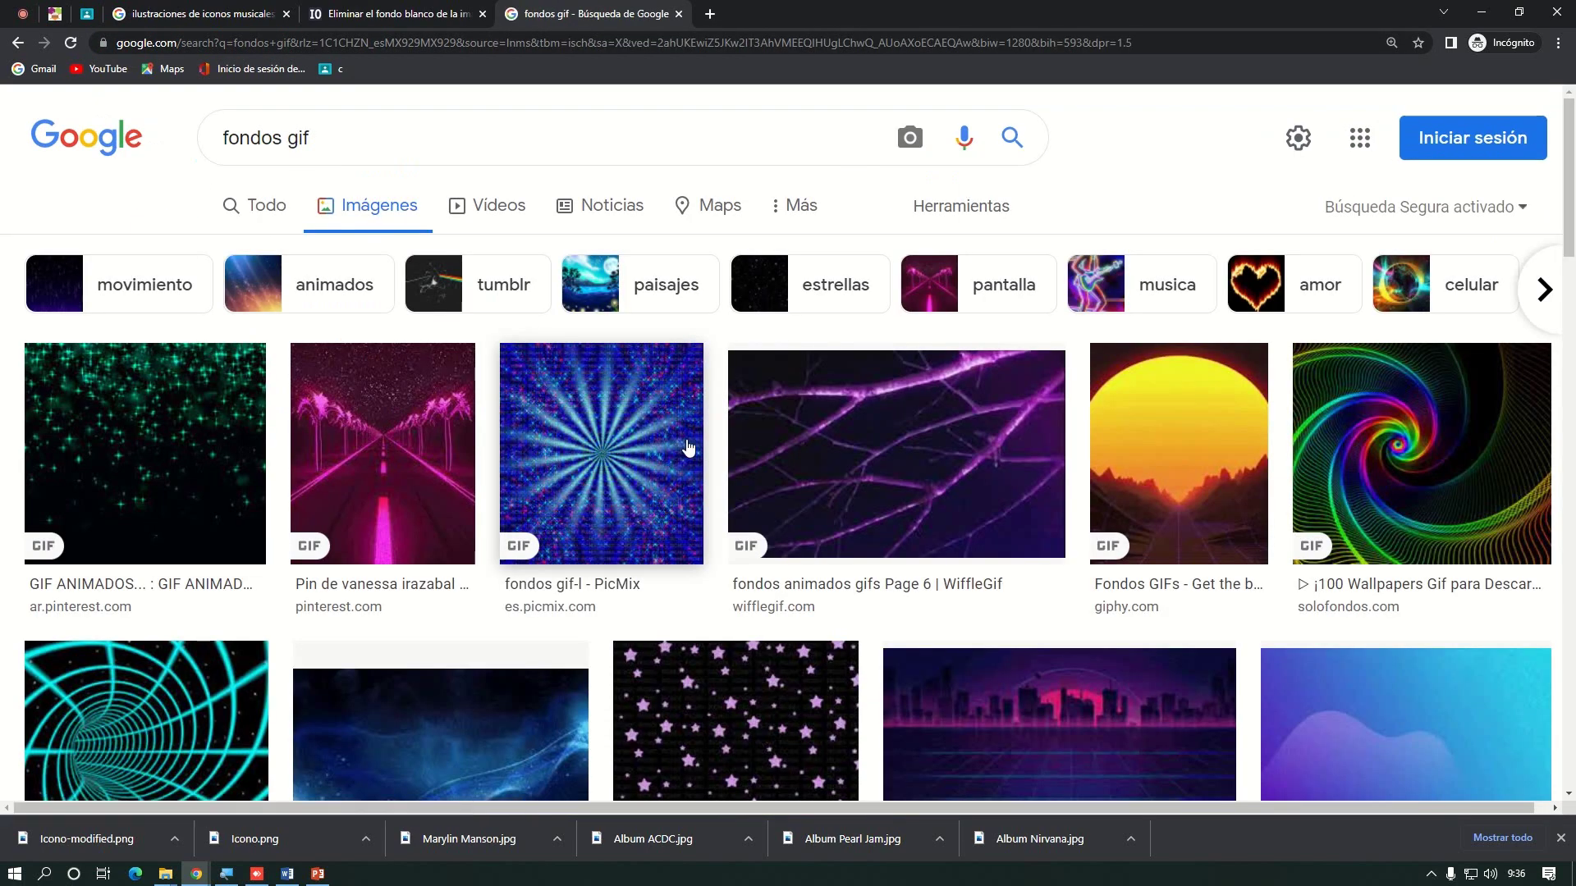
Examine the animated background results, previewing the light-ray, hanging-flower and pastel-rainbow GIFs and their related images
scroll(596, 460, down, 8)
click(233, 406)
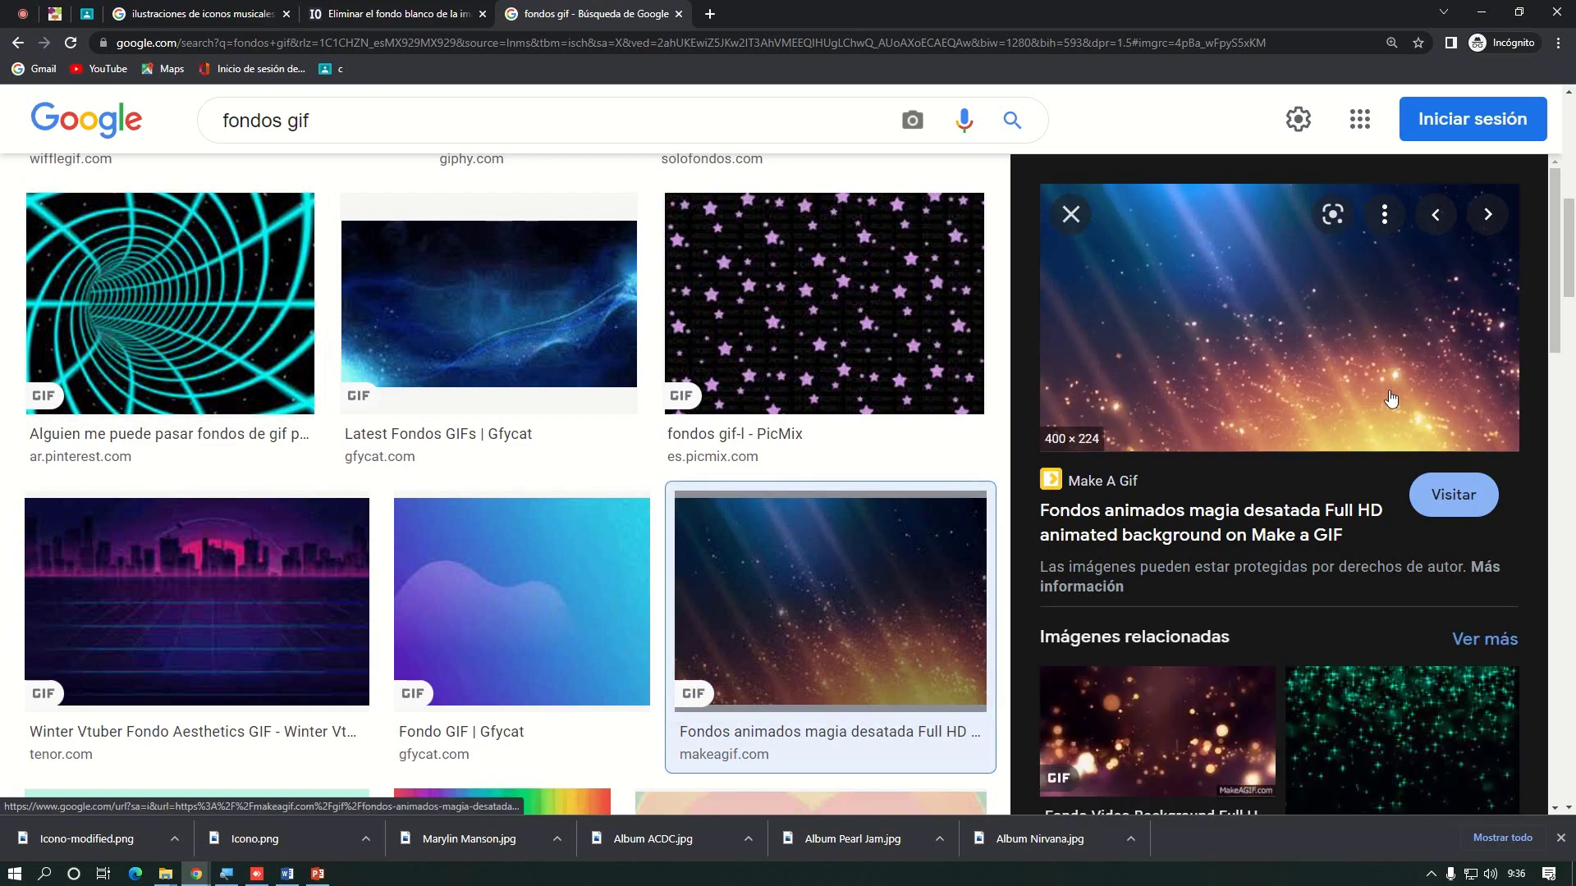
scroll(1378, 427, down, 6)
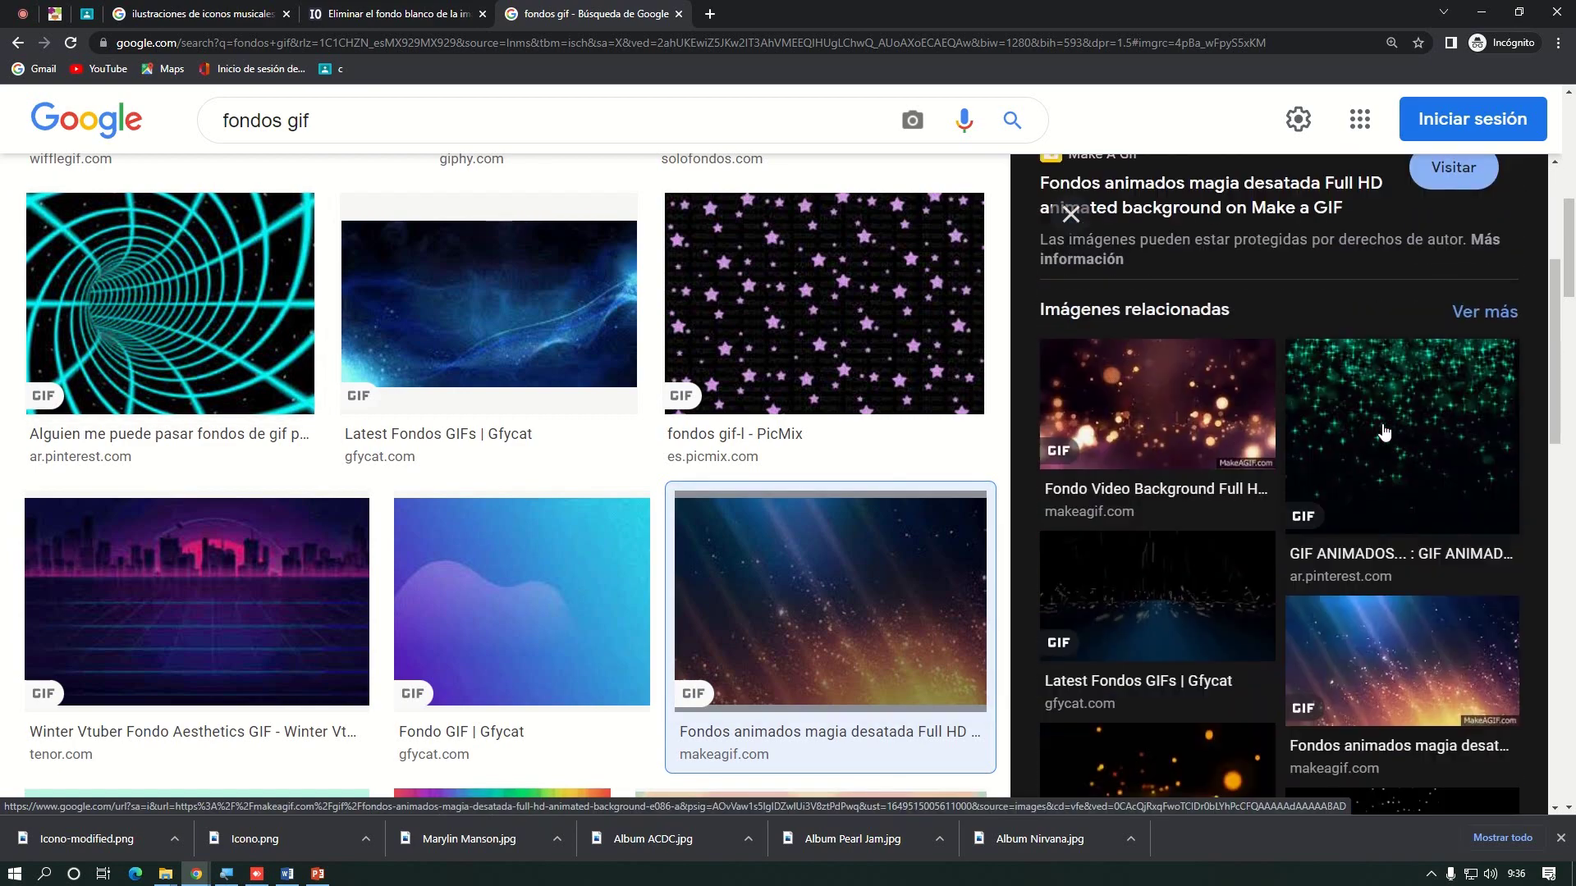
scroll(1354, 575, down, 2)
click(1375, 629)
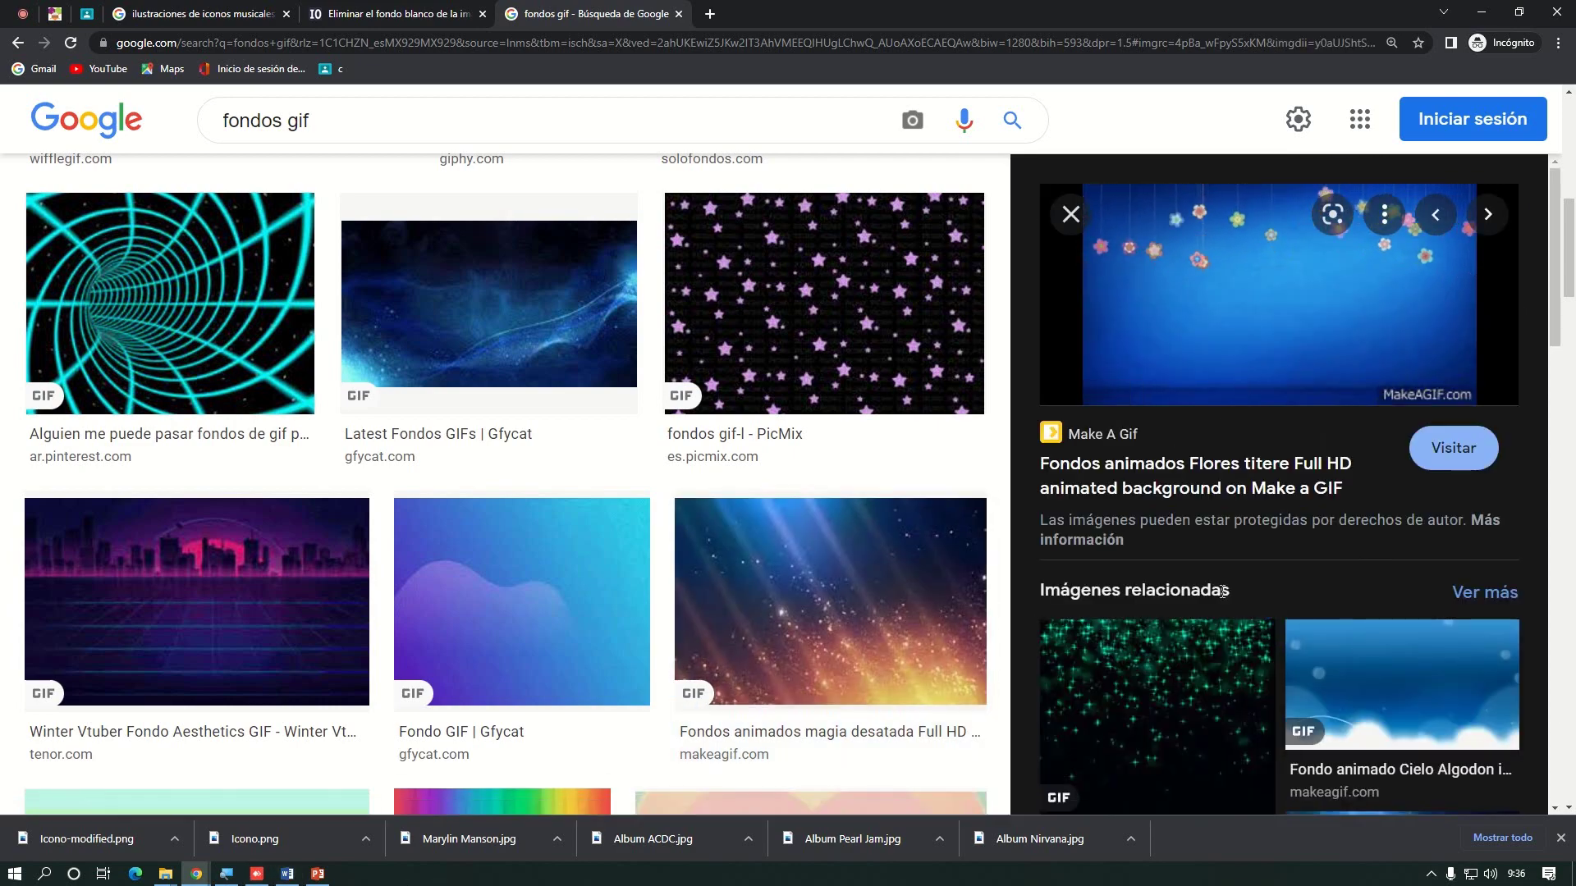
scroll(1277, 588, down, 3)
scroll(1277, 588, down, 5)
click(1252, 575)
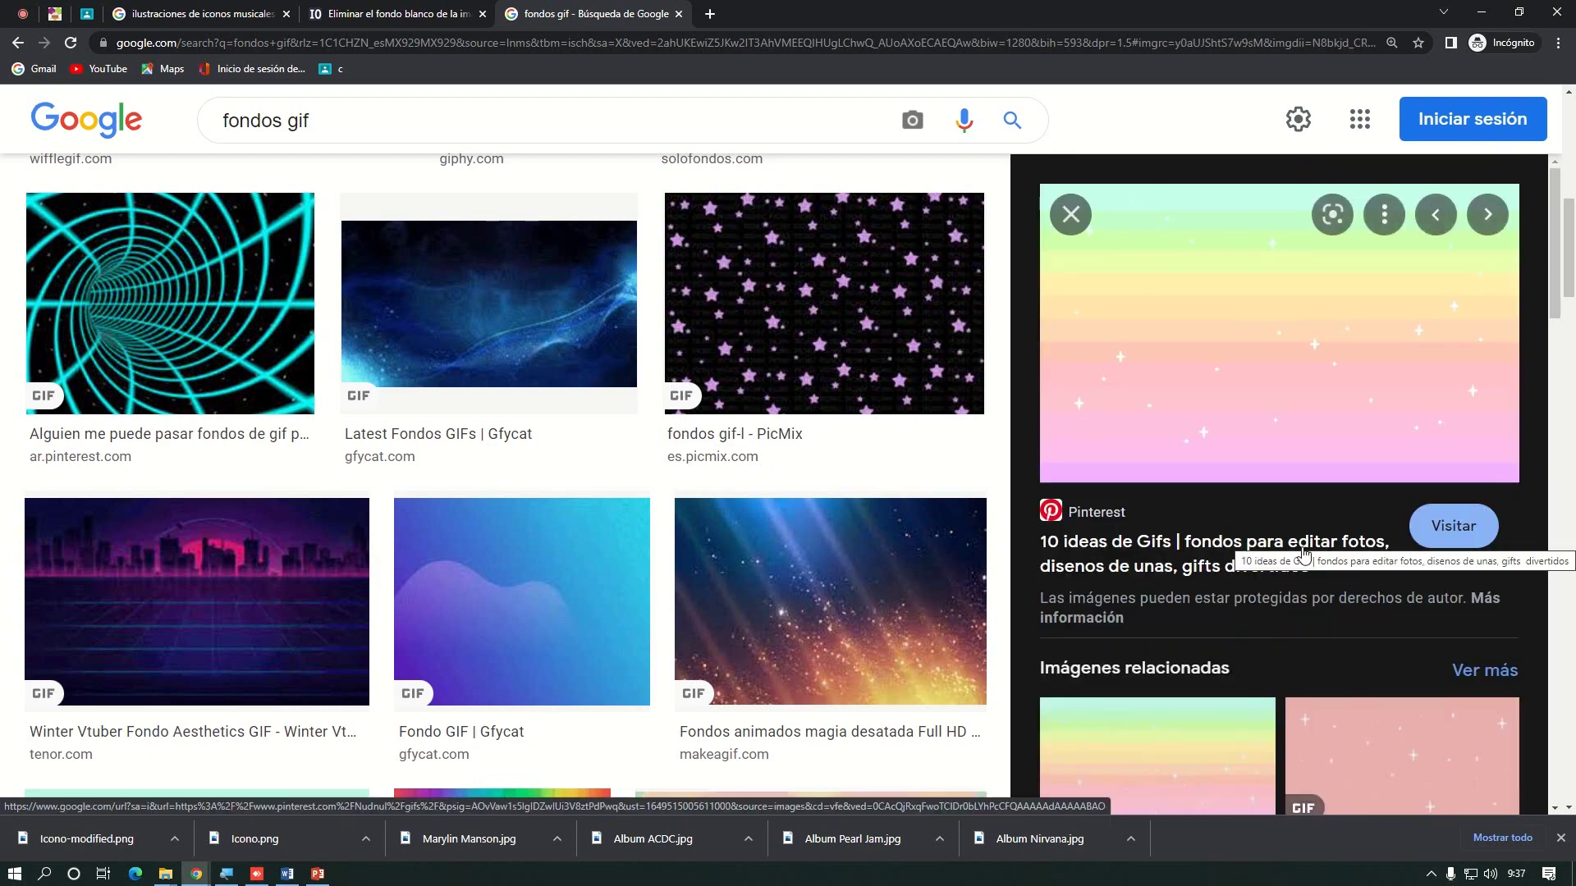
scroll(1313, 548, down, 12)
scroll(1337, 550, down, 3)
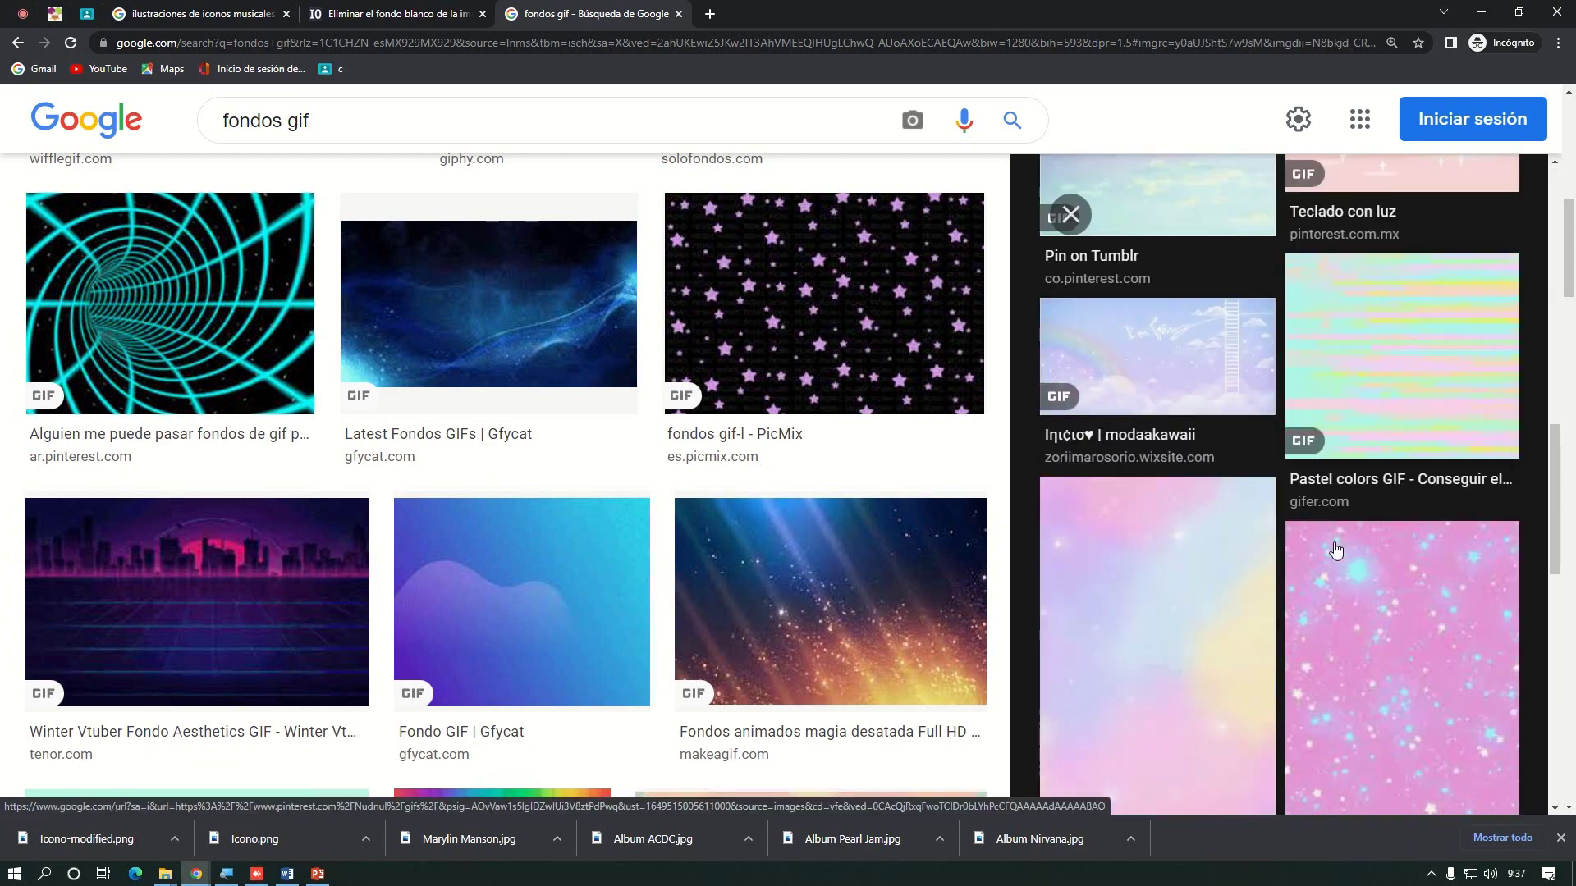
scroll(903, 538, down, 15)
scroll(906, 538, down, 2)
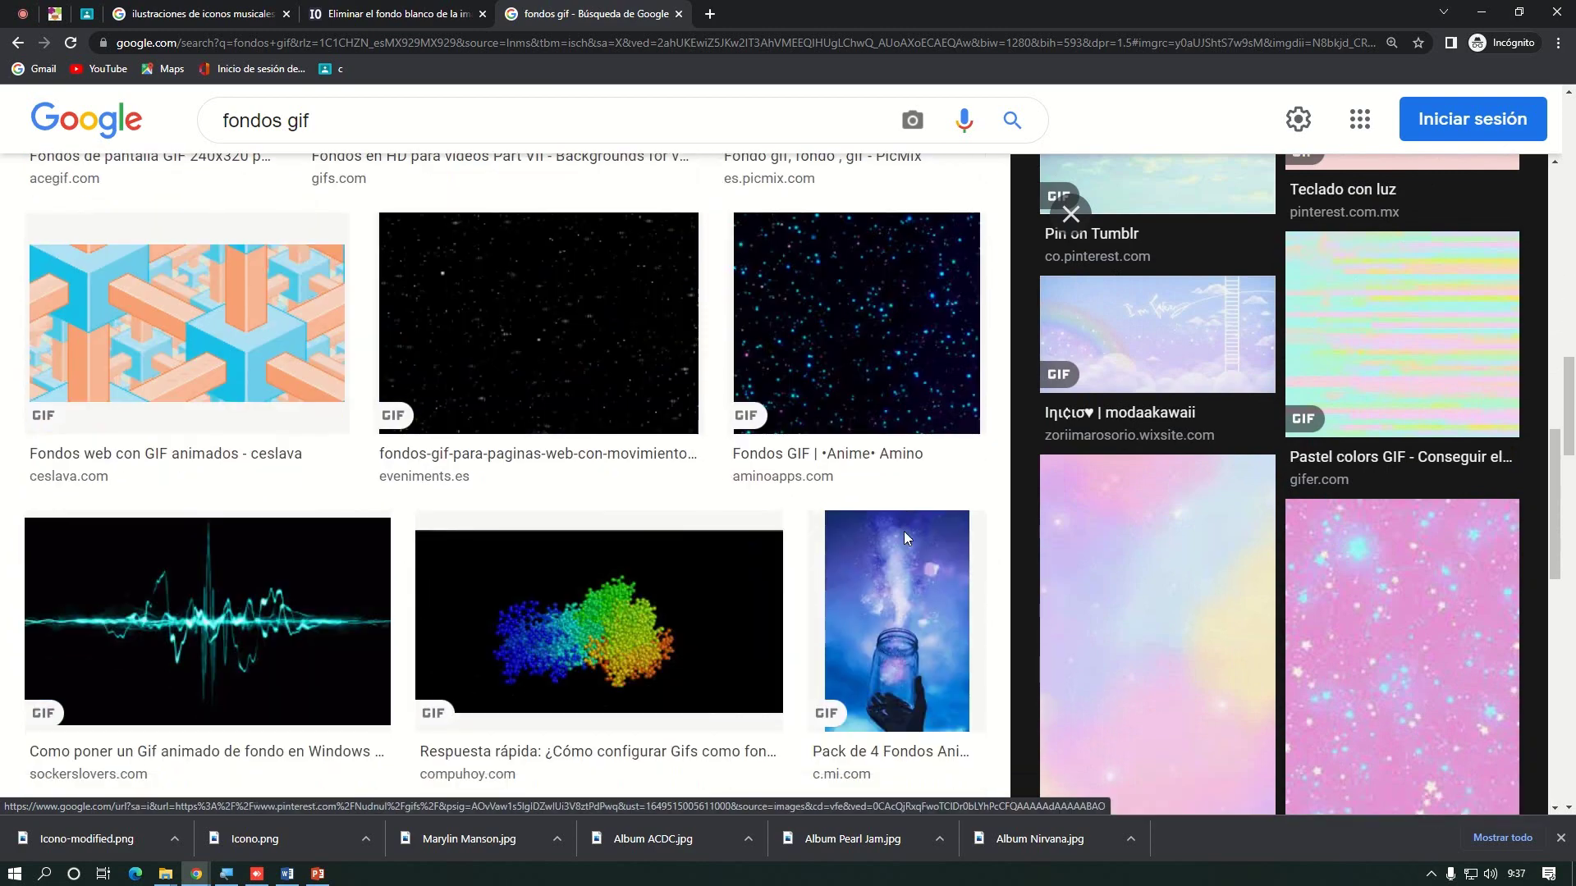
Preview the sound-wave GIFs in cyan, pink and green as candidate backgrounds and look through their related images
click(337, 489)
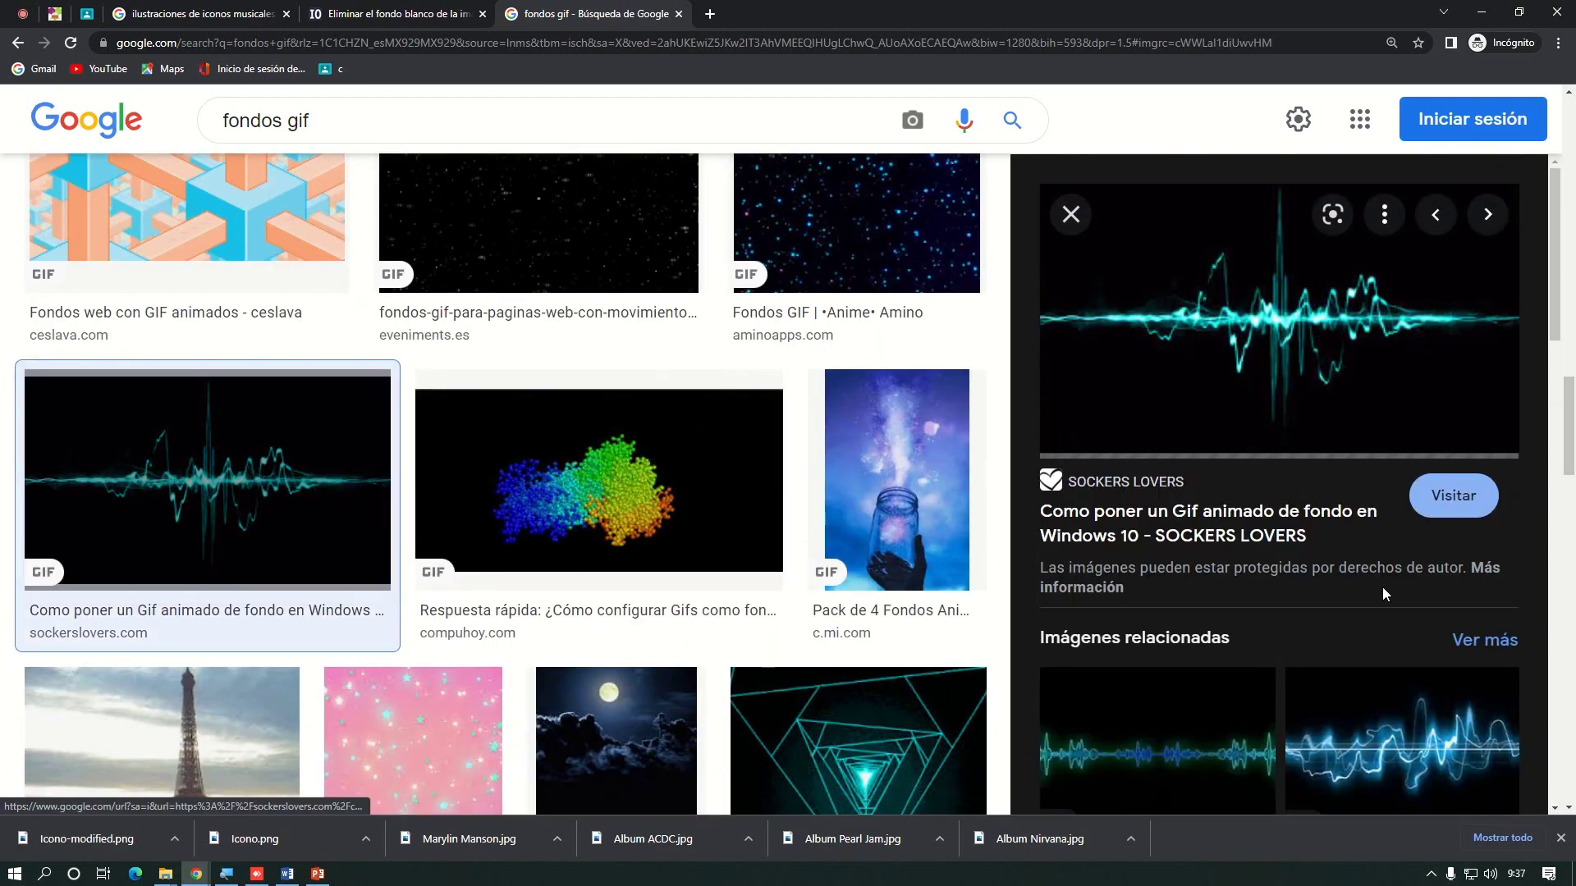
scroll(1382, 588, down, 2)
click(1400, 617)
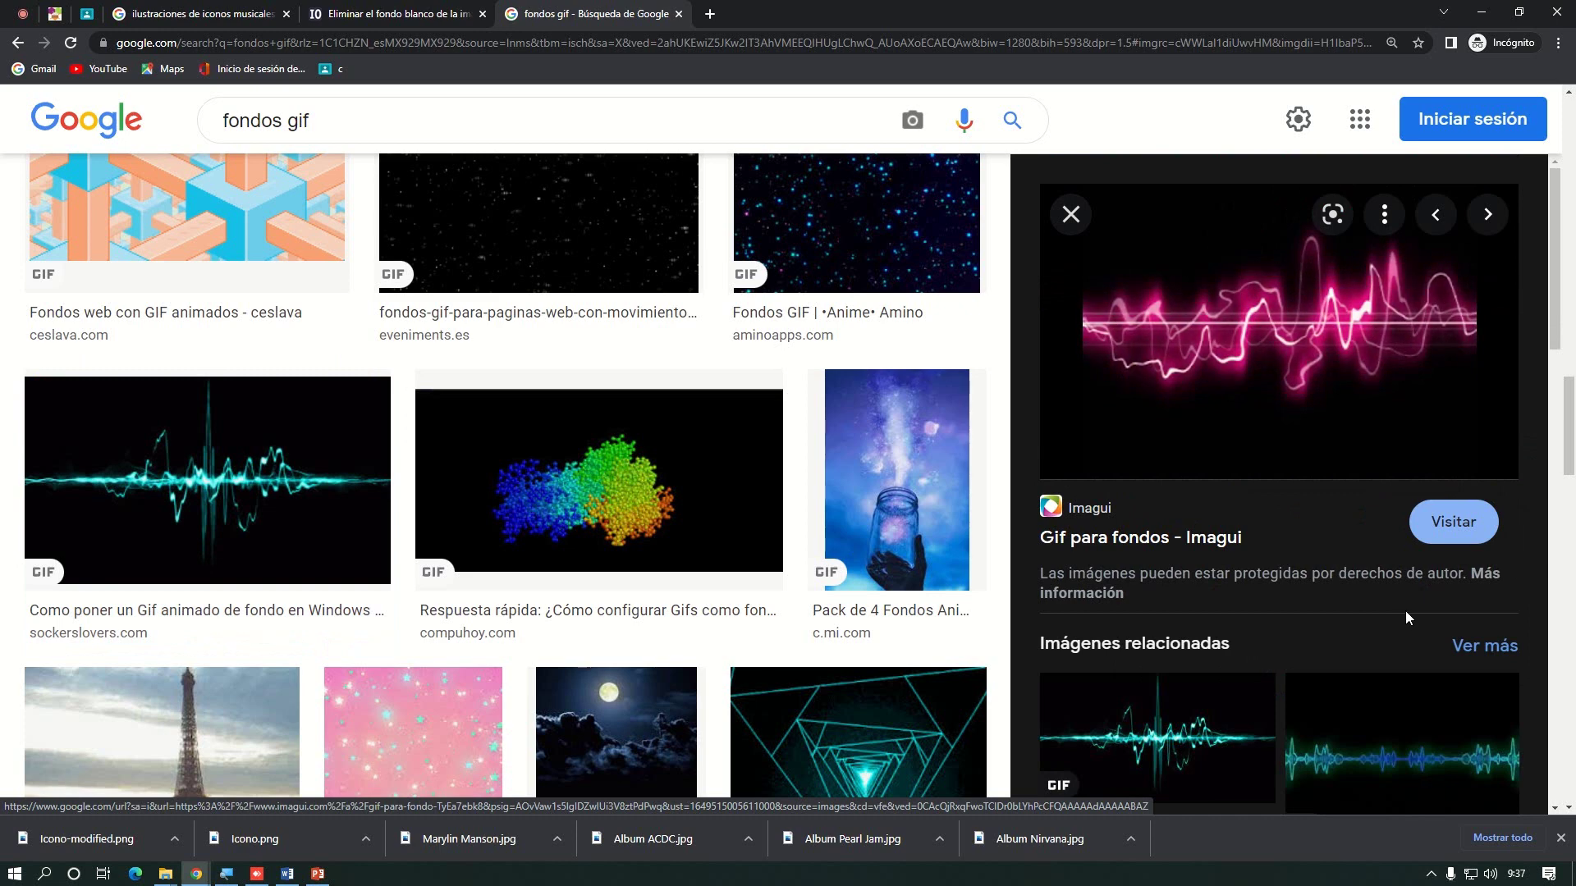
scroll(1365, 649, down, 1)
scroll(1364, 657, down, 2)
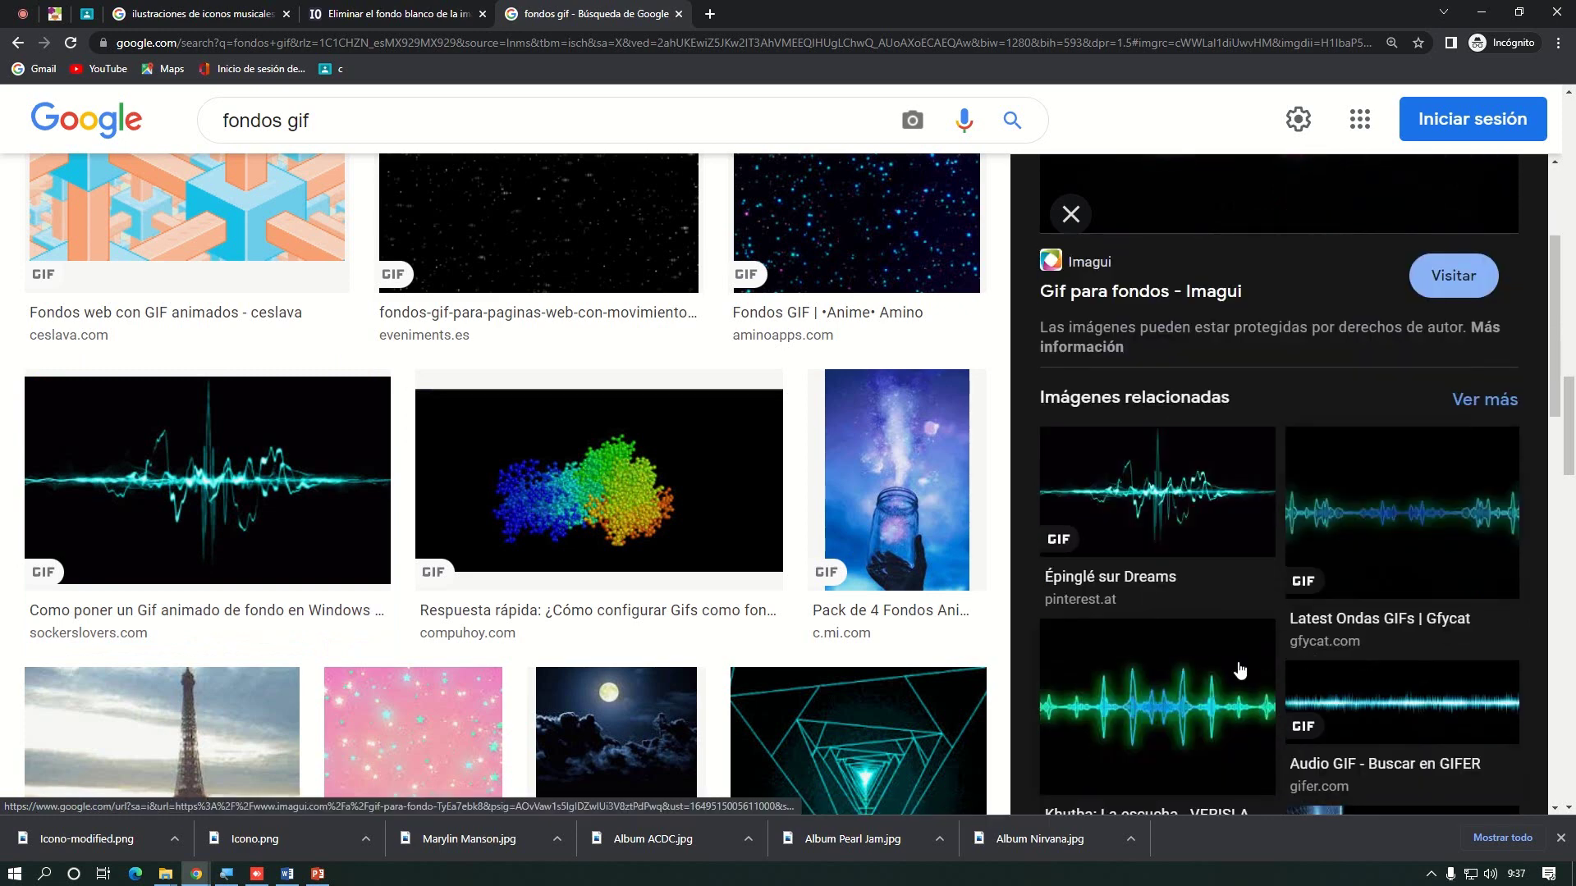
click(1235, 671)
scroll(1098, 706, down, 1)
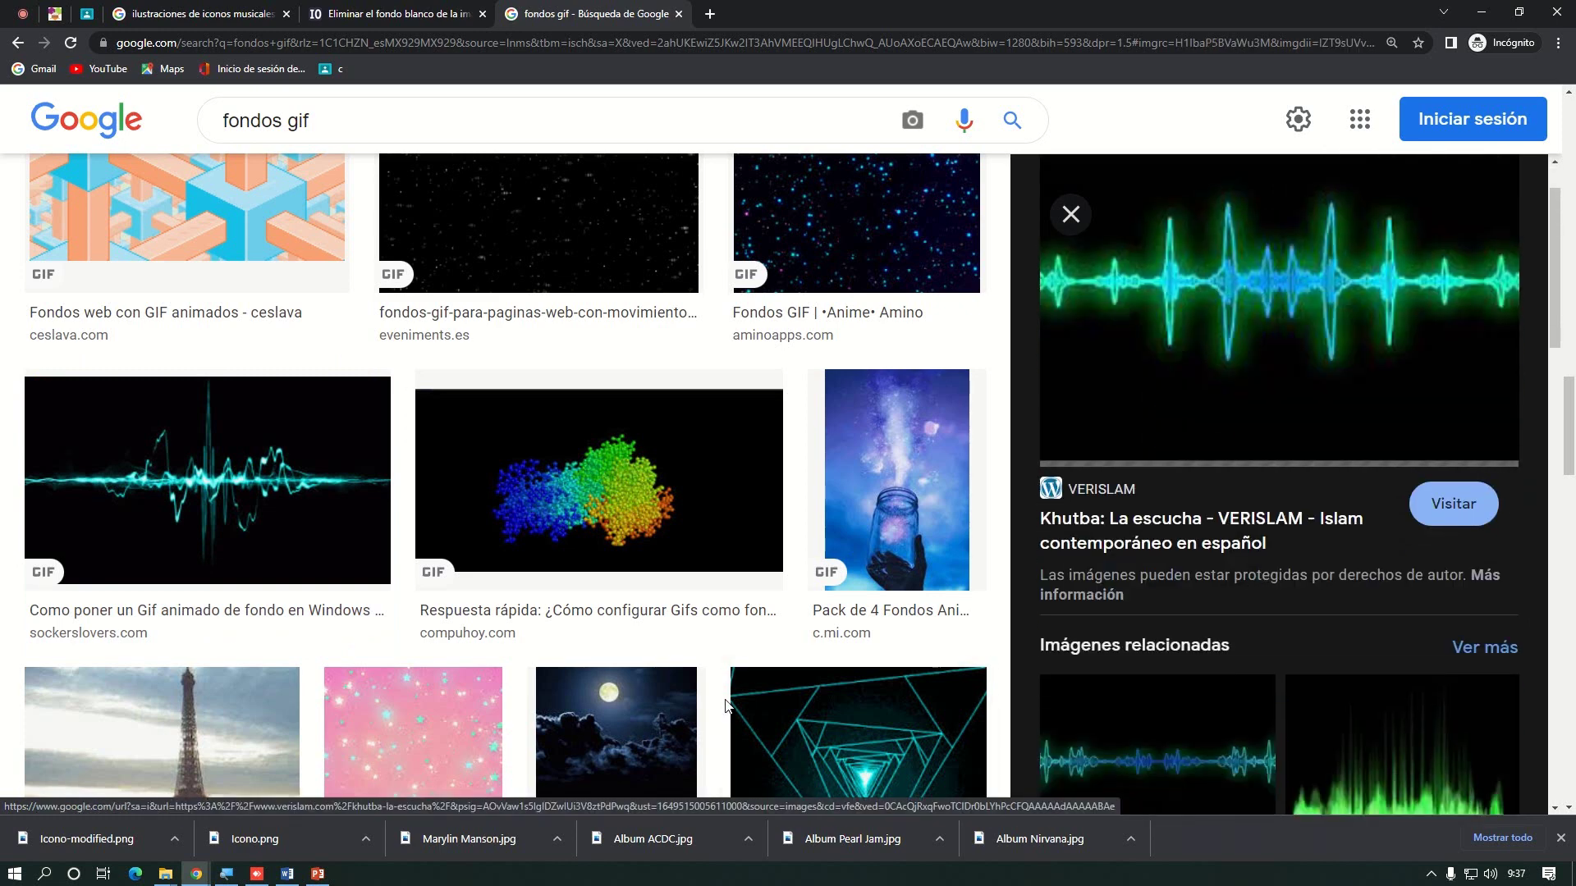
scroll(797, 637, down, 3)
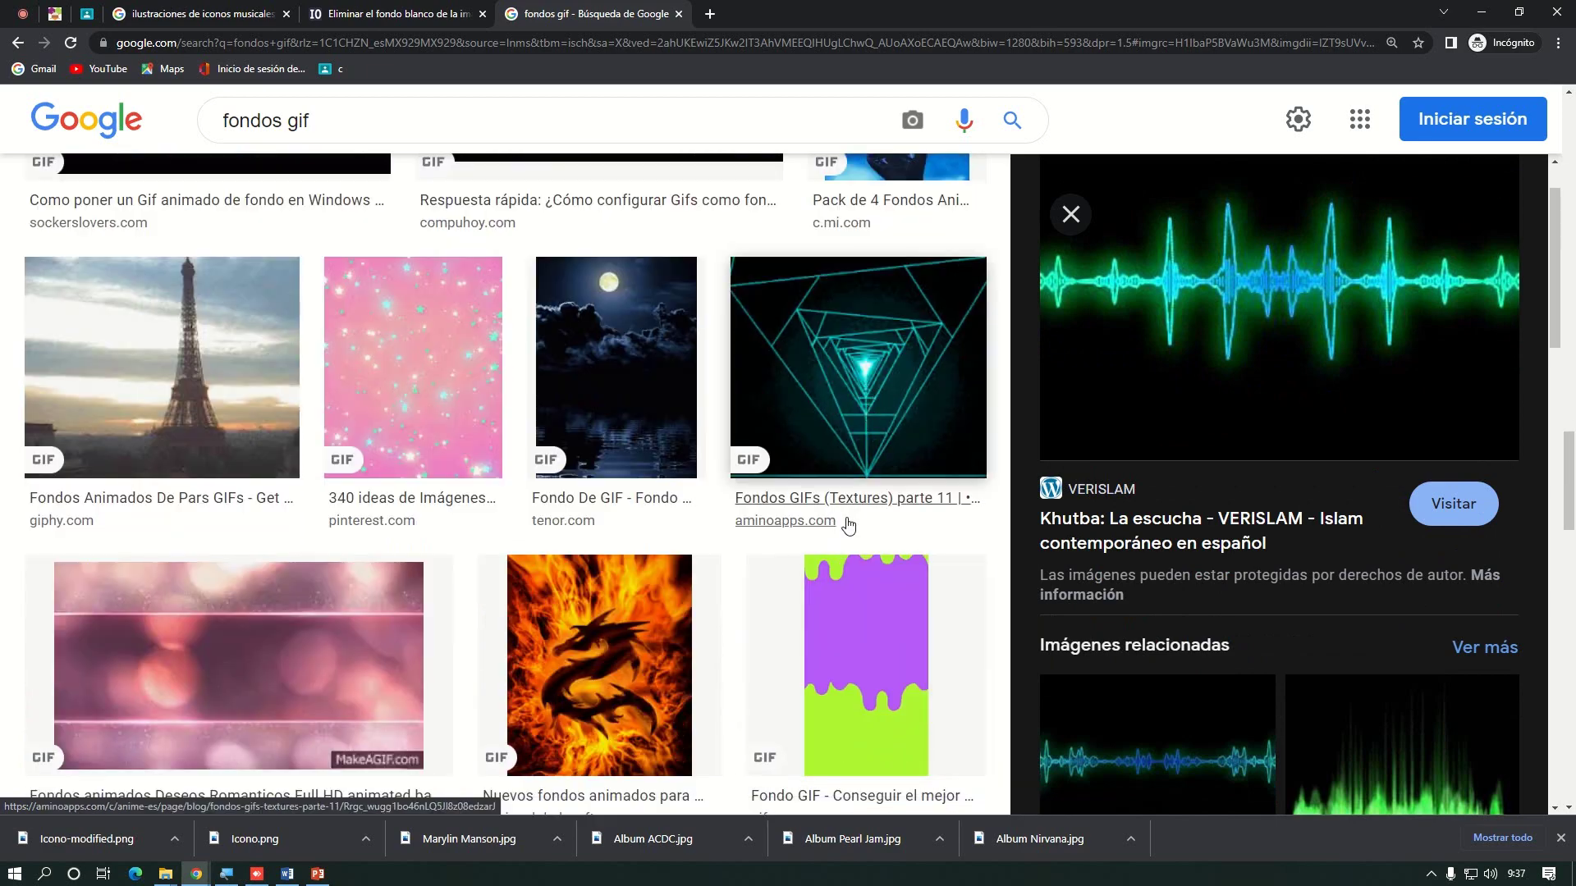
Preview the fiery dragon GIF and open the red-veined "Fondos Gif" animation from its related images
scroll(733, 675, up, 1)
scroll(732, 674, down, 3)
click(698, 743)
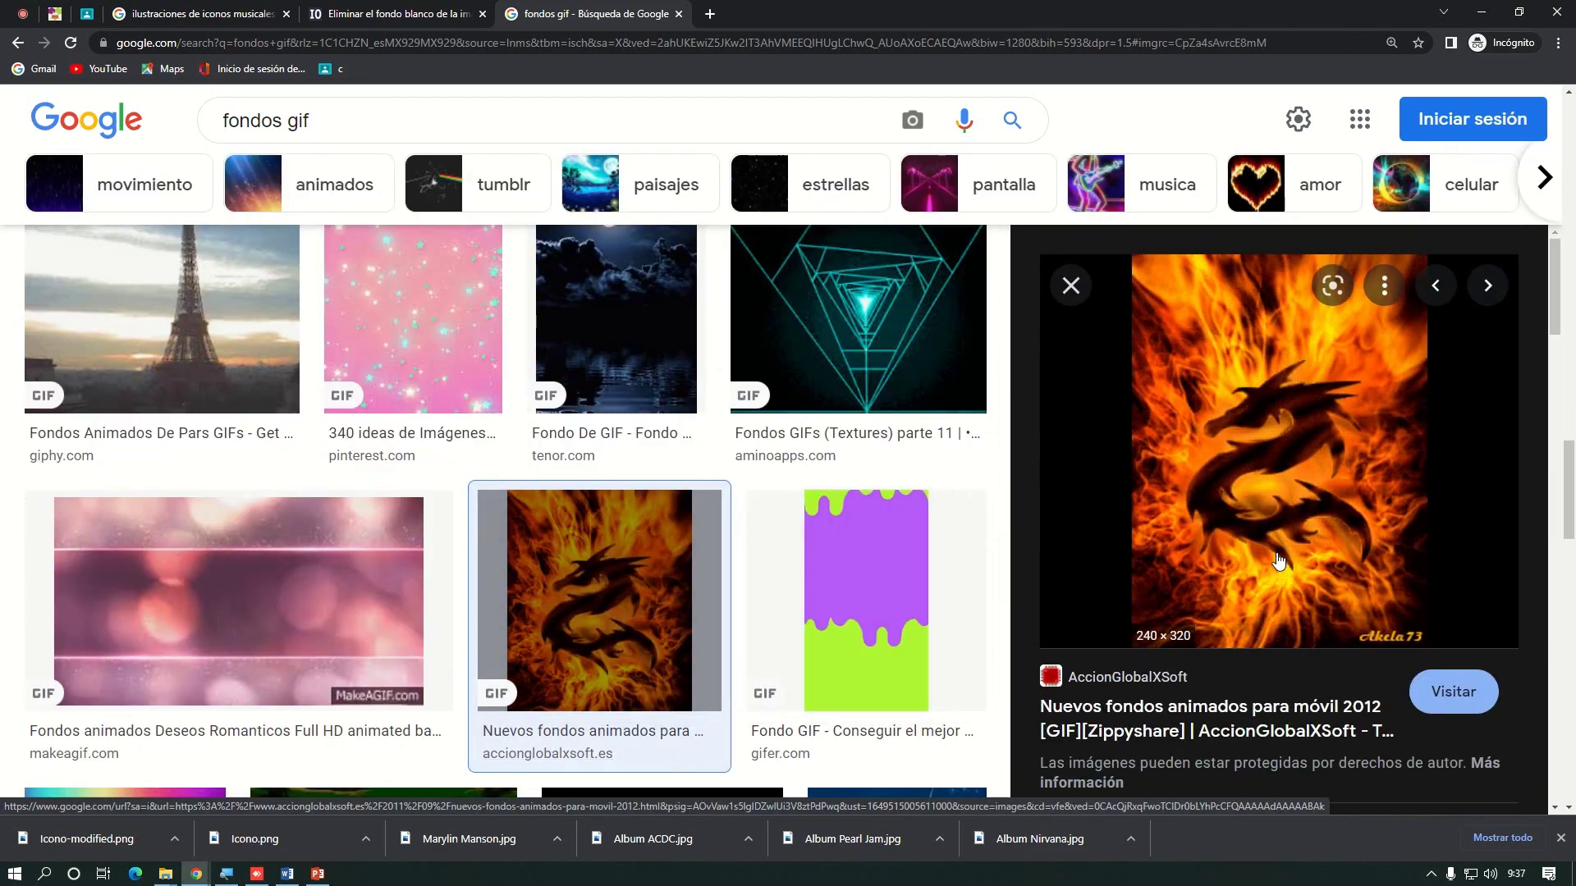
scroll(1440, 509, down, 5)
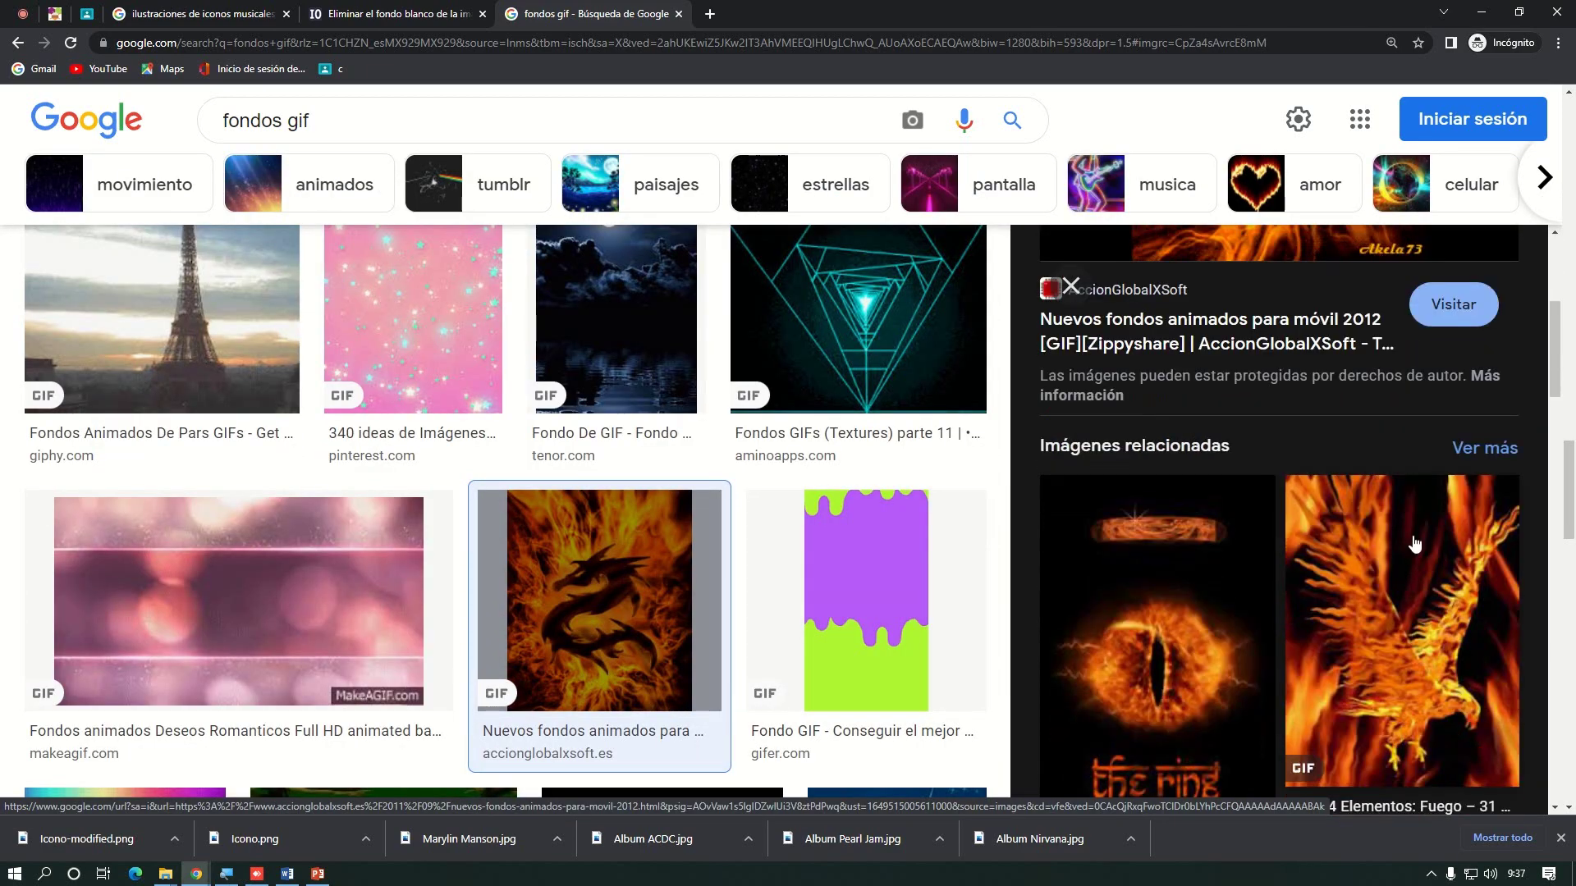
scroll(1293, 555, down, 2)
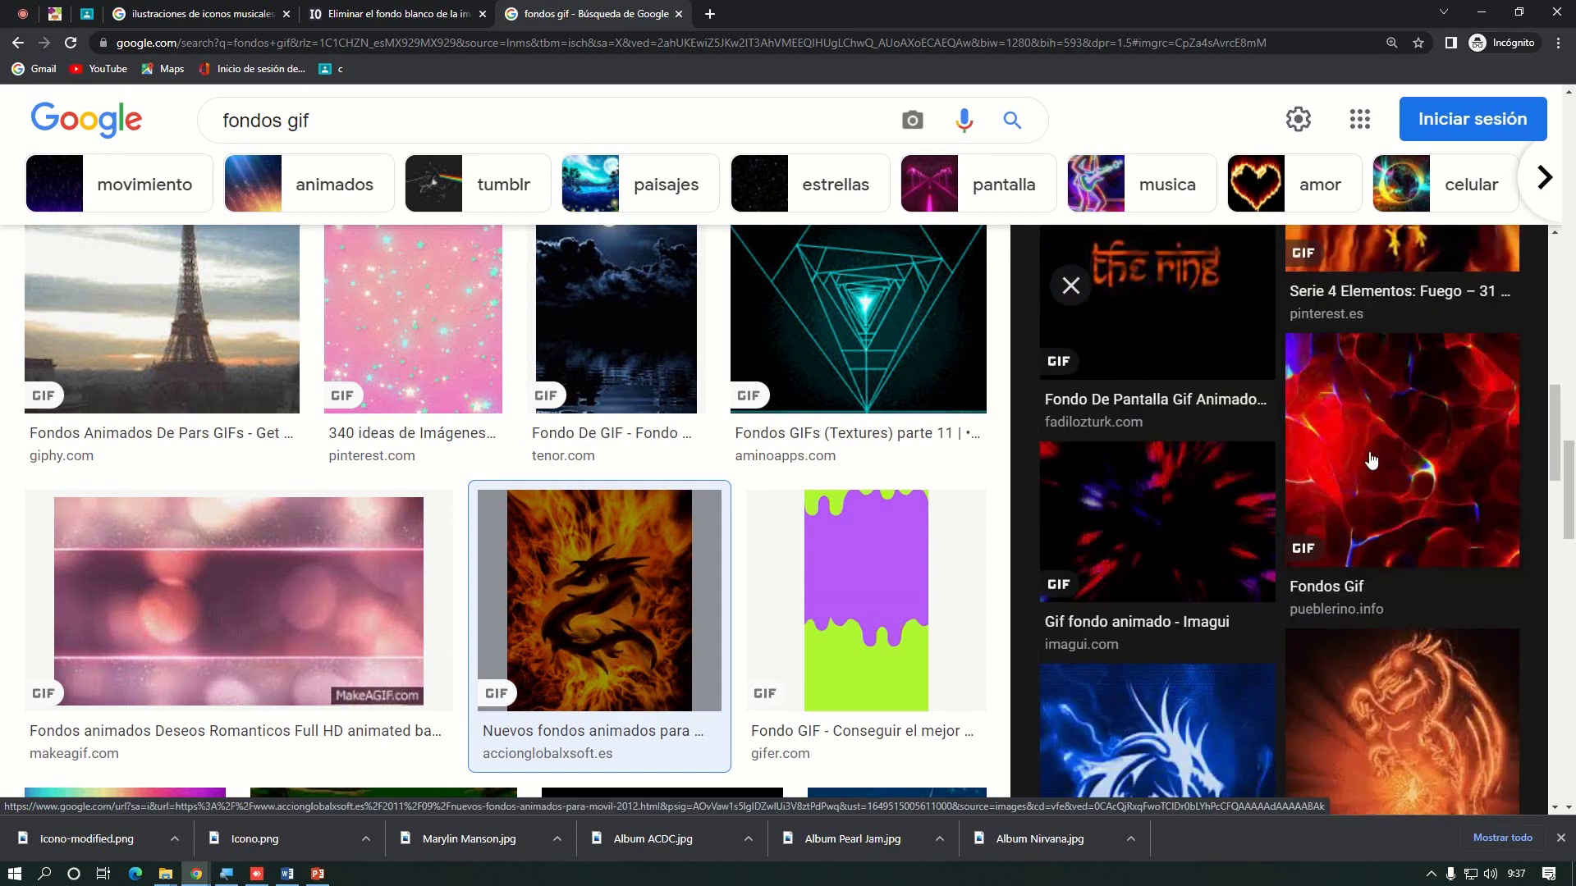
click(1298, 562)
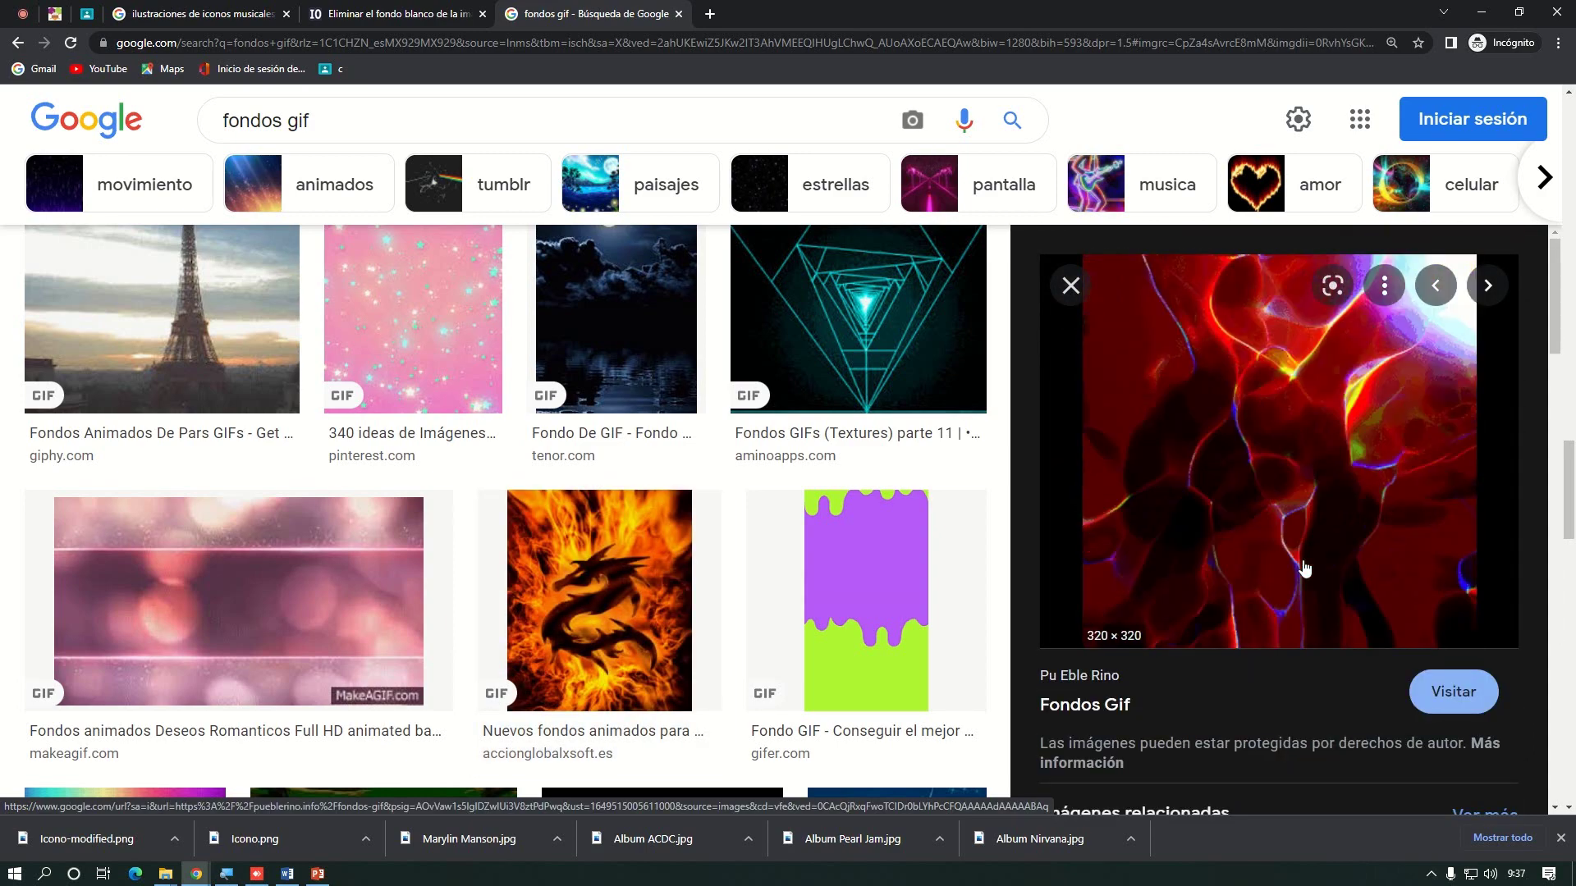
Save the red "Fondos Gif" animation into the Pictures folder and keep the download despite the security block
right_click(1324, 458)
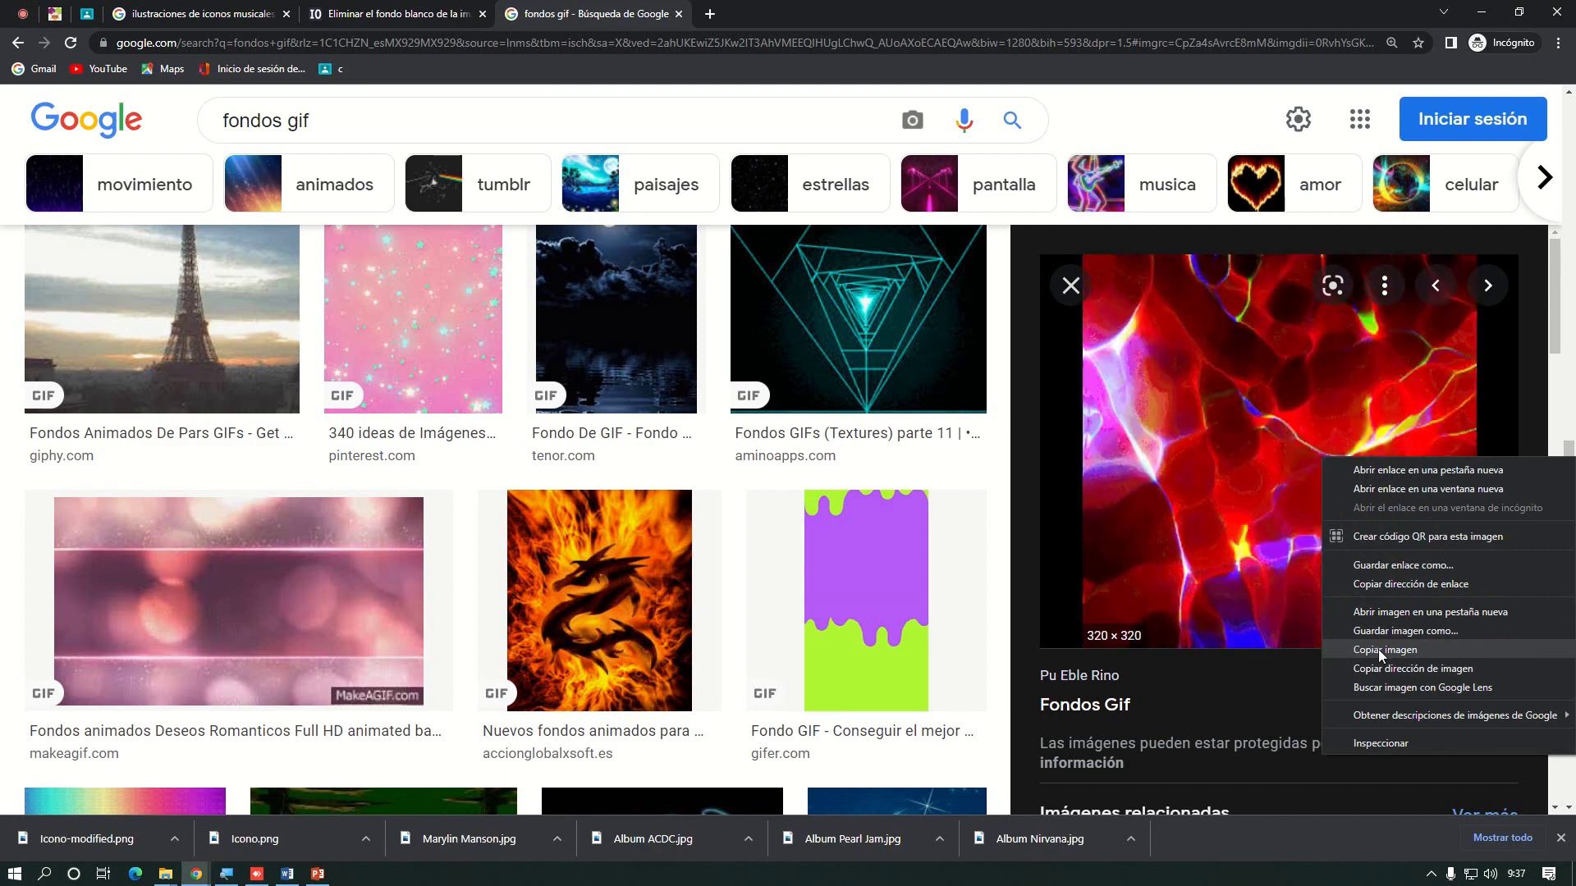
click(1403, 631)
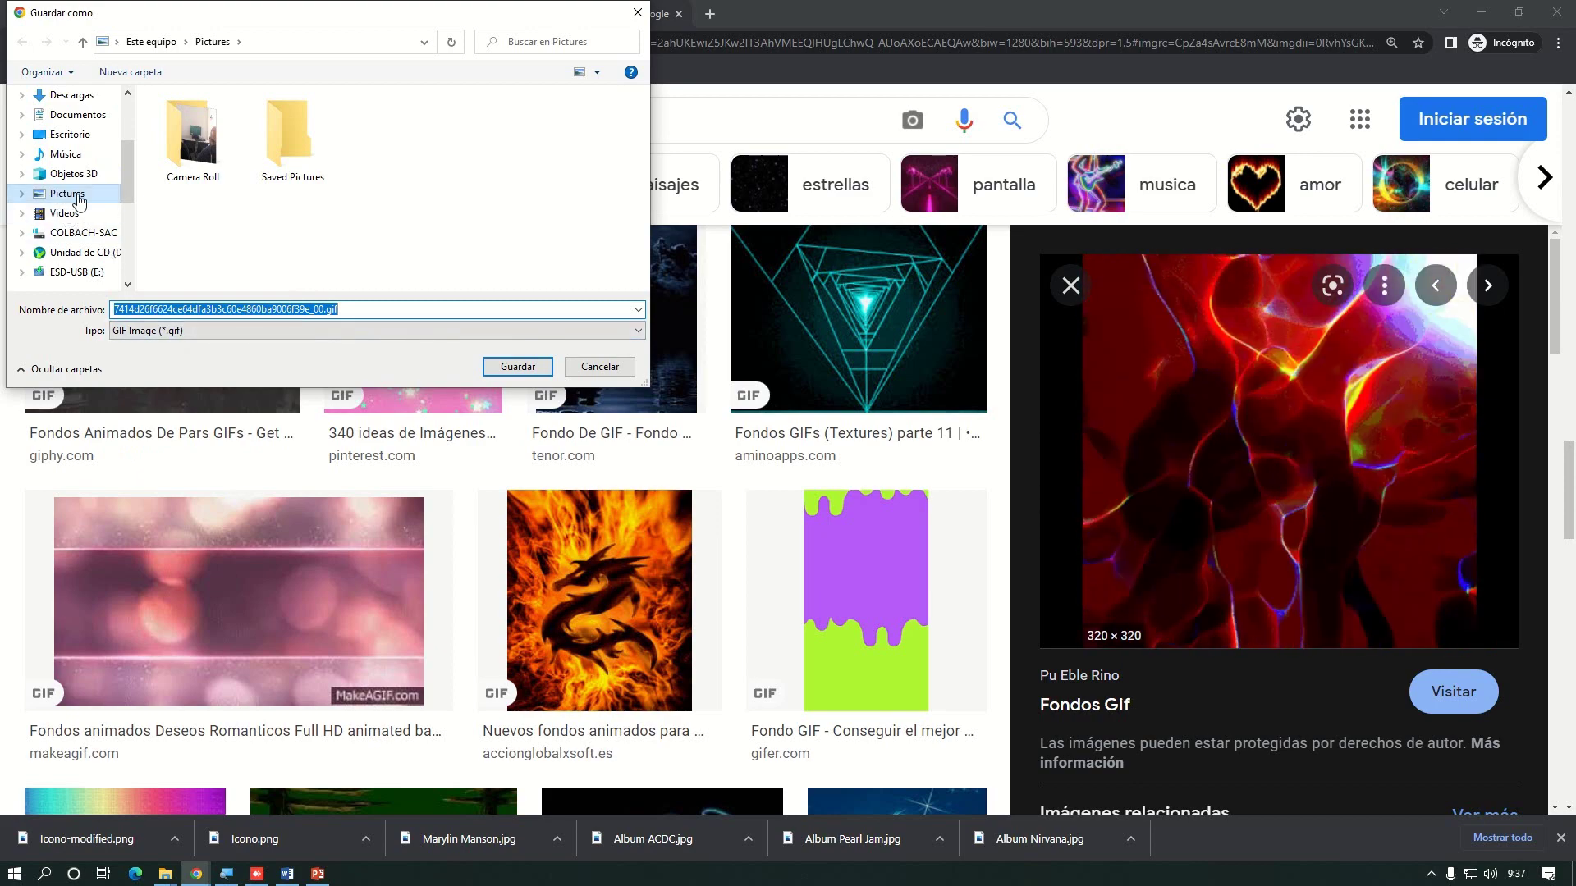
click(509, 366)
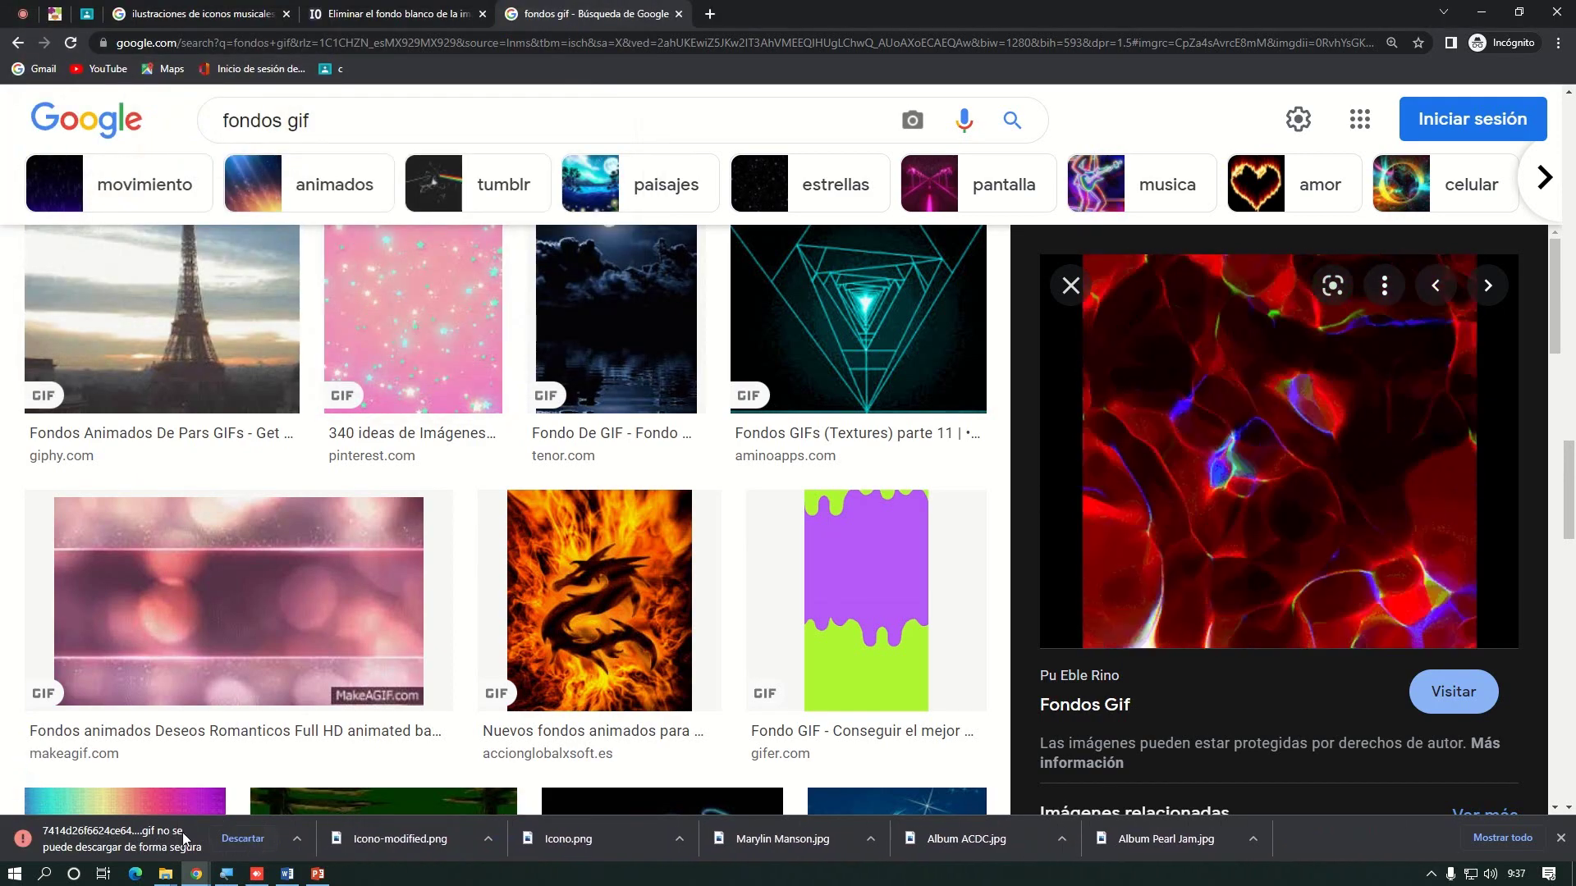
click(297, 838)
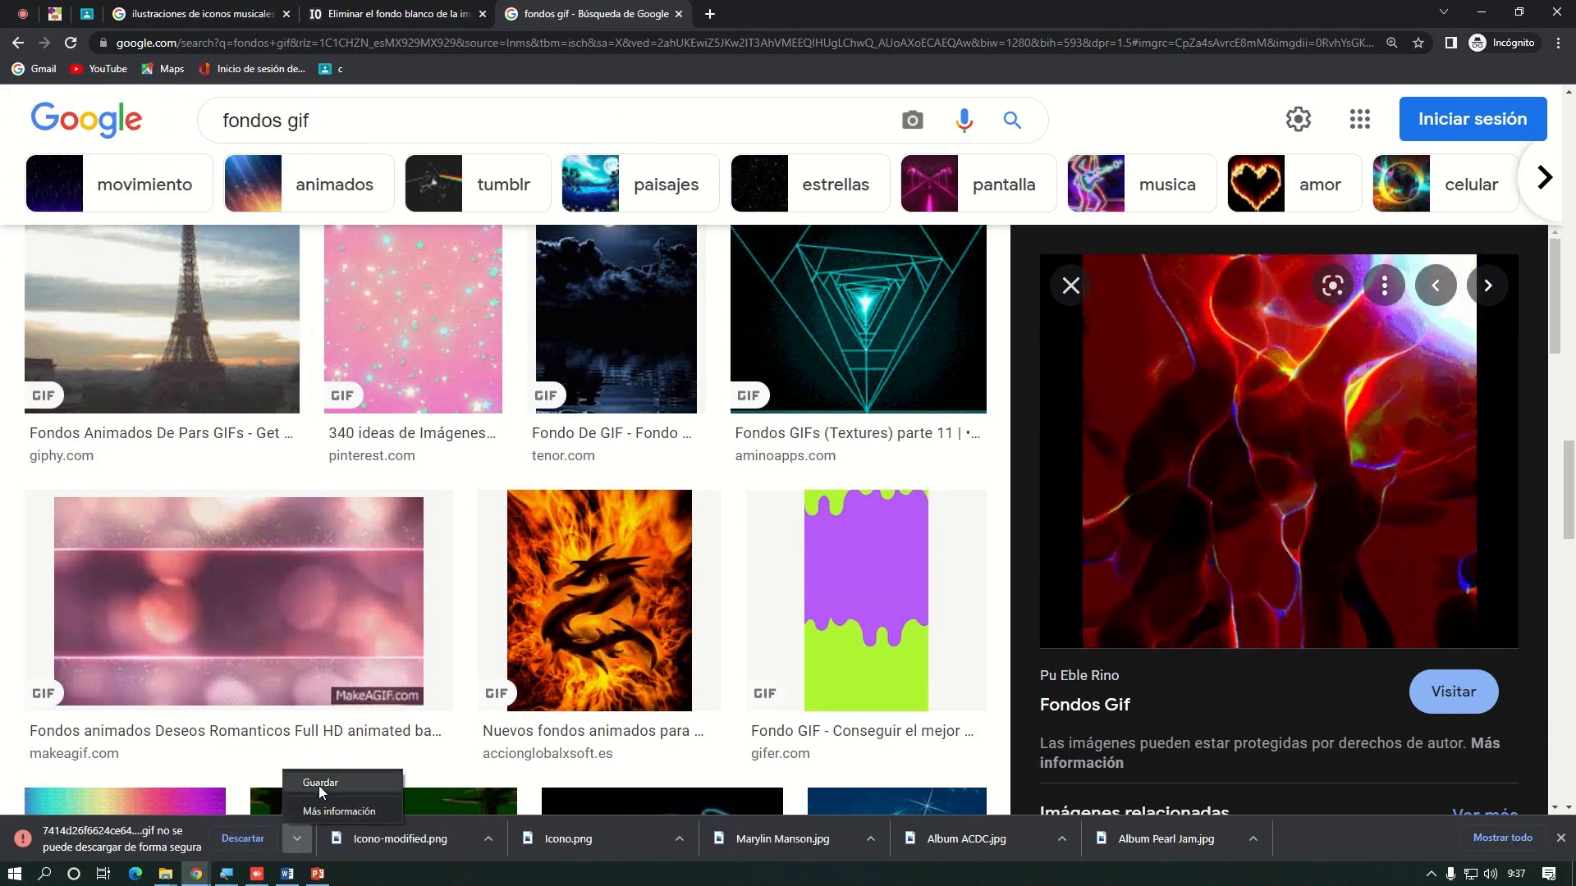
click(318, 783)
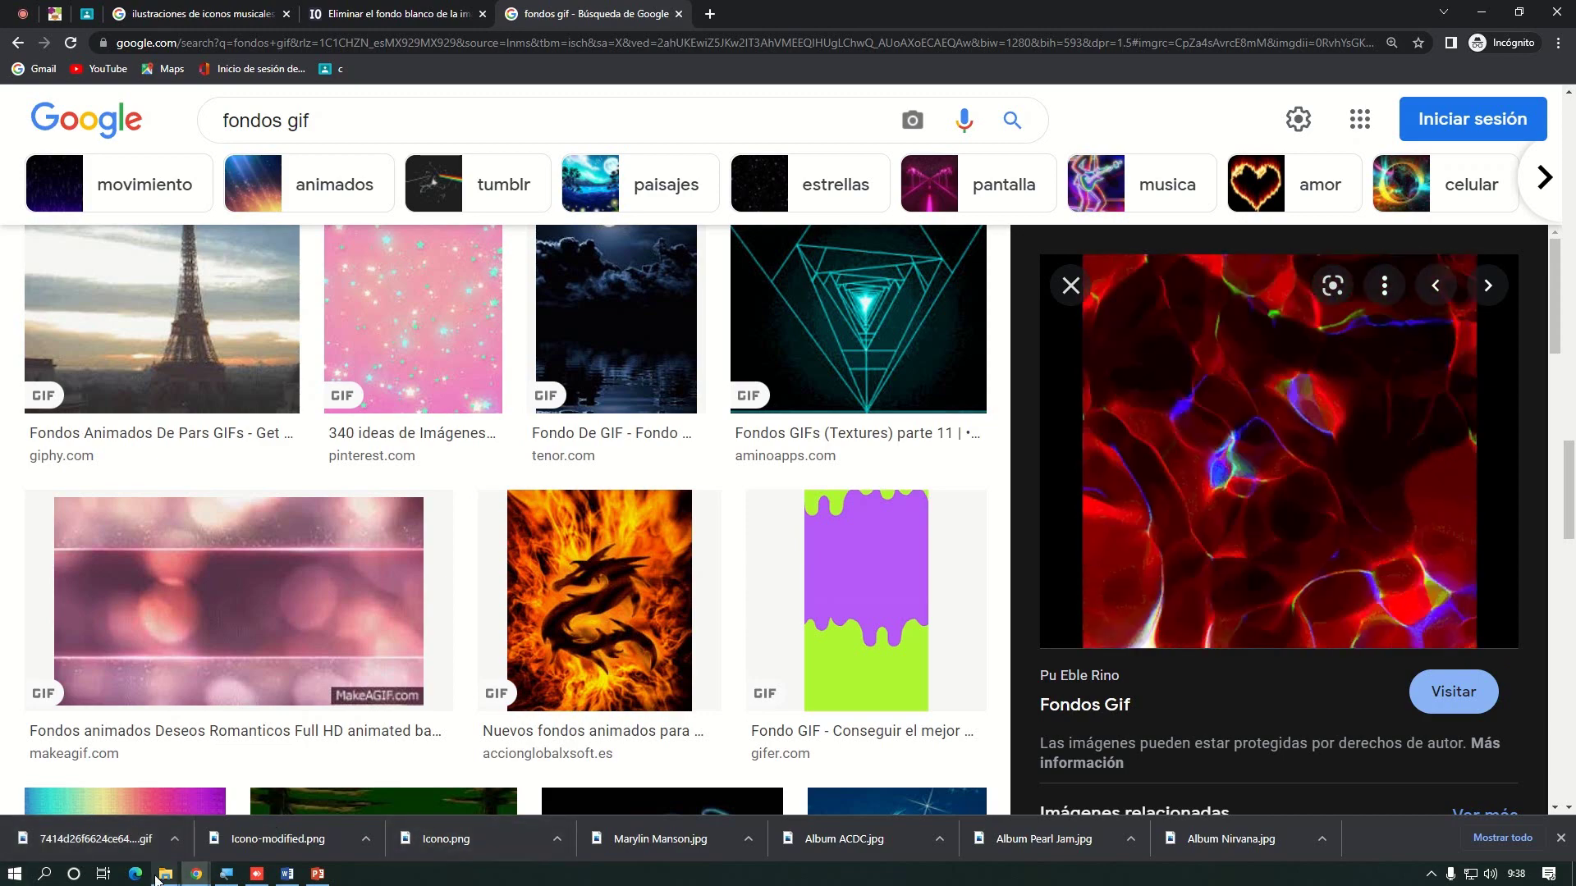
Review the album covers, the Icono.png note and the red GIF in the Pictures folder
mouse_move(158, 877)
click(502, 831)
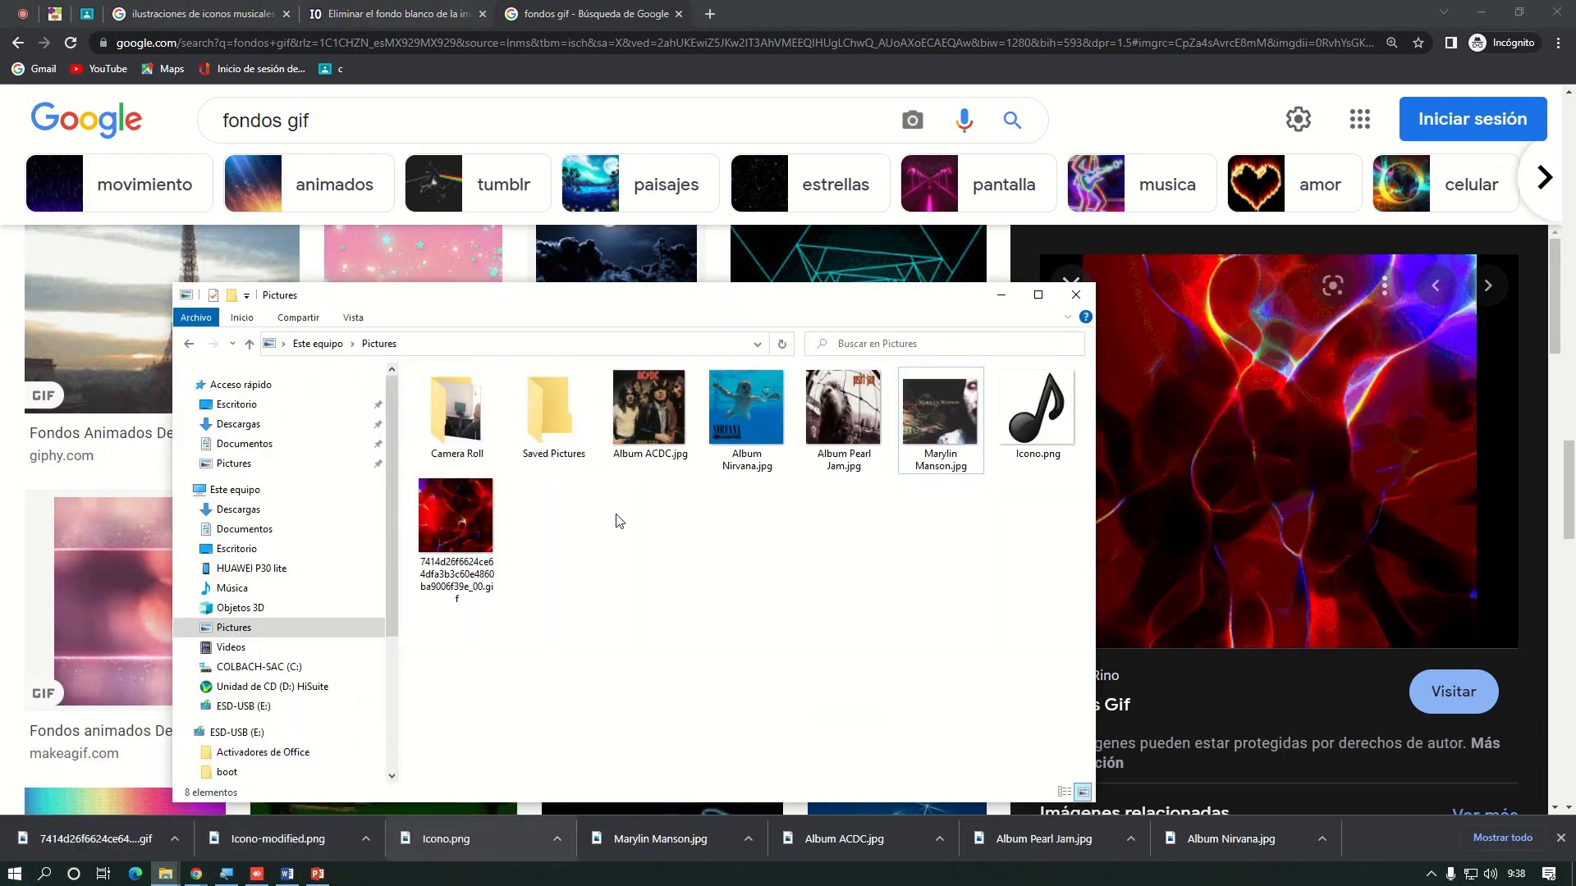
click(652, 414)
click(741, 426)
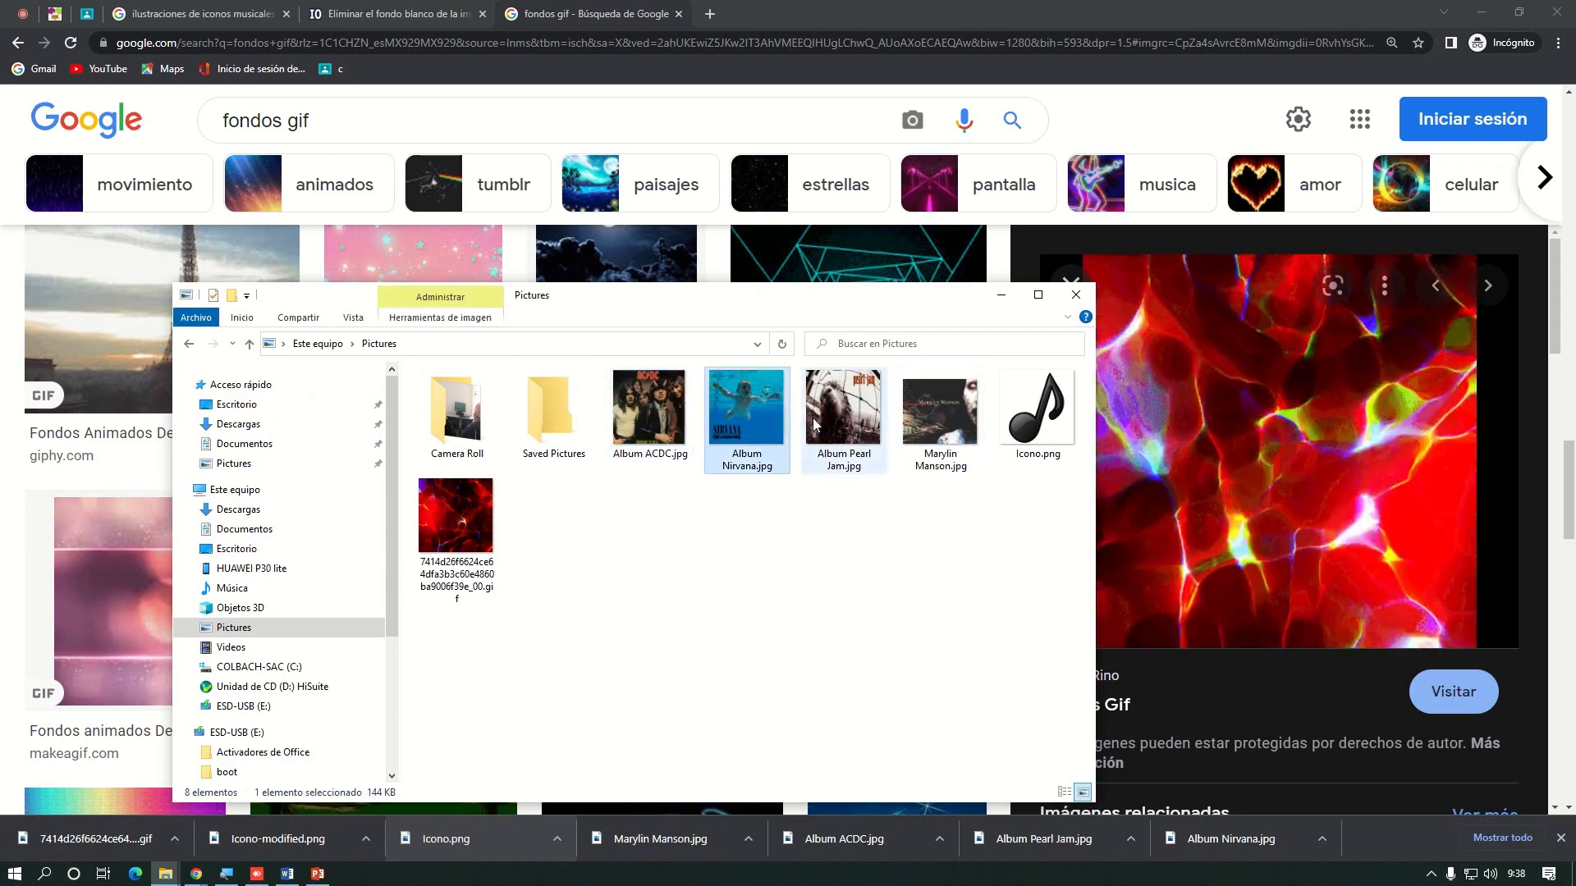
click(846, 415)
click(911, 413)
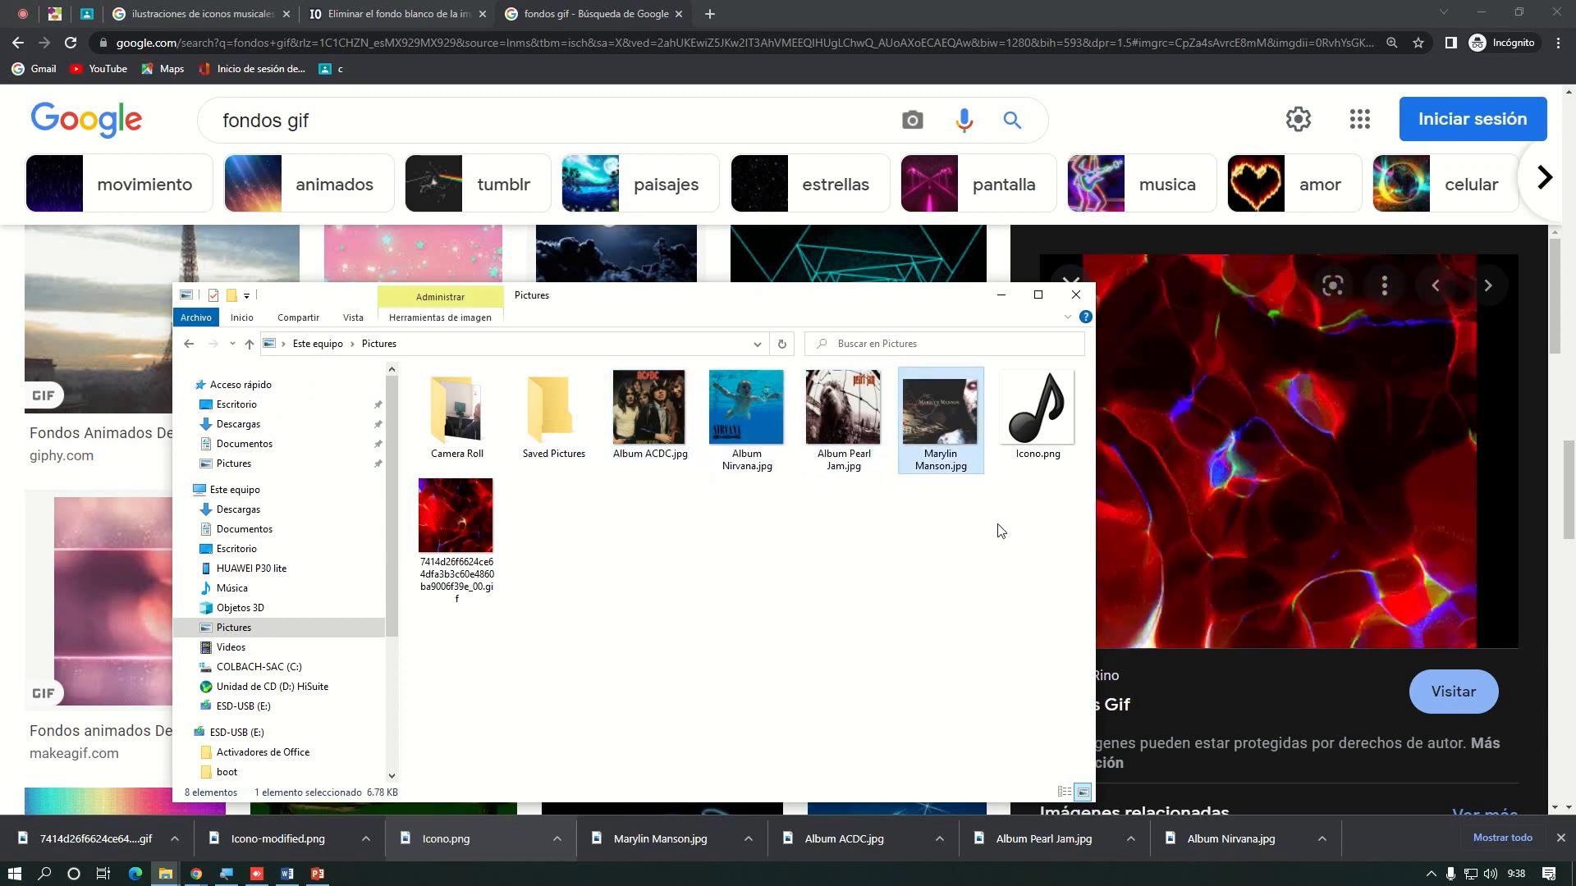
click(1047, 447)
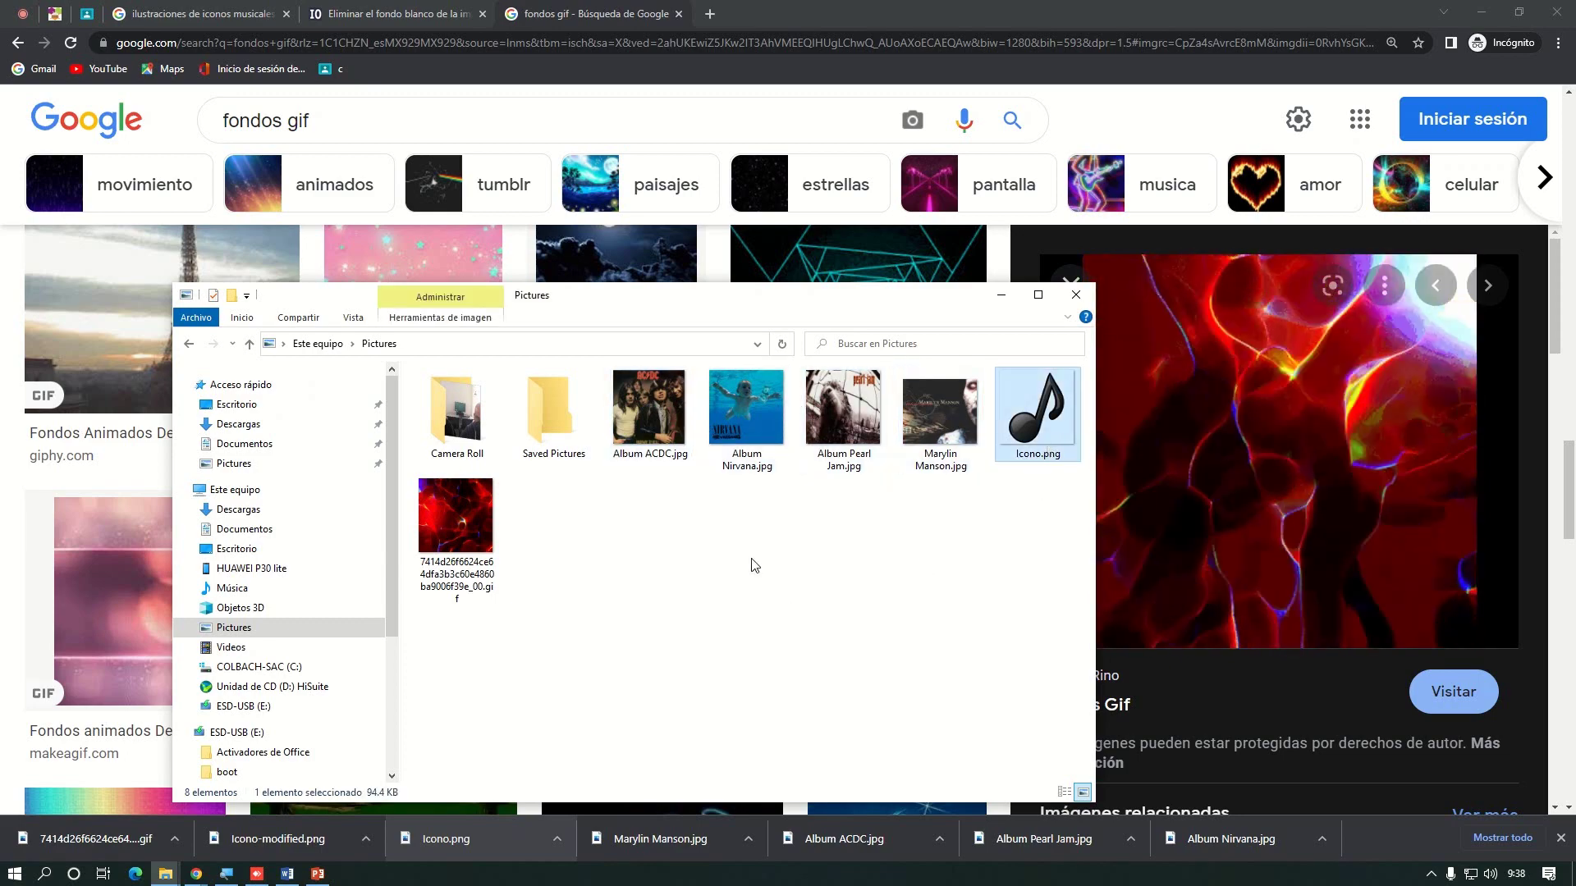
click(459, 531)
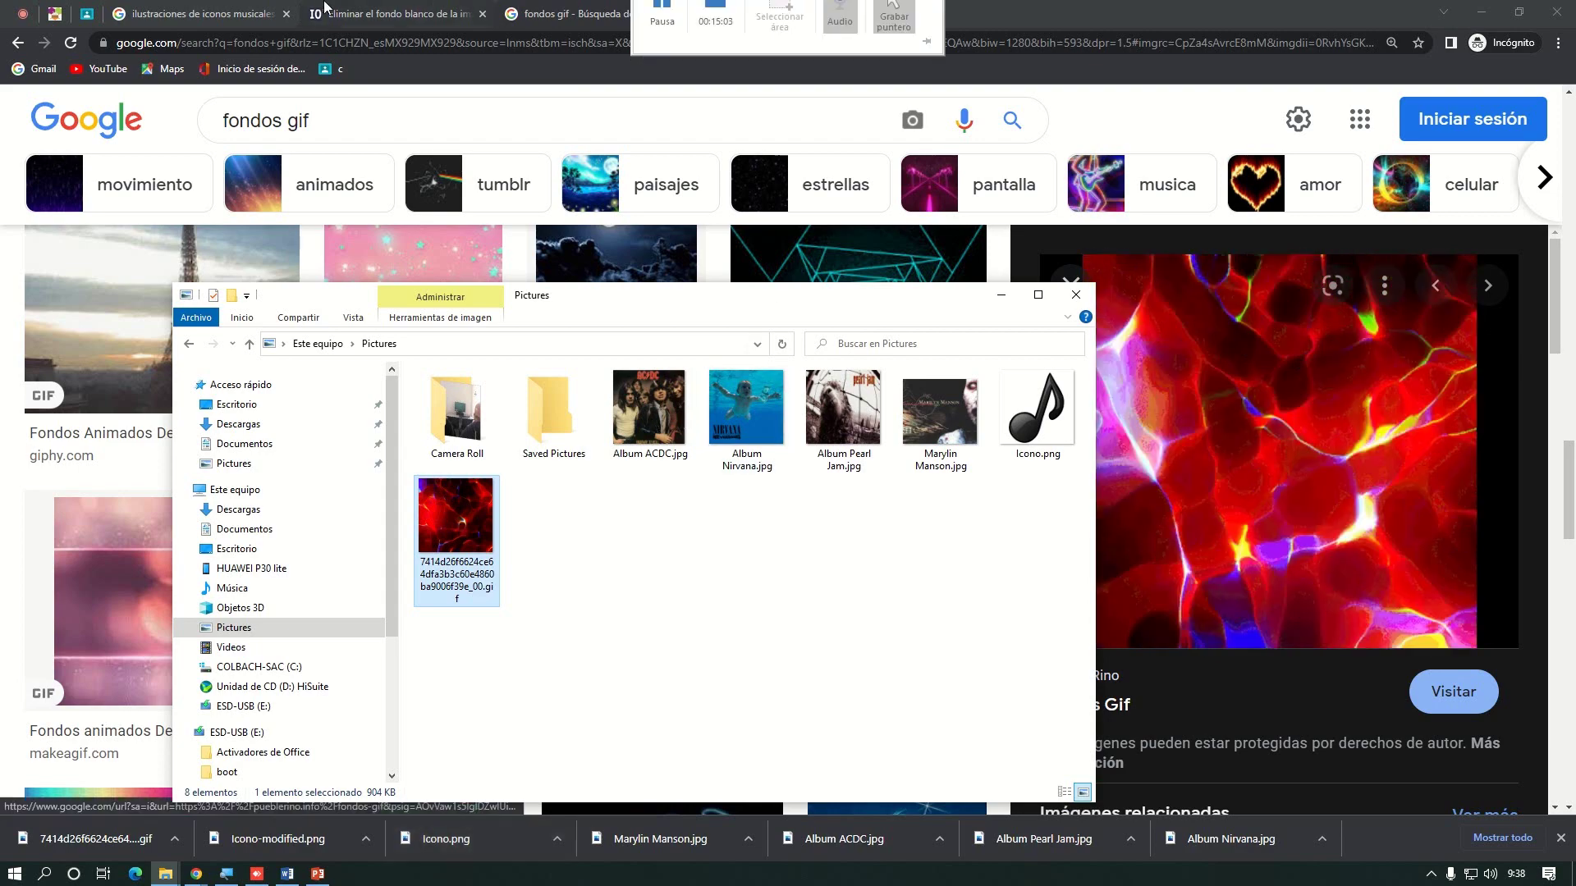
Copy the white-background remover page's web address and send it to everyone in the Google Meet call chat
click(382, 8)
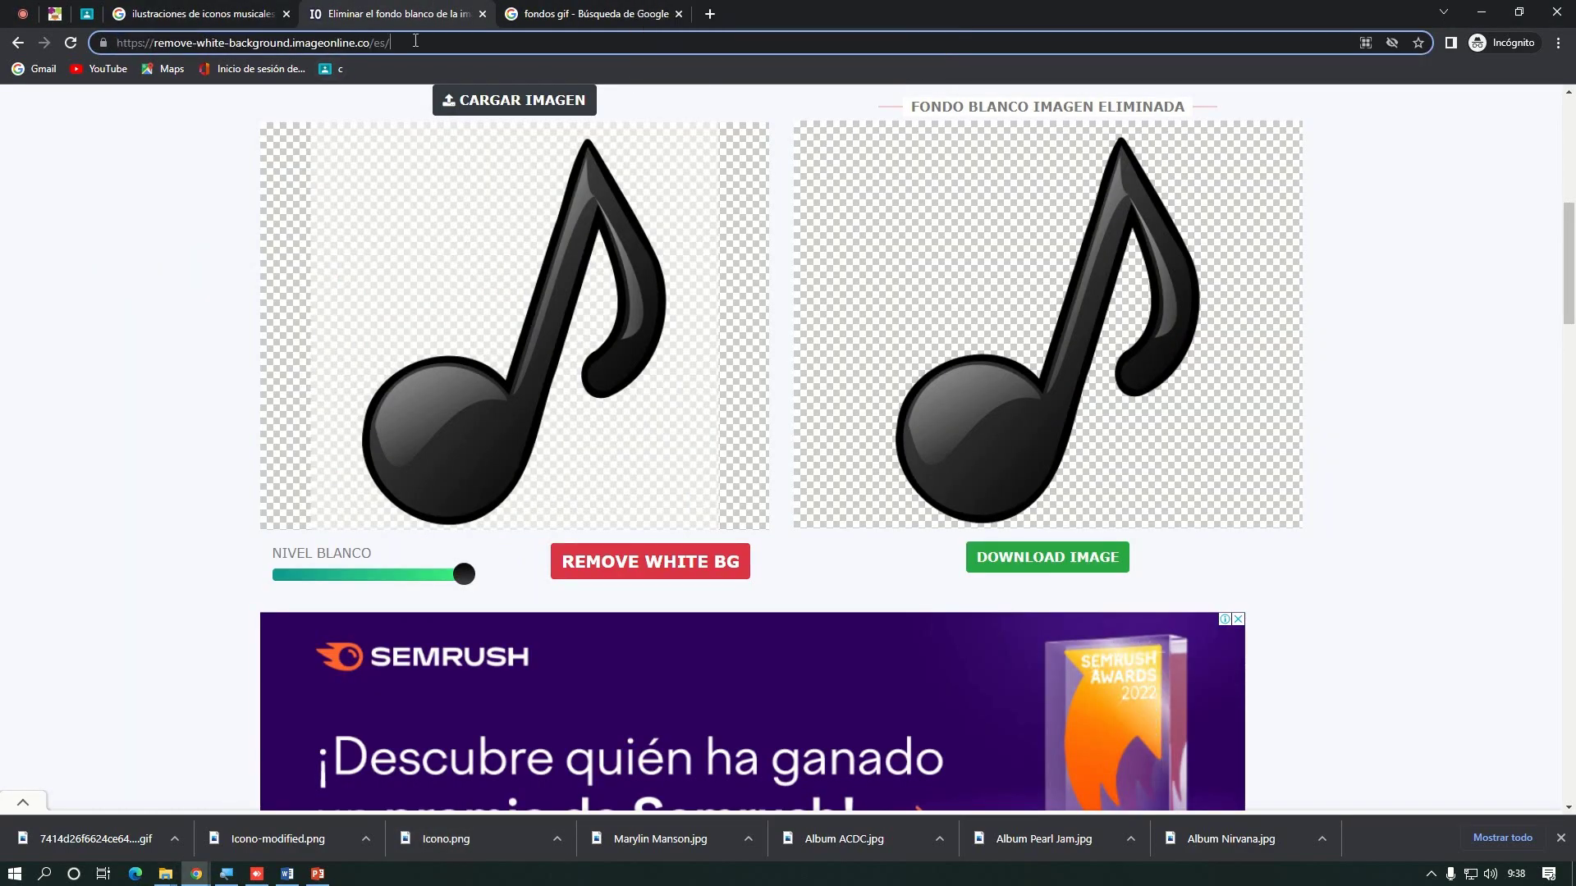
key(BackSpace)
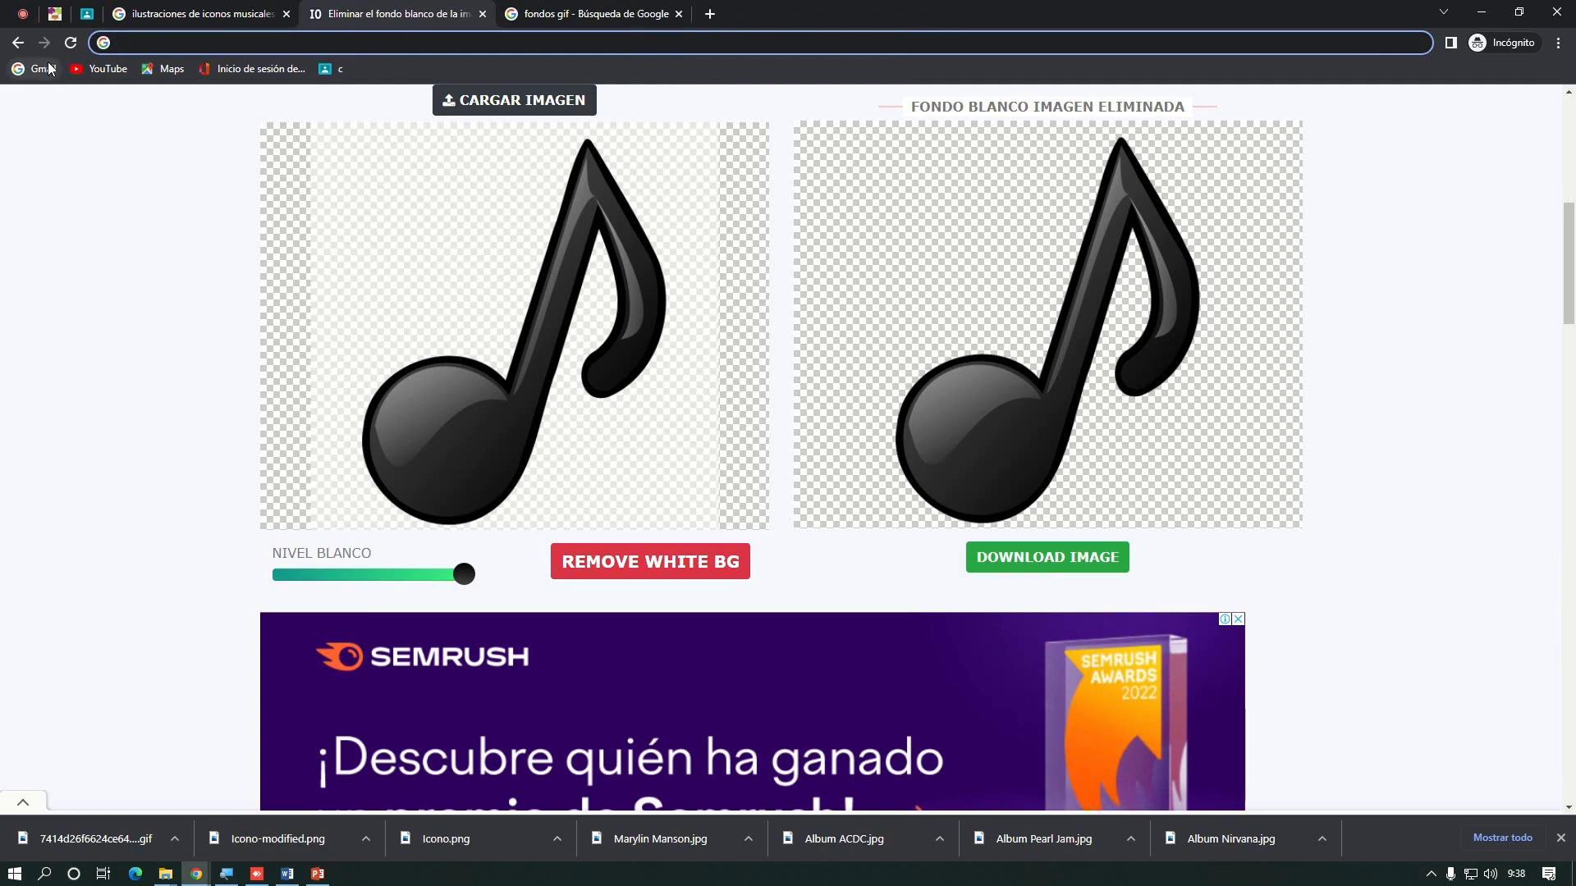
click(86, 13)
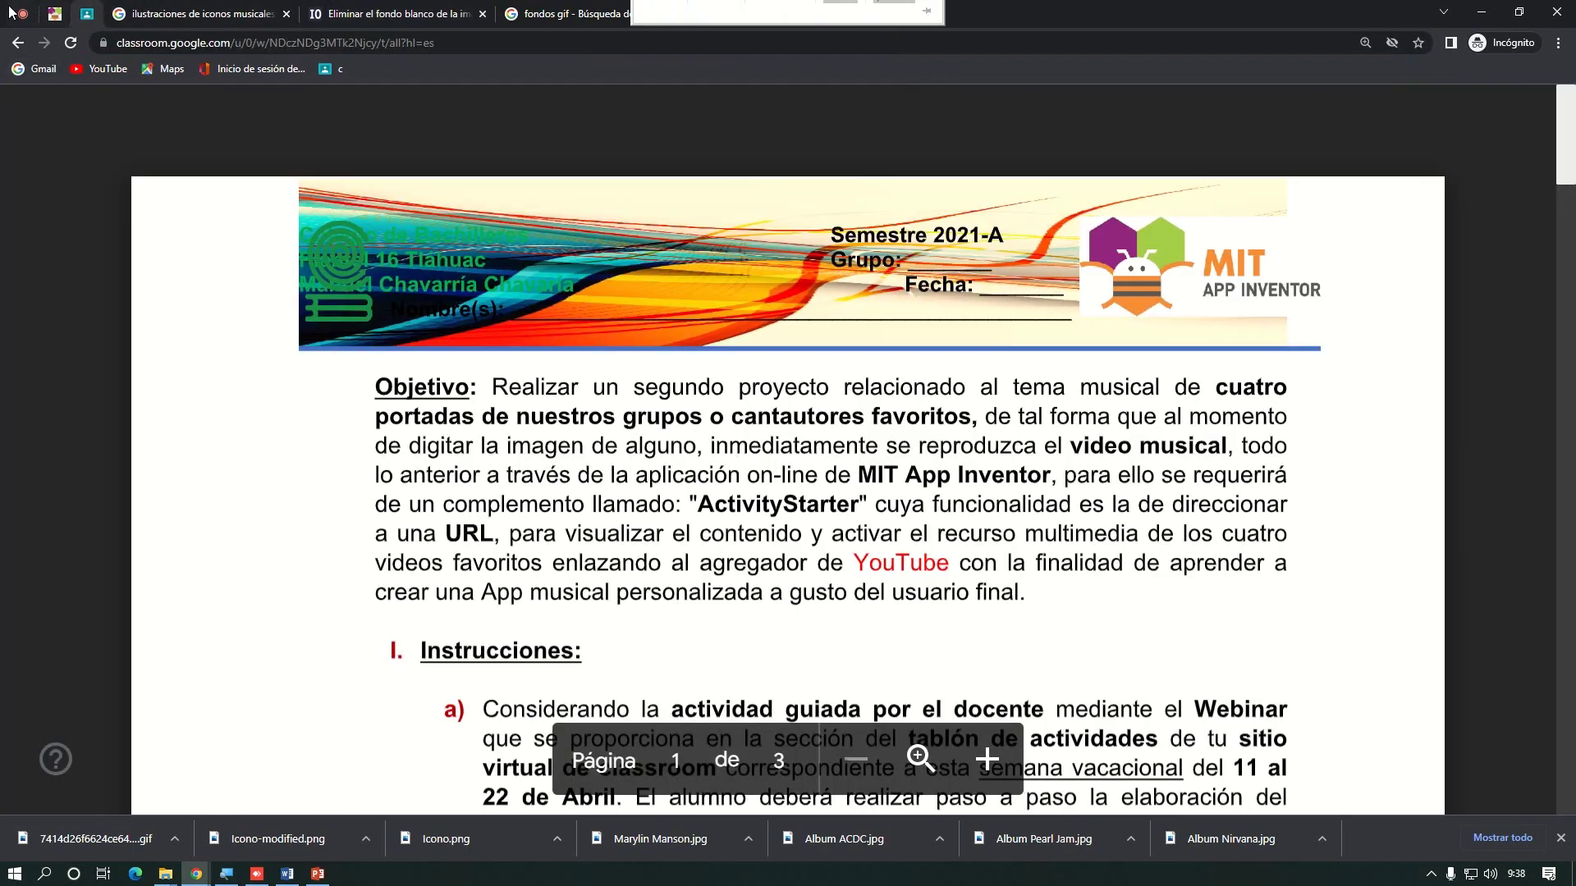
click(22, 14)
click(1464, 782)
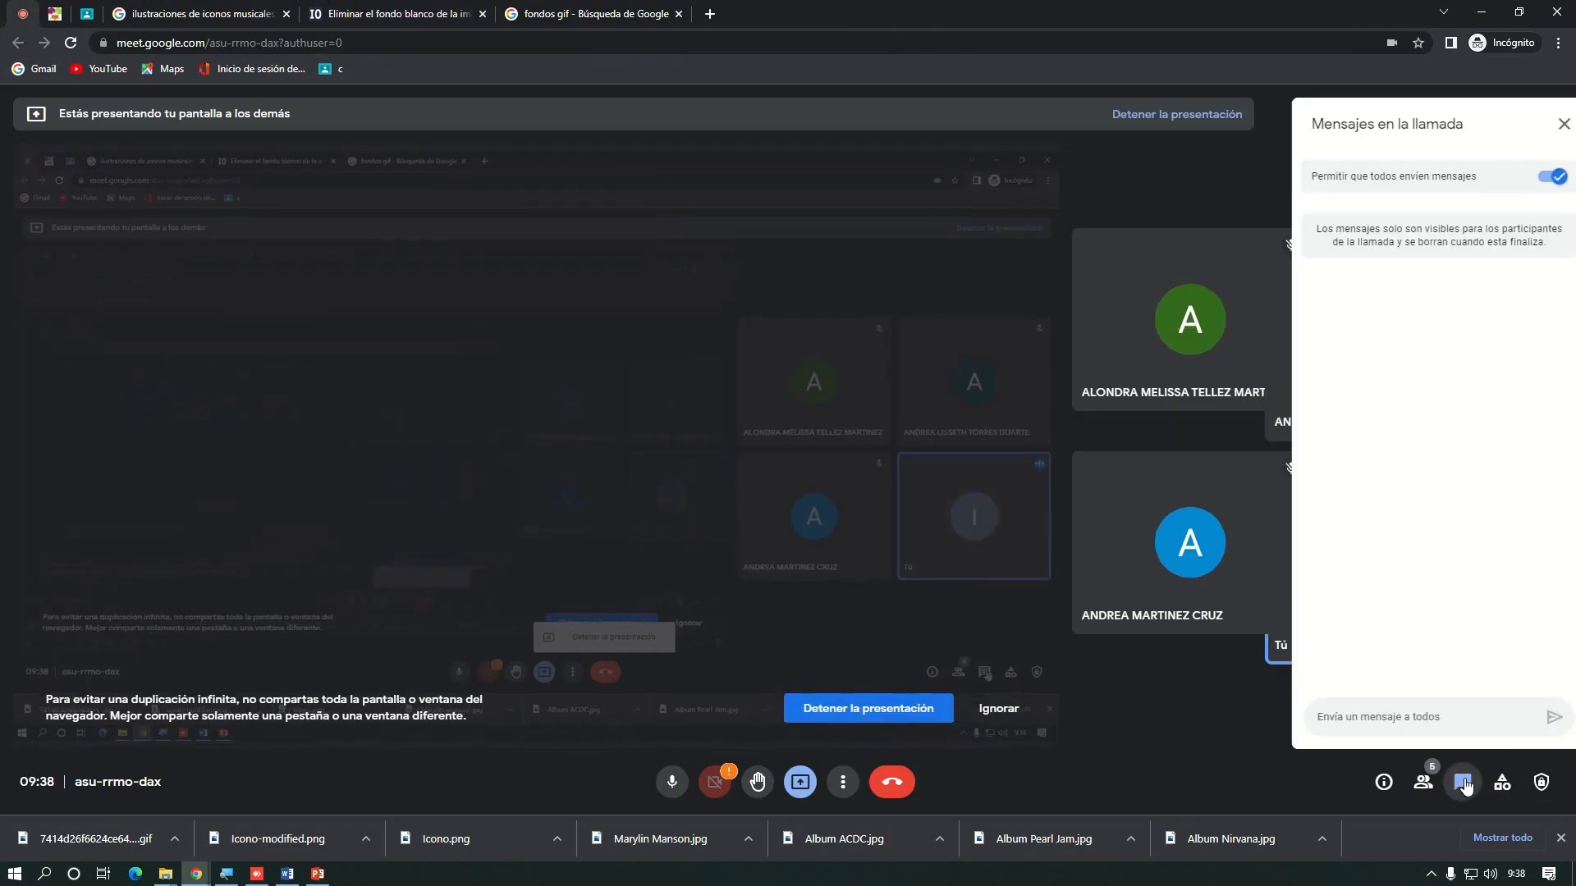
click(1319, 716)
text(https://remove-white-background.imageonline.co/es/)
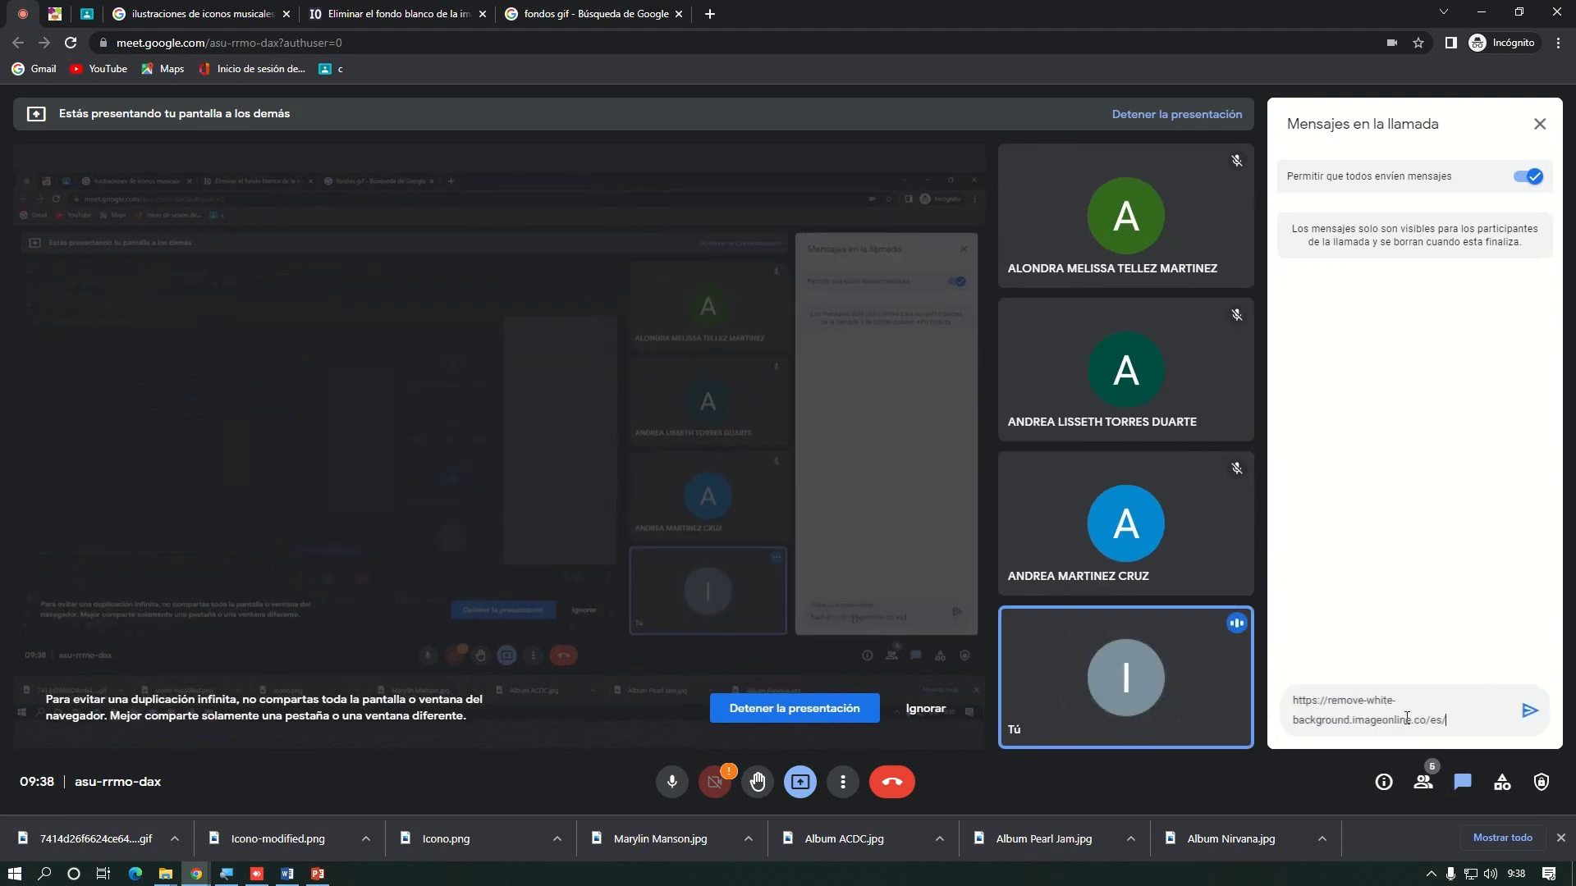
click(1528, 717)
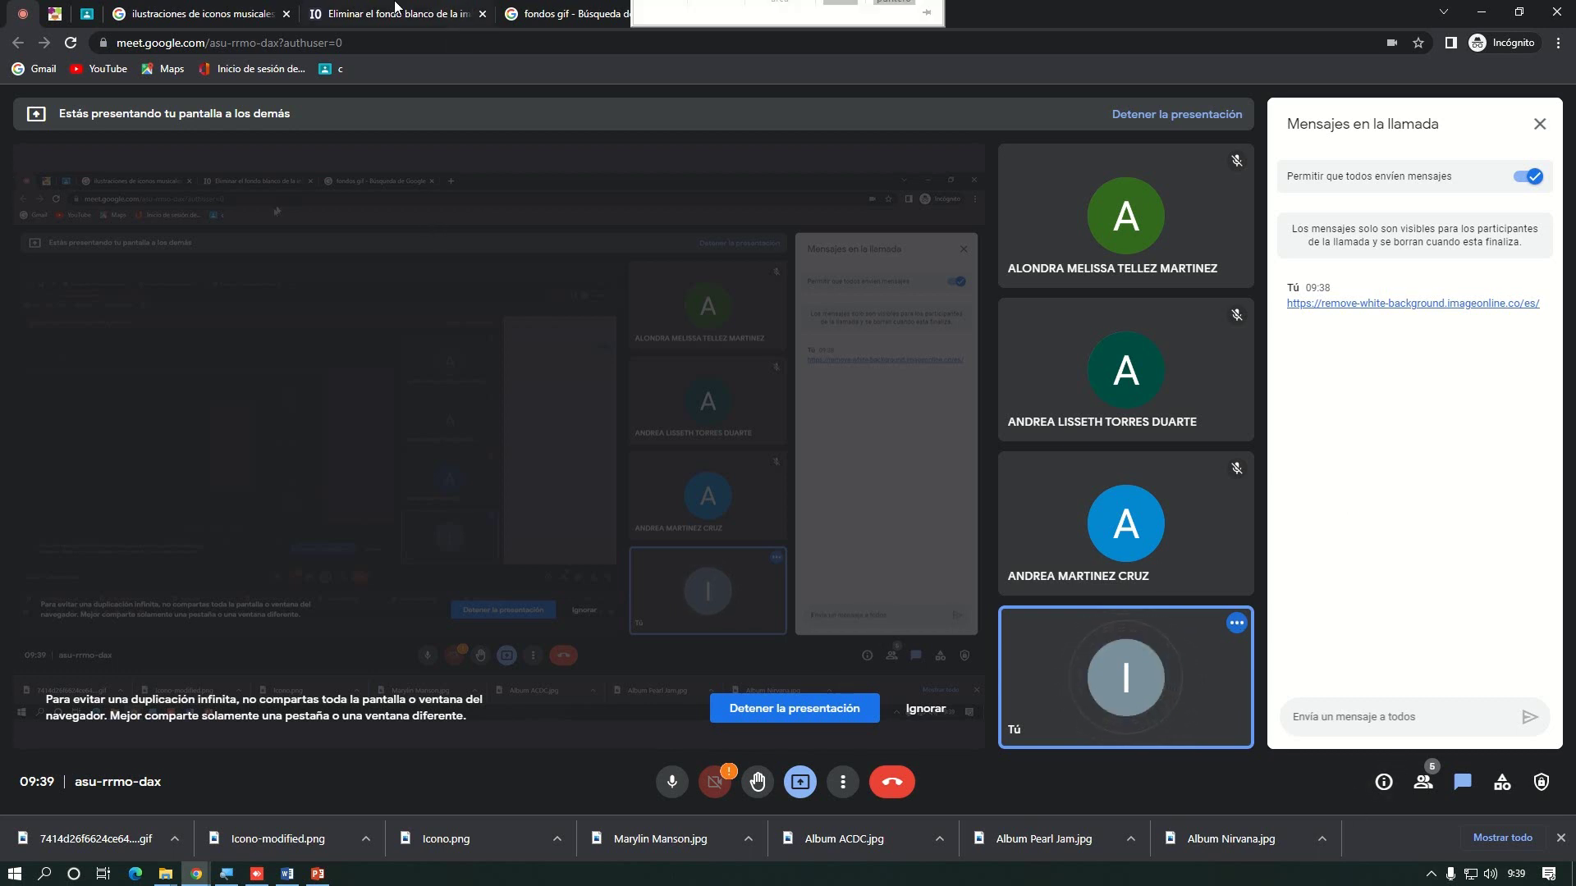
Return to the Proyecto_Videos_Musicales project in App Inventor, magnify the screen and close the downloads bar to reach the Medios section
click(64, 13)
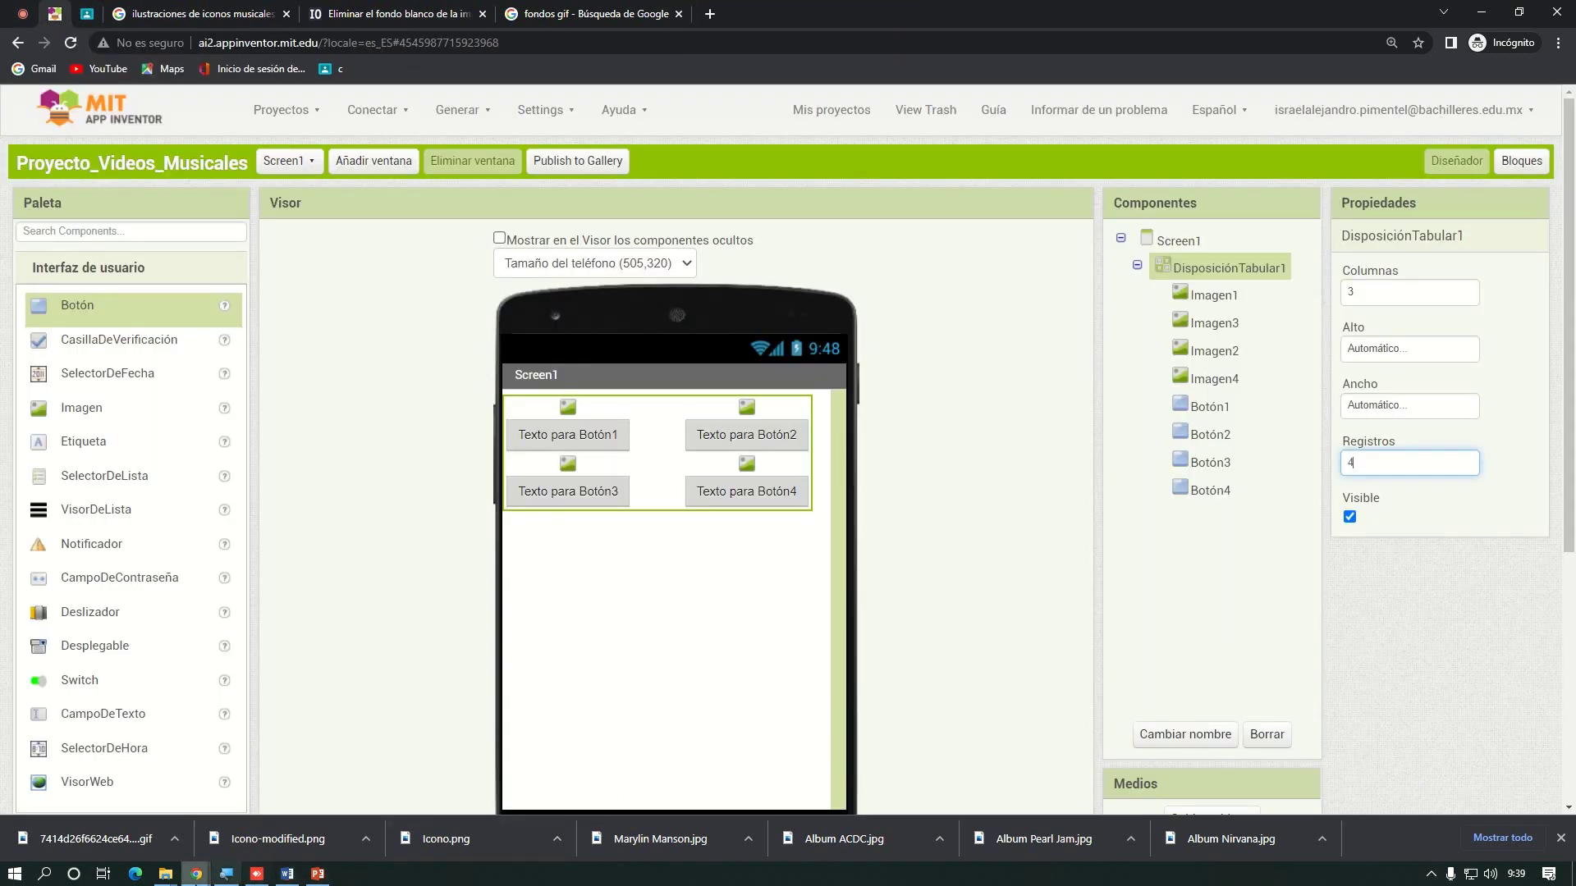
click(227, 874)
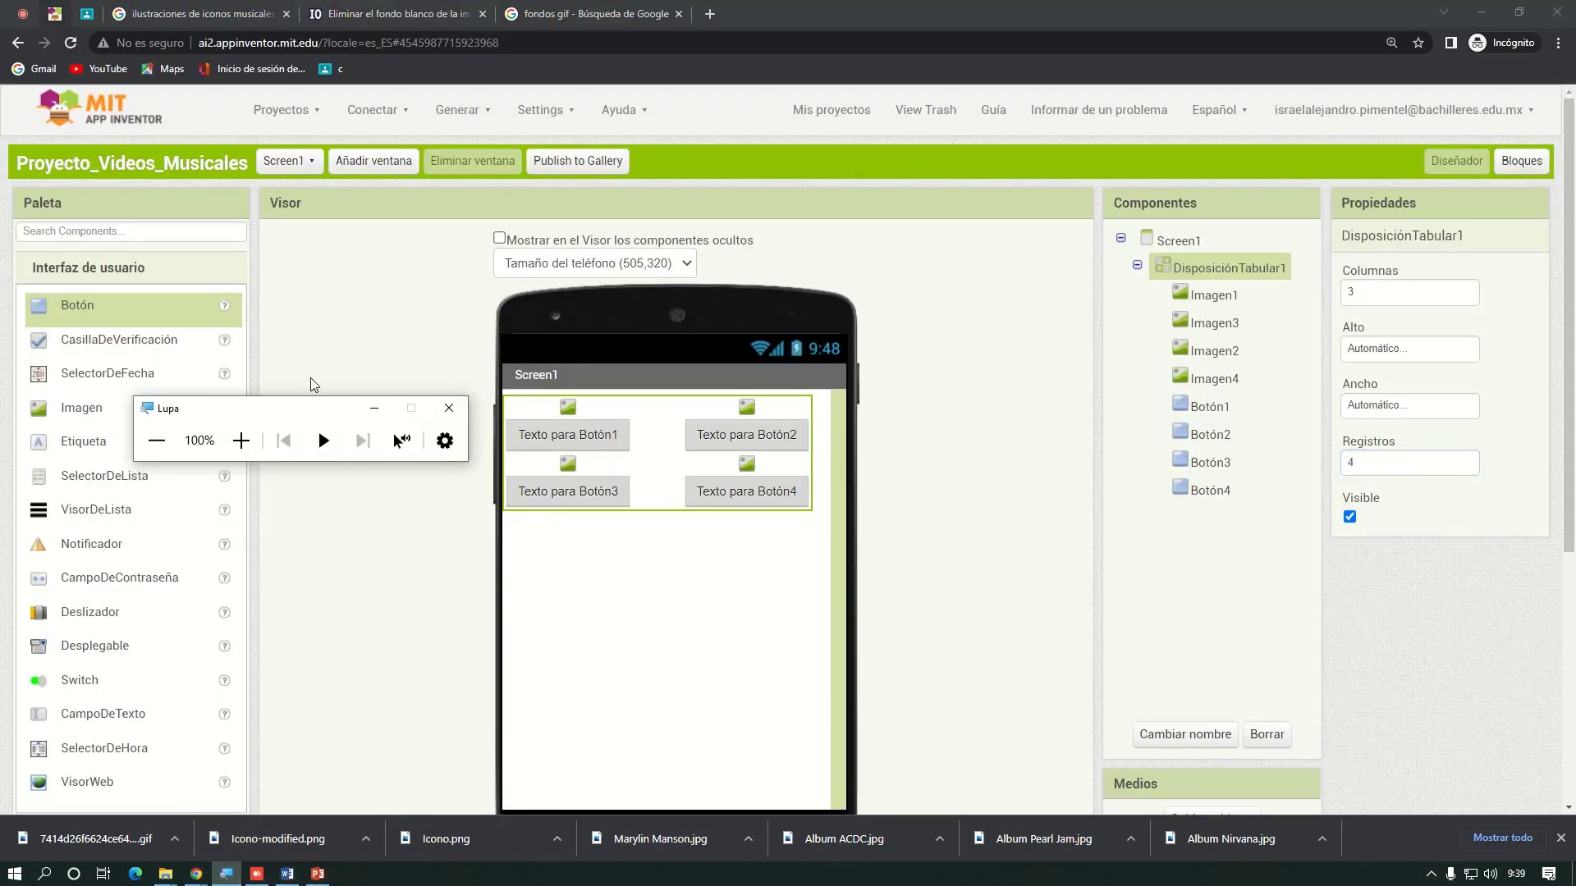
click(240, 440)
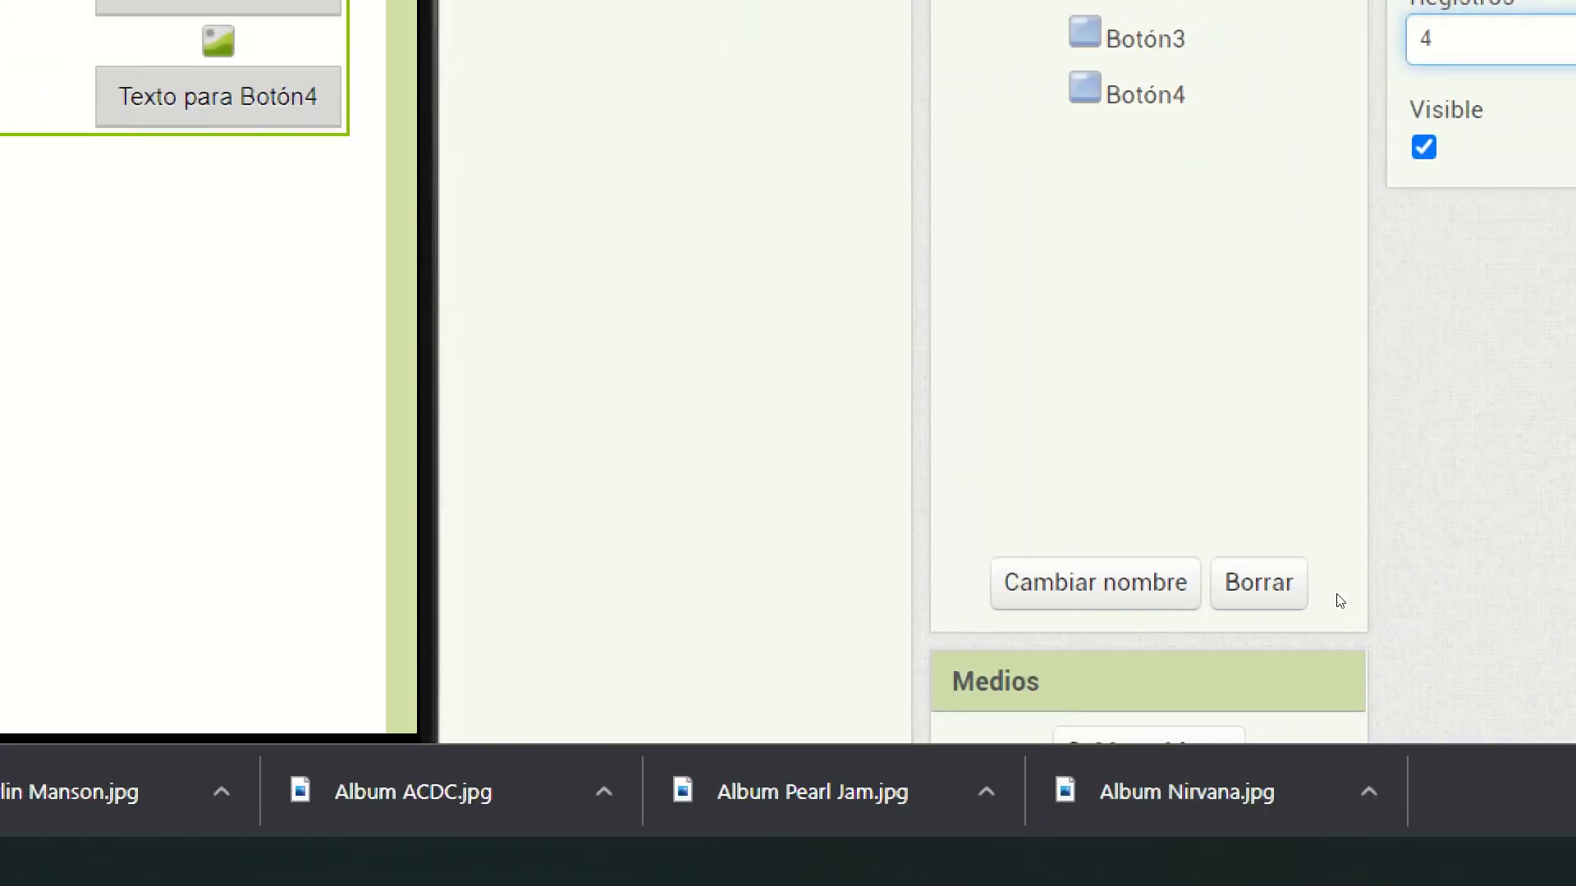
scroll(1340, 601, down, 3)
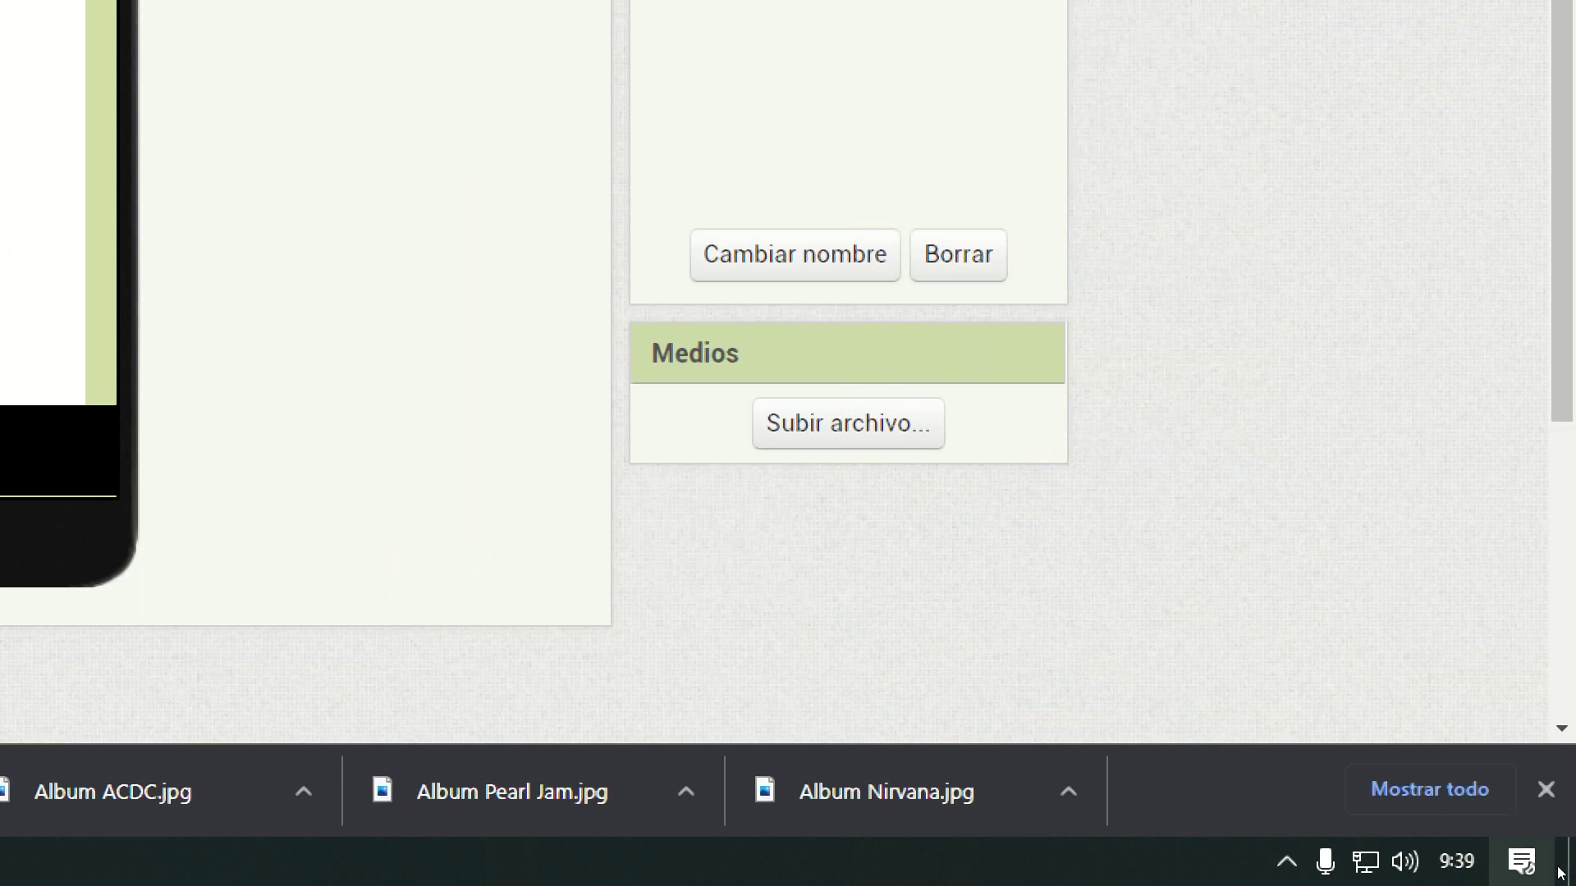
click(1544, 791)
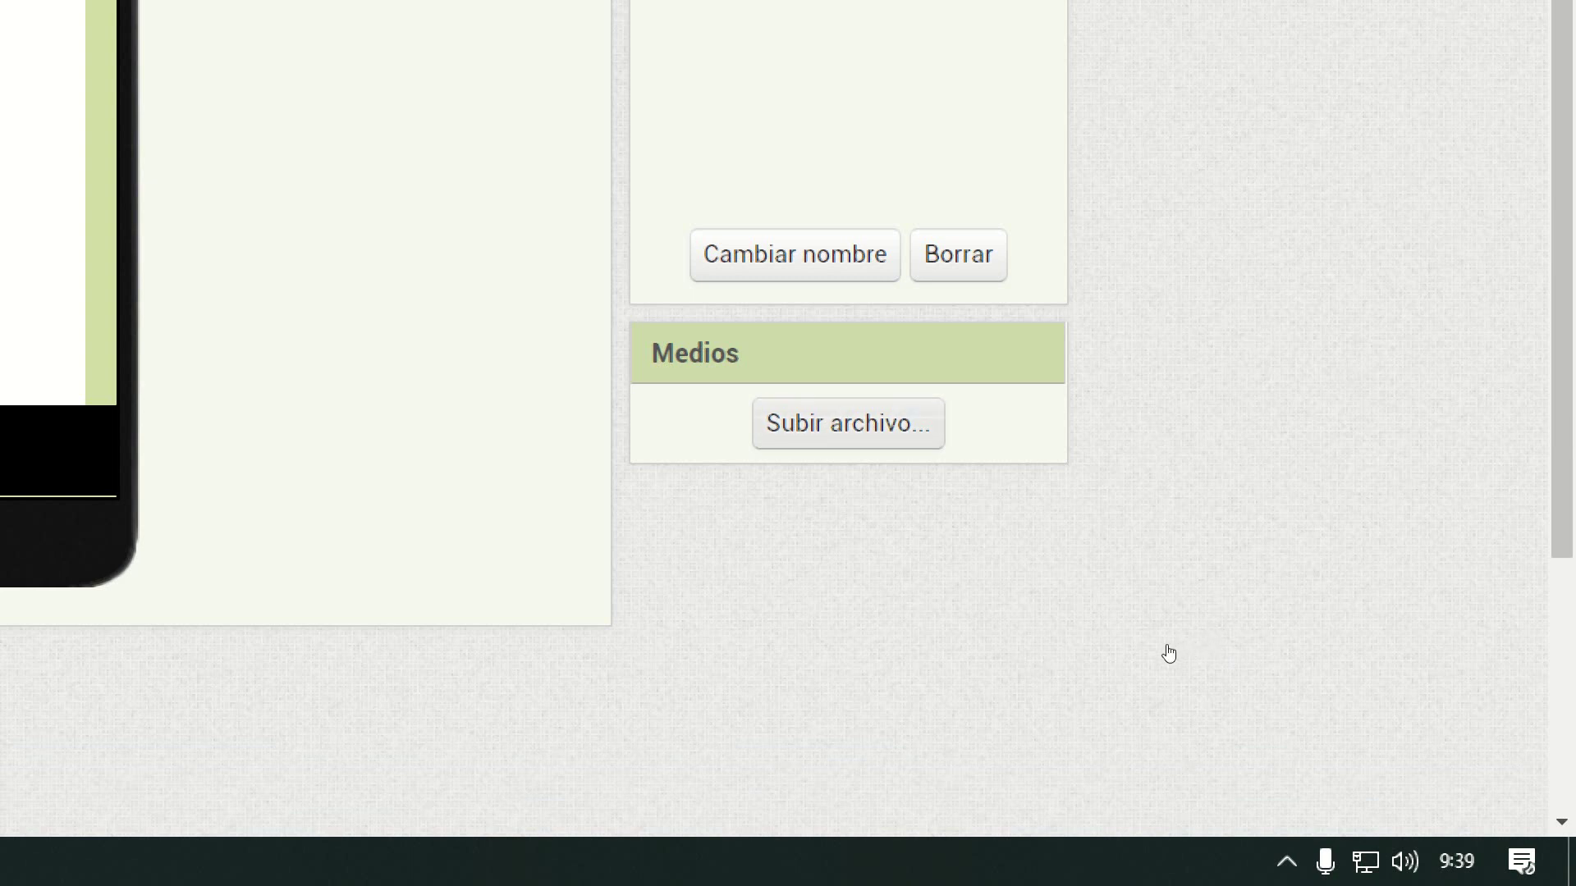
Upload Album ACDC.jpg from the Pictures folder to the project's media
click(847, 422)
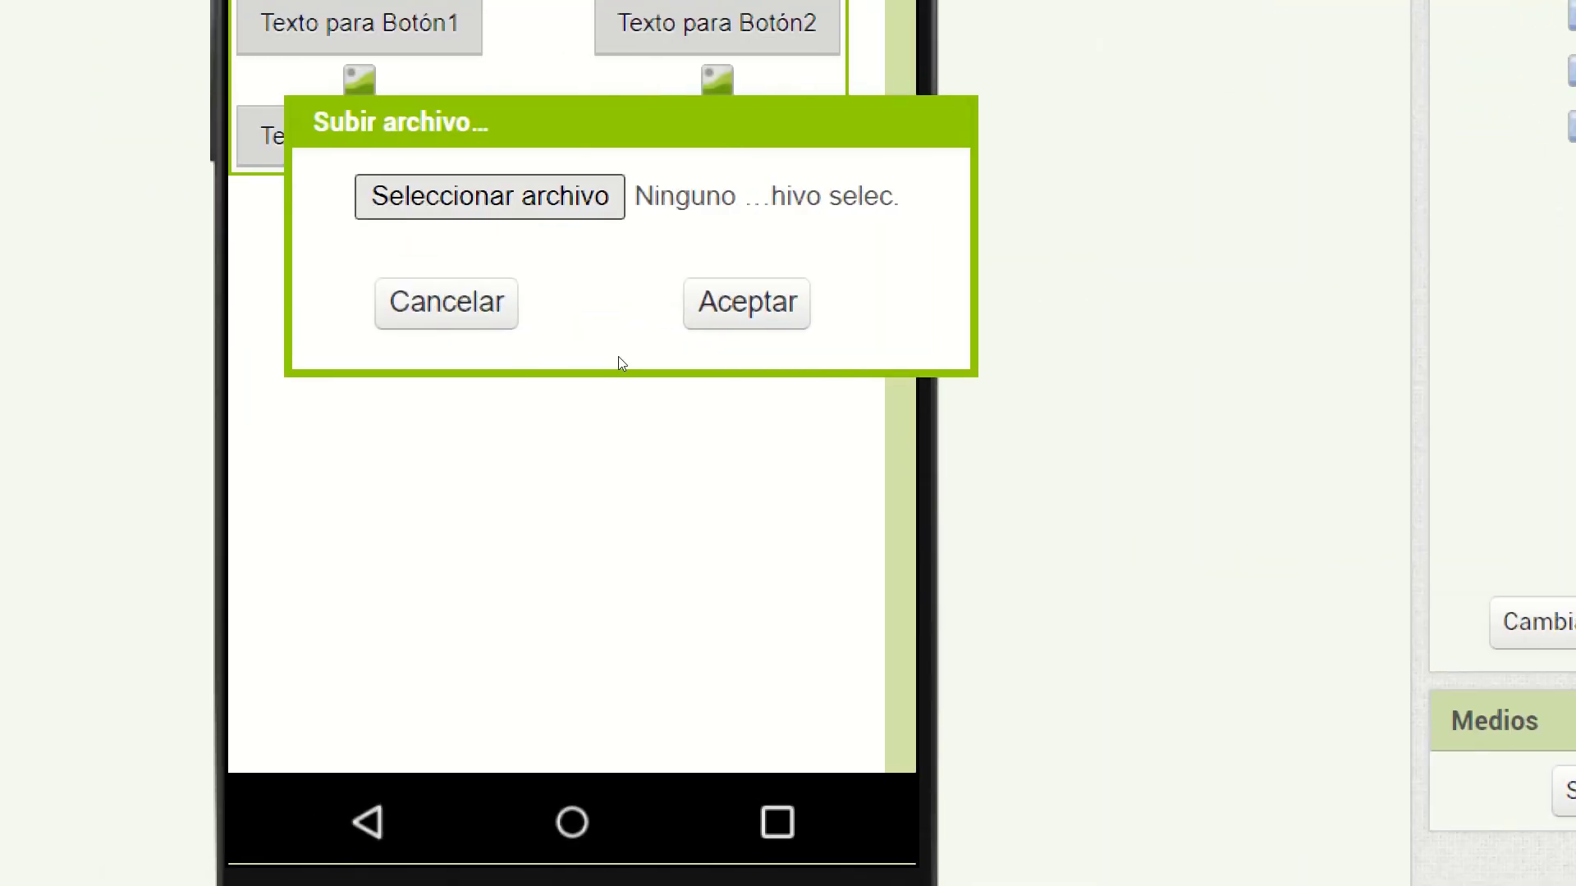
click(478, 197)
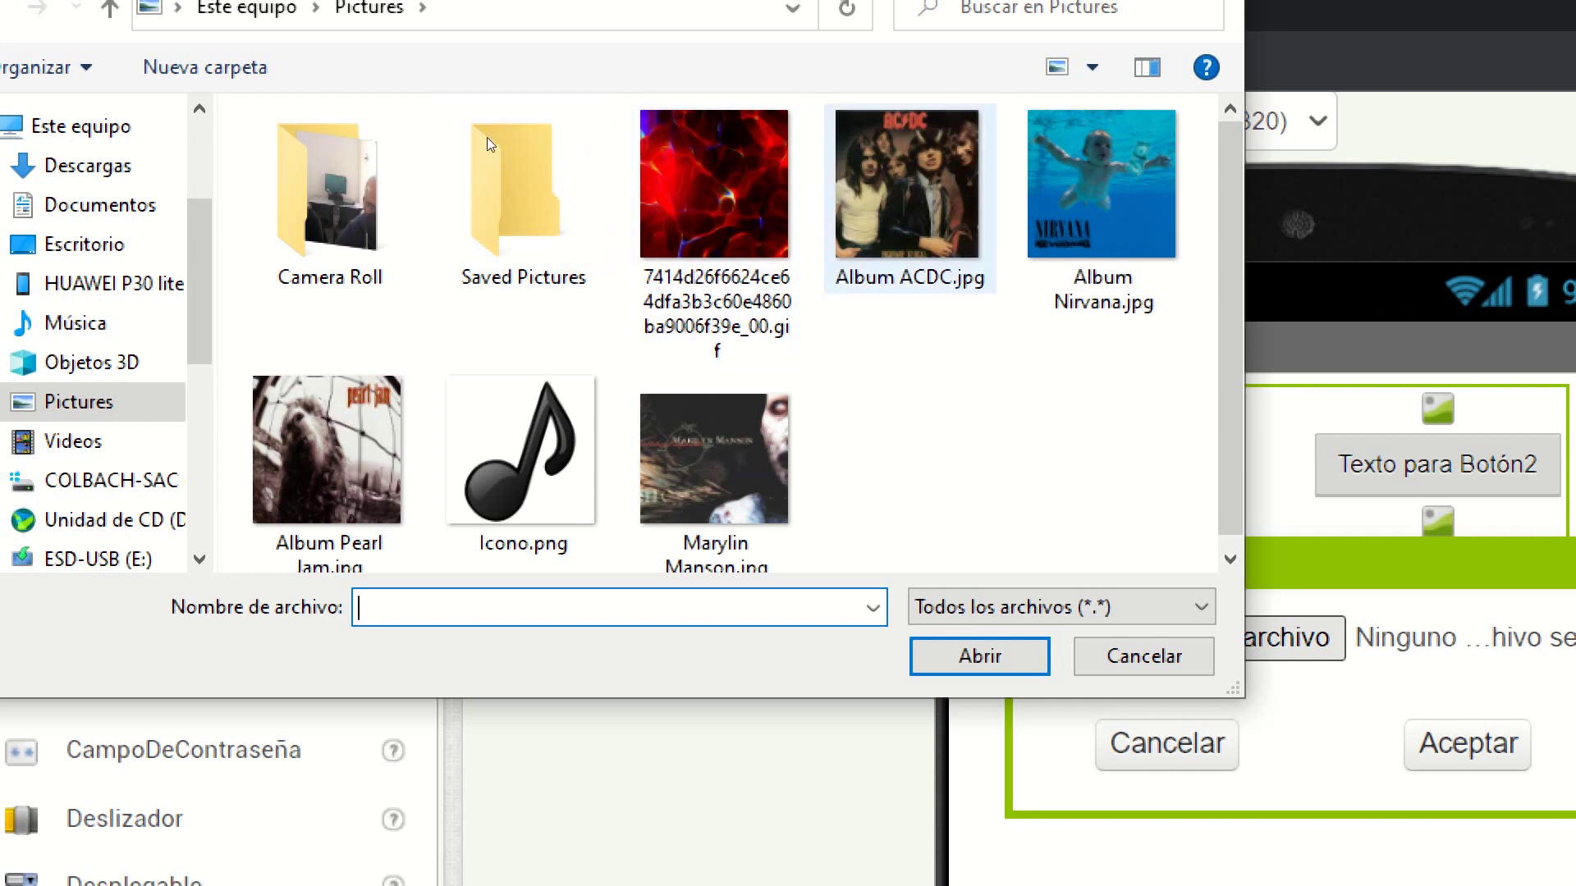
click(909, 197)
click(979, 656)
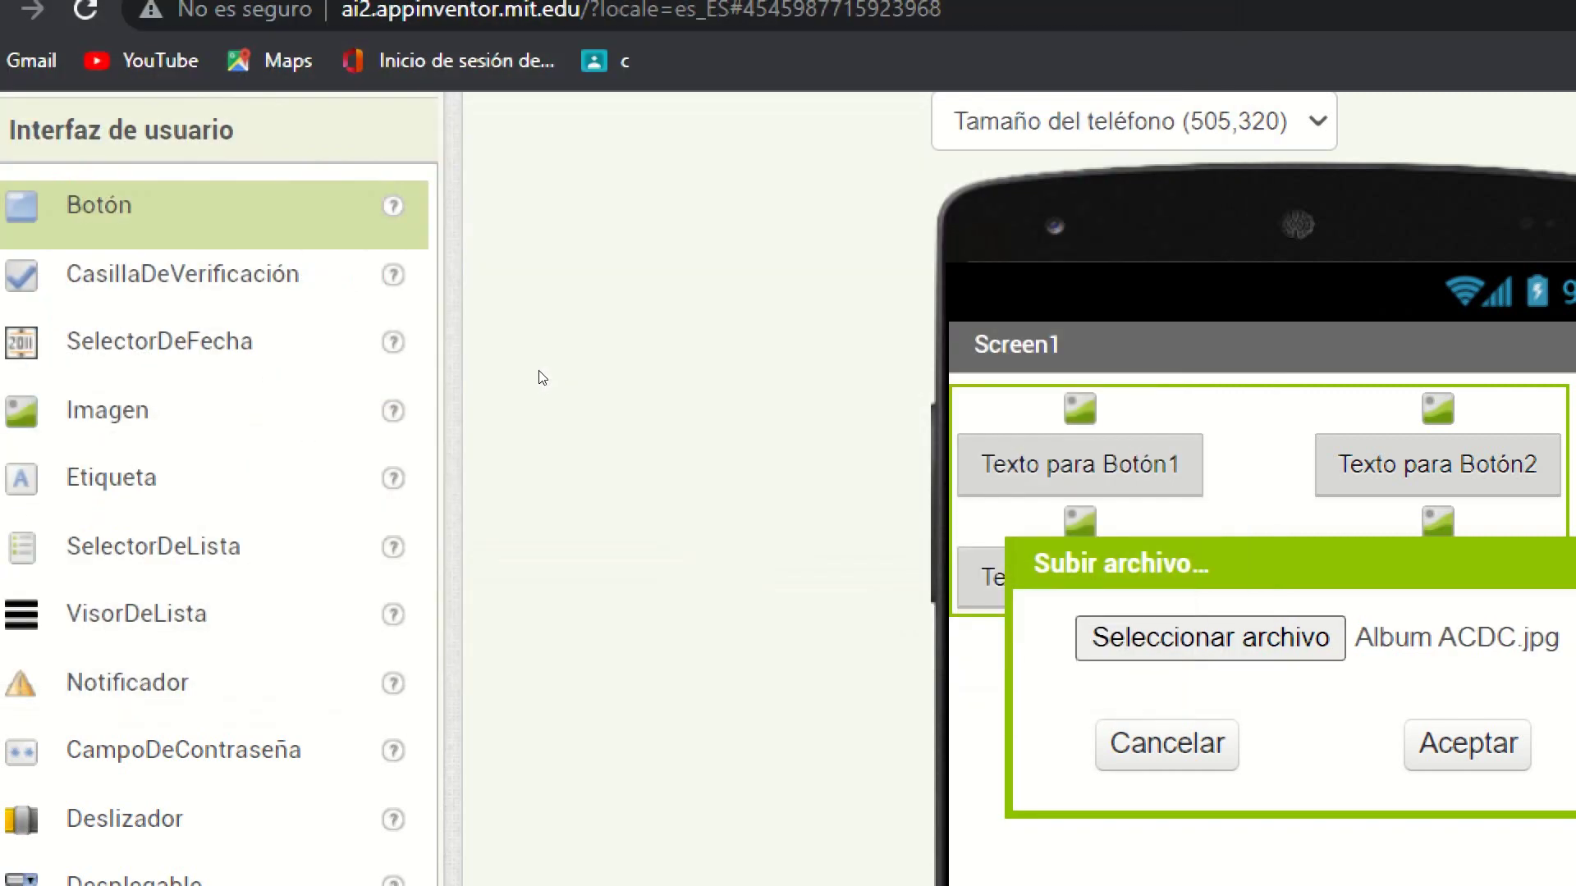
click(1343, 745)
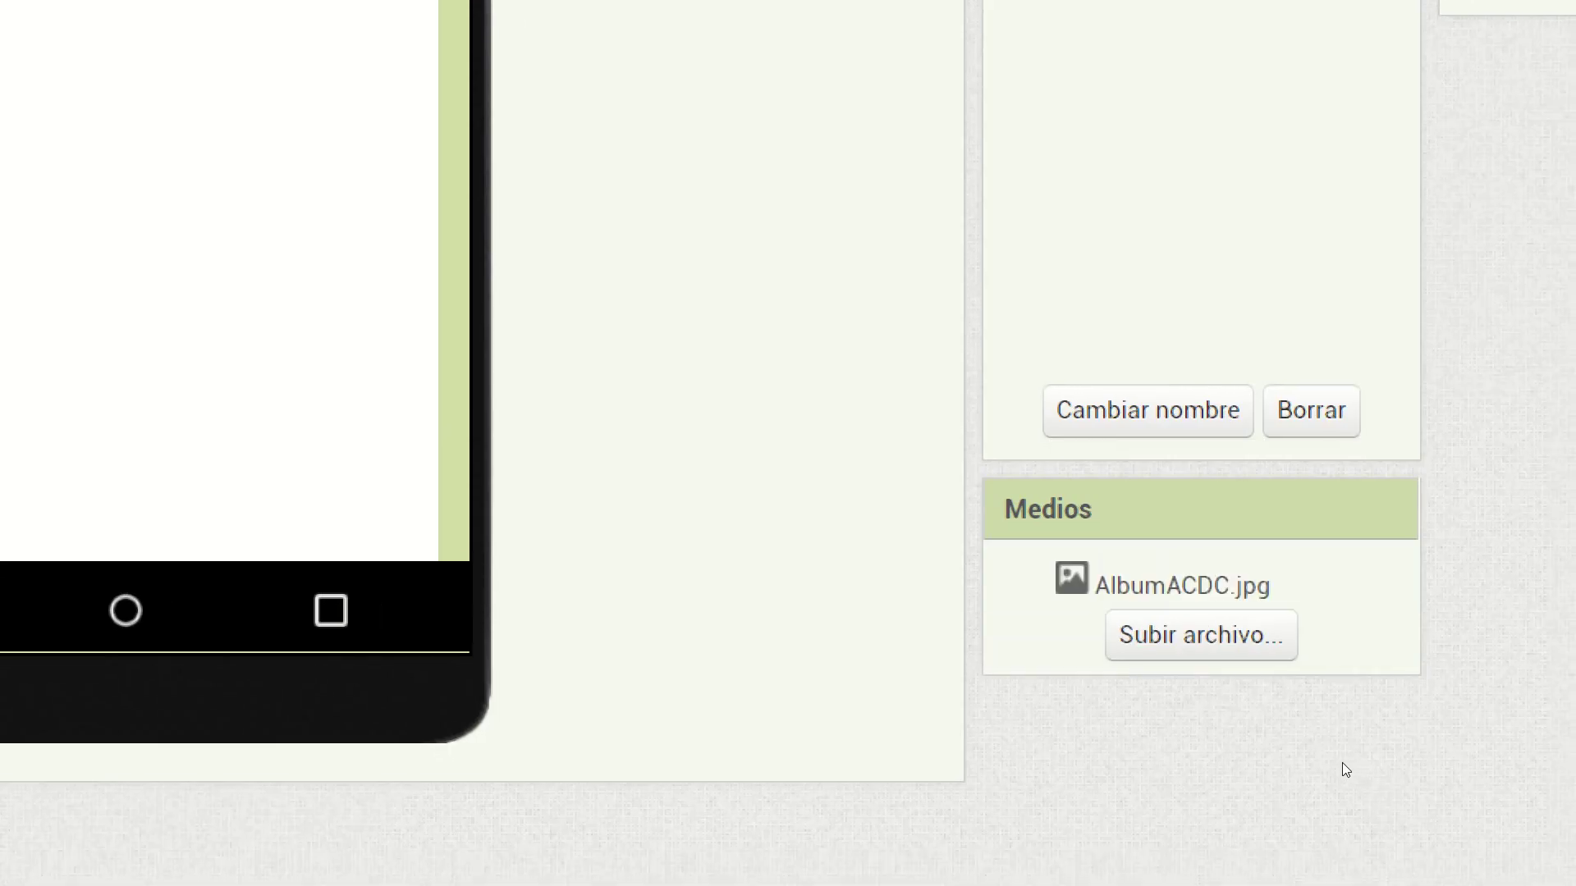
Upload Album Nirvana.jpg from the Pictures folder to the project's media
click(1252, 652)
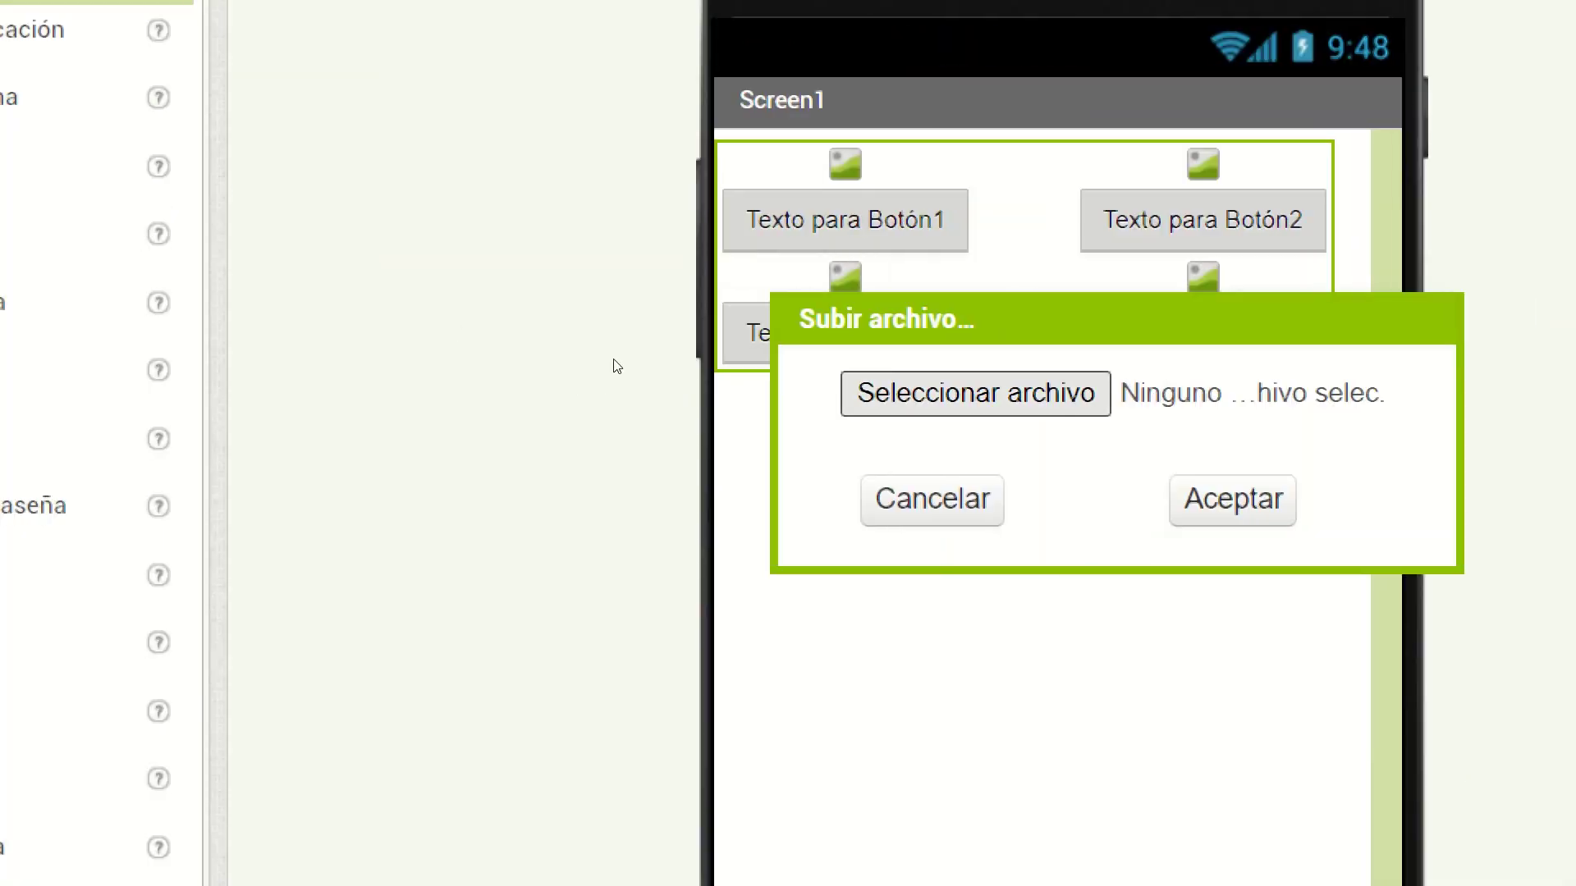
click(975, 394)
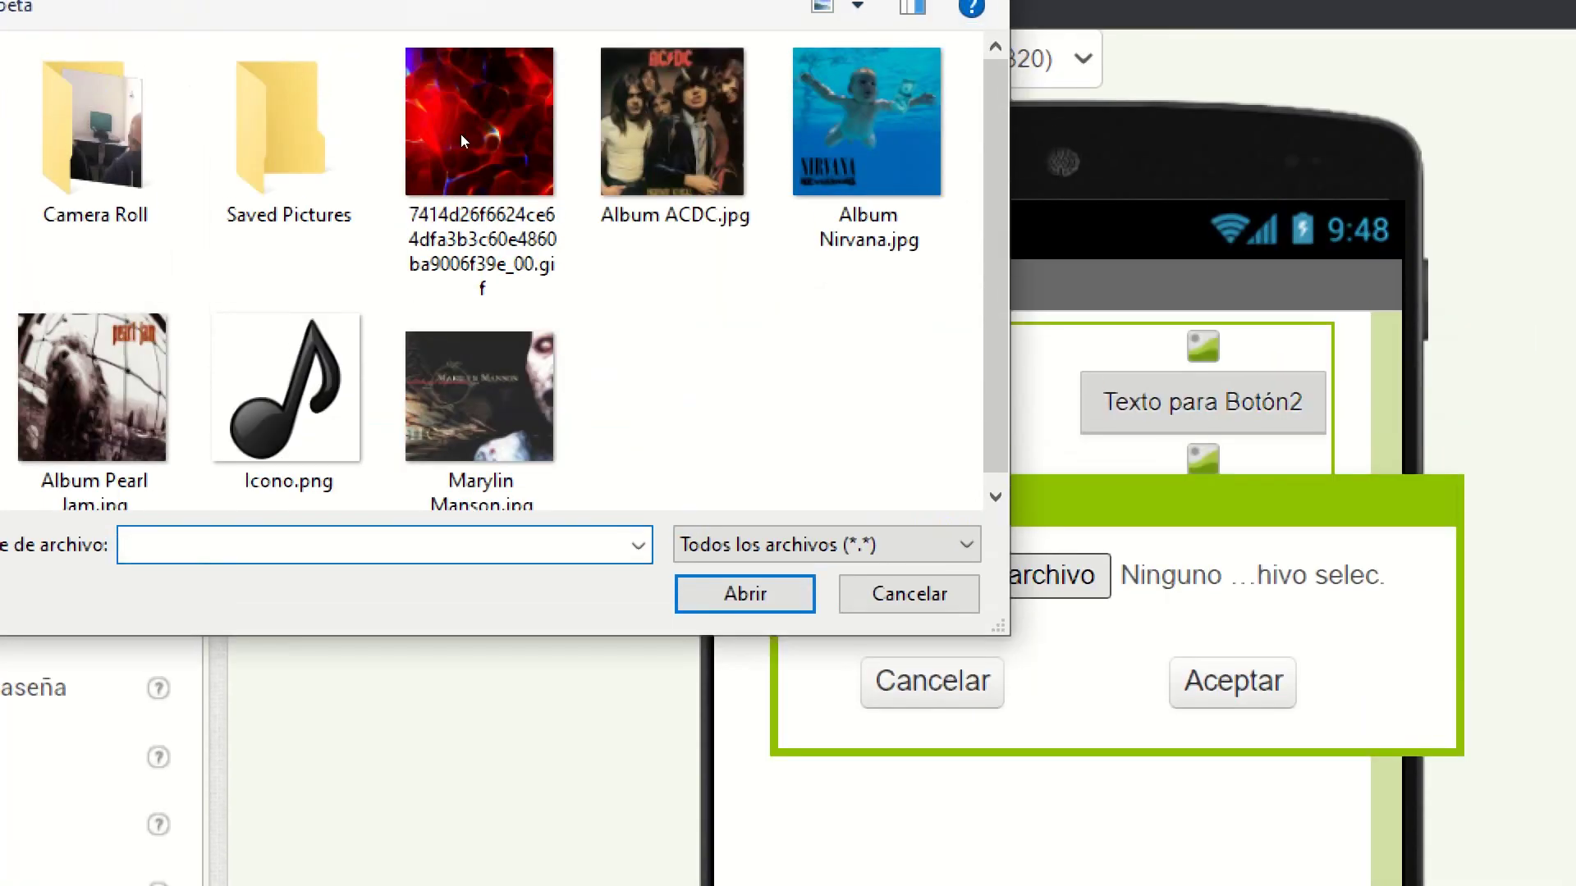
click(864, 141)
key(Return)
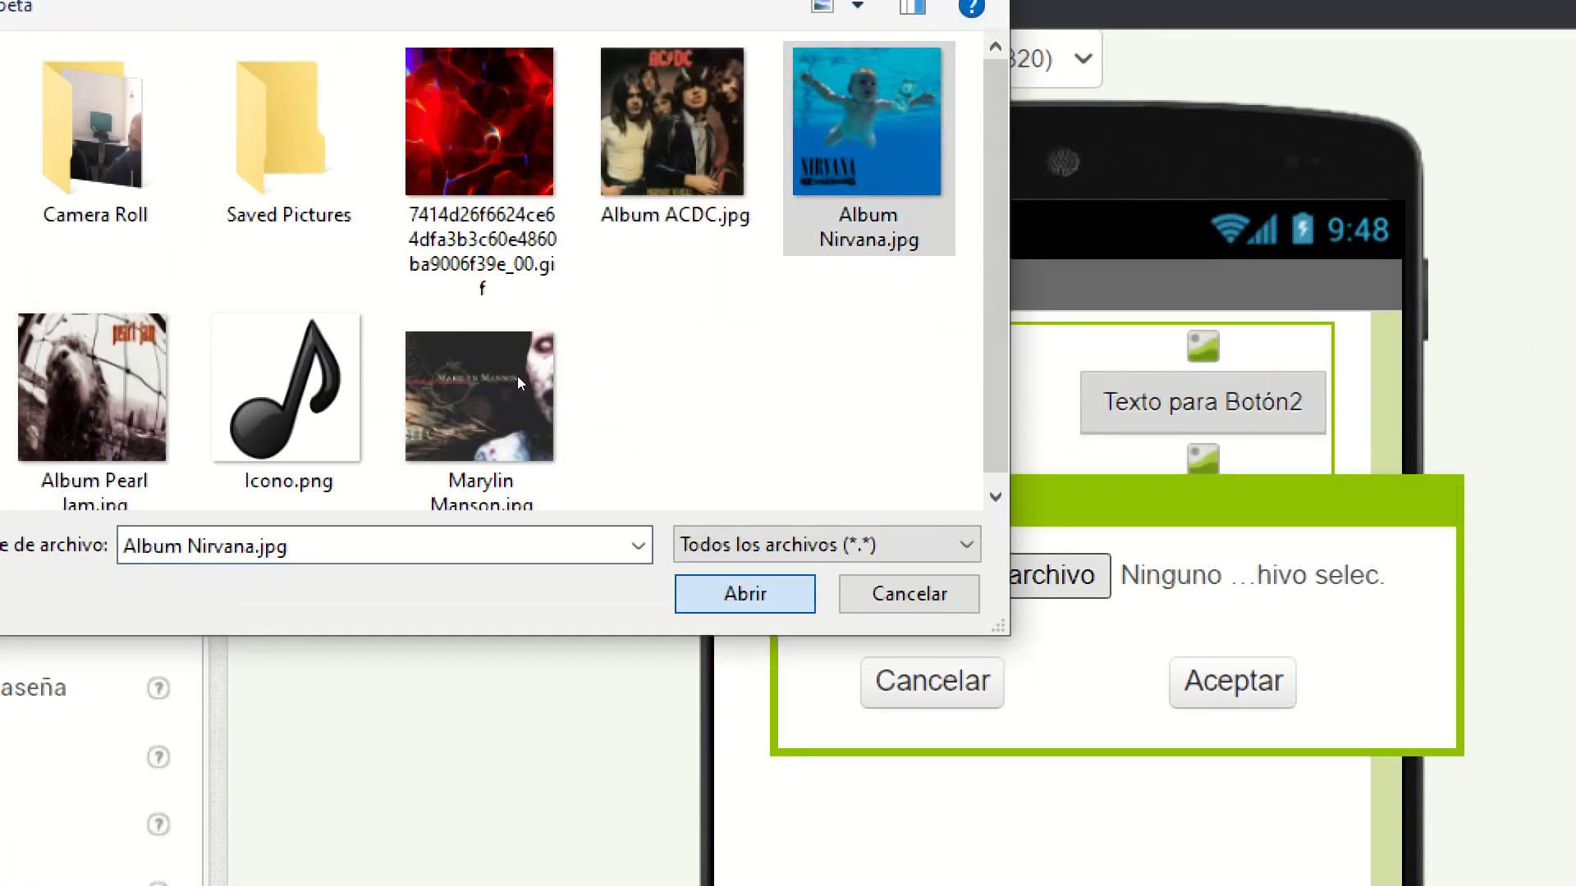
key(Return)
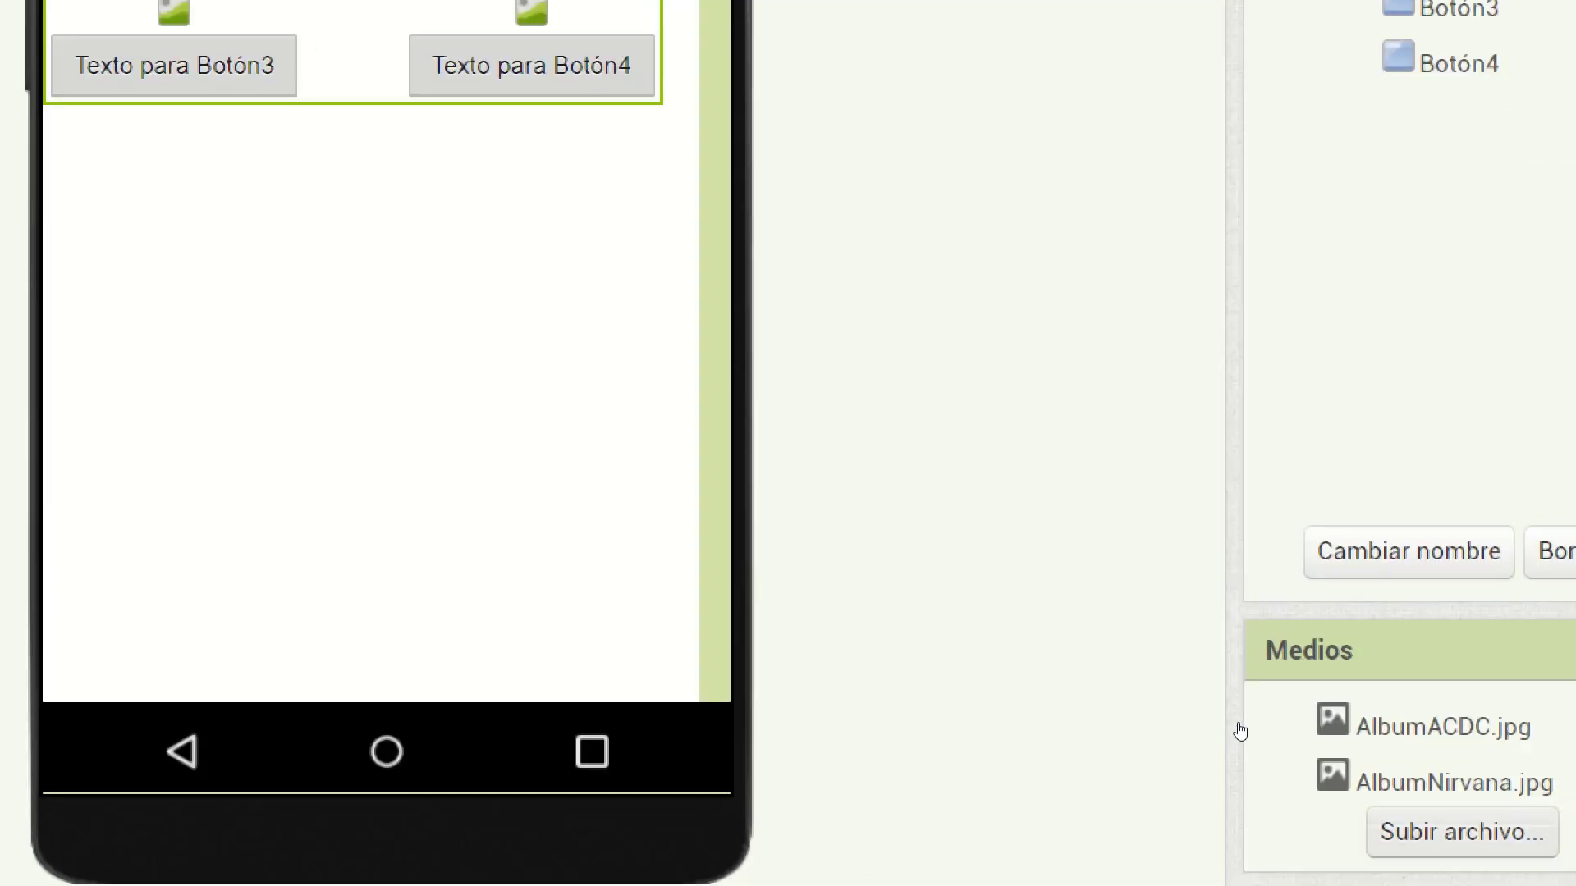
Upload Album Pearl Jam.jpg from the Pictures folder to the project's media
click(1442, 815)
click(605, 321)
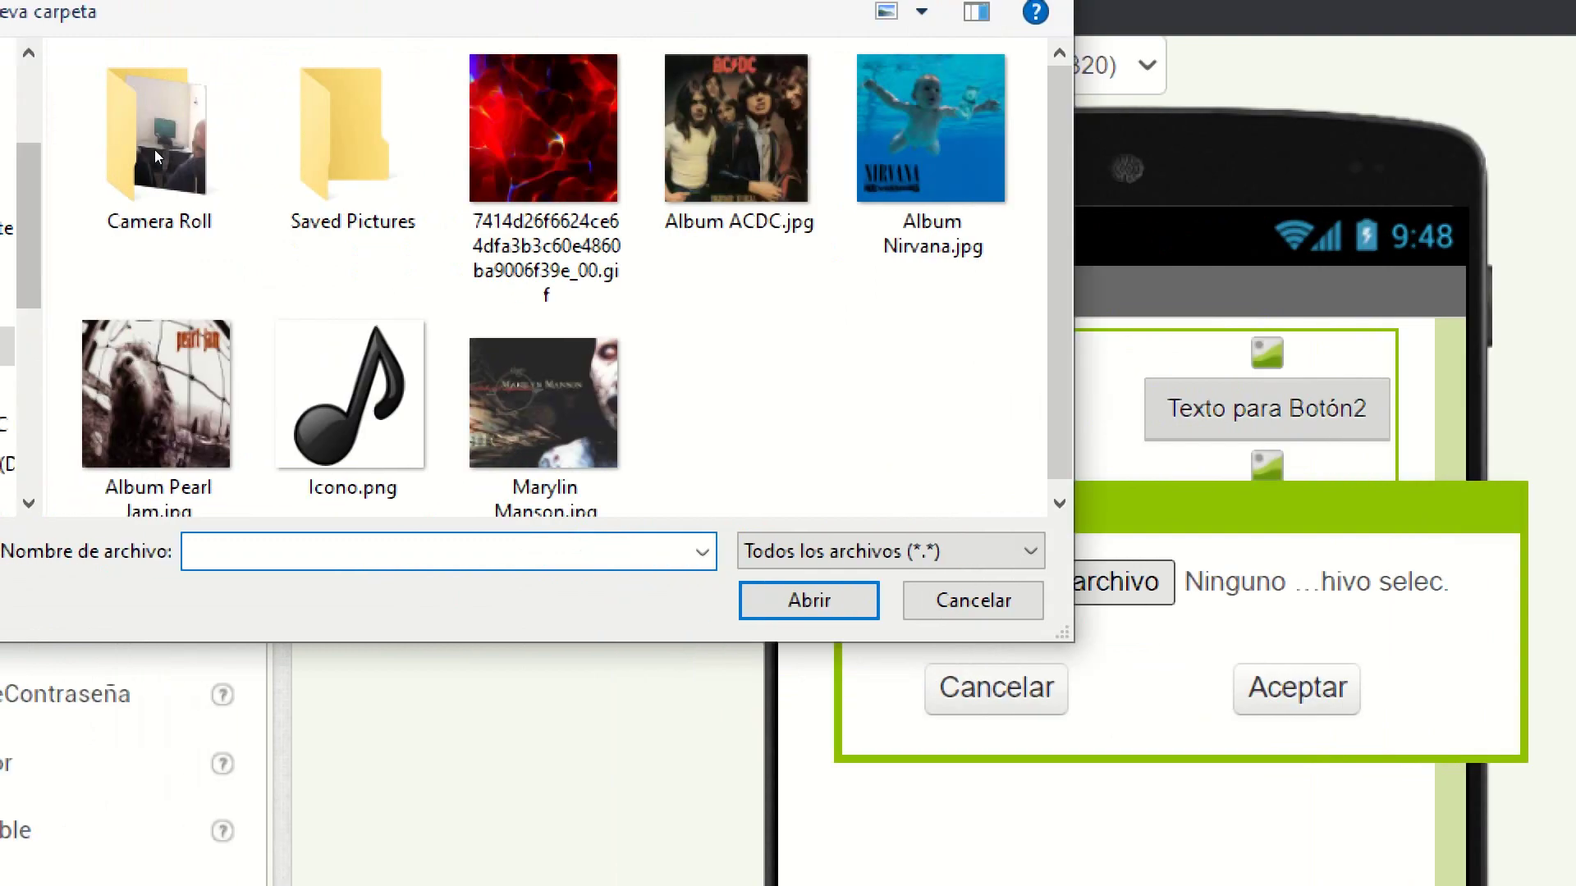
click(0, 118)
click(808, 600)
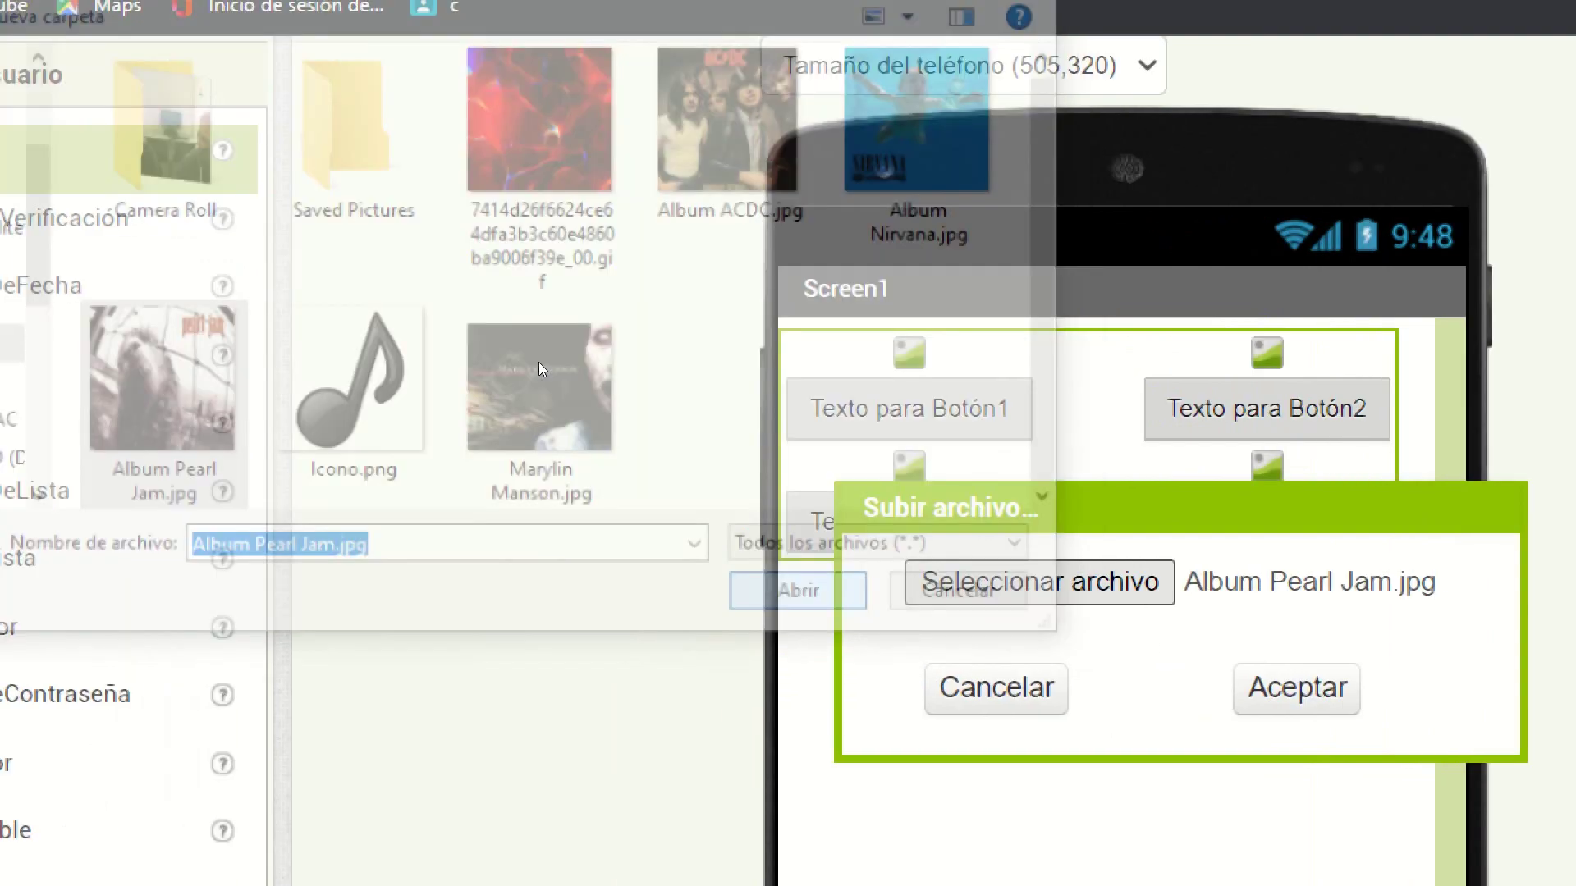
click(1297, 688)
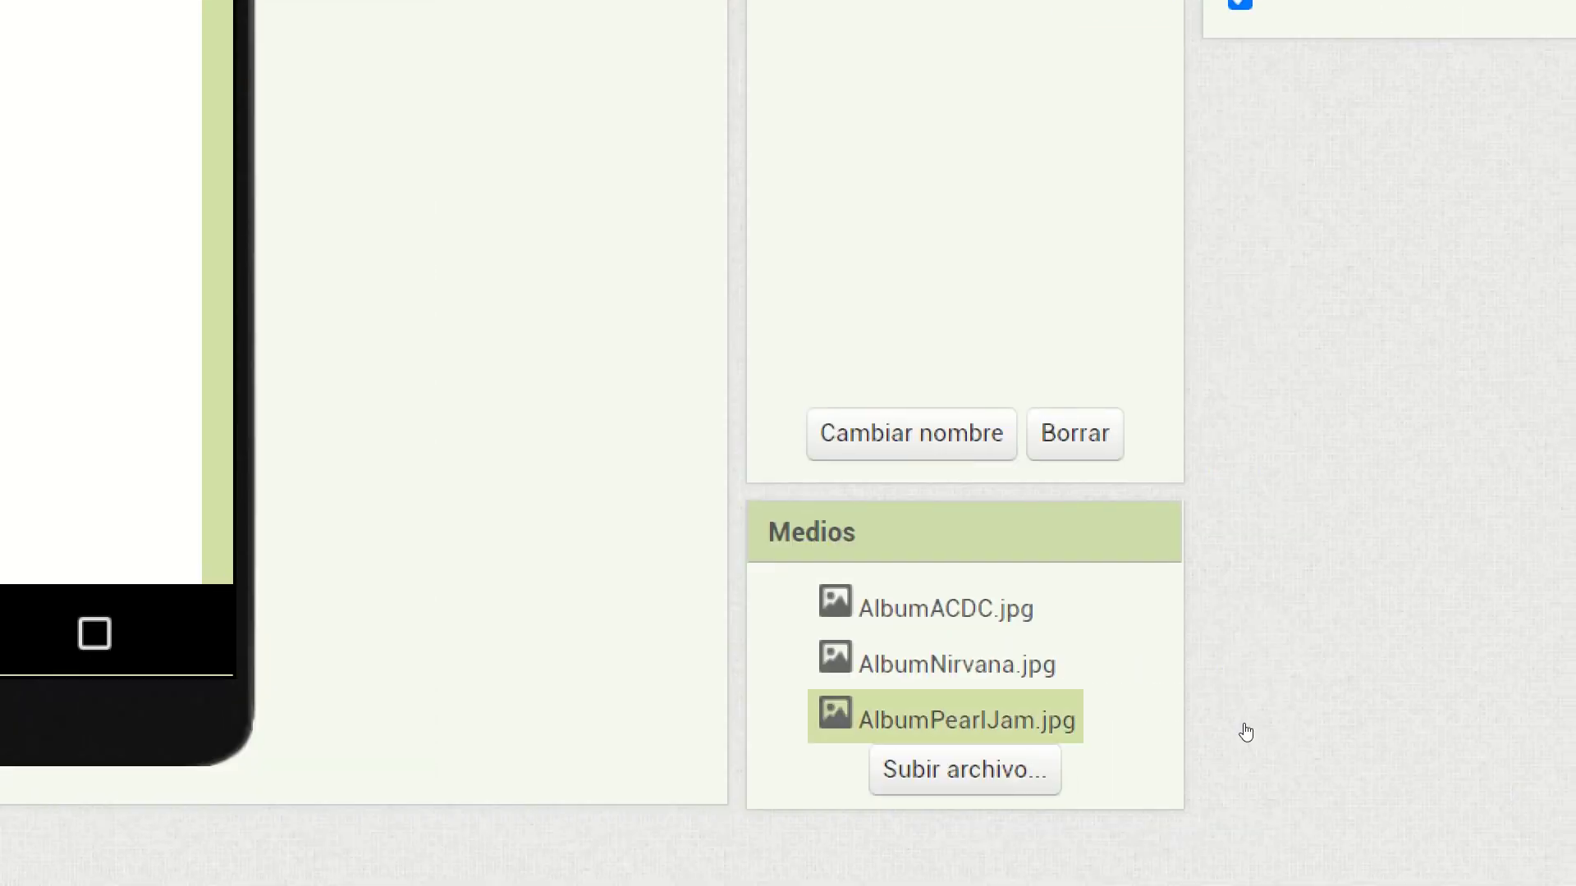
Upload Marylin Manson.jpg from the Pictures folder to the project's media
click(975, 773)
click(606, 332)
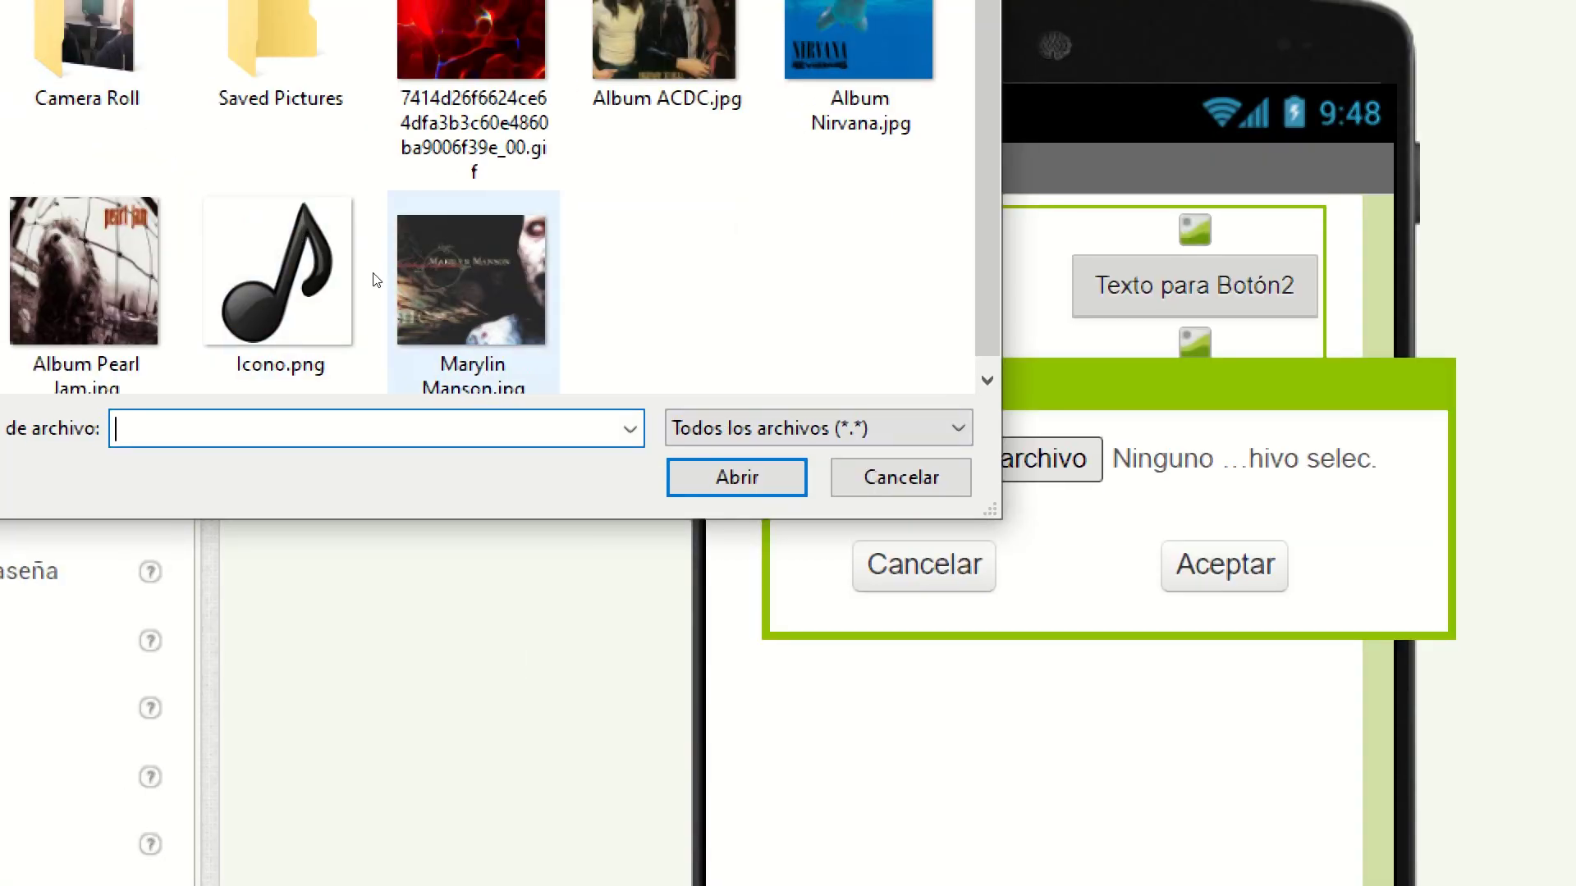
double_click(550, 345)
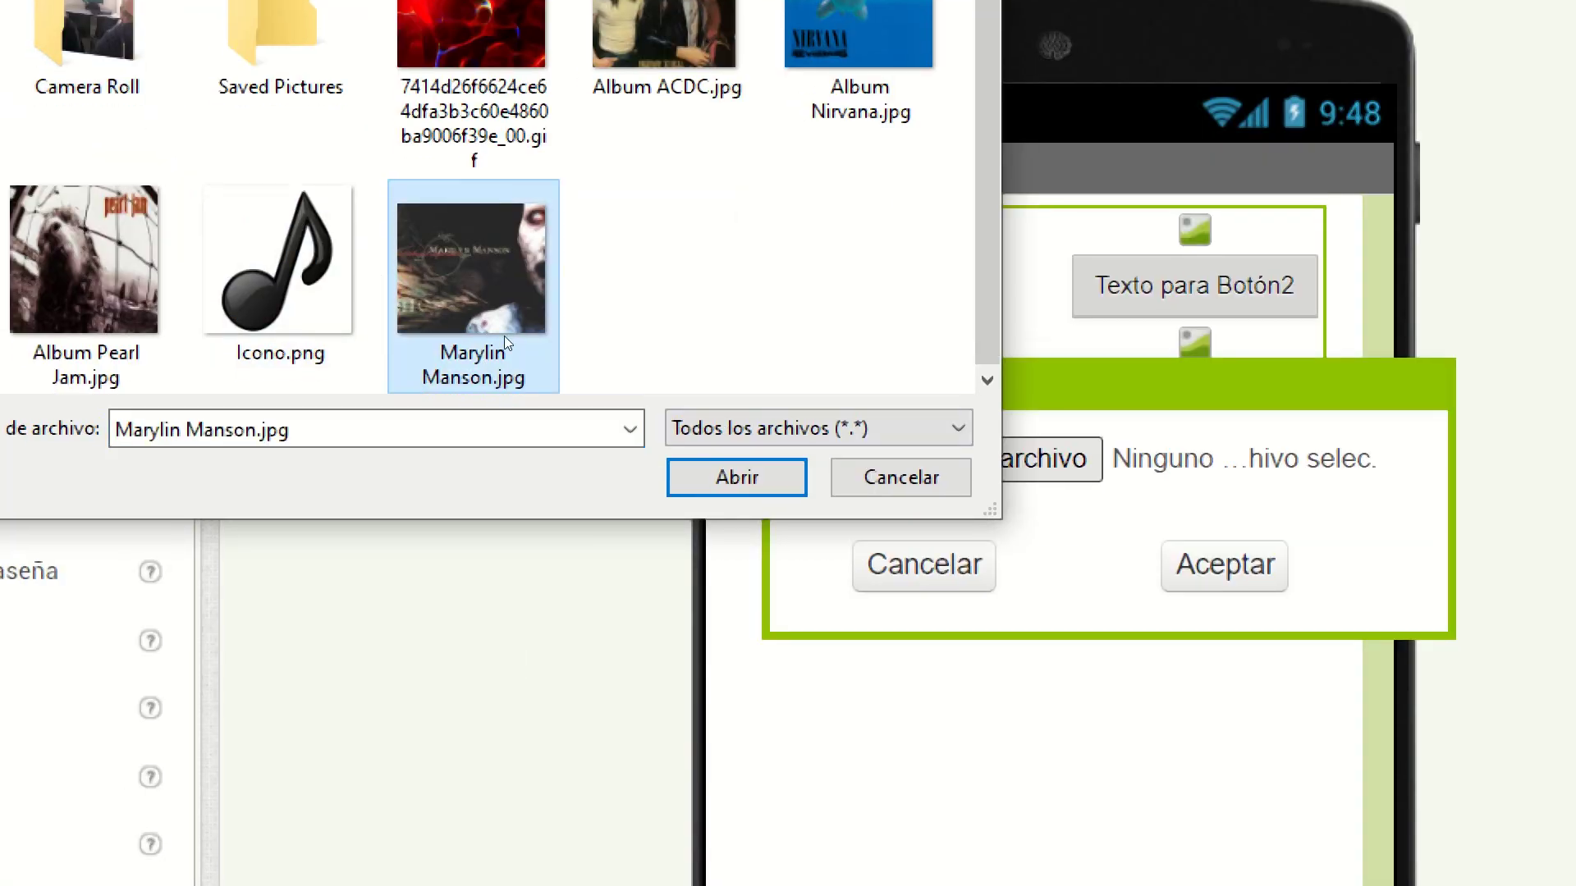
click(1225, 565)
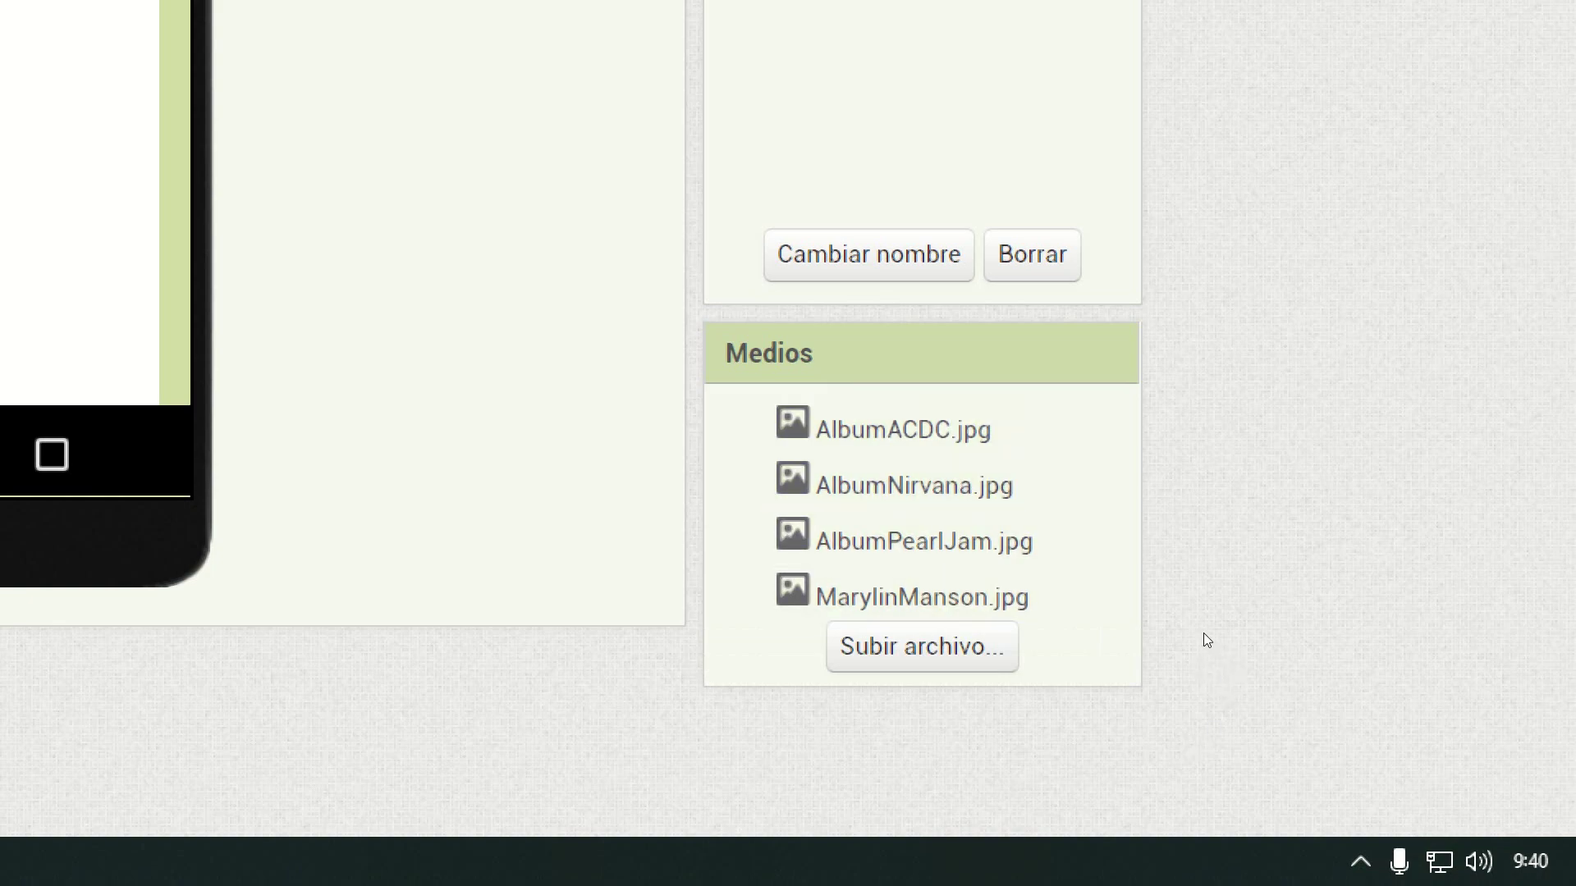
Upload the red animated GIF background from the Pictures folder to the project's media
click(921, 646)
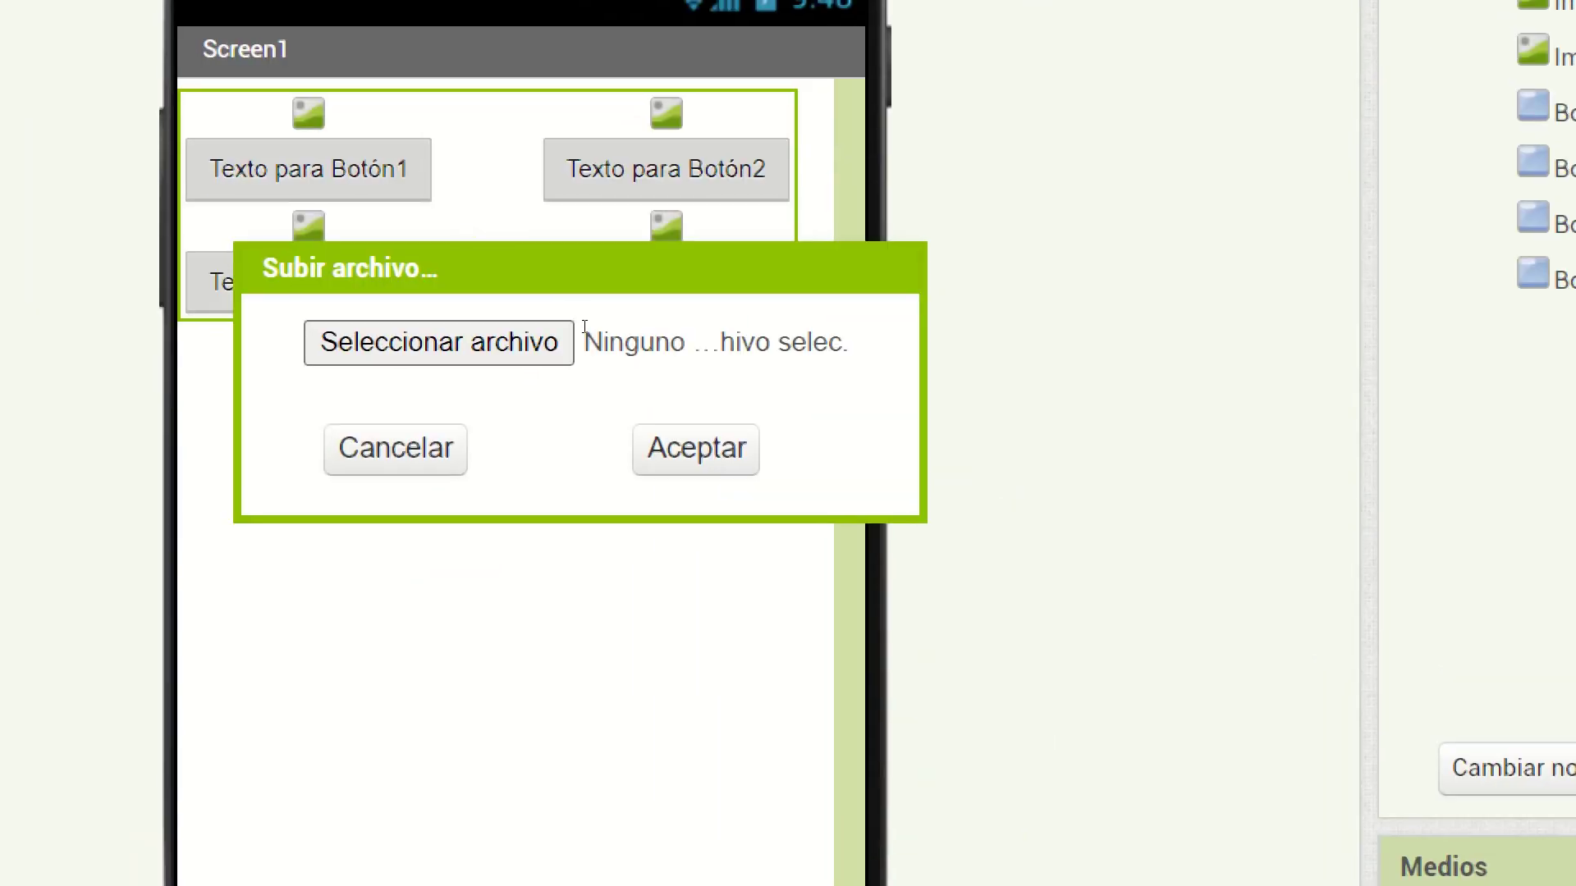
click(476, 265)
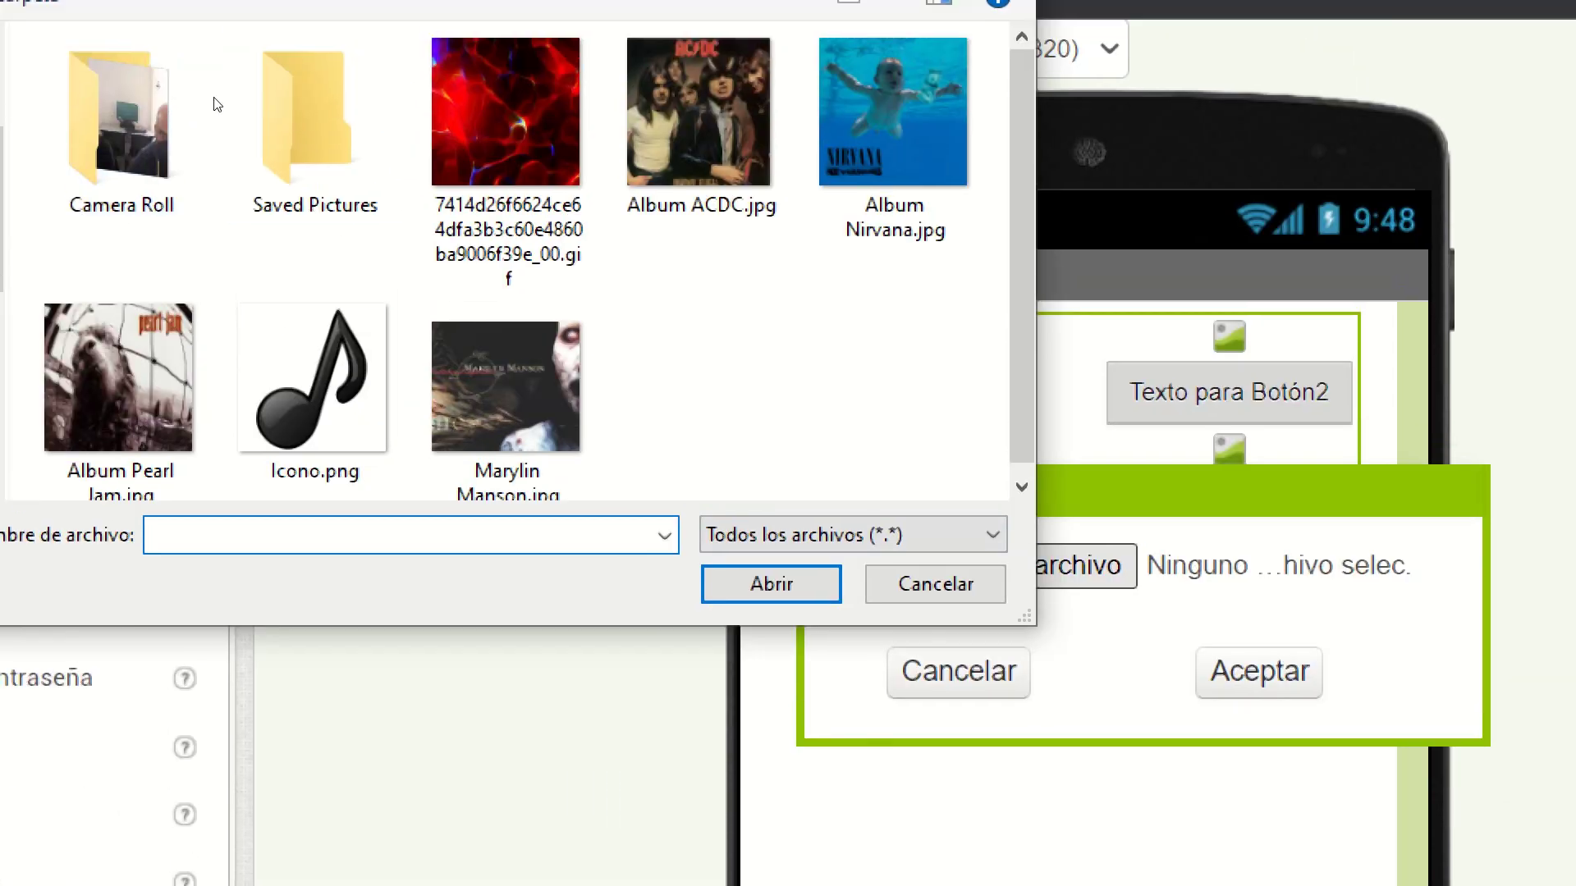
click(246, 43)
click(772, 584)
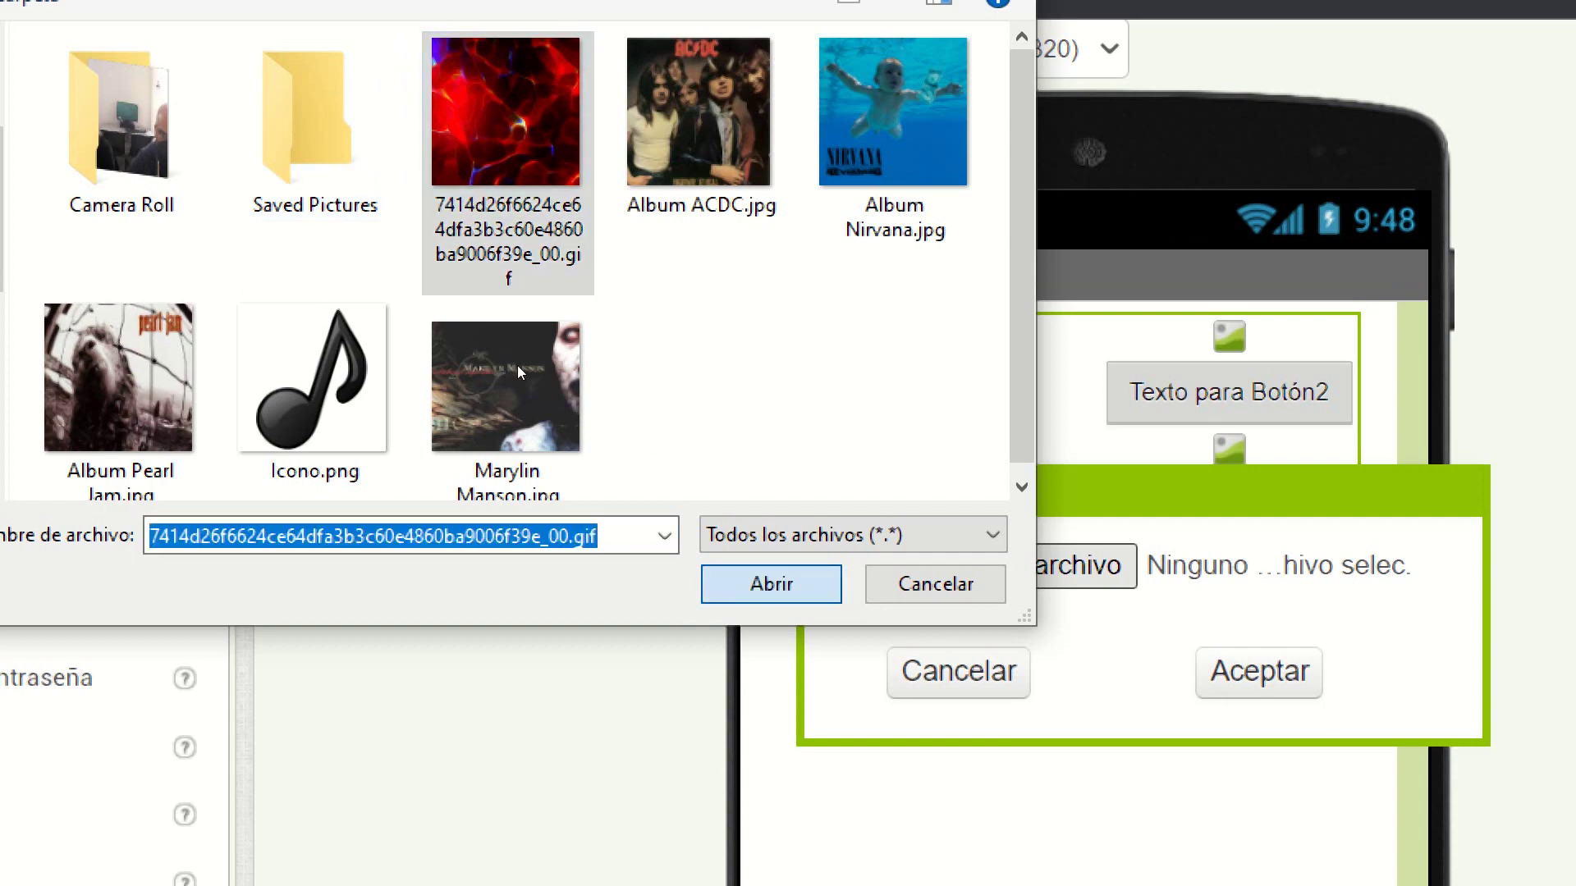
click(1258, 671)
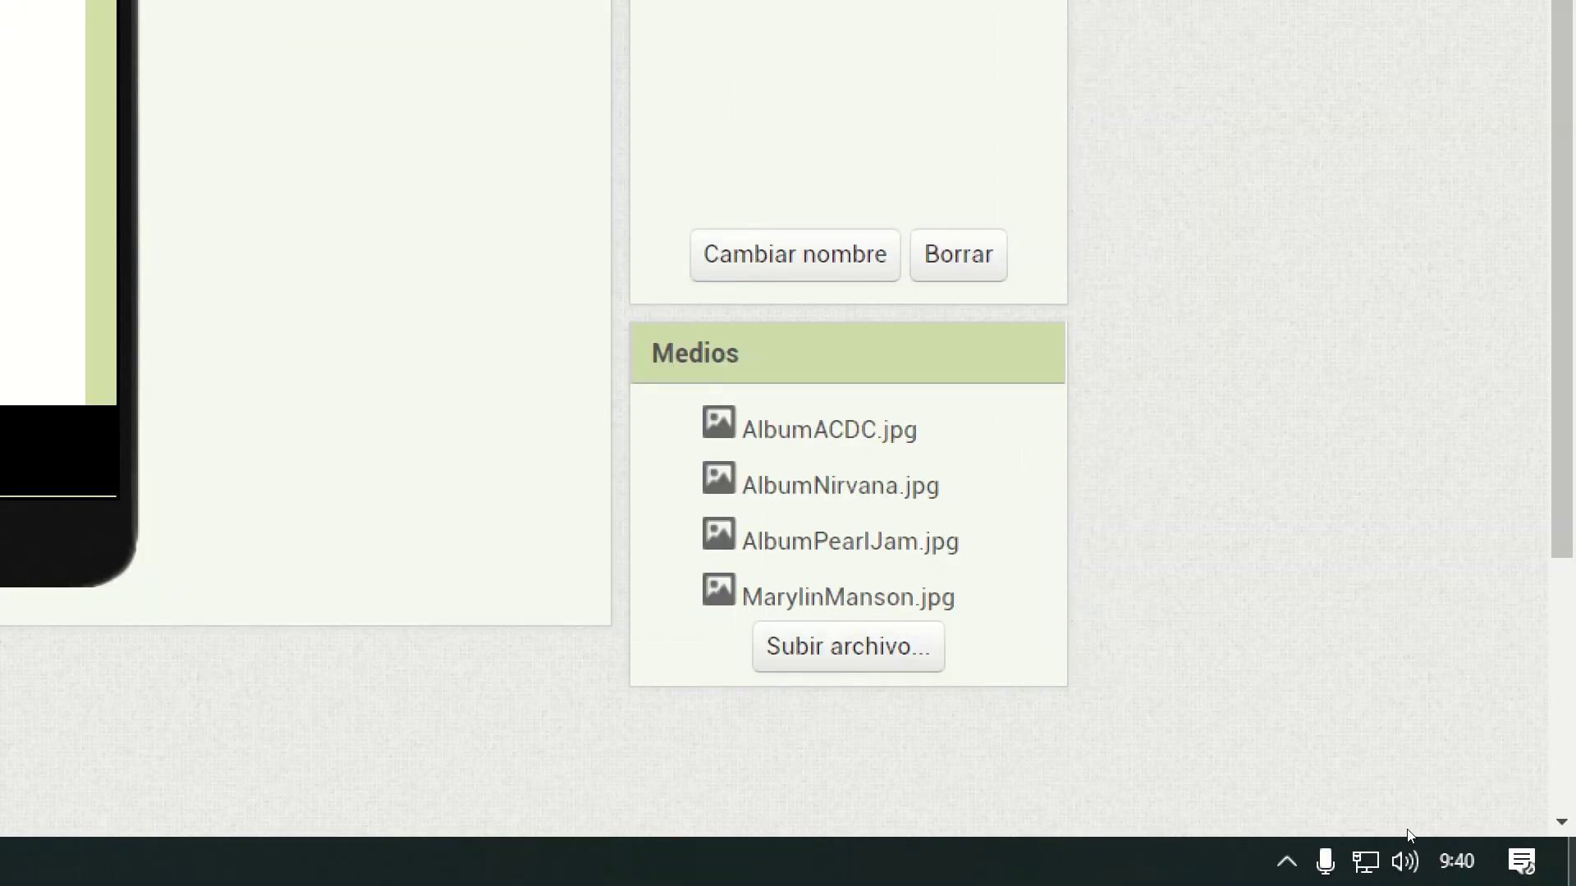
Upload the musical note image Icono.png from the Pictures folder to the project's media
click(847, 701)
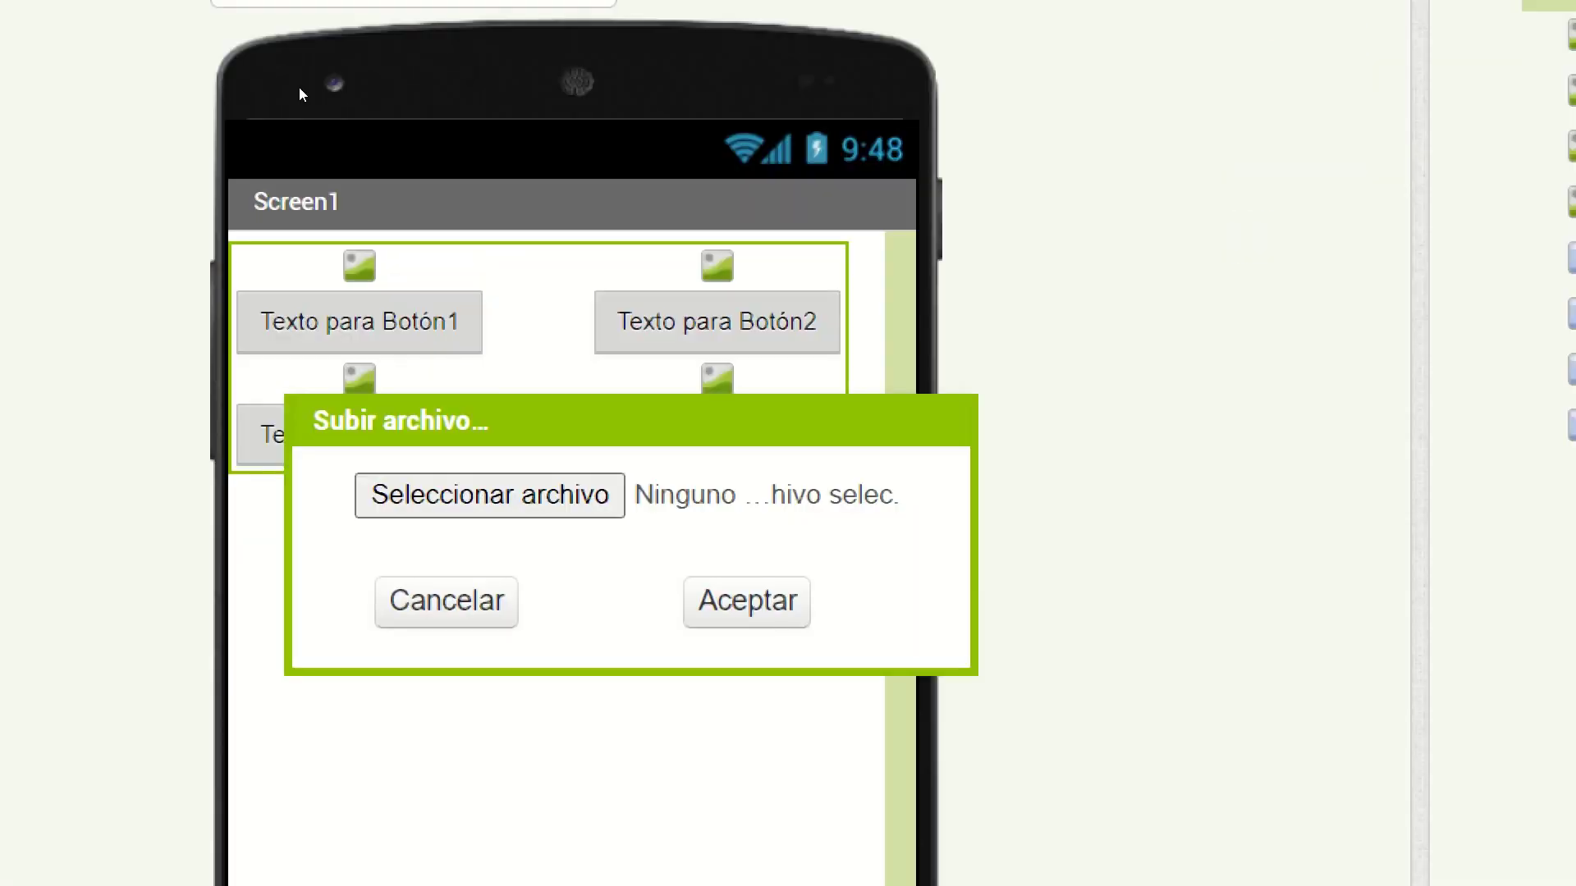
click(778, 565)
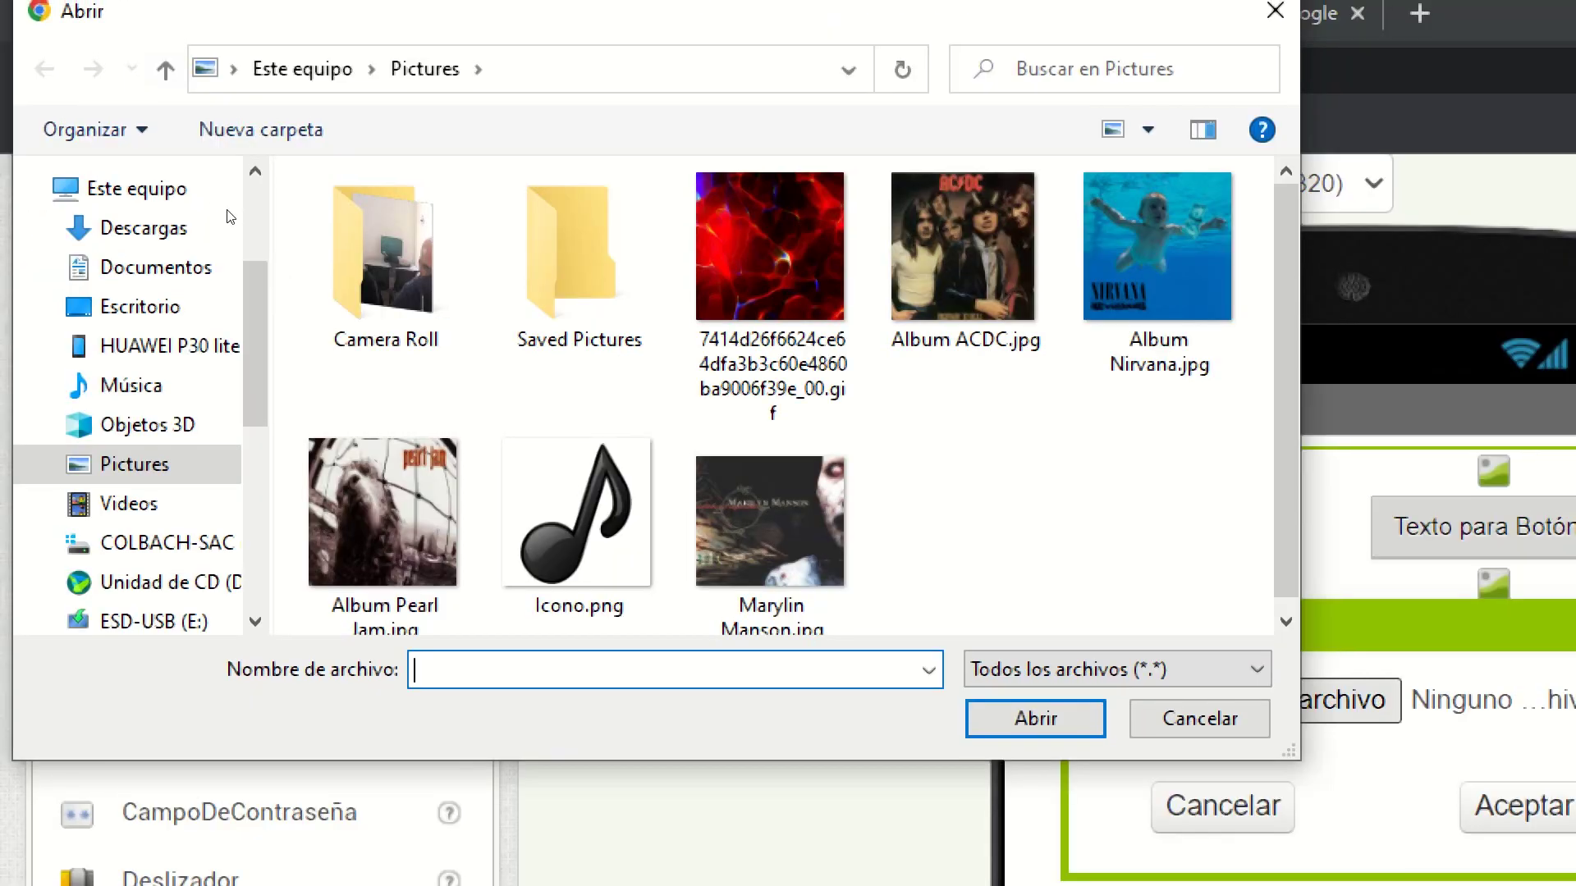
click(577, 513)
double_click(633, 447)
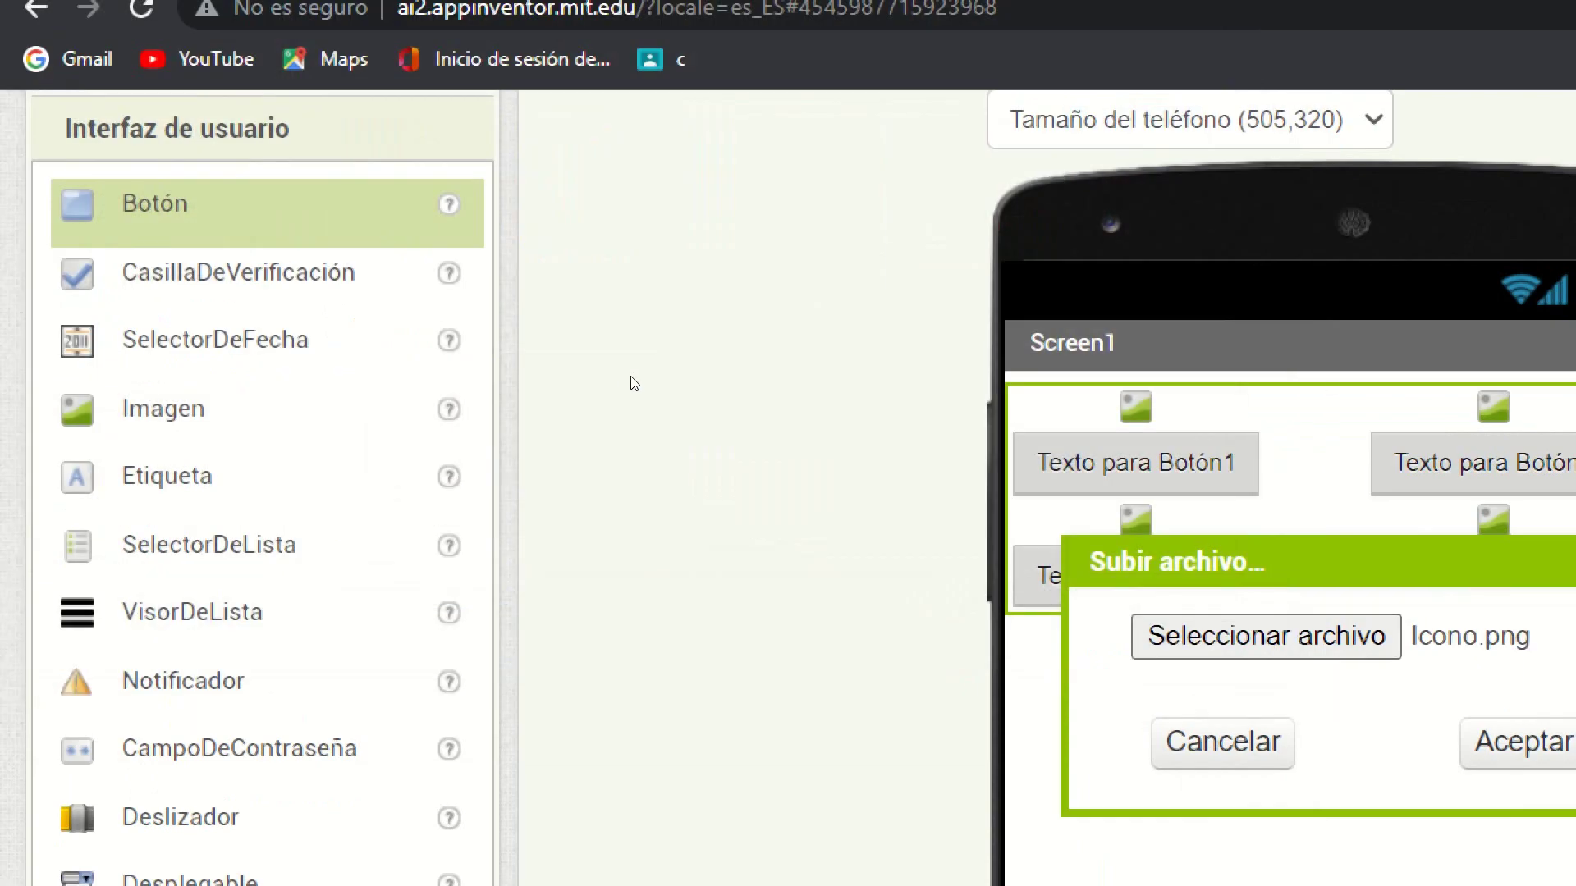
click(1522, 742)
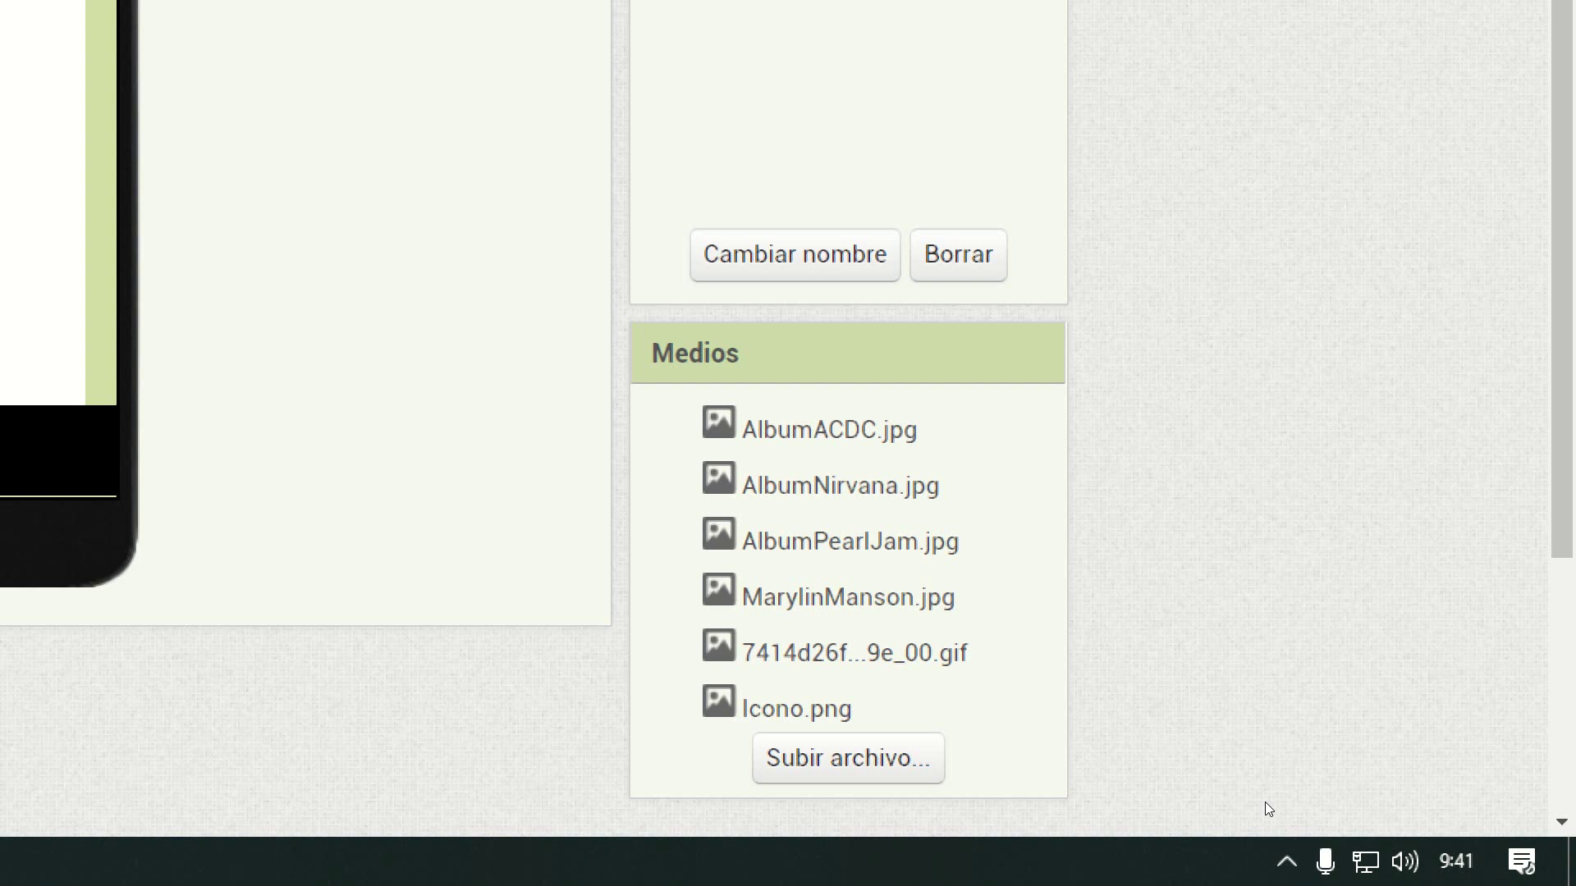
Show the white-background remover page's web address once more and return to the App Inventor project
key(Up)
key(Up)
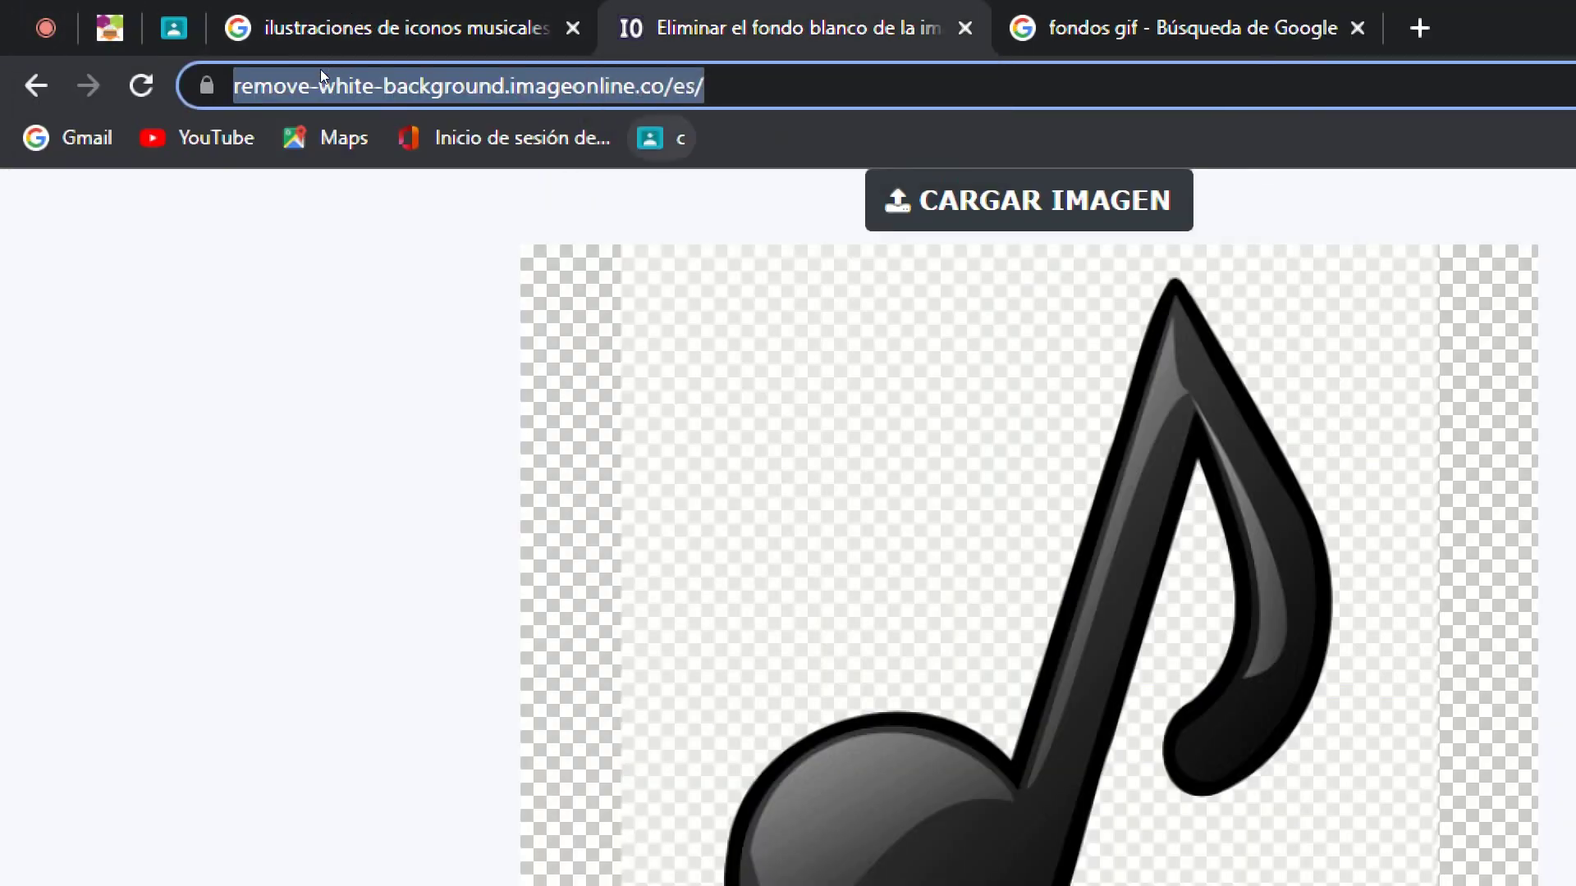
click(322, 81)
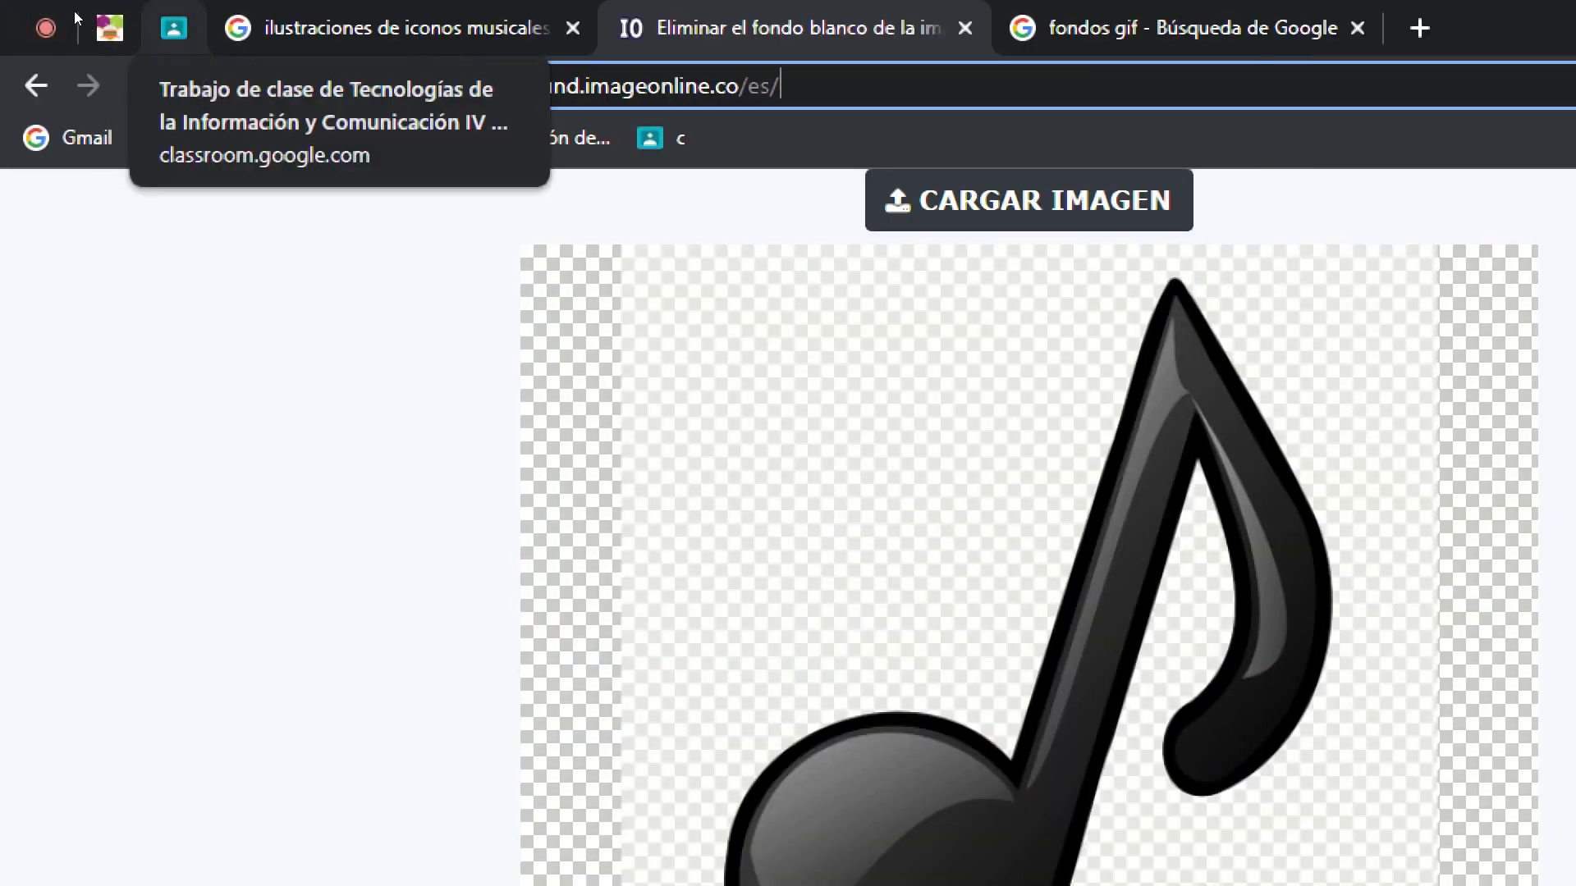
click(92, 31)
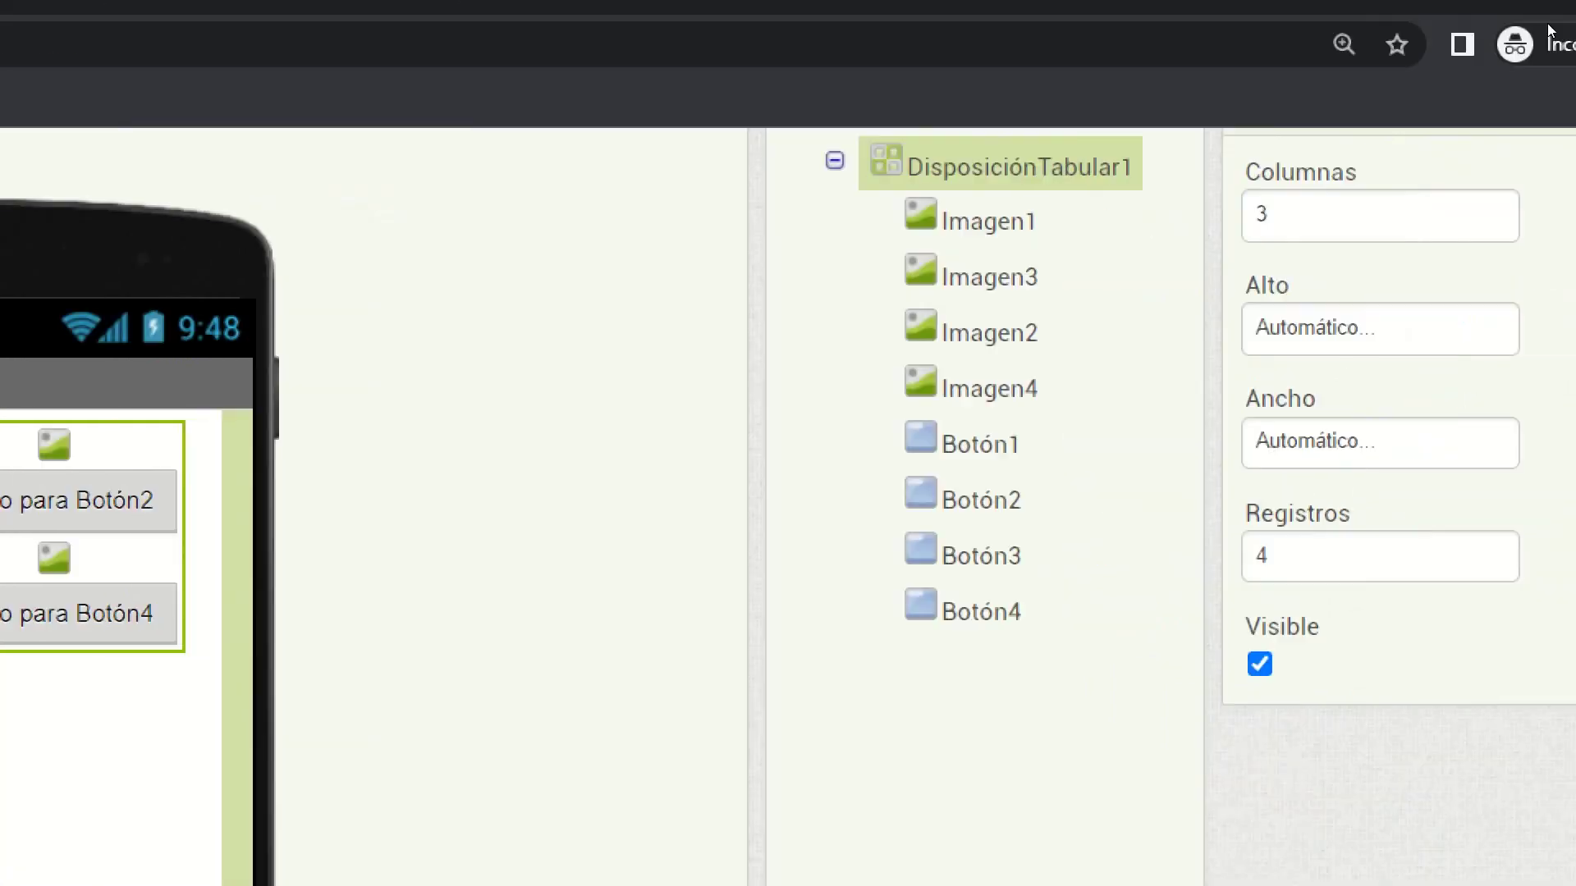
Rename the Imagen1 component in the table arrangement as Album Nirvana
scroll(1313, 238, up, 4)
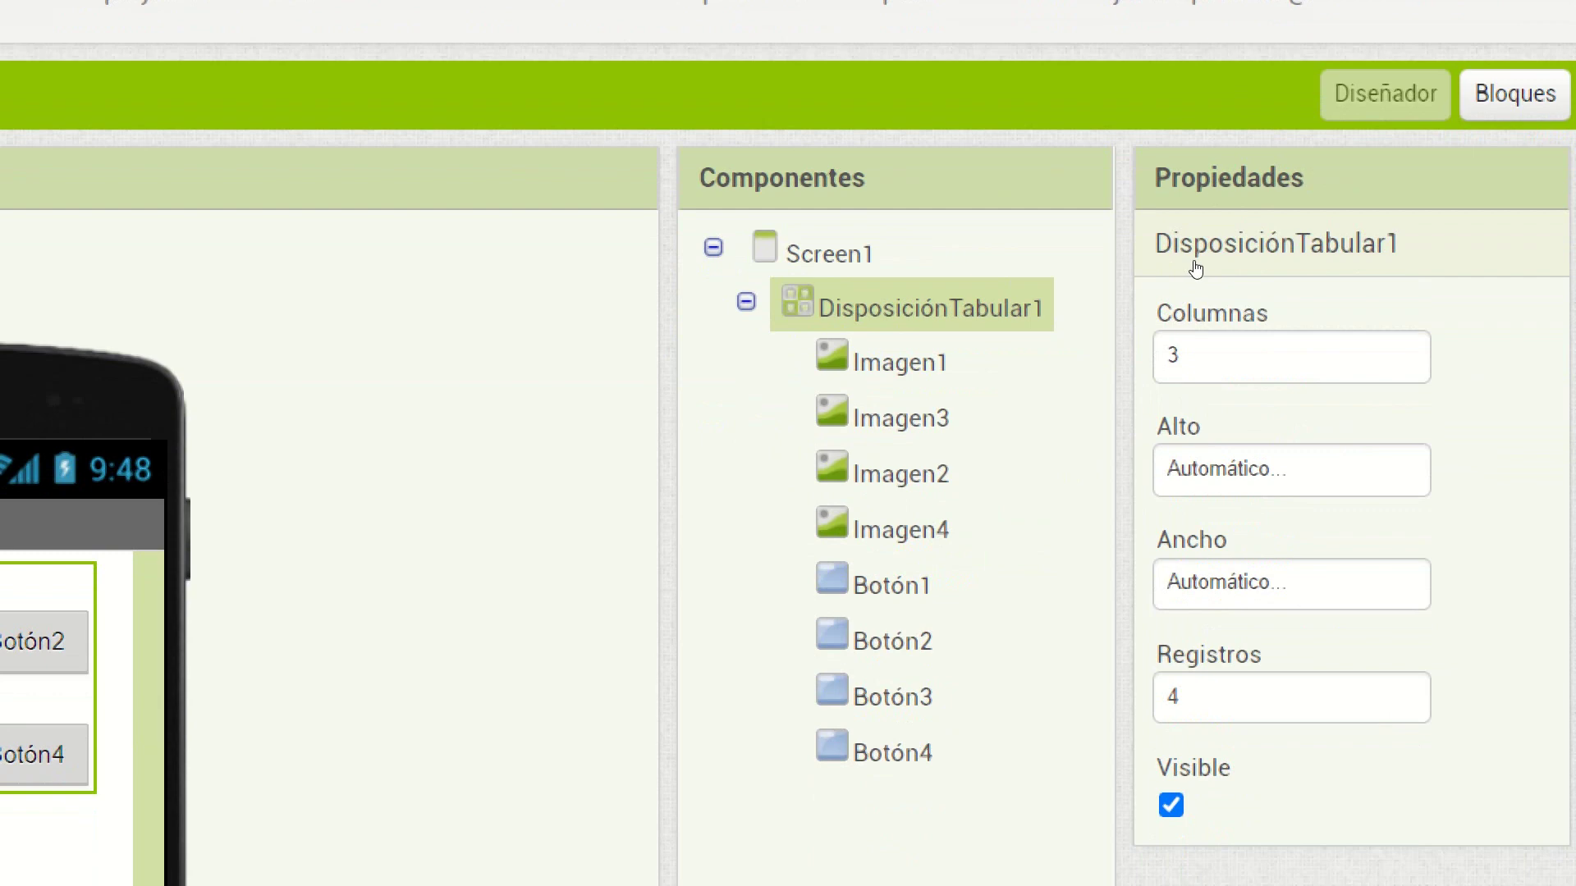
key(Down)
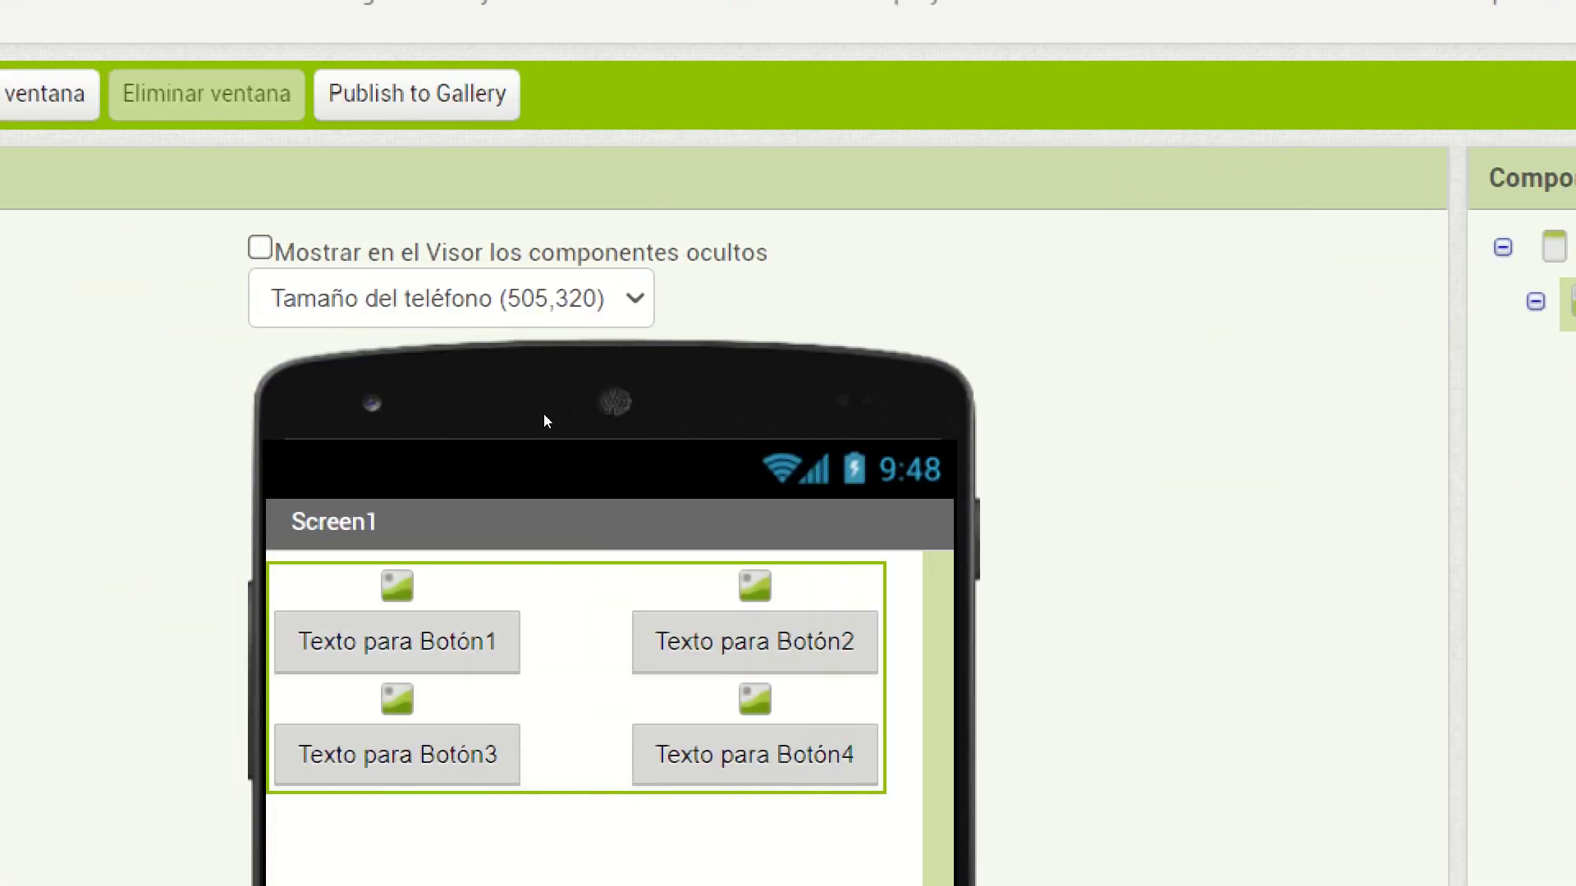
key(Down)
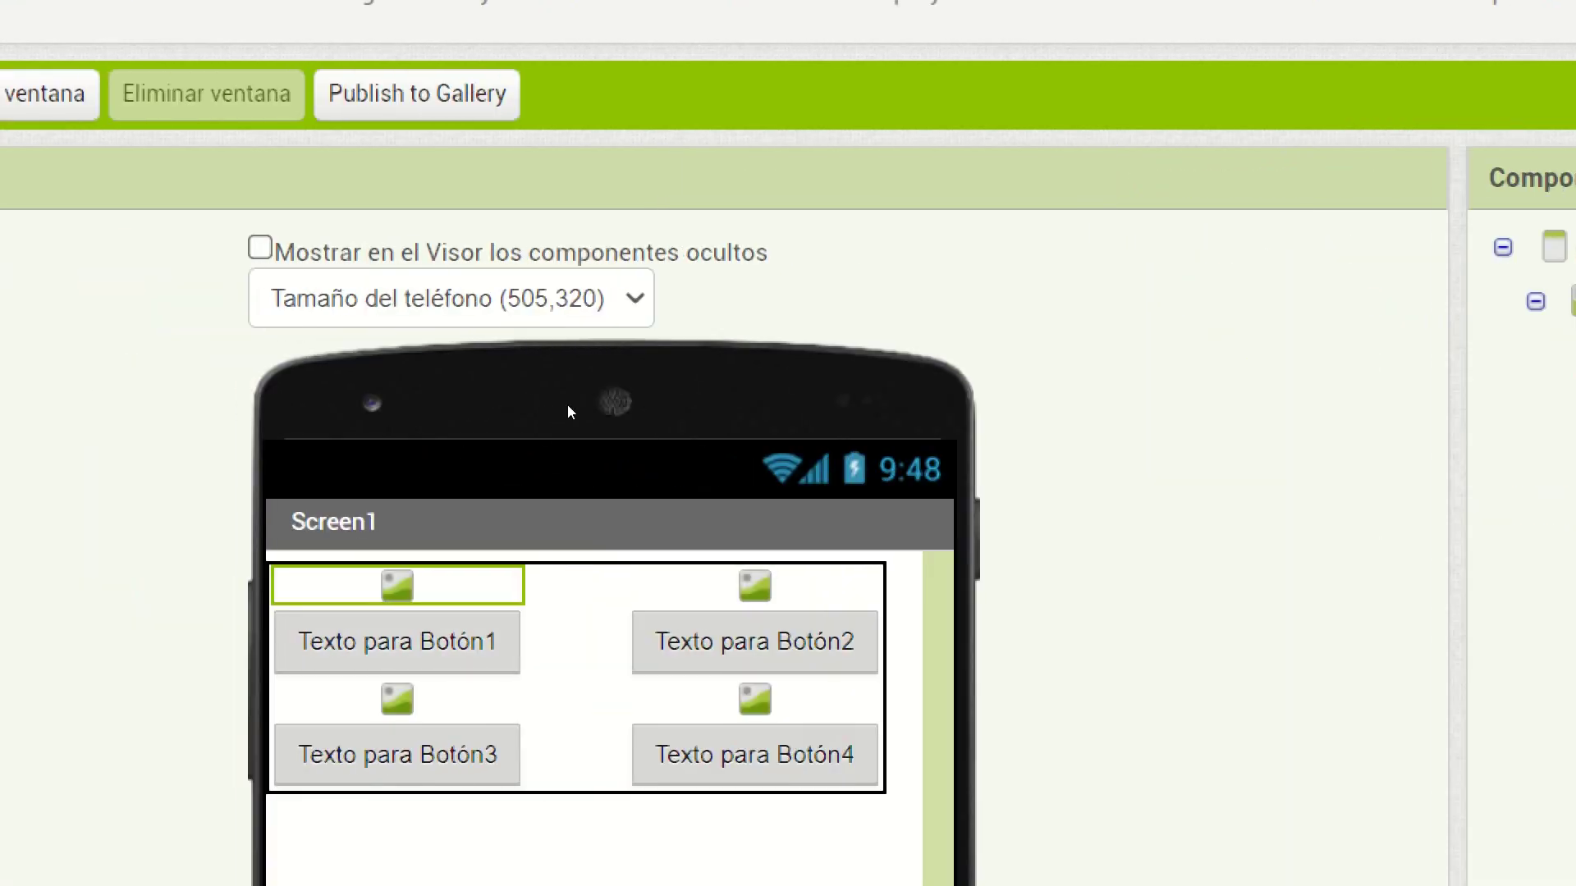
key(Down)
key(Down)
key(Down)
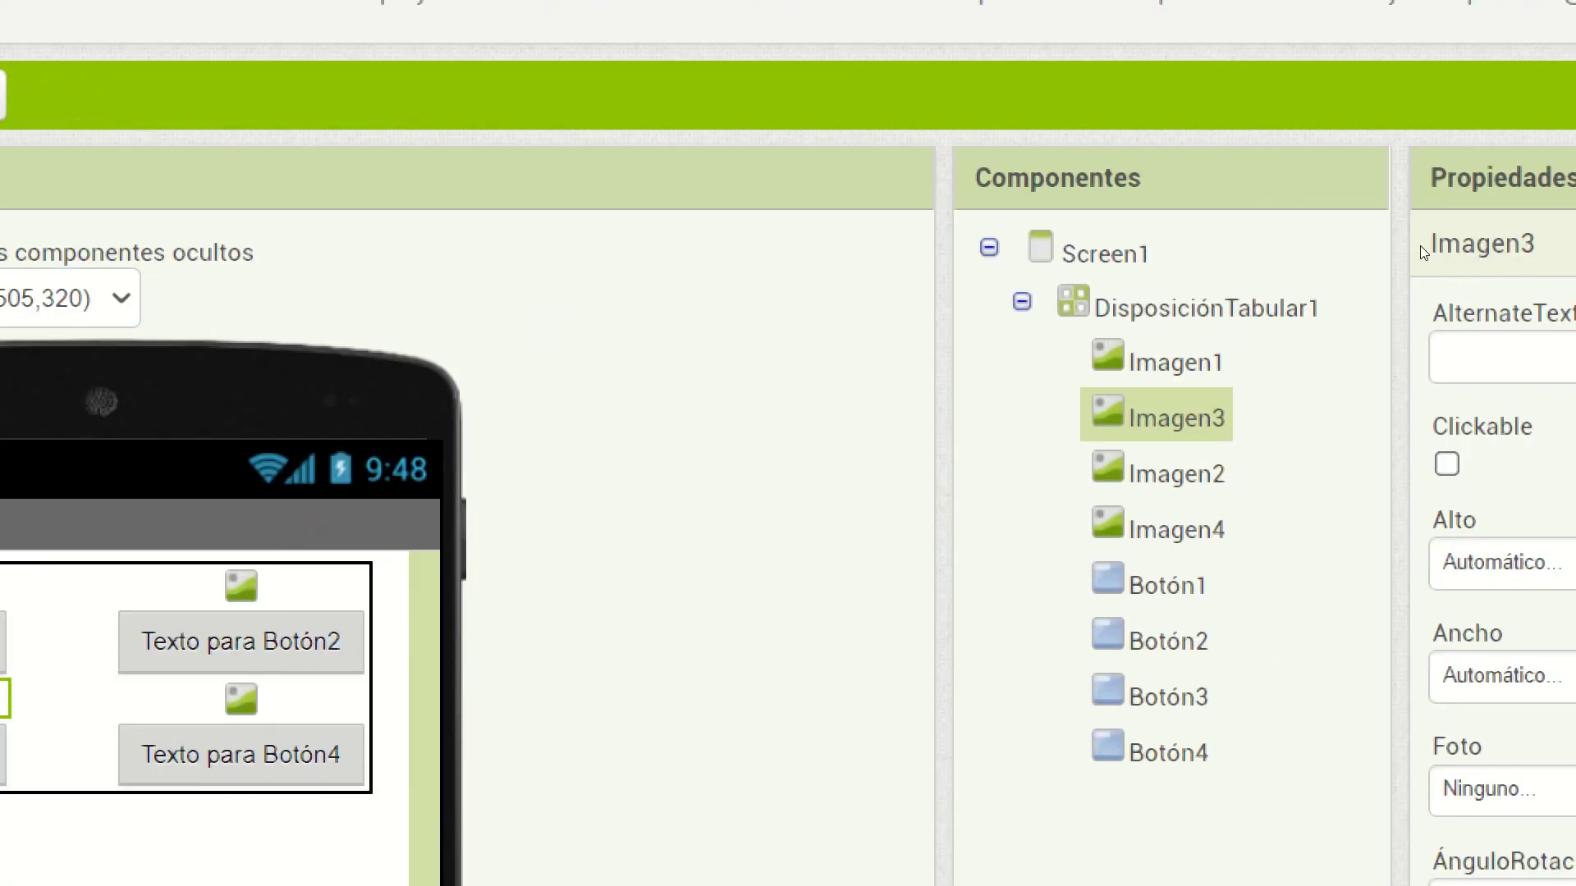
click(975, 361)
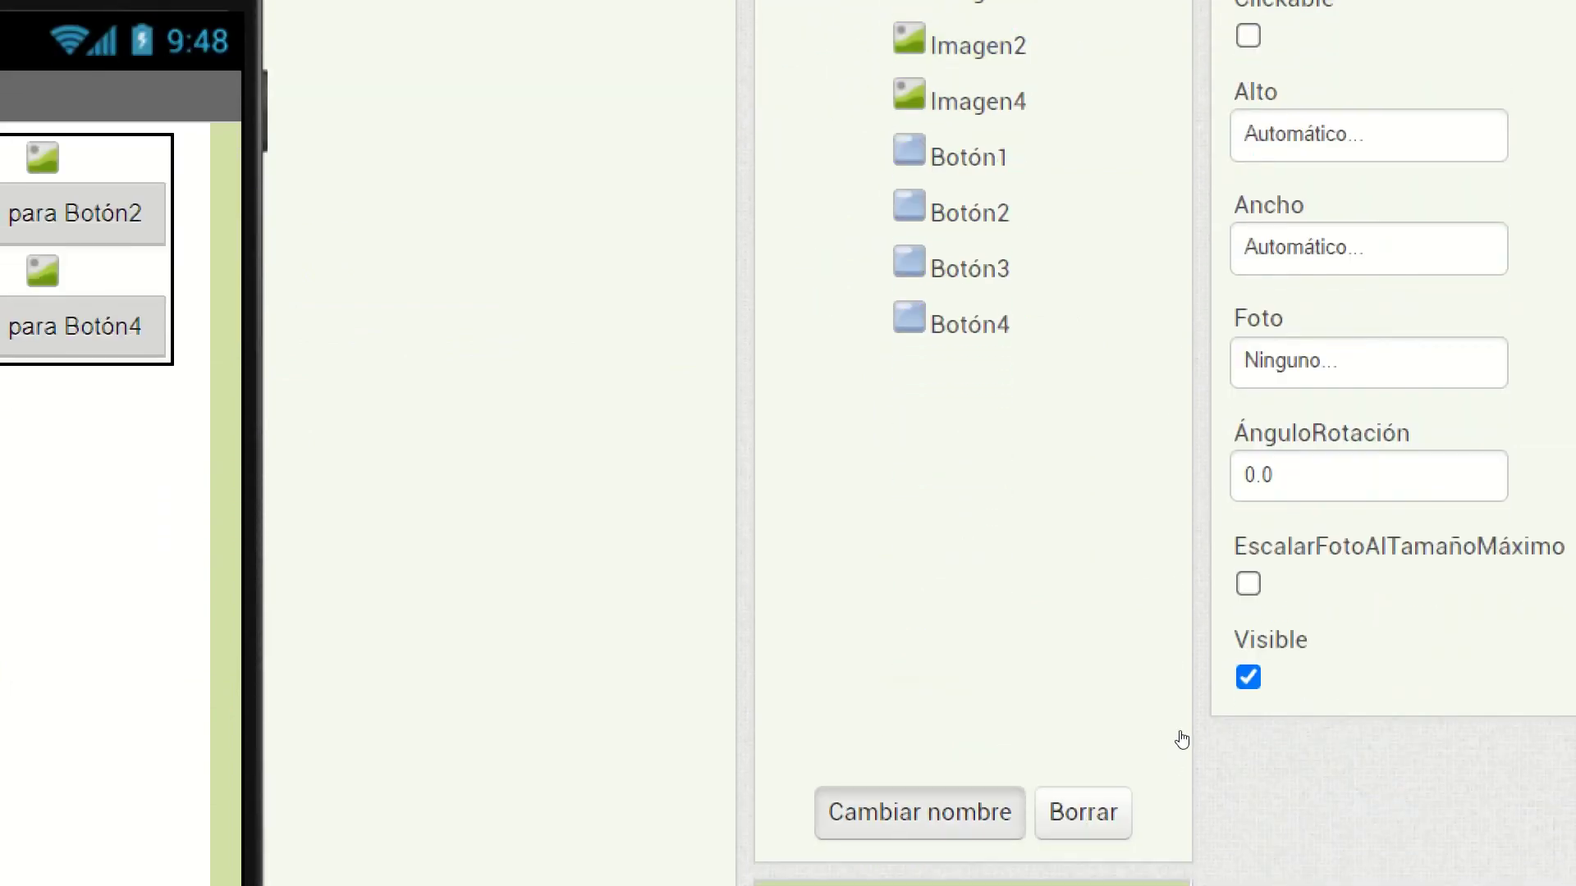
click(921, 812)
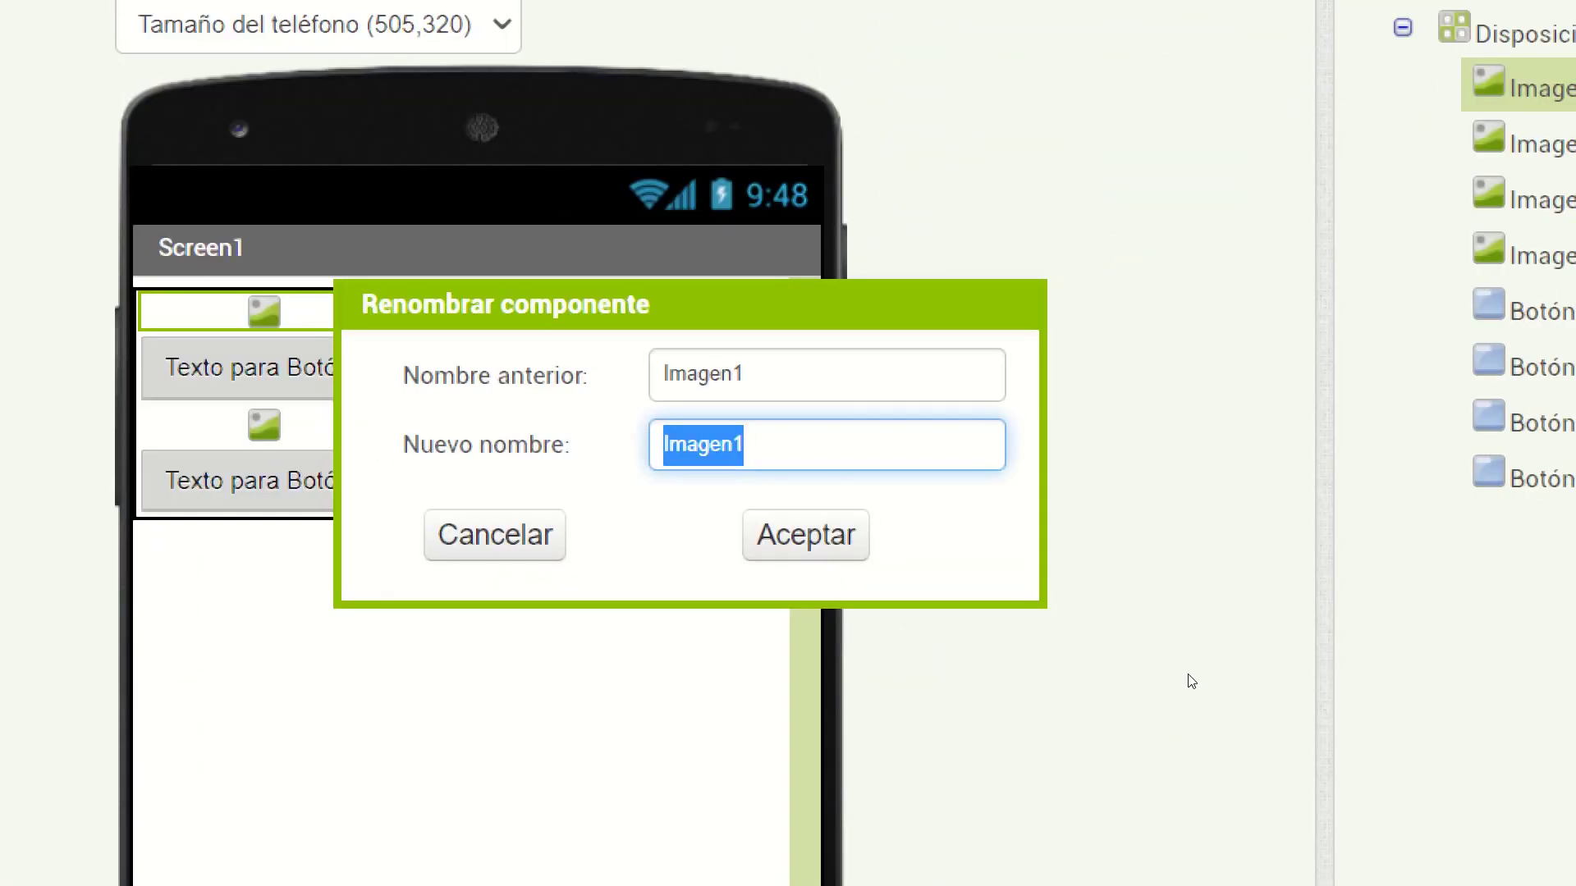
text(Album)
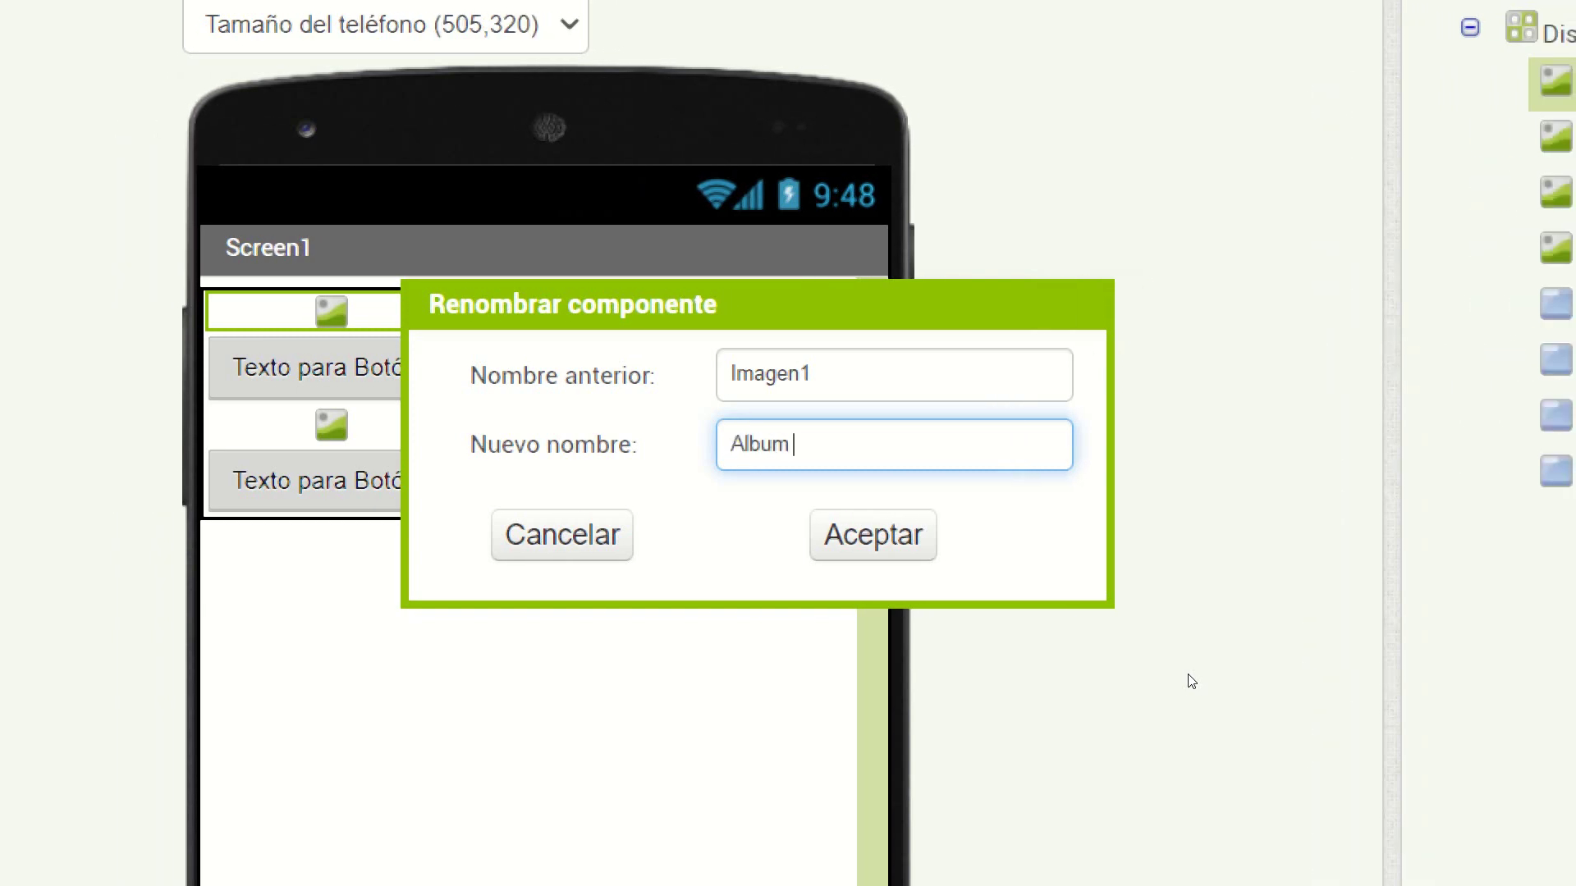
text( Nirva)
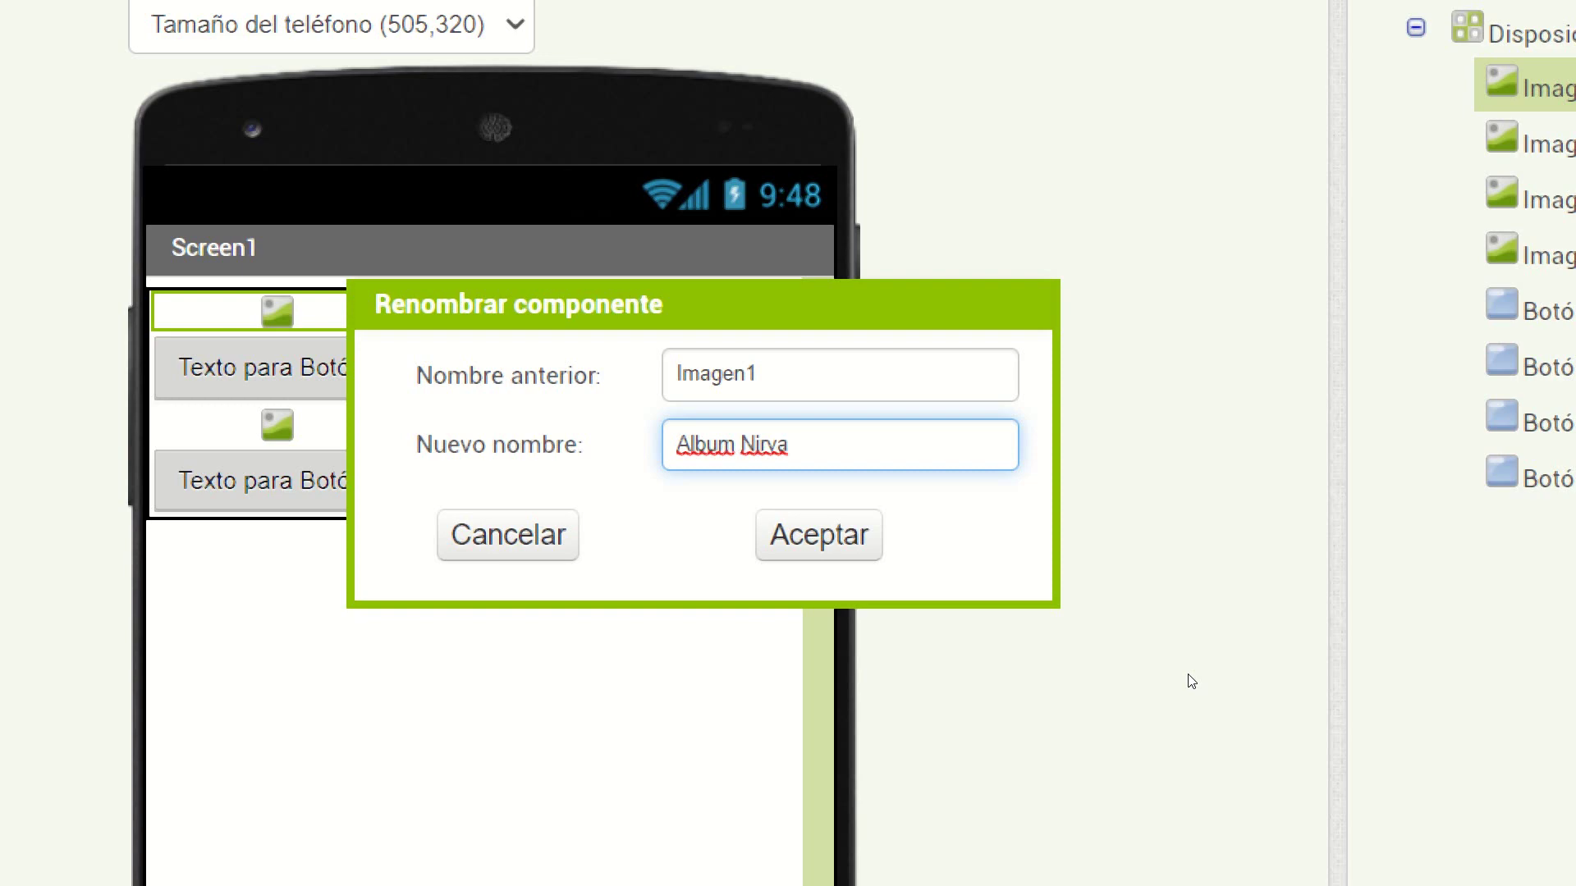
text(na)
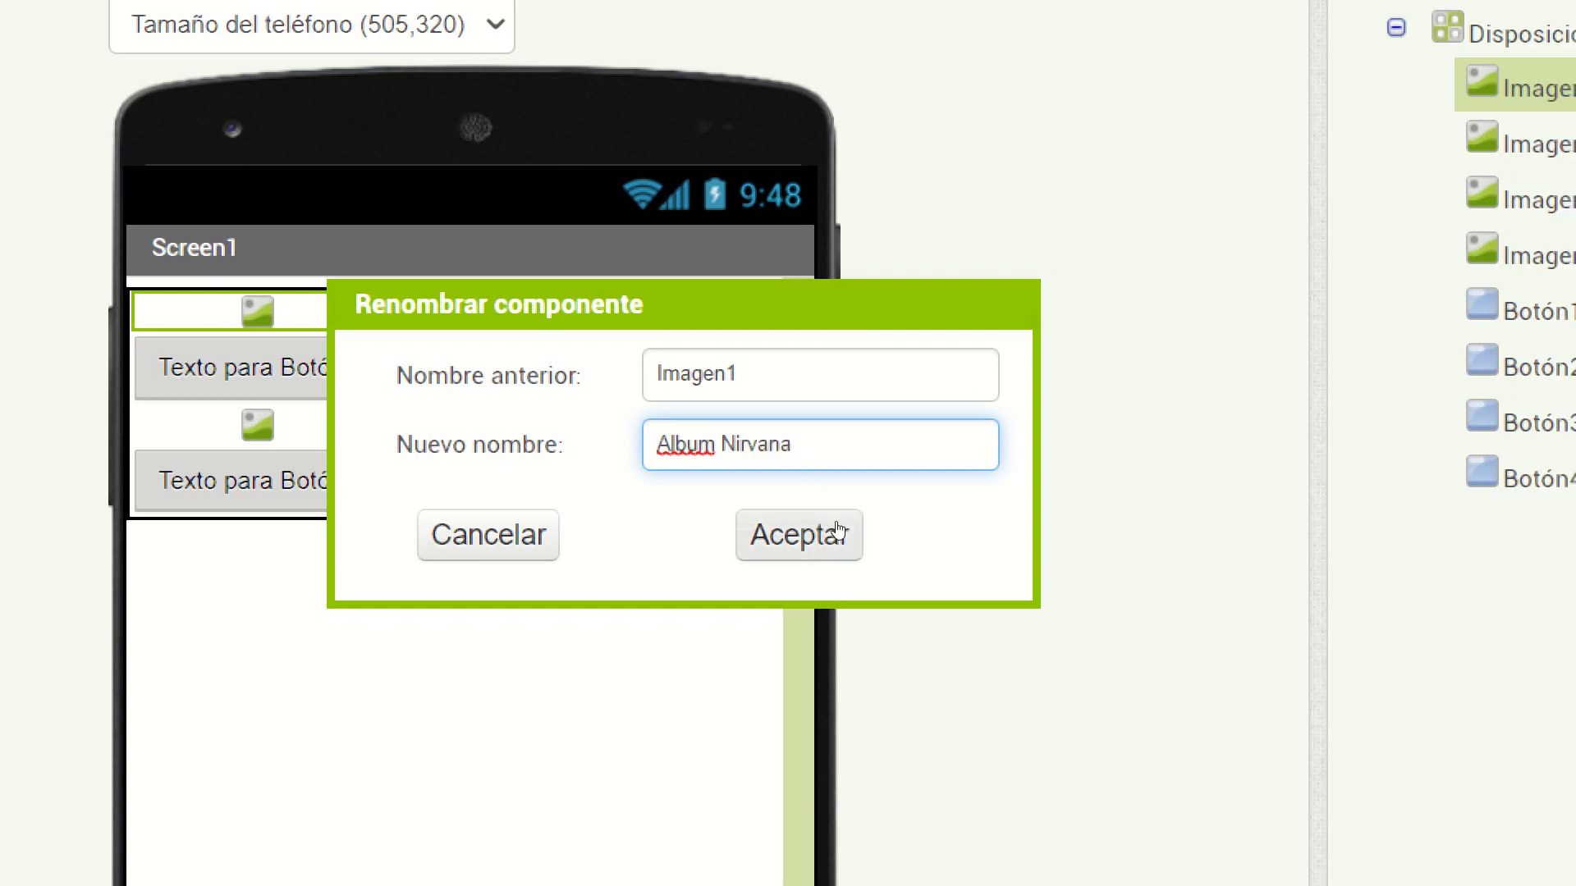
click(837, 532)
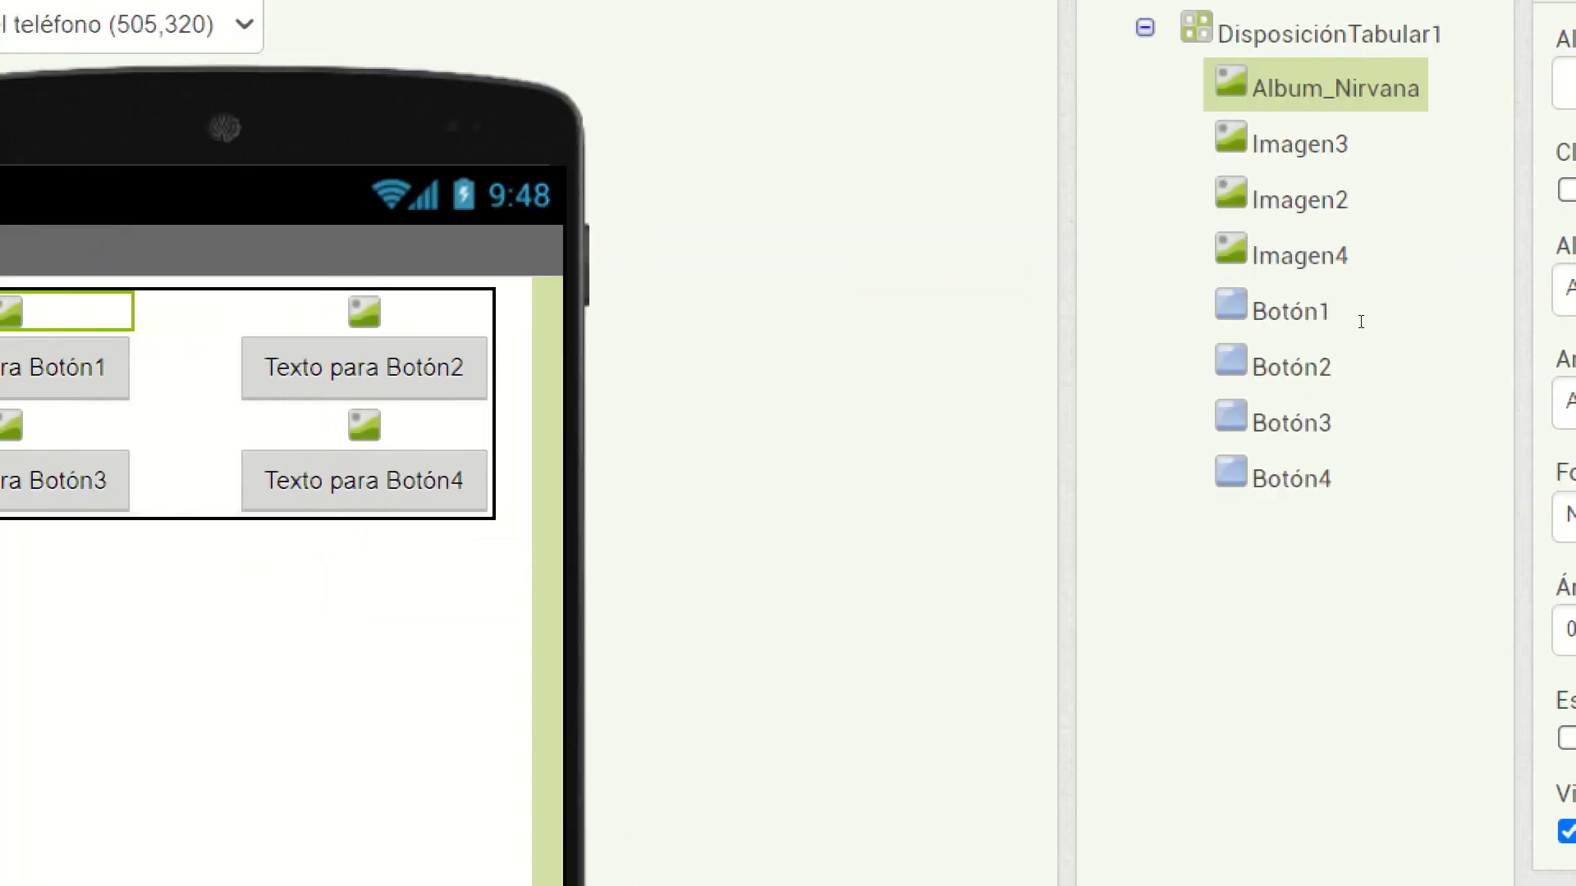
Rename the Imagen3 component, the image above Botón3, as Album_Pearl Jam
key(shift+Down)
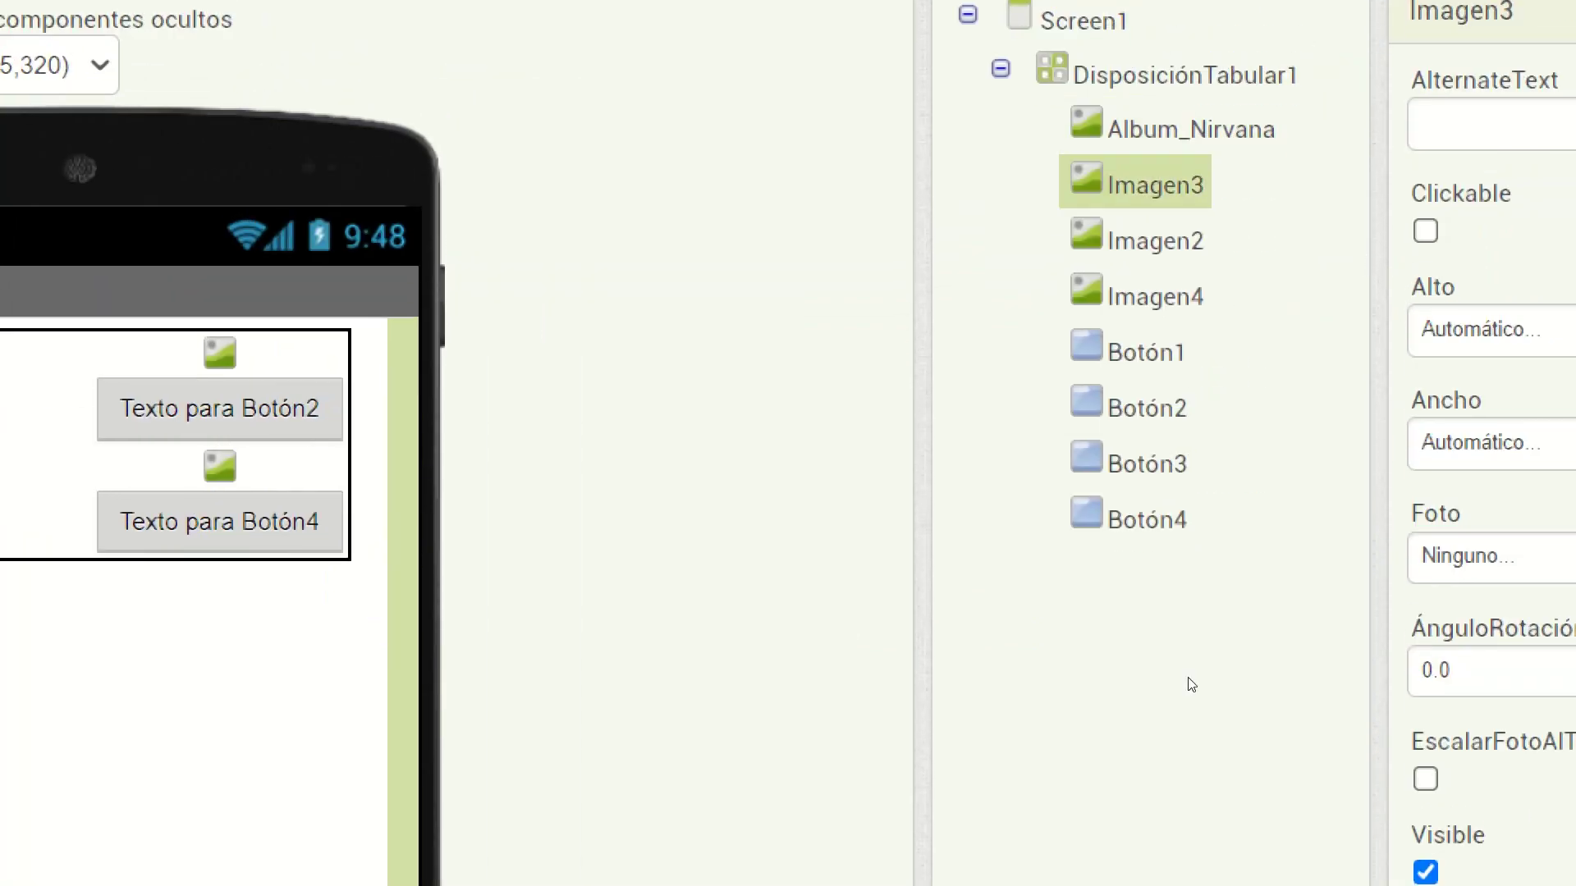
click(1097, 820)
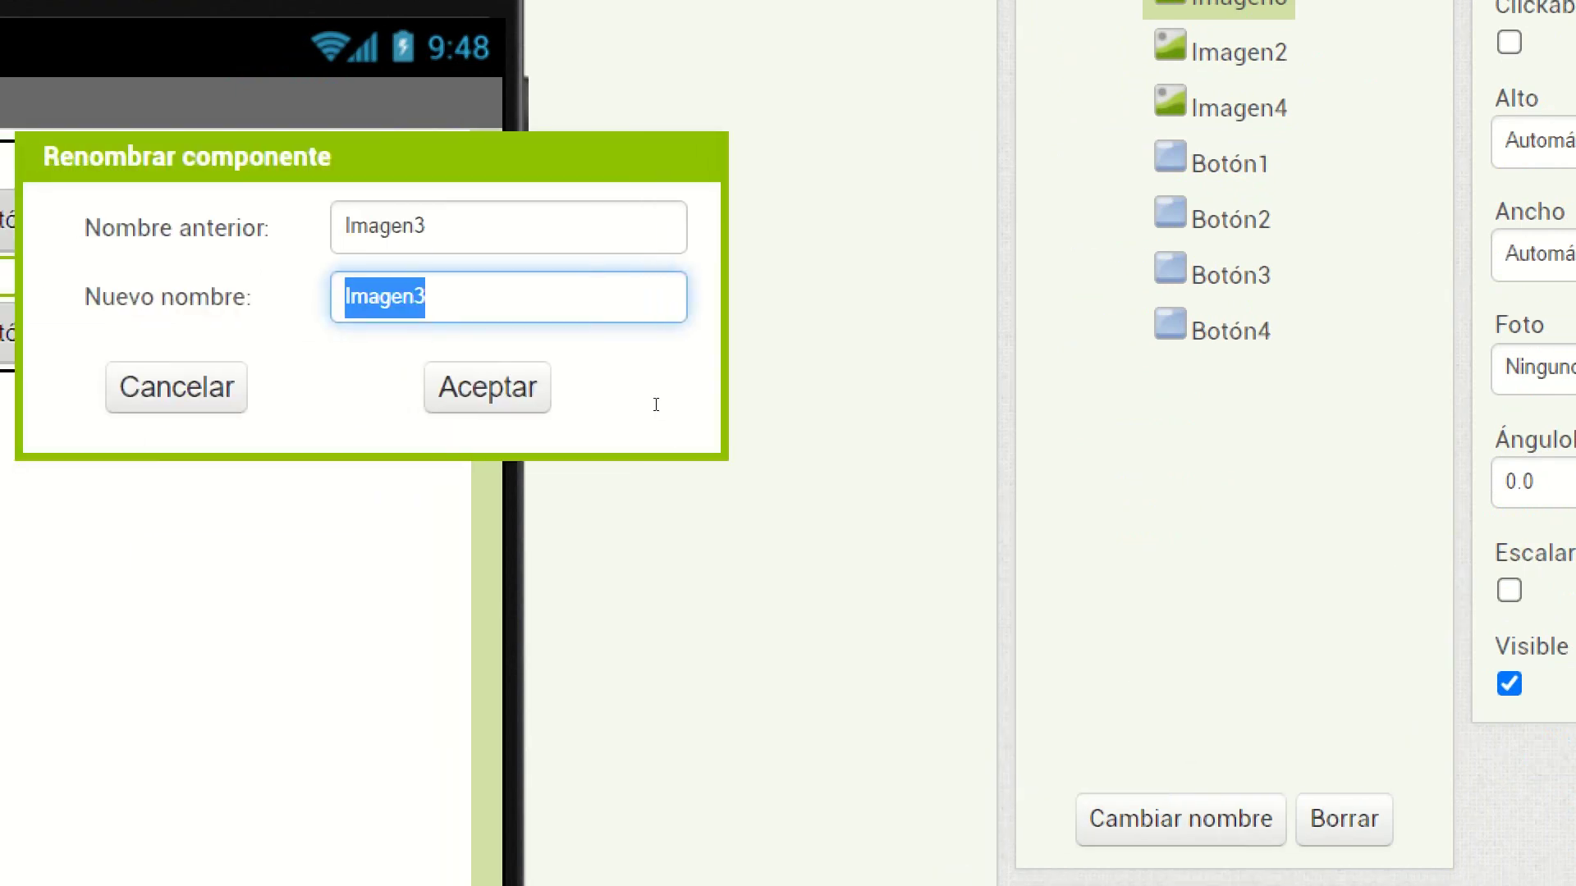
text(Album)
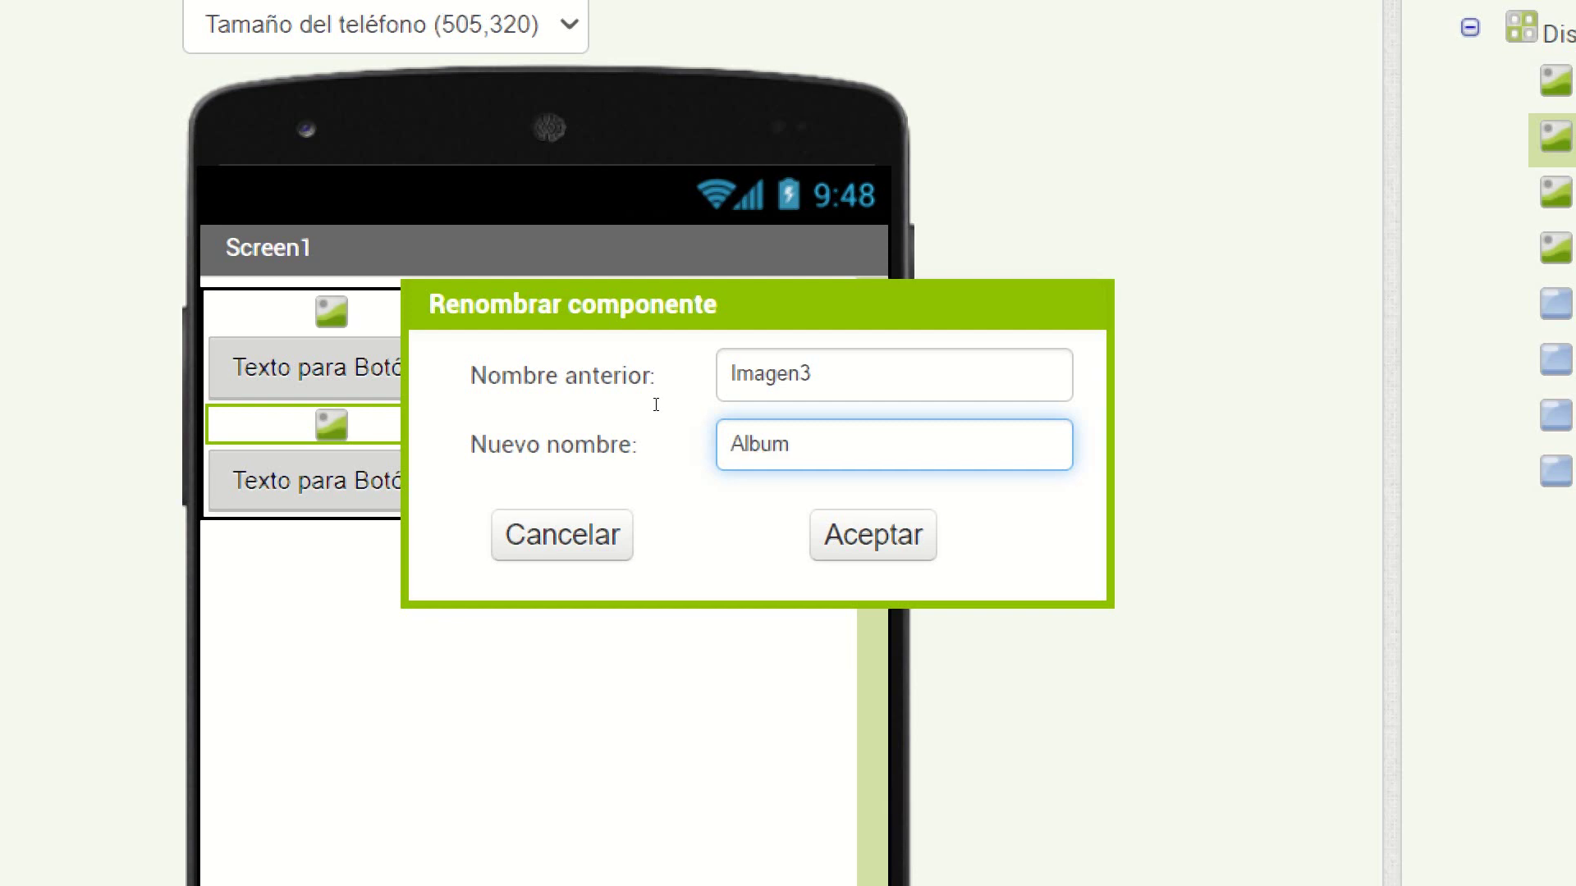
text(_Pera)
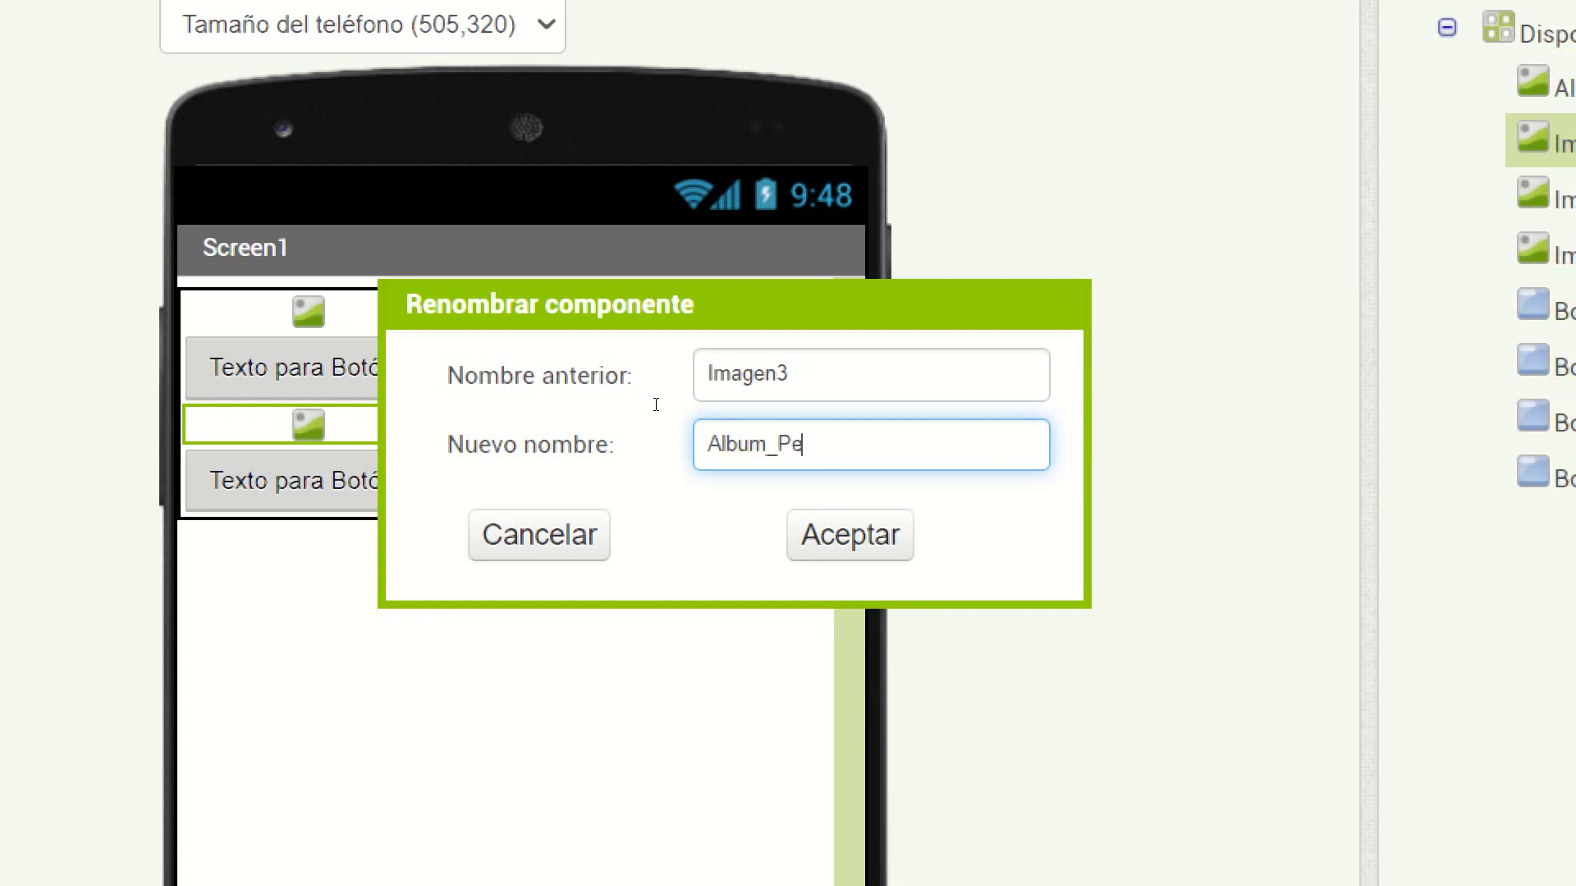
text(l)
key(BackSpace)
key(BackSpace)
key(BackSpace)
text(arl Jam)
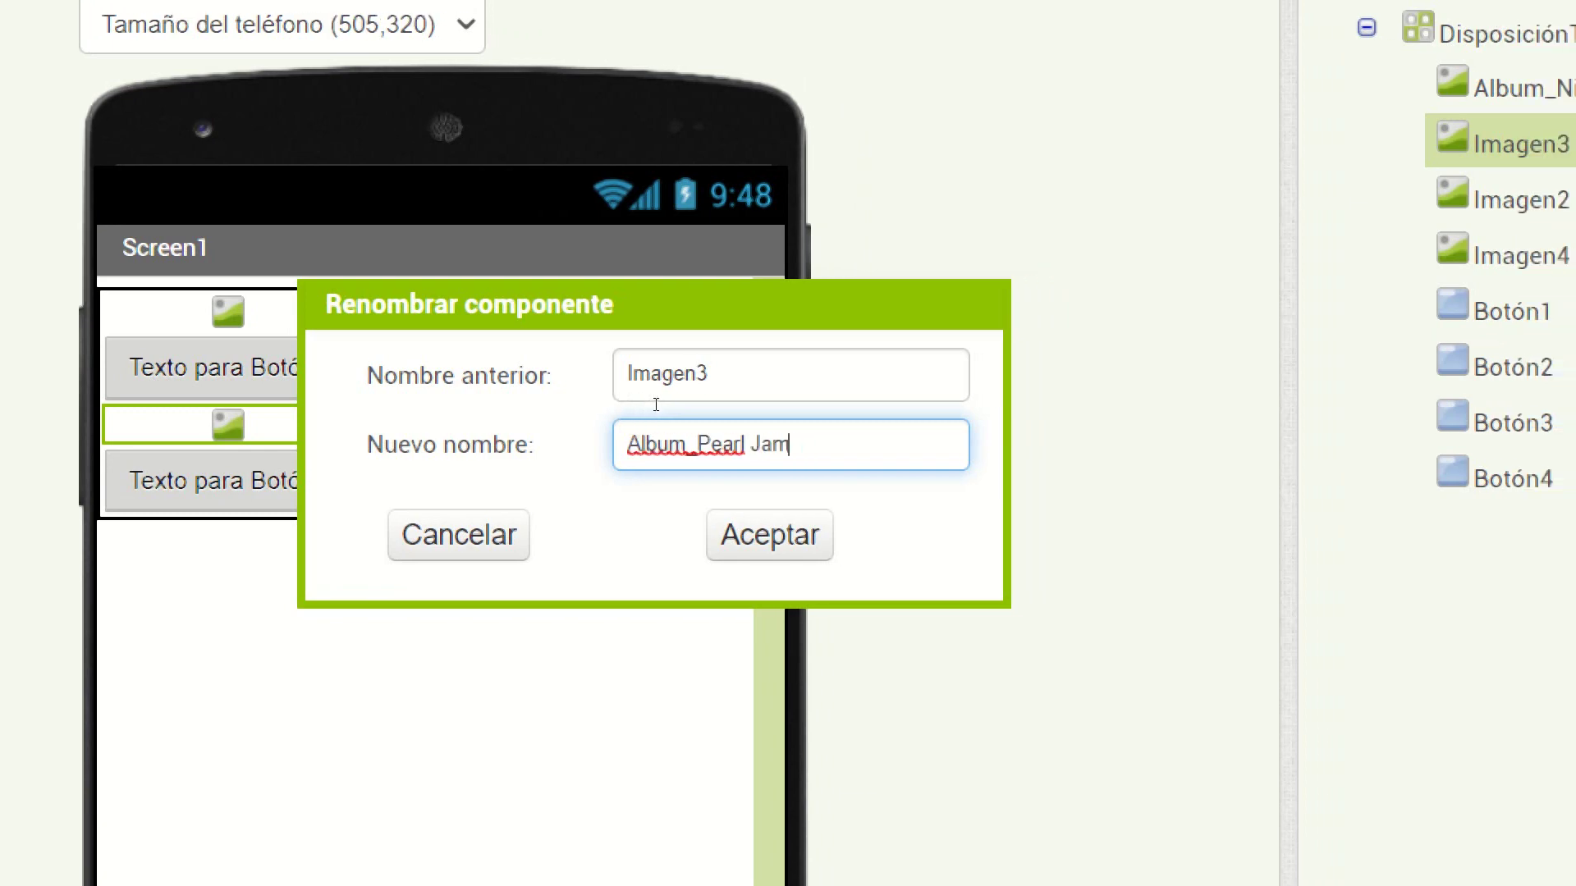
click(831, 535)
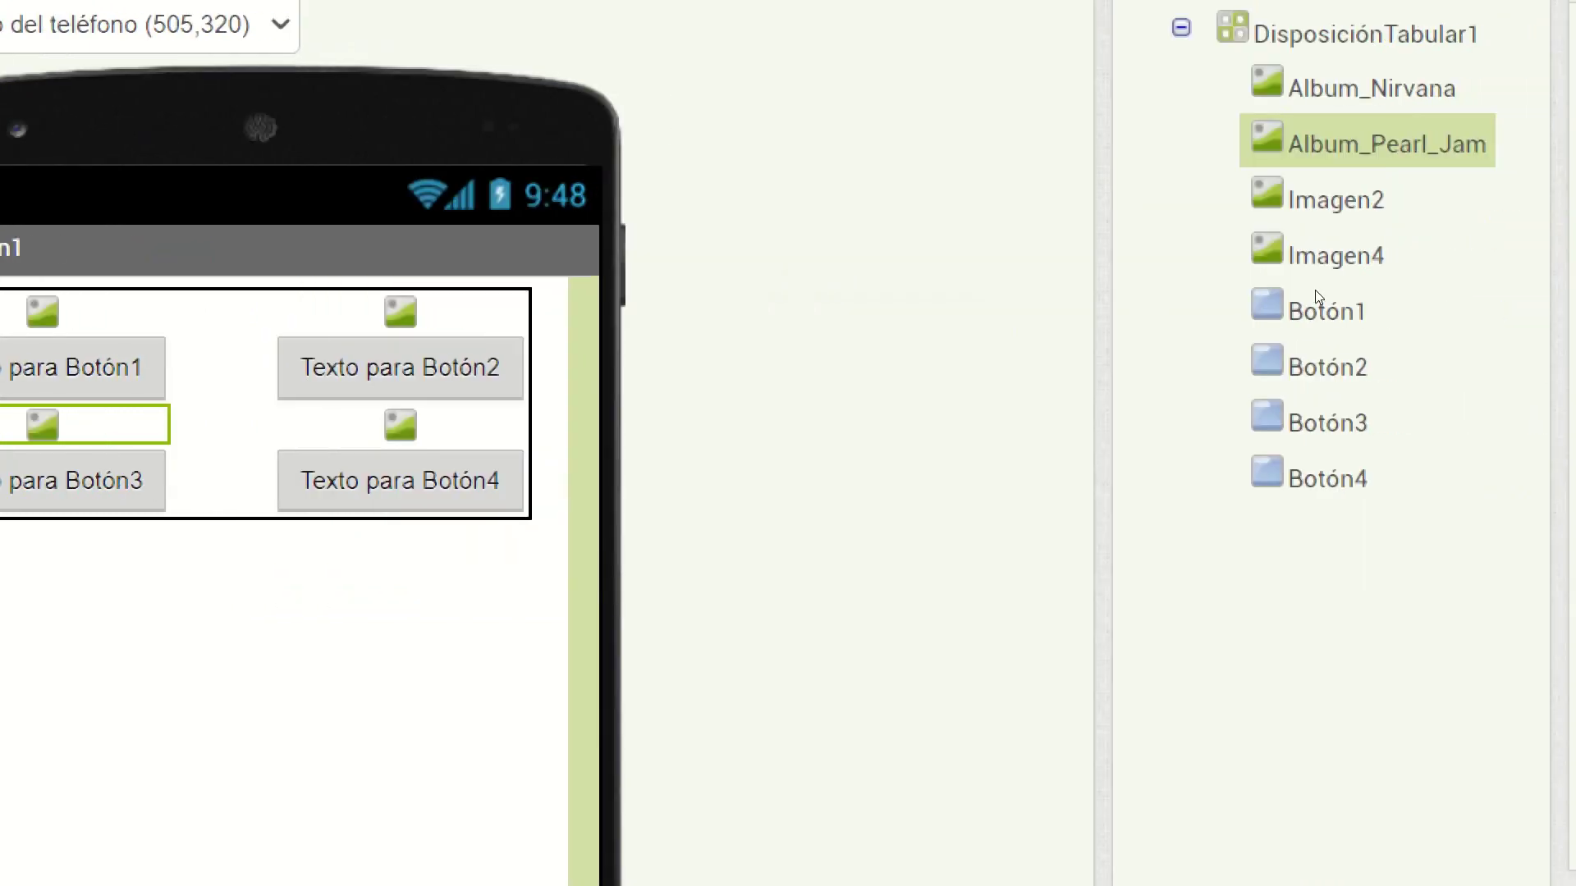
Rename the Imagen2 component, the image above Botón2, as Album_ACDC
click(1186, 749)
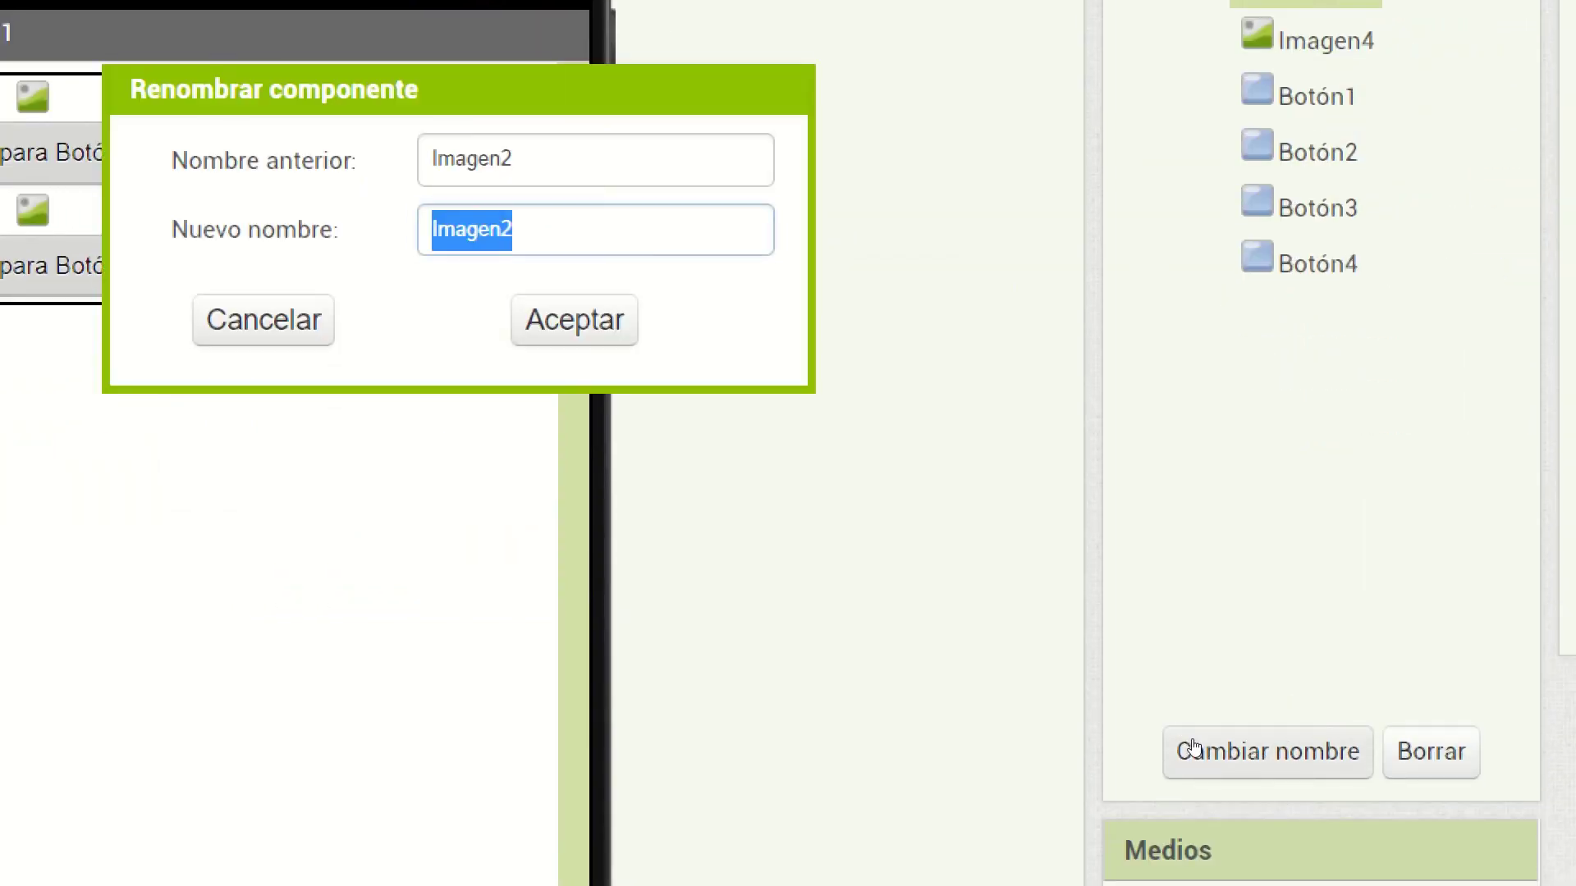
text(Albu)
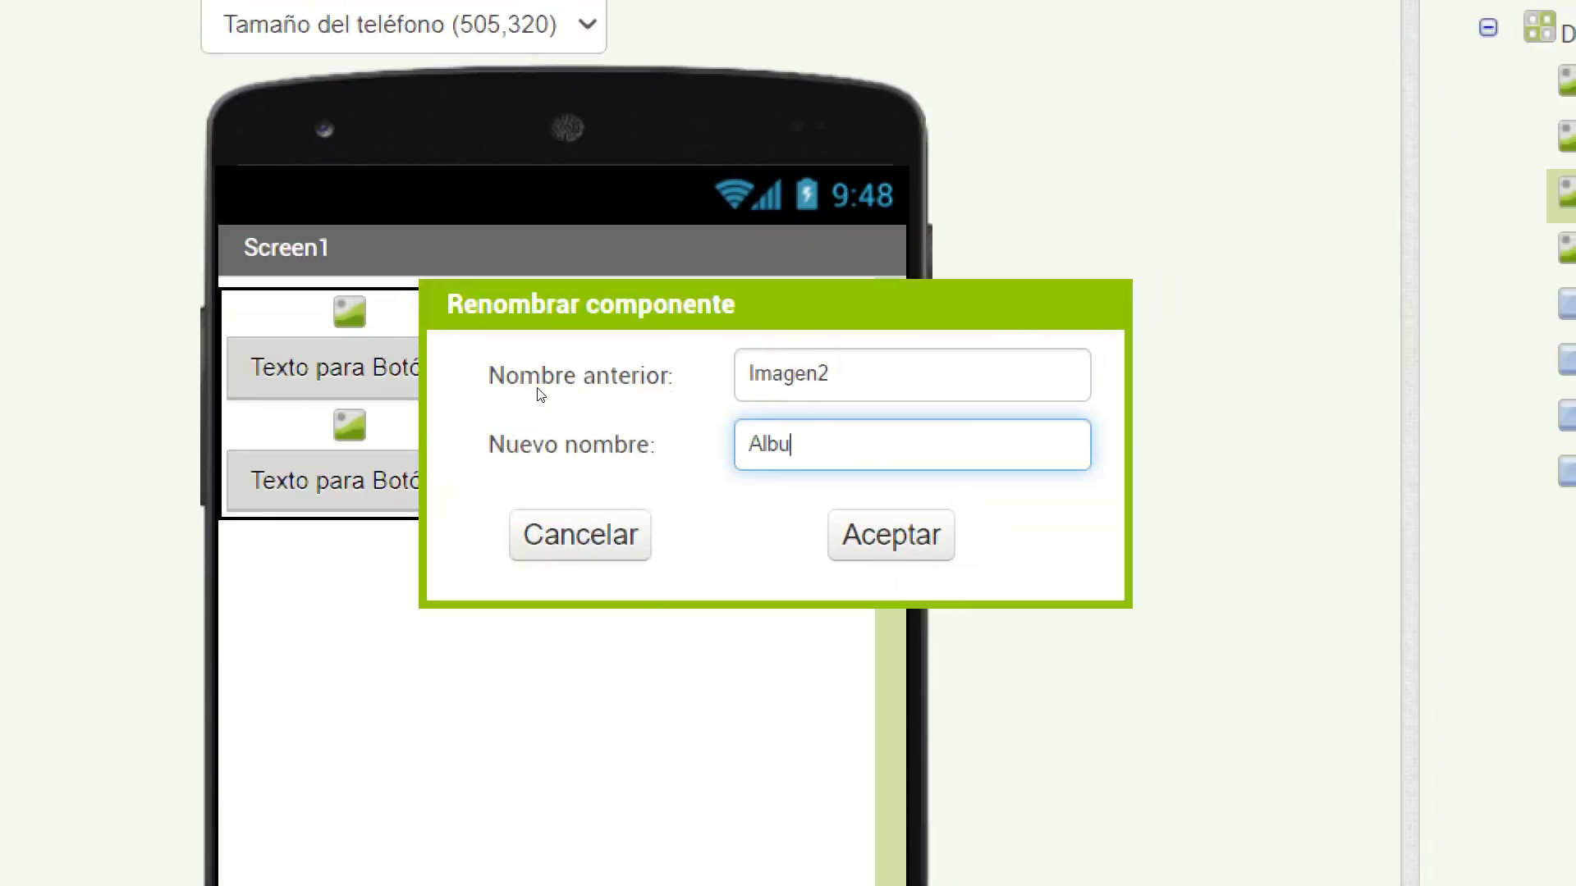
text(m_)
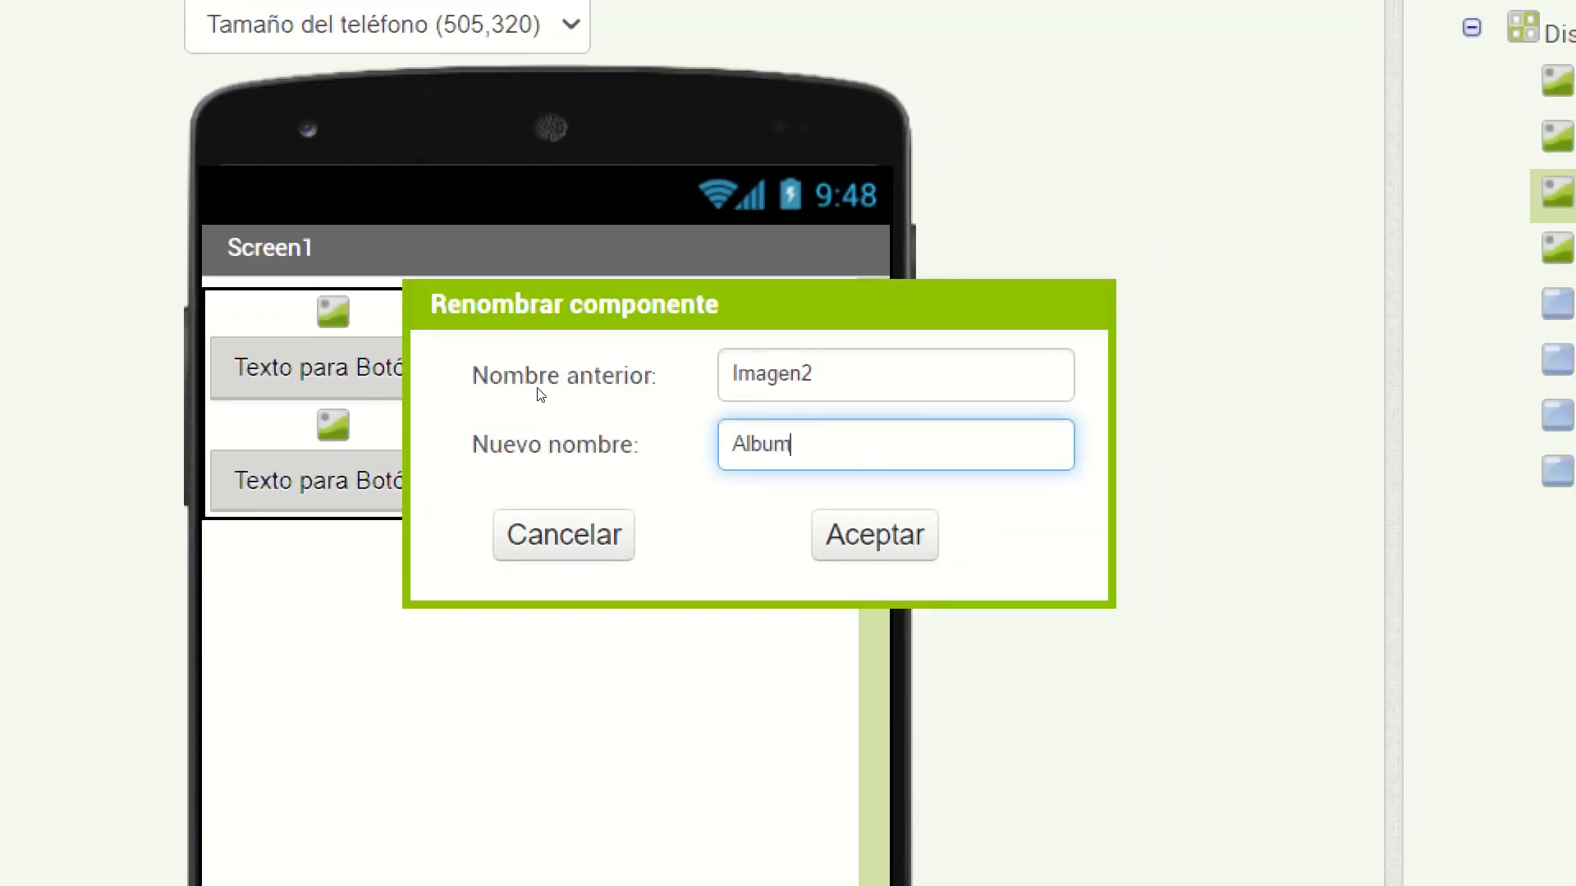
text(ACD)
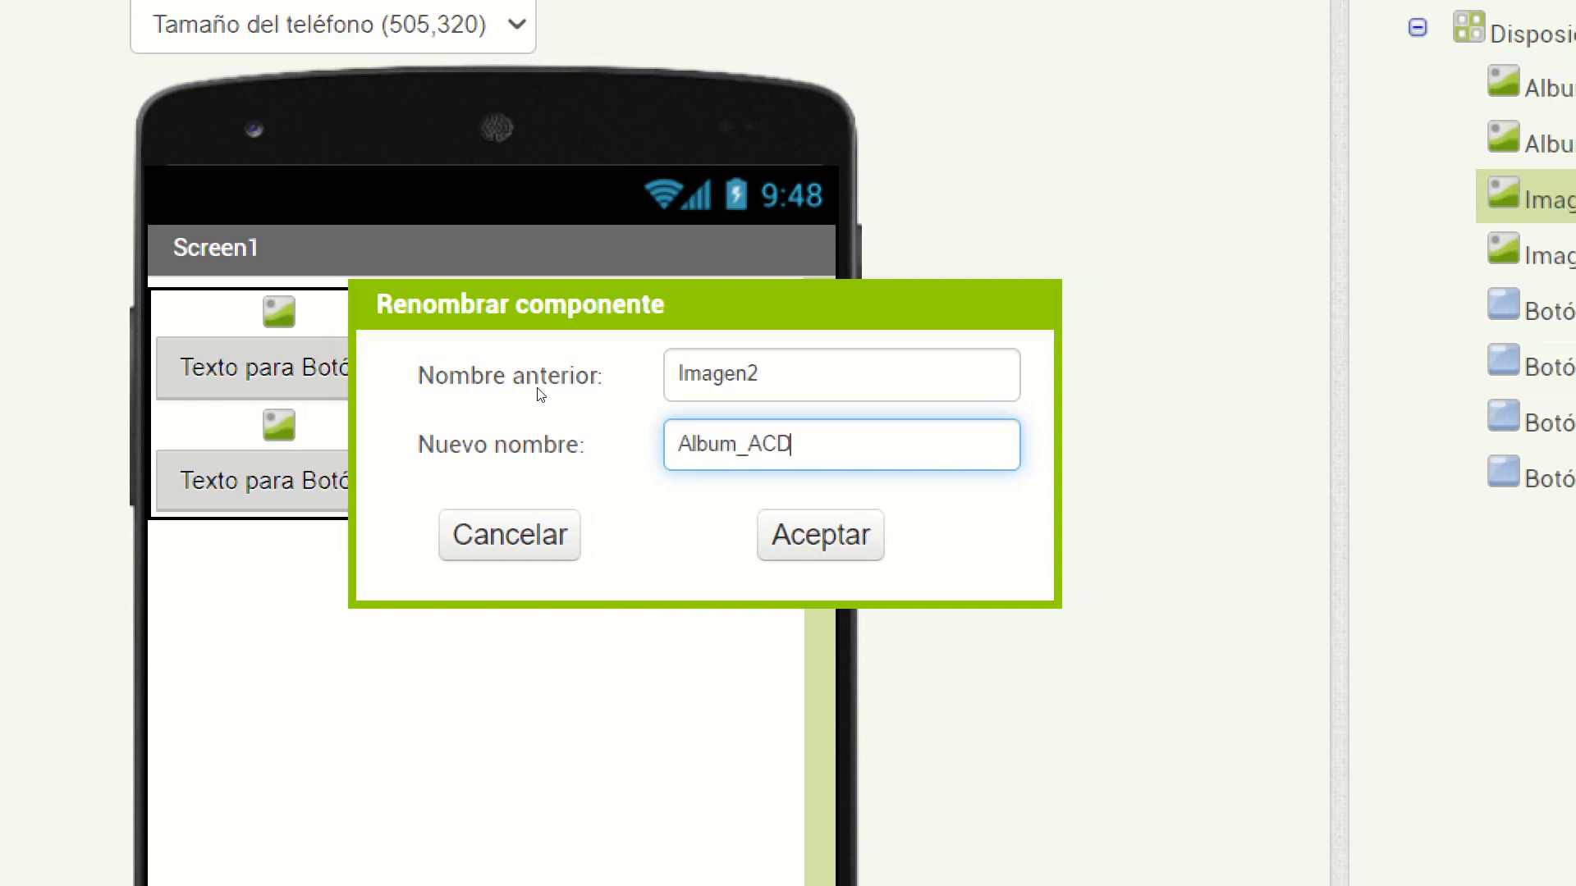
text(C)
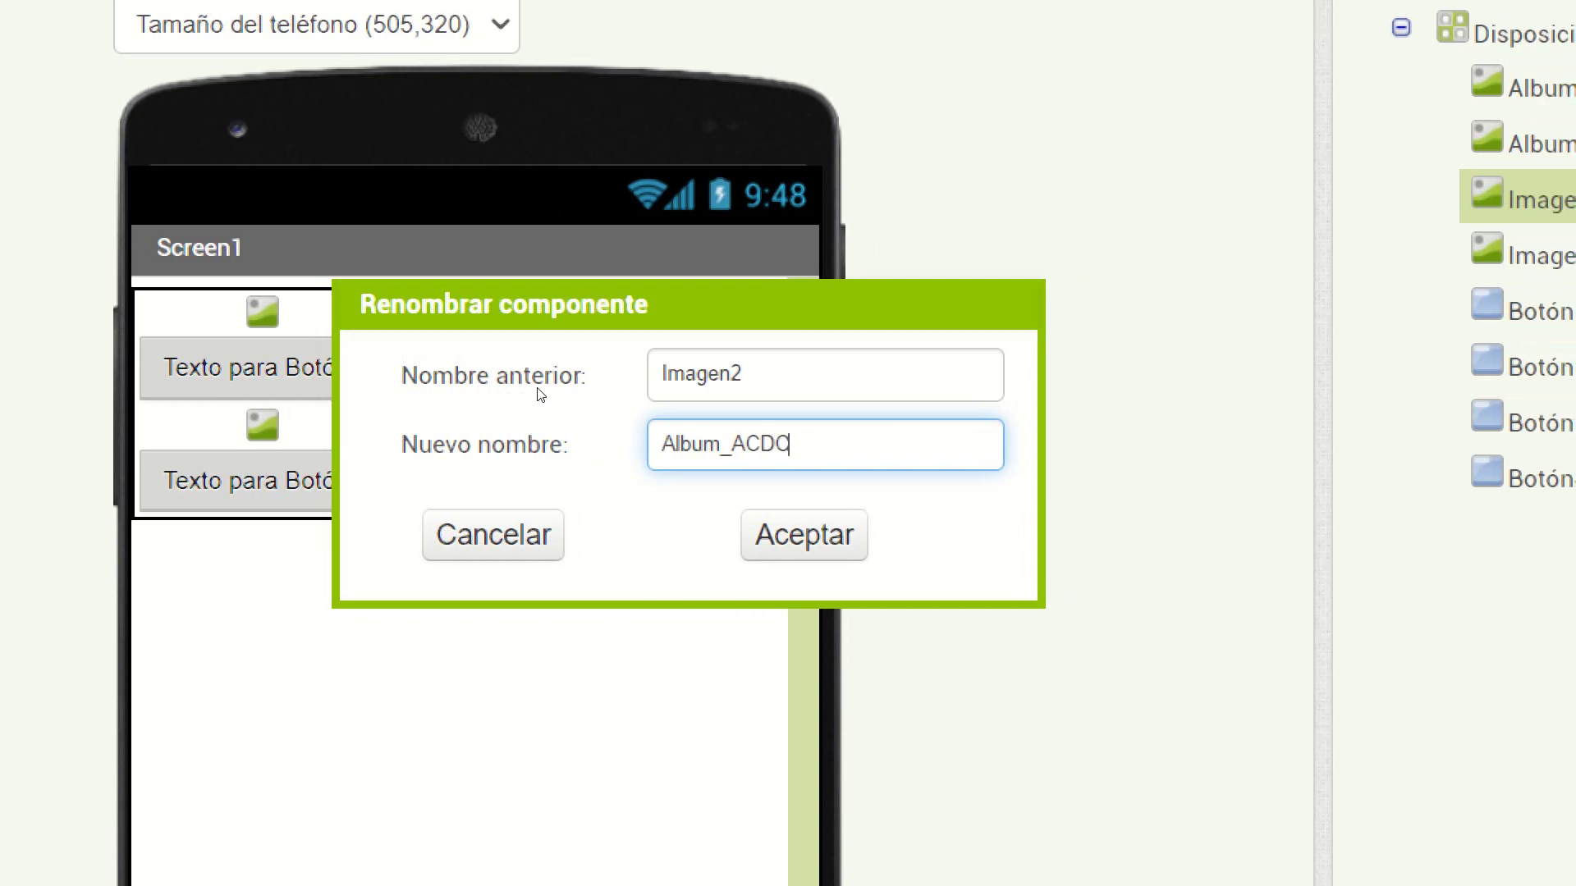
click(829, 520)
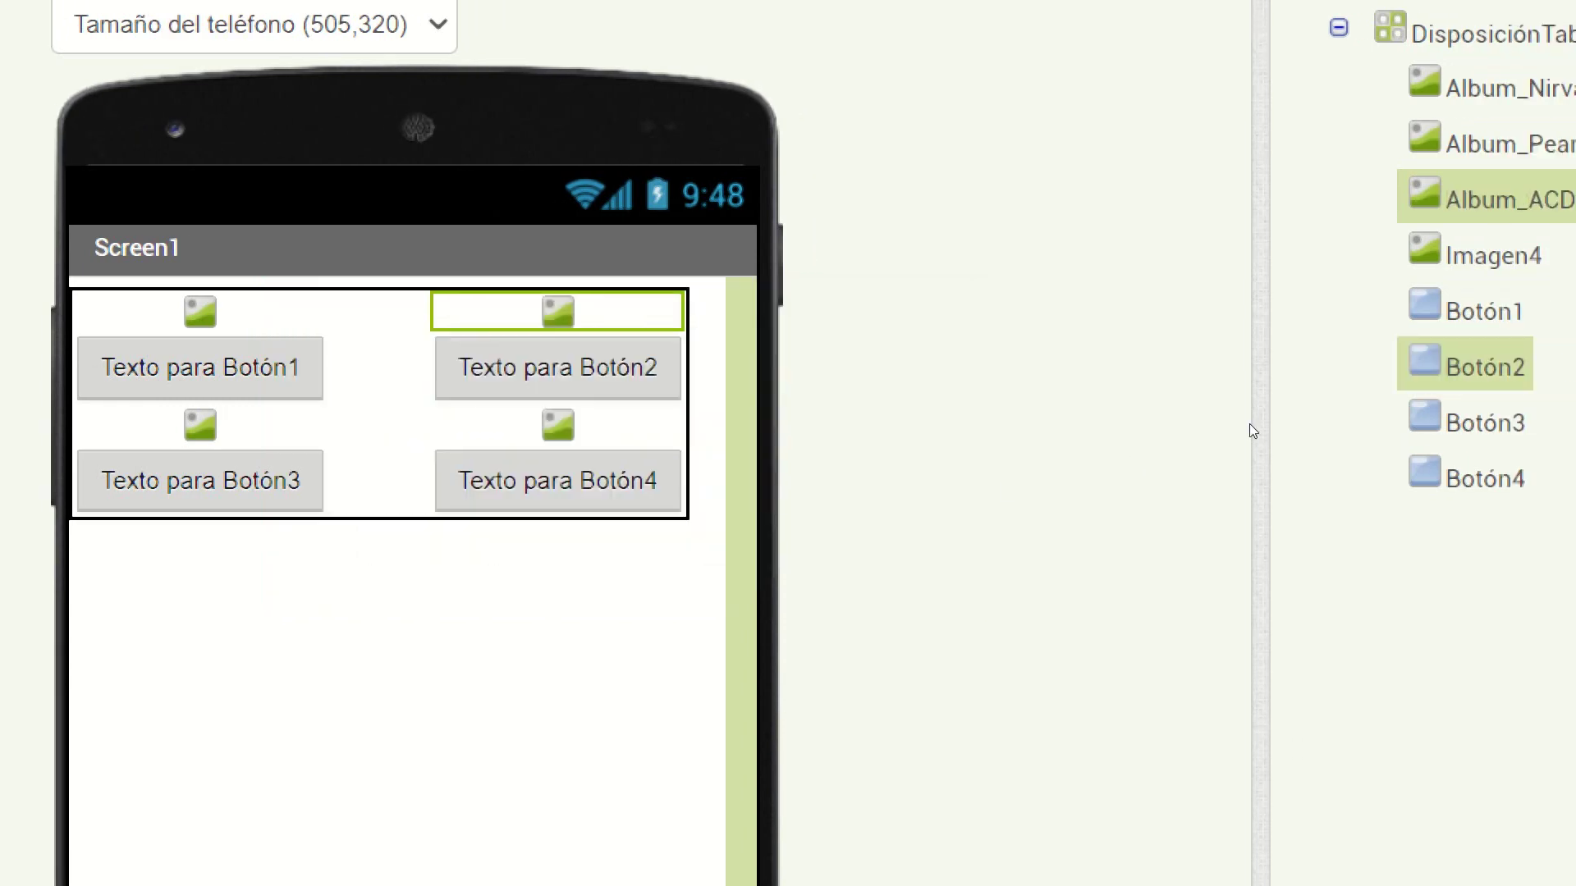
Rename the Imagen4 component, the image above Botón4, as Album_Marylin
click(1533, 256)
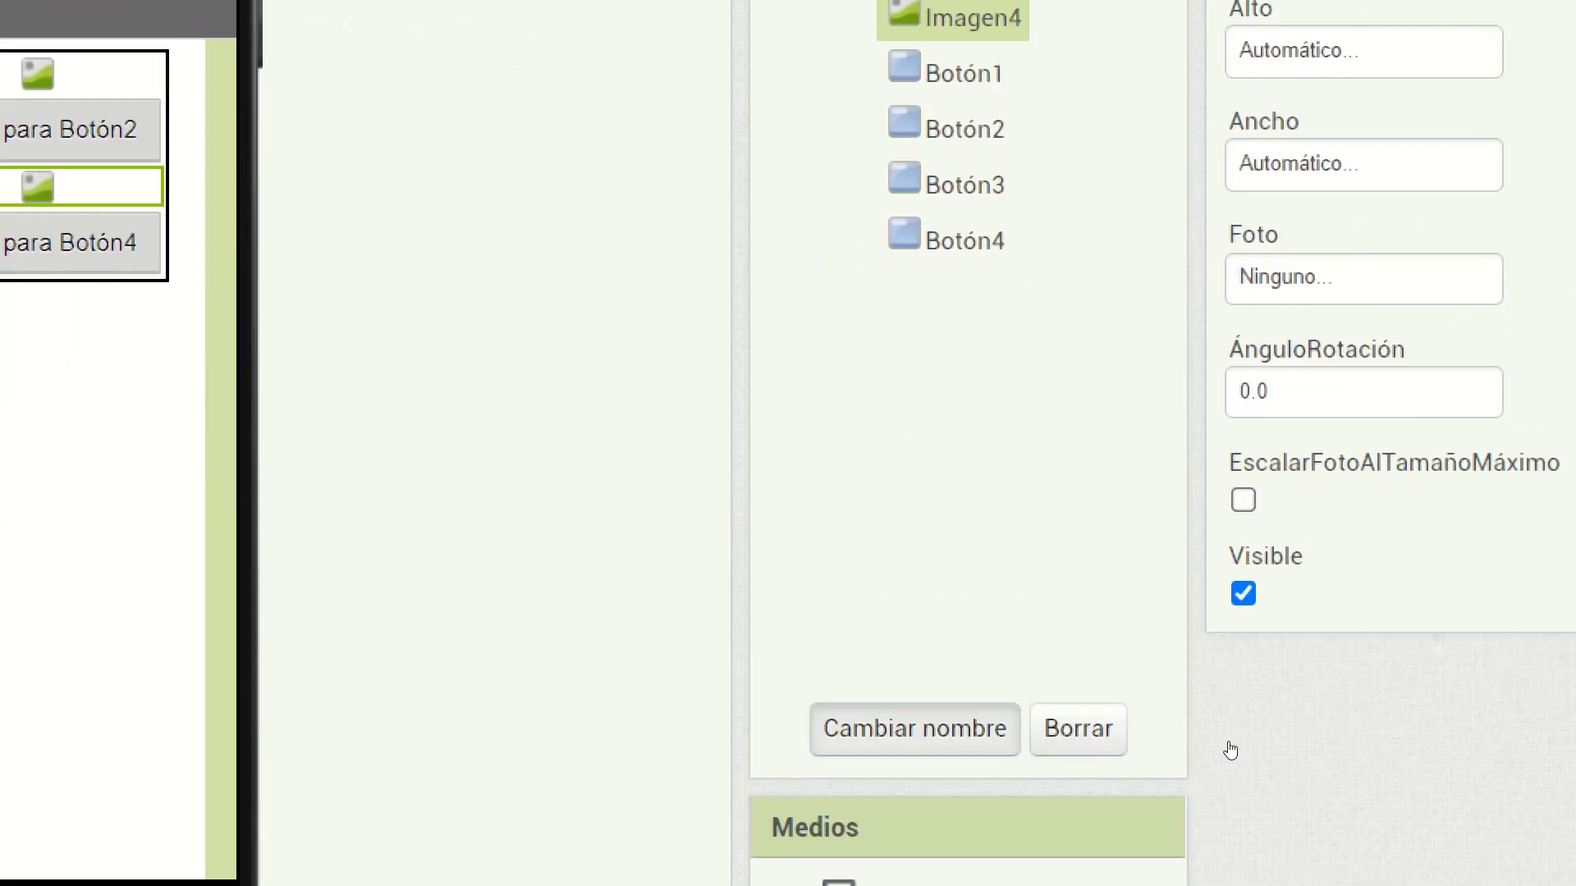
click(914, 728)
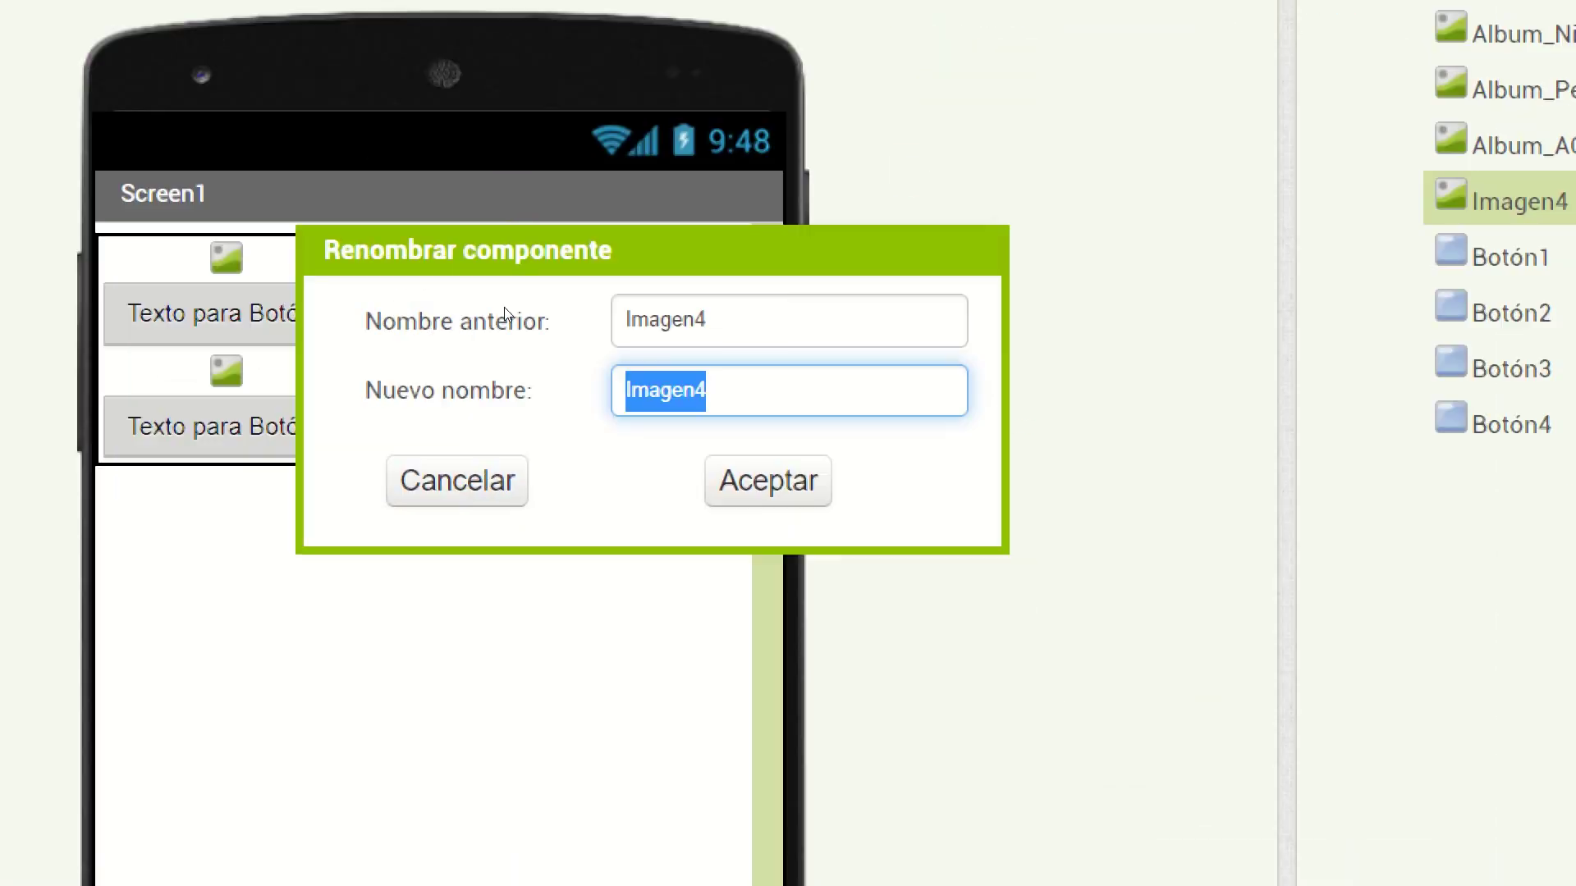
text(Album)
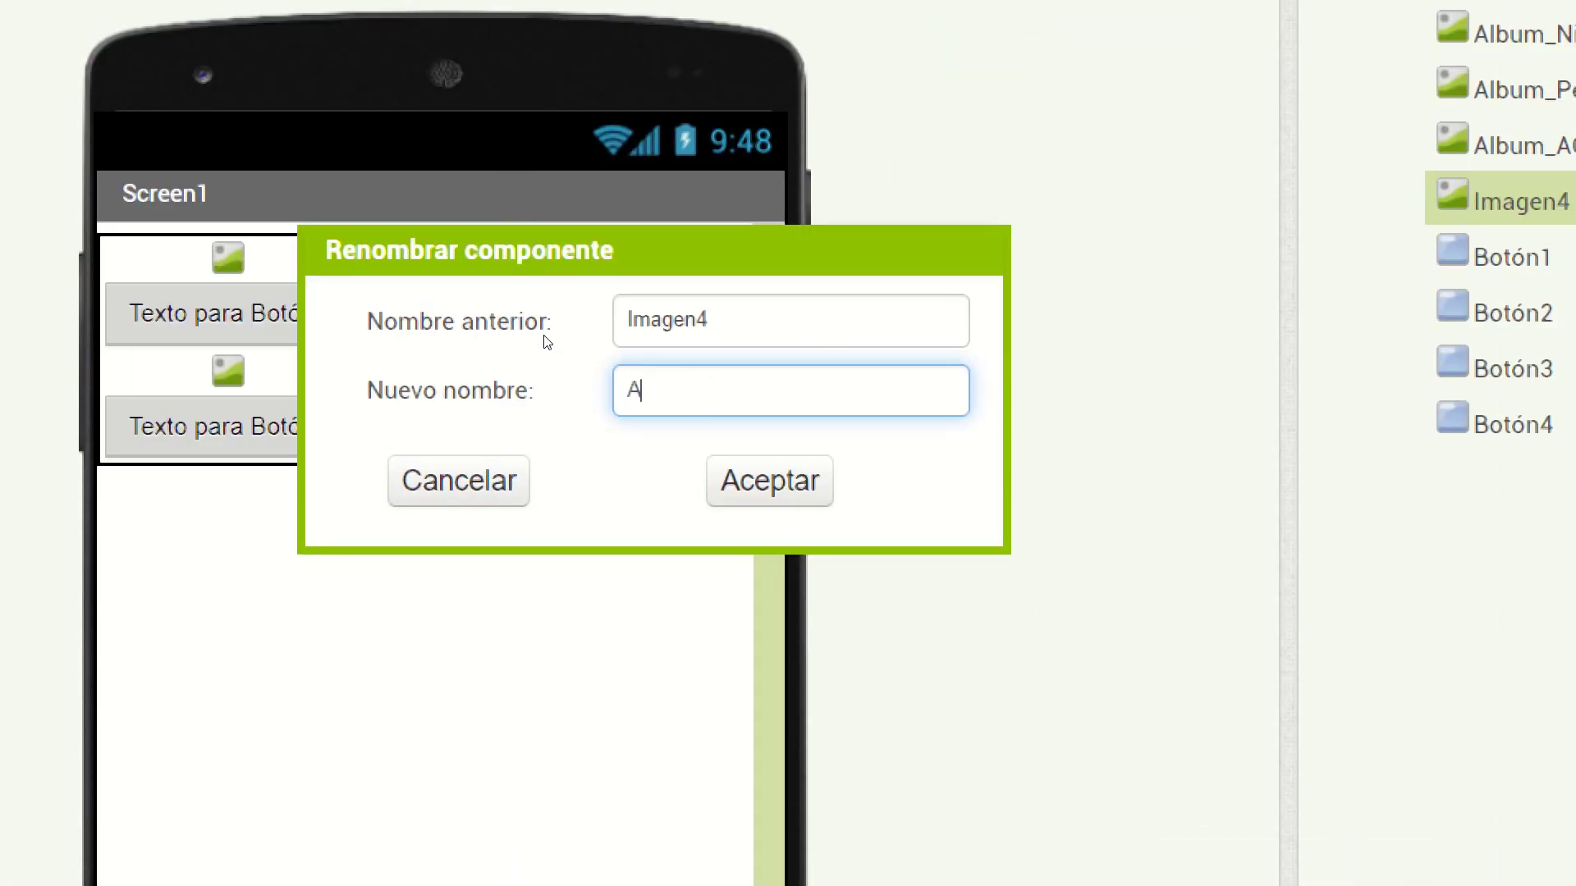
text(_)
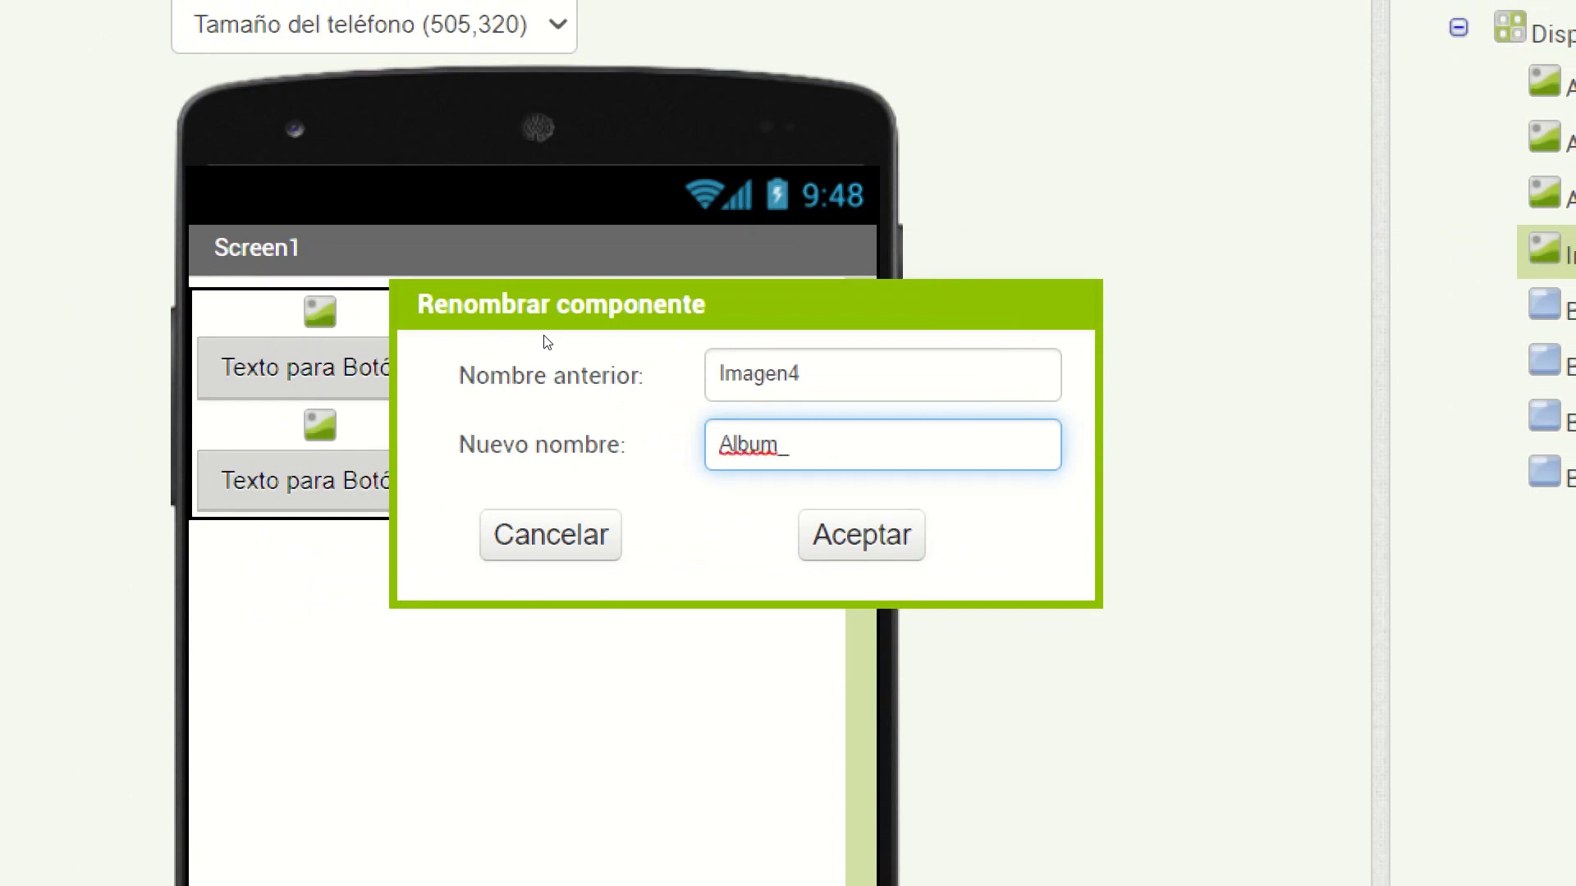
text(Mary)
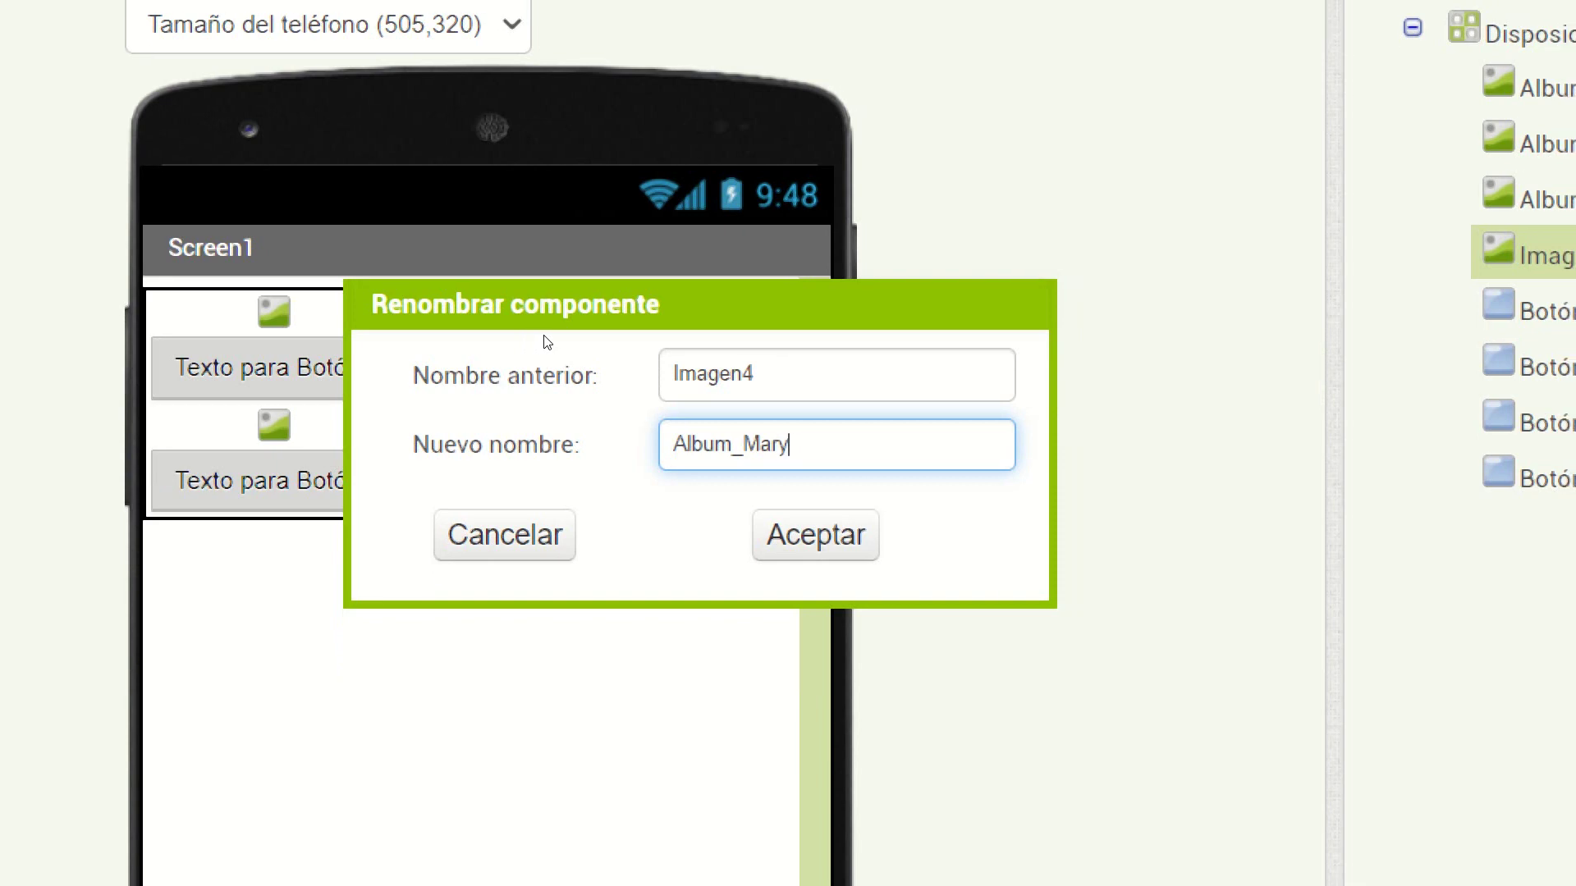
text(lin)
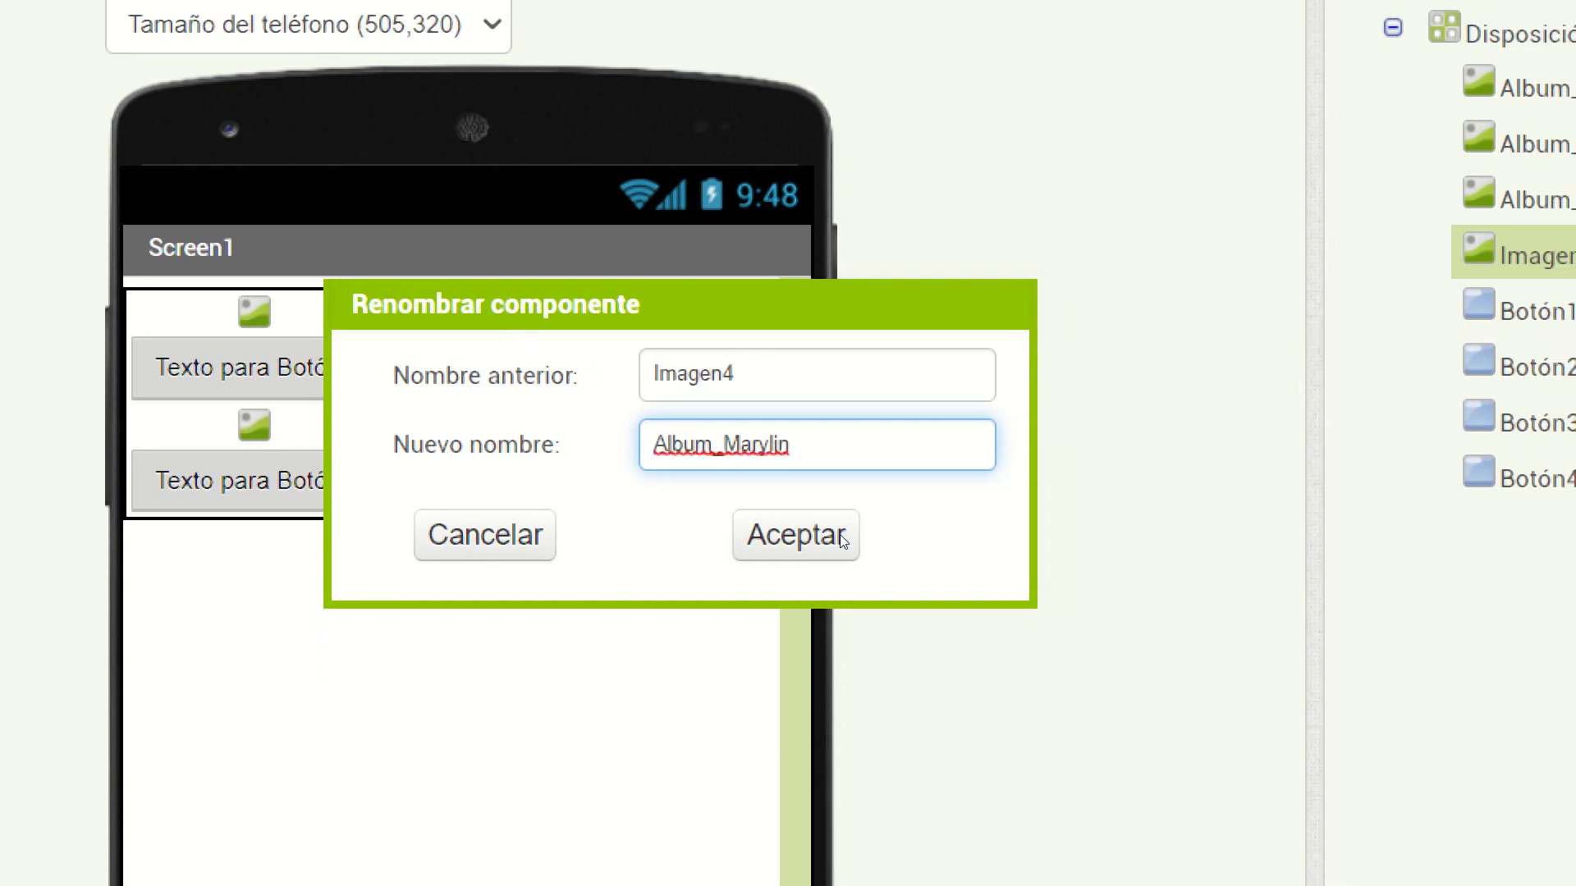
click(841, 539)
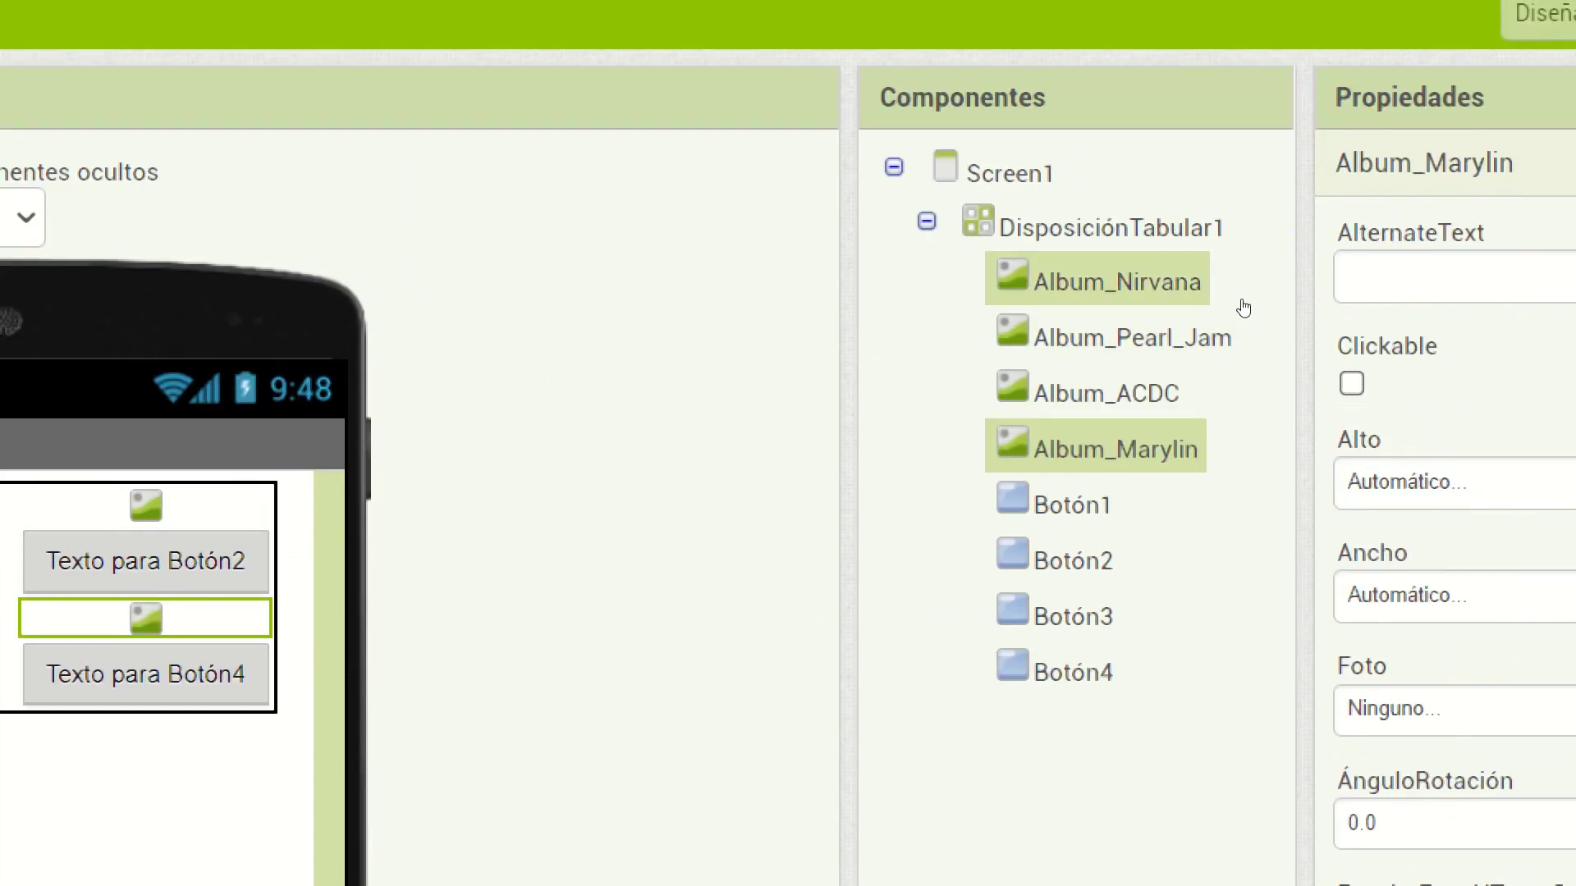
Select the renamed album images and Botón1 in turn to check which cell of the table arrangement each one occupies
click(1231, 302)
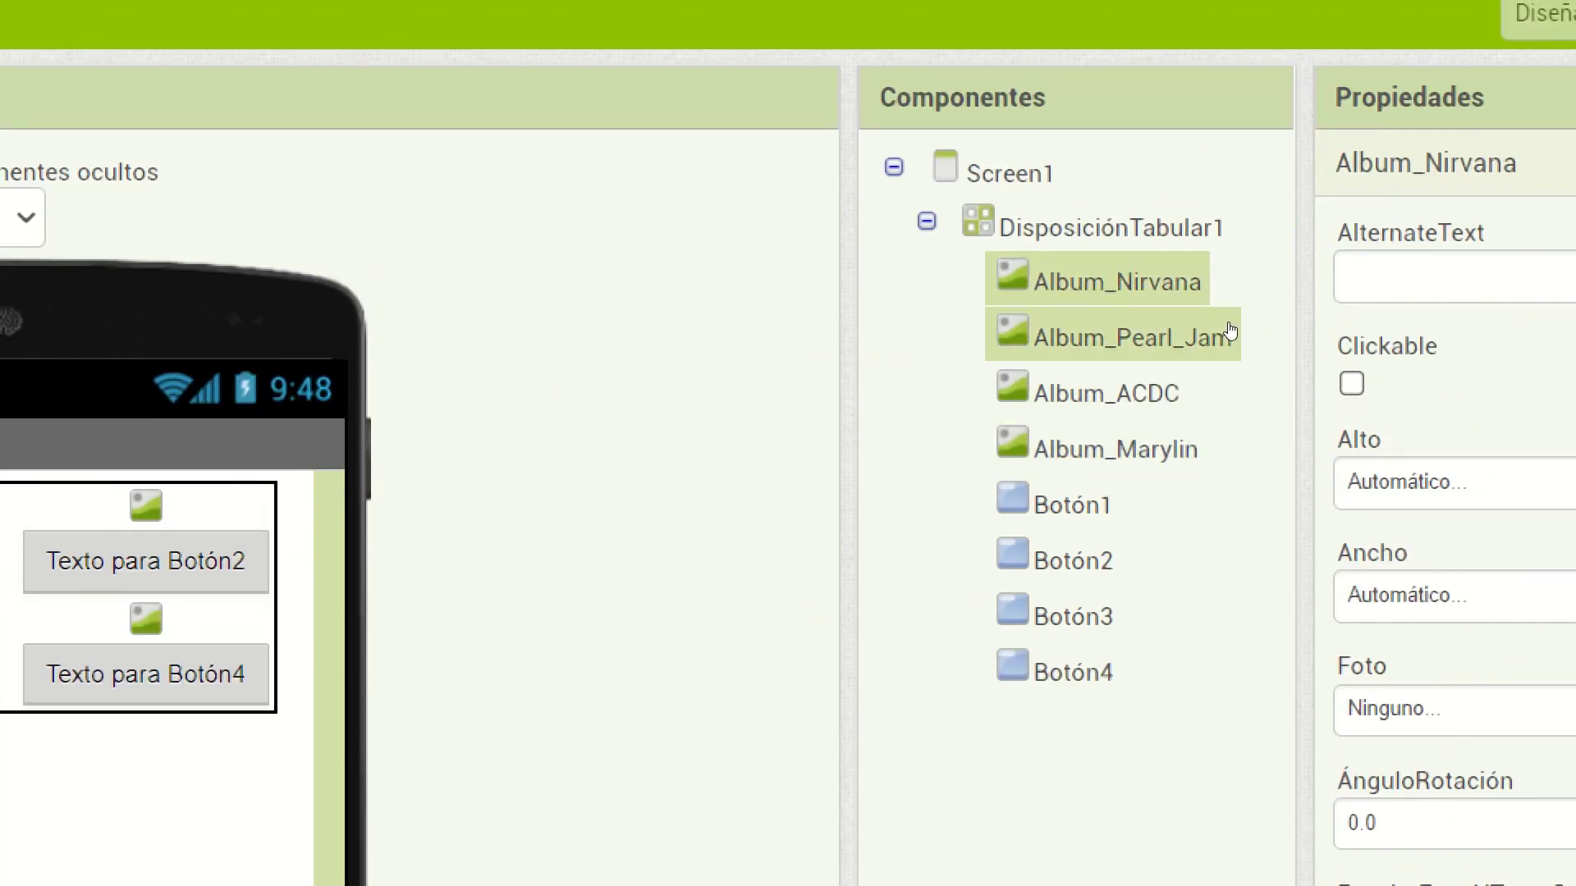
click(1227, 333)
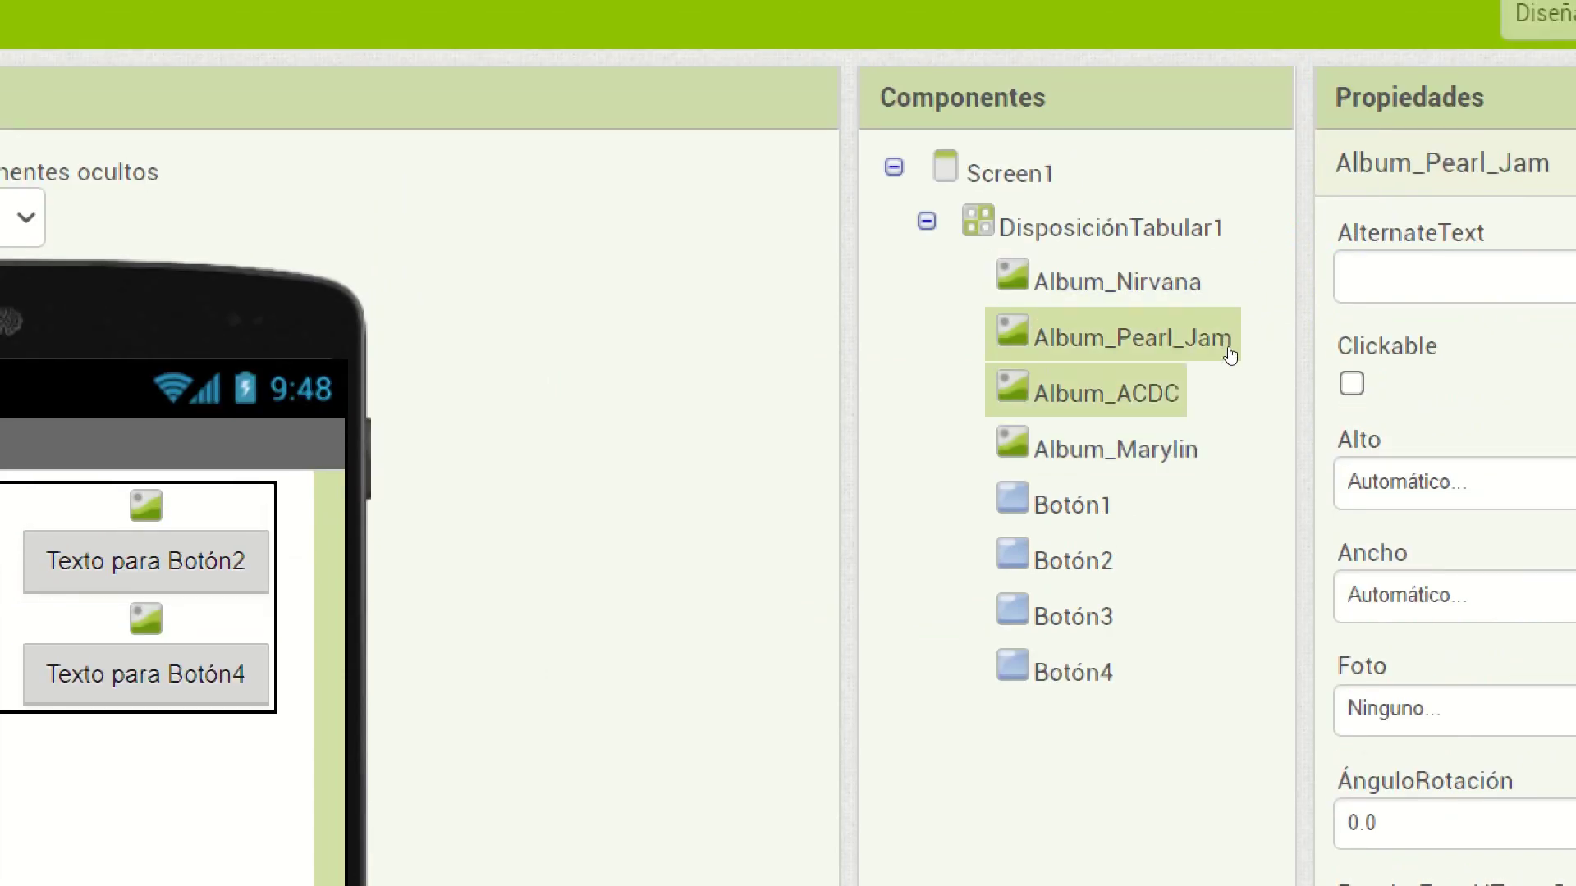
click(1229, 369)
click(1231, 384)
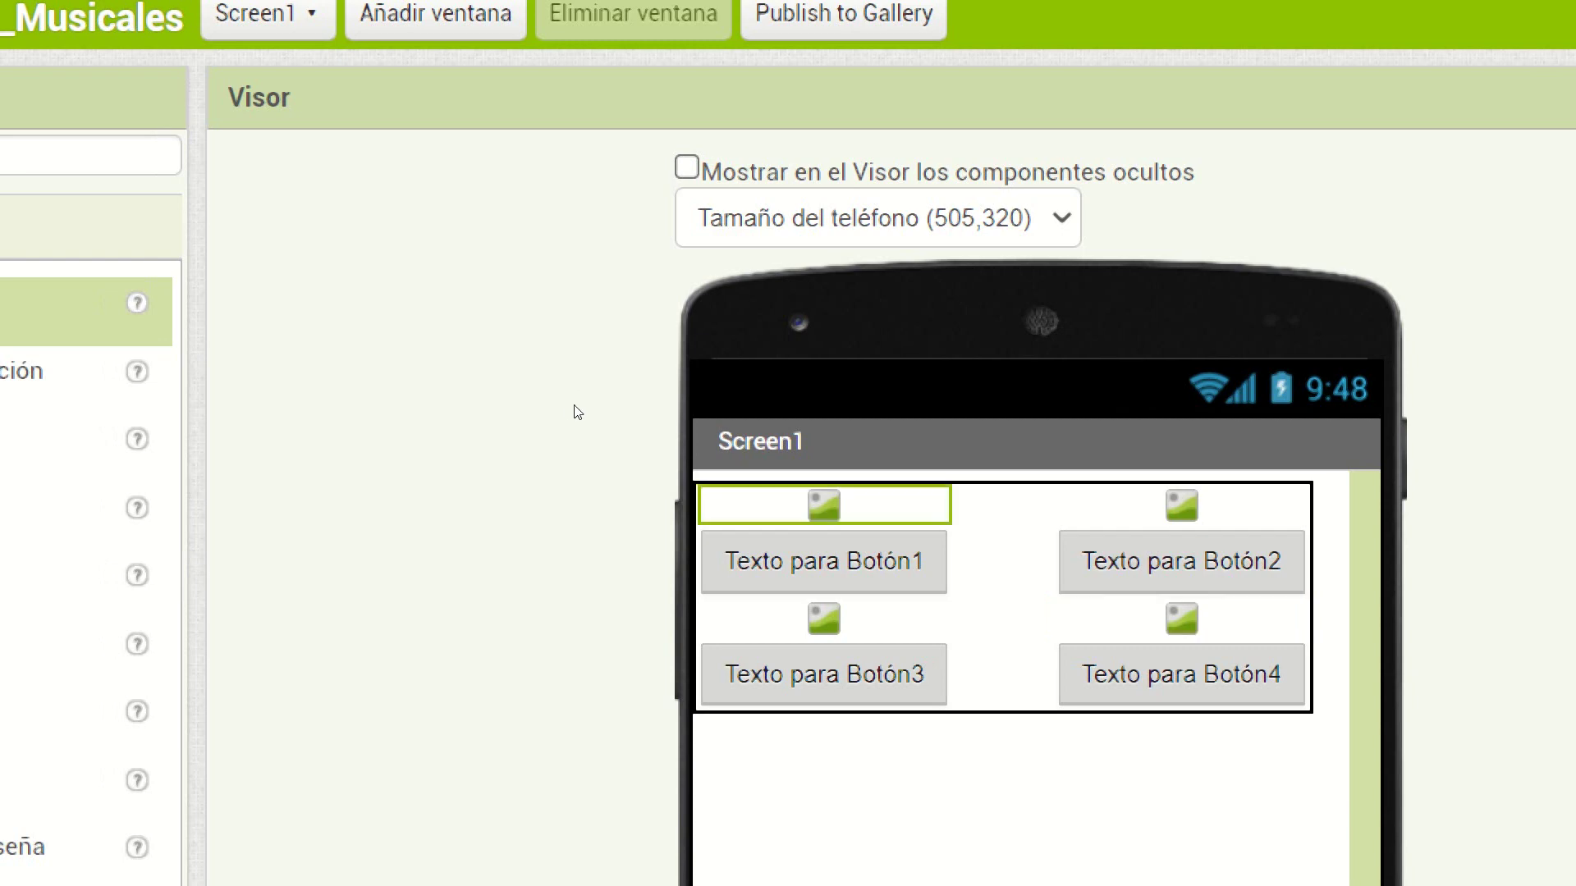
click(1181, 504)
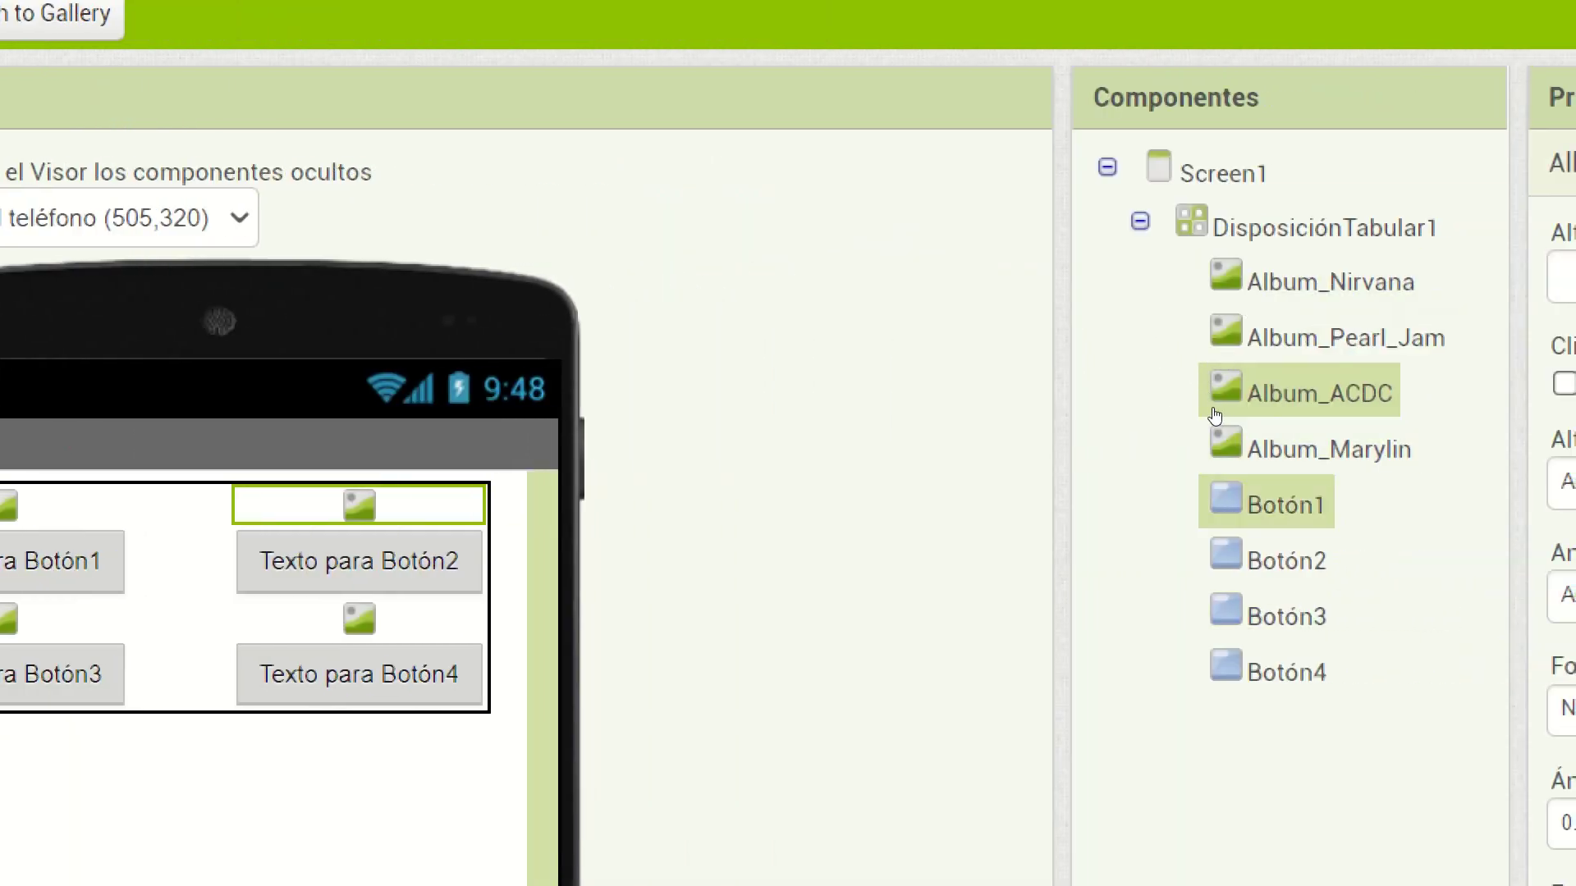
click(1222, 498)
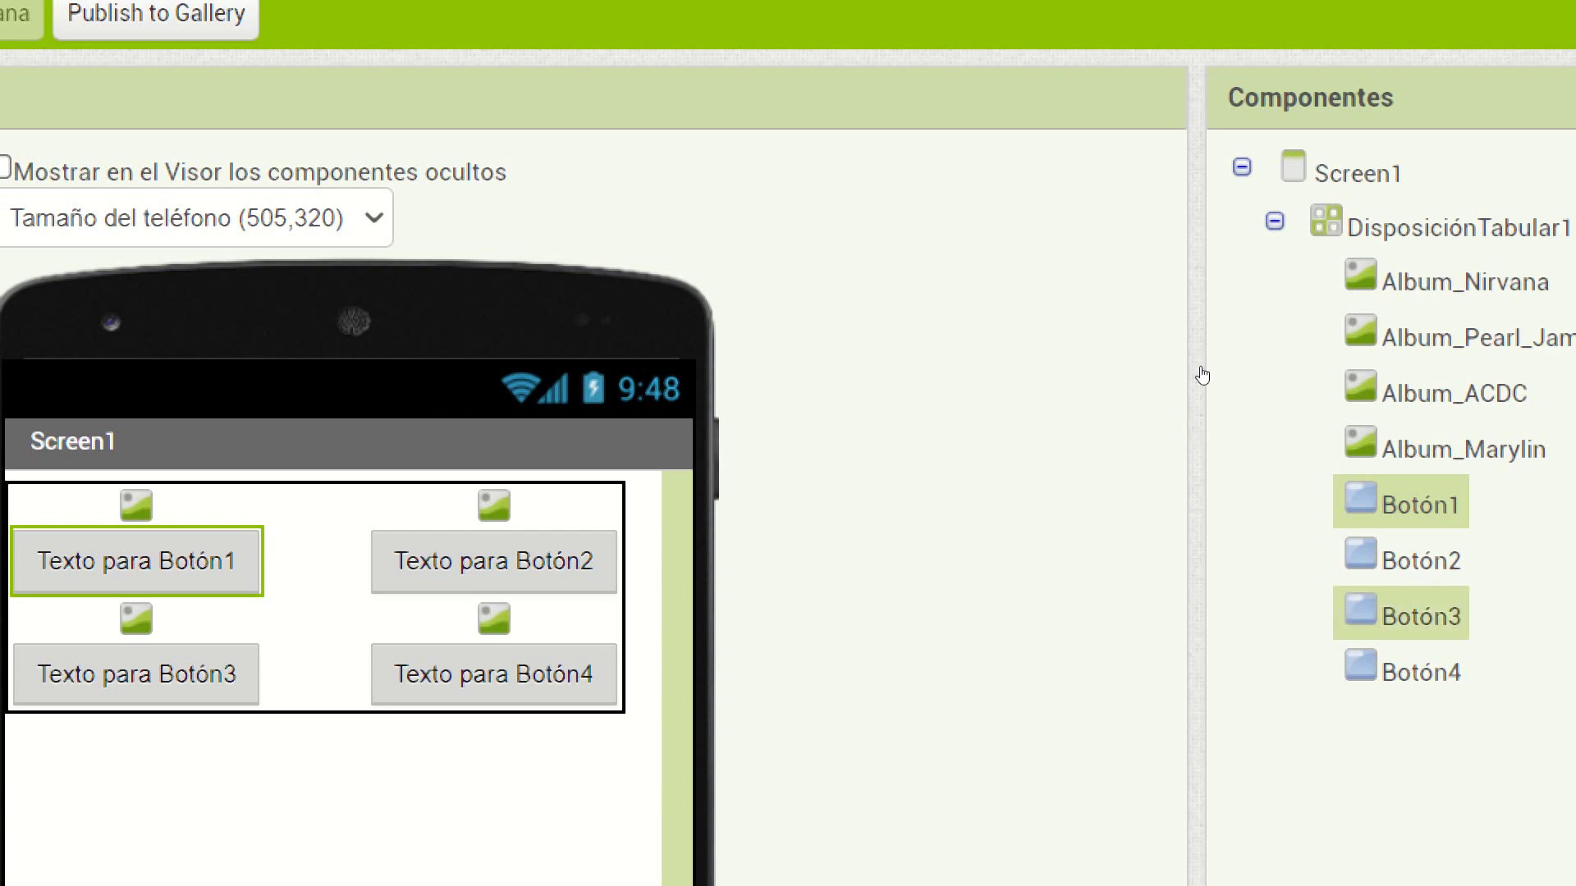
Assign the AlbumNirvana.jpg file as the photo of the Album_Nirvana image
click(1242, 295)
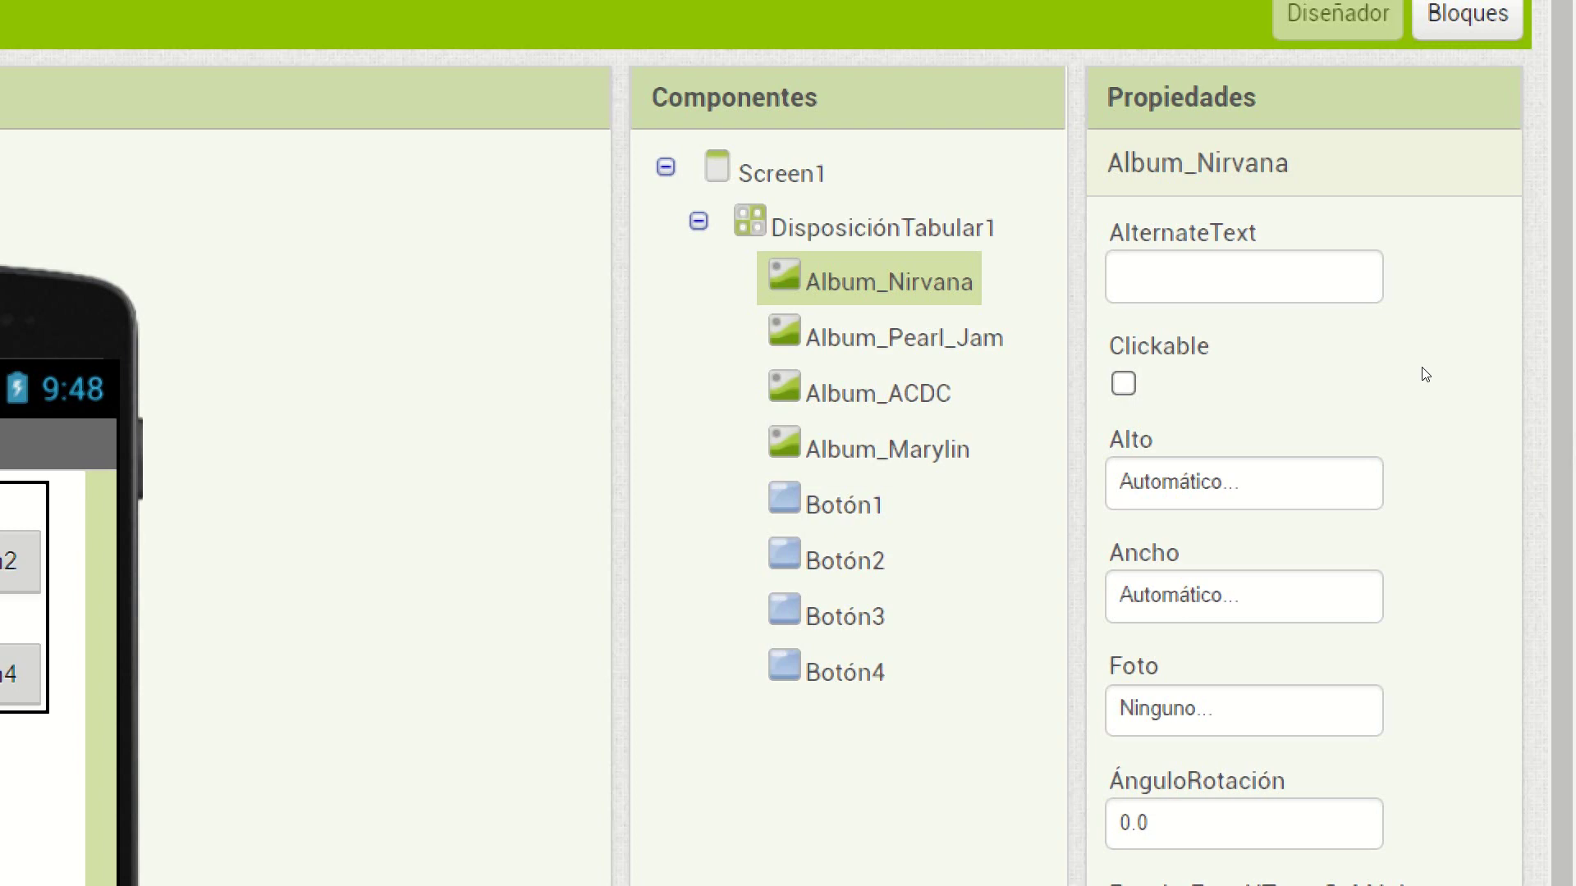
click(1422, 516)
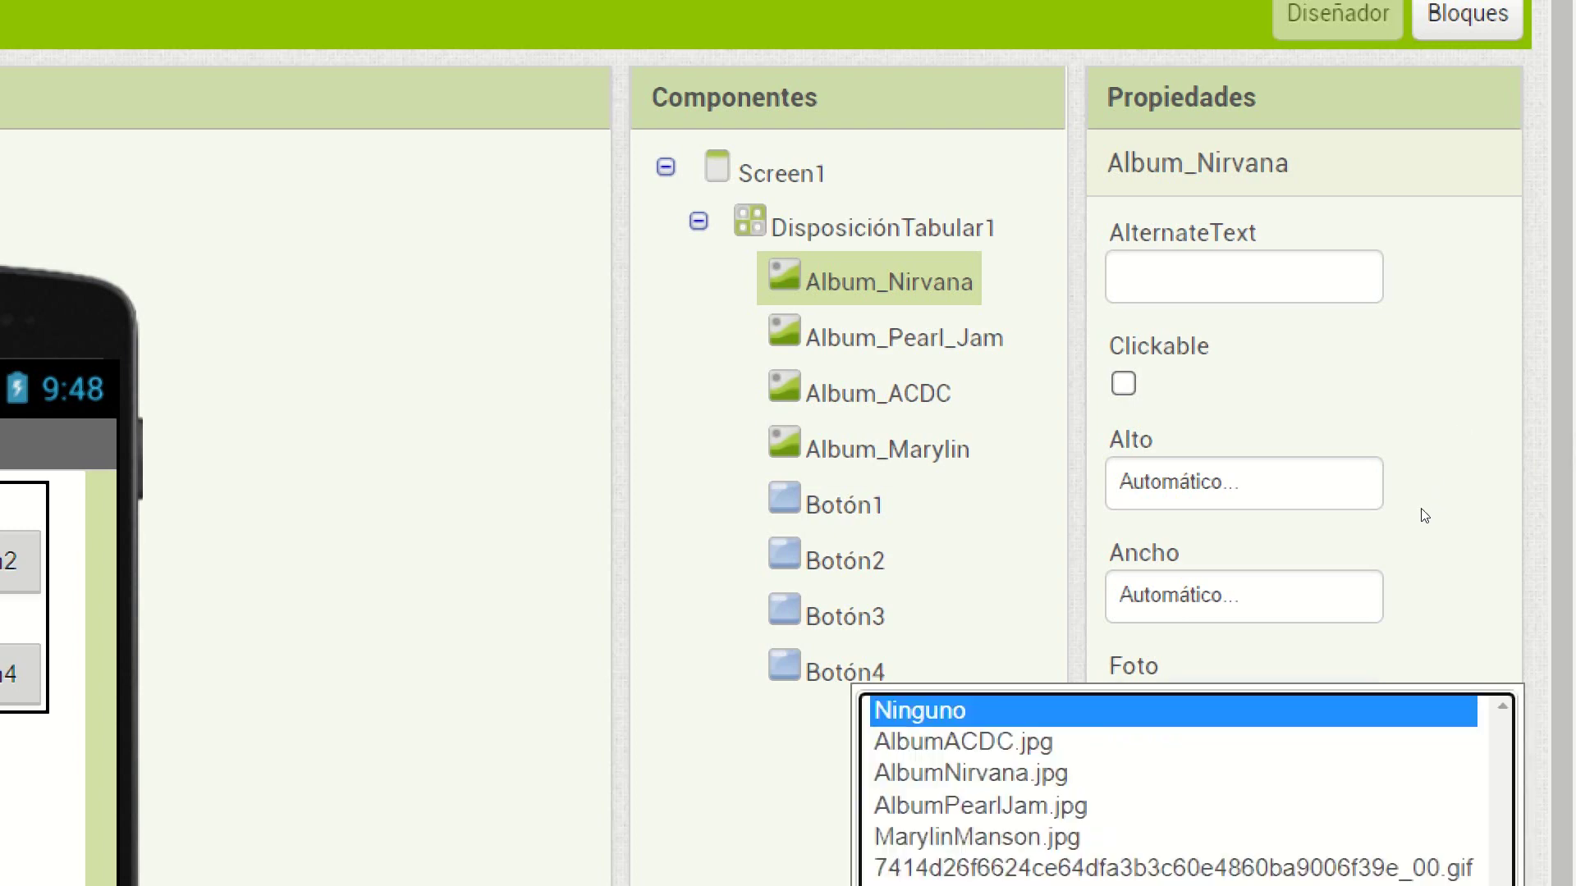
scroll(1539, 480, down, 3)
click(1510, 320)
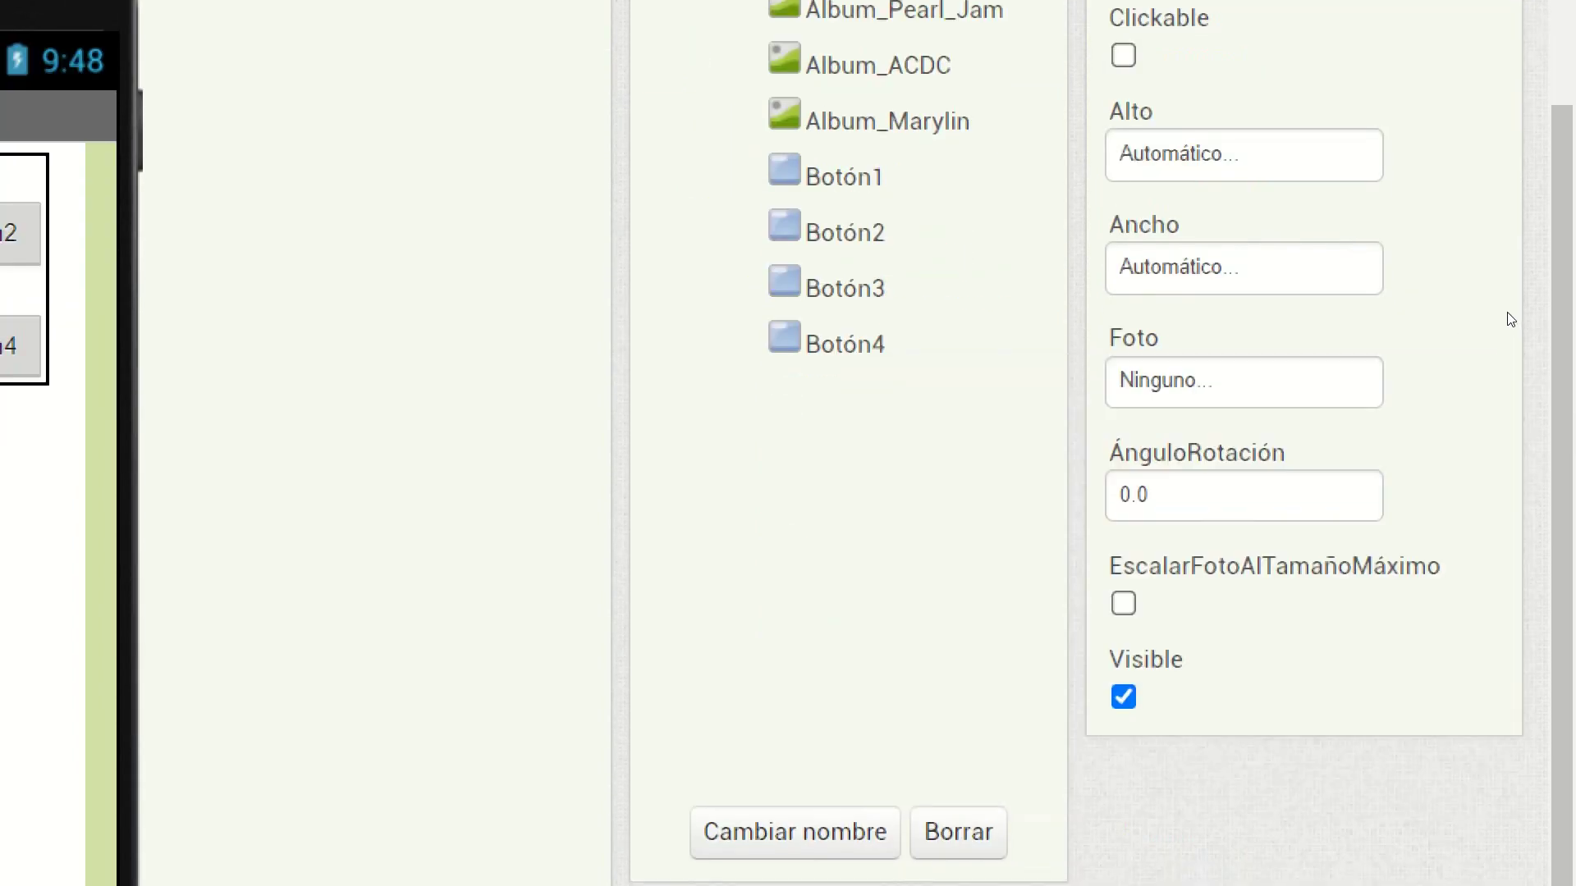
click(1445, 346)
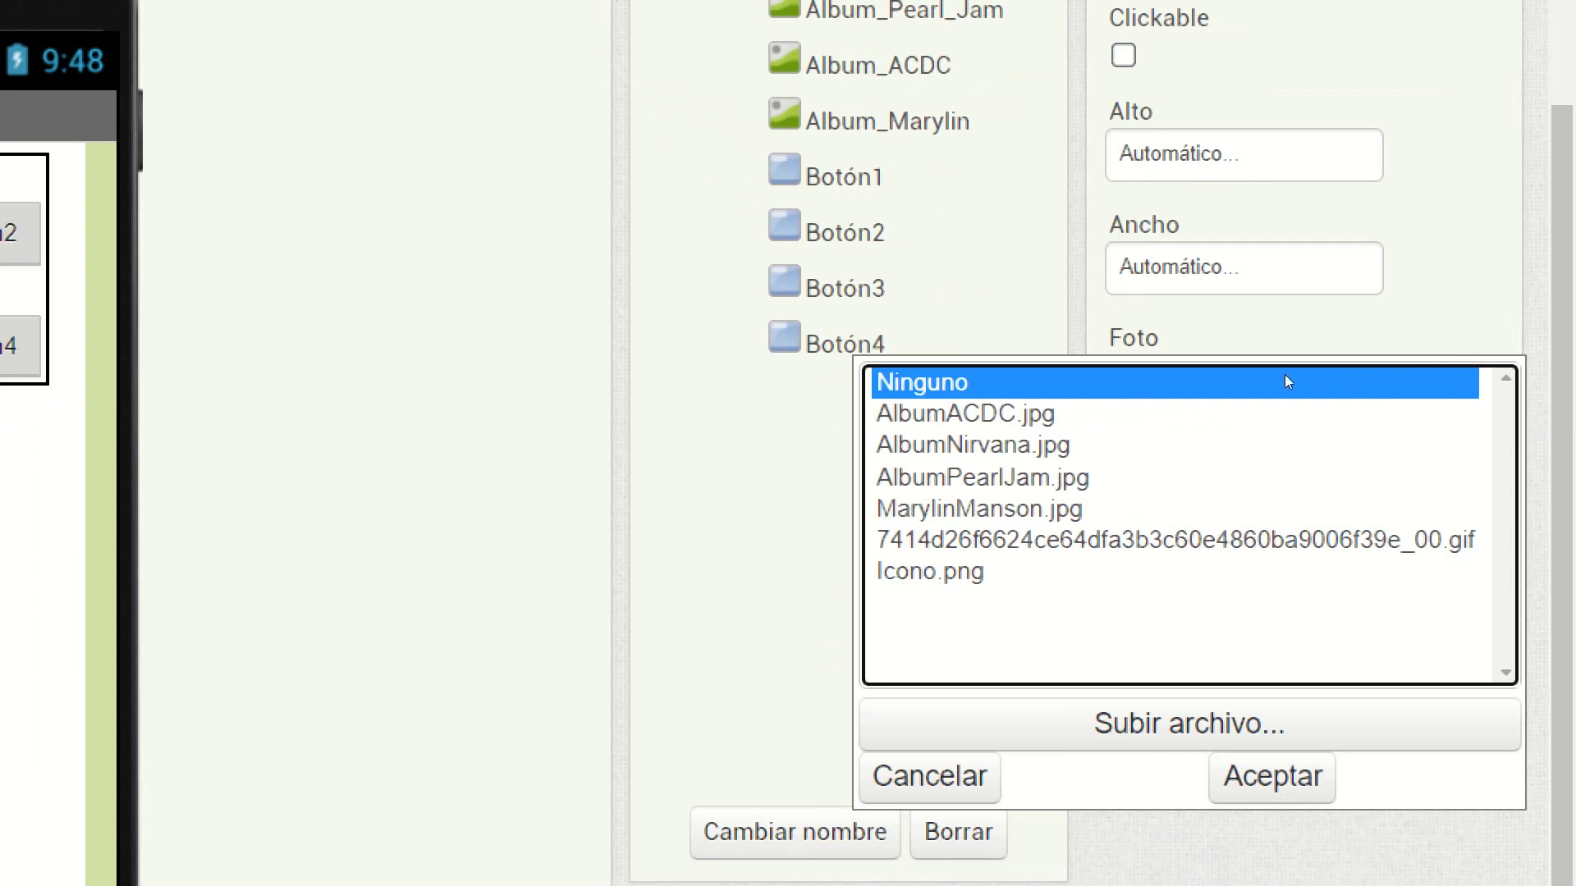
key(Down)
key(Down)
key(Return)
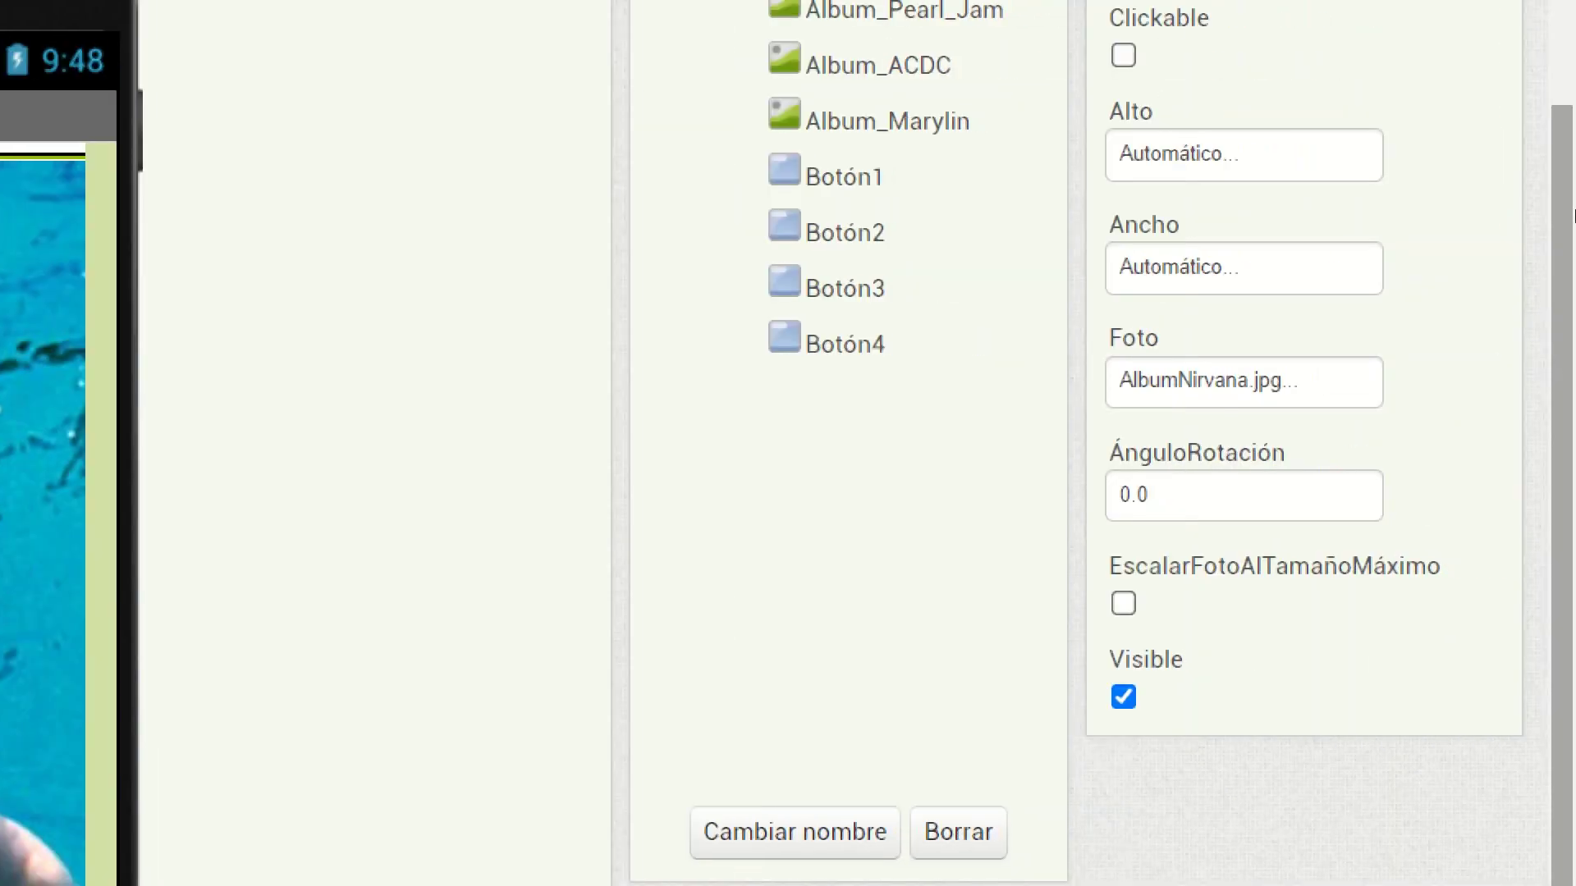
Set the height of the Album_Nirvana image to 32 percent
click(1410, 162)
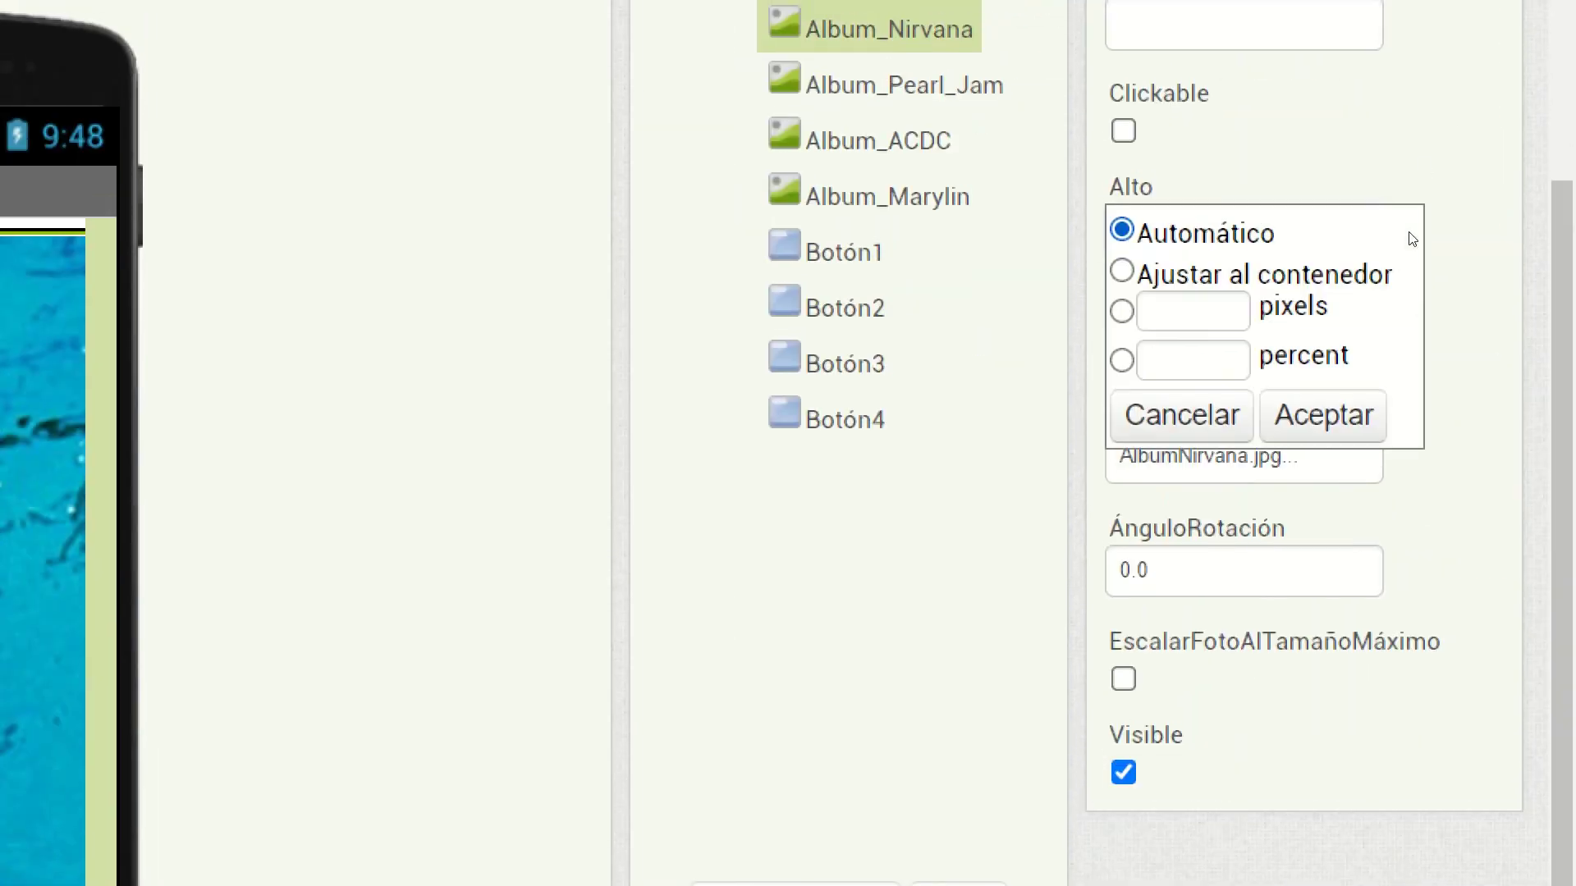
click(1169, 360)
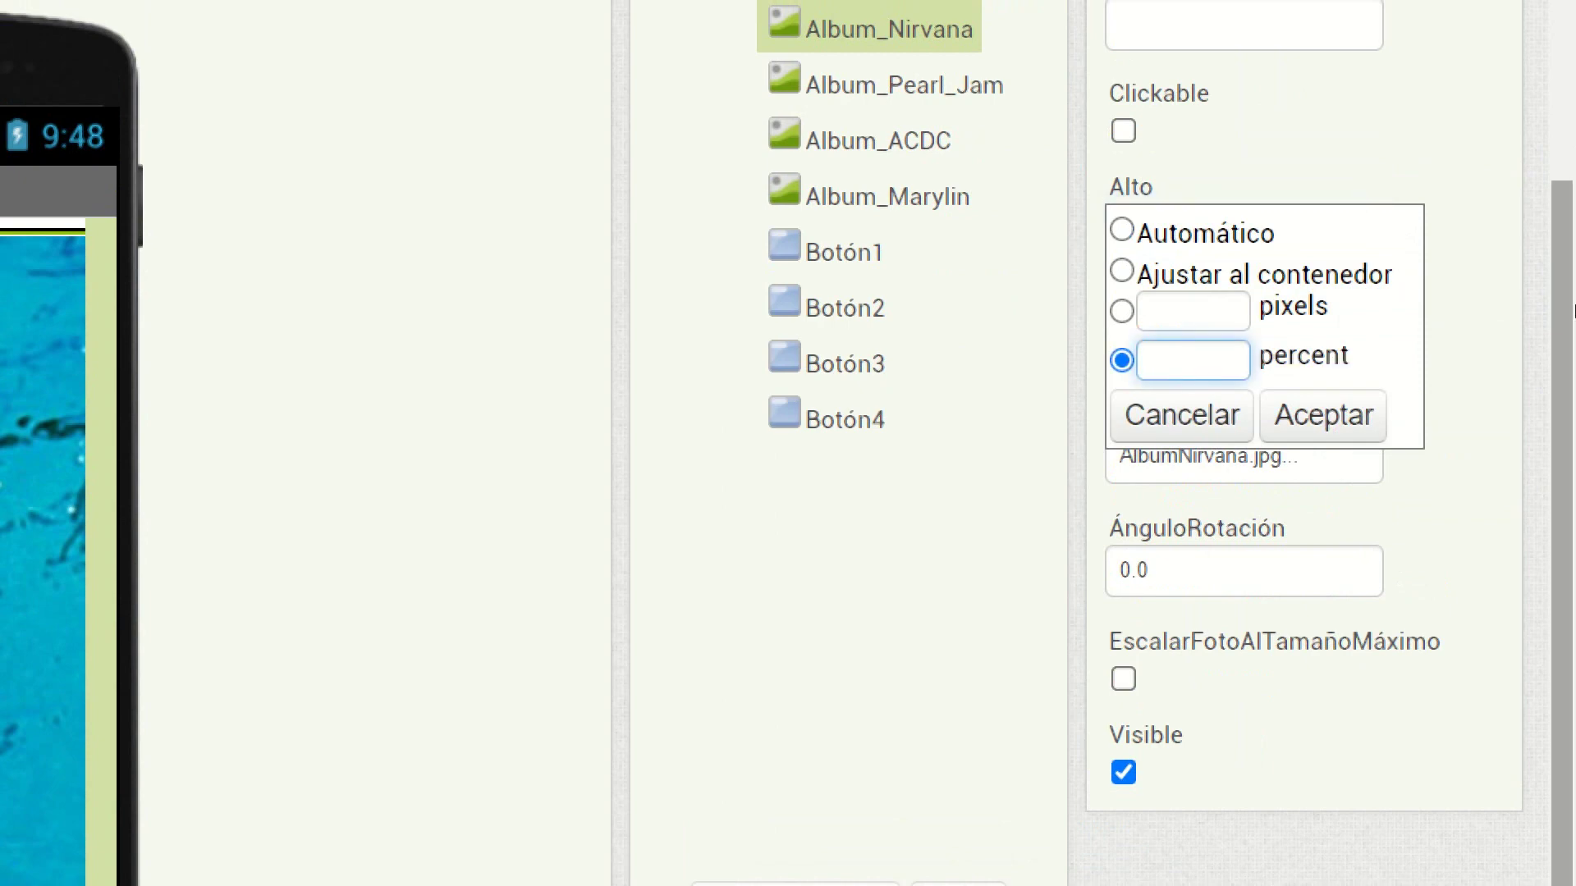
text(2)
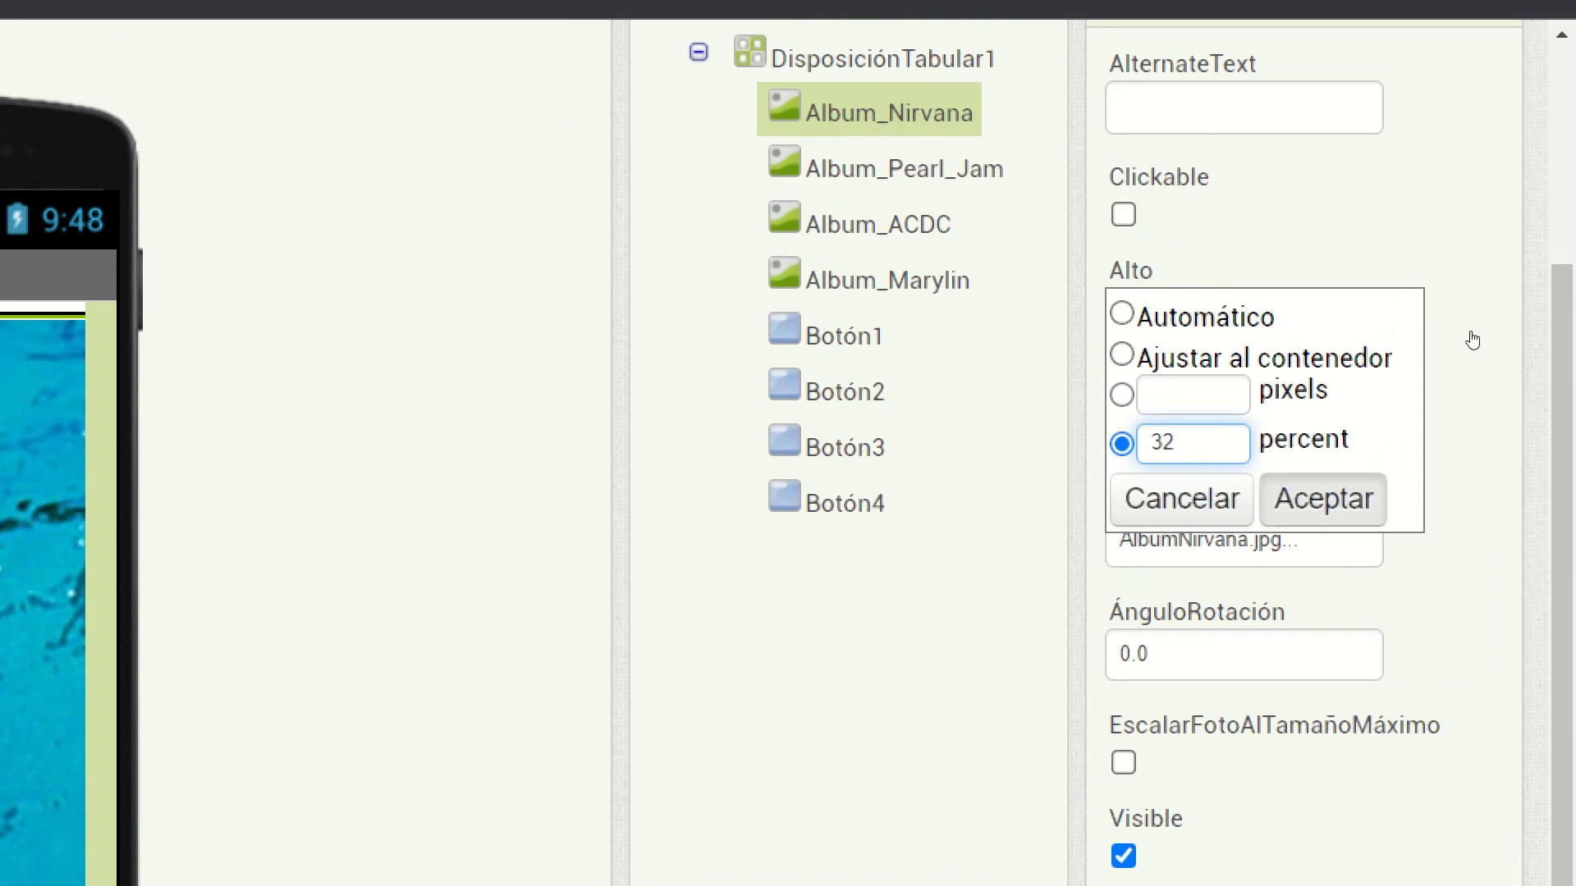
click(1321, 498)
Set the Album_Nirvana image's width to 42 percent and enable EscalarFotoAlTamañoMáximo for it
click(1243, 427)
click(1193, 557)
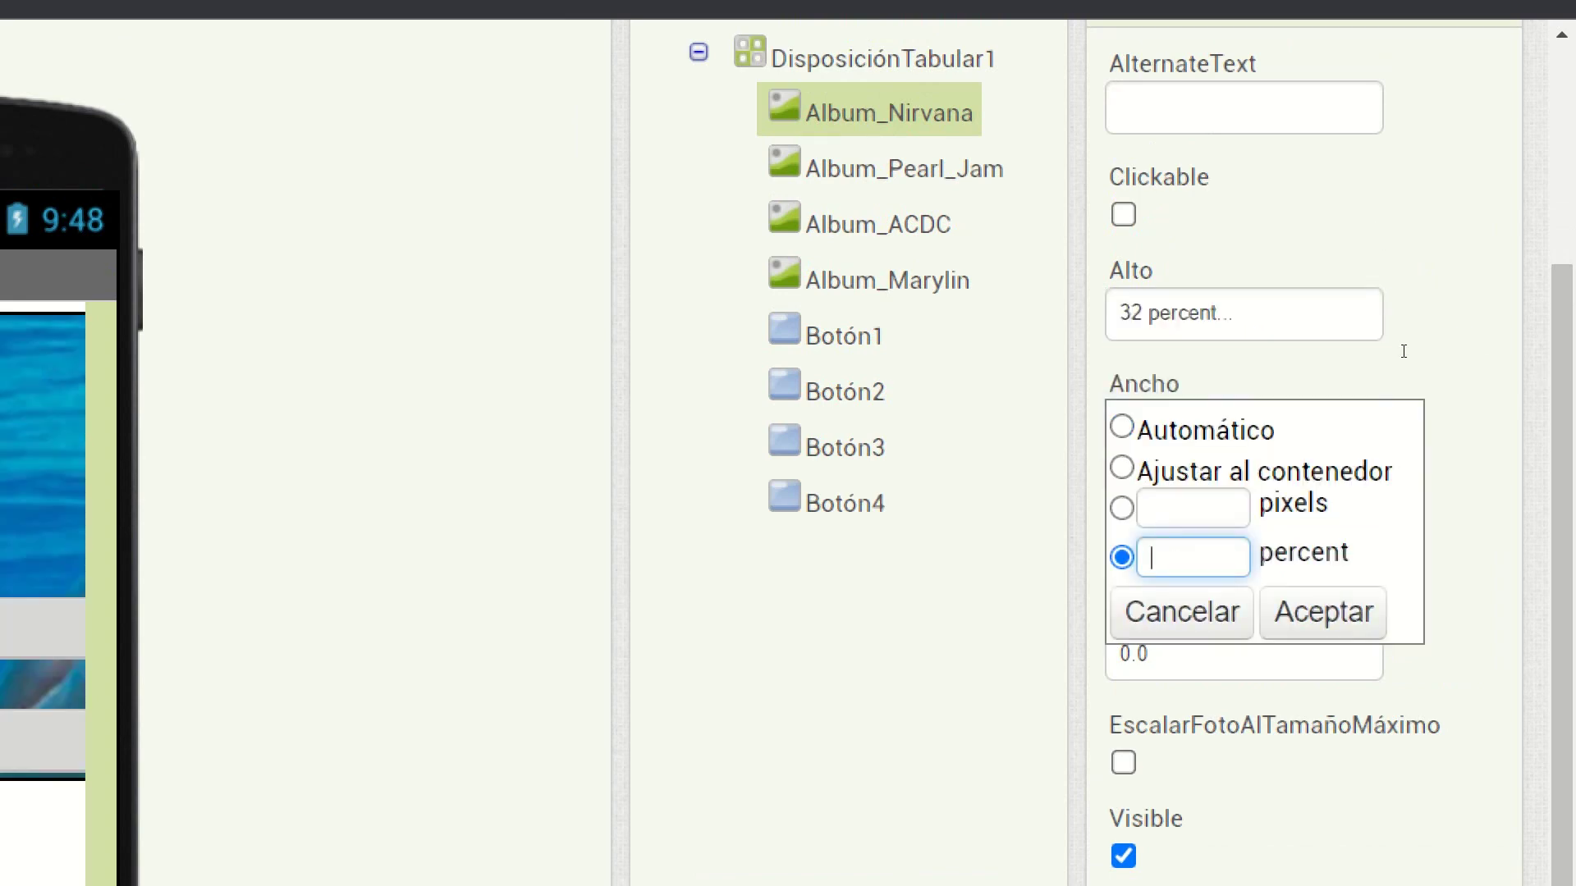
scroll(1404, 351, down, 1)
text(43)
key(BackSpace)
text(2)
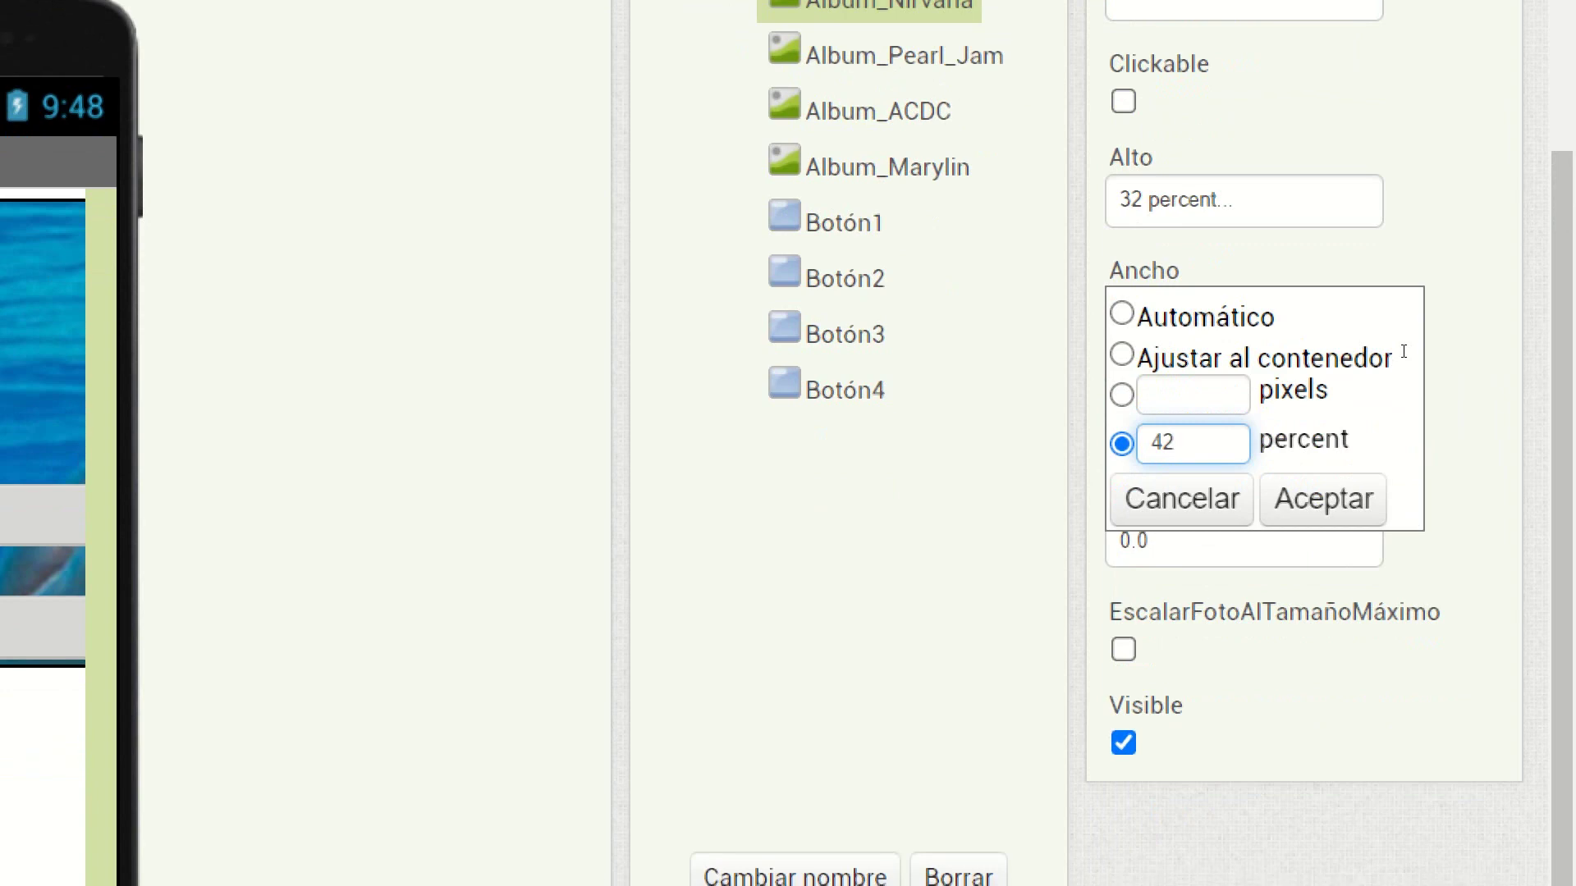
key(Return)
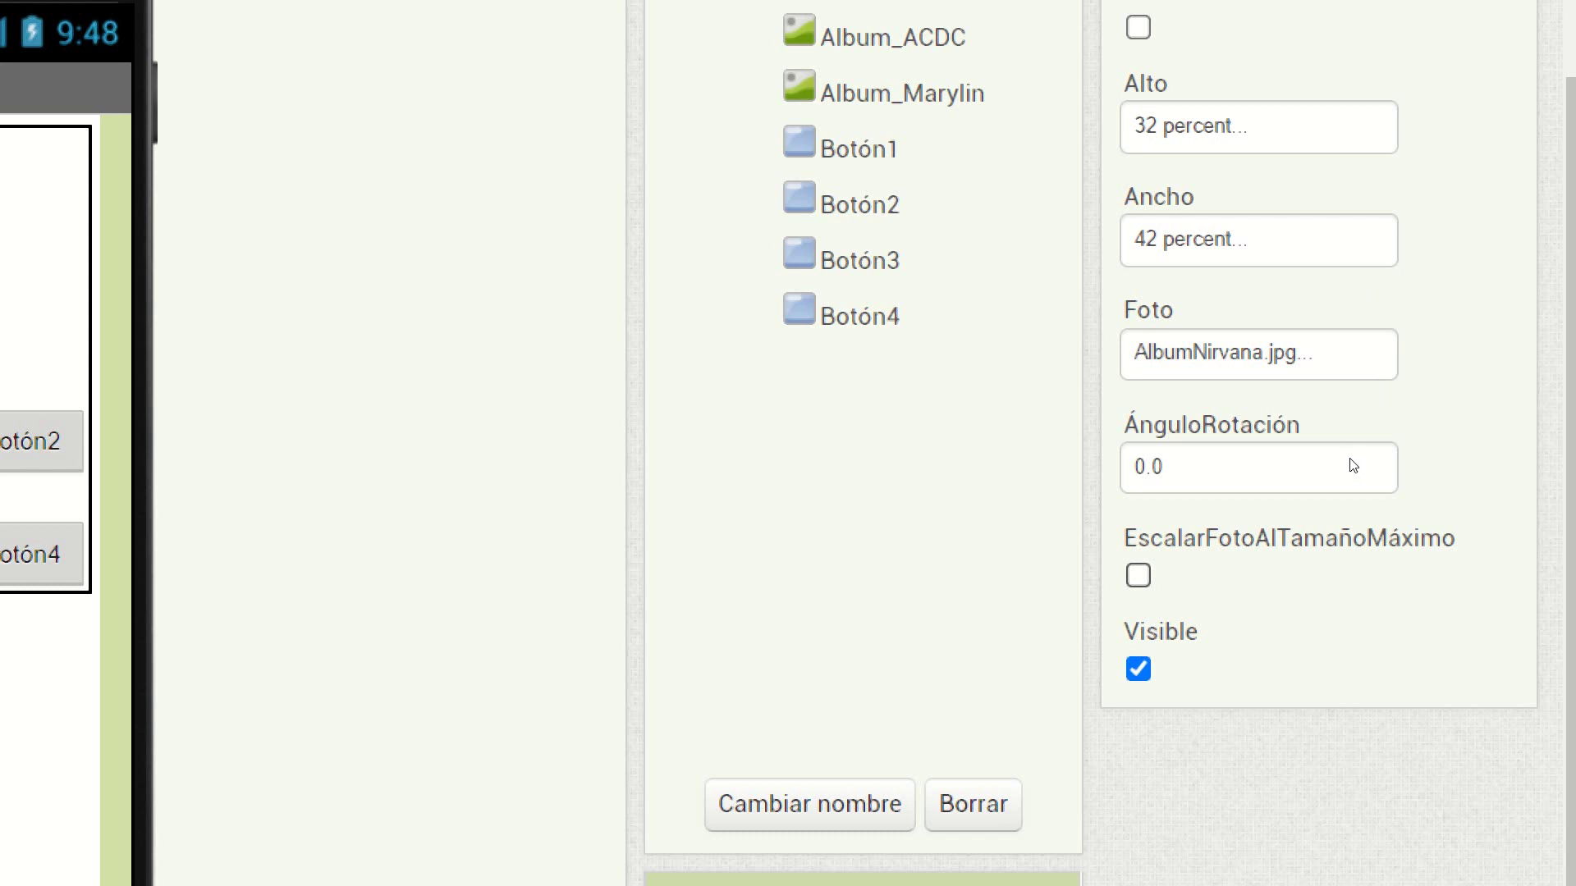
click(1138, 575)
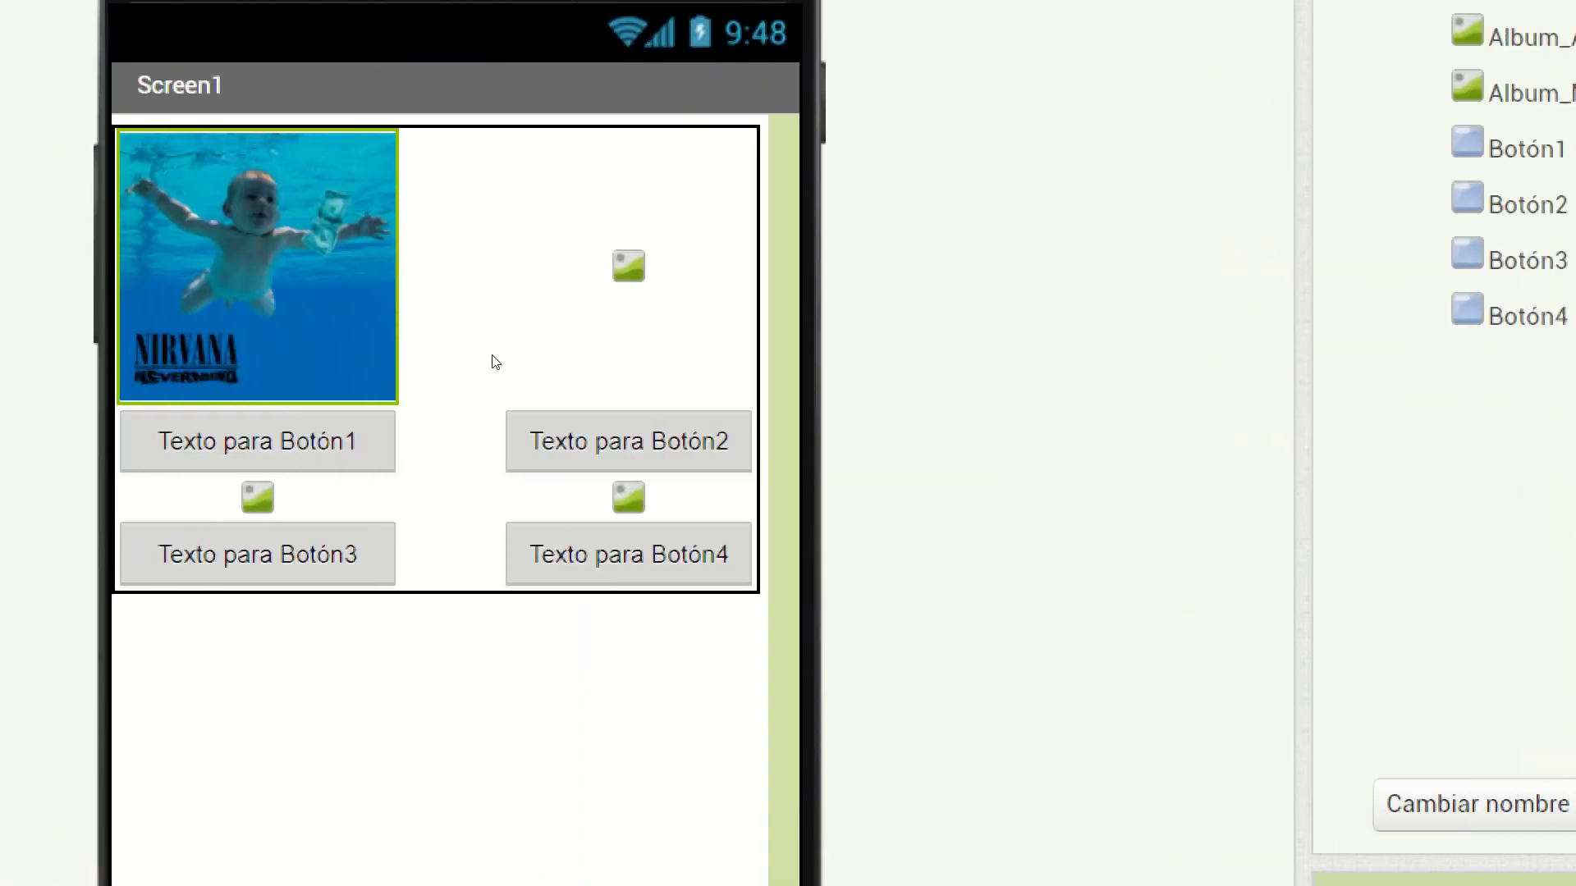
Set the height of Album_ACDC, the image above Botón2, to 32 percent
click(751, 299)
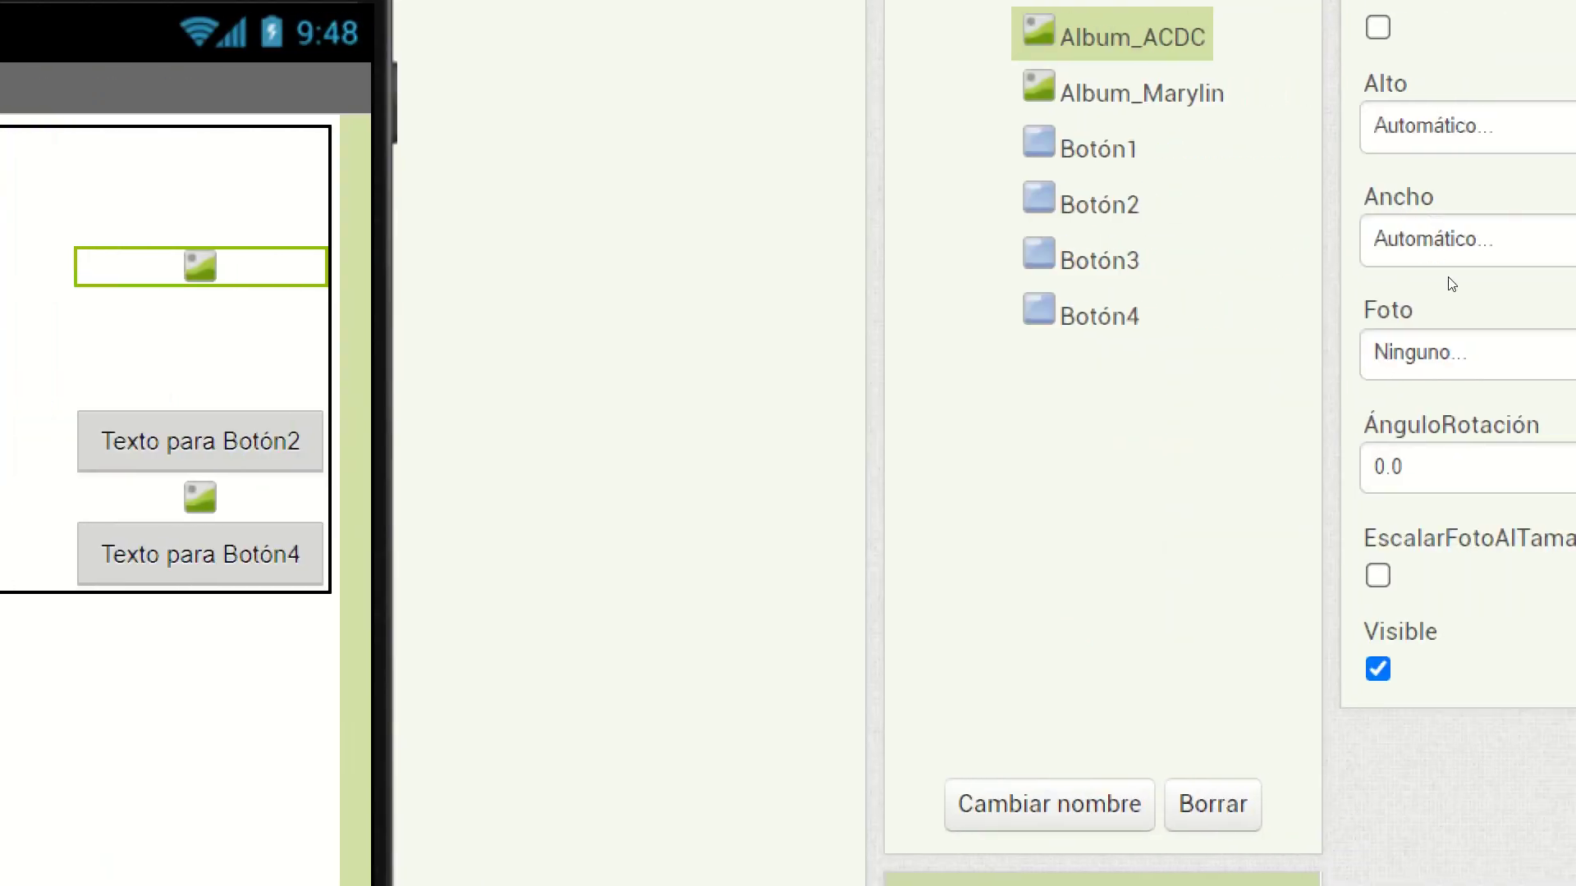
click(1498, 127)
click(1447, 257)
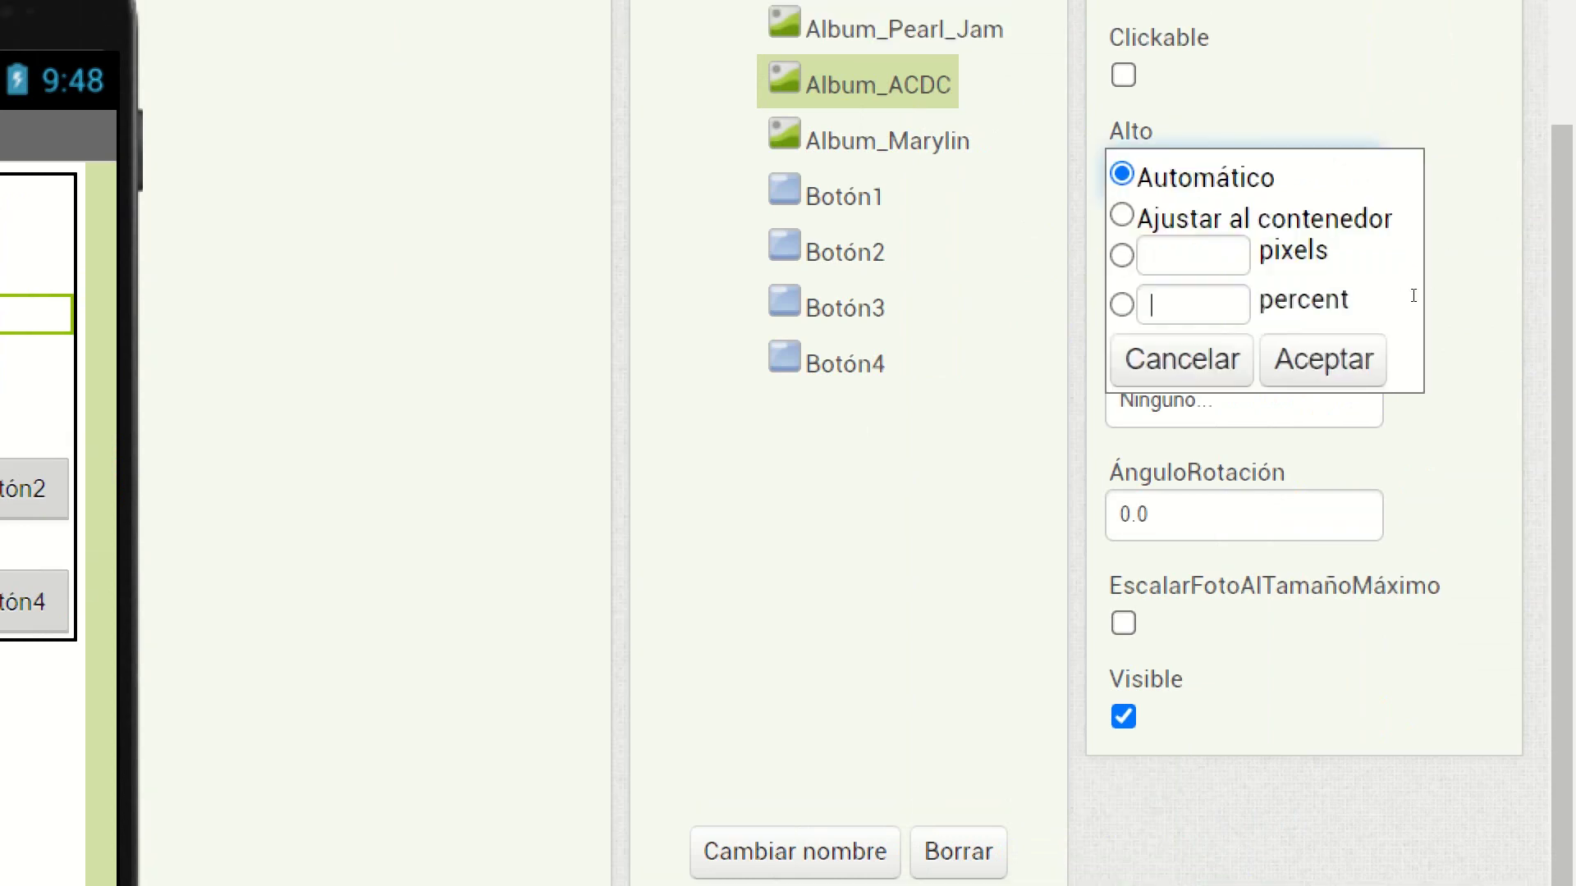
text(32)
click(1322, 493)
Set the width of the Album_ACDC image to 42 percent
click(1242, 421)
click(1192, 551)
text(412)
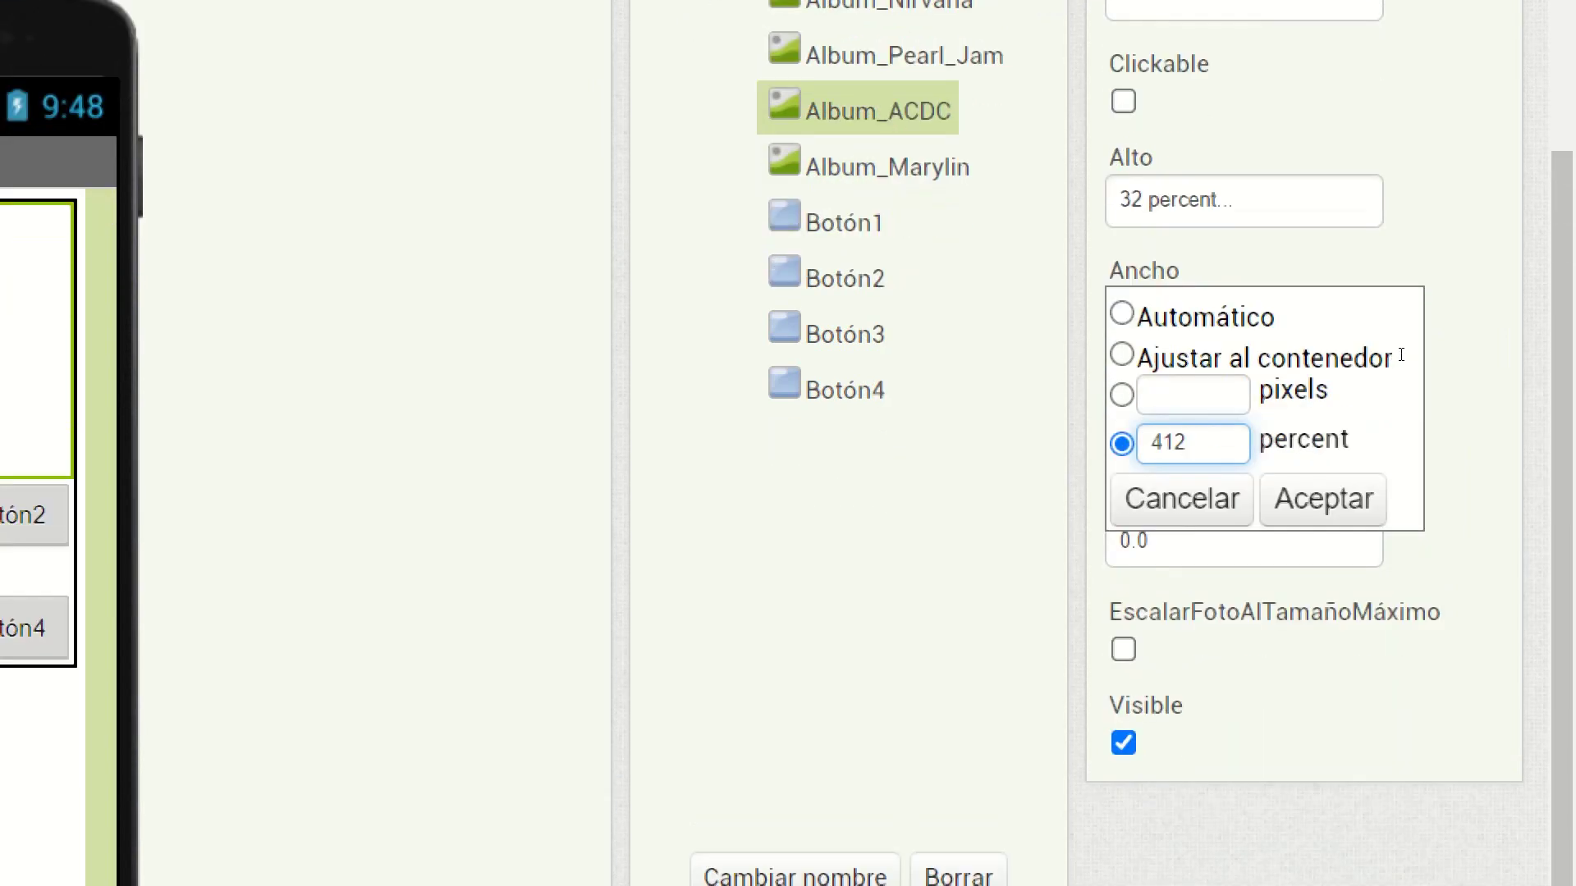
key(BackSpace)
key(BackSpace)
text(2)
key(Tab)
key(Tab)
key(Return)
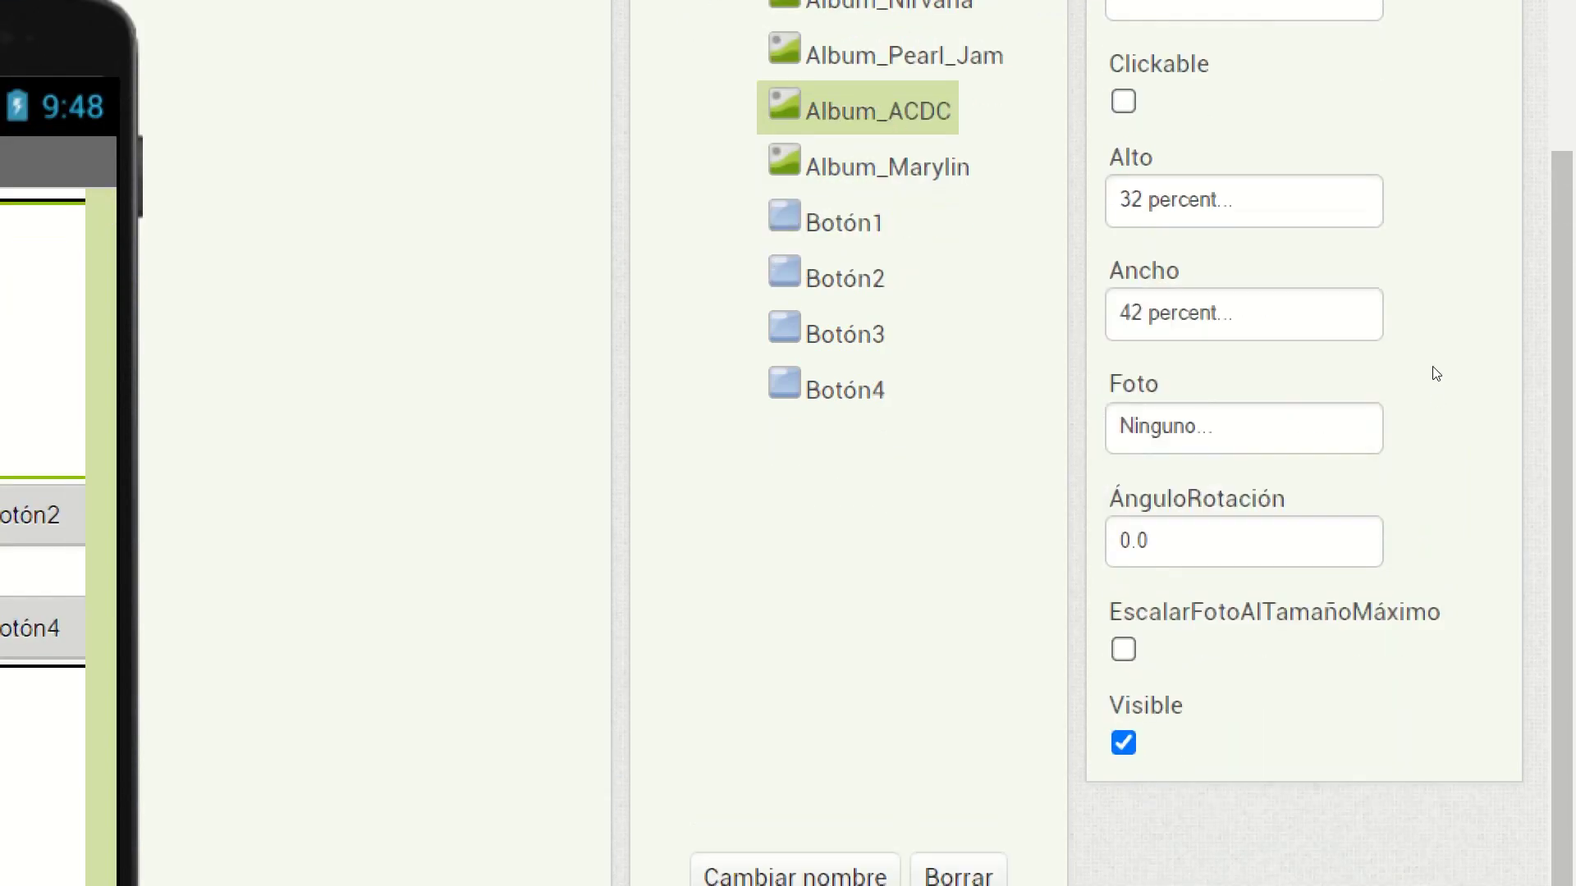
Assign the AlbumPearlJam.jpg file as the photo of the Album_ACDC image above Botón2
click(1369, 419)
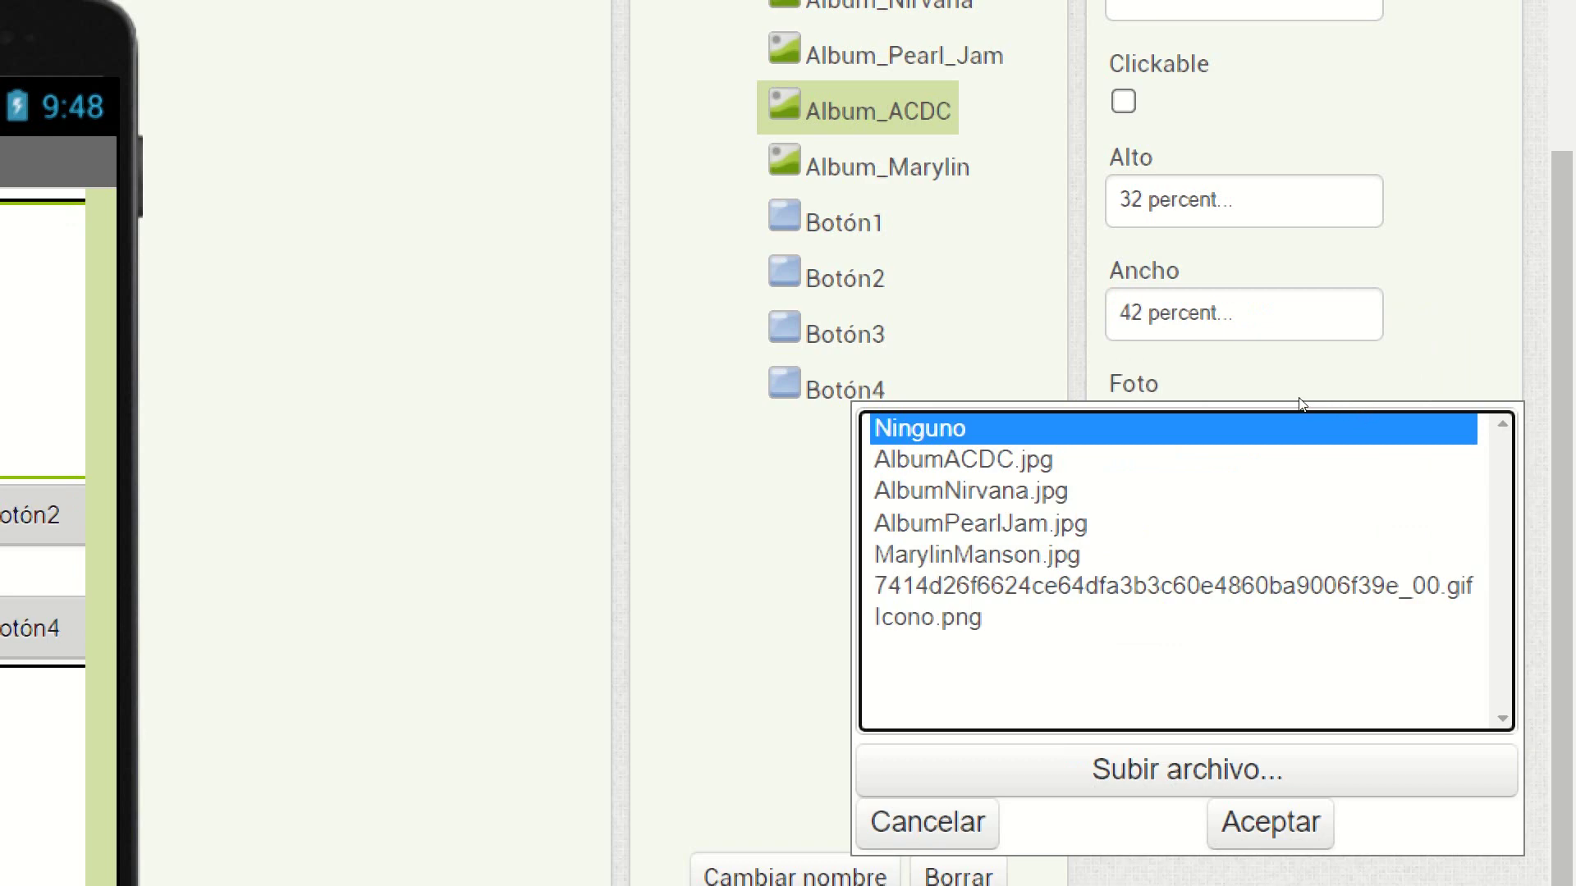
key(Down)
key(Down)
key(Down)
double_click(1424, 537)
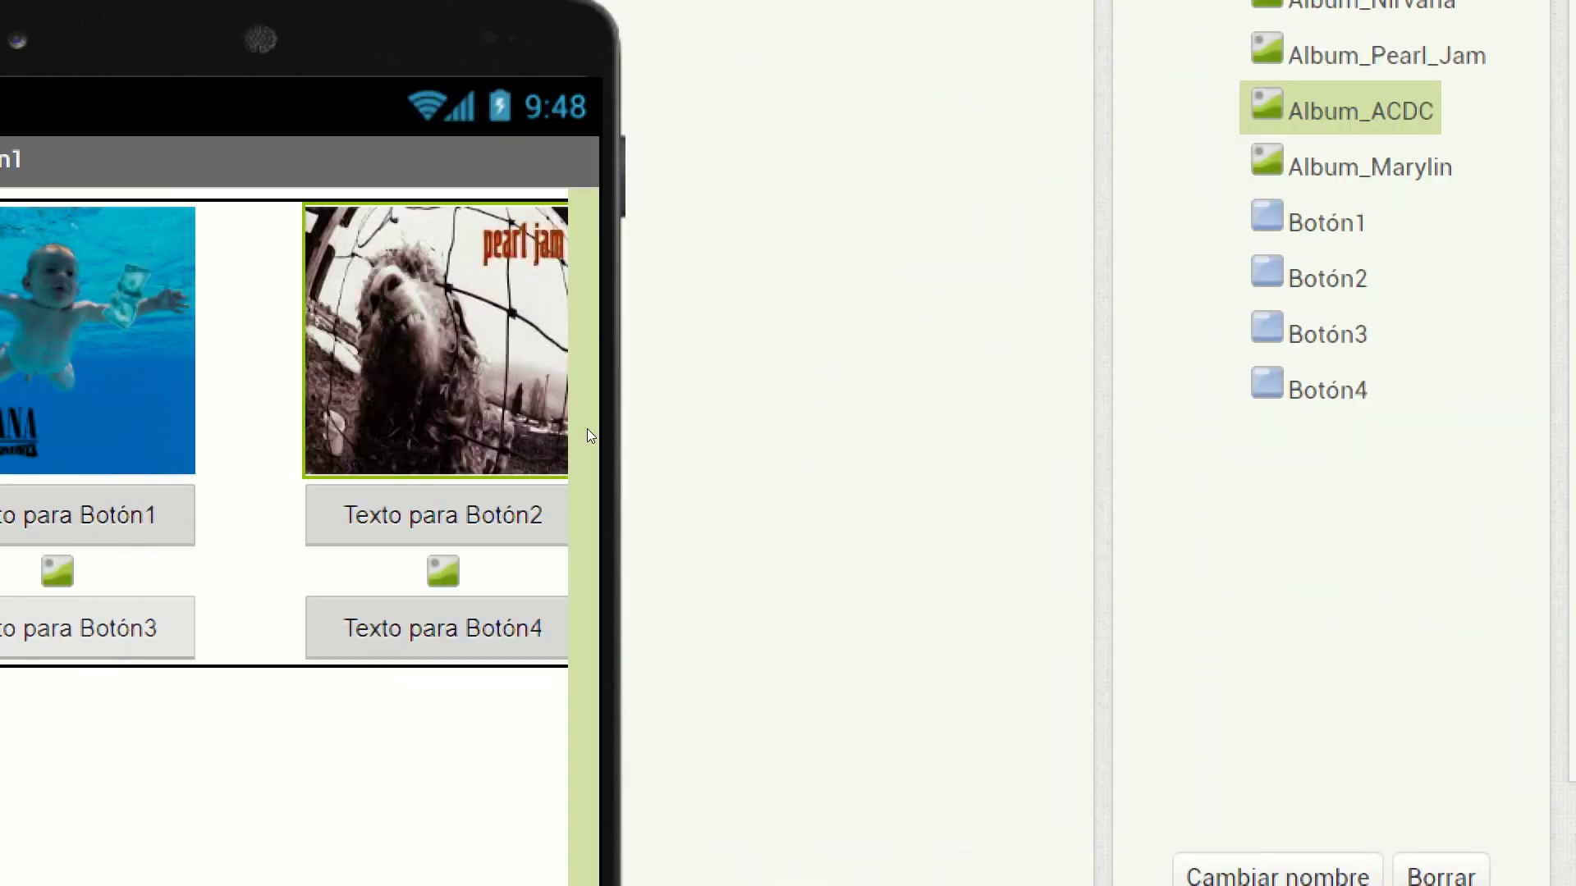
Set the height of Album_Pearl_Jam, the image above Botón3, to 32 percent
click(1501, 54)
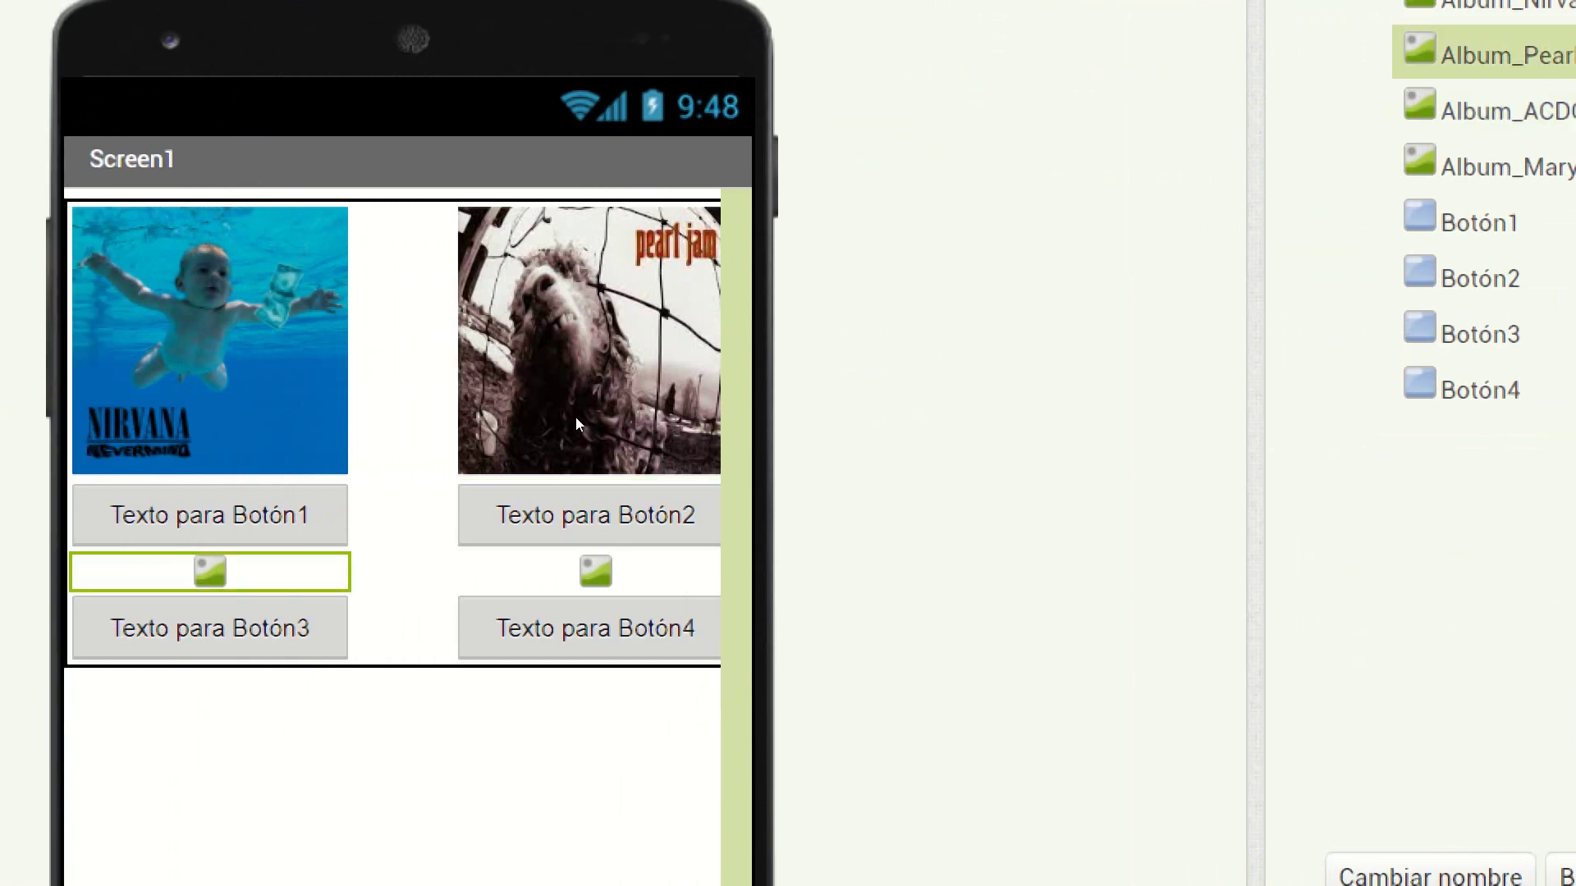
click(1408, 220)
key(Tab)
text(32)
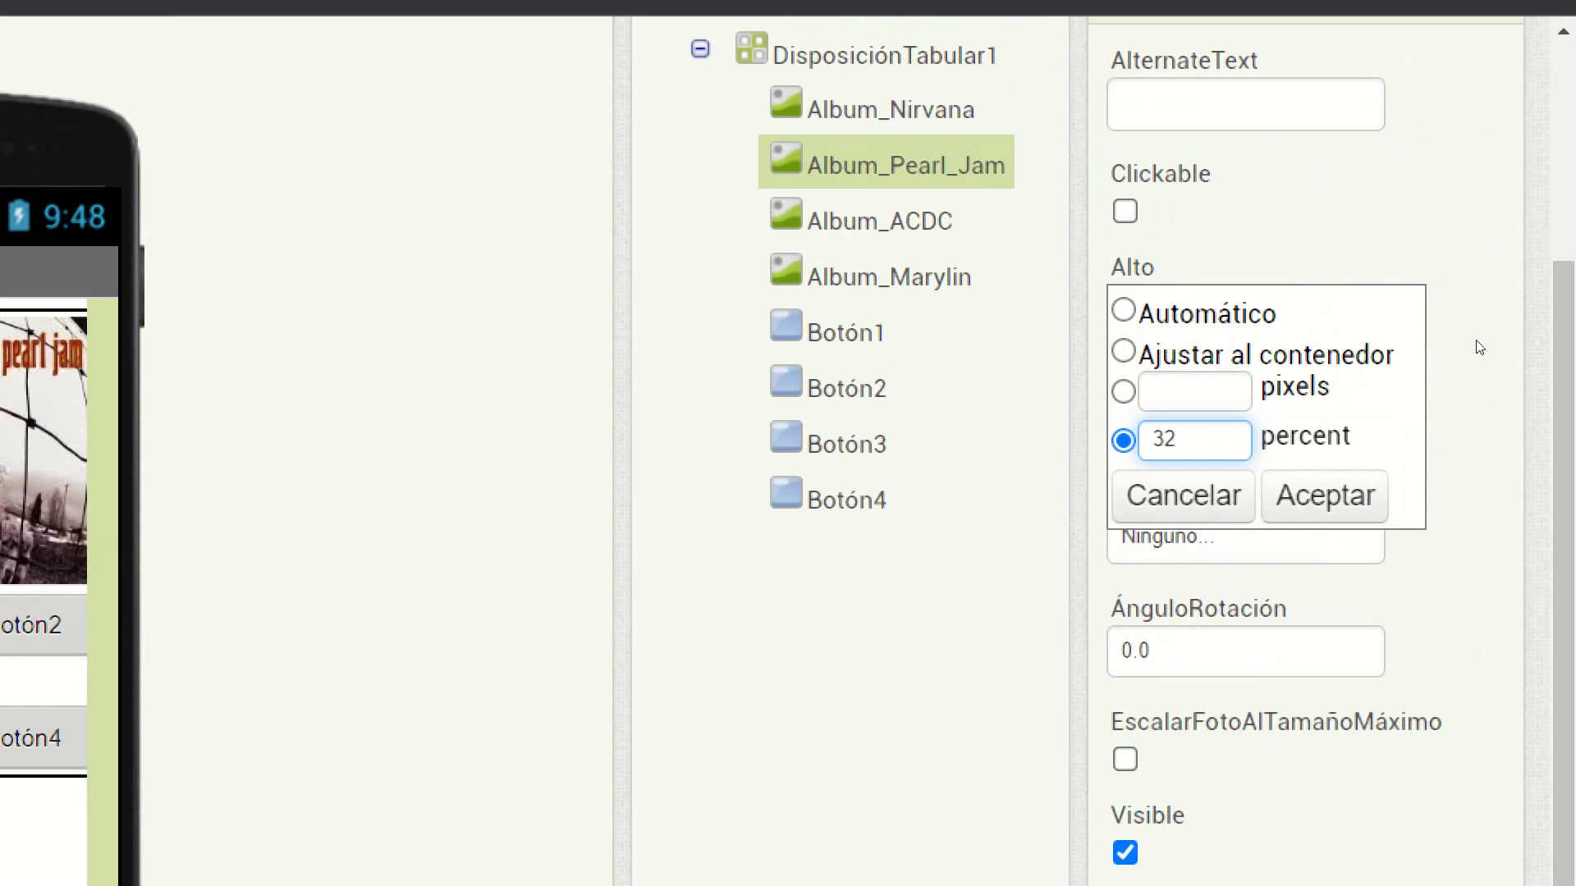
click(1333, 456)
Set the width of the Album_Pearl_Jam image to 42 percent
click(1255, 502)
click(1245, 423)
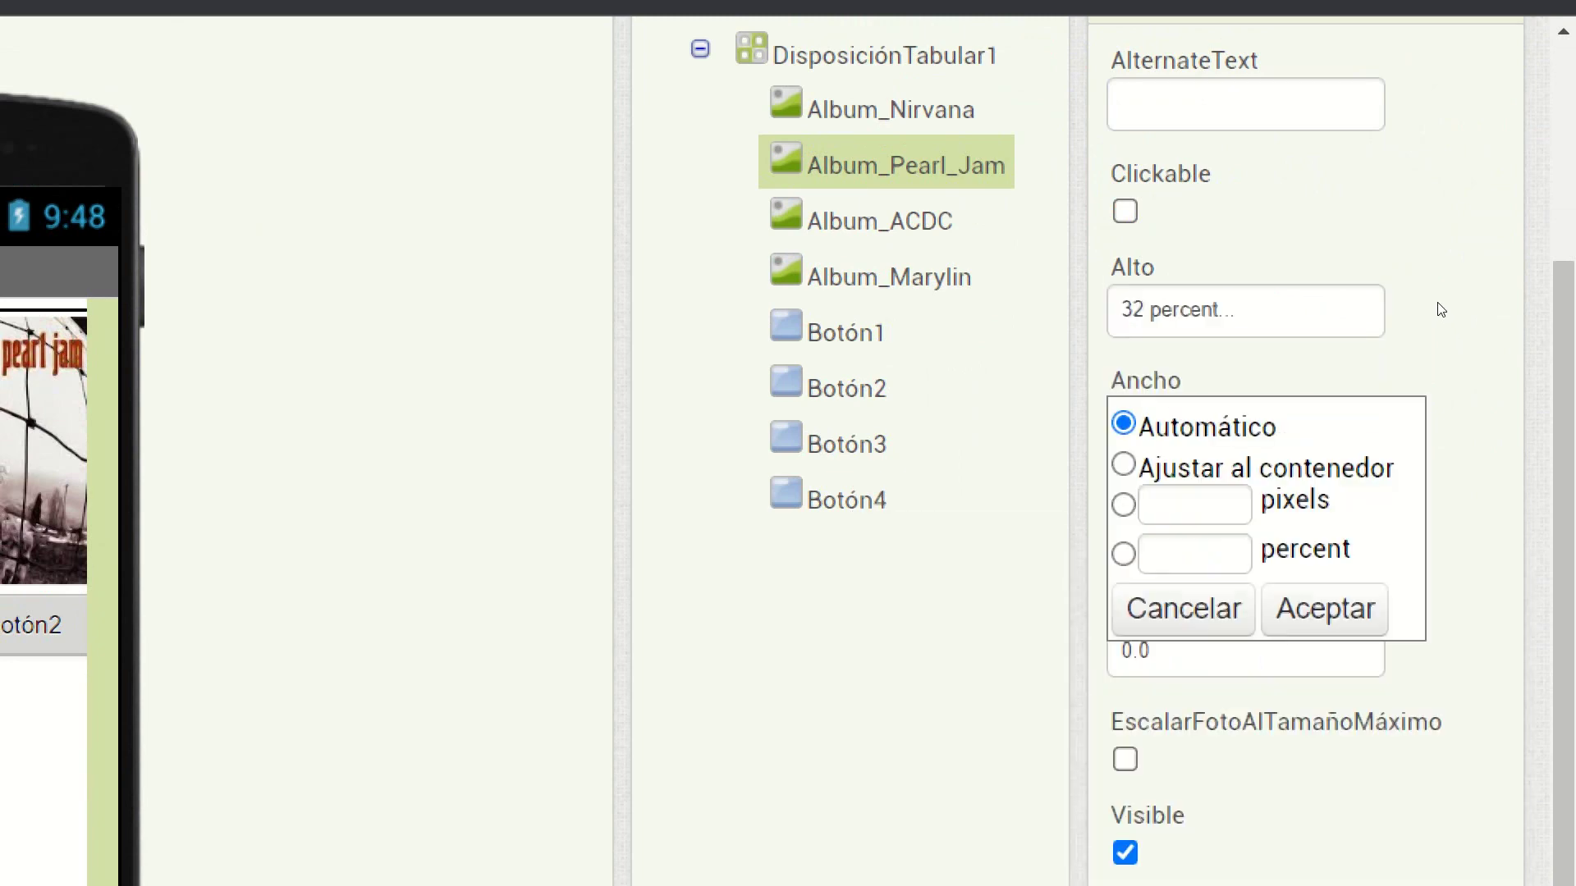
click(1194, 554)
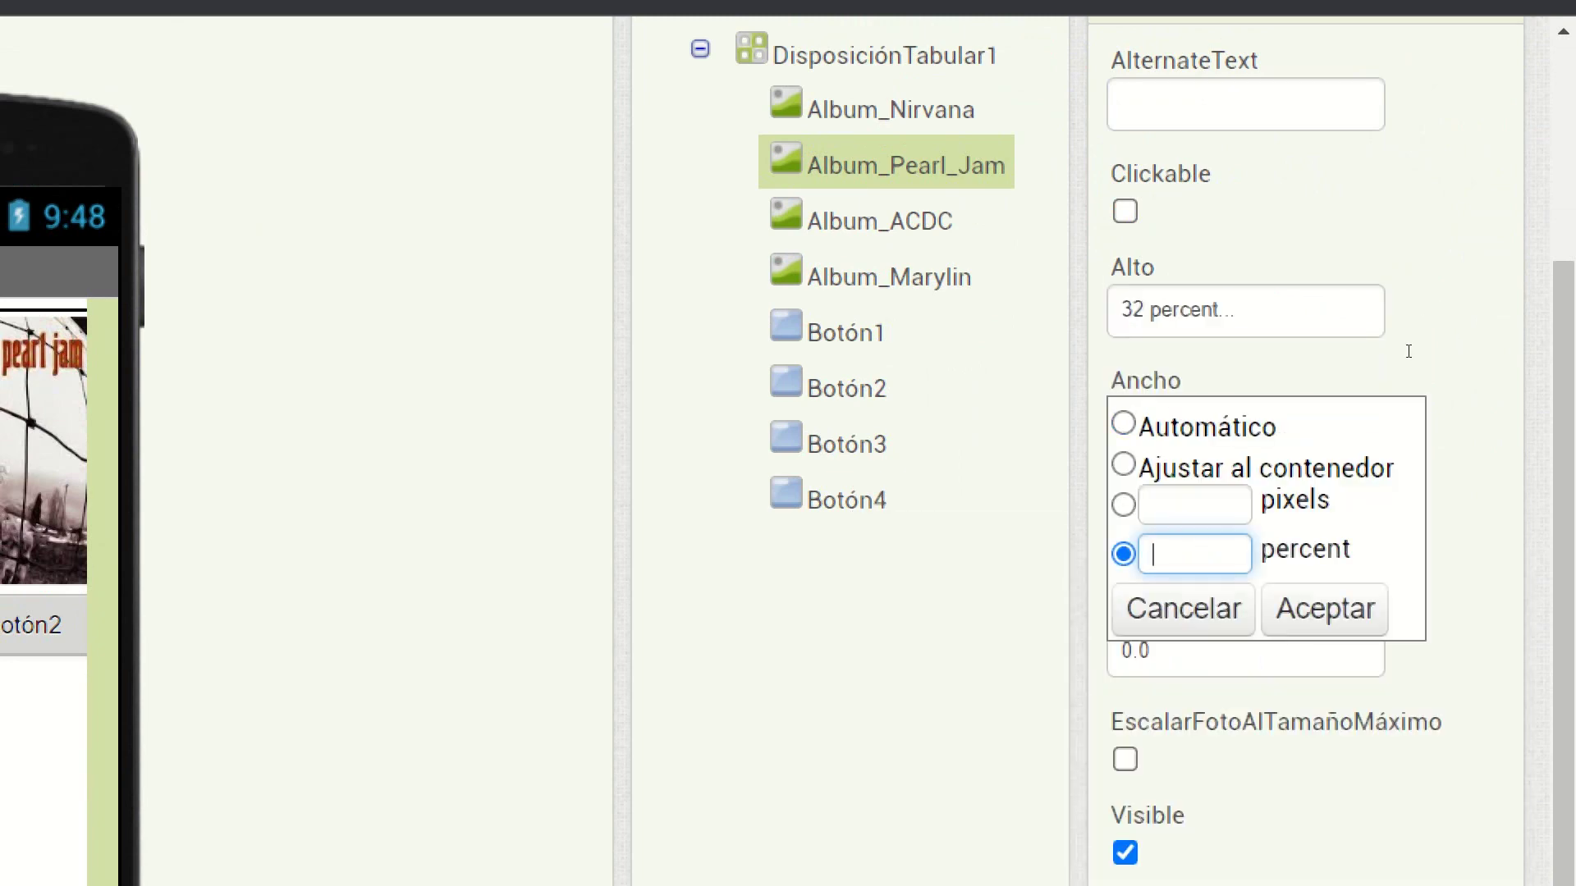
text(42)
key(Return)
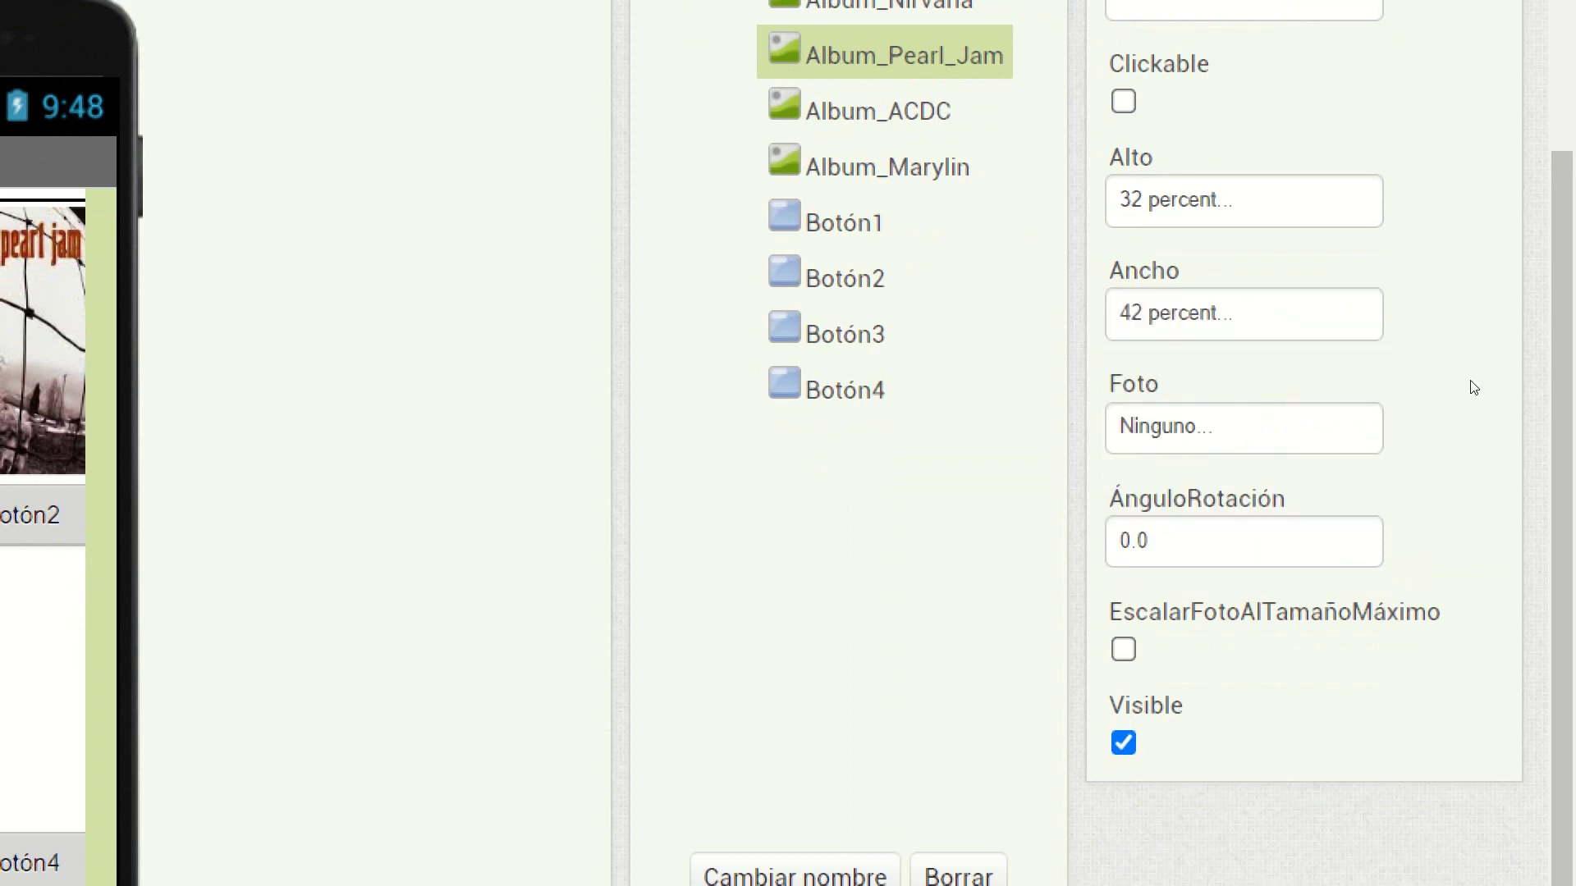
Assign AlbumACDC.jpg as the photo of the Album_Pearl_Jam image and enable EscalarFotoAlTamañoMáximo for it
key(Tab)
key(Return)
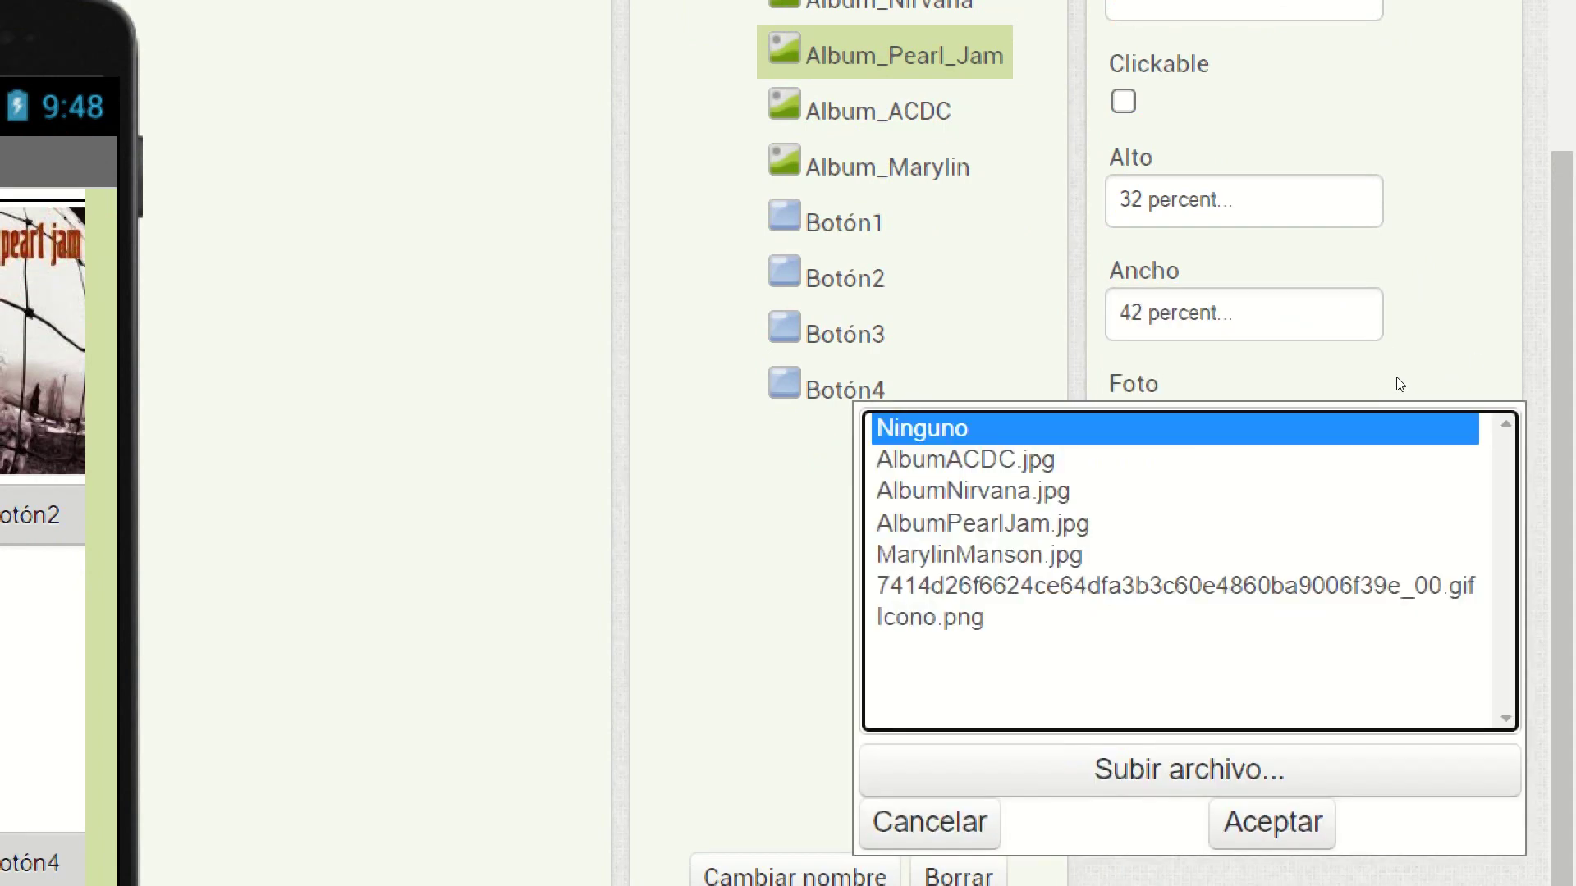
click(1385, 464)
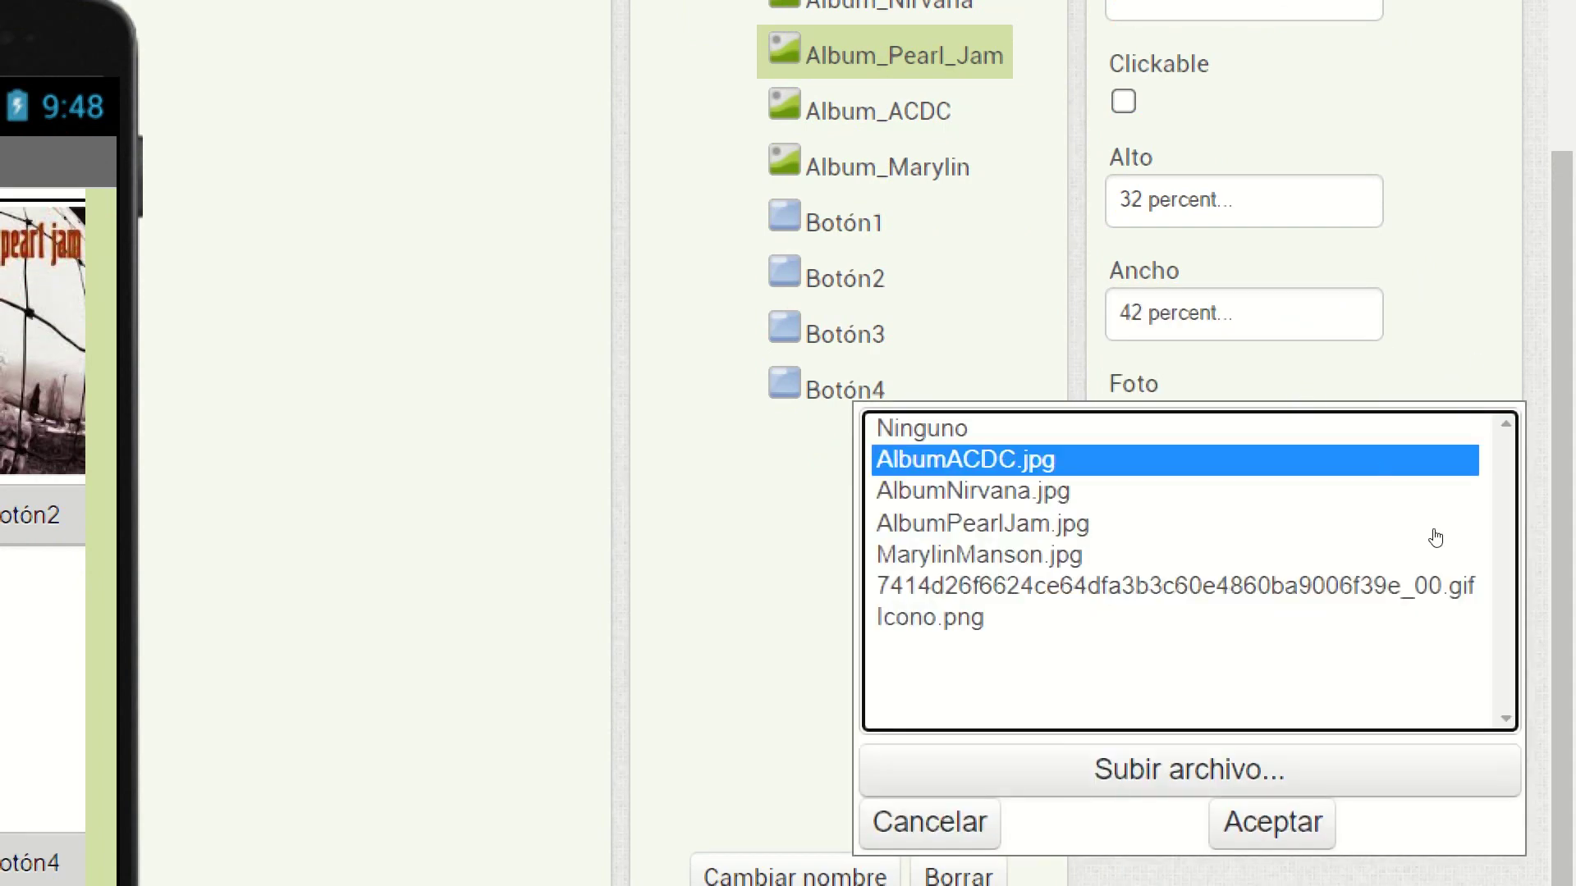
key(Return)
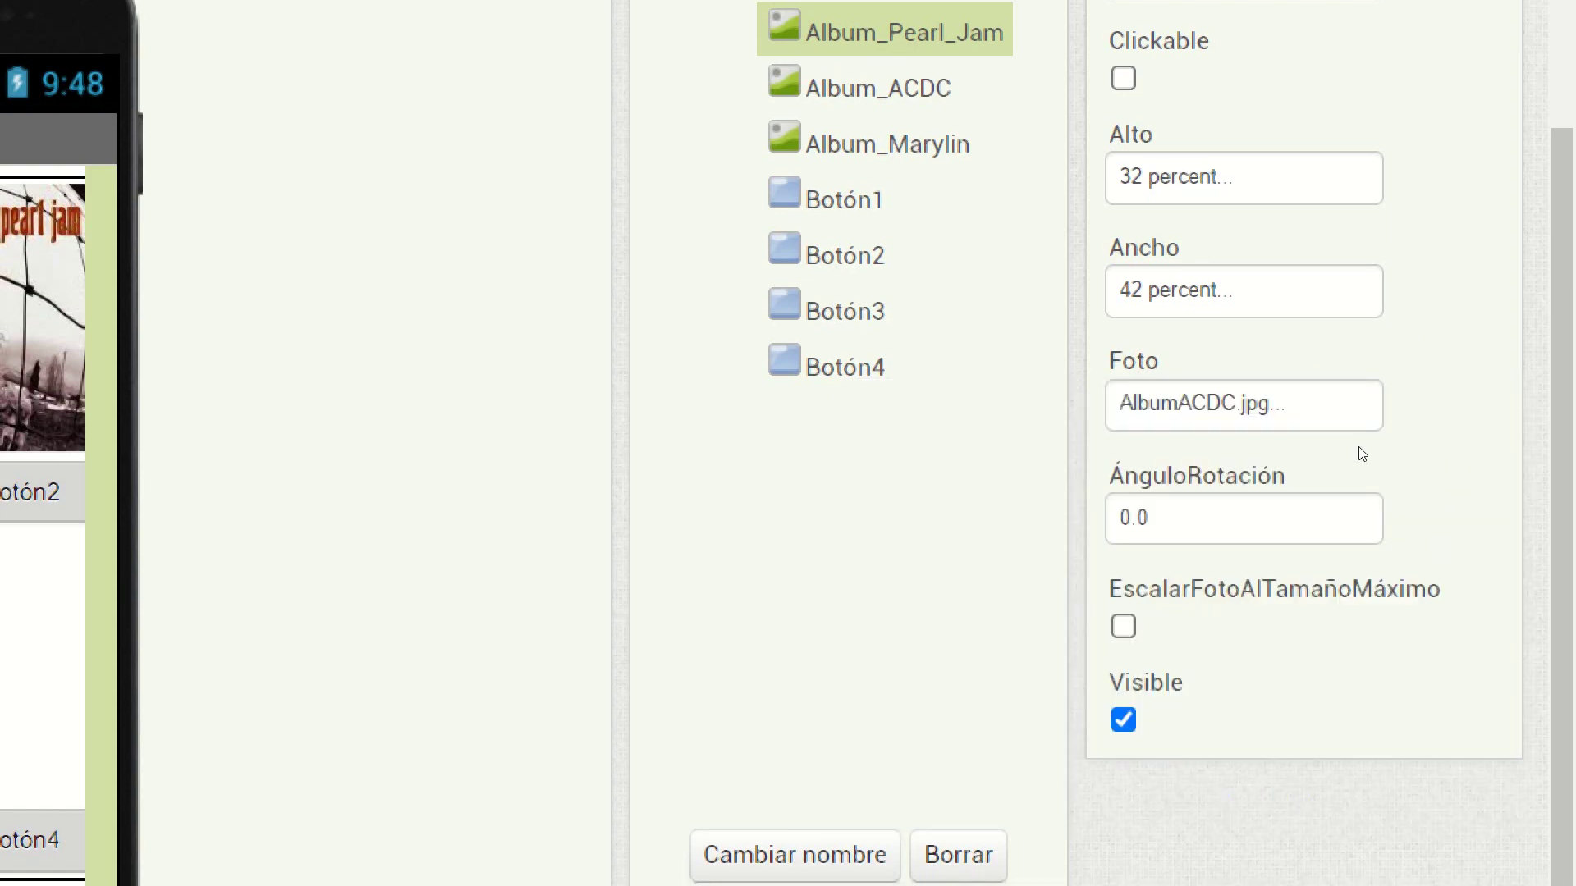
key(space)
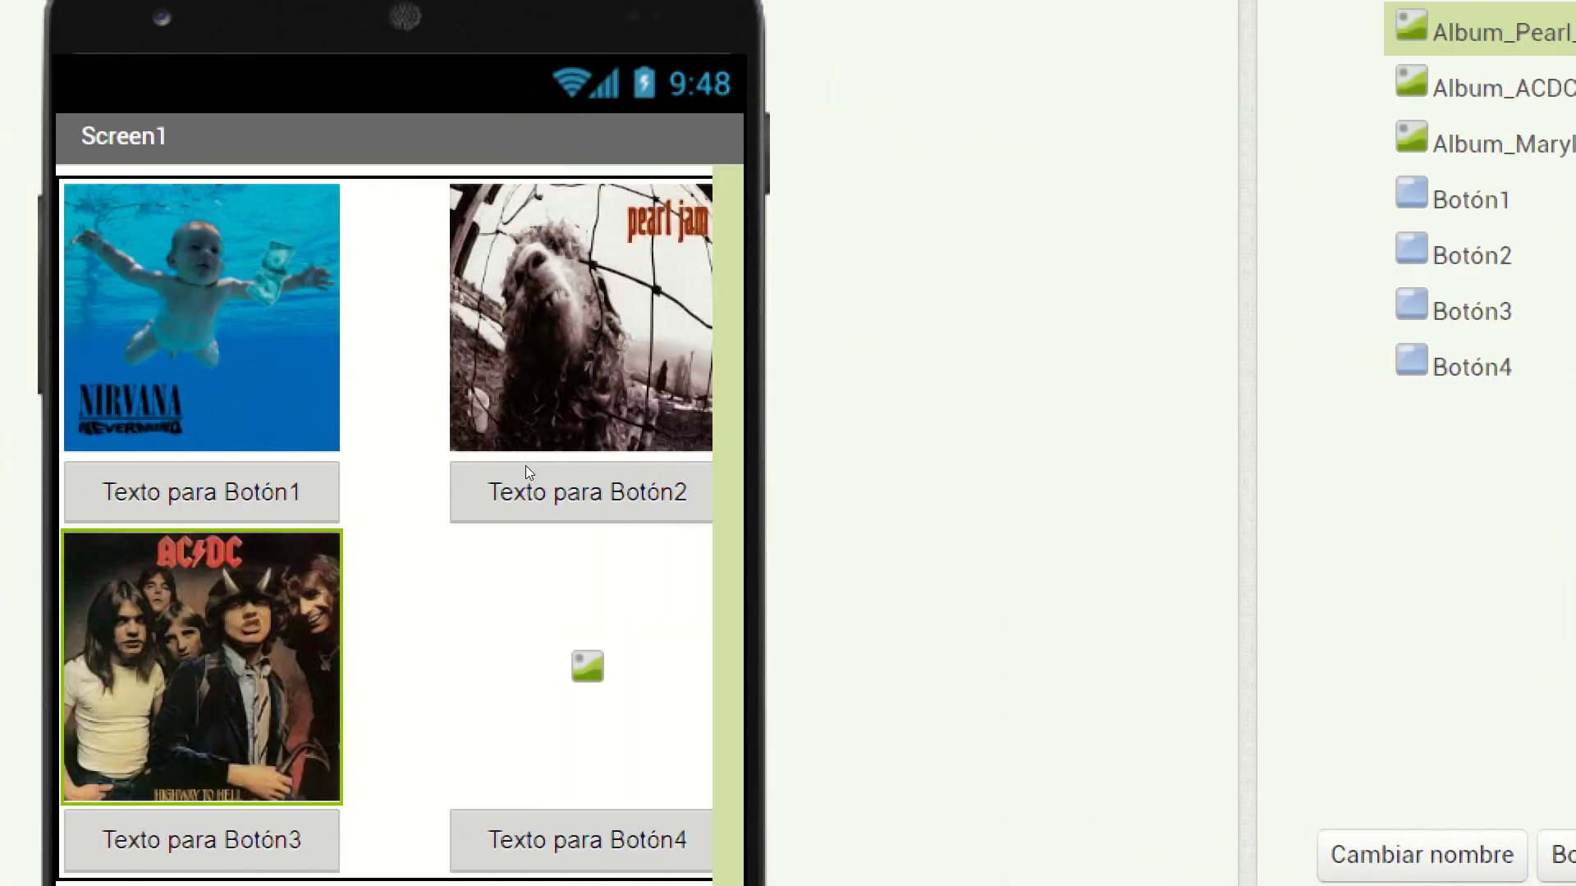
Set the height of Album_Marylin, the image above Botón4, to 32 percent
click(588, 666)
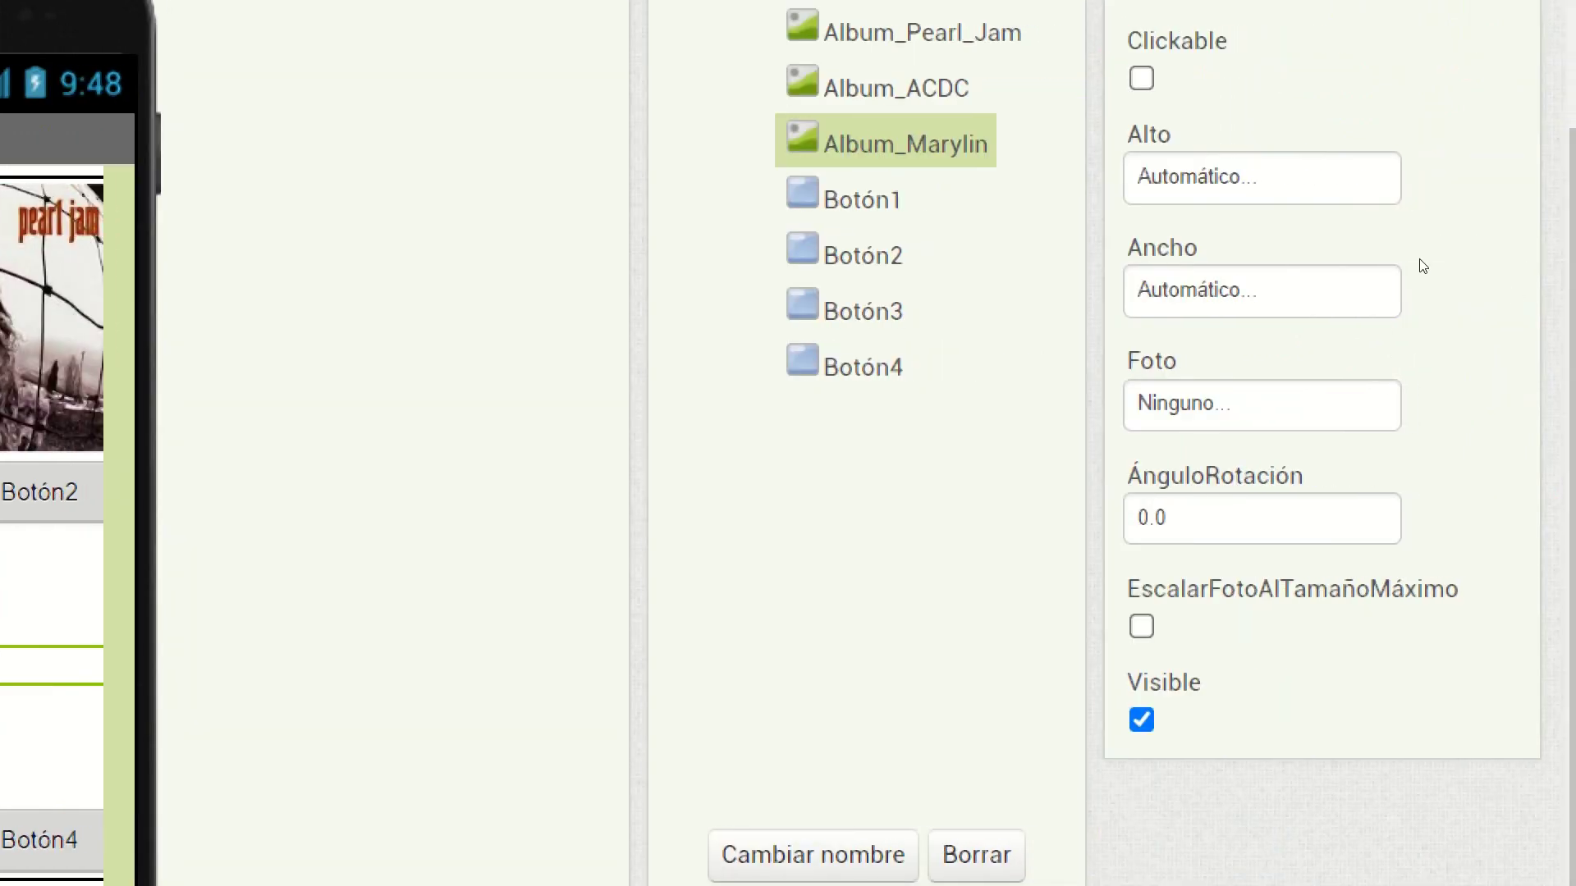
click(1262, 177)
click(1210, 308)
text(32)
key(Return)
key(Return)
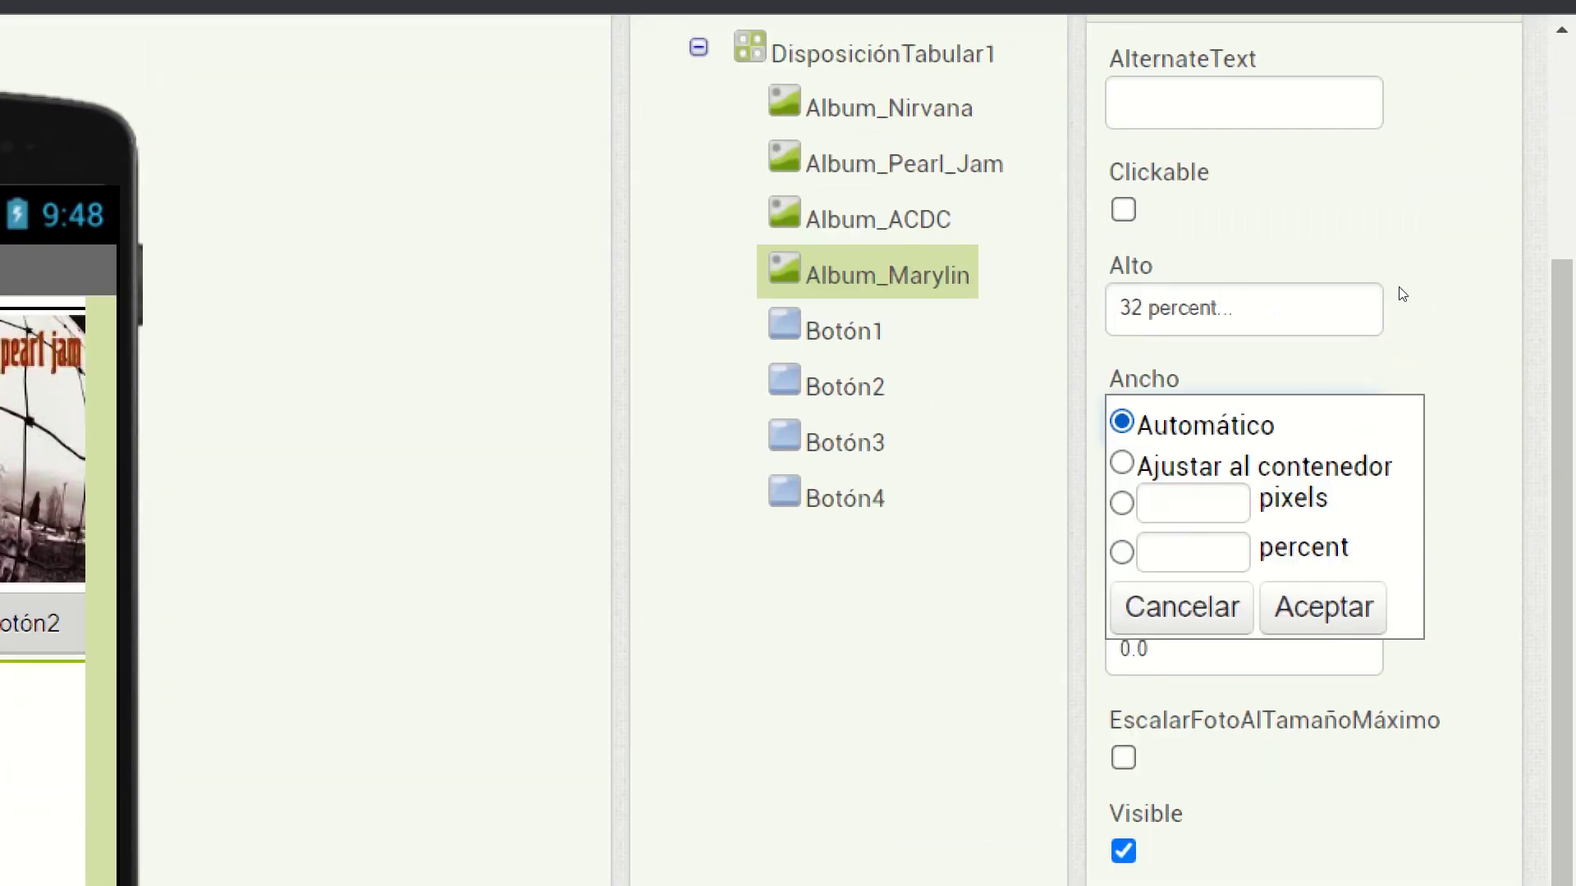
Set the width of the Album_Marylin image to 42 percent
click(1193, 552)
text(4)
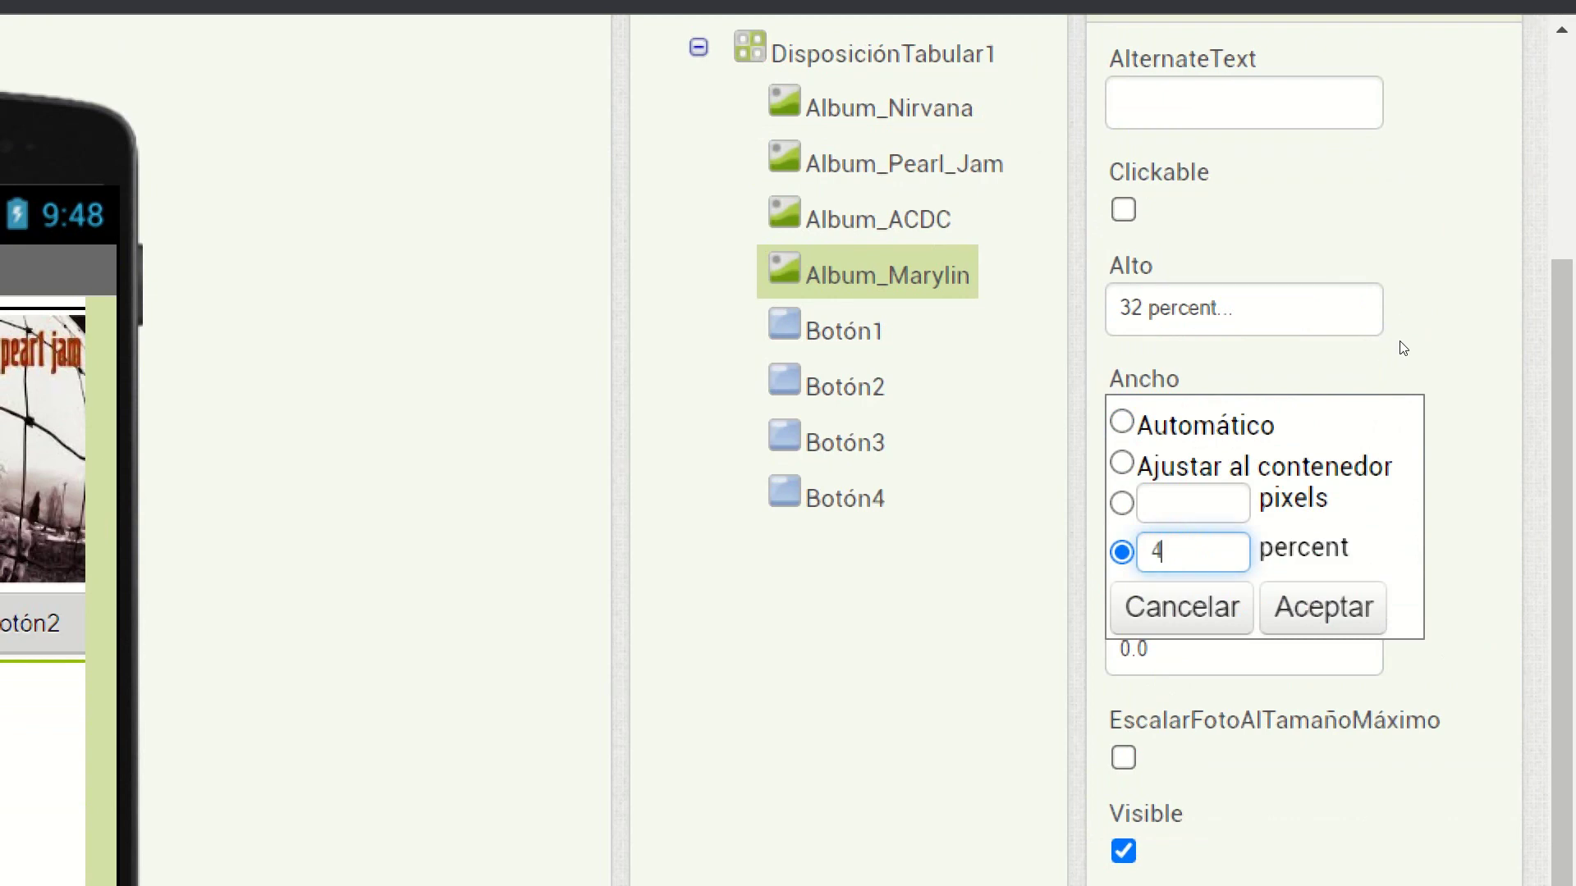
text(2)
key(Return)
key(Return)
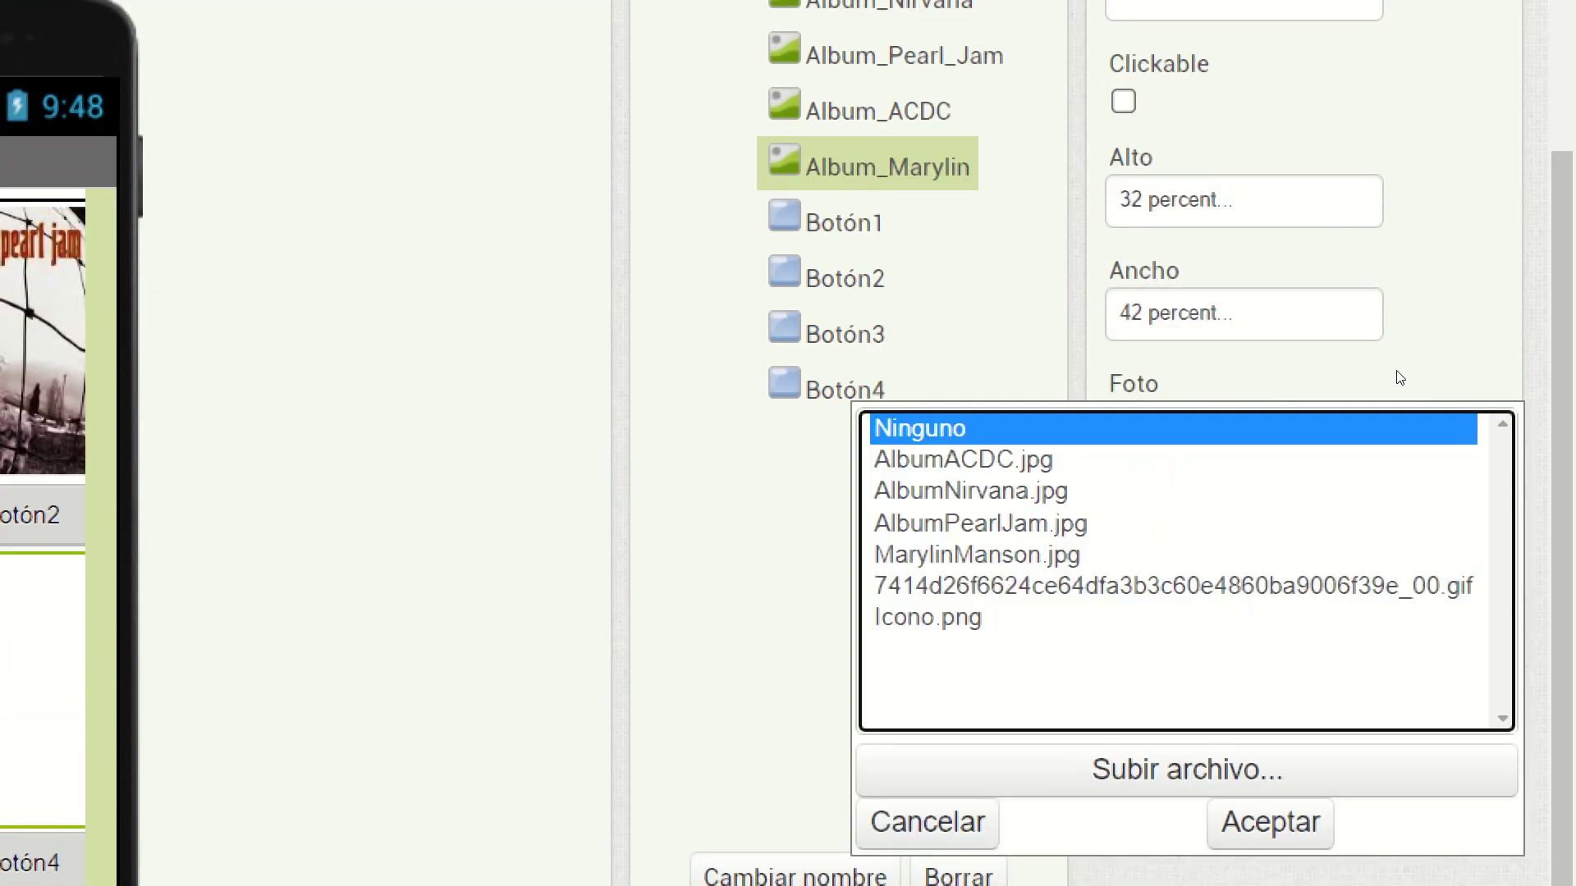
Assign MarylinManson.jpg as the photo of the Album_Marylin image and enable EscalarFotoAlTamañoMáximo for it
click(977, 555)
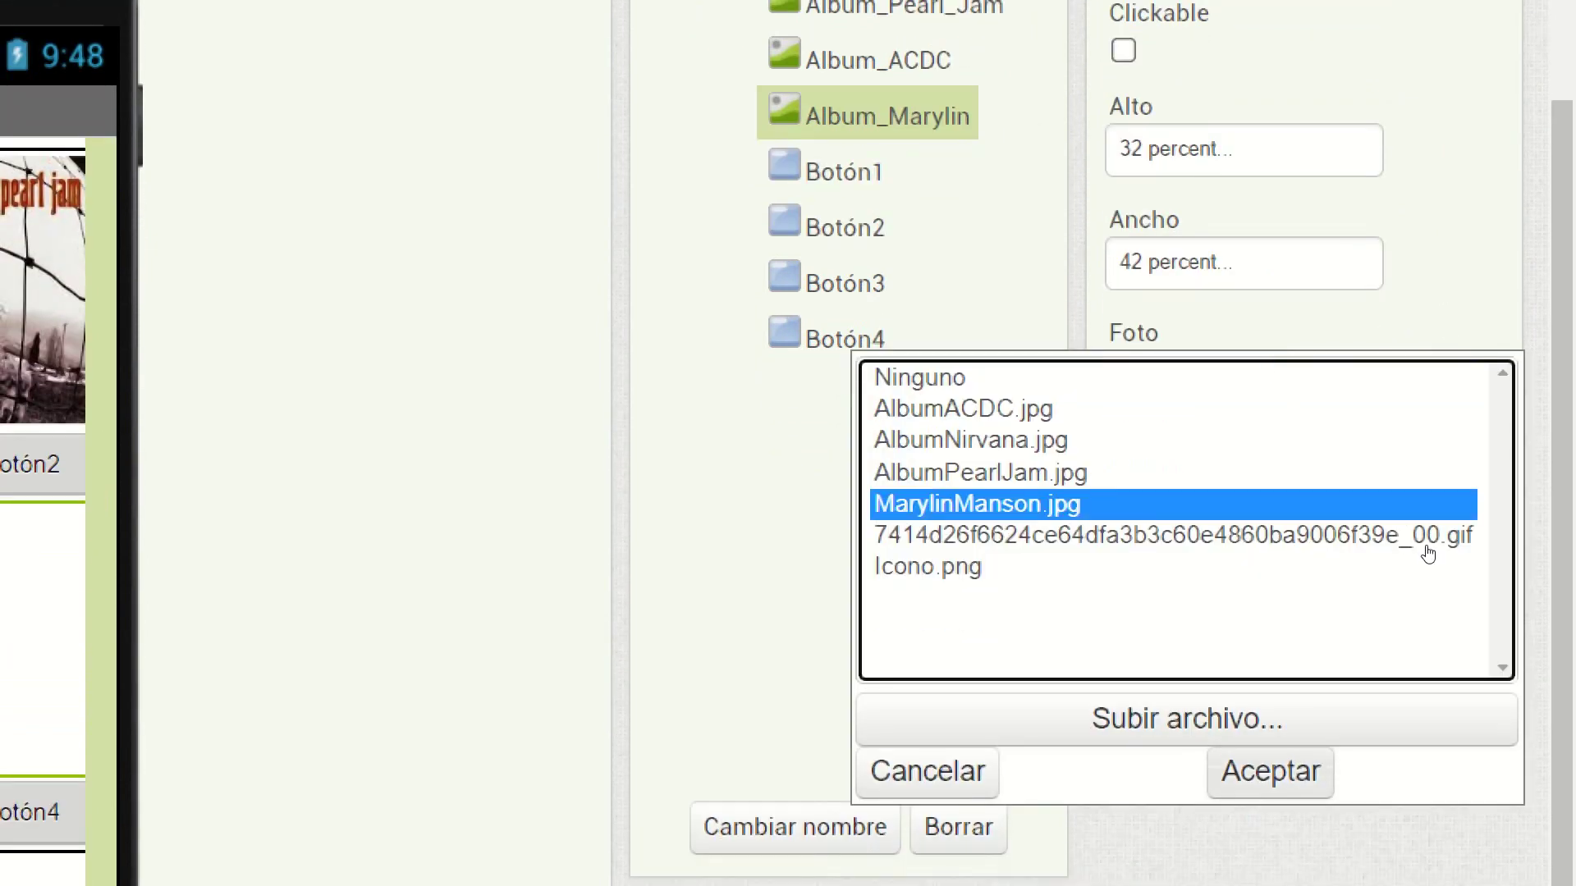
click(1269, 771)
click(1123, 598)
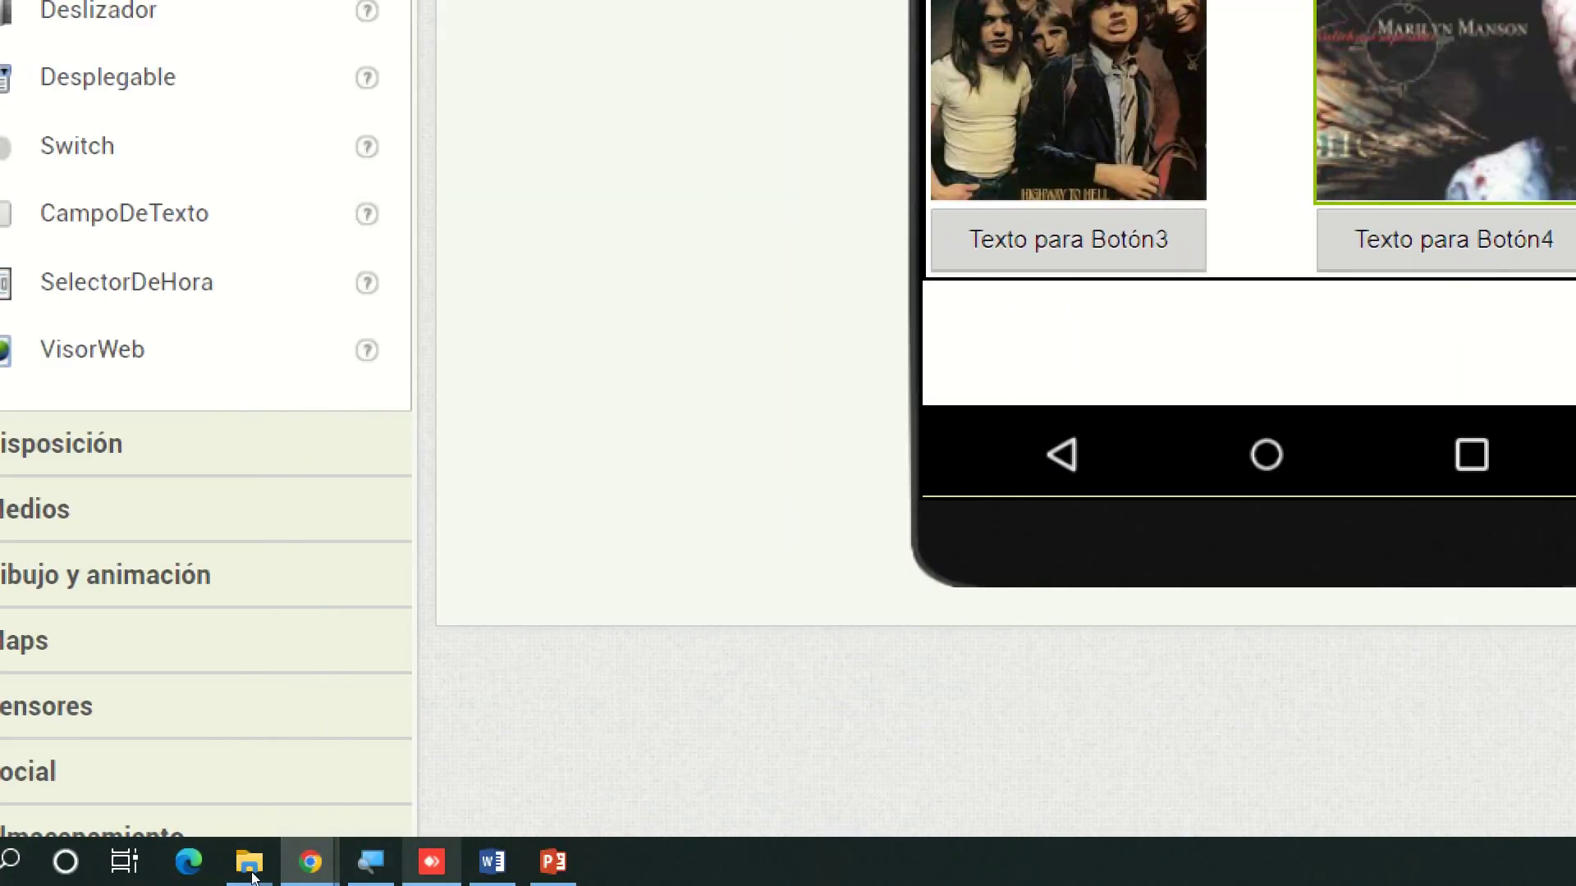
Switch to the Lupa magnifier and reduce the screen magnification to view the whole phone layout
click(371, 862)
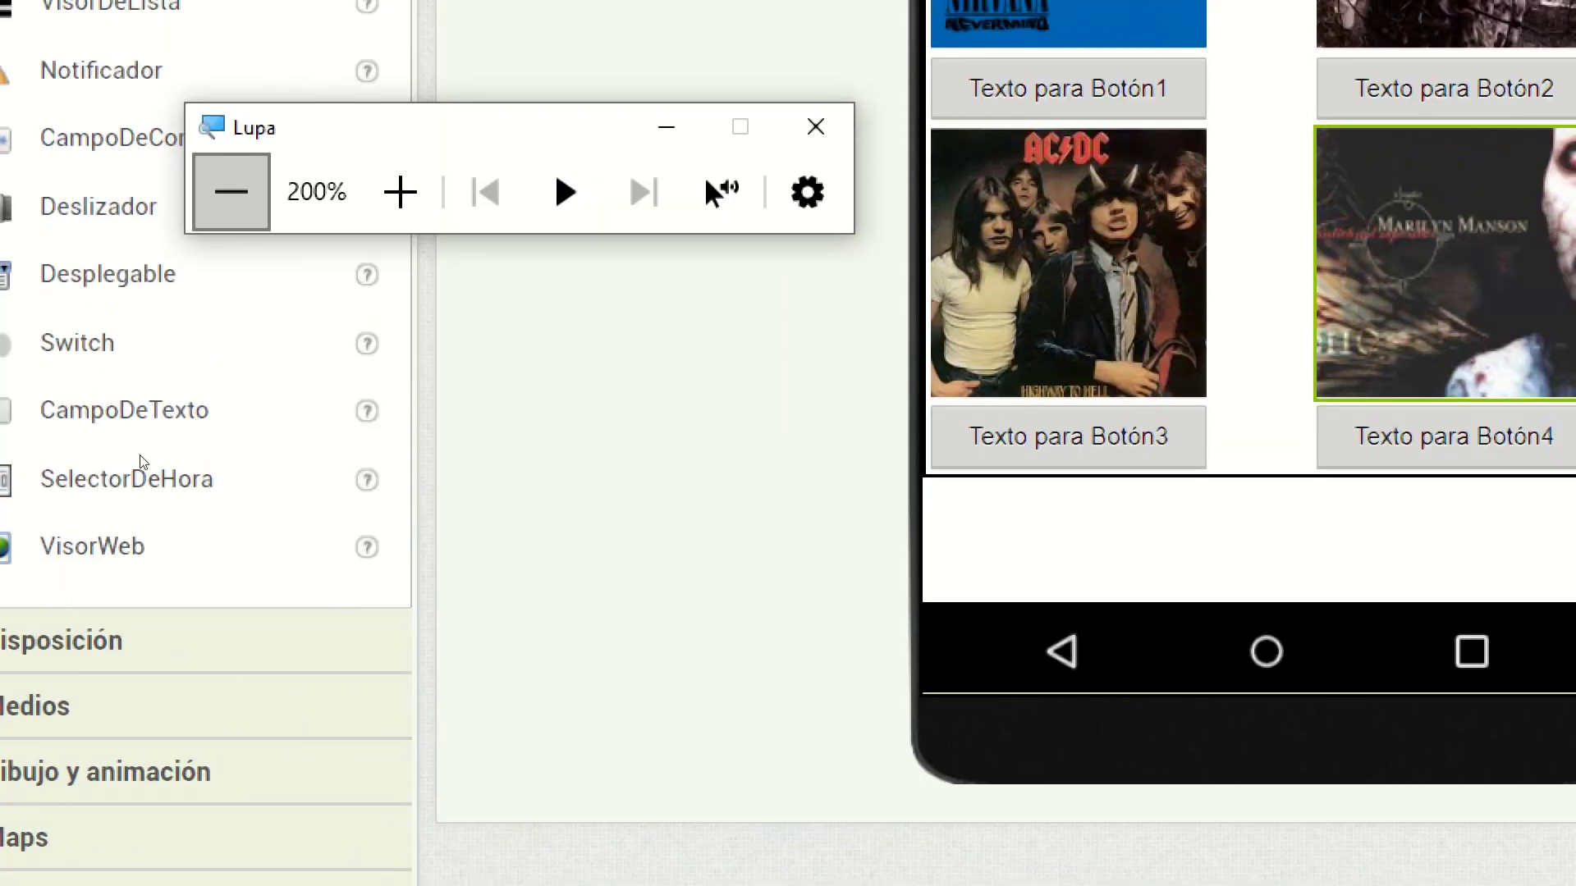
click(230, 192)
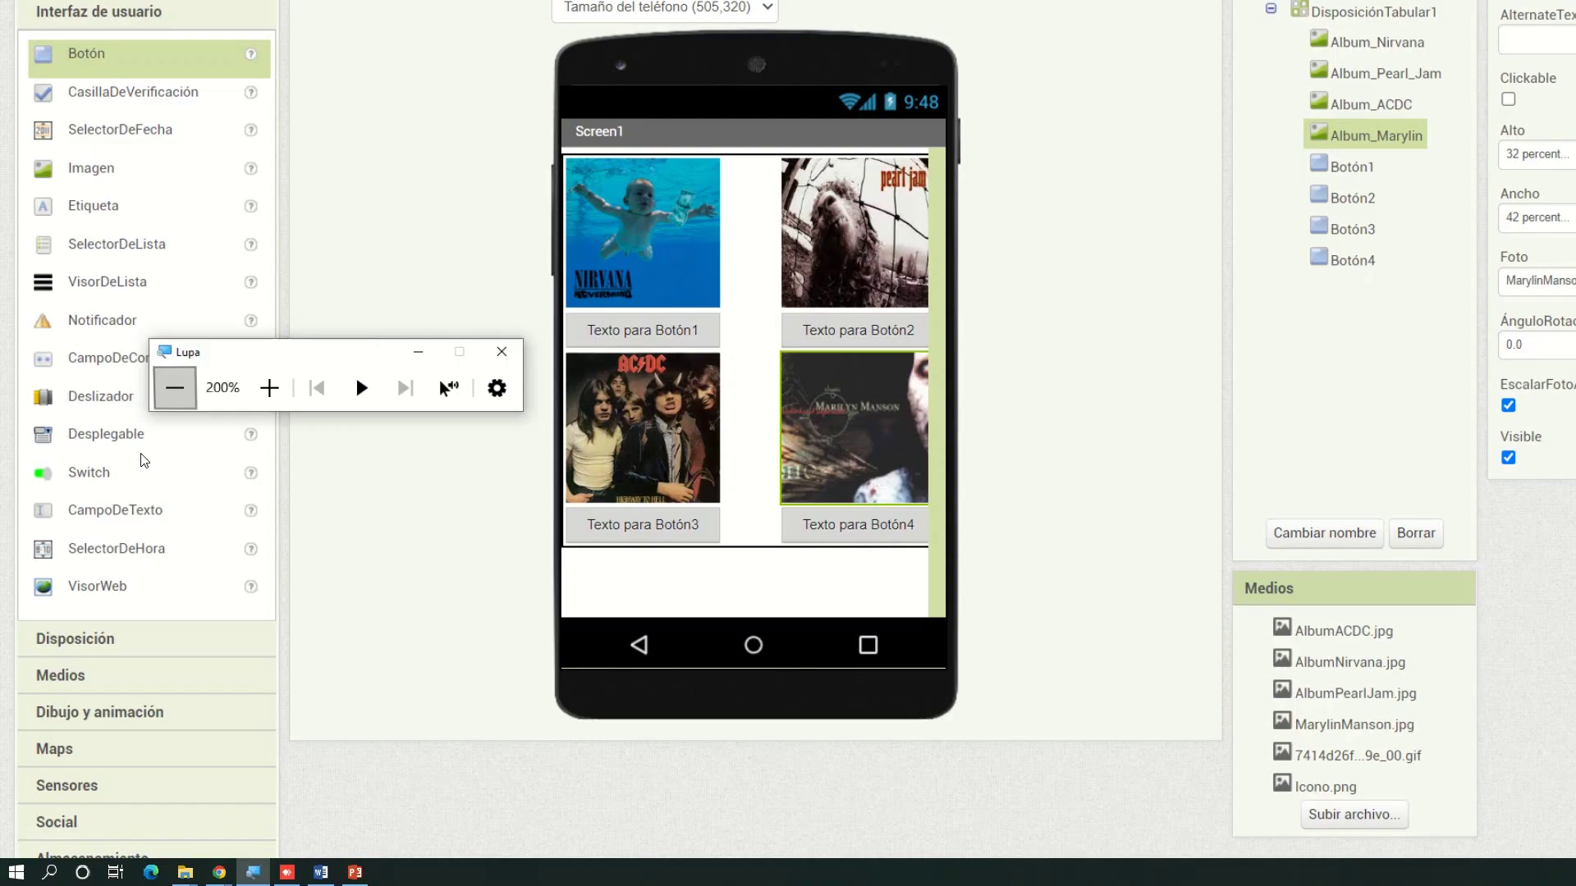
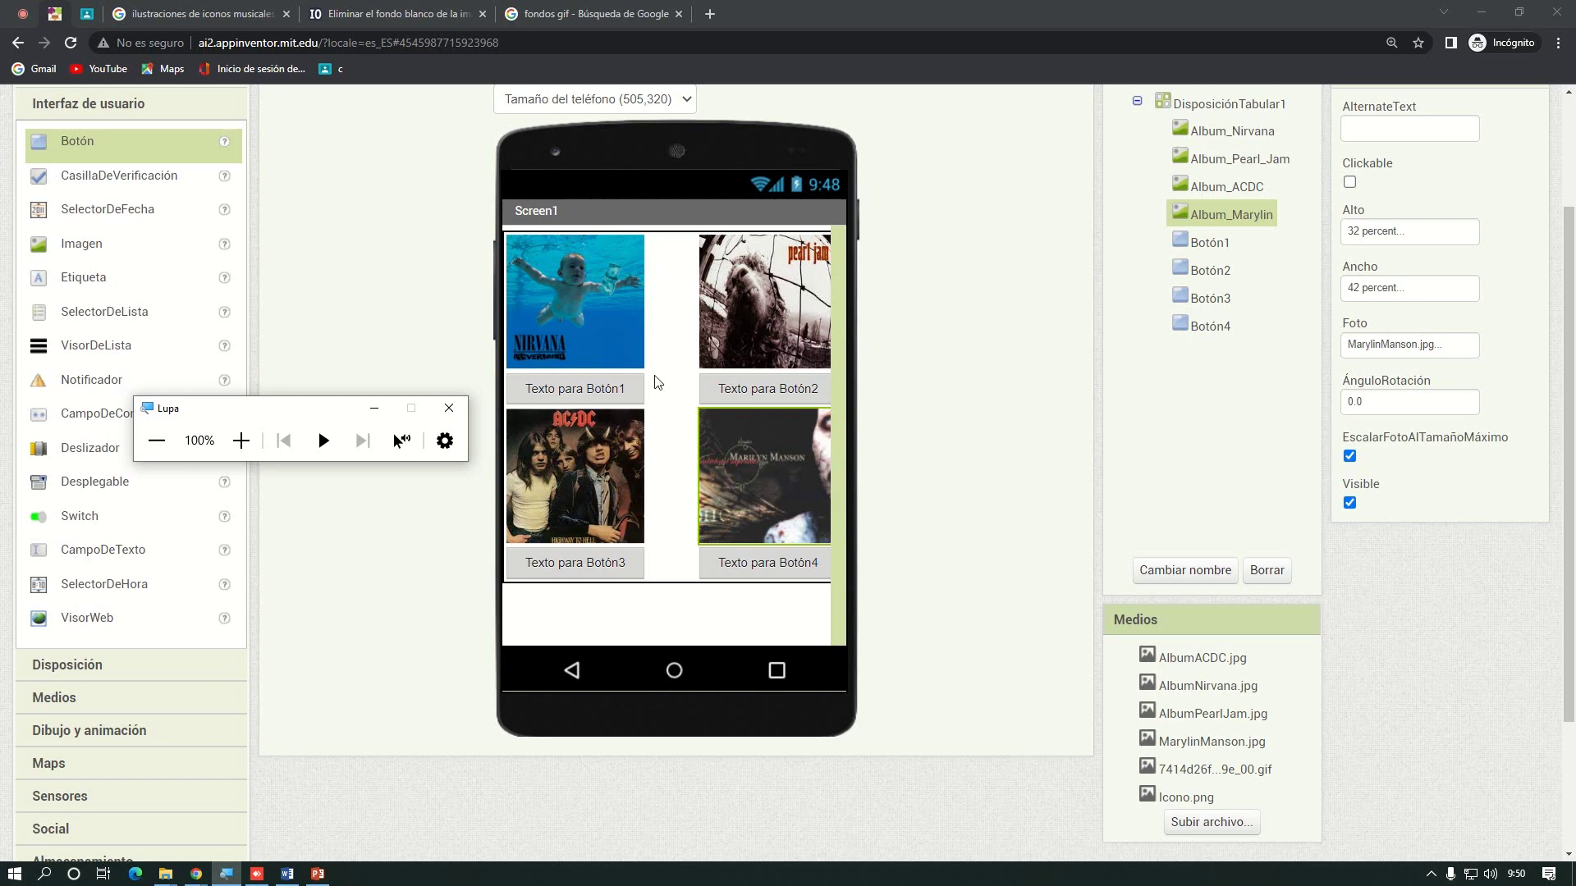
Search Google Images for "separadores" in place of the earlier GIF background search
click(554, 24)
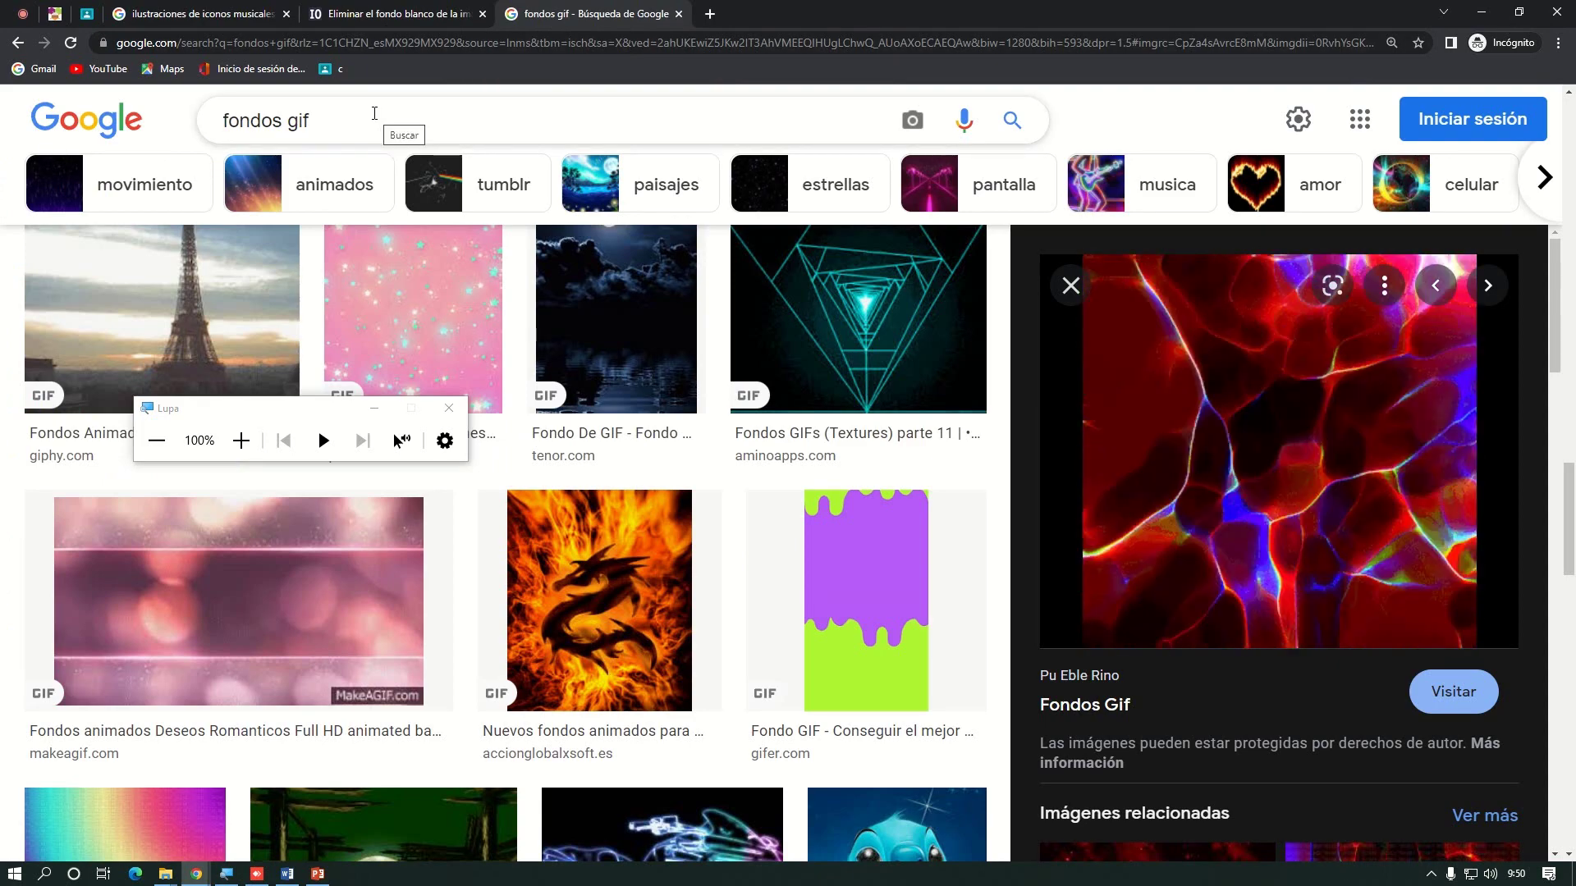
click(377, 113)
text(seapda)
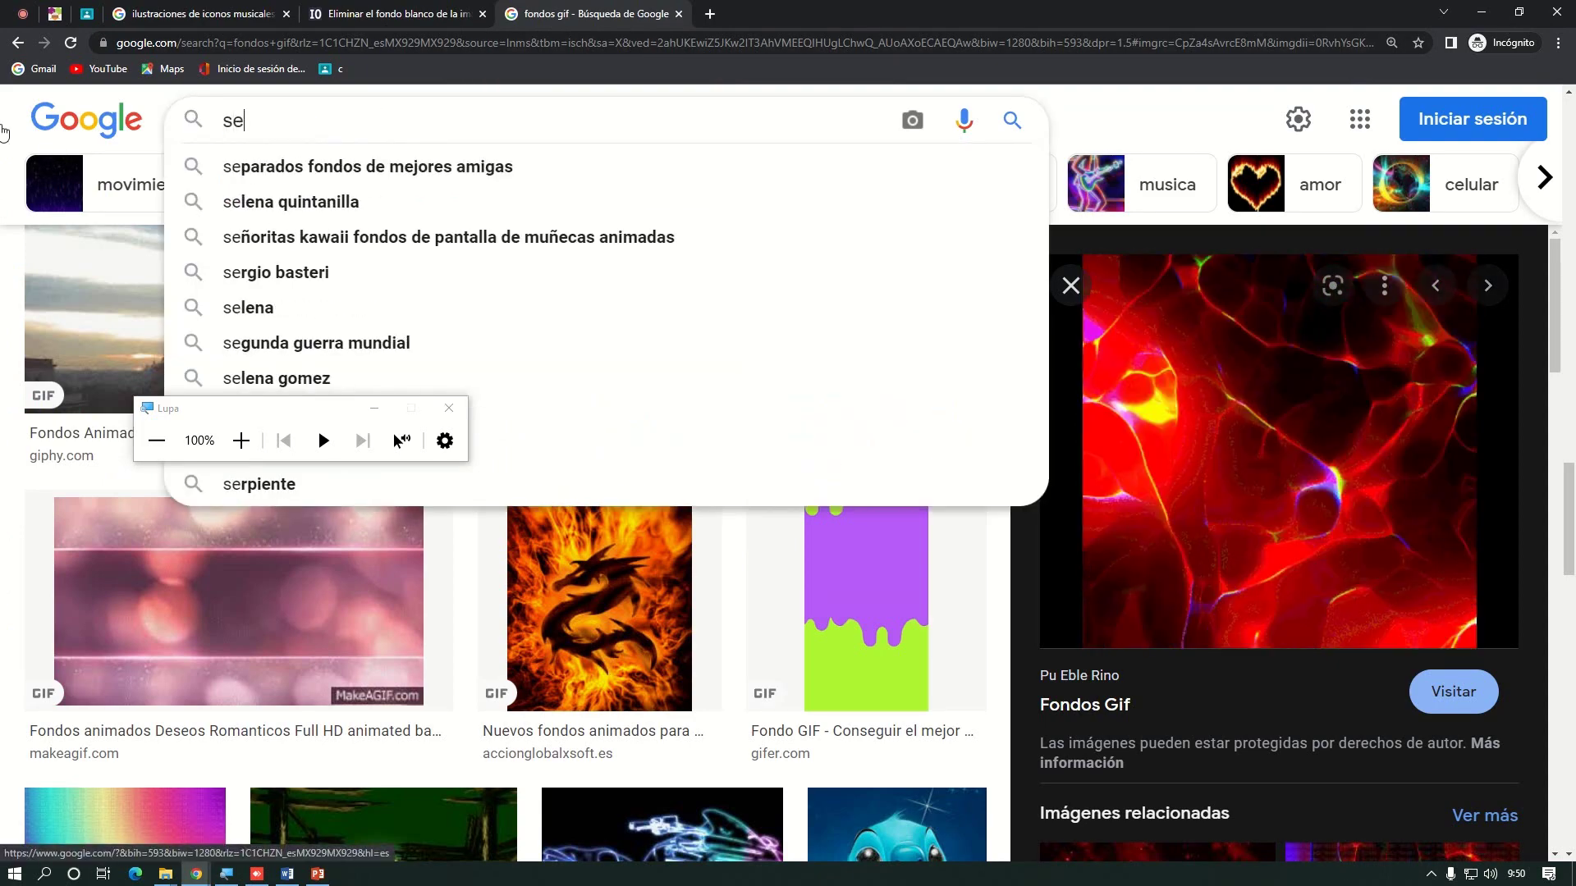
key(BackSpace)
key(BackSpace)
key(BackSpace)
key(BackSpace)
key(BackSpace)
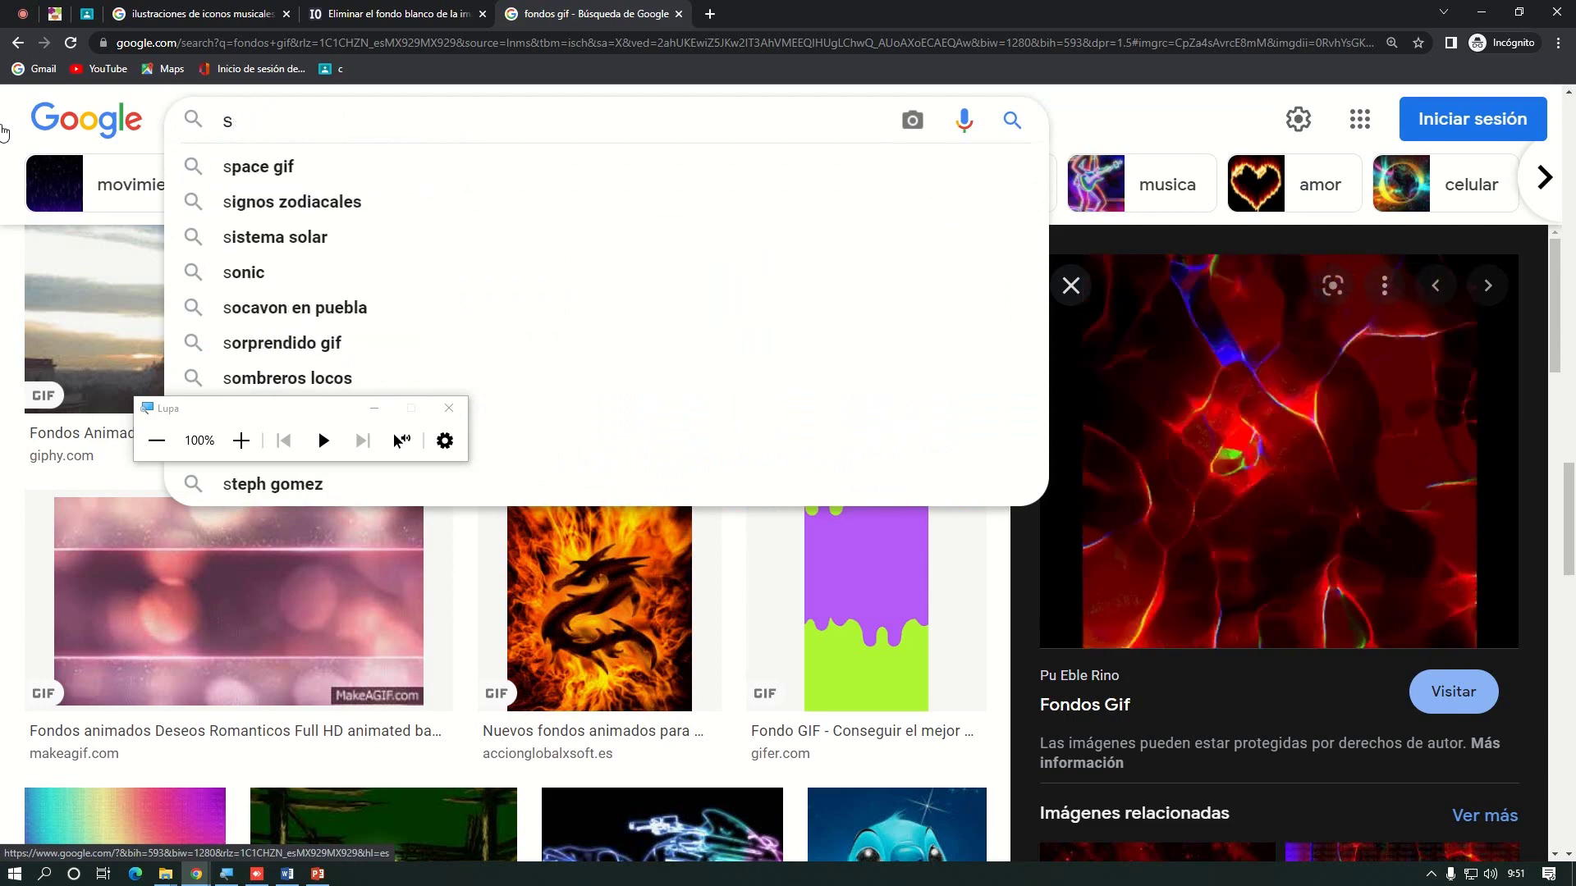
text(eparadores)
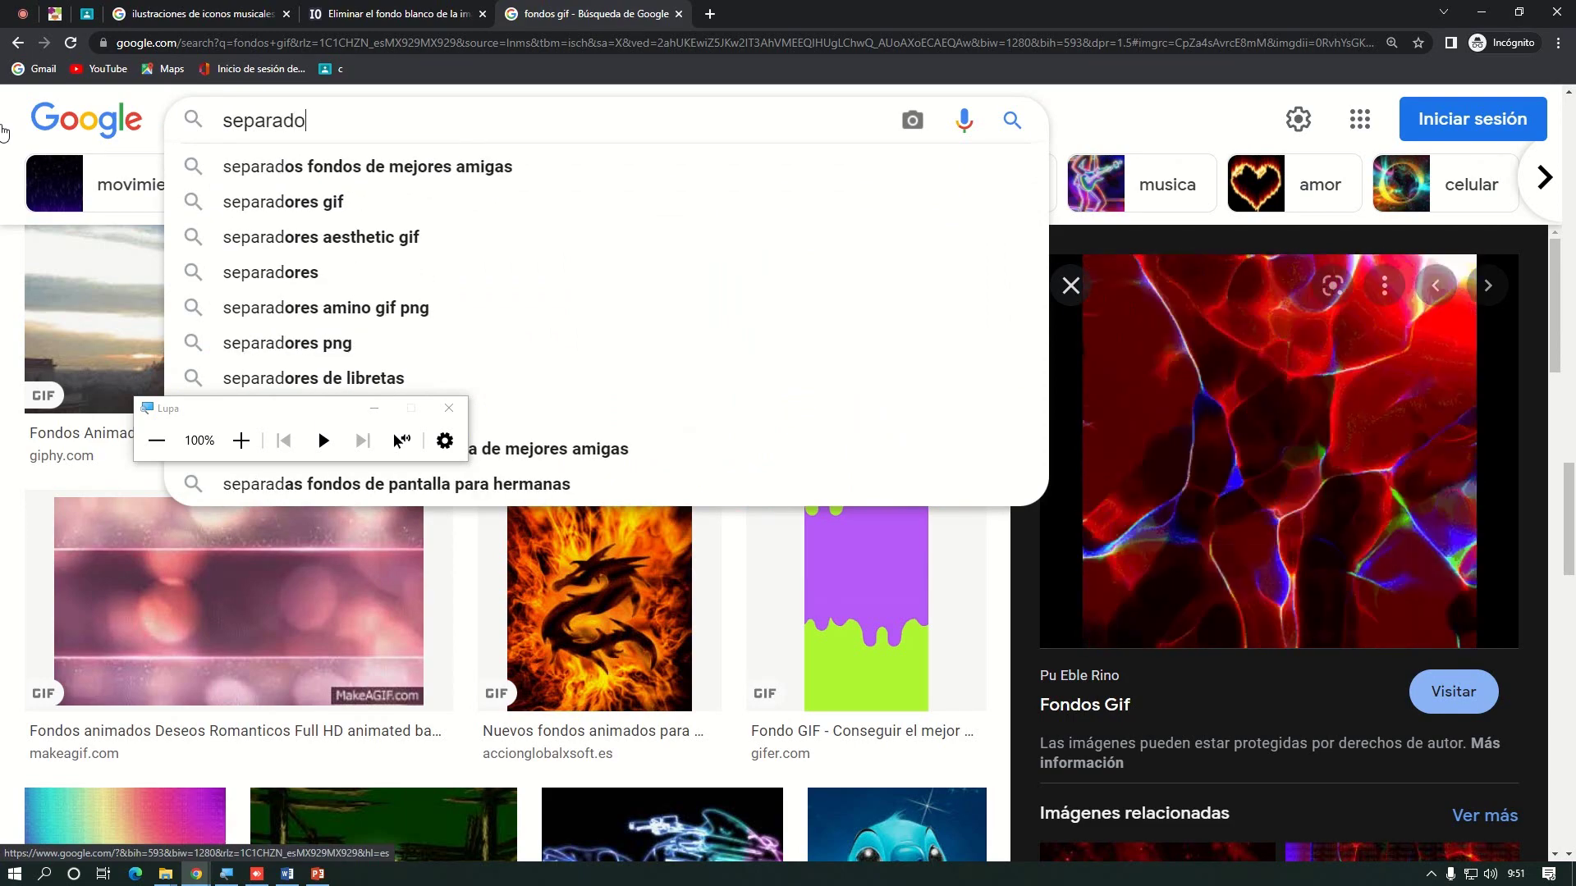
key(Return)
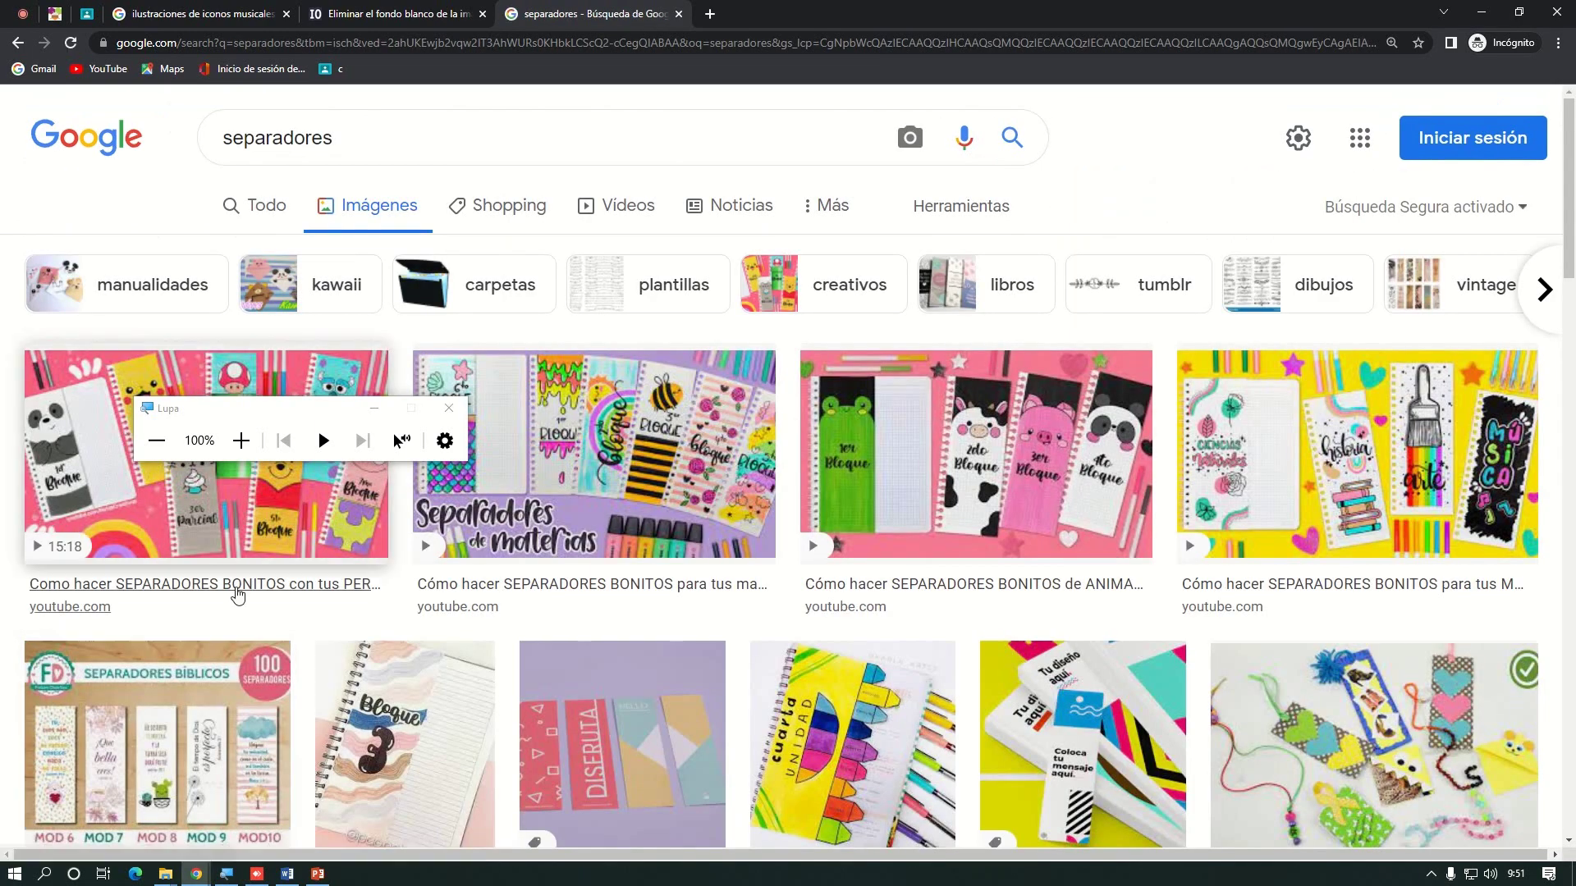
Look through the "separadores" image results for ornamental text divider designs
scroll(293, 575, down, 6)
scroll(293, 575, up, 3)
scroll(293, 575, down, 3)
scroll(293, 576, up, 6)
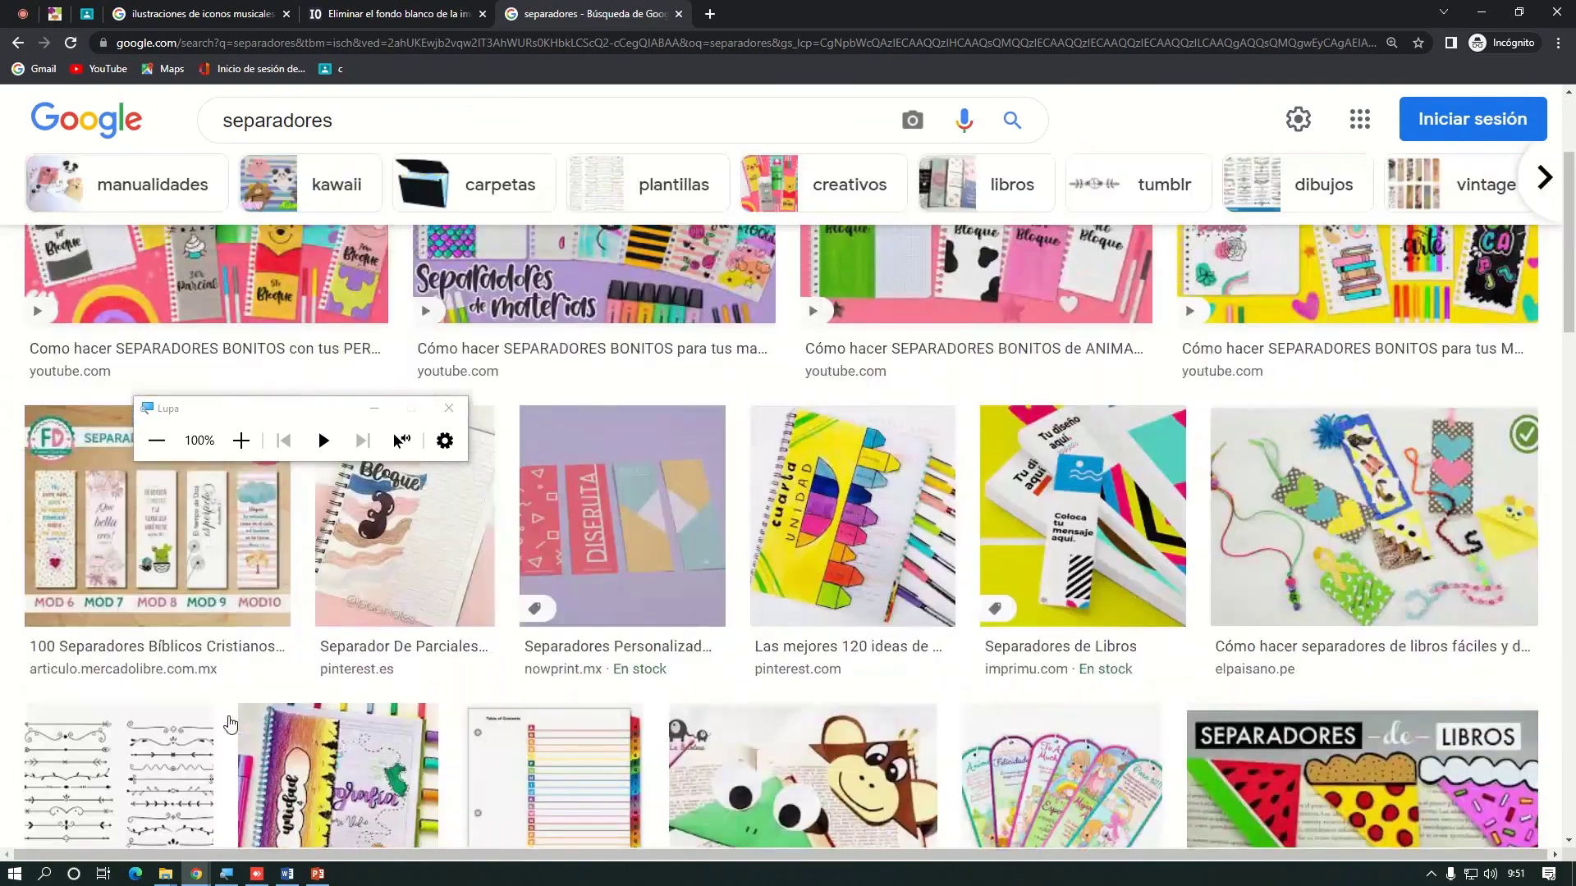
click(376, 131)
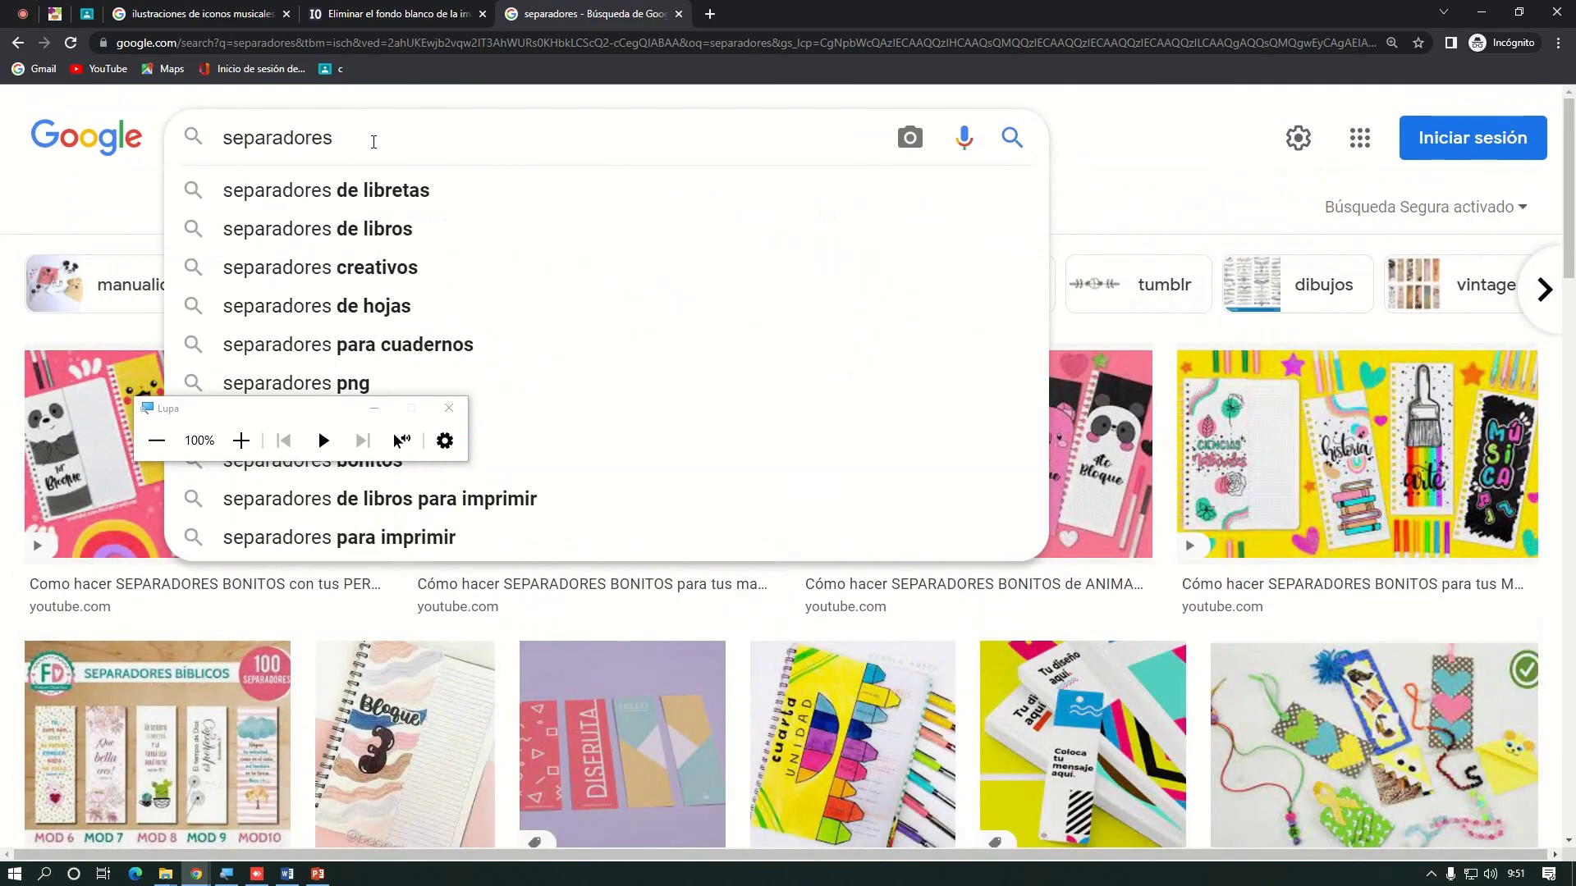
click(1144, 246)
scroll(1143, 253, down, 9)
scroll(1133, 283, down, 12)
scroll(1133, 283, up, 5)
scroll(1132, 283, down, 10)
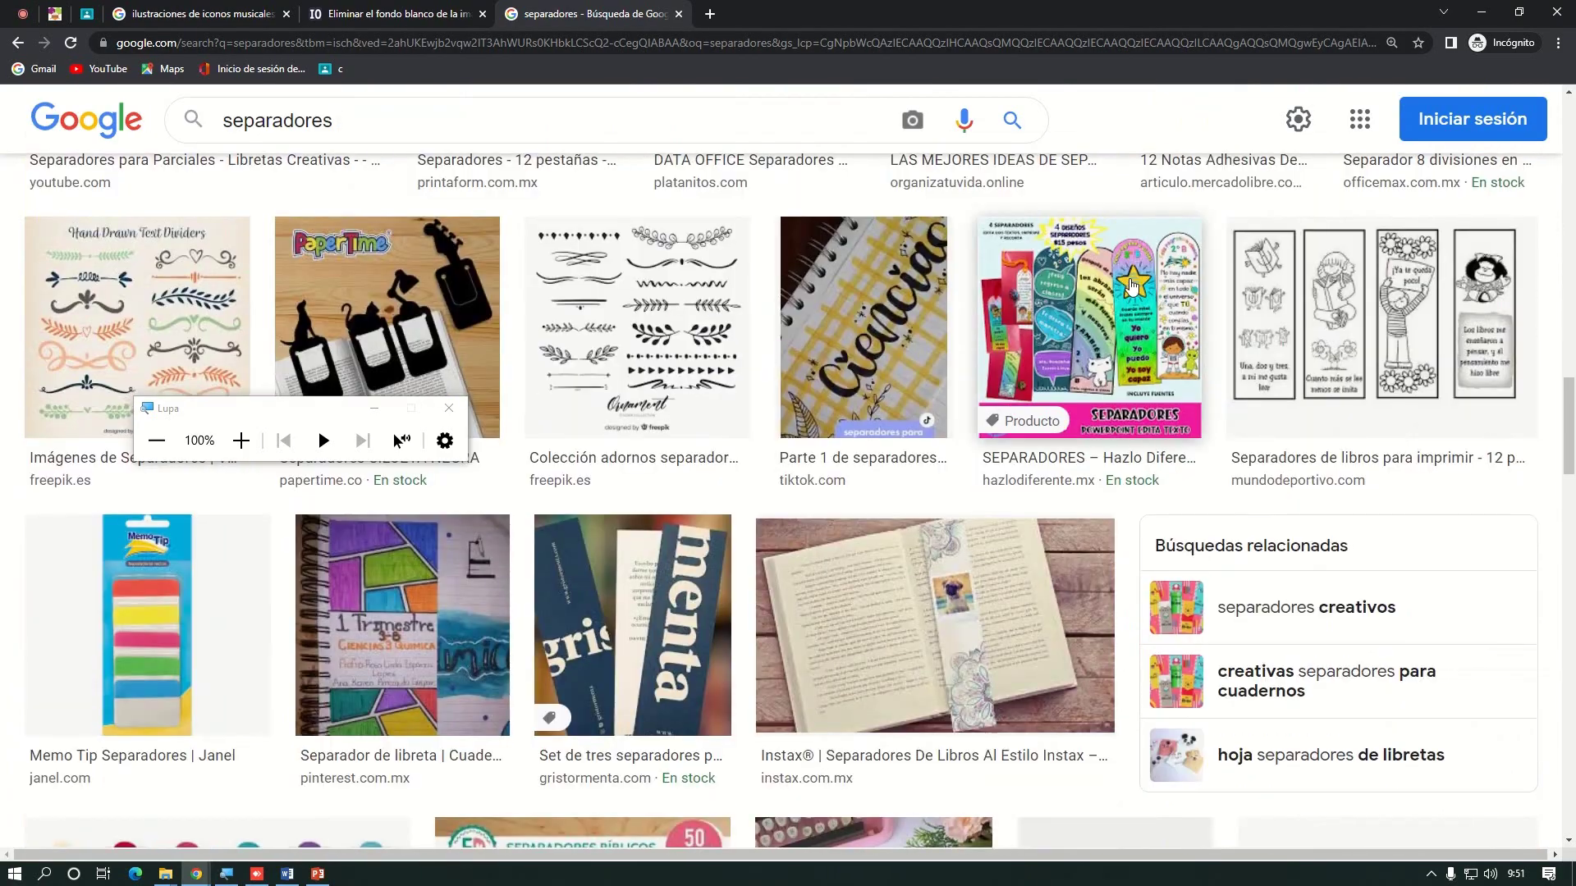
scroll(1131, 285, up, 2)
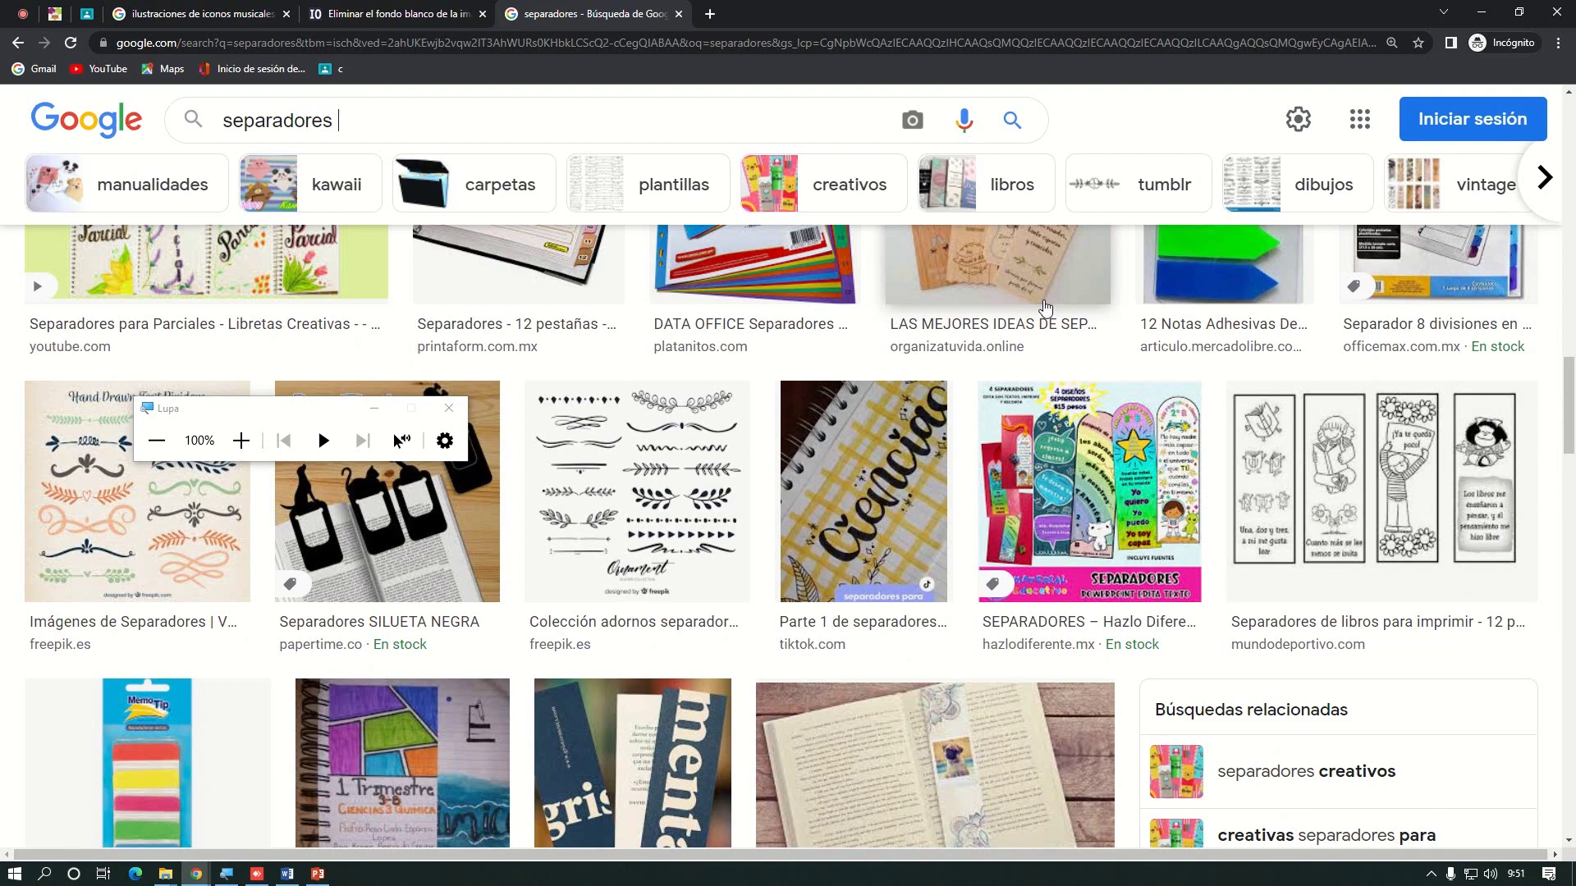
Preview the two Freepik divider collections and open the related Vexels image "Gráficos de vector libre de adornos para descargar"
click(144, 537)
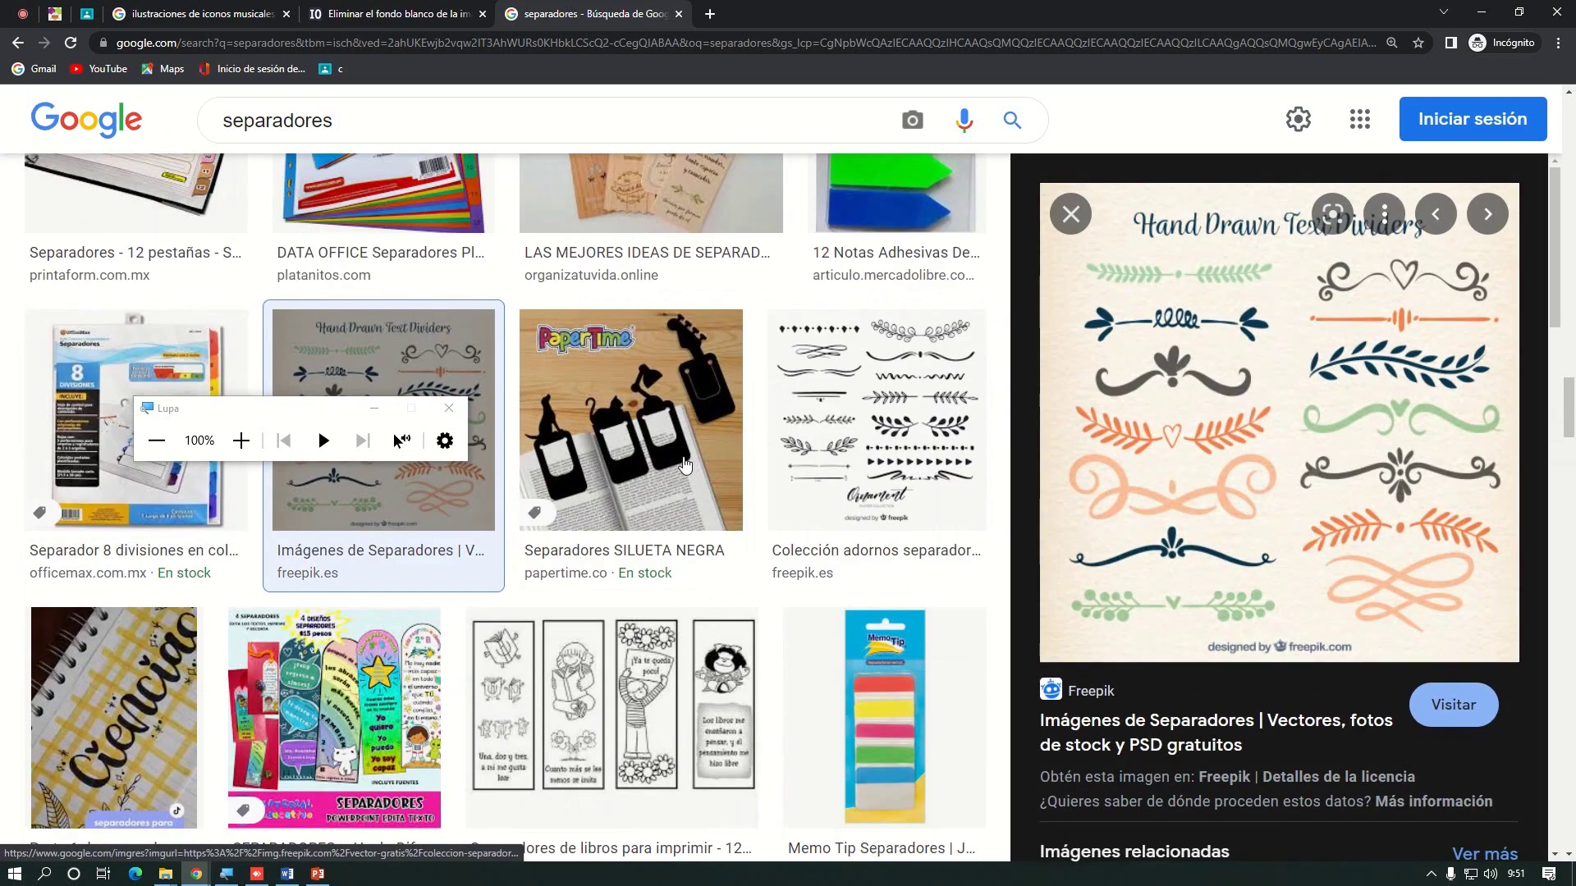
click(944, 423)
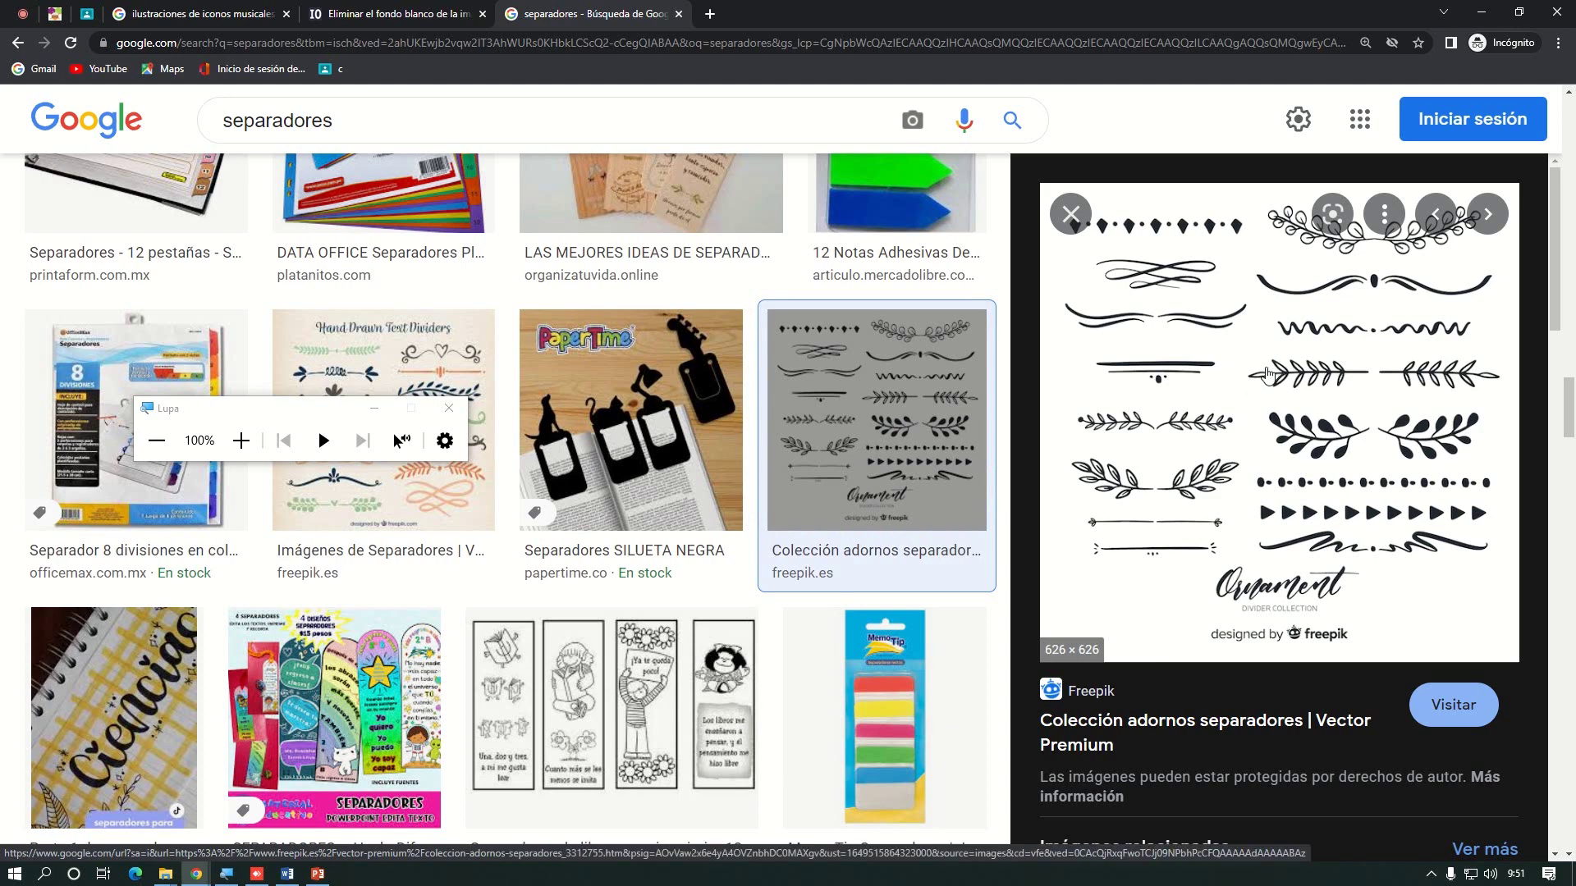
scroll(1112, 365, down, 8)
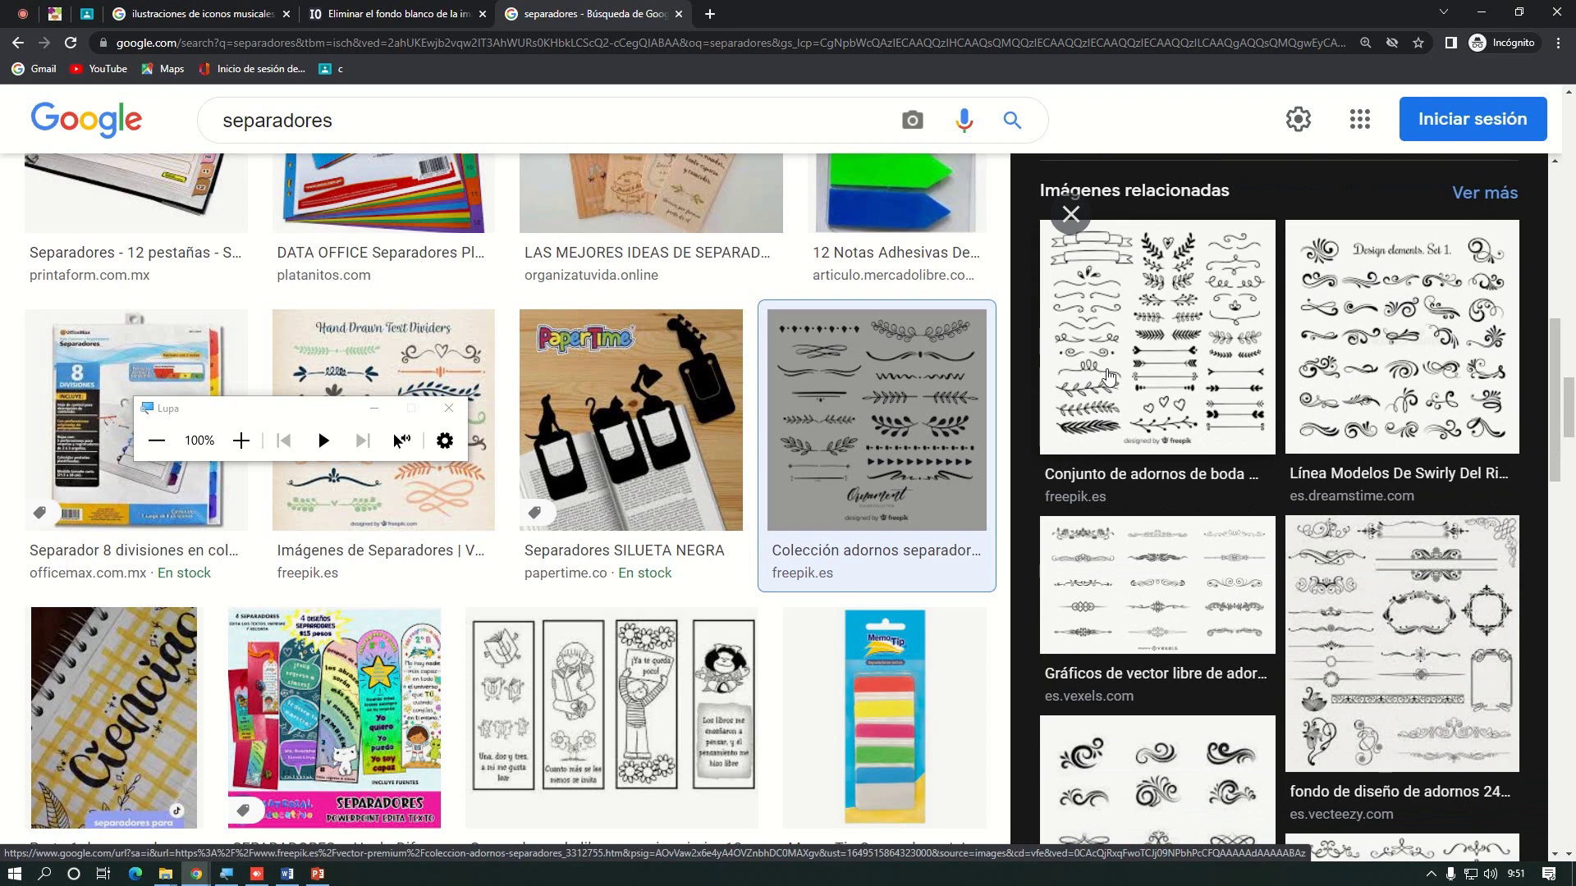
click(1181, 566)
right_click(1189, 351)
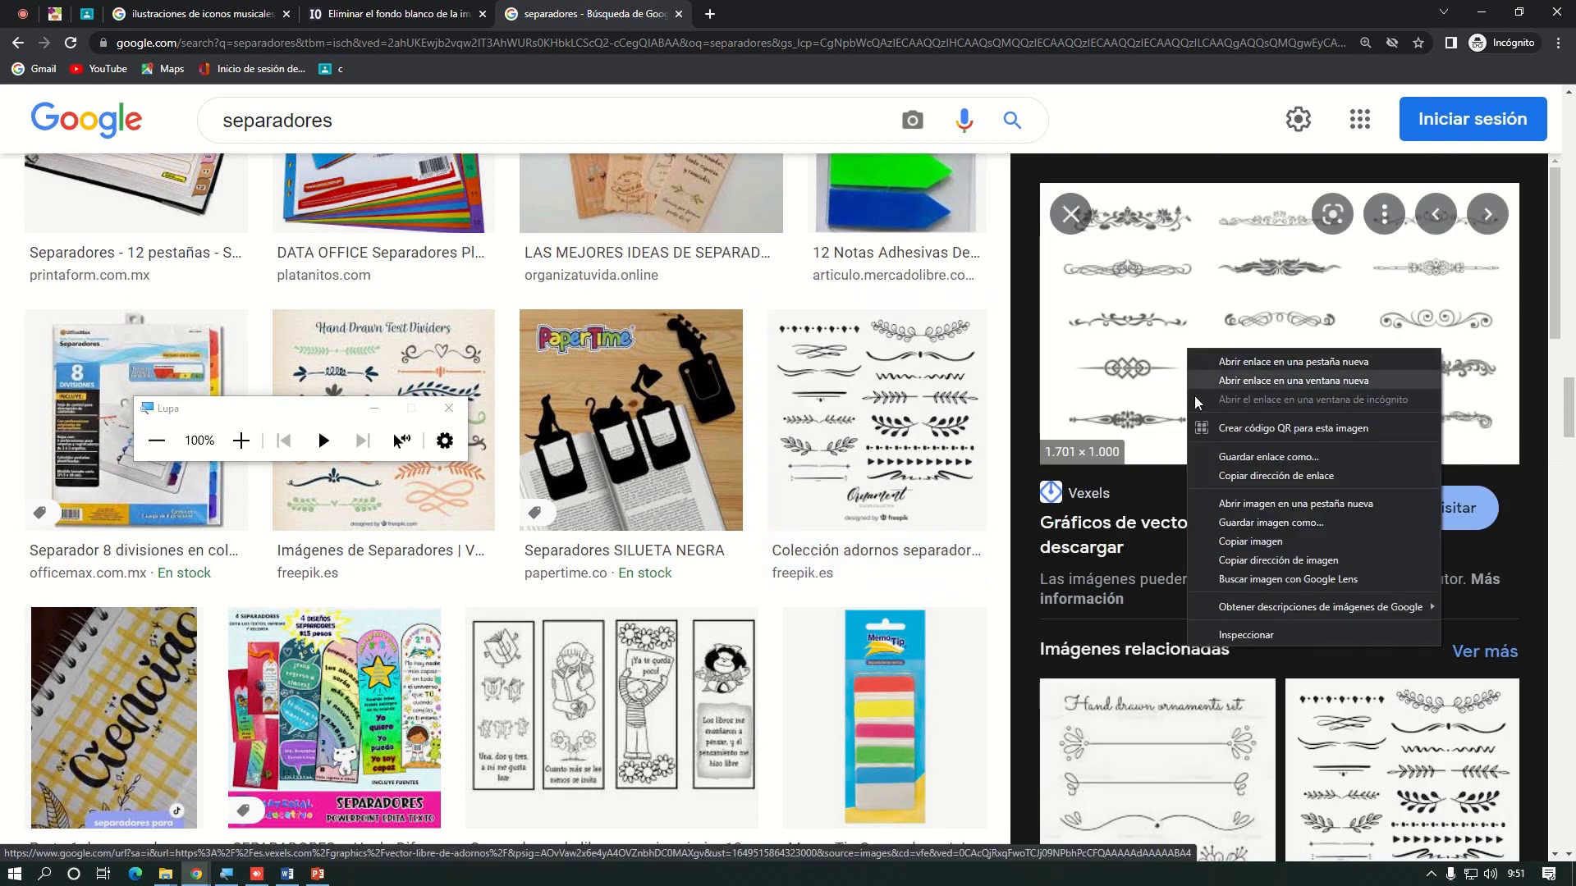
click(1246, 524)
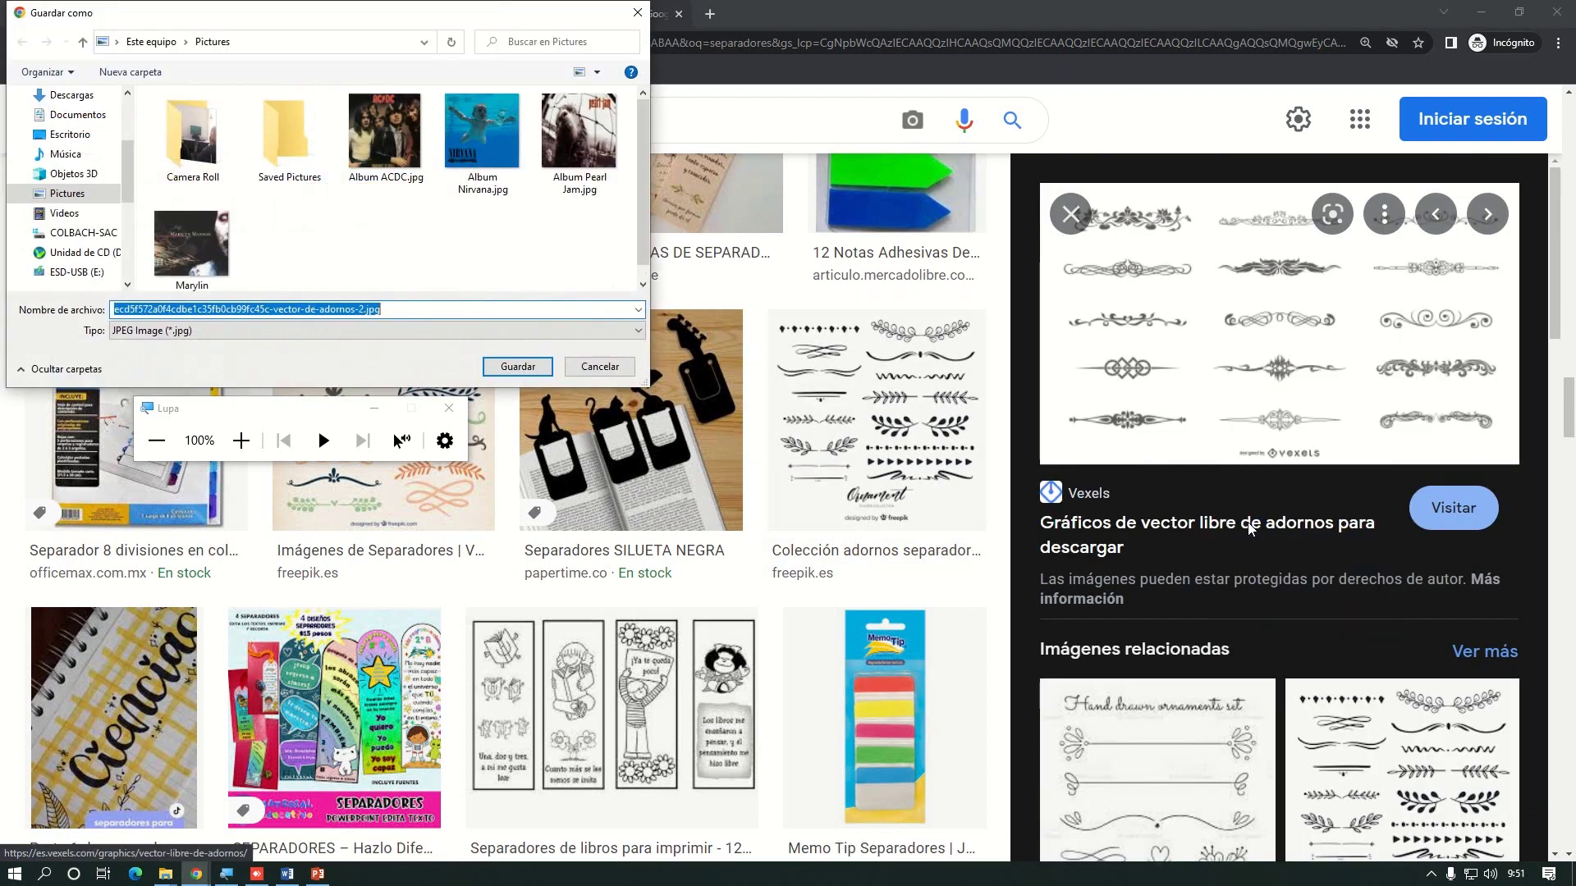
key(Escape)
Copy the Vexels ornaments image, paste it into Paint, and minimize the Lupa window covering the canvas
right_click(1267, 365)
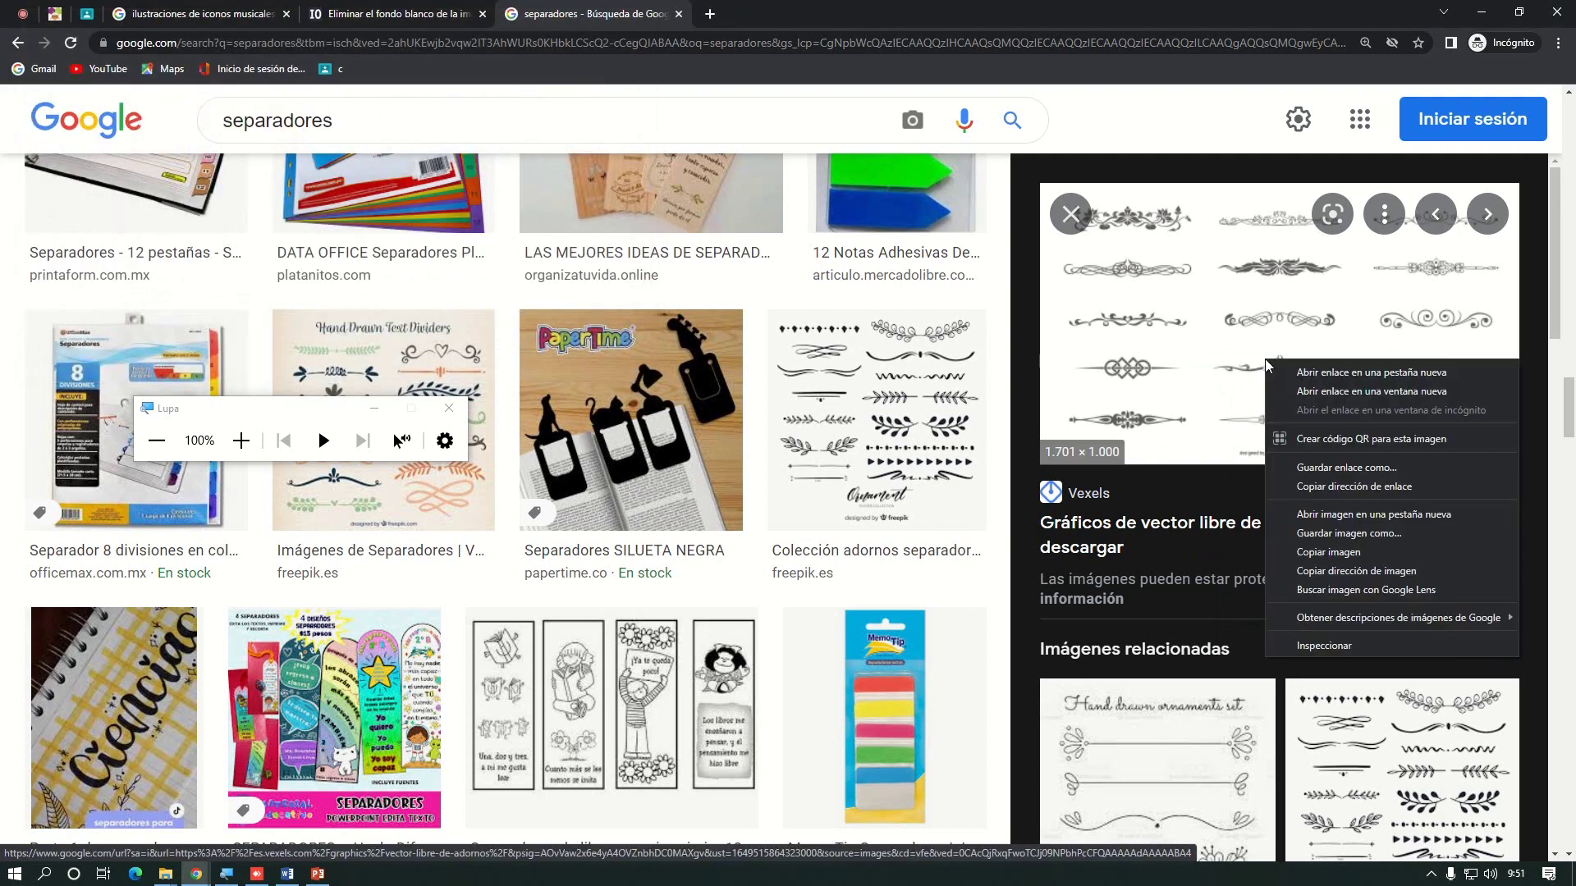
click(1352, 557)
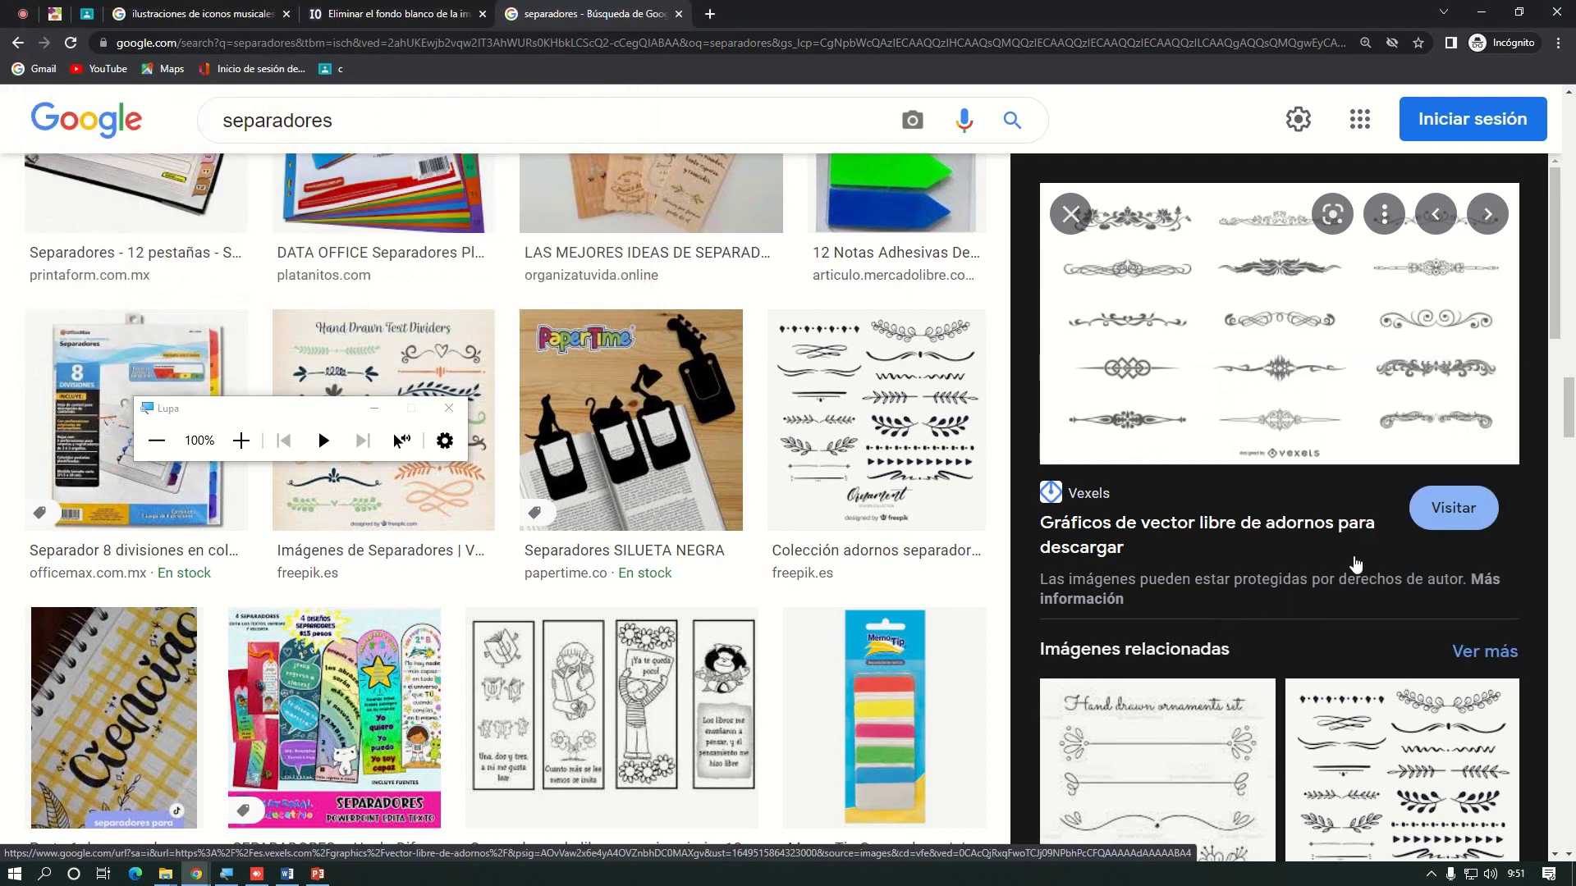
click(73, 875)
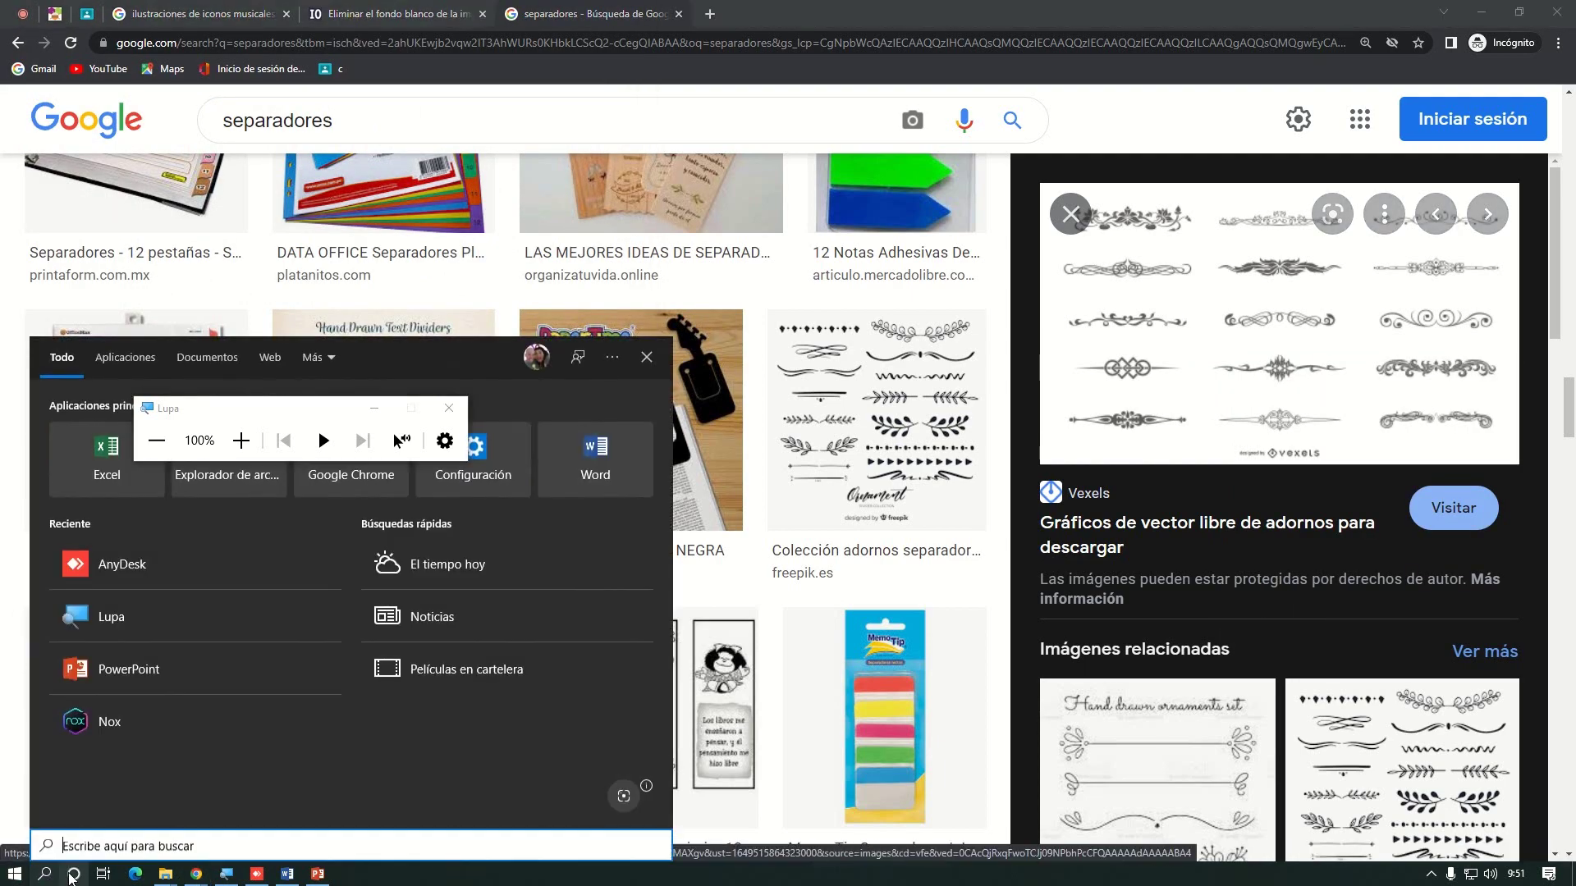
text(paint)
key(Return)
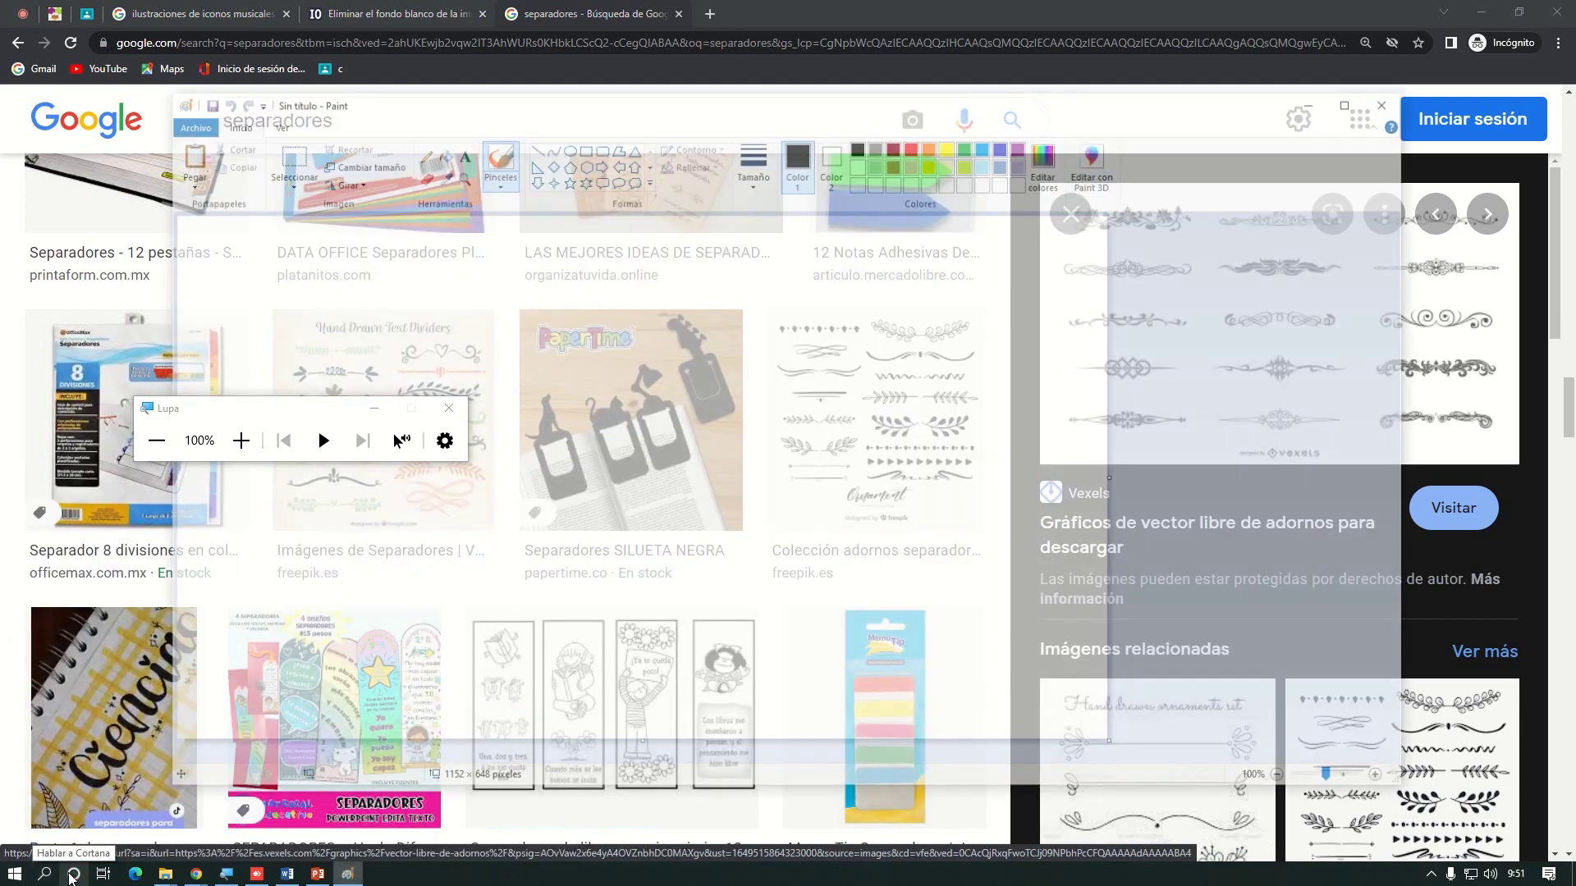
key(ctrl+v)
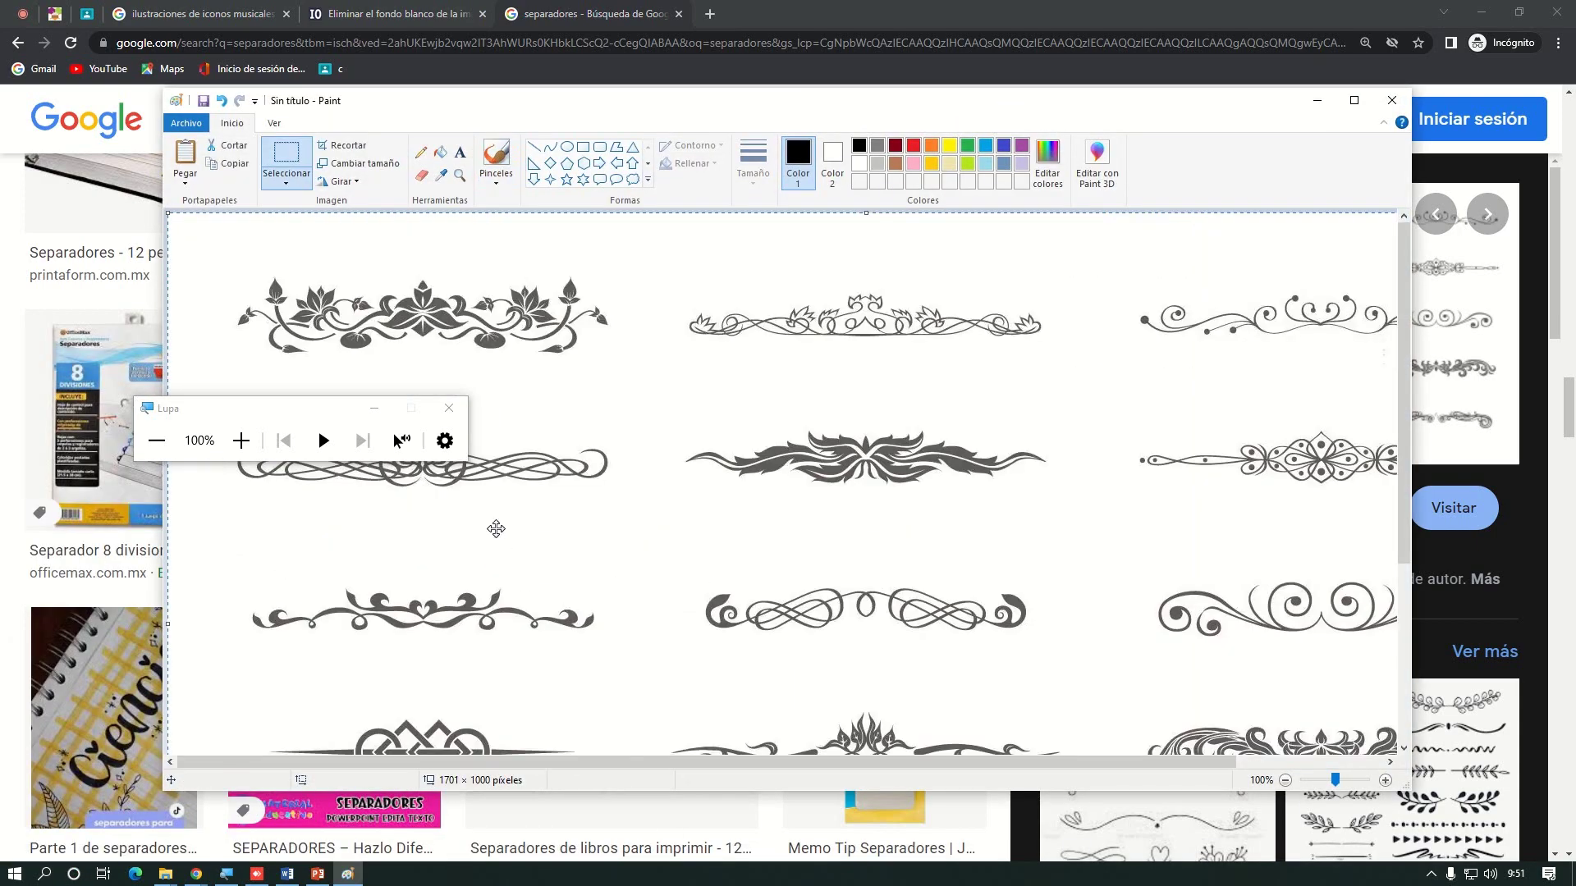
click(382, 415)
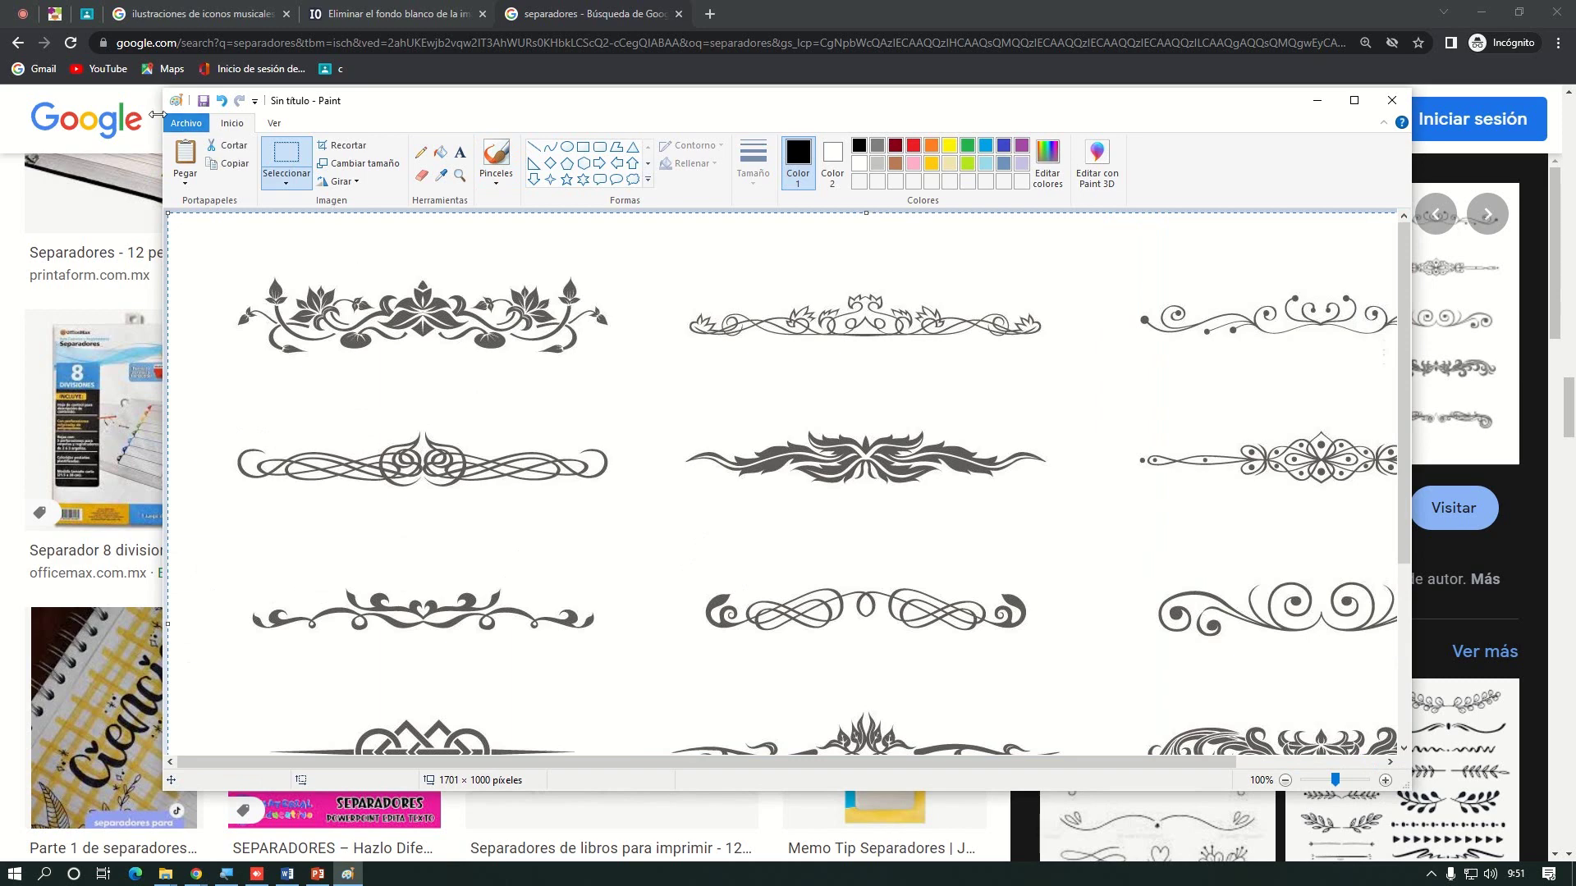
Select the scrolled ornament in the second row of the first column, about 457 × 87 pixels, and cut it out
click(278, 151)
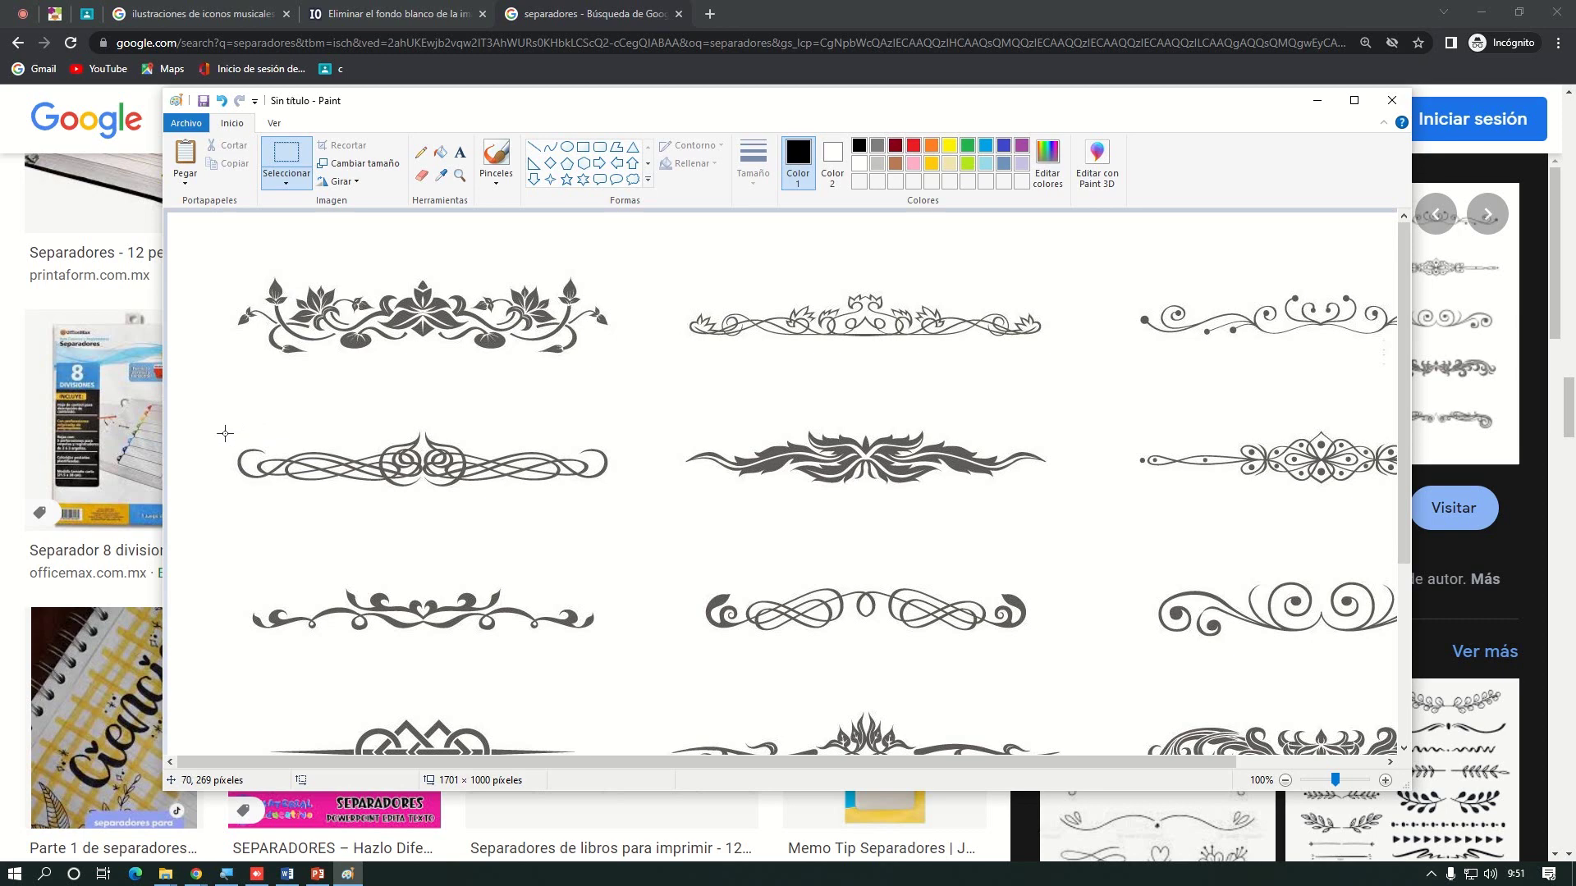
drag(216, 436, 602, 510)
click(569, 542)
drag(236, 432, 610, 504)
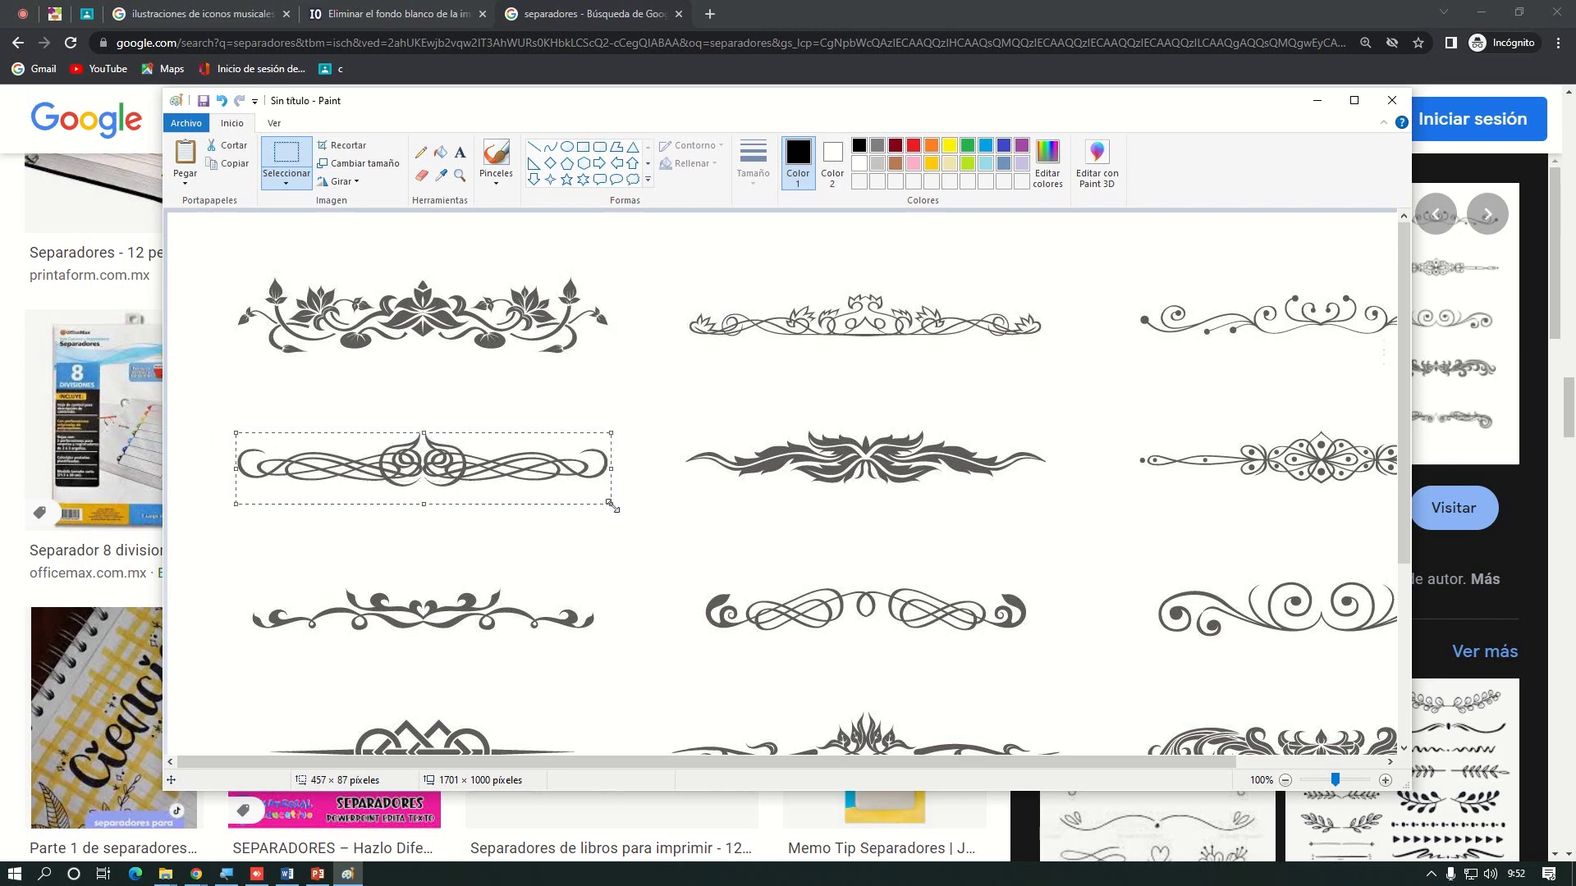
key(ctrl+x)
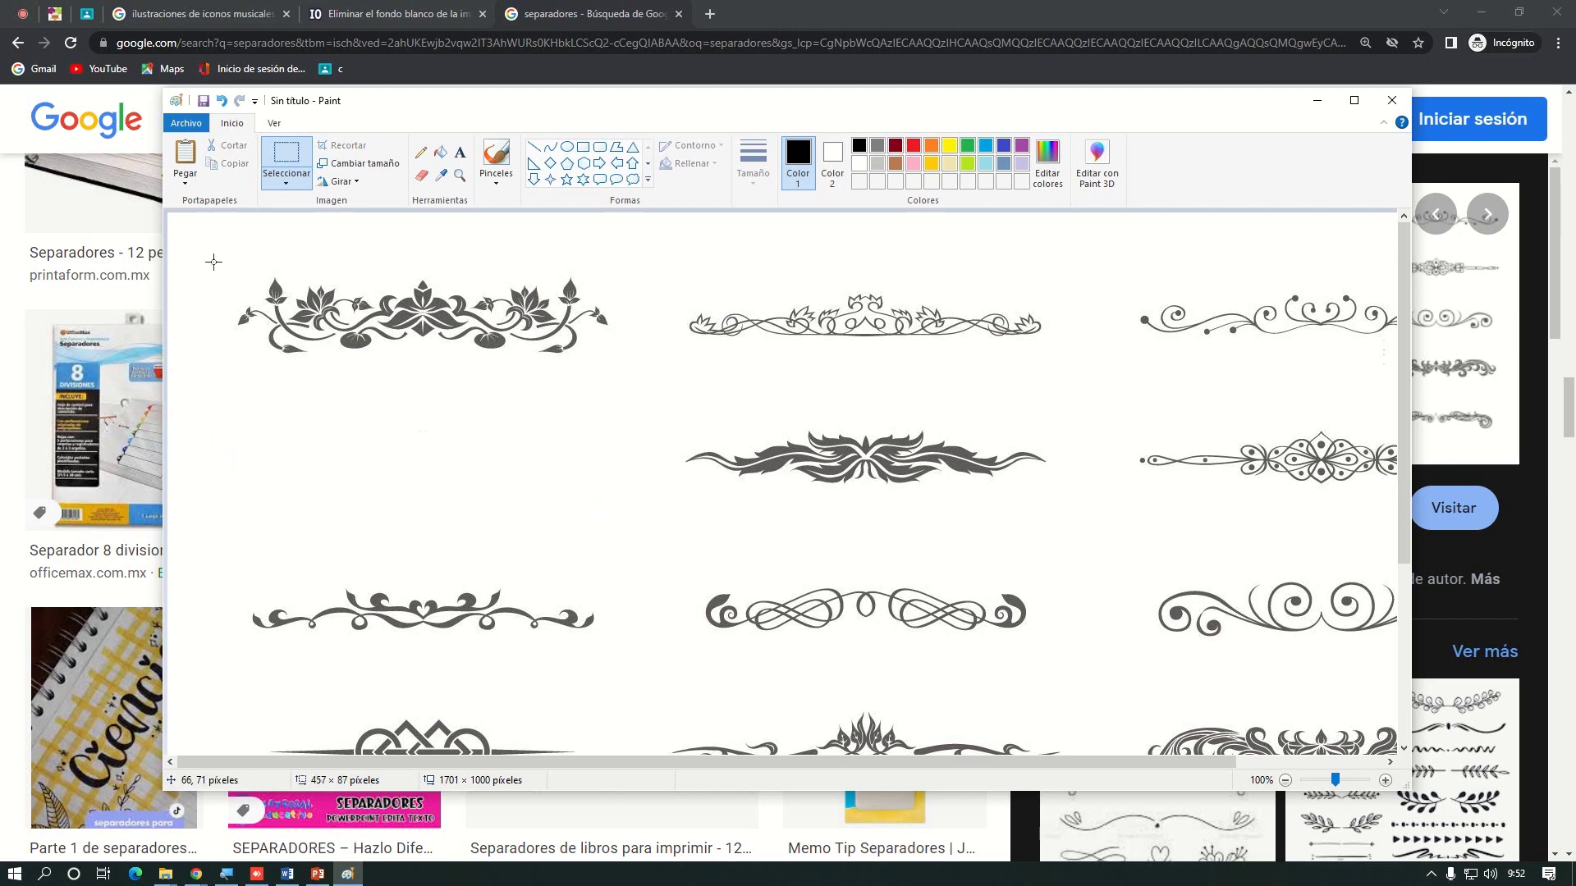
Start a new Paint image without saving the old one, paste the cut ornament, and move it away from the canvas corner
click(186, 123)
click(207, 152)
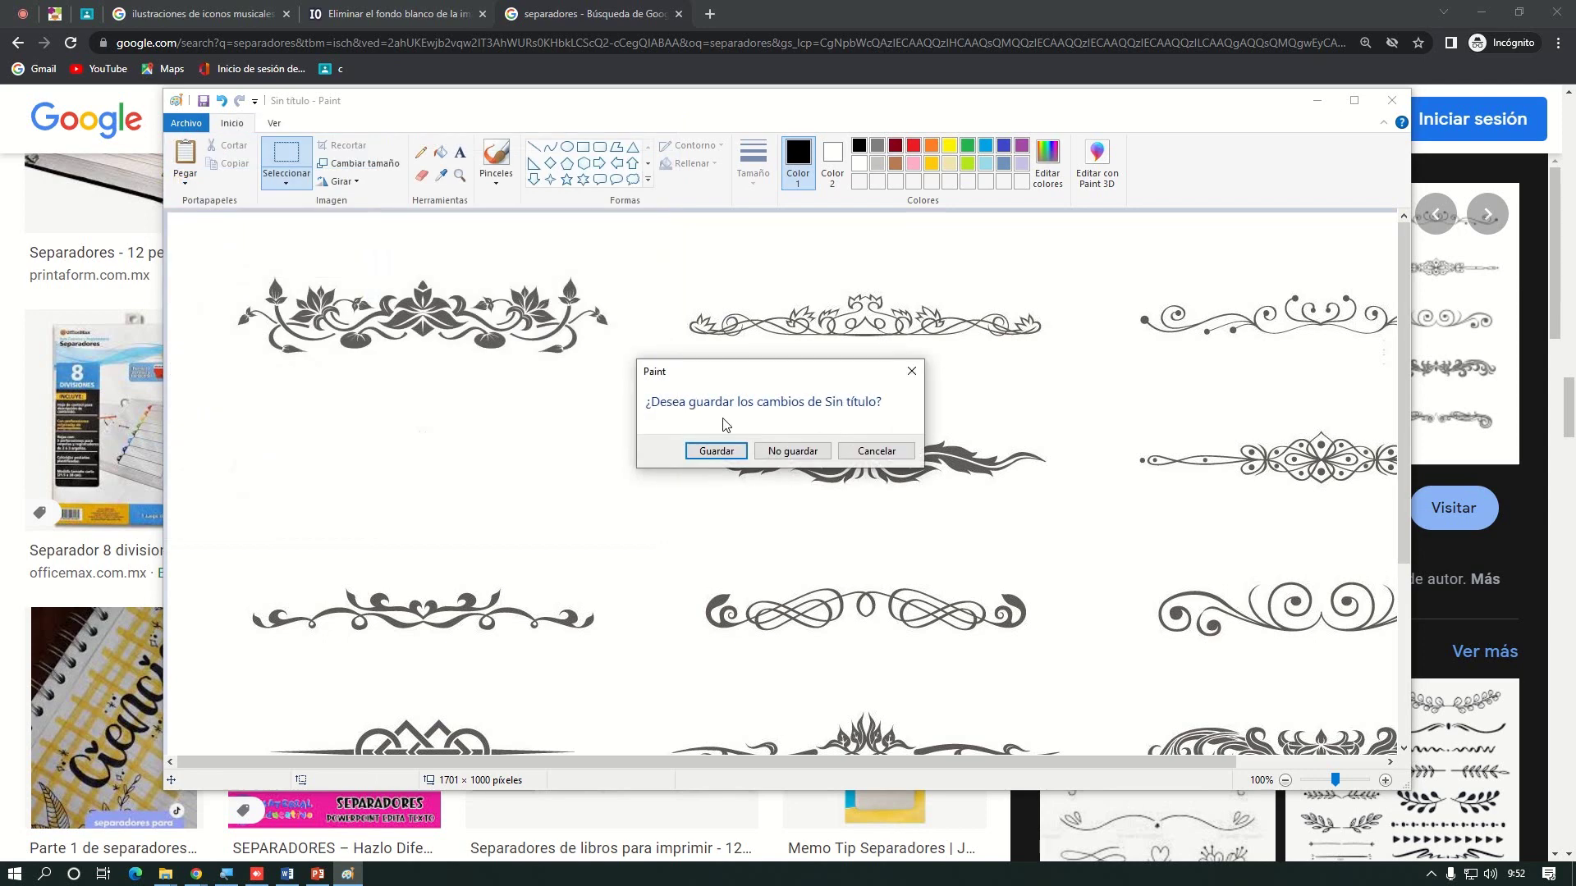
click(790, 451)
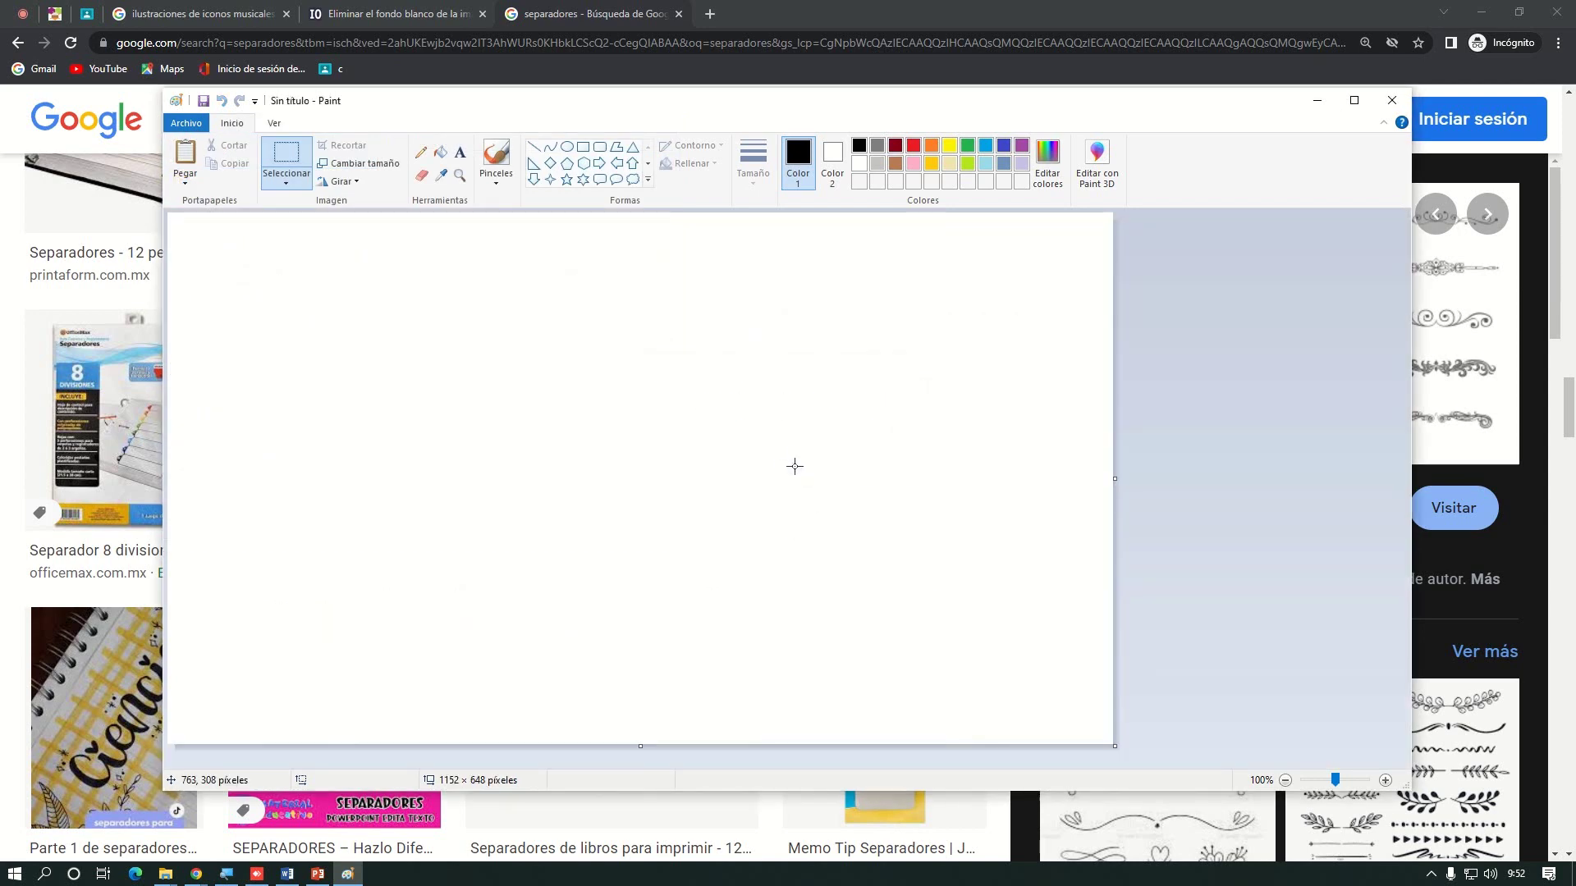
key(ctrl+v)
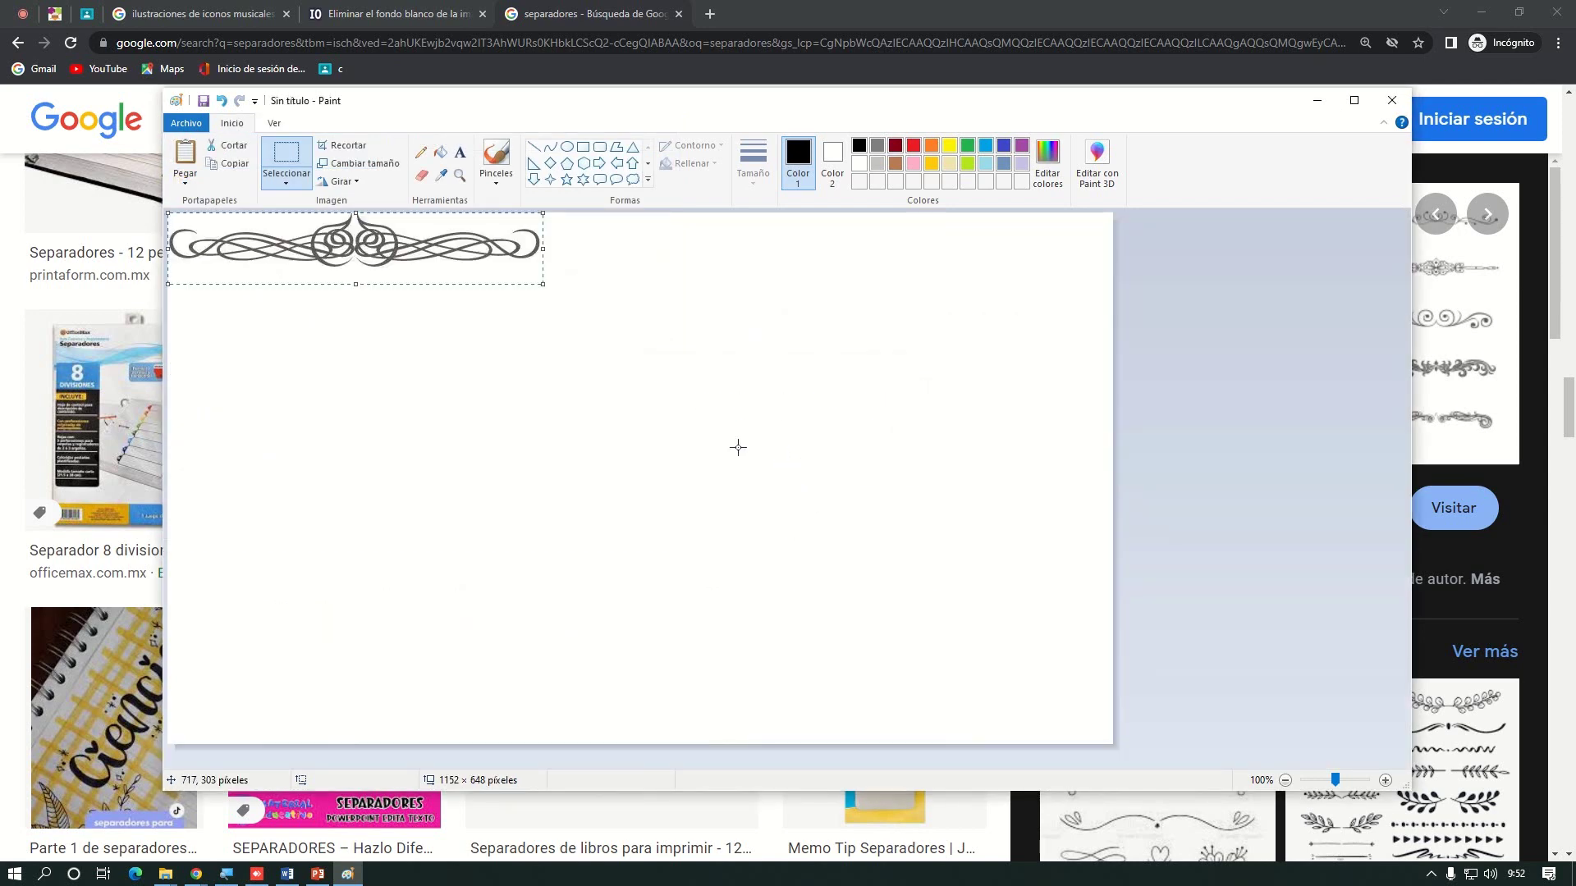
drag(461, 261, 575, 381)
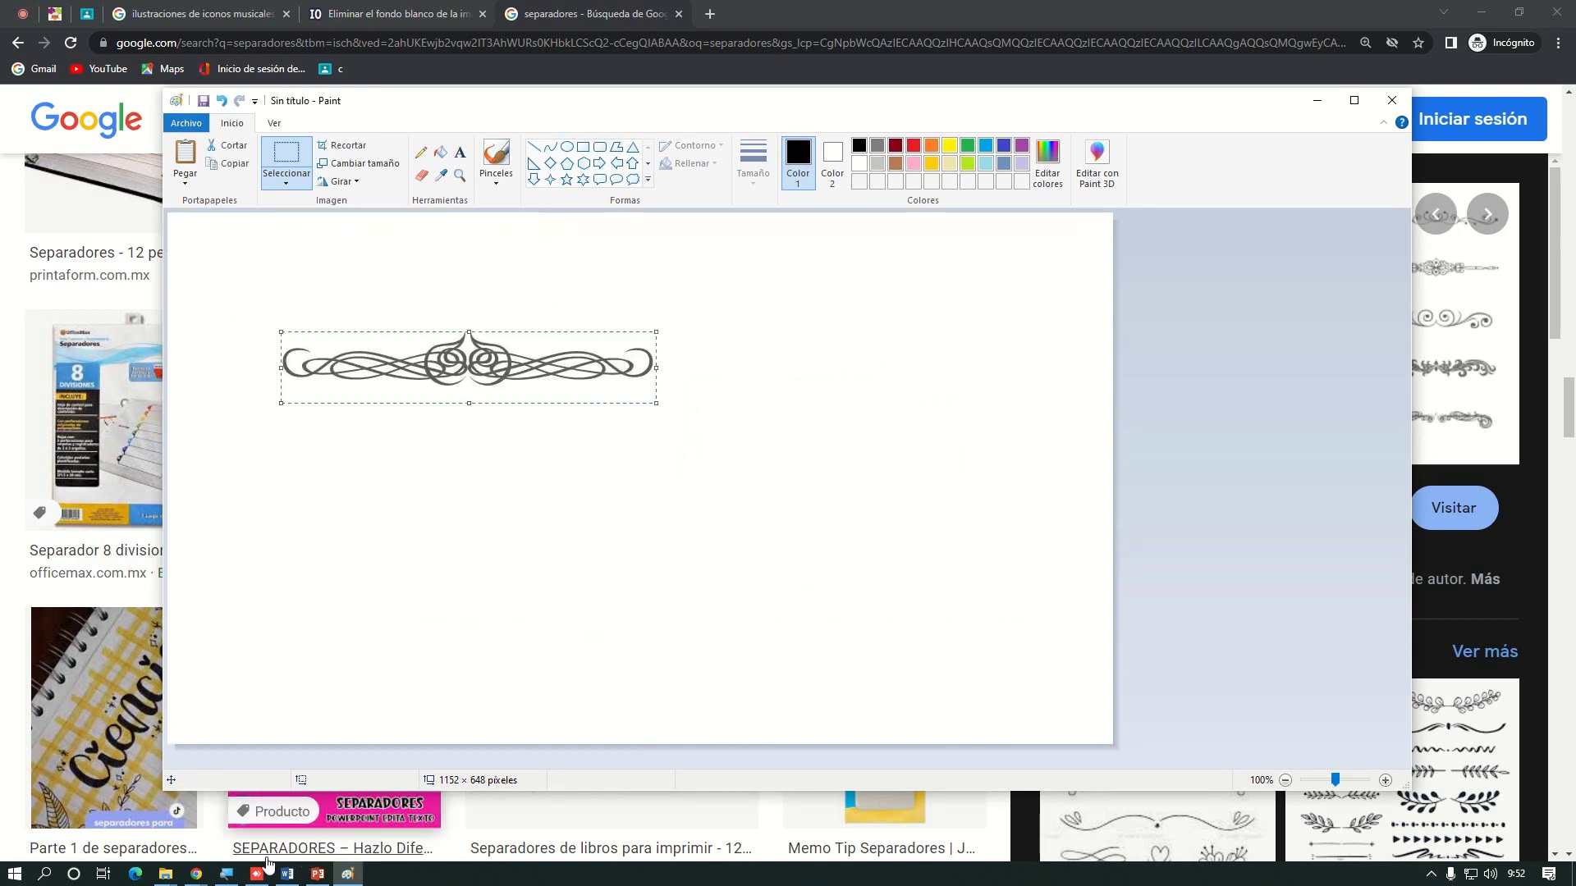
Rotate the pasted ornament 90° to the left and move it so its upper end lies fully on the canvas
click(227, 874)
click(242, 441)
click(456, 385)
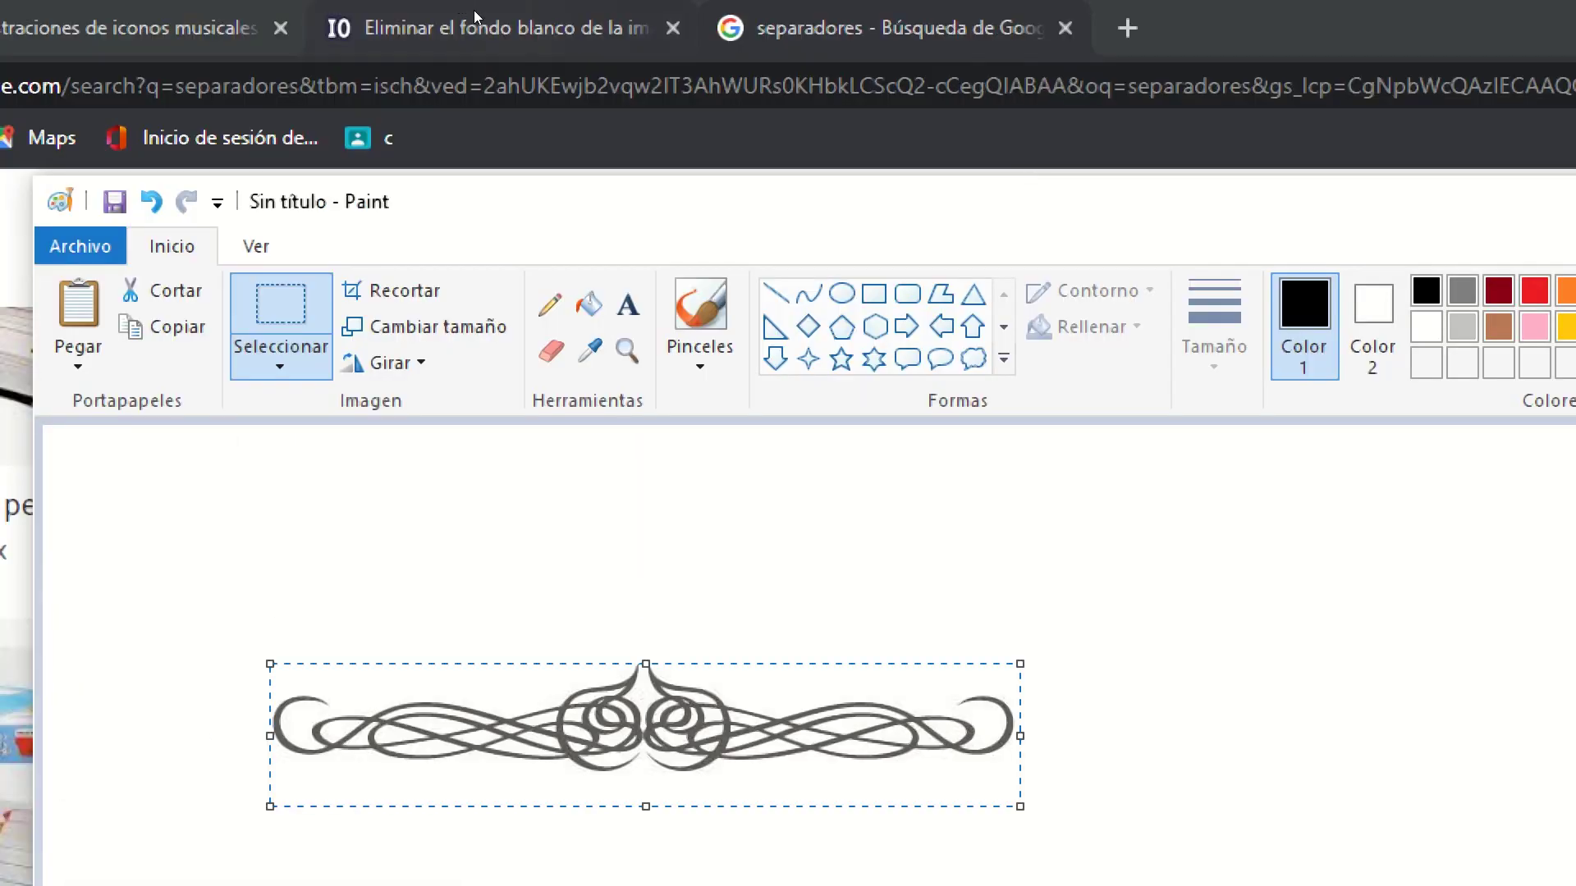
click(382, 363)
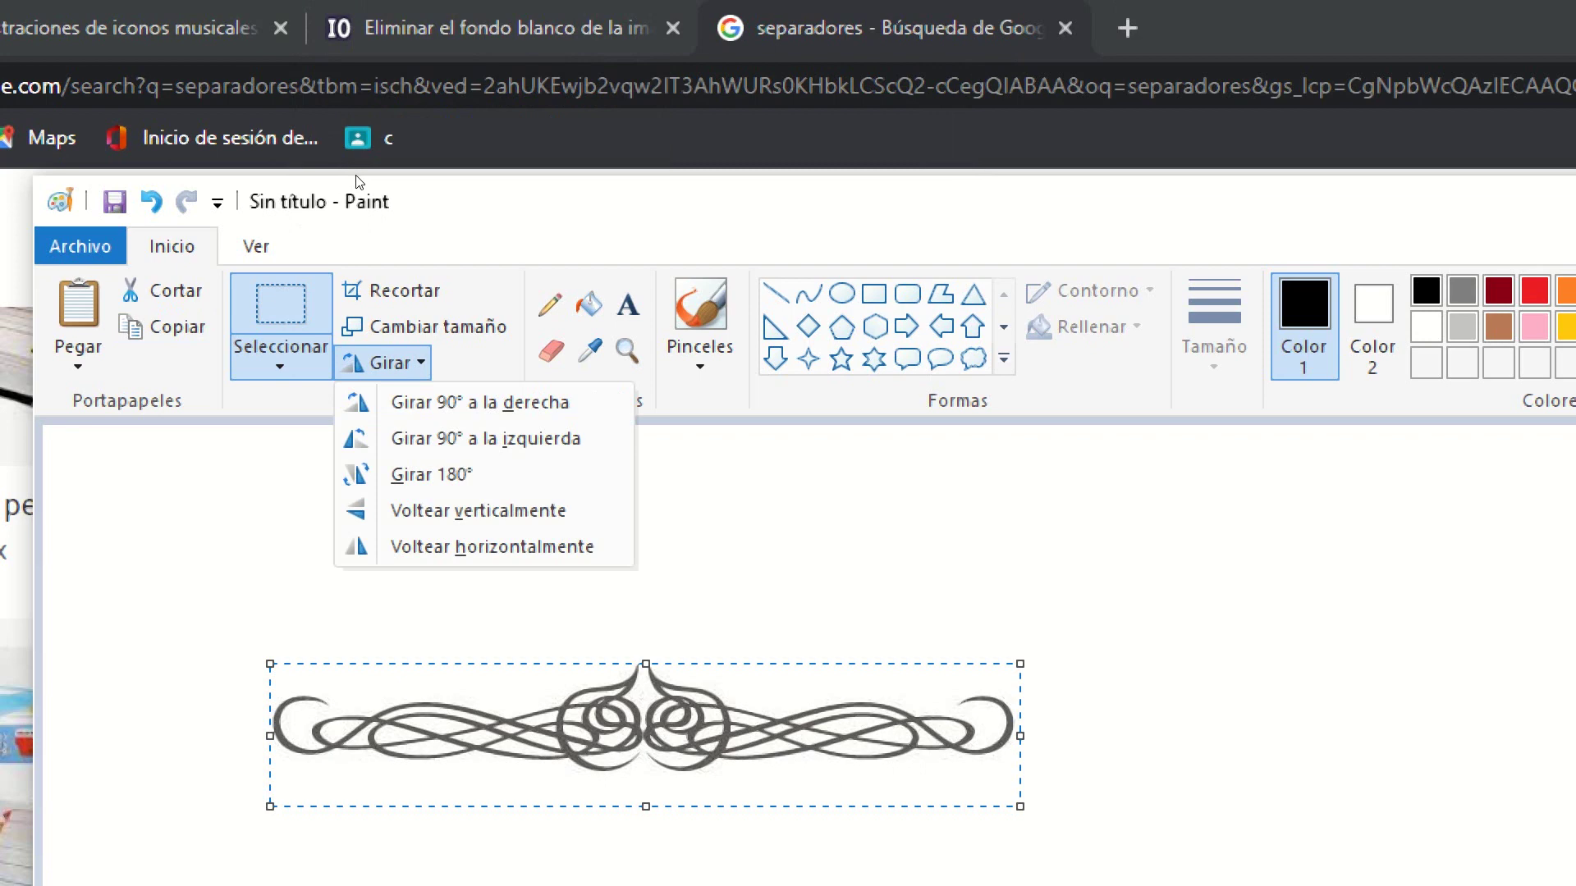
key(Down)
key(Down)
key(Return)
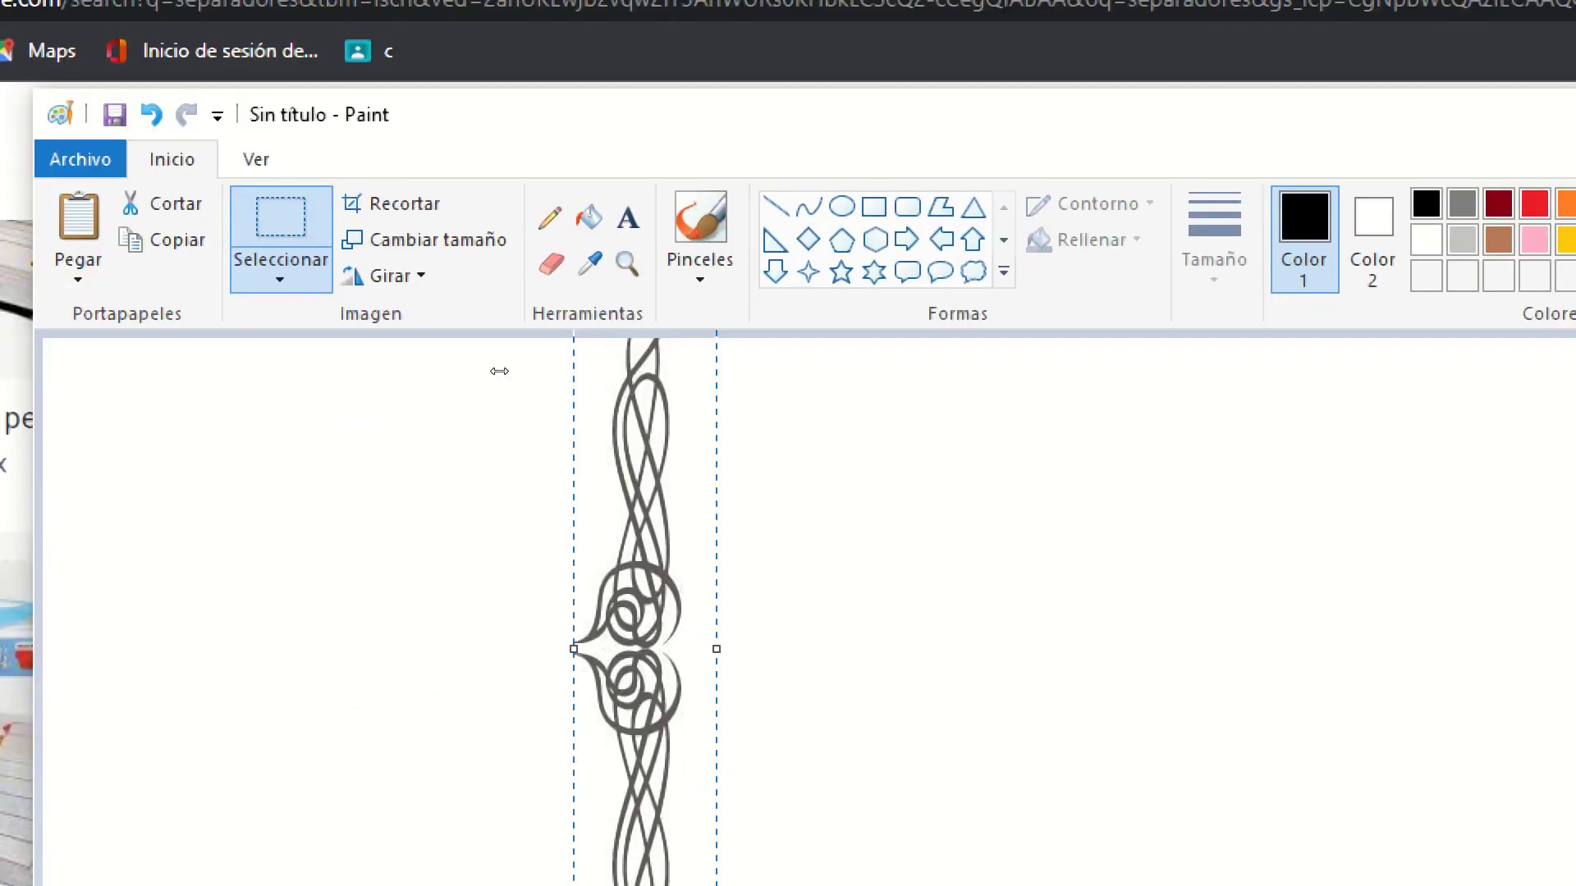
drag(667, 730, 562, 824)
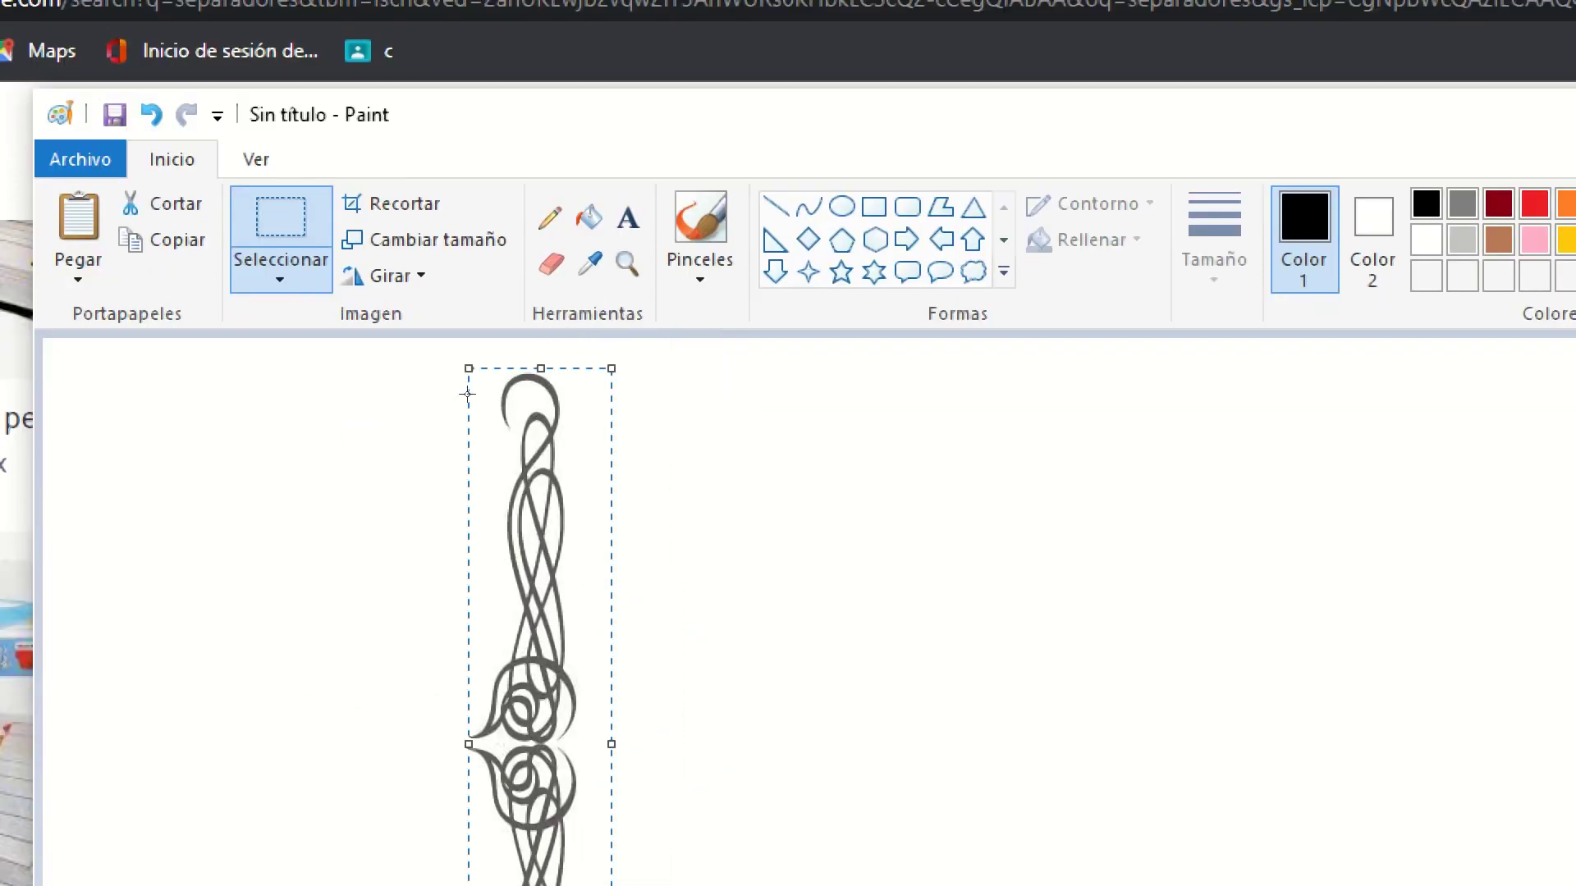
Paste a second vertical ornament and place it directly to the right of the first one
key(ctrl+v)
drag(82, 365, 311, 365)
drag(435, 364, 483, 374)
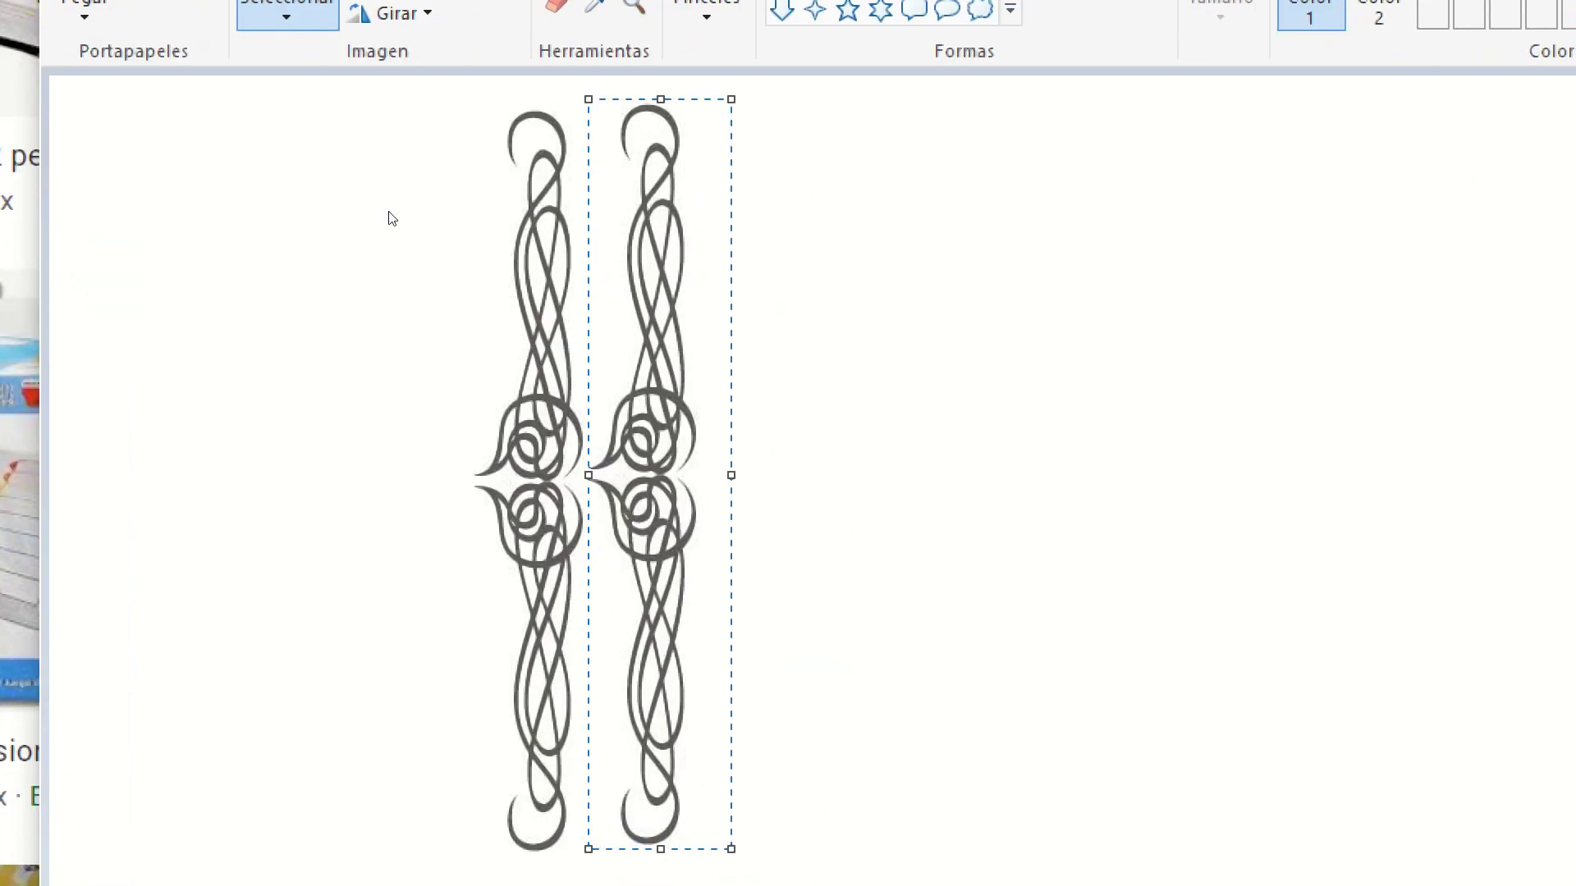
Rotate the second ornament 180° so its point faces away from the first, and undo the last shift that overlapped them
click(355, 10)
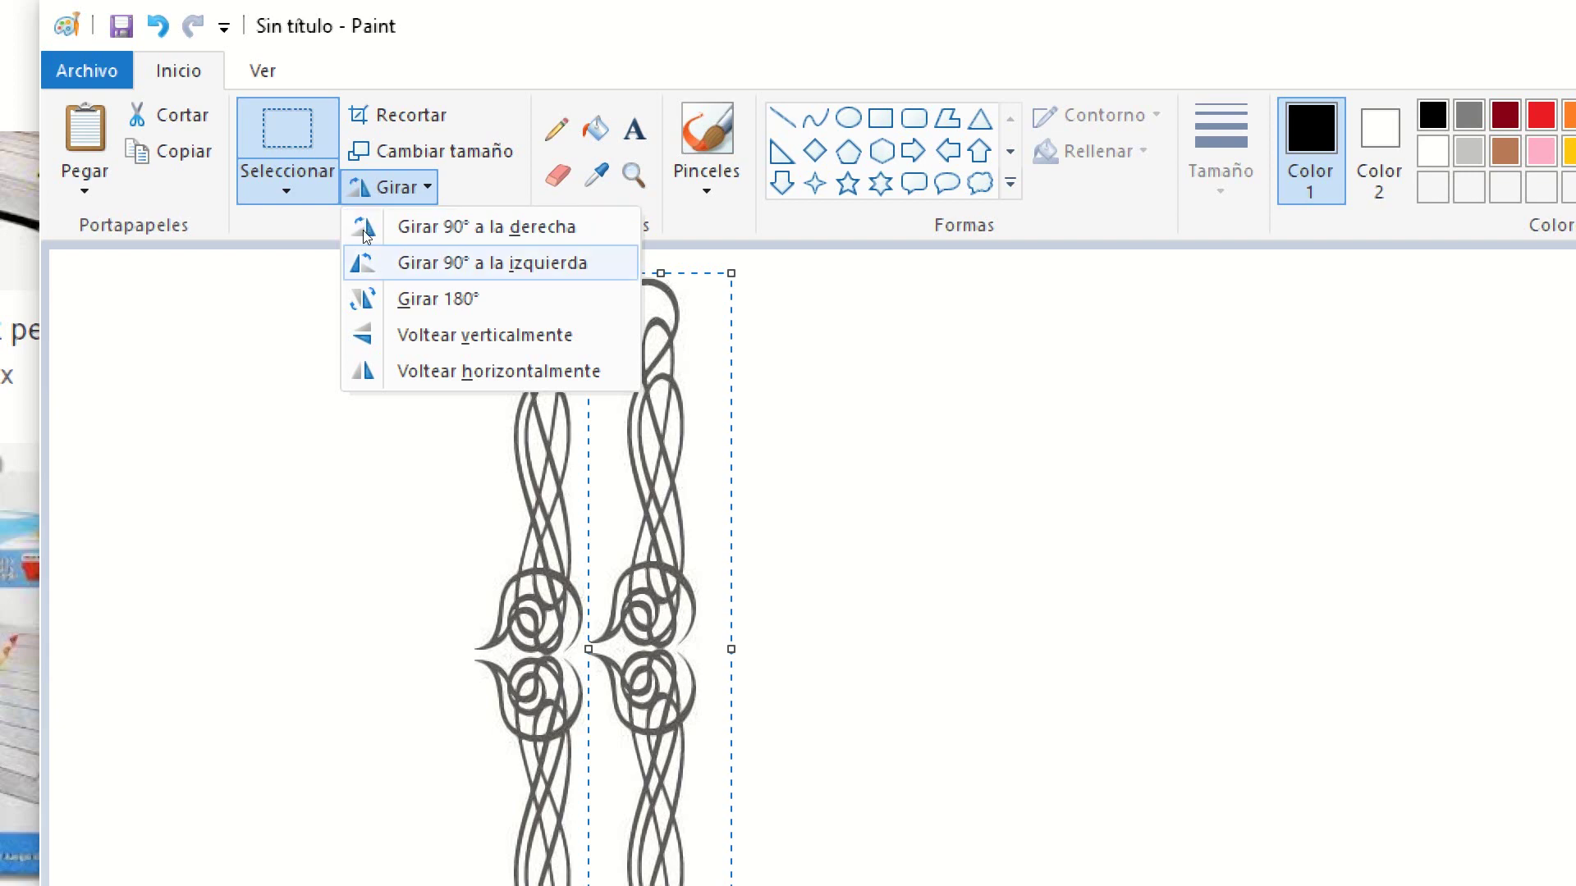
click(362, 298)
click(499, 409)
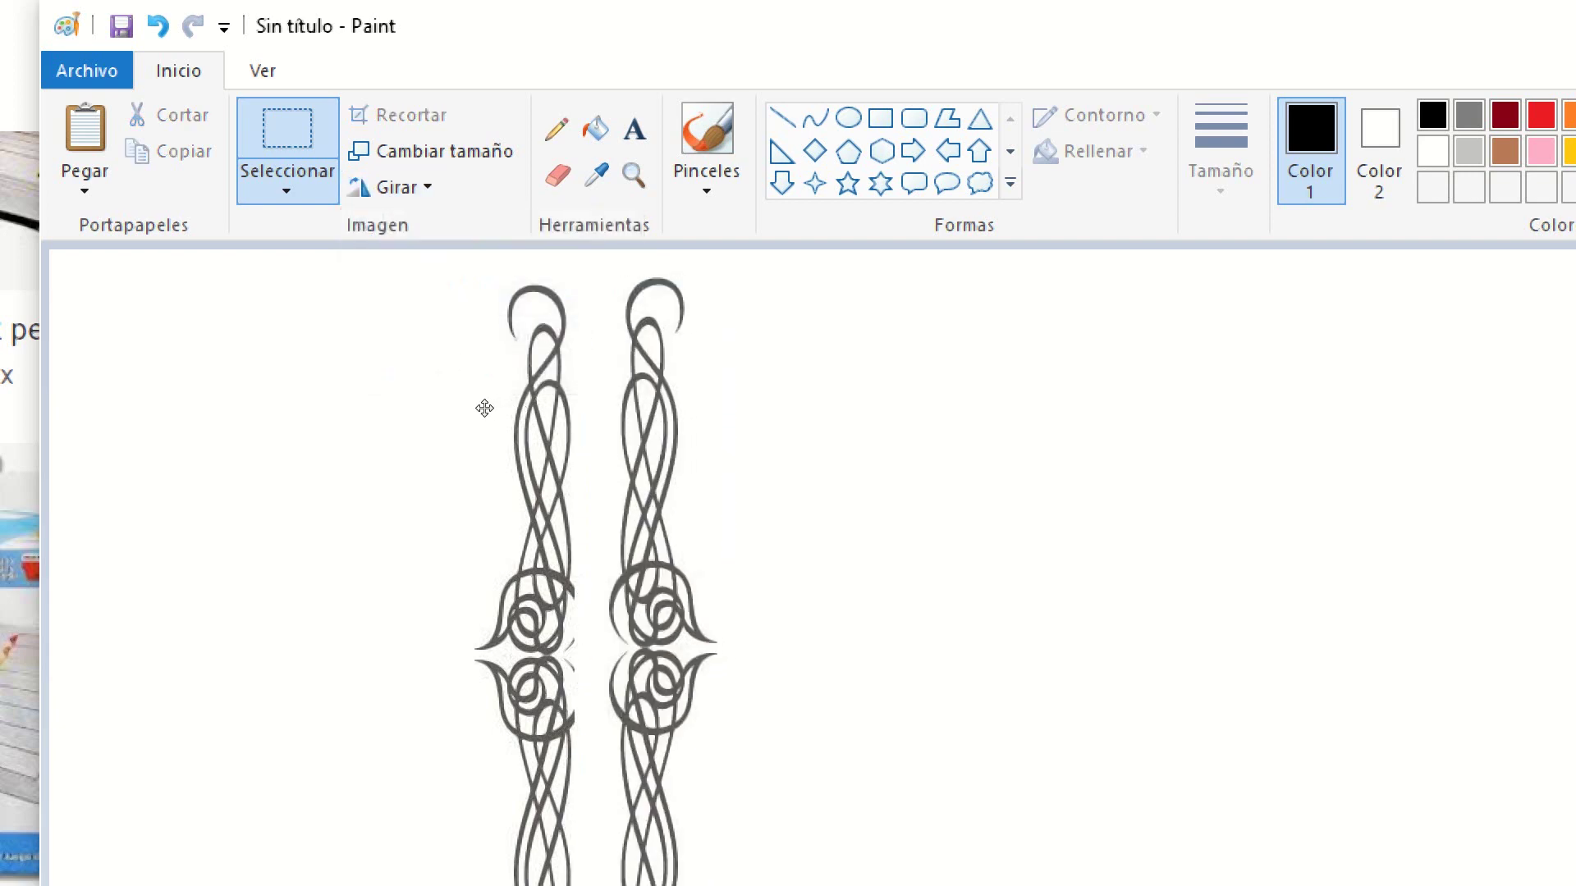
key(ctrl+z)
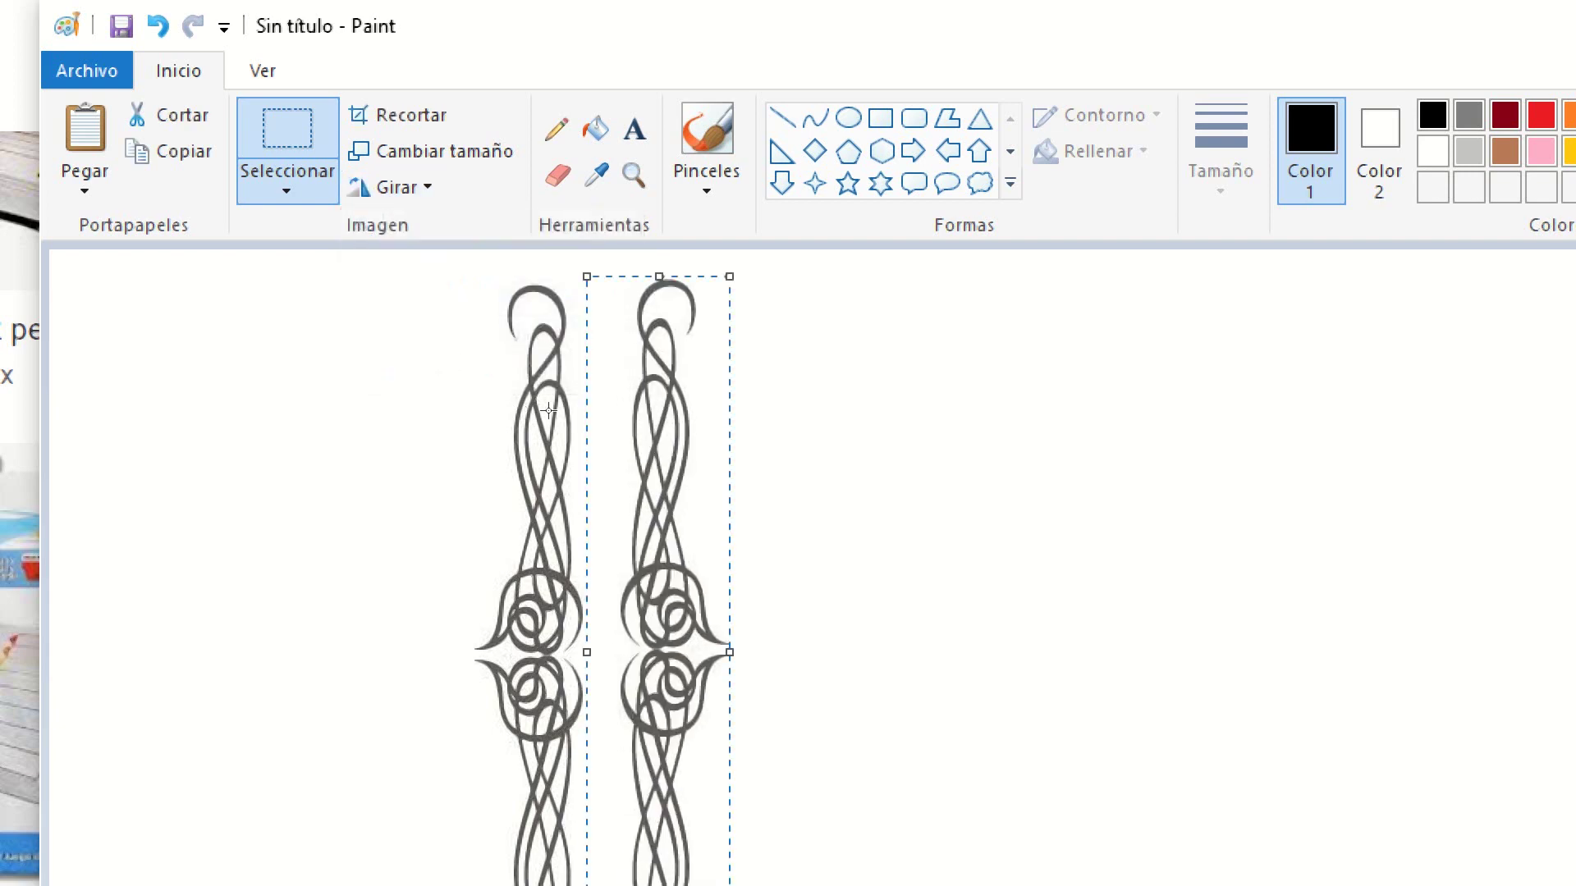
Select the whole right ornament and move it closer to the left one, leaving a narrow gap between them
click(561, 416)
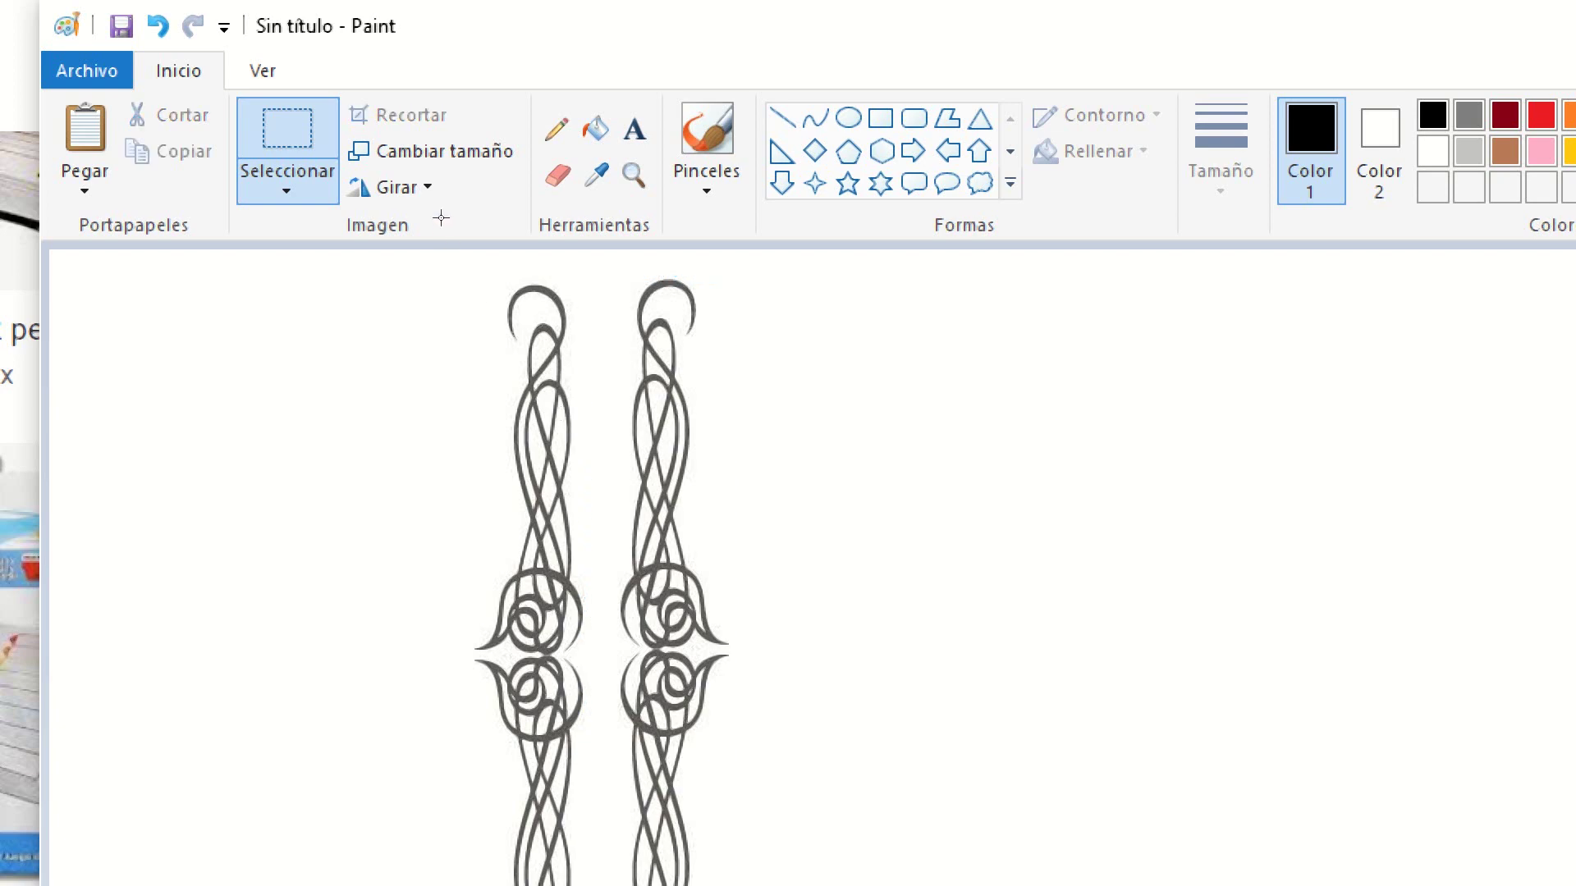
click(557, 331)
drag(736, 586, 741, 836)
drag(497, 572, 475, 539)
click(596, 522)
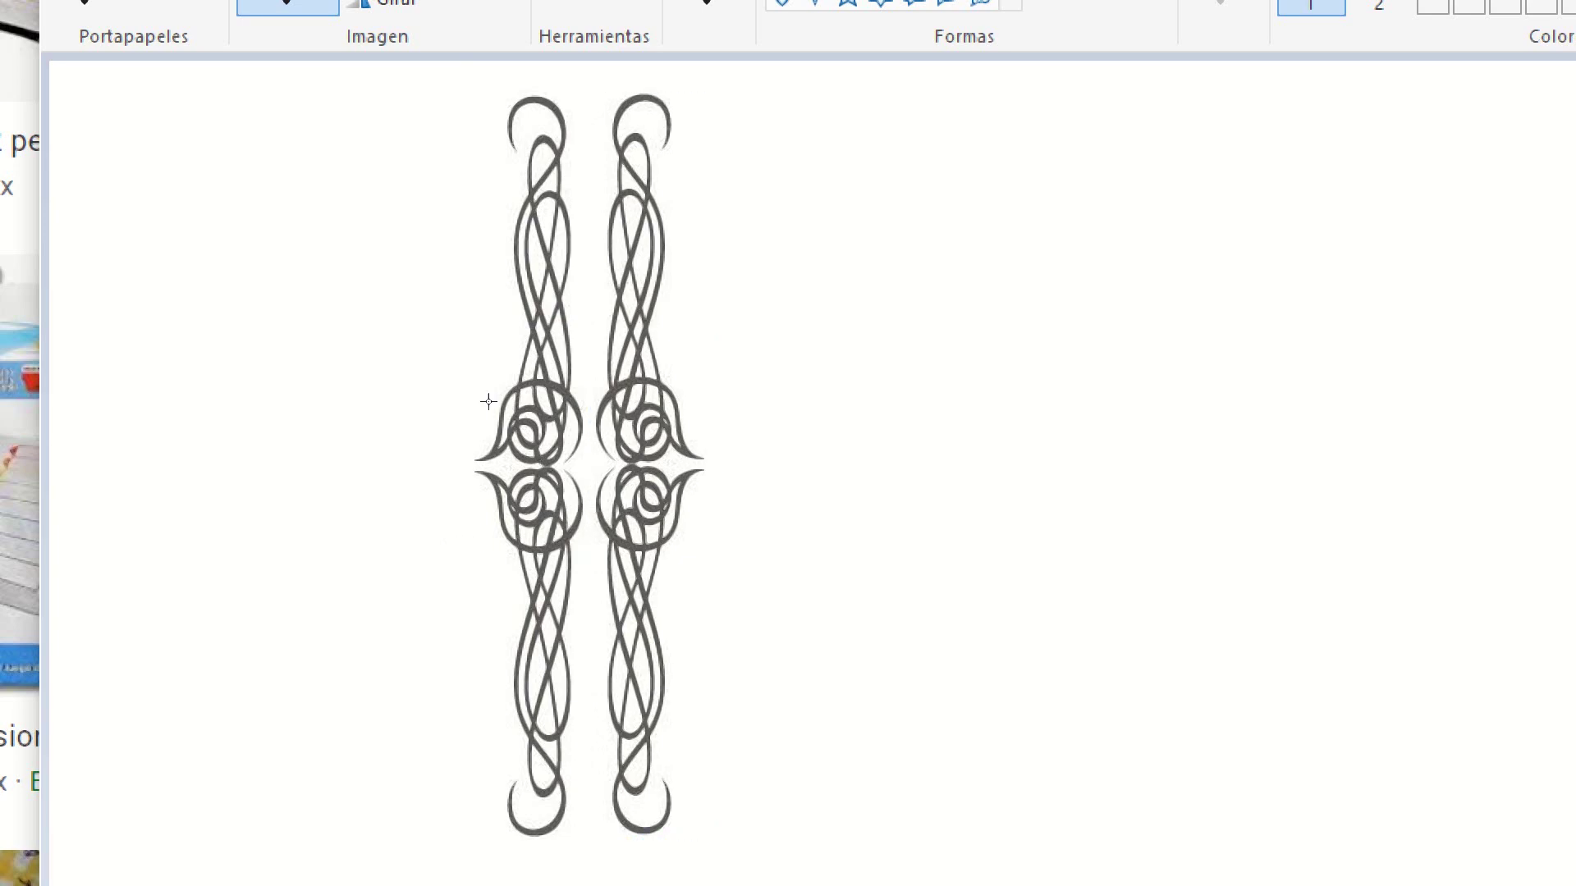
Select both ornaments together and move them into the upper-left corner of the canvas
drag(699, 784, 711, 865)
drag(470, 507, 152, 501)
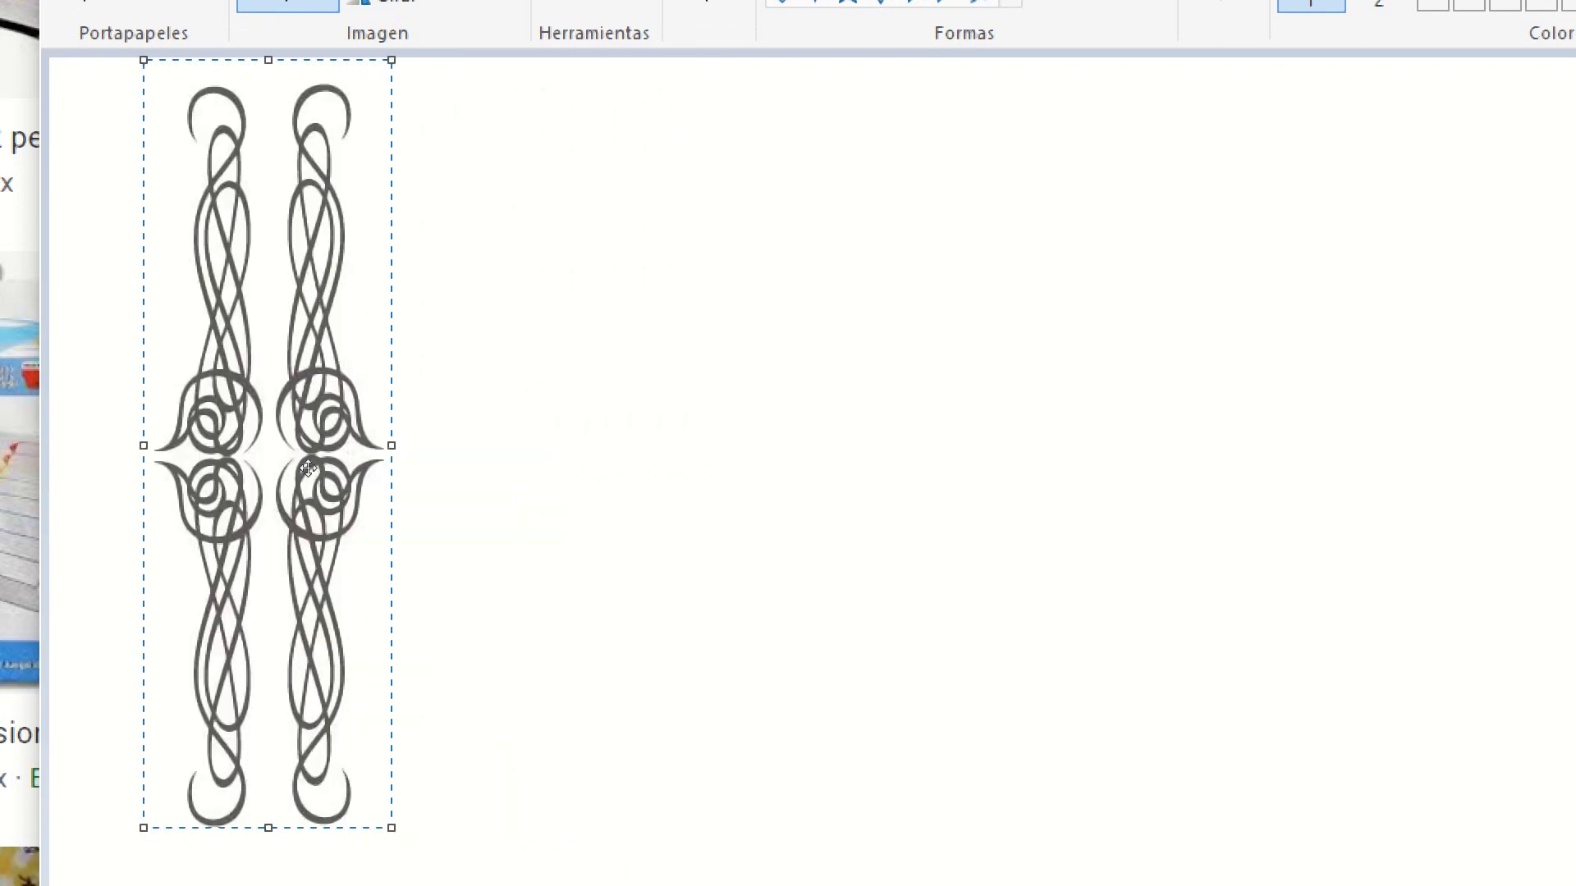
drag(252, 349, 193, 337)
drag(426, 378, 426, 378)
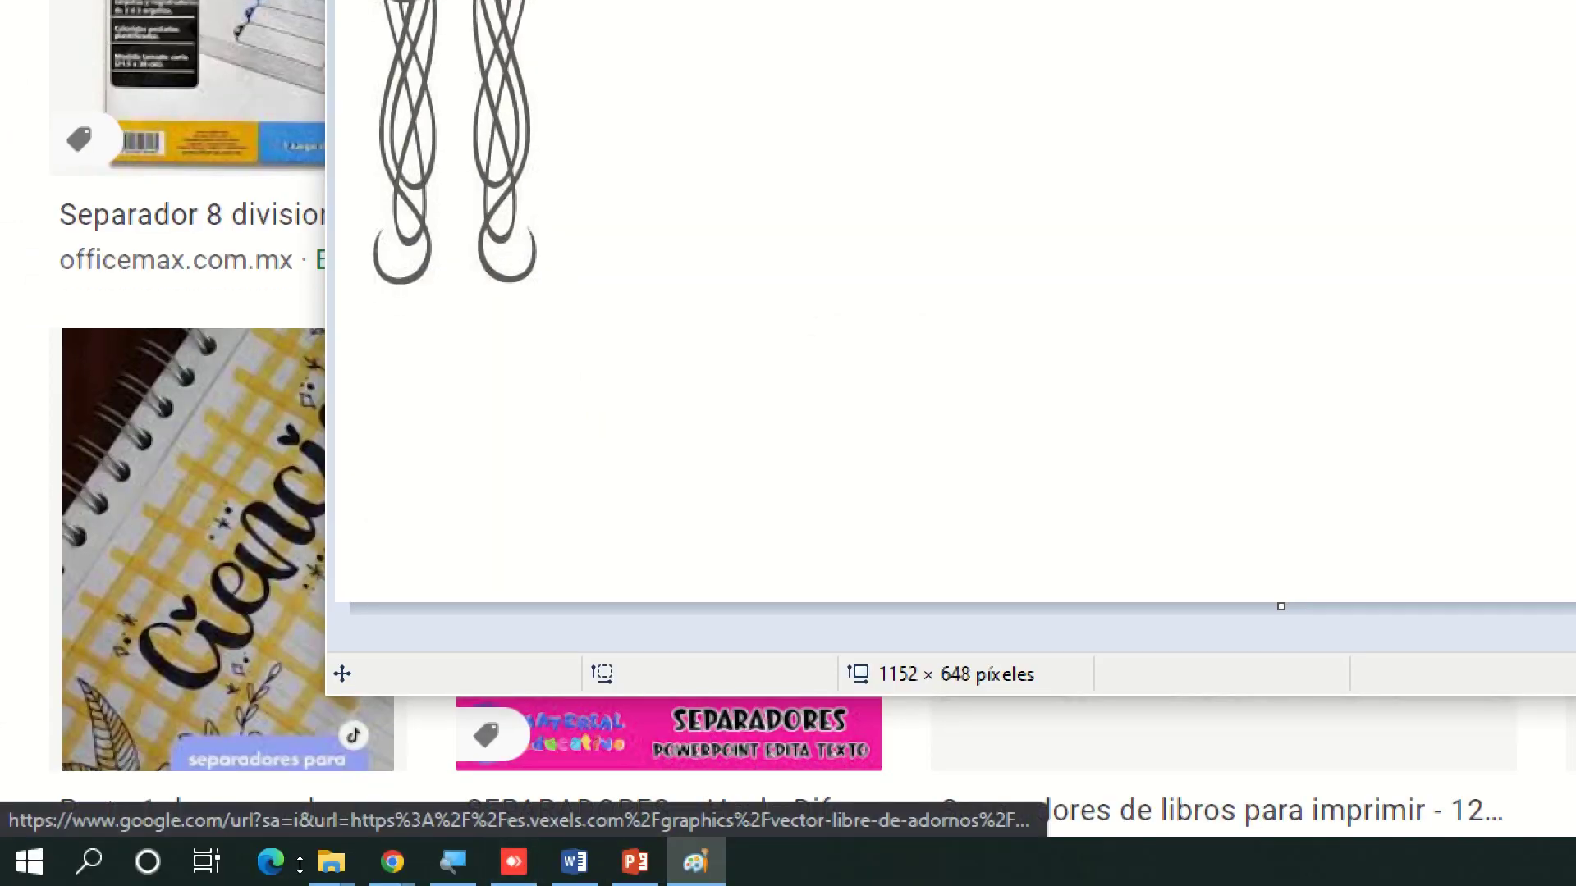
Shrink the canvas to about 747 × 506 pixels and reset the screen magnification to 100%
click(452, 862)
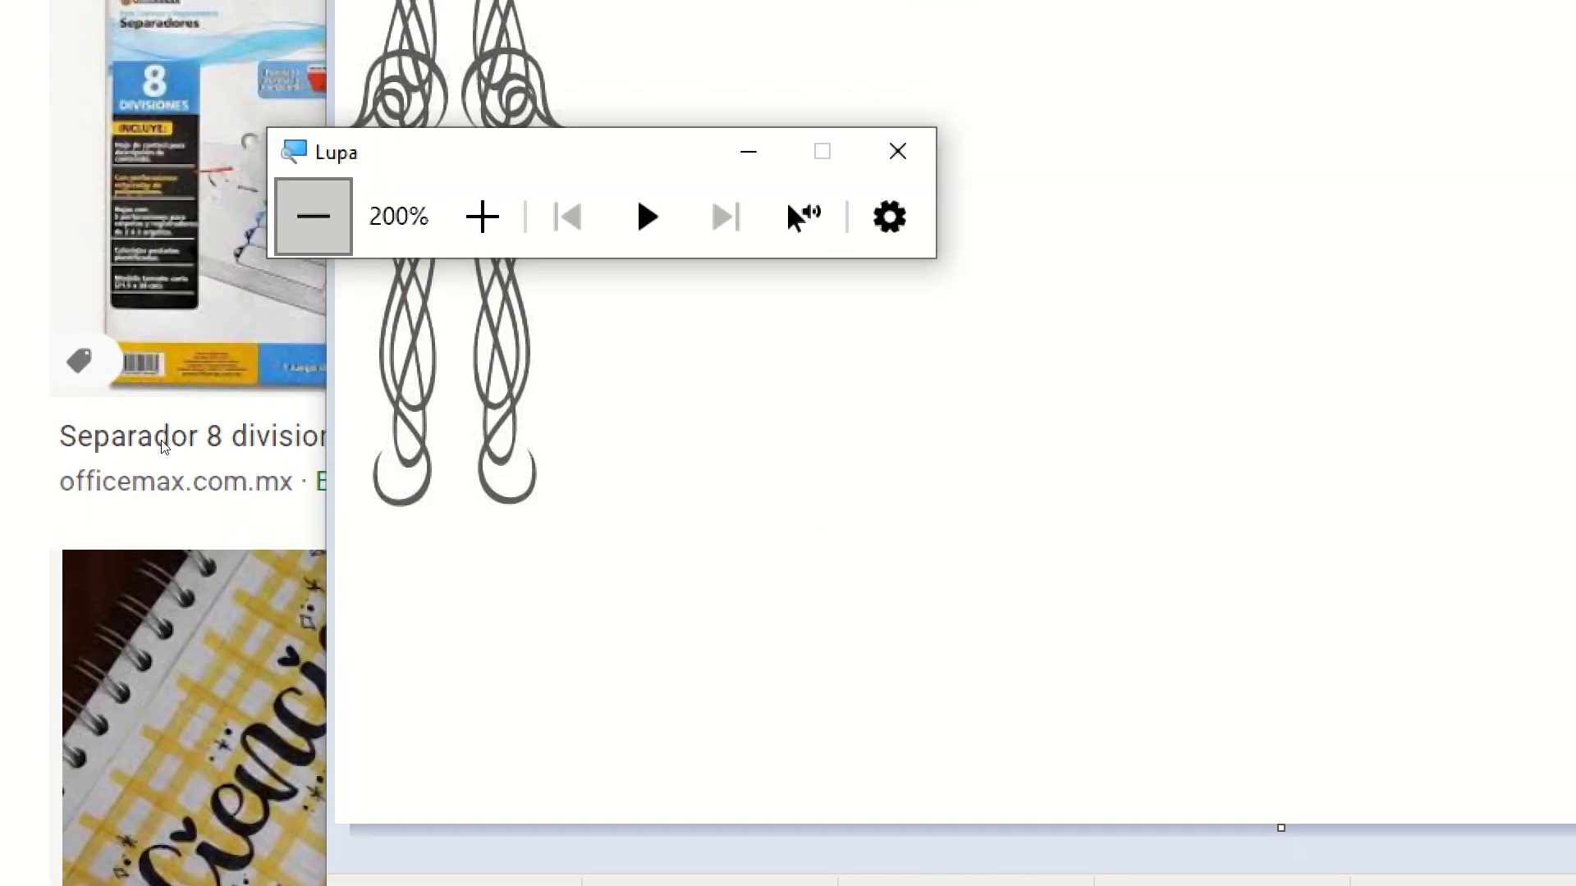
click(314, 216)
click(645, 627)
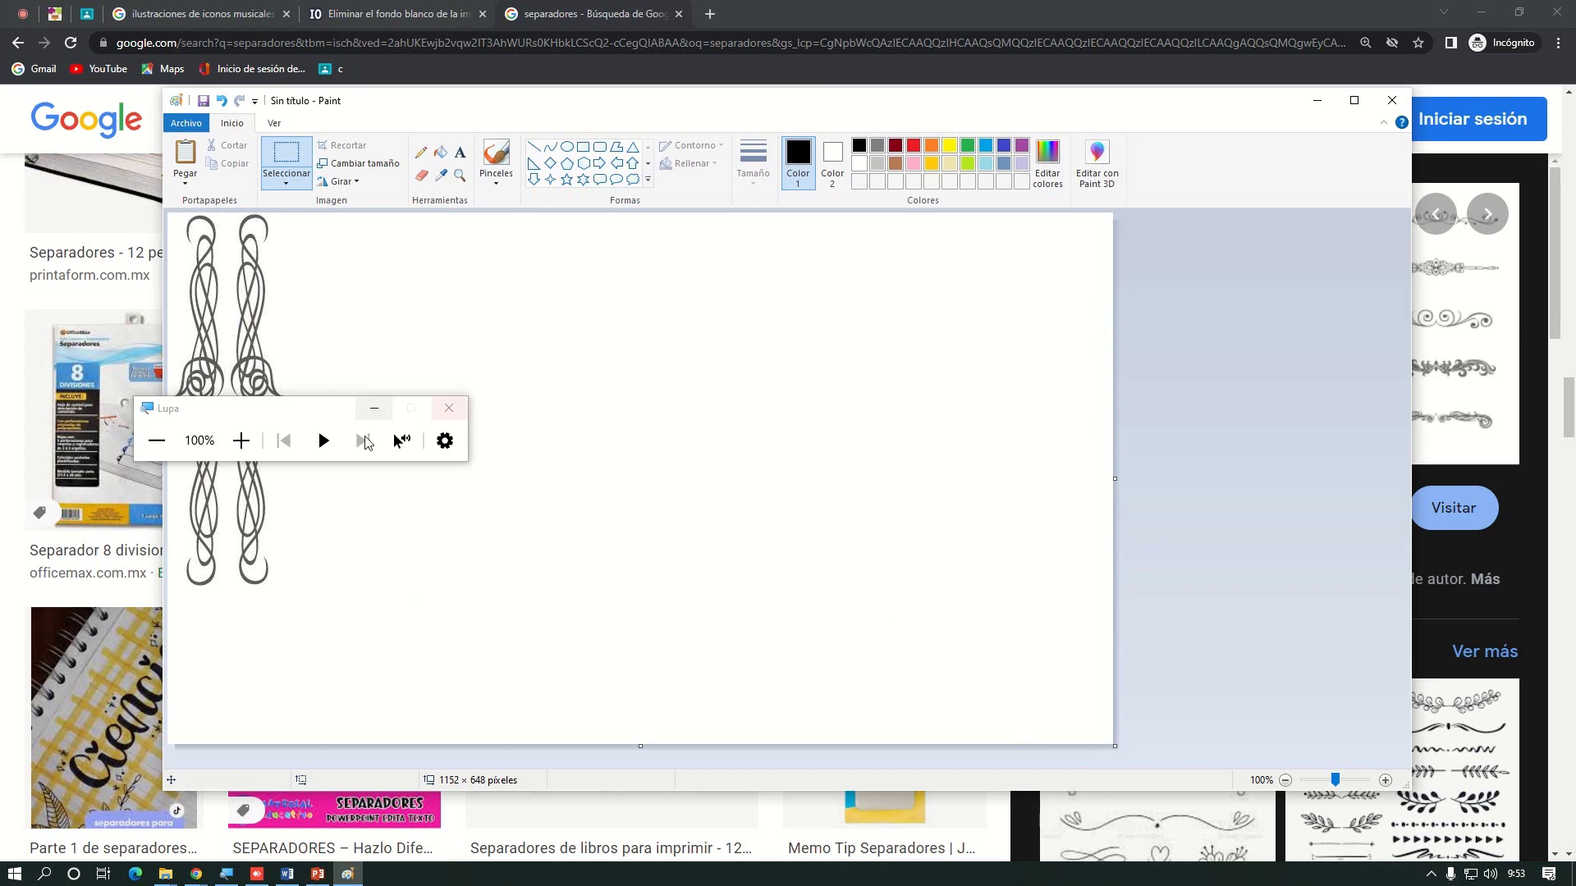
click(241, 440)
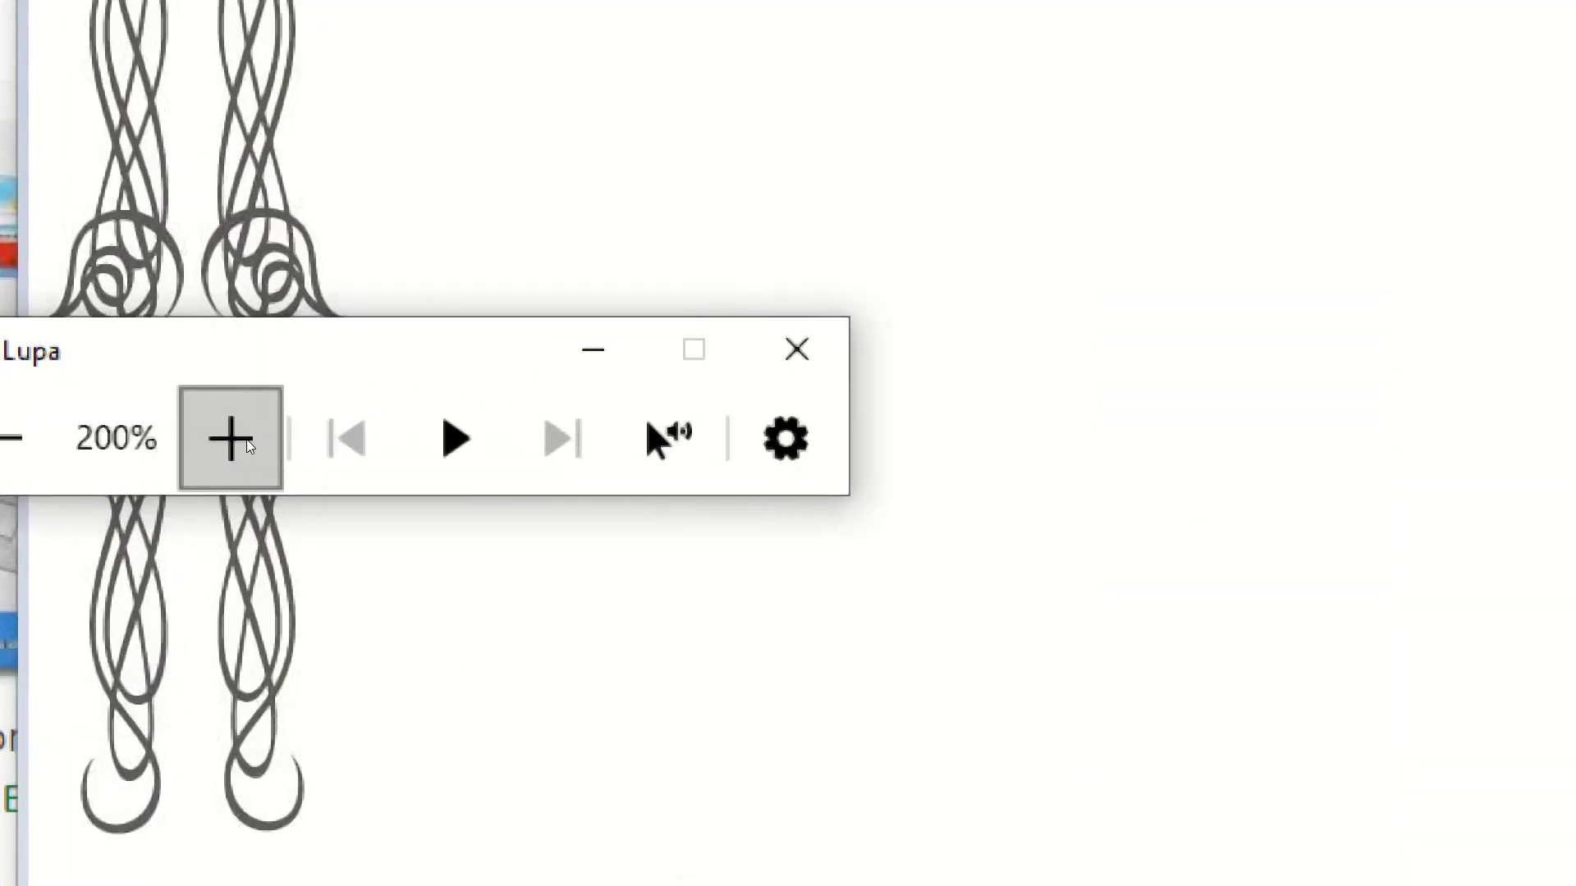
click(241, 440)
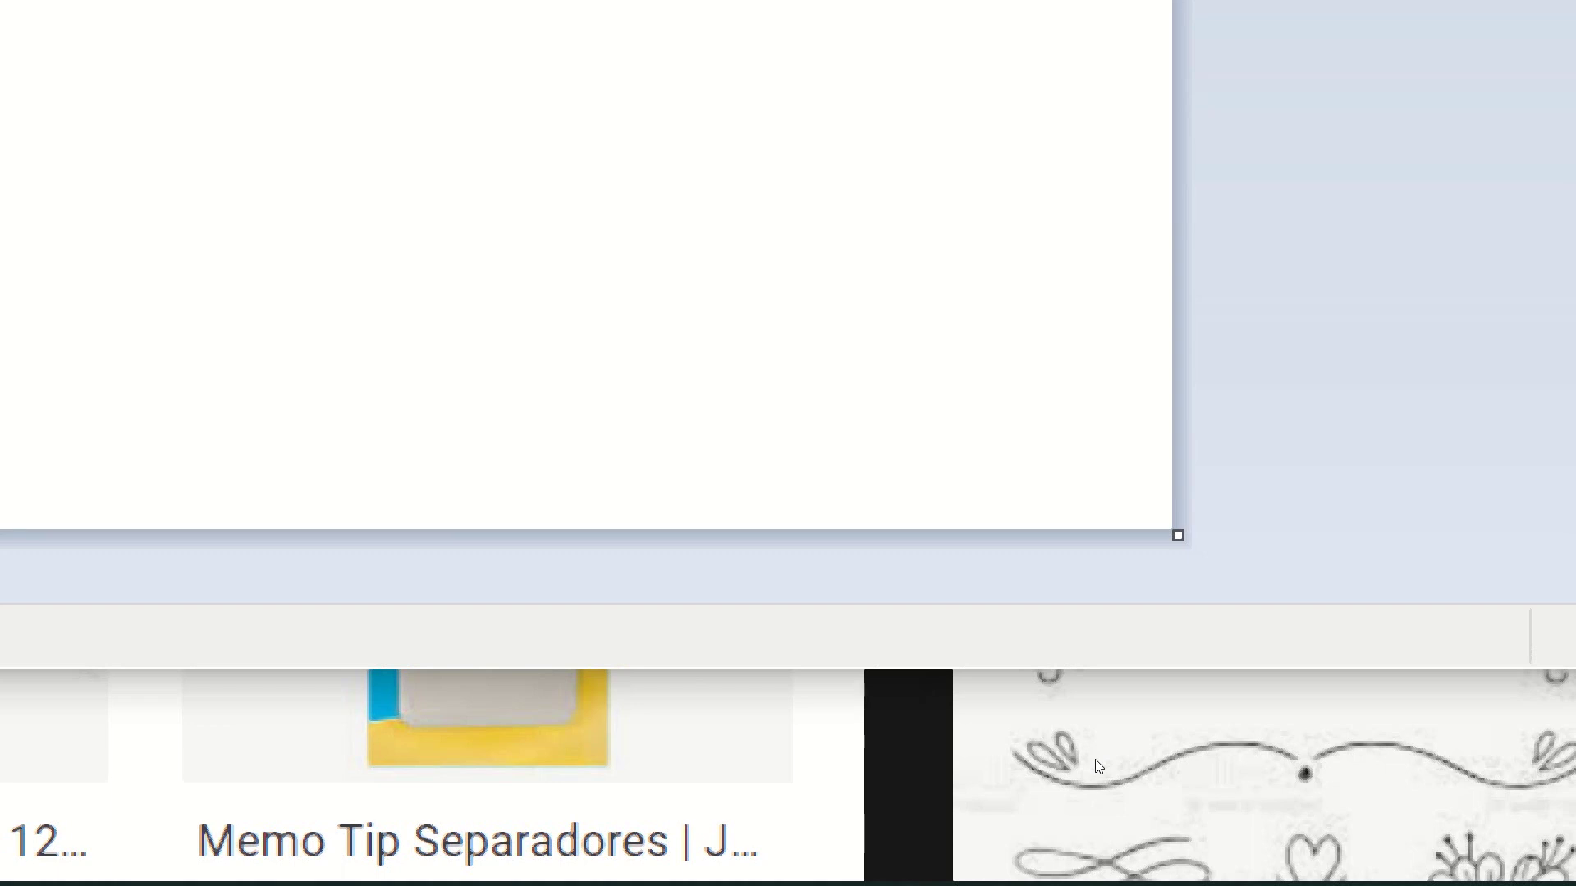
drag(838, 639, 780, 627)
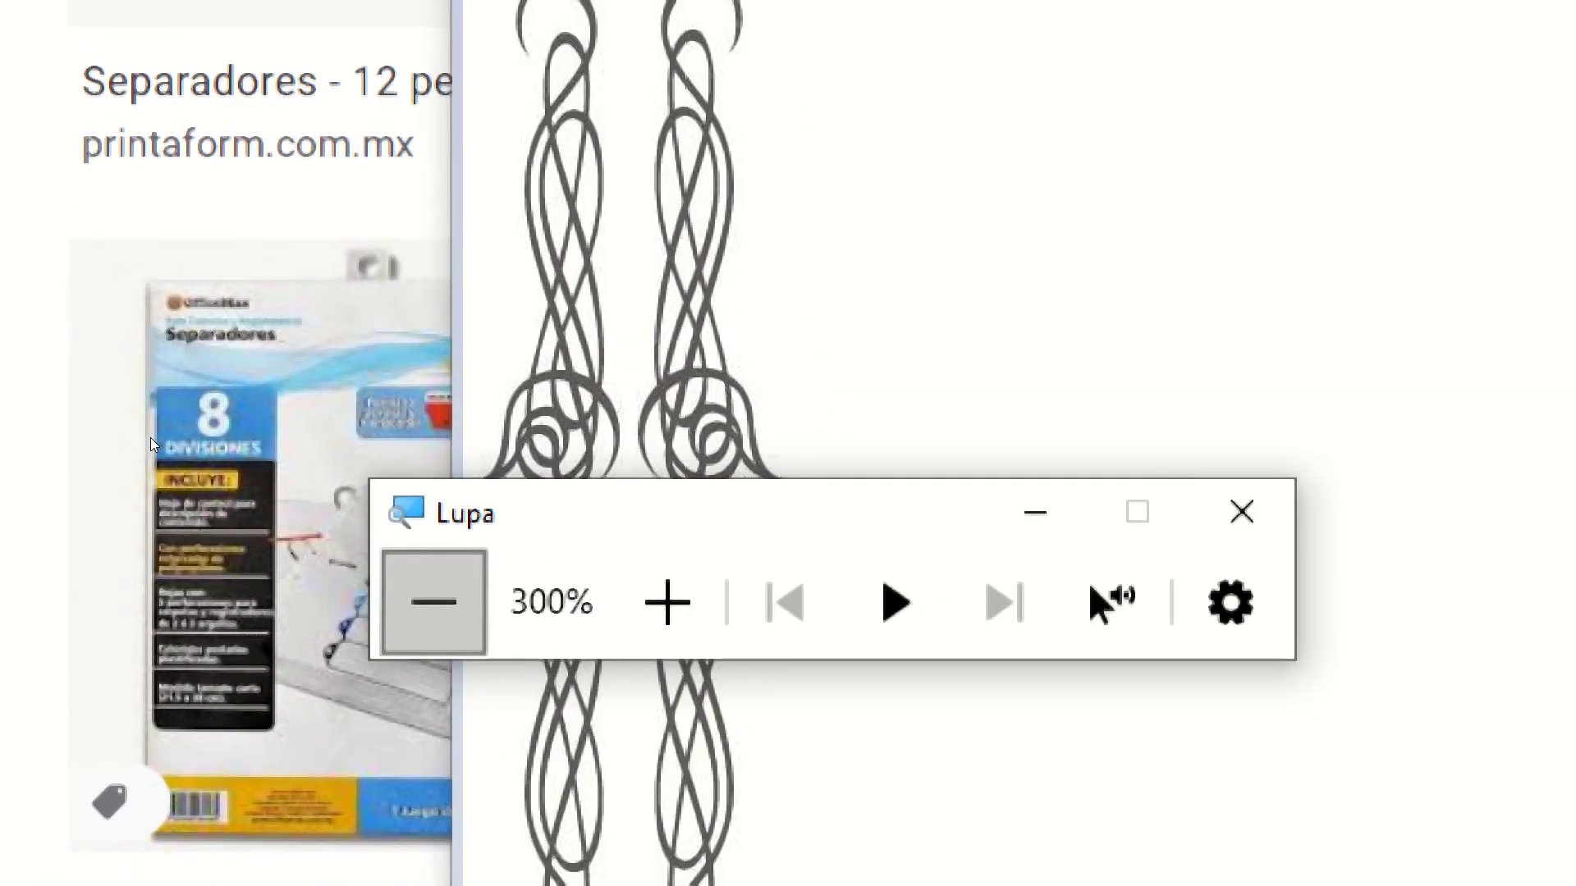
key(super+minus)
key(super+minus)
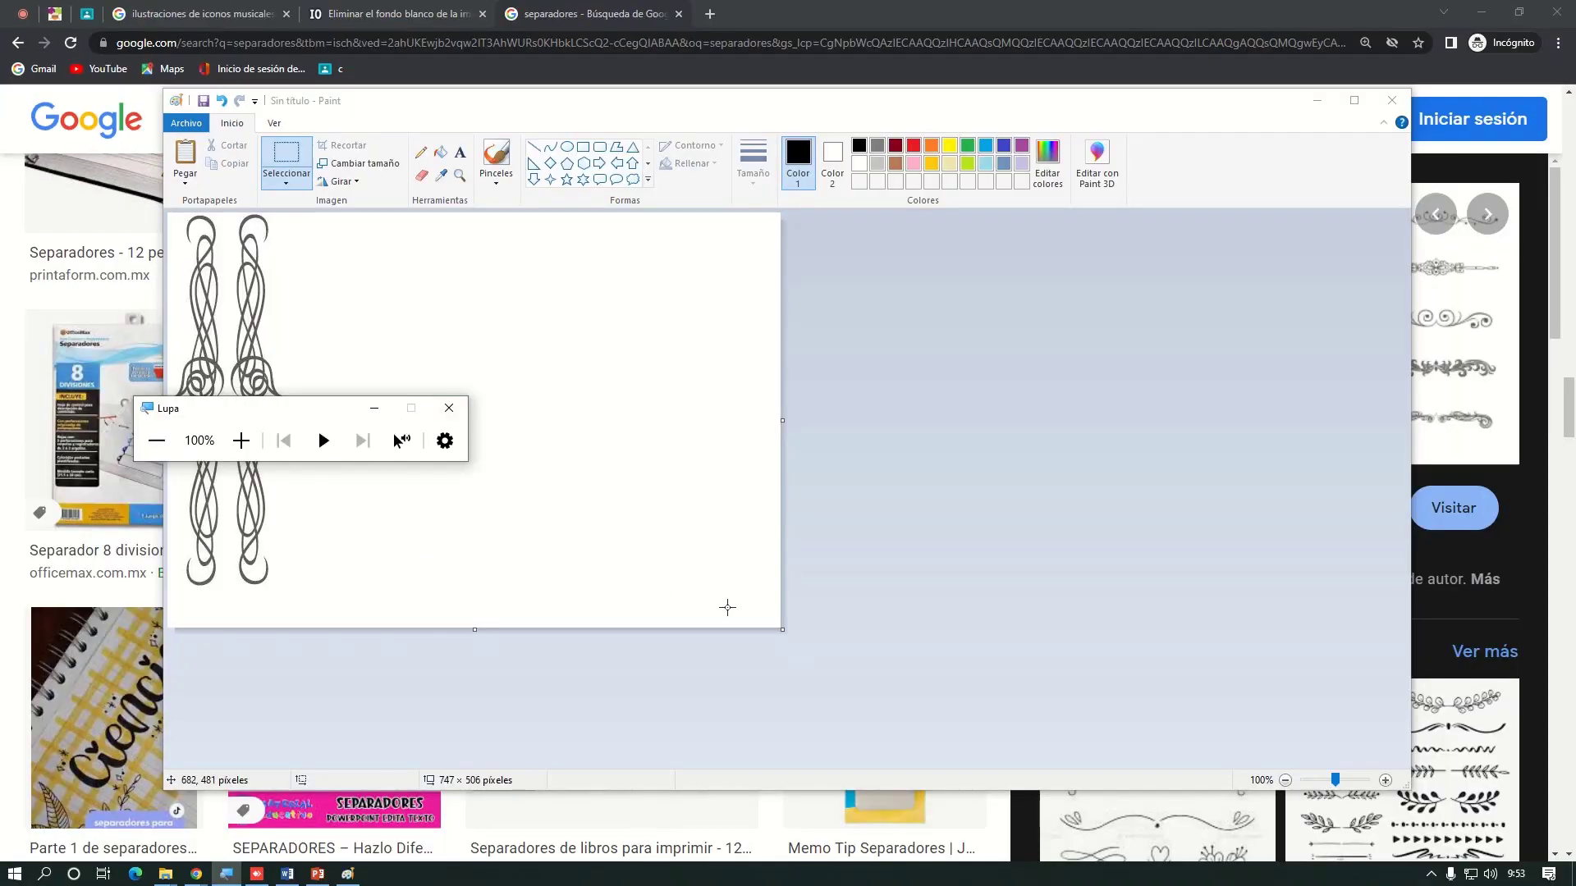
Undo the canvas reduction that cut off the ornaments, and trim the canvas to about 150 × 454 pixels around them
mouse_move(168, 214)
mouse_down()
mouse_move(443, 507)
mouse_move(420, 511)
mouse_up()
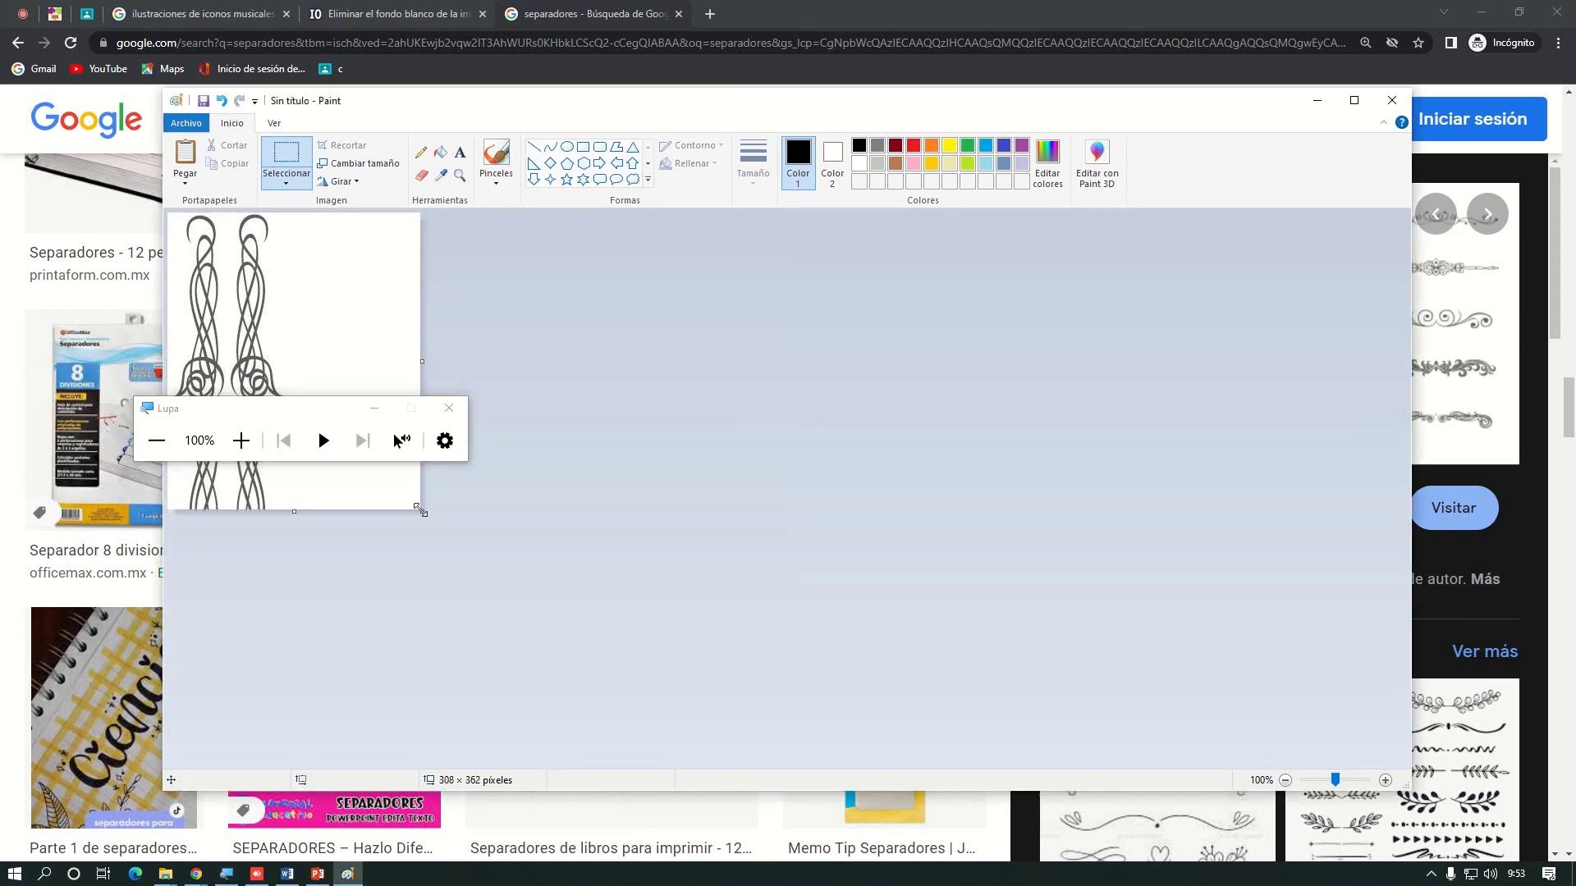
key(ctrl+z)
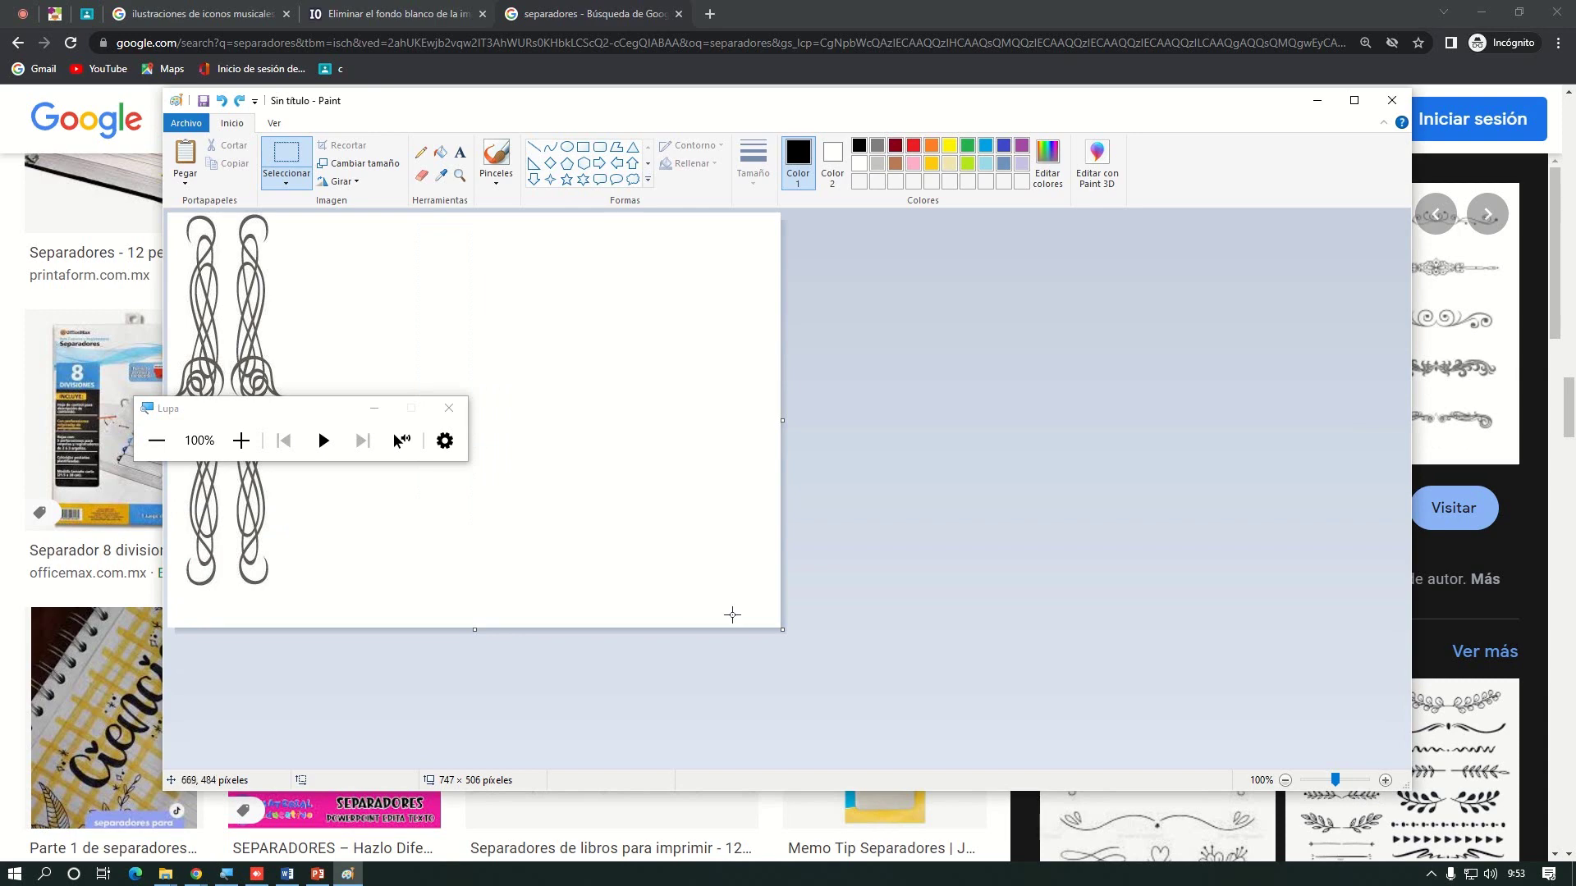
drag(783, 626, 293, 588)
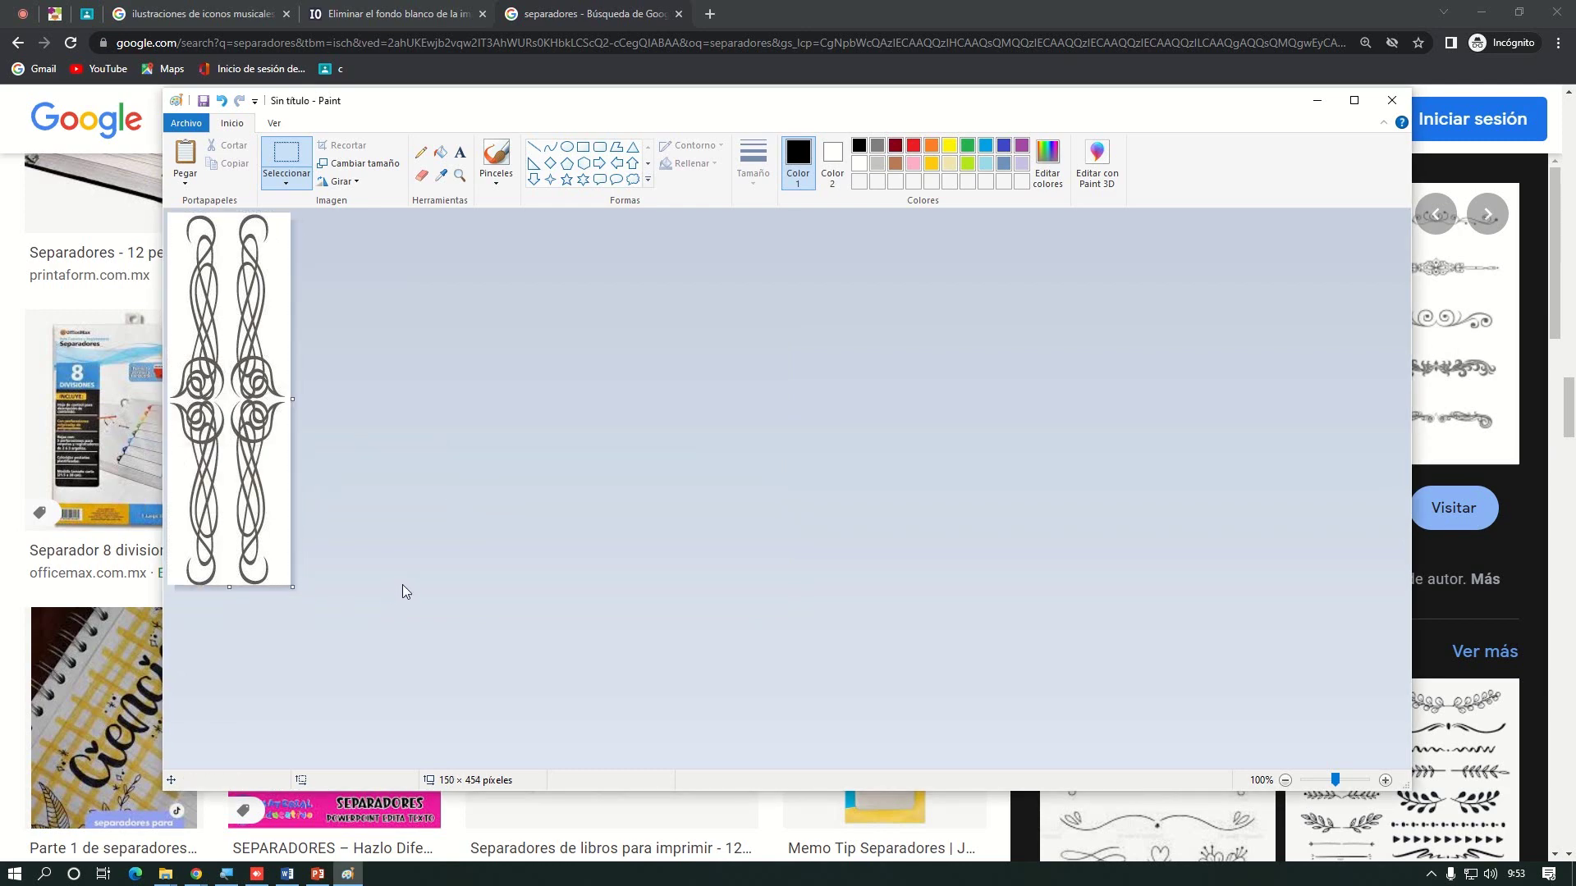
Save the trimmed image as a PNG named separador in the Pictures folder and close Paint
click(186, 123)
click(213, 259)
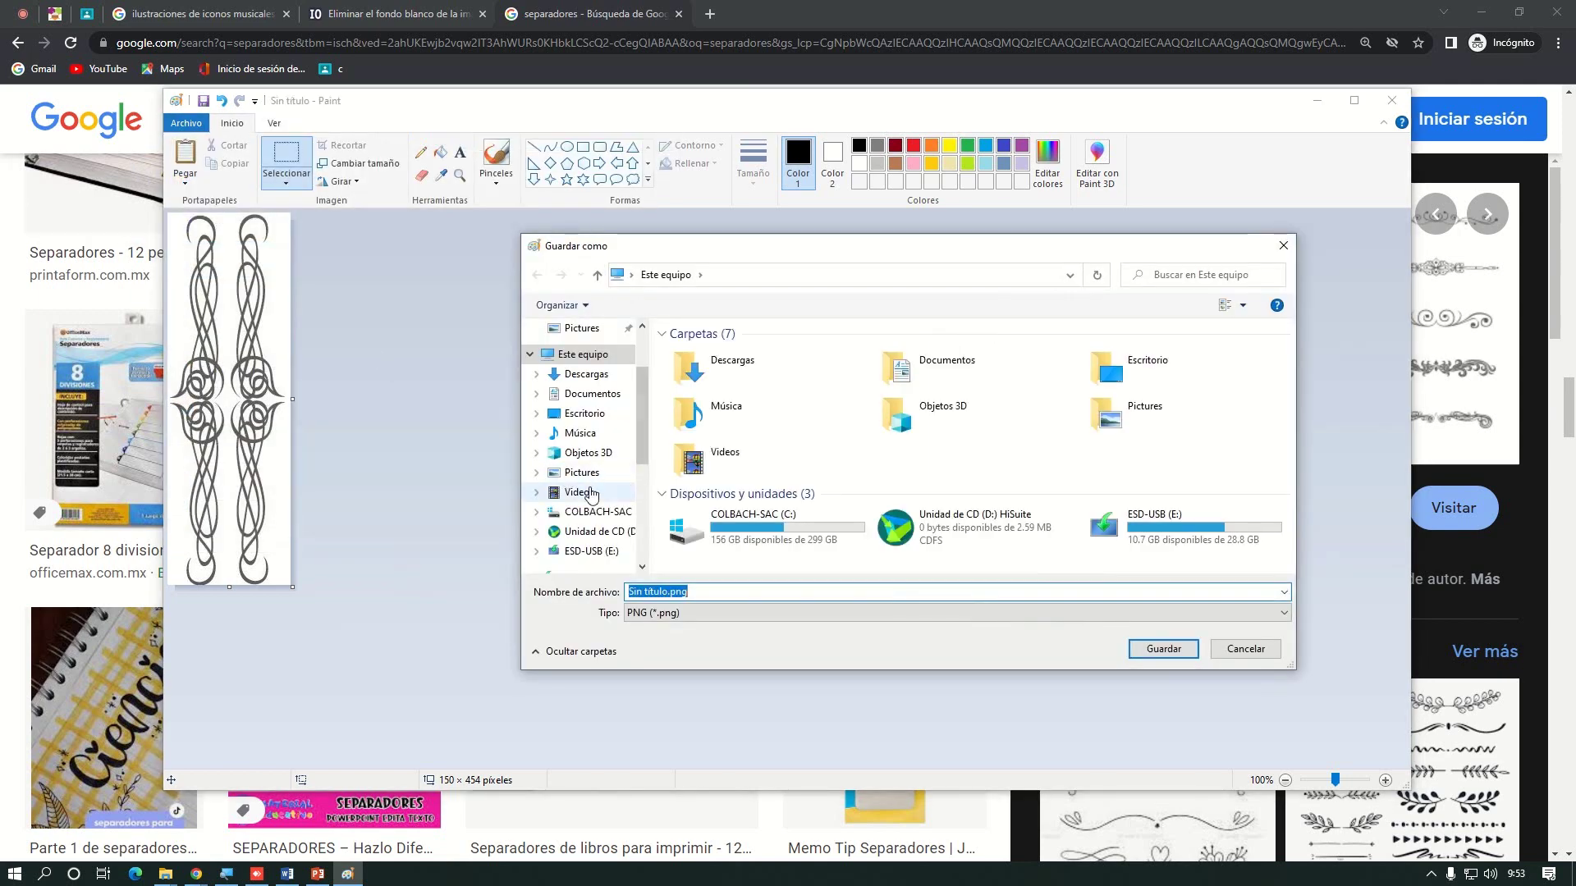
click(579, 473)
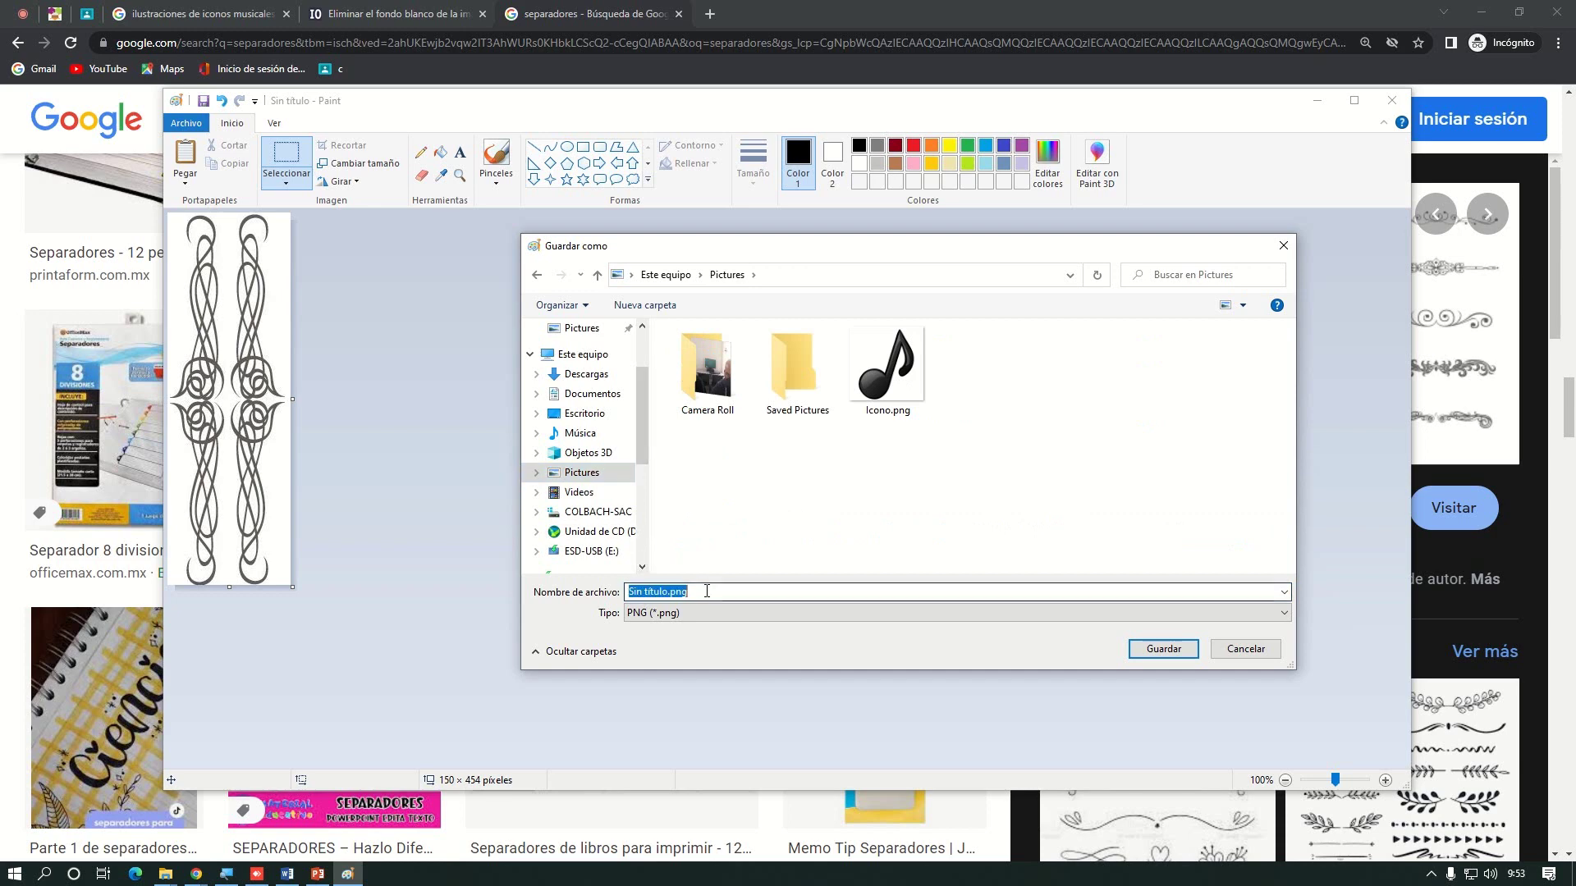
text(separador)
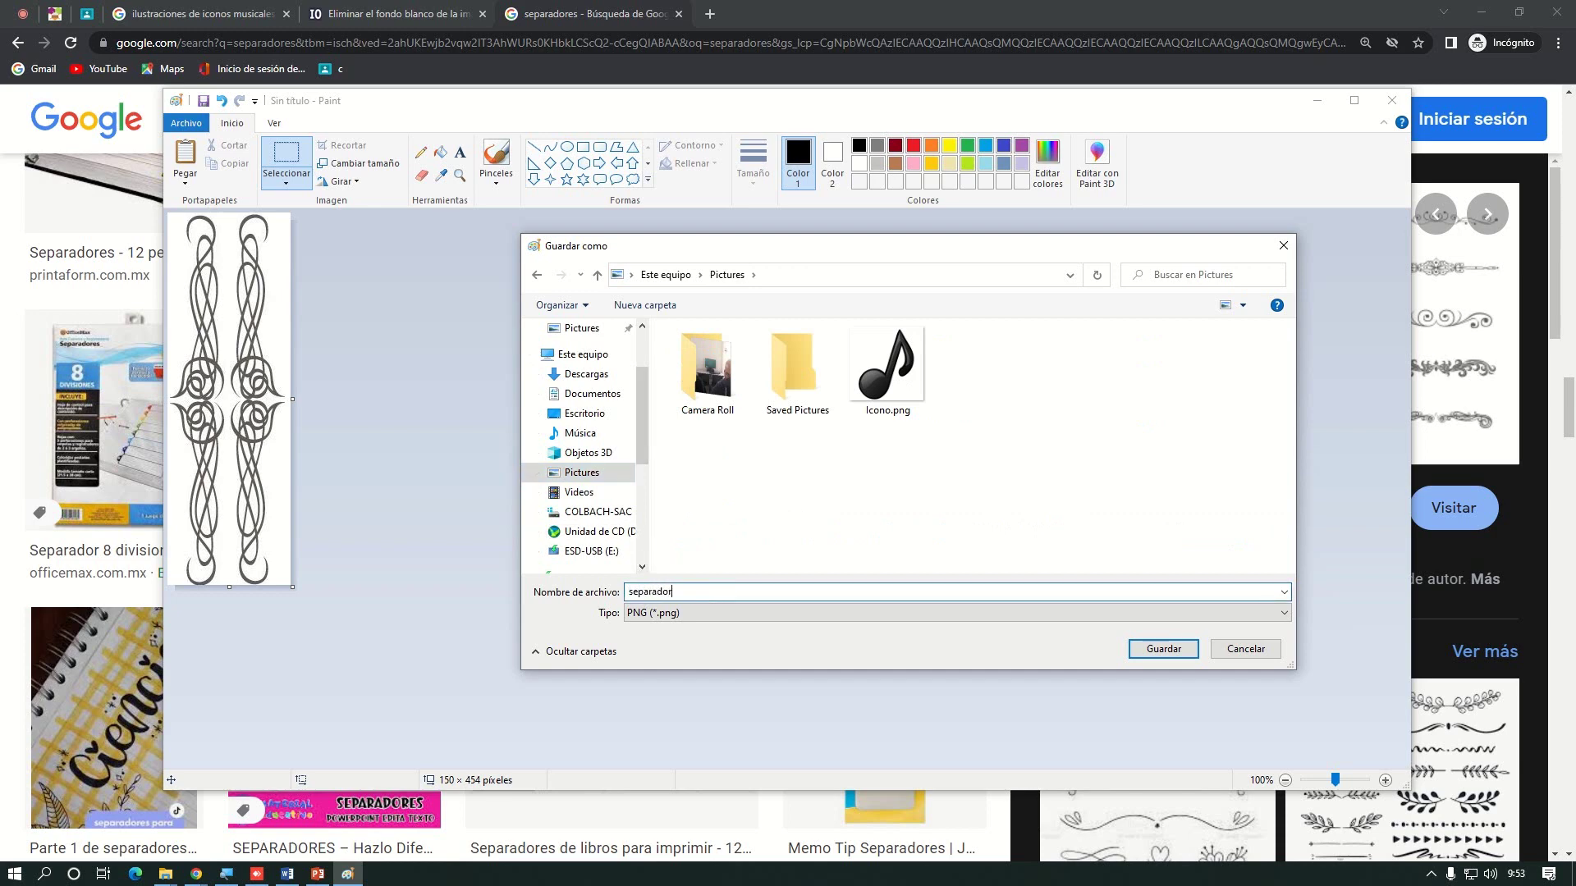
key(Return)
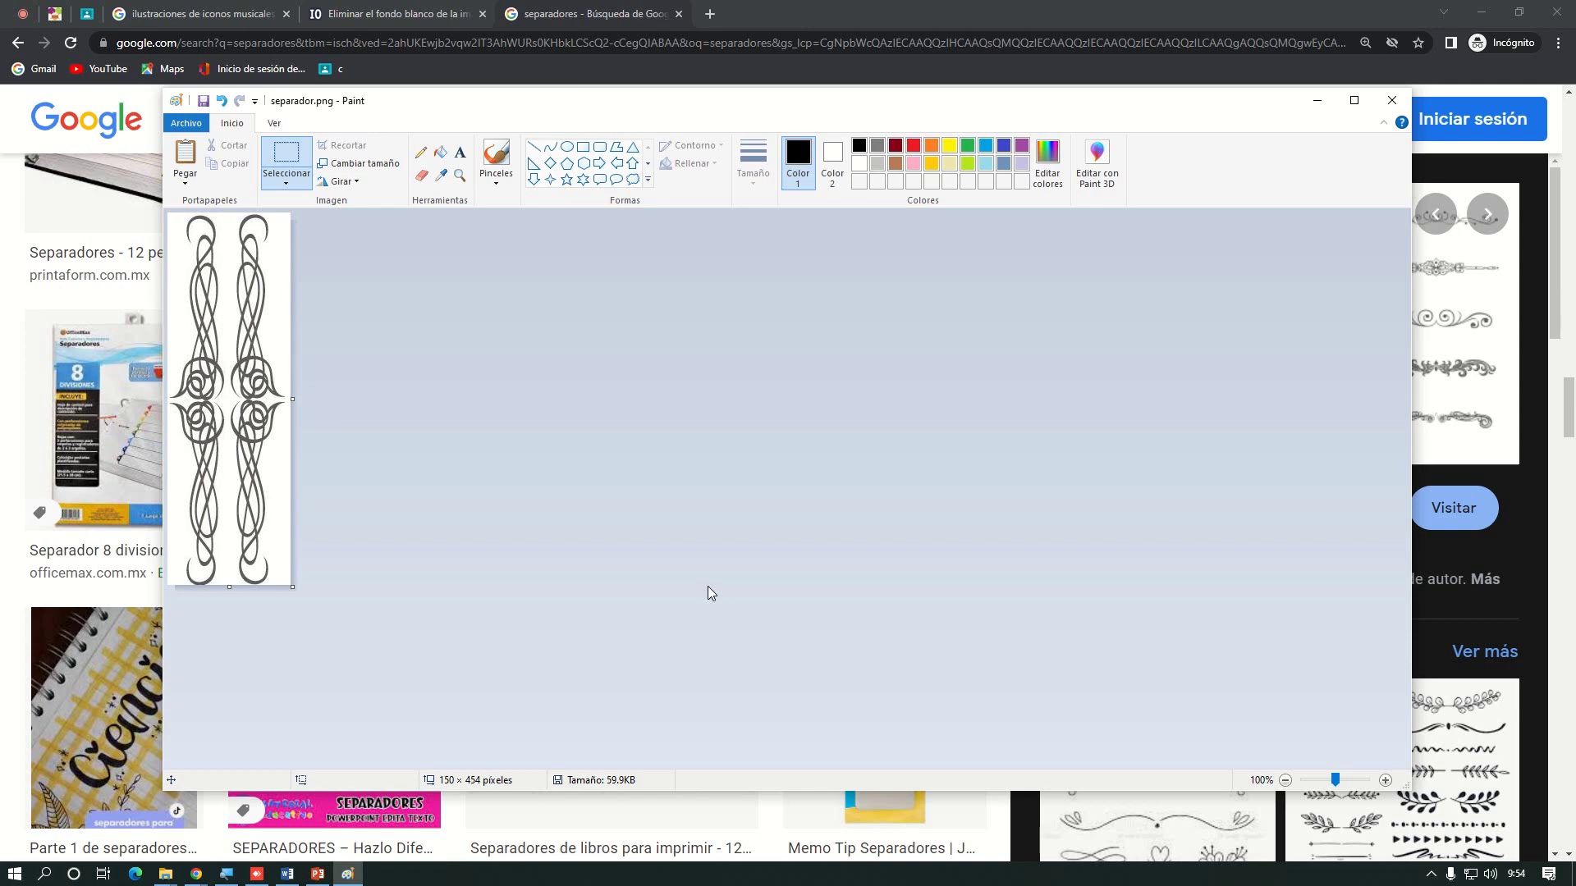
click(1391, 101)
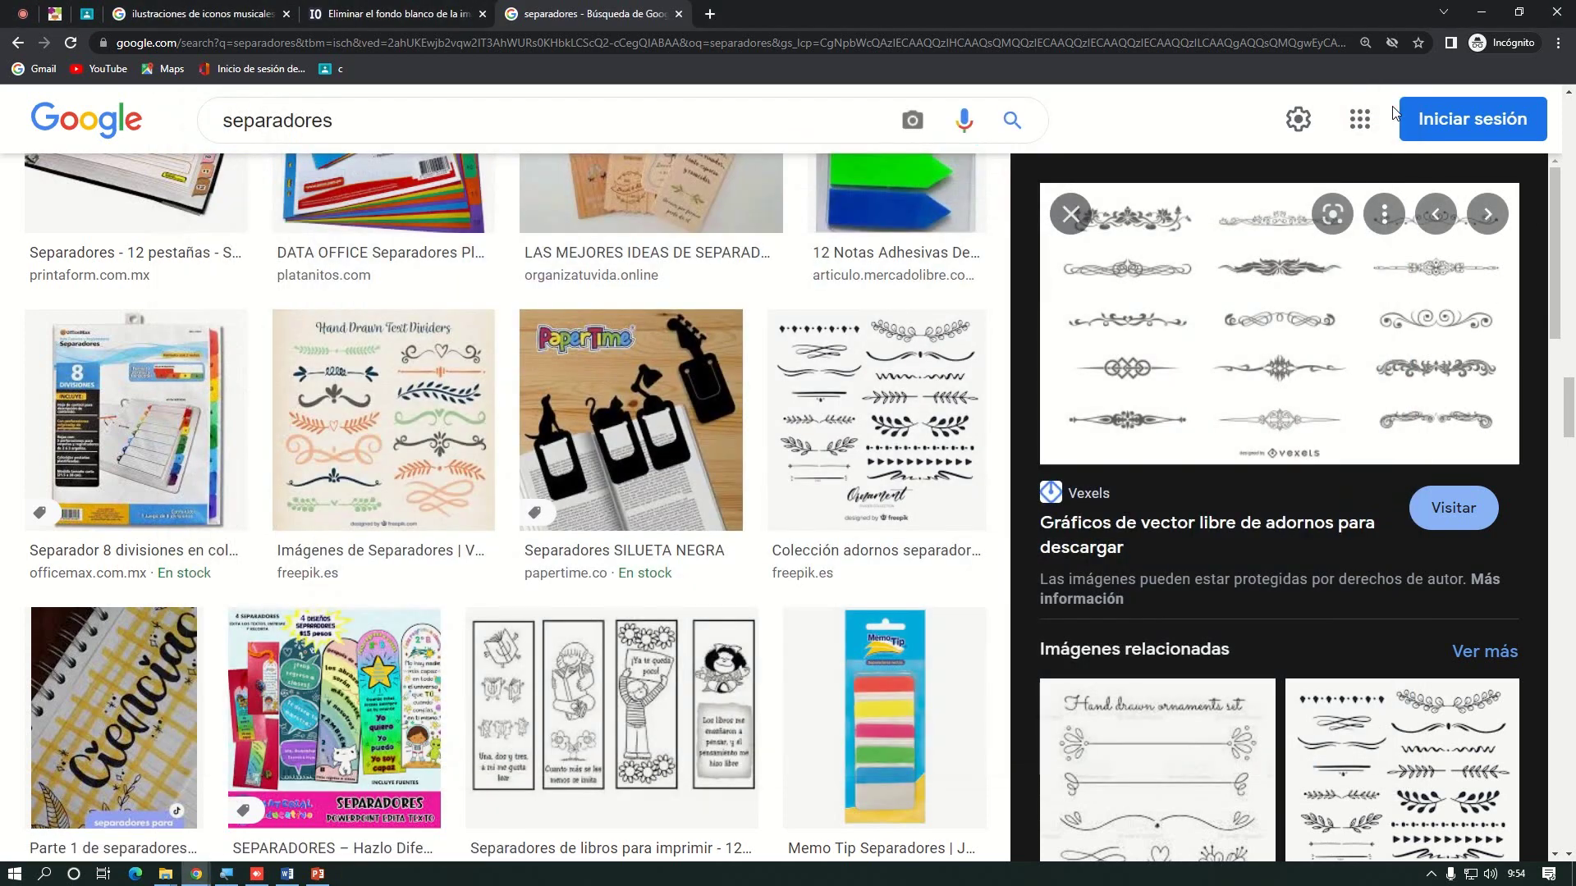
Switch to the online white-background remover in the browser and load separador.png from the Pictures folder
click(440, 17)
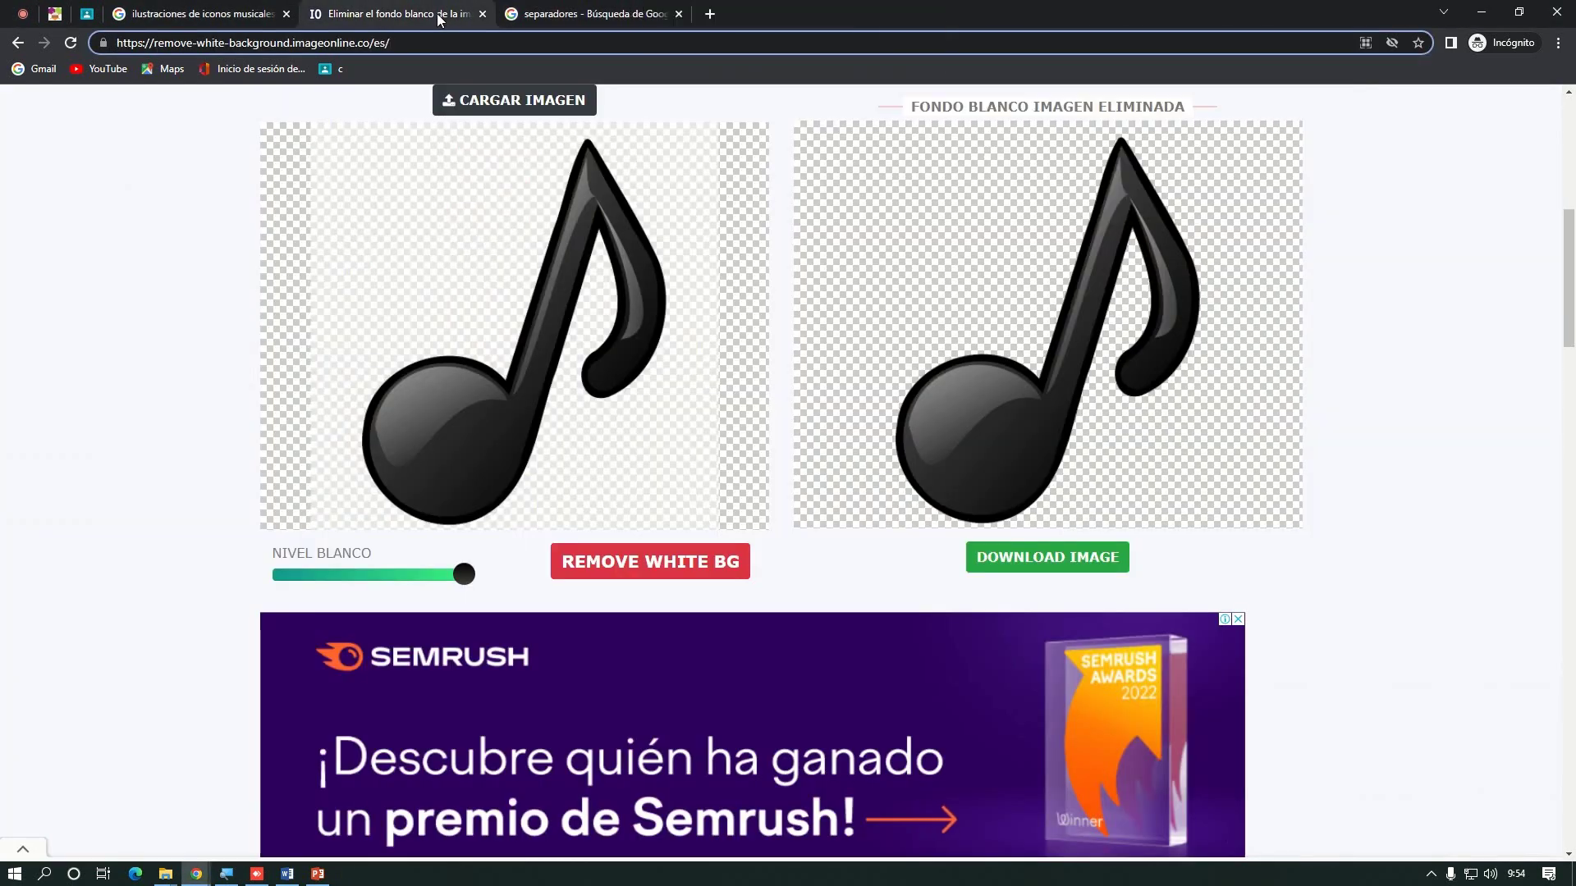
scroll(489, 177, up, 1)
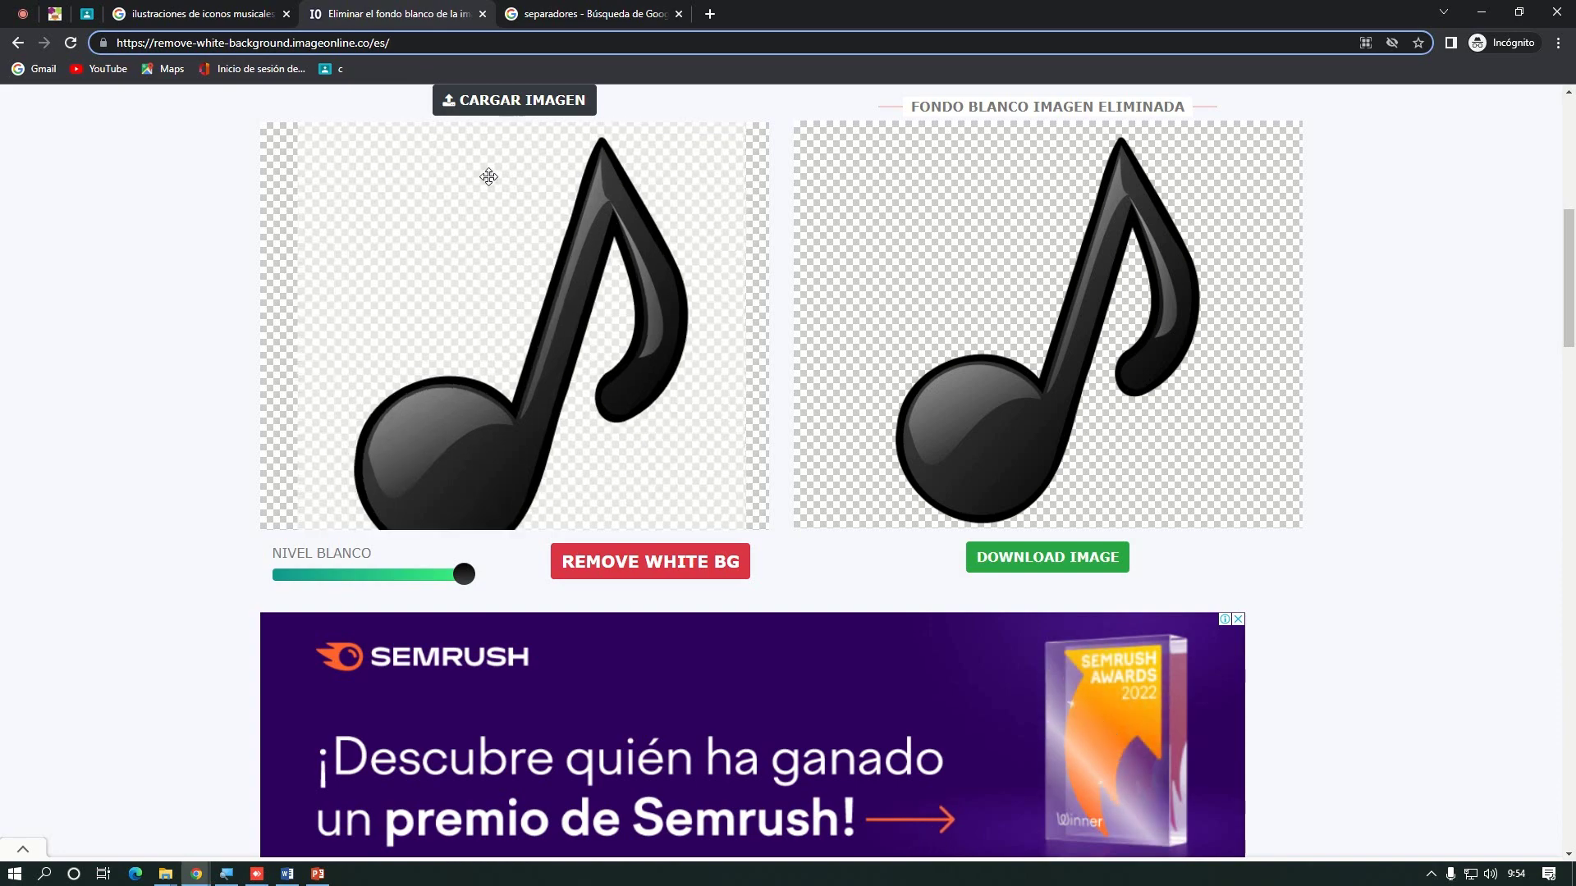
click(515, 109)
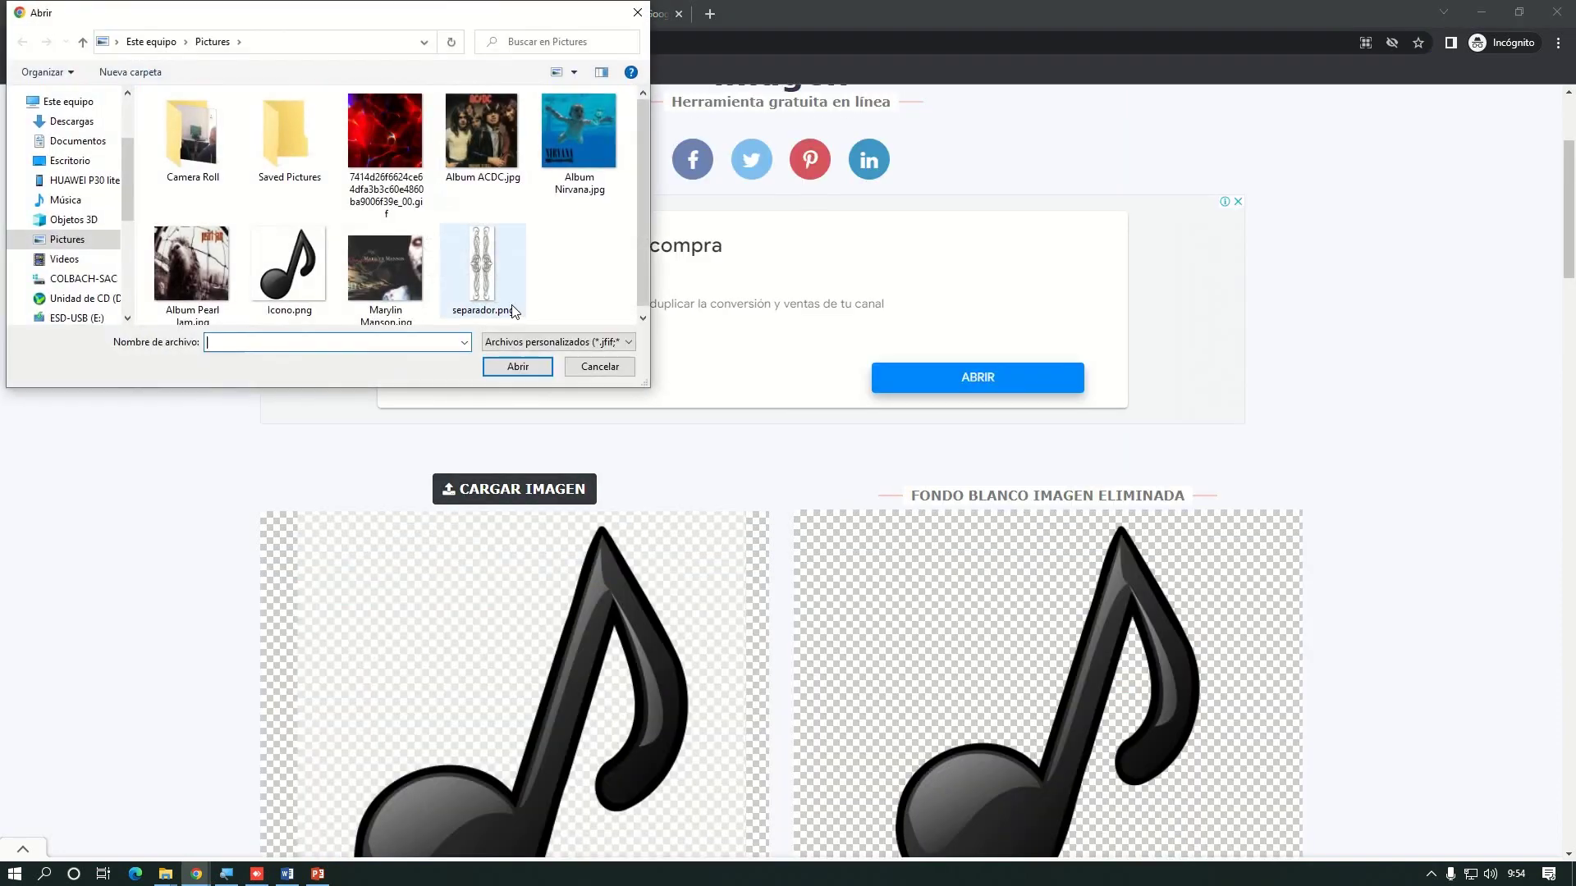
click(504, 248)
click(518, 366)
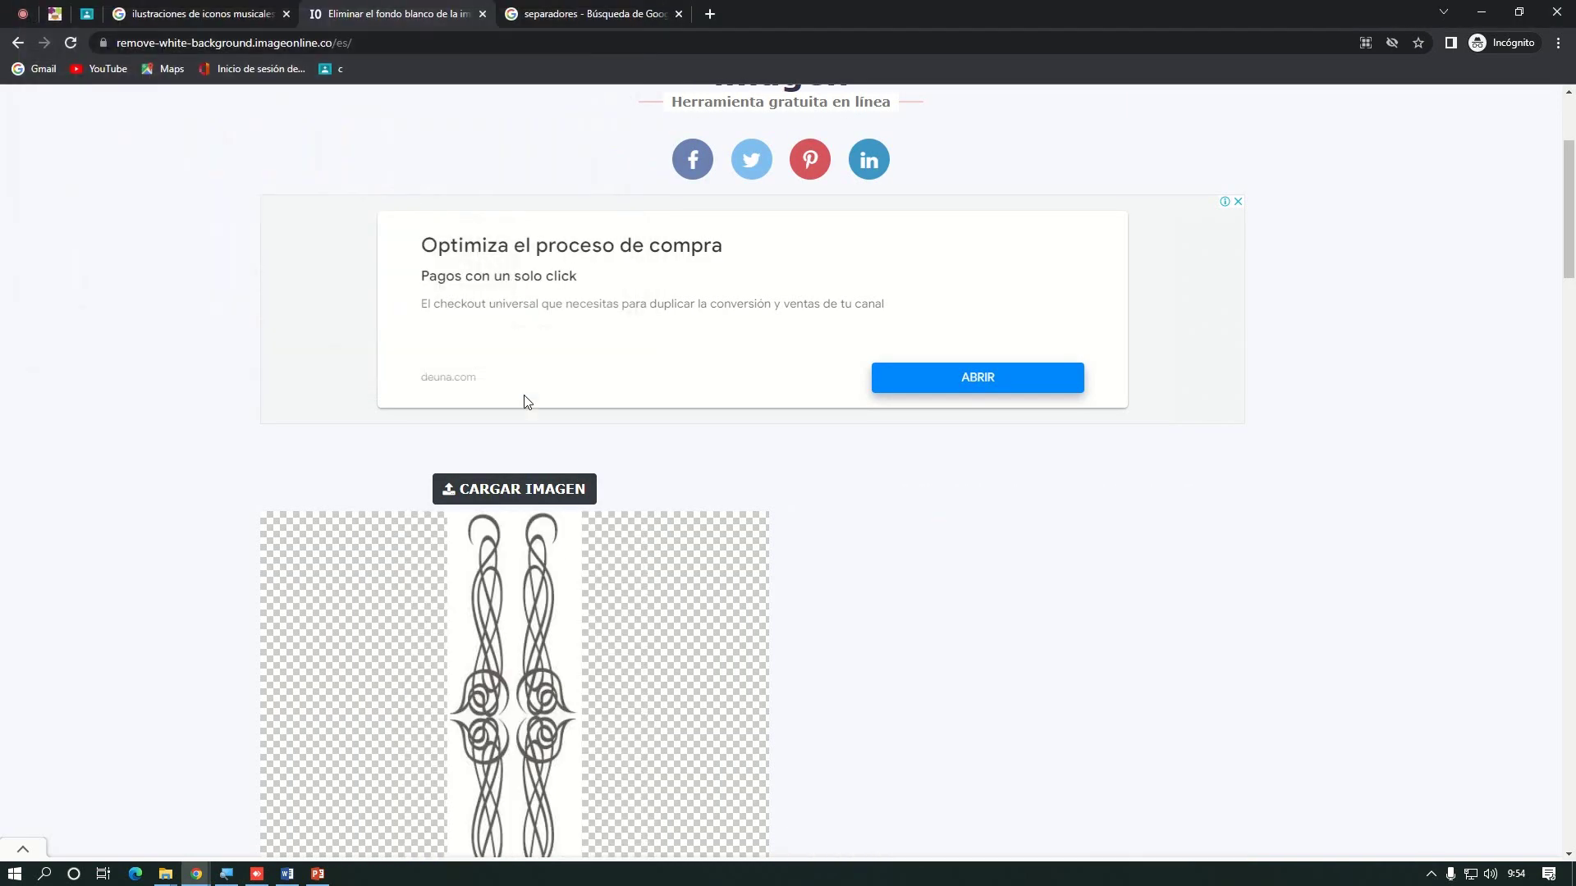
Remove the white background from the divider image and download the result
scroll(869, 611, down, 3)
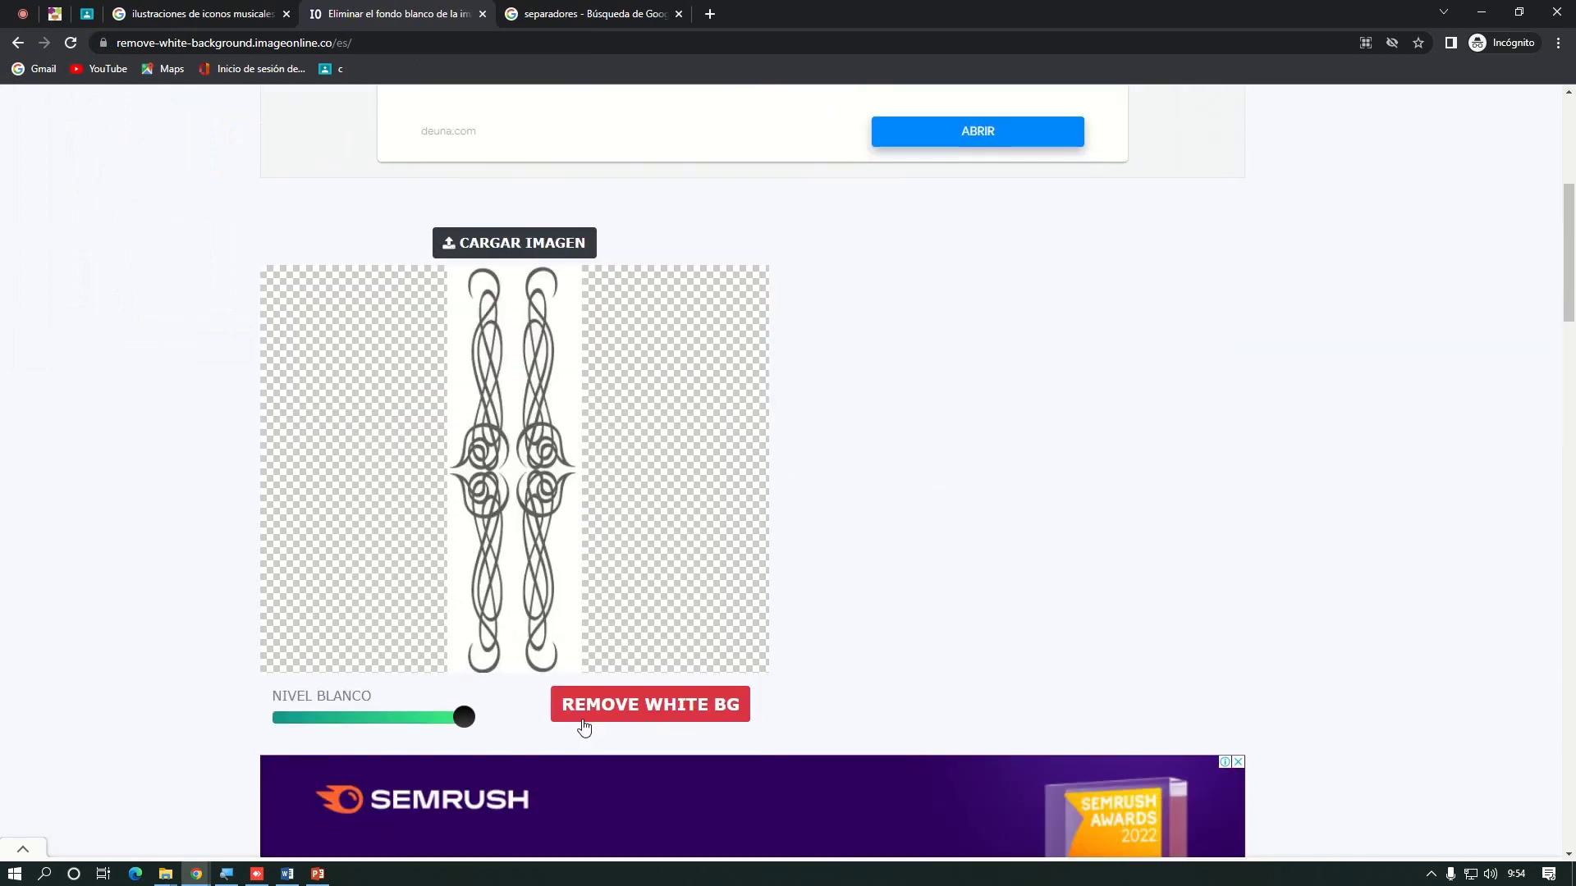
click(592, 714)
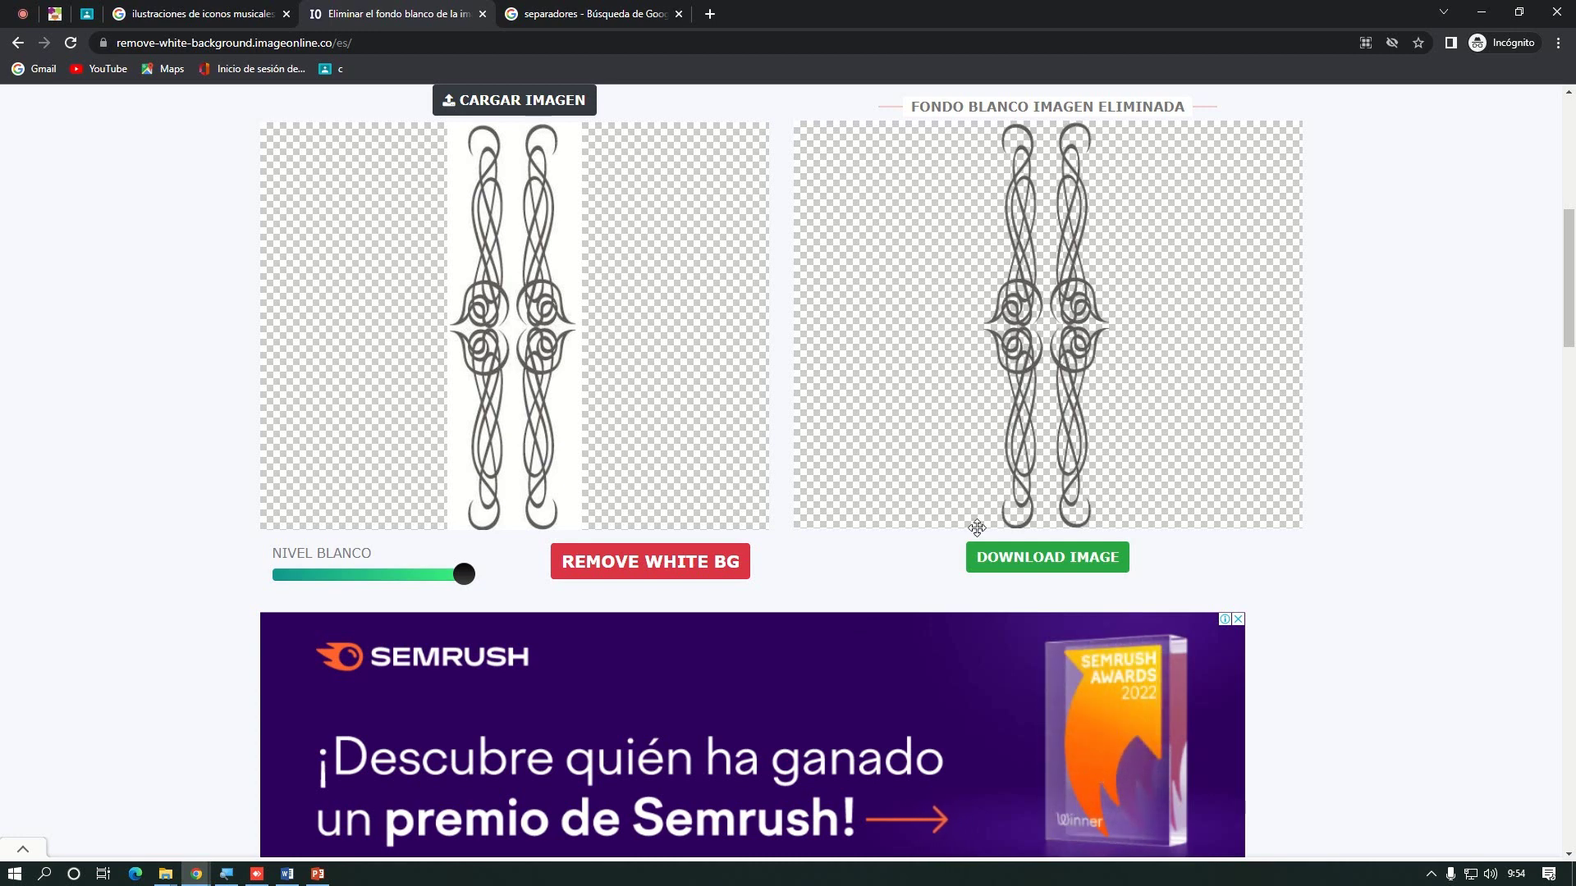
click(1121, 565)
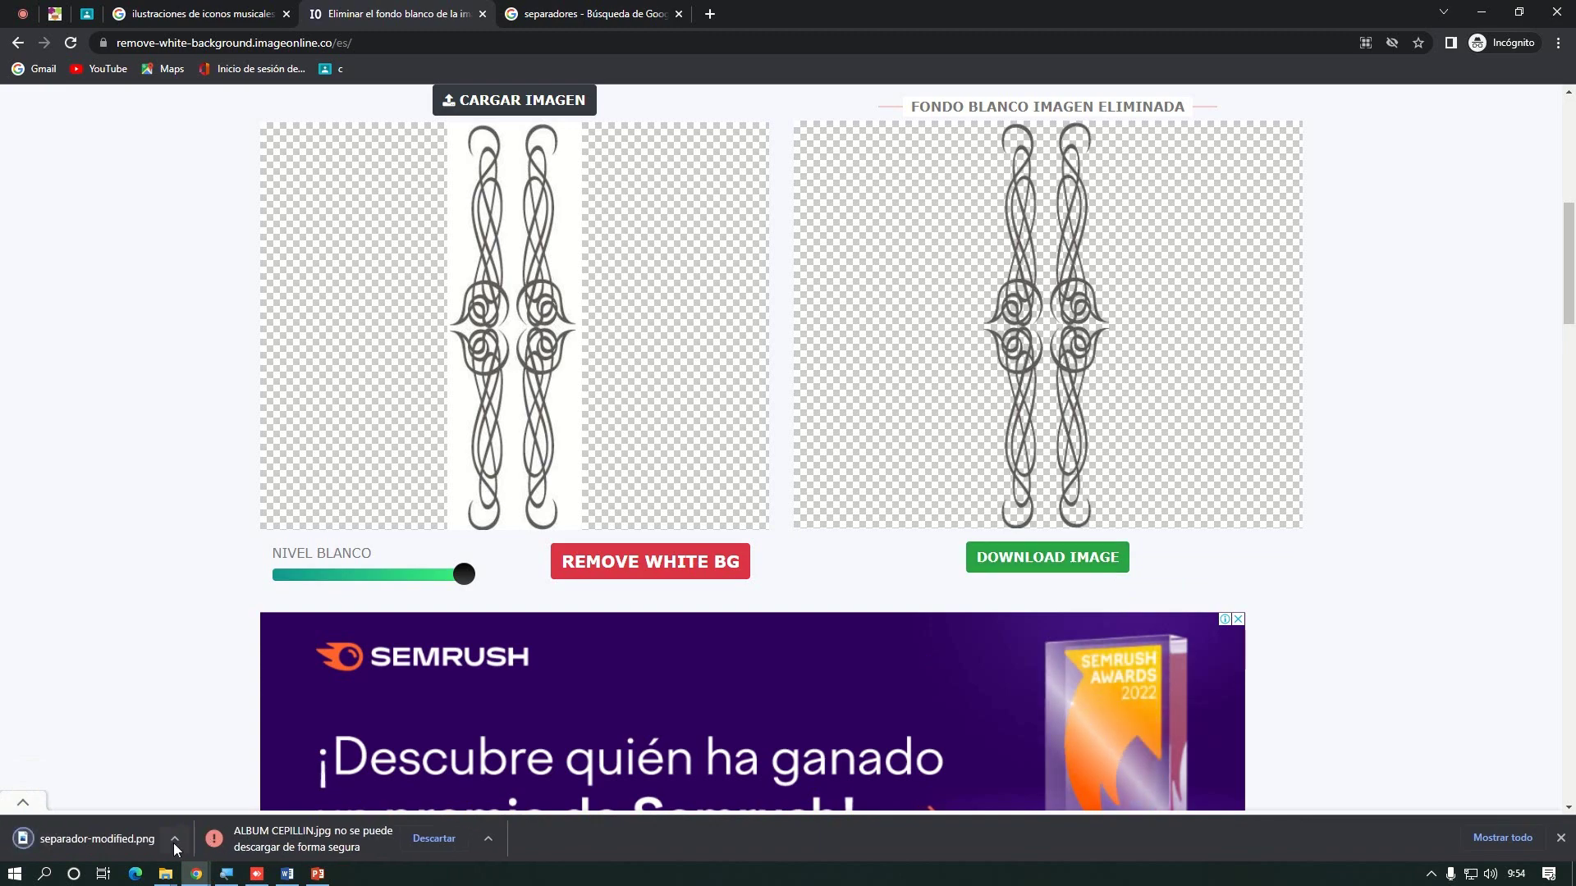
Show the downloaded divider image in its folder and rename it as Separador.png
click(175, 843)
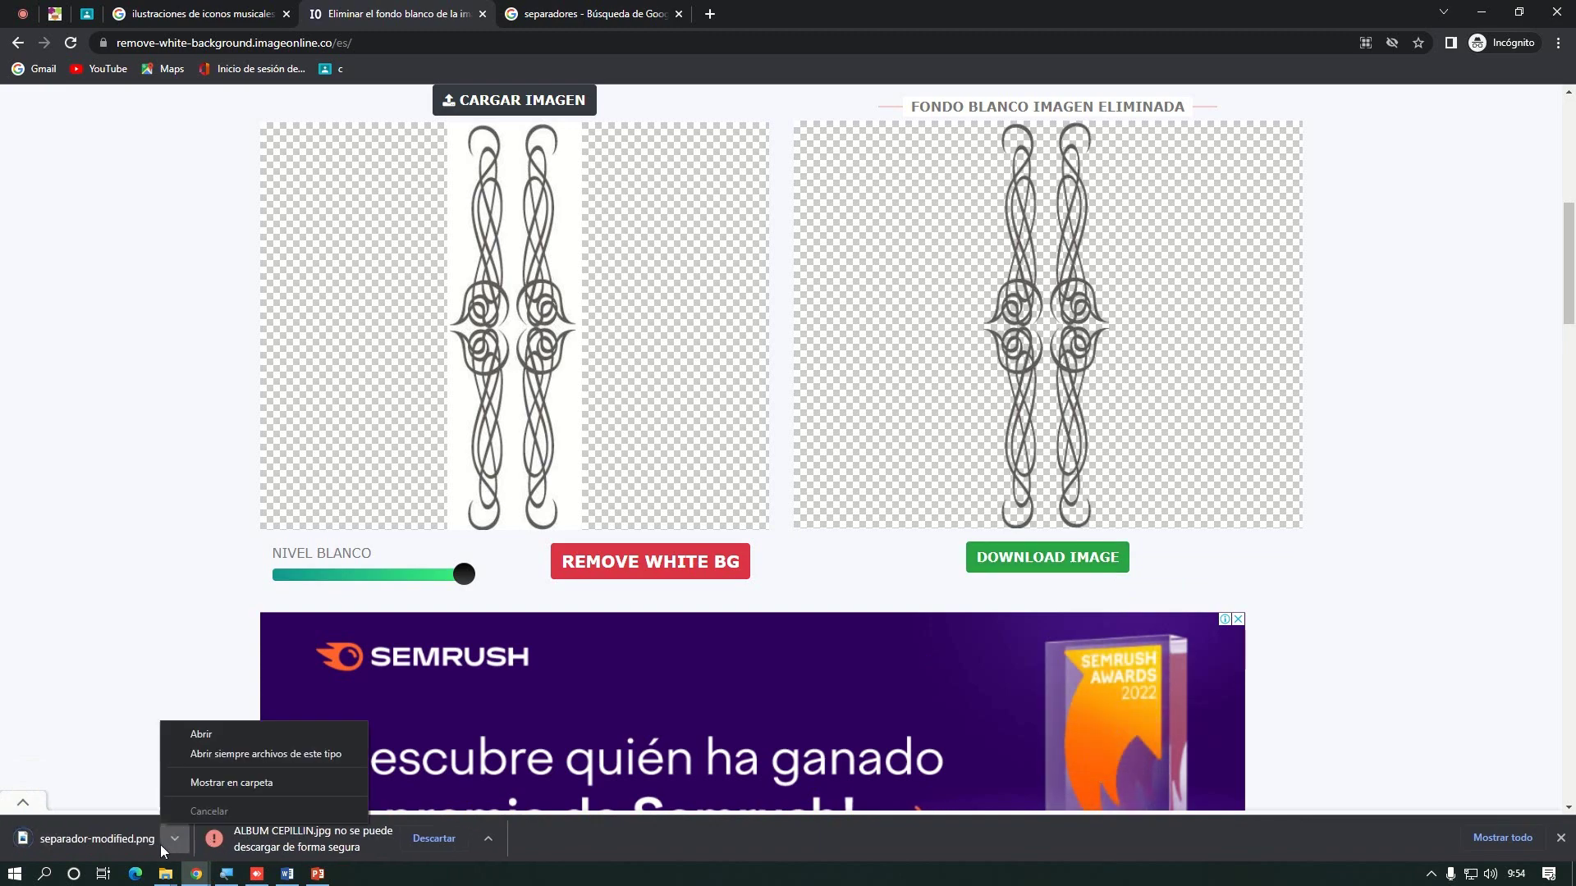
click(228, 785)
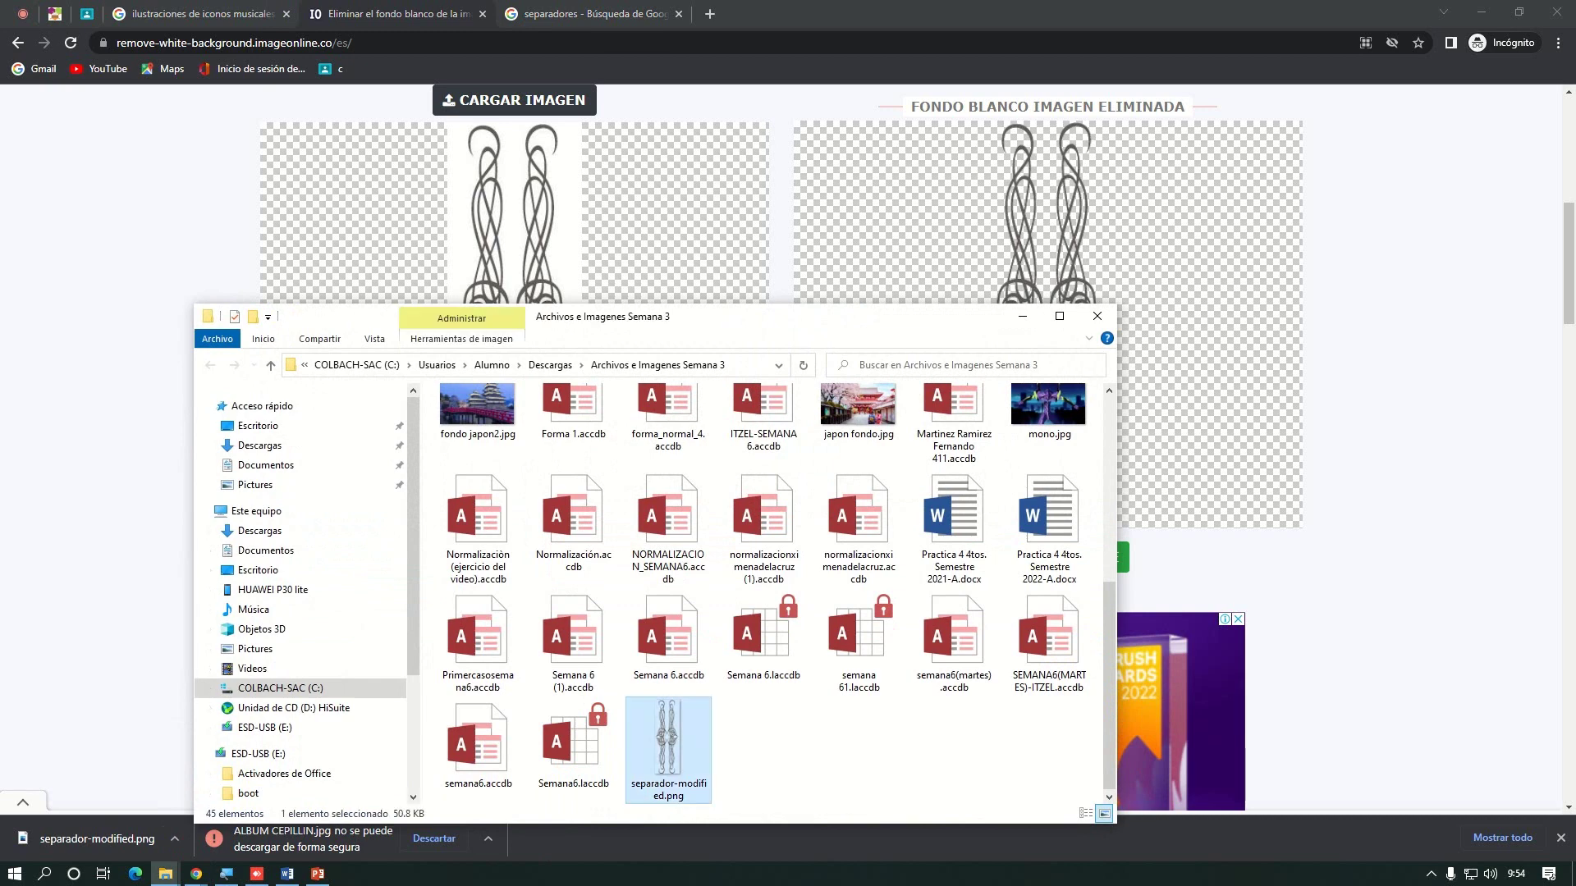
key(F2)
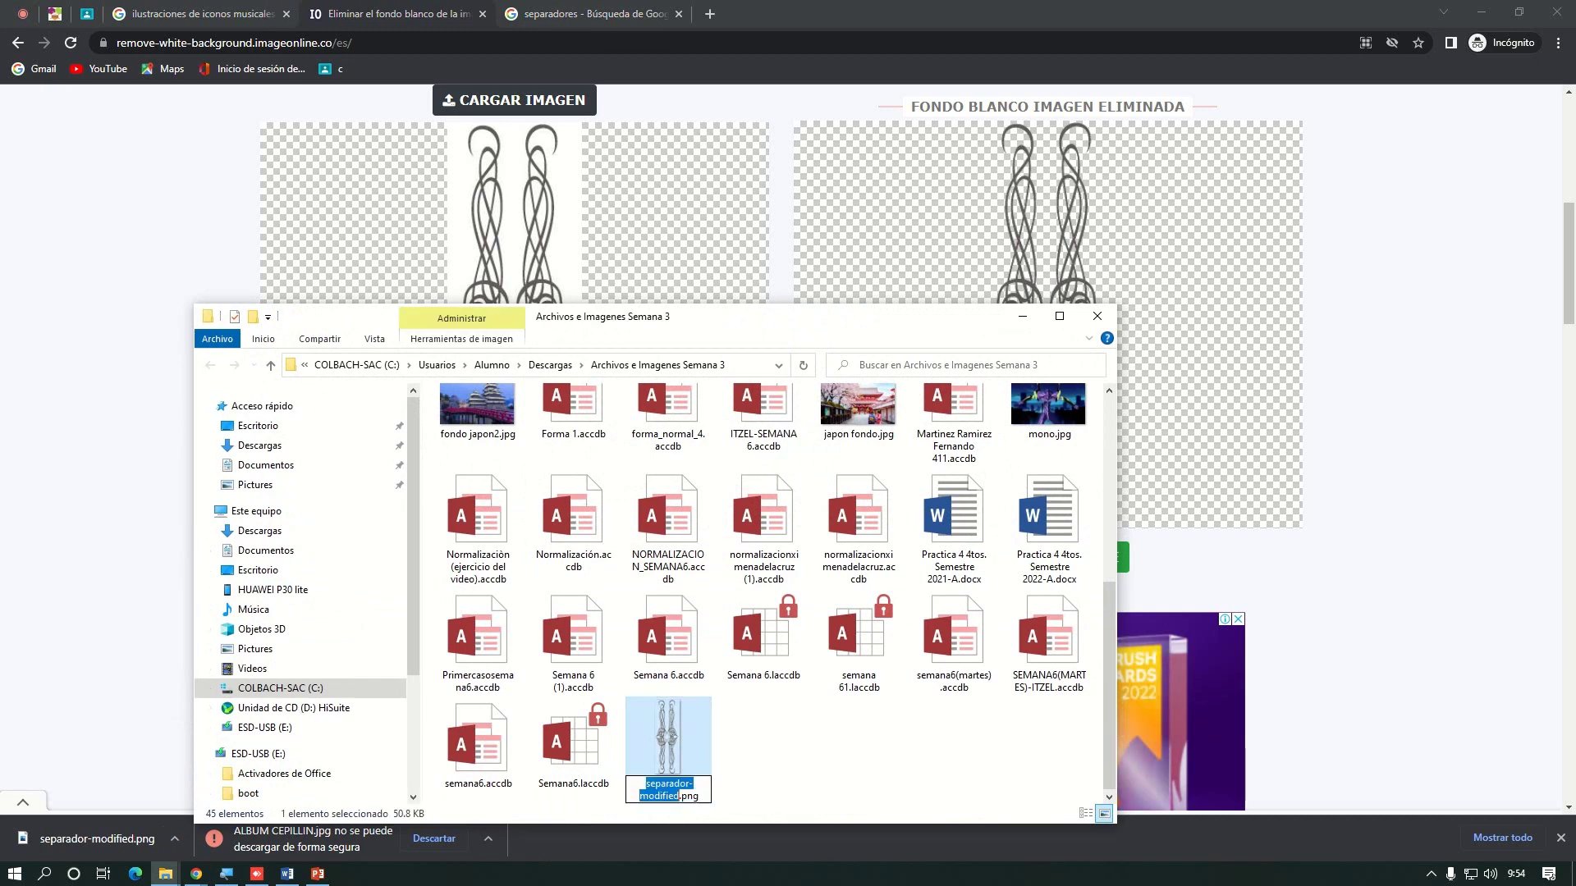
text(Sepadar)
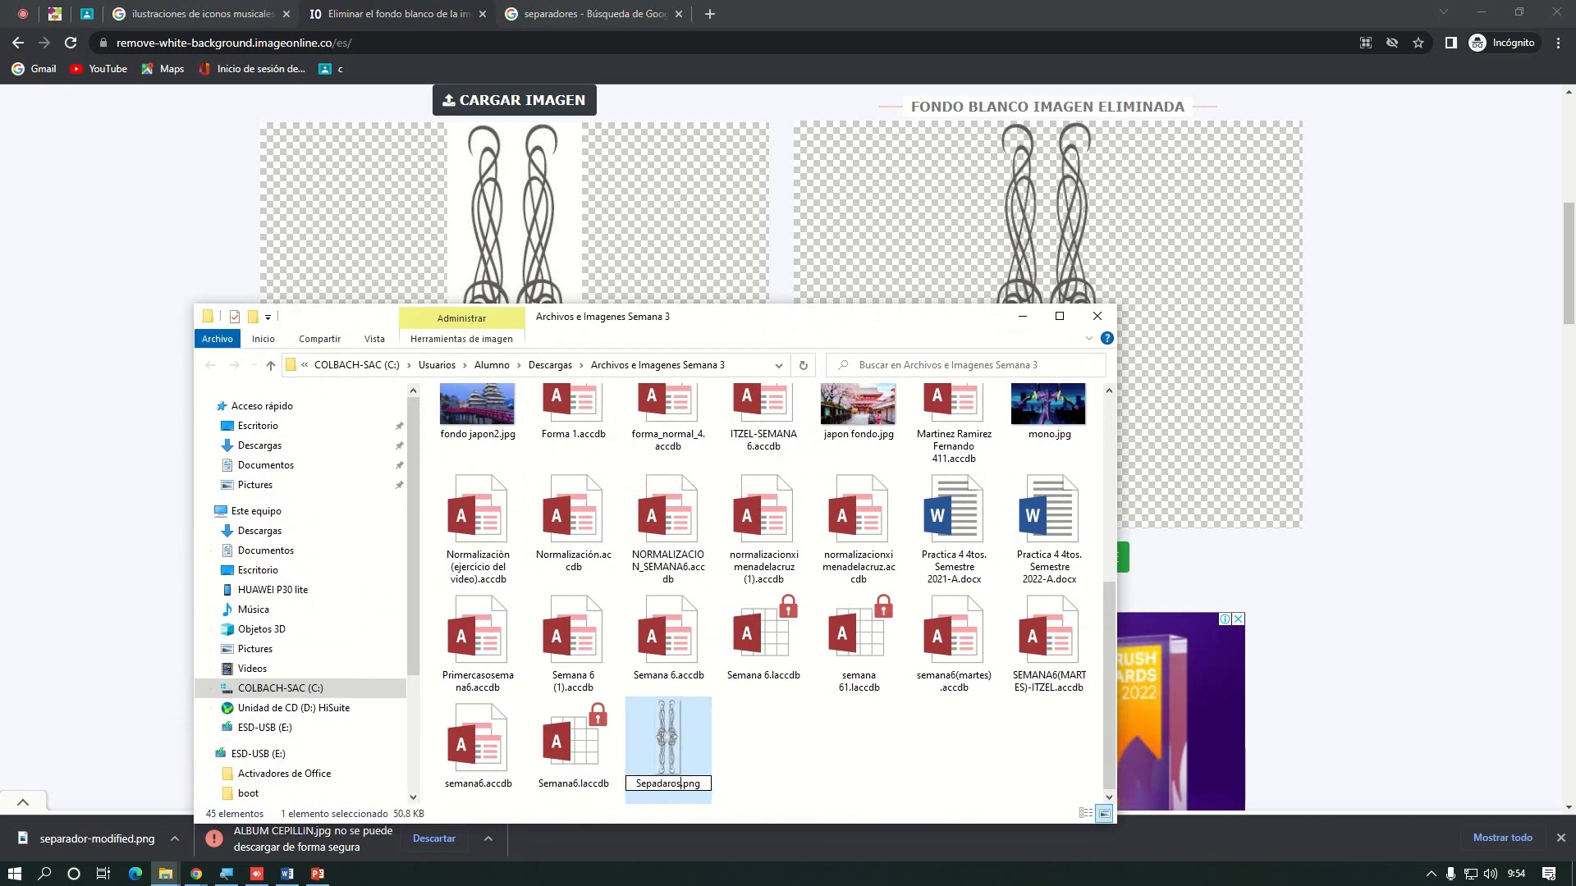
text(os)
key(BackSpace)
key(BackSpace)
key(BackSpace)
key(BackSpace)
key(BackSpace)
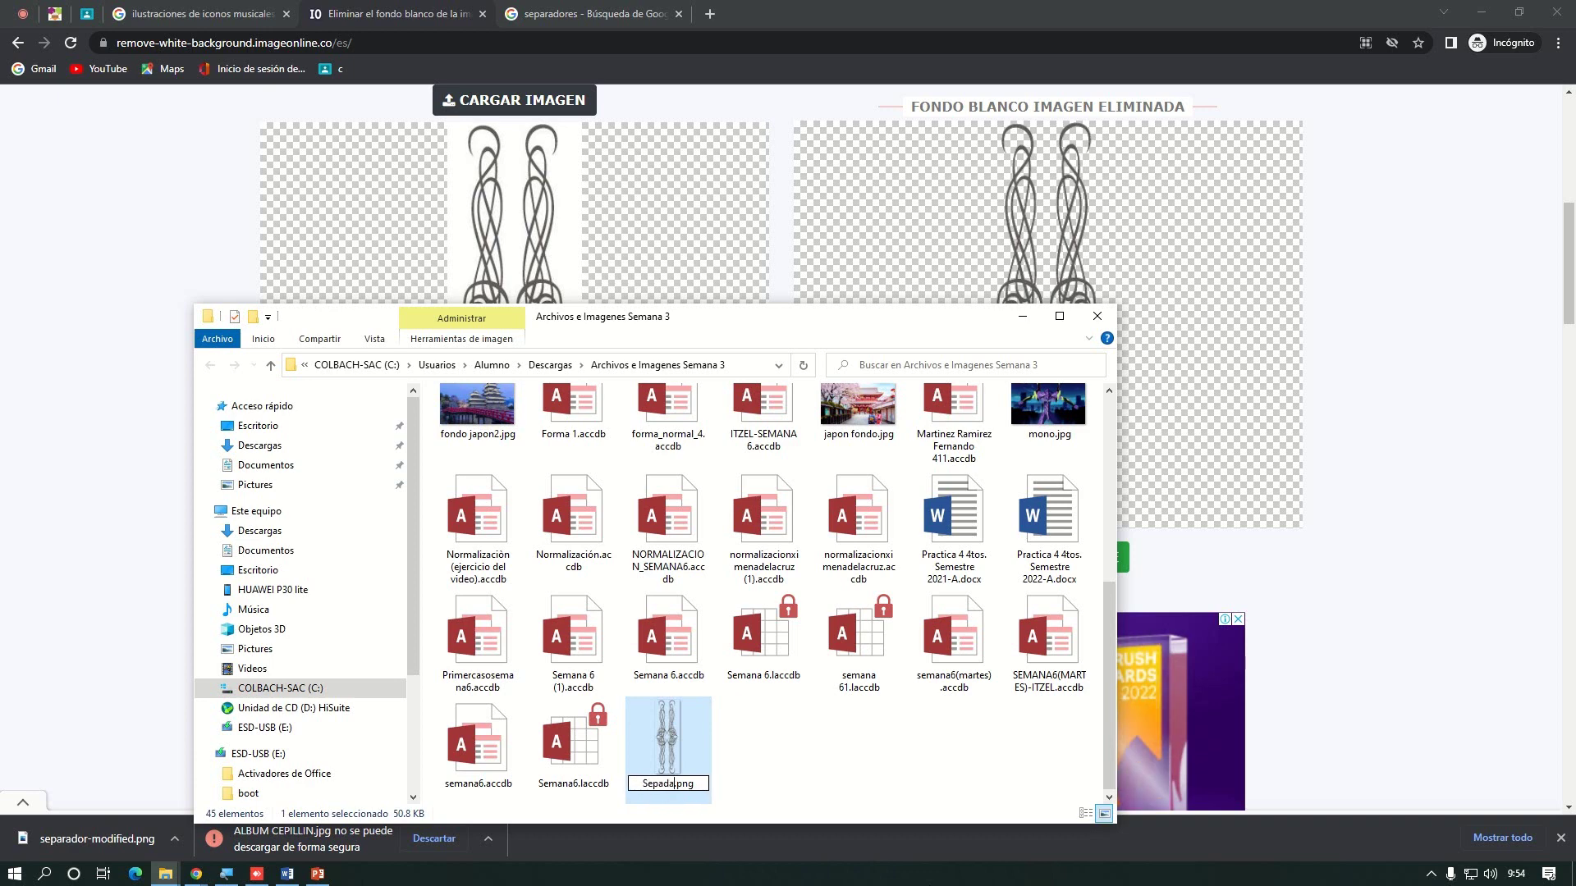
text(rador)
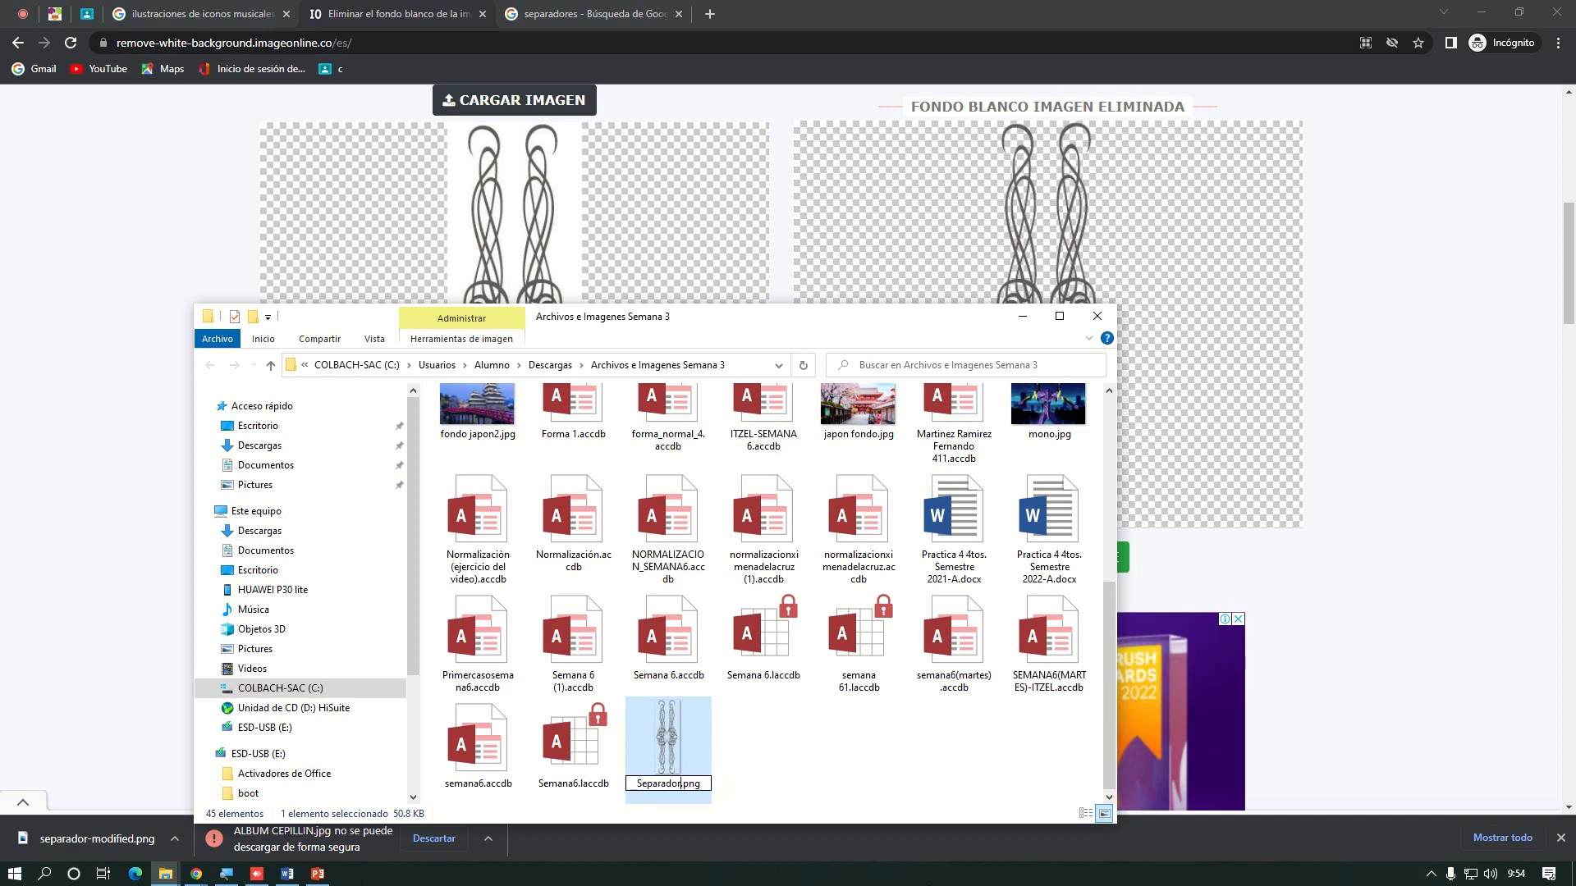
key(Return)
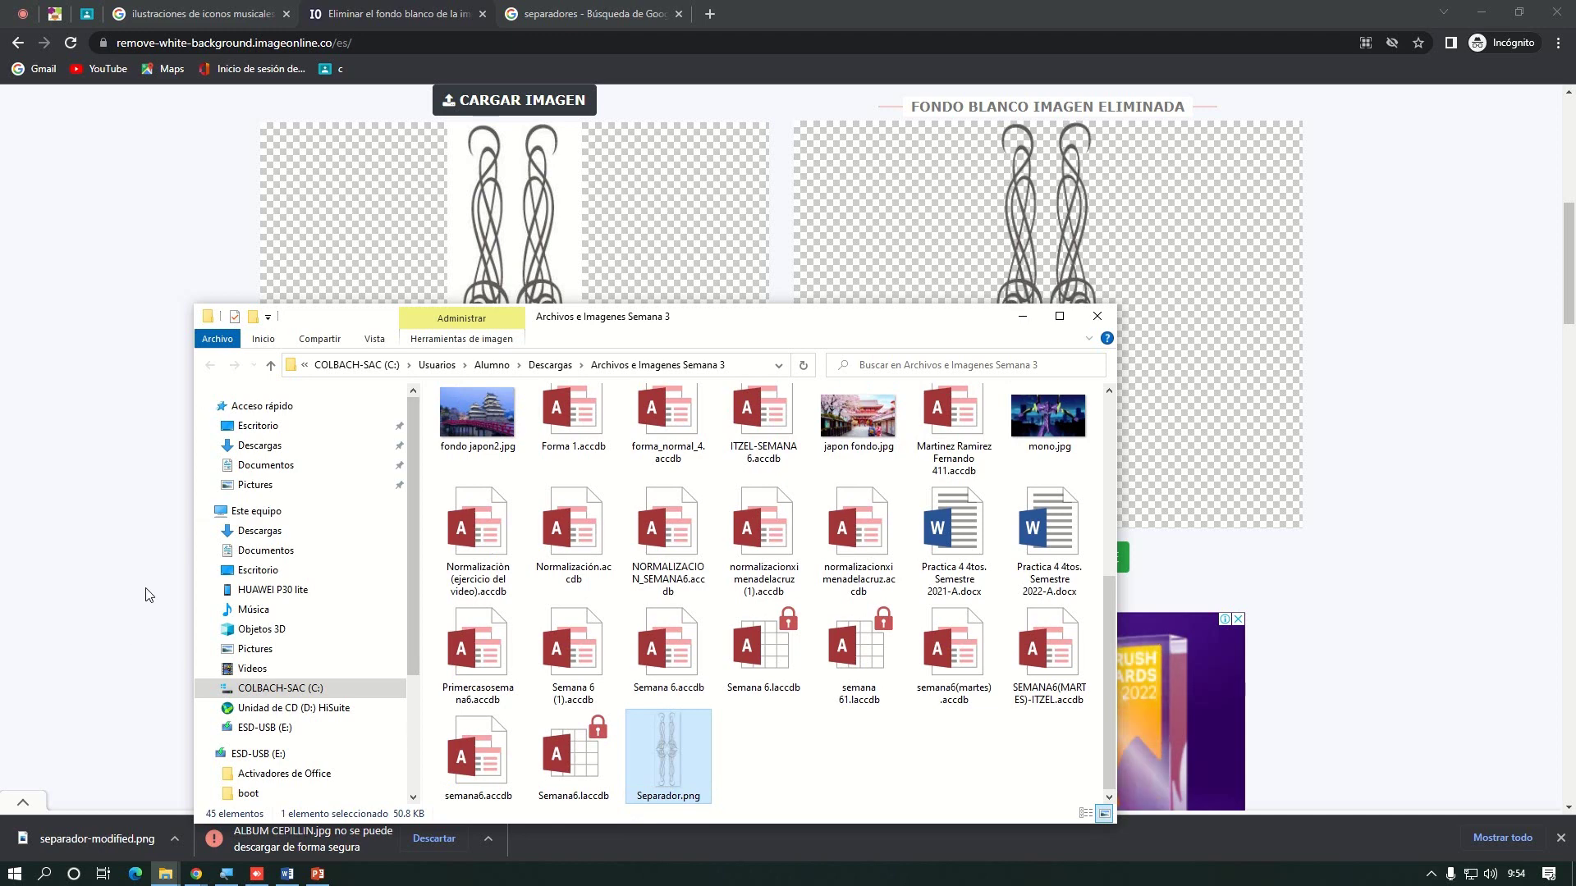
Move Separador.png into the Pictures folder, replacing the existing file of the same name
click(255, 649)
click(862, 759)
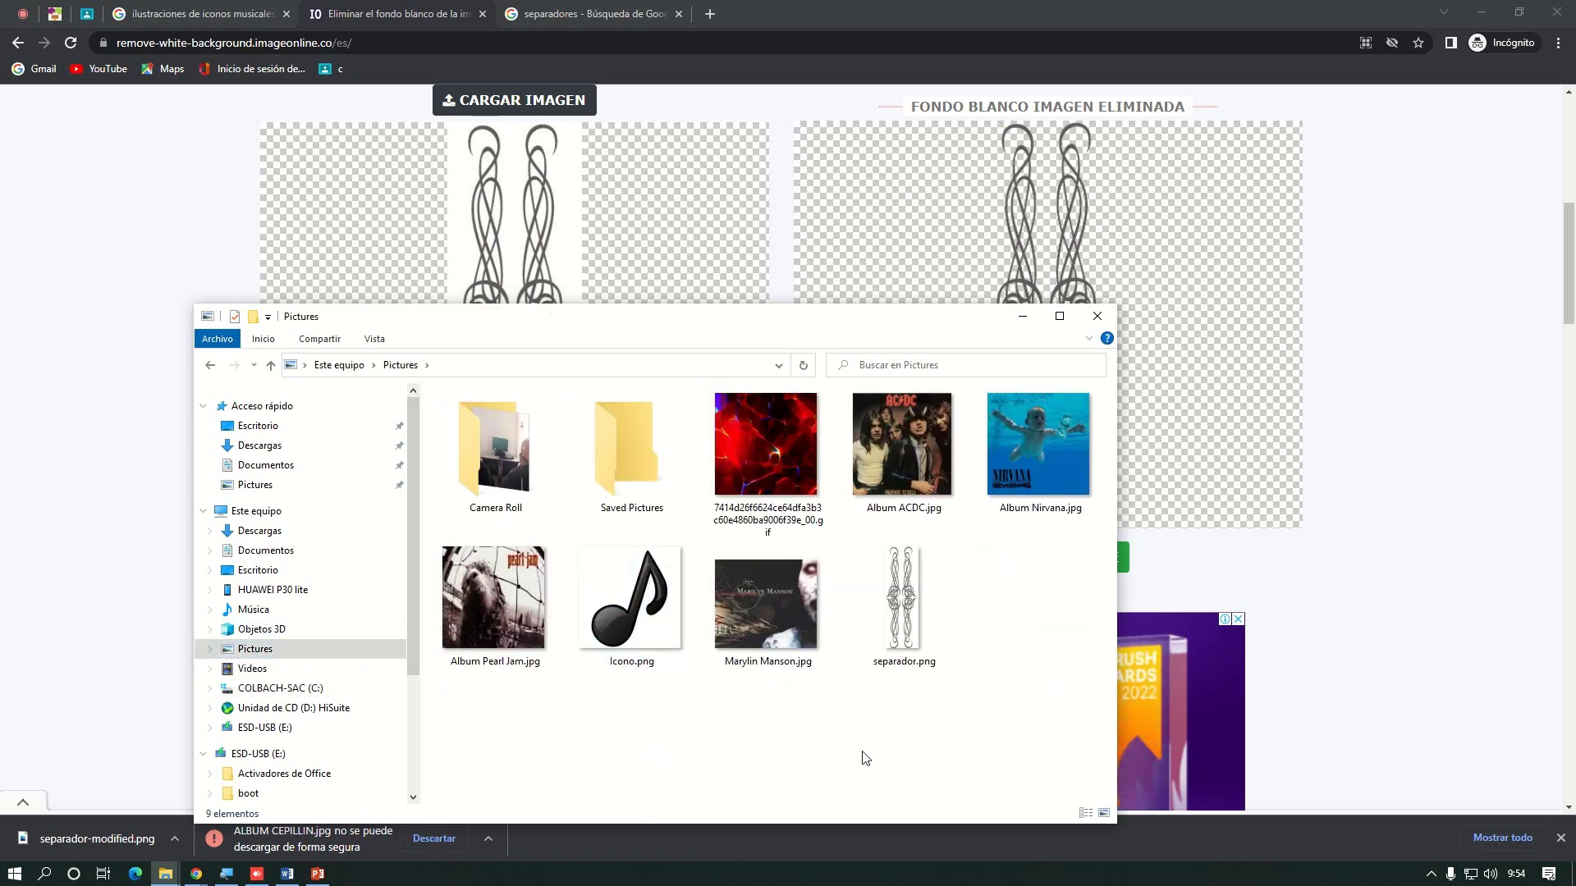
key(ctrl+v)
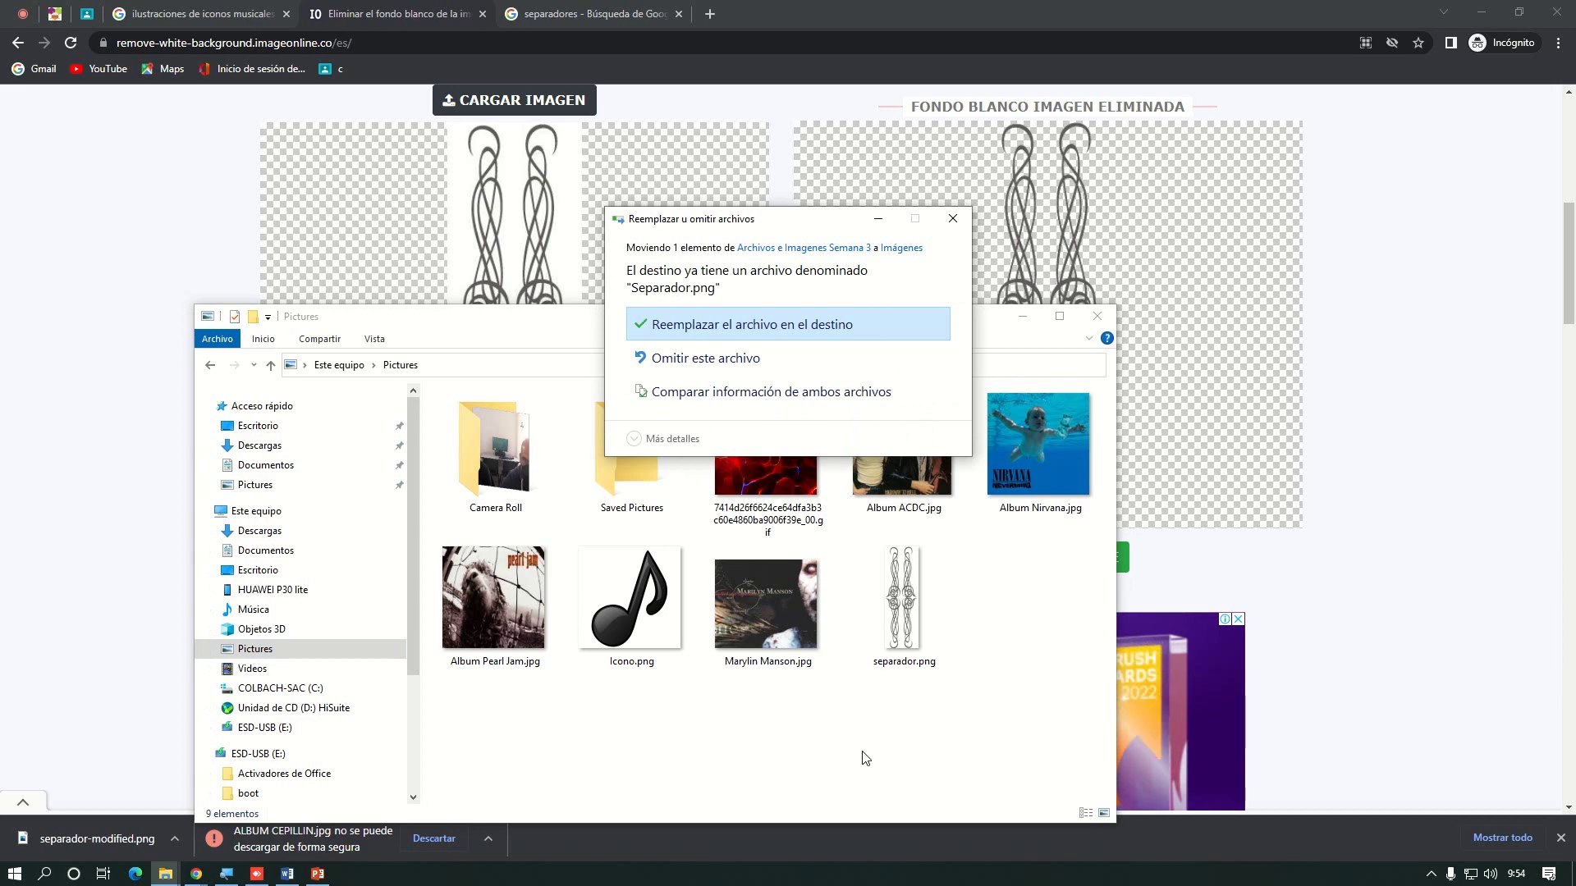
click(761, 334)
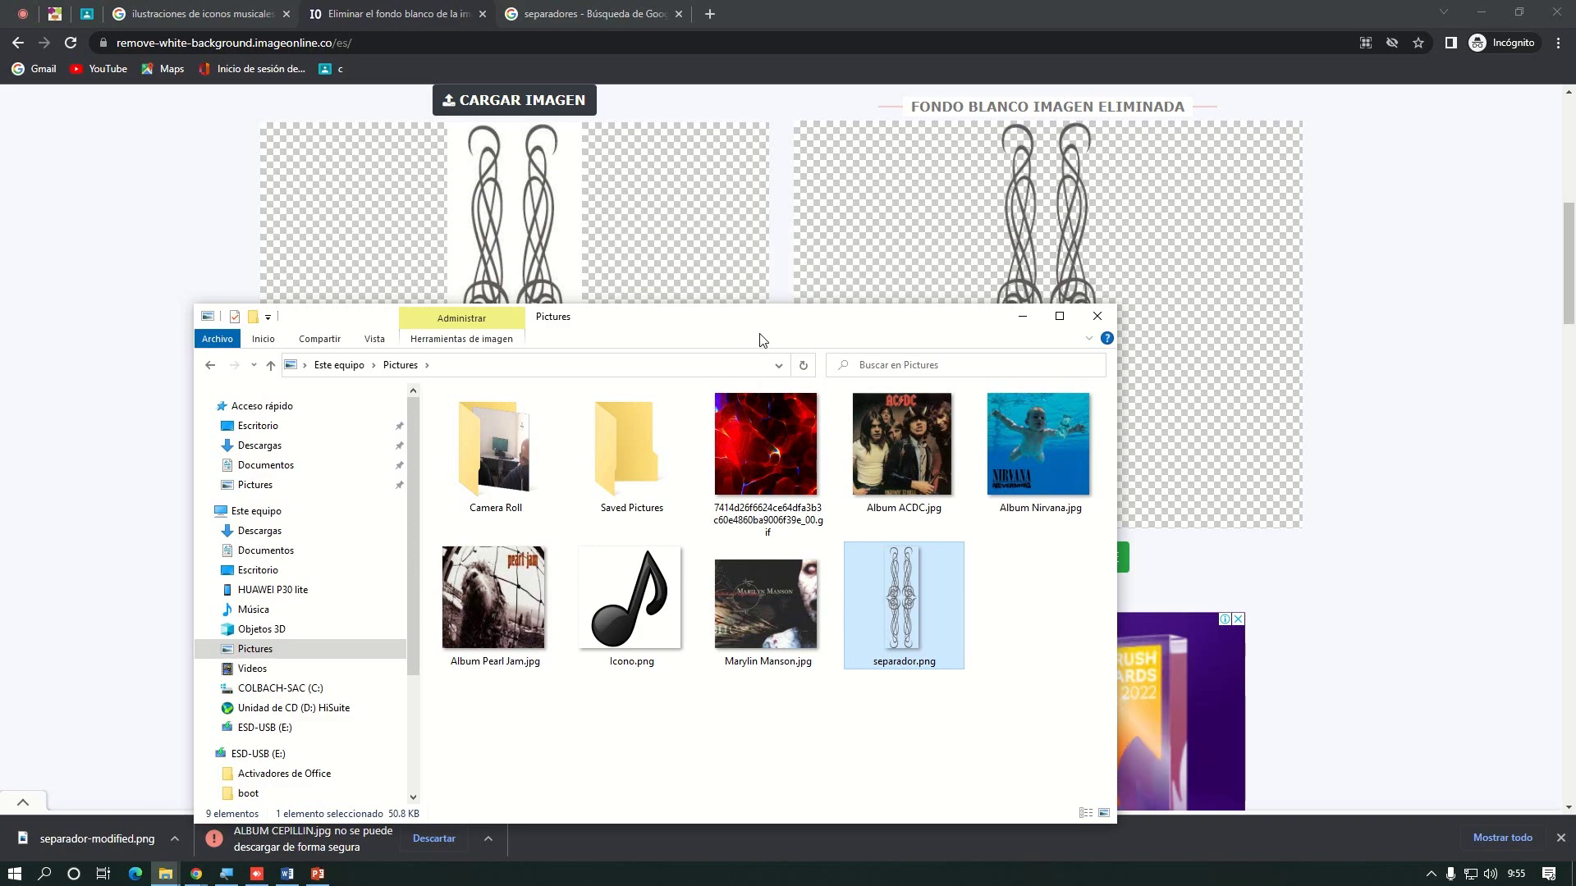
Return to the Proyecto_Videos_Musicales project in App Inventor in the browser
click(821, 718)
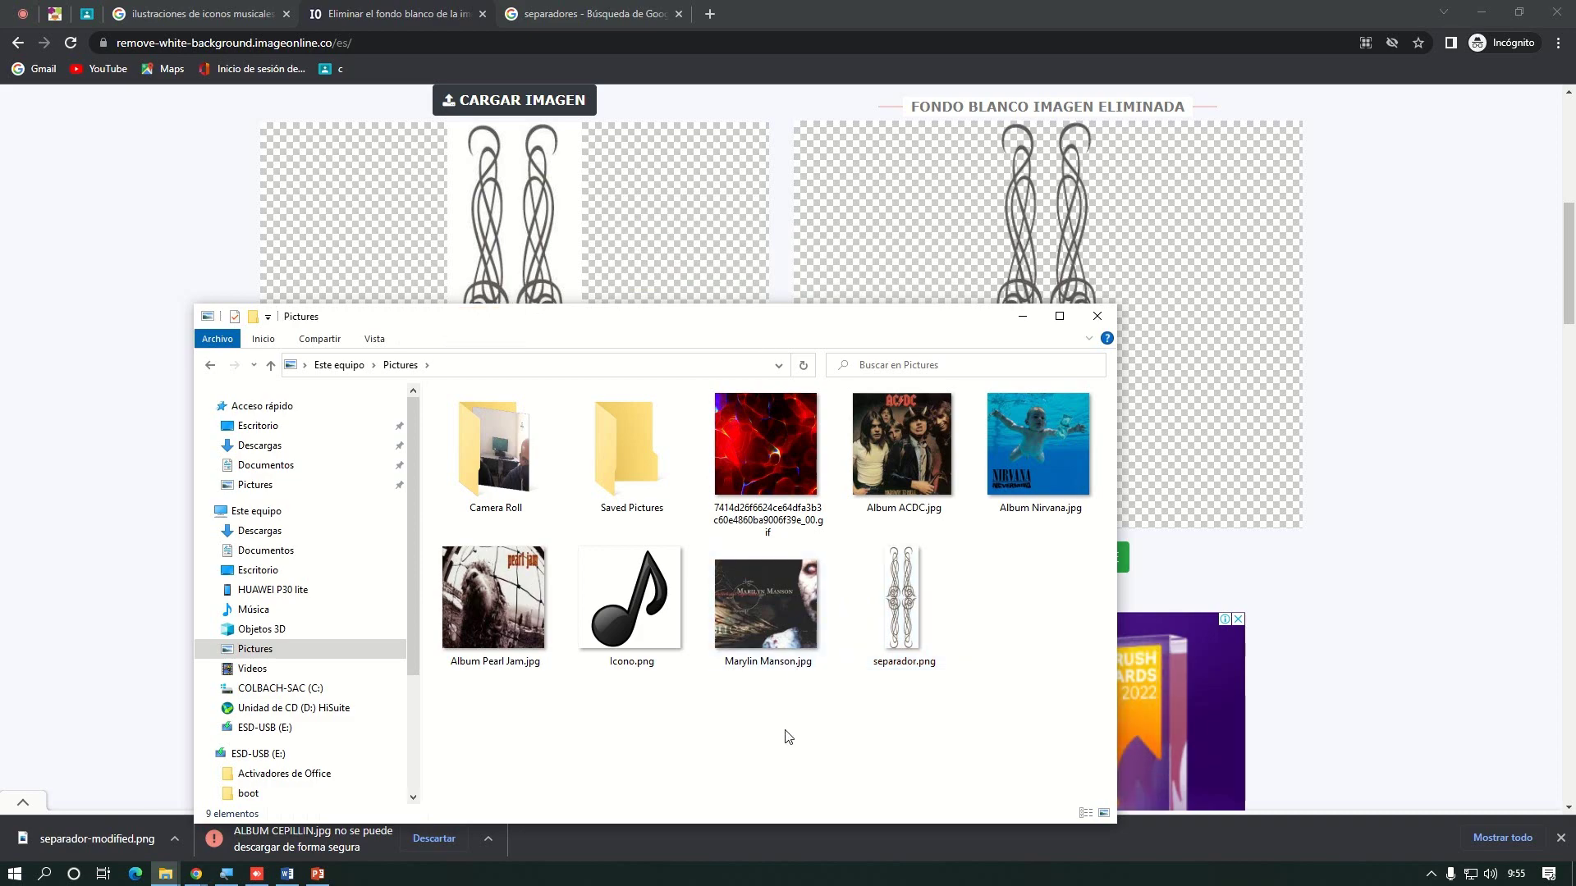
click(92, 14)
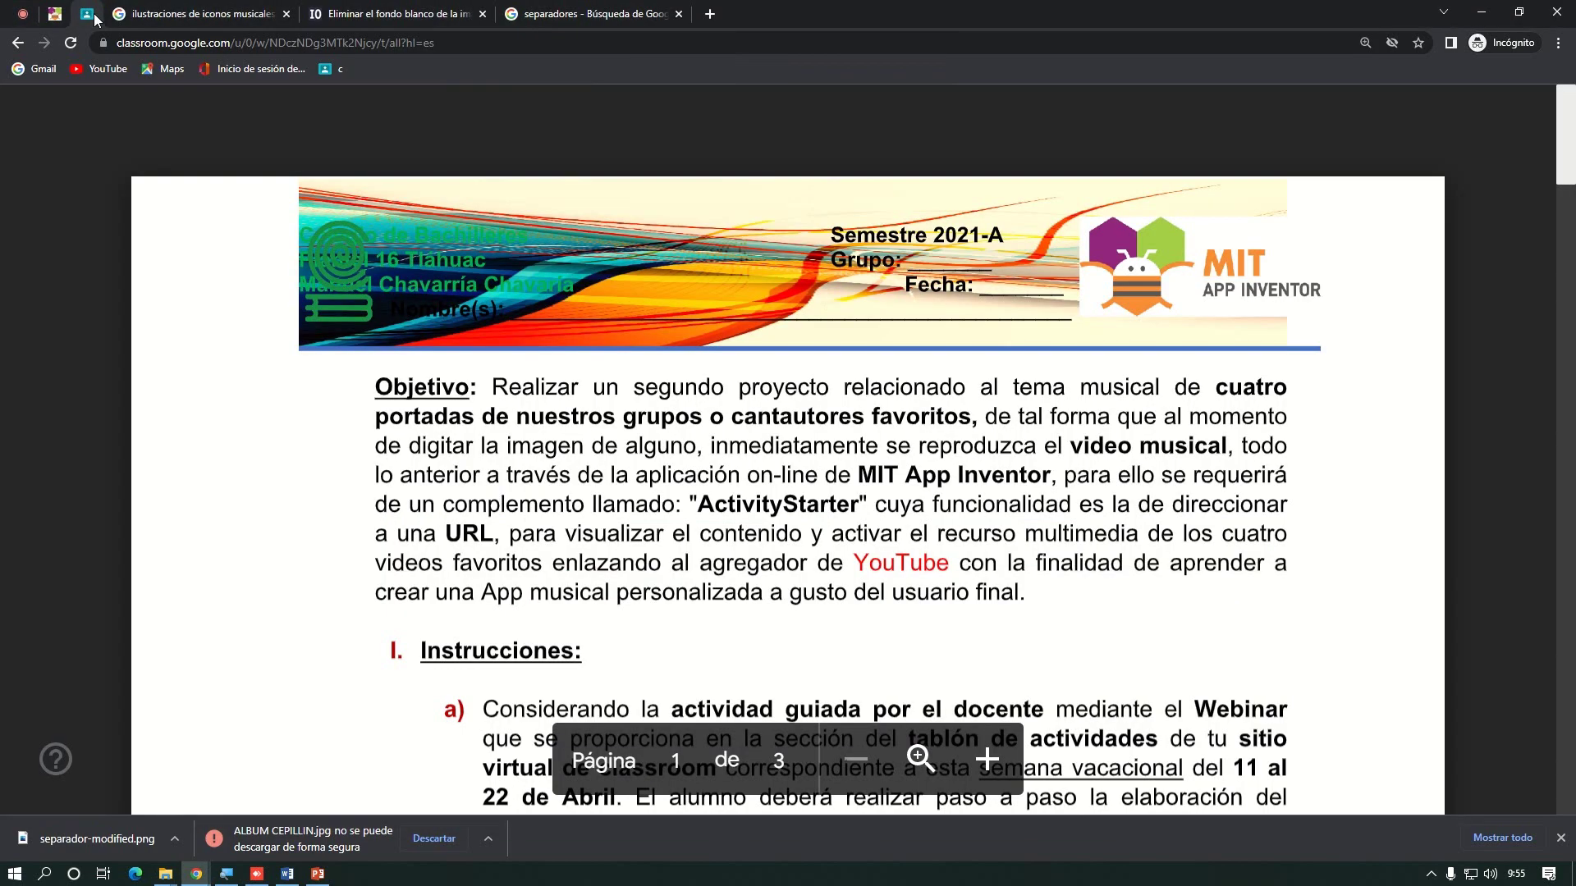
click(59, 14)
click(672, 314)
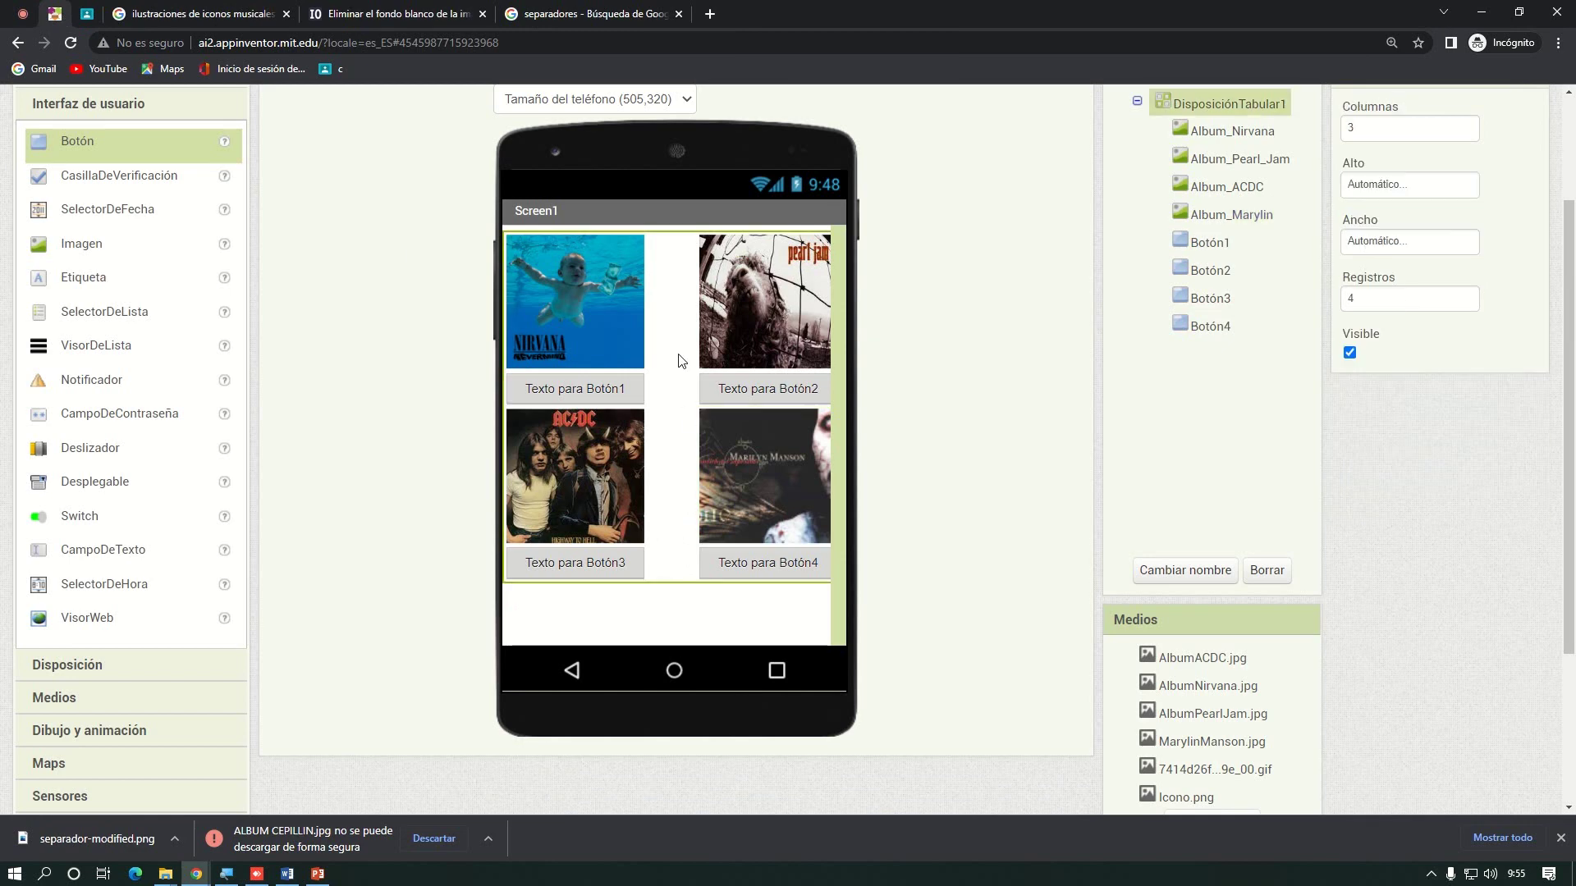
scroll(662, 363, up, 3)
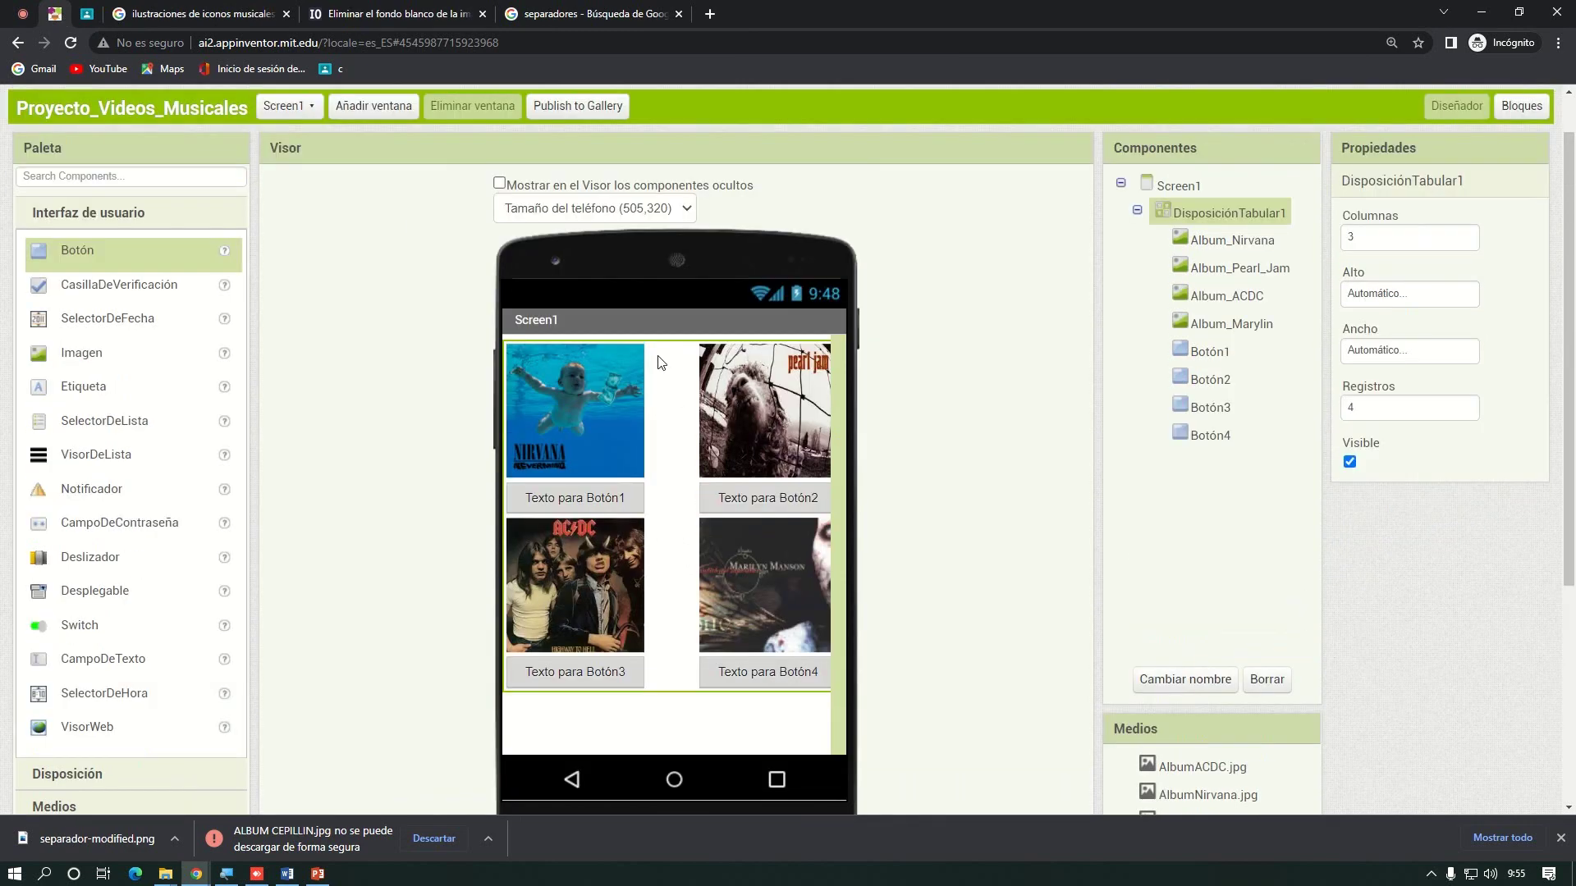
Upload Separador.png from the Pictures folder to the project's media files
scroll(802, 474, down, 6)
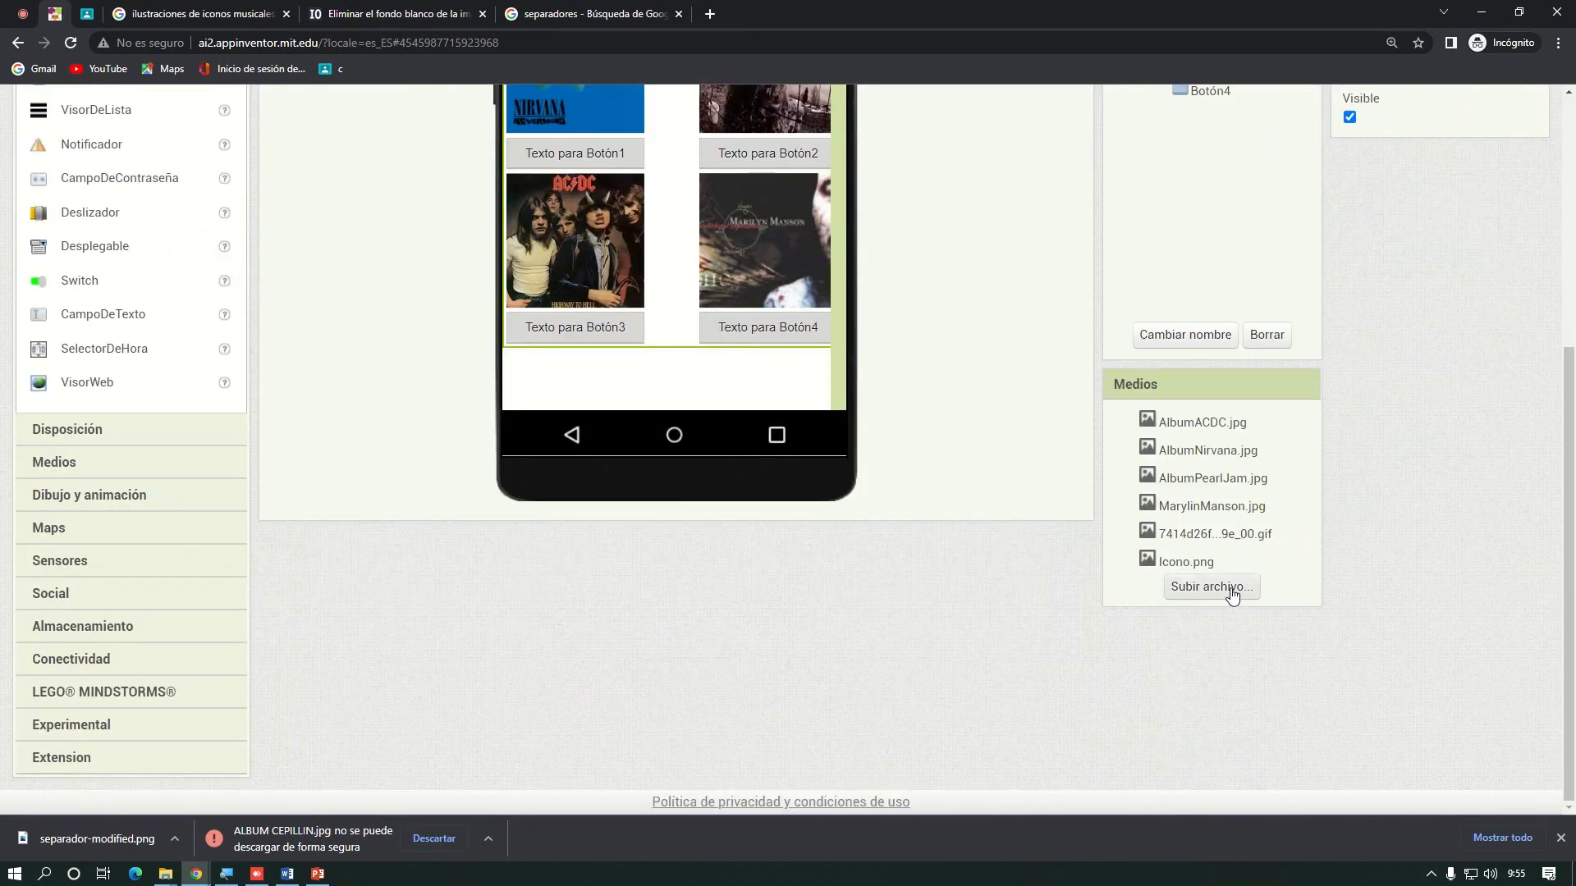
click(1228, 587)
click(671, 344)
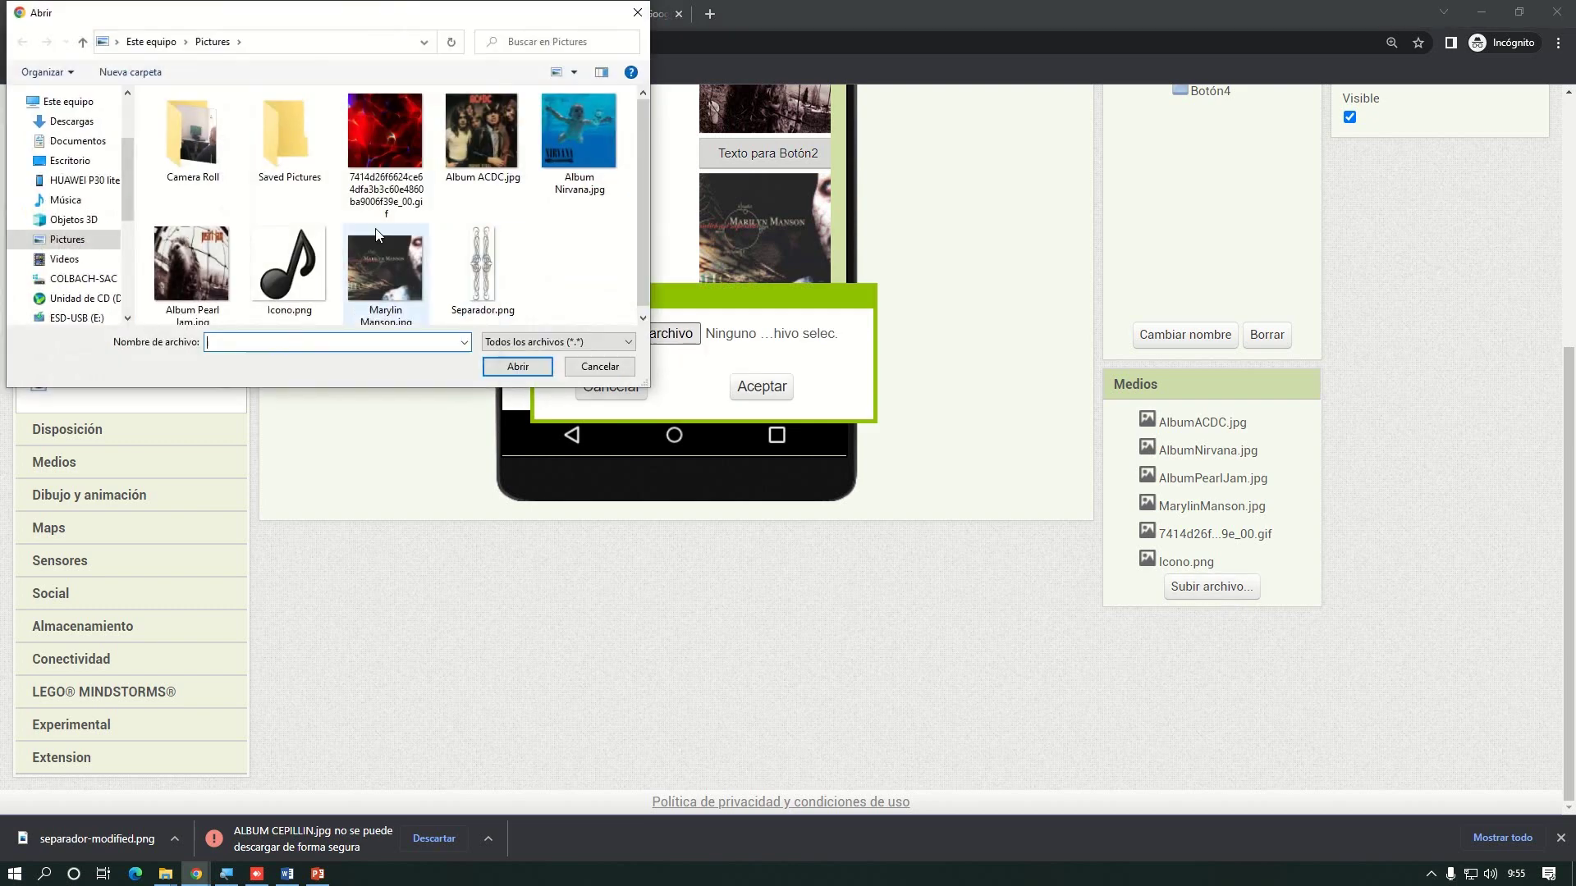
click(485, 261)
click(518, 367)
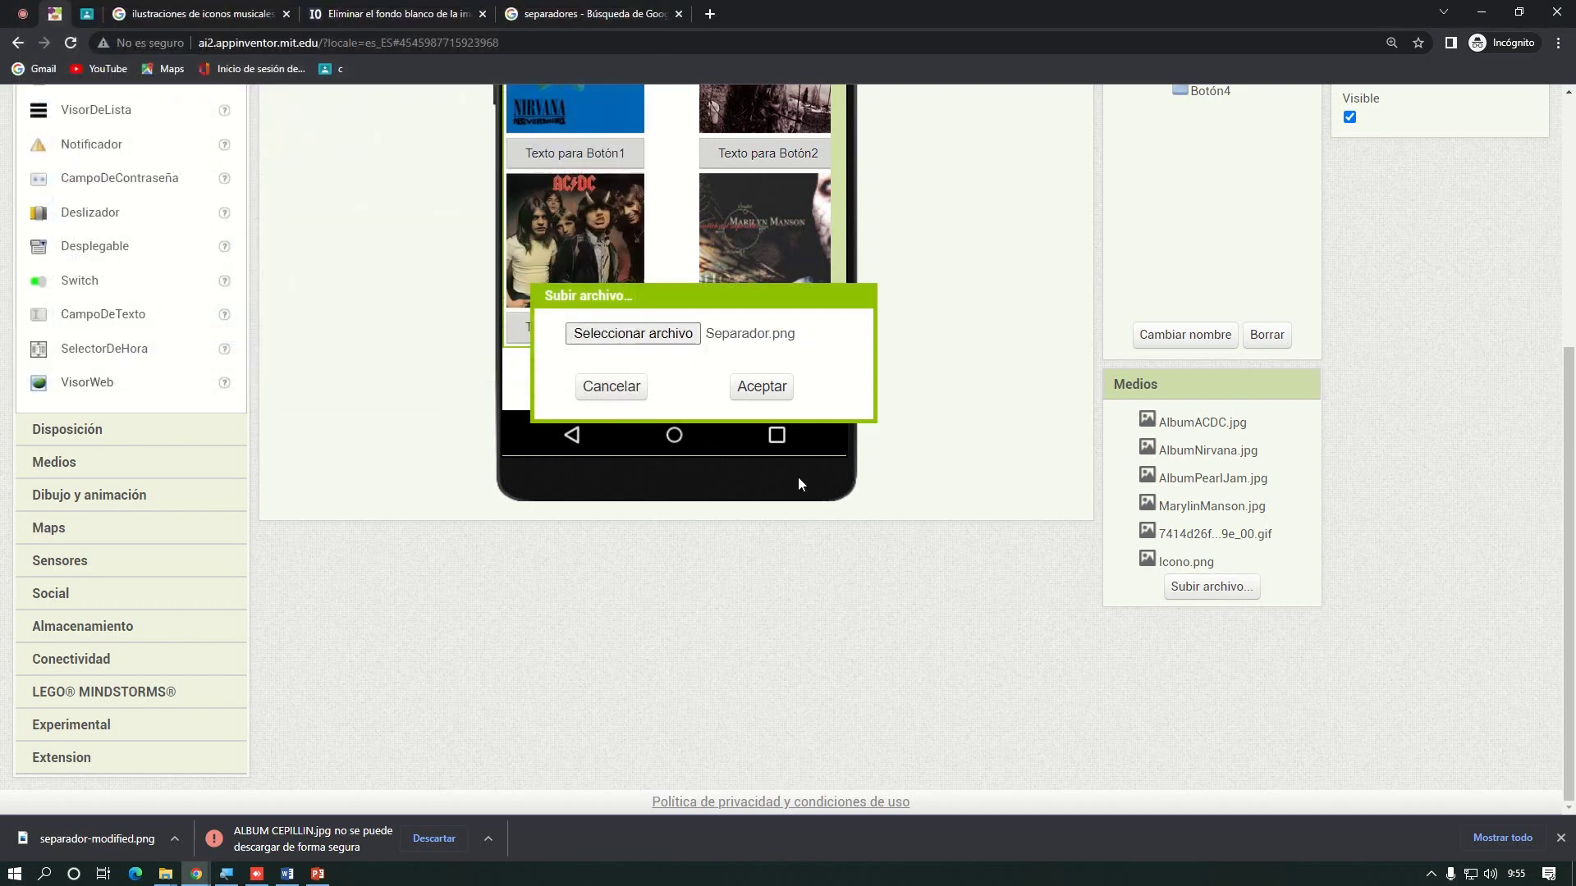
click(758, 390)
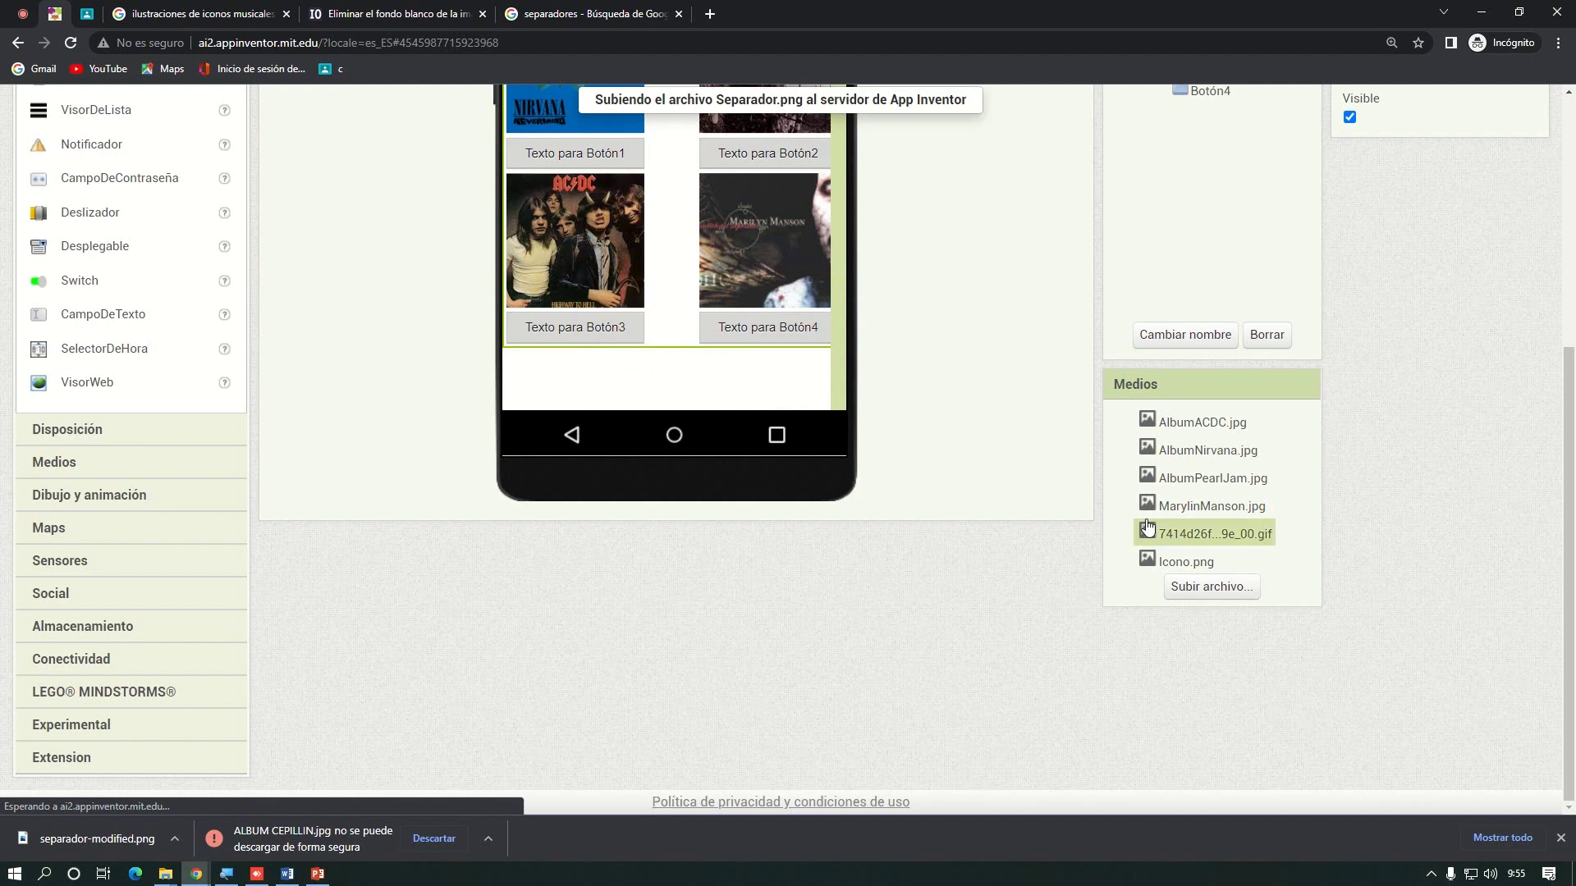
Add two image components in the table's middle column, one between the upper album covers and one between the lower ones
scroll(801, 357, up, 4)
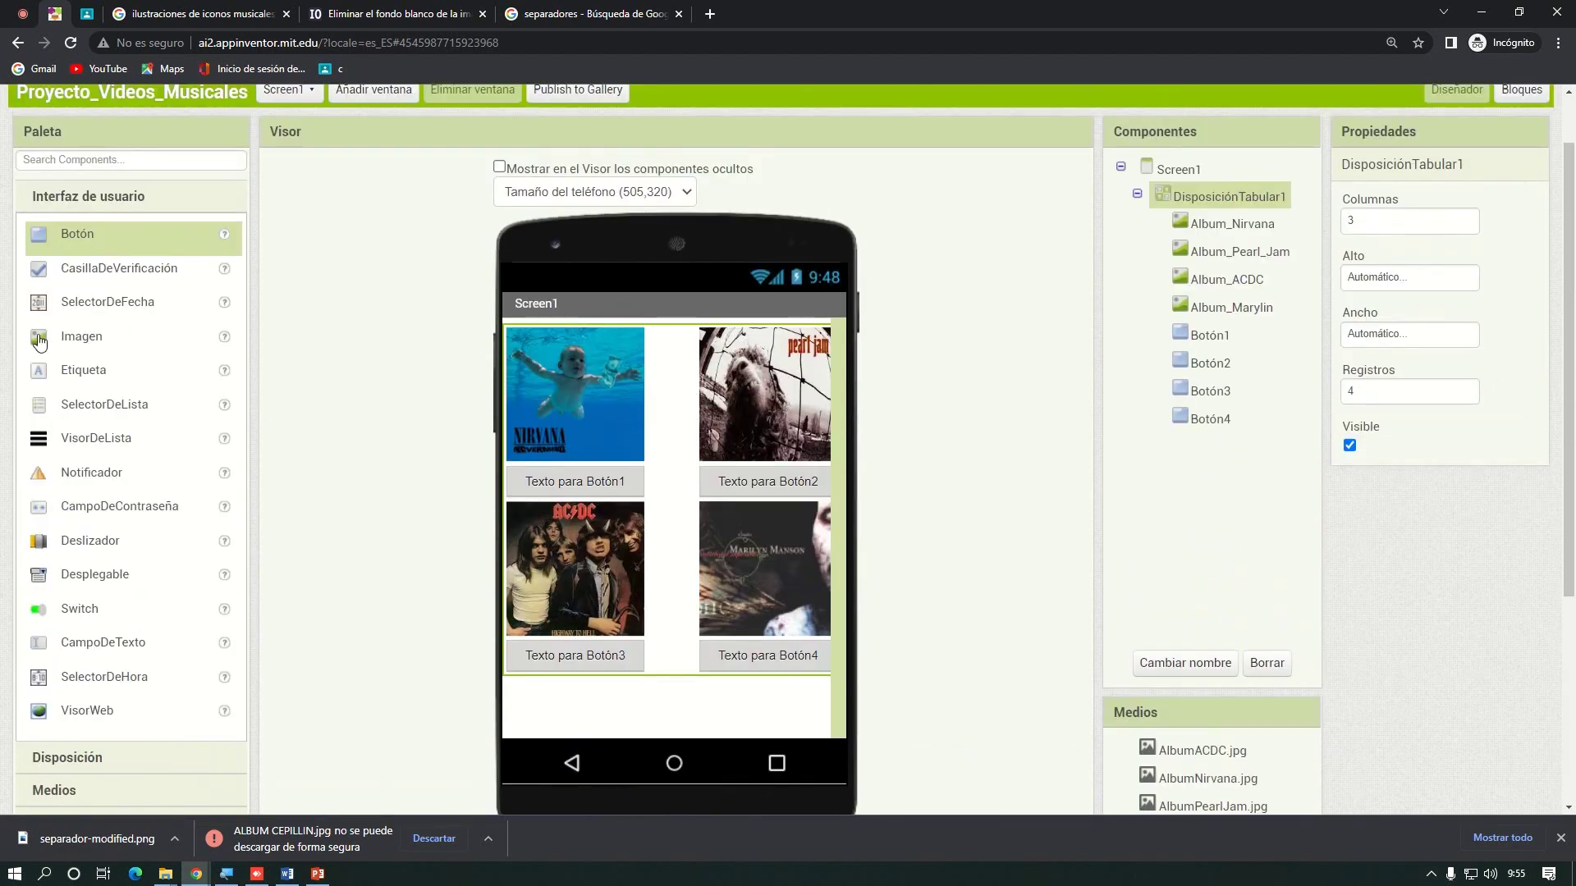
drag(41, 341, 677, 405)
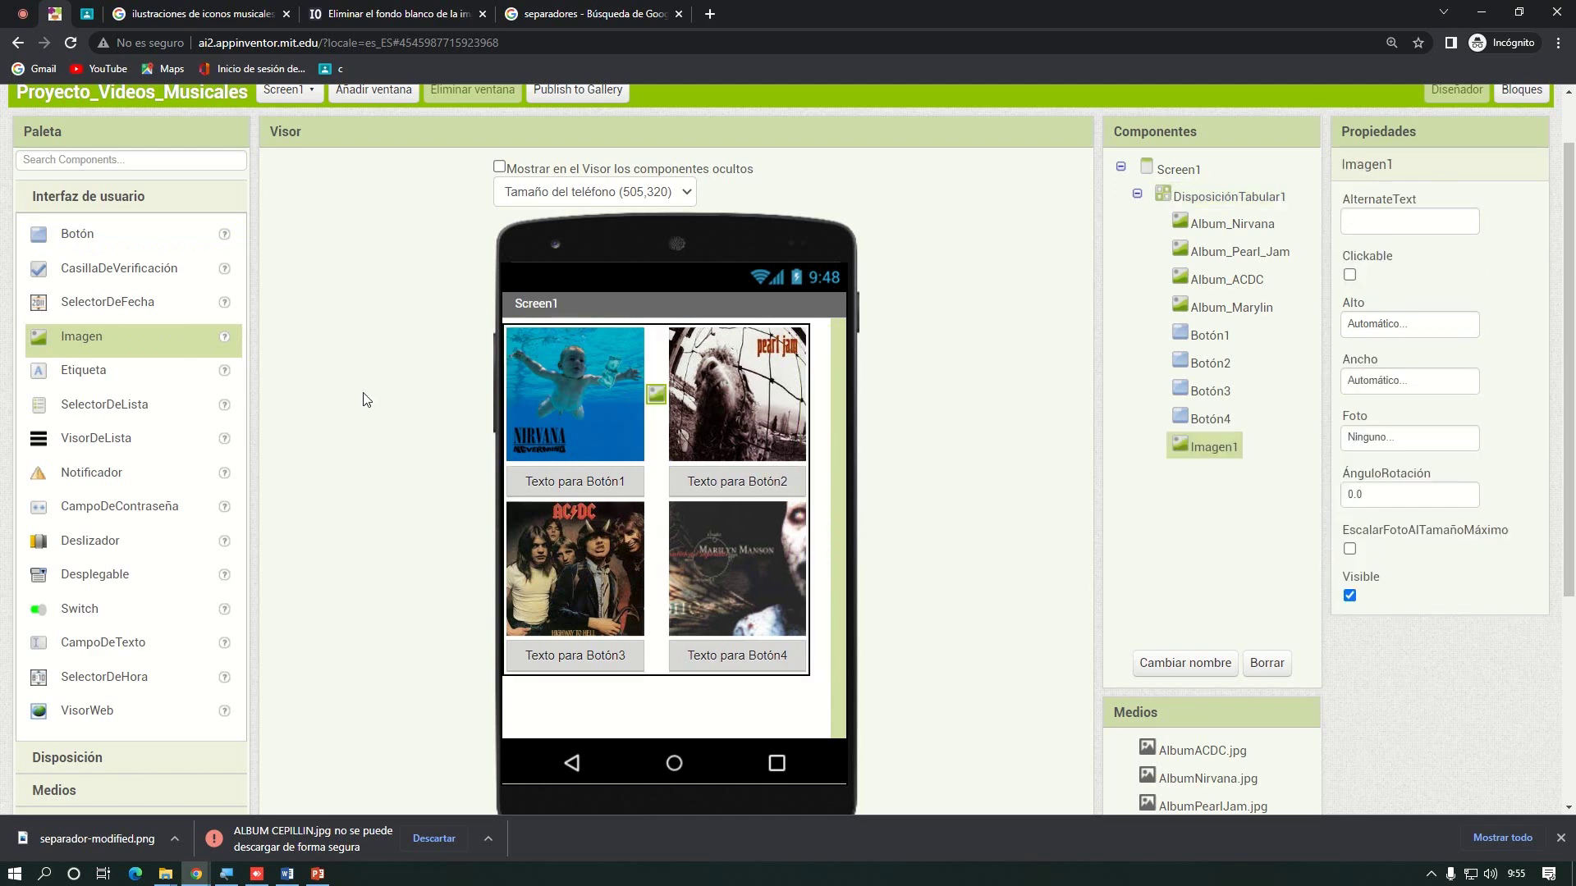
drag(93, 330, 661, 558)
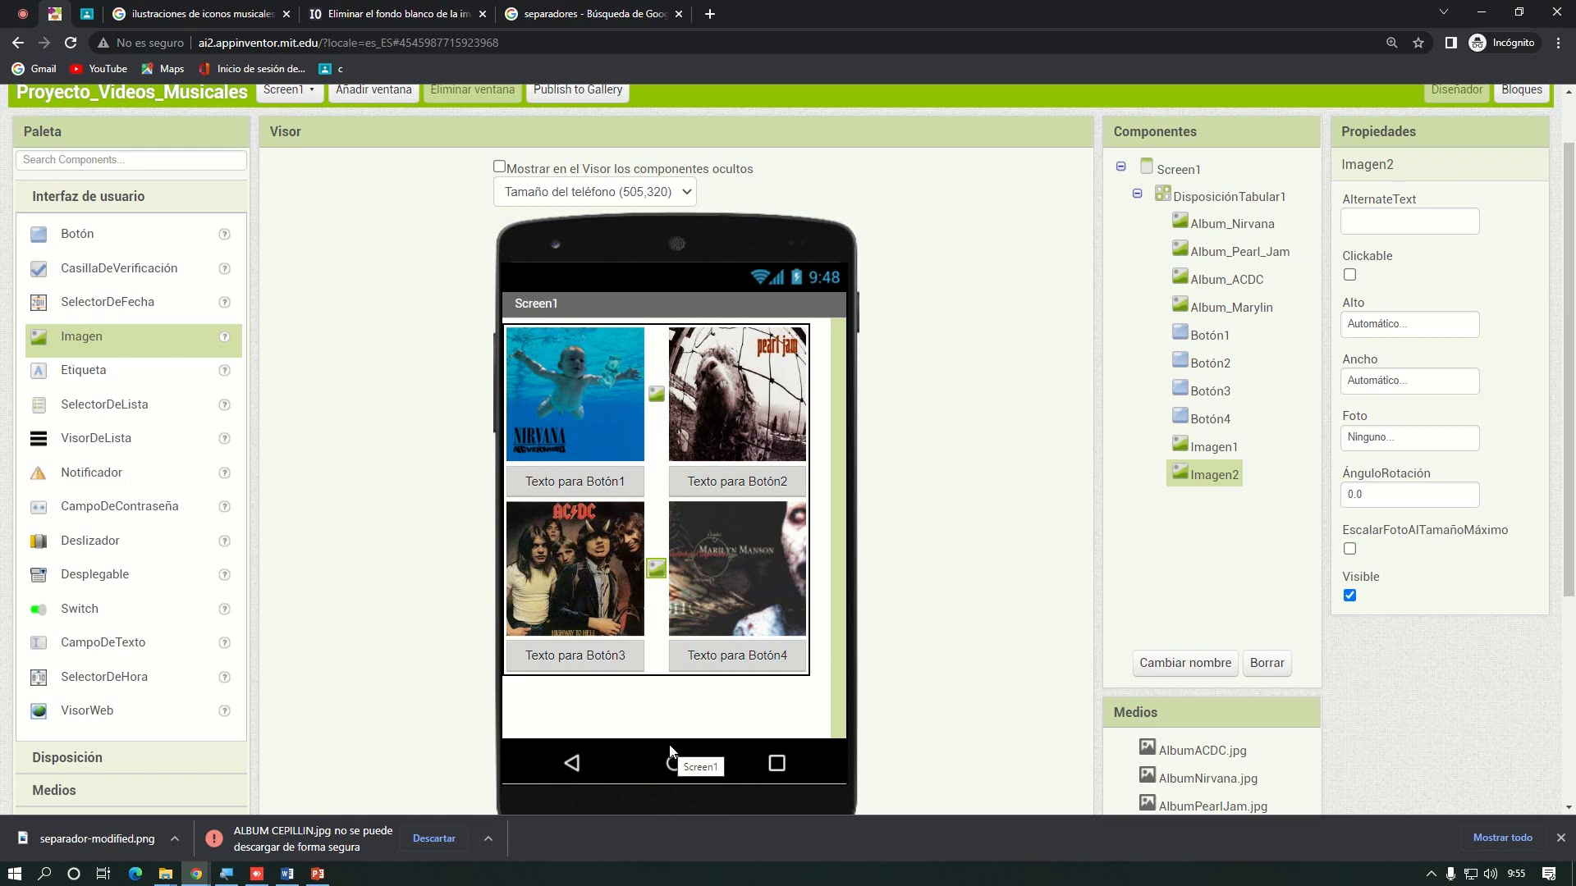
Rename the component Imagen1 as Separador_1
click(1204, 451)
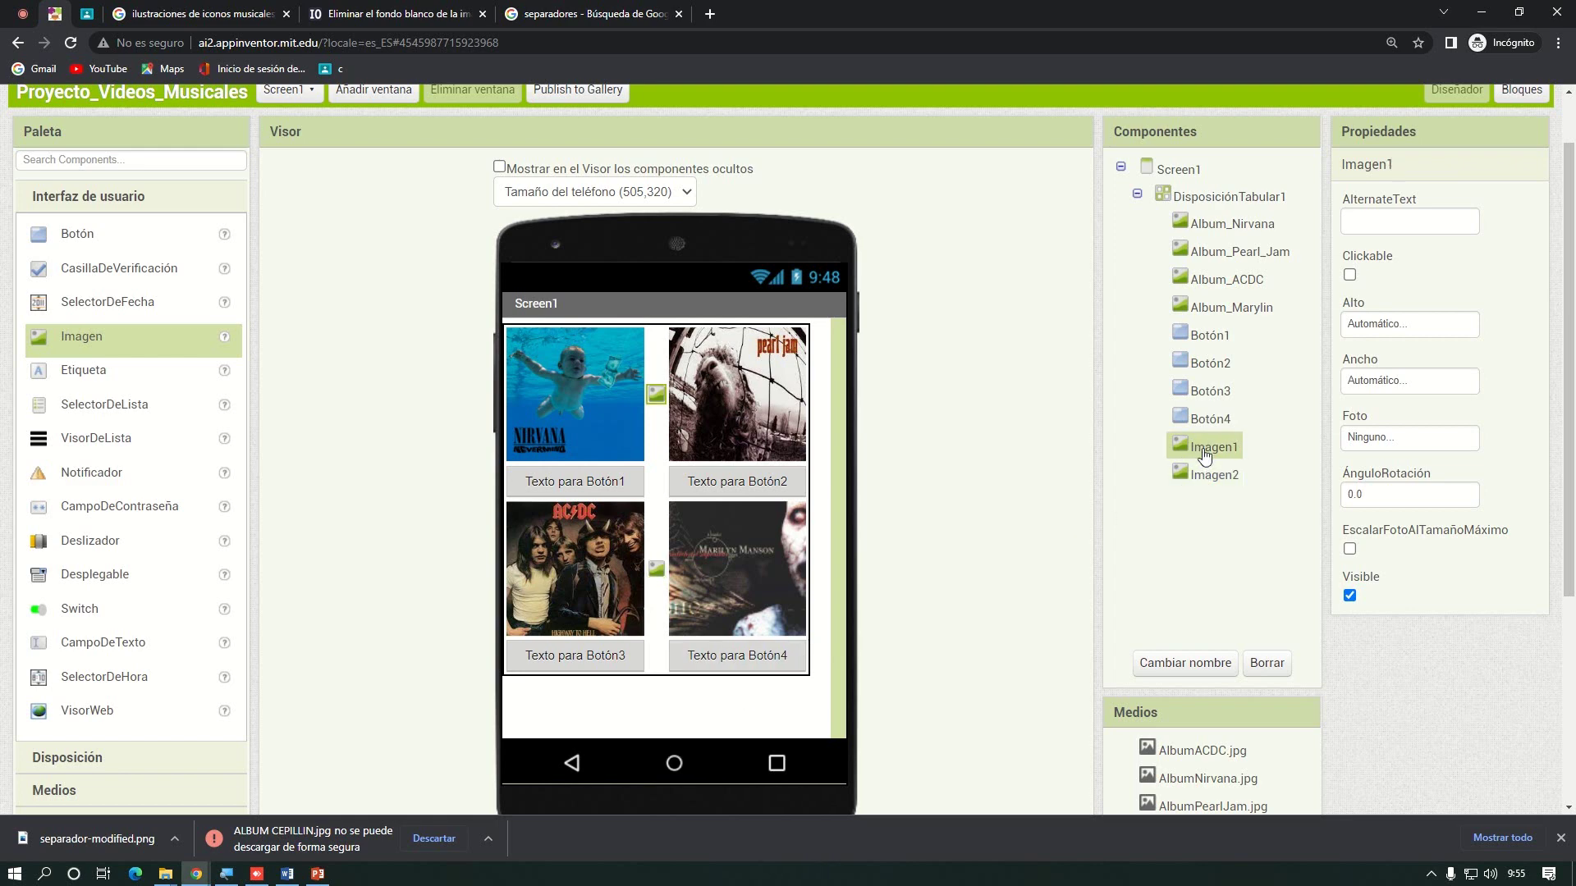
click(1204, 662)
text(A)
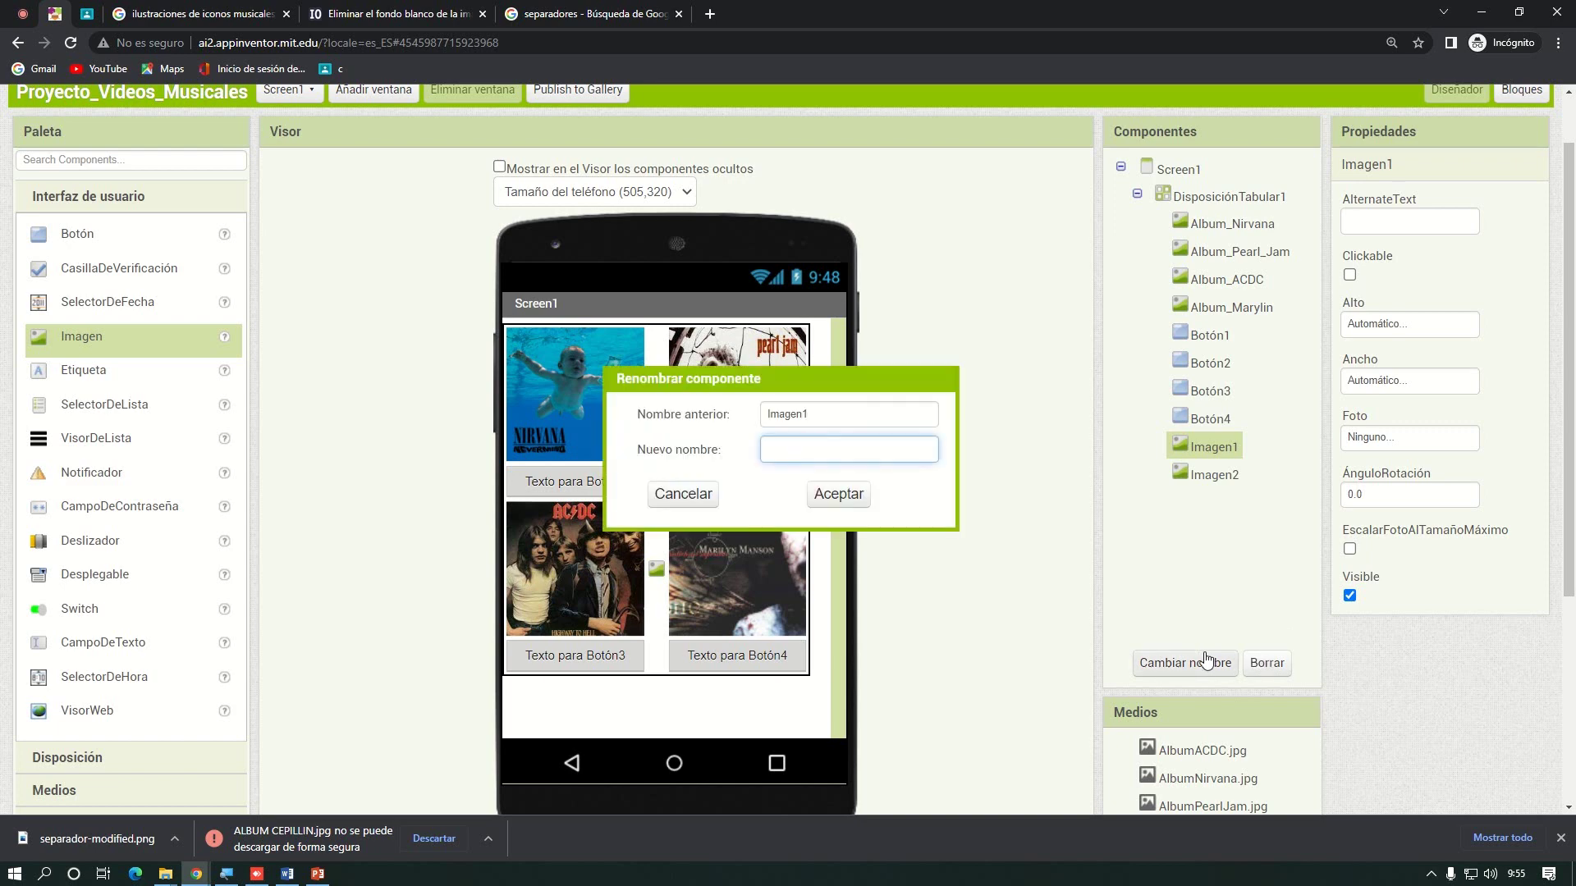
text(epaRADOR_1)
key(BackSpace)
key(BackSpace)
key(BackSpace)
key(BackSpace)
key(BackSpace)
key(BackSpace)
key(BackSpace)
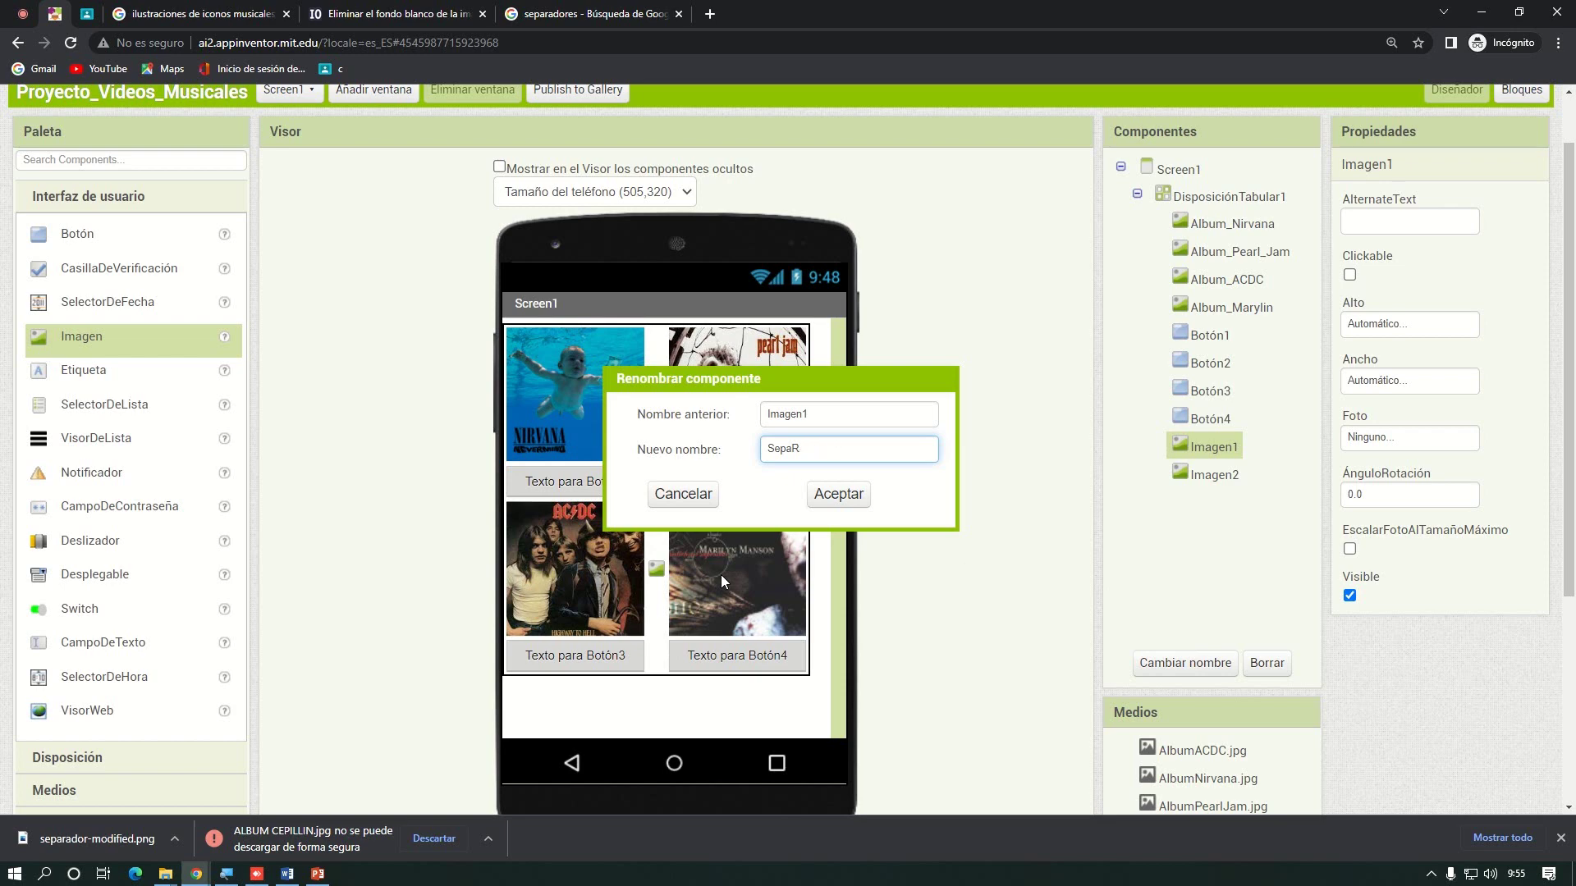
text(rador_1)
click(835, 492)
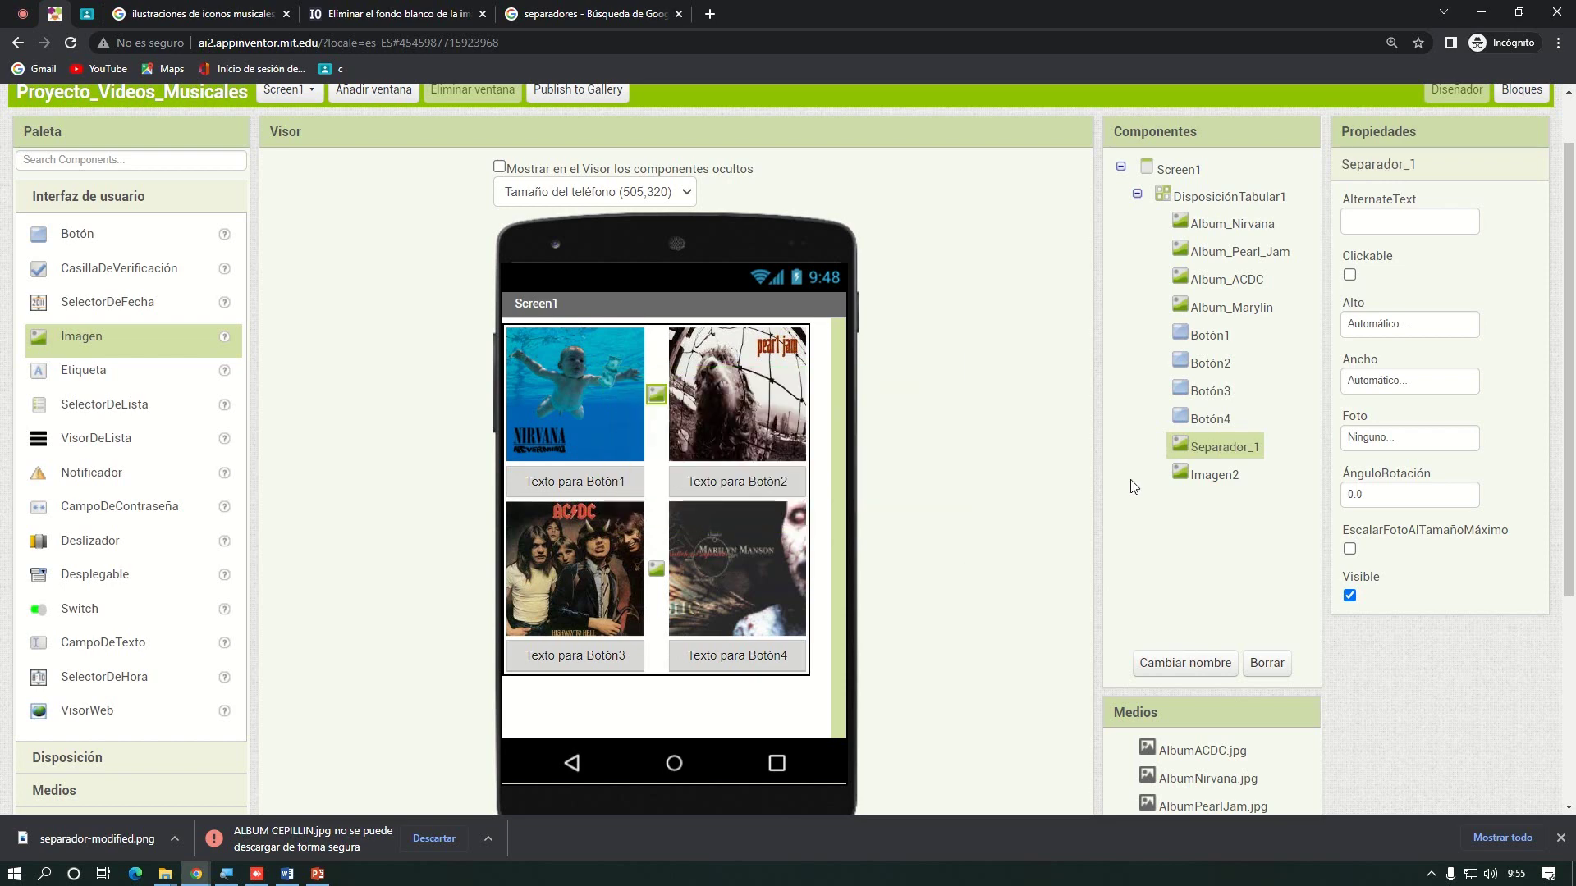
Rename the component Imagen2 as Separador_2
click(1231, 472)
click(1213, 672)
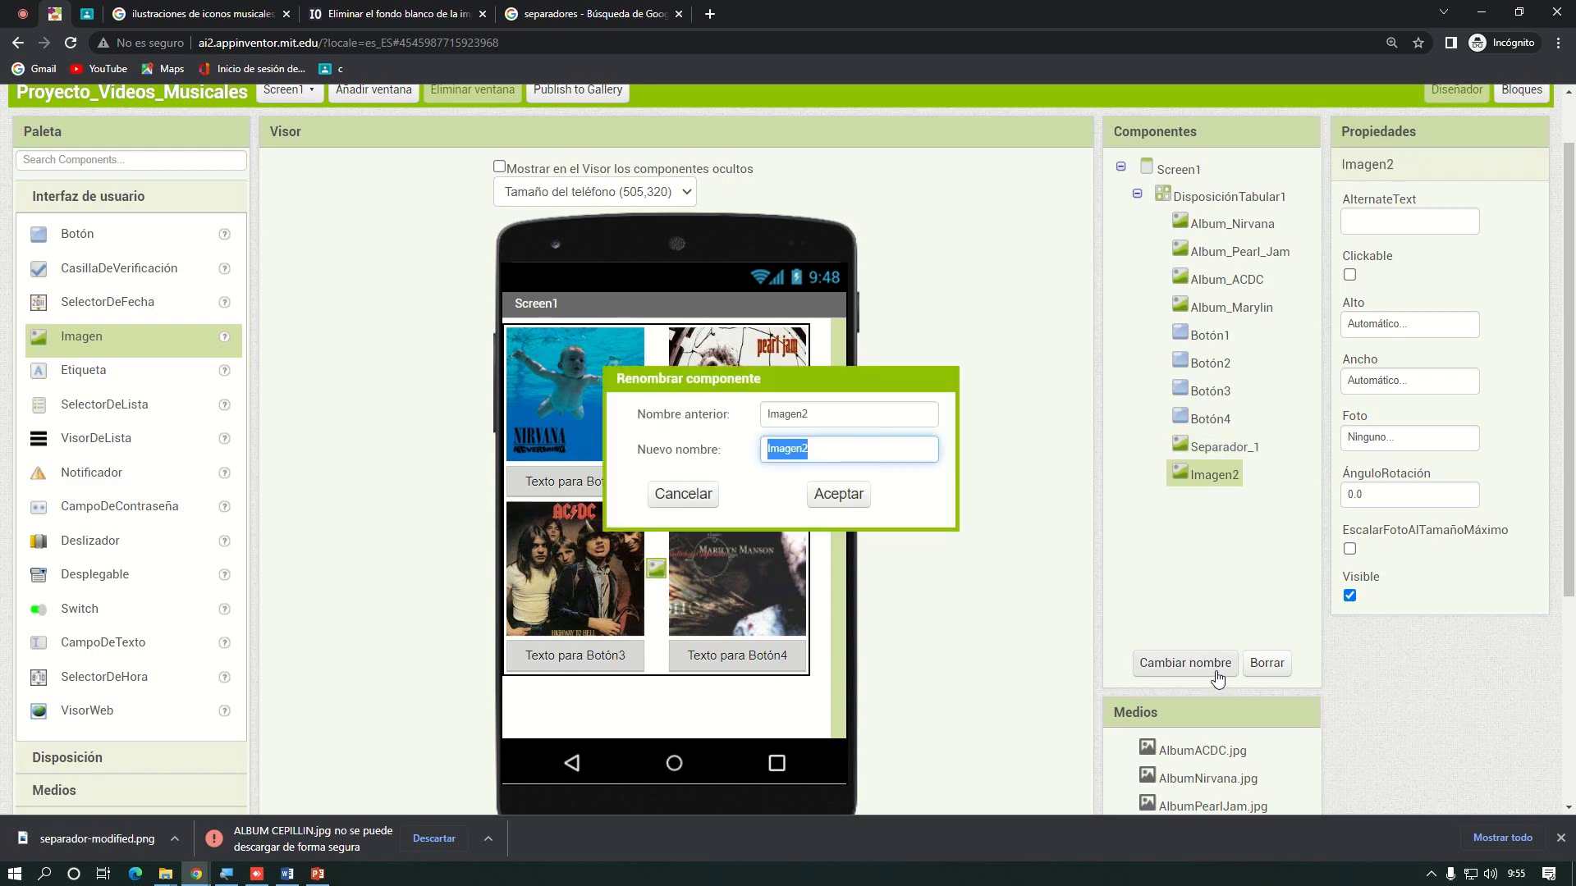
text(Separador_2)
click(850, 501)
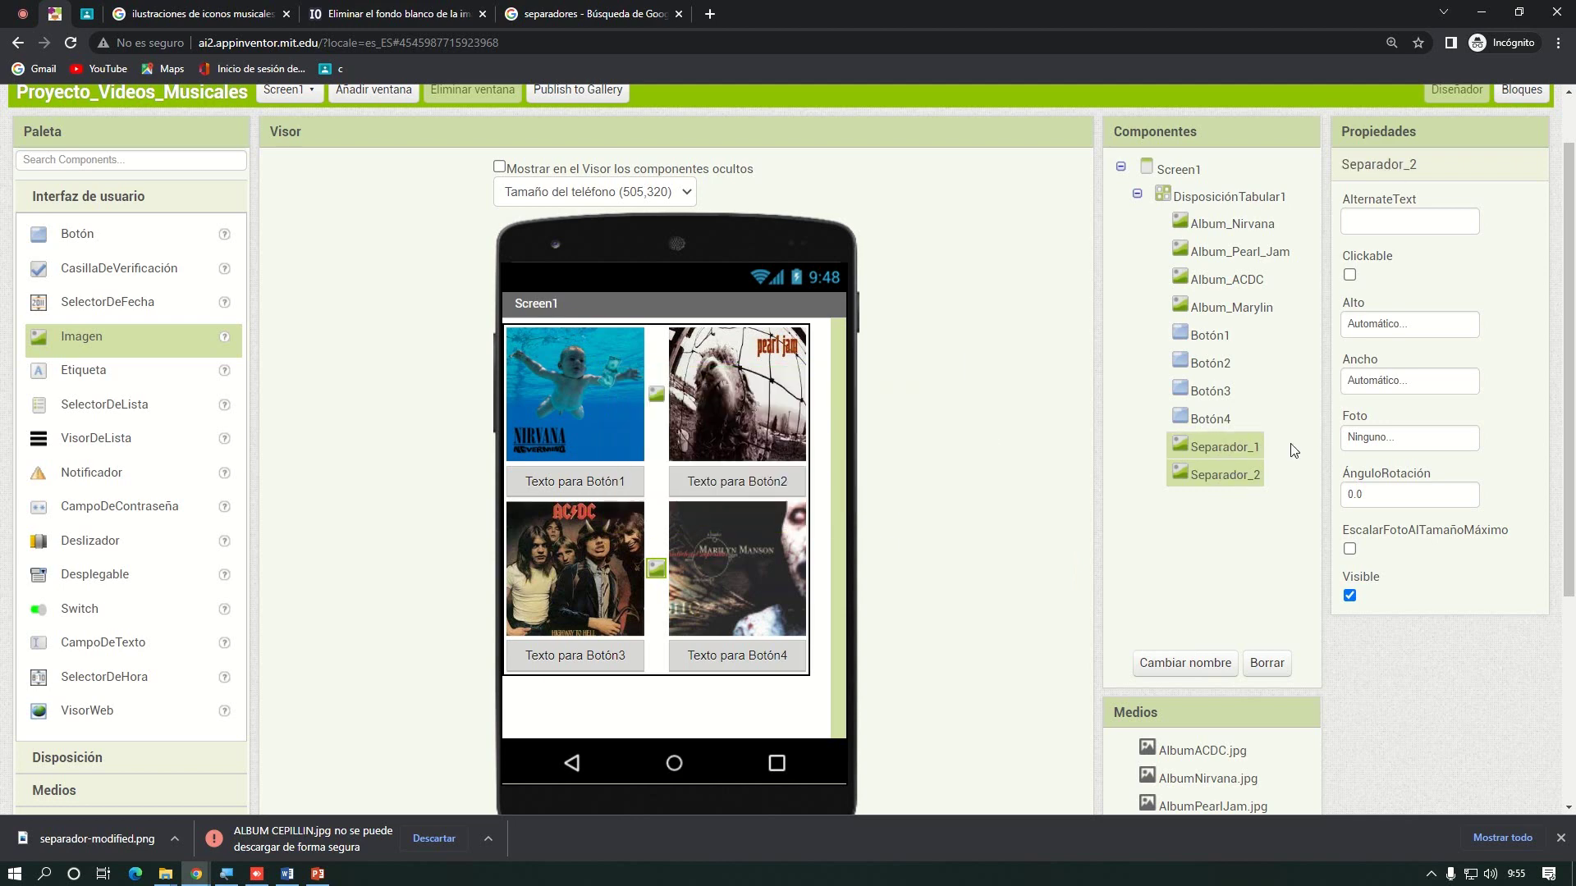
Assign Separador.png as the picture of Separador_2
click(1384, 437)
click(1305, 532)
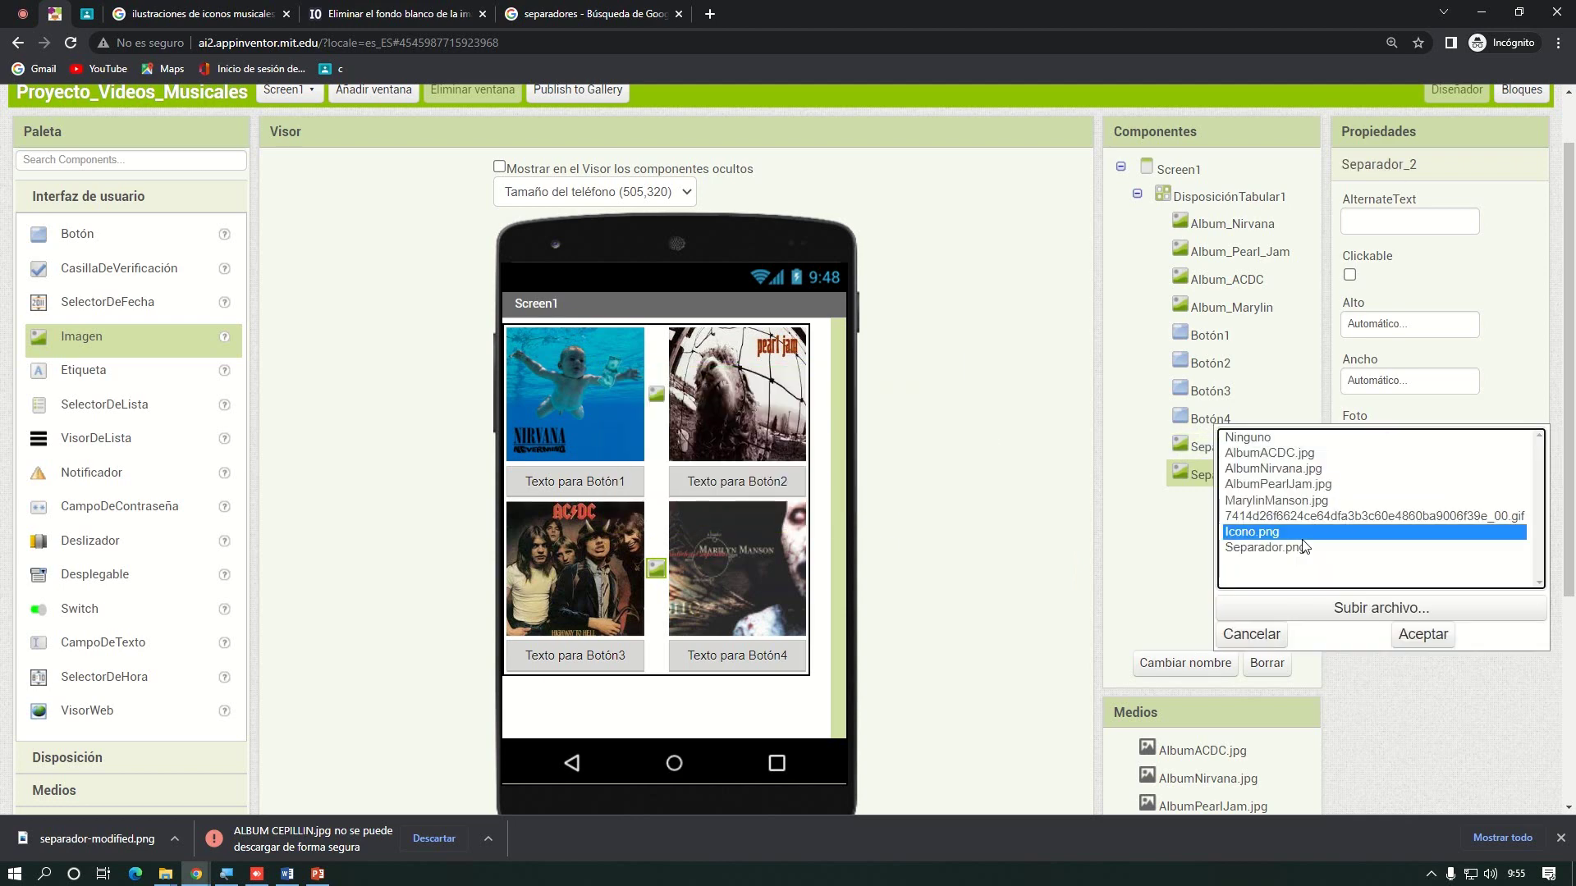
click(1303, 548)
click(1424, 633)
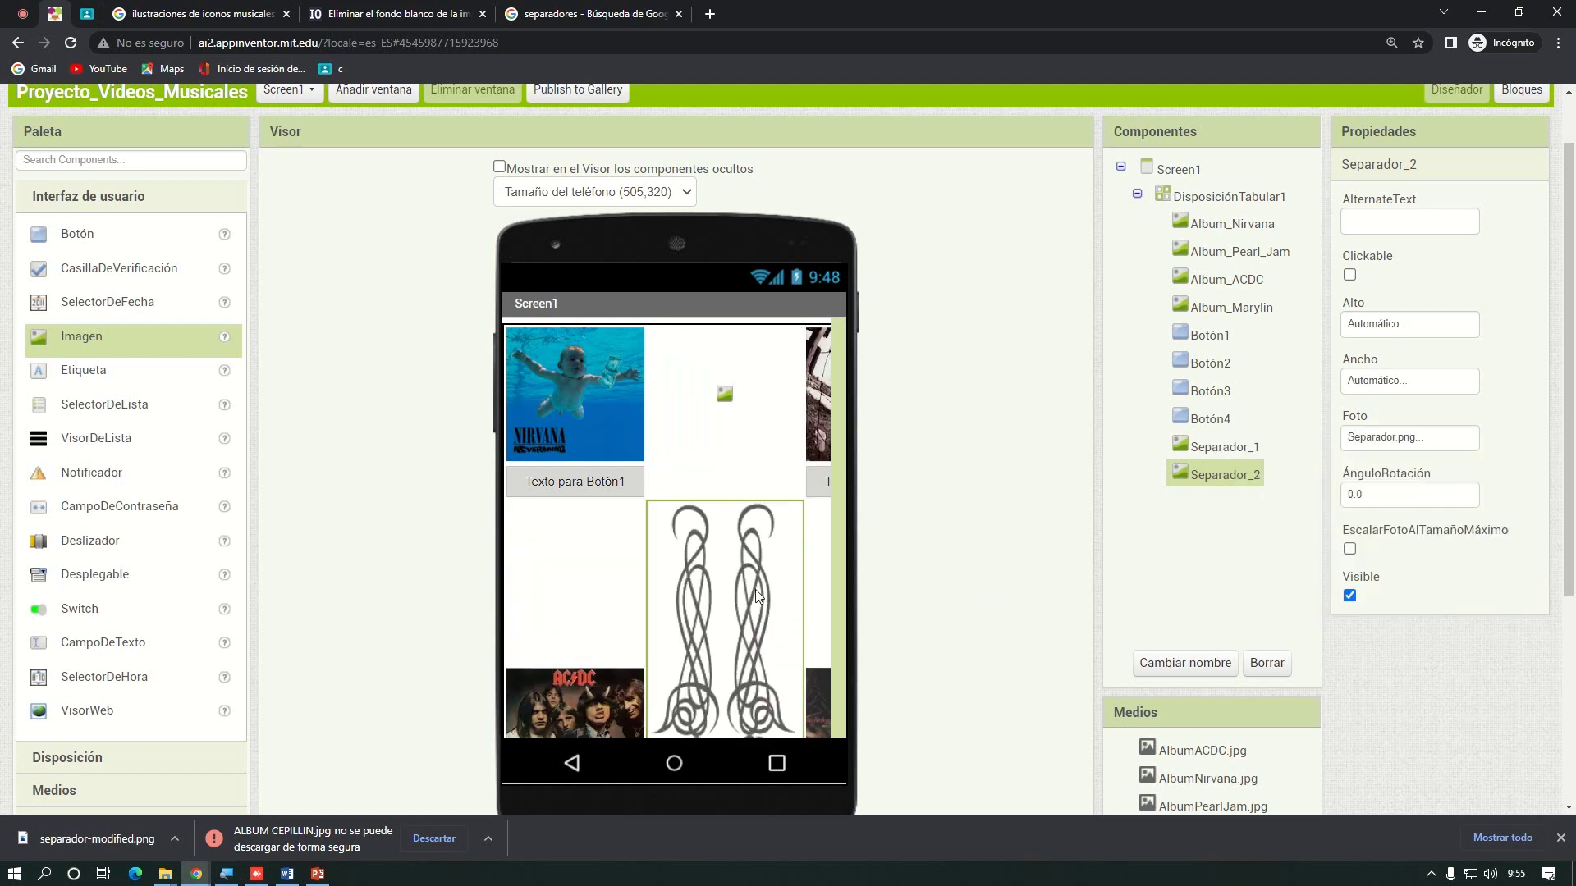
Try setting both the width and the height of Separador_2 to Ajustar al contenedor
click(1400, 386)
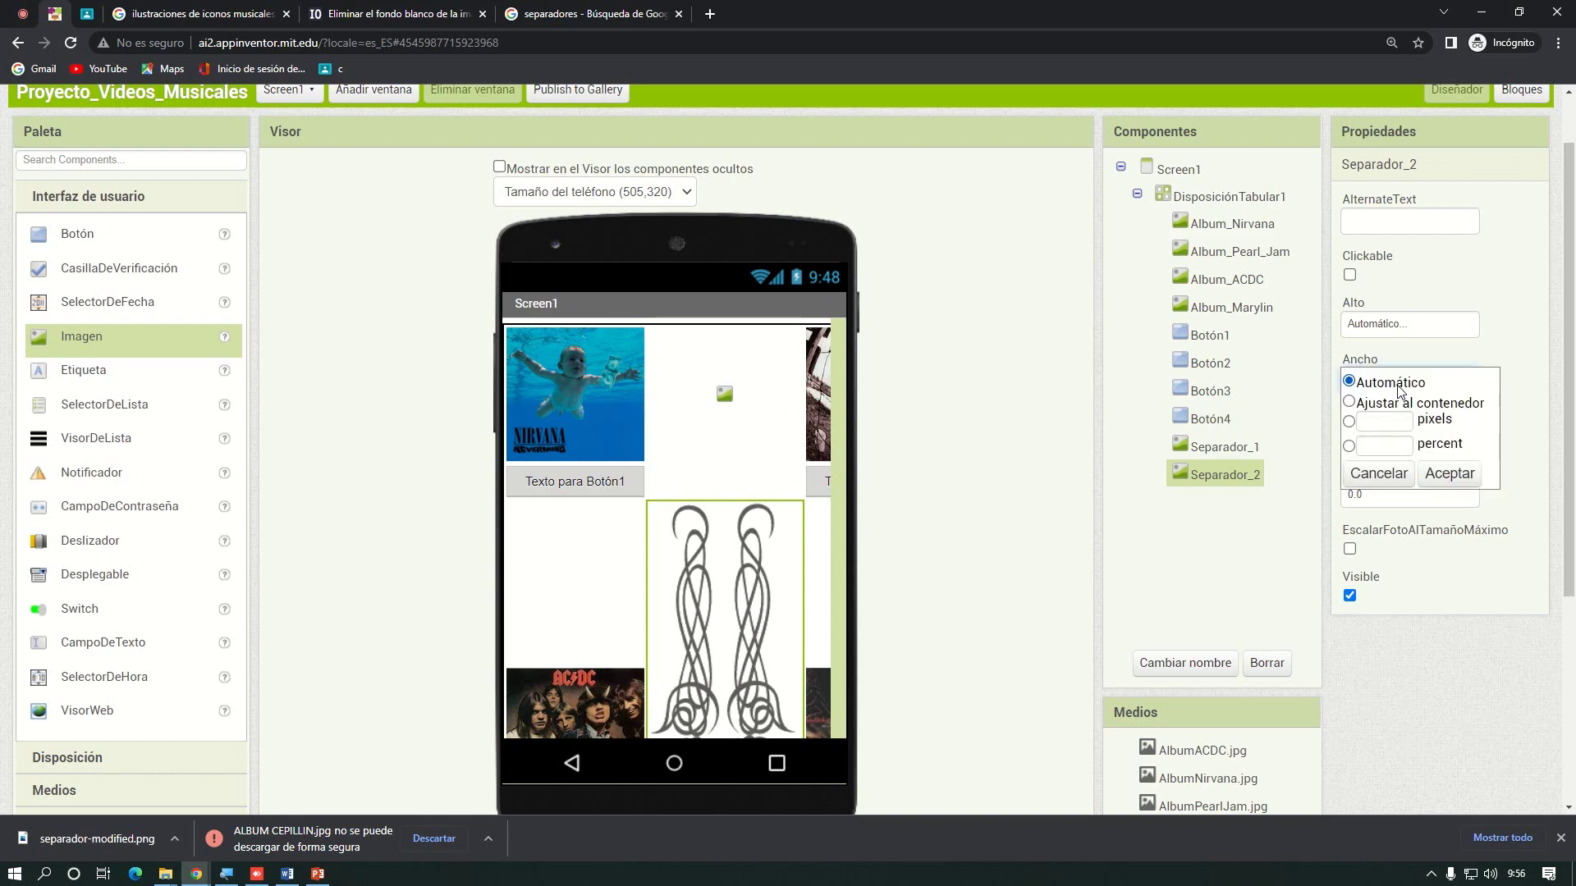
click(1393, 402)
click(1449, 473)
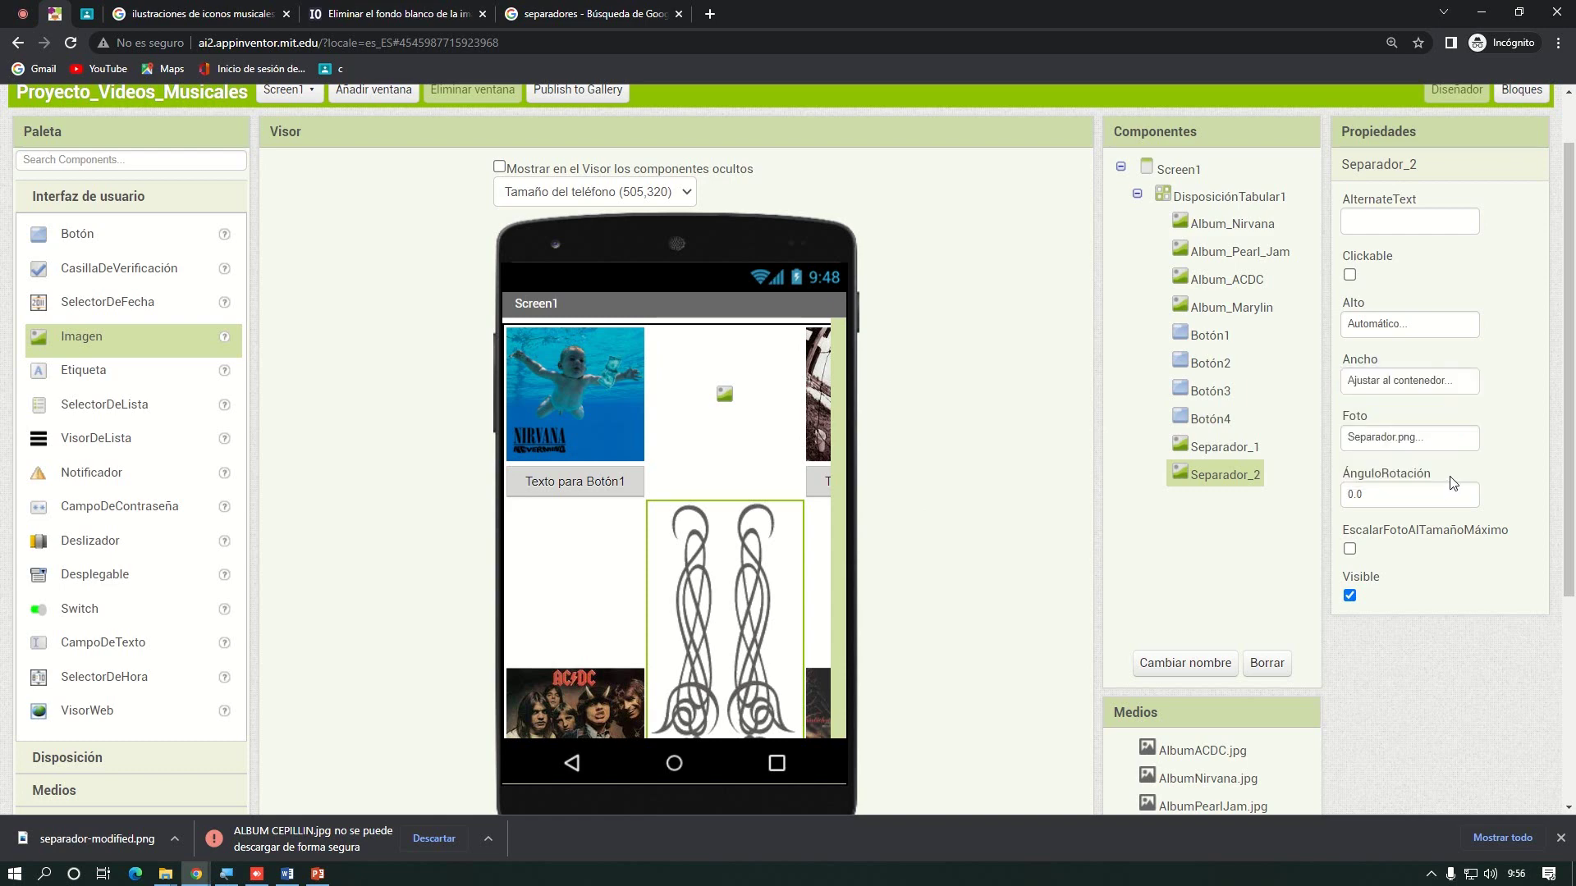
click(1399, 439)
click(1386, 327)
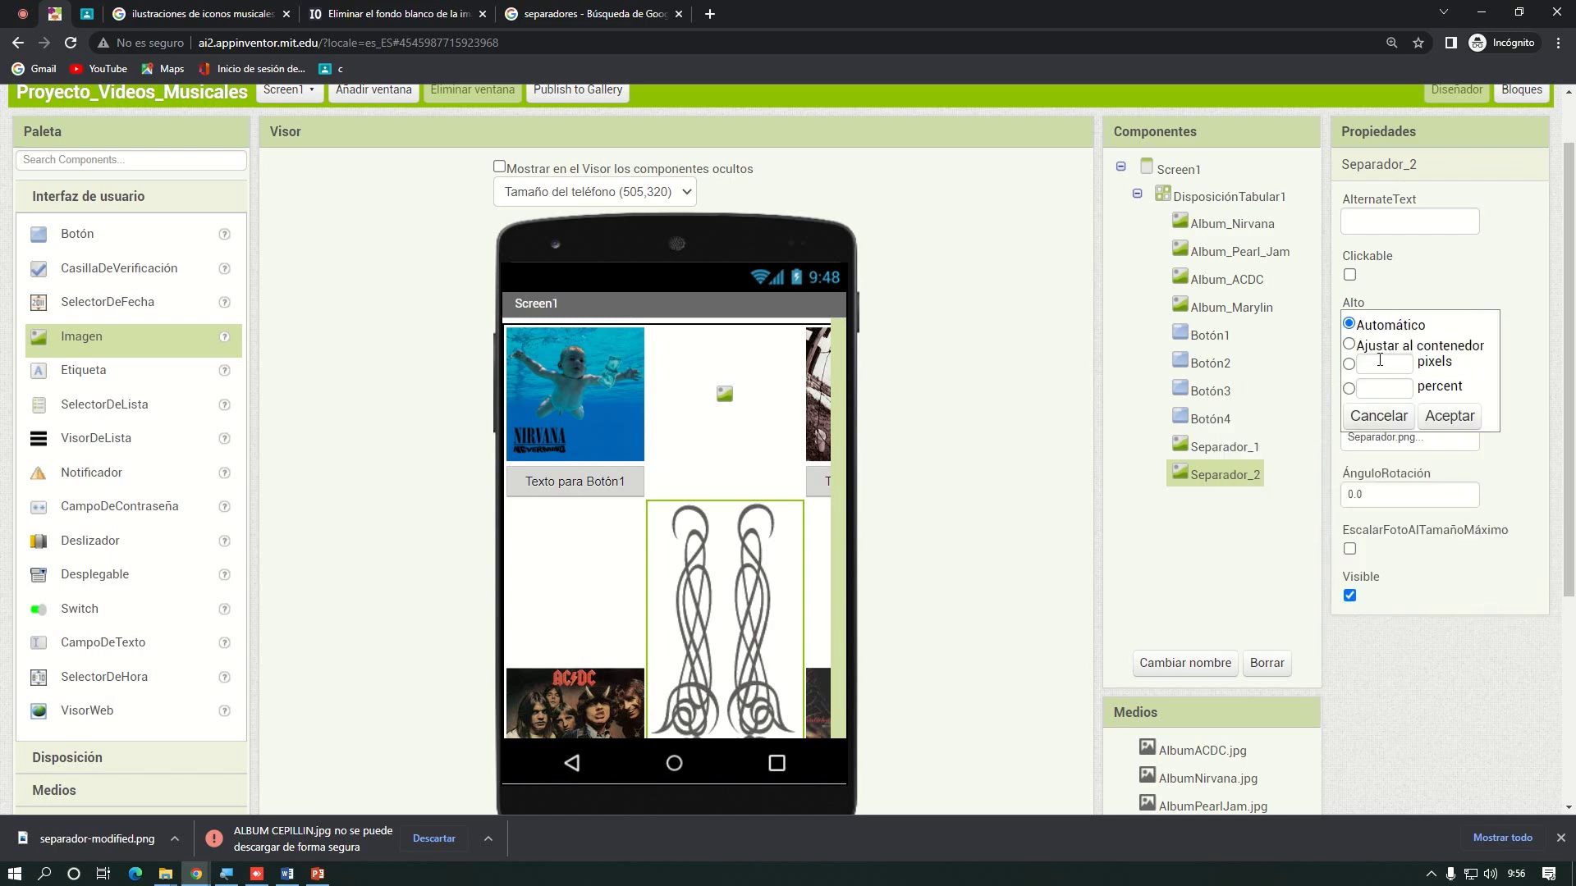
click(1382, 344)
click(1450, 416)
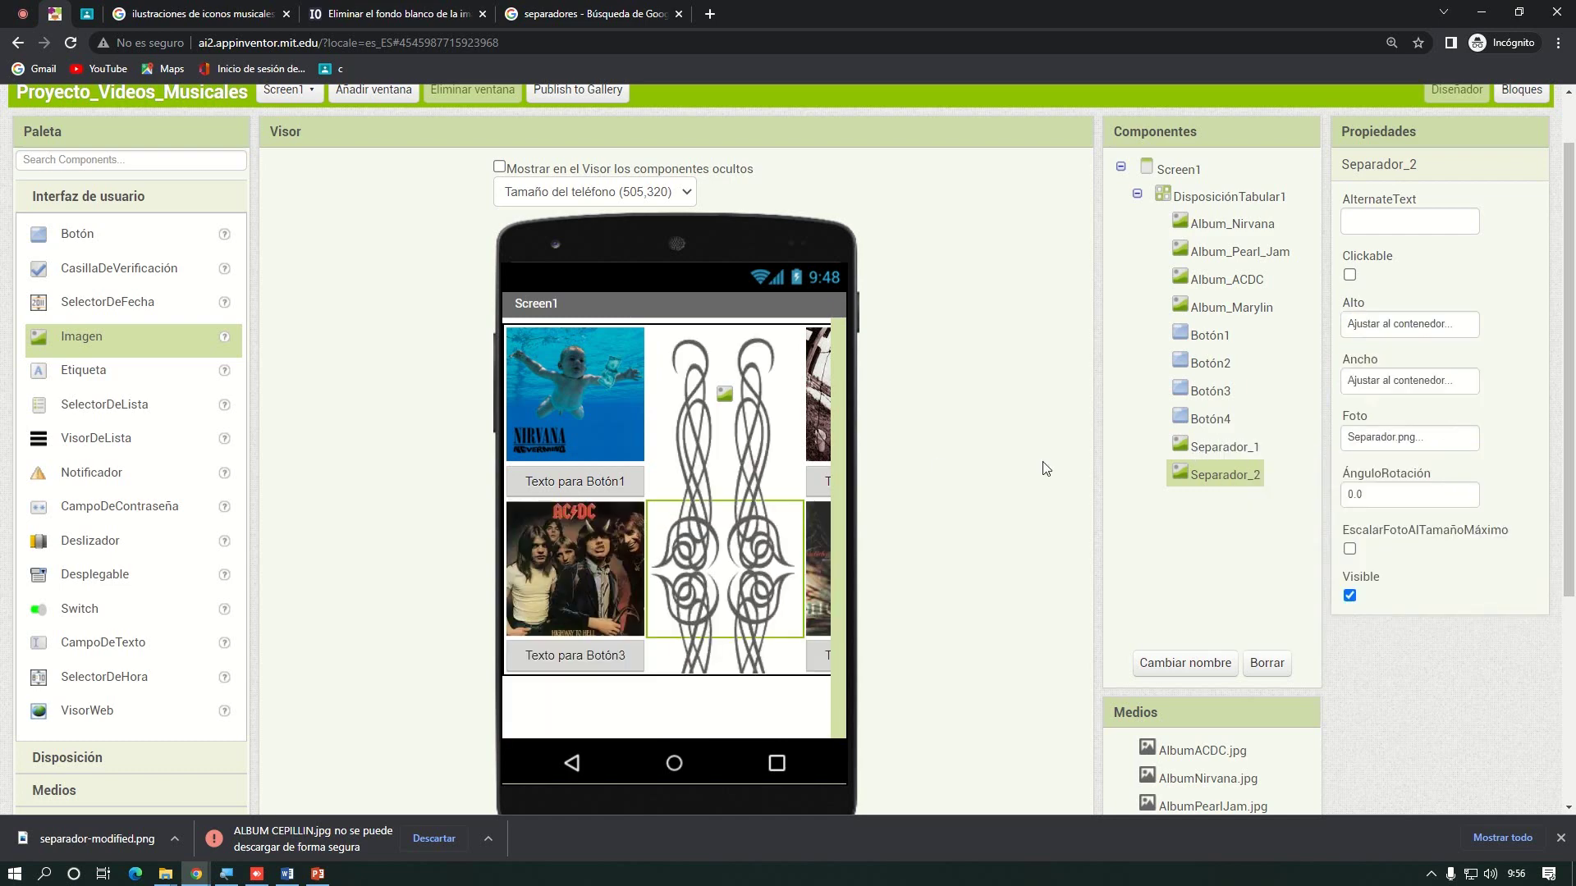
Set both the height and the width of Separador_2 to 10 percent
click(1387, 330)
click(1385, 388)
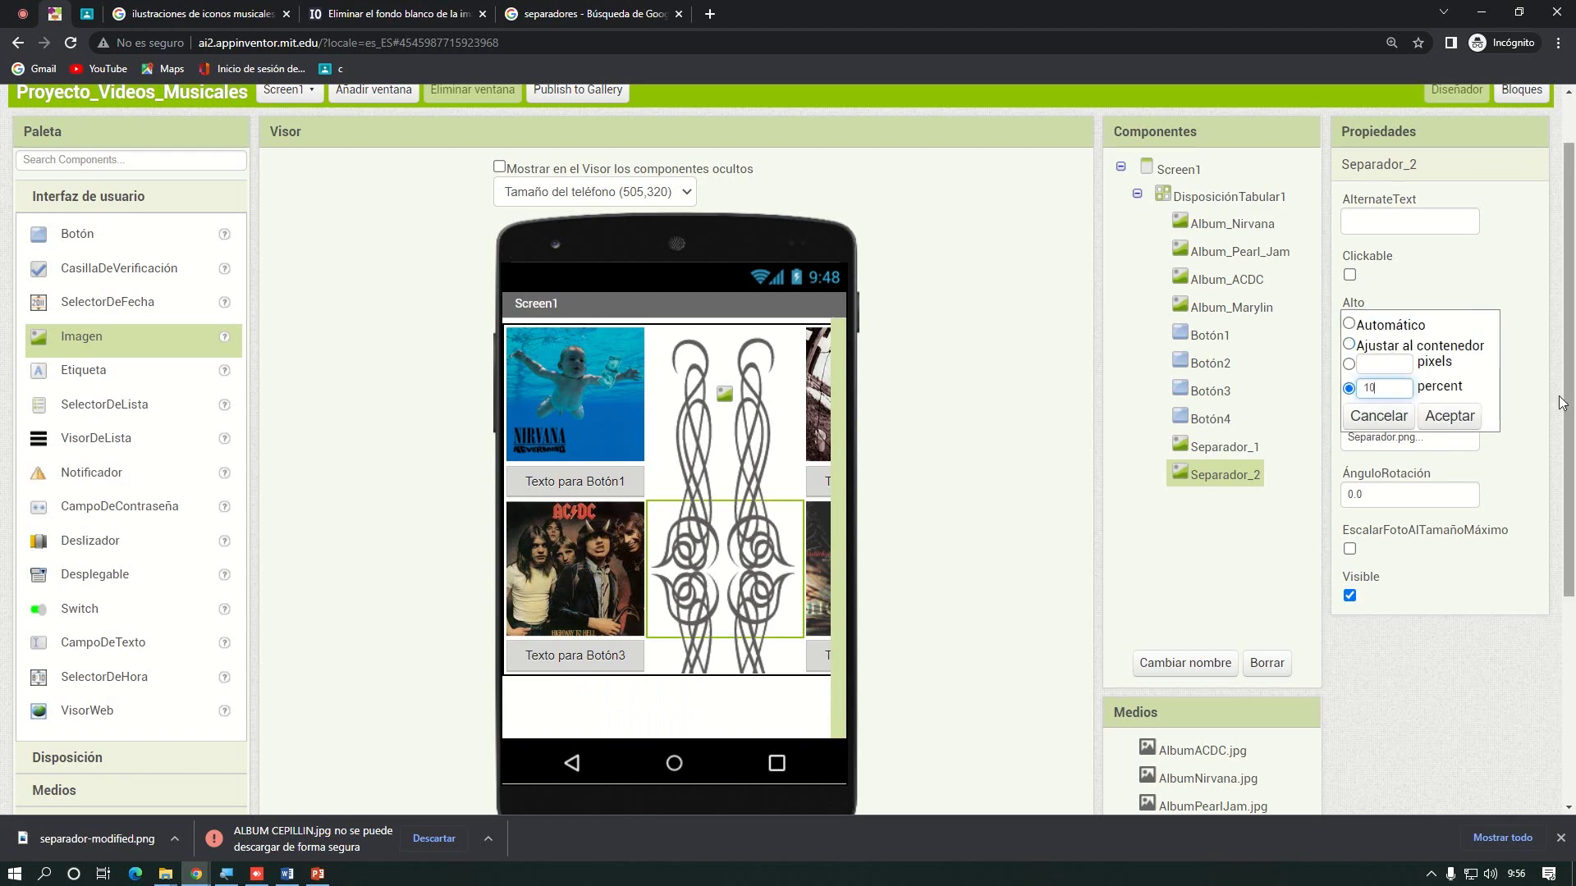
click(1449, 416)
click(1411, 381)
click(1390, 447)
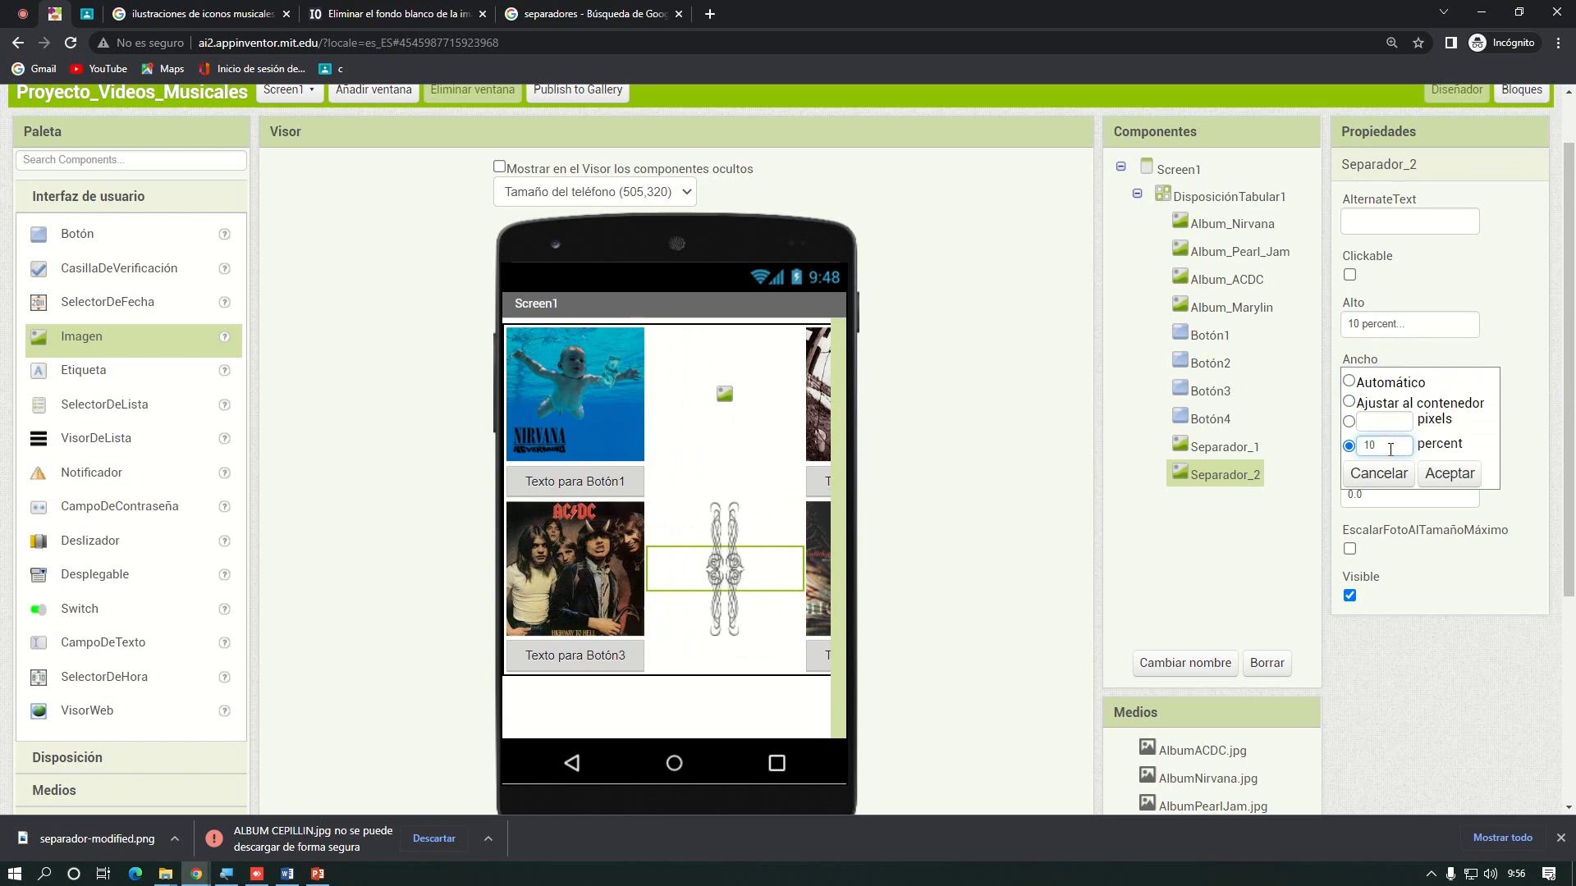
click(1445, 472)
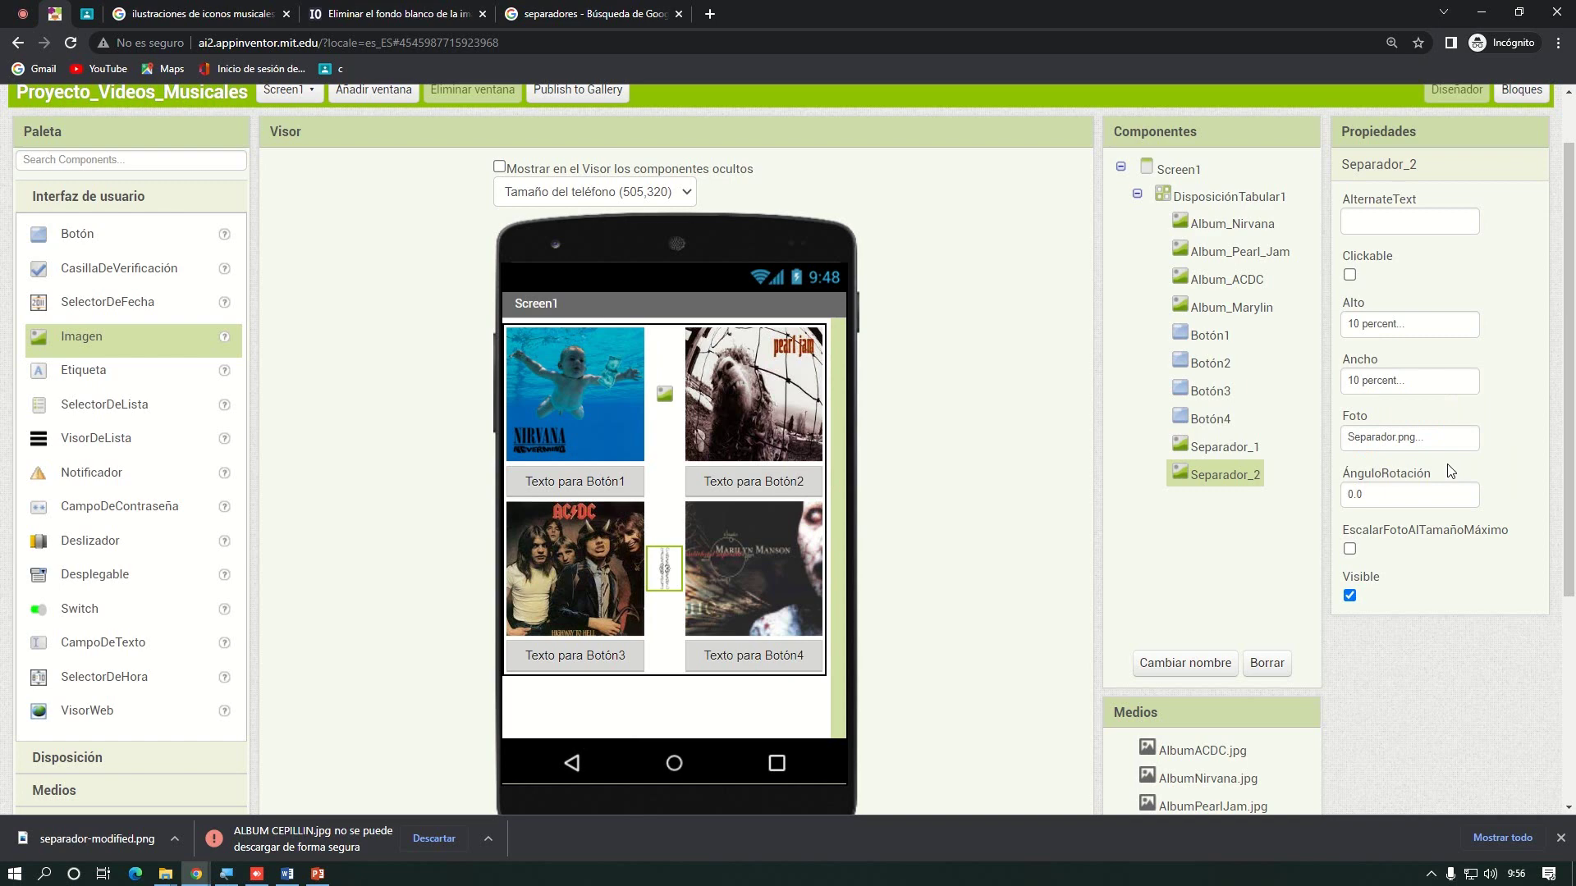
Try a width of 30 percent for Separador_2
click(1388, 388)
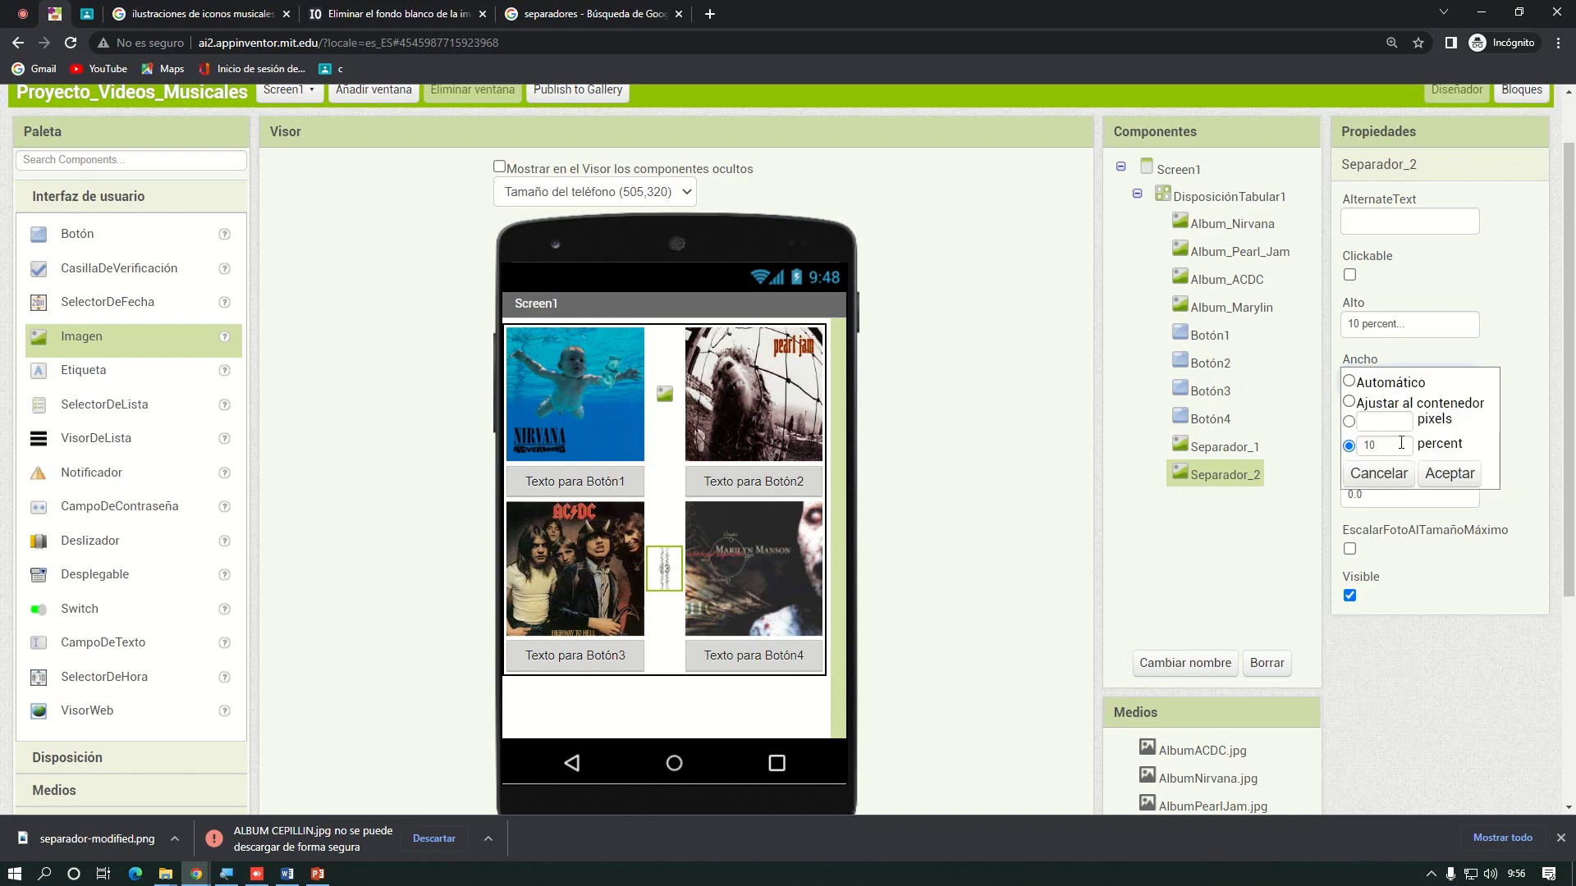
click(226, 873)
click(241, 441)
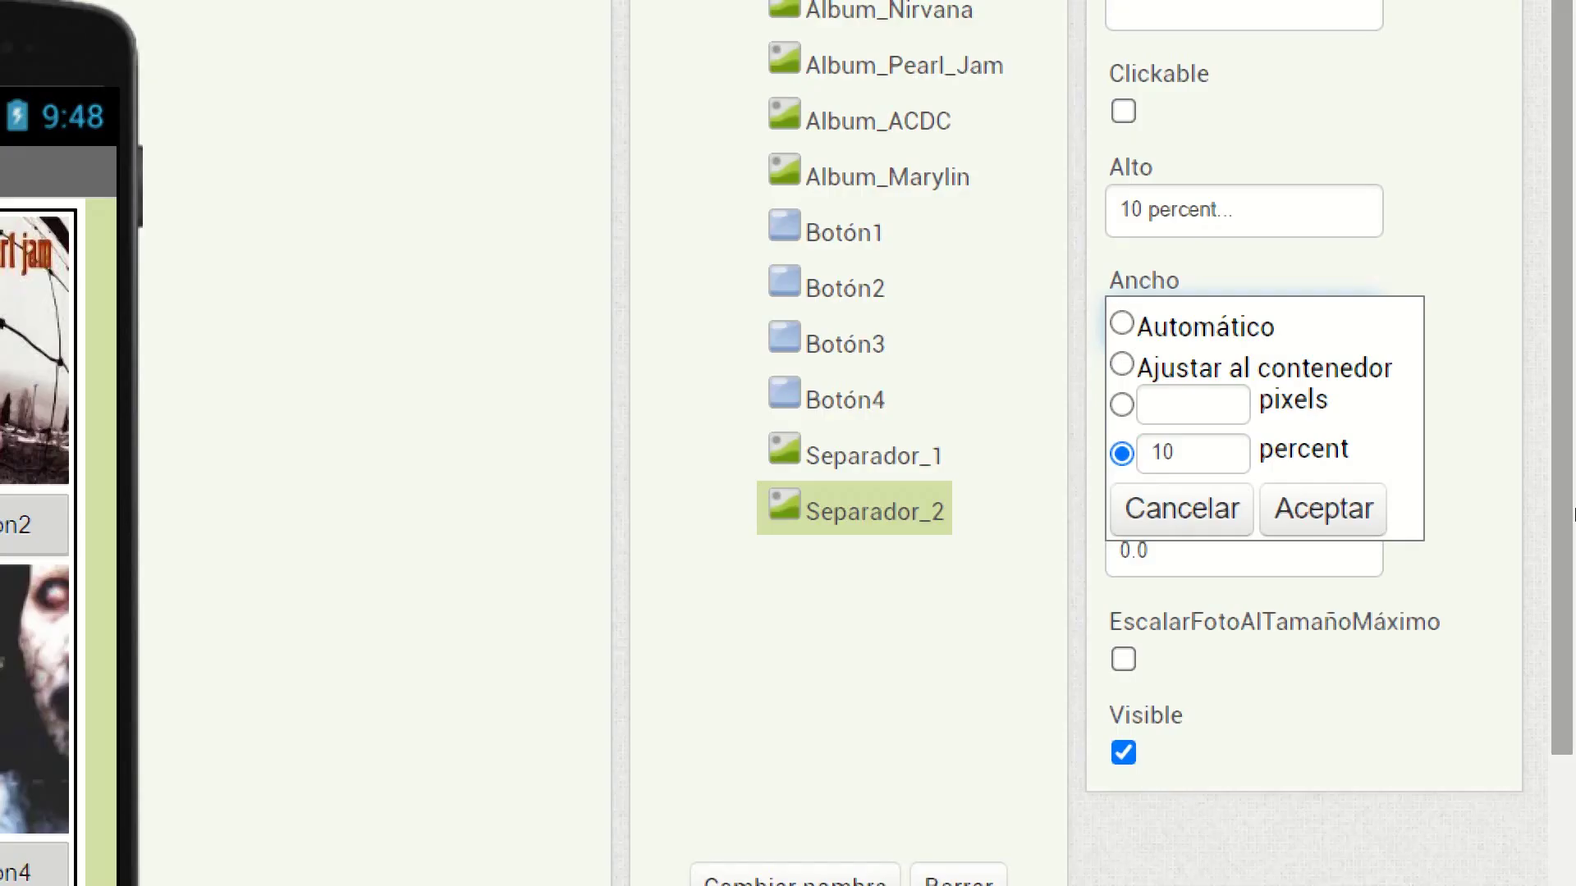
click(1173, 453)
key(BackSpace)
key(BackSpace)
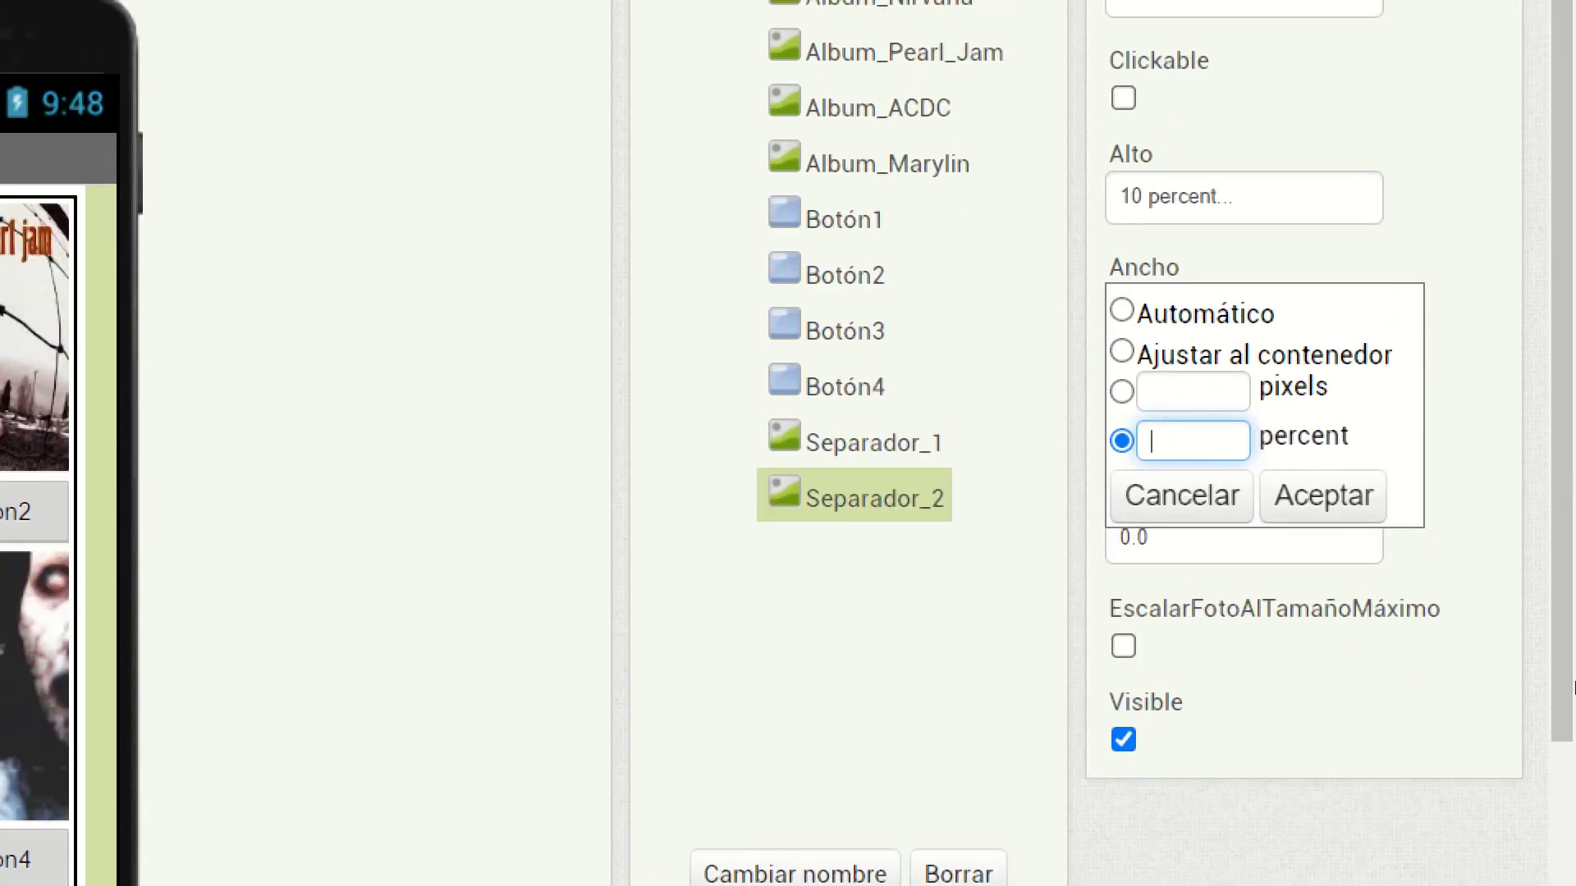
text(30)
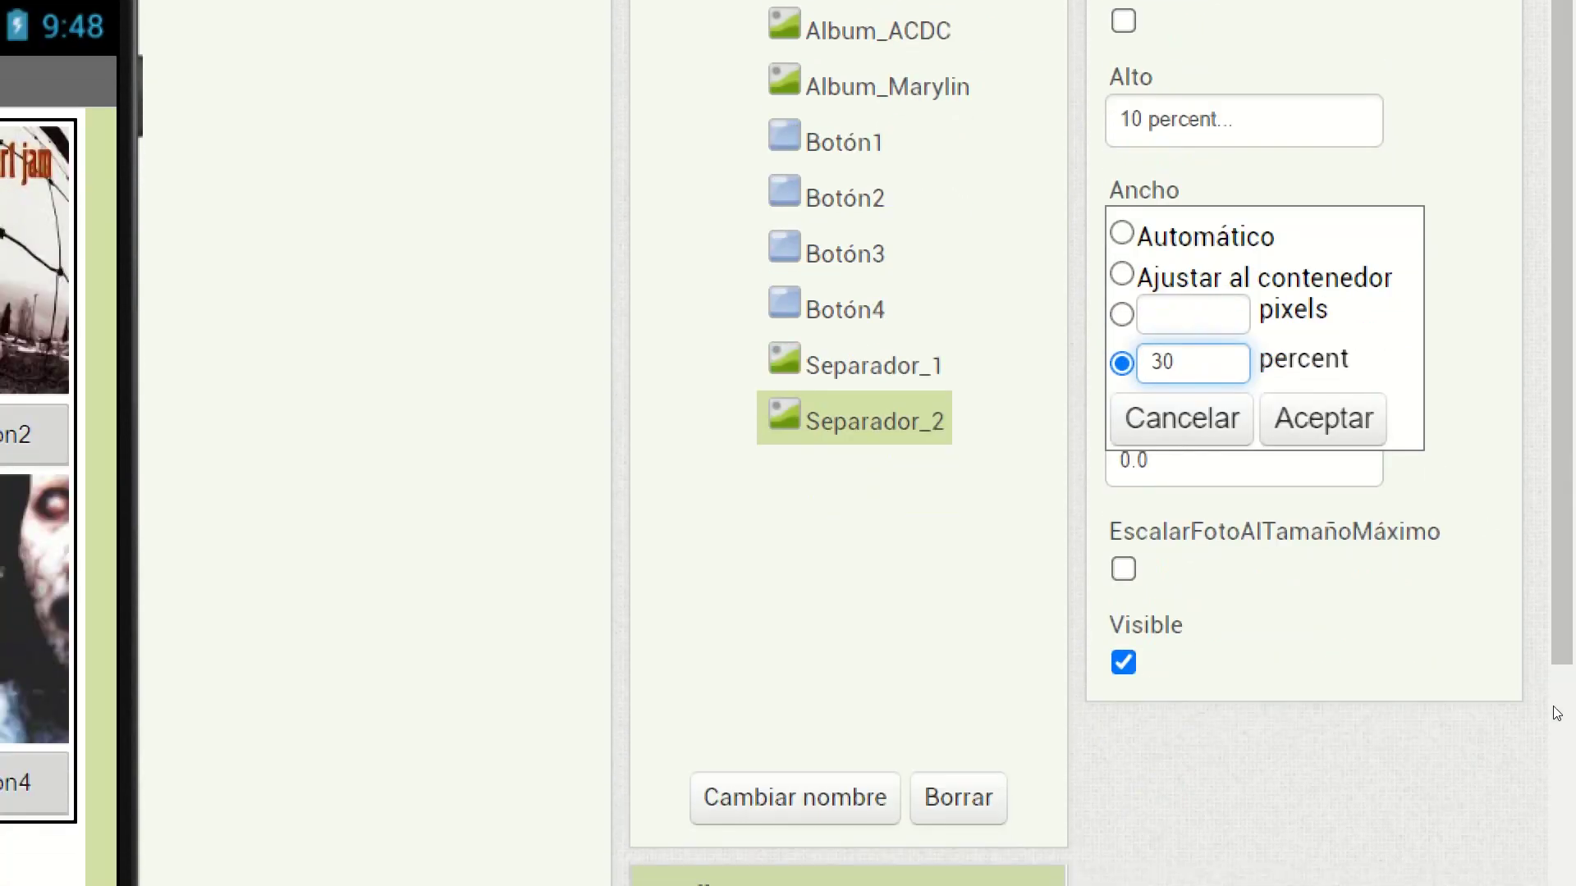
key(Return)
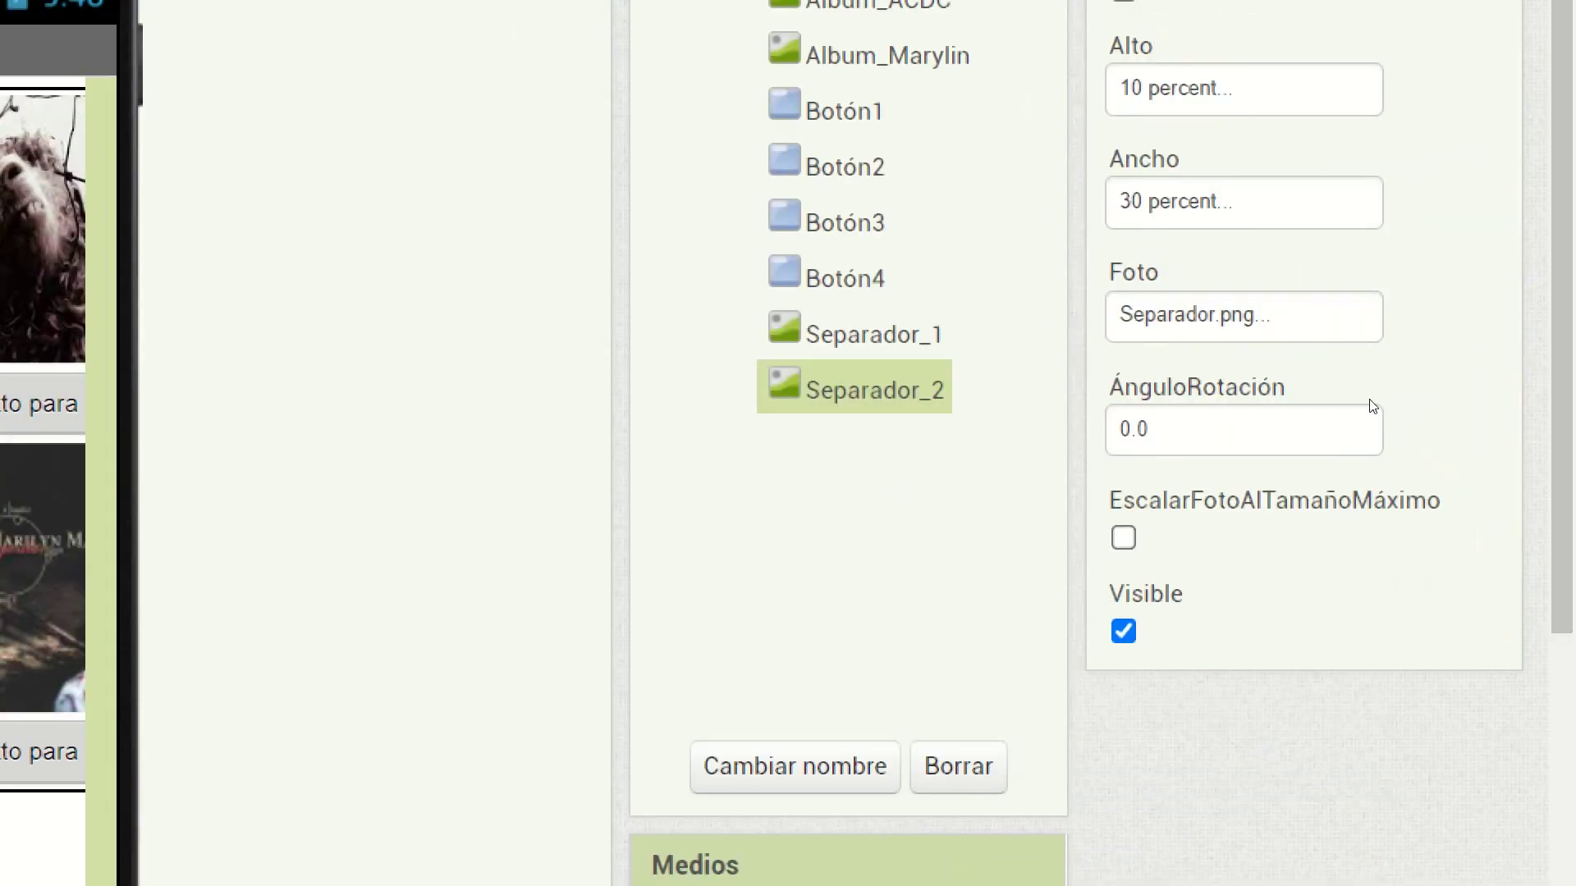
Set the width of Separador_2 back to 10 percent
click(1524, 202)
click(1192, 331)
key(BackSpace)
key(BackSpace)
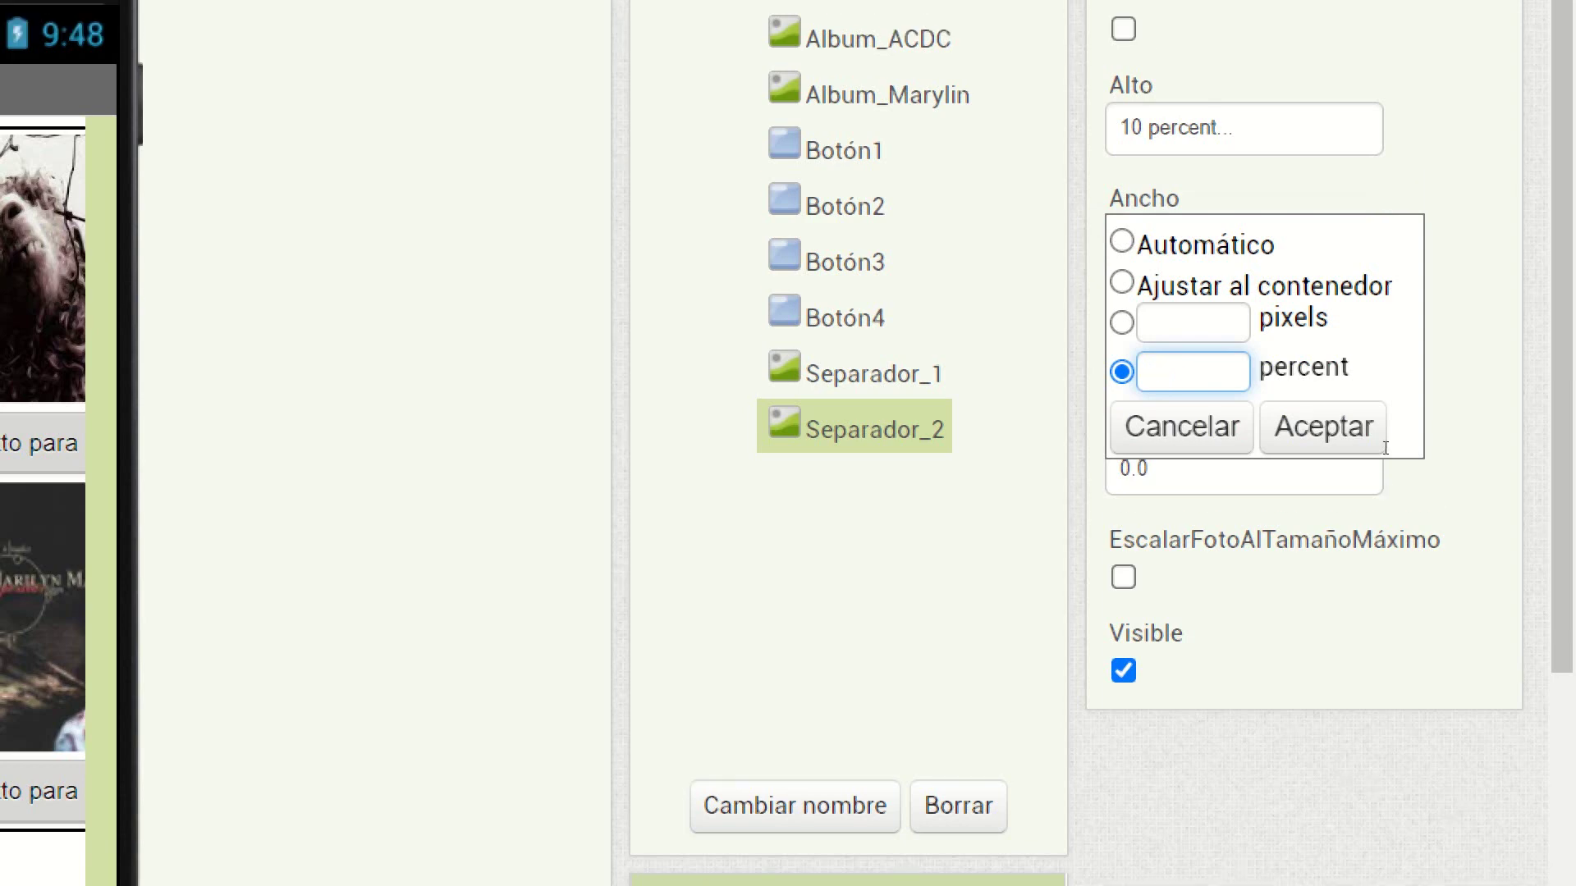
text(10)
click(1322, 498)
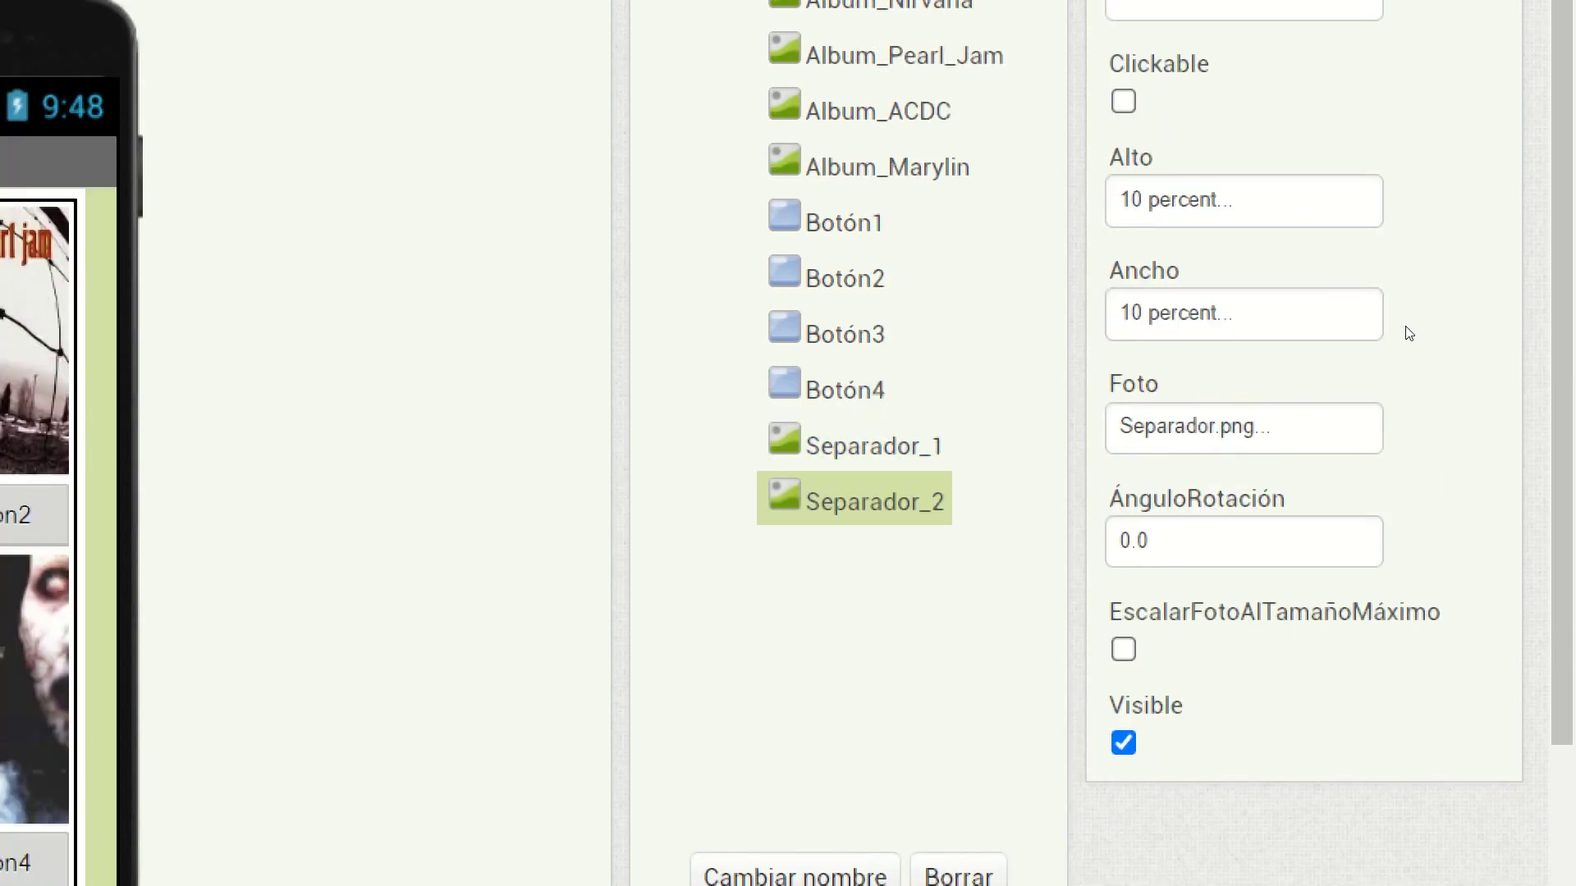
Set the height of Separador_2 to 30 percent and enable EscalarFotoAlTamañoMáximo for it
click(1243, 200)
key(Tab)
text(30)
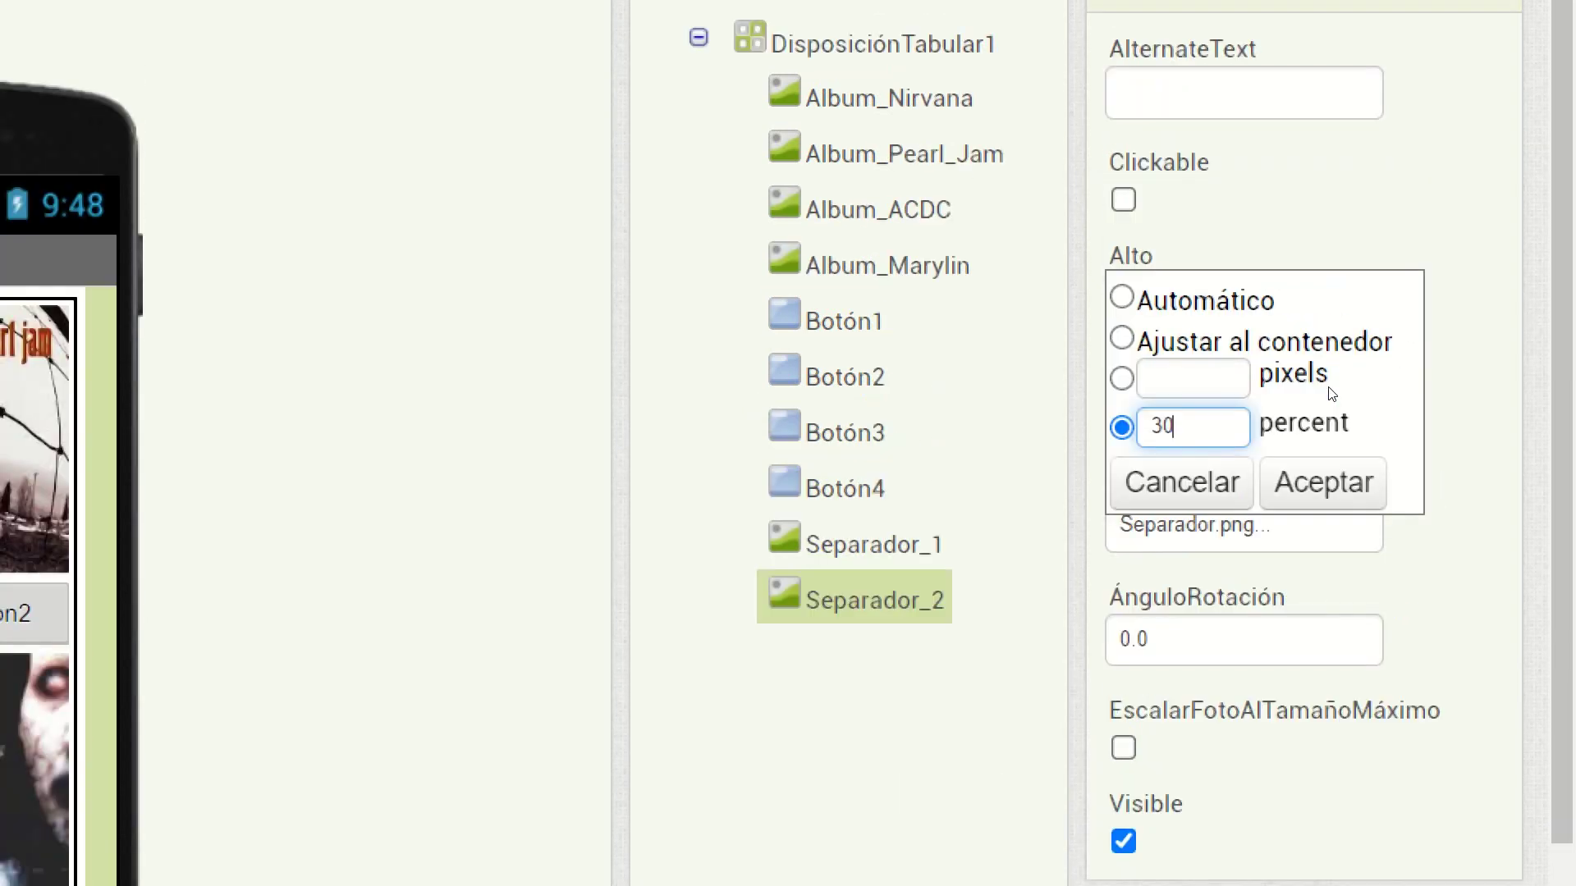
key(Return)
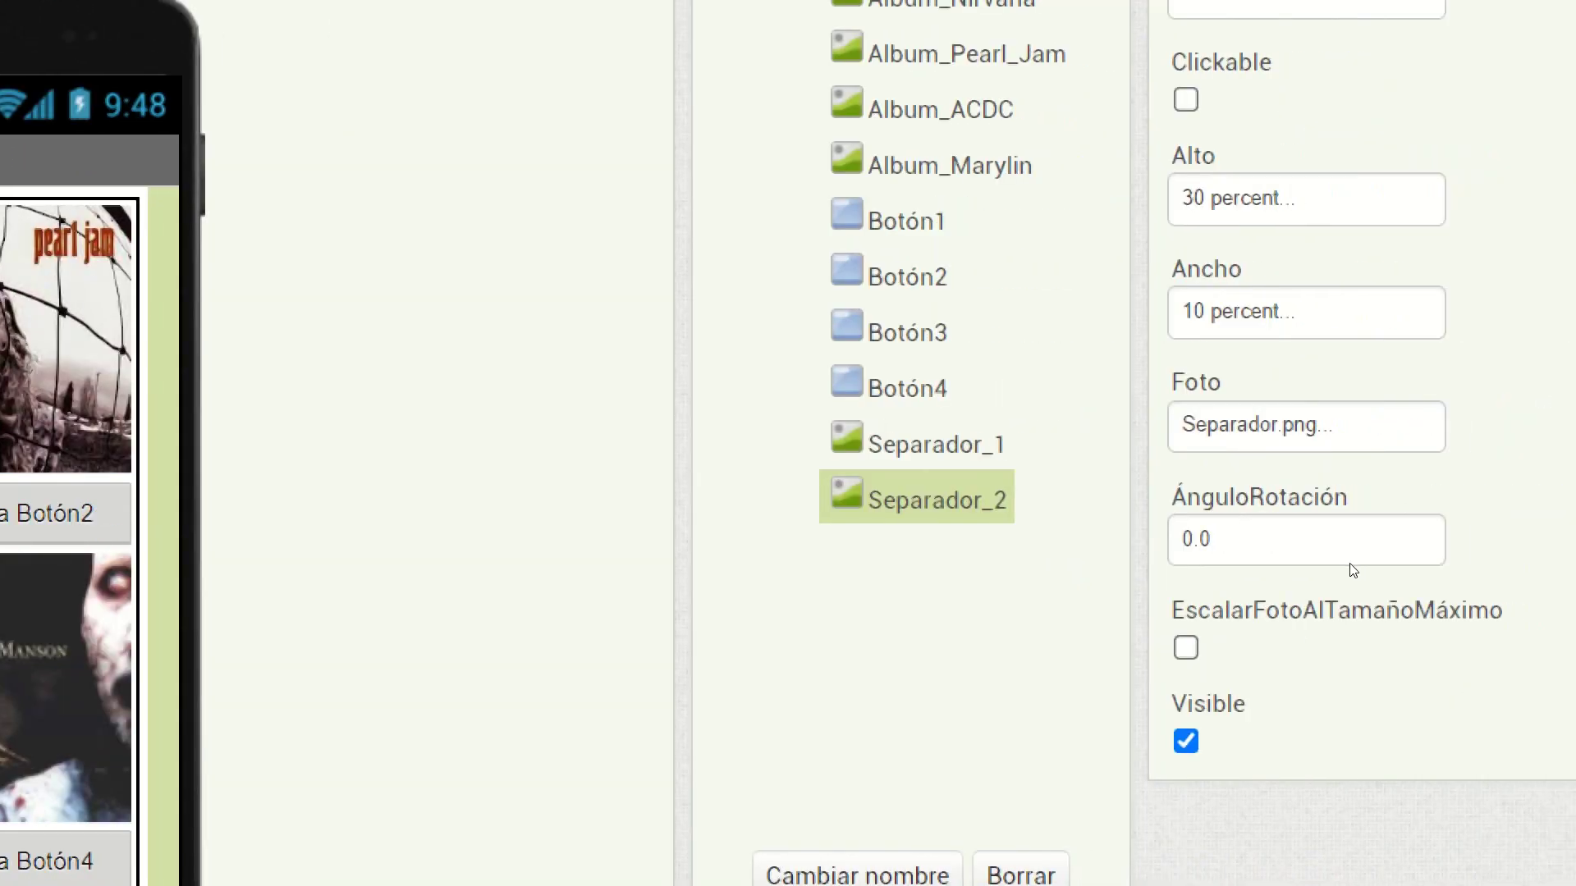
click(1186, 648)
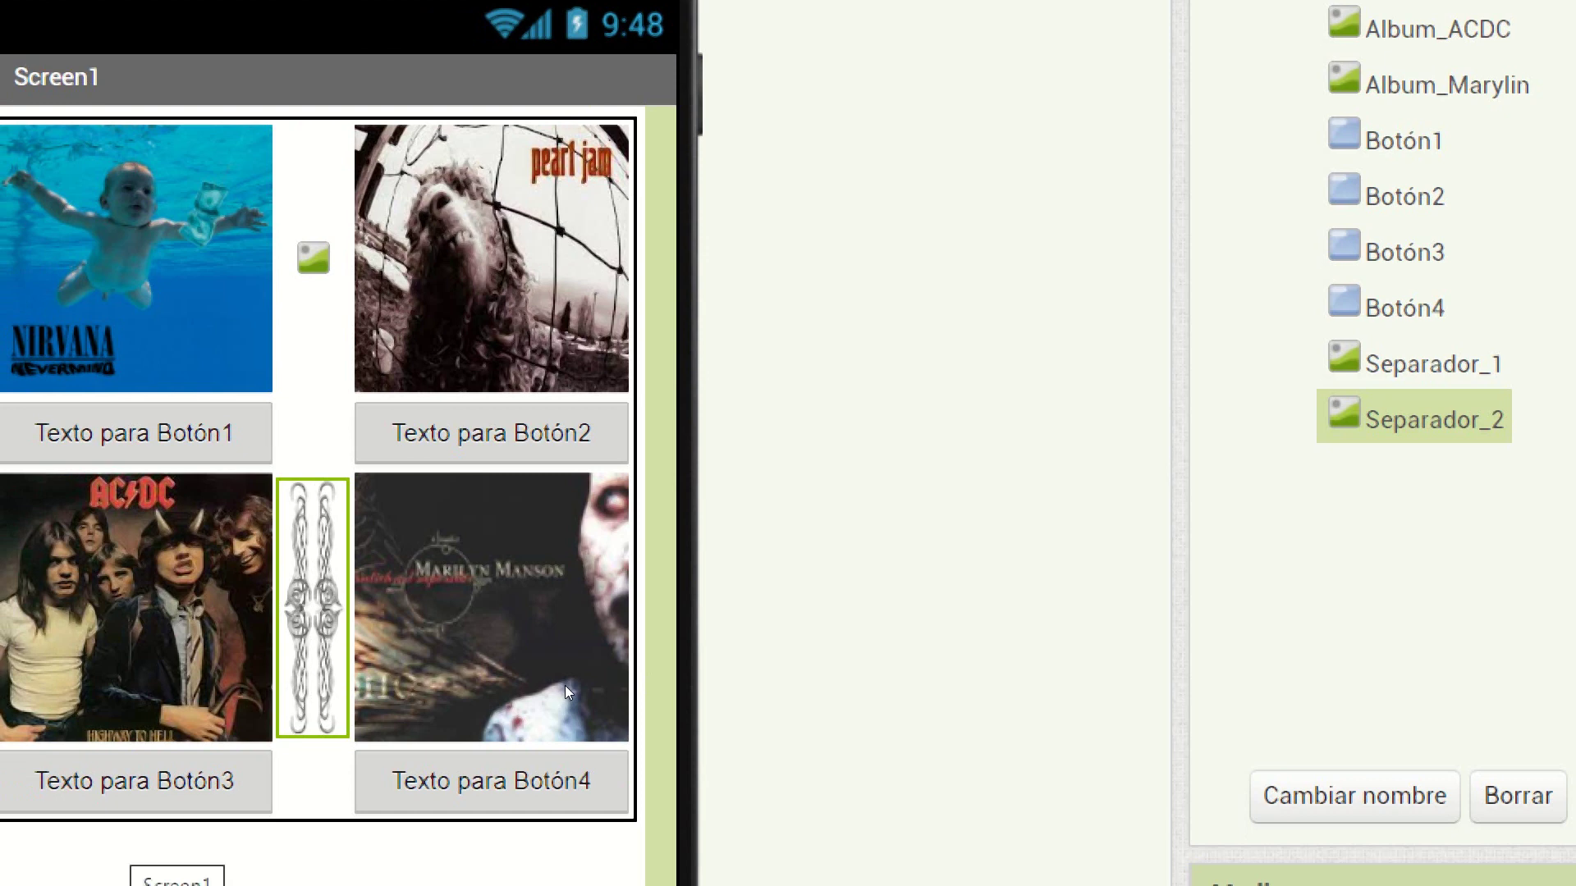
Assign Separador.png as the photo of Separador_1 between the Nirvana and Pearl Jam covers
click(313, 259)
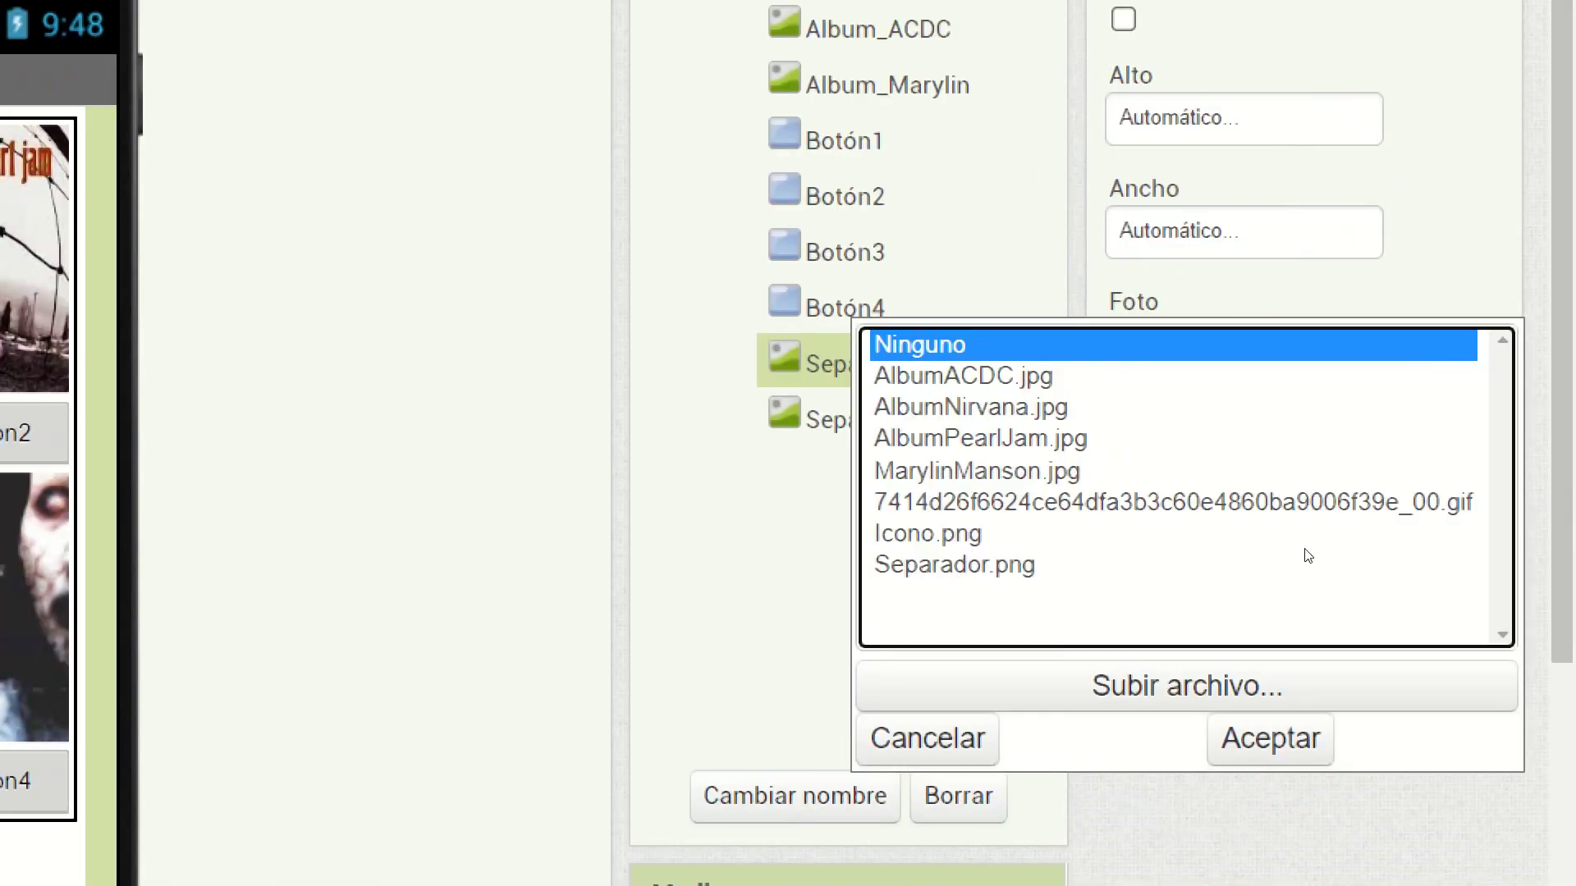
click(1311, 562)
click(1269, 738)
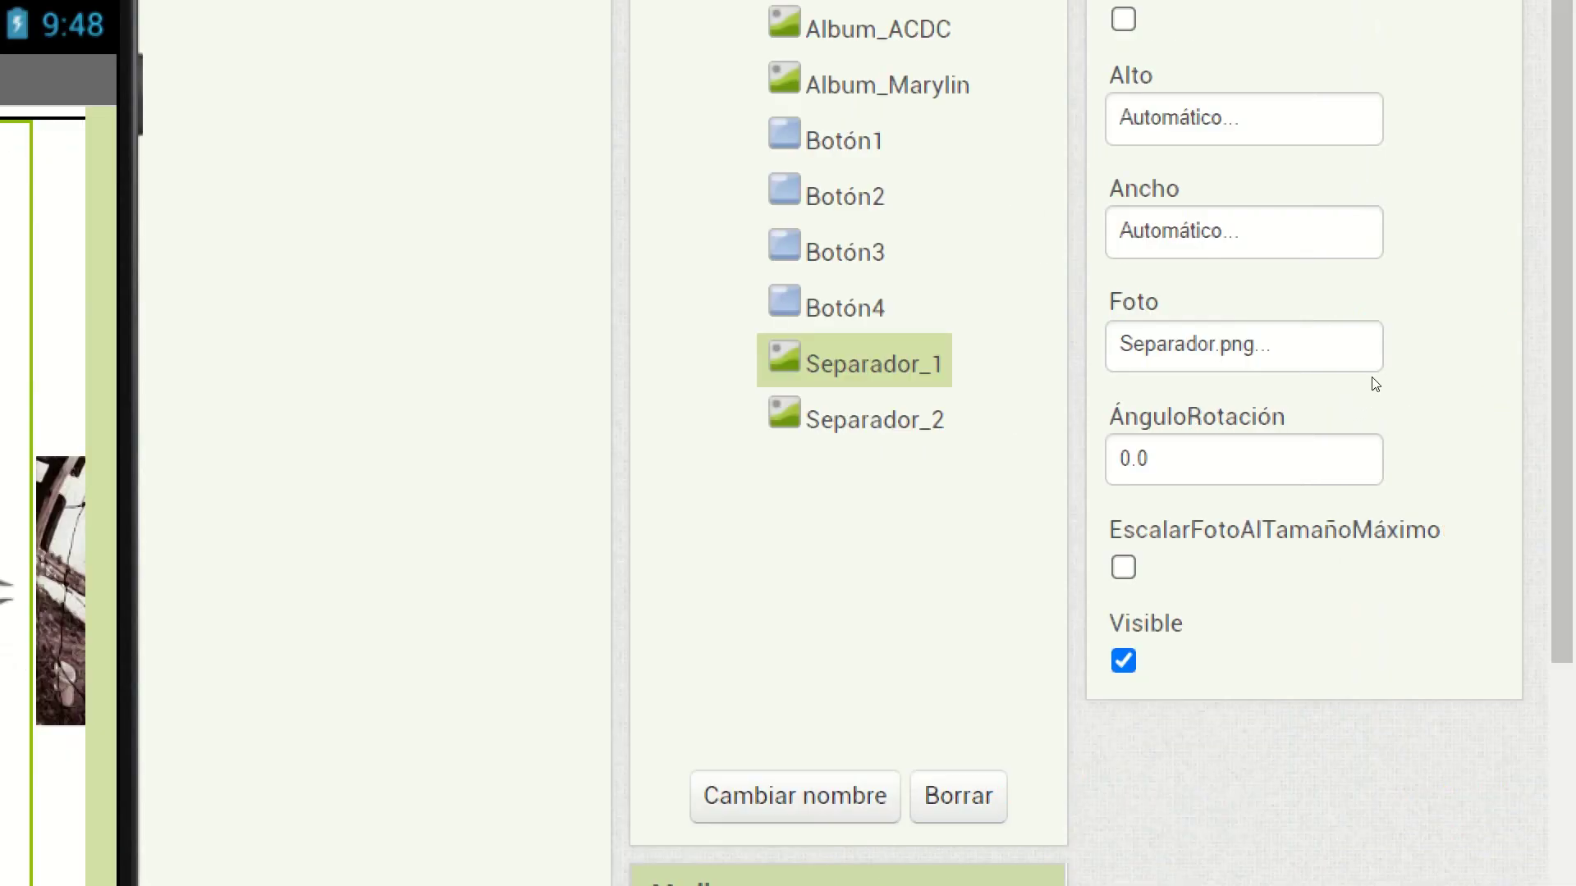
Set the width of Separador_1 to 10 percent
click(1346, 238)
click(1192, 361)
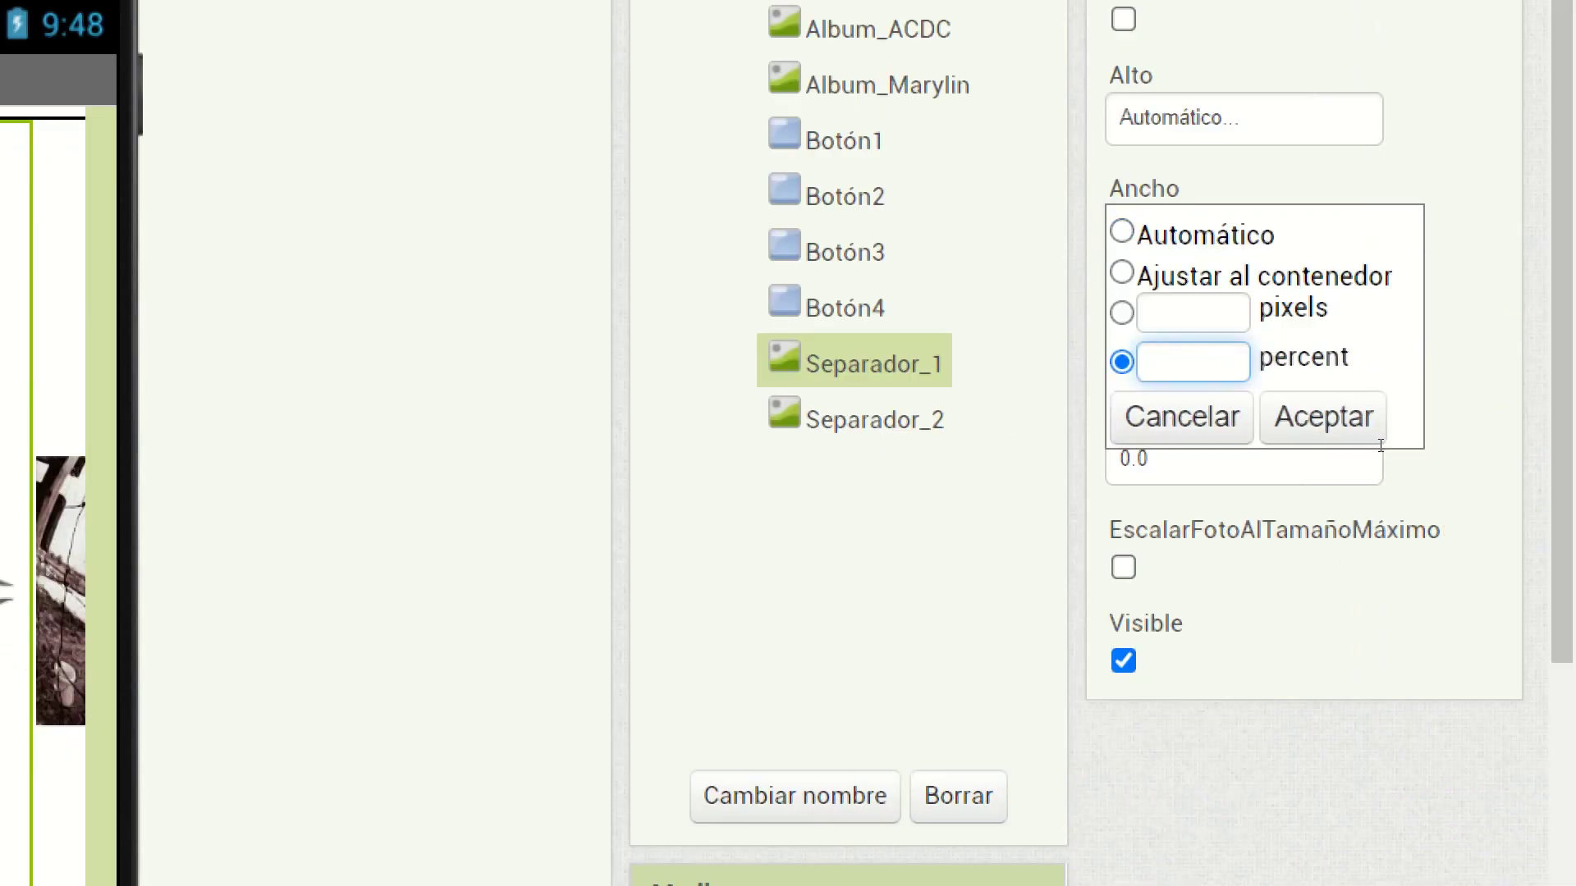
text(10)
key(Return)
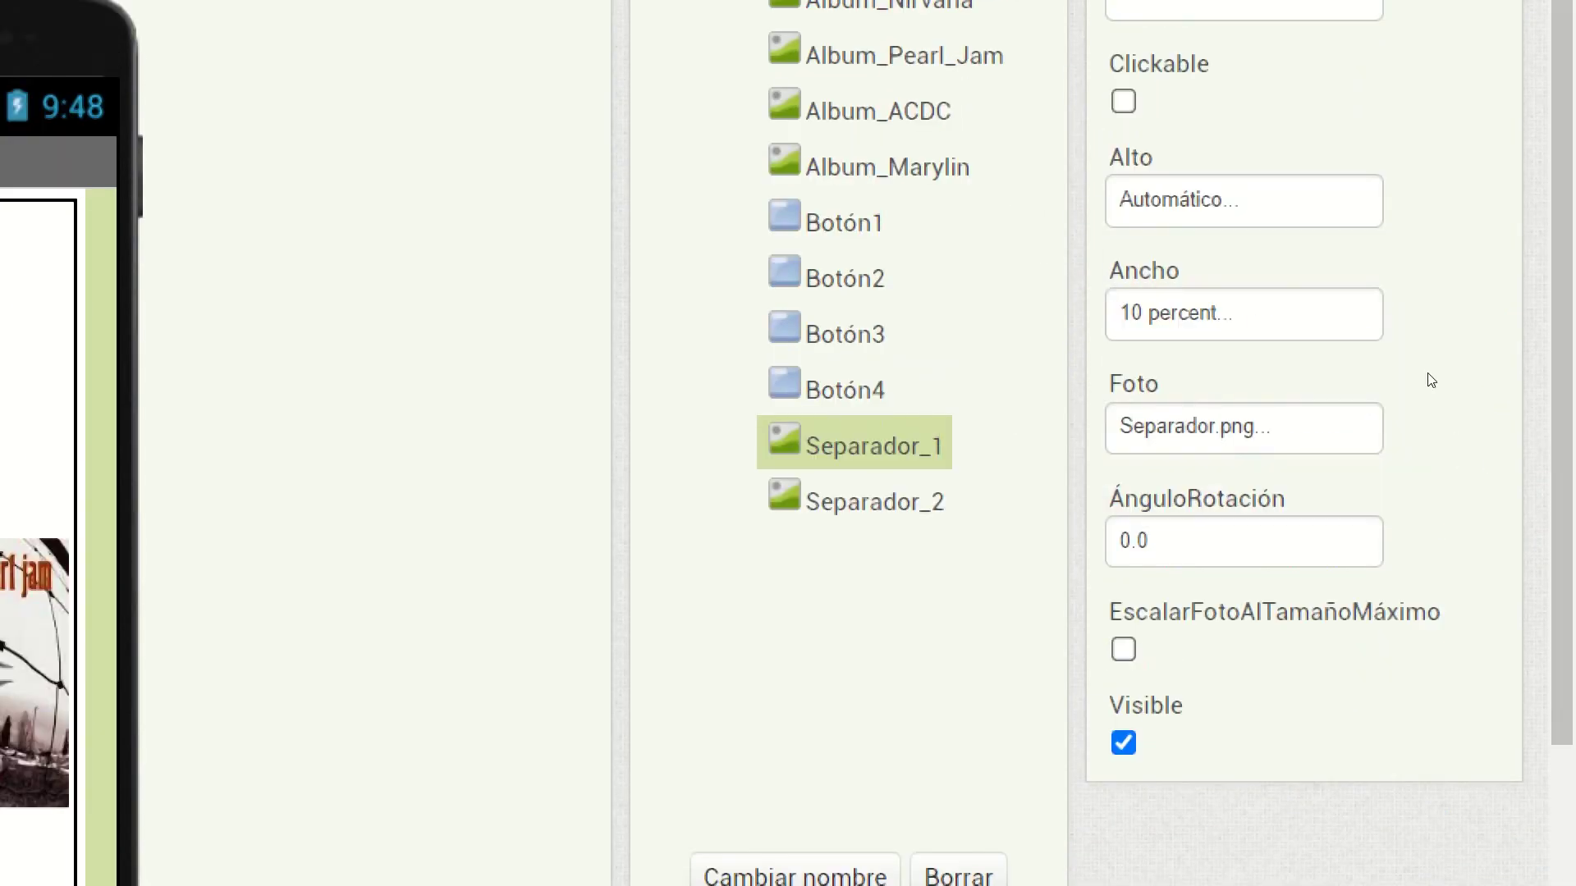
Set the height of Separador_1 to 30 percent and enable EscalarFotoAlTamañoMáximo for it
click(1244, 200)
click(1192, 328)
text(30)
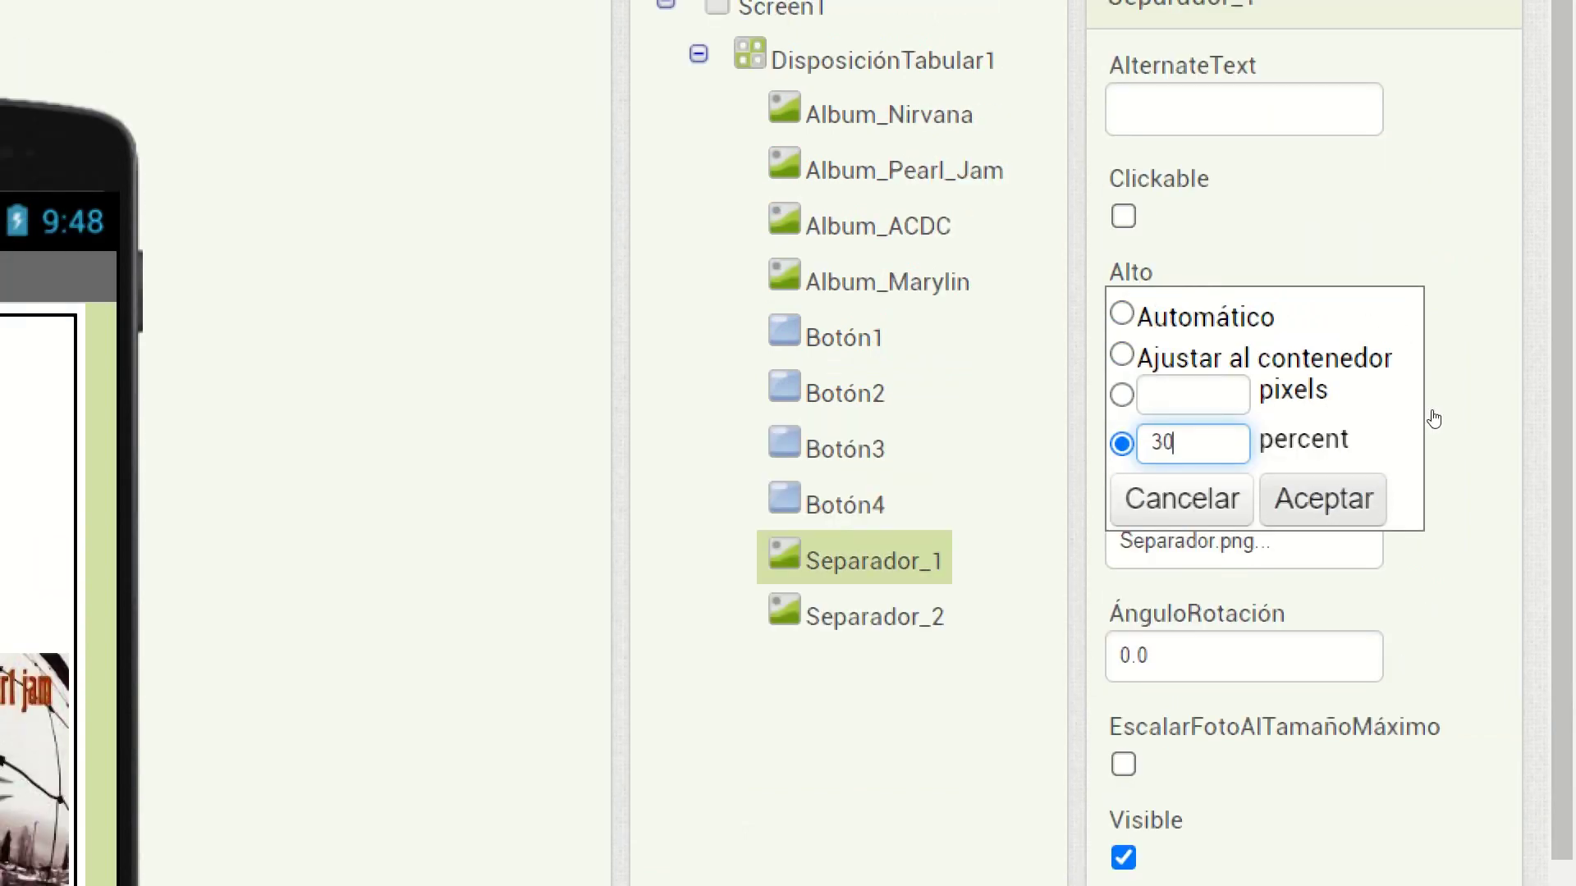
key(Return)
key(space)
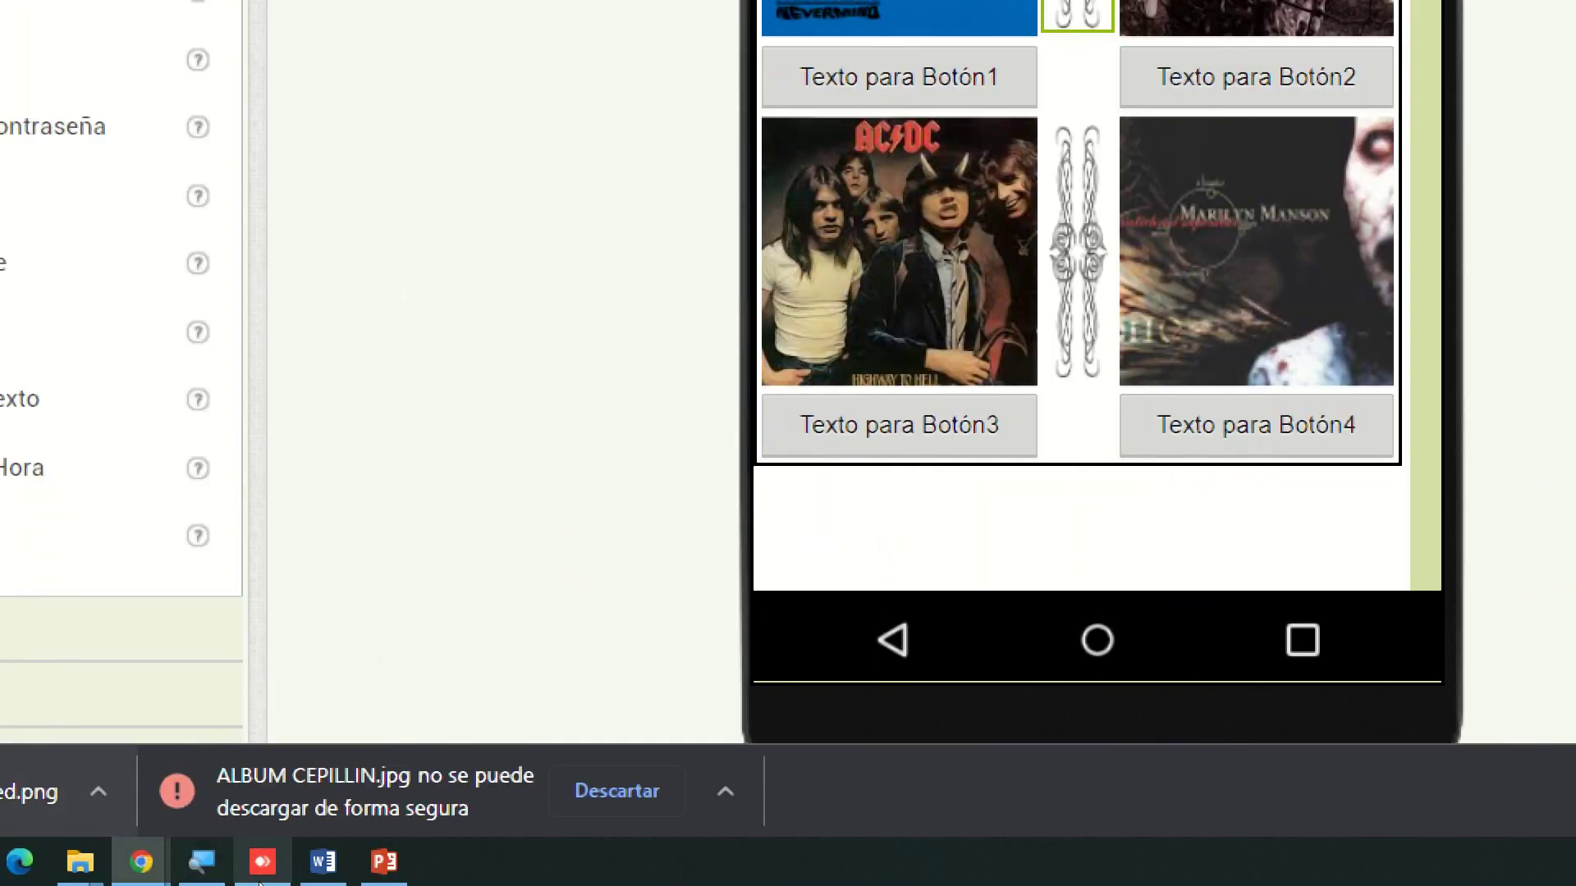
Add a new button to Screen1 below the table arrangement of album covers
click(201, 861)
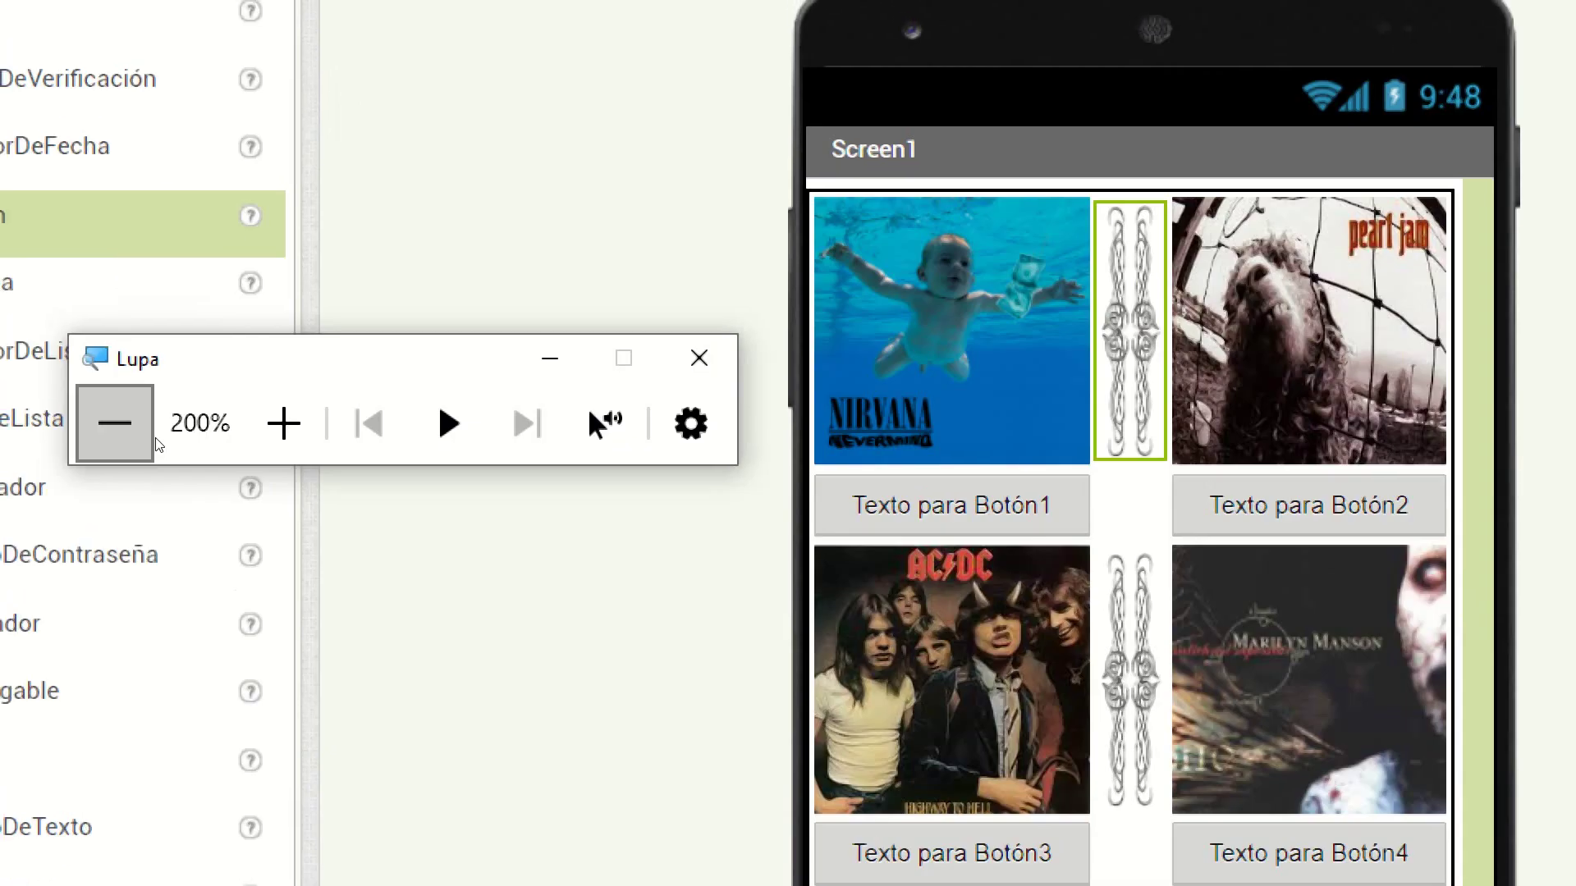
click(130, 443)
click(948, 540)
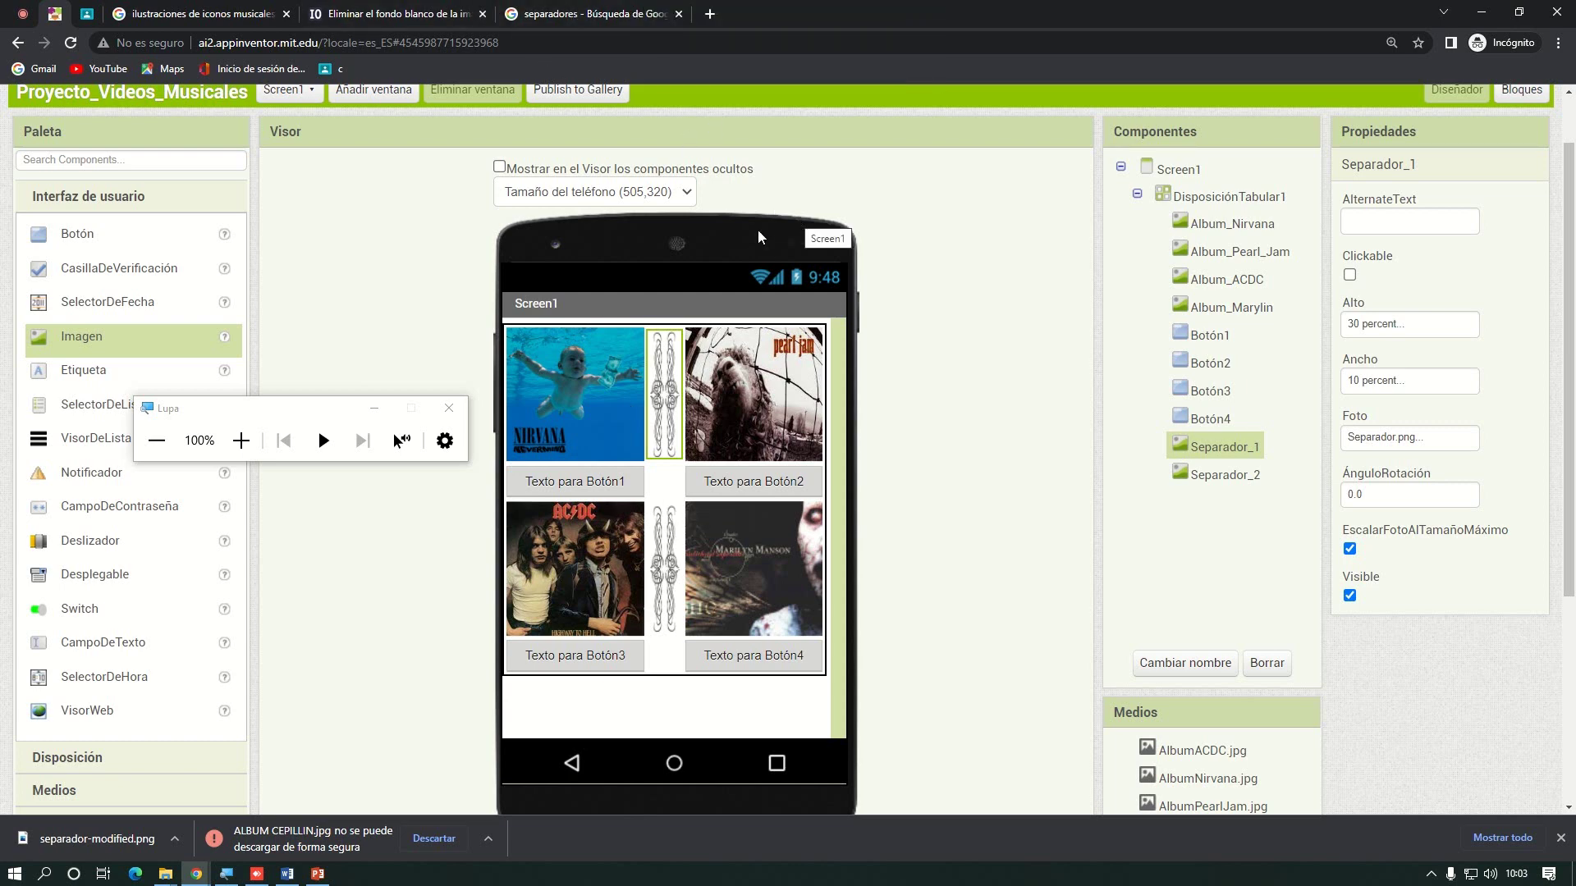
click(144, 237)
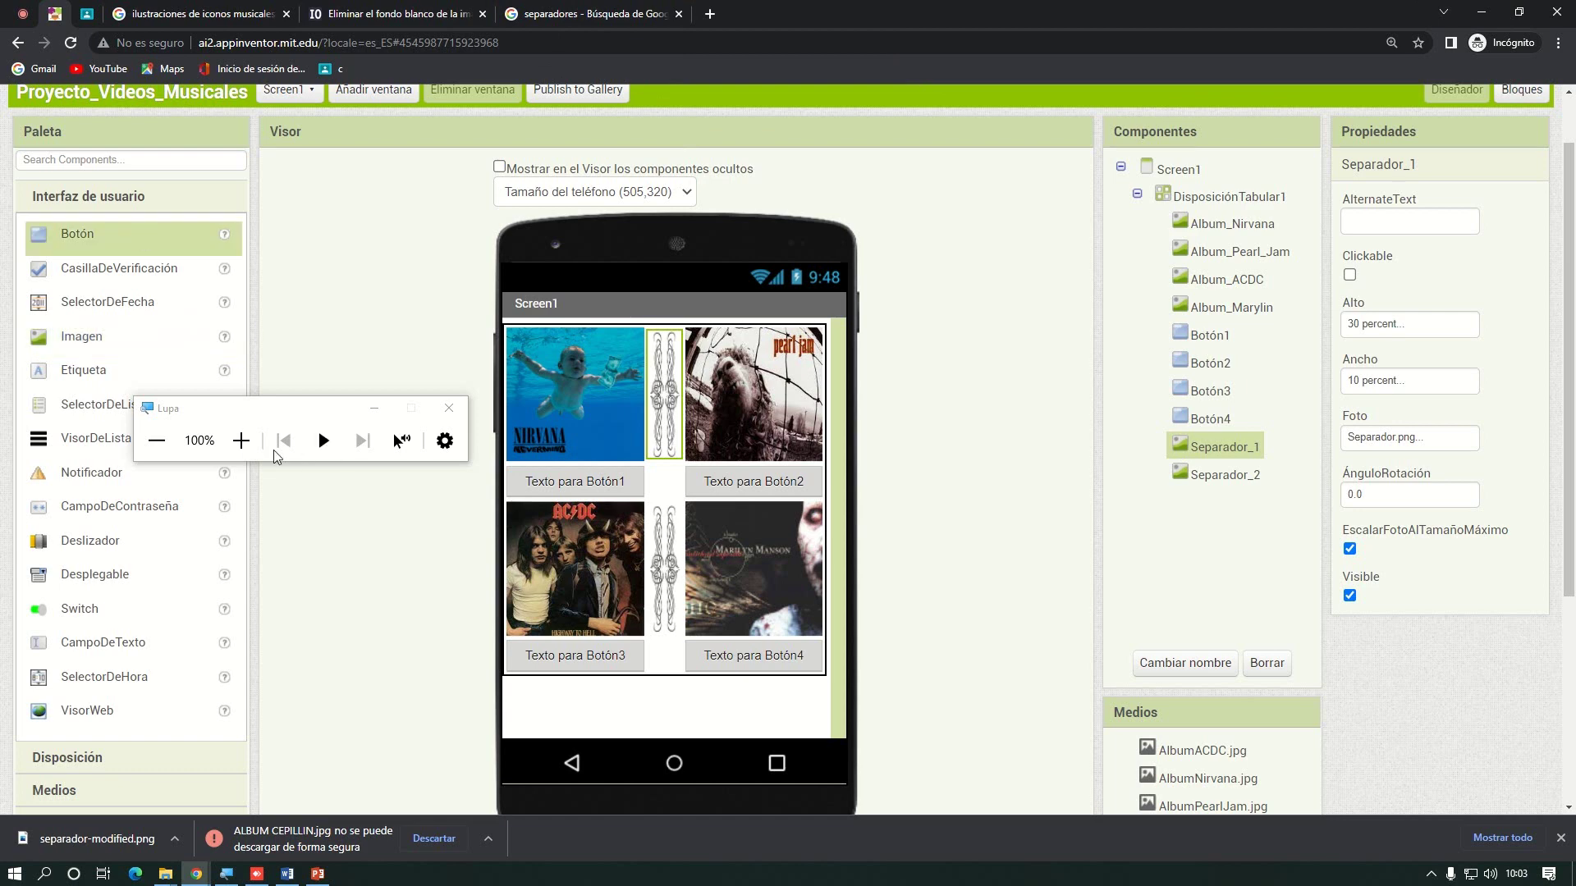
click(240, 441)
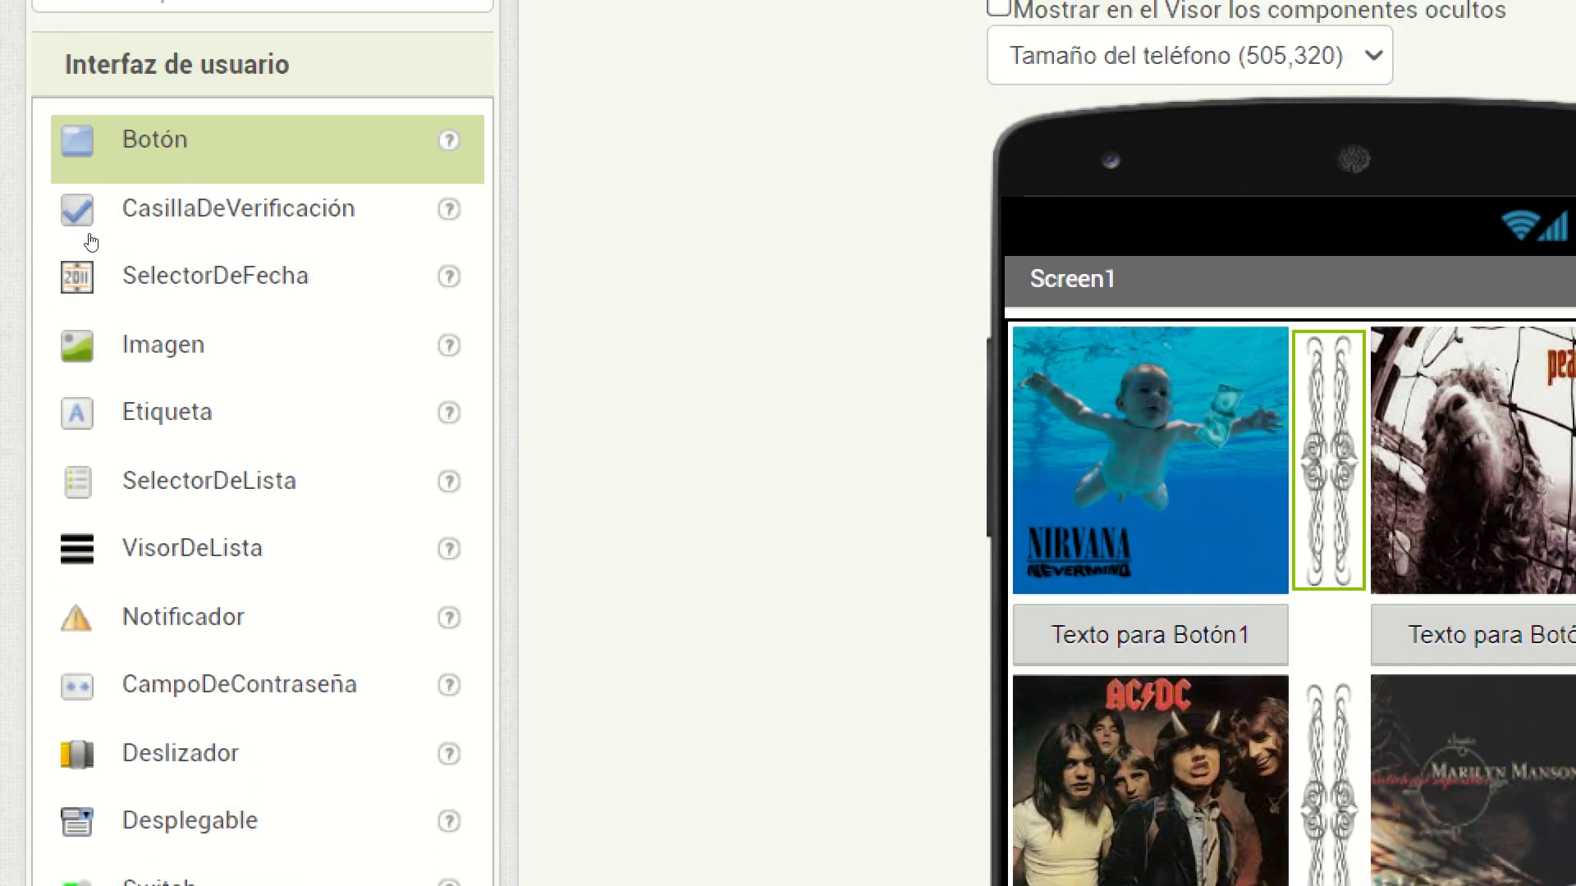
drag(91, 242, 707, 712)
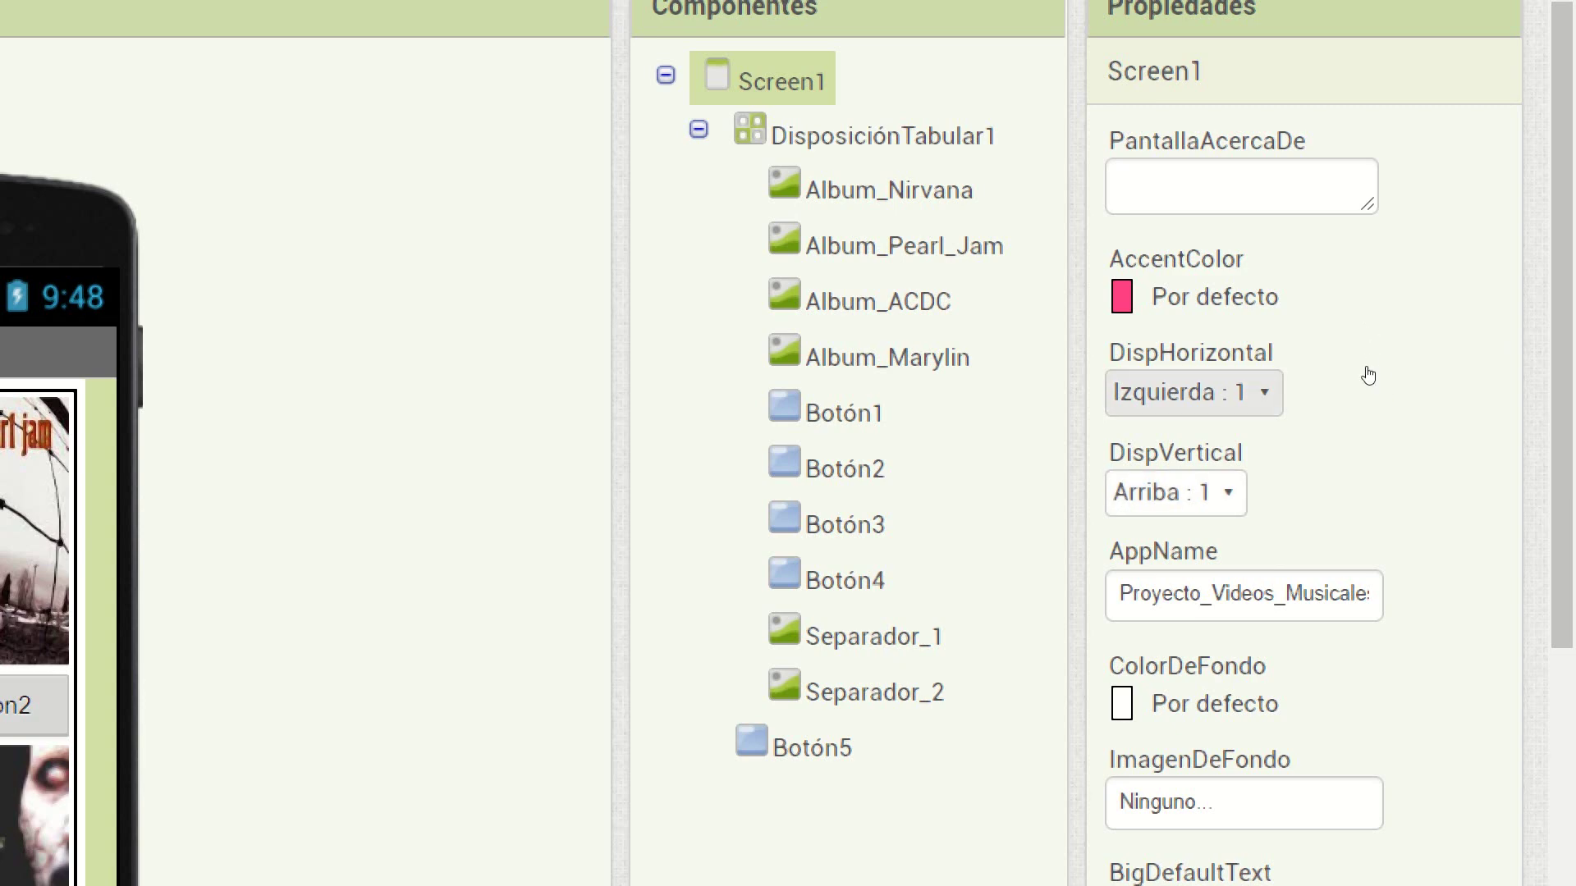
Centre the content of Screen1 with DispHorizontal set to Centro : 3 and DispVertical set to Centro : 2
click(1193, 392)
click(1204, 511)
click(1176, 492)
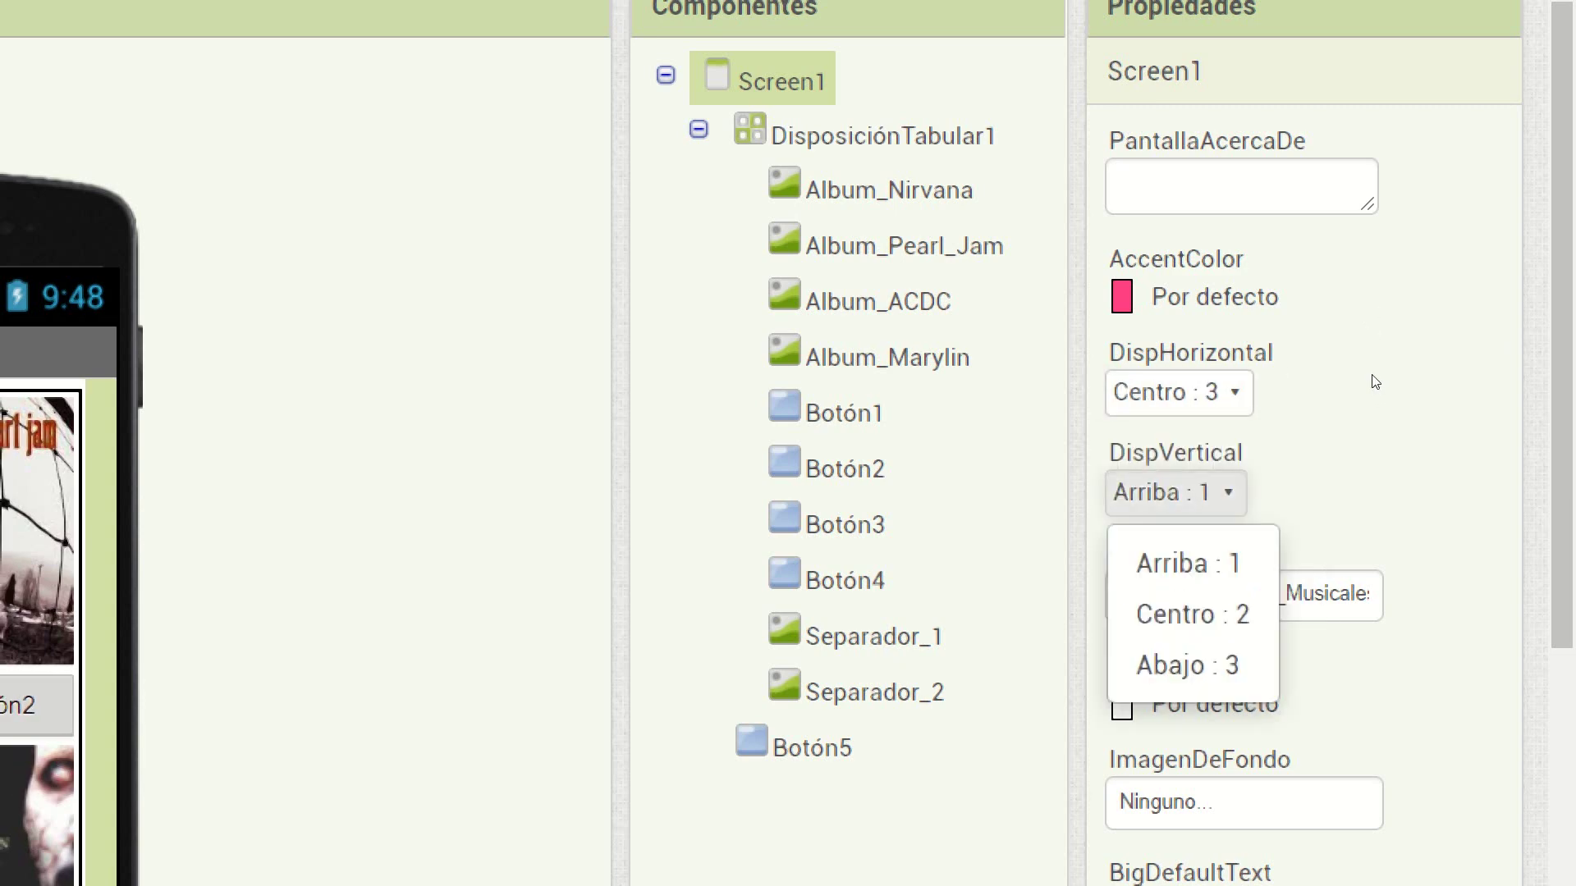
key(Return)
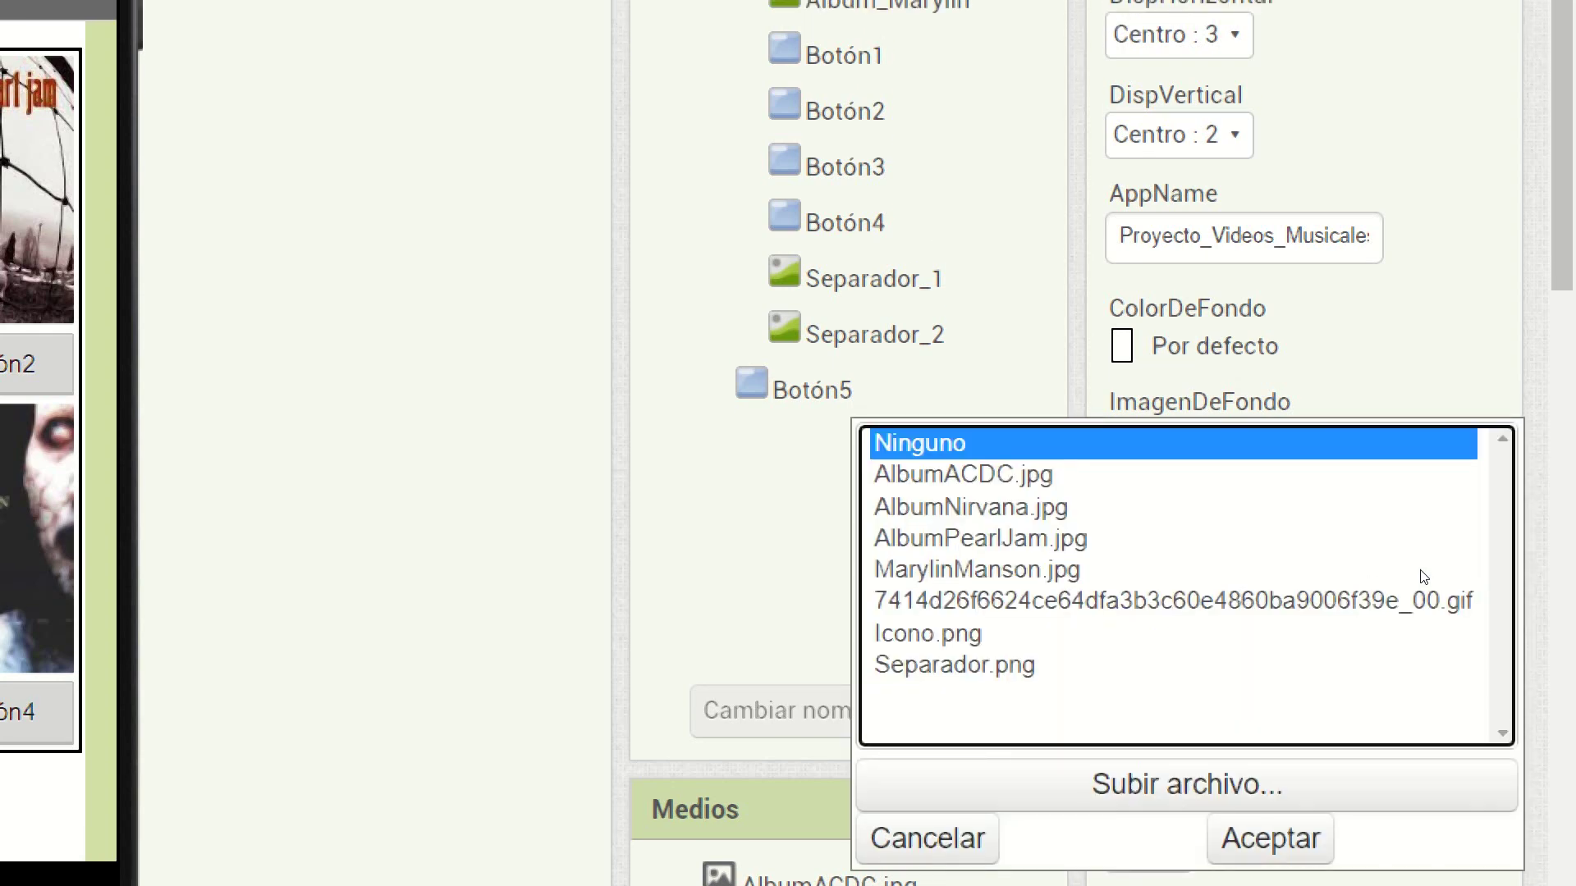
Use 7414d26f6624ce64dfa3b3c60e4860ba9006f39e_00.gif as the background image of Screen1
click(1441, 611)
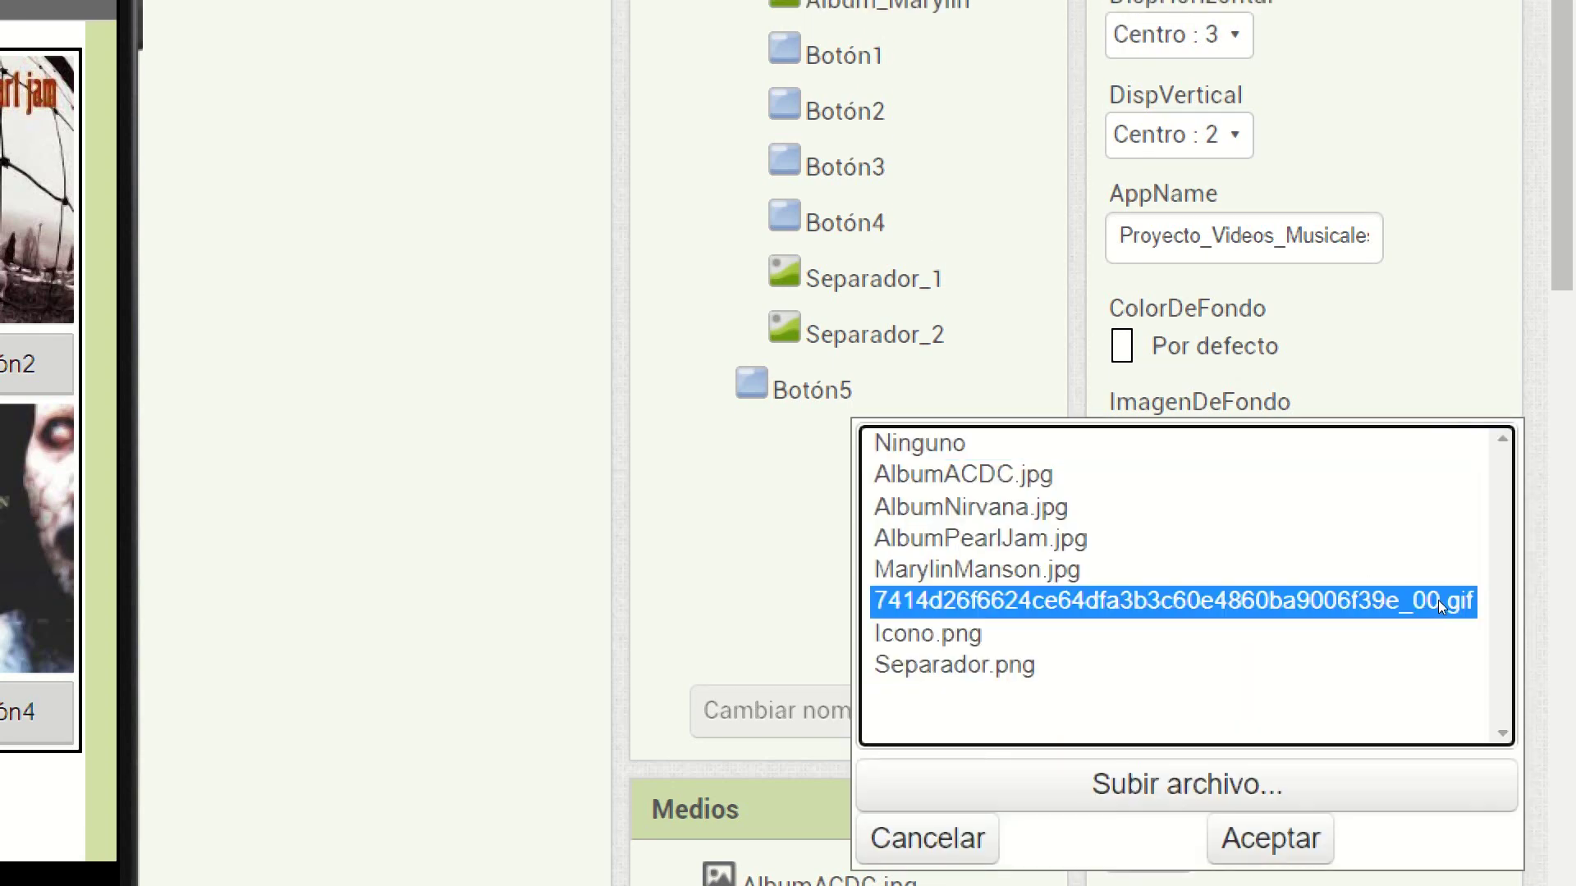
click(1271, 825)
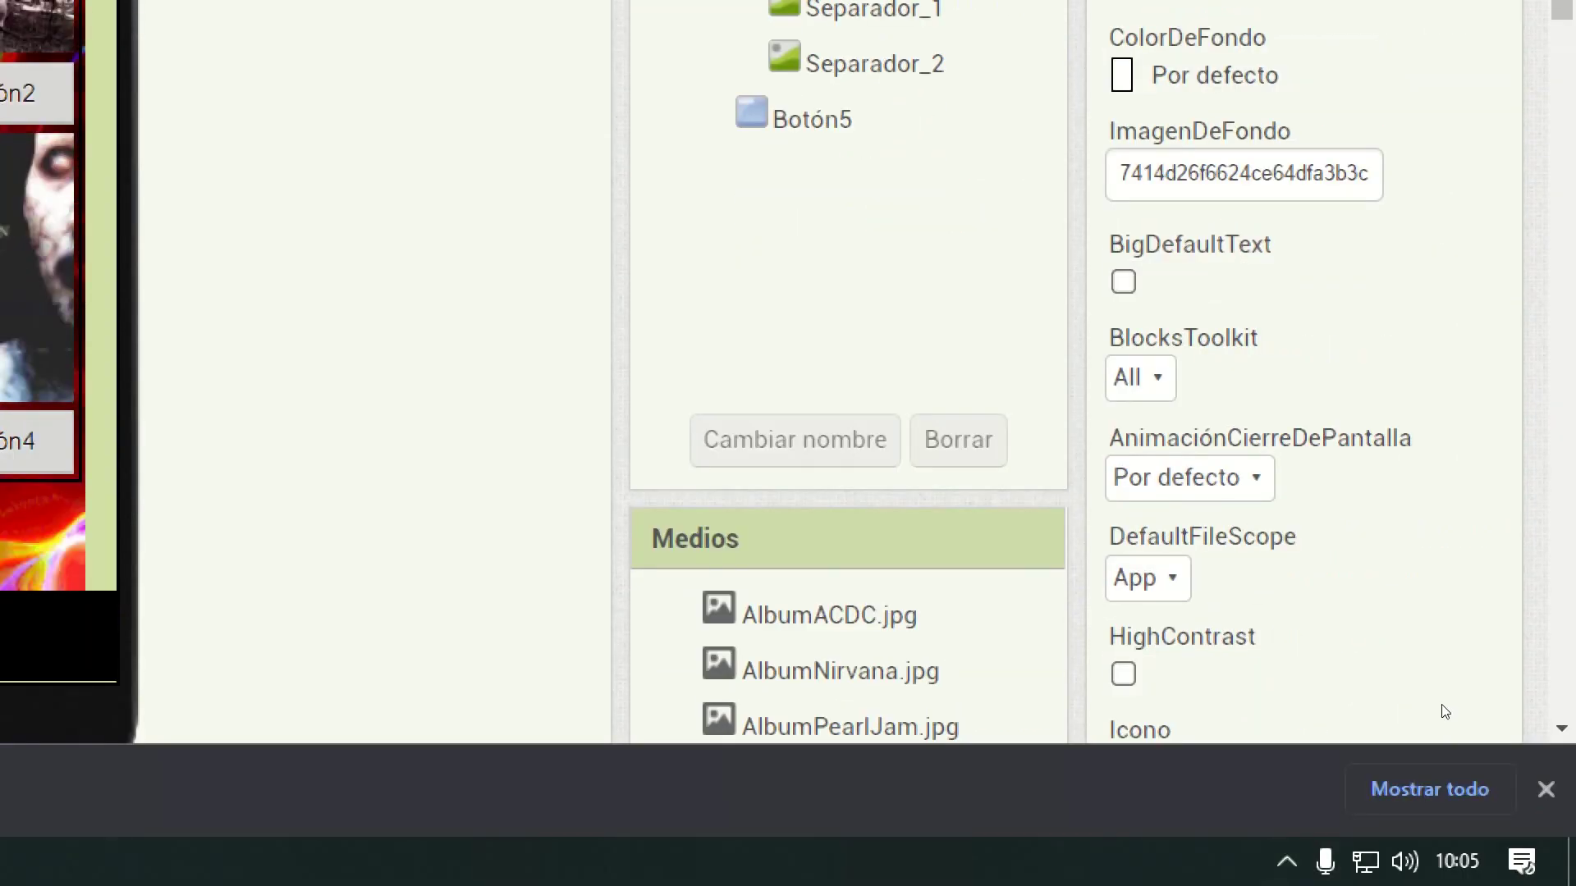
Set Screen1's closing animation, AnimaciónCierreDePantalla, to Fundido
scroll(1432, 712, down, 2)
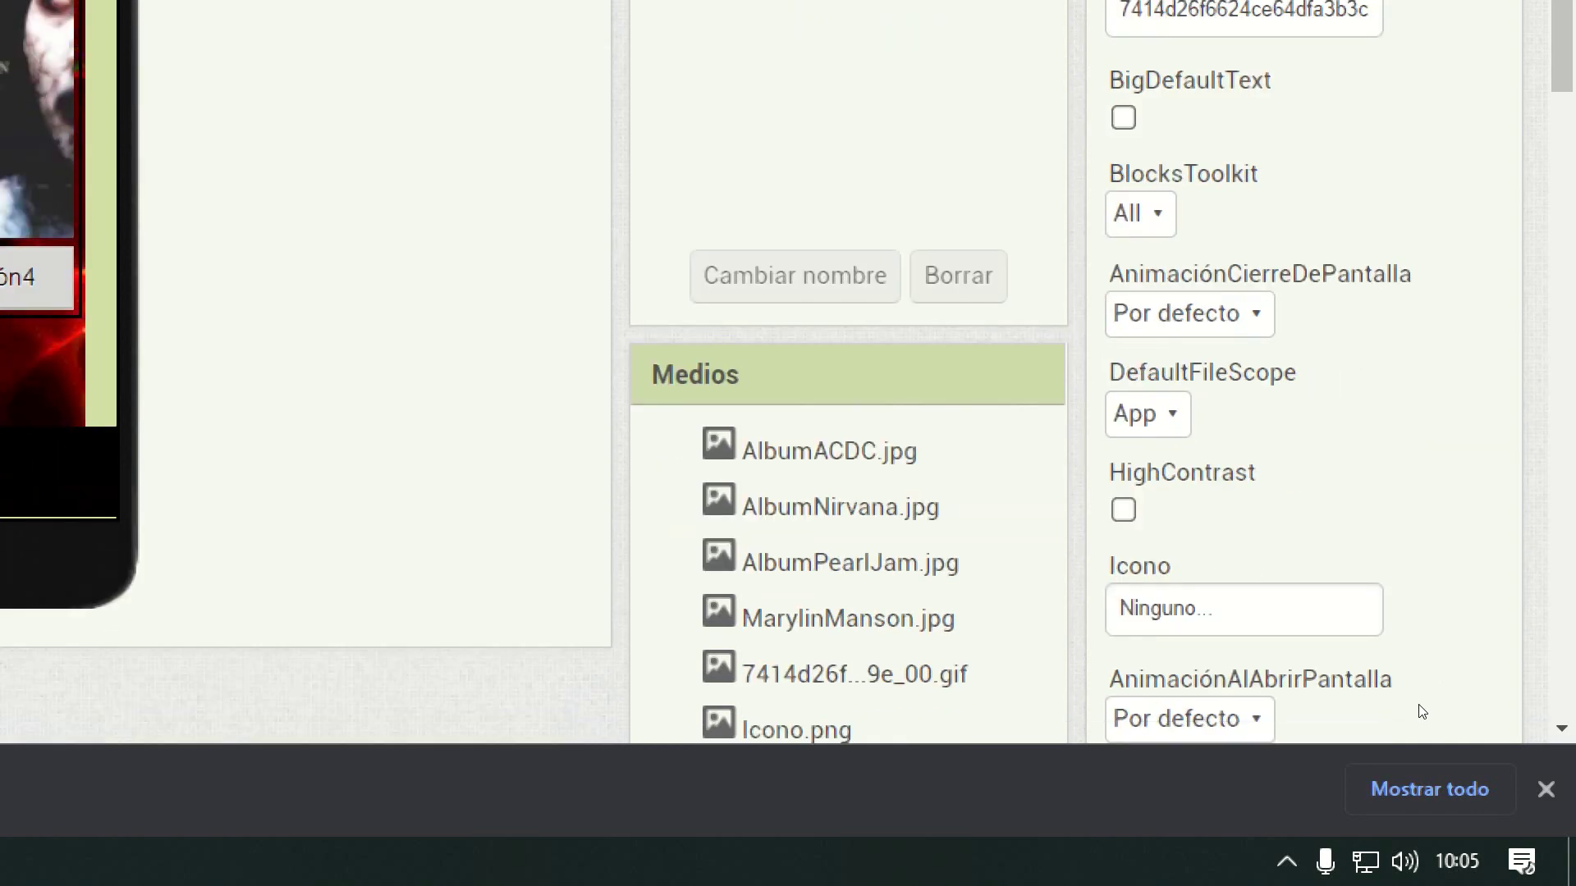
scroll(1422, 712, up, 2)
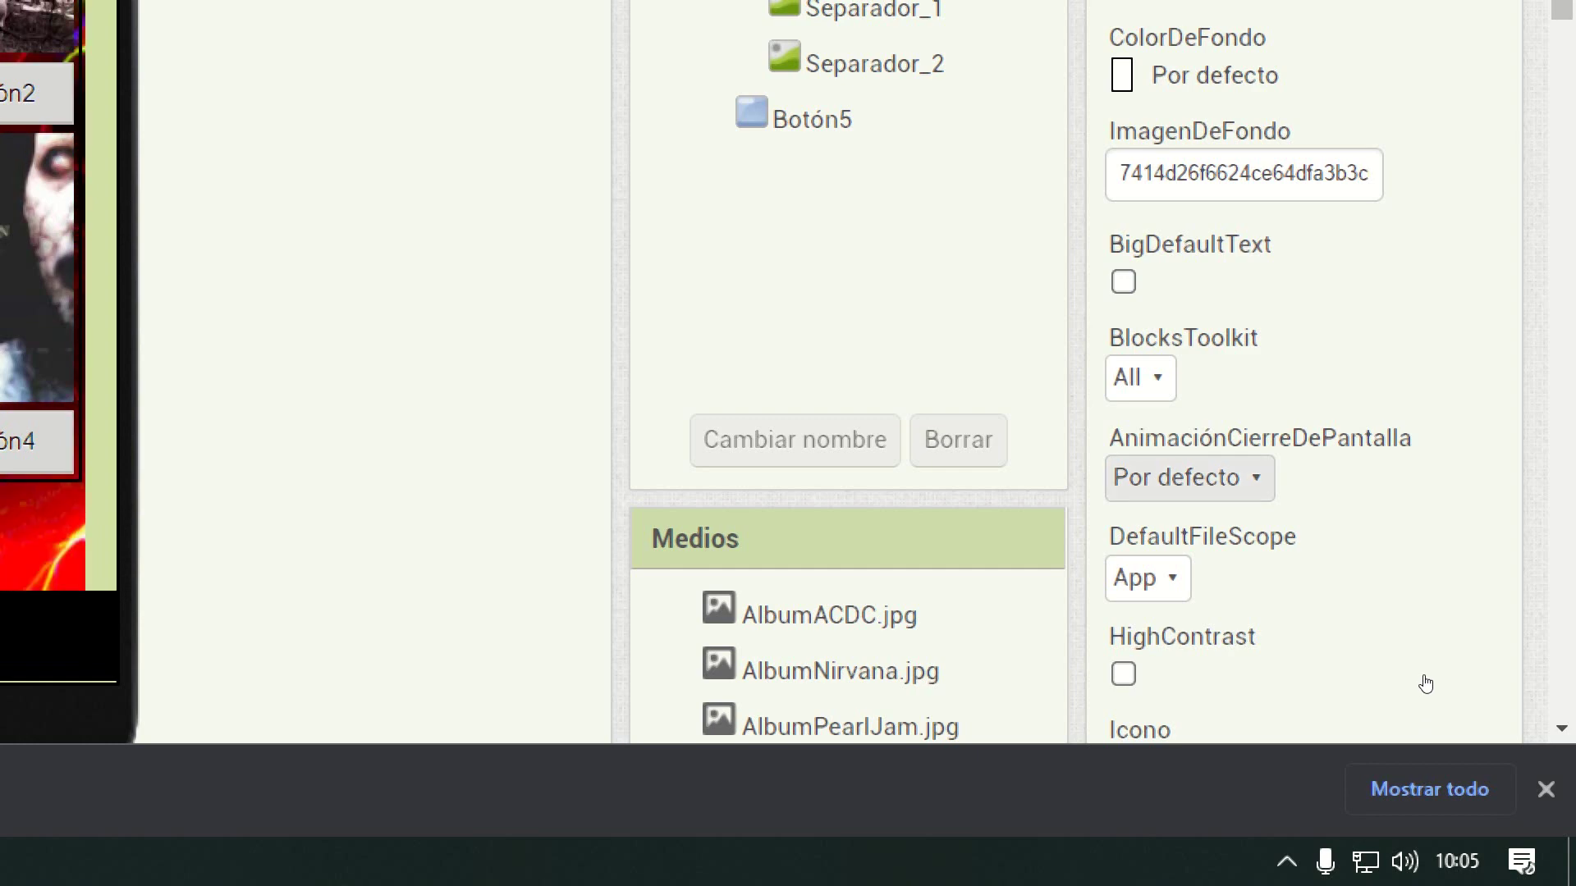
click(1189, 477)
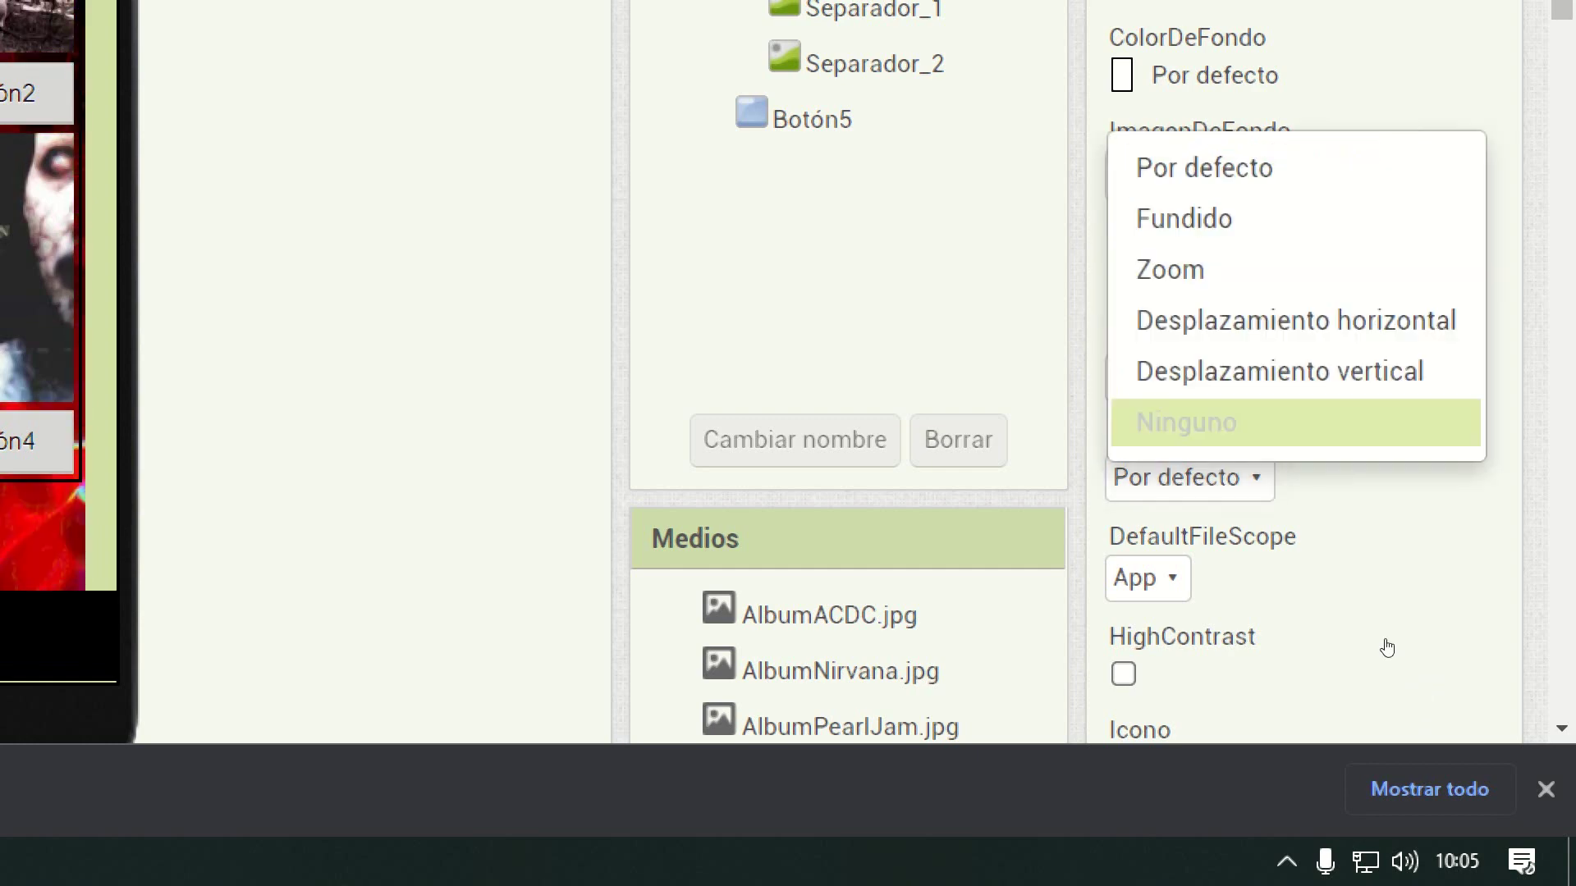
key(Up)
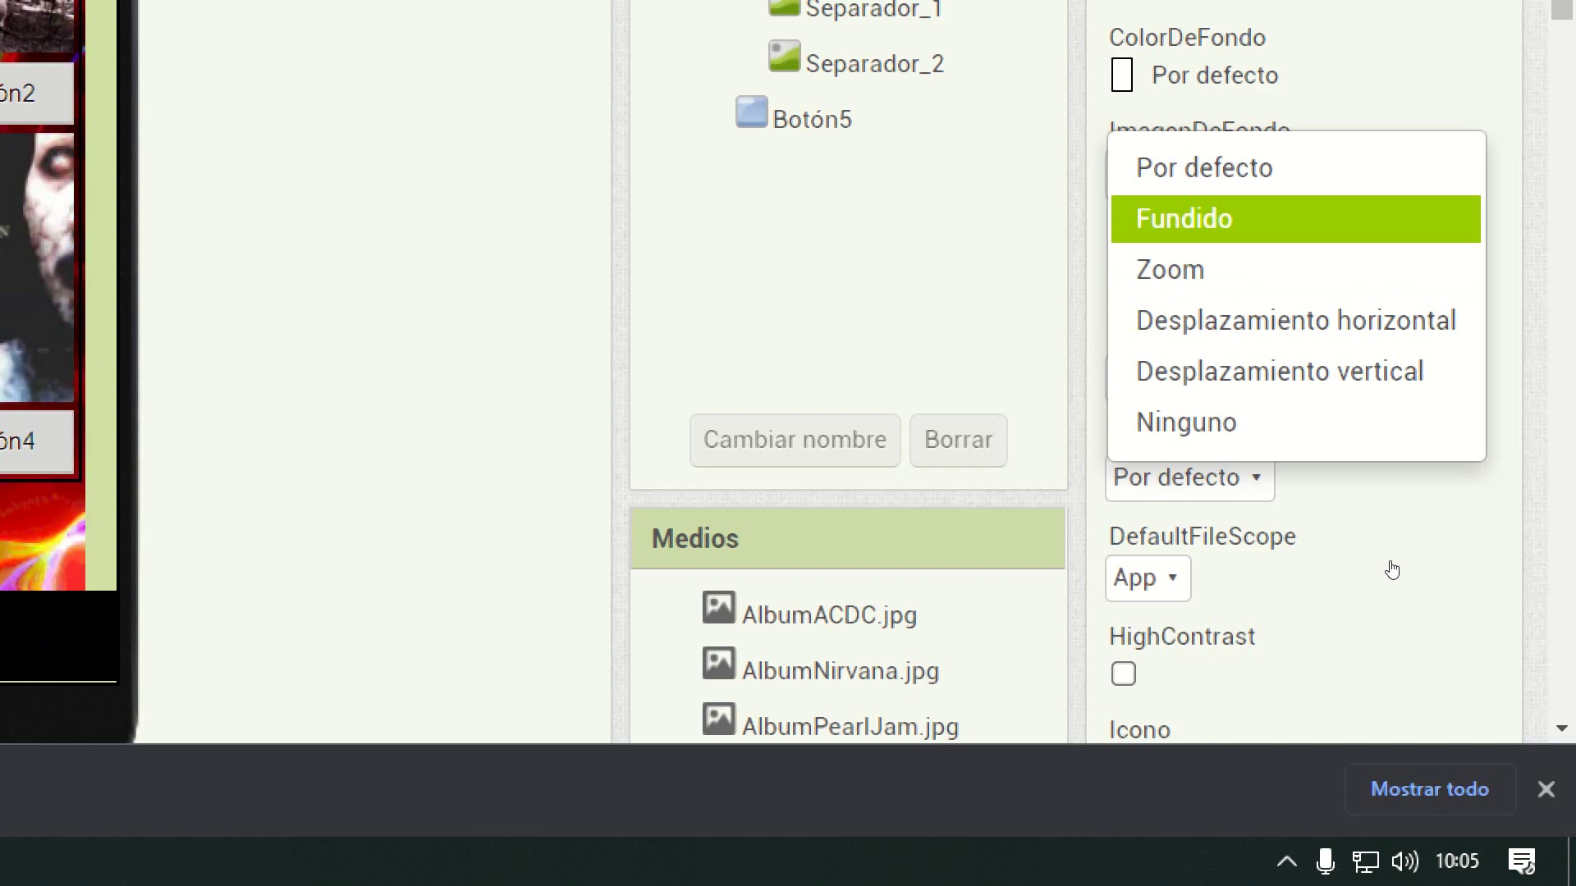
key(Return)
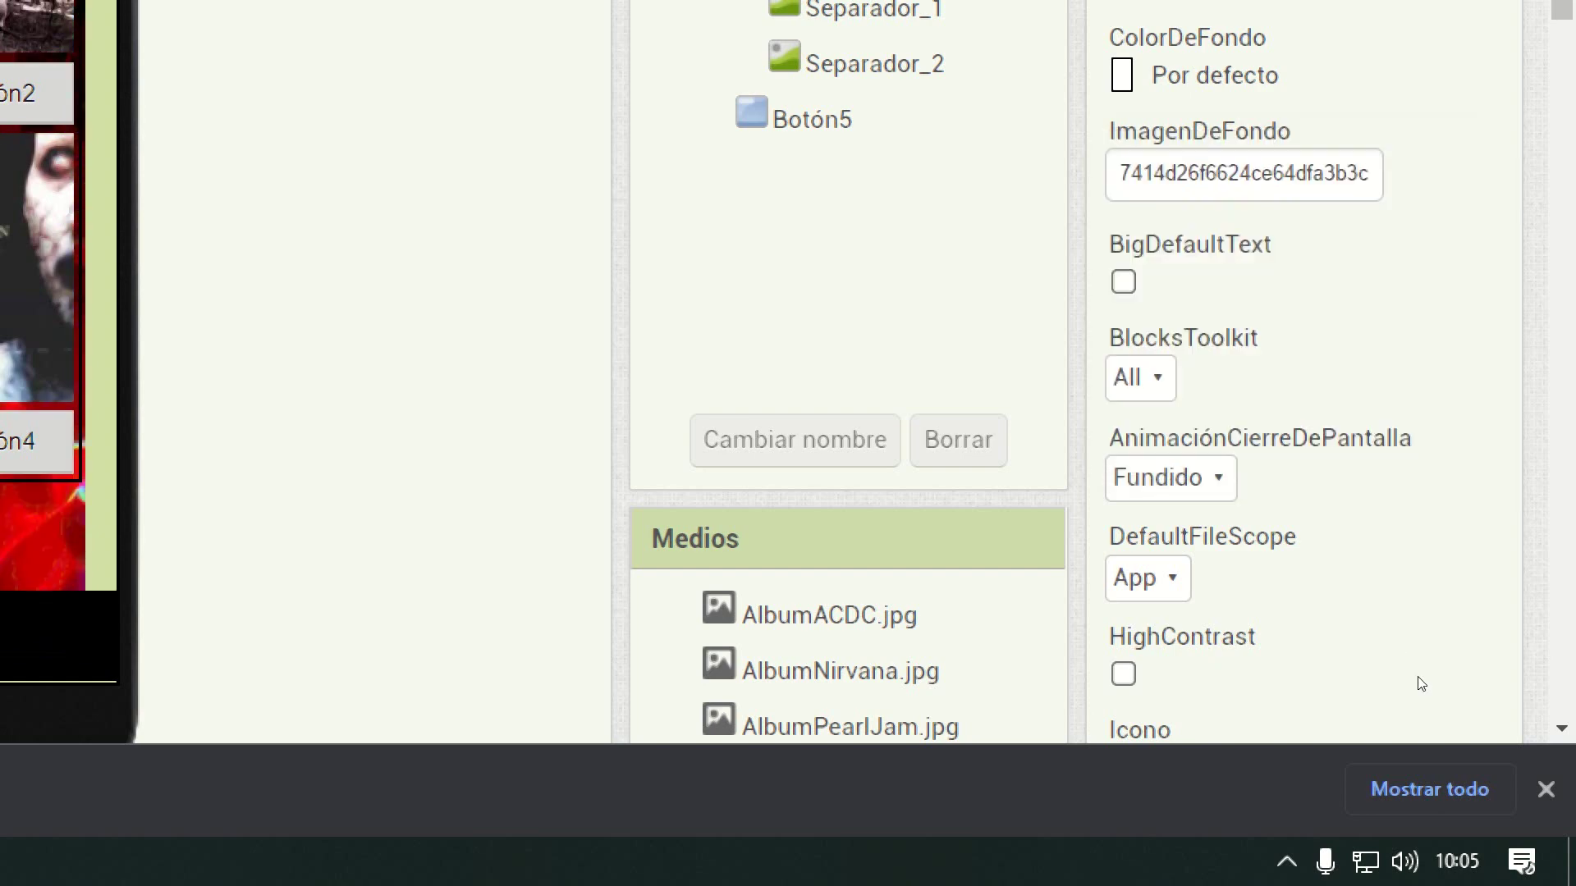
Enable HighContrast for Screen1 and set its opening animation, AnimaciónAlAbrirPantalla, to Zoom
scroll(1422, 684, down, 4)
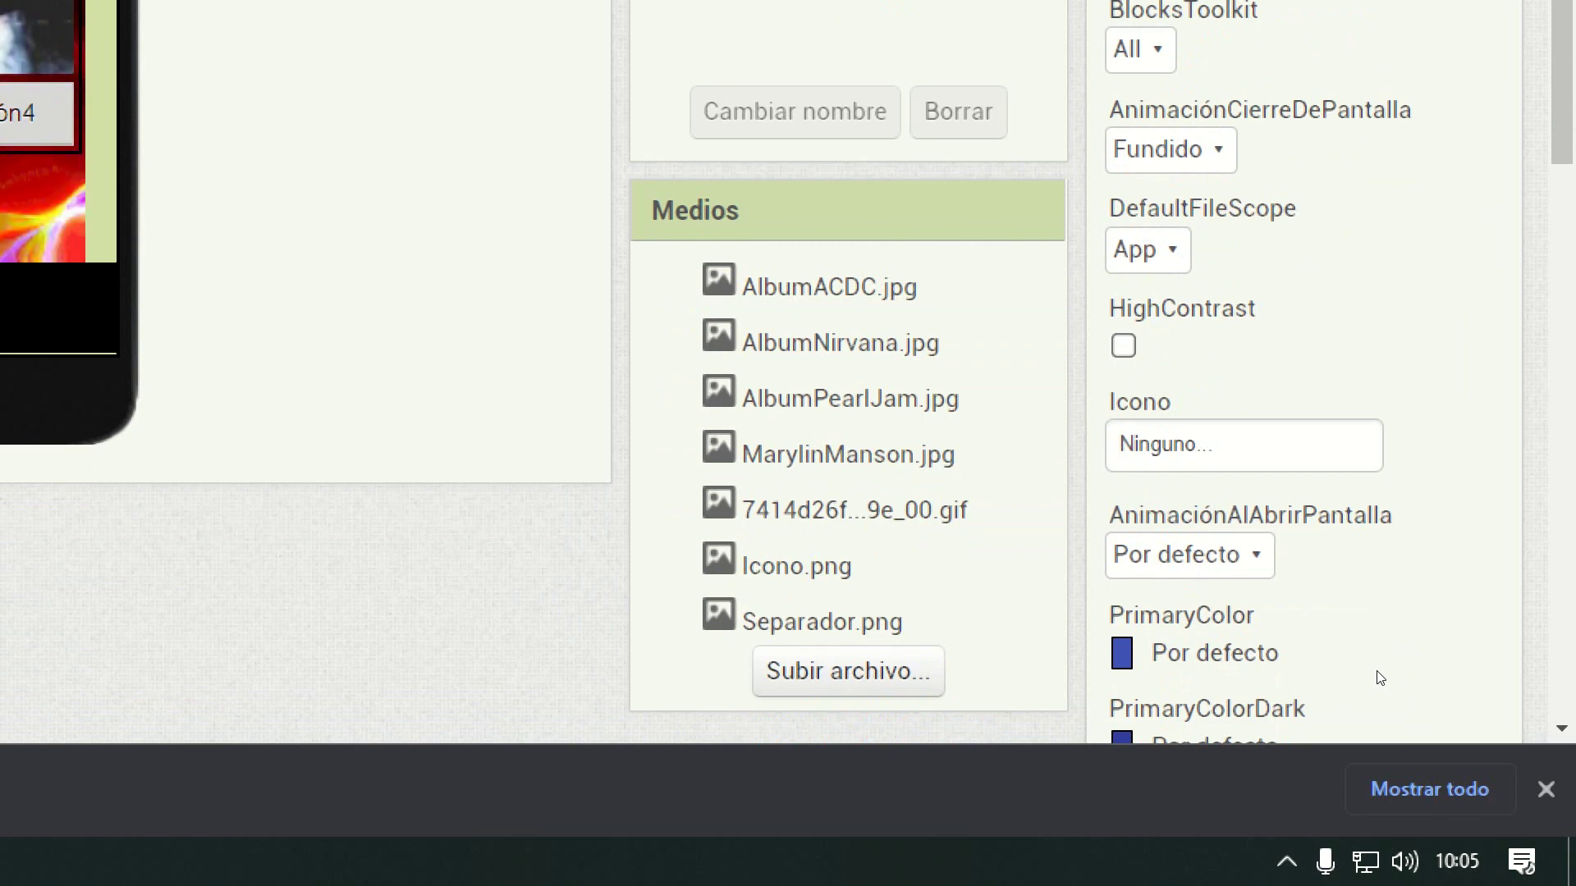
click(1124, 346)
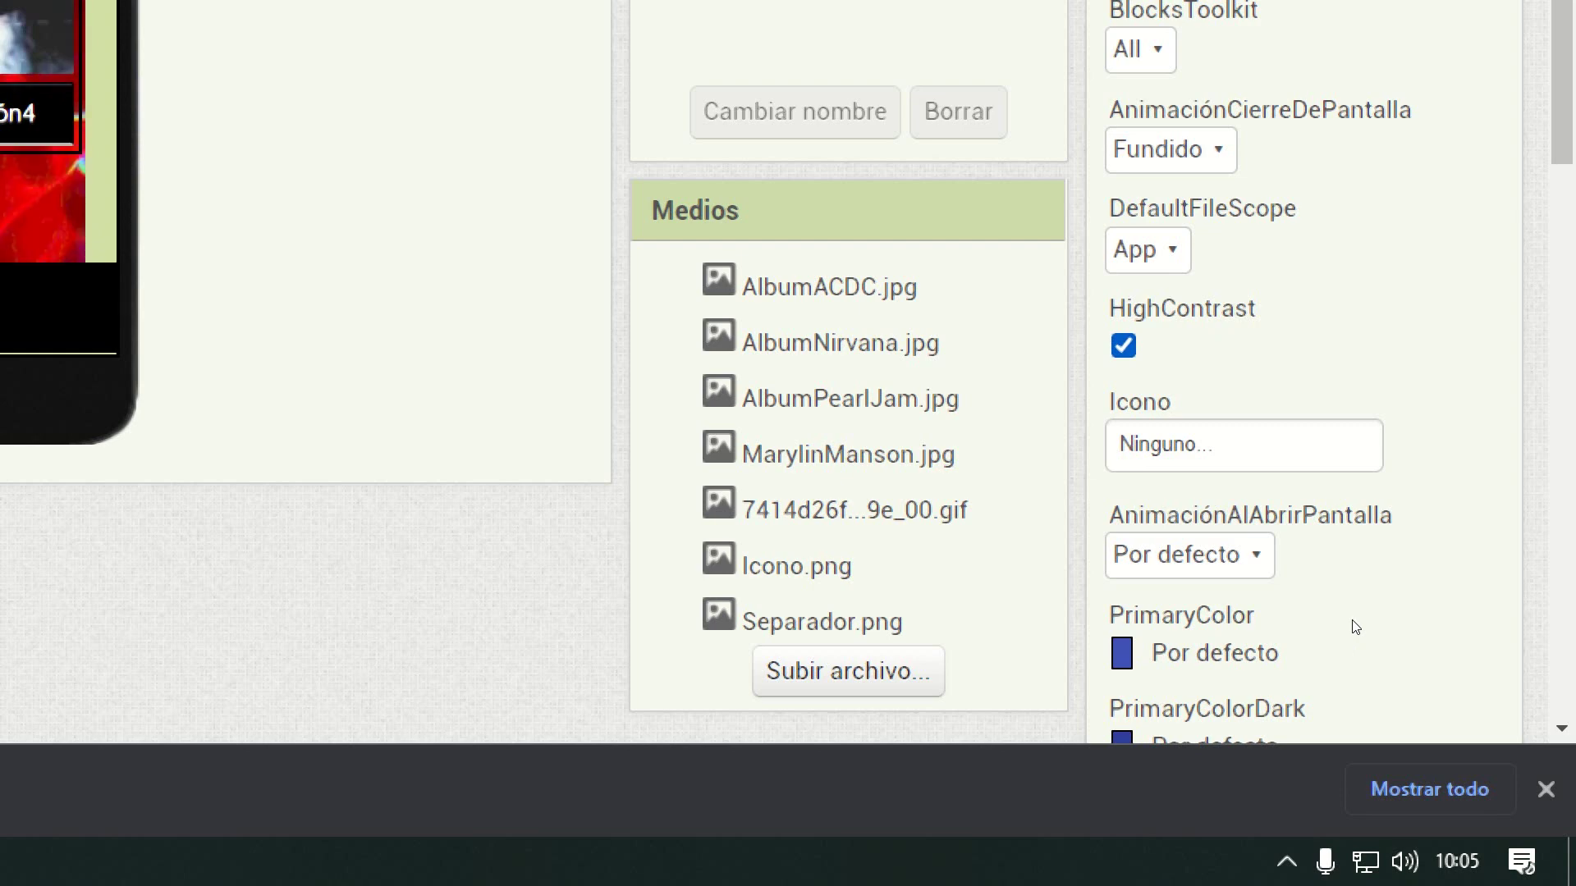
click(1249, 566)
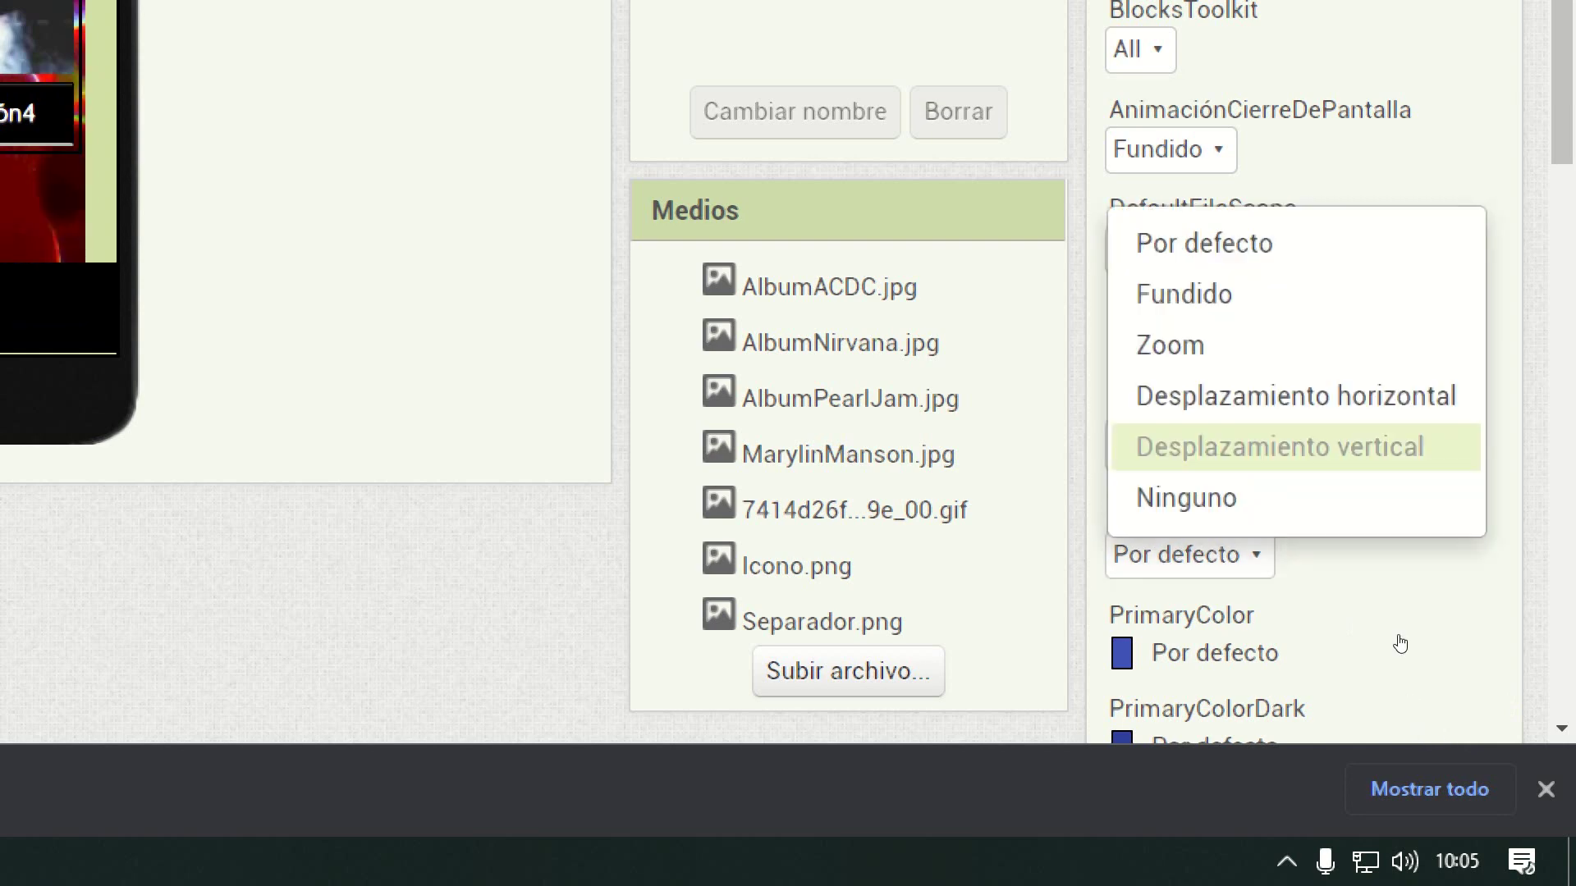
key(Up)
key(Up)
key(Return)
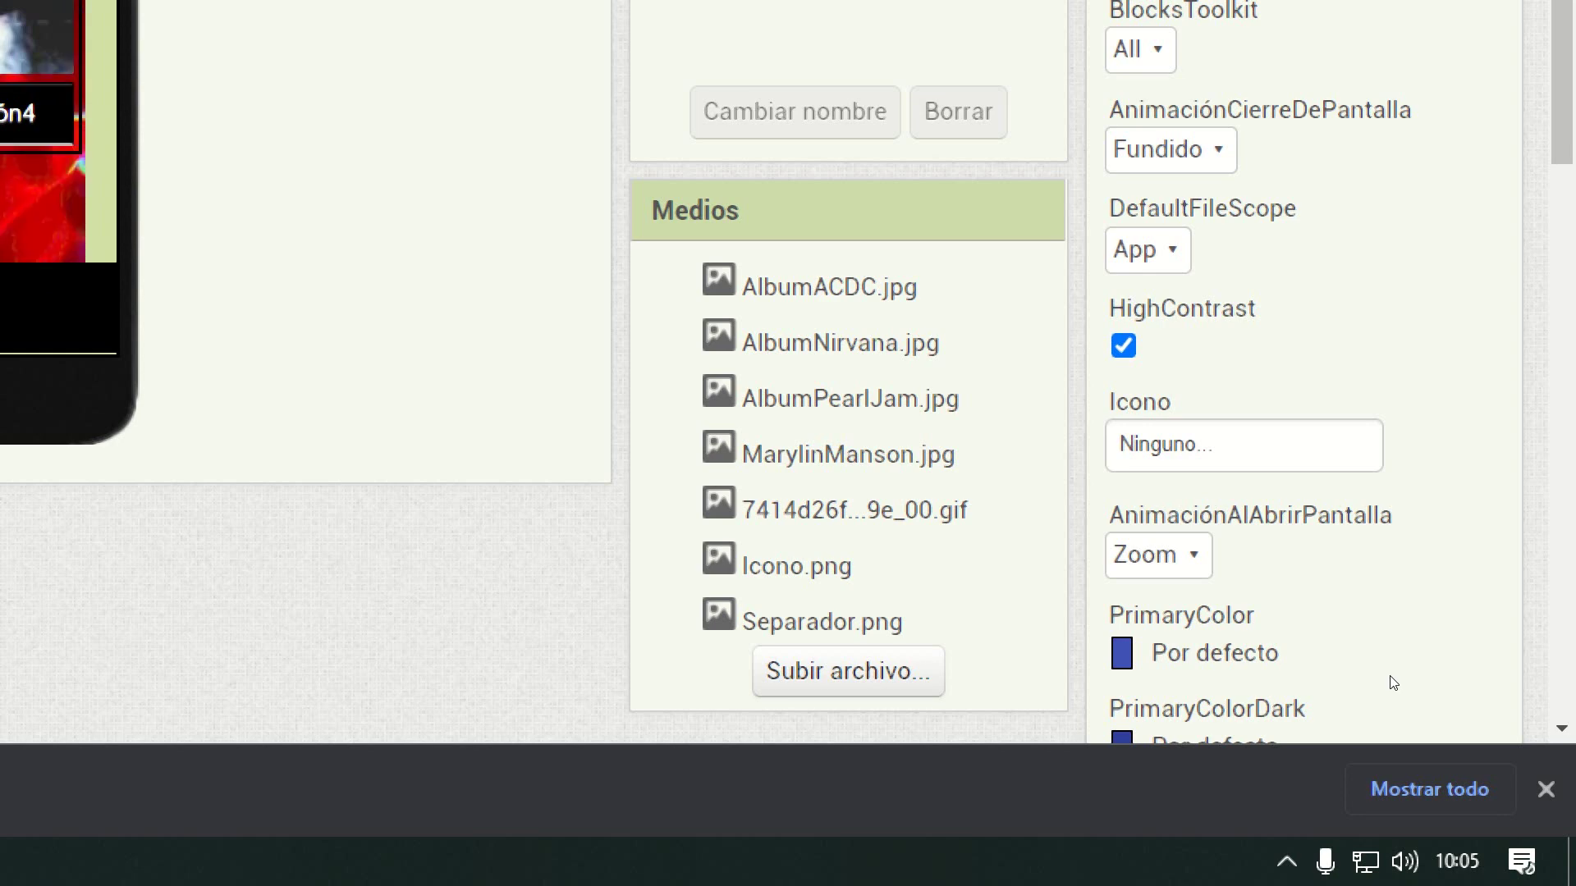
Choose Icono.png as the app icon in Screen1's Icono property
click(1227, 452)
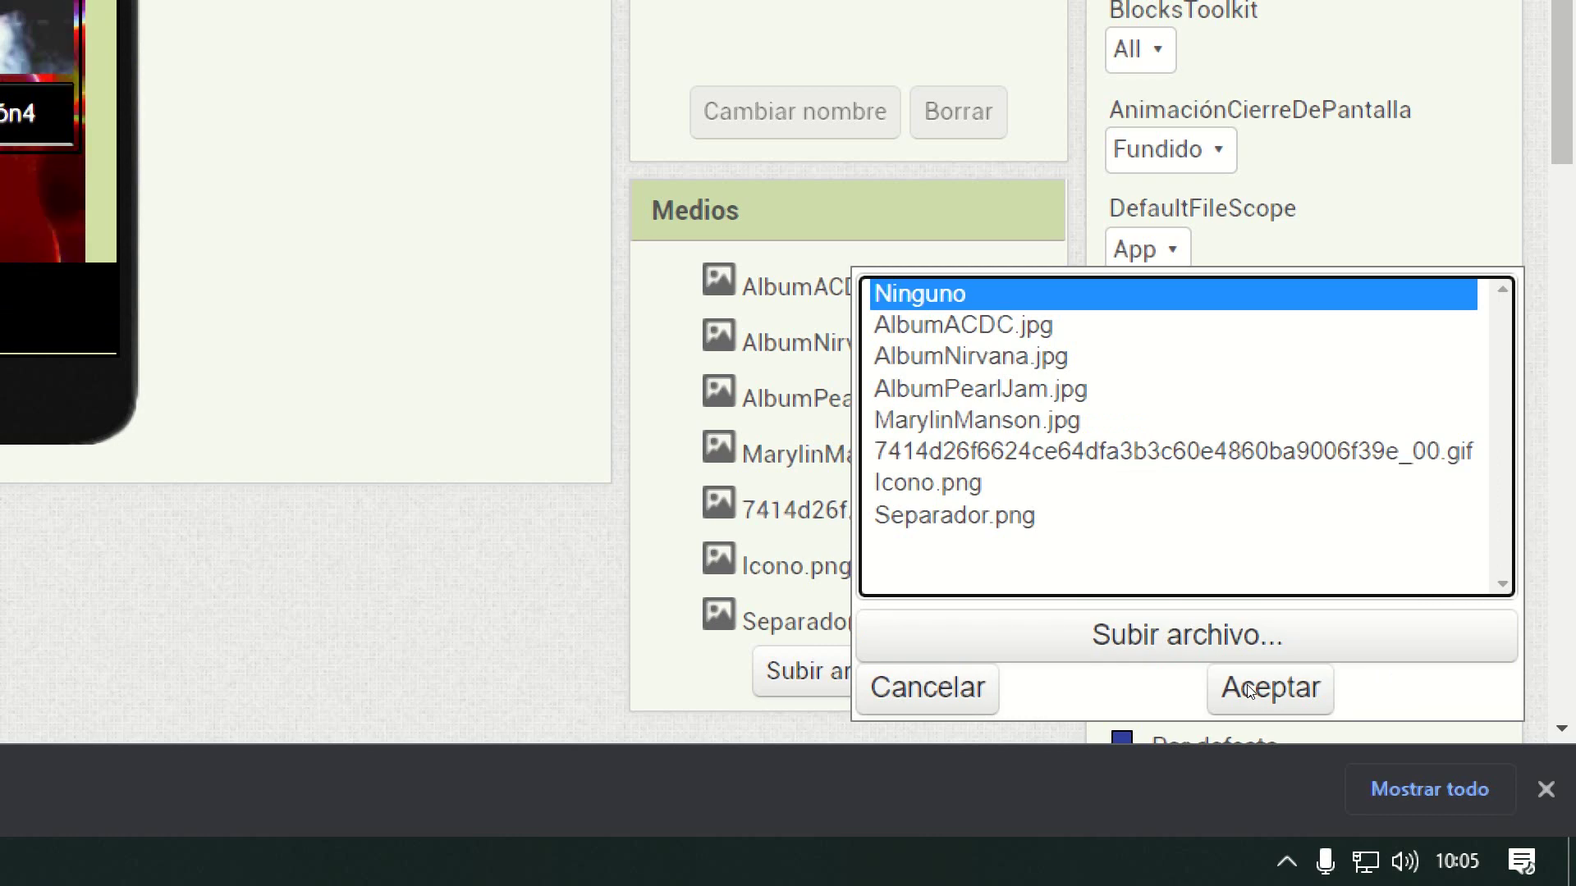
click(928, 484)
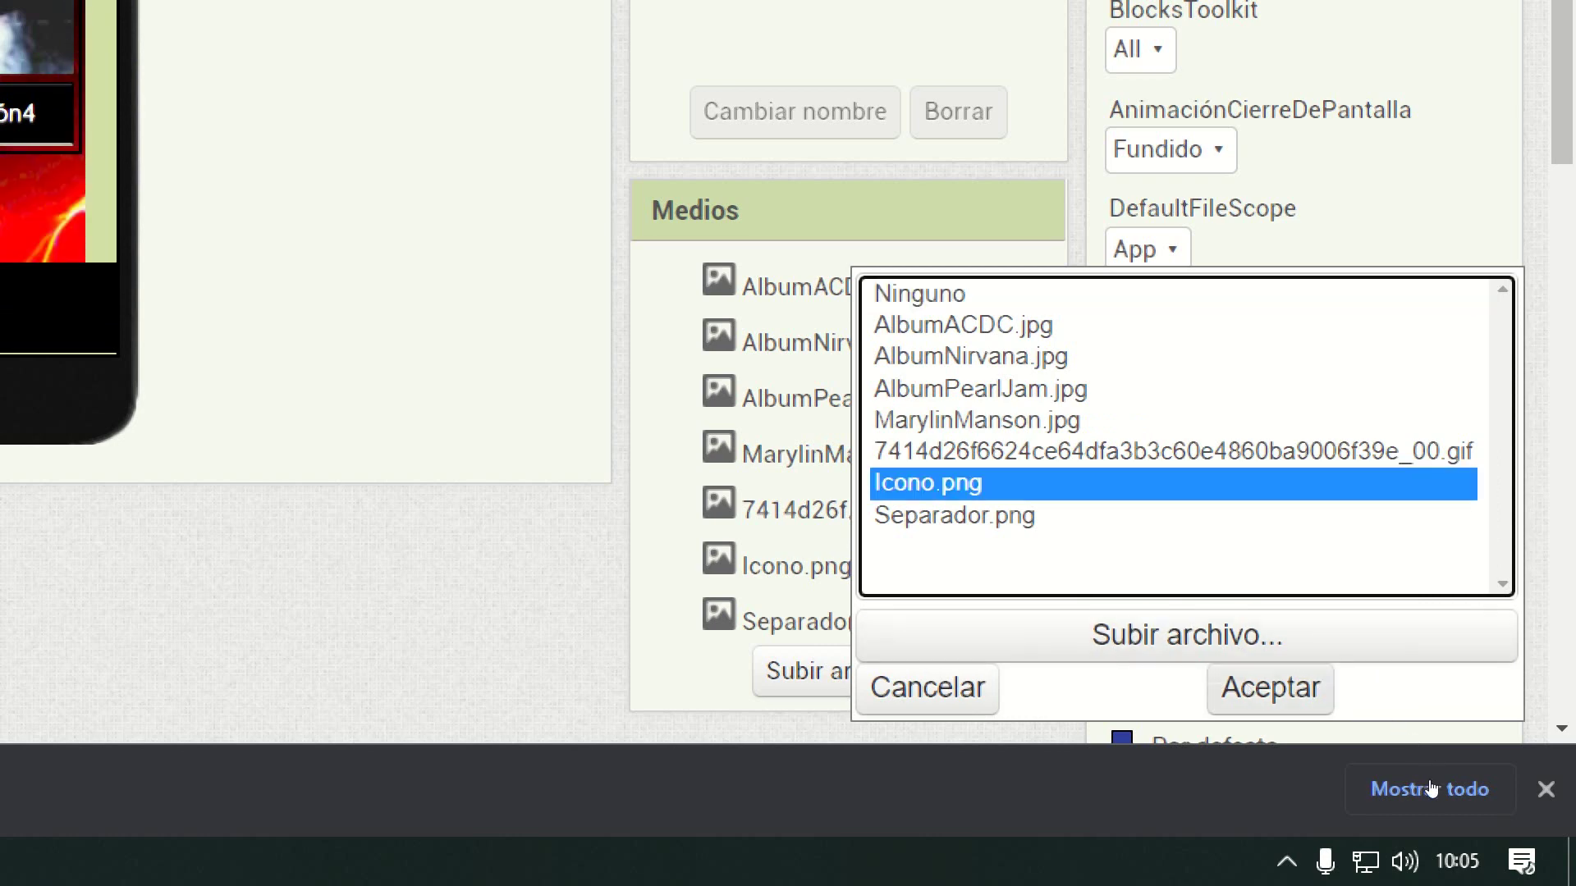
click(1277, 683)
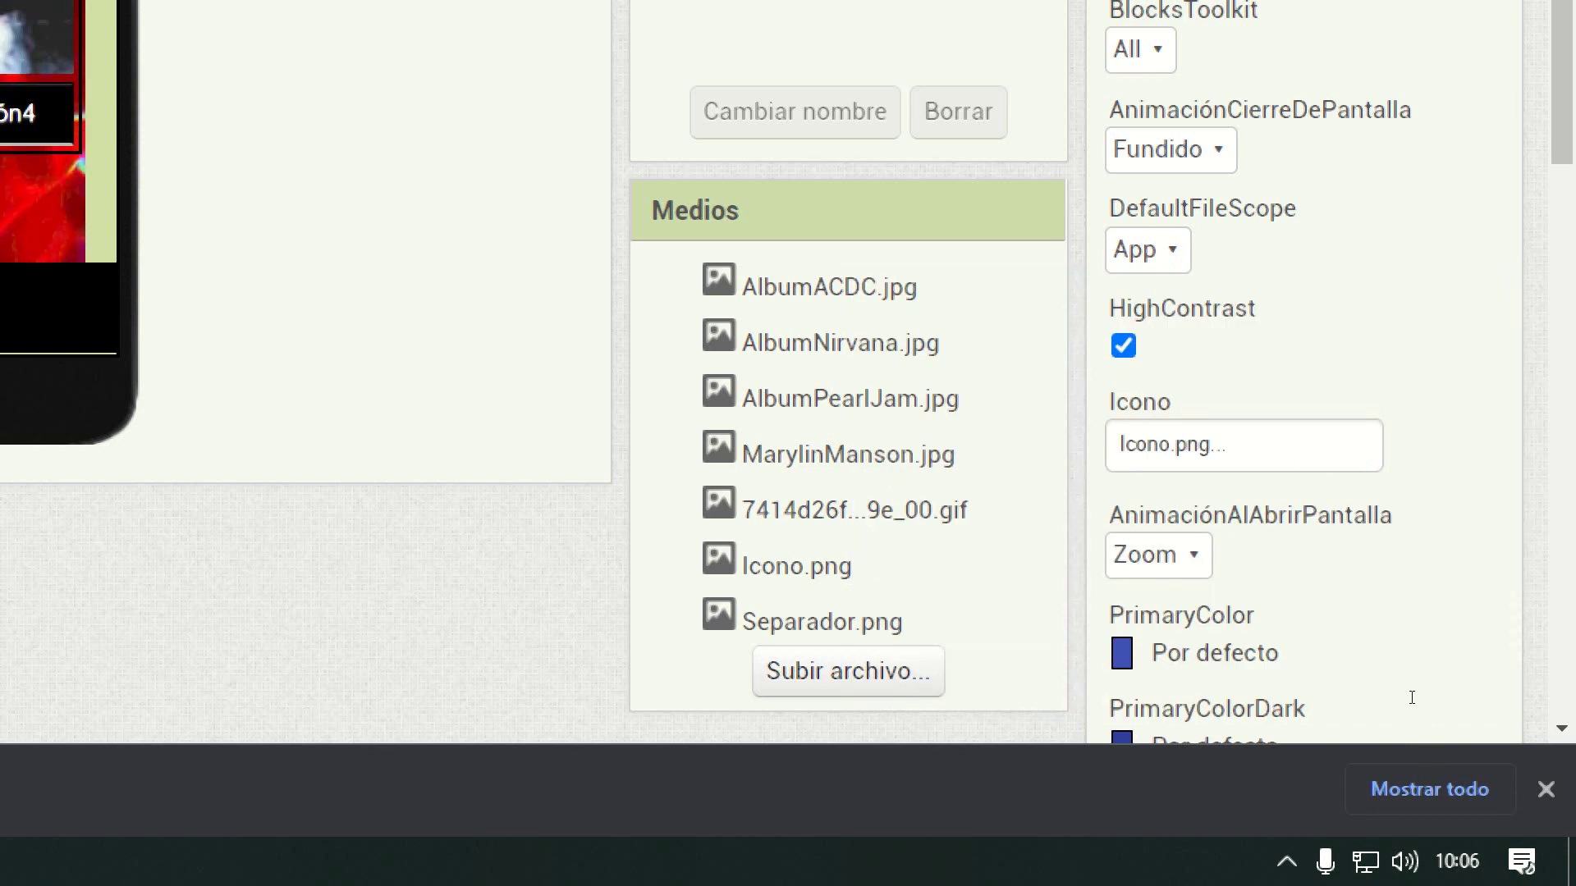
Set Screen1's OrientaciónDeLaPantalla to Sensor
scroll(1412, 697, down, 4)
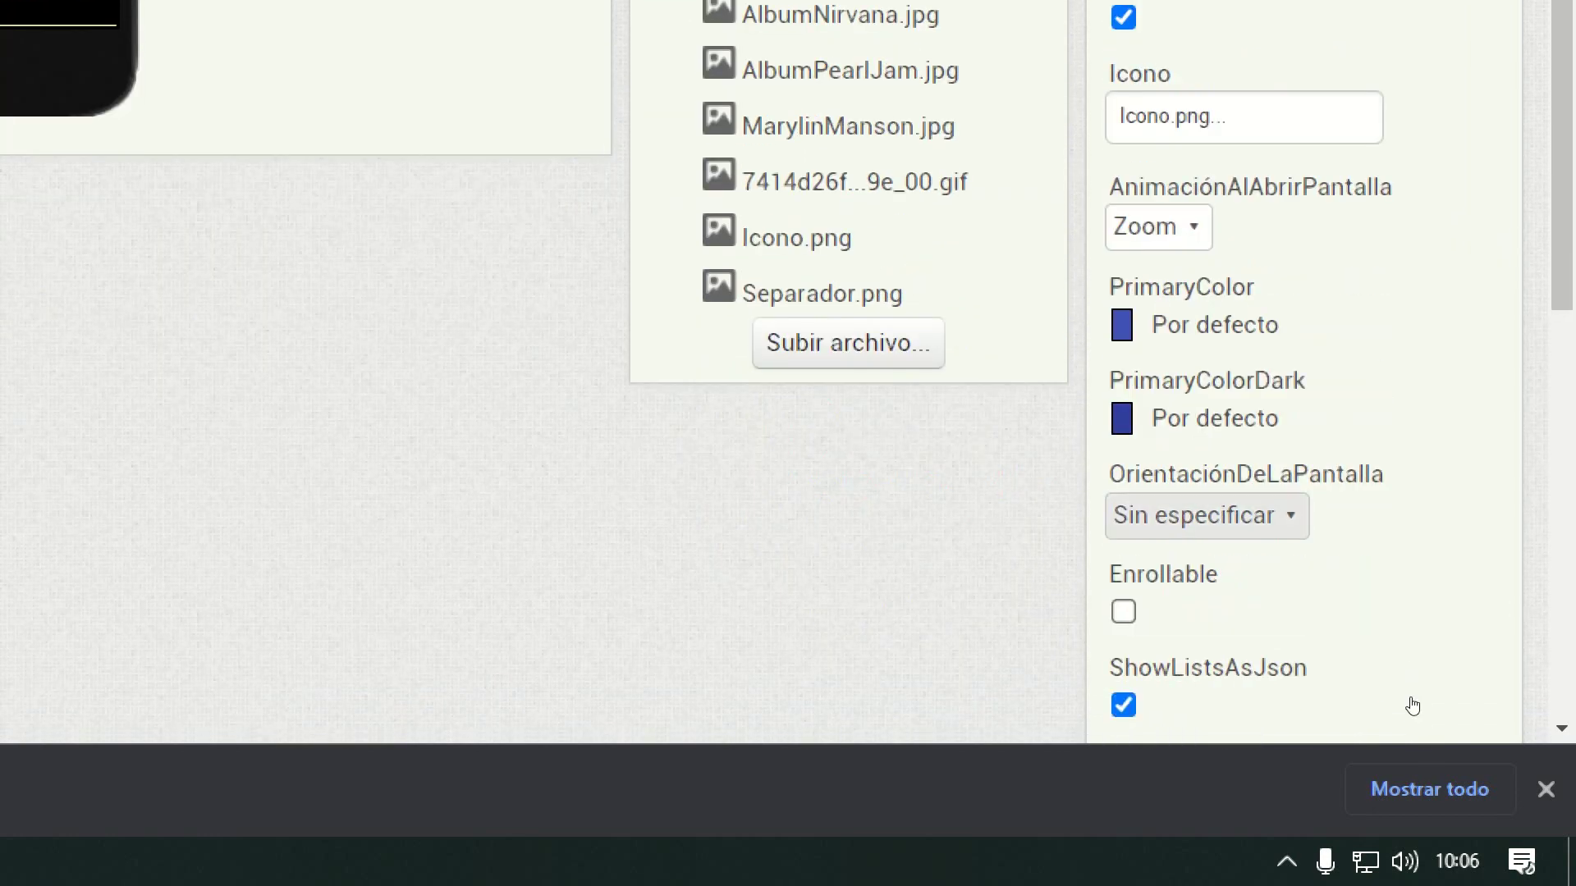
click(1249, 518)
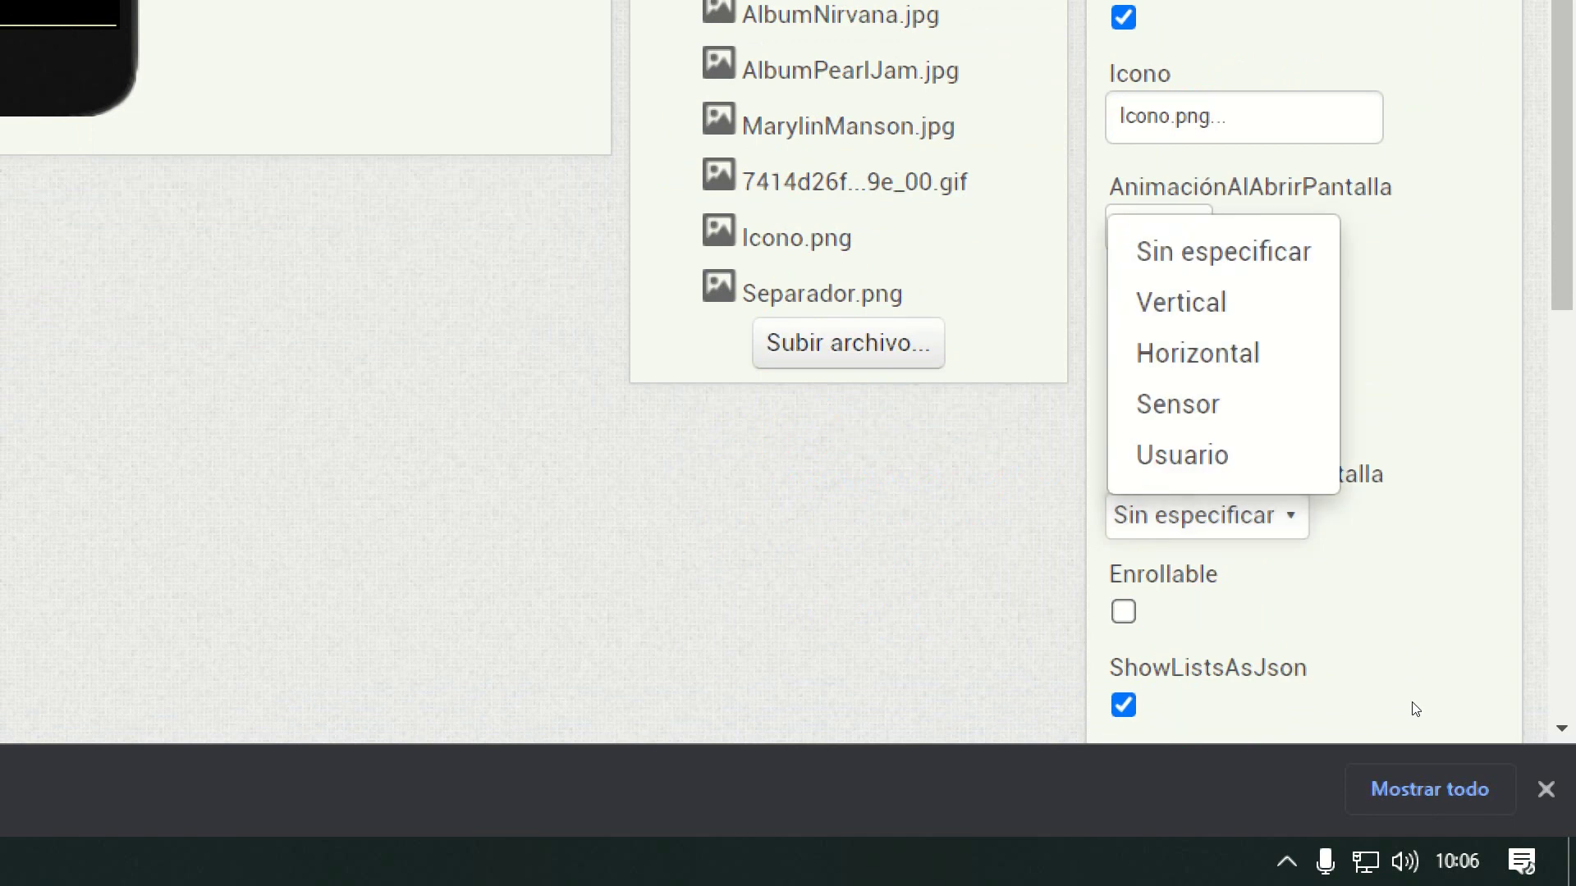
key(Up)
key(Up)
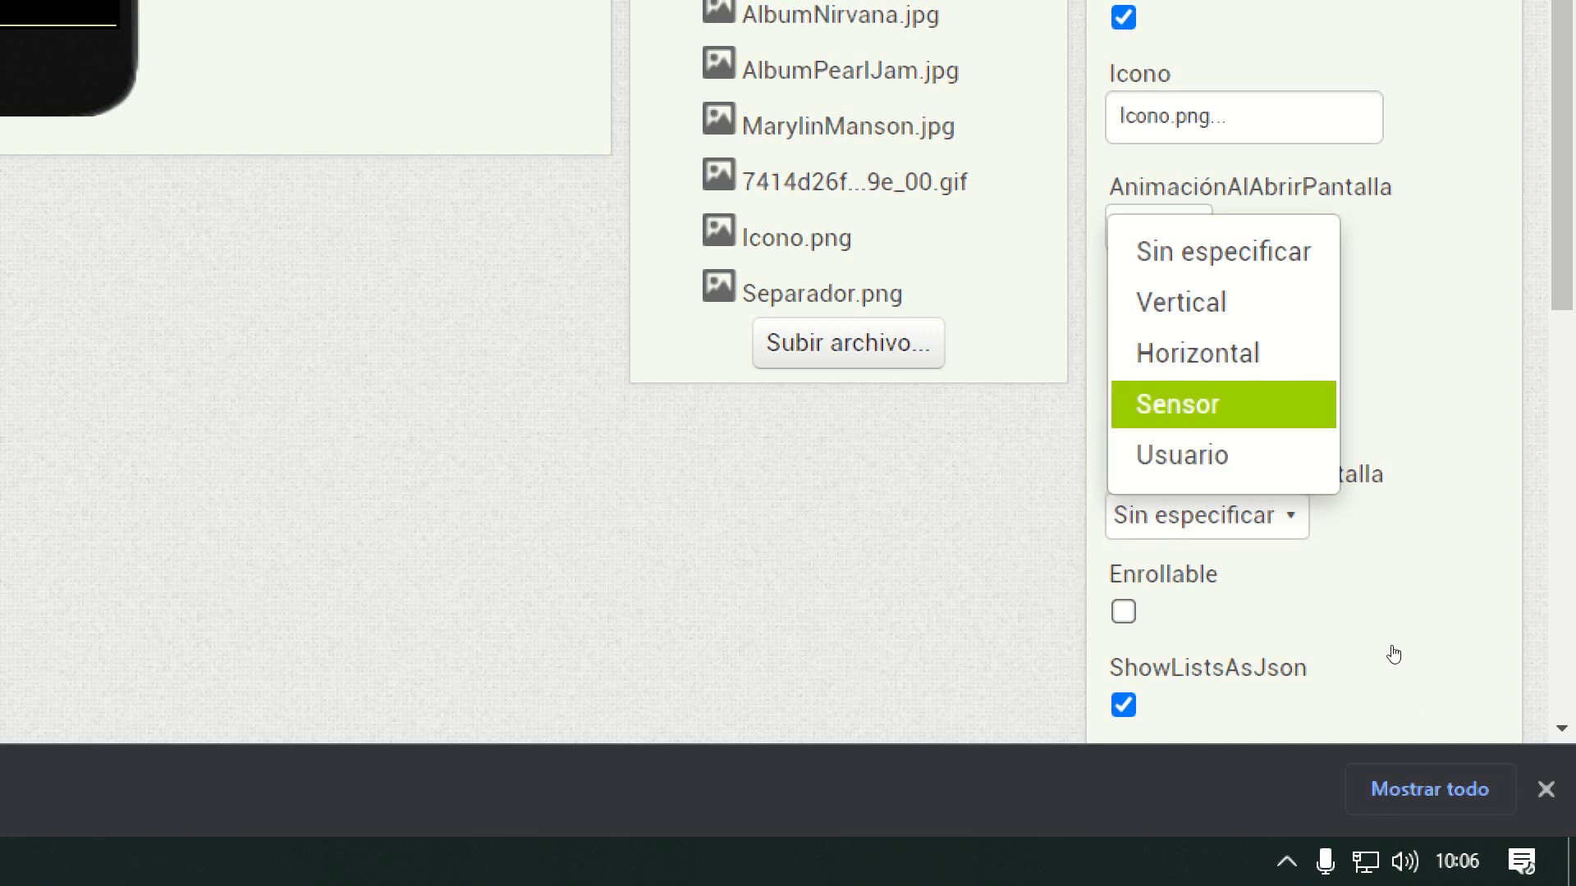
key(Return)
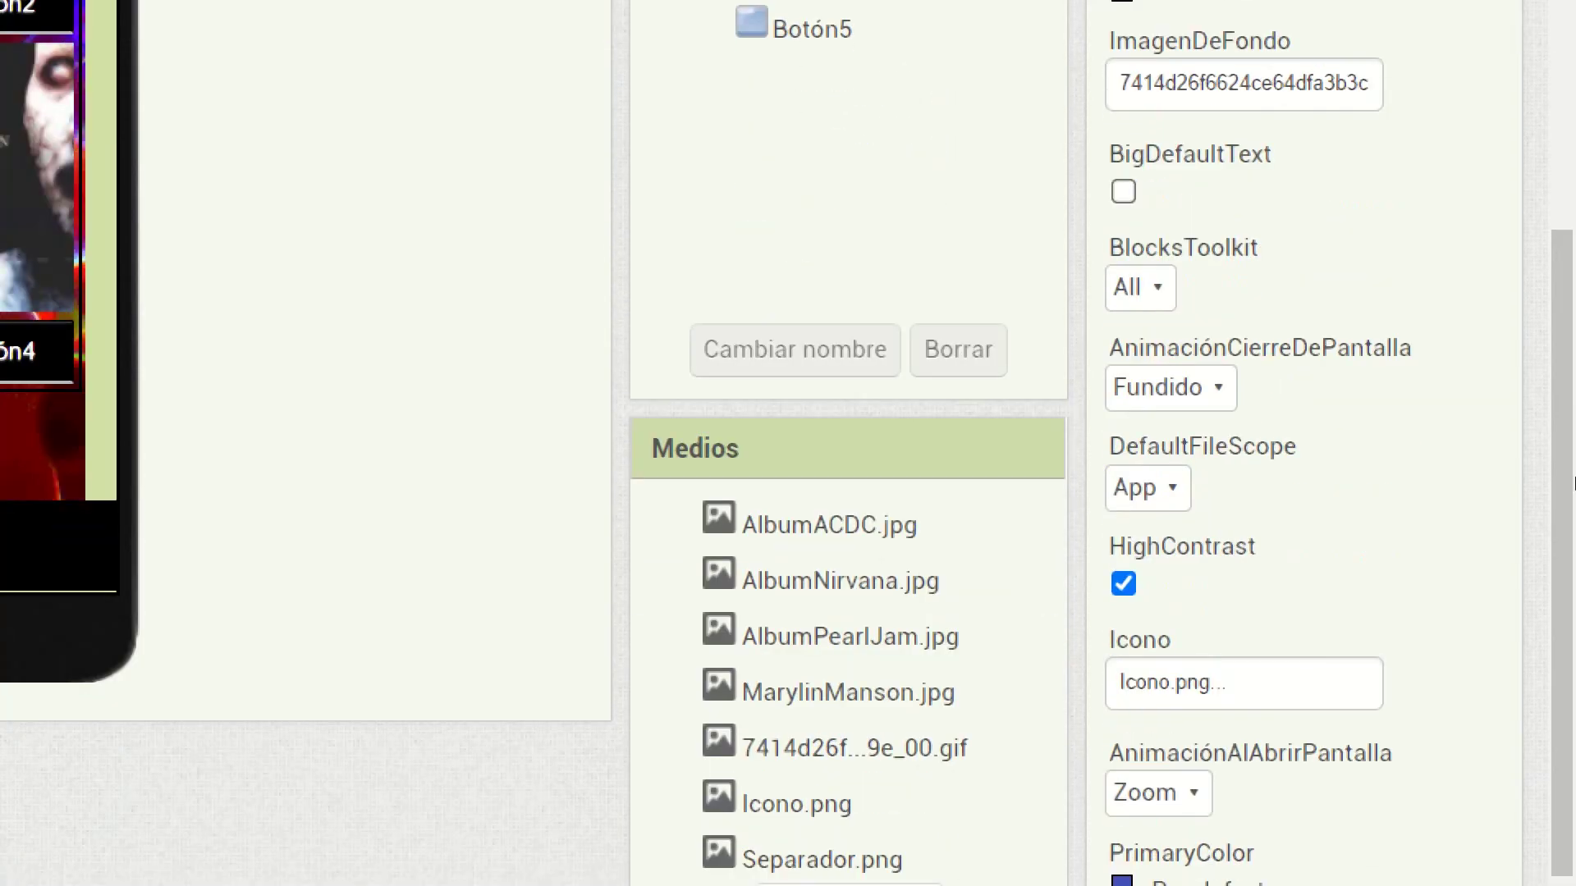
scroll(1414, 471, down, 4)
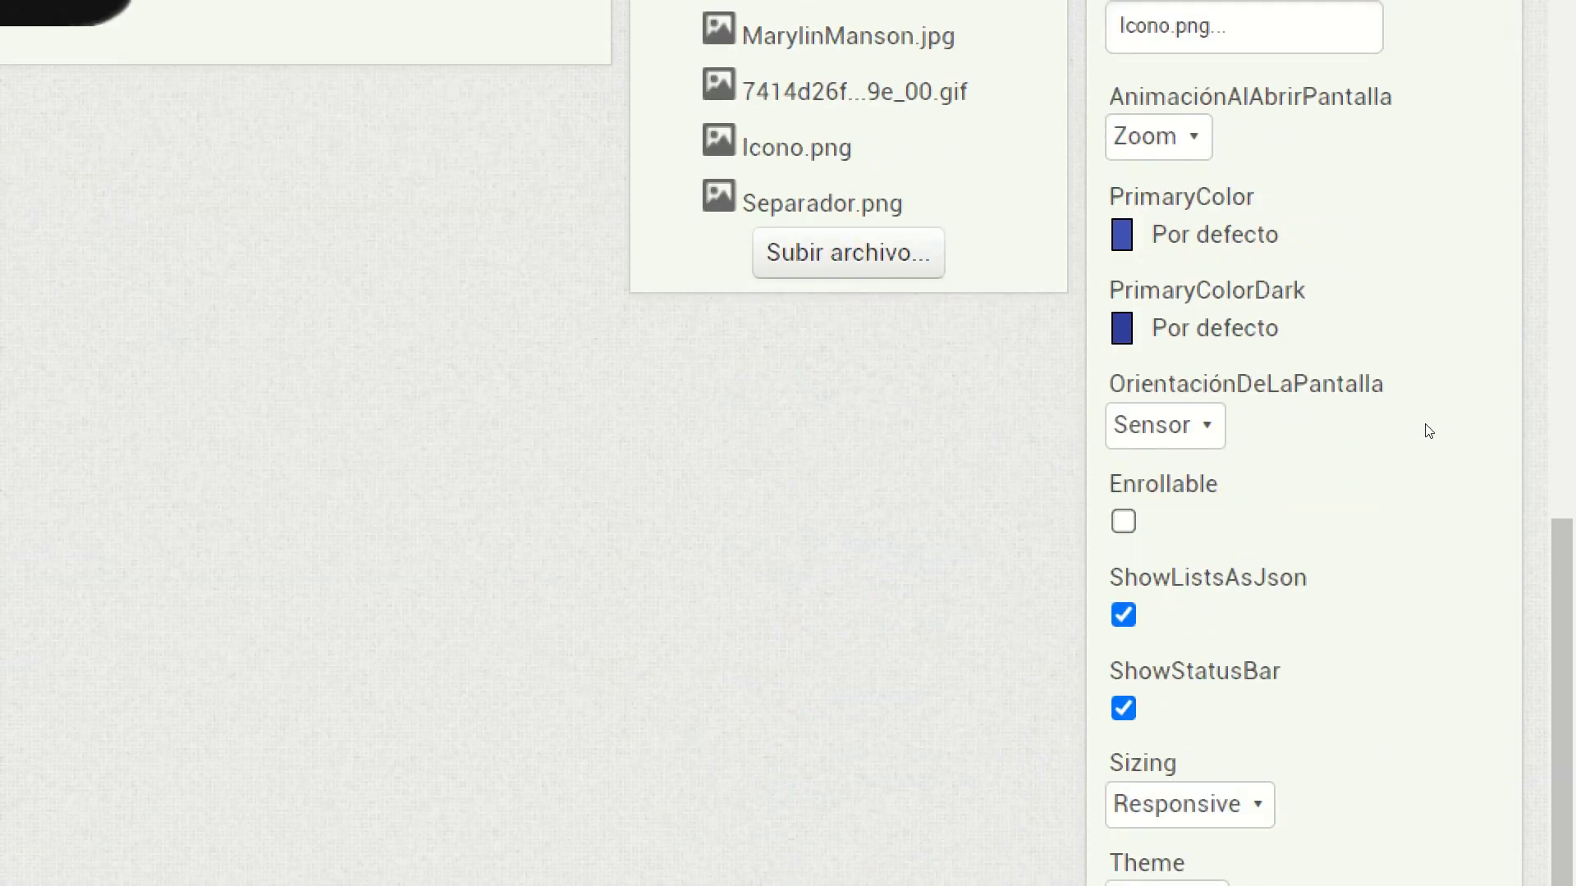
Set Screen1's Título property to Pantalla
scroll(1428, 430, down, 3)
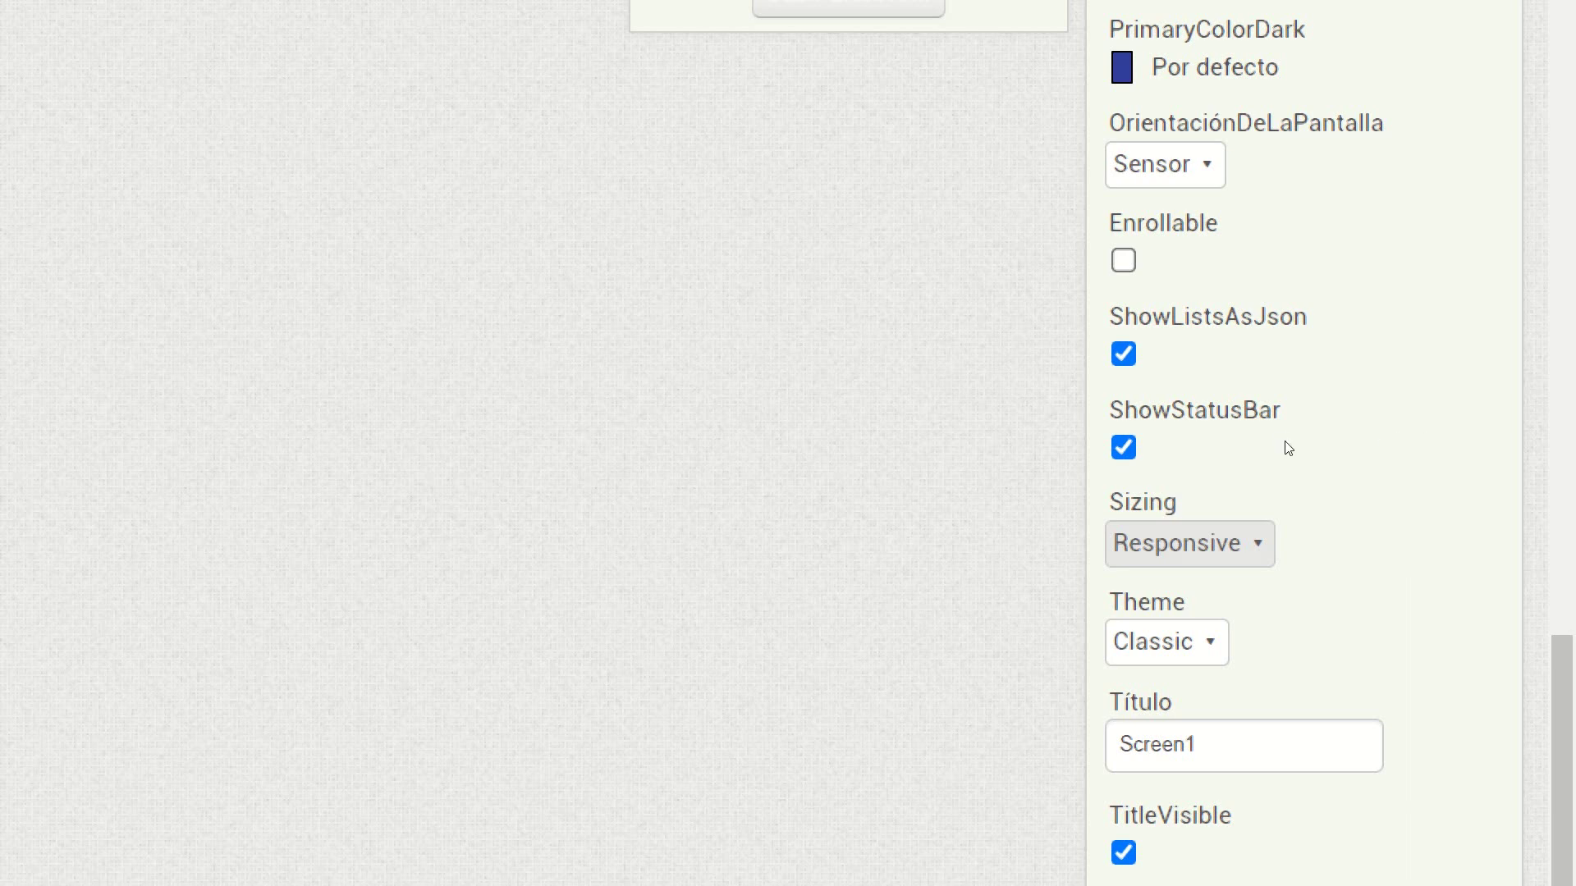
key(Tab)
key(Tab)
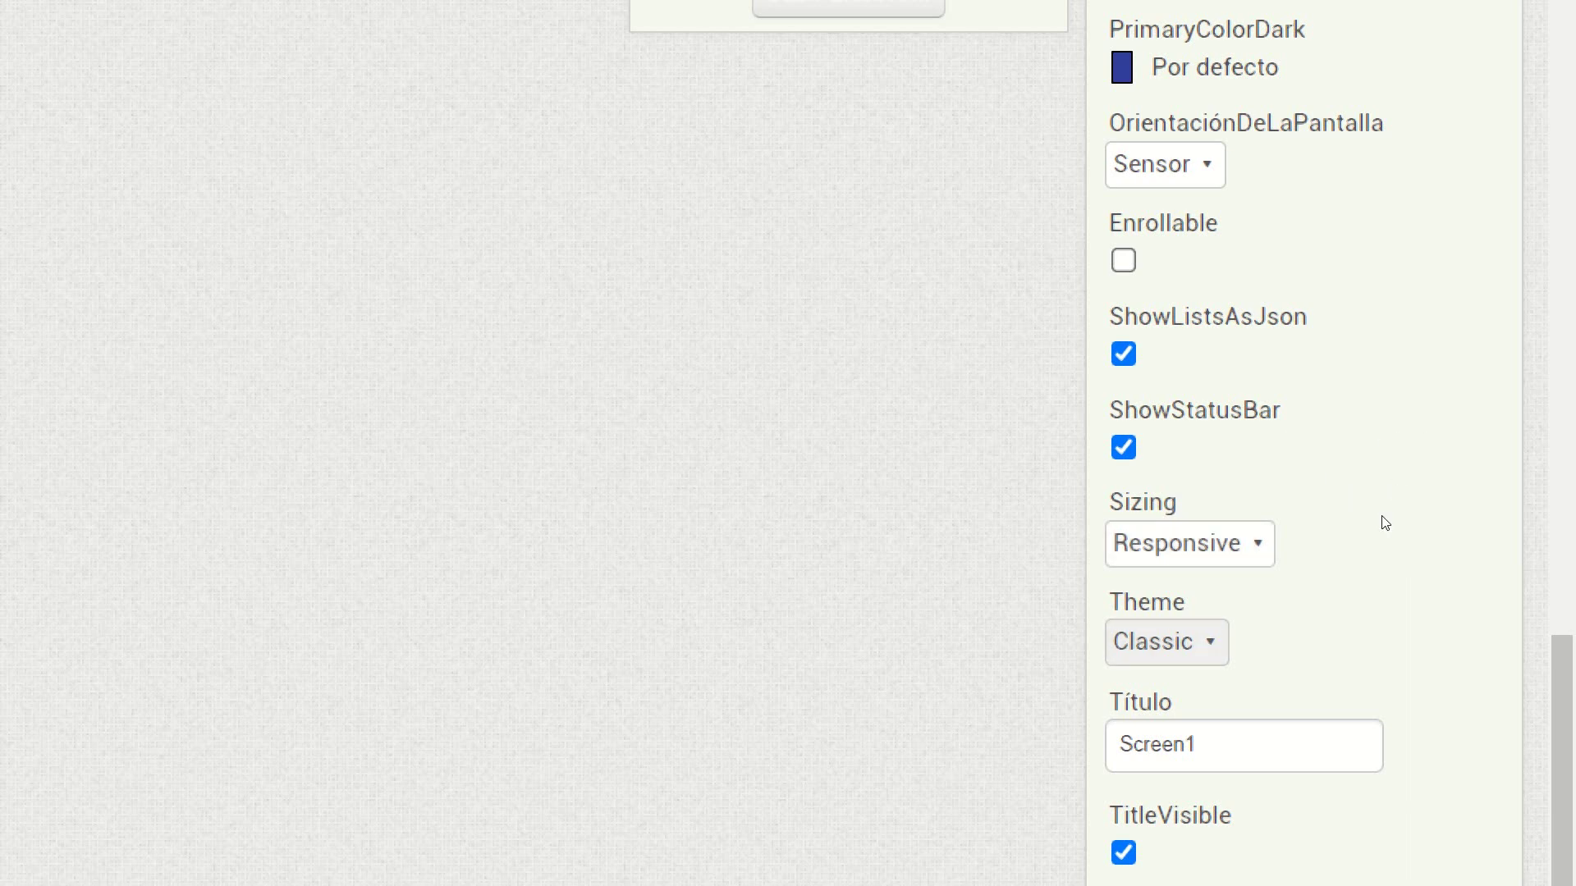
key(Tab)
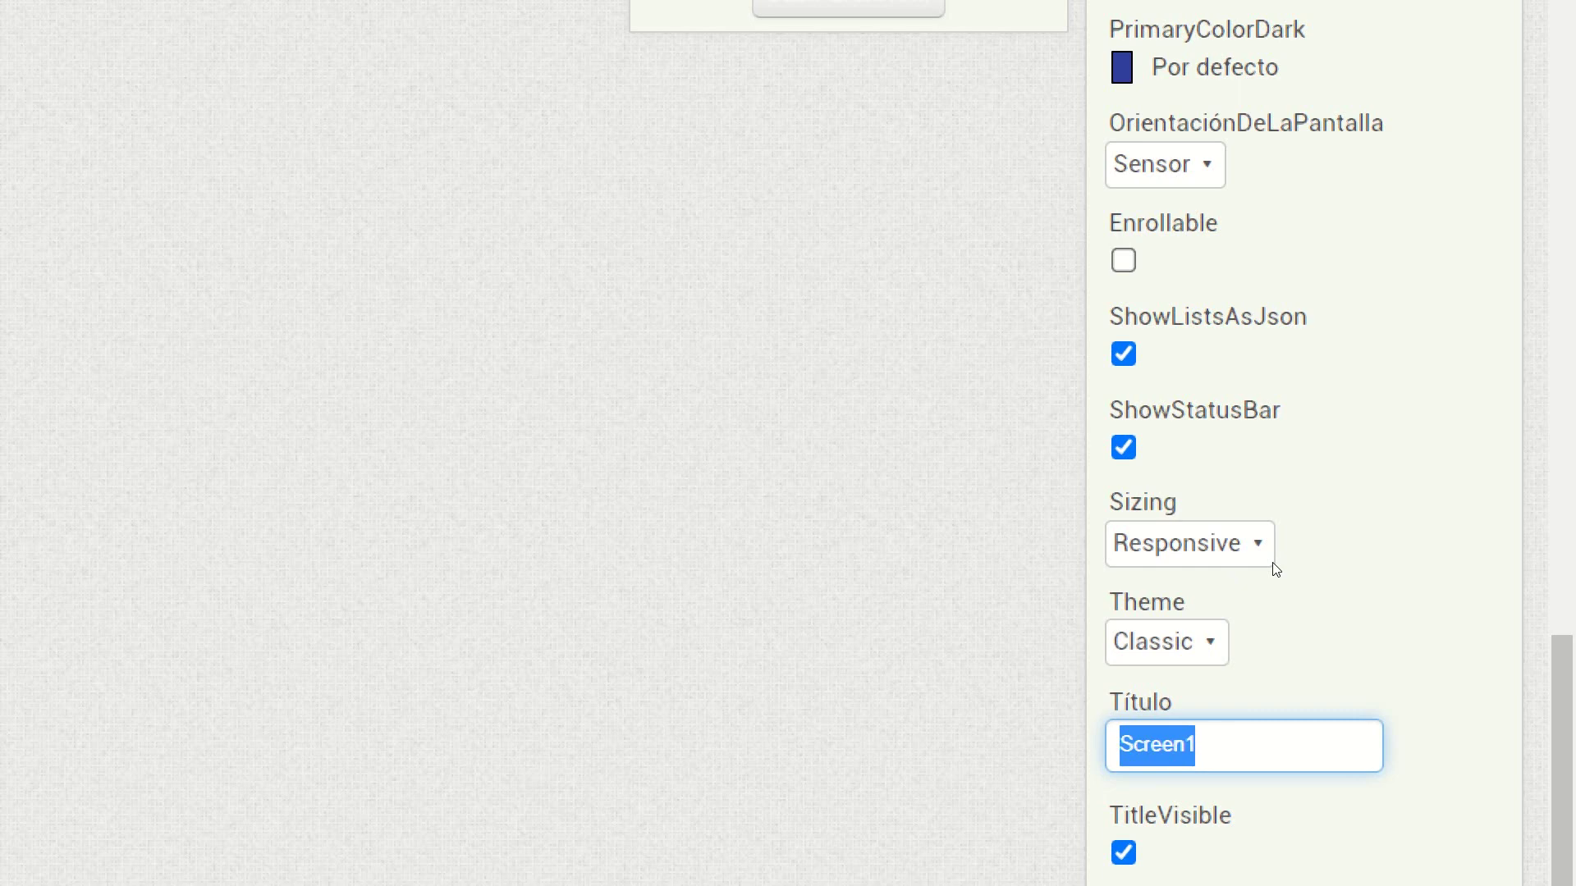
text(Pantalla)
scroll(1276, 569, down, 4)
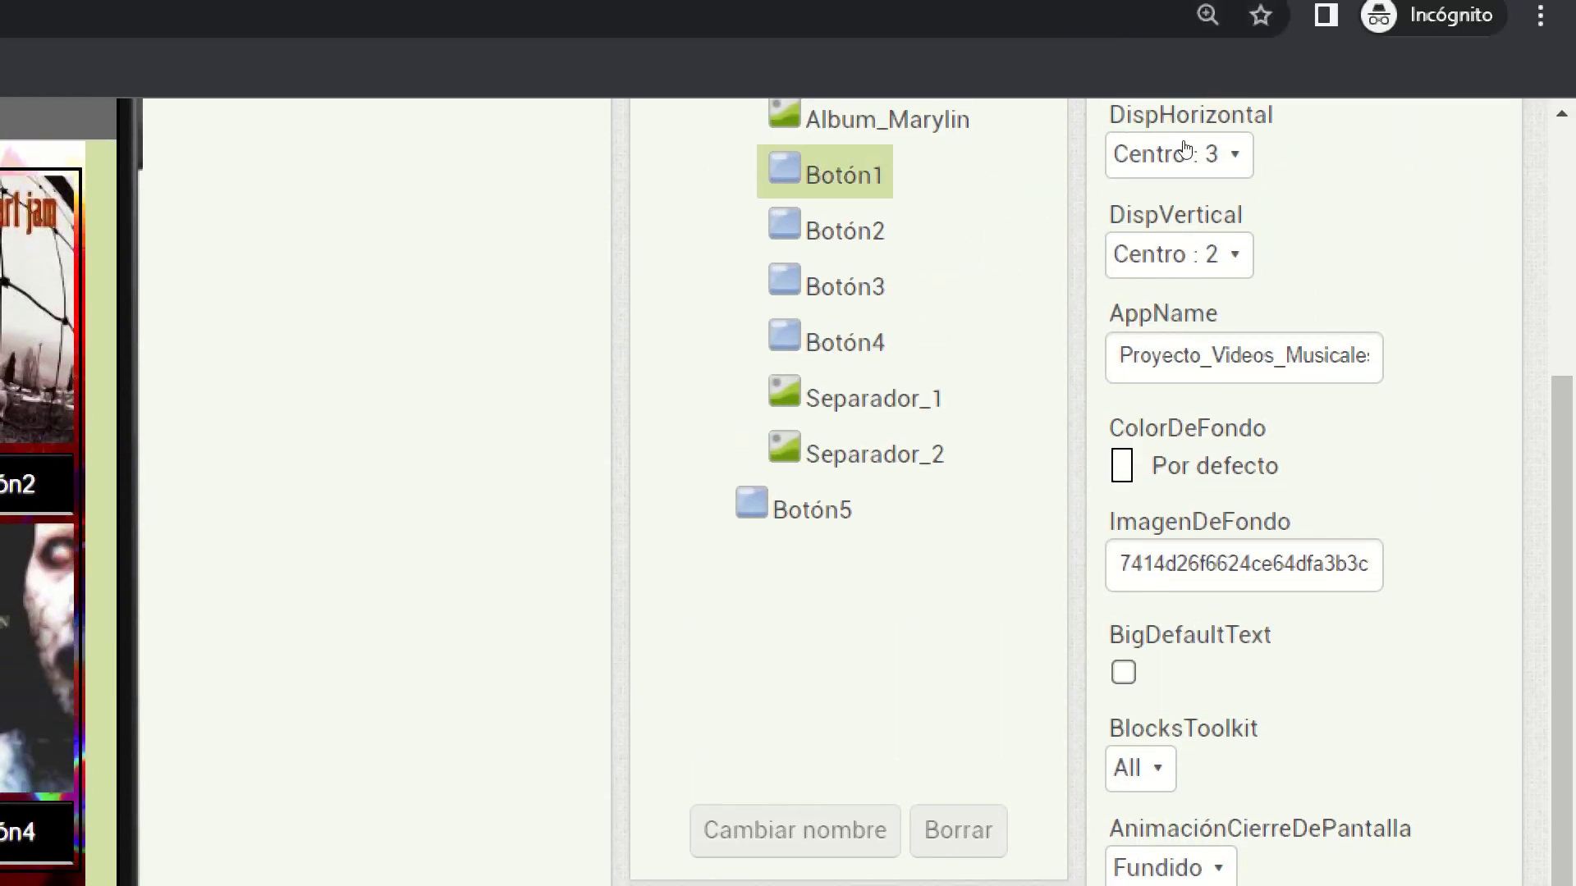
Rename the Botón1 component, below the Nirvana album cover, as Botón_Nirvana
scroll(1161, 132, up, 4)
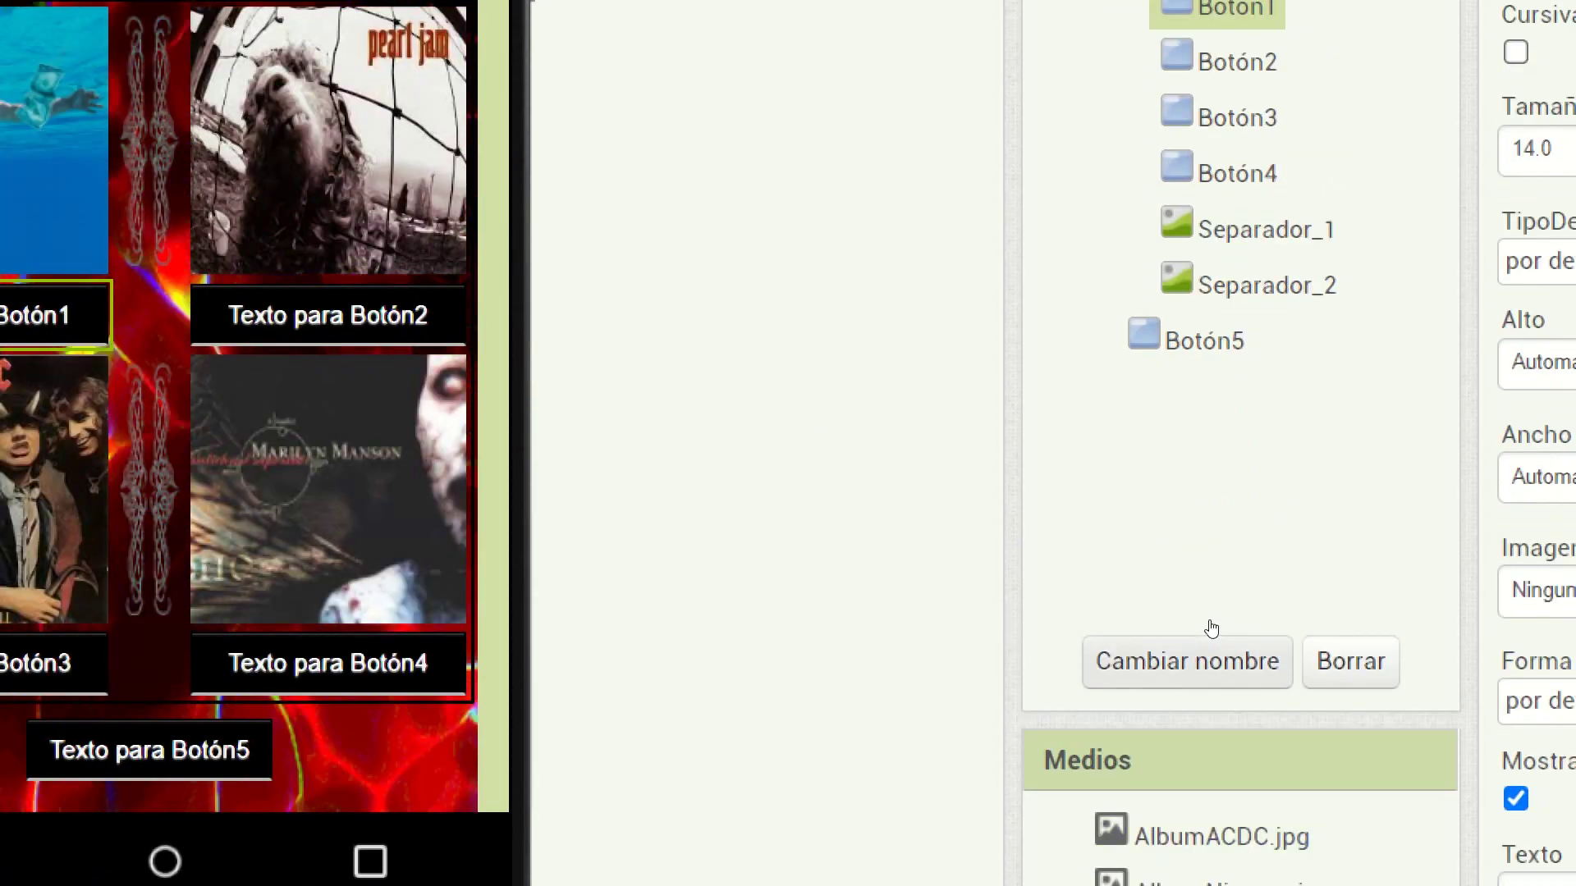
click(1186, 665)
drag(703, 190, 444, 442)
key(Right)
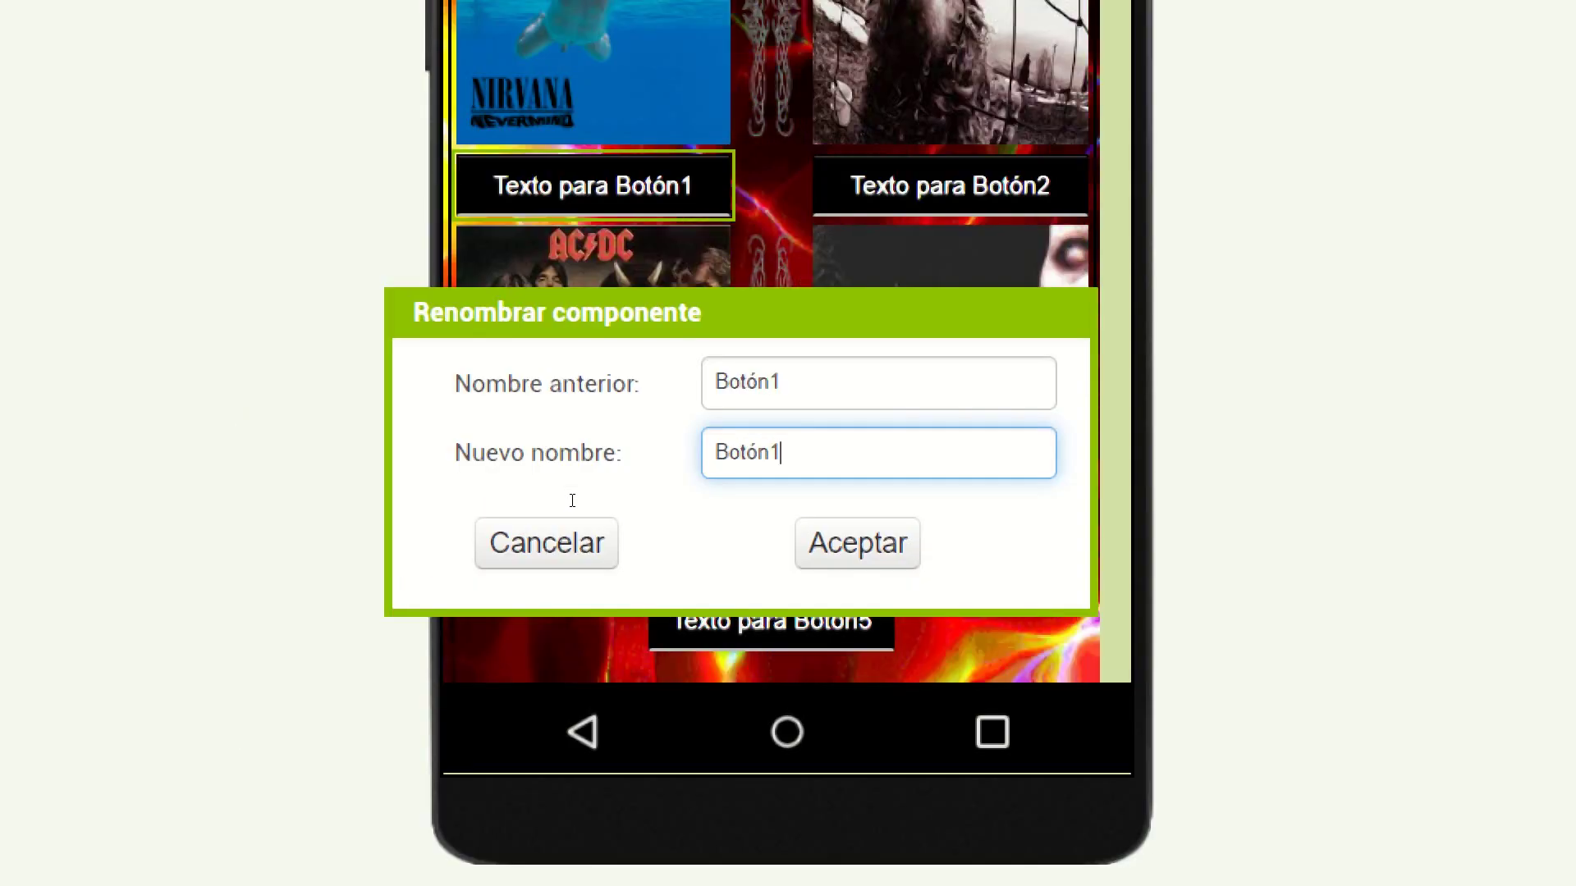
key(BackSpace)
text(_)
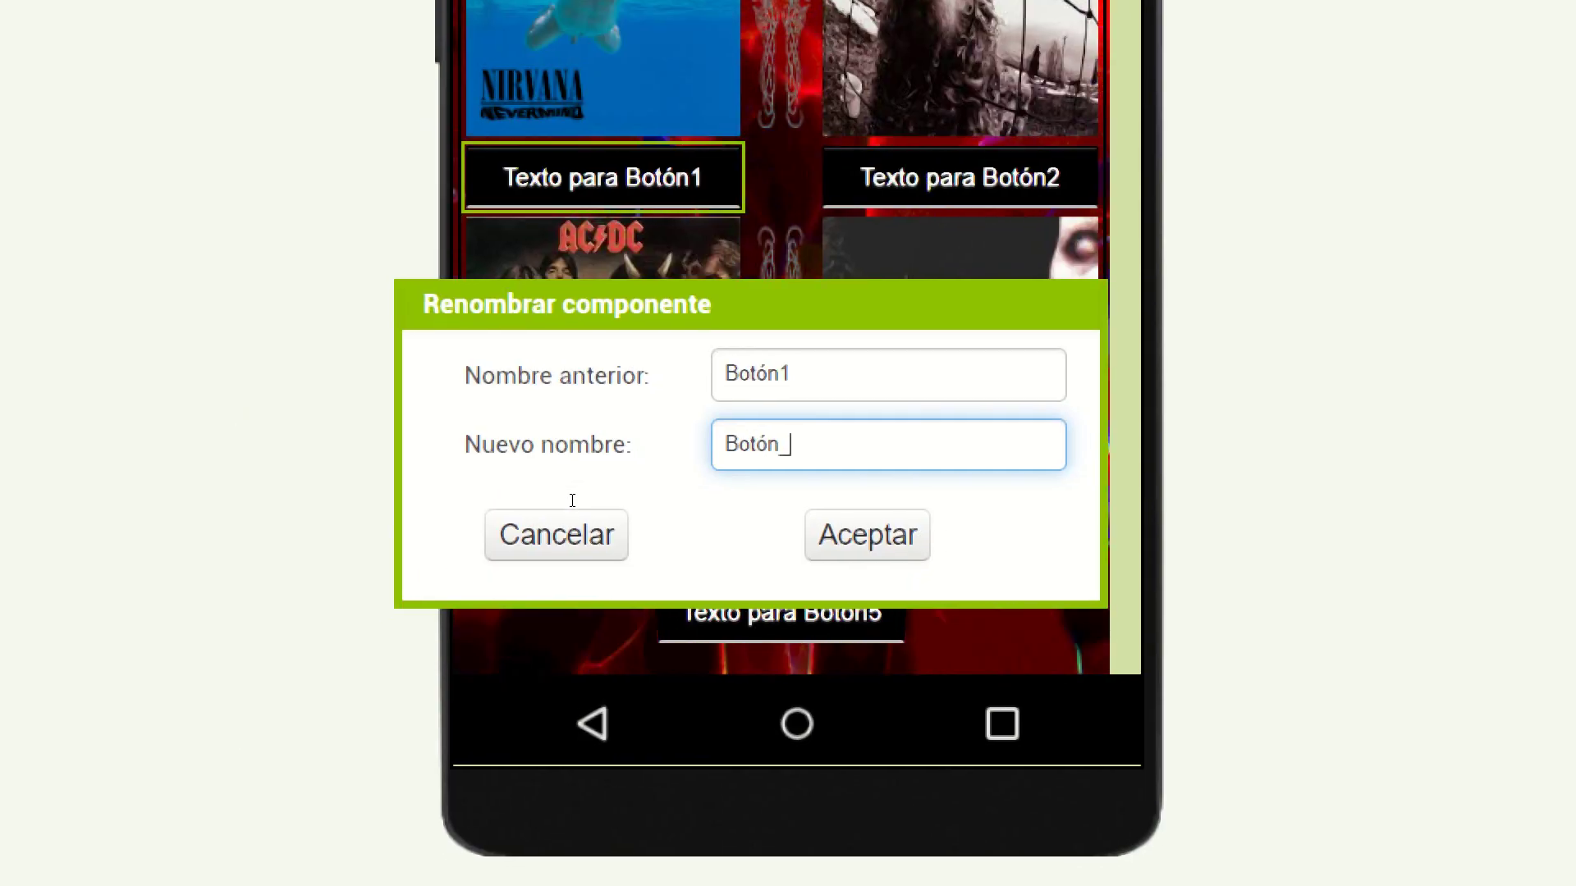
text(Nirvana)
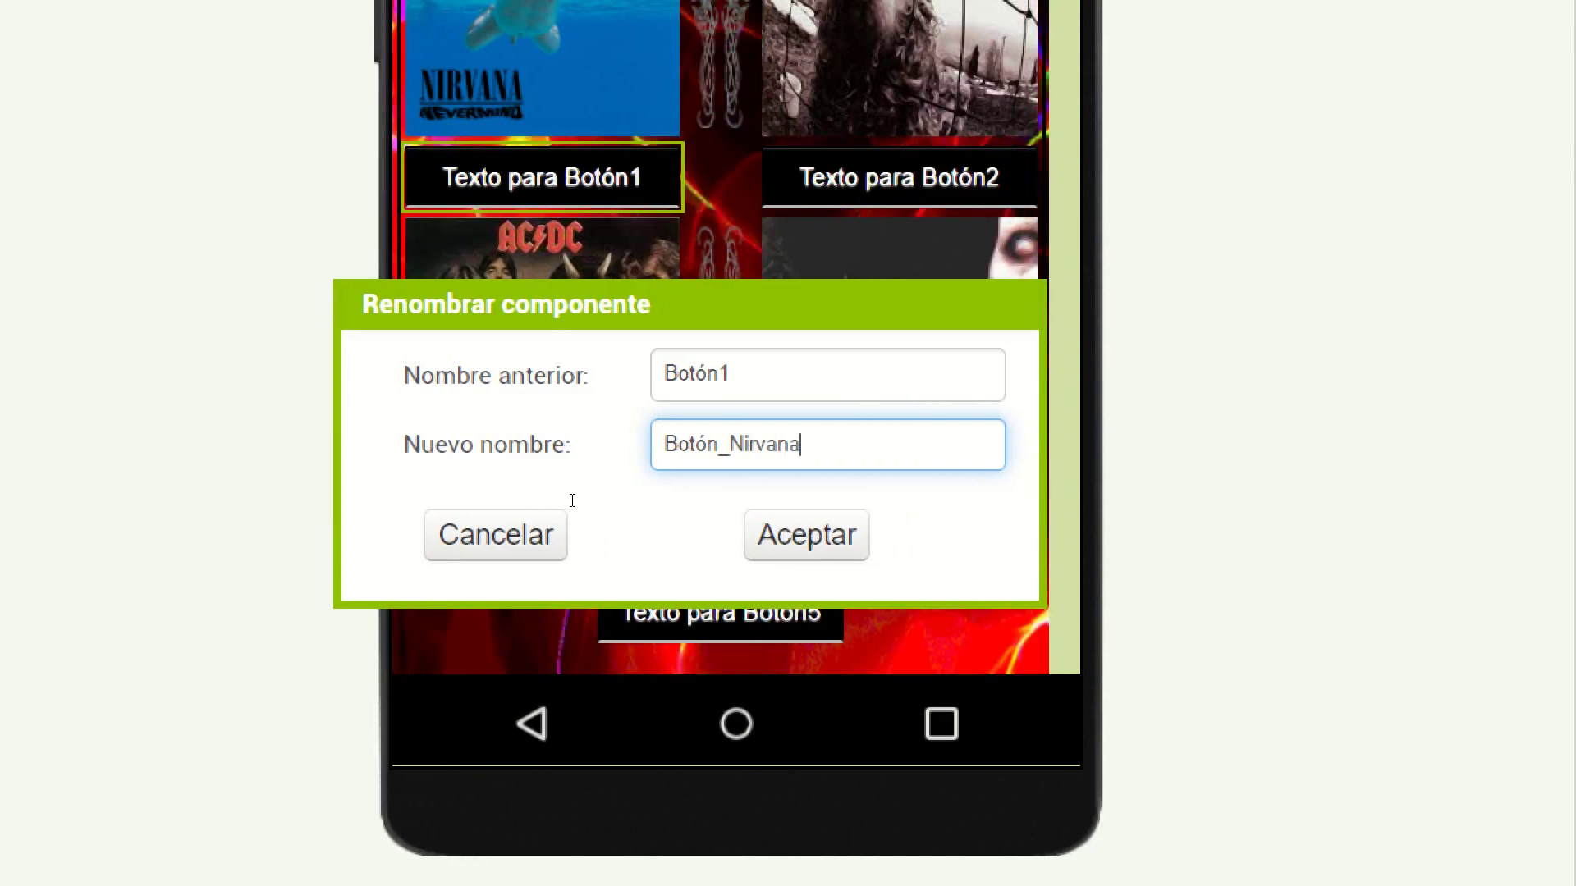
key(Return)
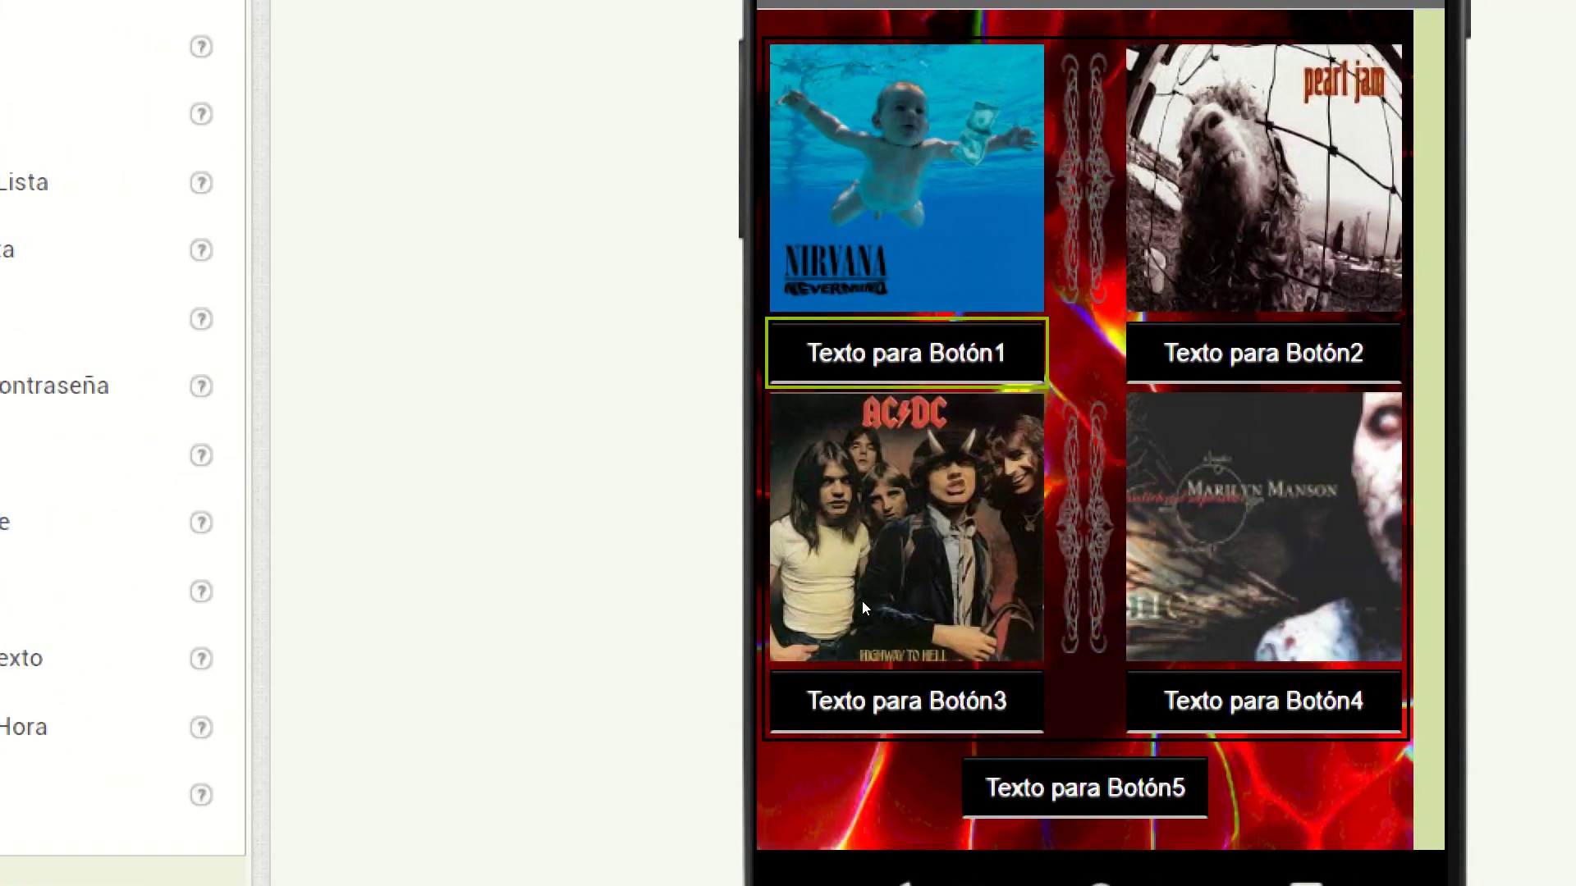
Rename the Botón2 component, below the Pearl Jam album cover, as Botón_Pearl_Jam
click(1443, 353)
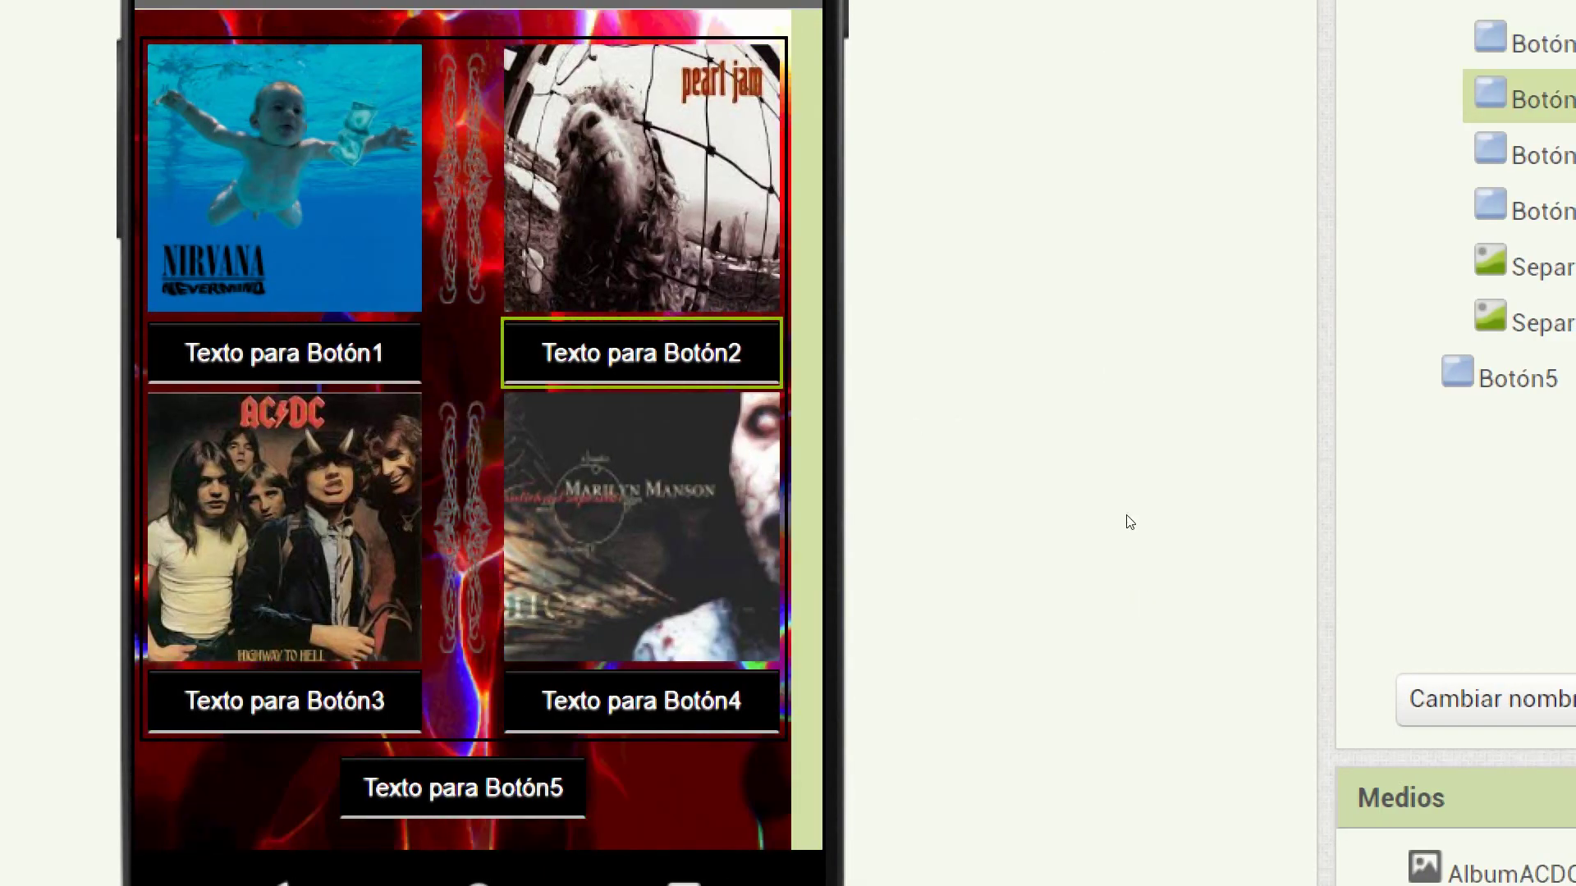
click(1486, 699)
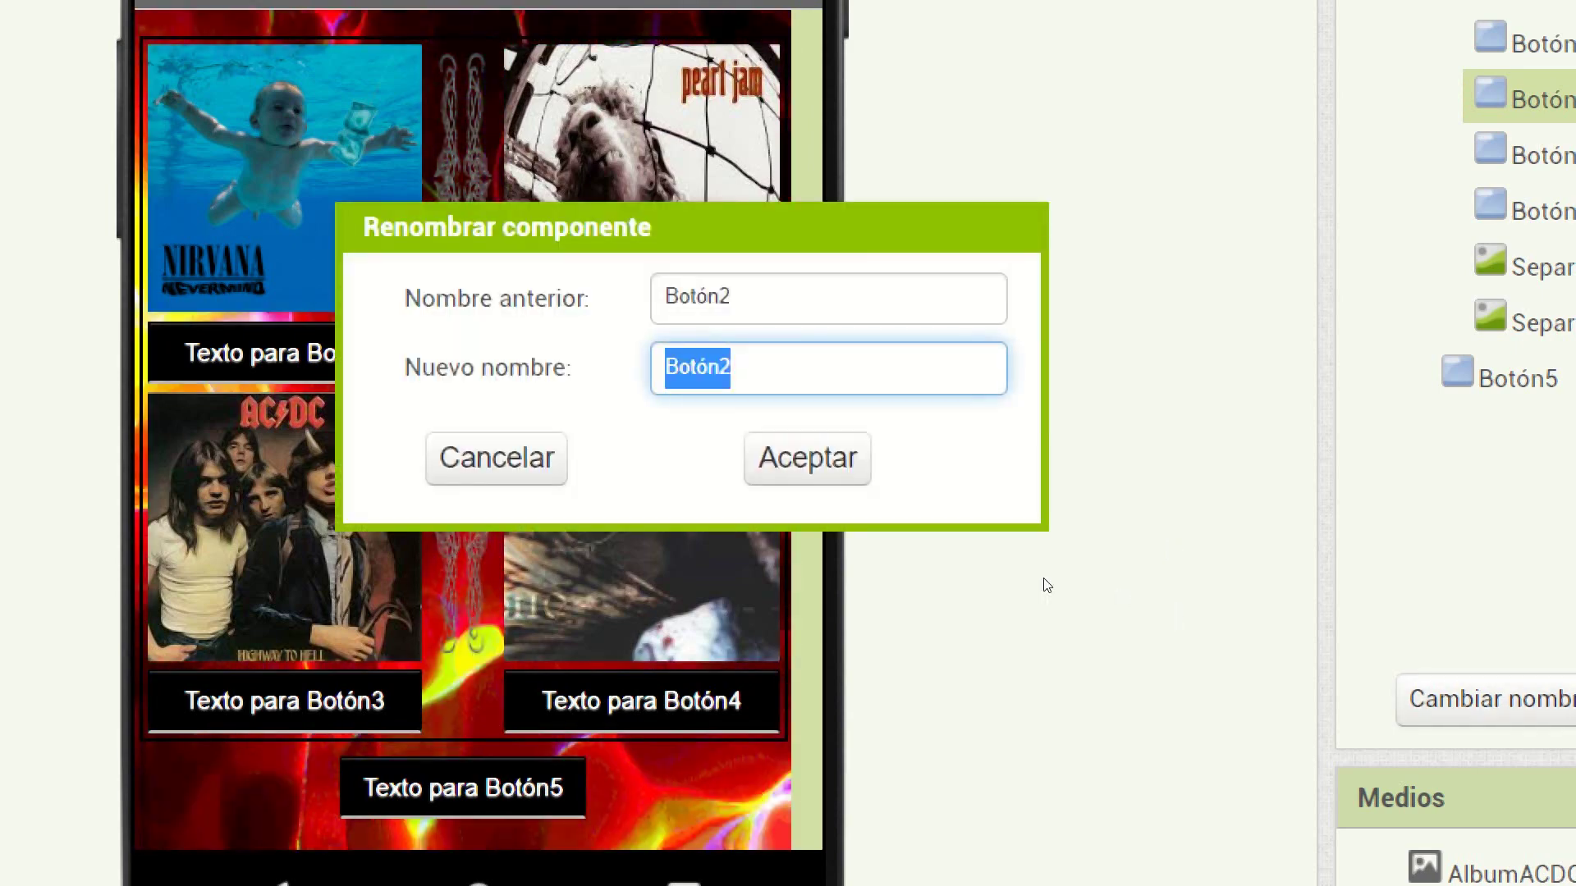
key(End)
key(BackSpace)
text(_Pearl )
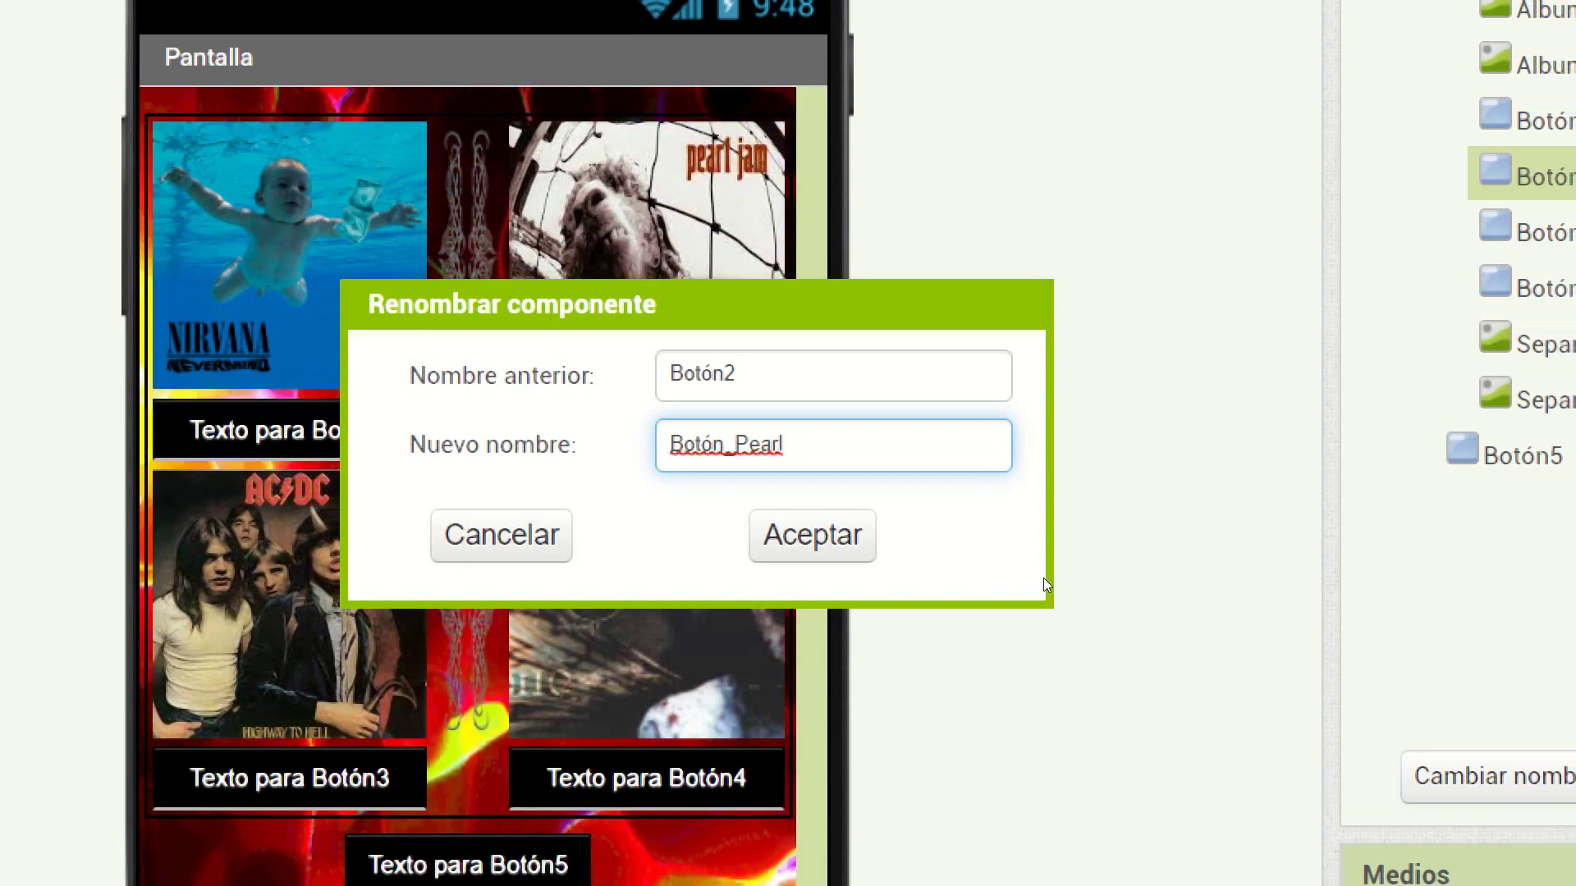
text(Jam)
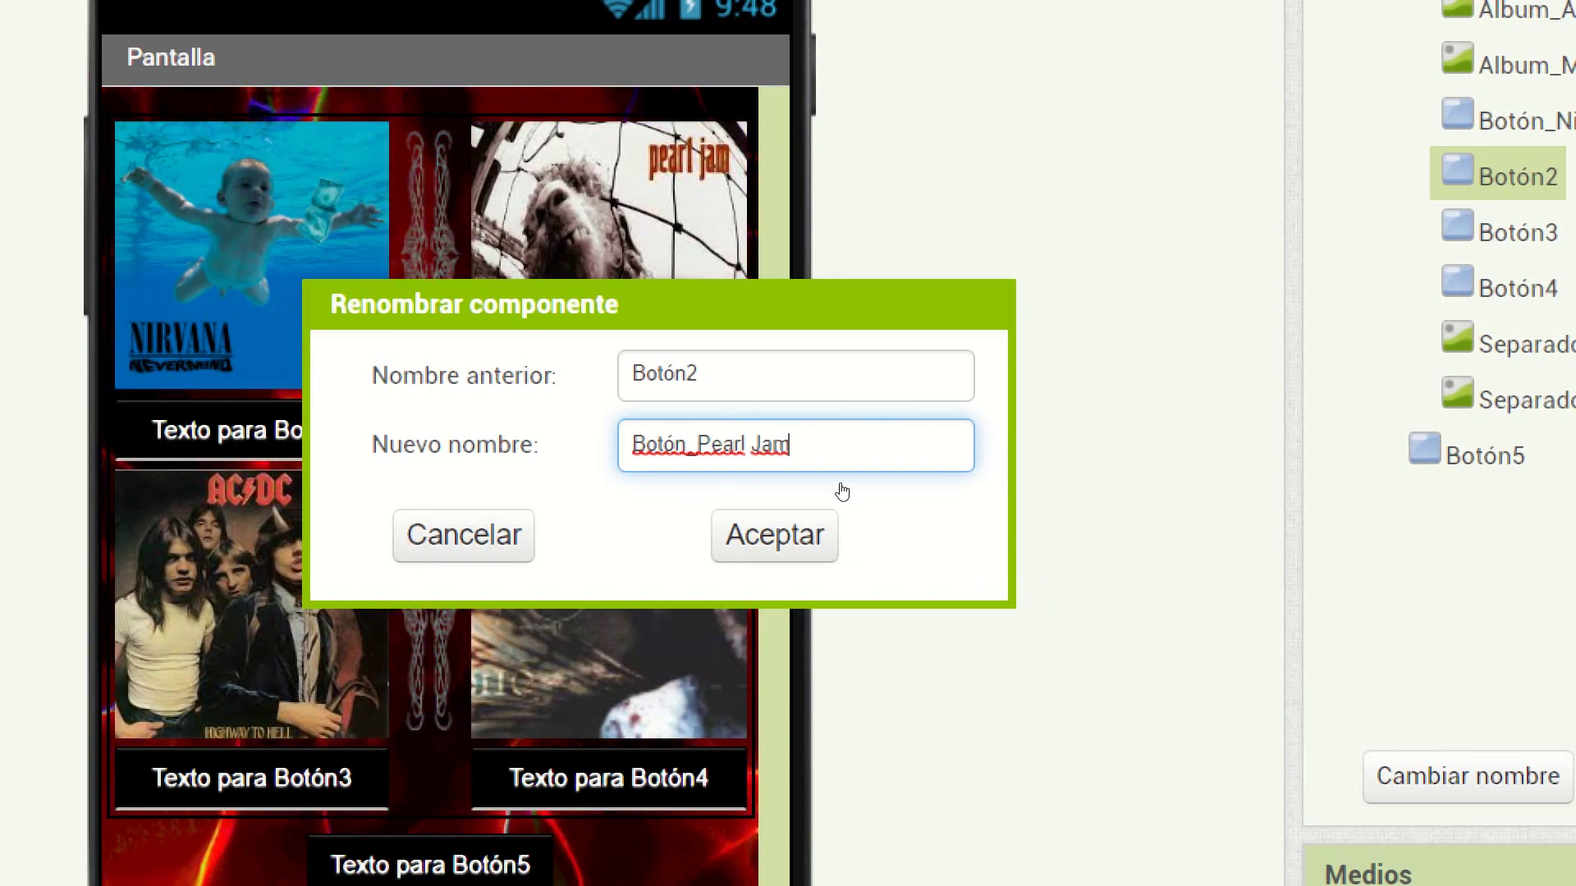
click(824, 529)
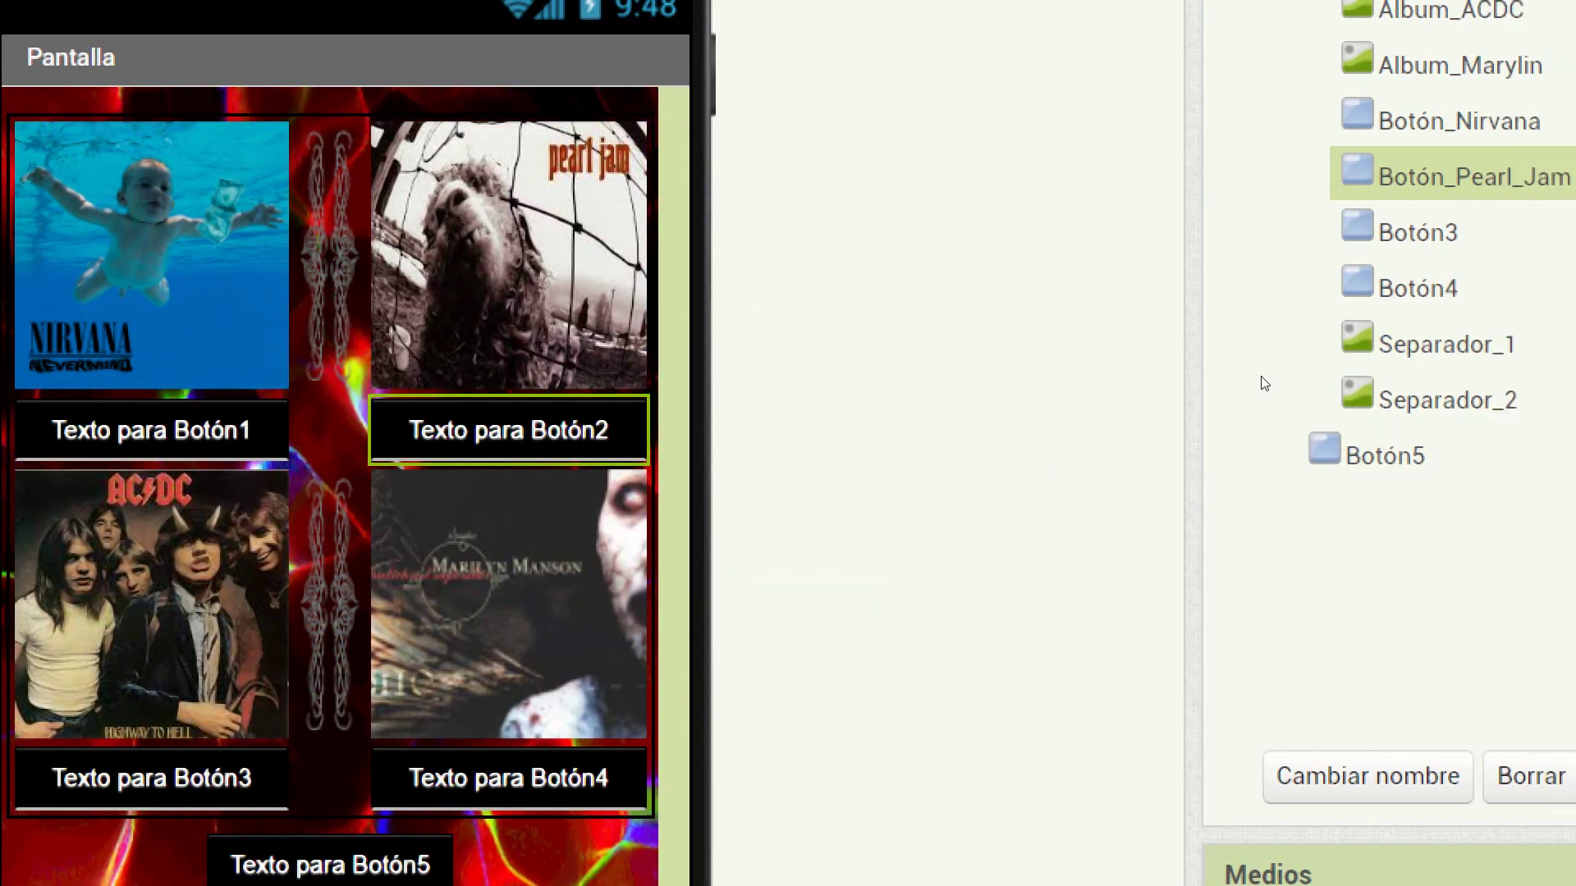
Rename the Botón3 component, below the AC/DC album cover, as Botón_ACDC
click(1518, 233)
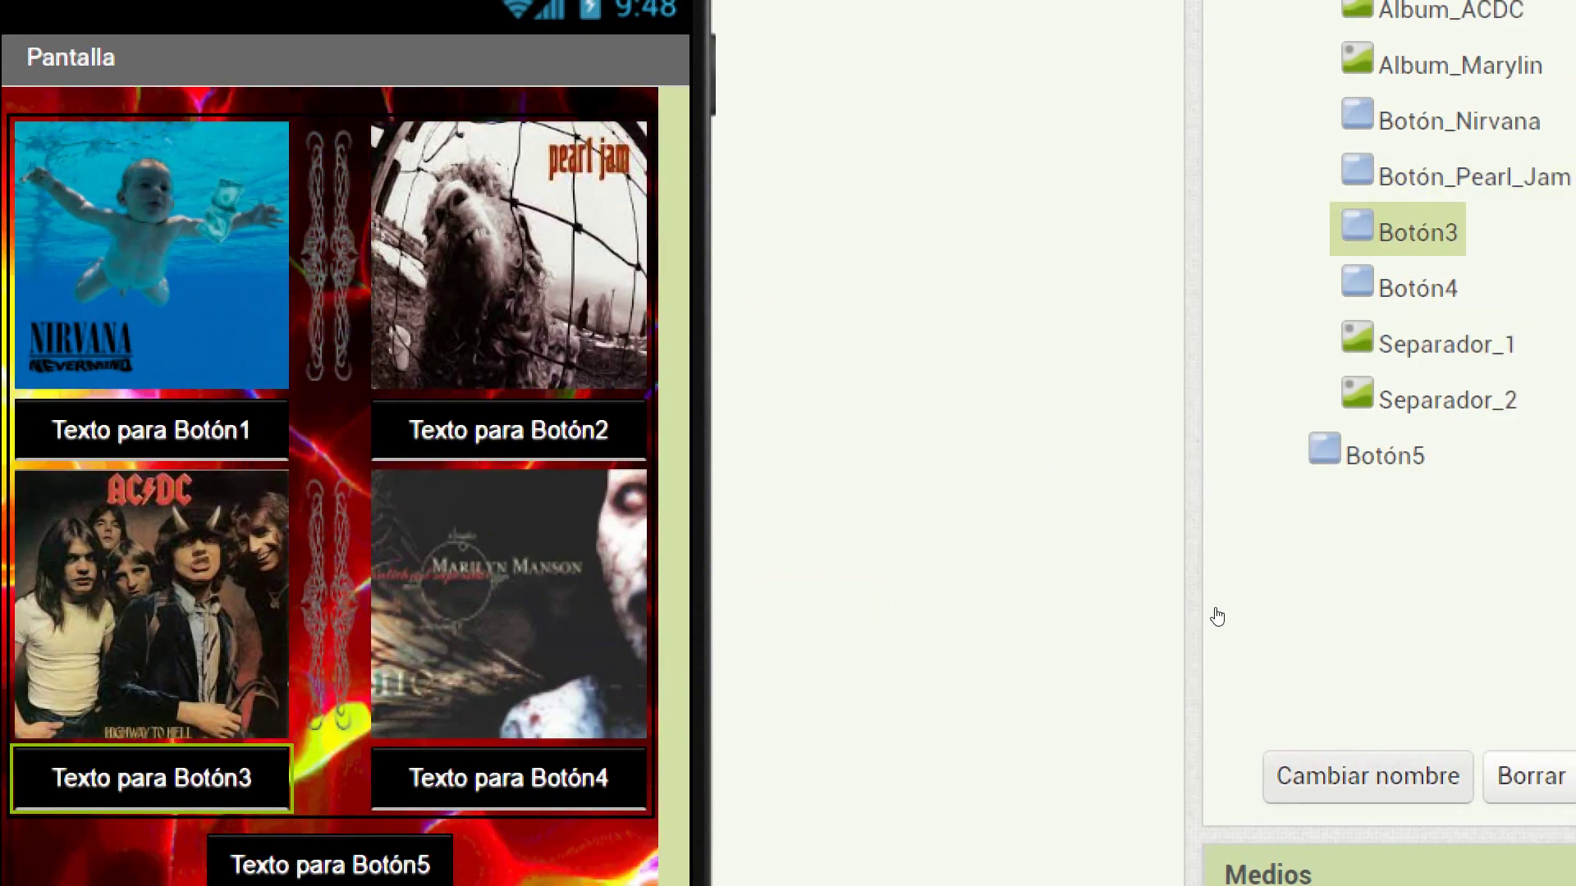
click(1367, 776)
key(End)
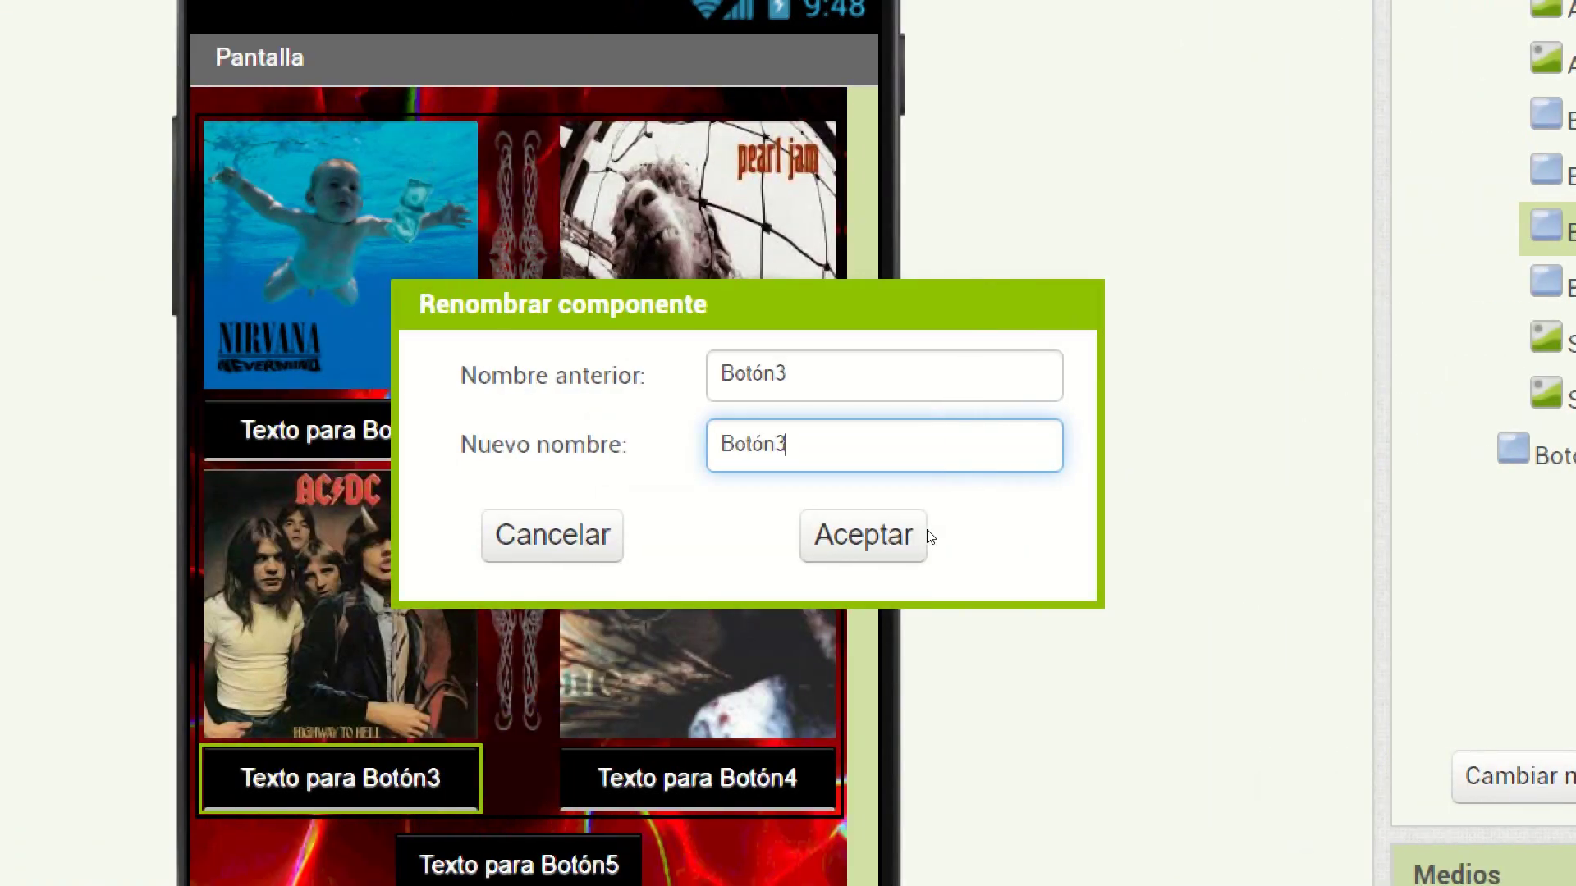
key(BackSpace)
text(_)
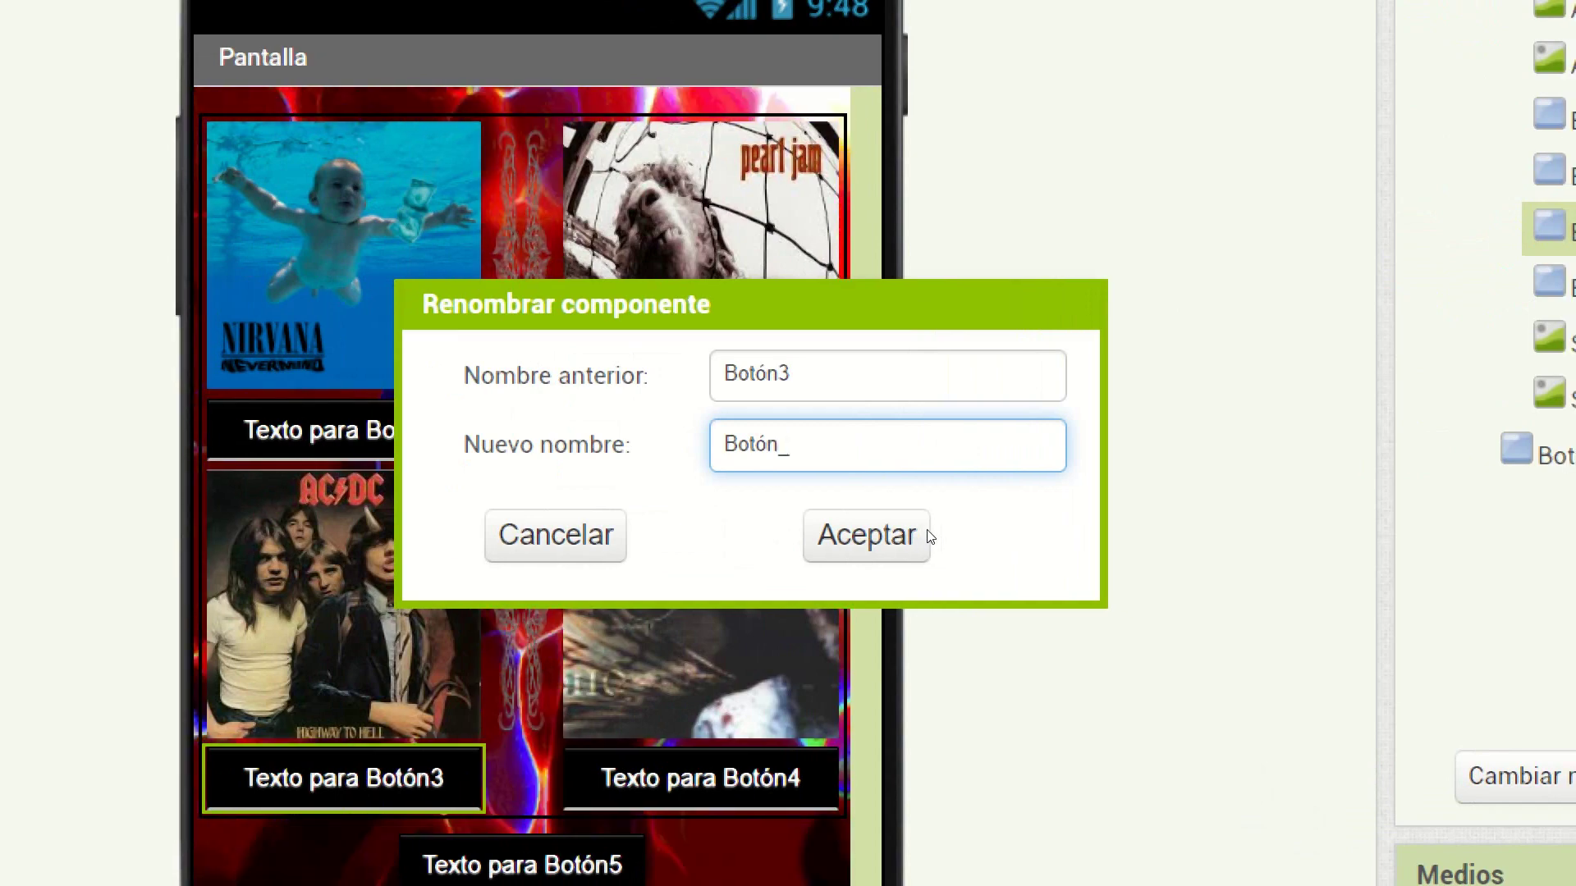
text(ACD)
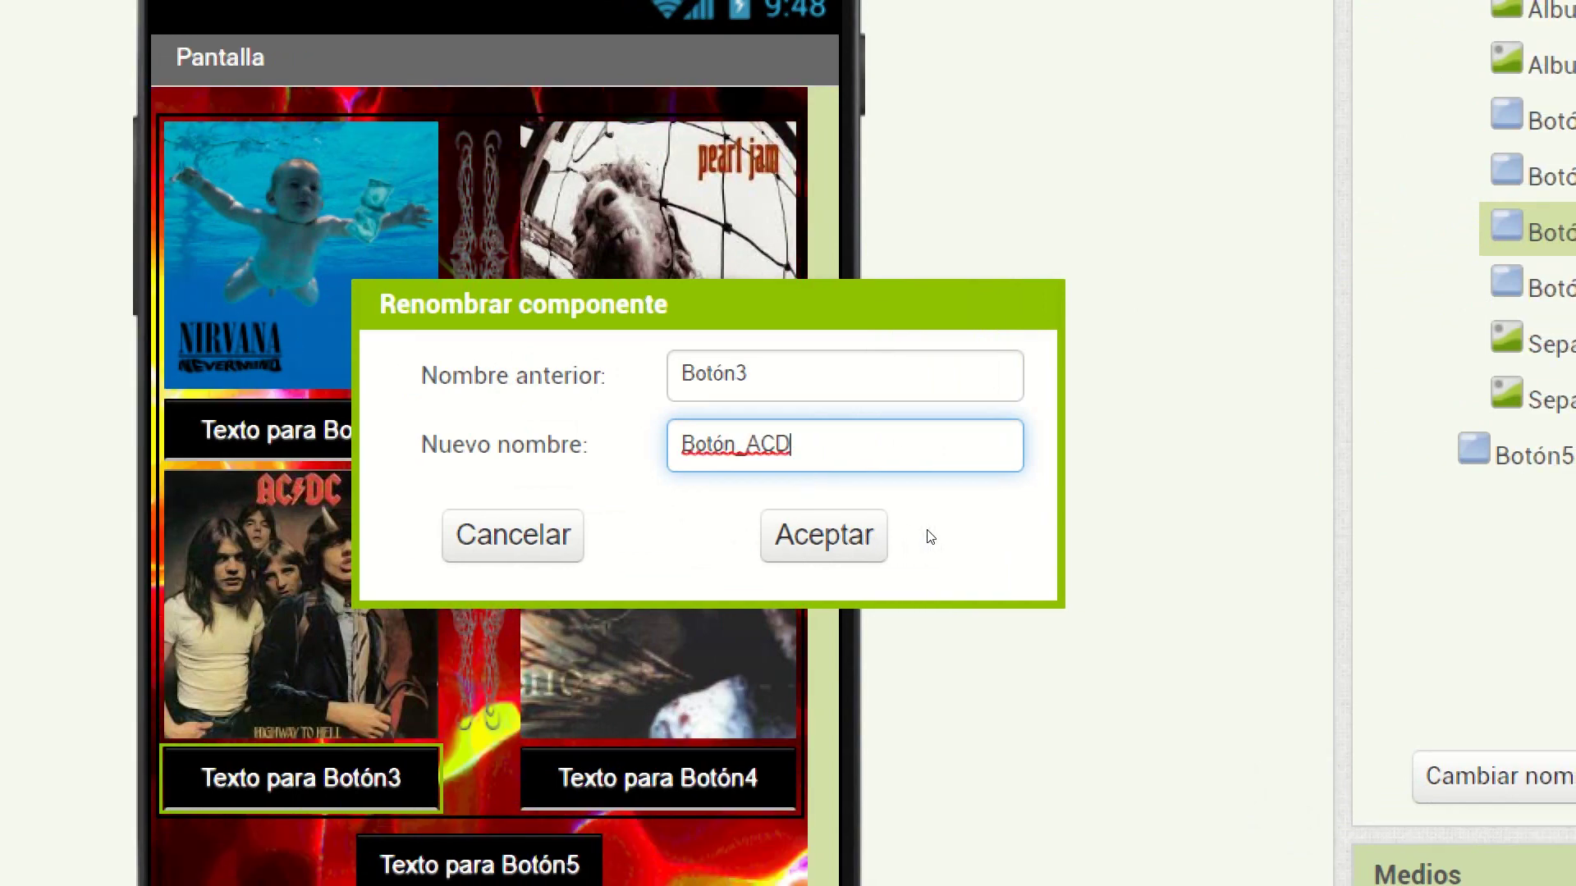
text(C)
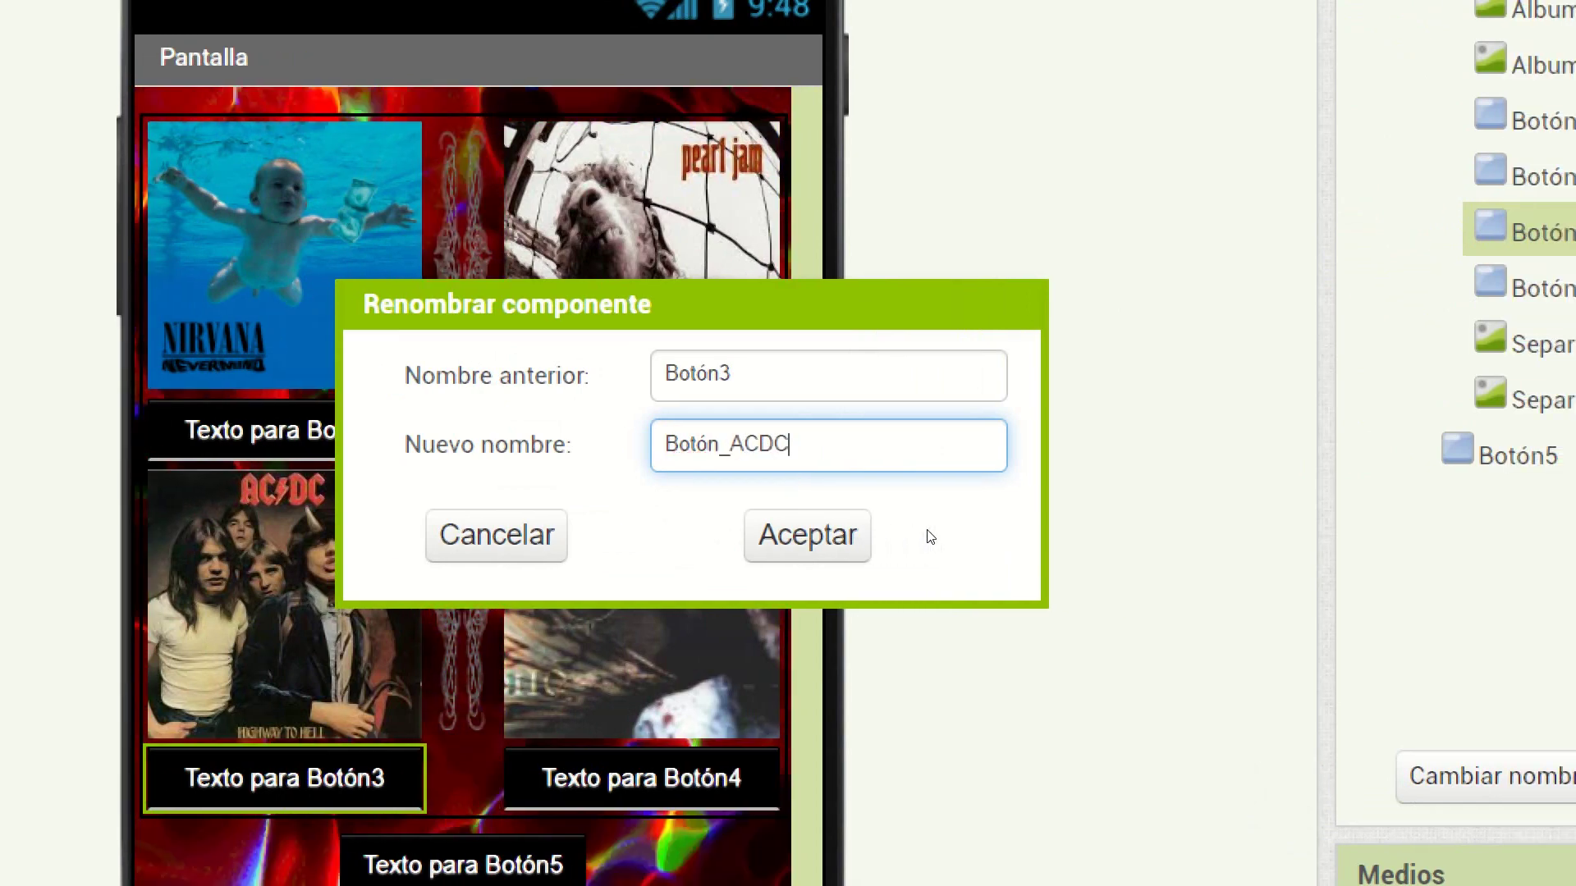
click(823, 513)
Rename the Botón4 component, below the Marilyn Manson album cover, as Botón_Marylin
click(673, 768)
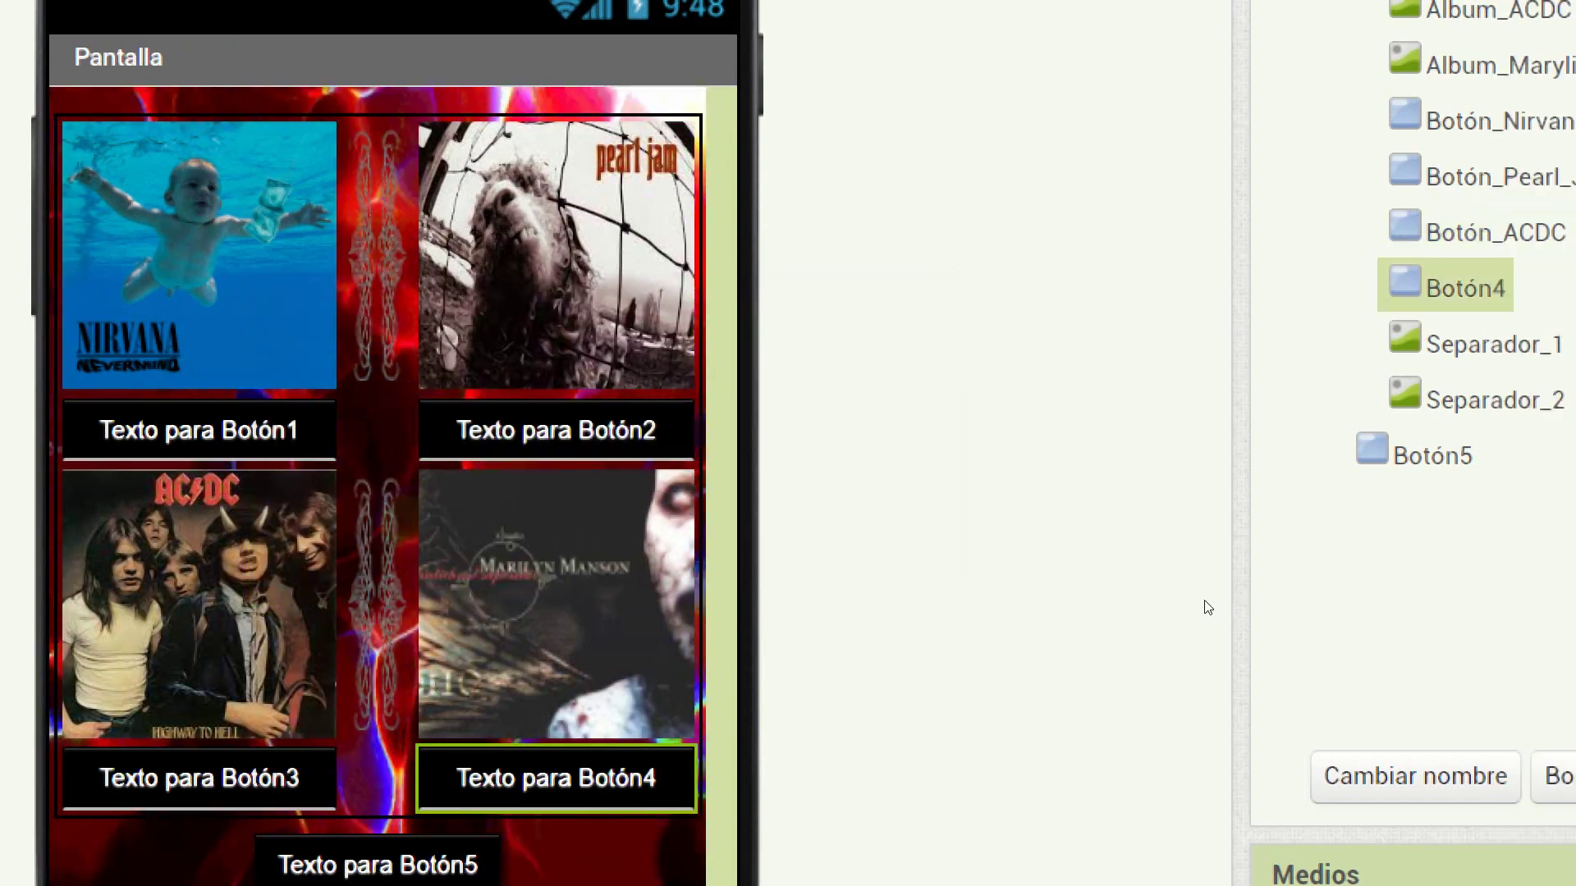
click(1461, 776)
key(End)
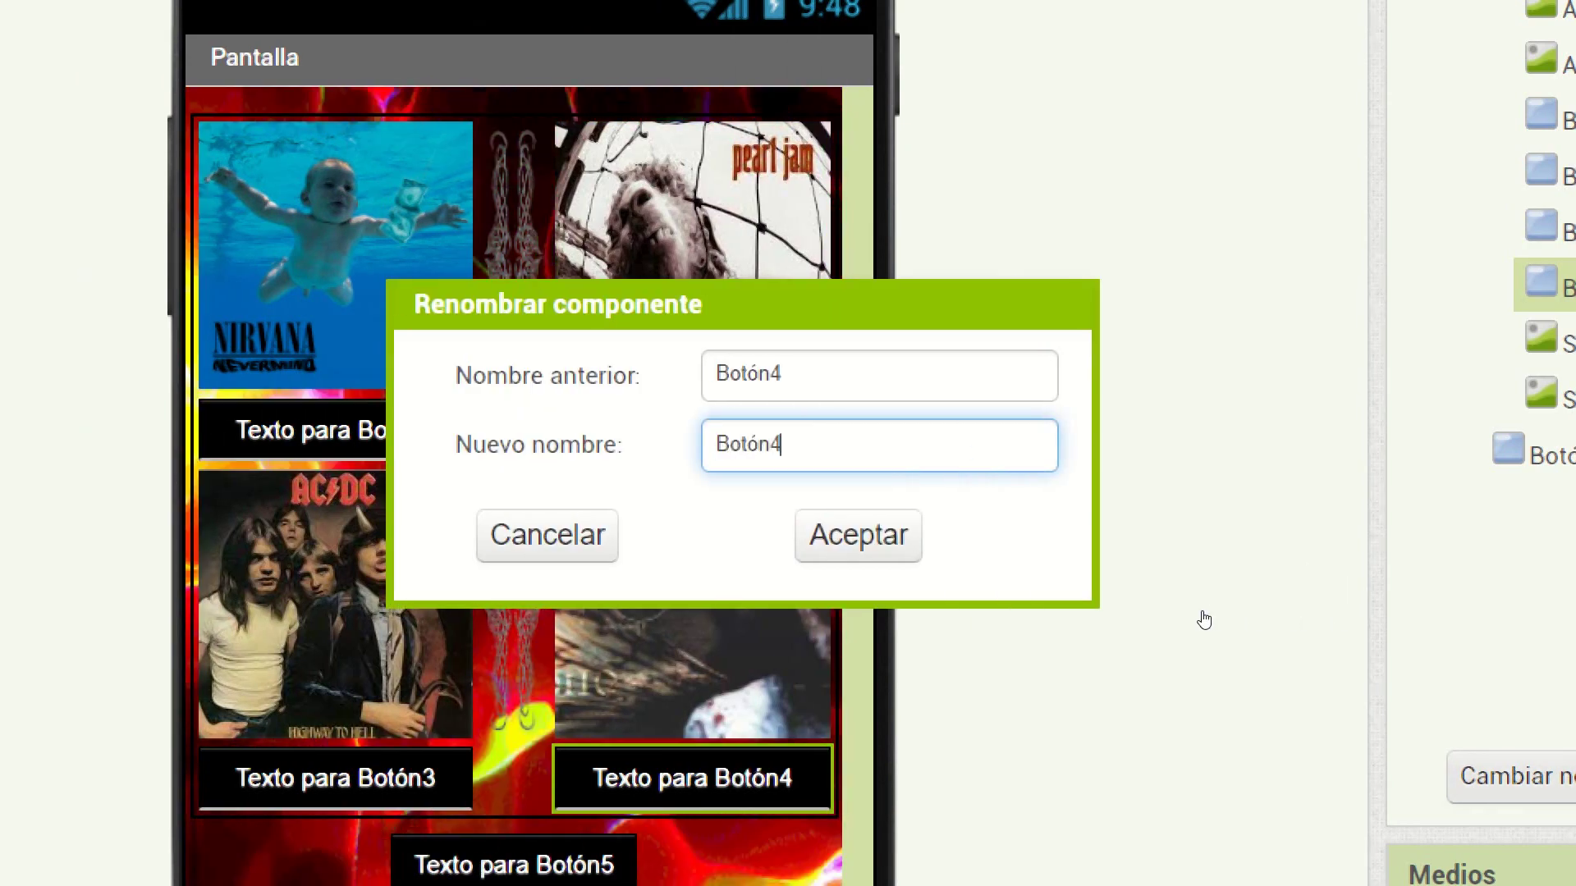
key(BackSpace)
text(_Marykin)
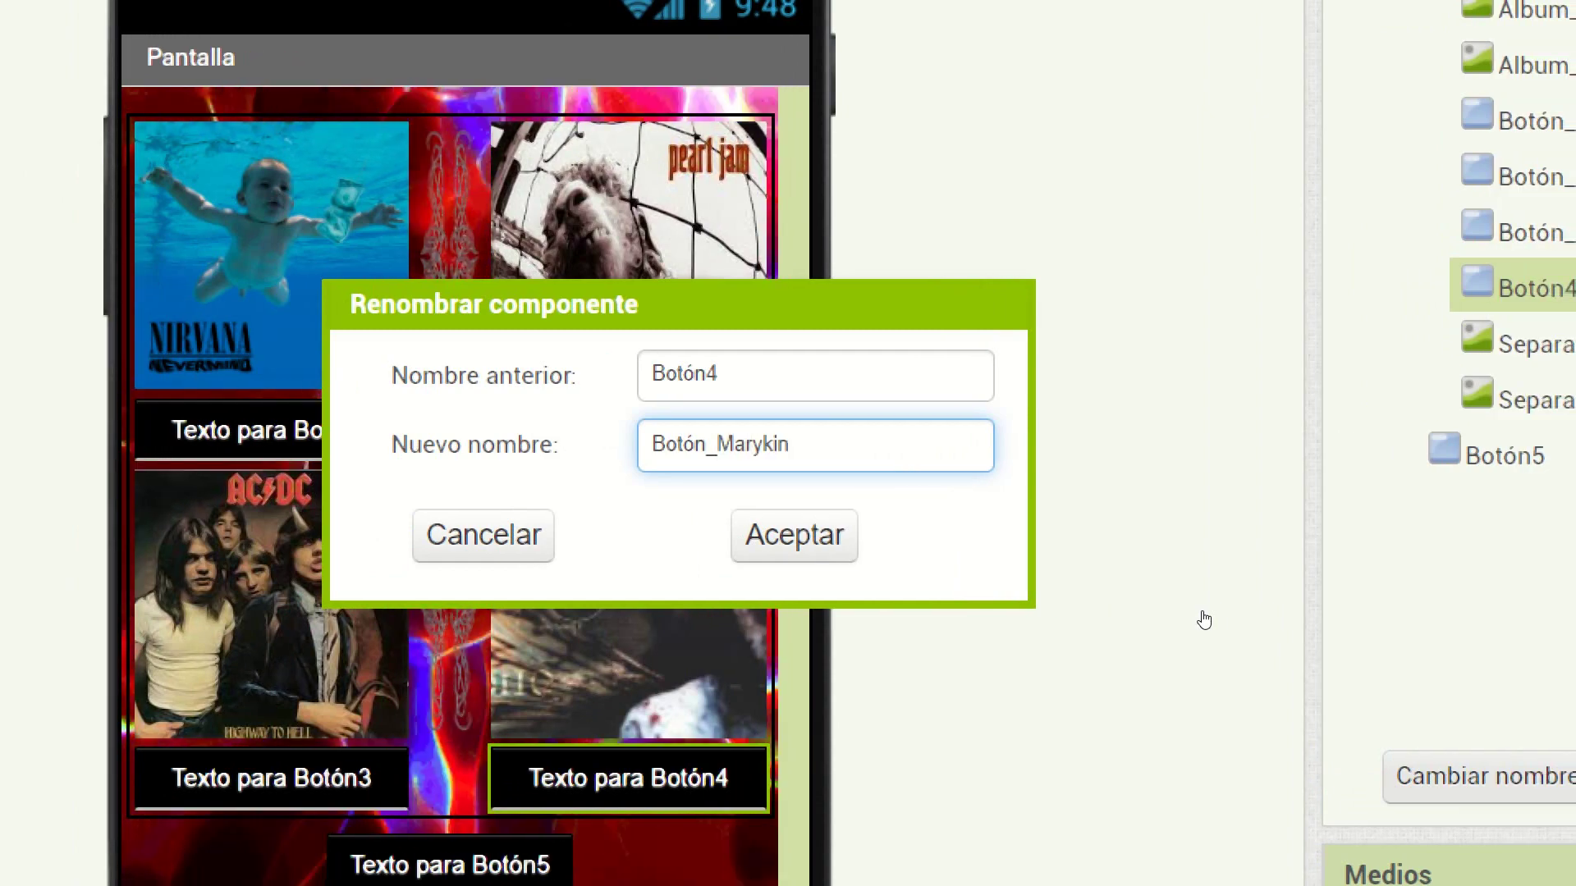
key(BackSpace)
key(BackSpace)
key(BackSpace)
text(ñin)
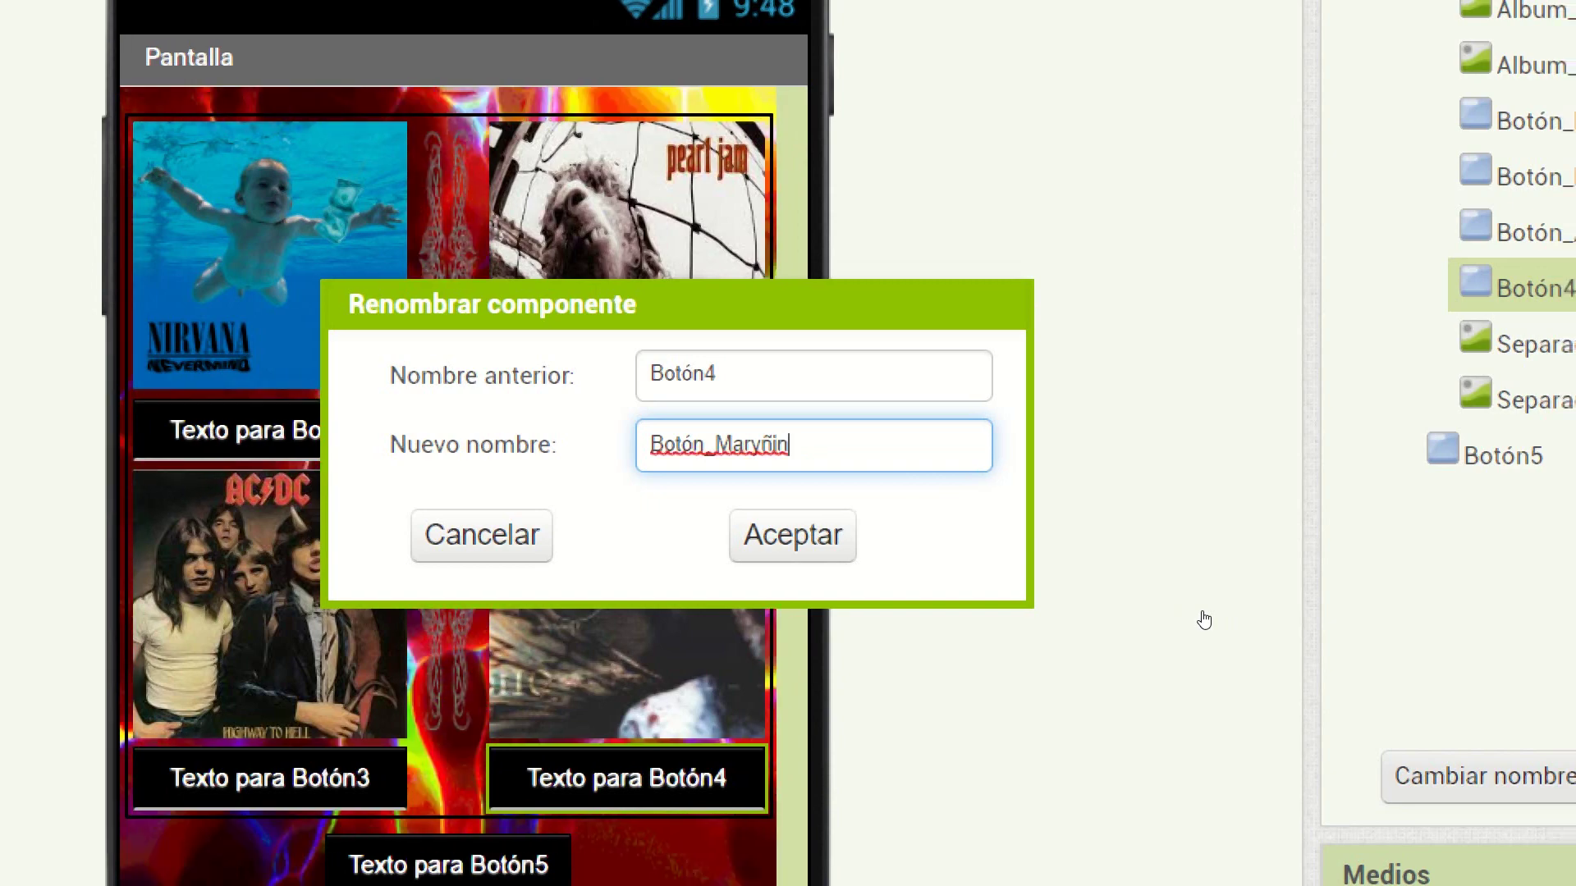
key(BackSpace)
key(BackSpace)
key(BackSpace)
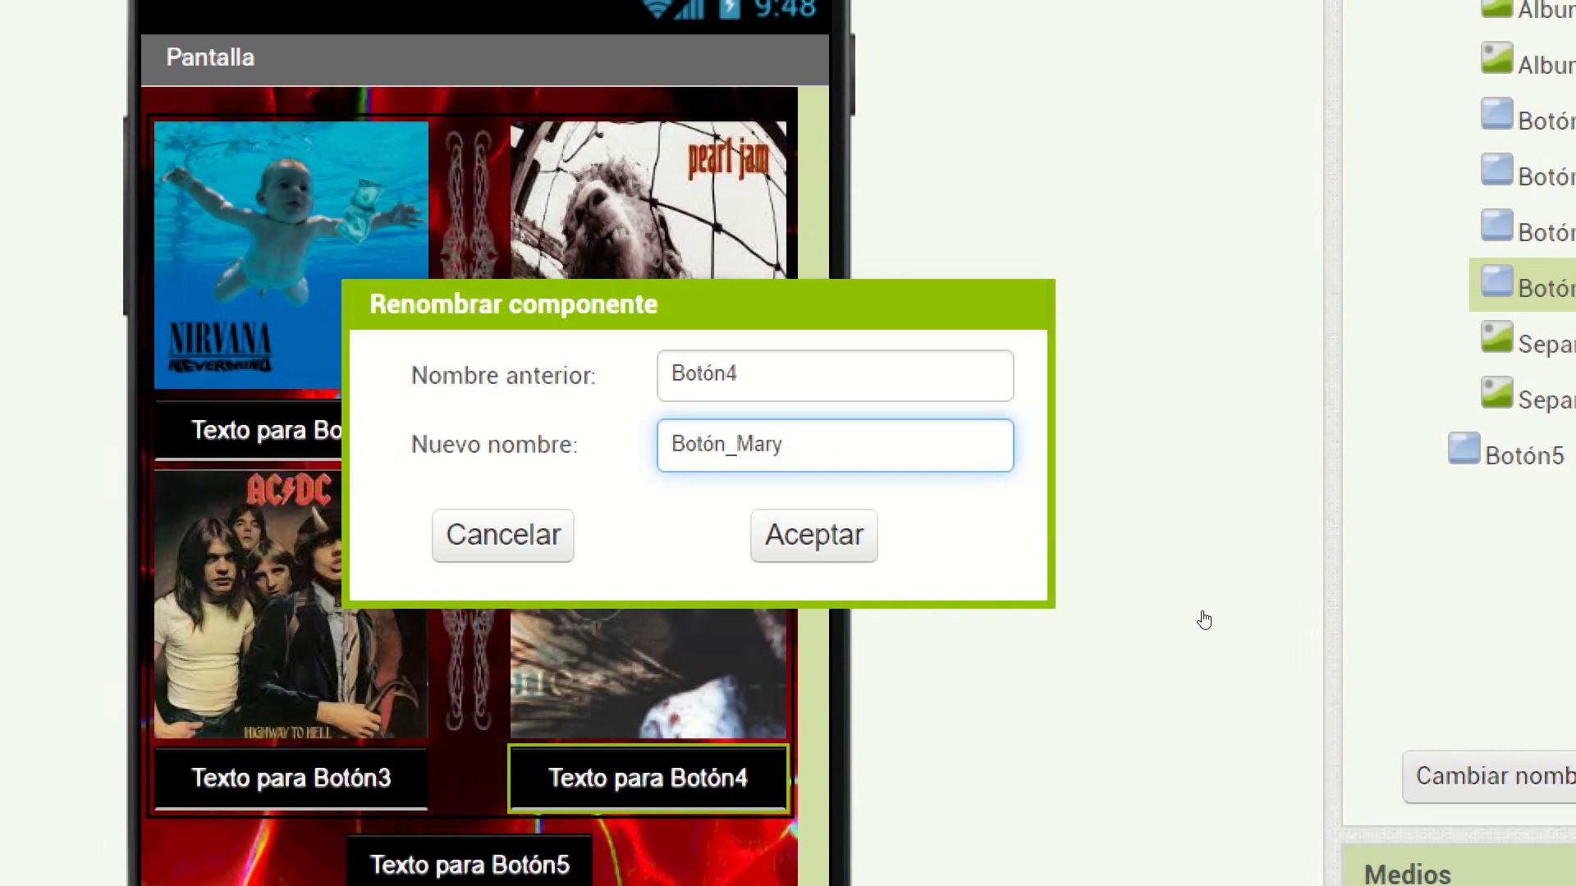
text(lin)
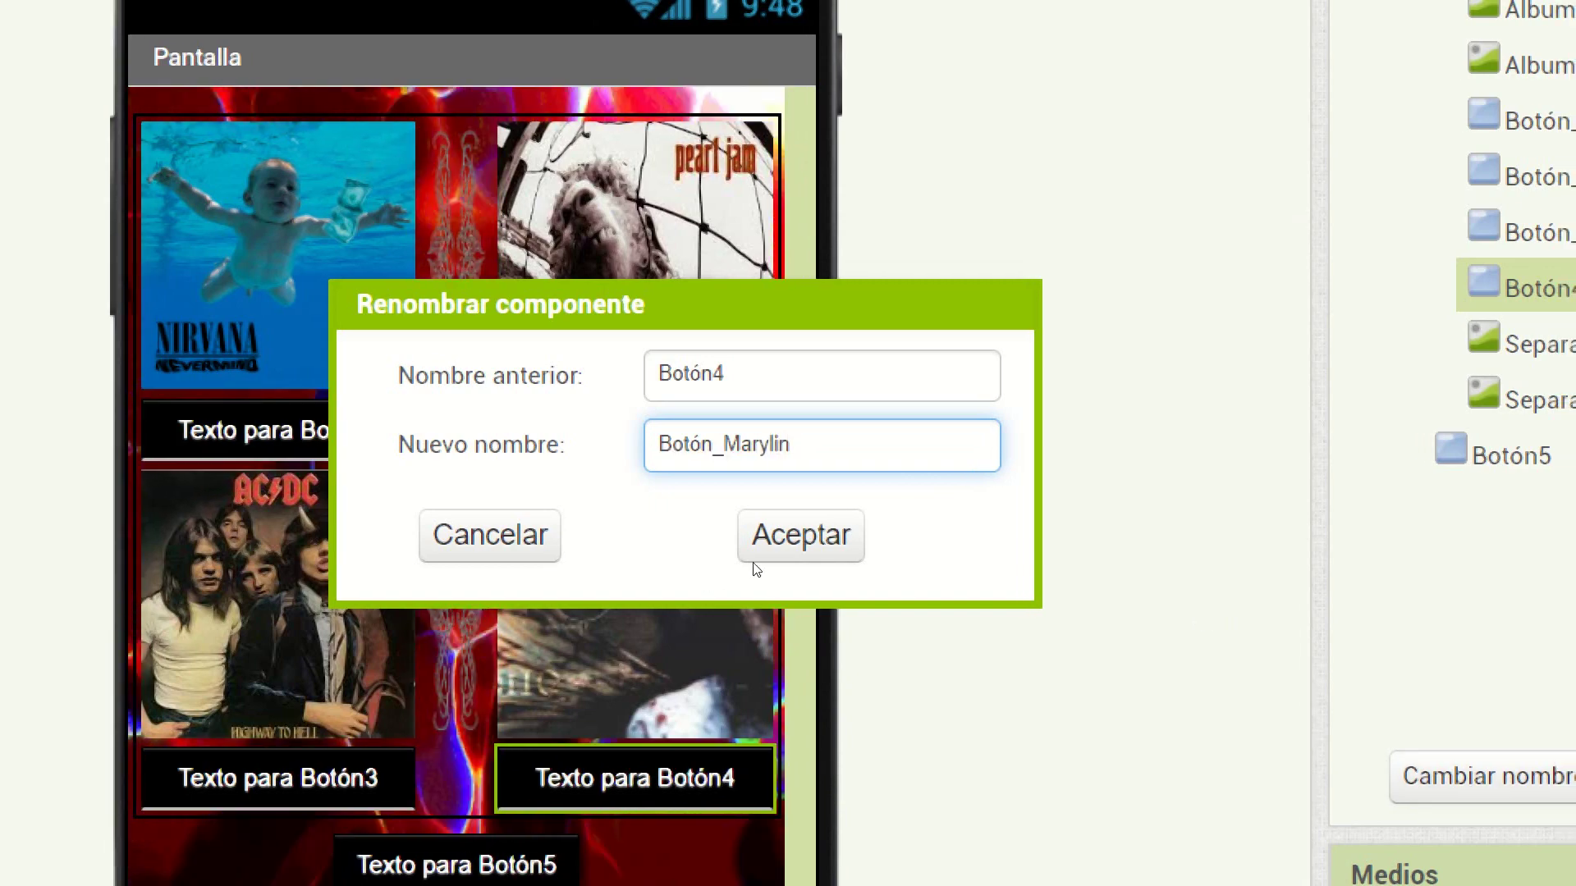
click(870, 499)
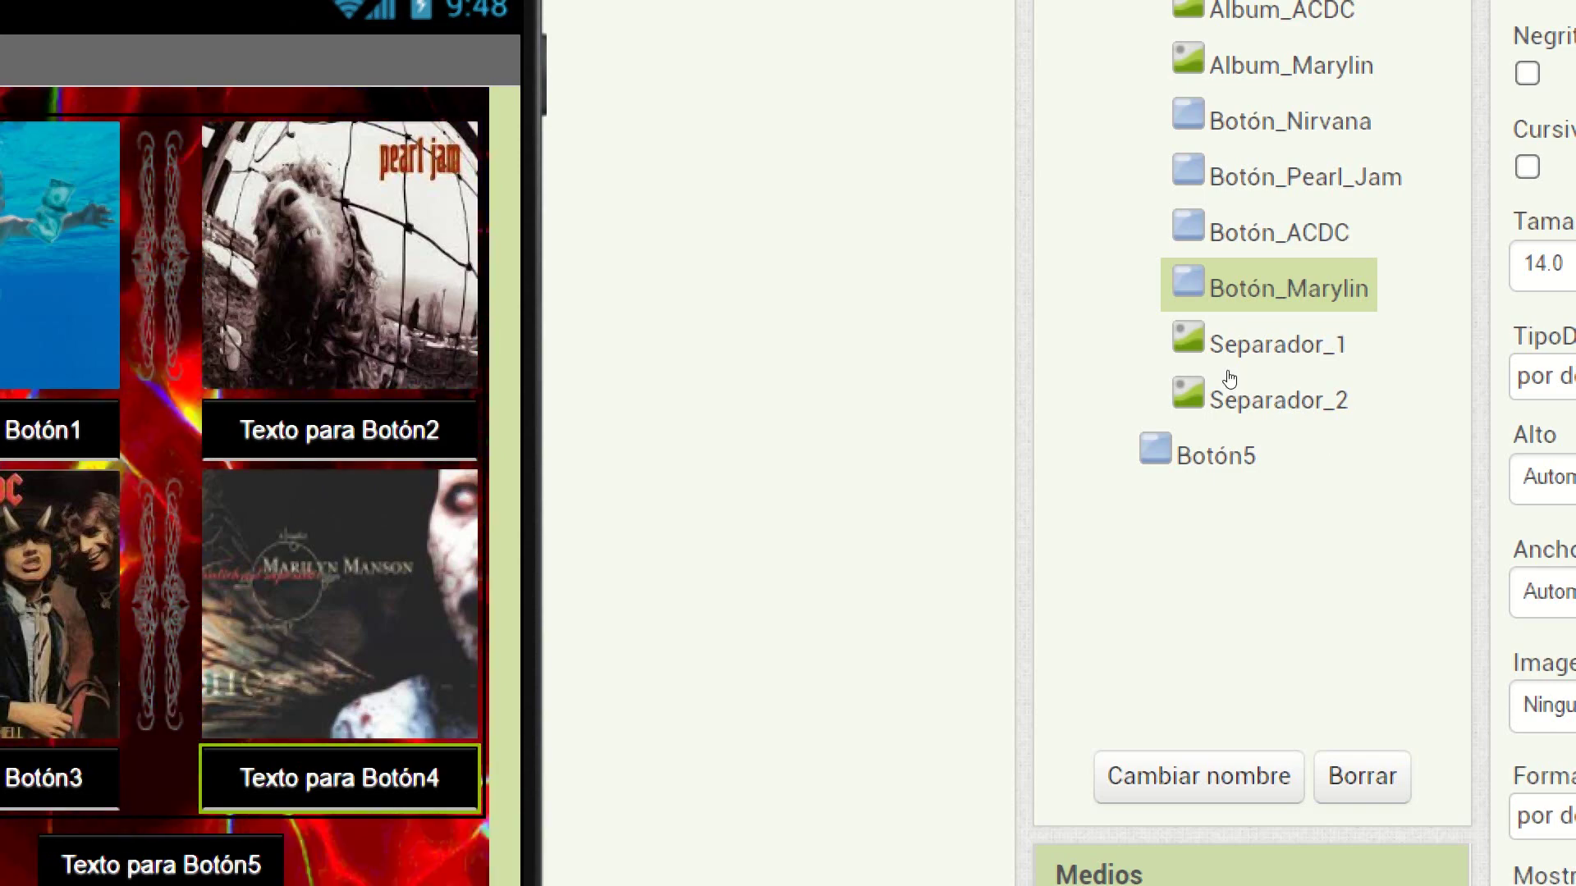
Rename the Botón5 component, outside the table layout, as Botón_Cerrar
click(1224, 453)
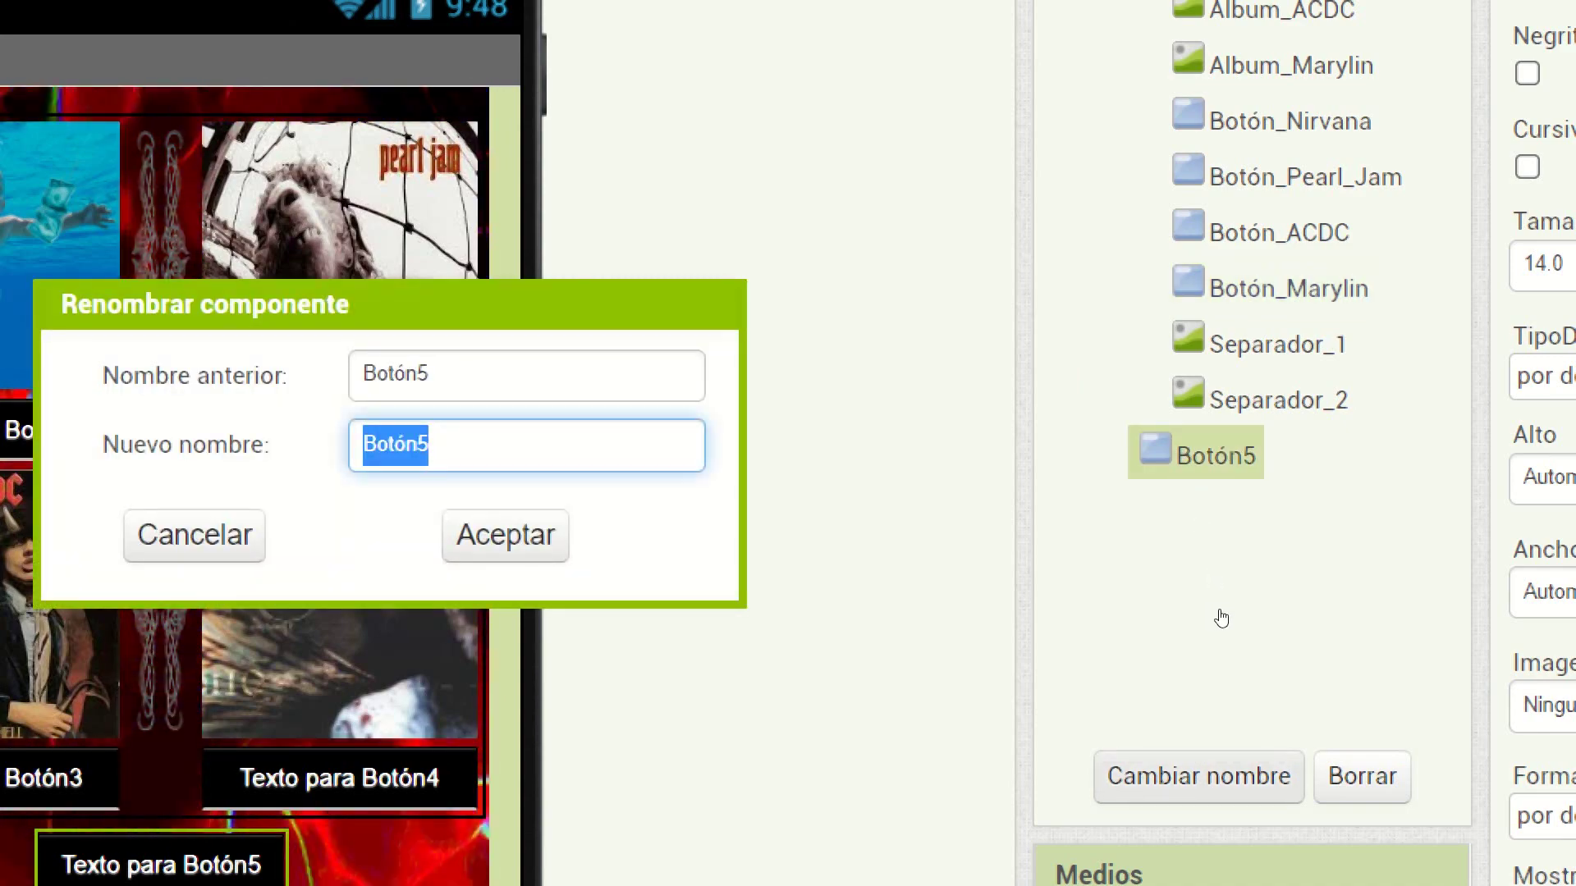
key(End)
key(BackSpace)
text(_C)
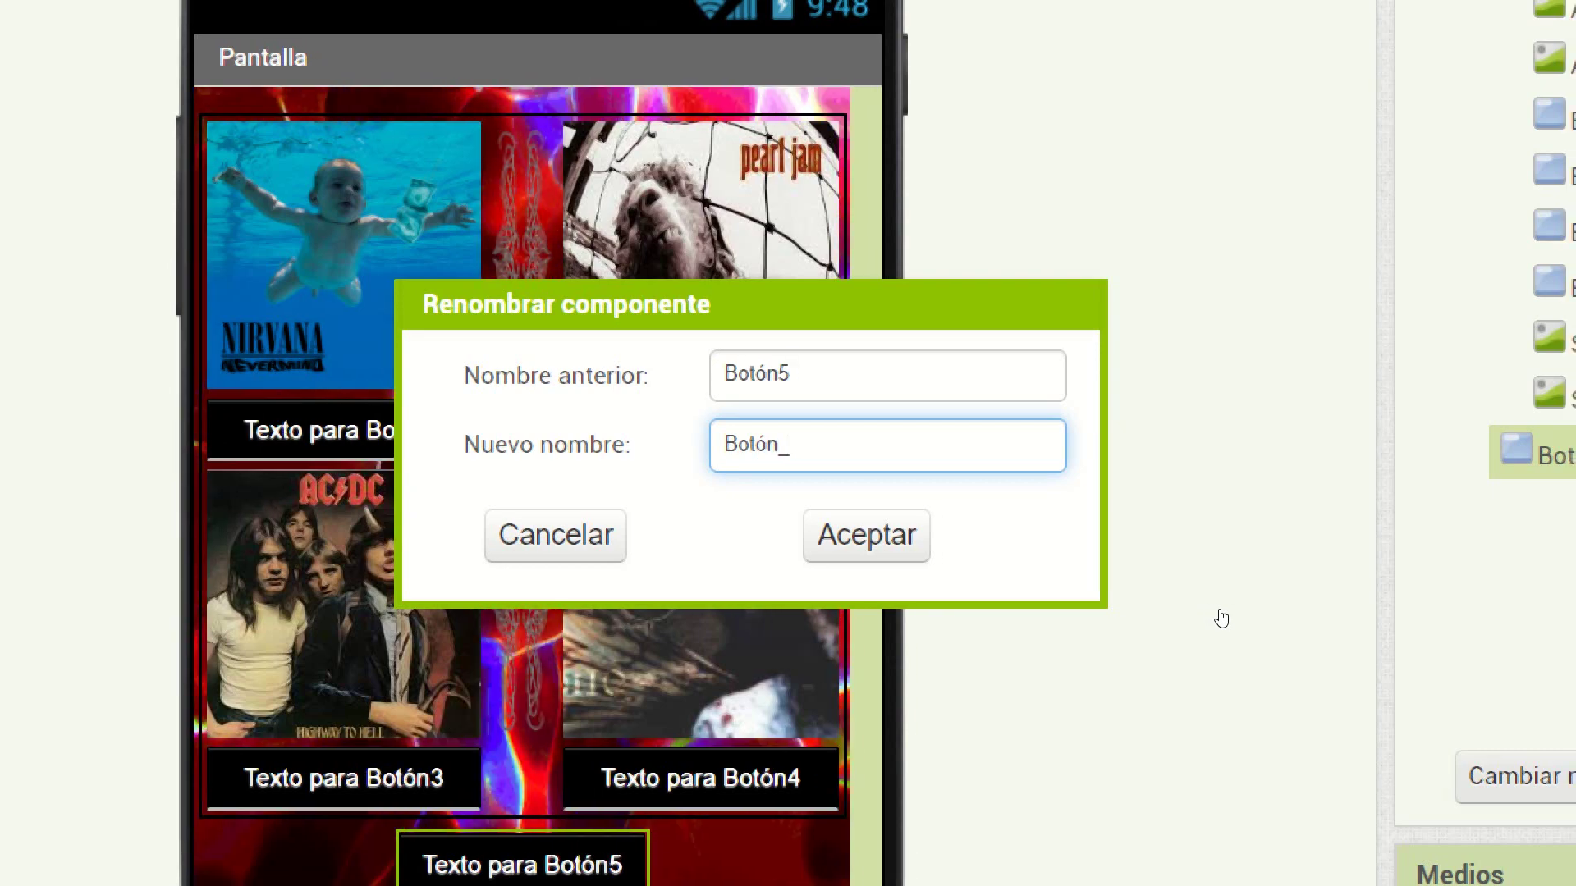
text(errar)
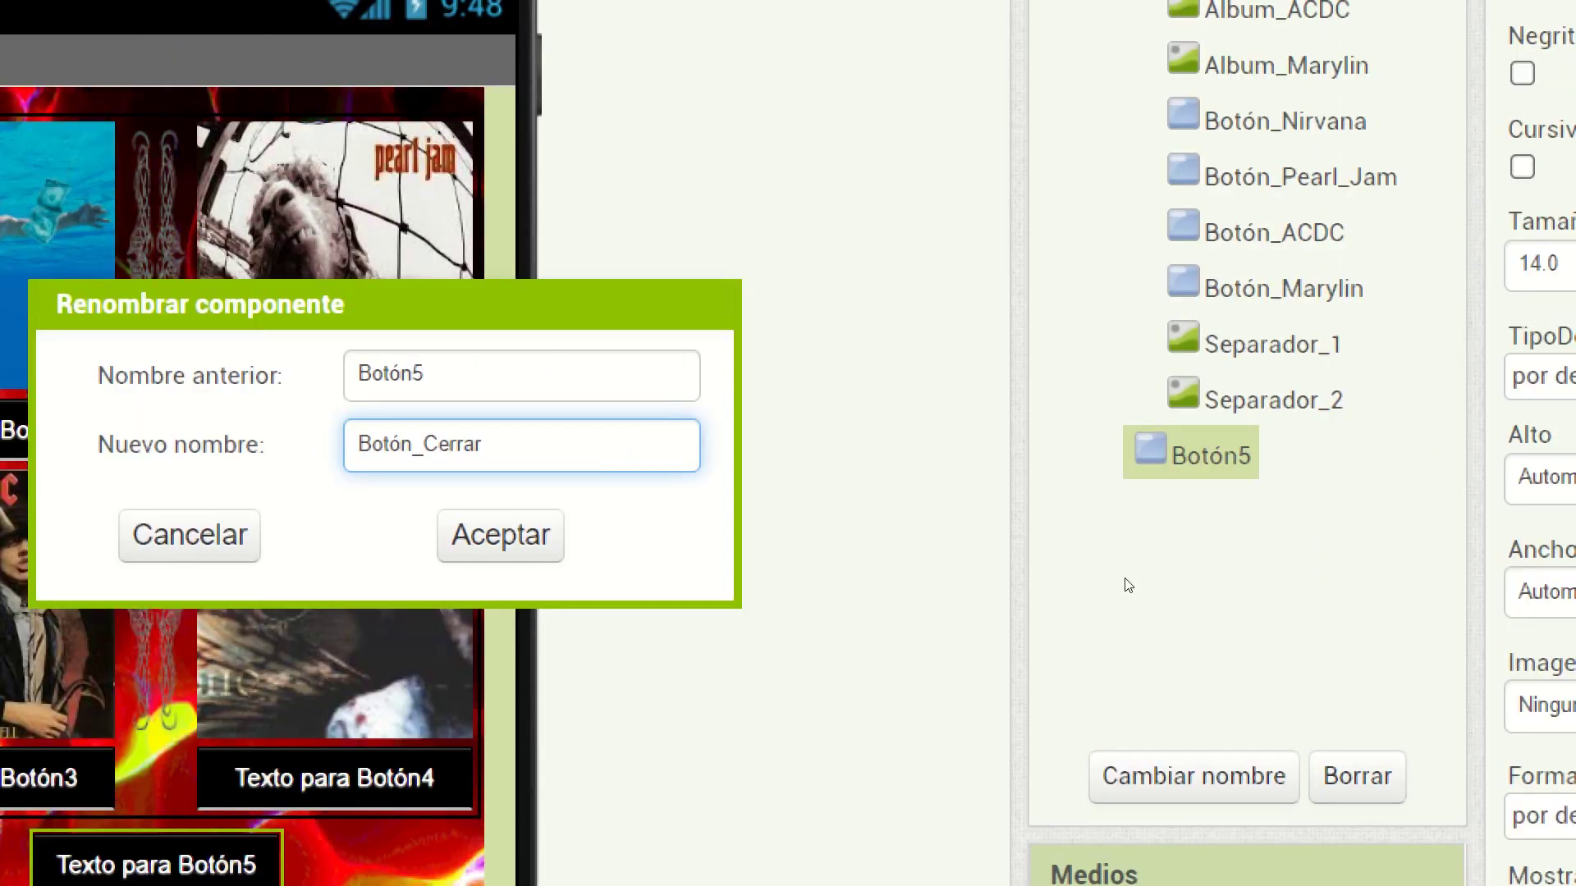
key(Return)
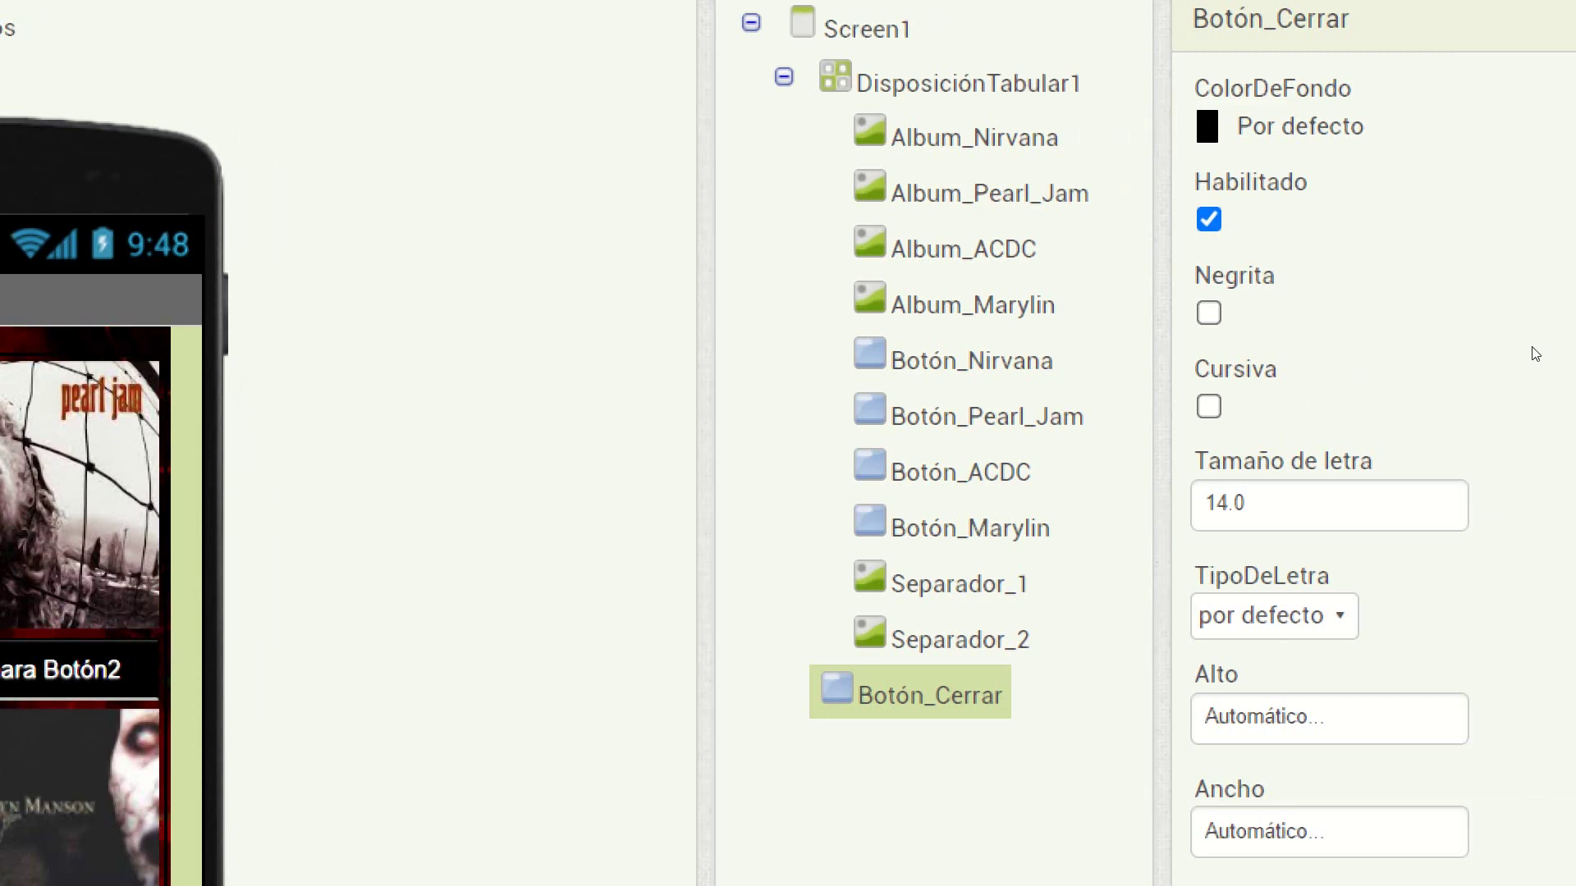
Try Verde as Botón_Nirvana's ColorDeFondo and settle on Azul
click(946, 359)
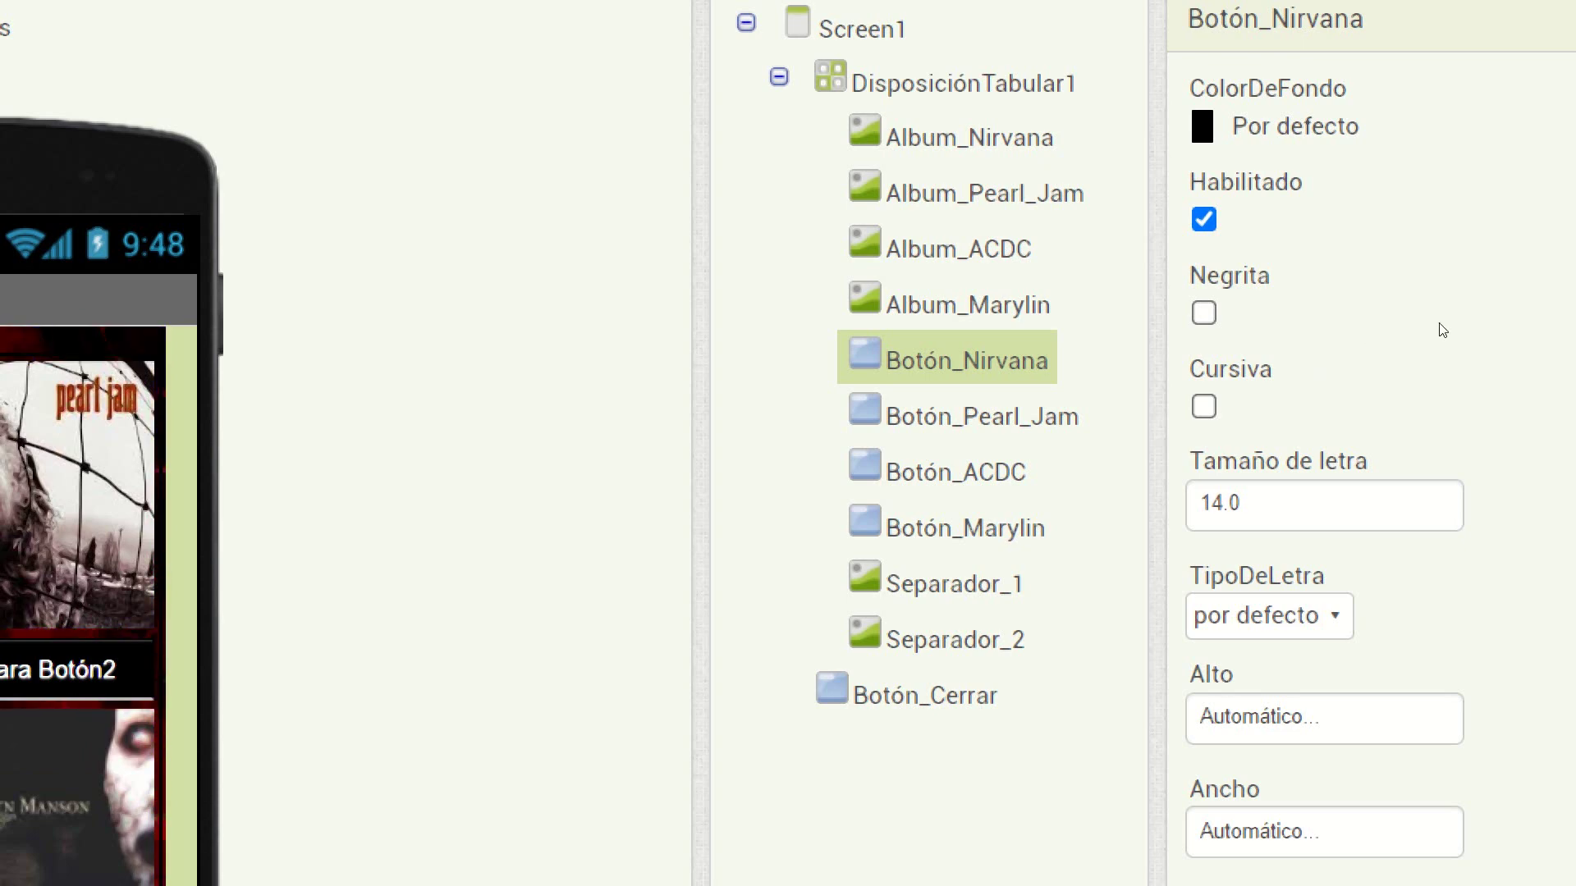
click(1294, 126)
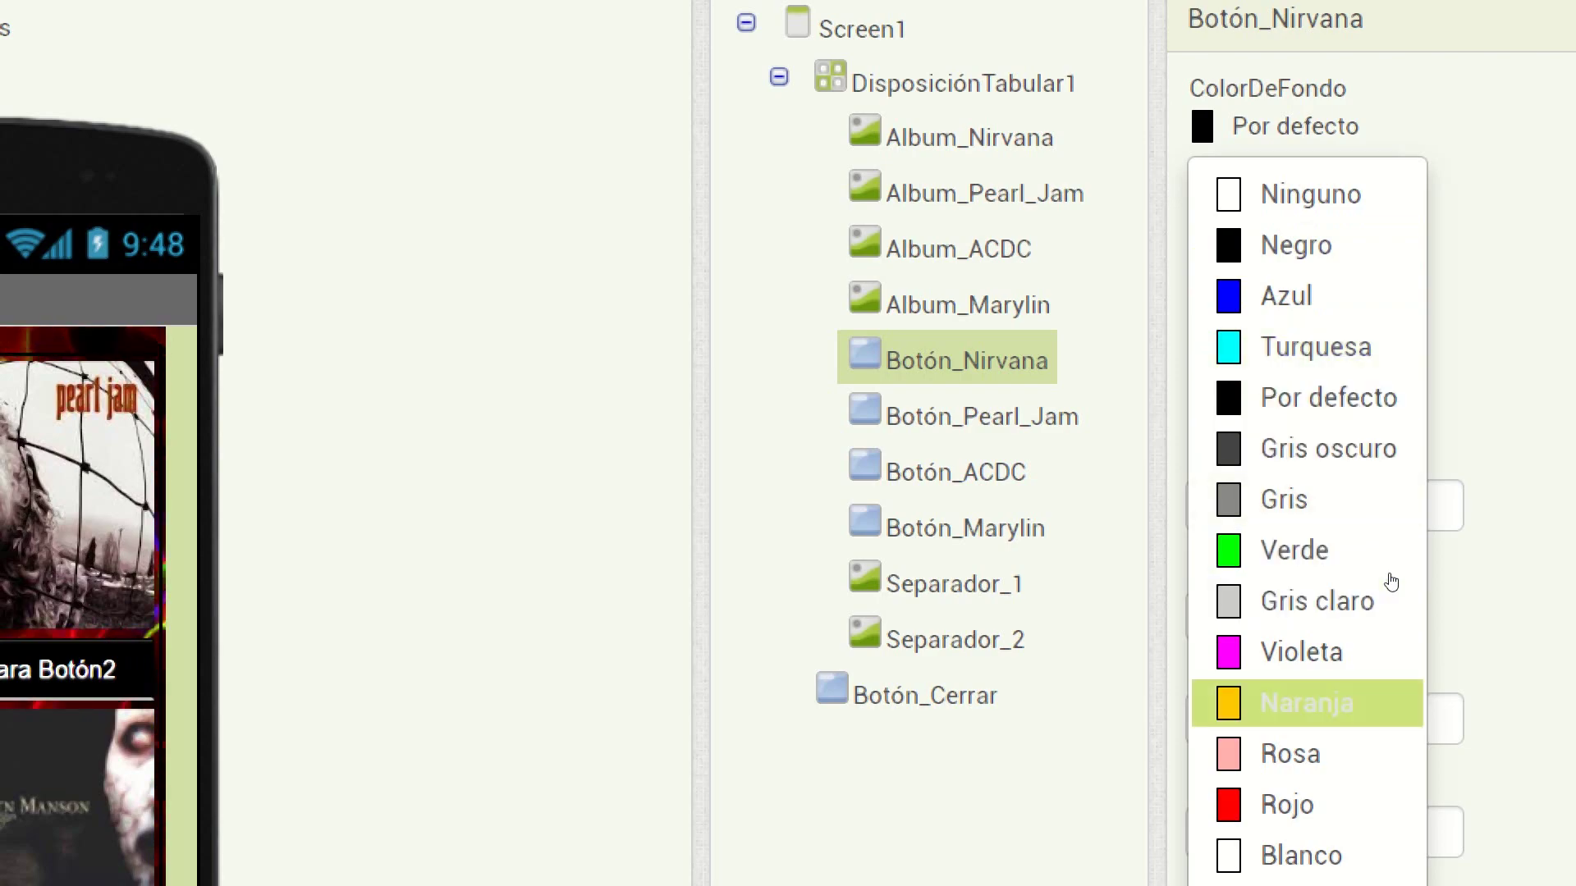
click(1387, 550)
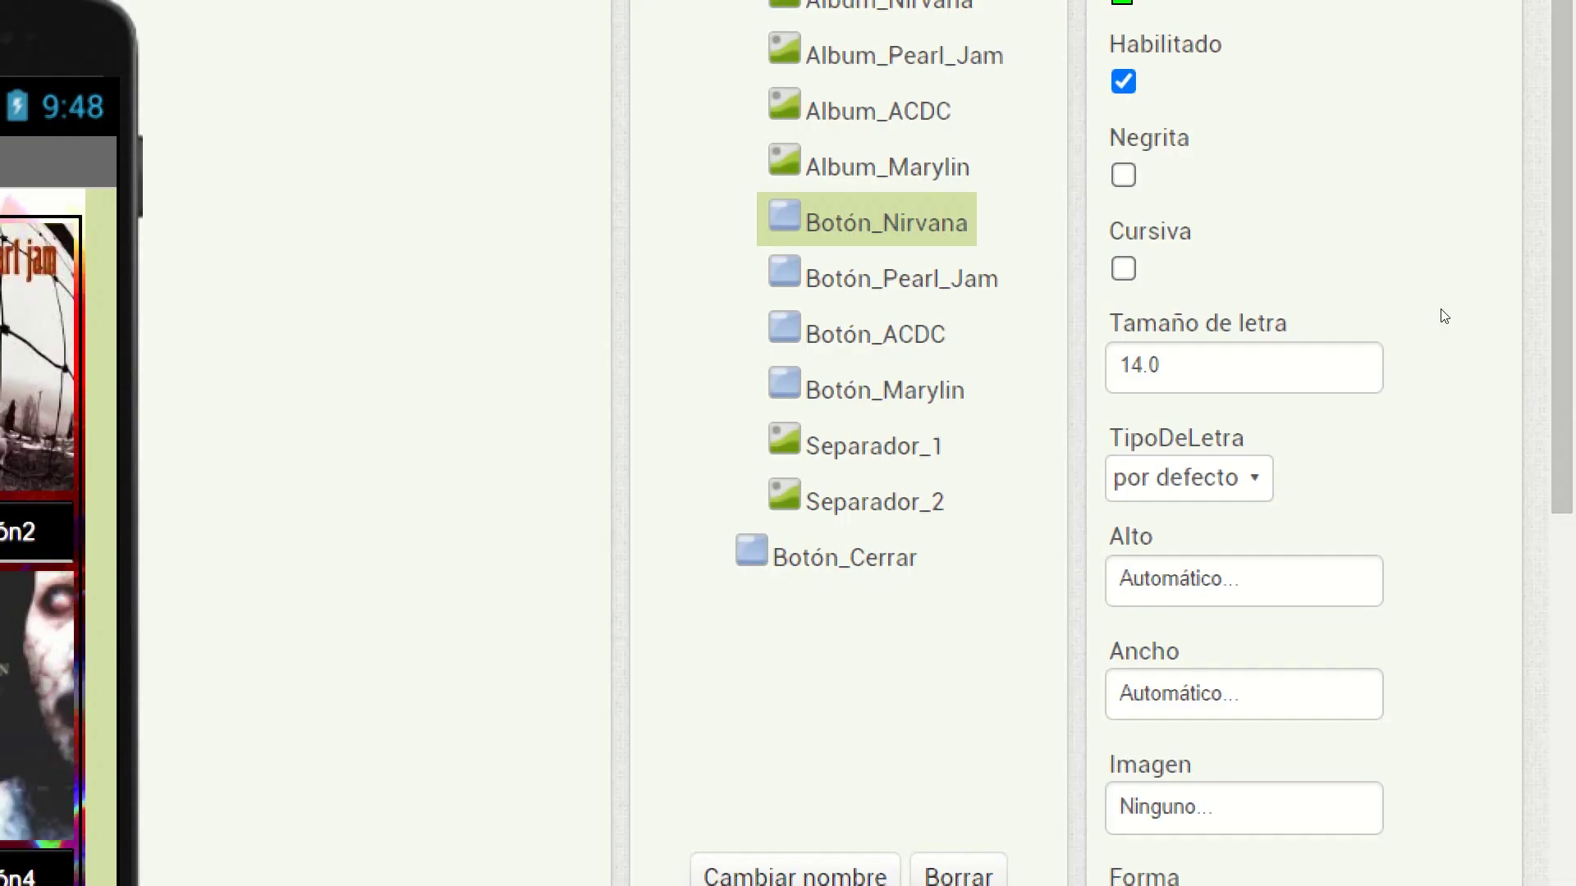
click(1161, 109)
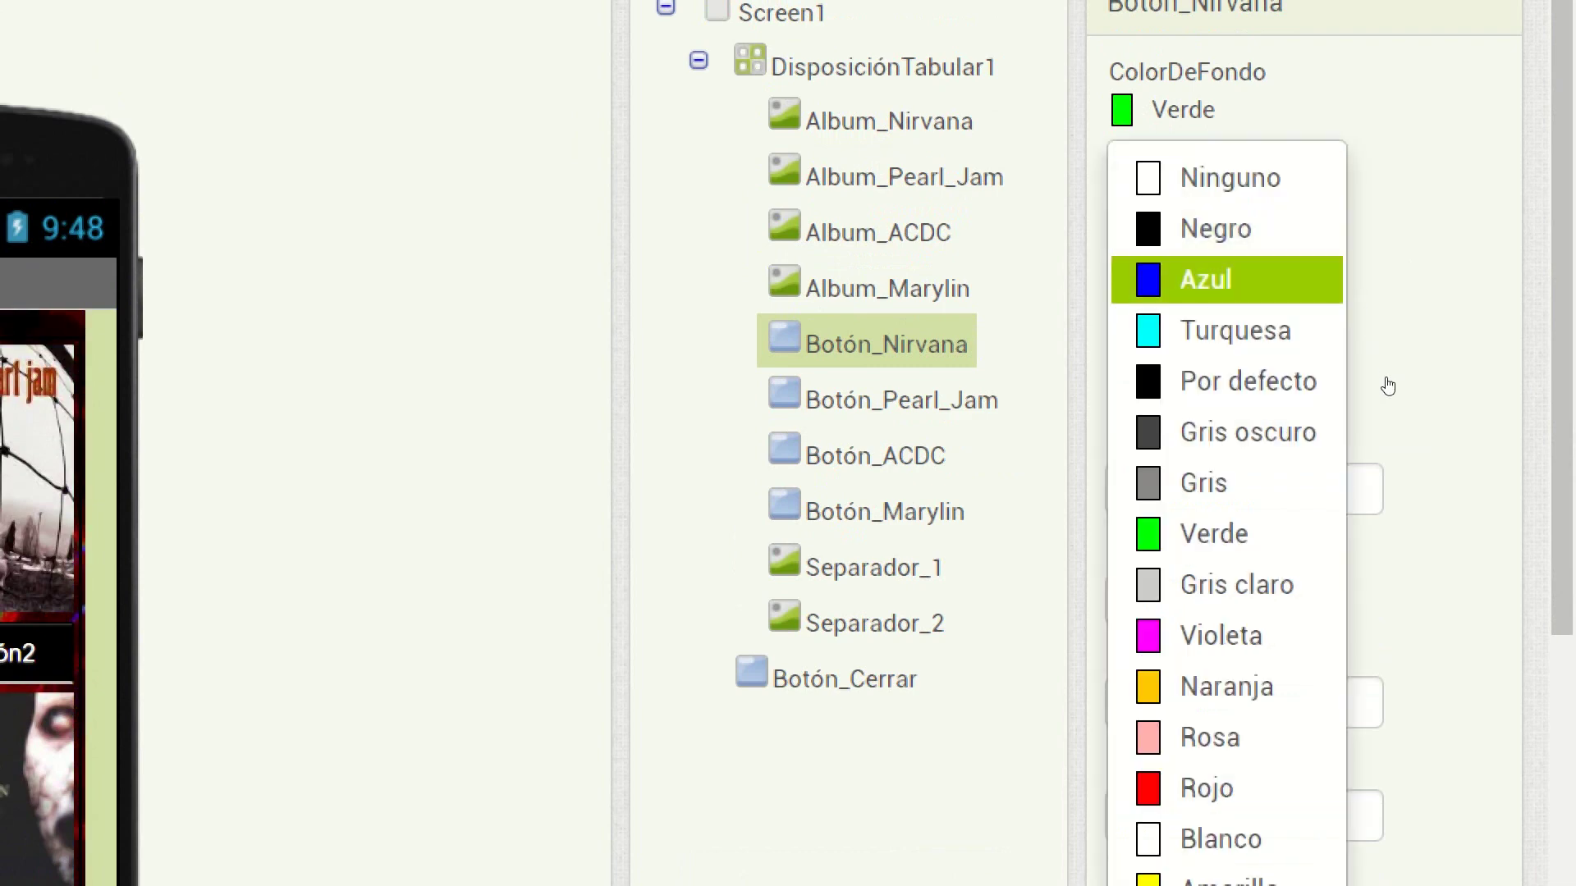
click(1227, 279)
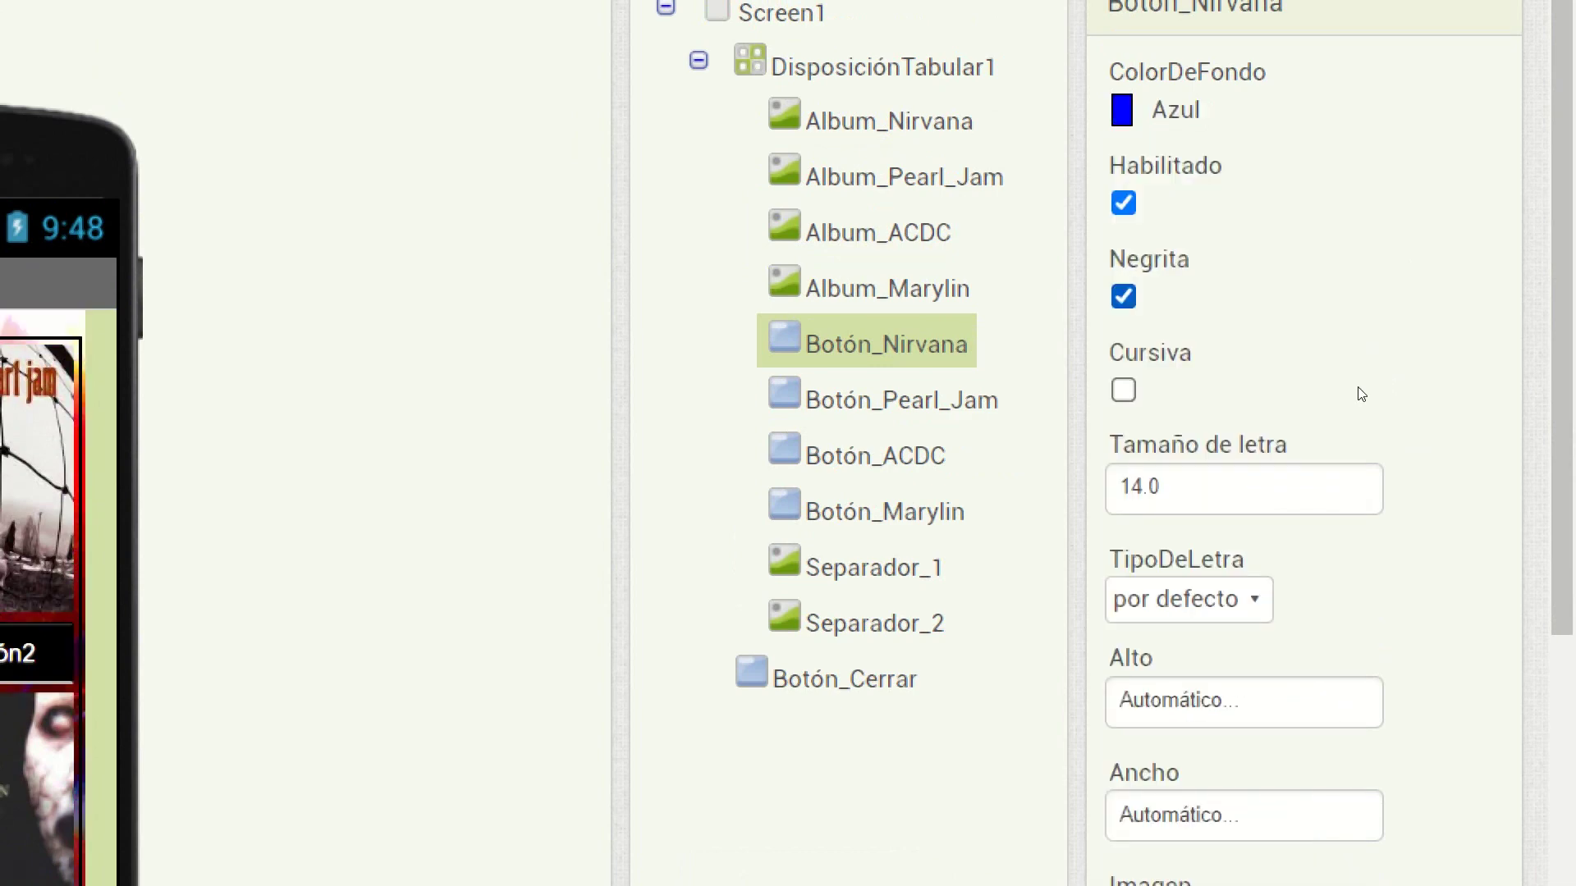
Set Botón_Nirvana's Tamaño de letra to 12 and its TipoDeLetra to sans serif
click(1266, 488)
text(12)
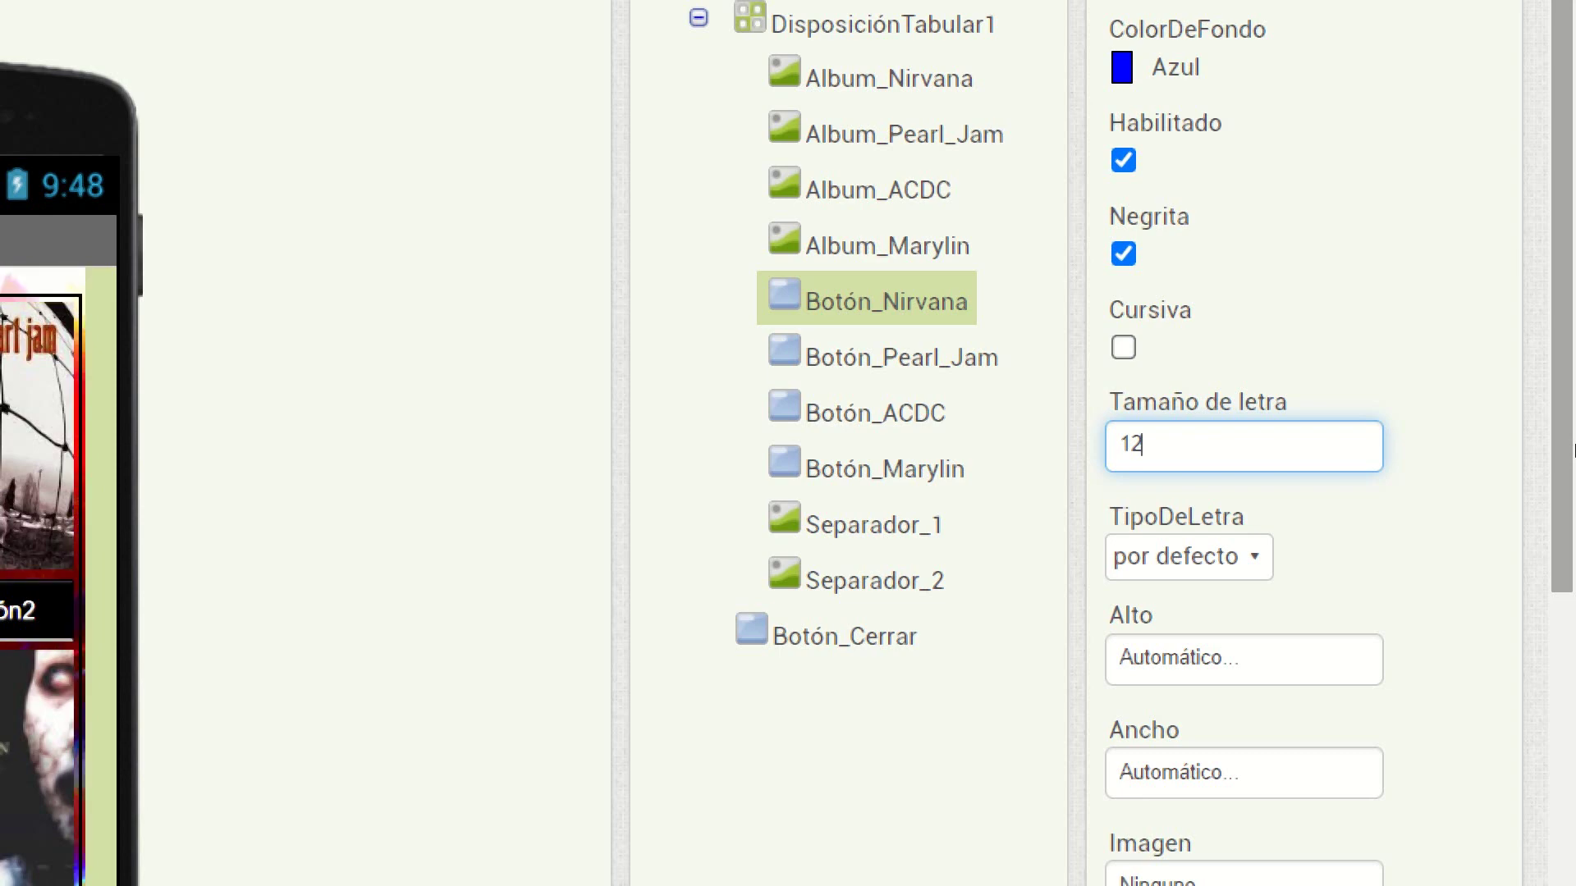
click(1188, 556)
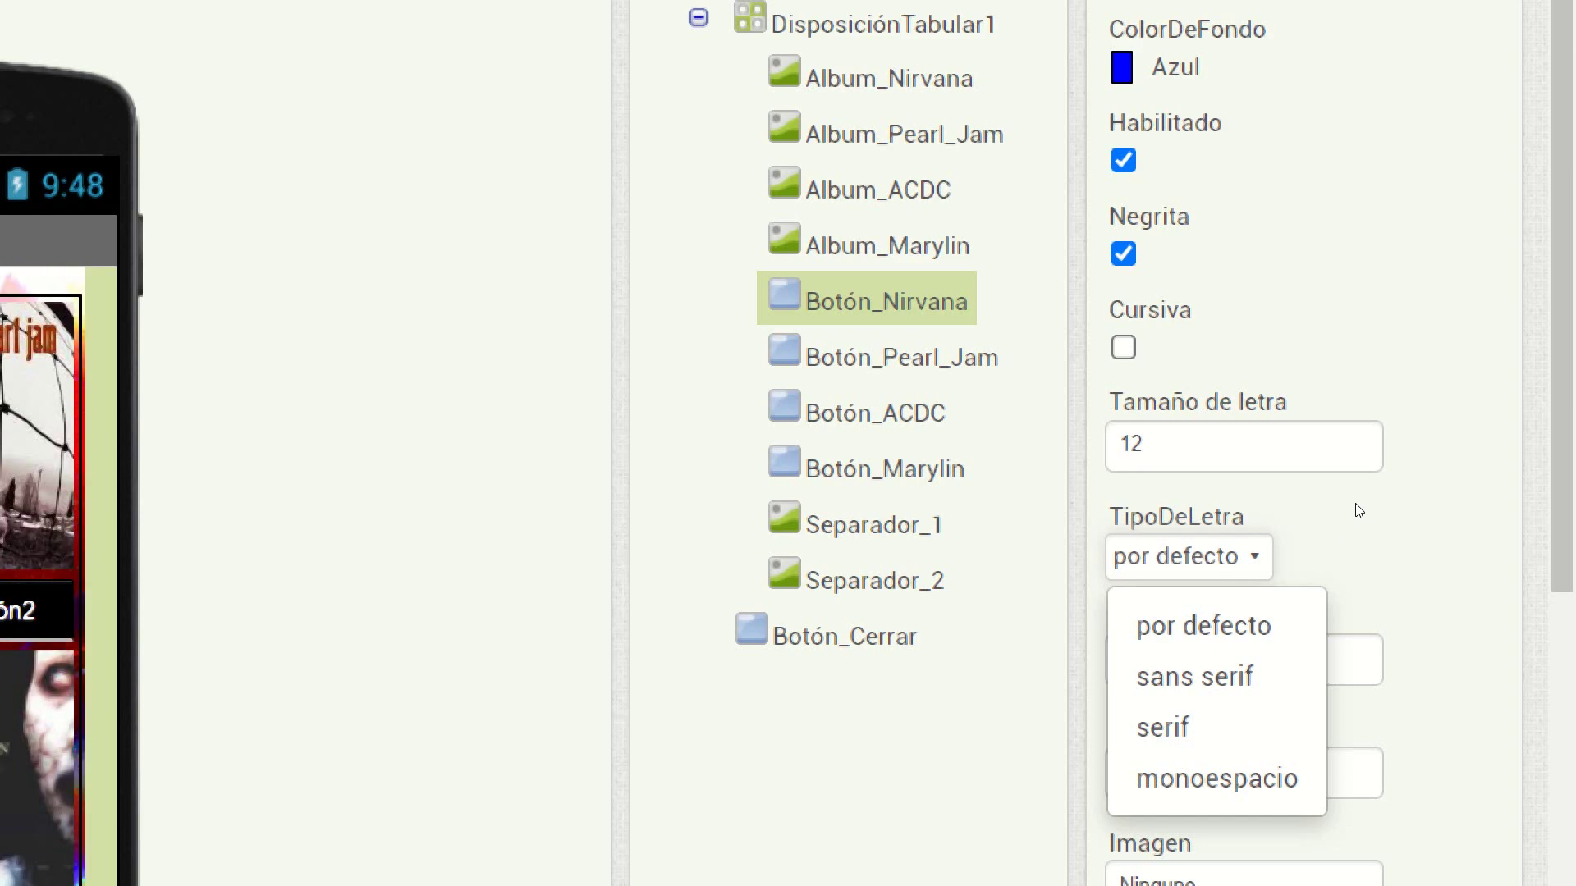
key(Down)
key(Down)
key(Down)
key(Down)
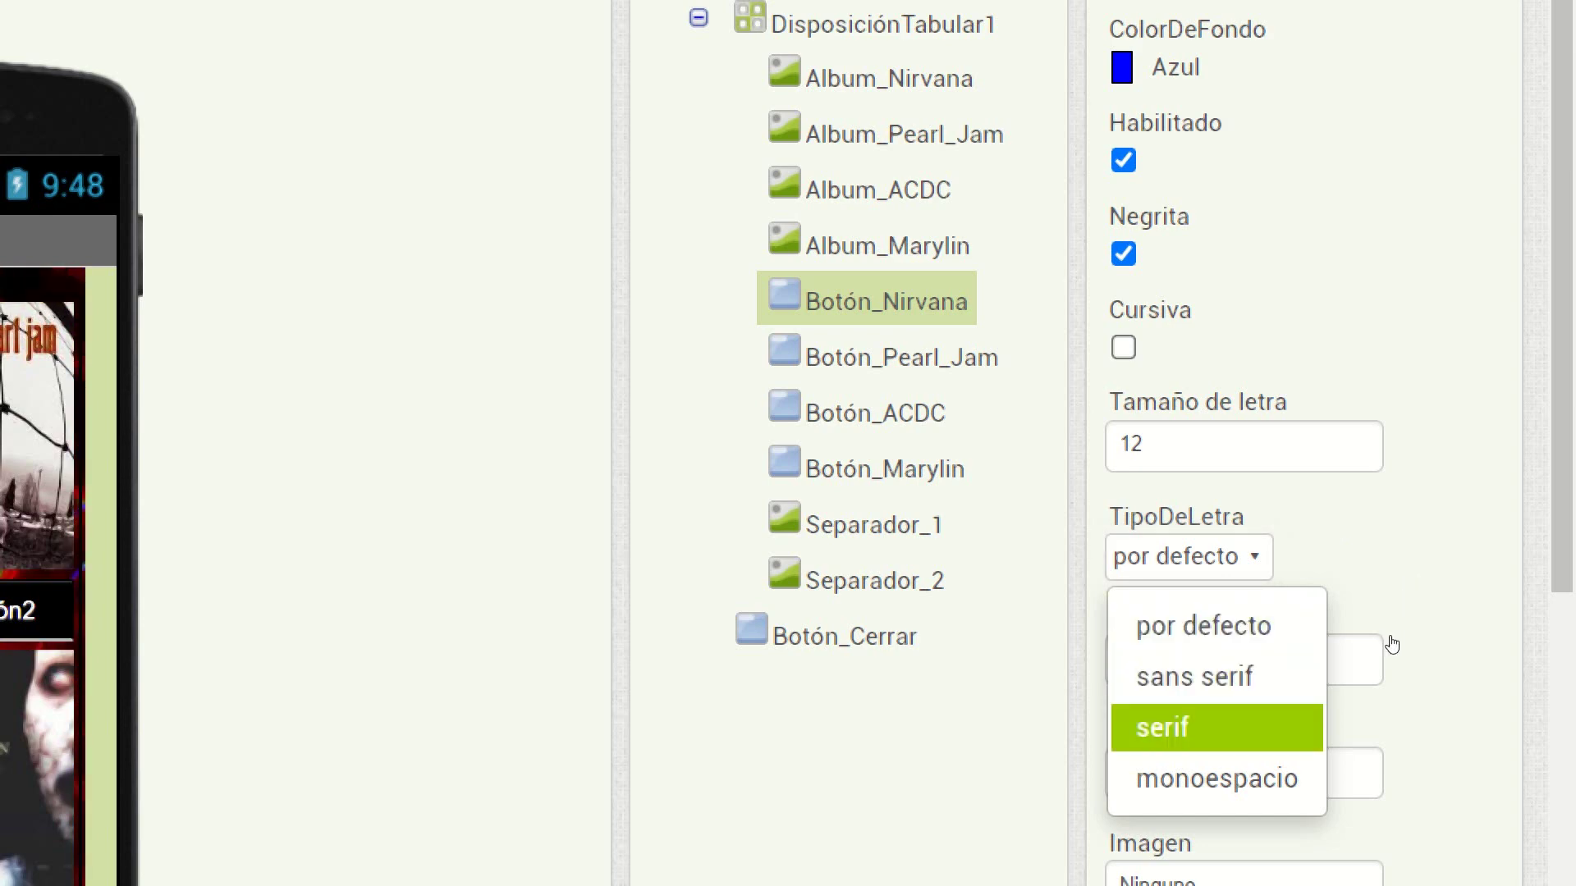
key(Up)
key(Up)
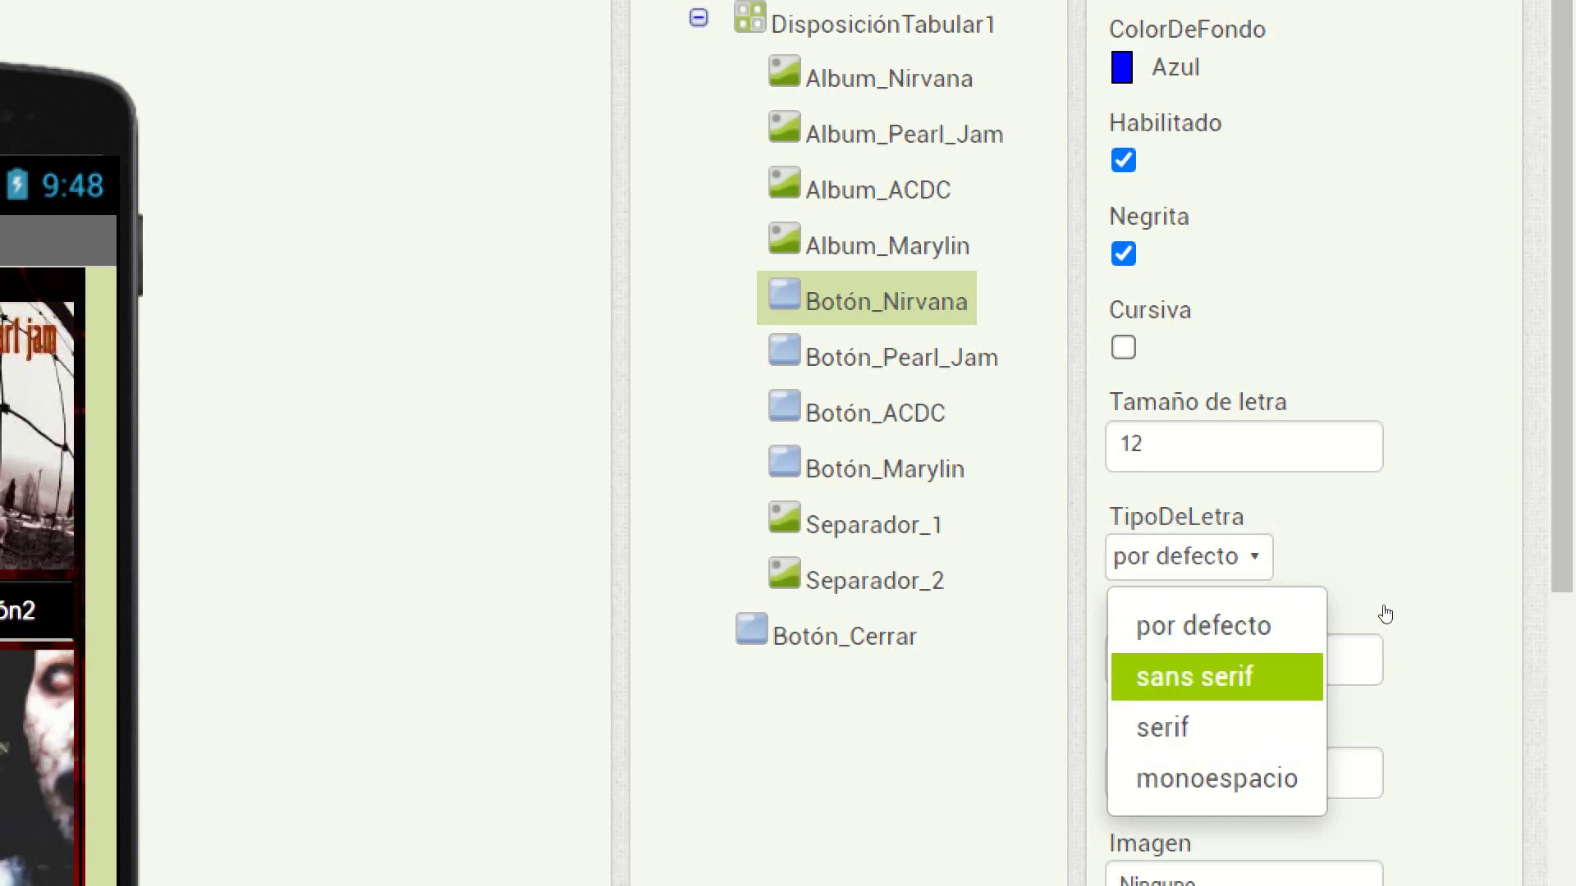
key(Return)
Try redondeado and oval as Botón_Nirvana's Forma and settle on redondeado
scroll(1413, 587, down, 4)
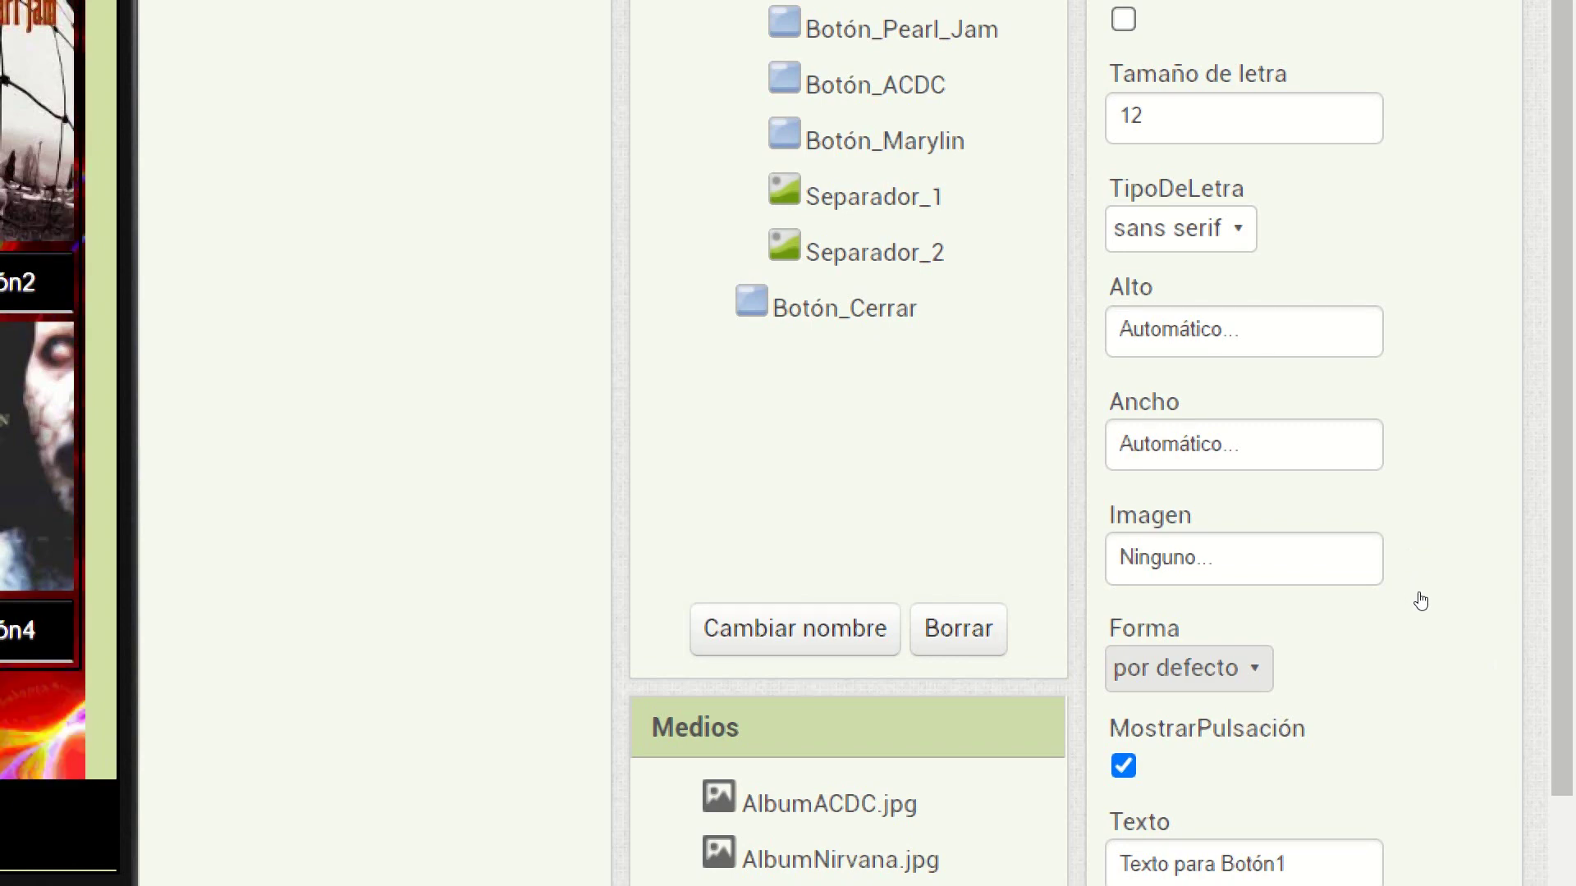
click(1189, 668)
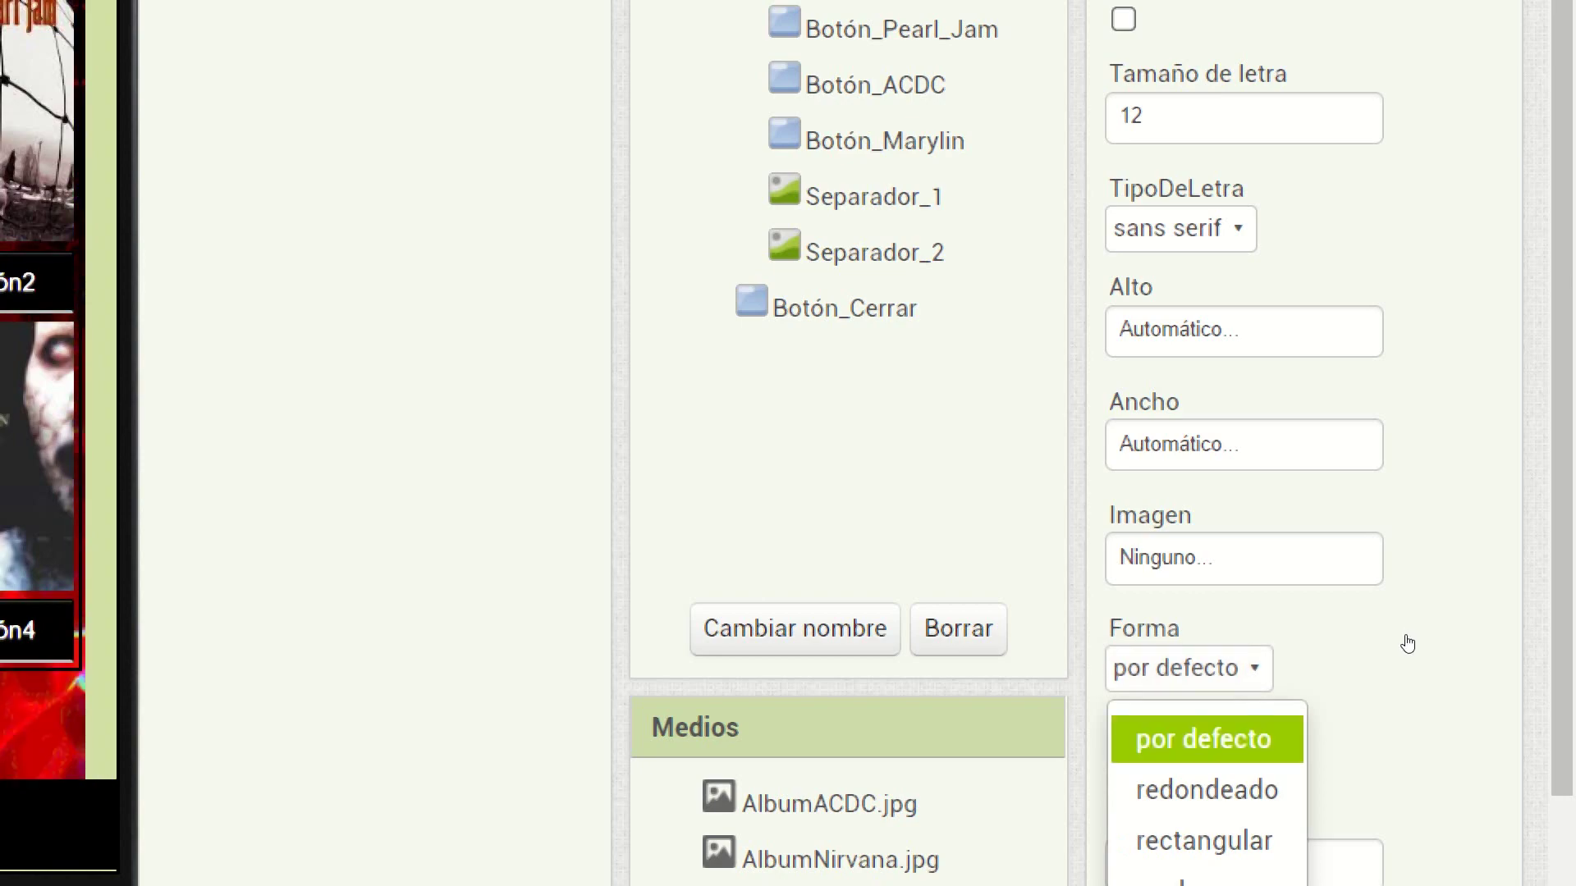
key(Return)
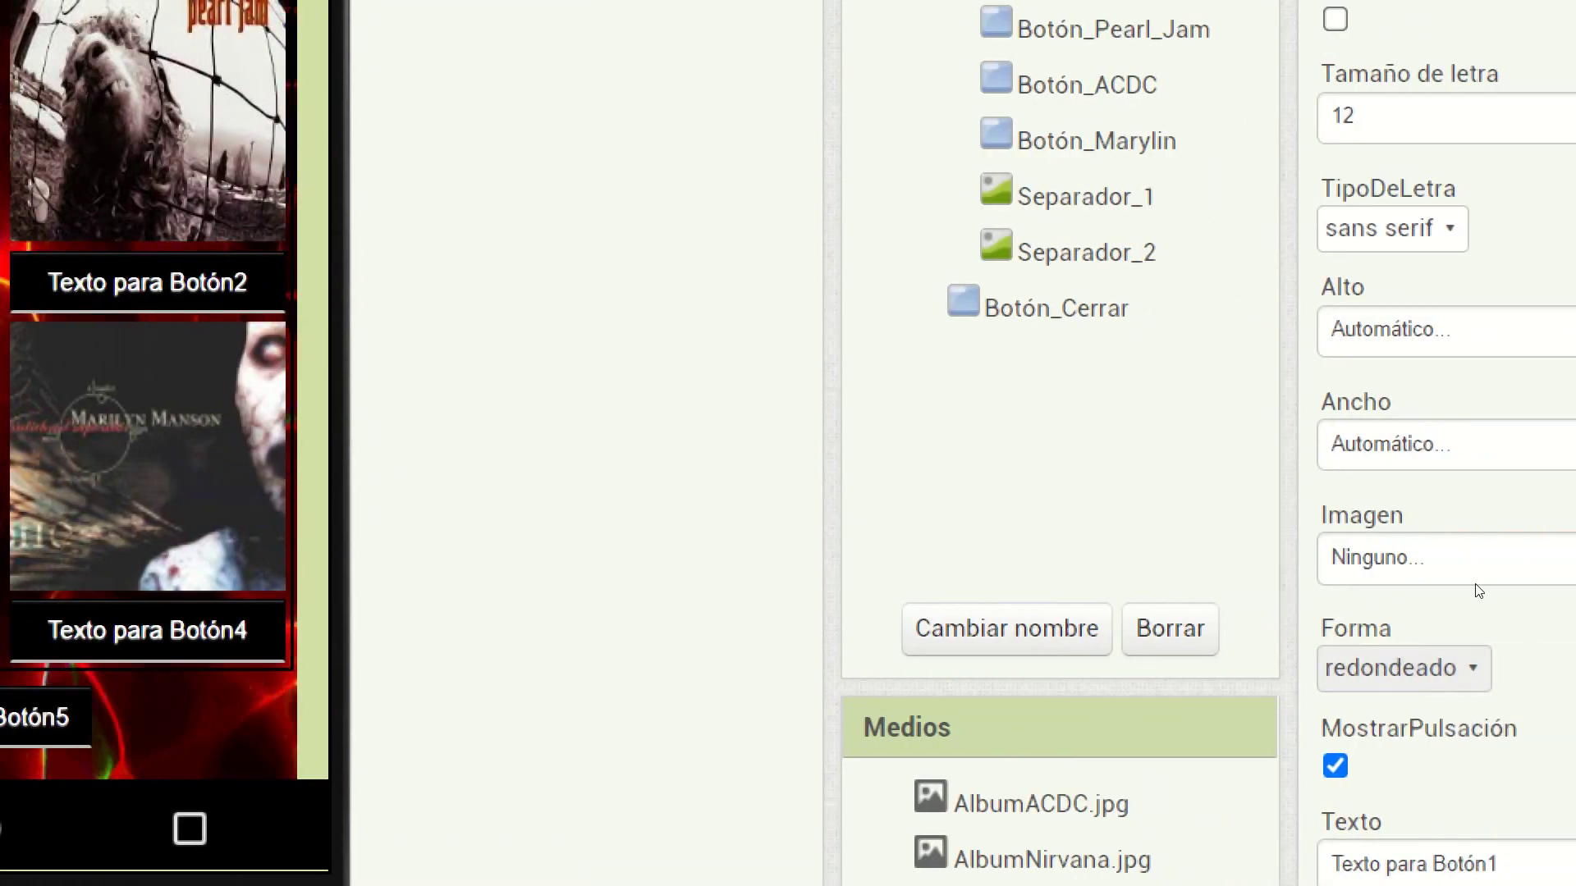
click(1364, 665)
scroll(1400, 742, down, 1)
click(1354, 727)
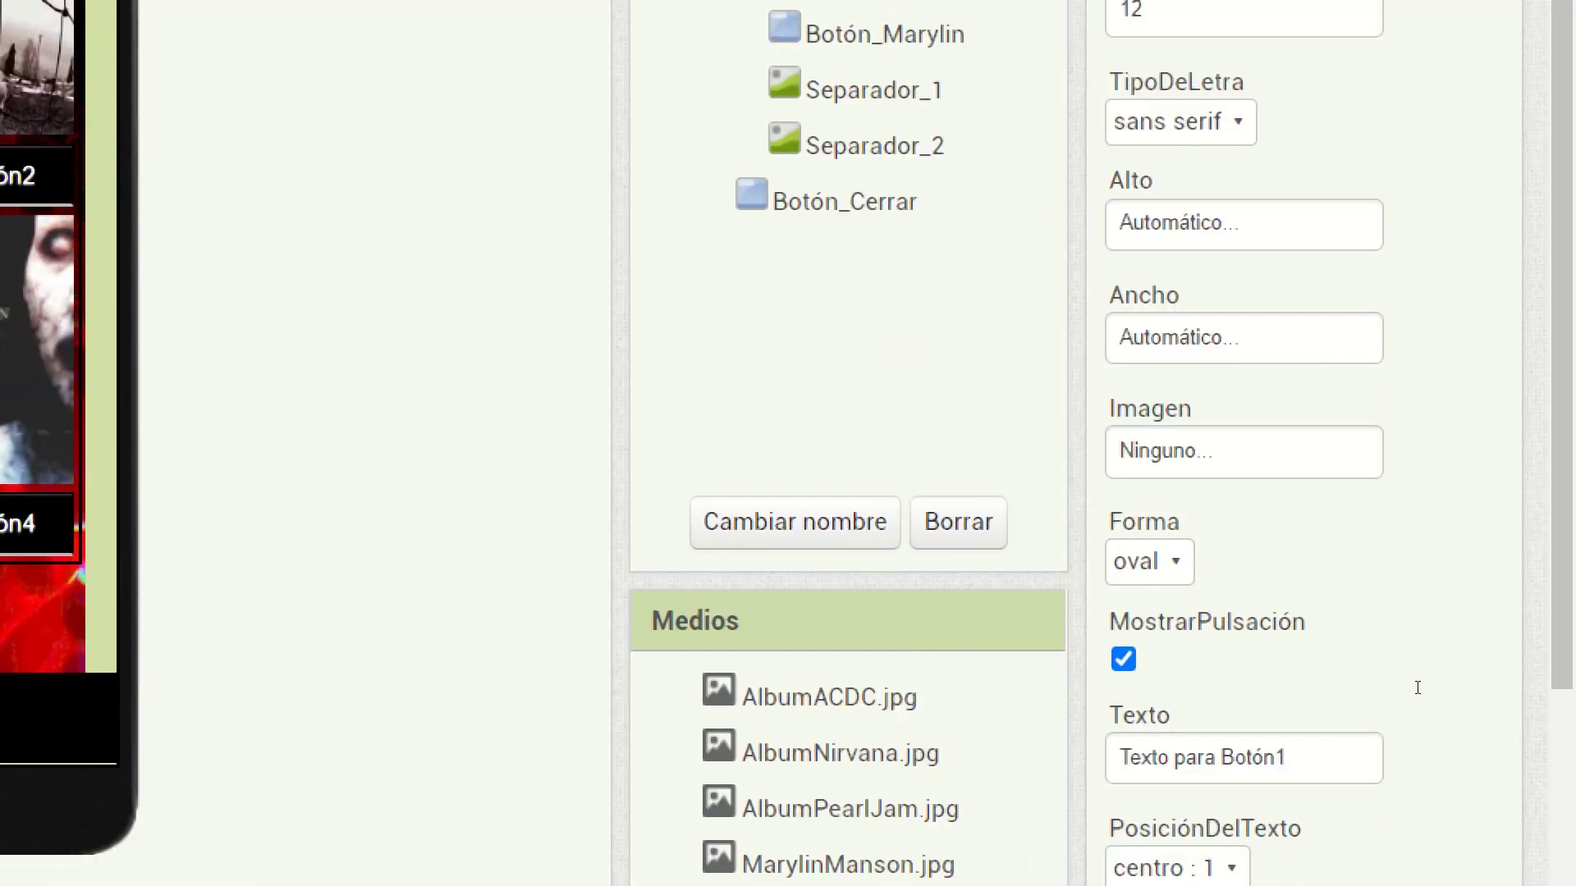
click(1157, 562)
click(1203, 734)
click(1182, 562)
click(1206, 683)
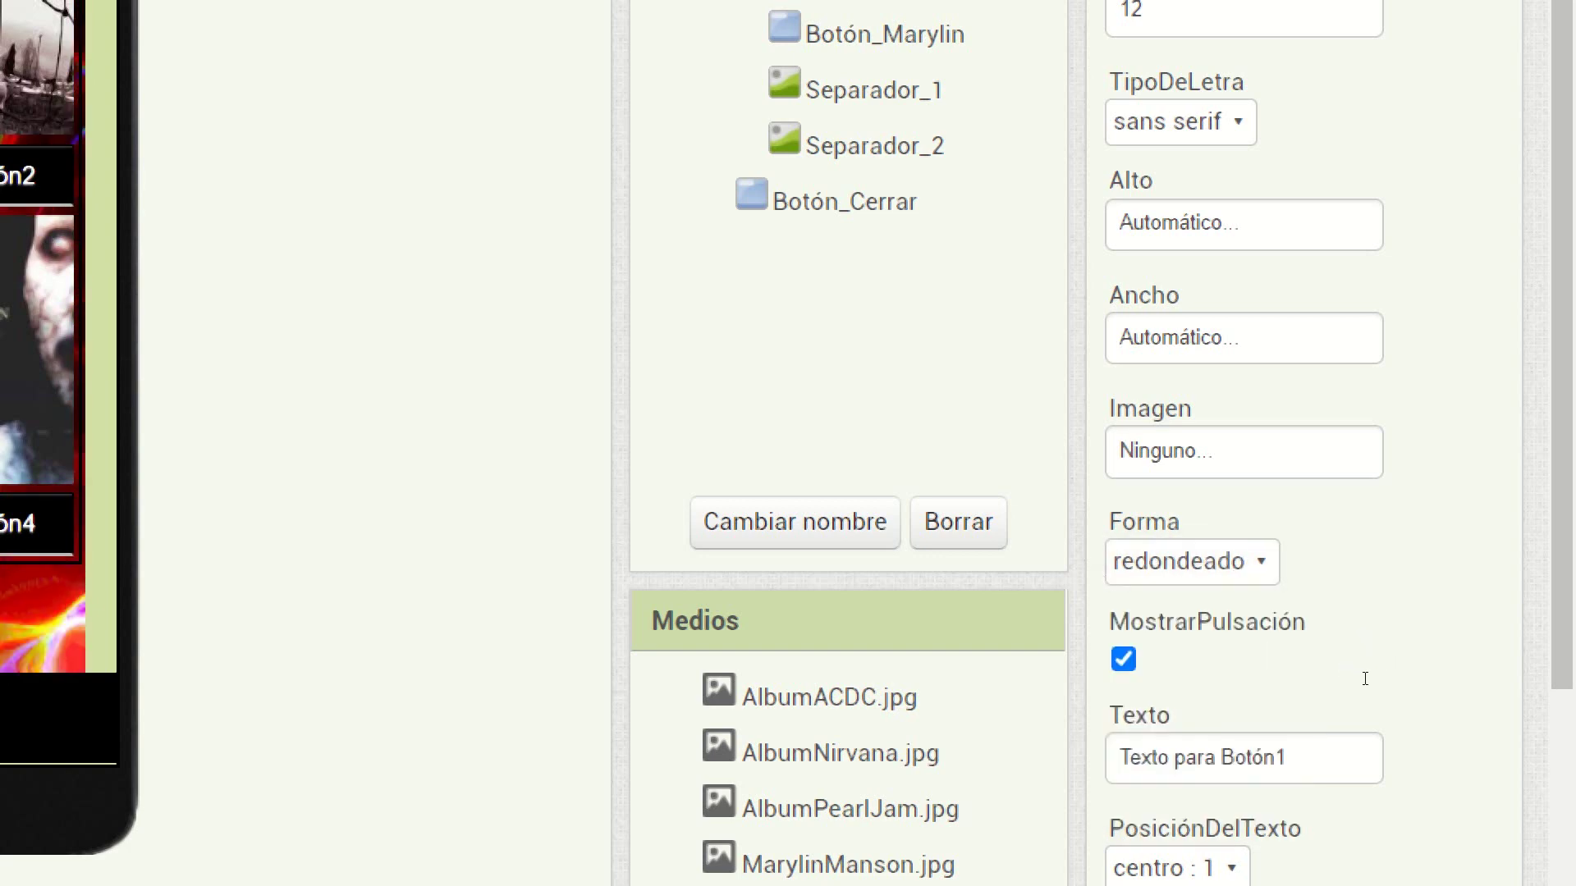
Replace Botón_Nirvana's Texto with "Escuchar: In Bloom"
scroll(1379, 685, down, 2)
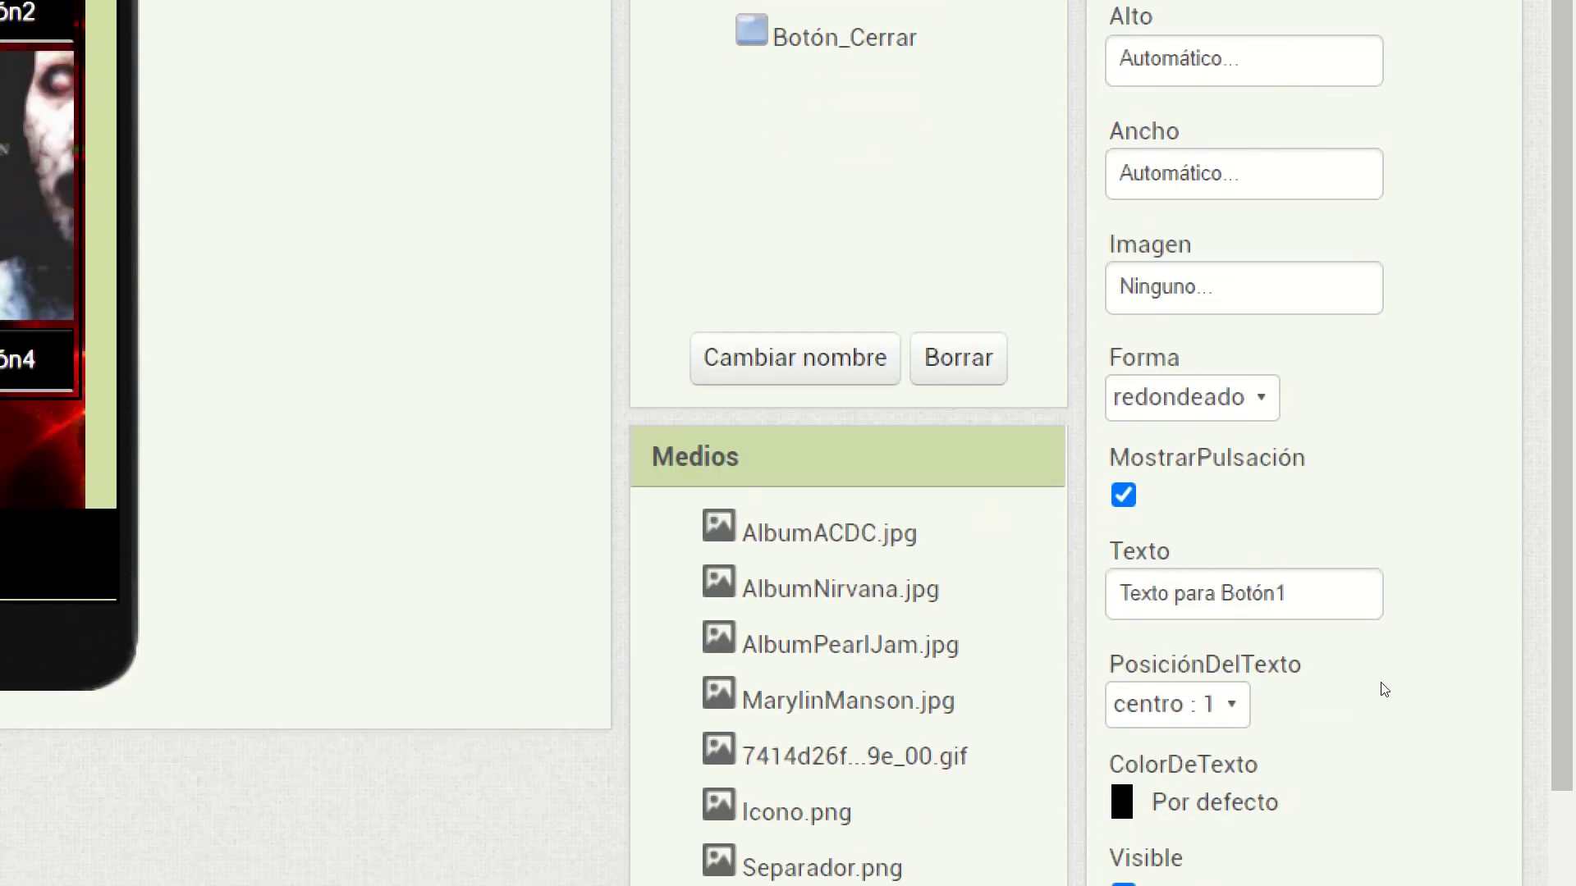
click(1248, 595)
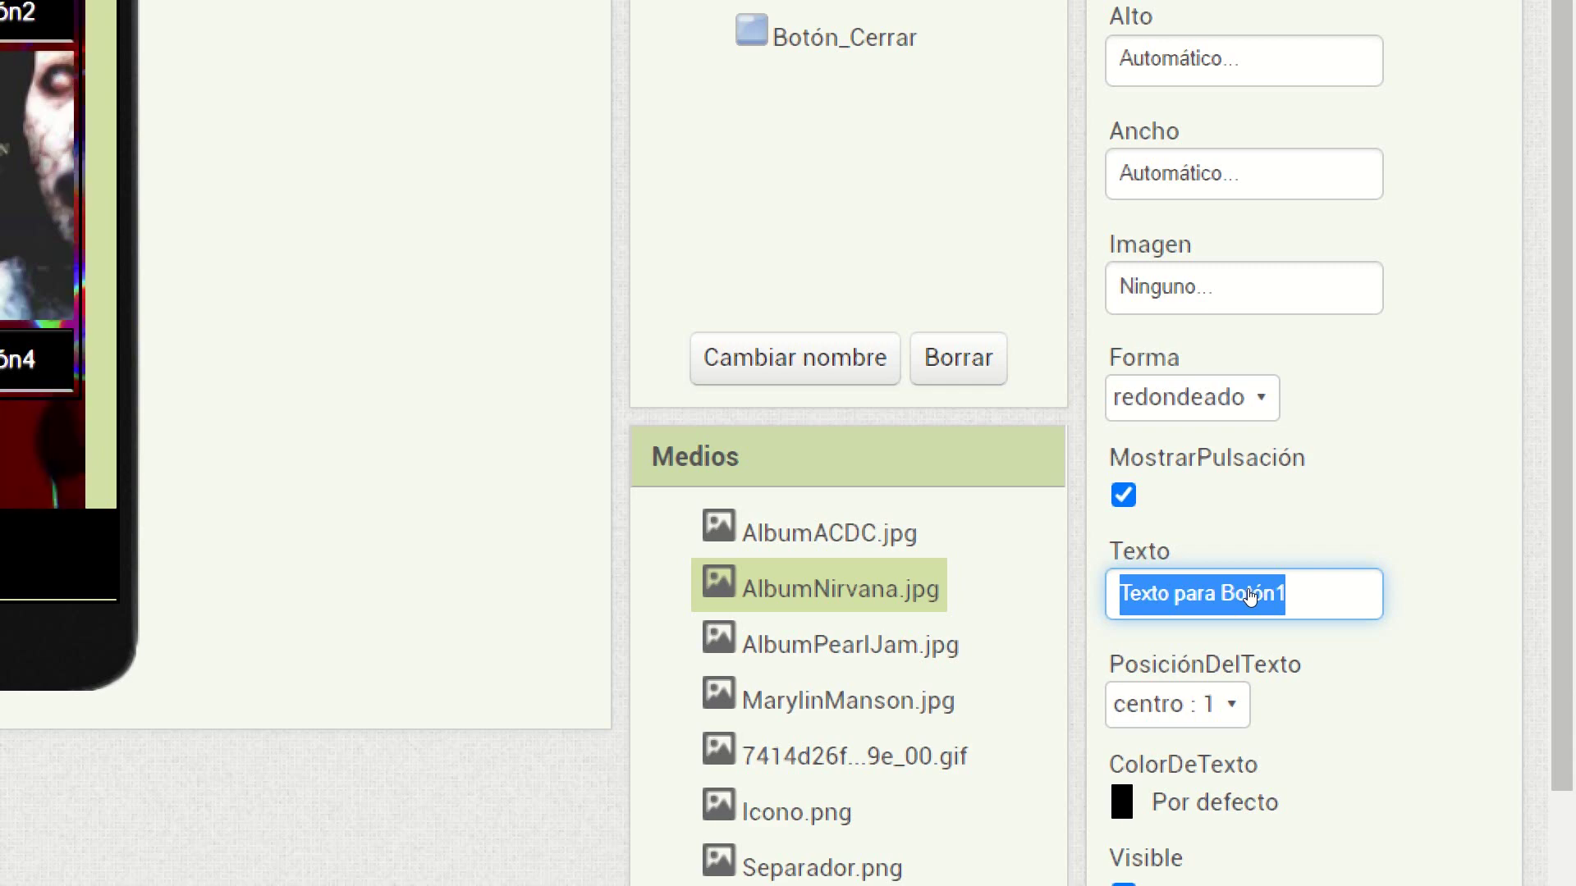
text(Es)
Set Botón_Nirvana's ColorDeTexto to Violeta
scroll(1250, 597, down, 2)
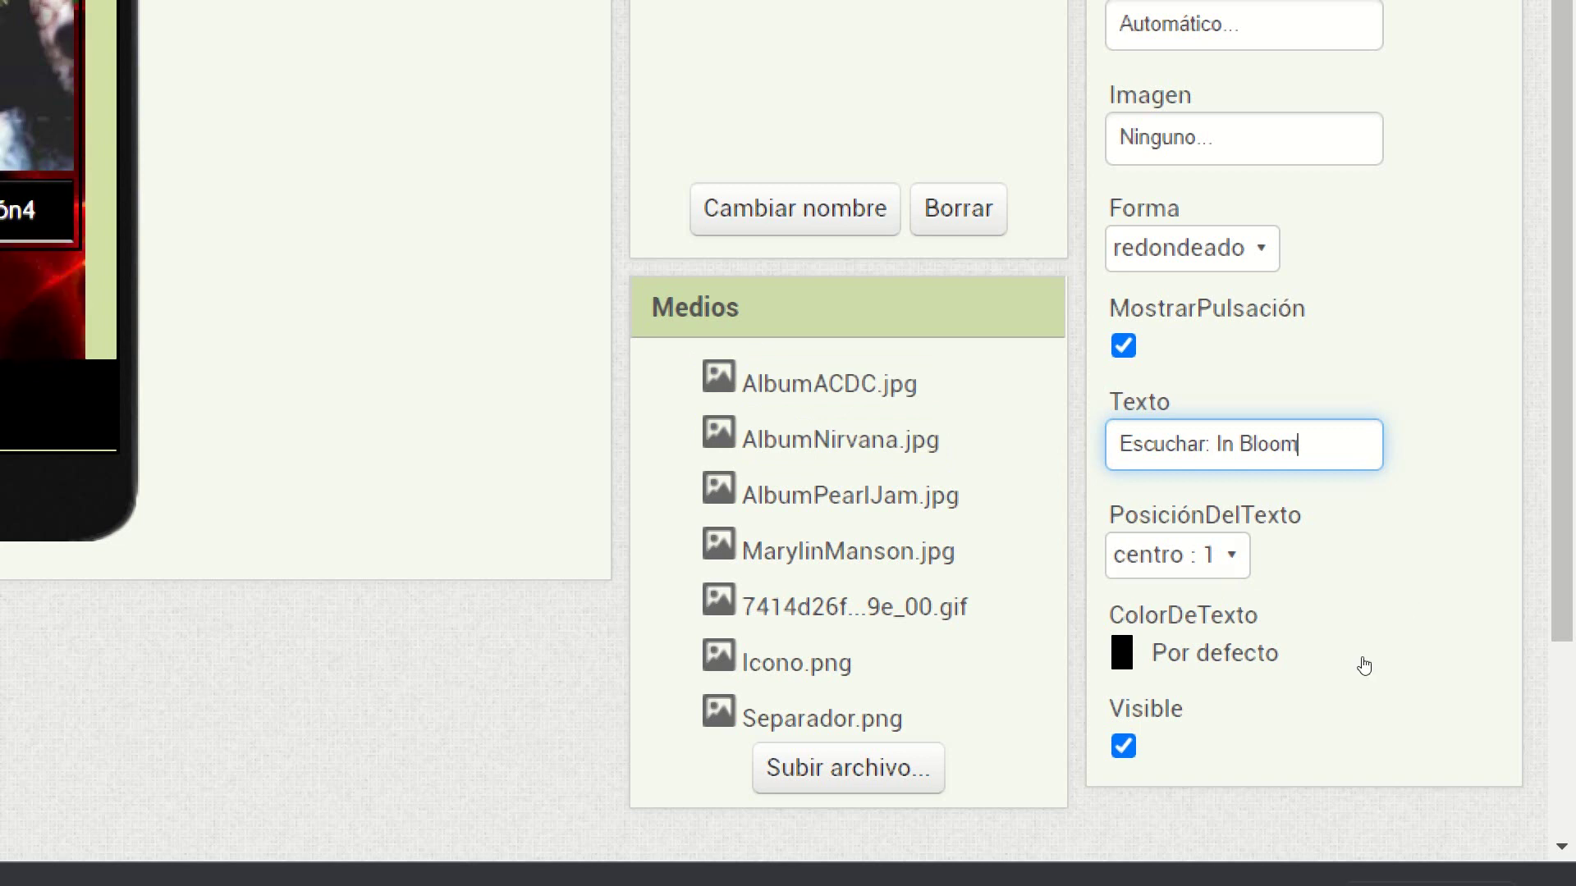
click(1195, 653)
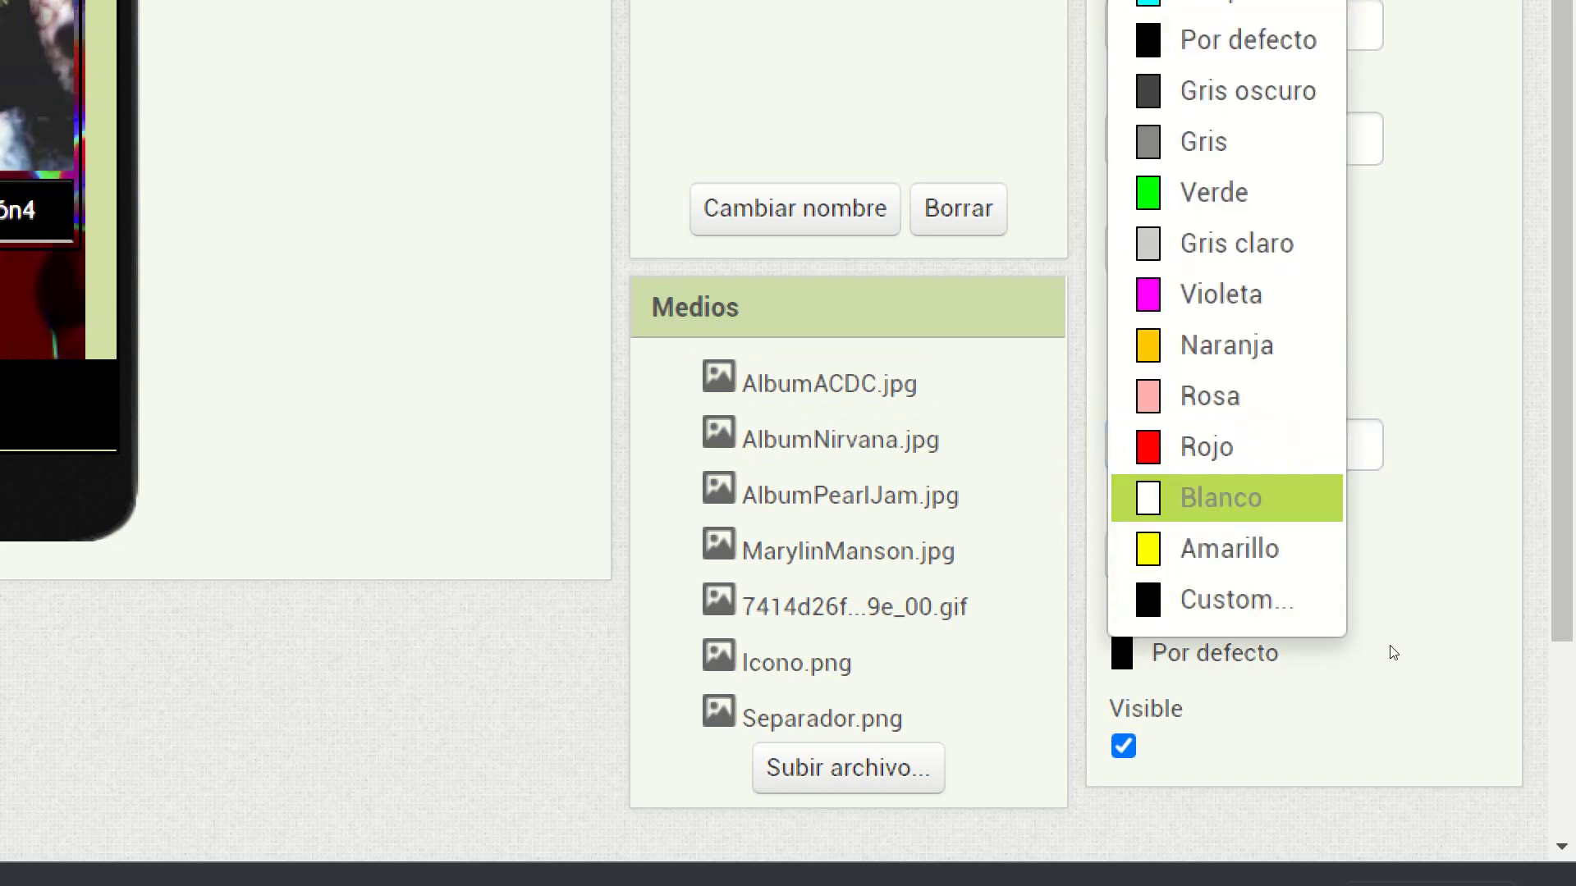
key(Down)
key(Down)
key(Up)
key(Up)
key(Return)
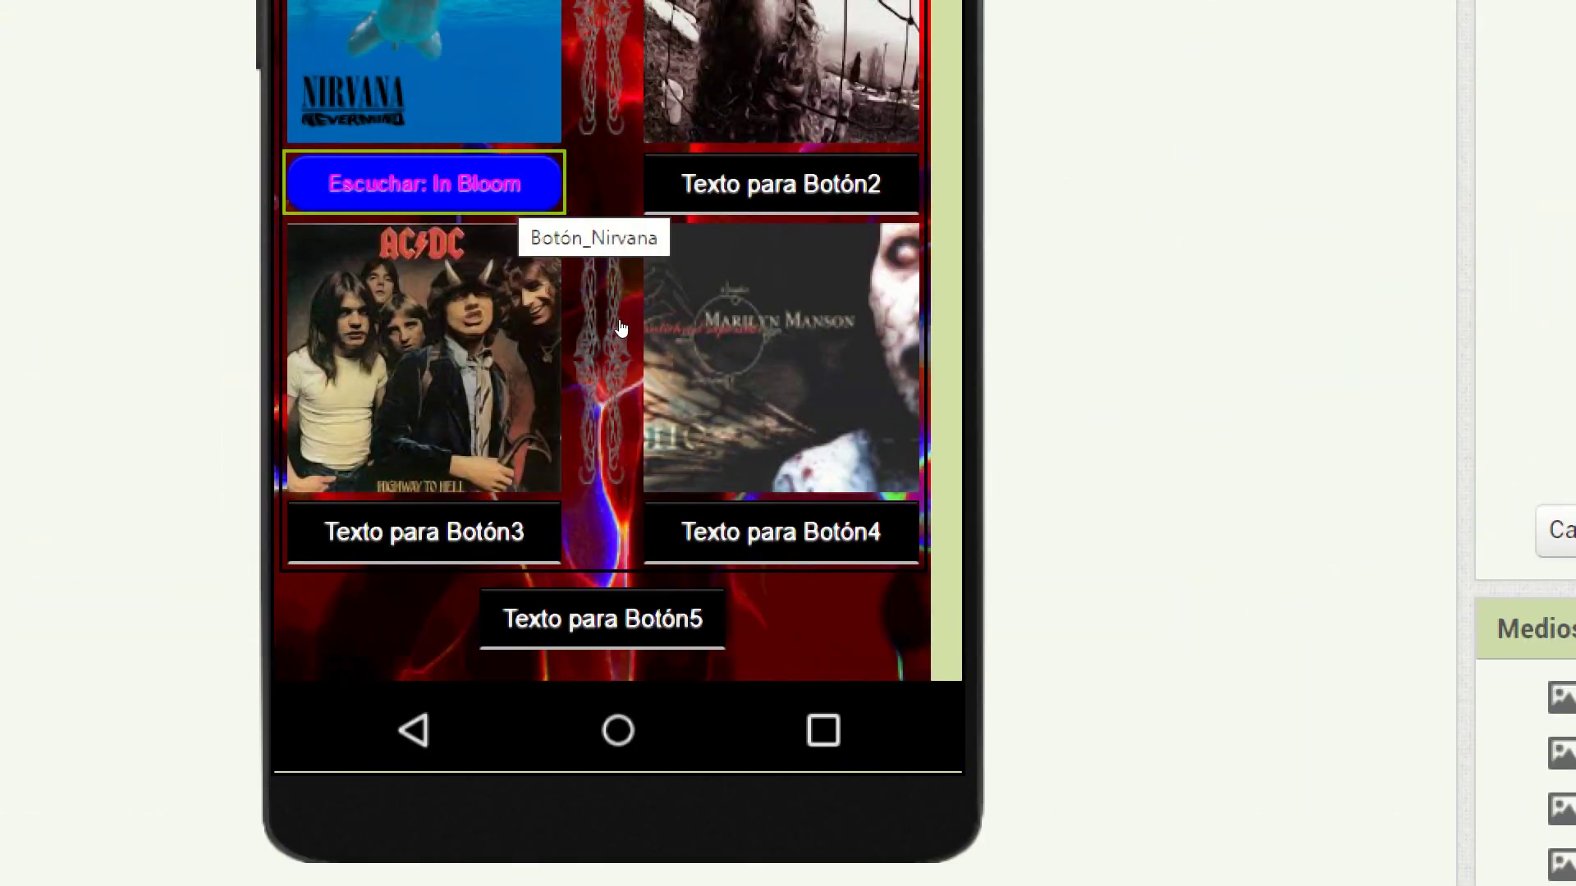
Set Botón_Pearl_Jam's Tamaño de letra to 12 and its TipoDeLetra to sans serif
click(780, 184)
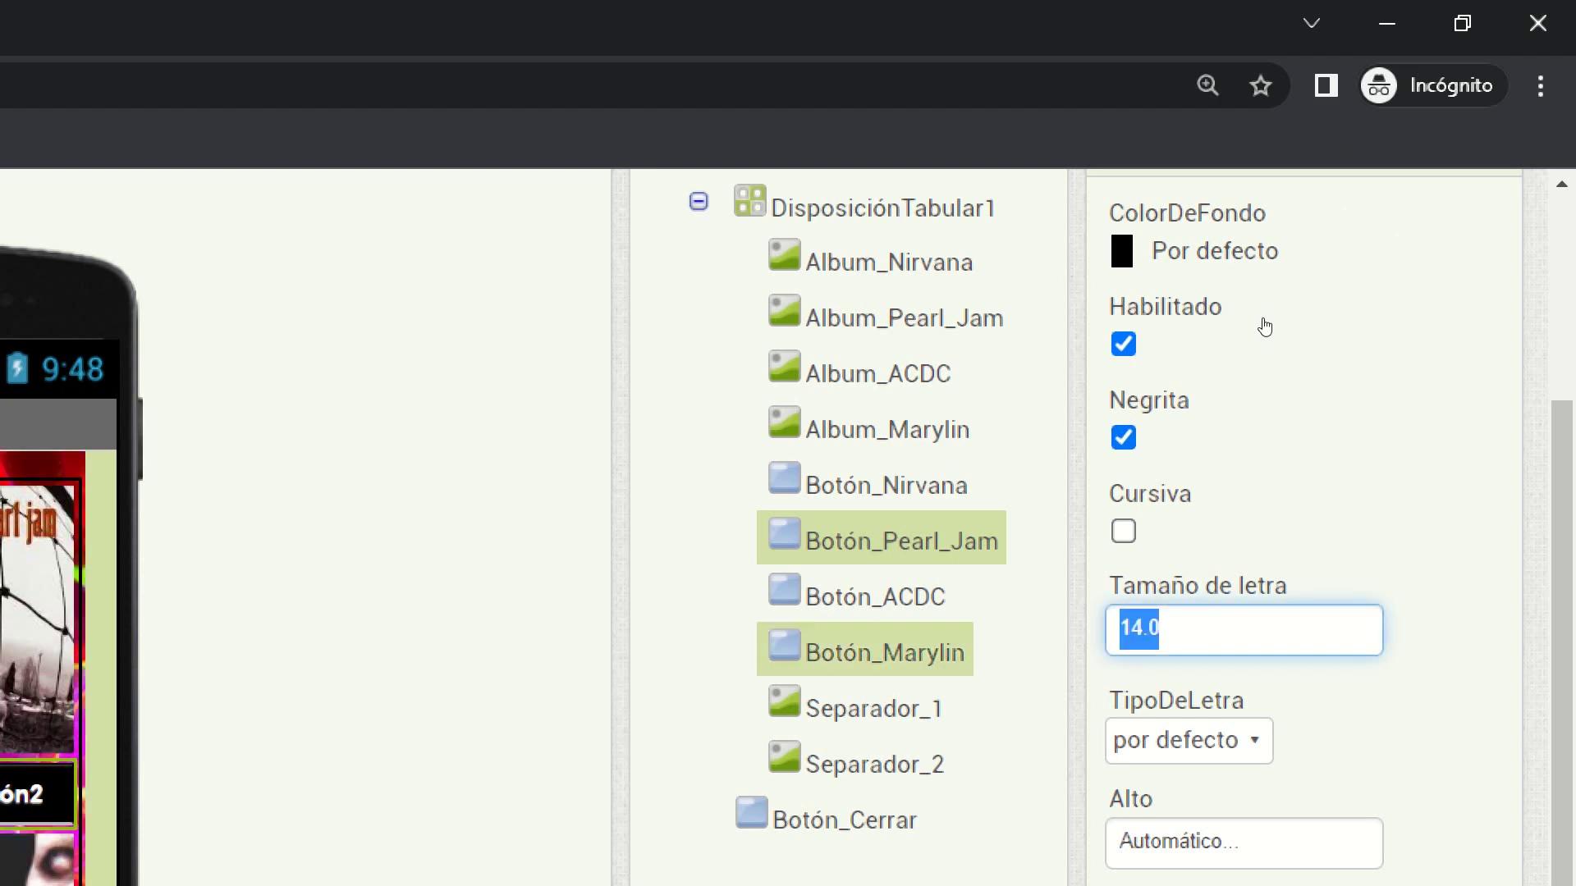
text(12)
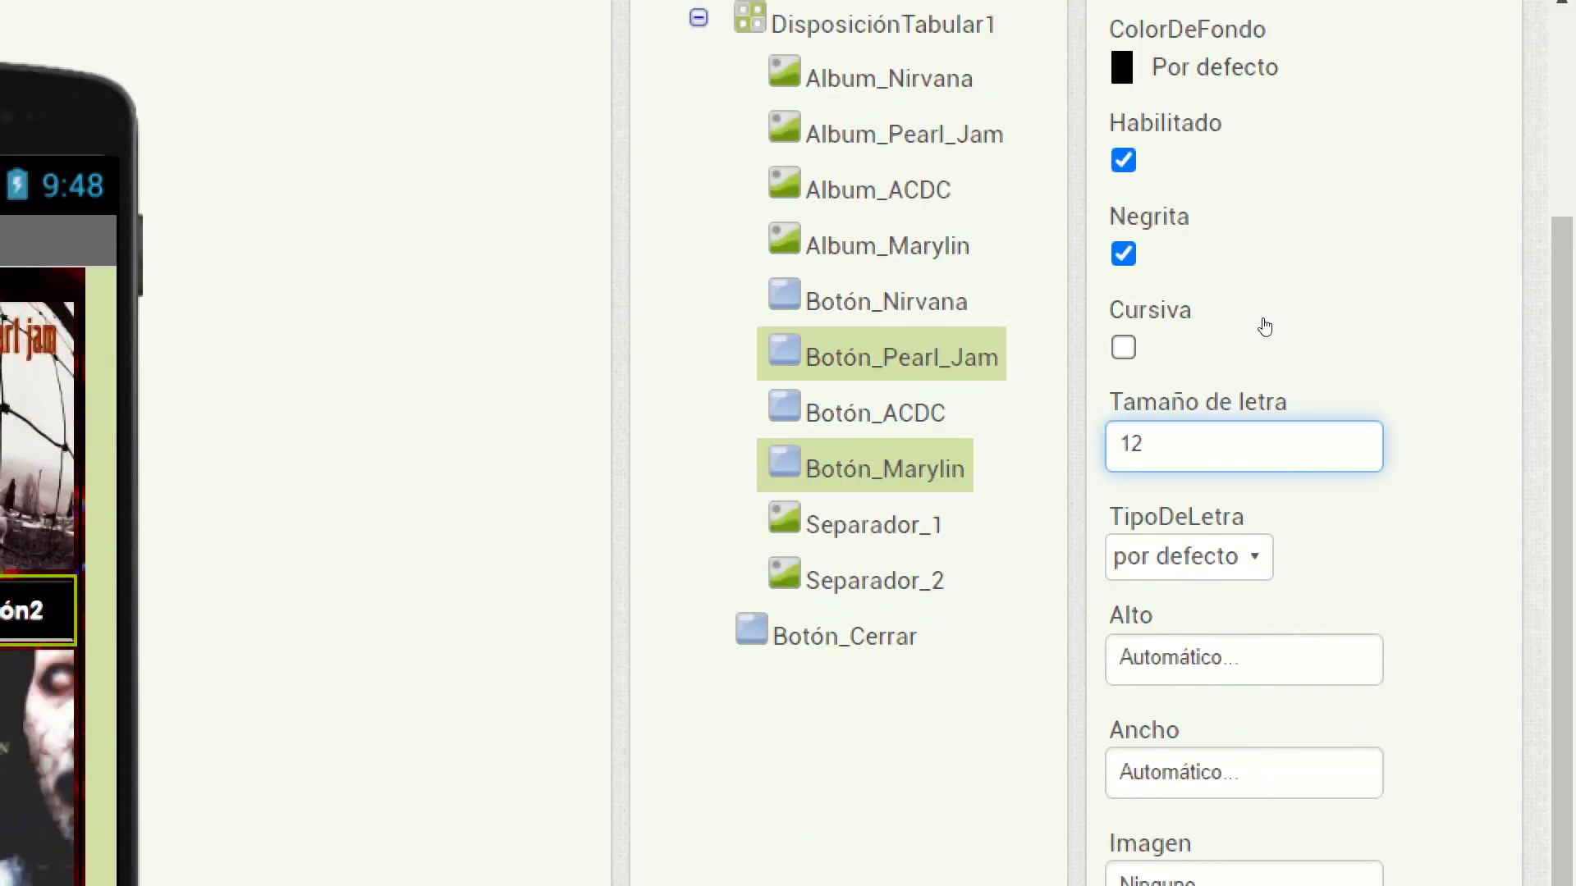
key(Return)
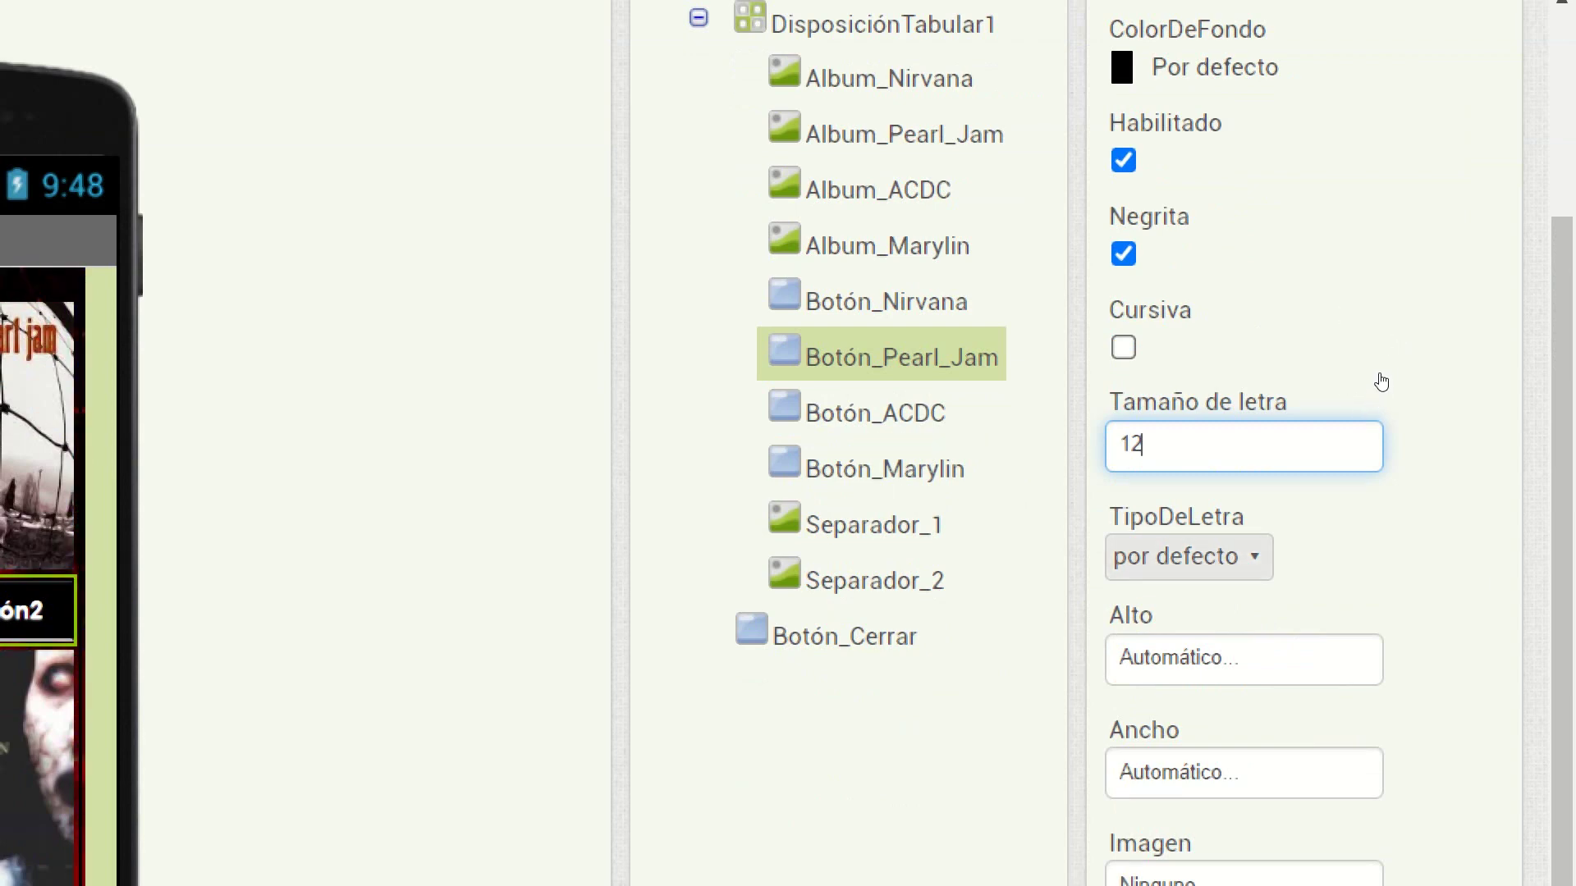
click(1187, 557)
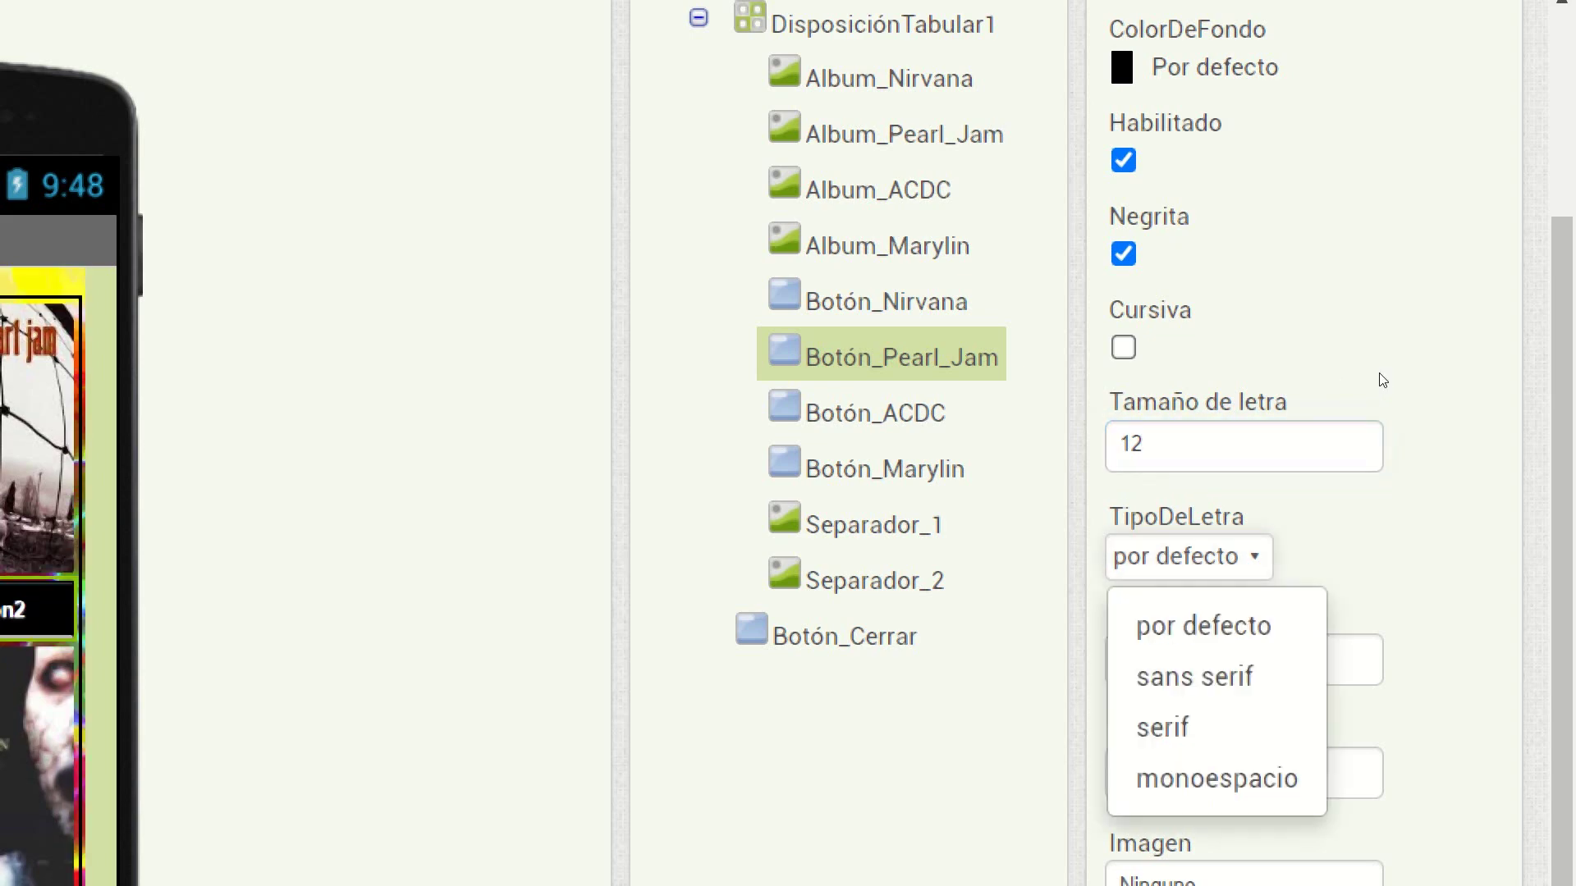
click(1193, 676)
click(1242, 658)
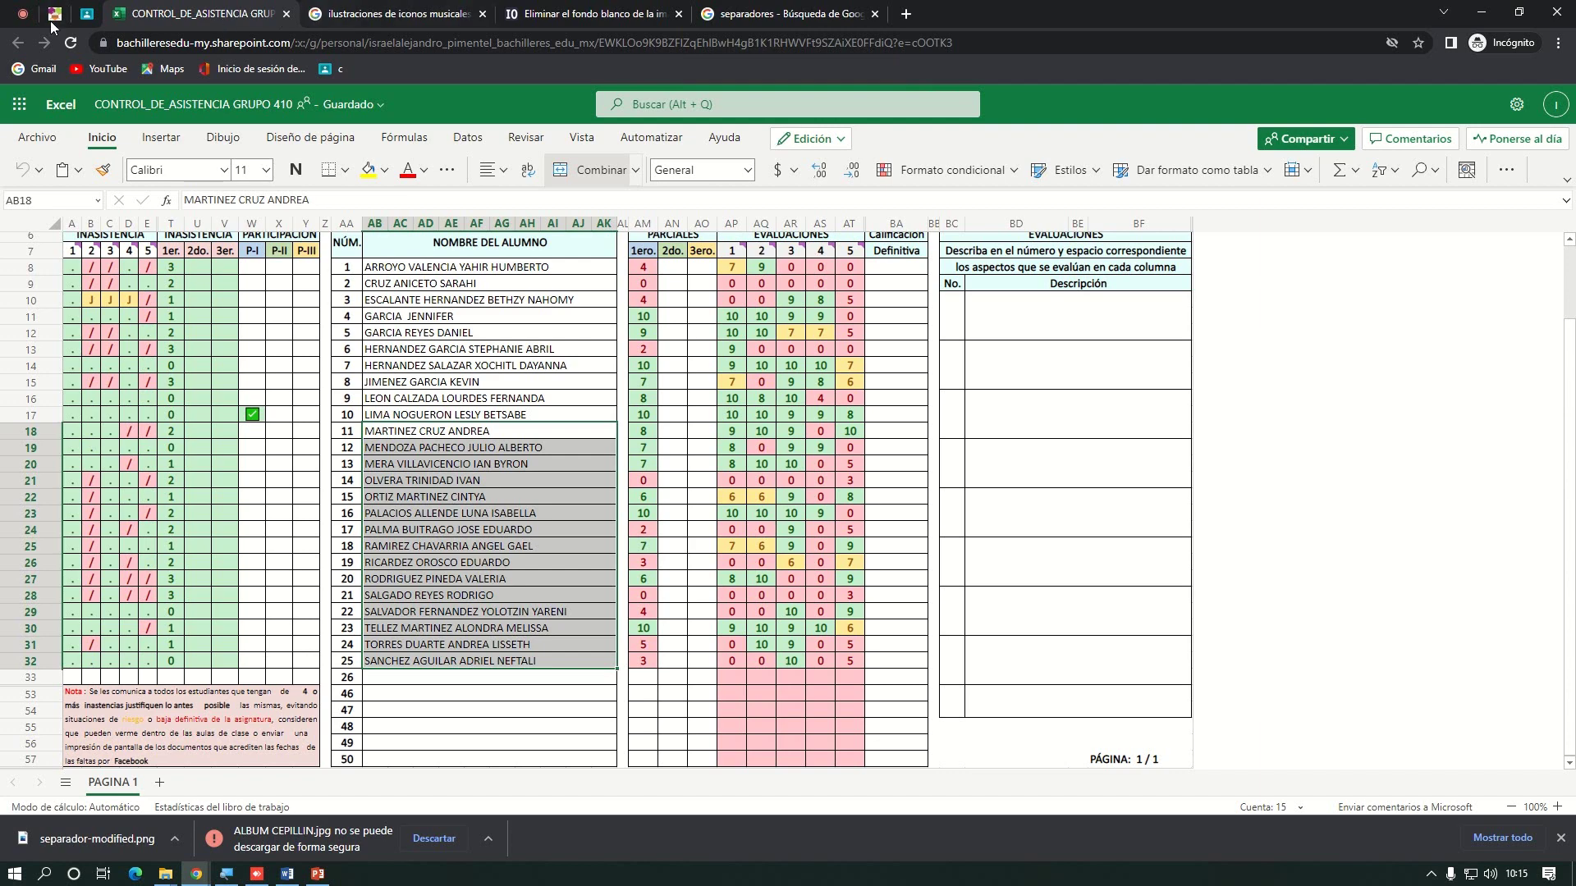
Return to the App Inventor project and set Botón_ACDC's ColorDeTexto to Blanco
click(84, 12)
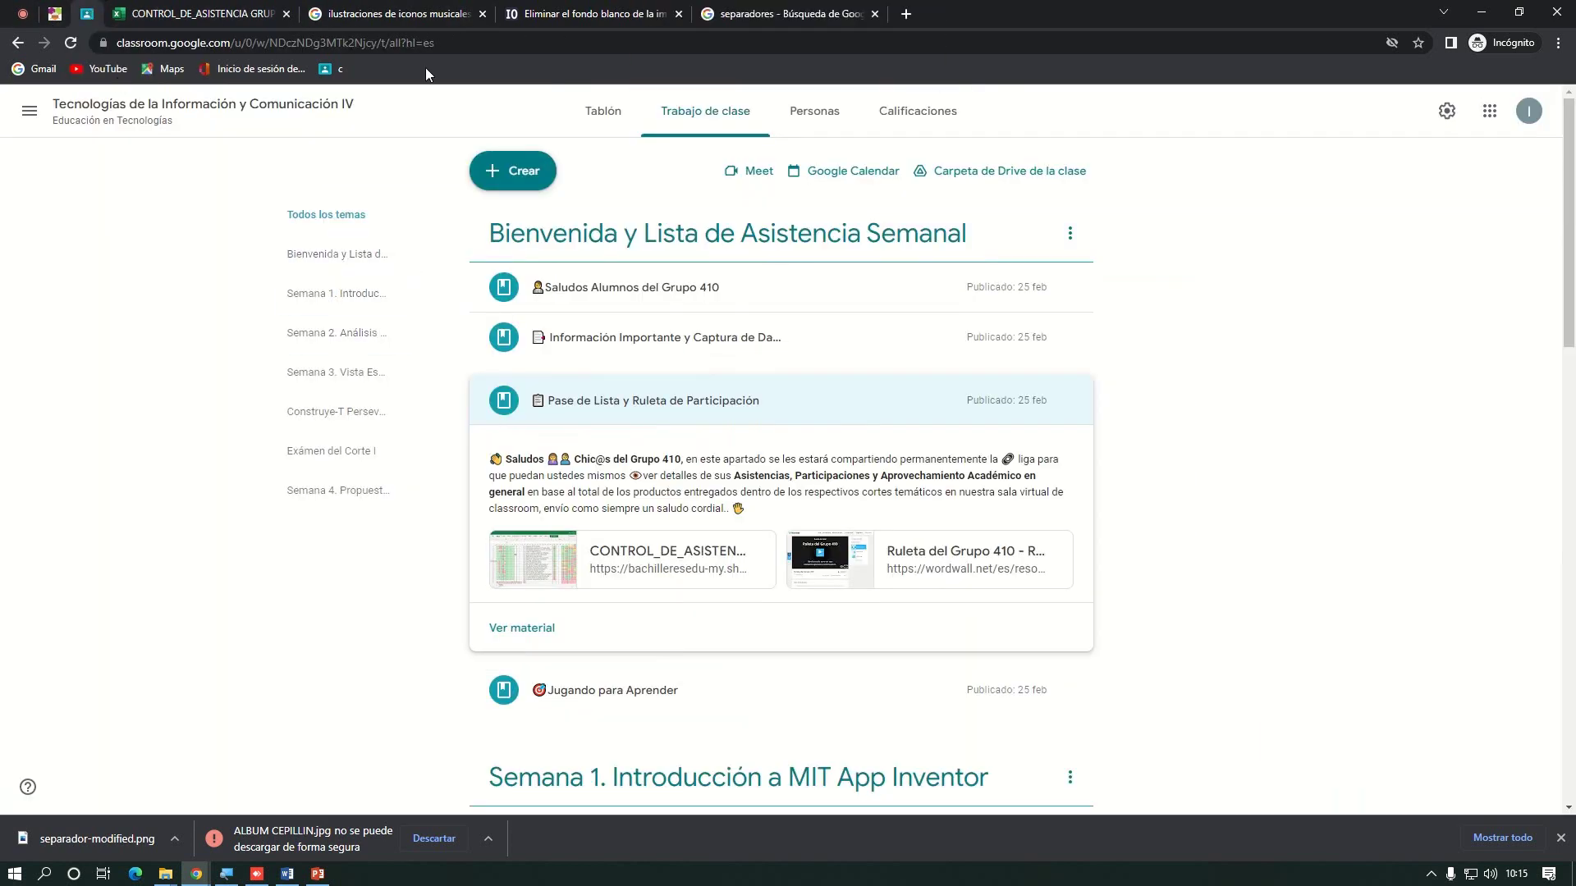
click(53, 15)
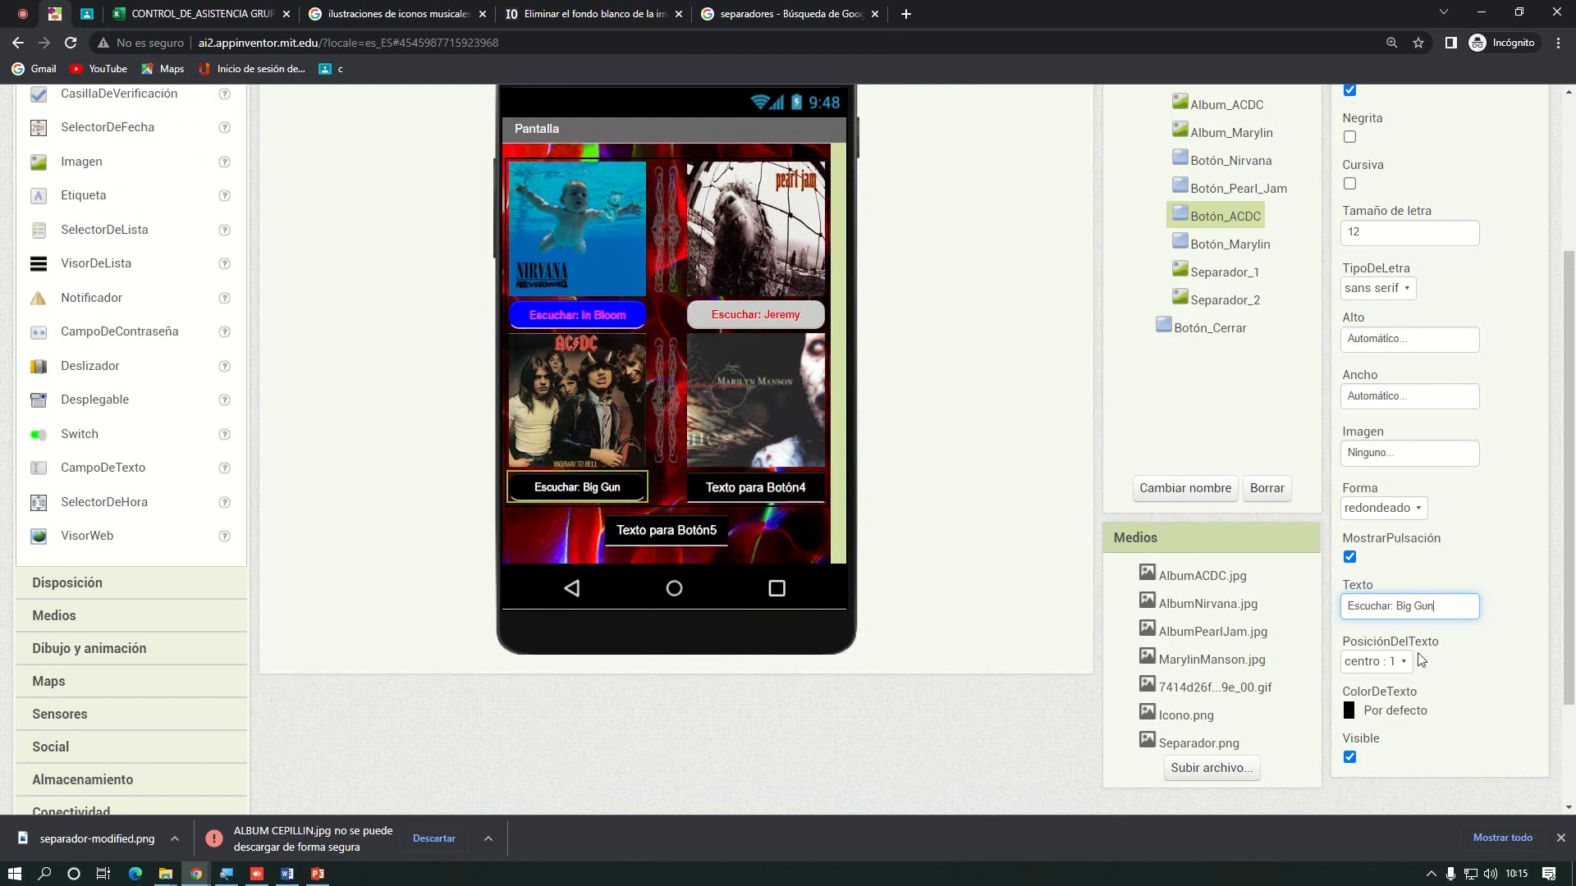
click(1379, 714)
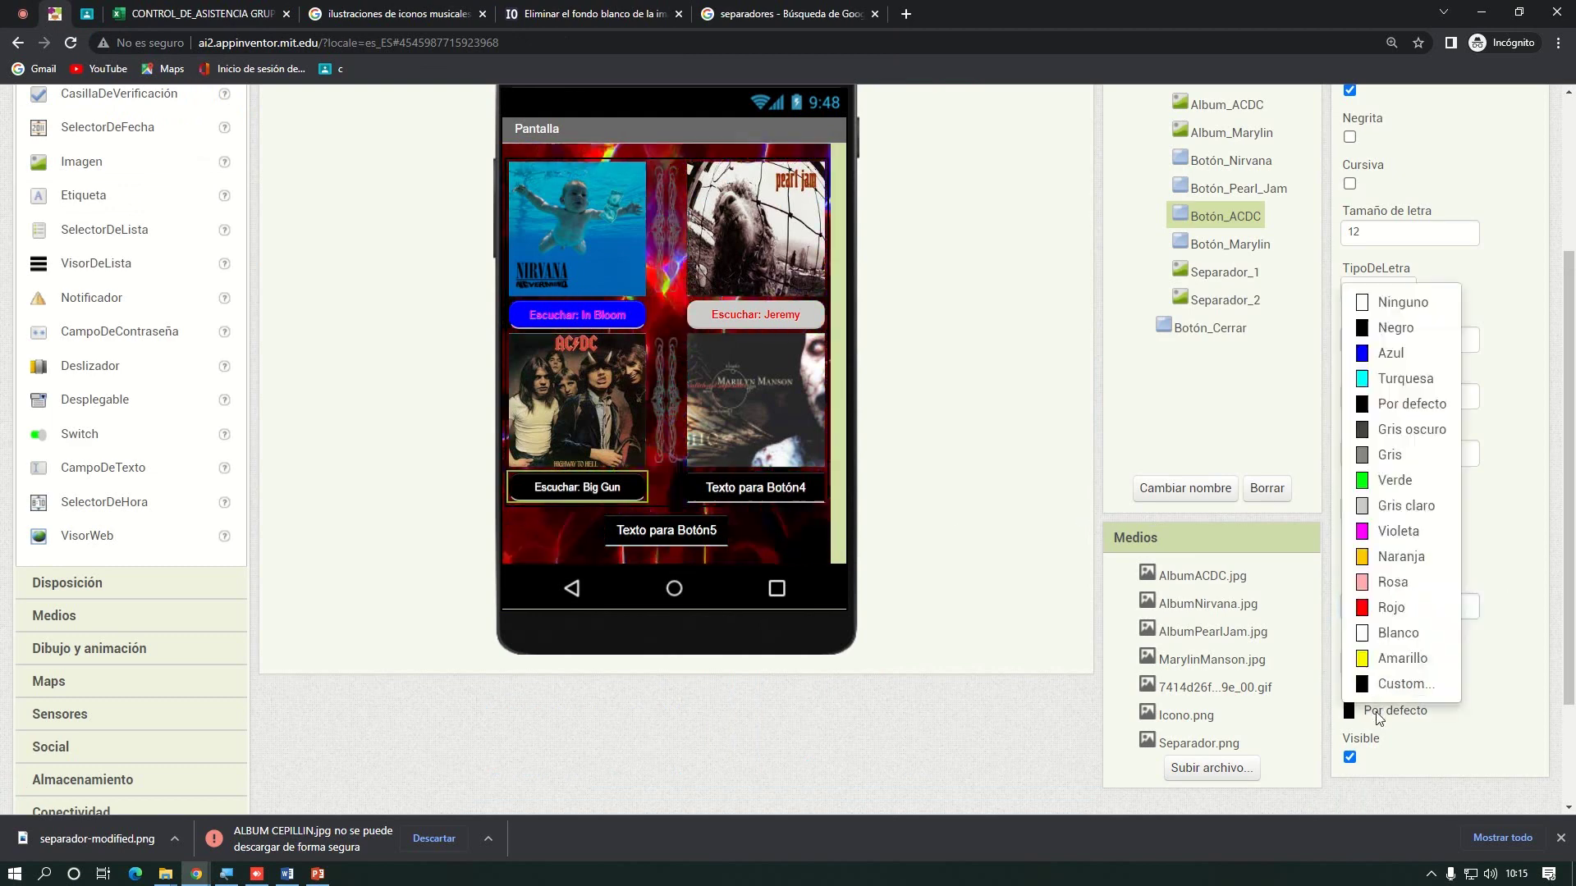
click(1389, 635)
Turn on Negrita for Botón_ACDC
scroll(1425, 317, up, 3)
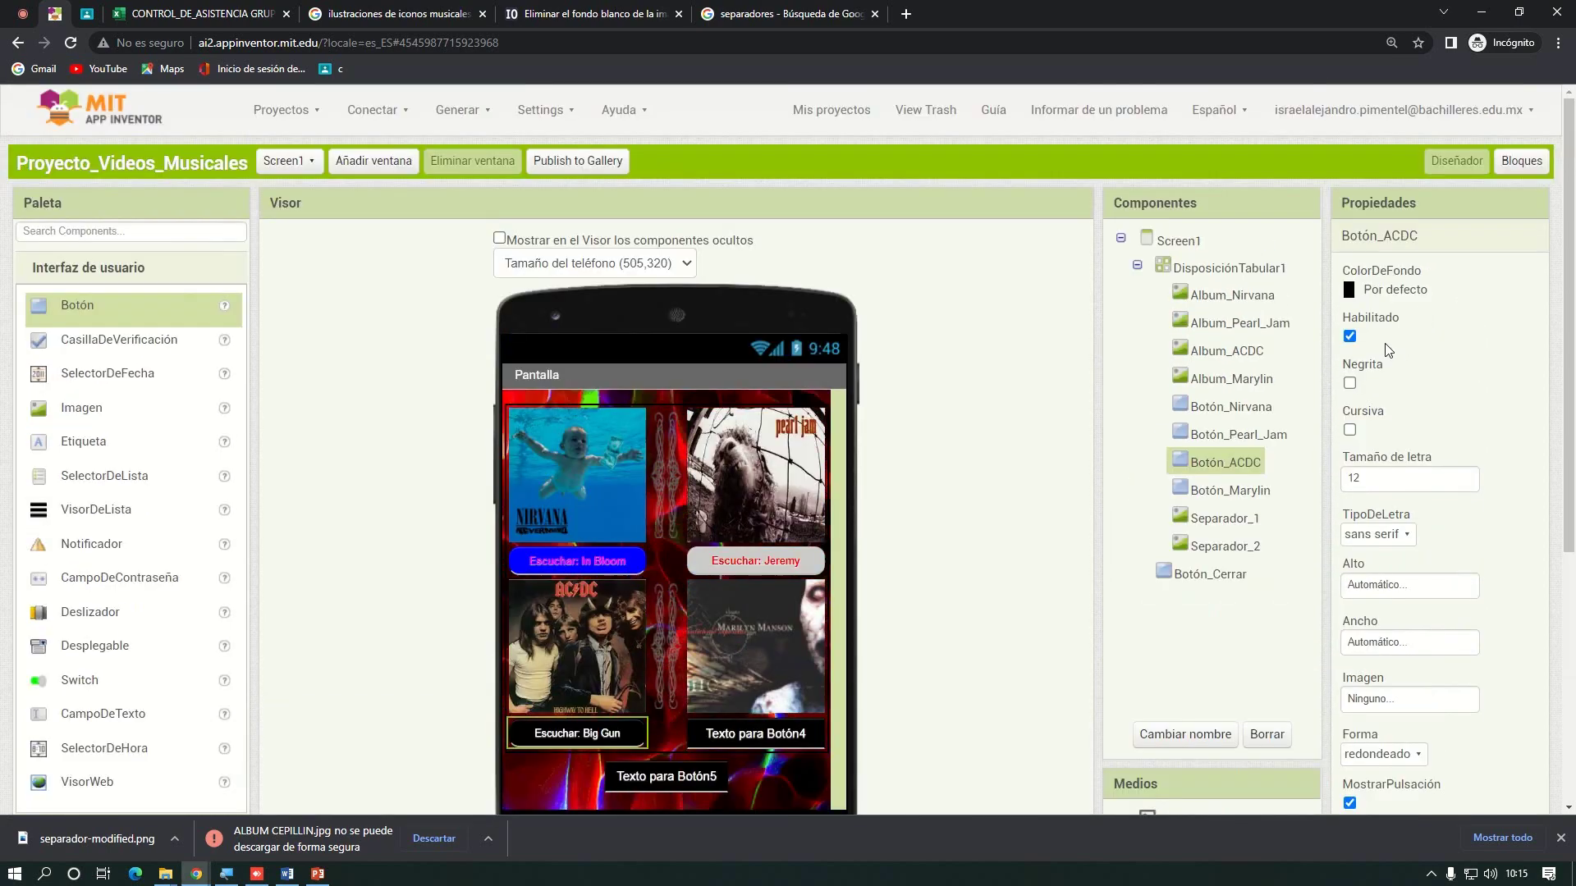
scroll(1185, 543, down, 3)
scroll(1185, 542, up, 3)
click(1349, 383)
scroll(1032, 621, down, 1)
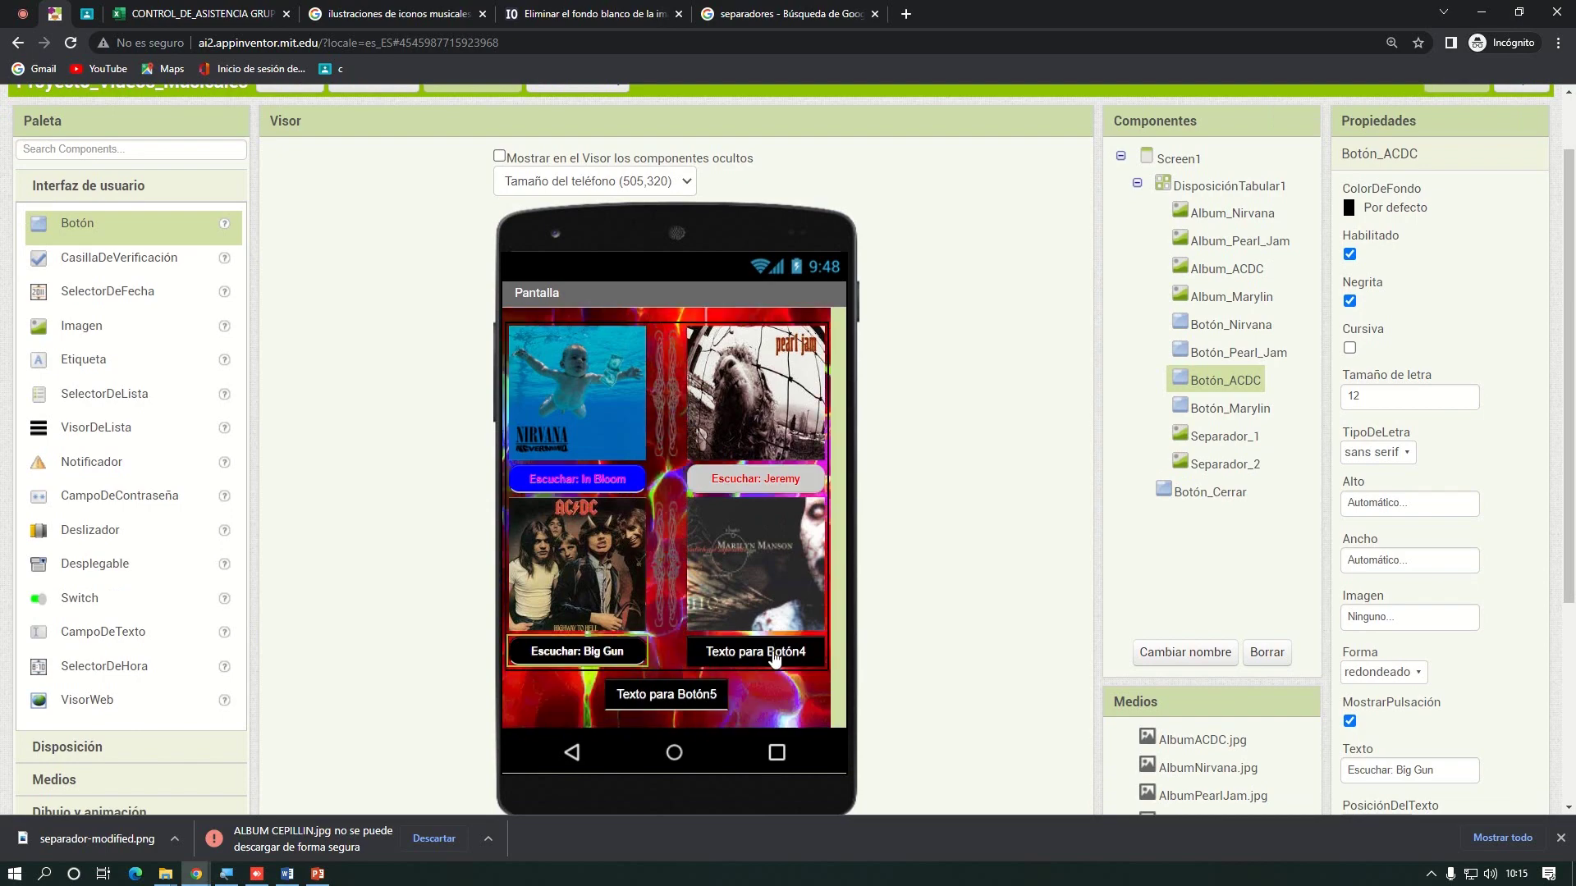
Set the ColorDeTexto of Botón_Marylin, below the Marilyn Manson cover, to Amarillo
click(774, 656)
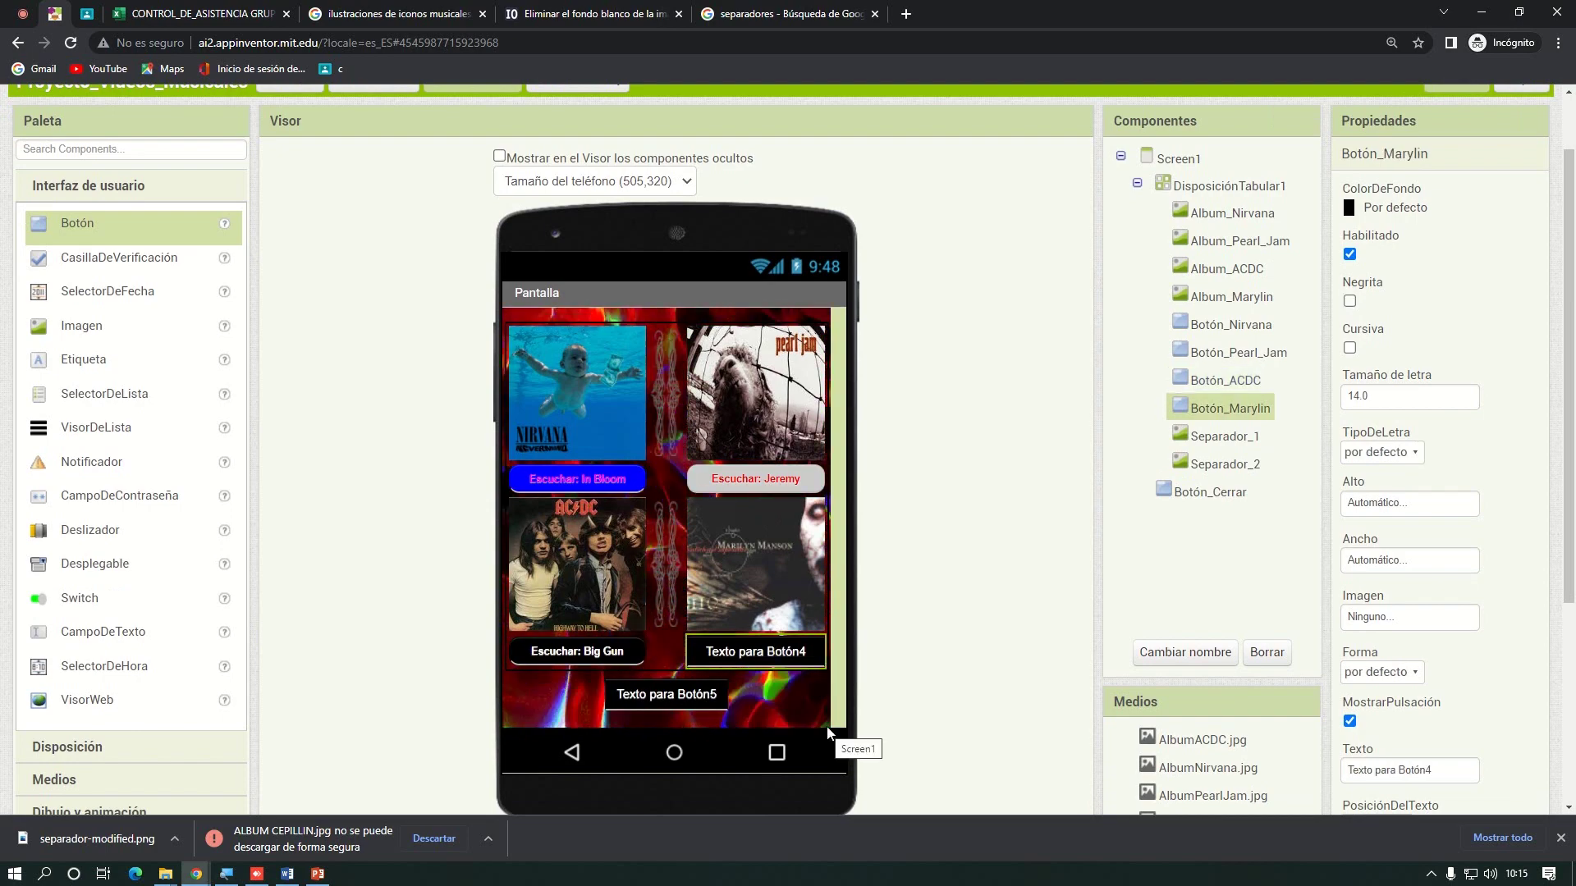
scroll(1496, 639, down, 4)
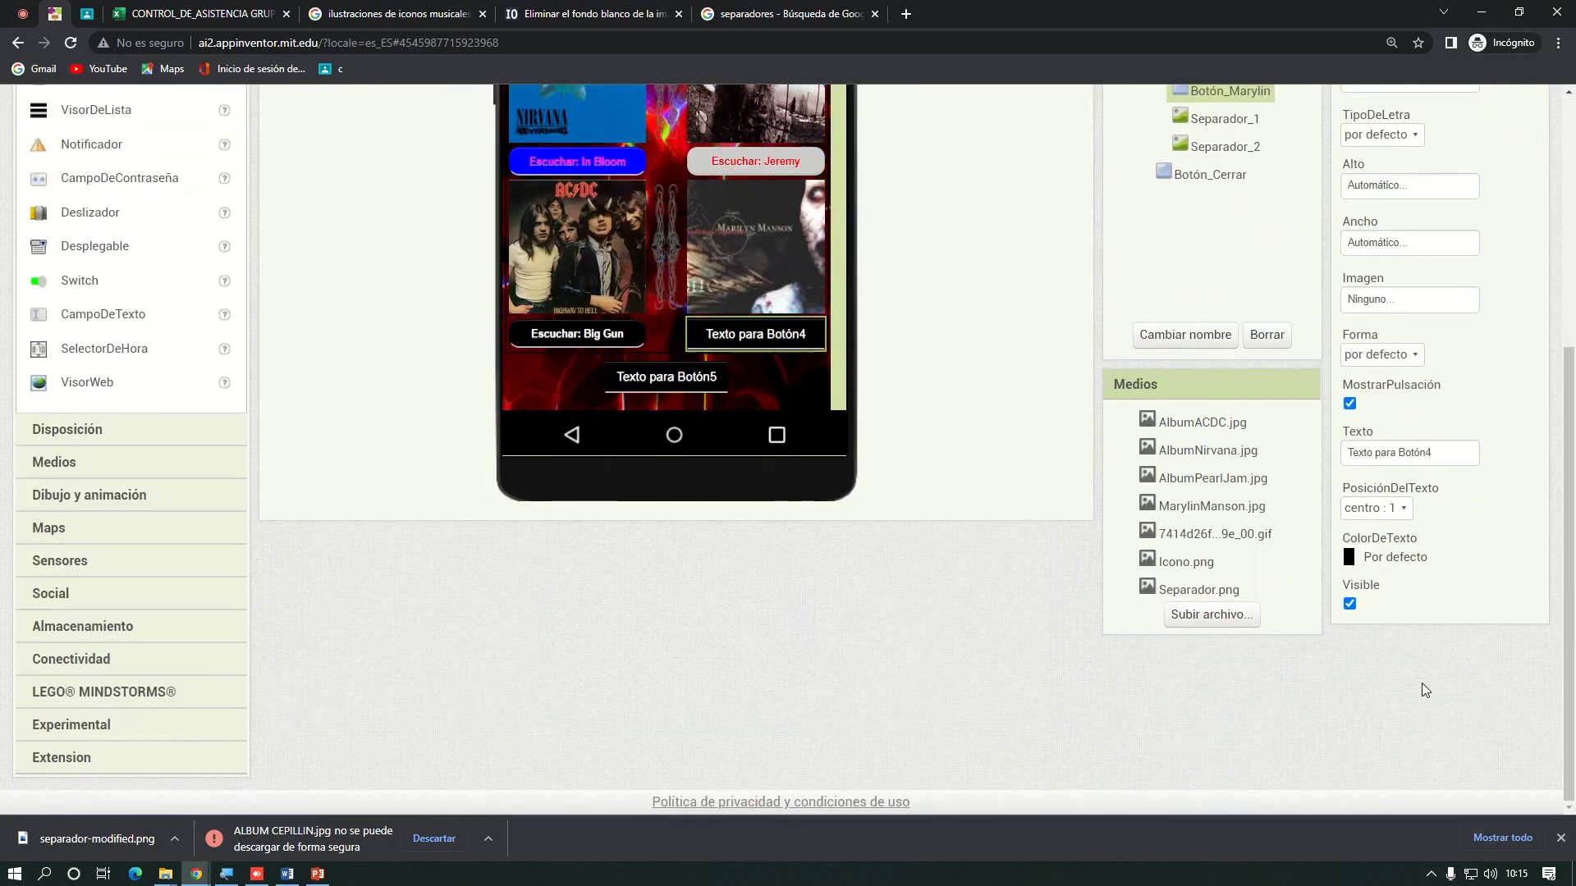
click(1365, 560)
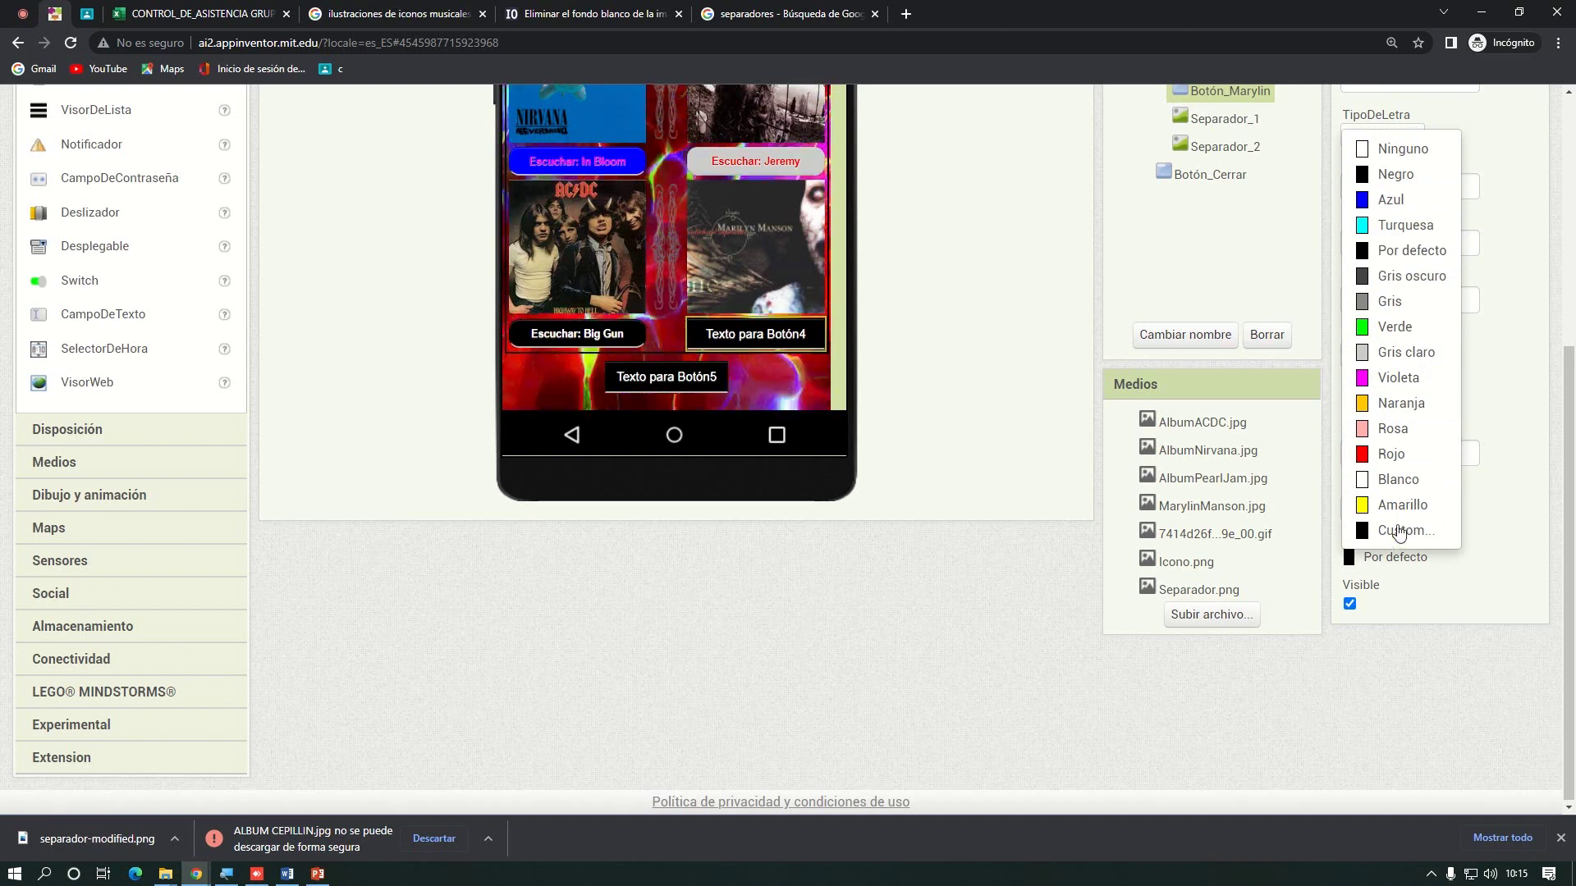
click(1404, 504)
Set Botón_Marylin's ColorDeFondo to Rojo and turn on Negrita
scroll(1502, 564, up, 4)
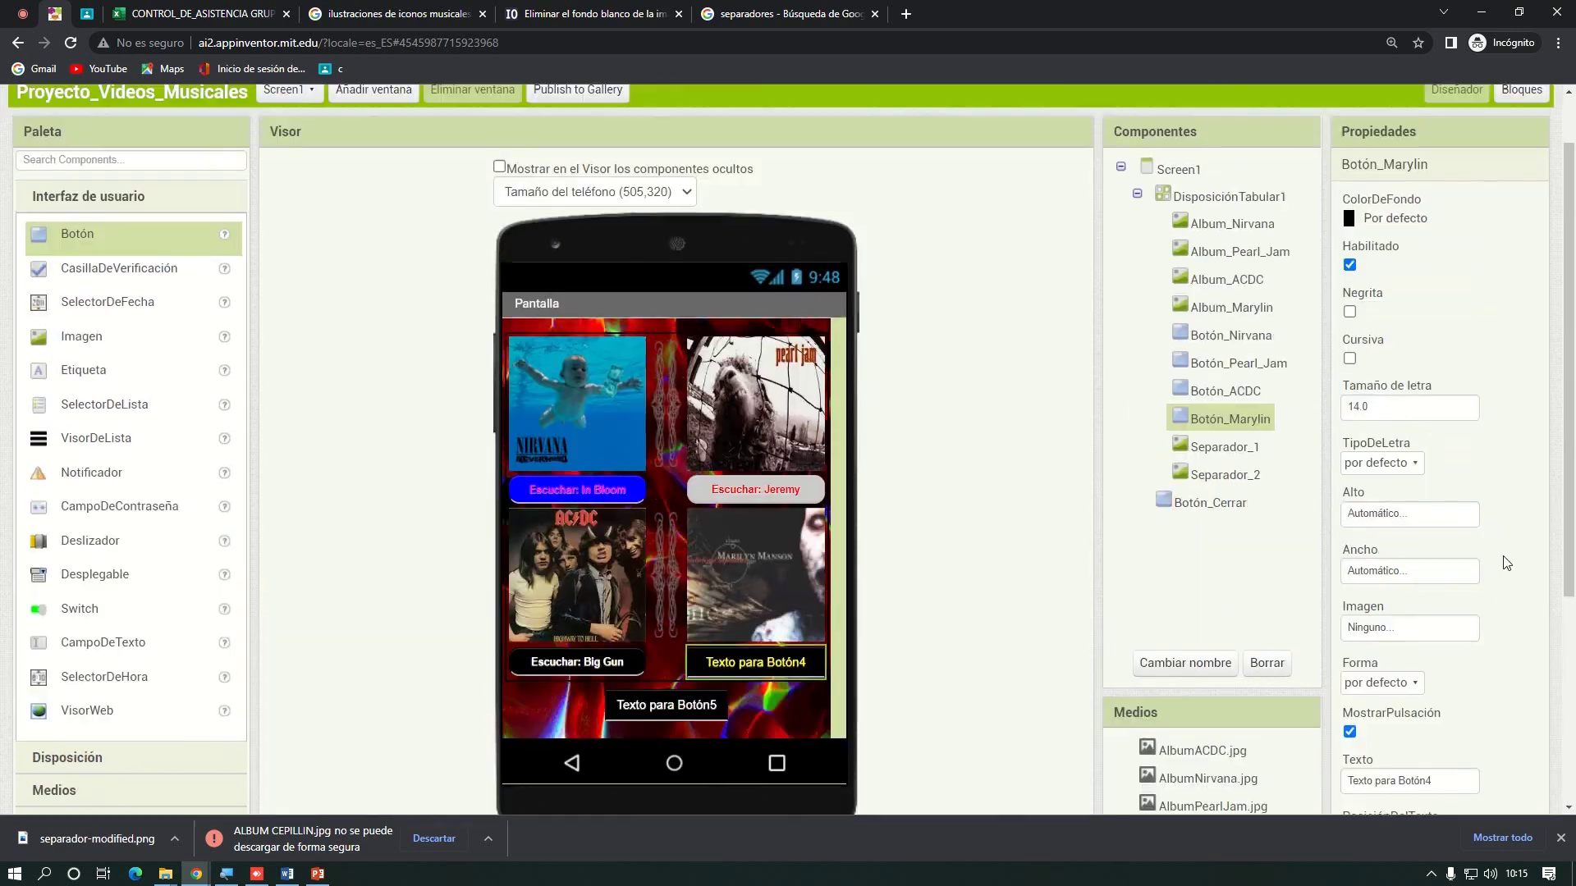
click(1413, 228)
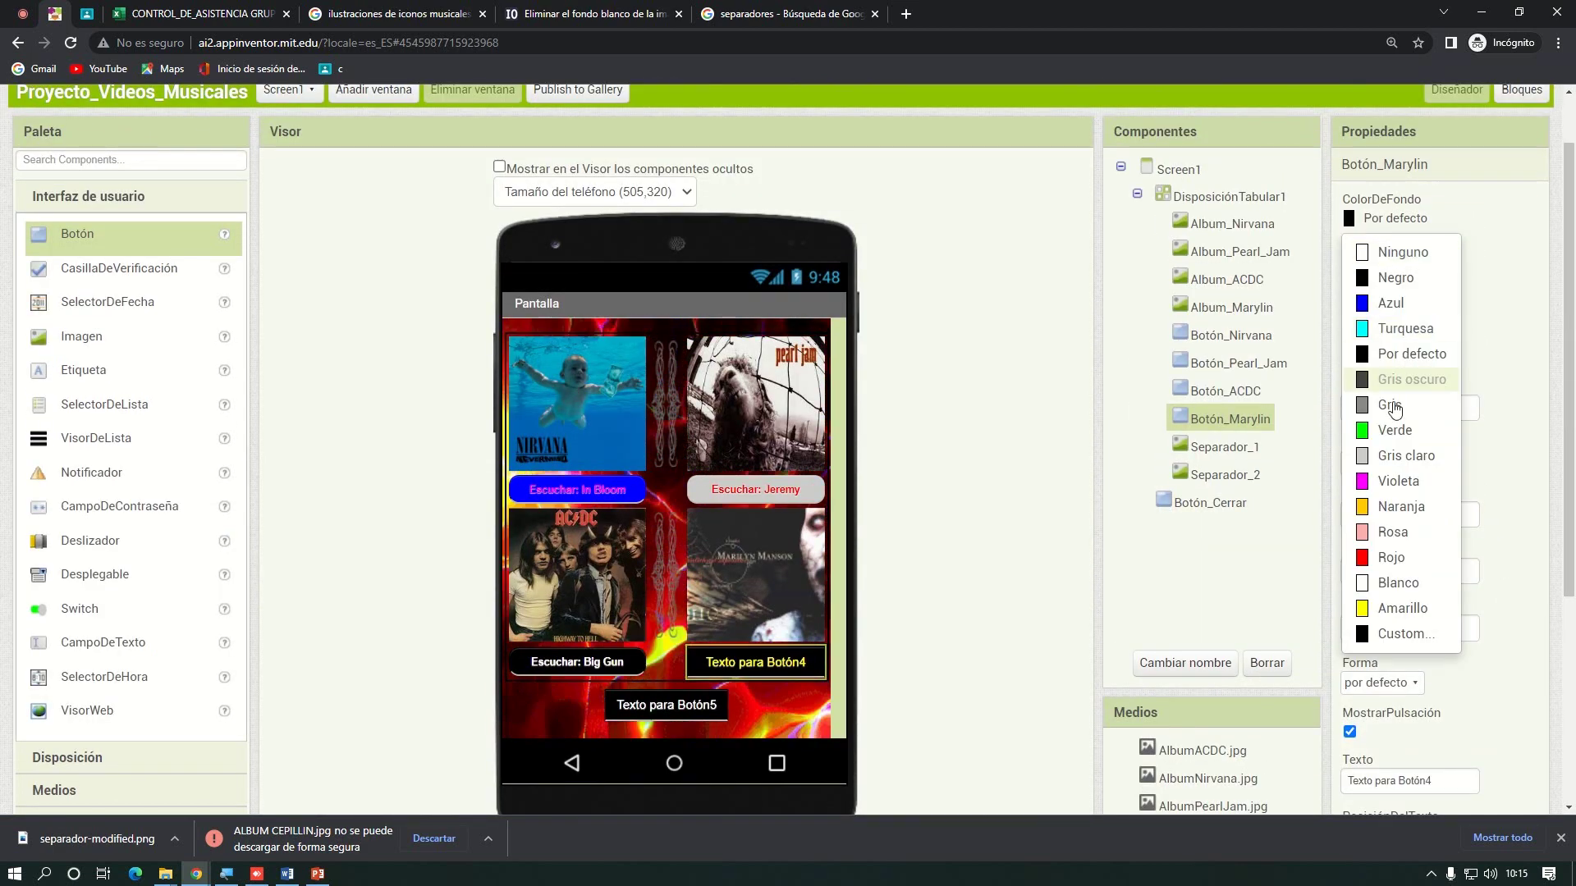
click(1378, 553)
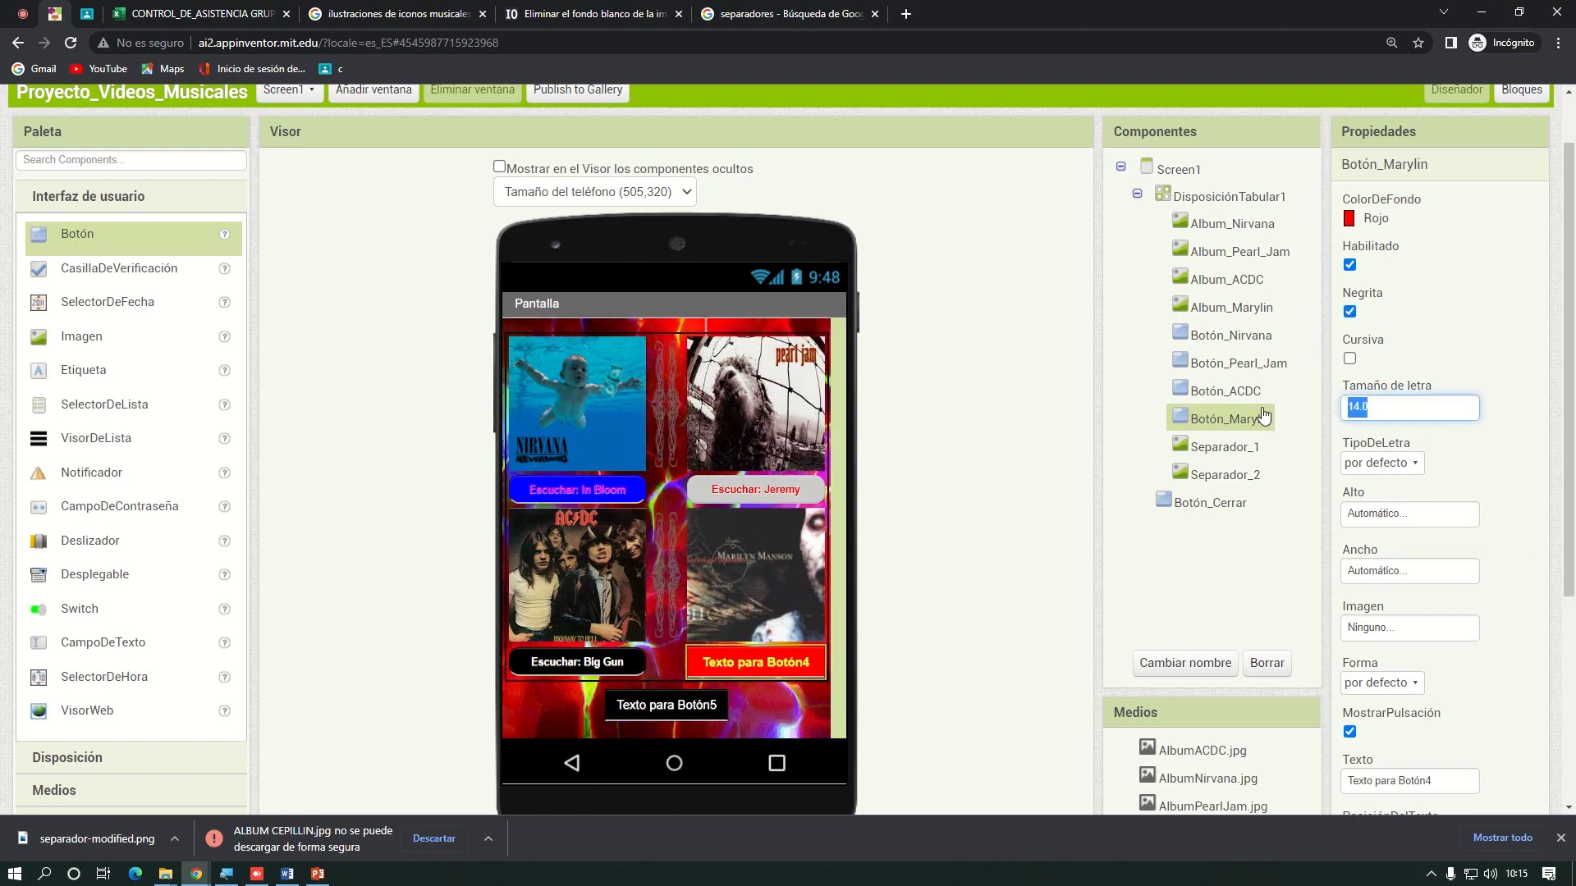
Format Botón_Marylin's text as size 12 sans serif and set its Forma to redondeado
click(1394, 467)
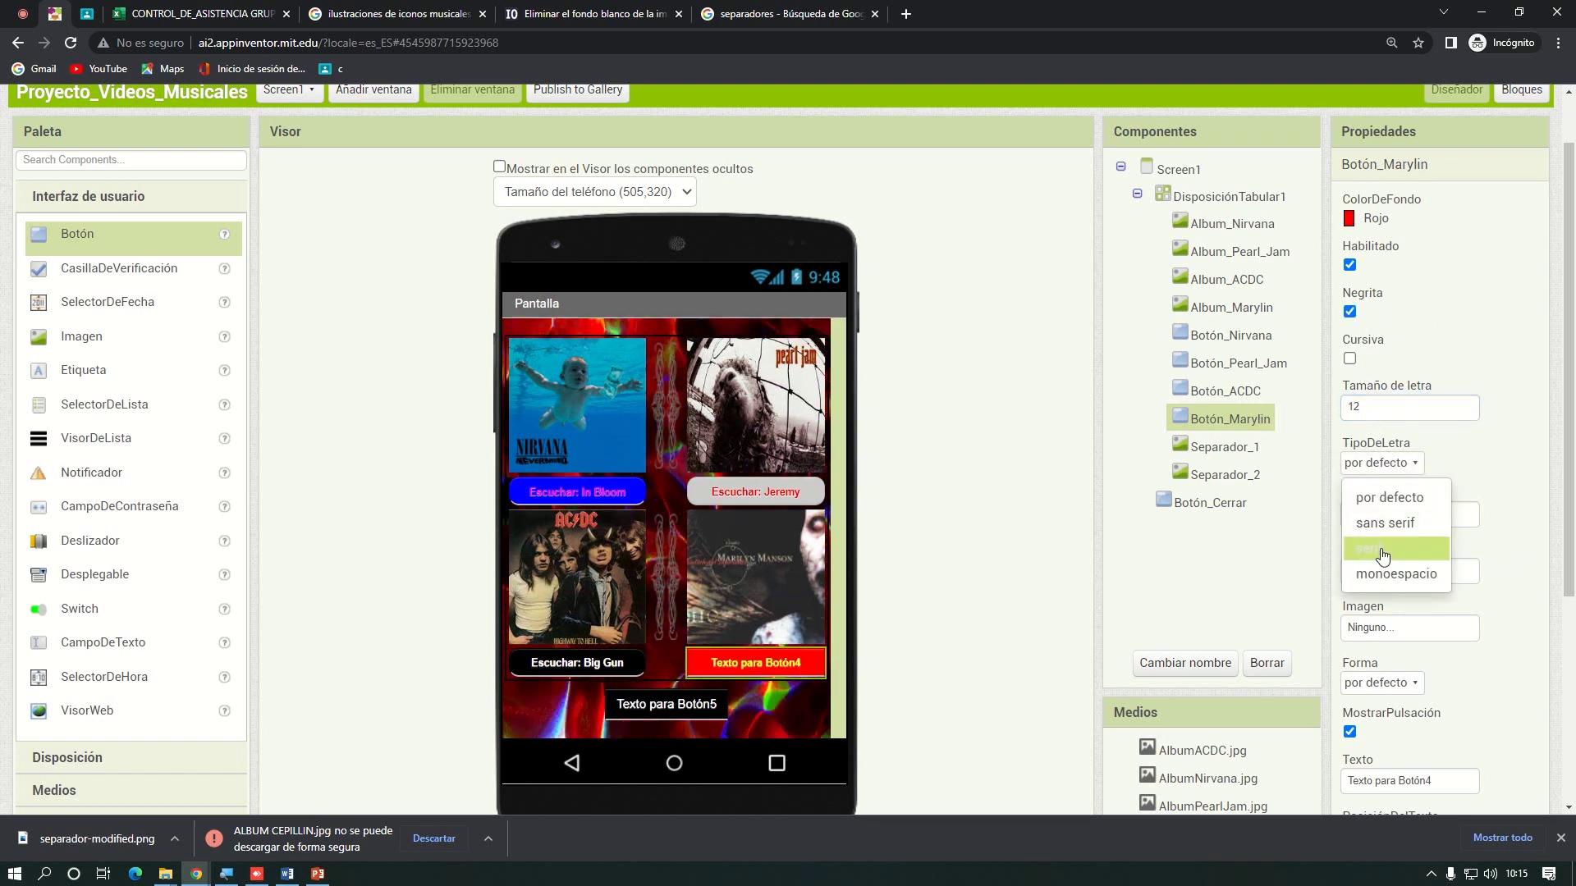
click(1389, 524)
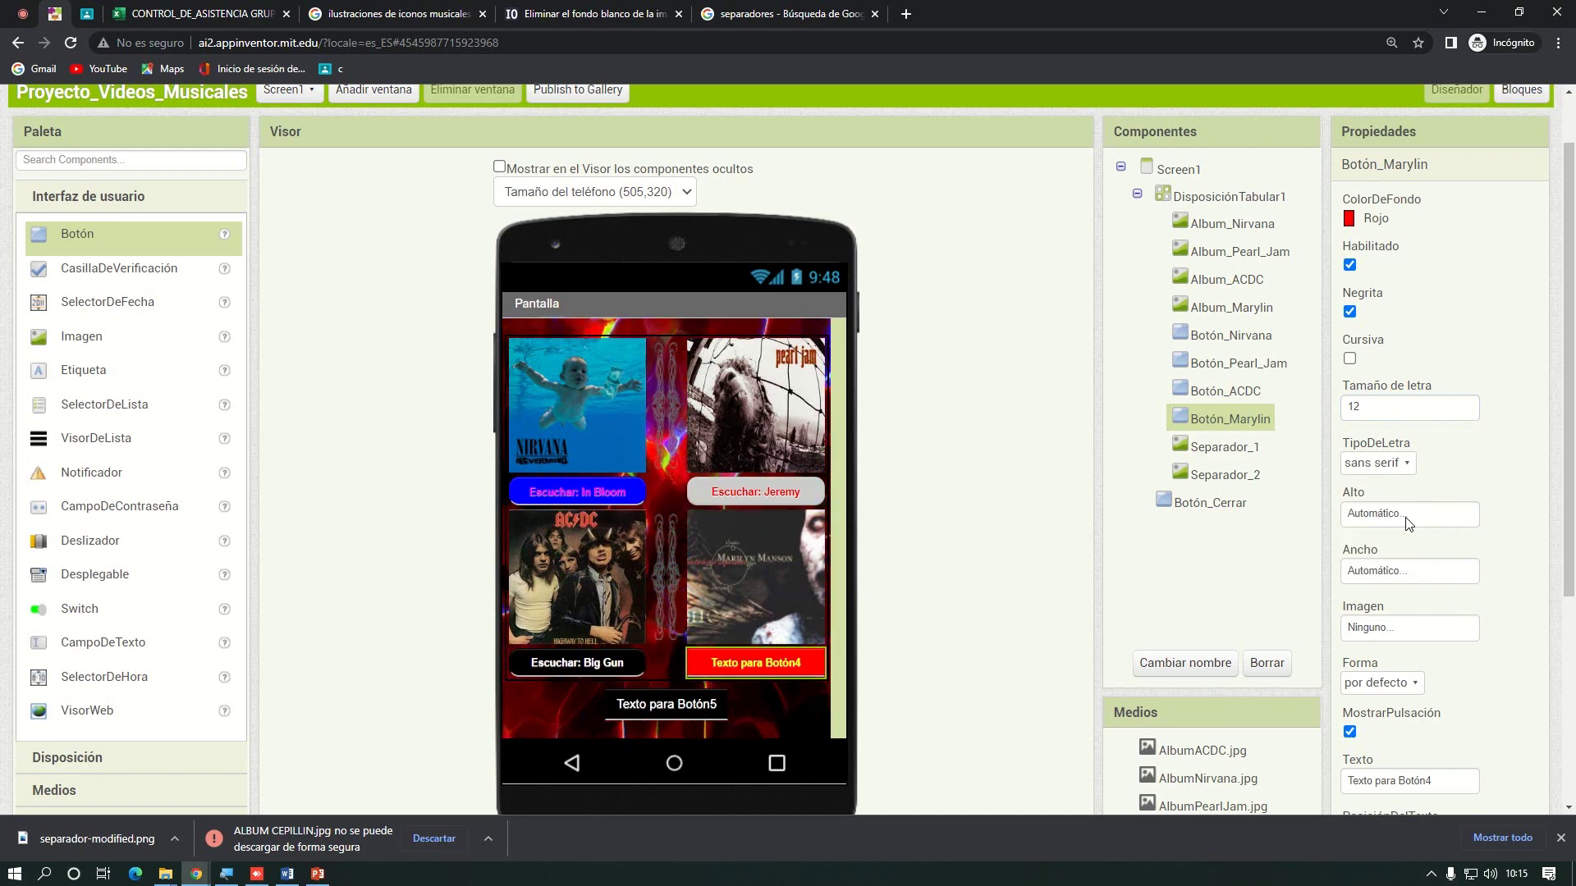
click(1393, 628)
click(1506, 473)
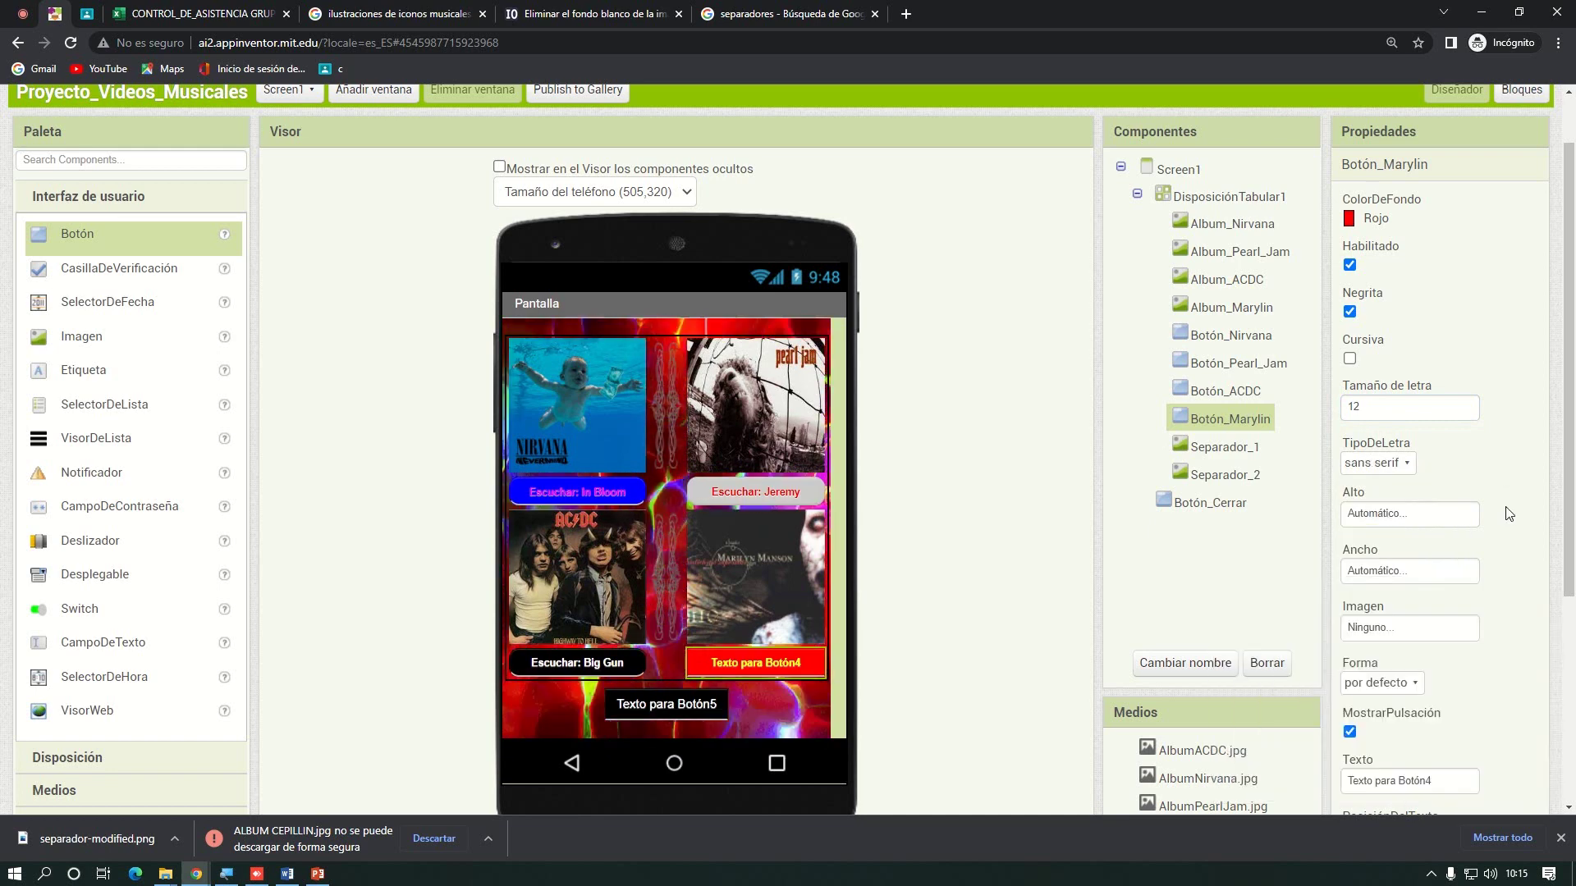
click(1387, 744)
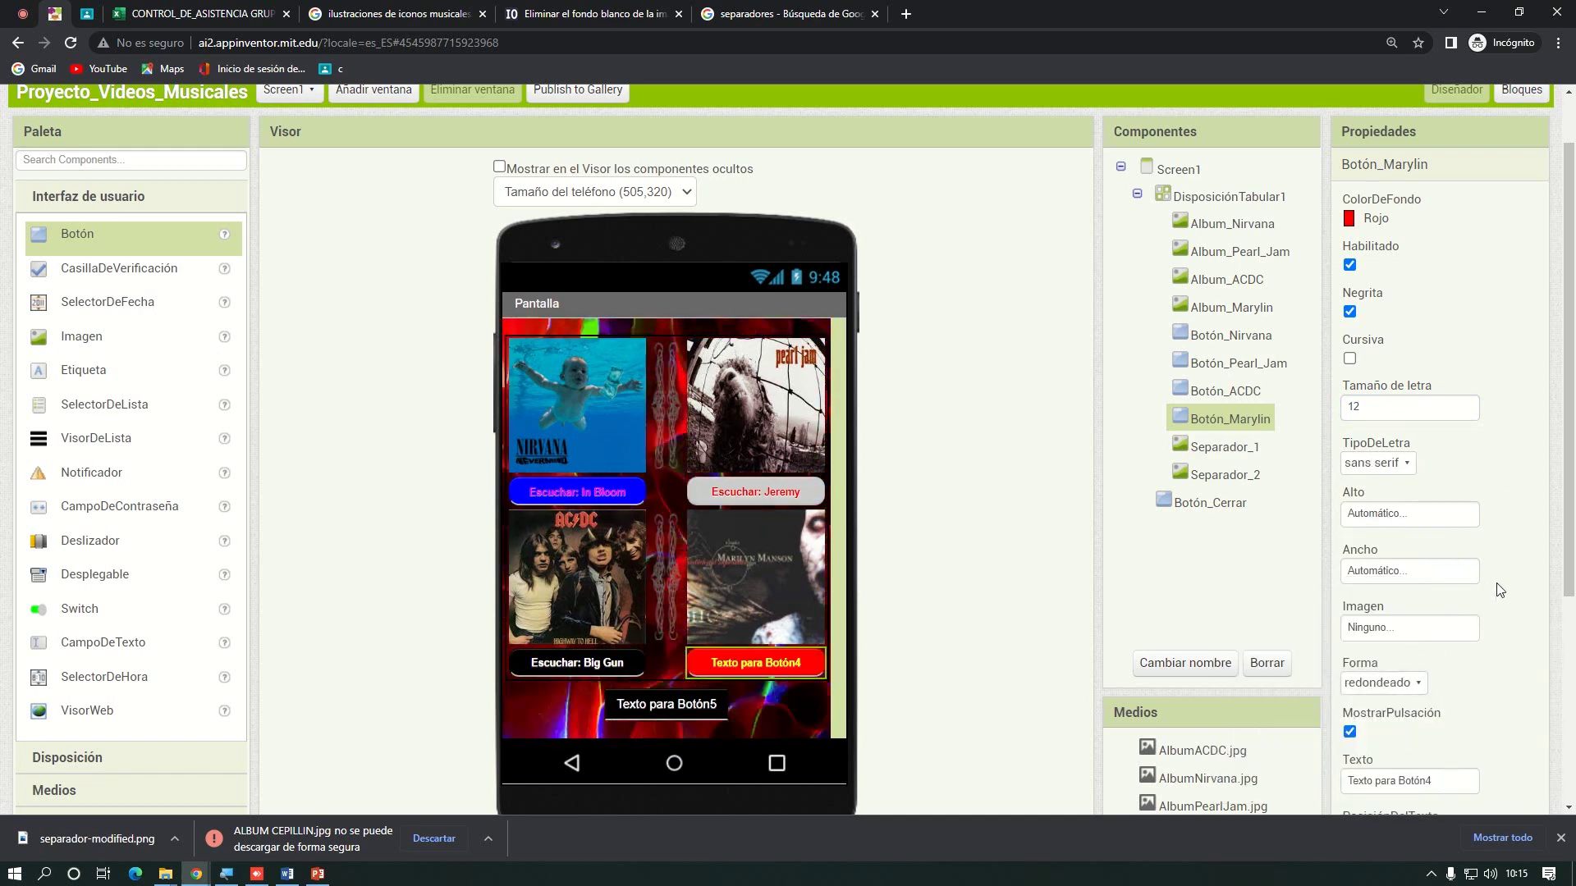
Set Botón_Marylin's Texto to "Escuchar: Torniquet"
scroll(1437, 566, down, 3)
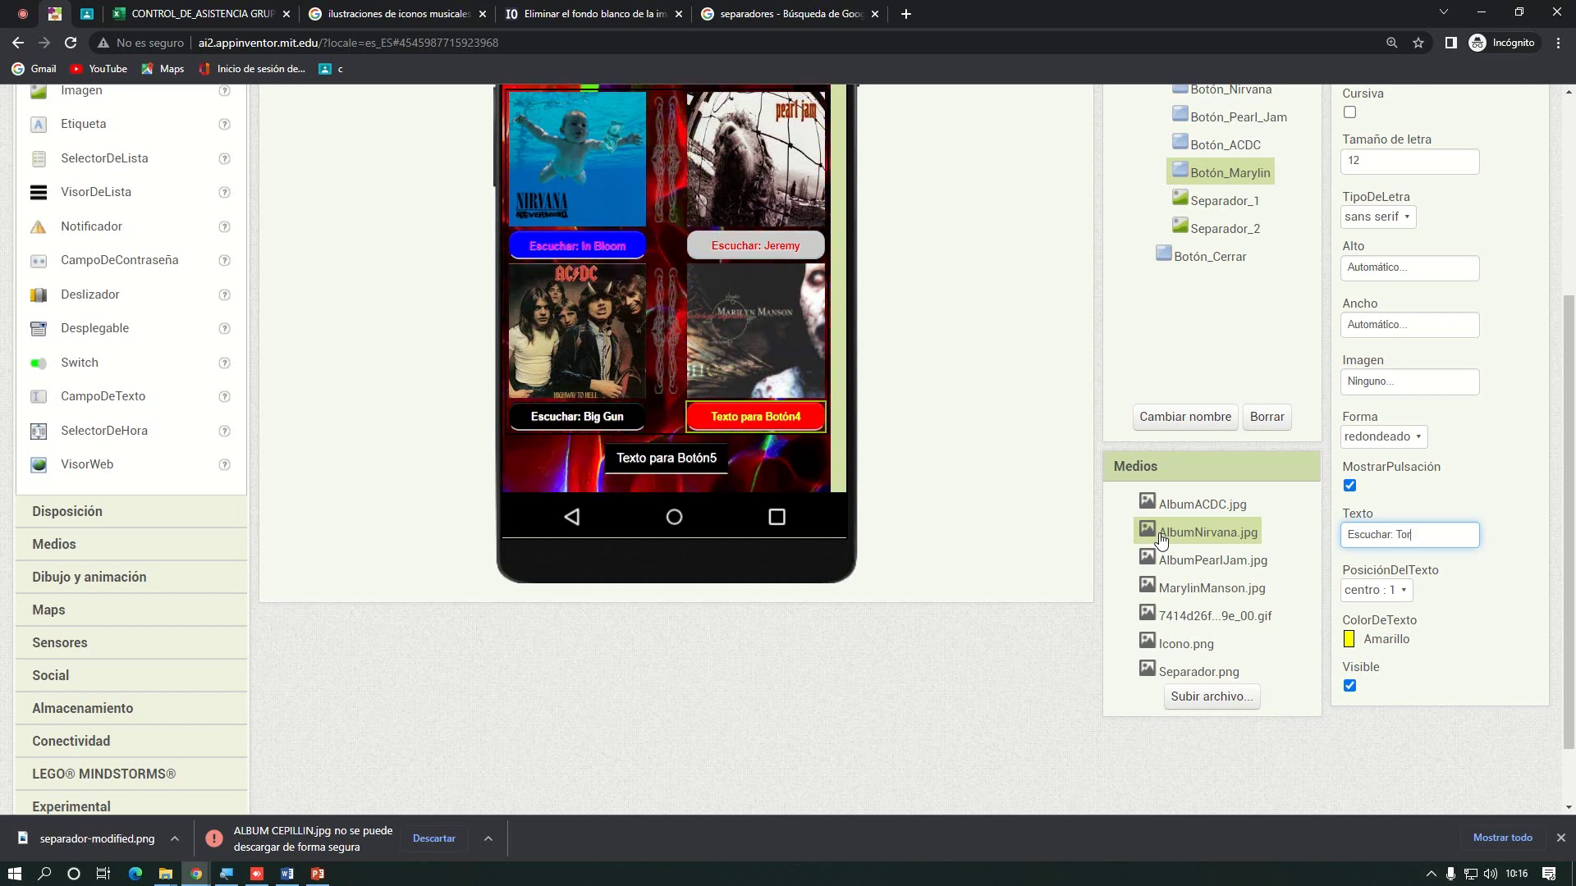
text(iqu)
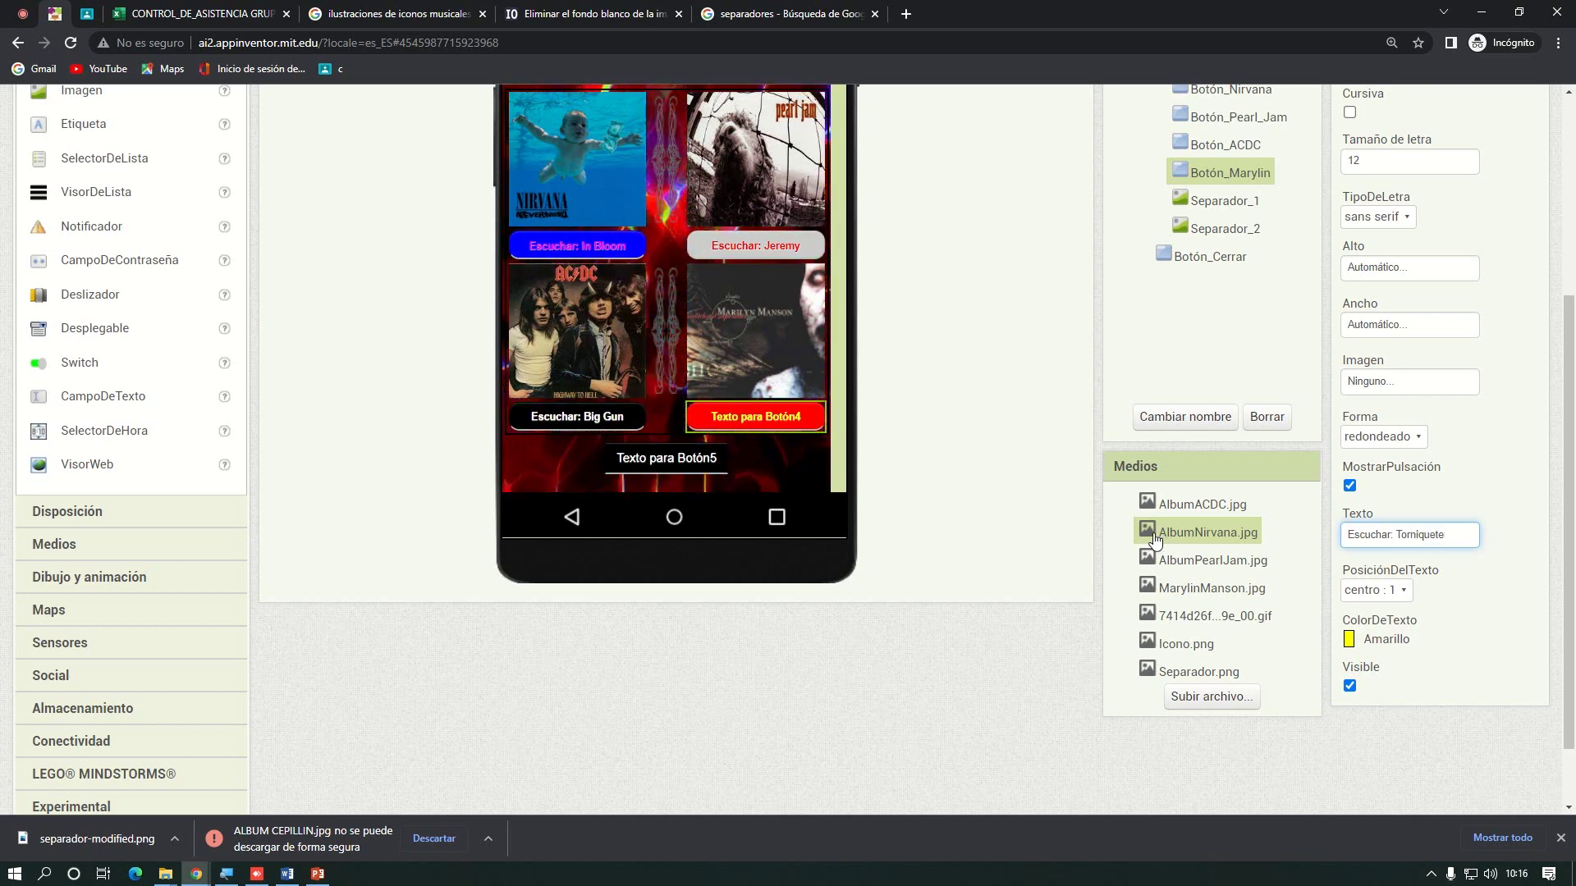
text(ete)
key(BackSpace)
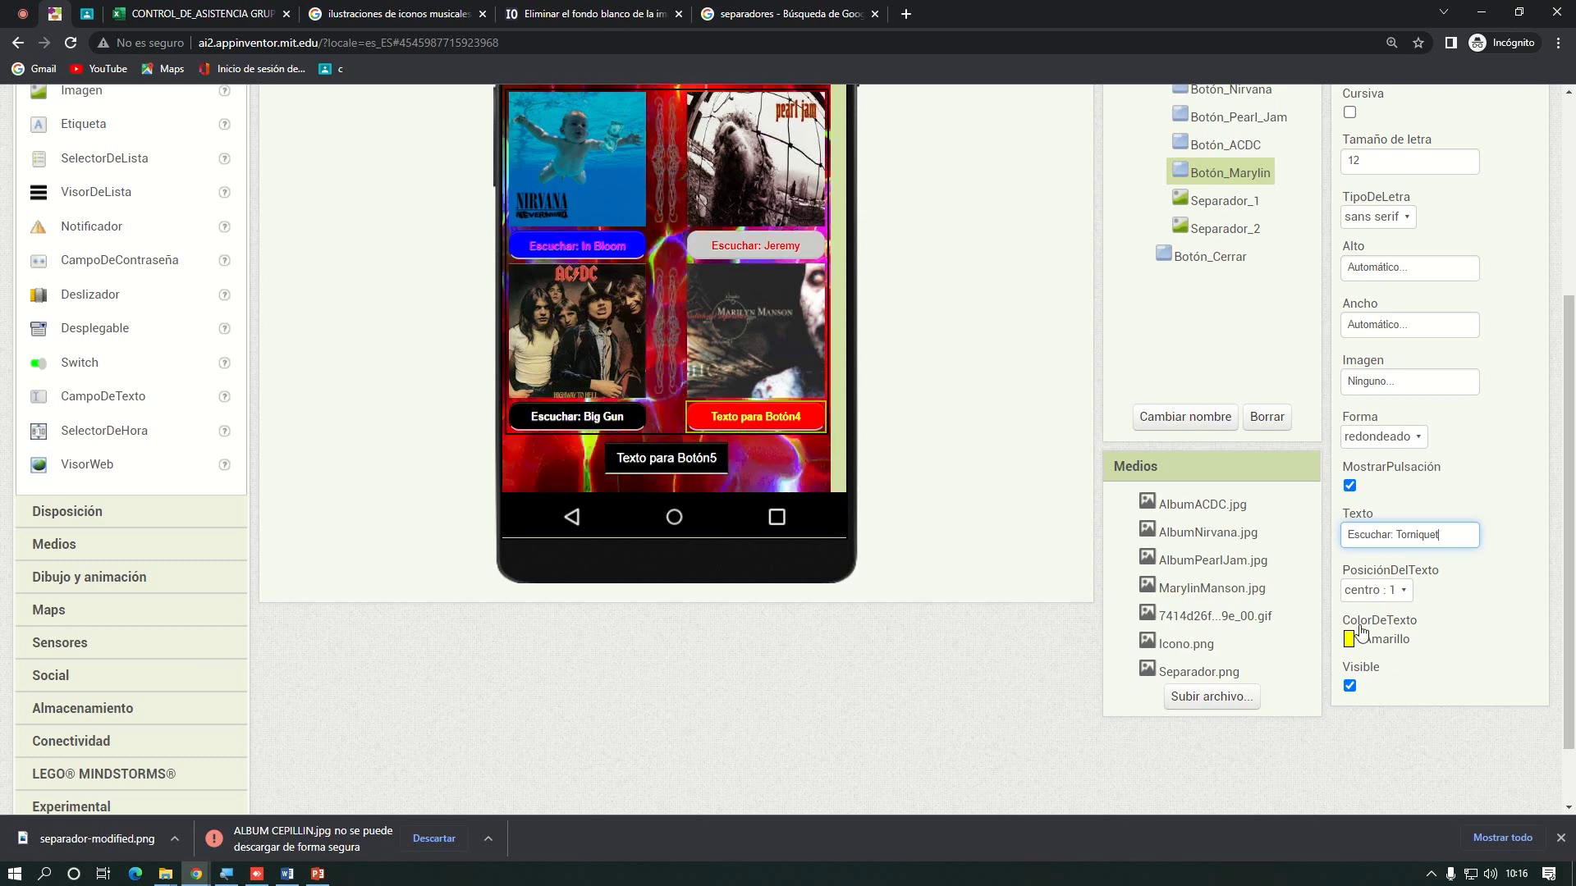
Give Botón_Cerrar, the button below the album table, an Amarillo ColorDeFondo and a Rojo ColorDeTexto
click(636, 470)
scroll(903, 488, up, 2)
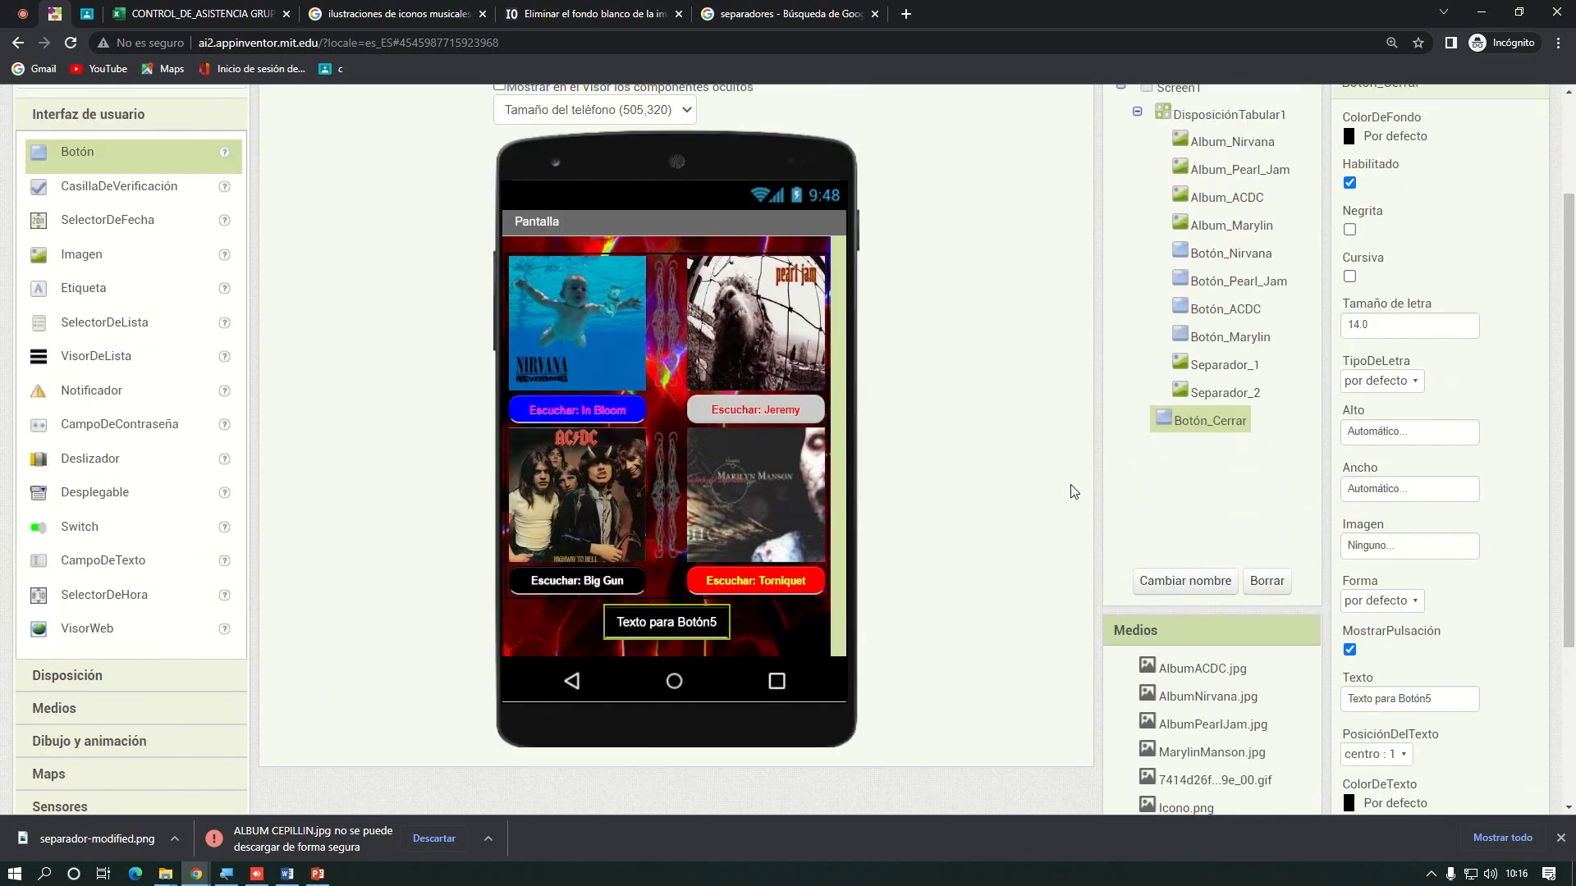
scroll(1402, 178, up, 2)
click(1395, 289)
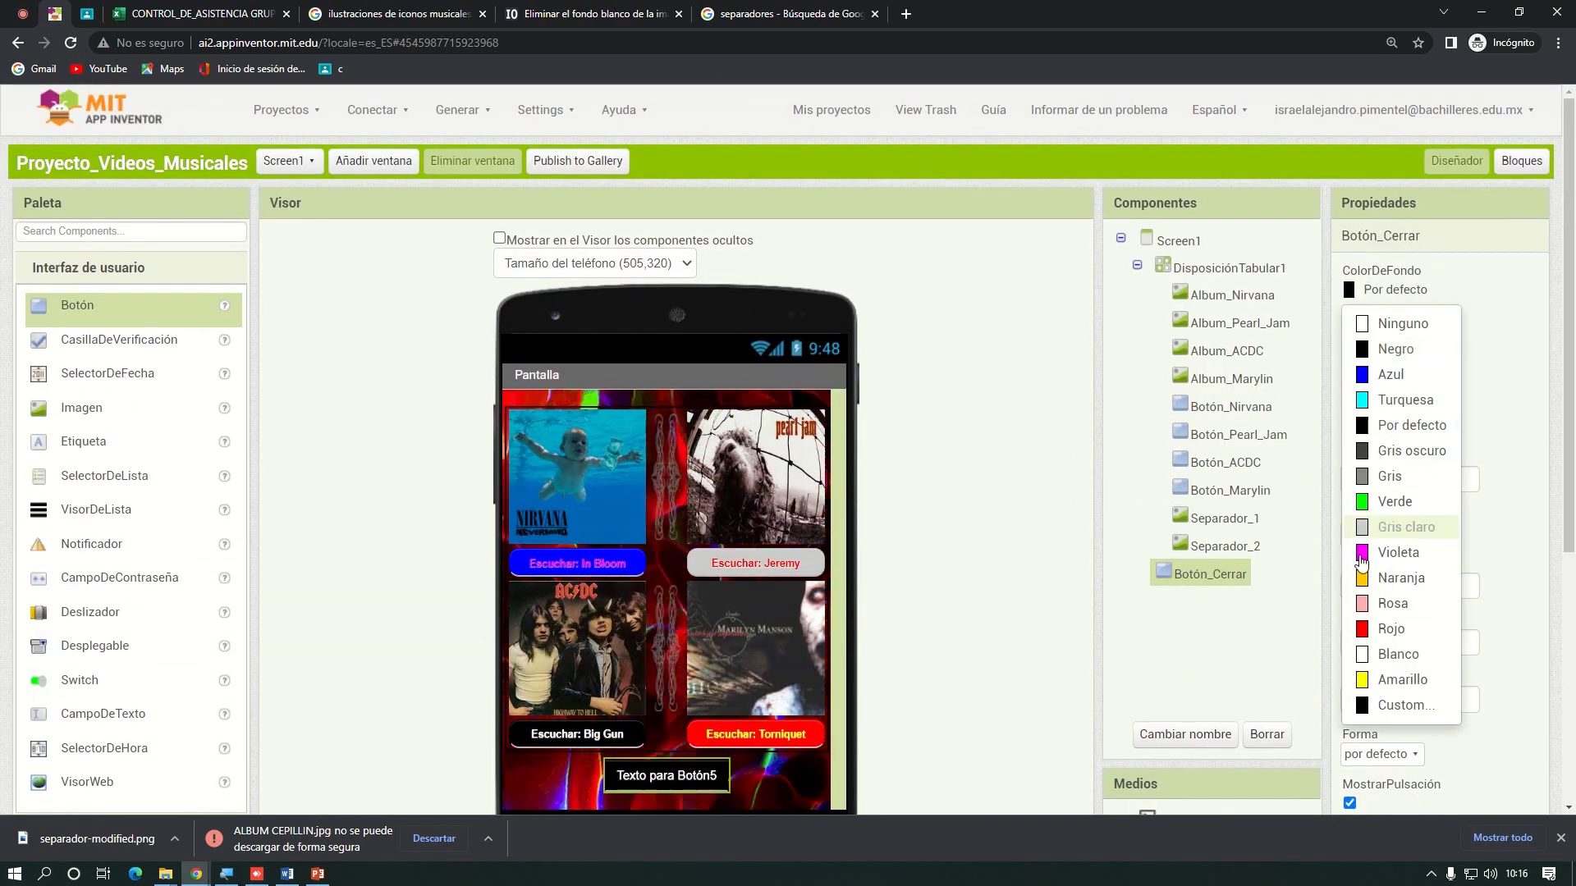
click(1400, 680)
scroll(1385, 579, down, 5)
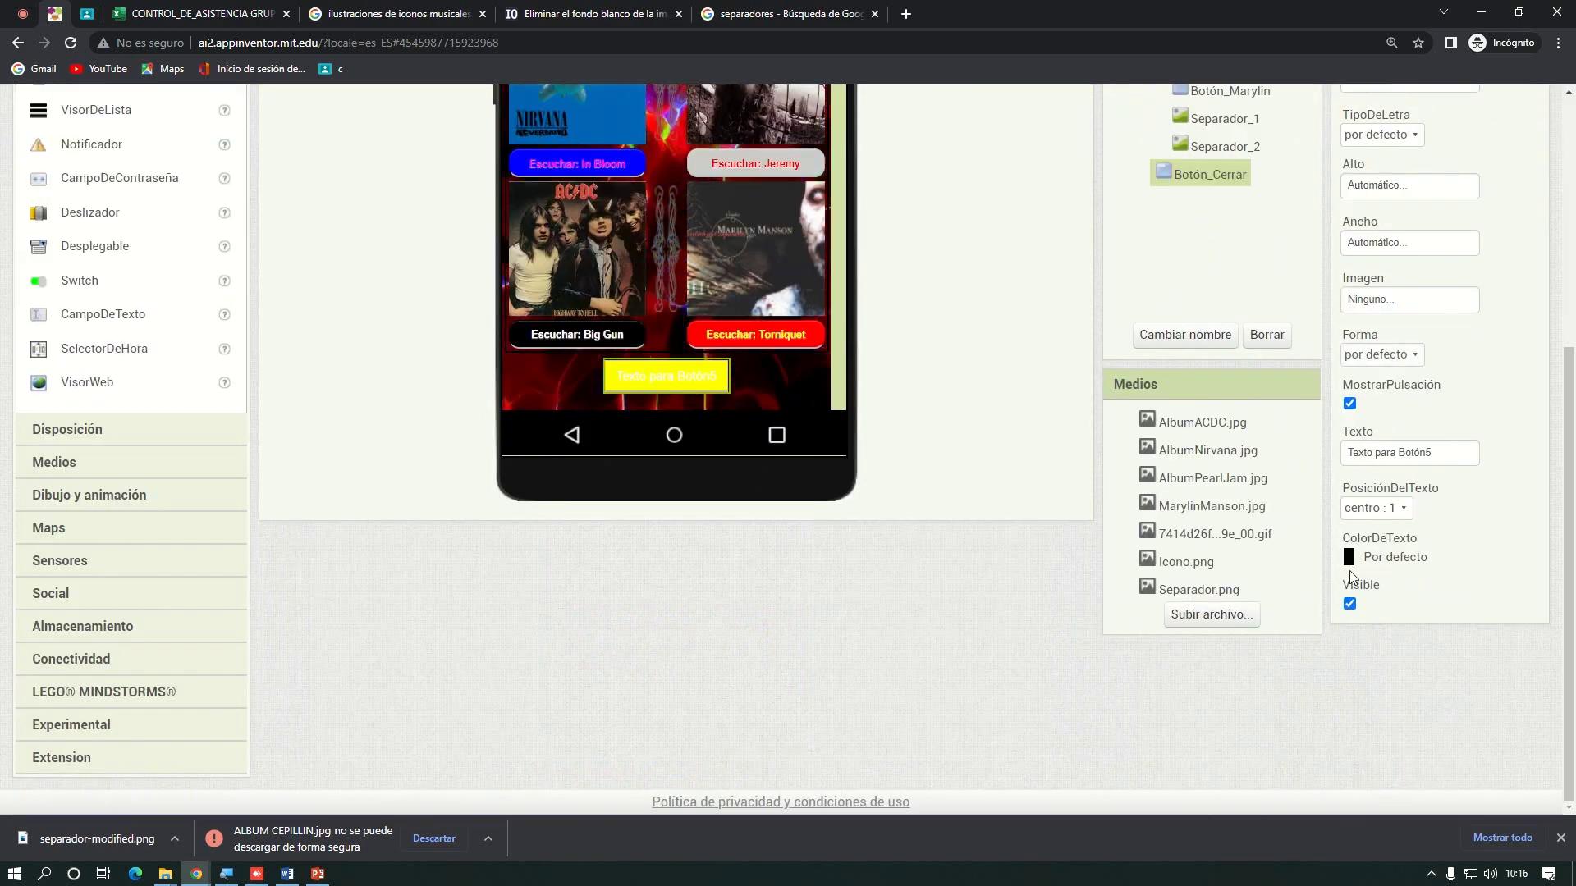
click(1387, 557)
click(1387, 454)
Turn on Negrita for Botón_Cerrar and format its text as size 12 sans serif
scroll(1387, 459, up, 5)
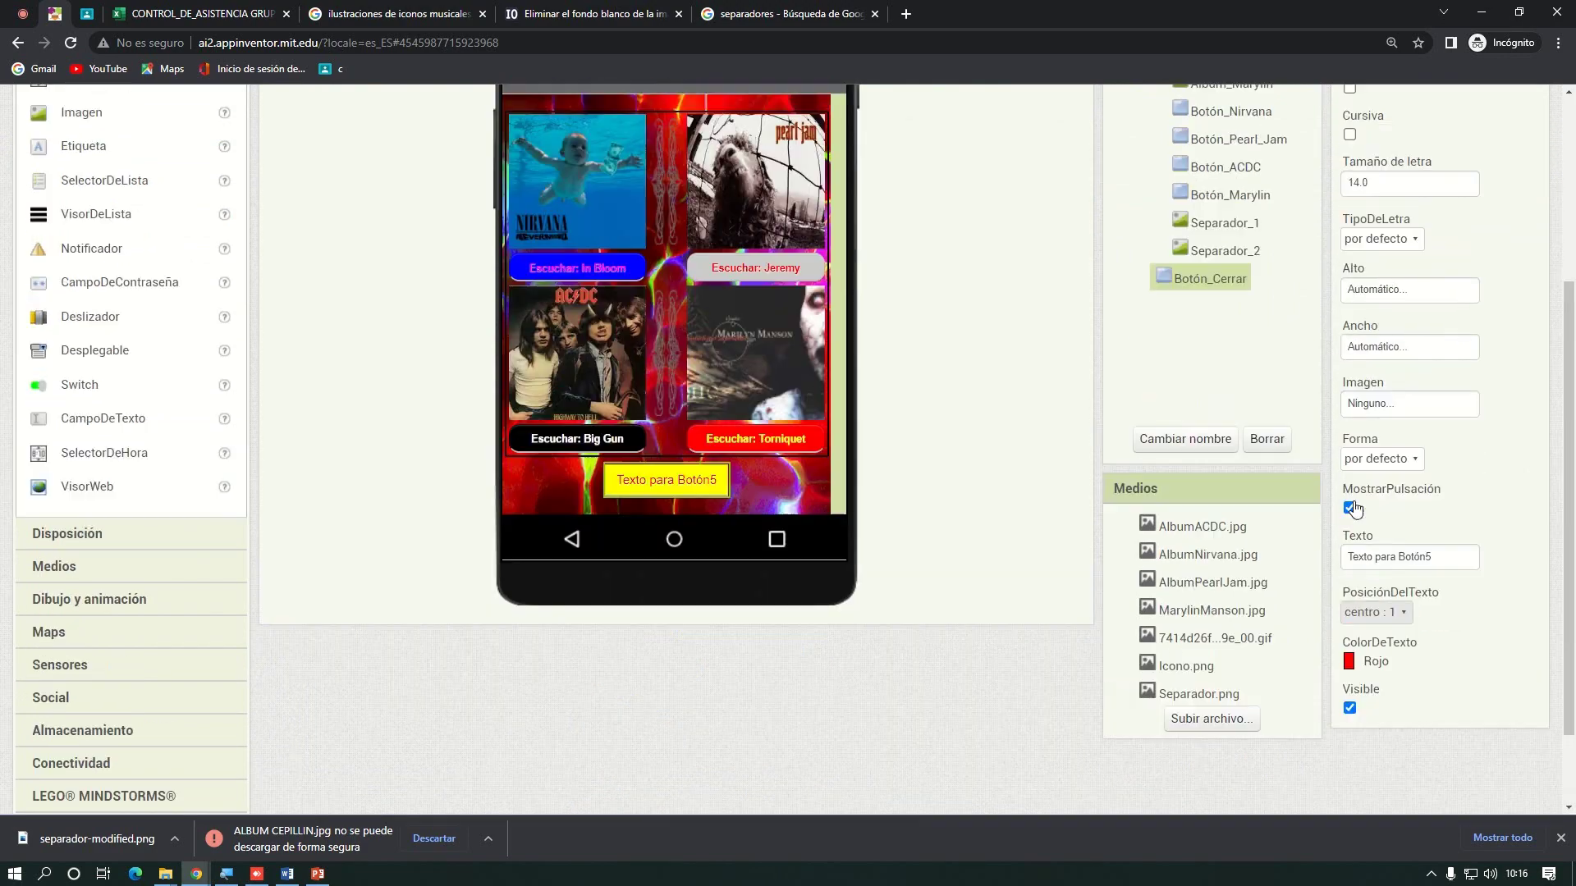
click(1349, 384)
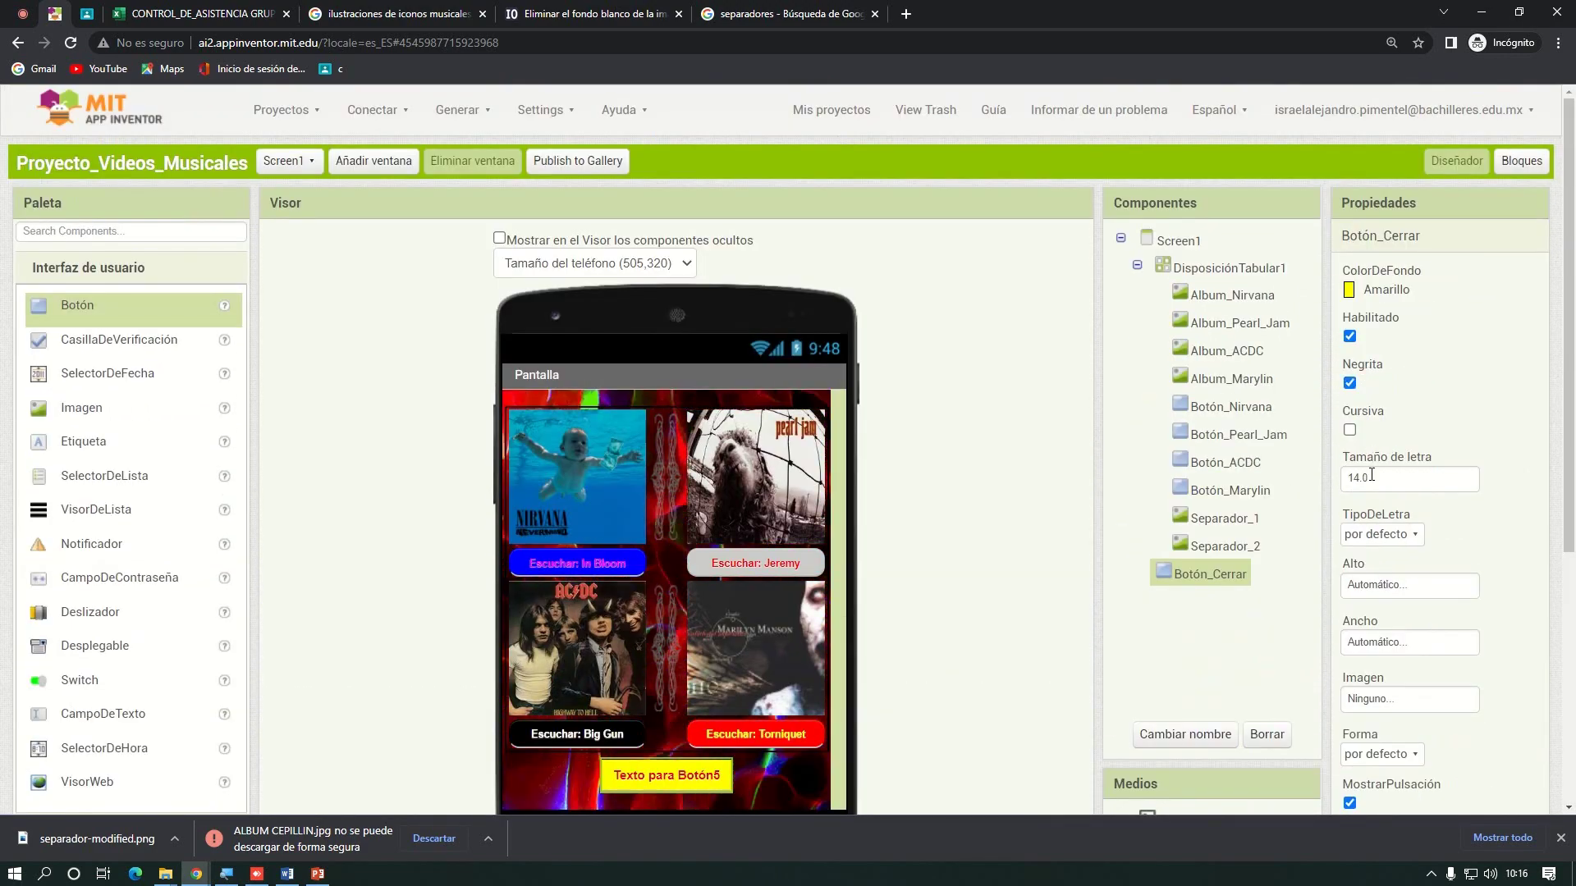
key(Tab)
key(Tab)
text(12)
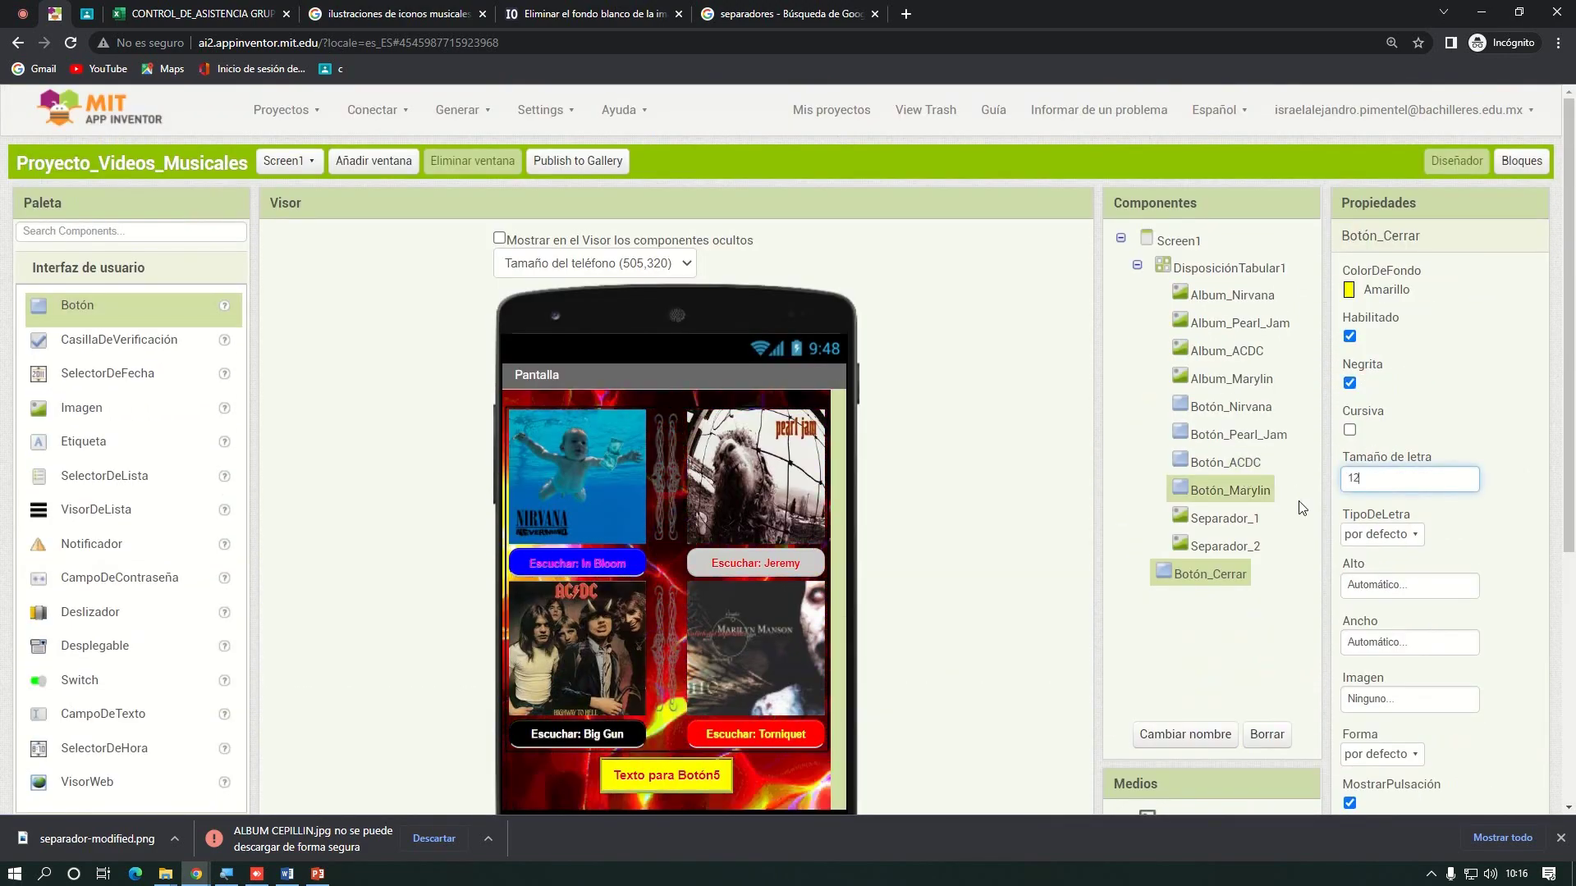
click(1382, 534)
click(1366, 592)
Set Botón_Cerrar's Forma to redondeado and its Texto to "Cerrar Aplicación"
scroll(1475, 550, down, 3)
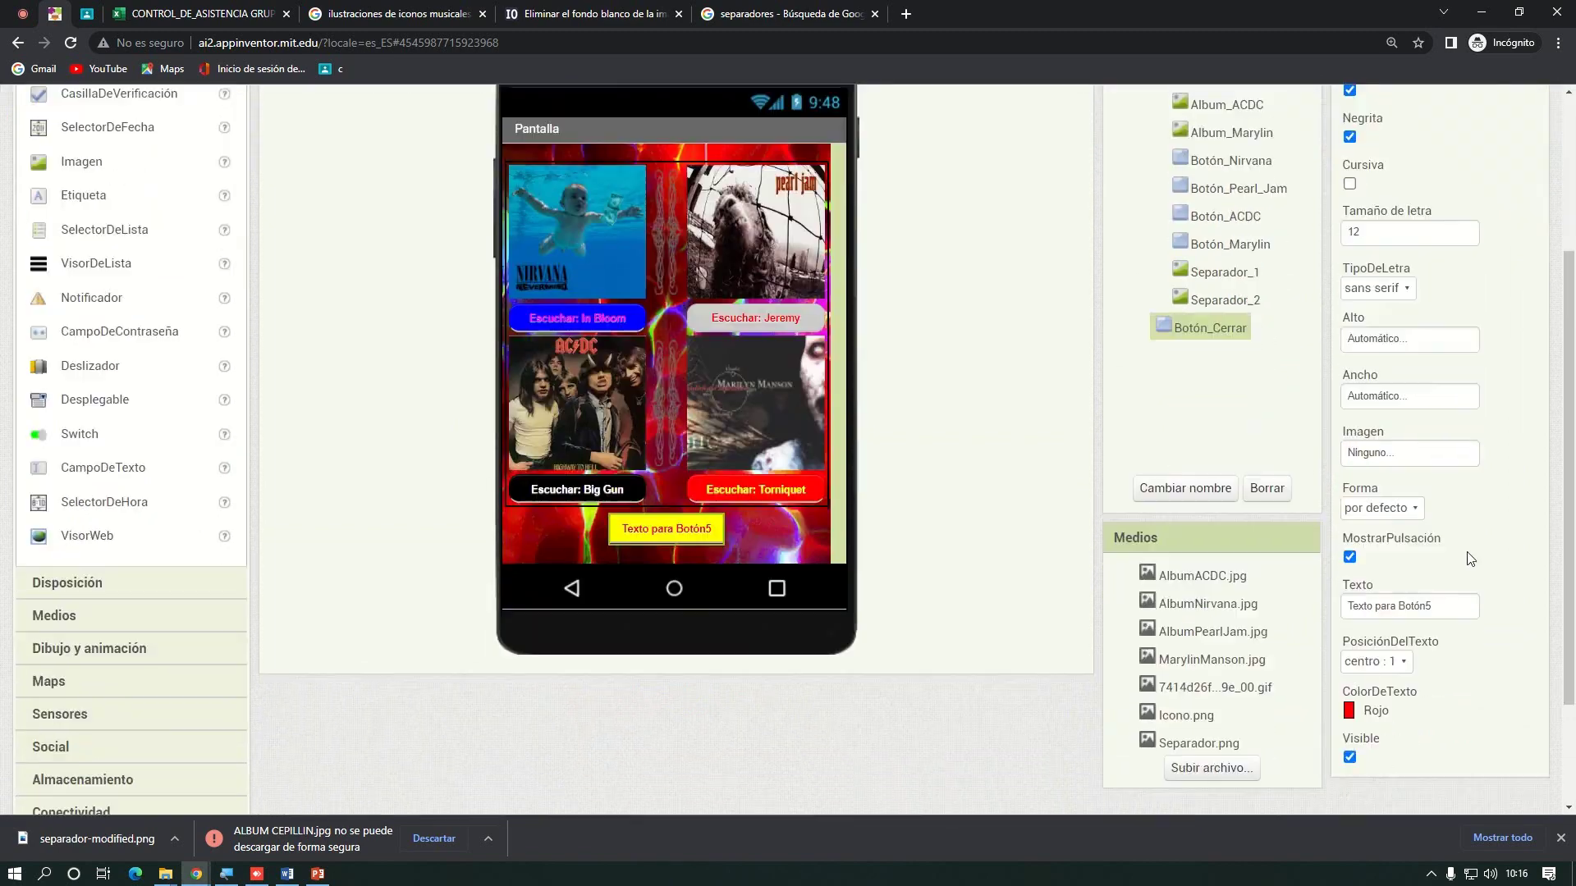
click(1384, 509)
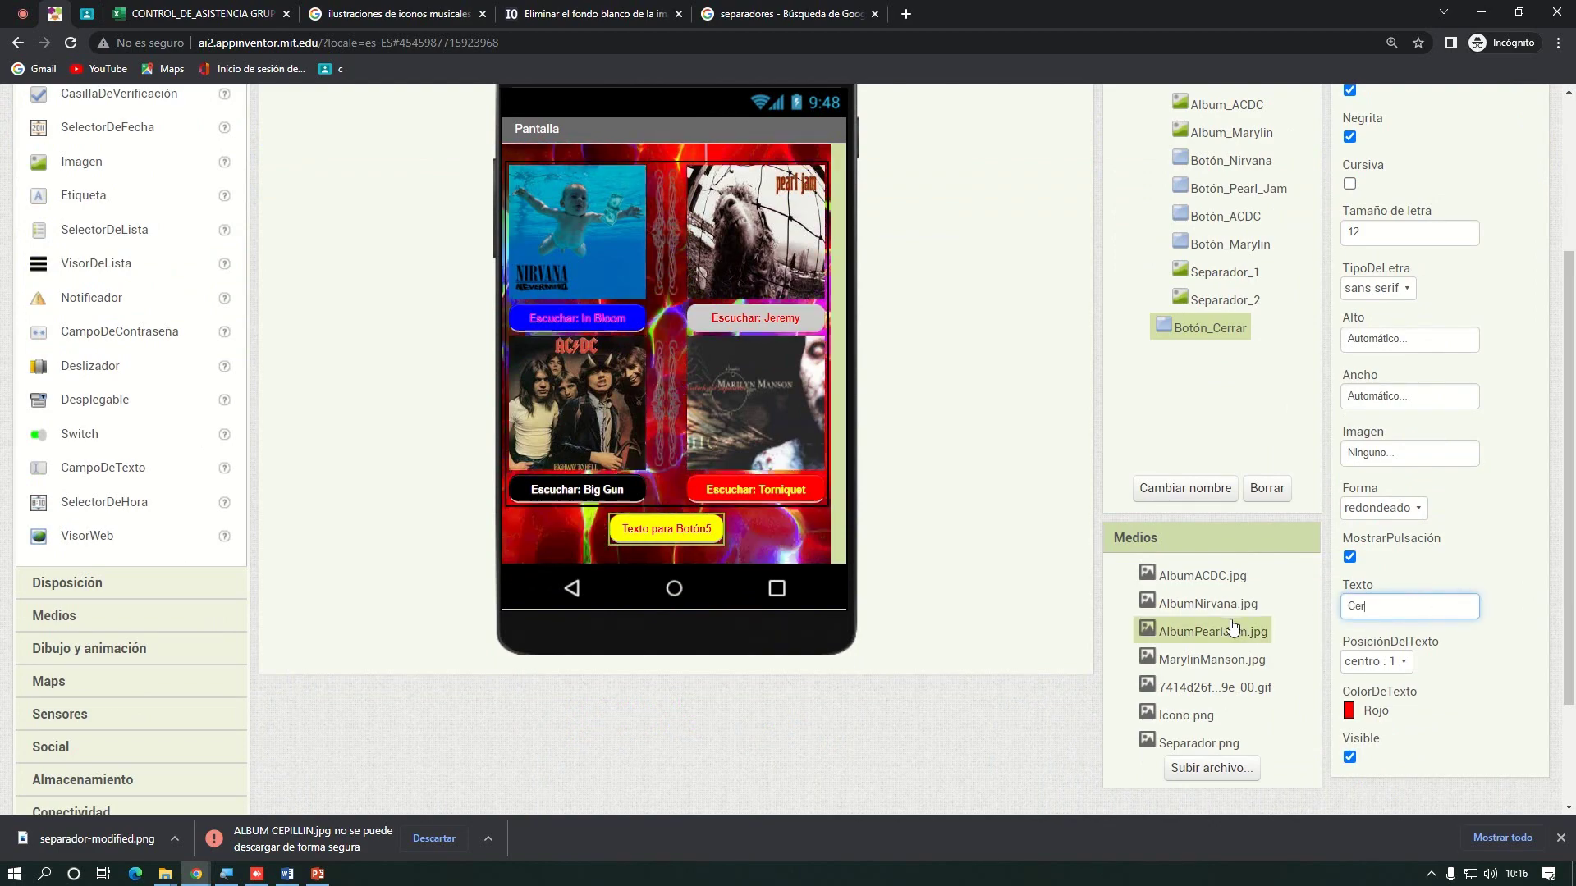
text(Cerrar aplic)
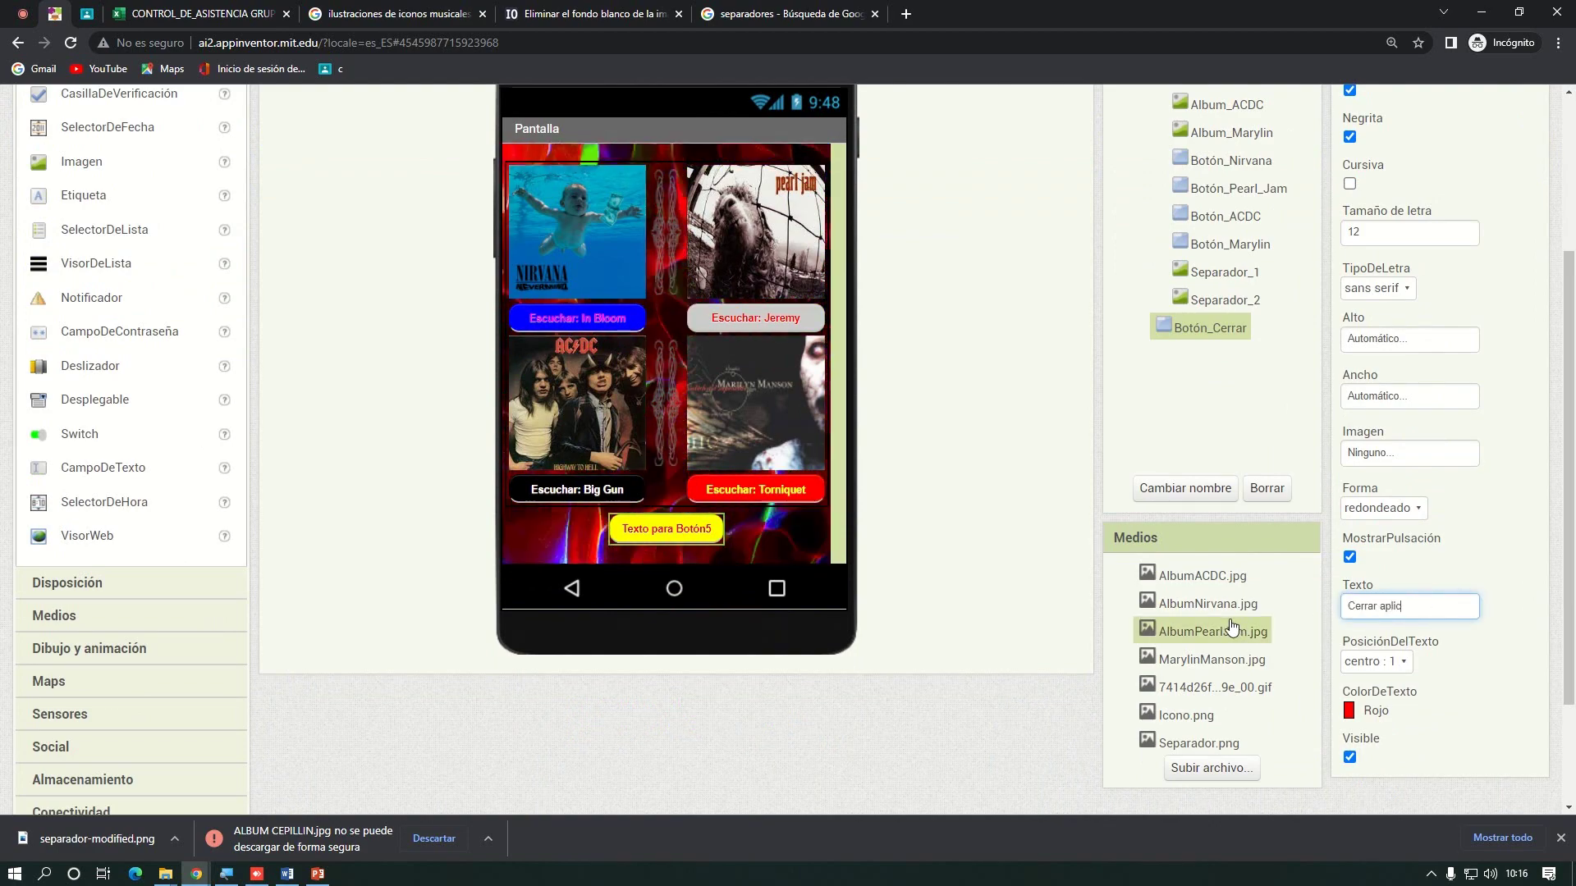
text(ación)
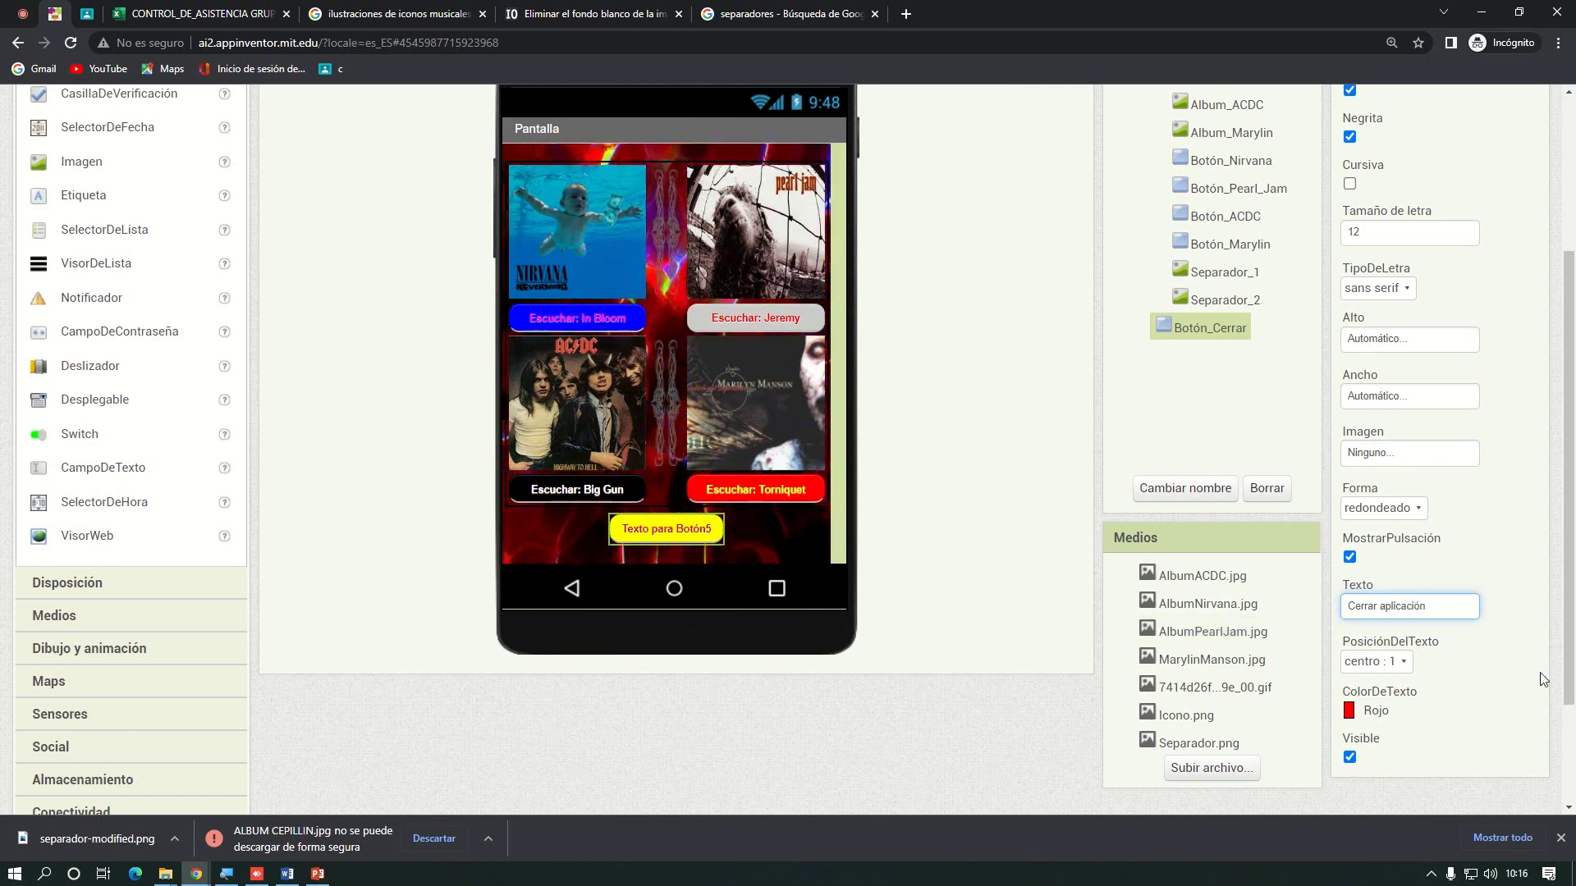
click(1385, 606)
key(BackSpace)
text(A)
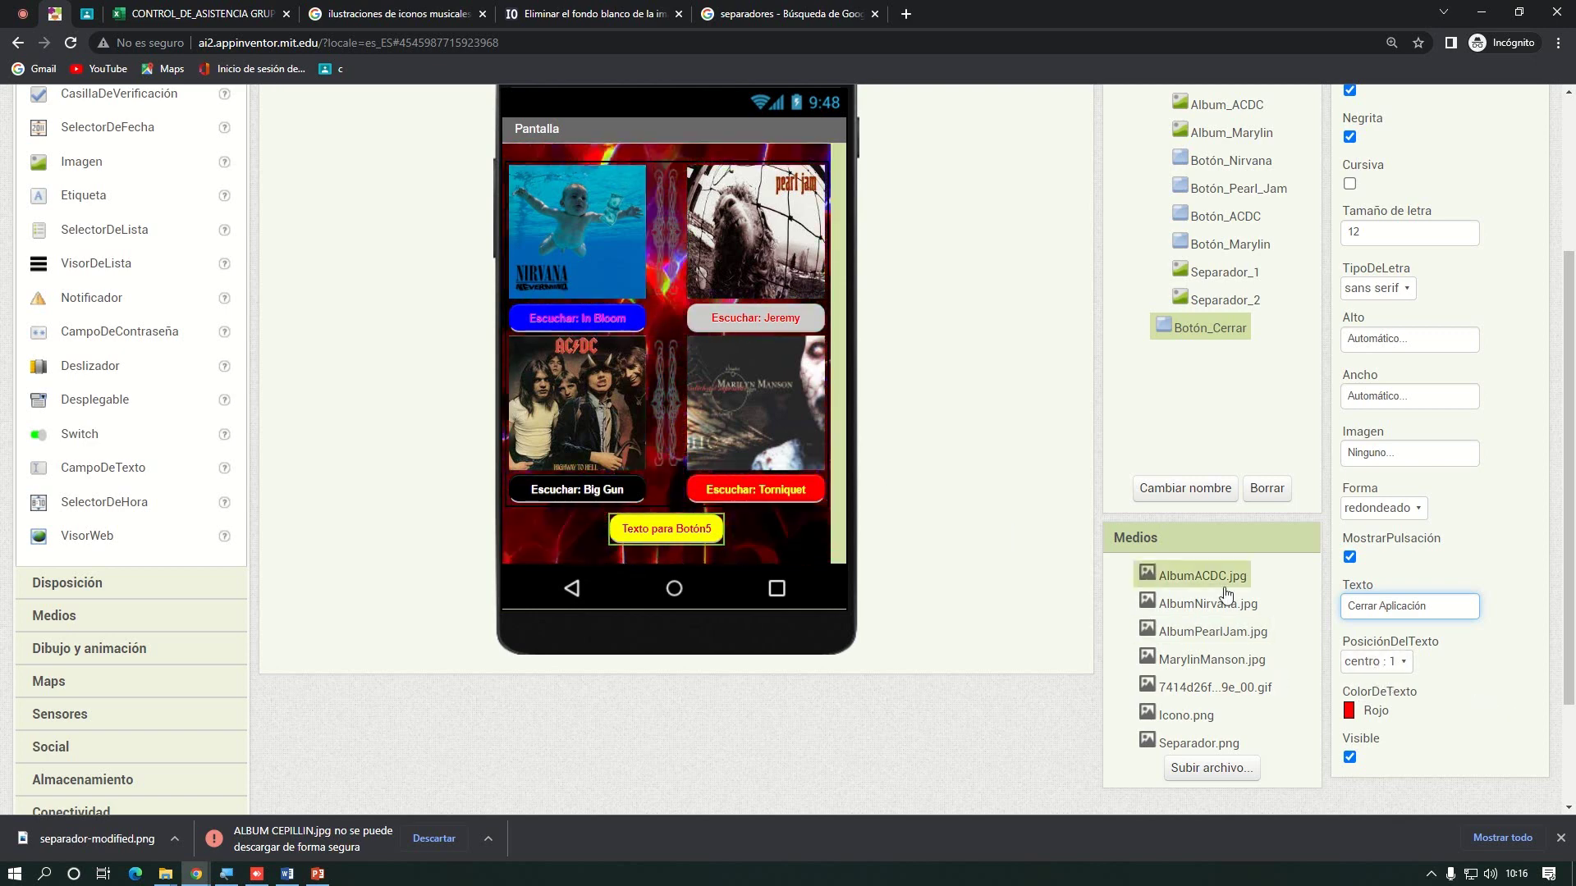
key(Return)
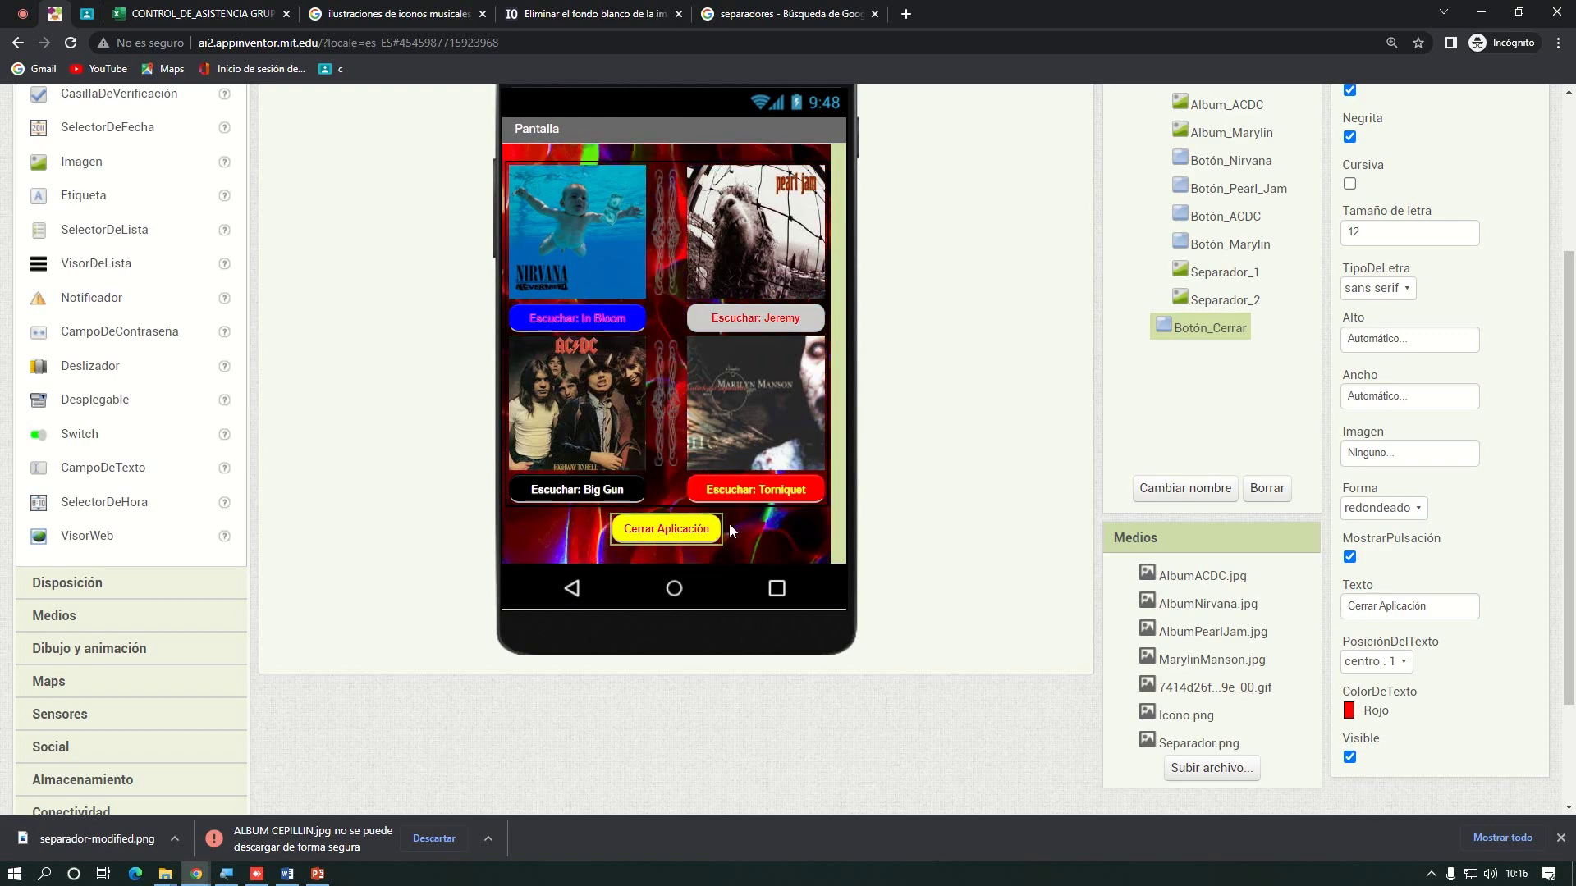
Set Botón_Cerrar's Ancho to 90 percent and check its width against the album table
key(ctrl+plus)
key(ctrl+plus)
key(ctrl+plus)
key(ctrl+plus)
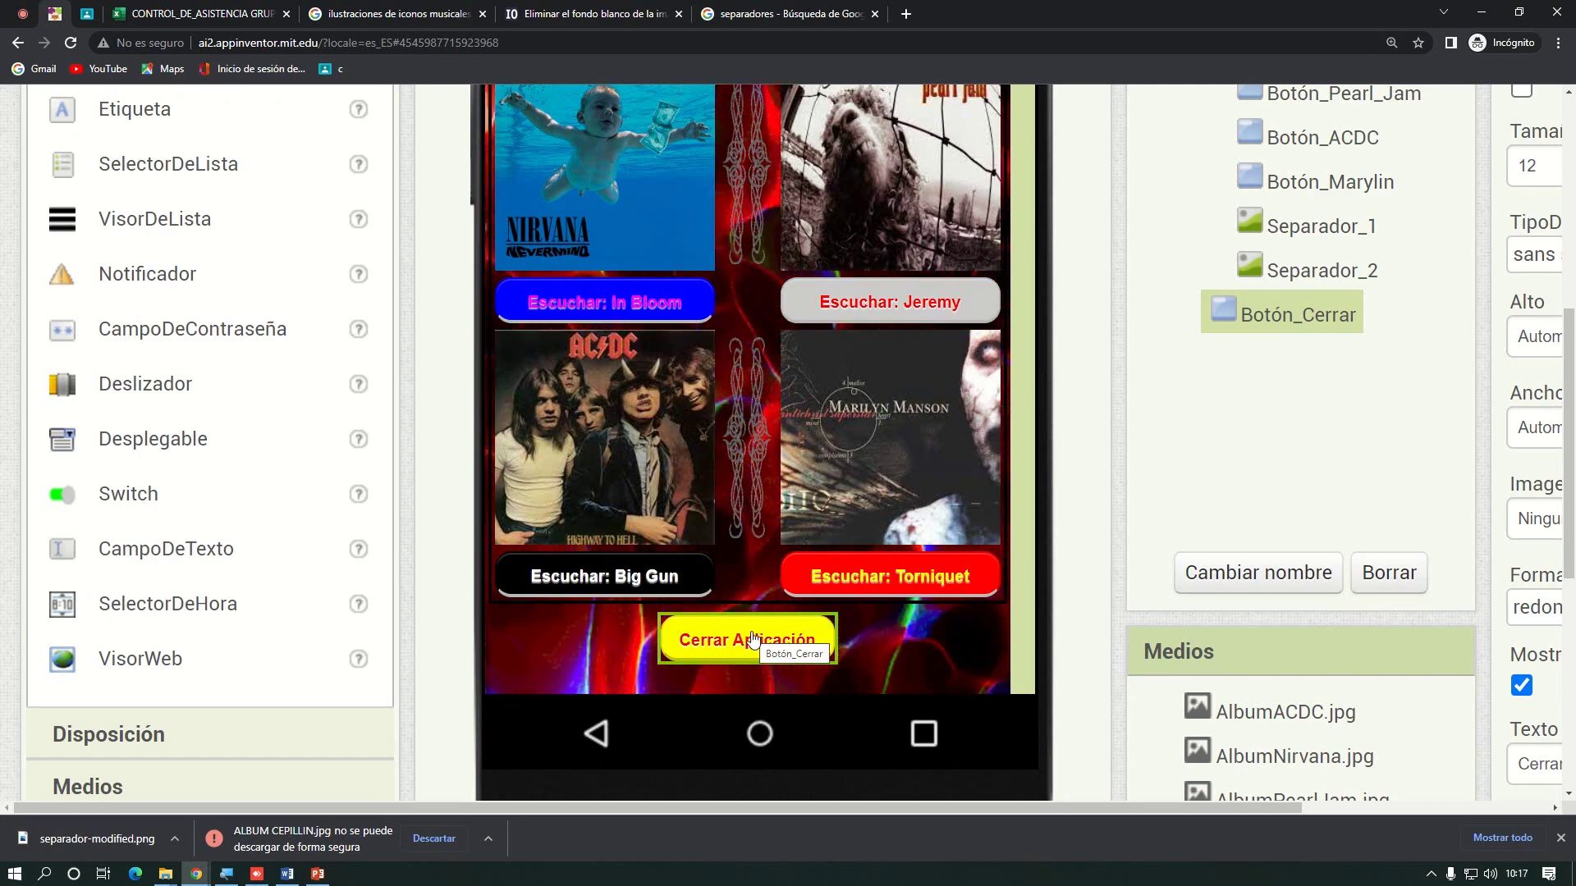
key(ctrl+plus)
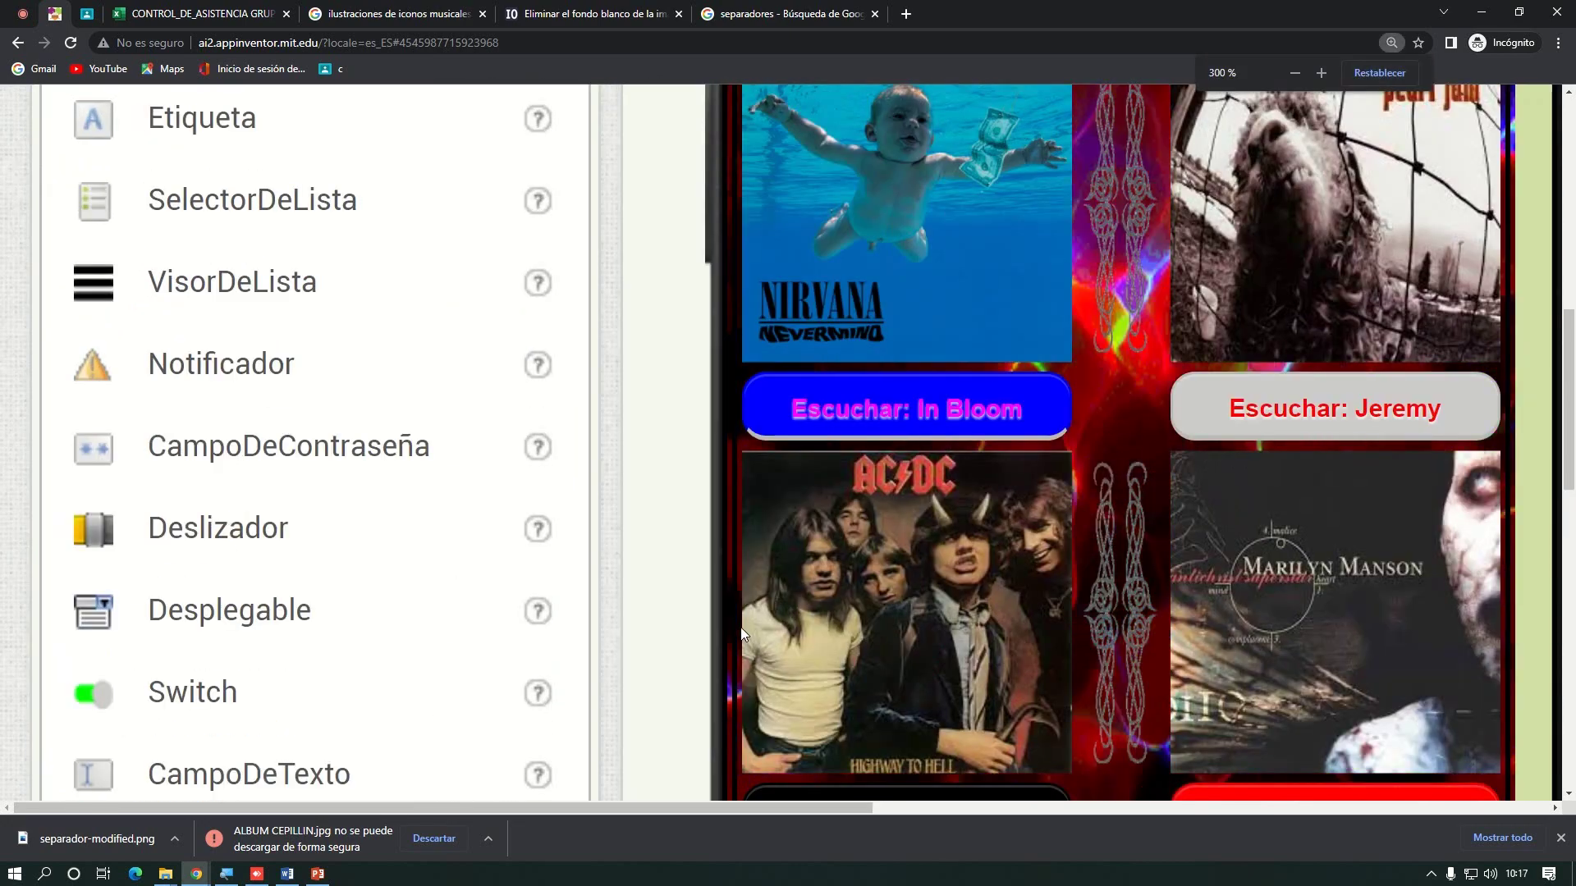
scroll(741, 627, down, 2)
key(ctrl+plus)
scroll(824, 798, right, 3)
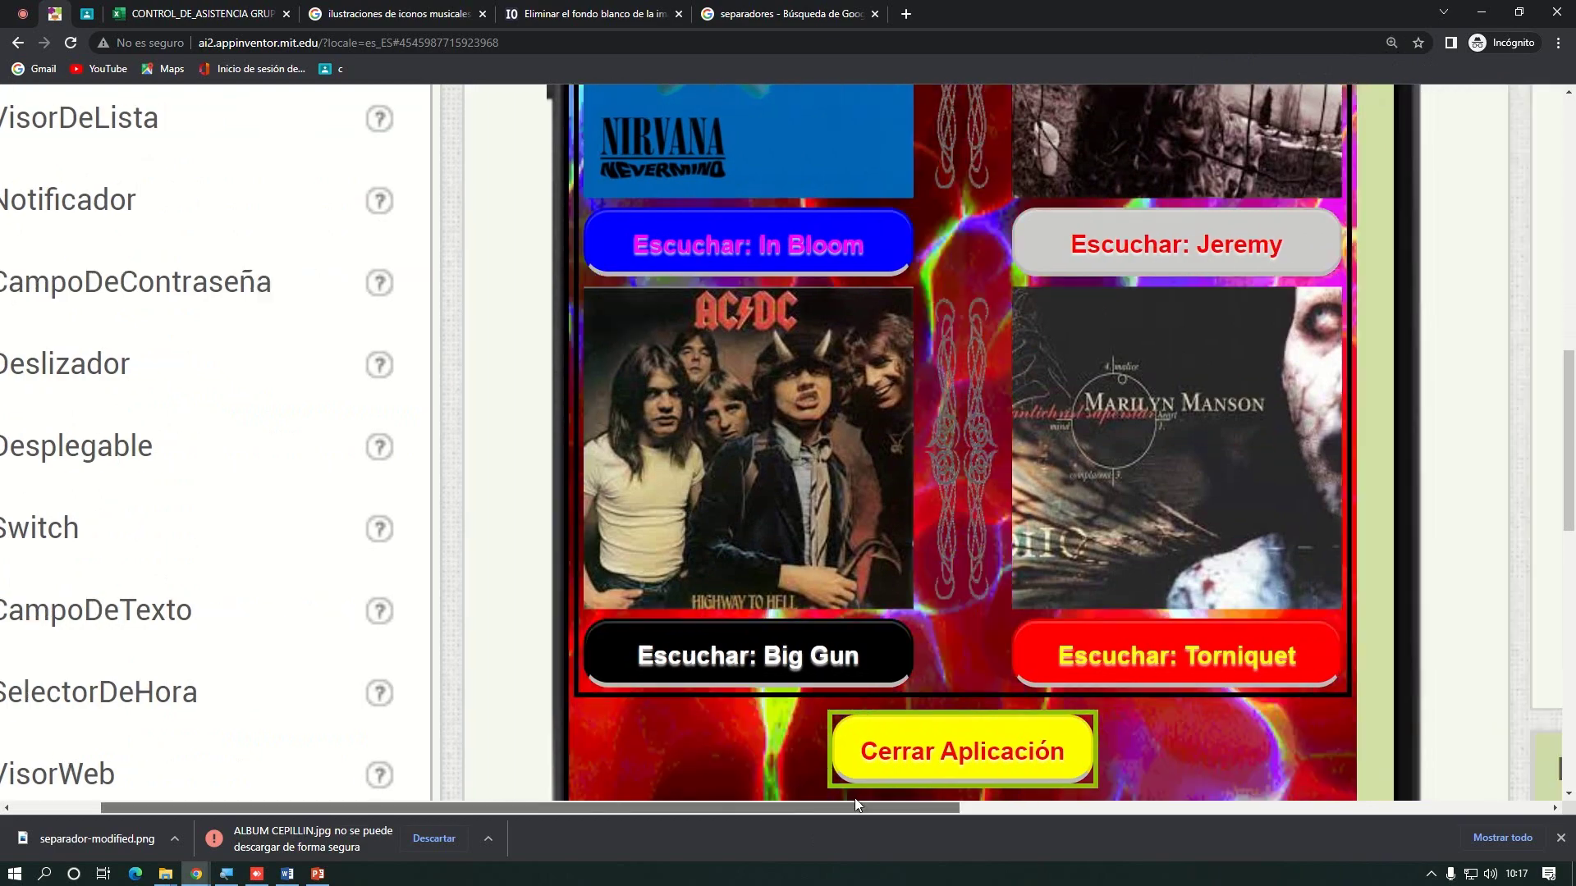
scroll(848, 675, down, 1)
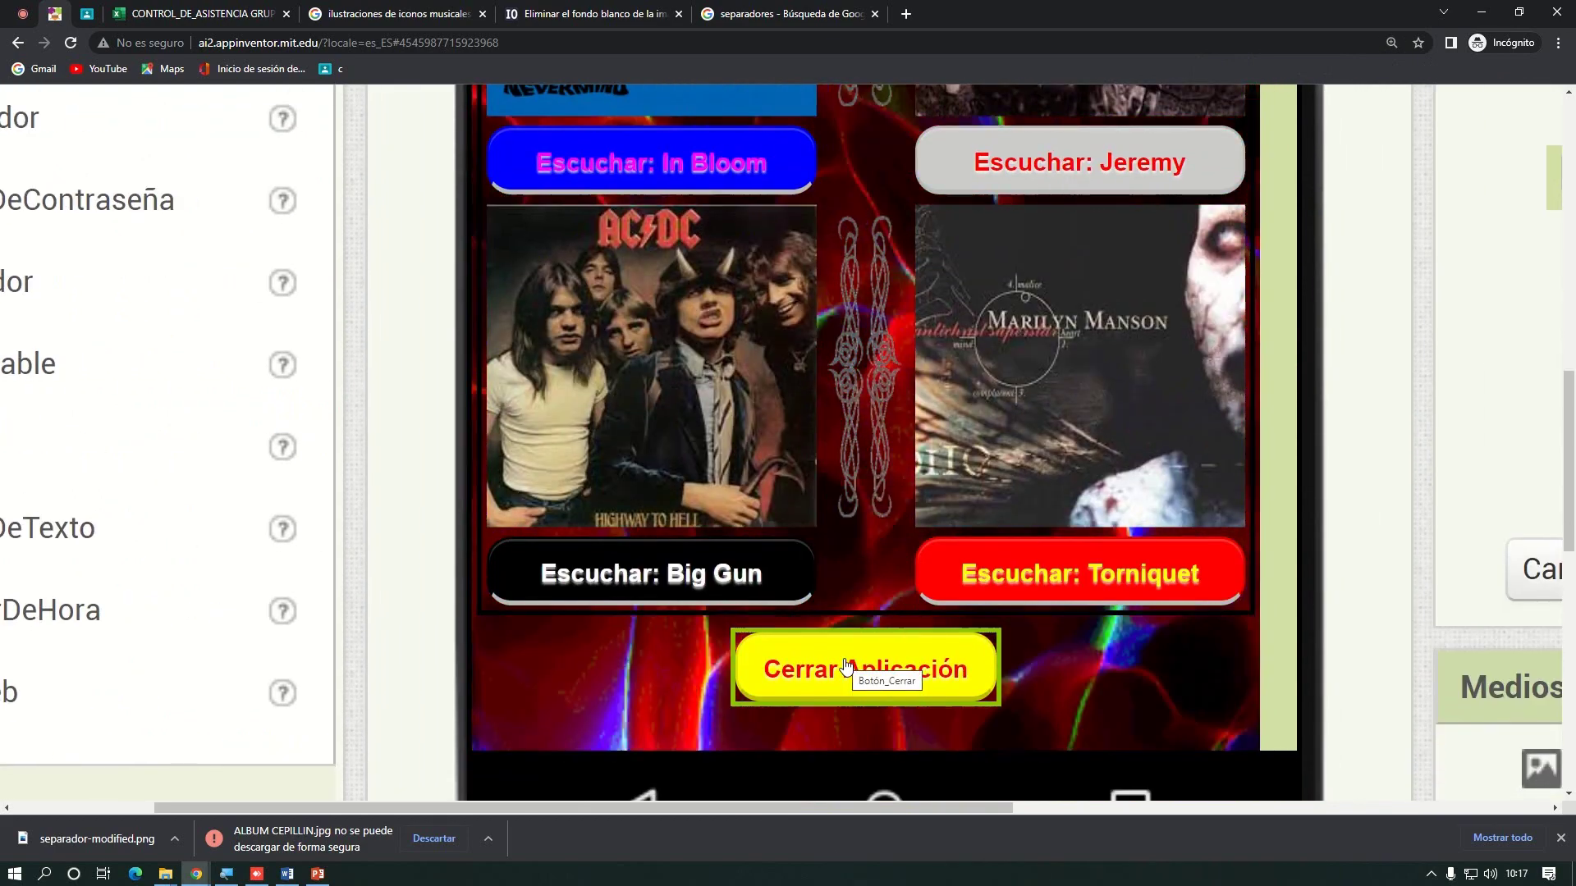
drag(880, 806, 1341, 805)
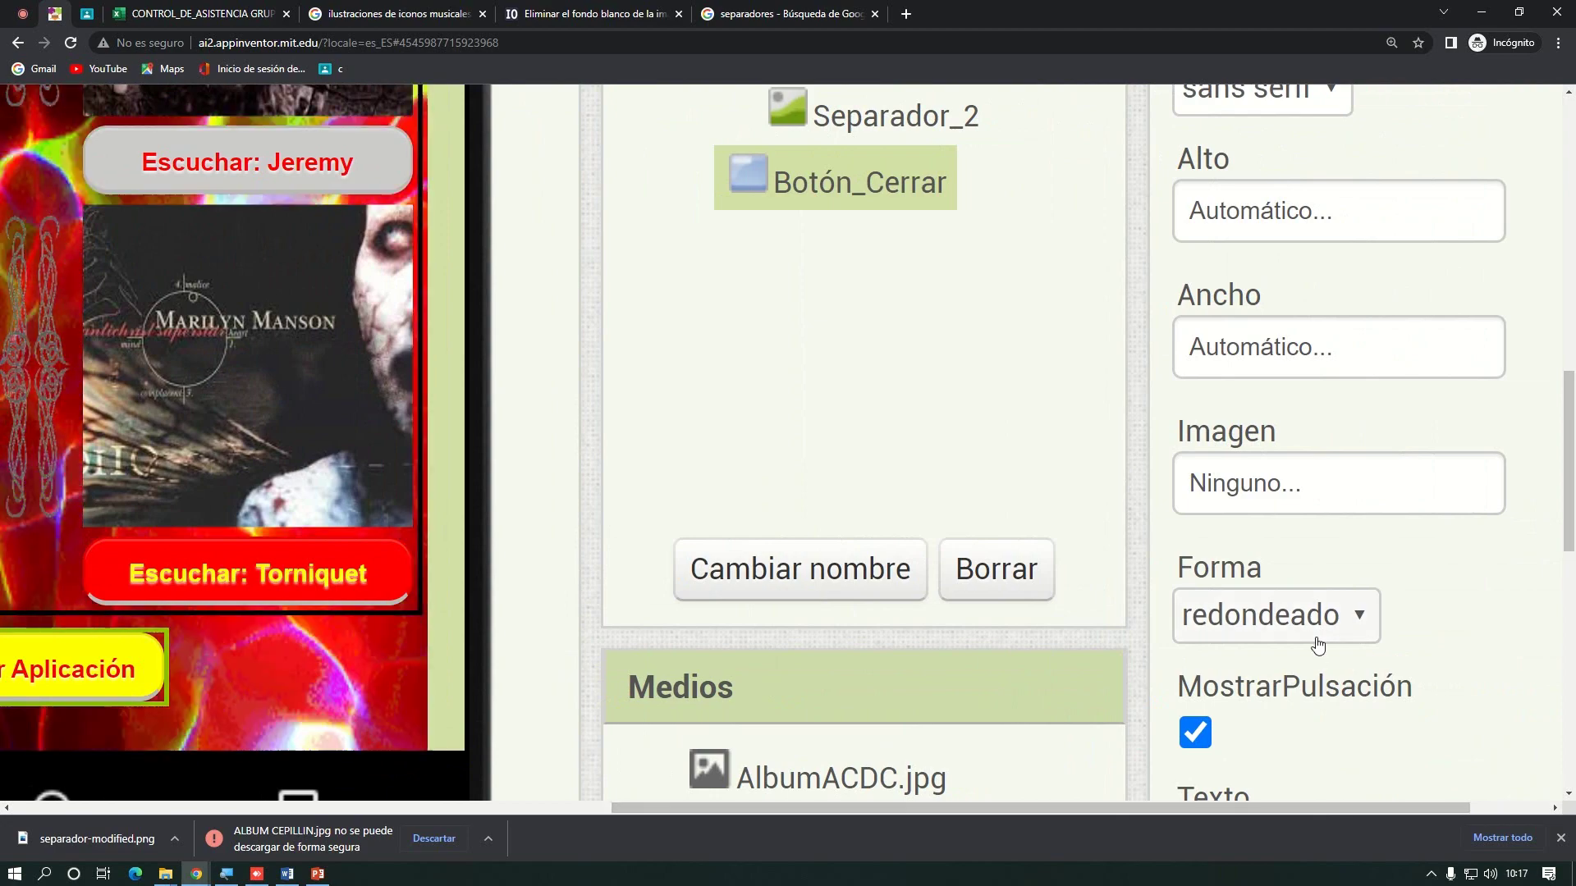
click(1223, 357)
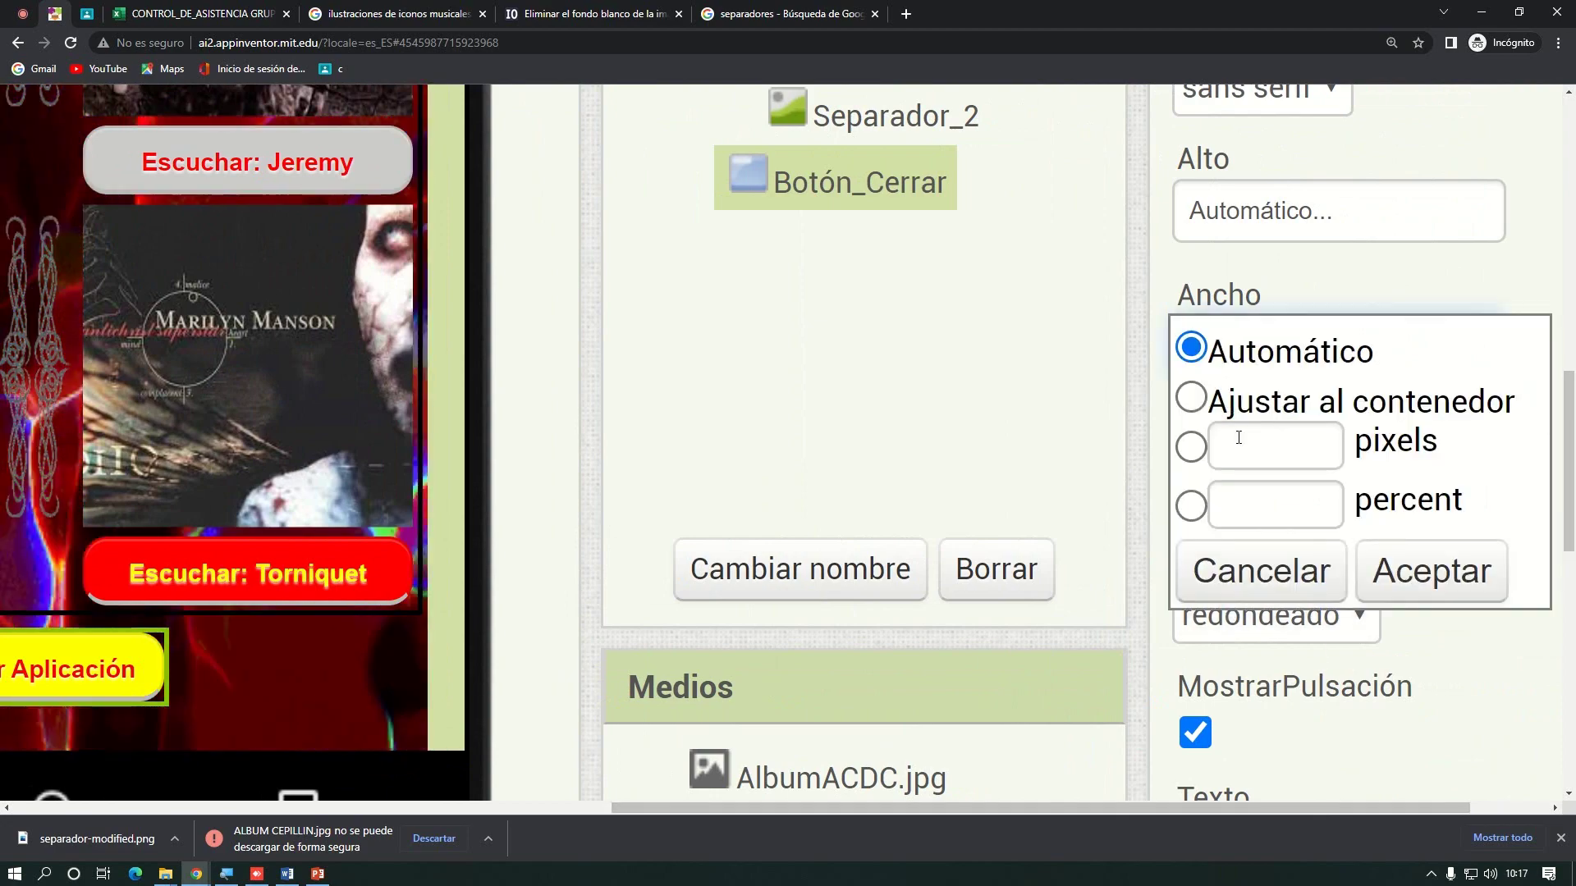
click(1275, 504)
text(90)
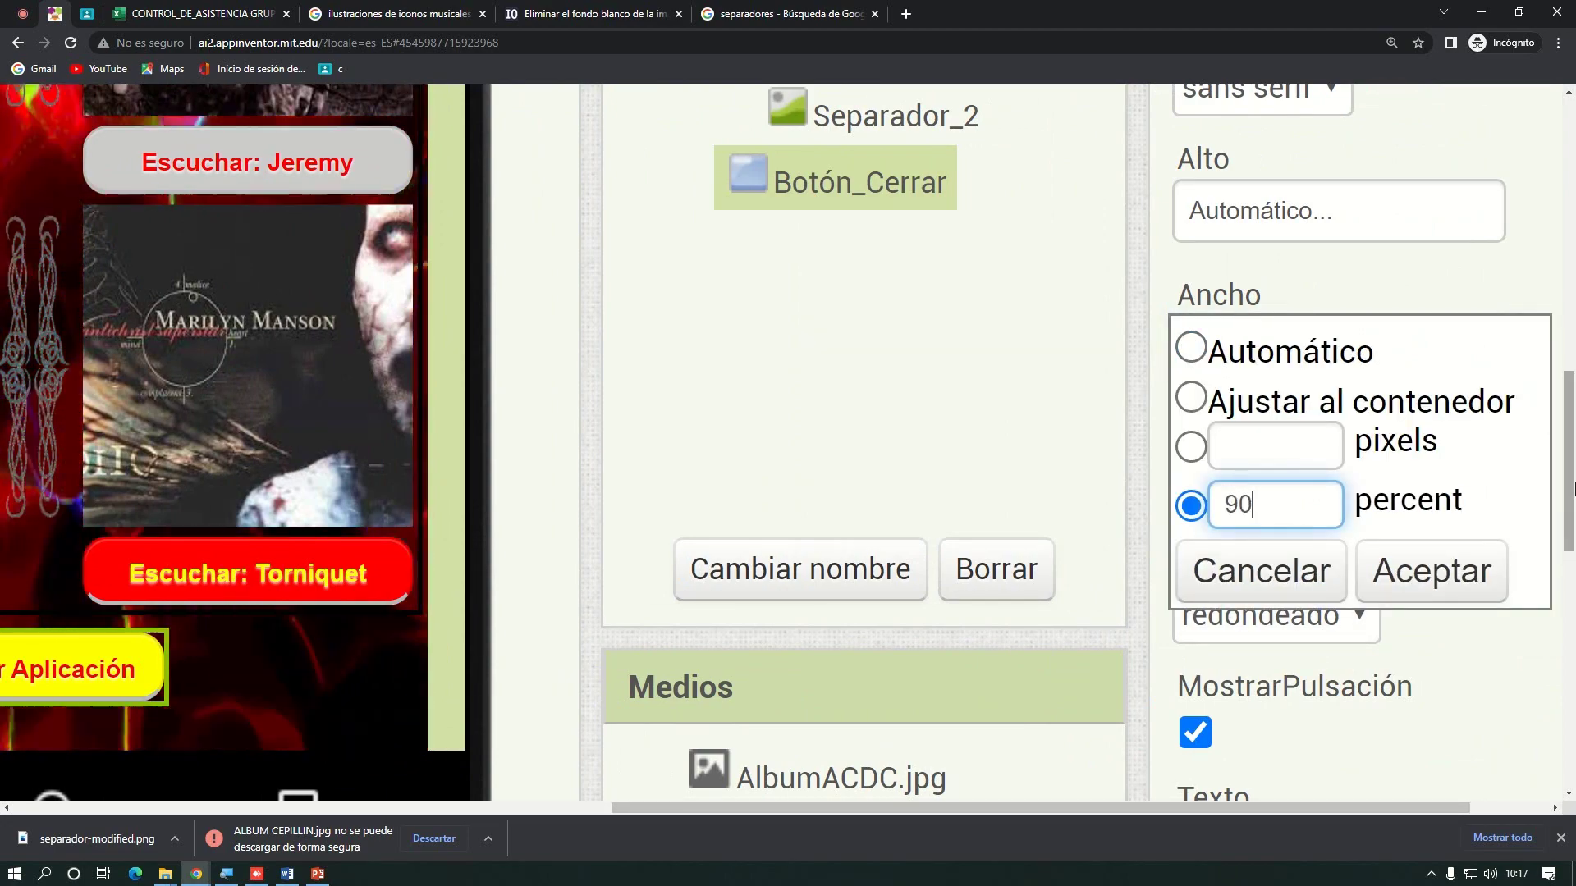
click(1432, 570)
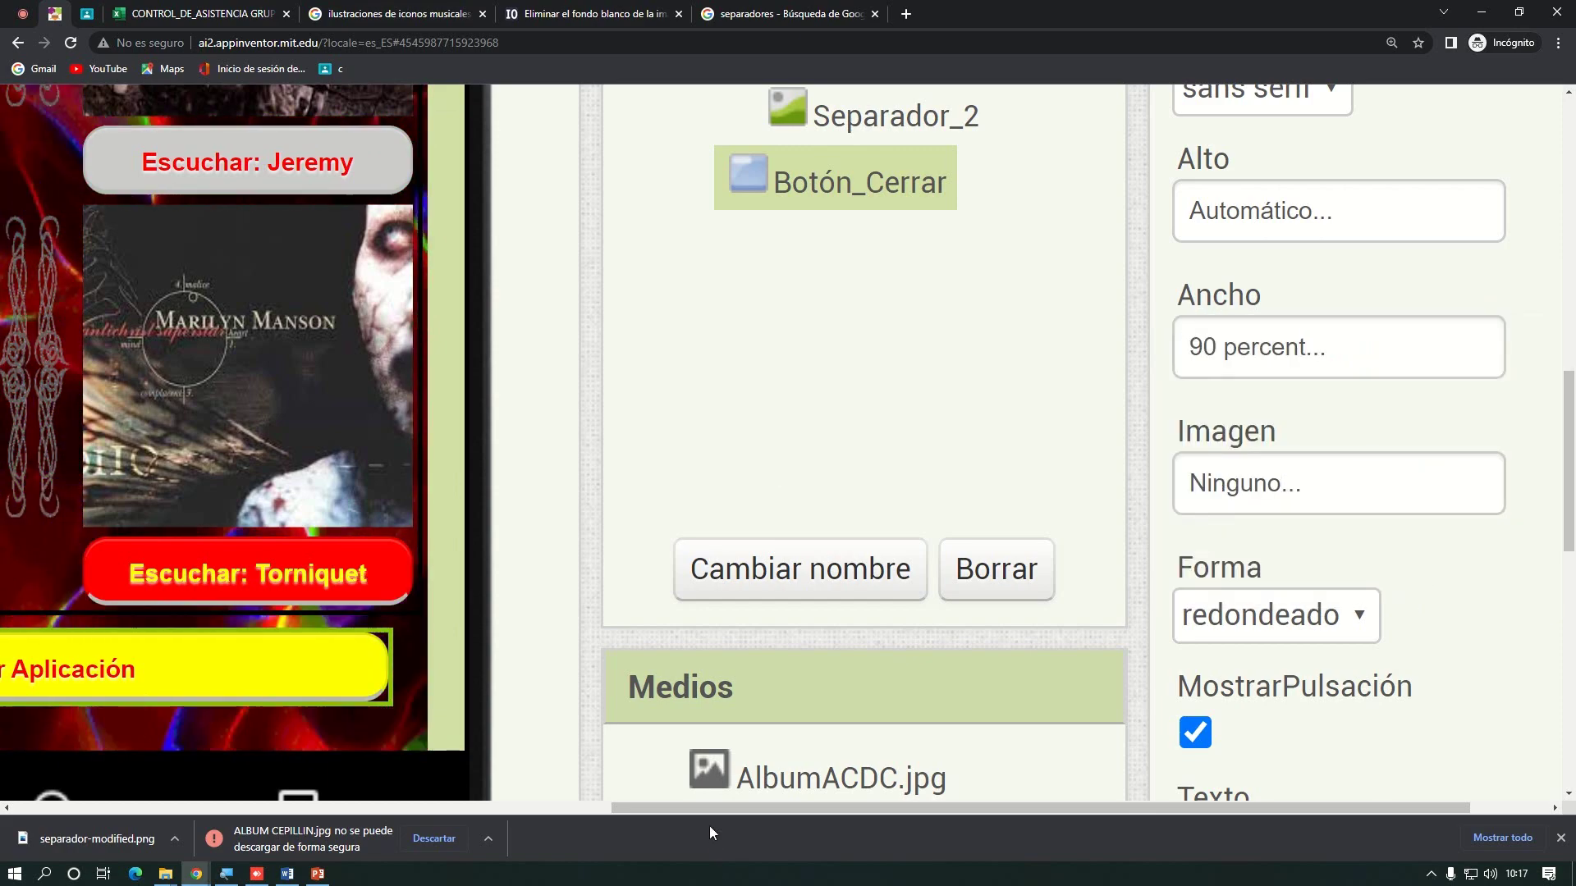
drag(717, 811, 352, 811)
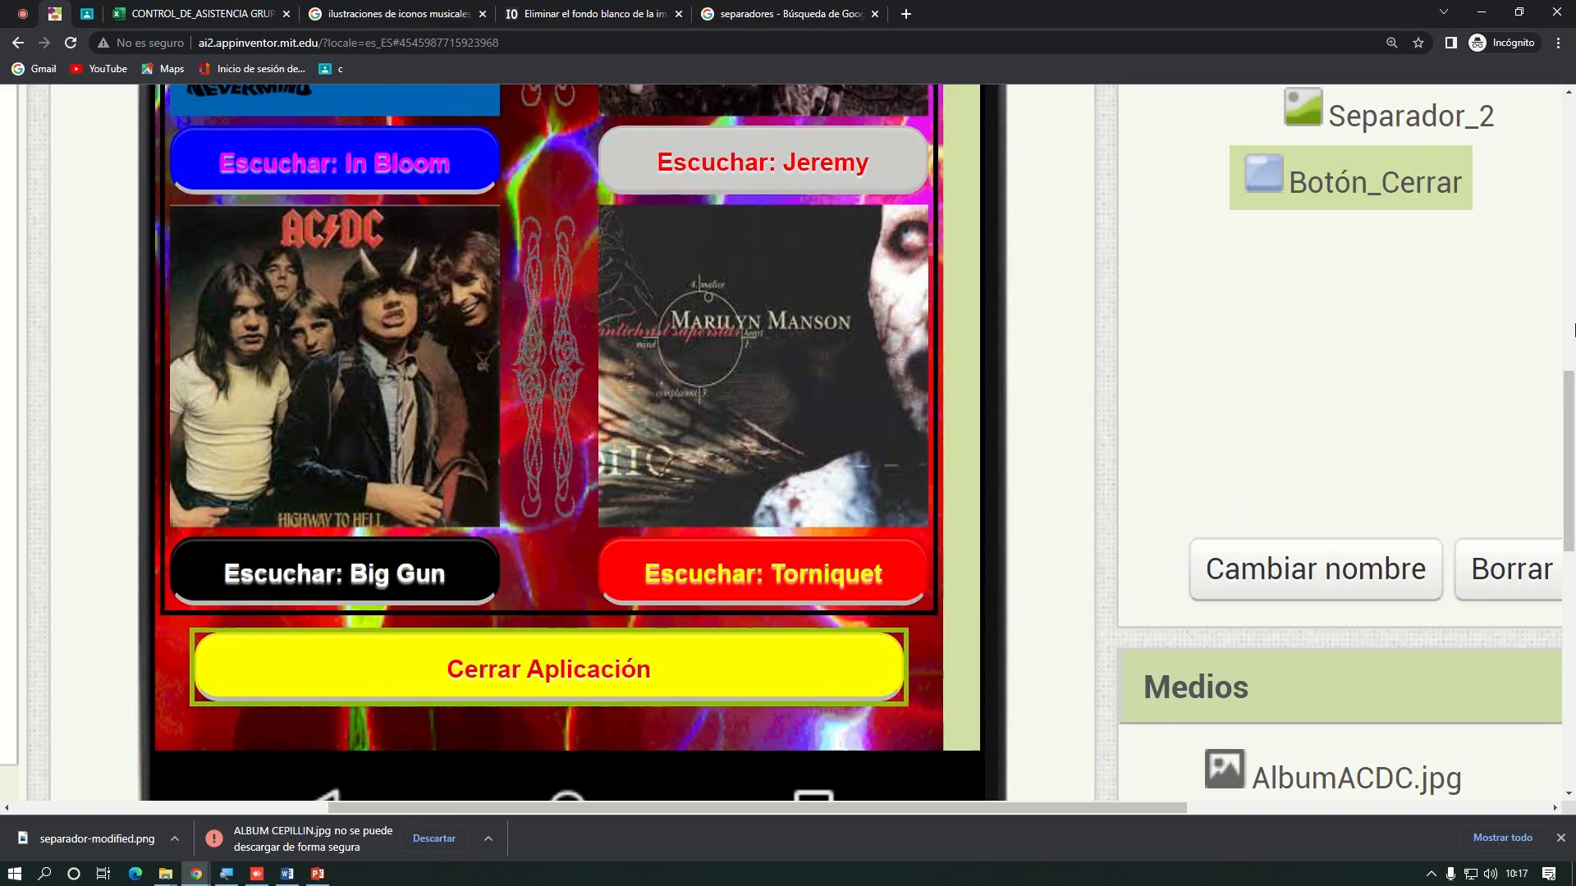
Widen Botón_Cerrar by setting its Ancho to 93 percent
drag(1123, 807, 1485, 808)
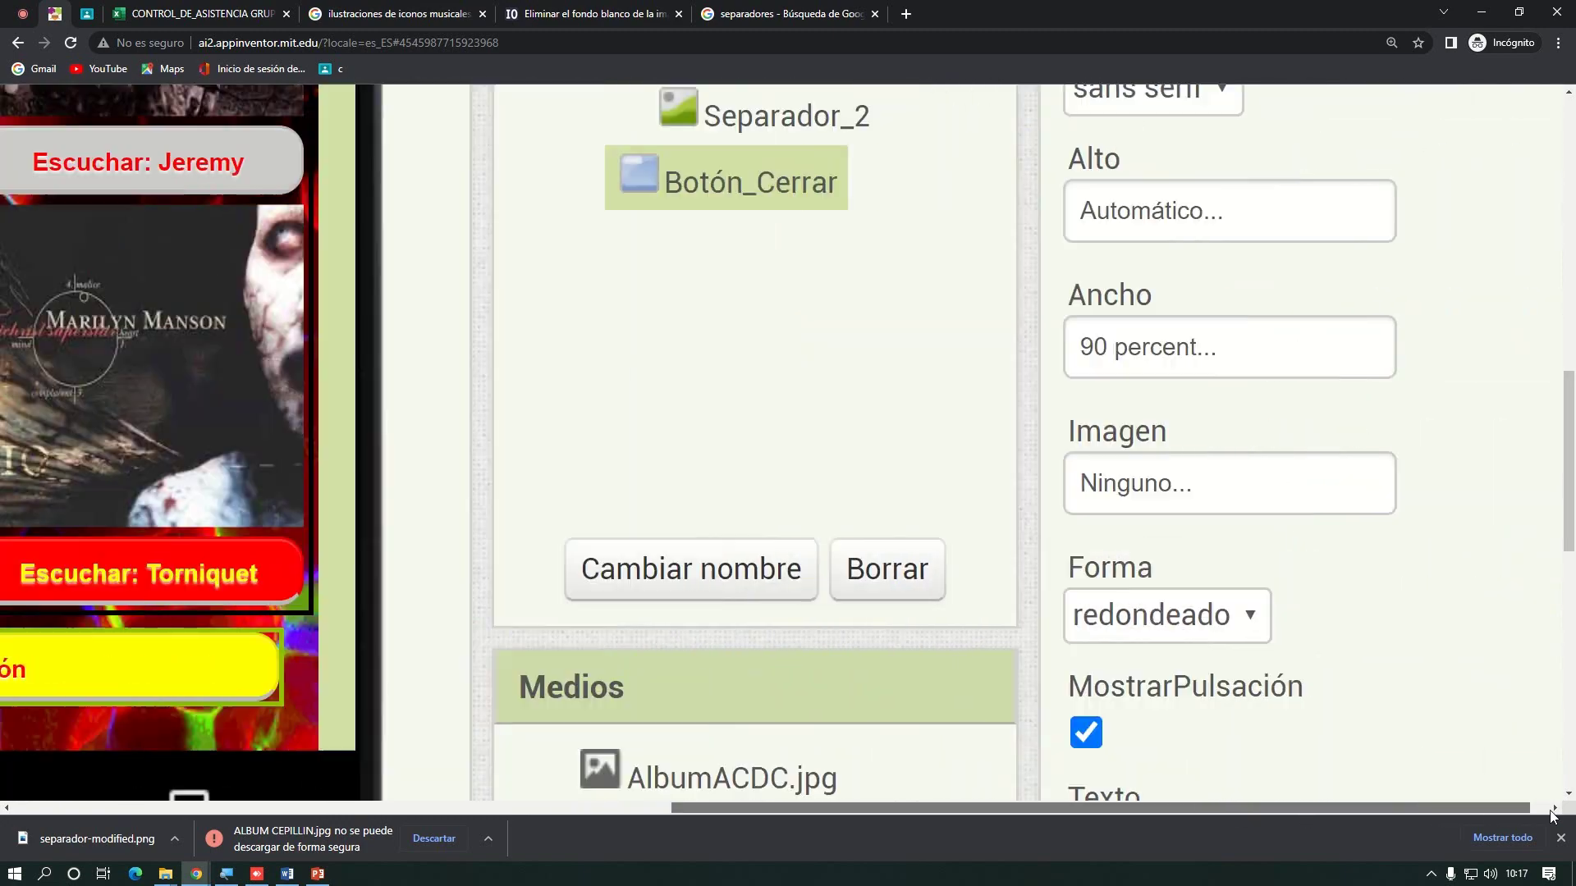
click(1124, 505)
key(BackSpace)
text(3)
click(1227, 571)
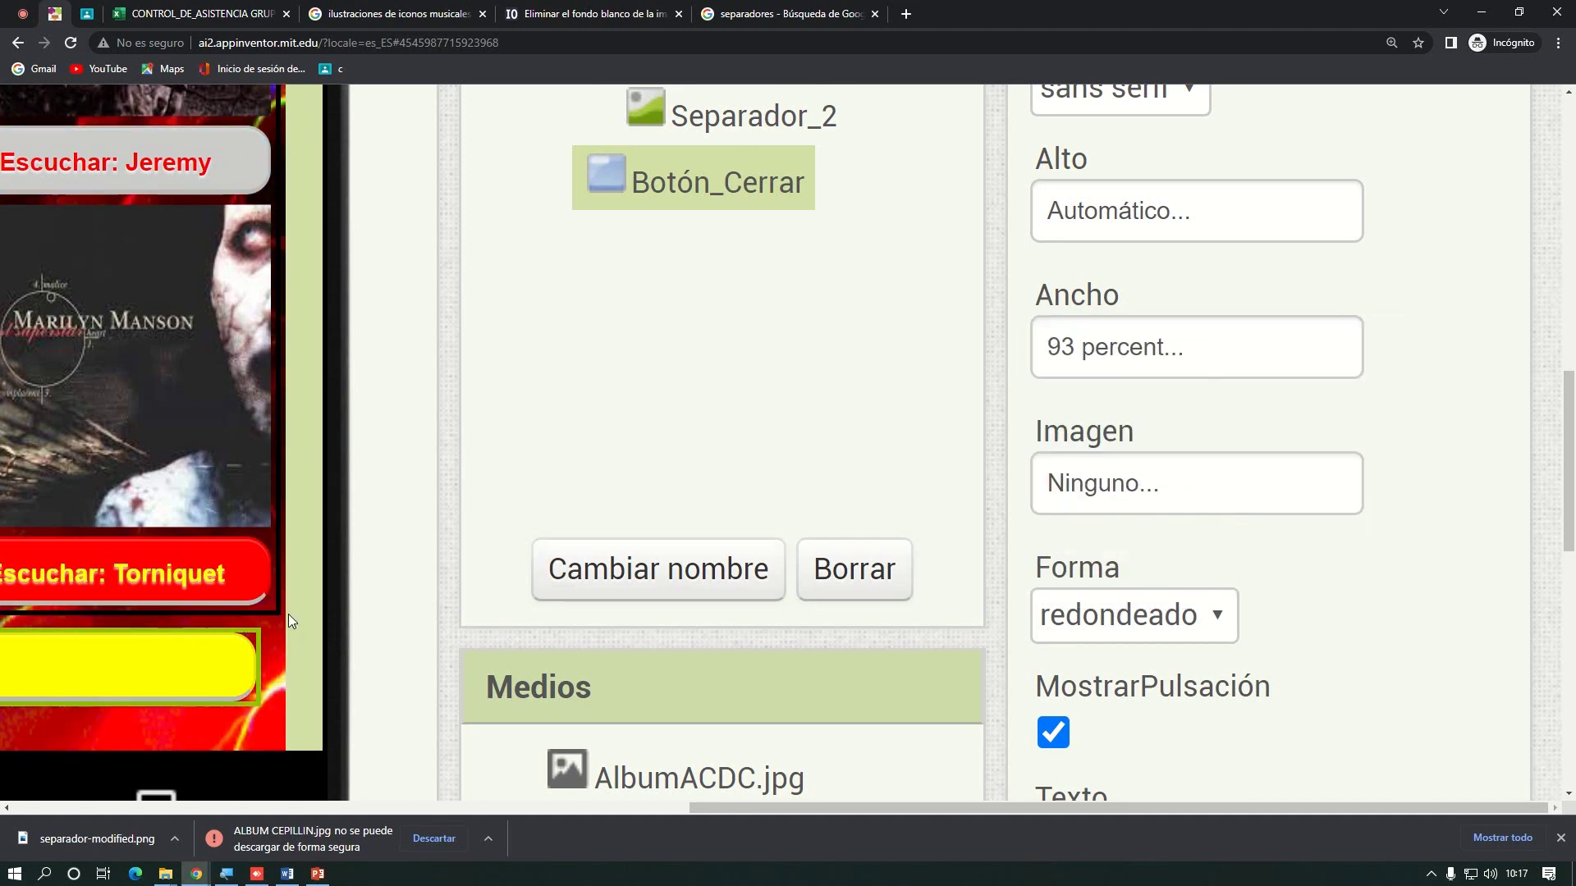
Set Botón_Cerrar's Ancho to 95 percent and check its alignment with the buttons above
click(1264, 365)
click(1163, 501)
key(BackSpace)
text(5)
click(1250, 570)
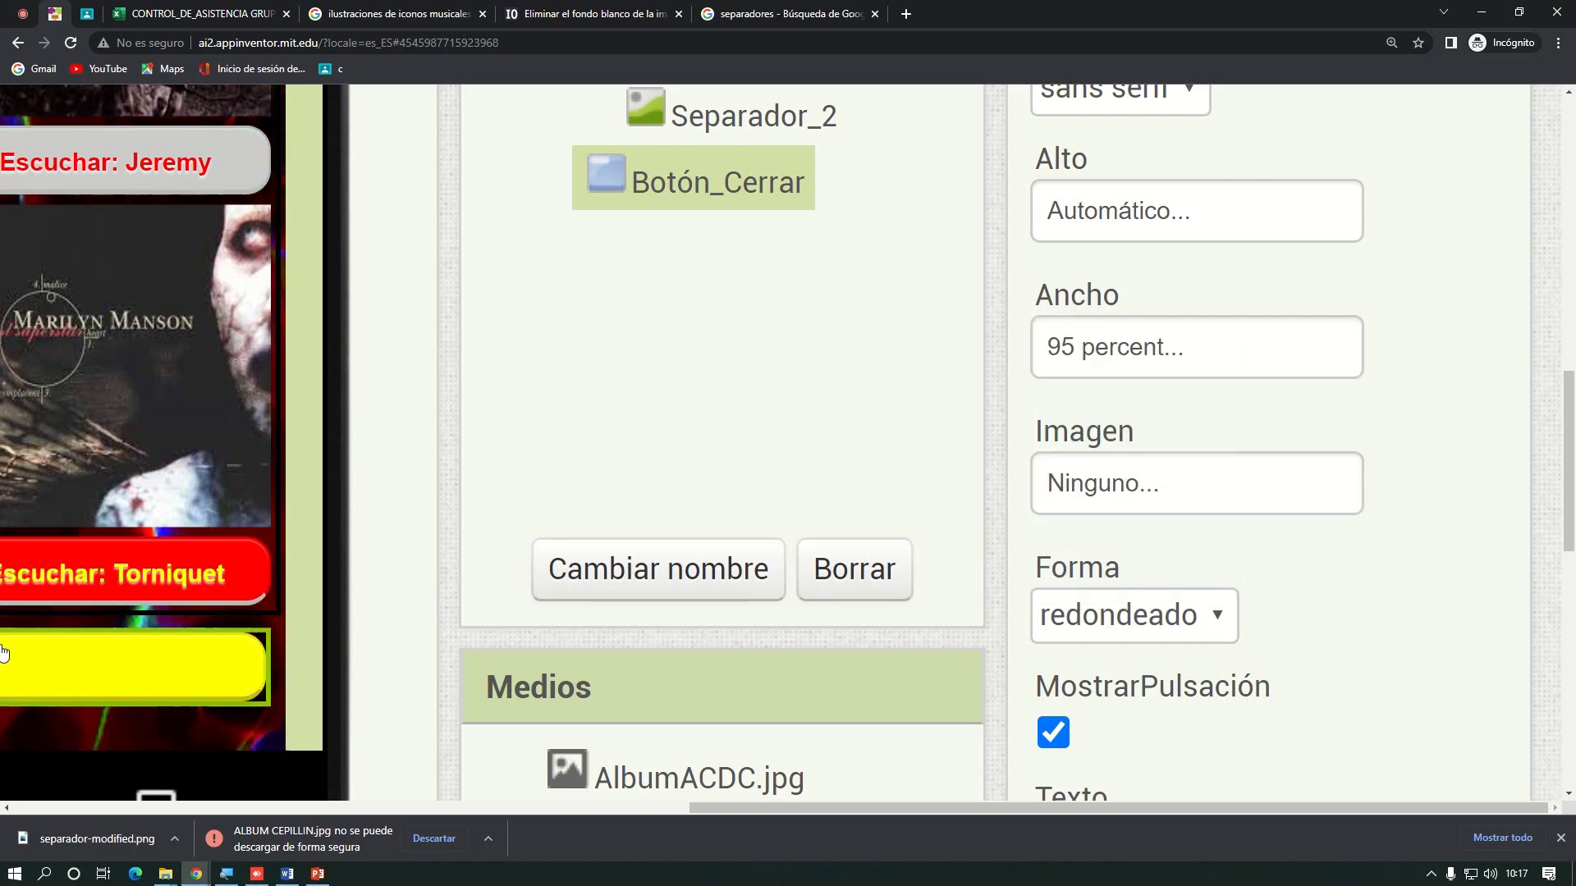
drag(698, 811, 327, 816)
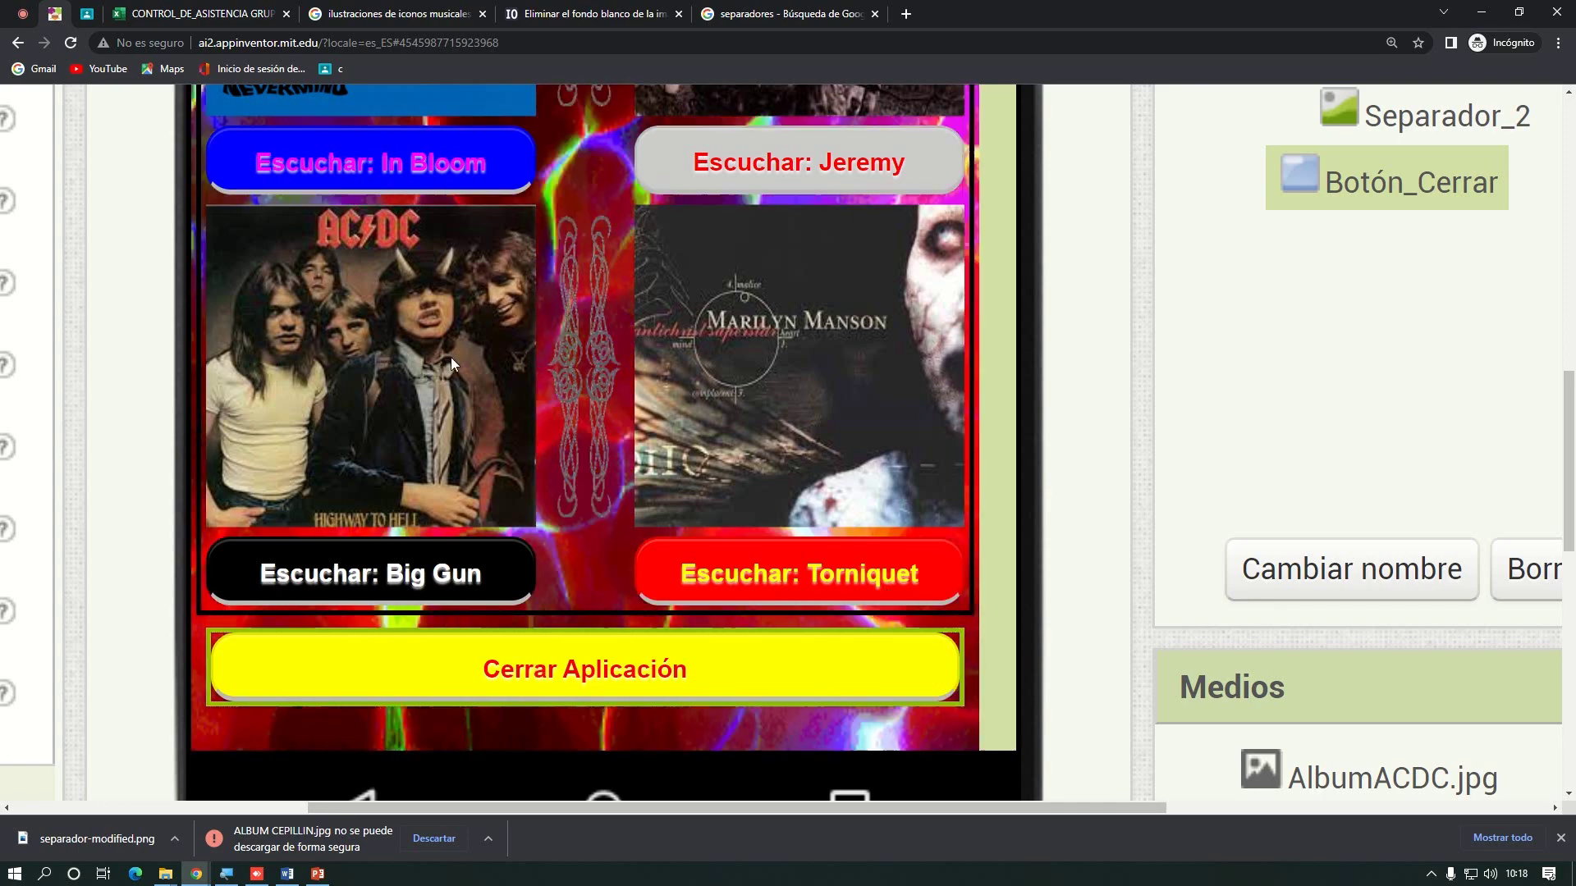
scroll(1148, 332, down, 4)
scroll(1148, 333, up, 1)
scroll(1147, 334, up, 3)
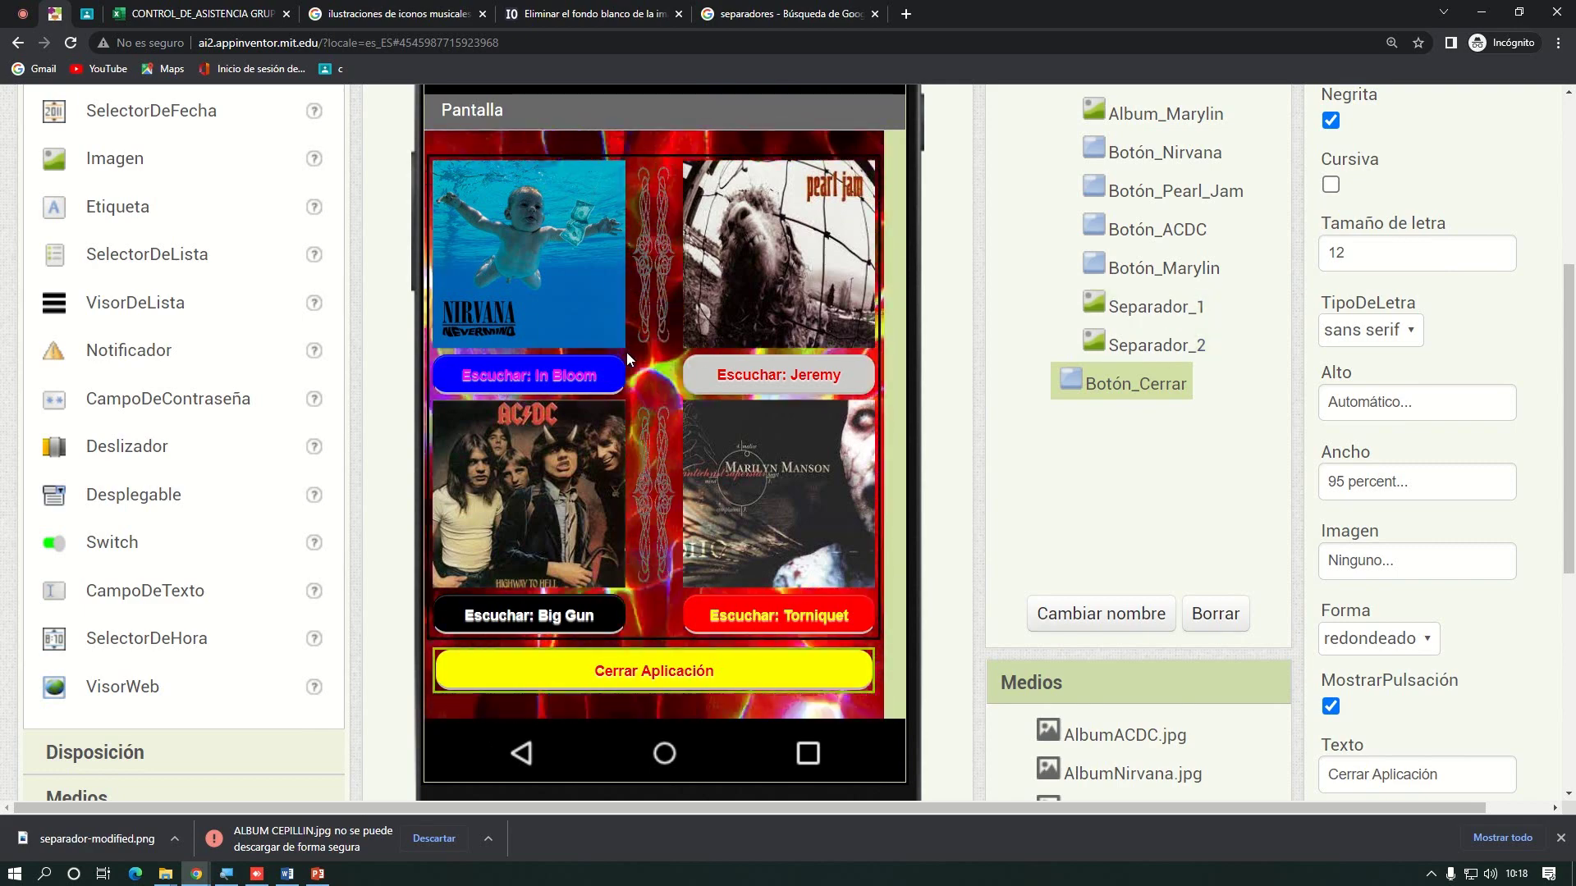
Add an ActivityStarter connectivity component to Screen1 as a non-visible component
scroll(295, 491, down, 4)
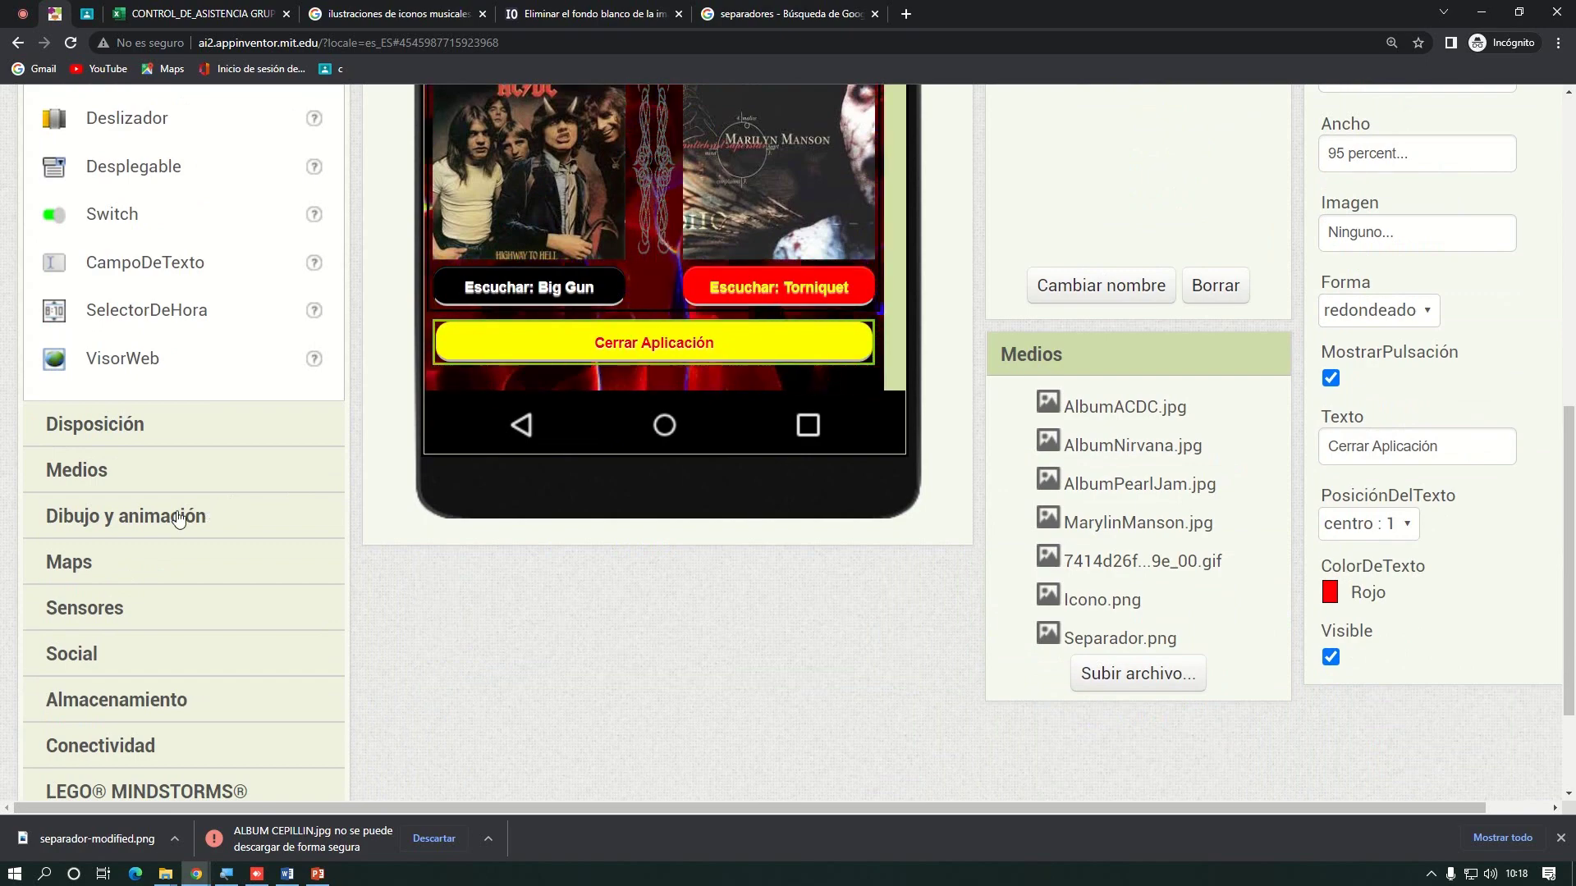
click(102, 746)
scroll(101, 742, down, 6)
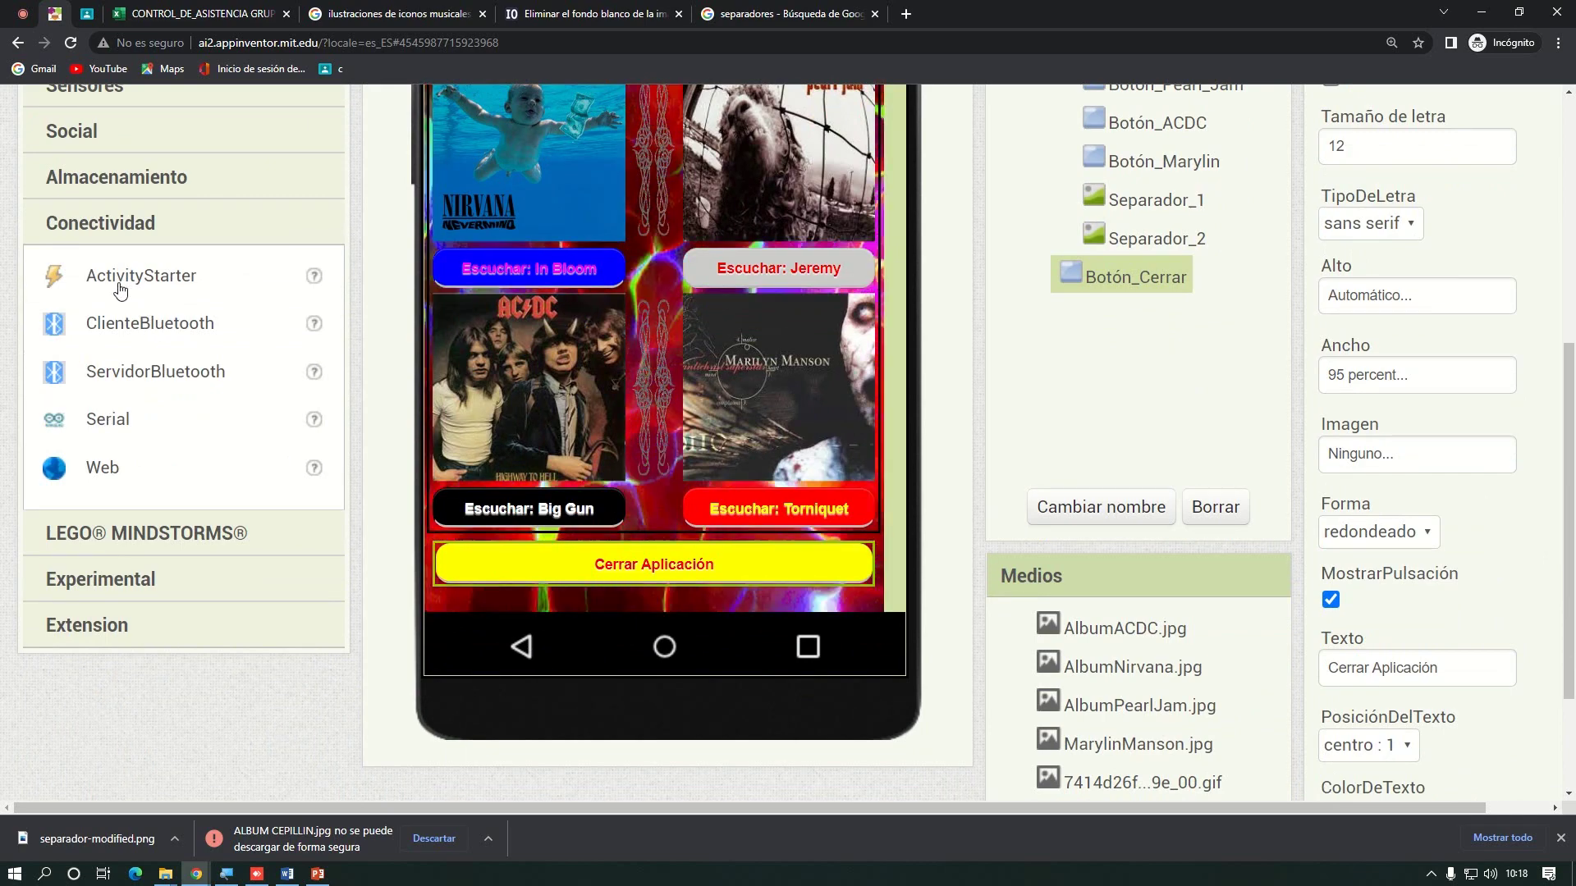
drag(118, 289, 651, 376)
scroll(725, 470, down, 2)
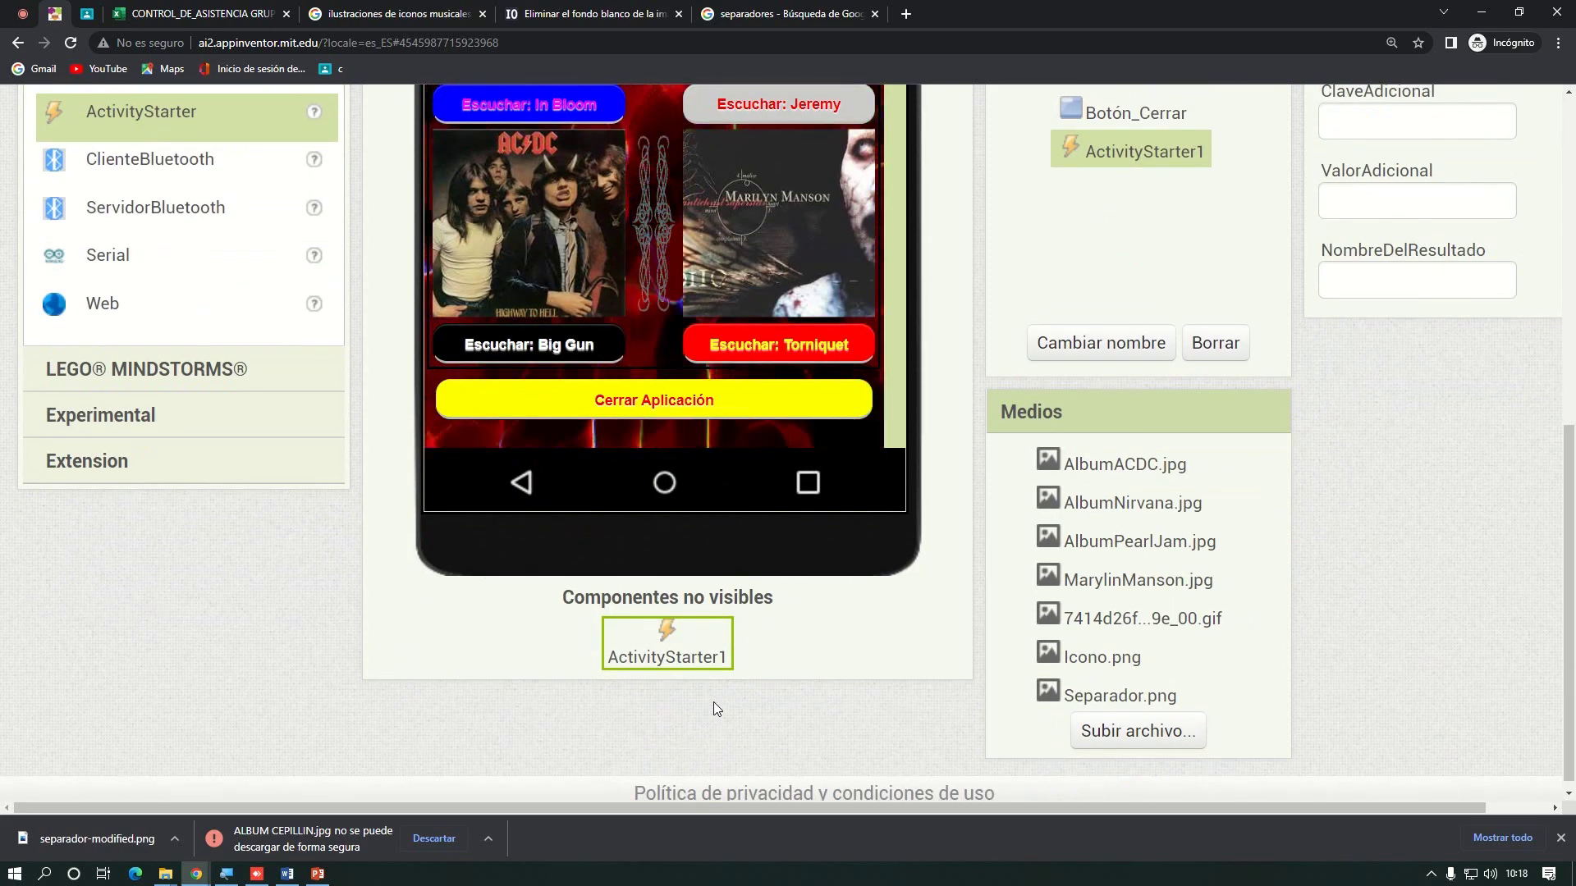
key(ctrl+plus)
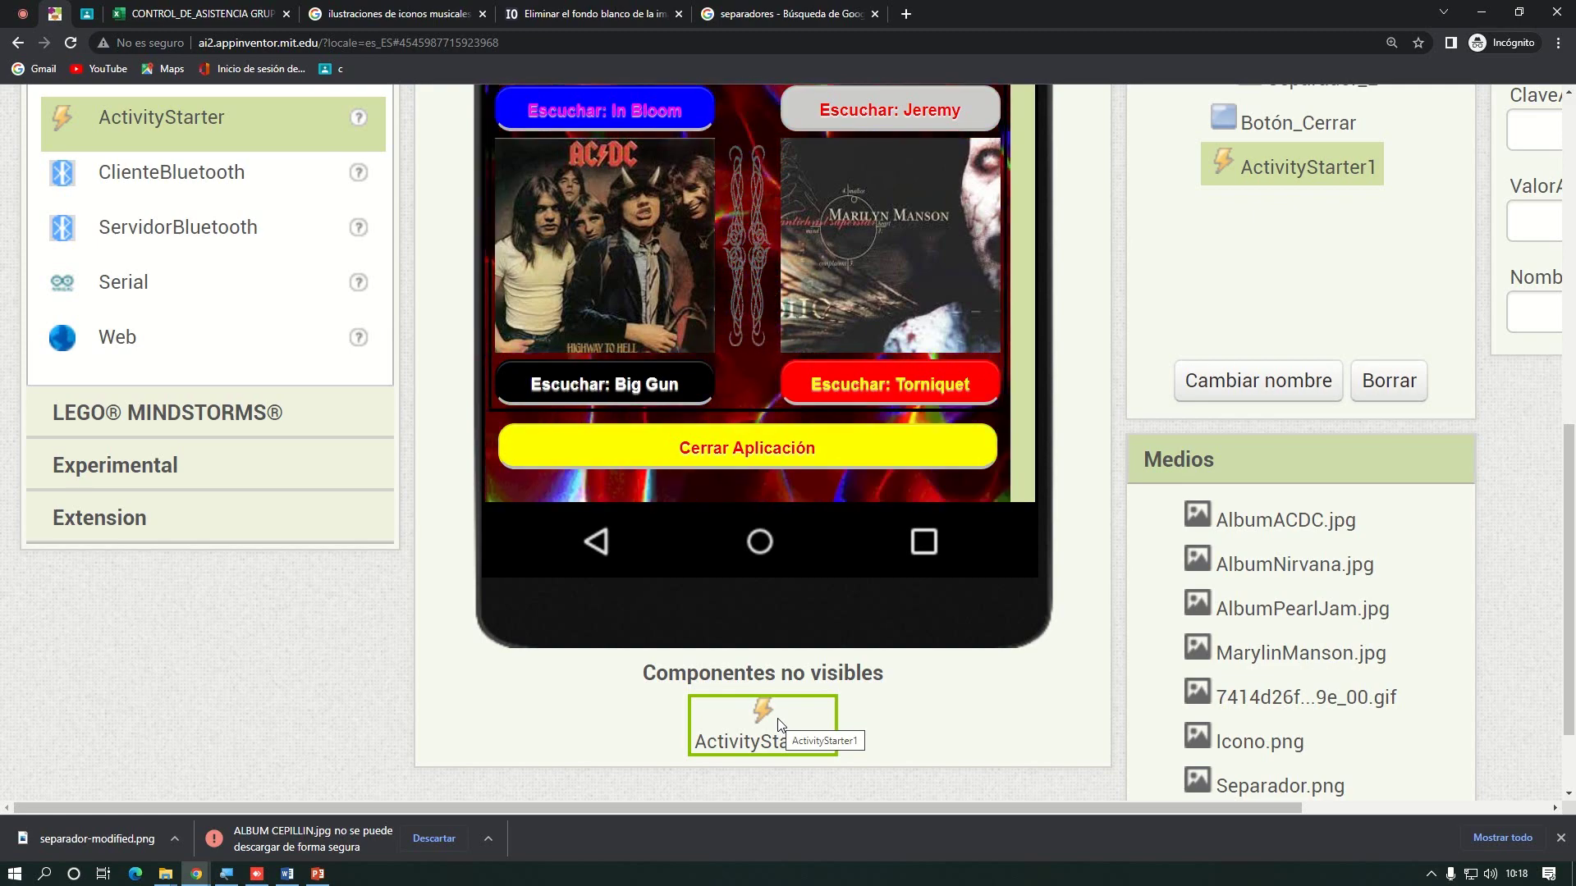
key(ctrl+minus)
key(ctrl+minus)
key(ctrl+minus)
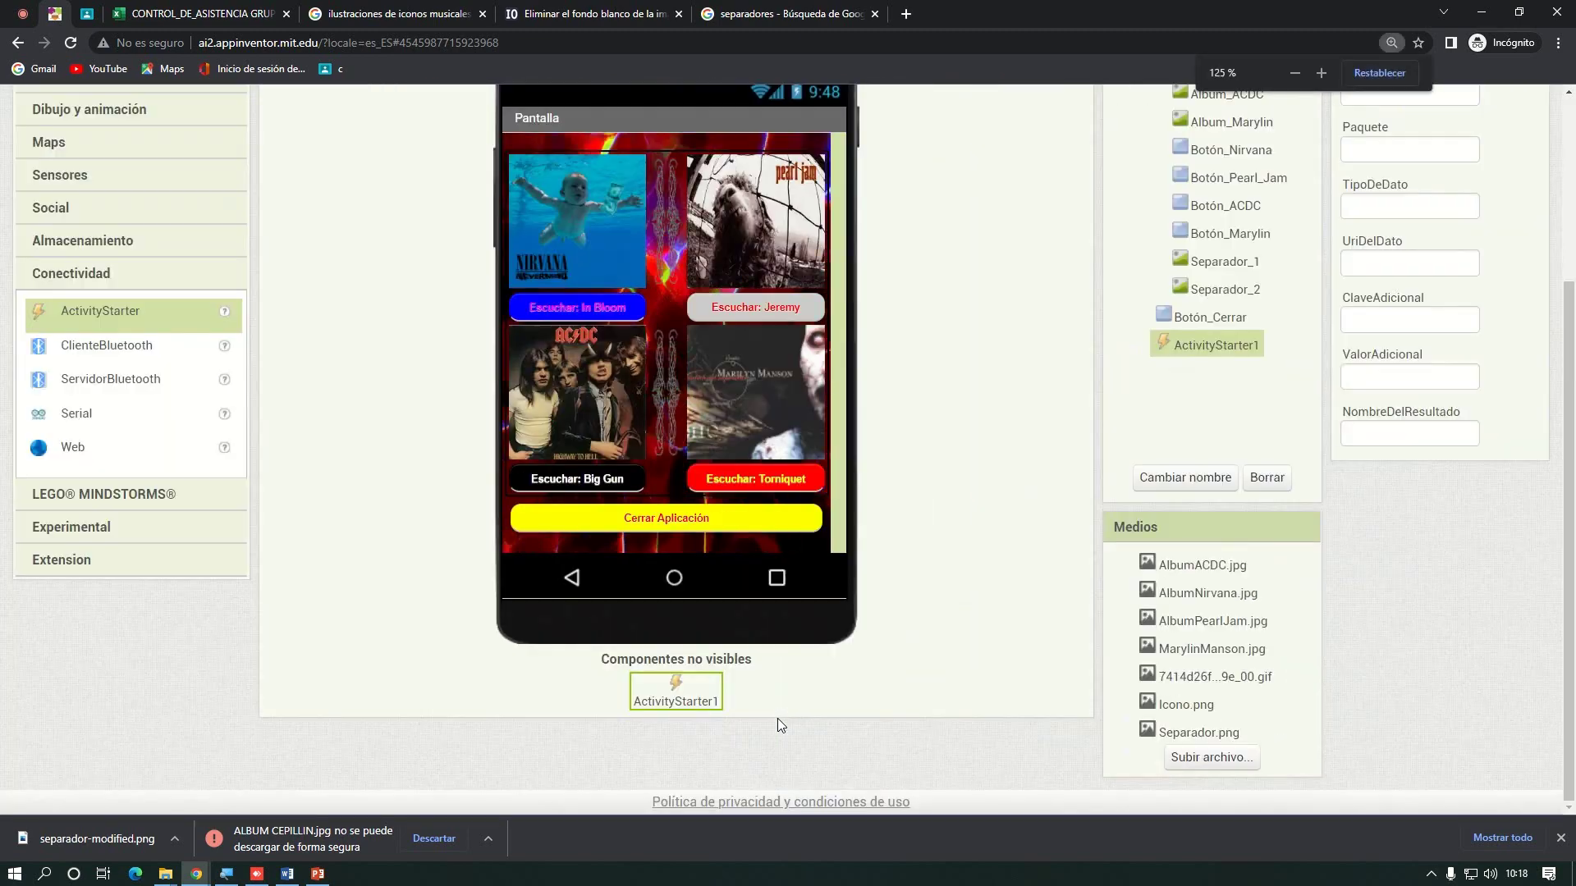
scroll(923, 648, up, 1)
scroll(933, 650, down, 1)
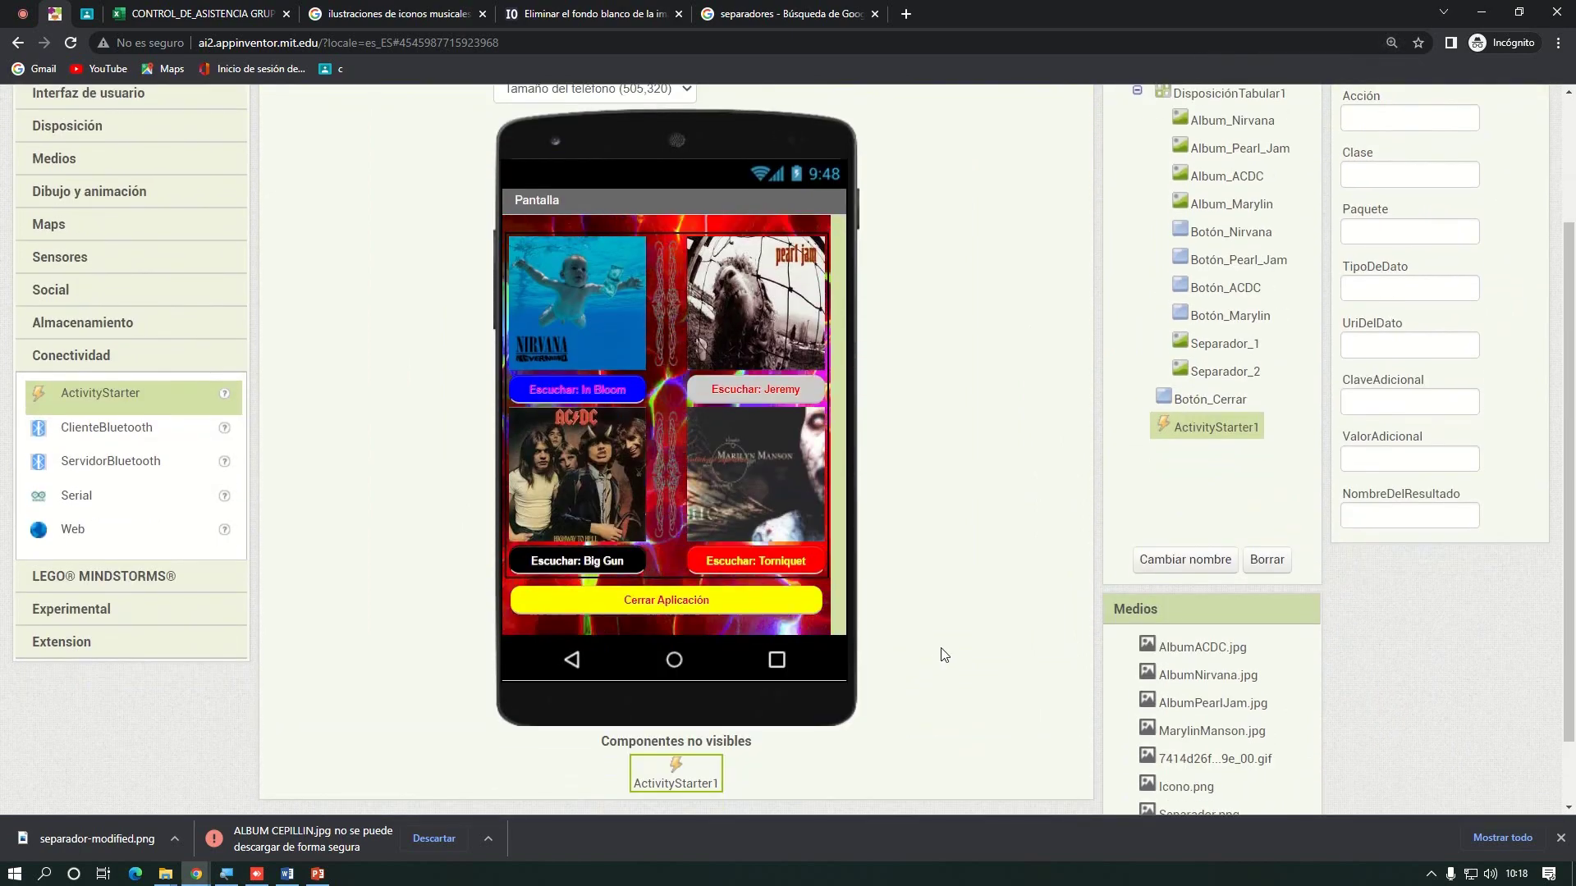
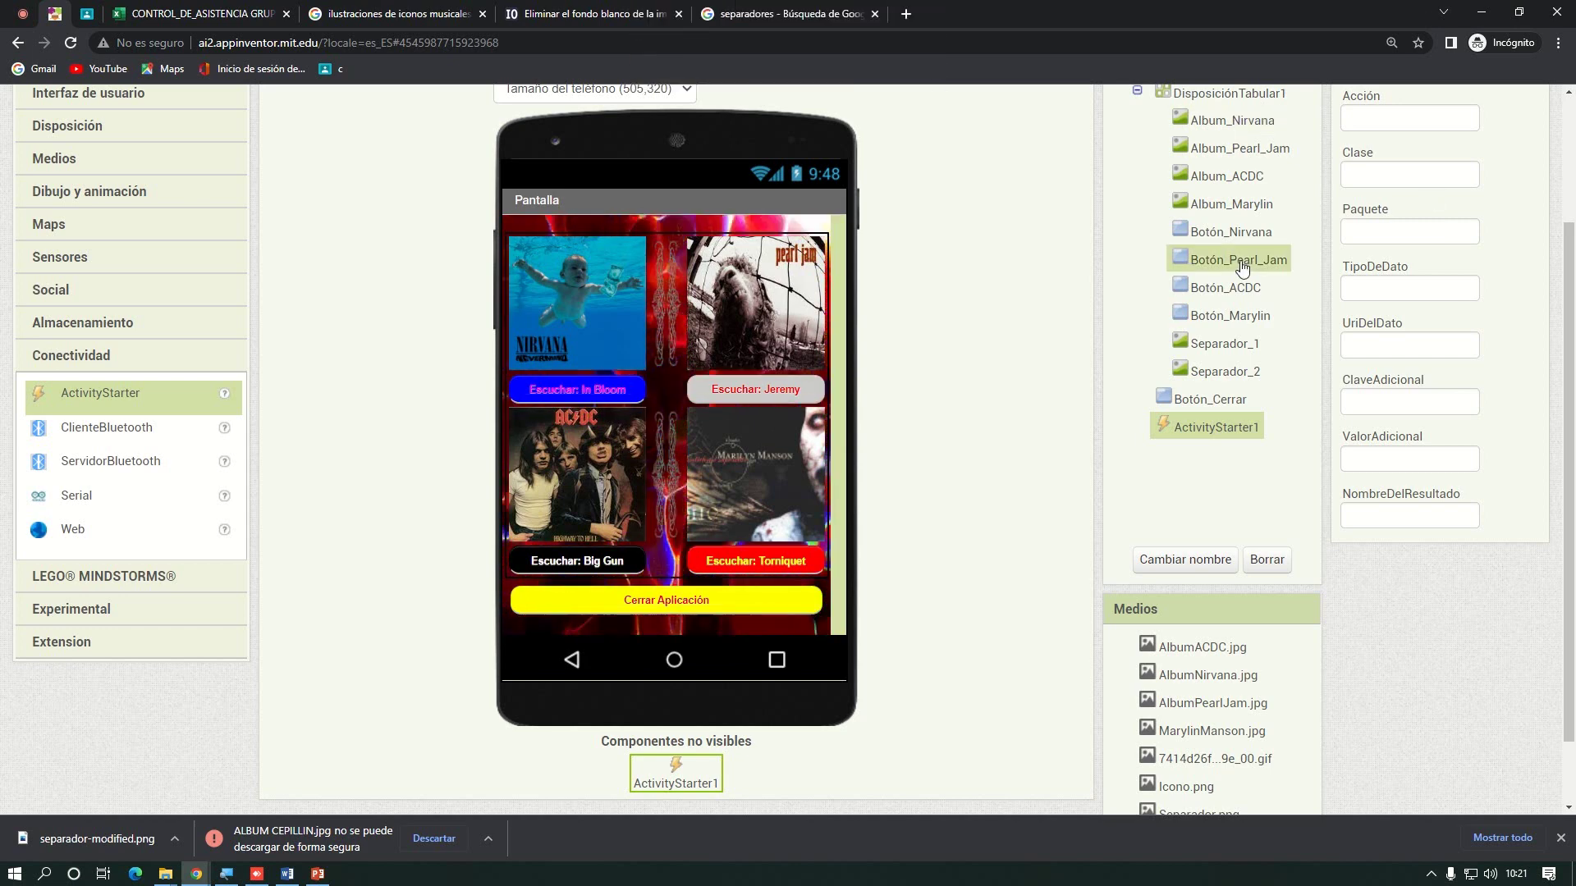
Switch Screen1 to the blocks editor, show its component tree and dismiss the browser's downloads bar
scroll(1186, 293, up, 3)
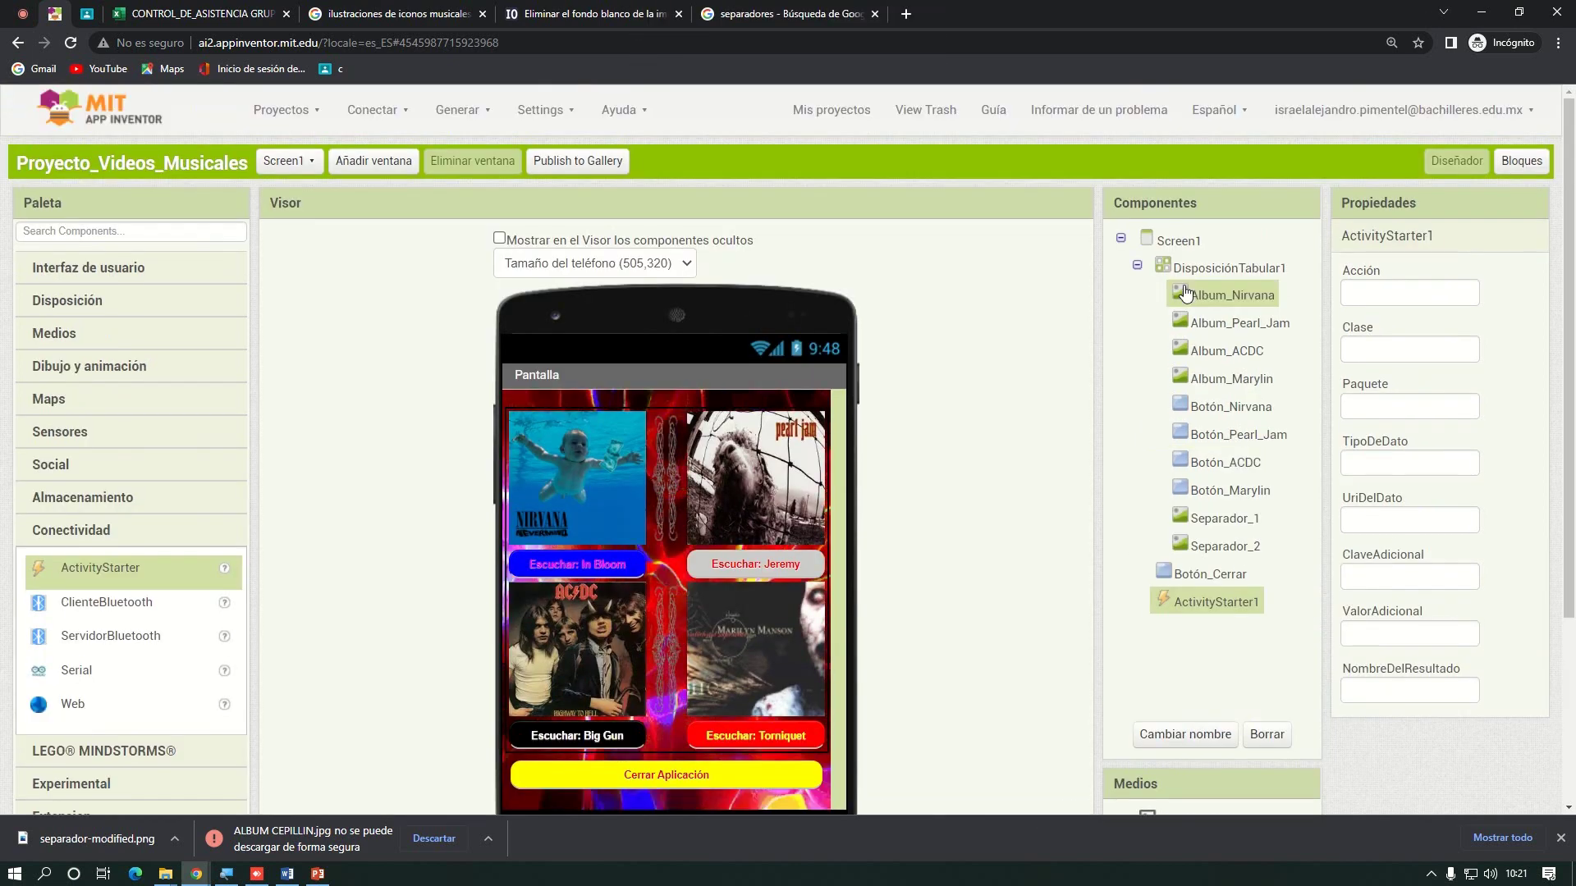
click(1528, 161)
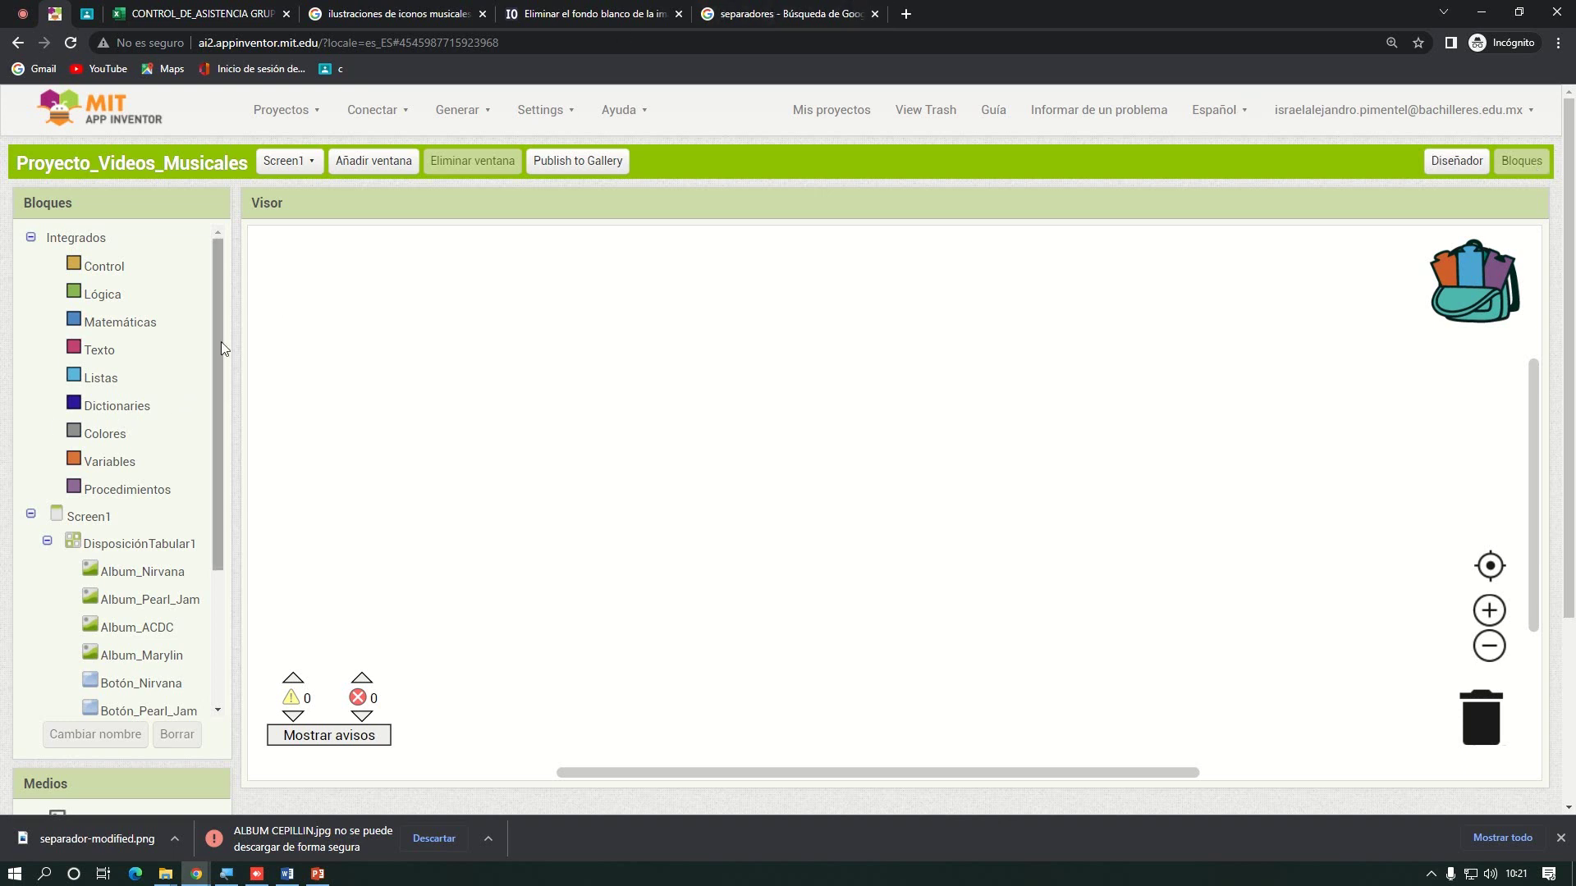
drag(219, 338, 228, 545)
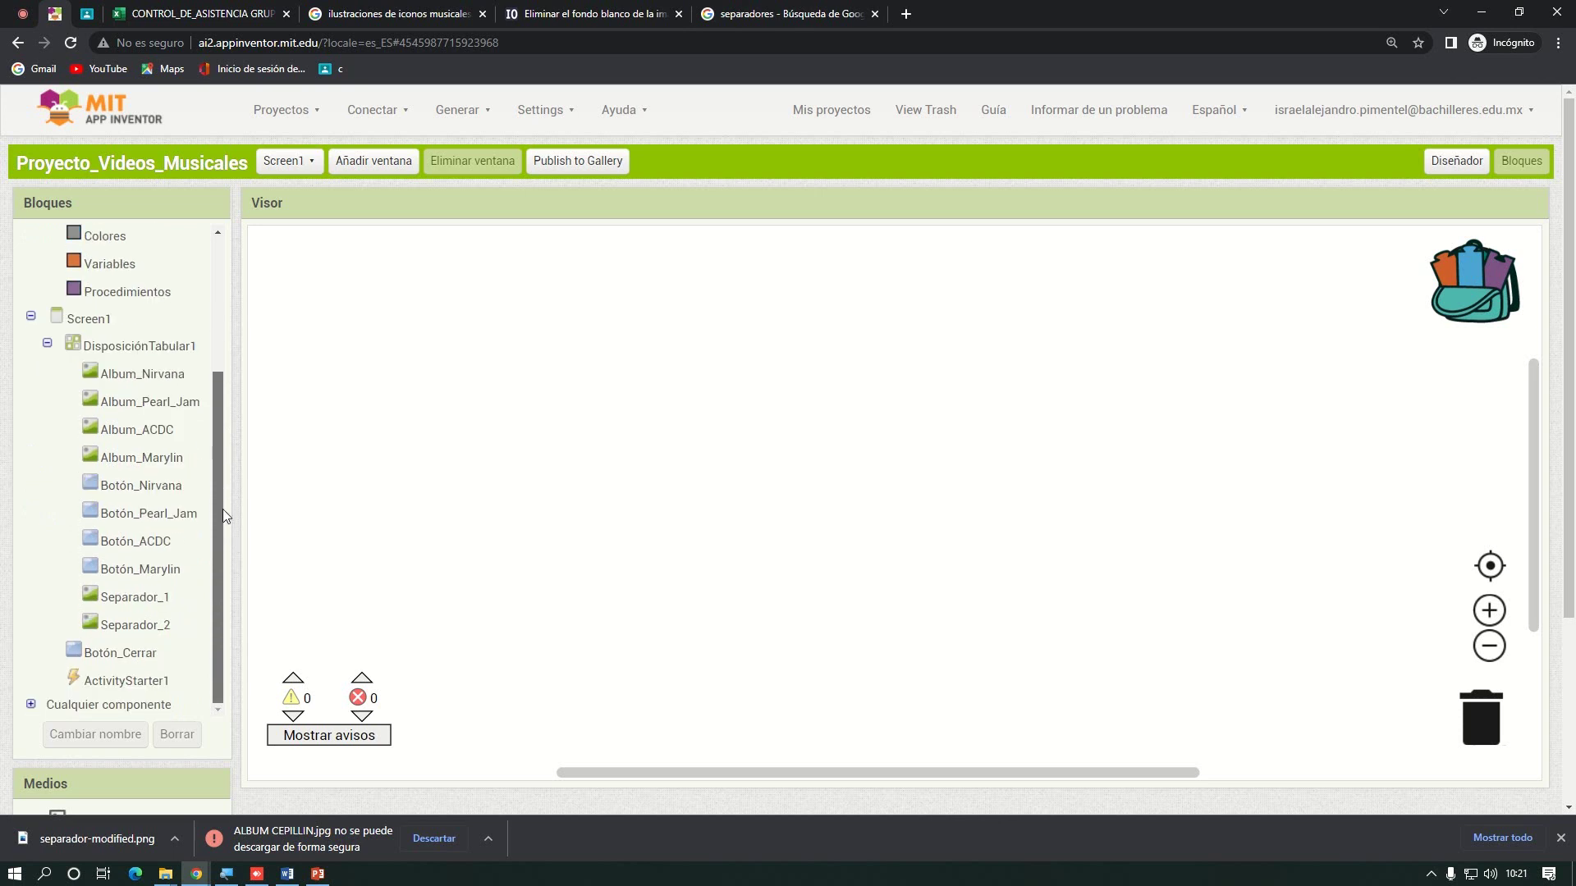
click(1561, 838)
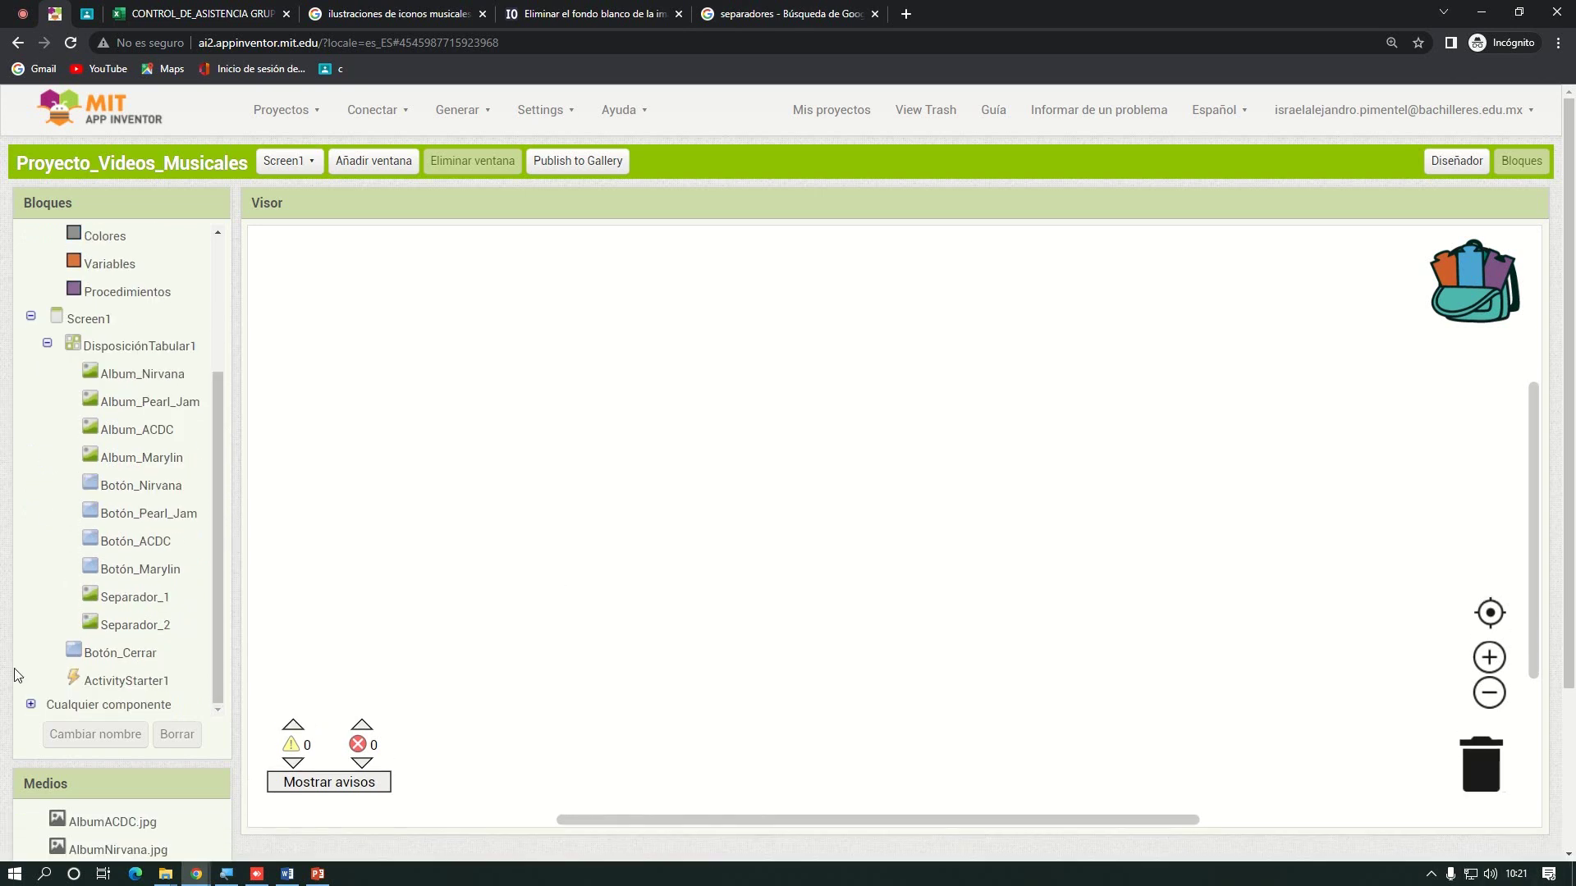
Switch to Lupa, magnify the screen to 200% and minimize the magnifier window
click(227, 874)
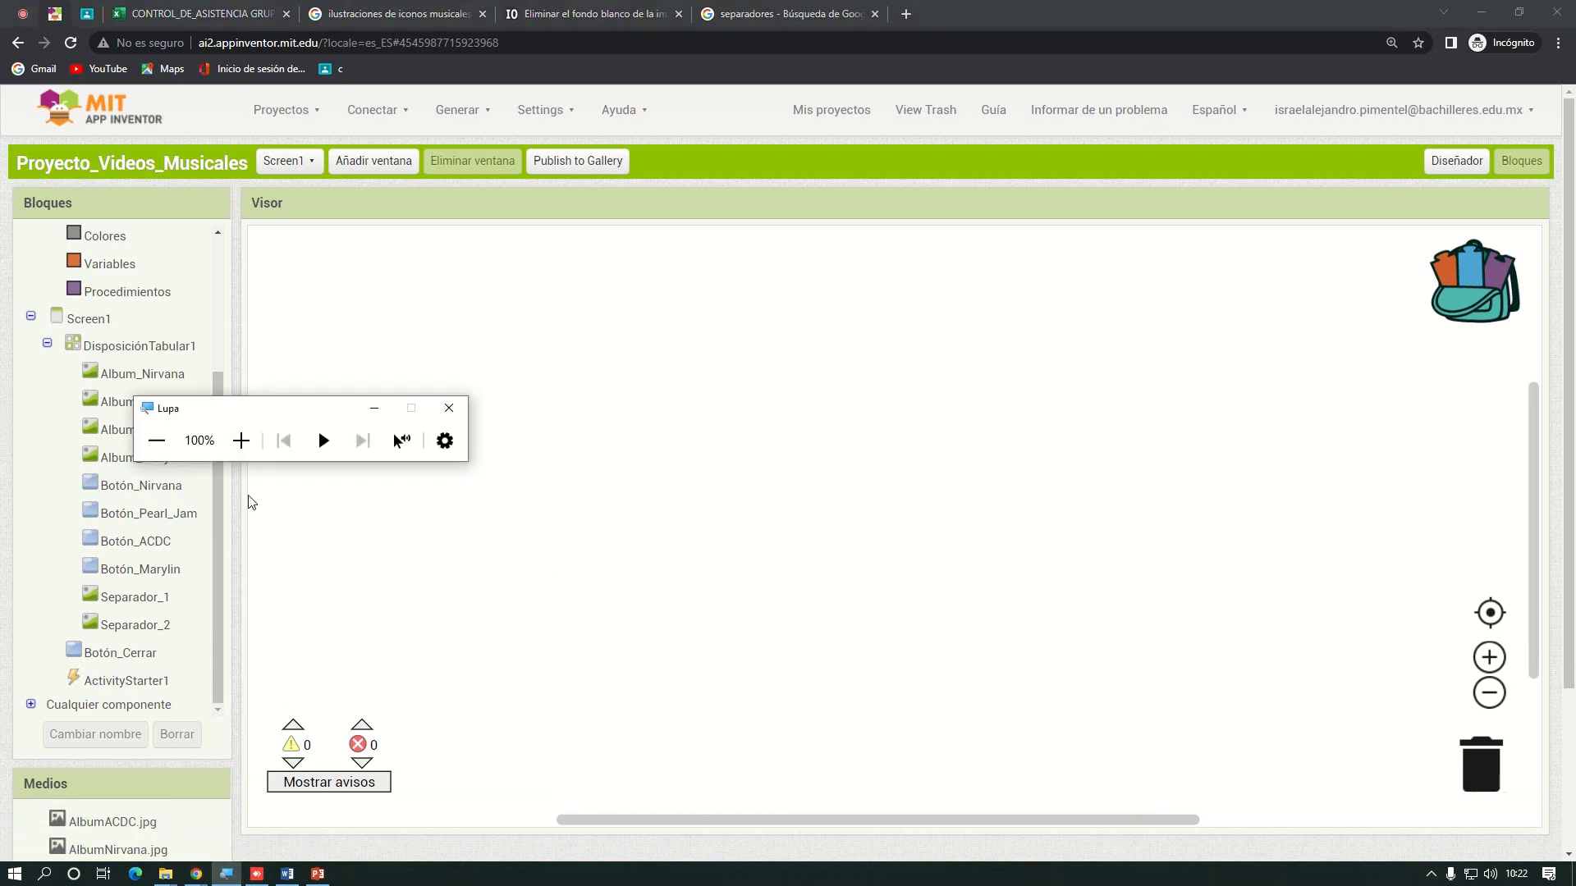
click(235, 450)
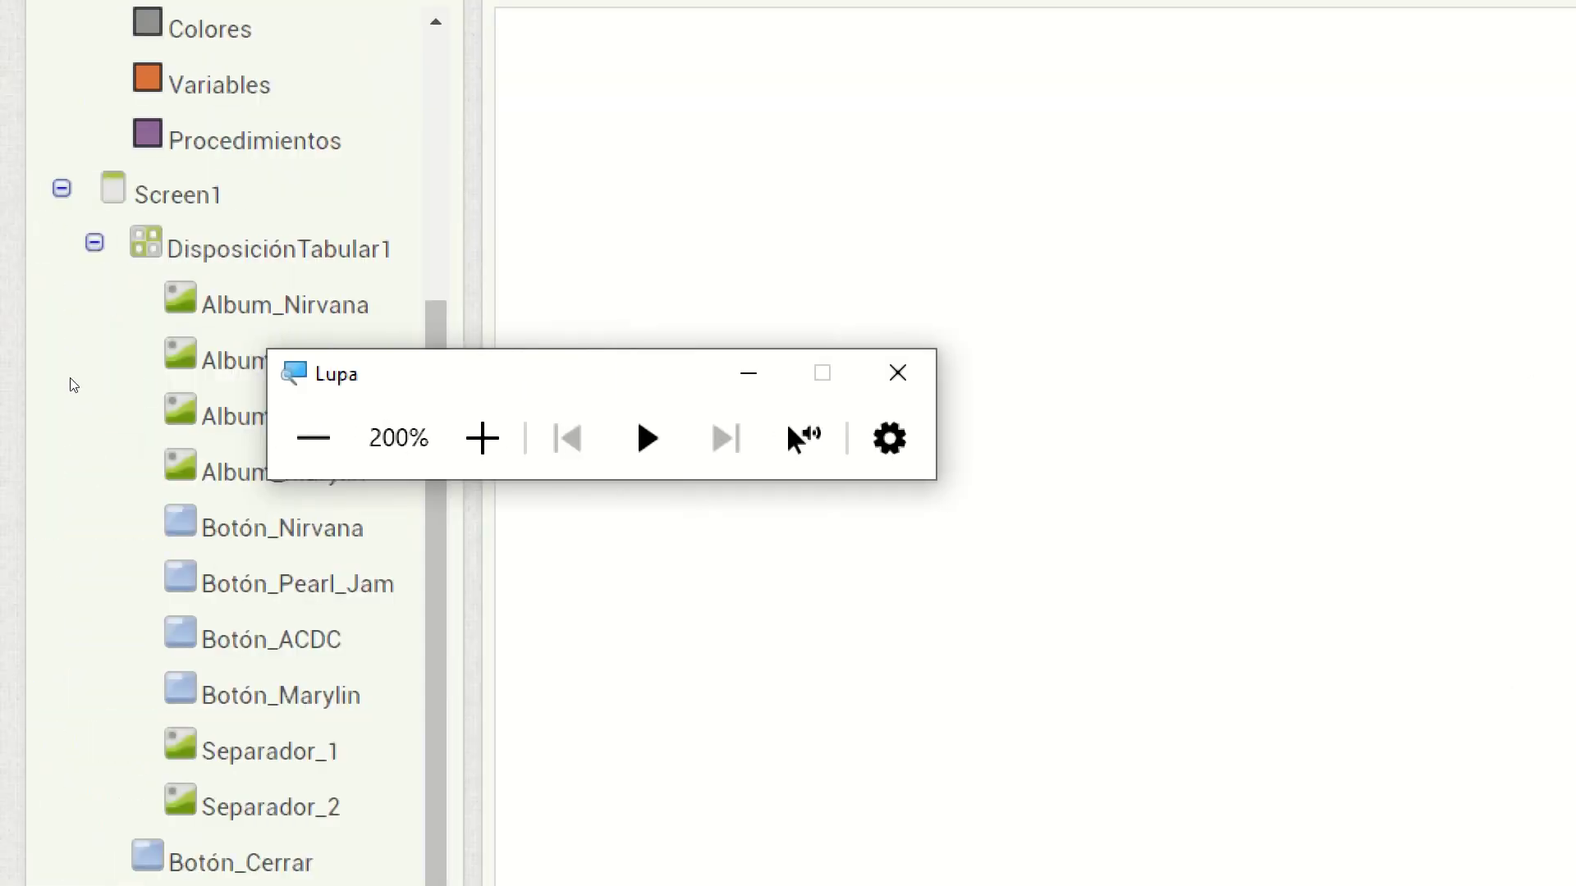
click(747, 373)
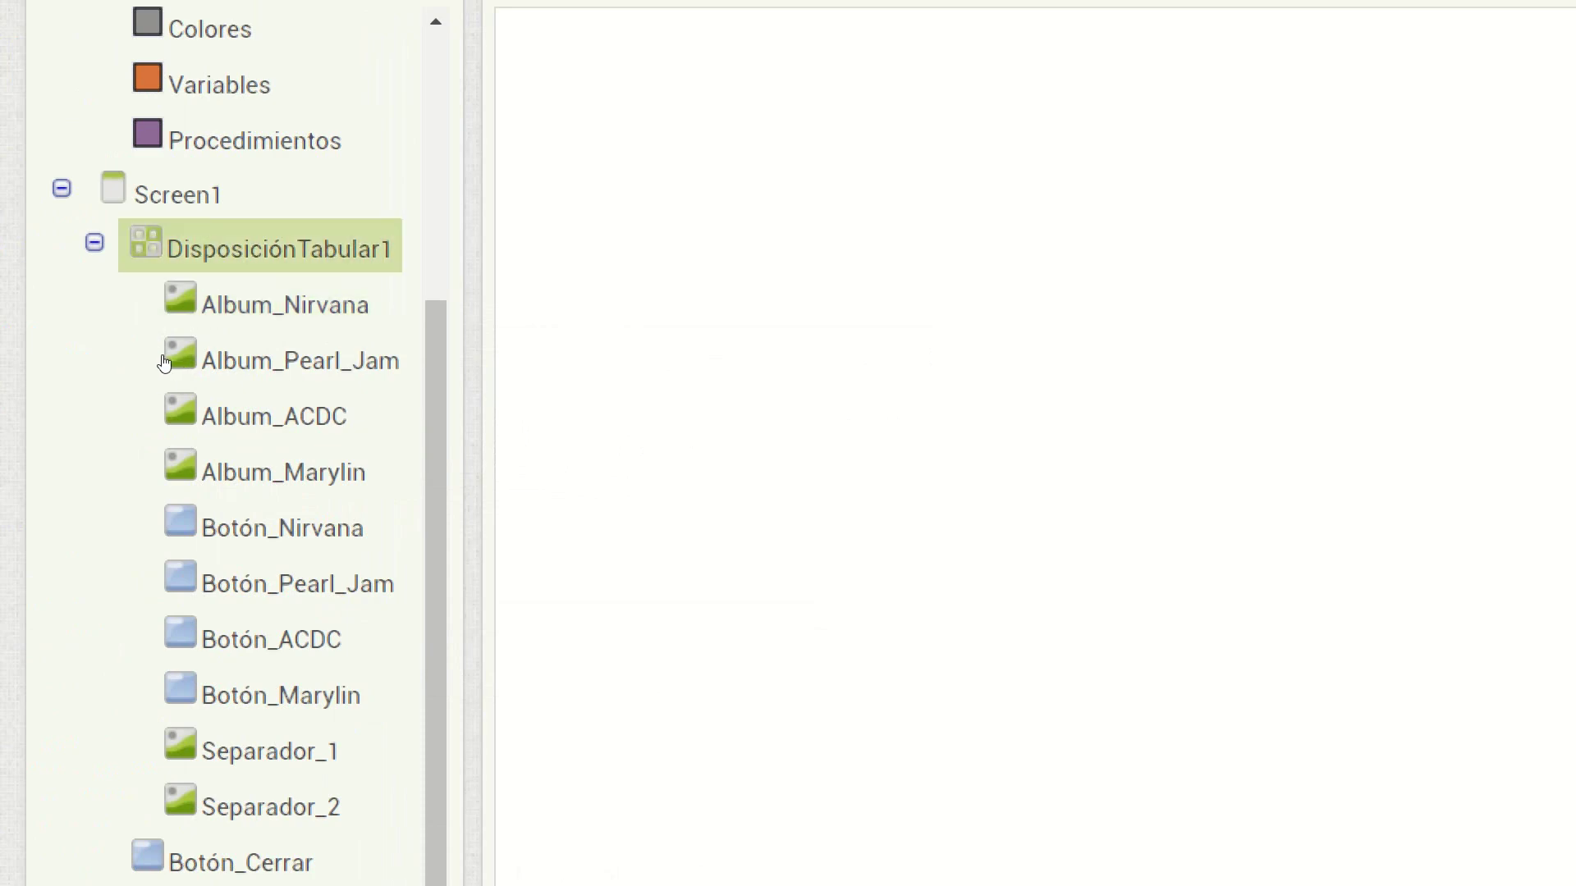
Place a "cuando Botón_Cerrar.Clic" event block in the blocks workspace
scroll(156, 355, up, 3)
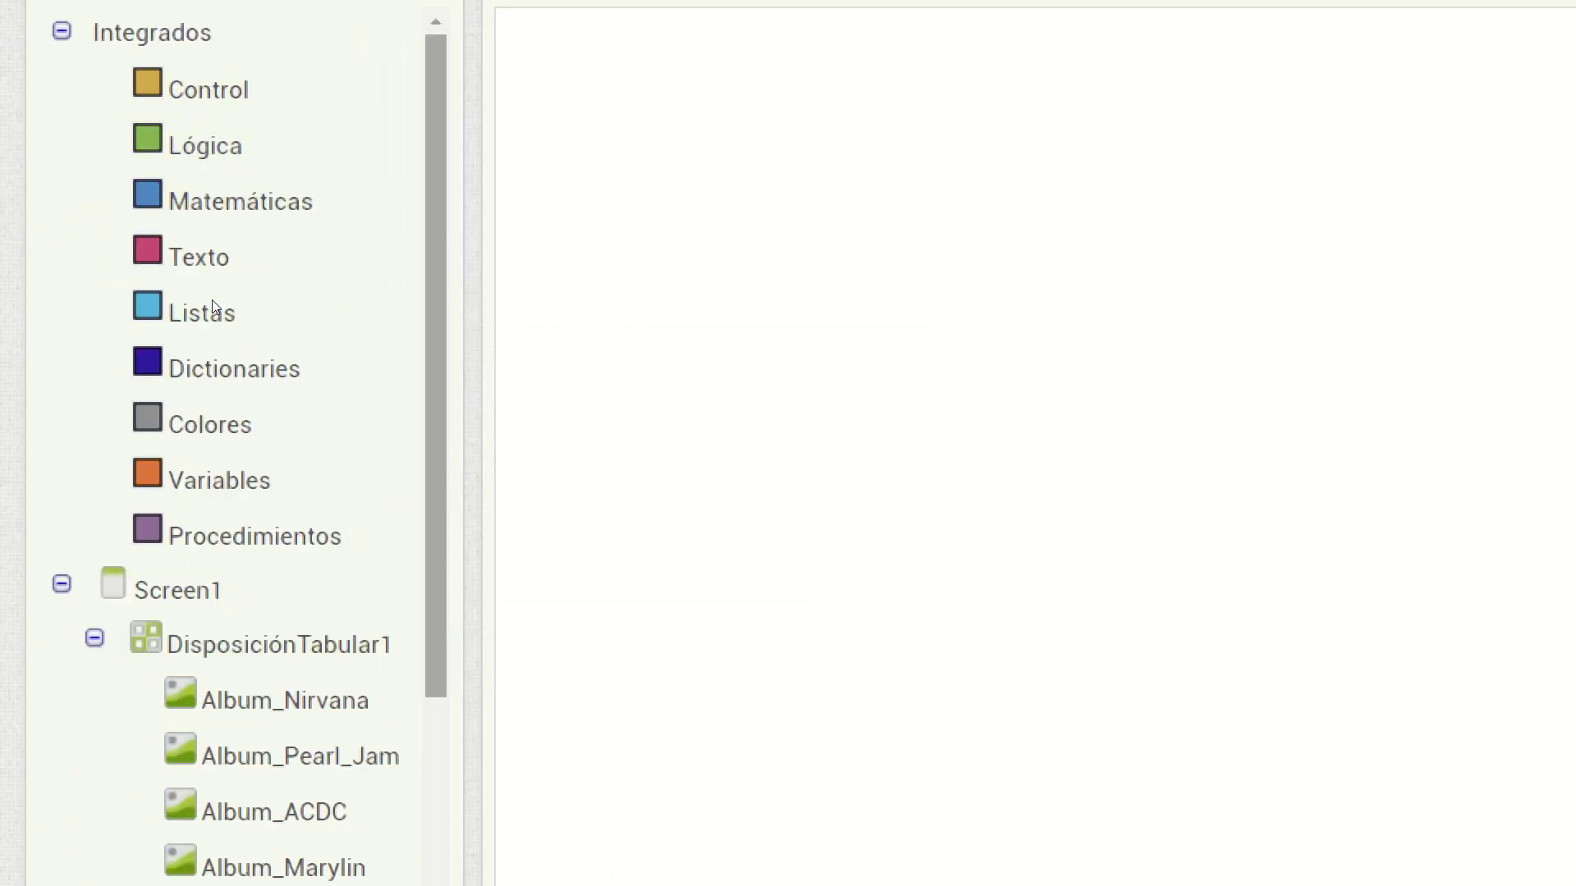
scroll(205, 330, down, 4)
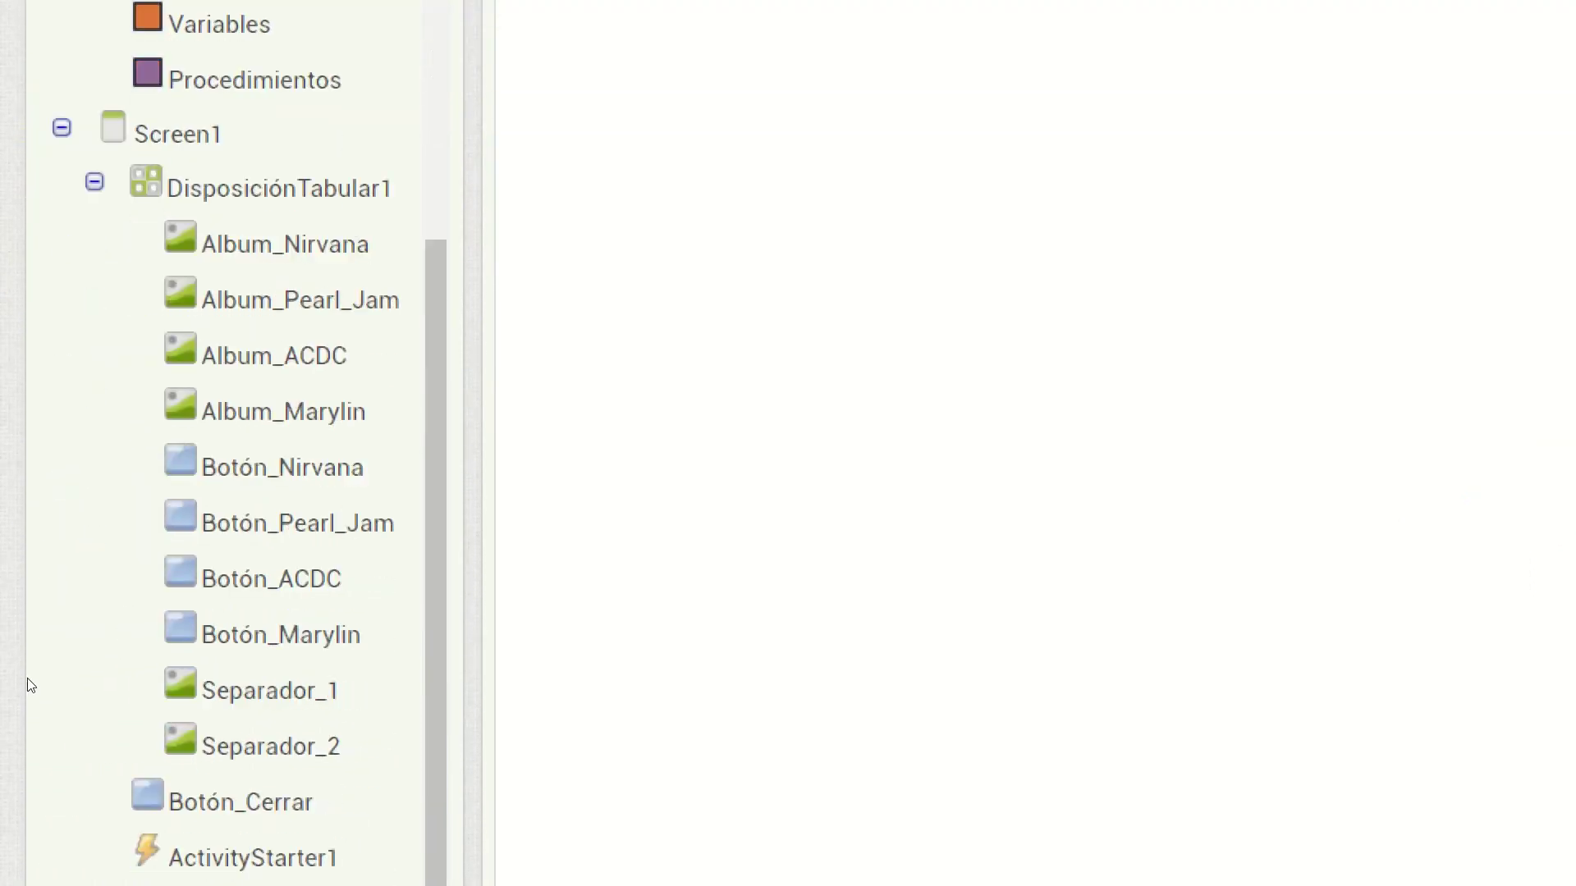
click(123, 777)
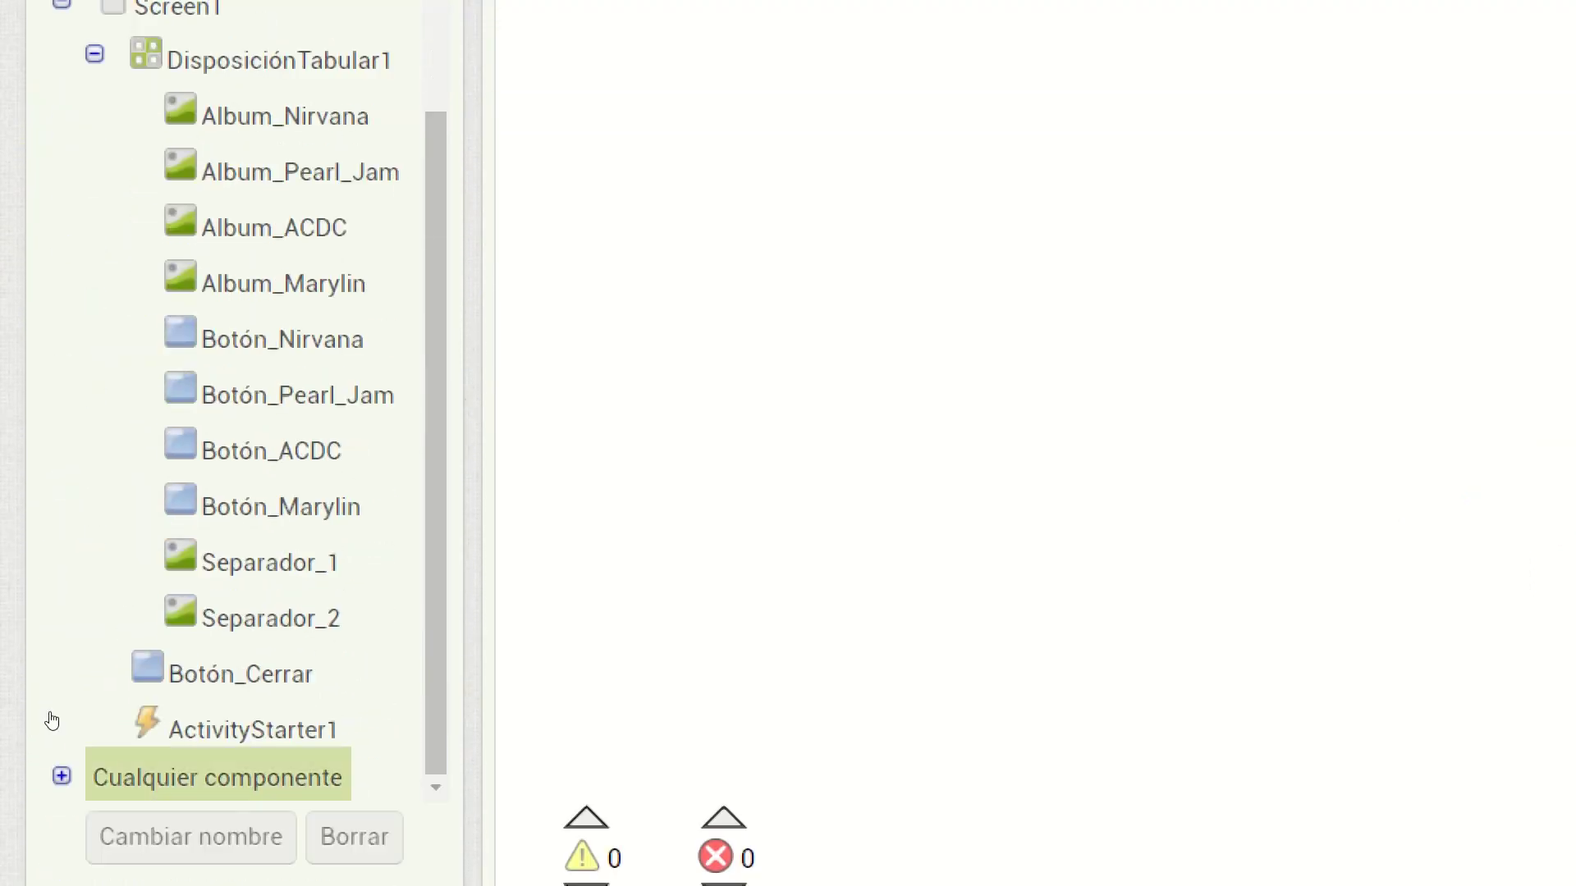
click(109, 664)
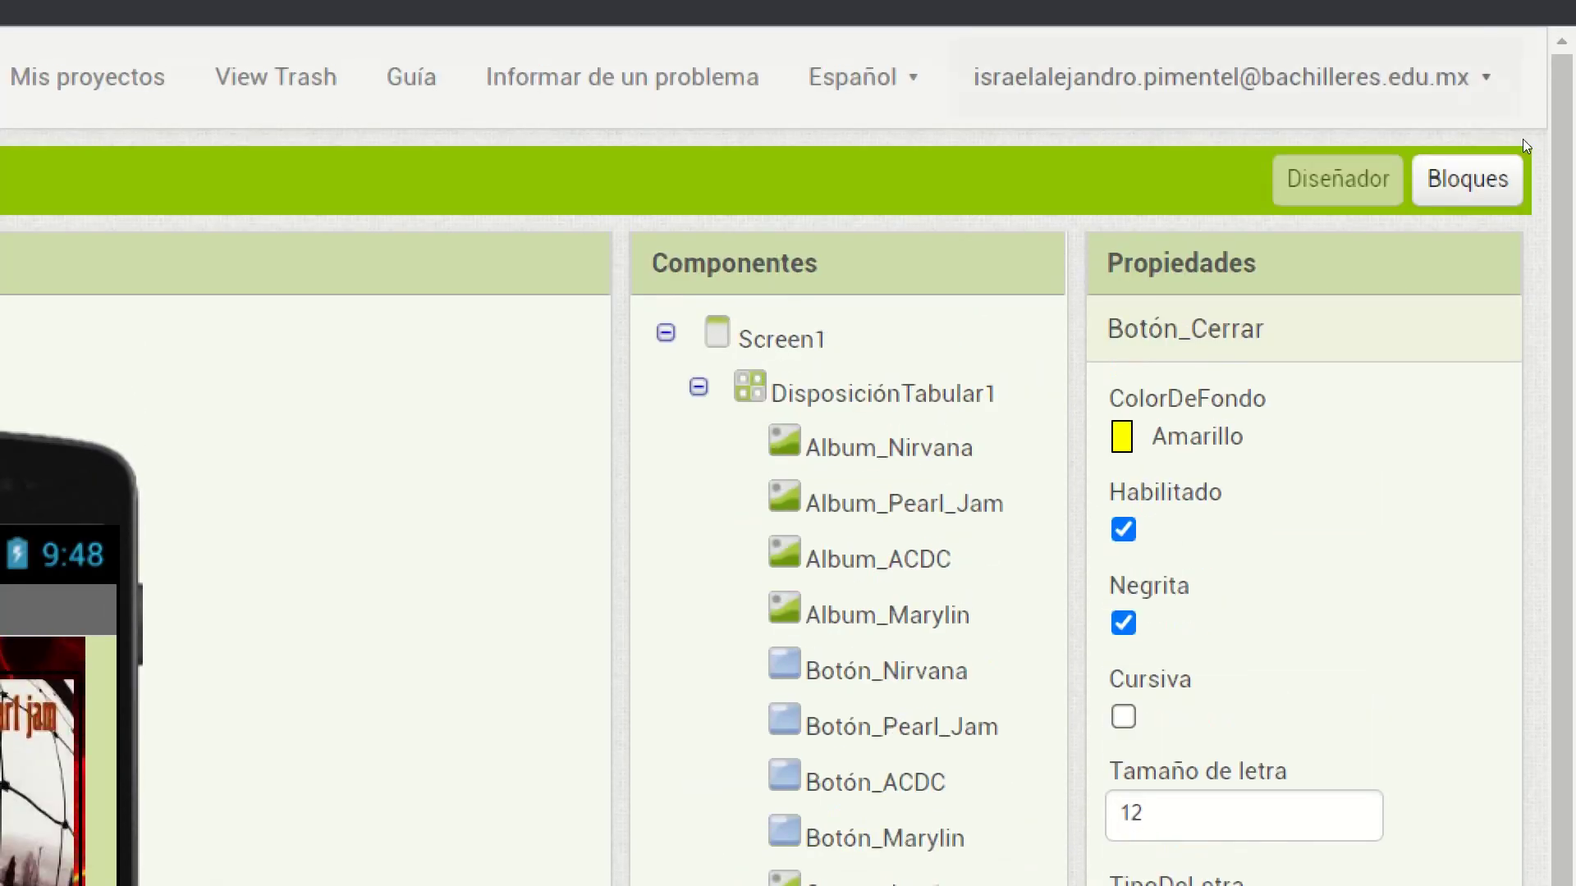
click(1519, 168)
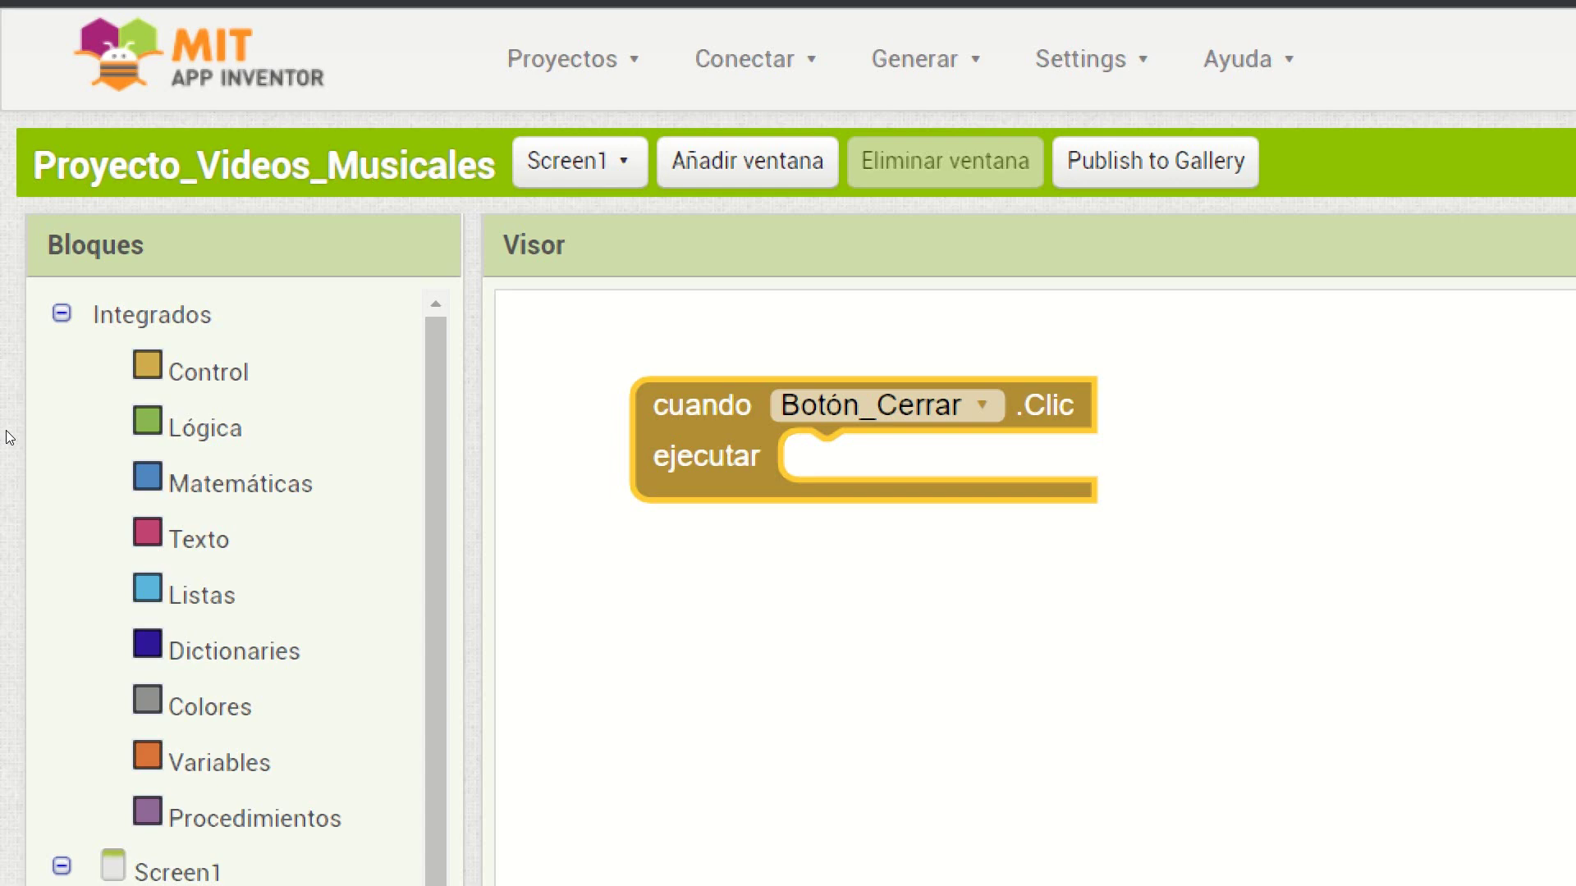
Put the "cerrar la aplicación" control block inside the Botón_Cerrar.Clic event and reposition the combined block in the workspace
click(165, 378)
scroll(394, 341, down, 10)
scroll(508, 575, down, 5)
scroll(517, 697, down, 1)
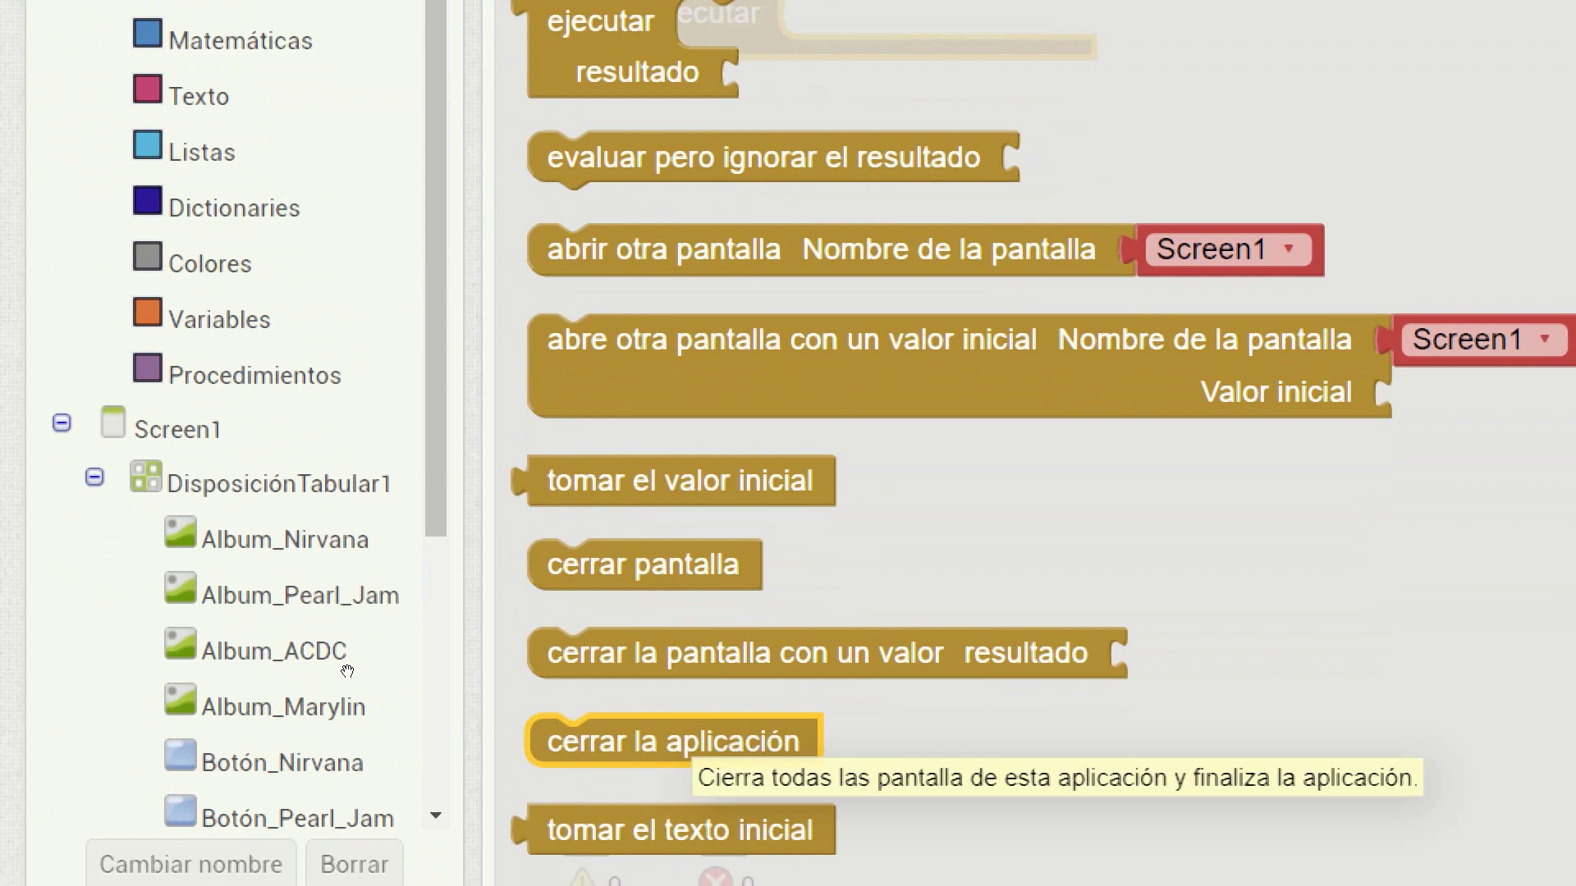
drag(559, 741, 794, 72)
scroll(527, 292, up, 2)
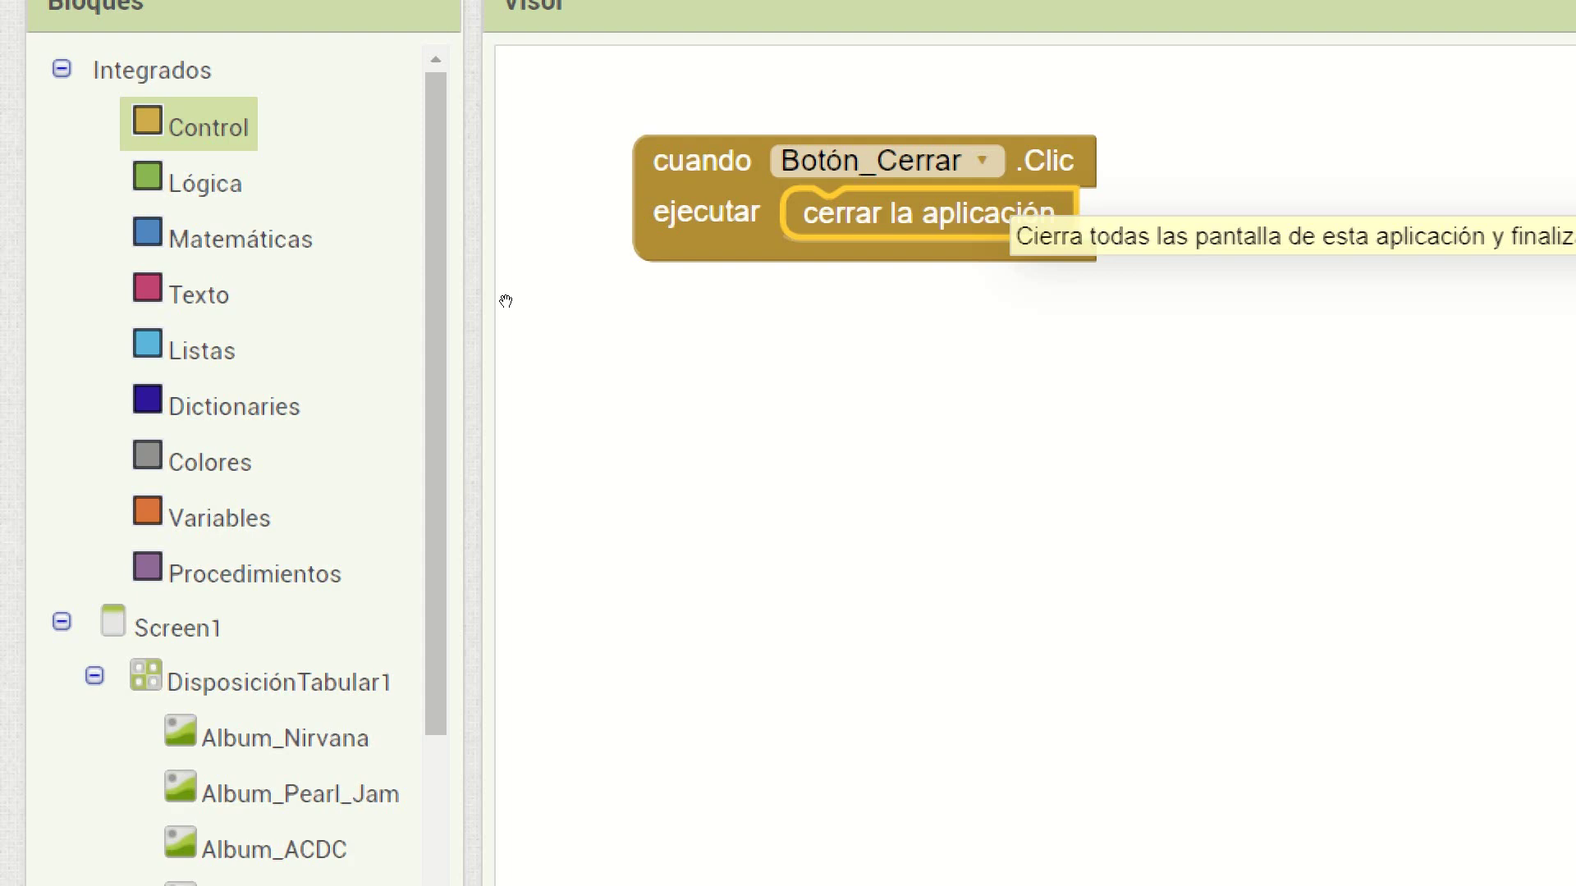
mouse_move(714, 193)
mouse_down()
mouse_move(713, 243)
mouse_move(740, 259)
mouse_up()
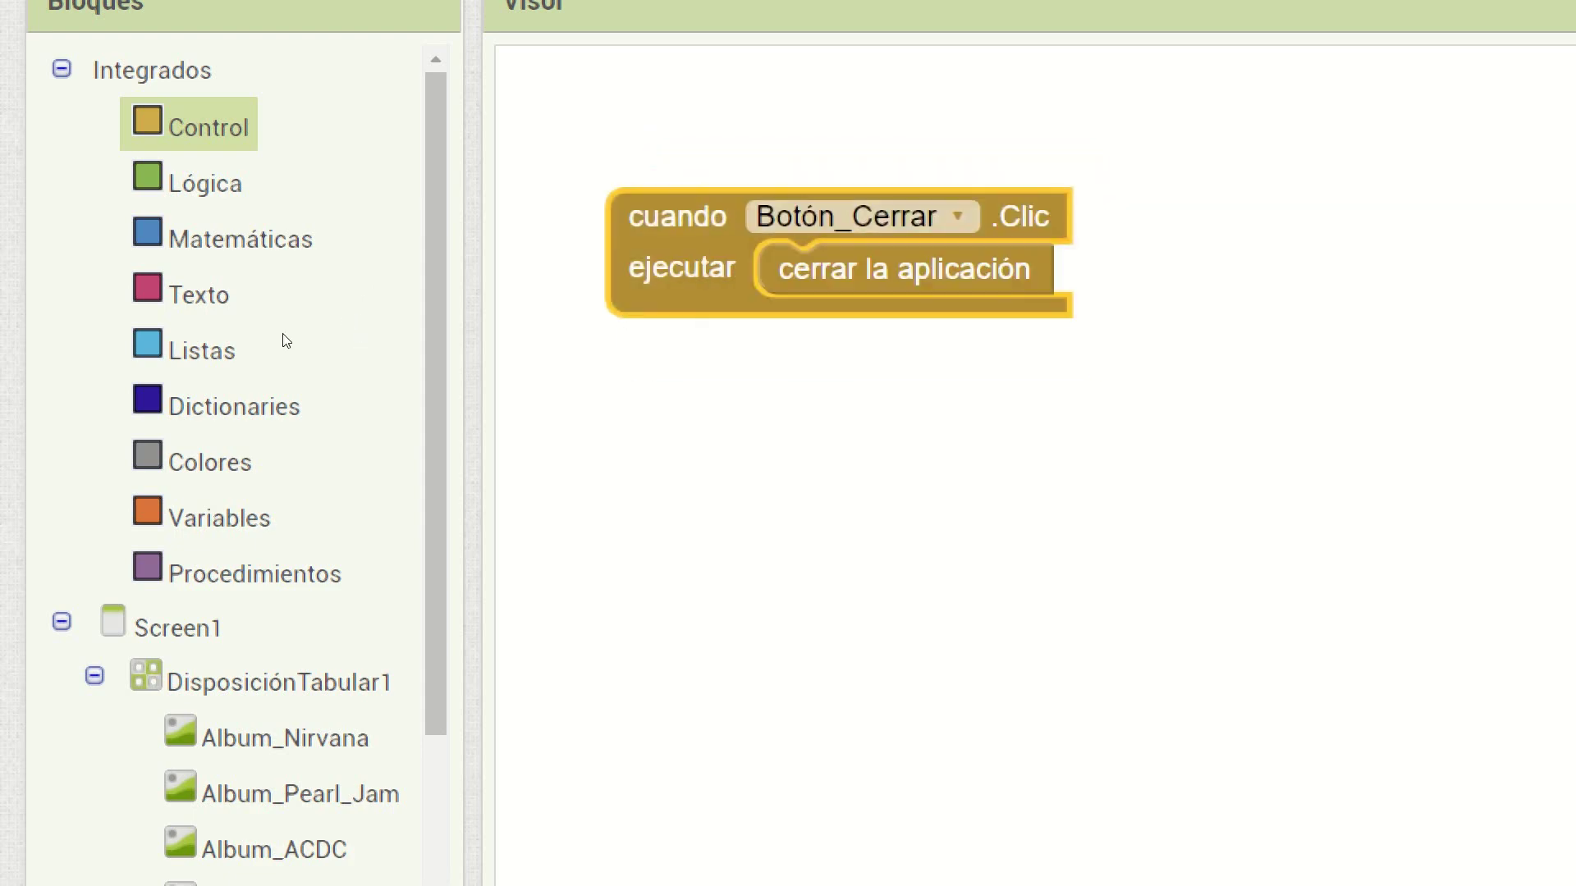
Place a "cuando Botón_Nirvana.Clic" event block below the Botón_Cerrar.Clic block
scroll(233, 493, down, 8)
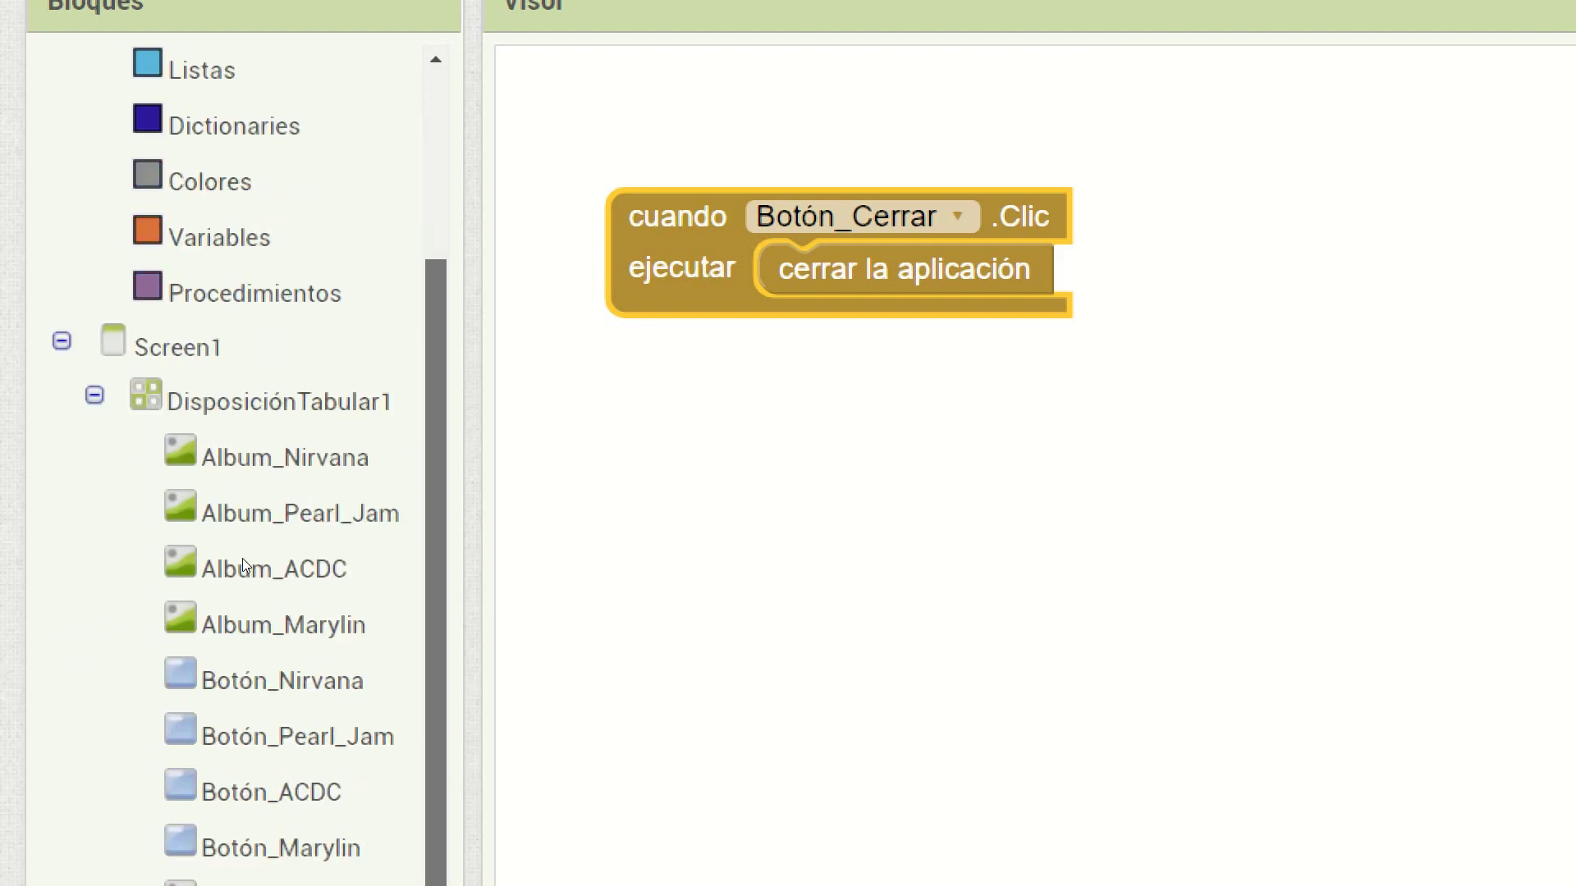
click(139, 582)
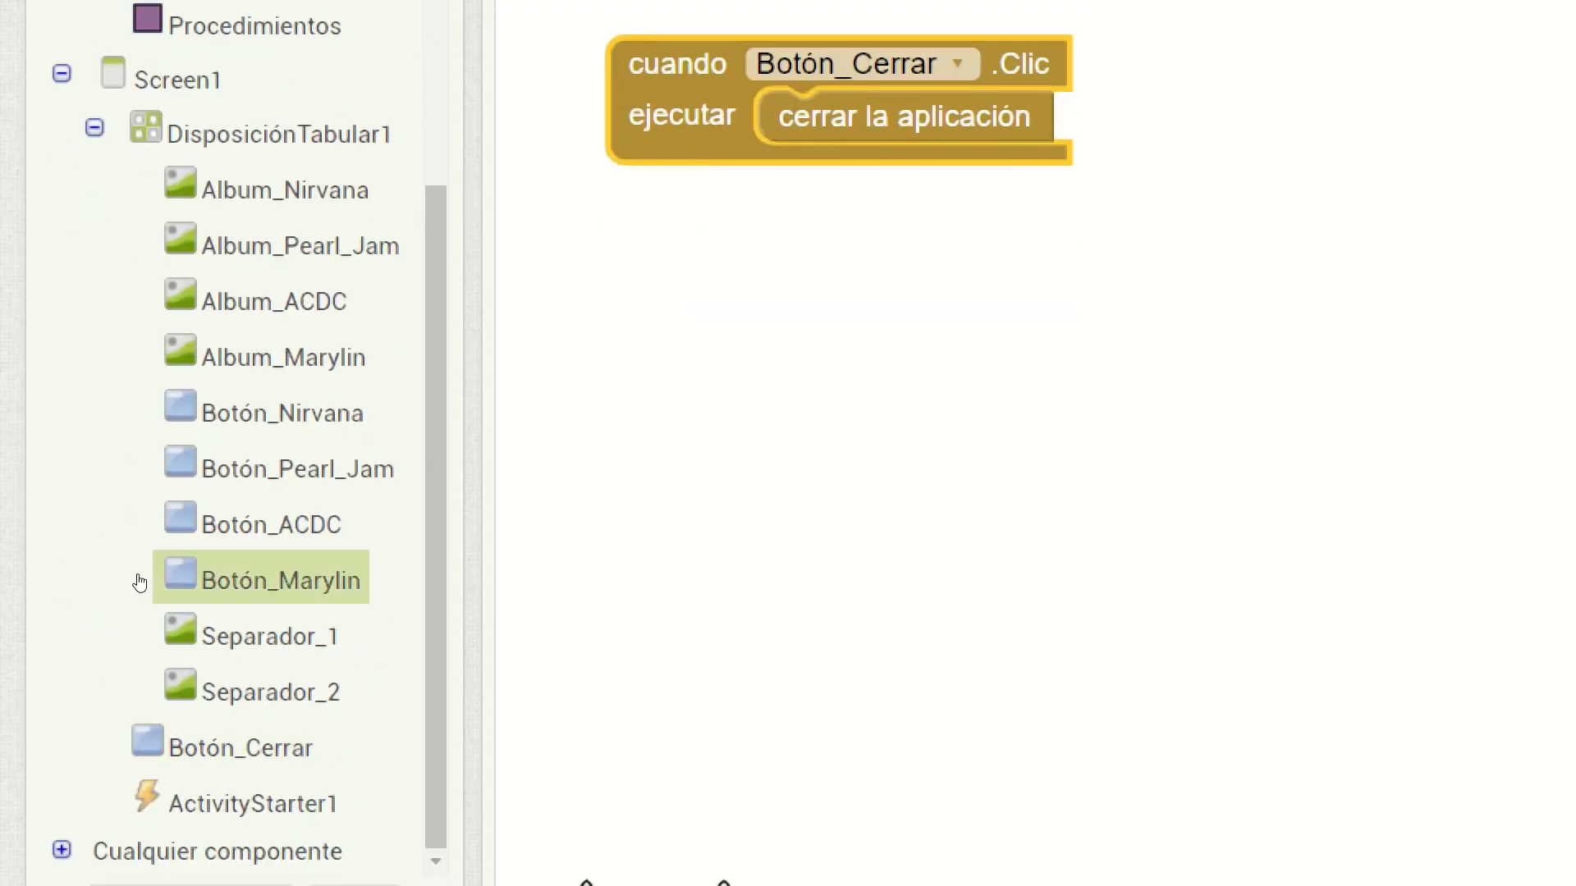
key(Up)
key(Up)
key(Up)
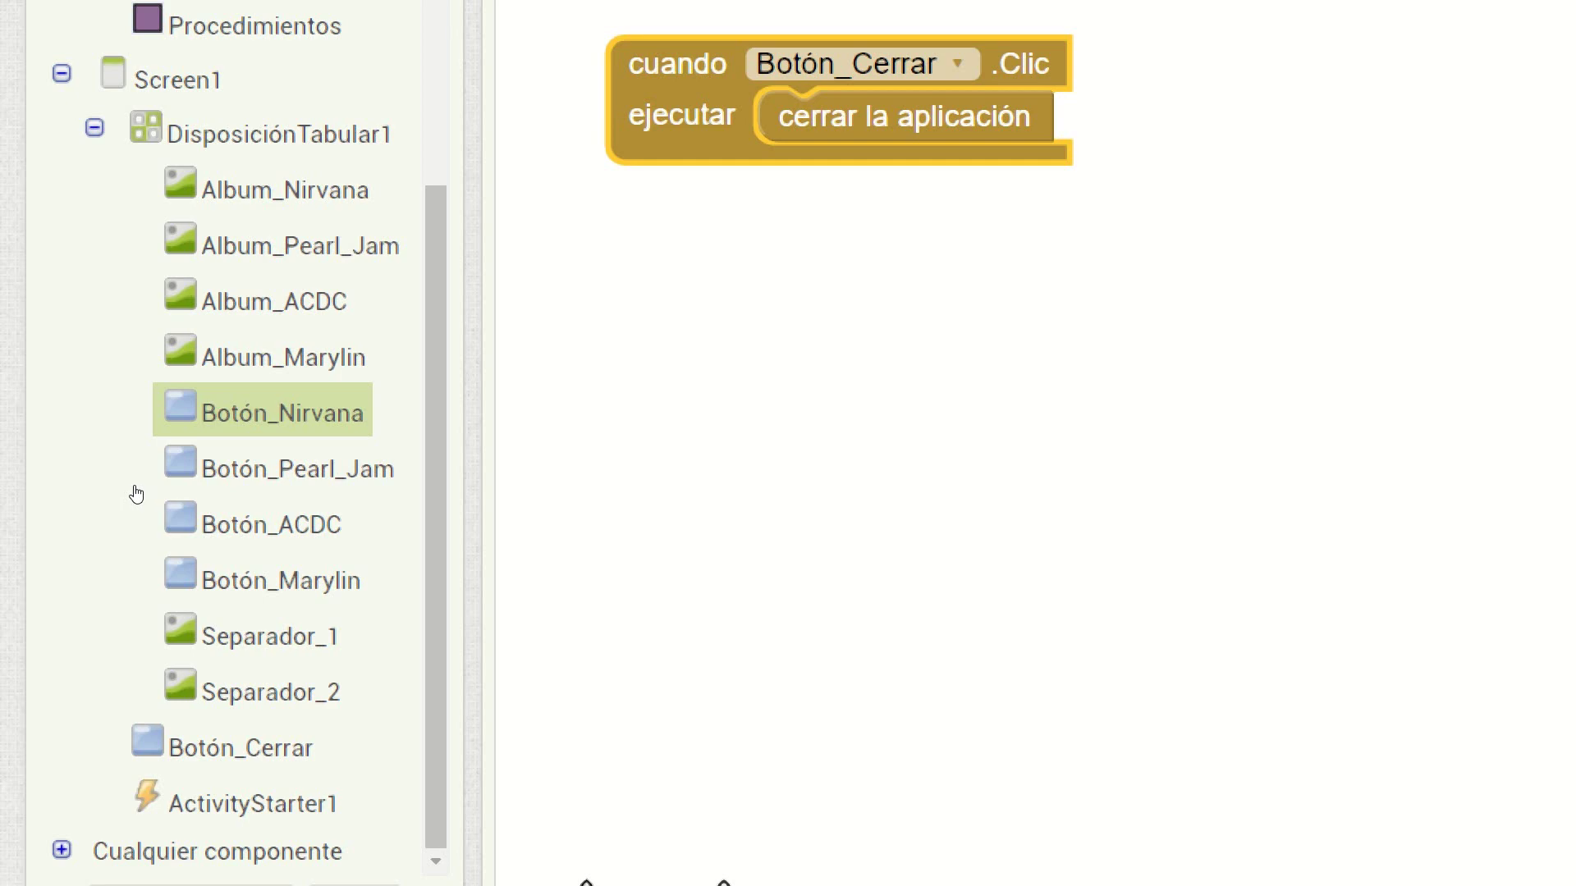
click(95, 482)
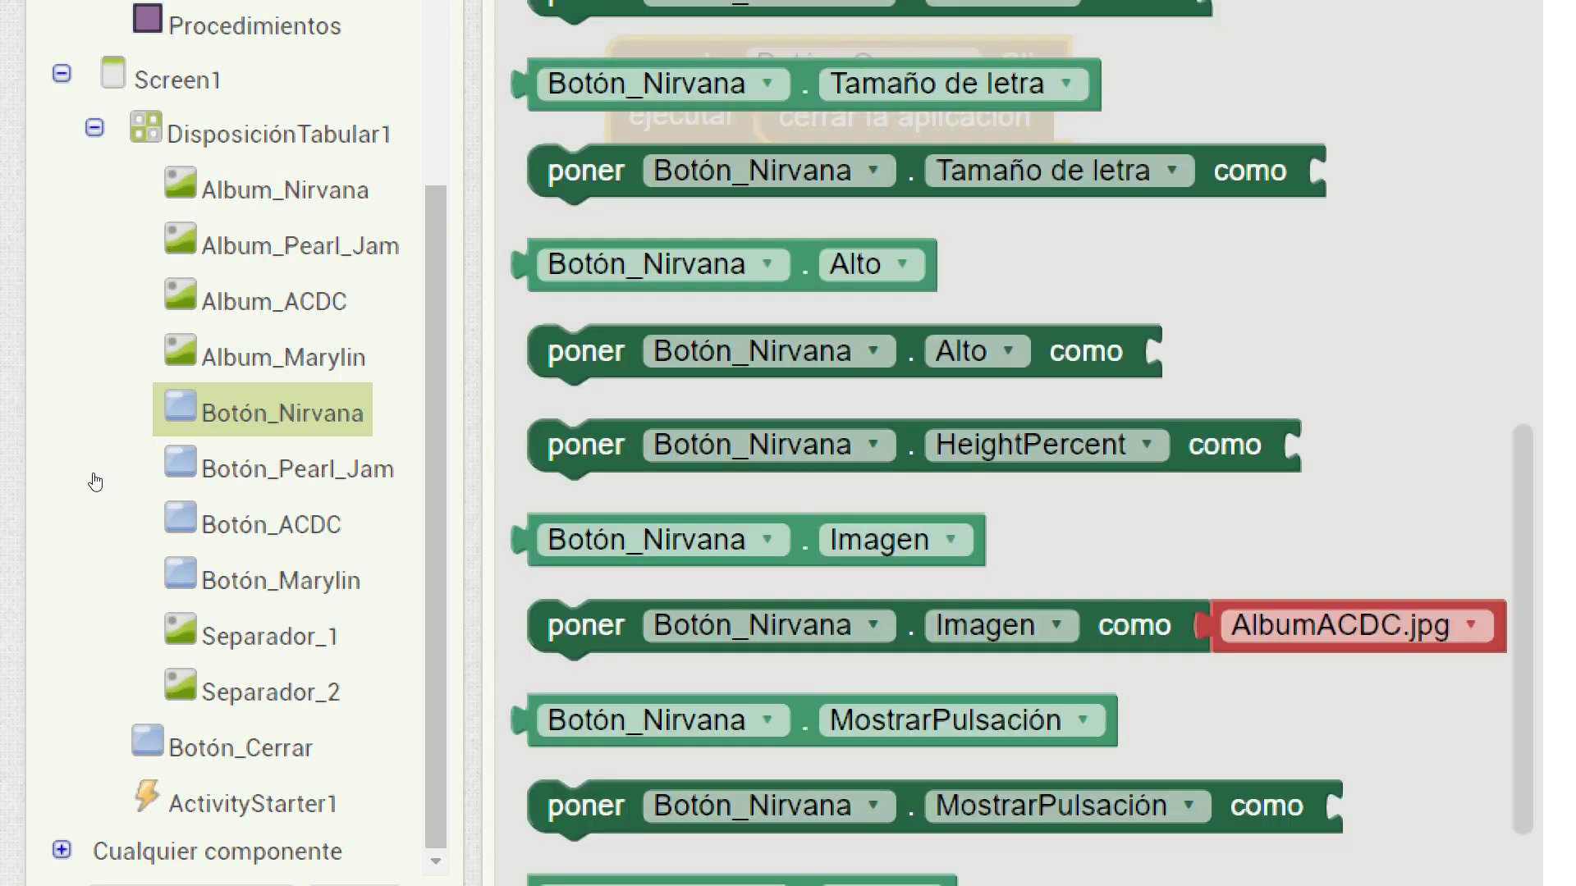
scroll(520, 490, up, 10)
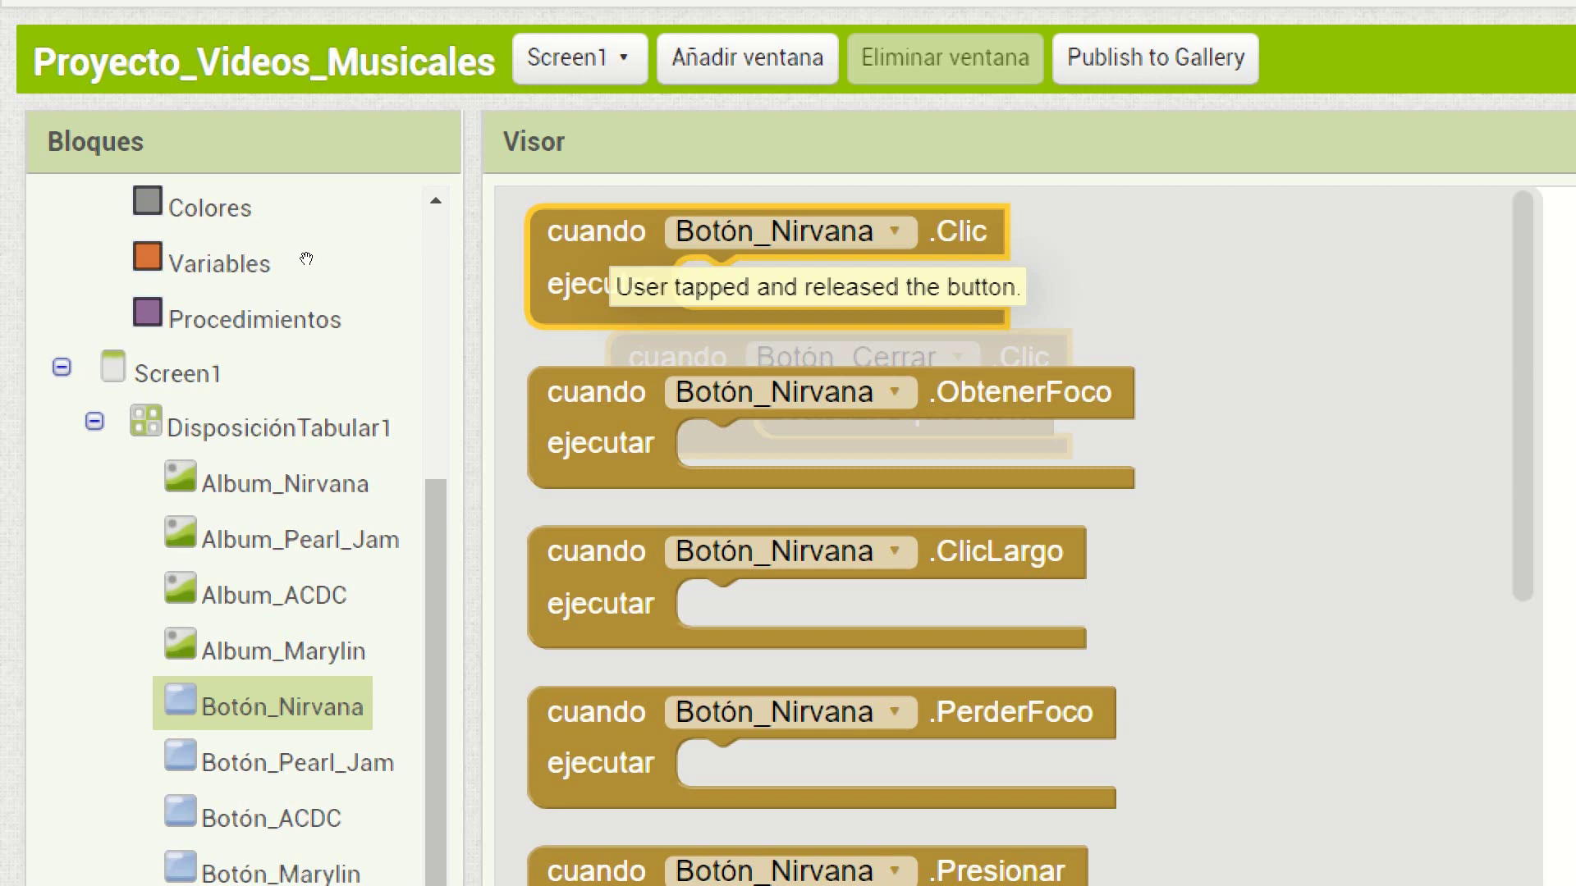
drag(596, 232, 671, 544)
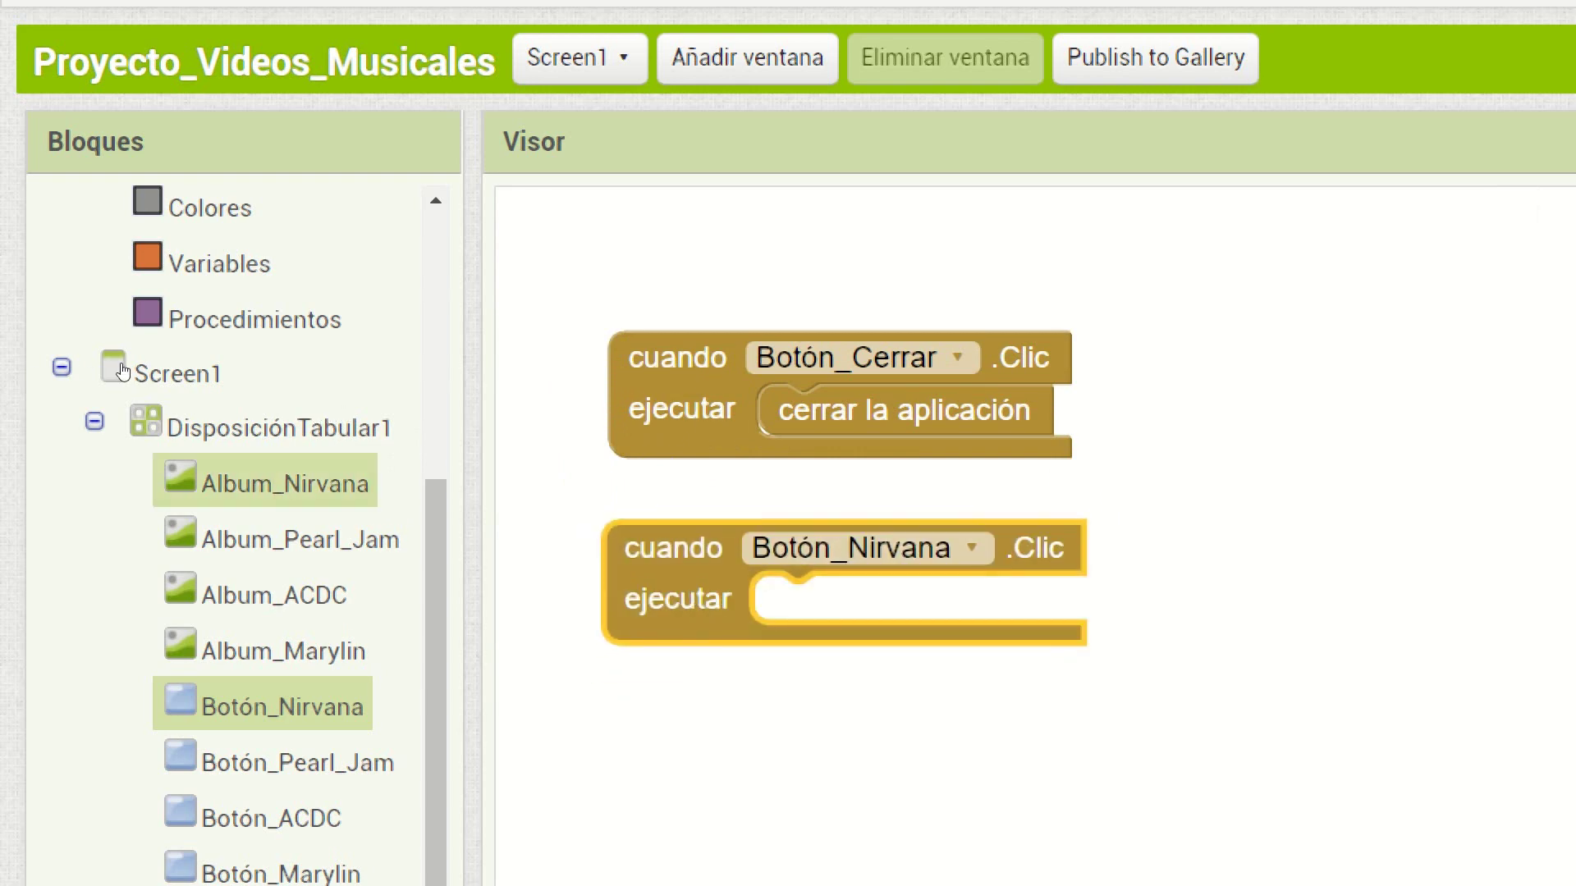
Insert the "poner ActivityStarter1.UriDelDato como" block inside the Botón_Nirvana.Clic event
scroll(127, 369, down, 5)
scroll(130, 340, up, 5)
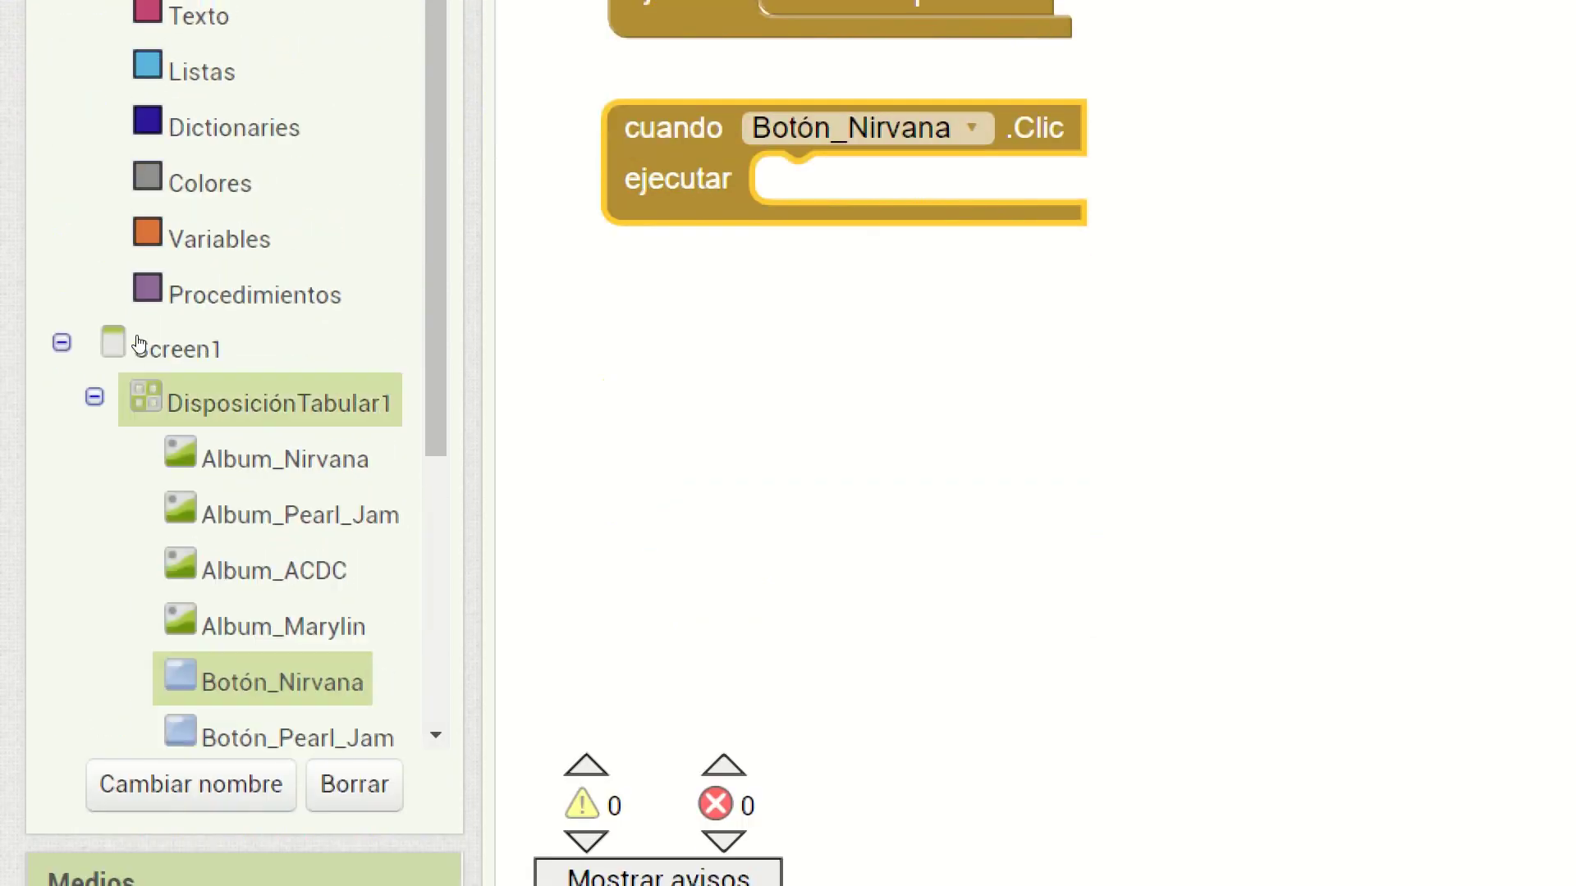
scroll(233, 321, down, 5)
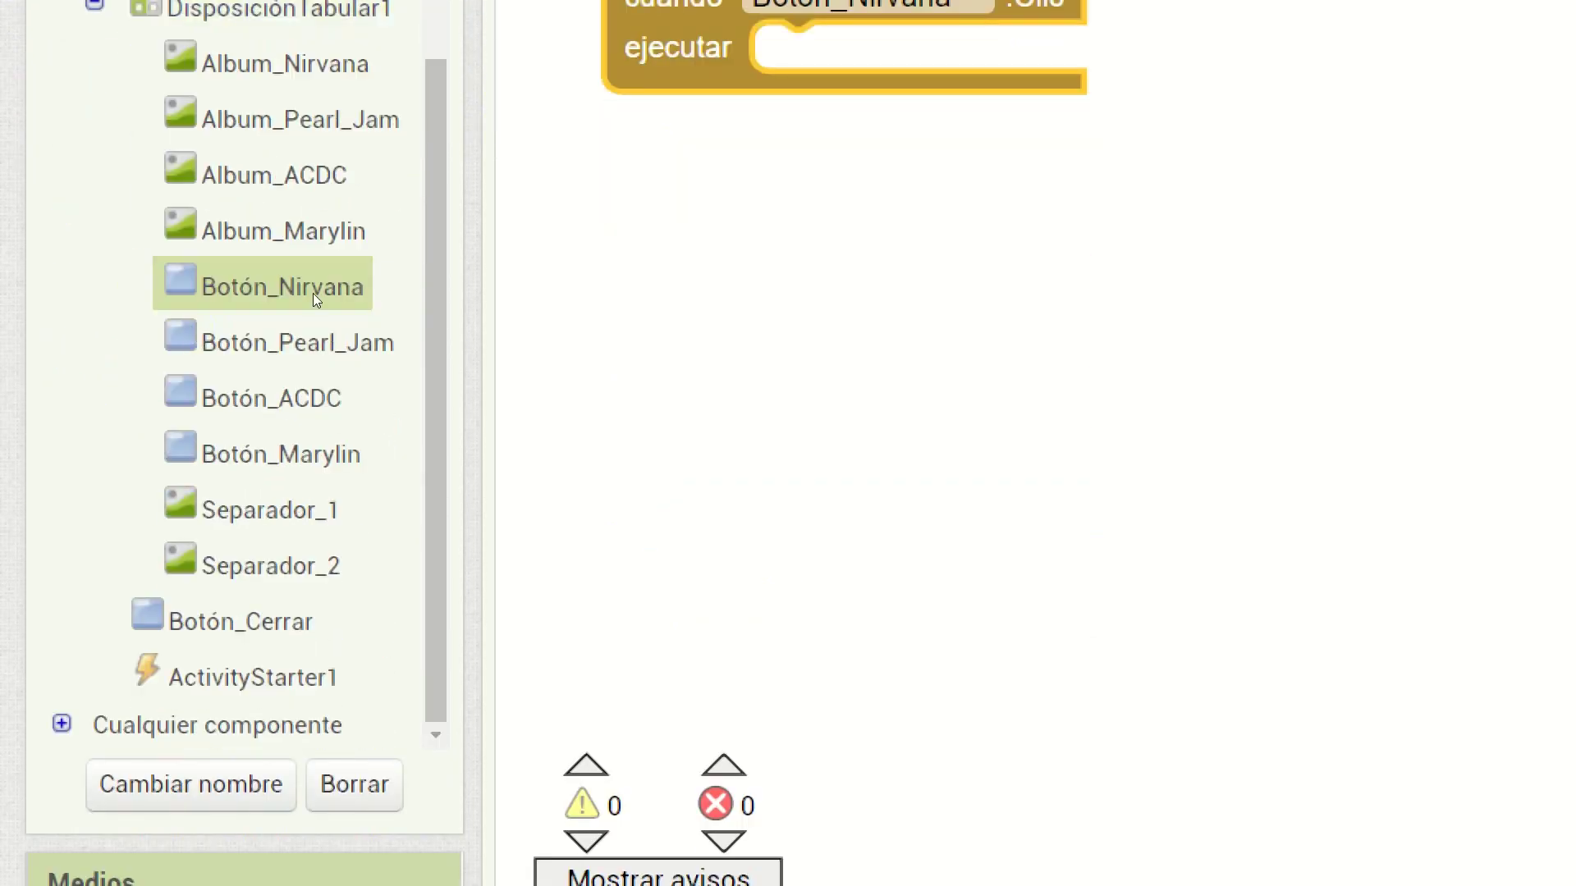
key(Up)
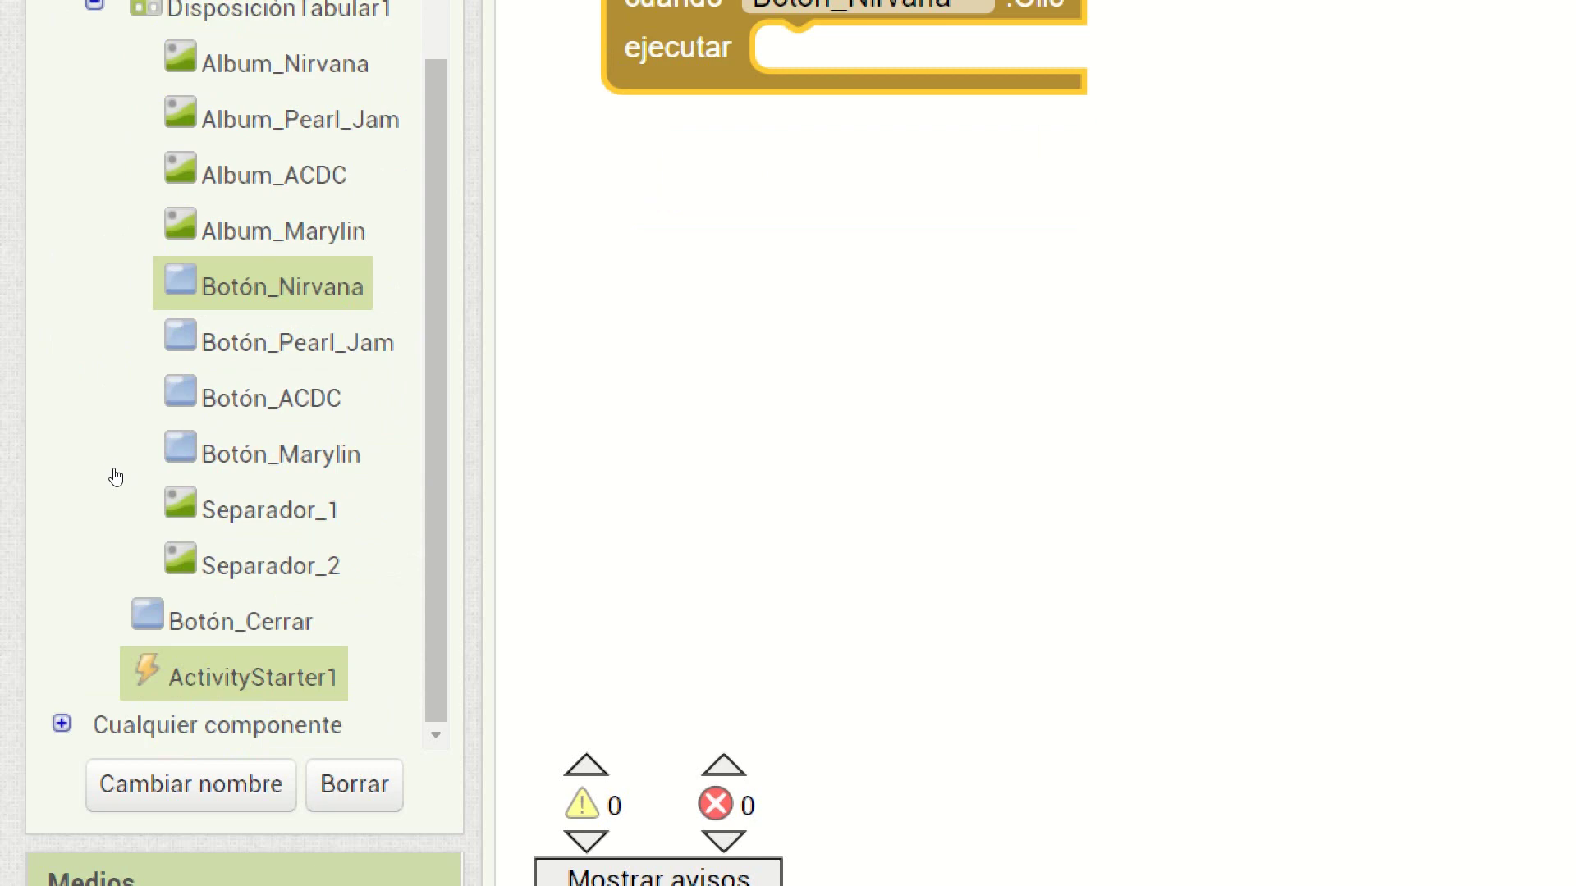
key(Return)
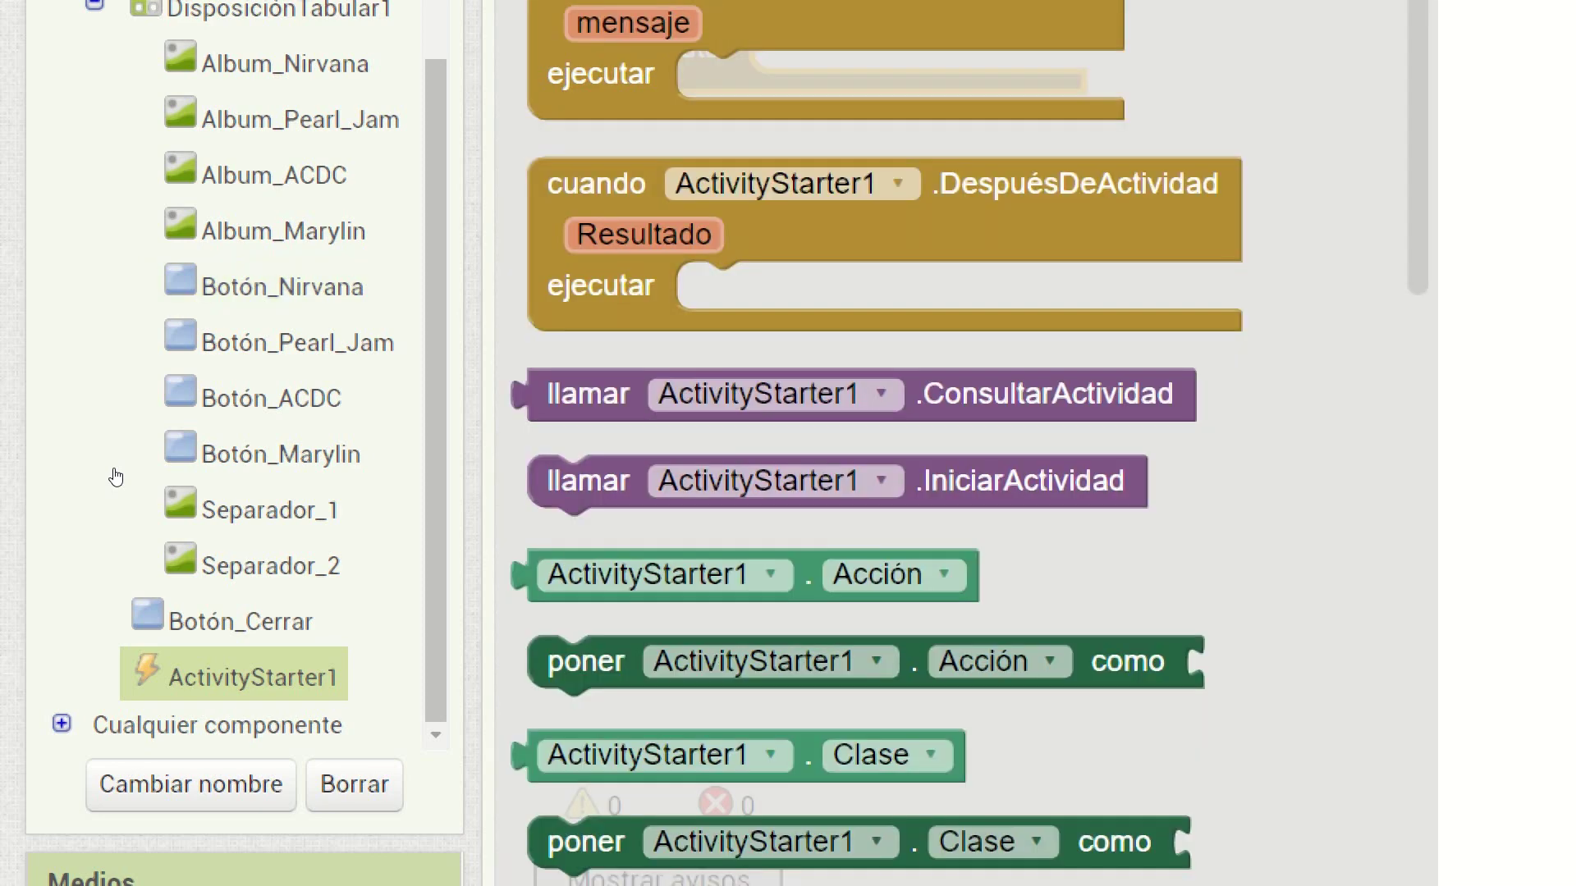
scroll(492, 438, down, 10)
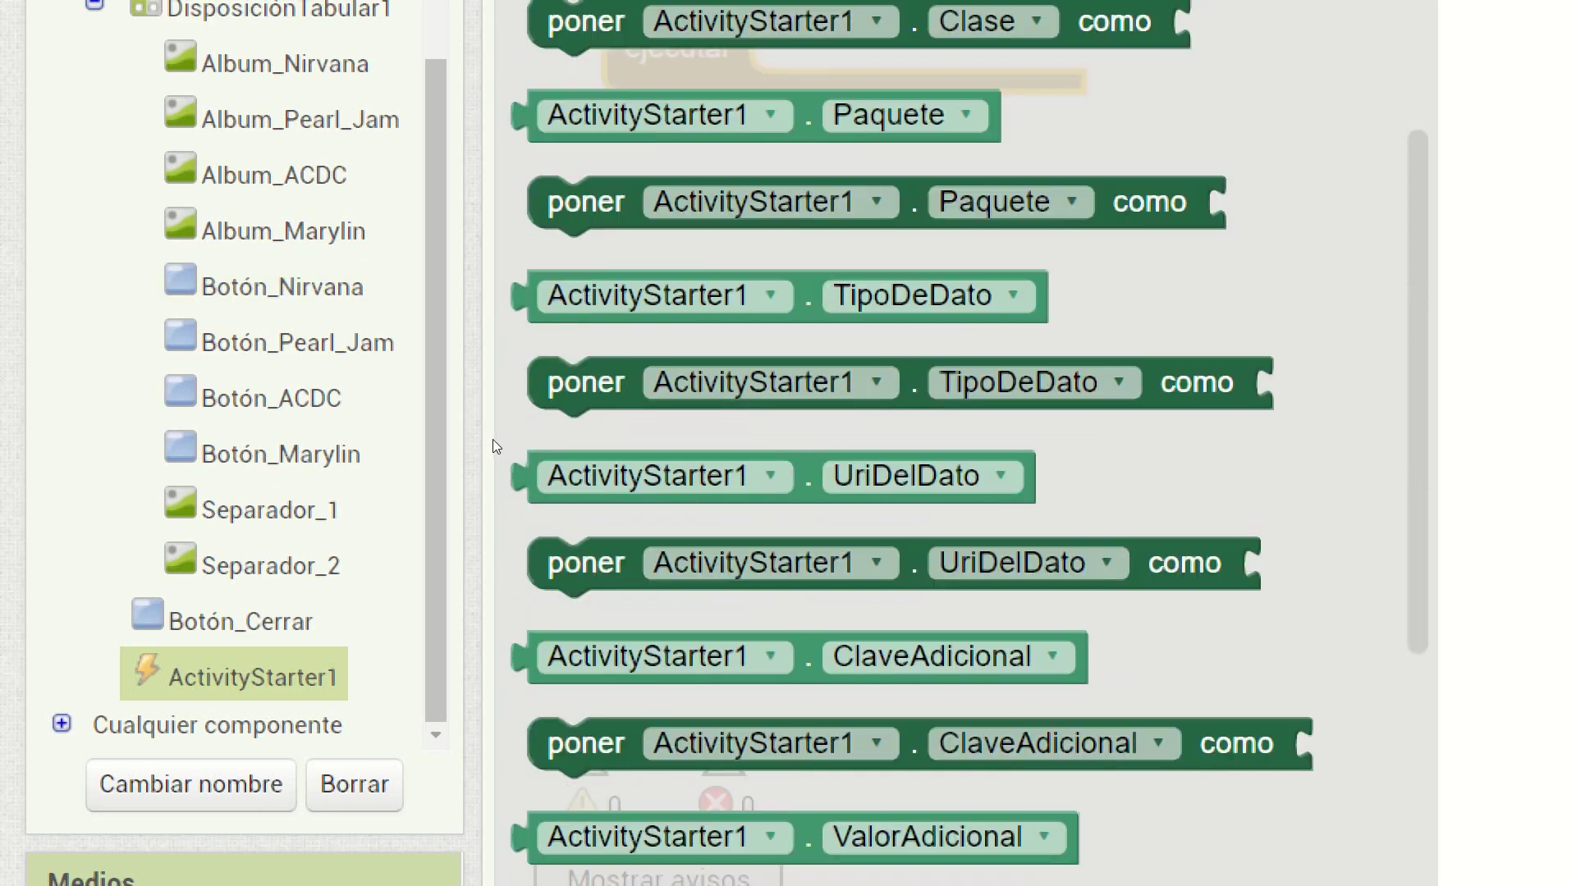
scroll(494, 440, down, 5)
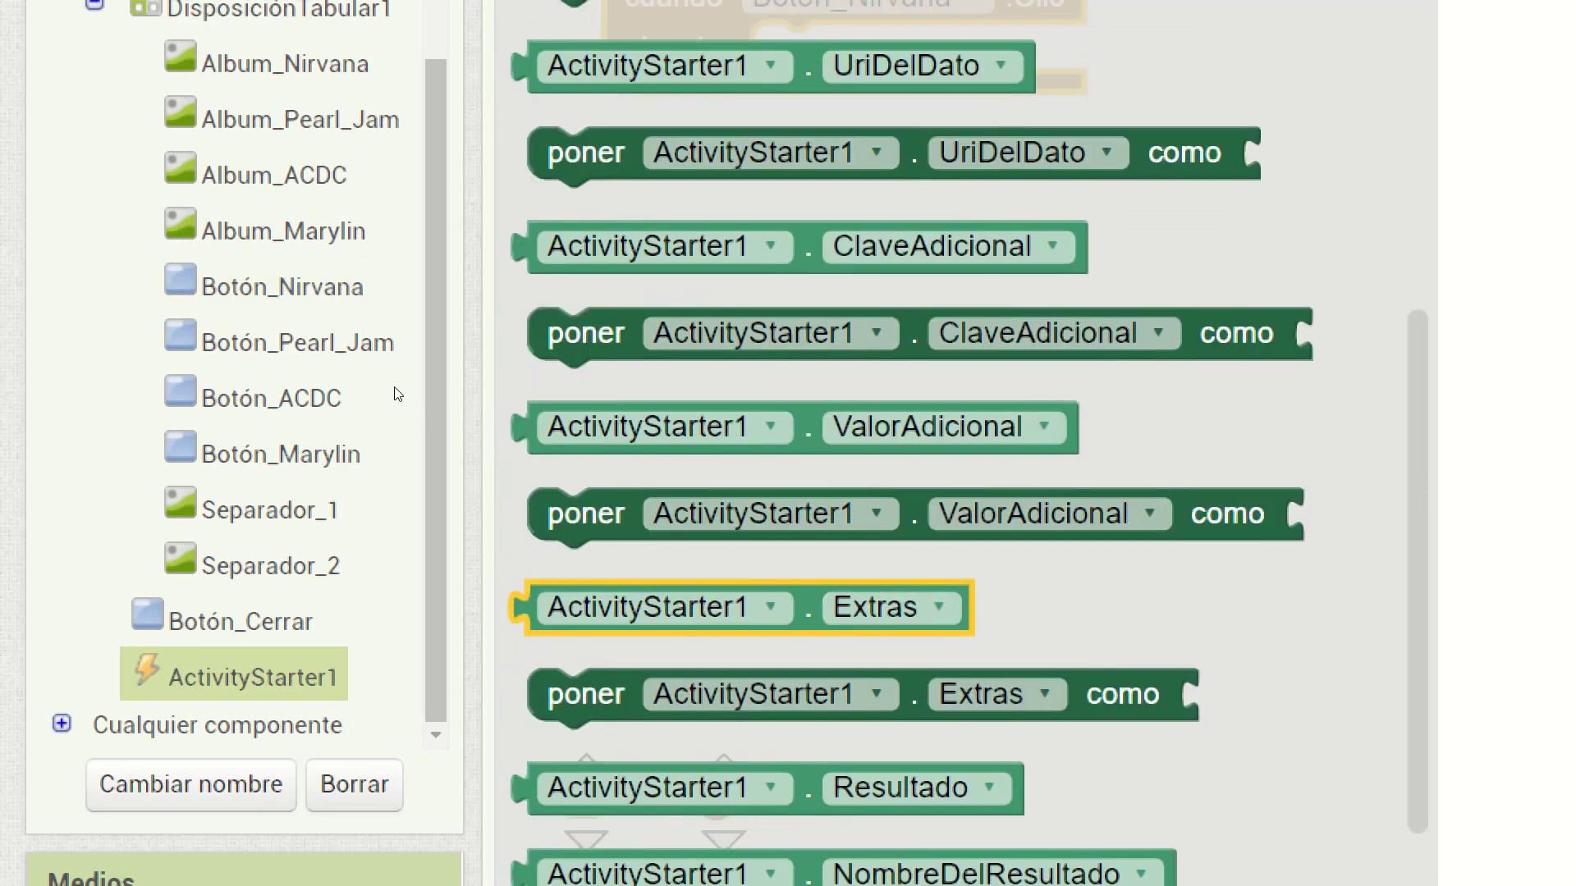
key(Down)
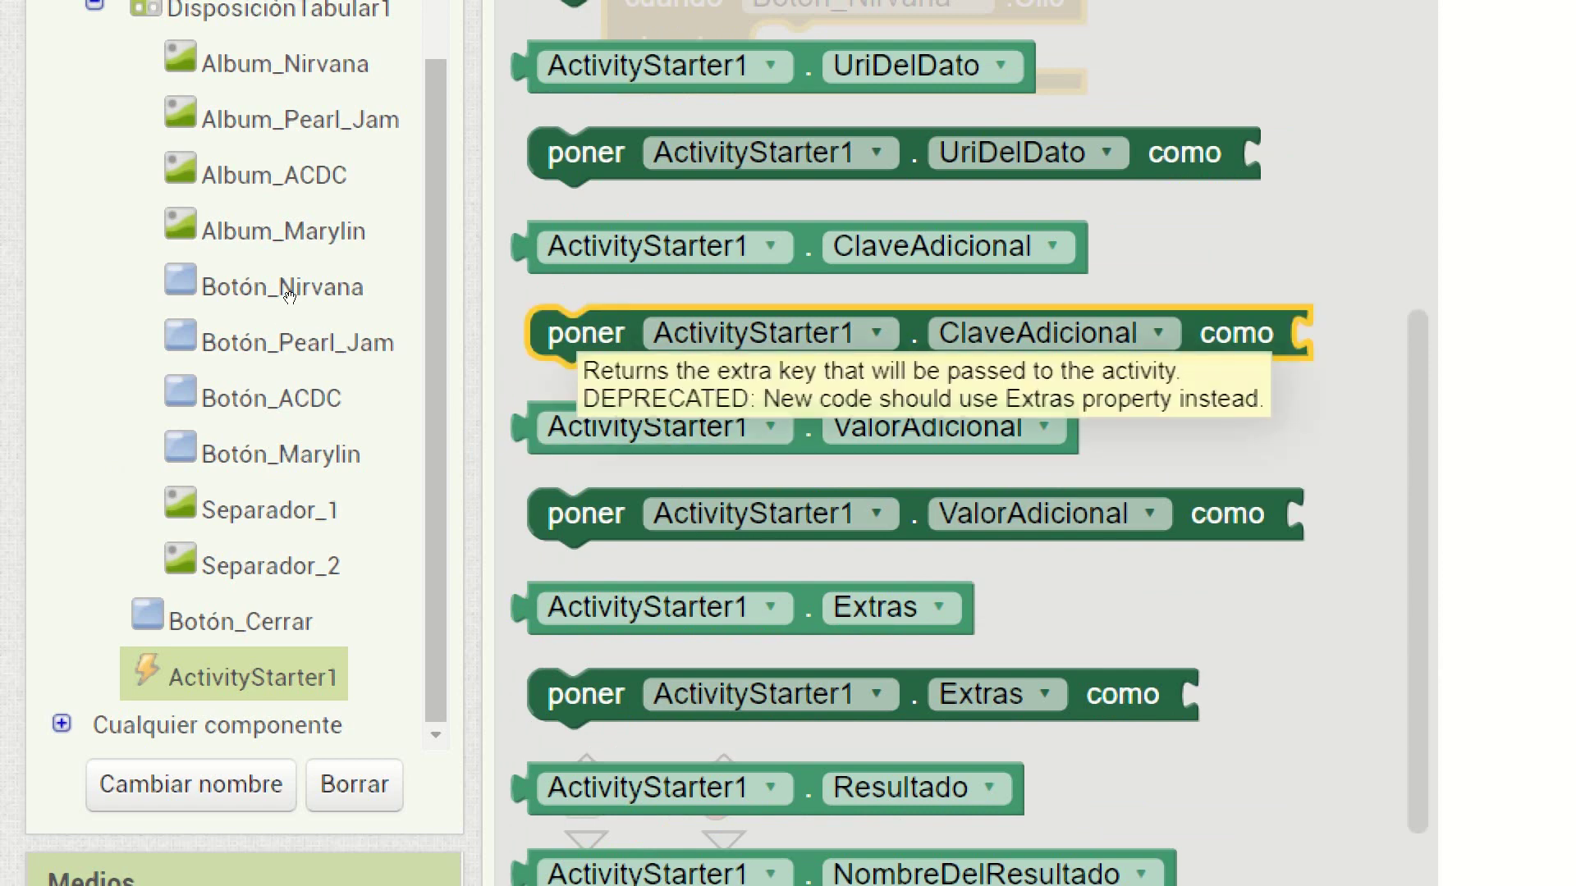
key(Up)
key(Up)
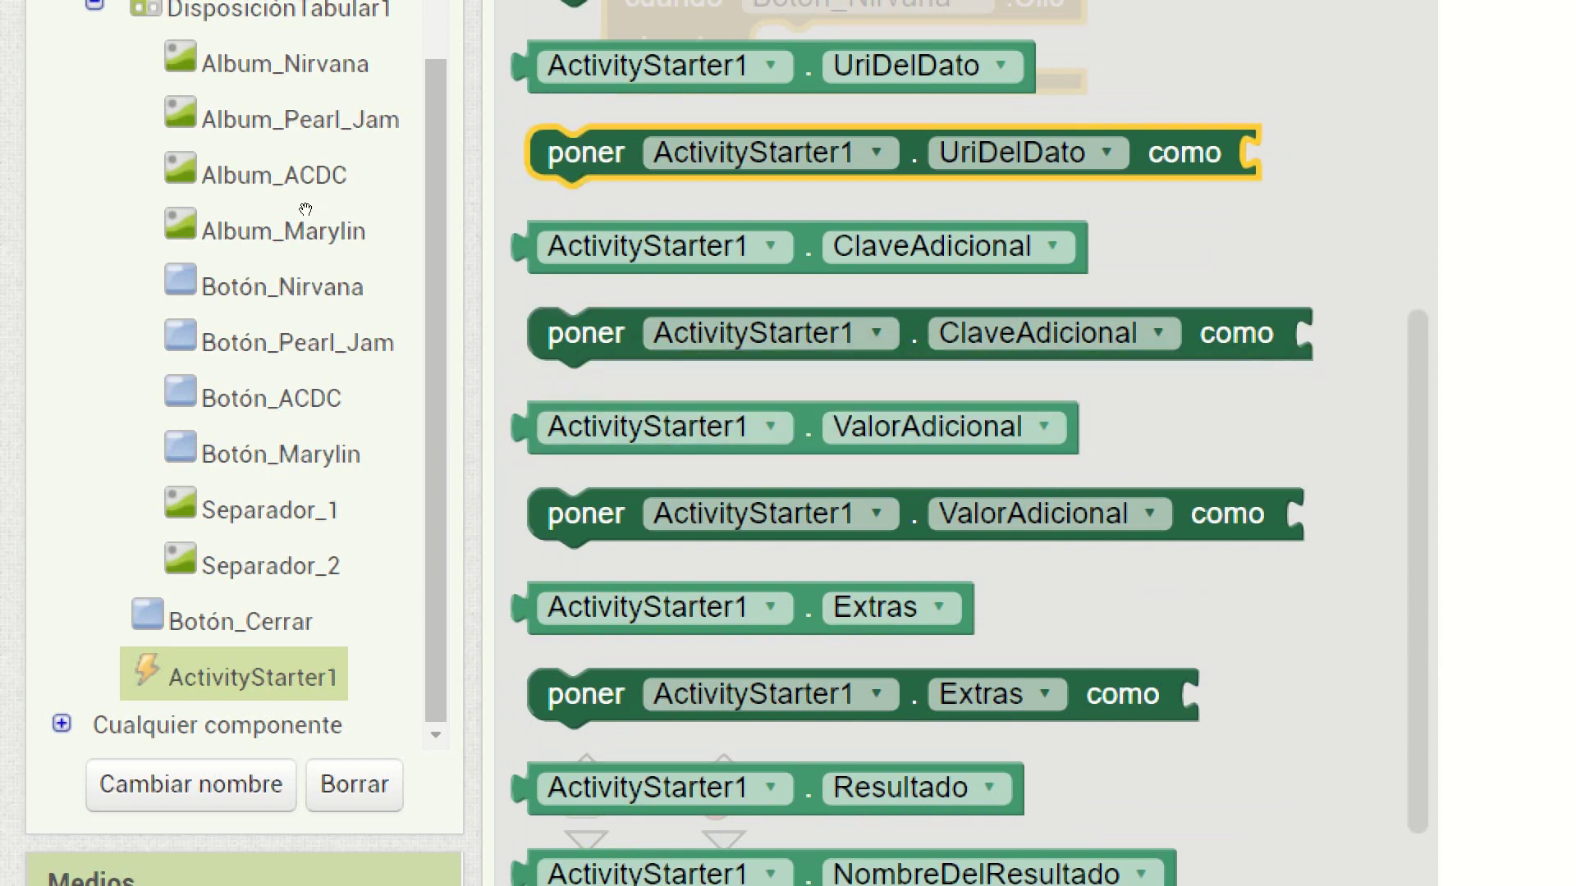
key(Right)
key(Right)
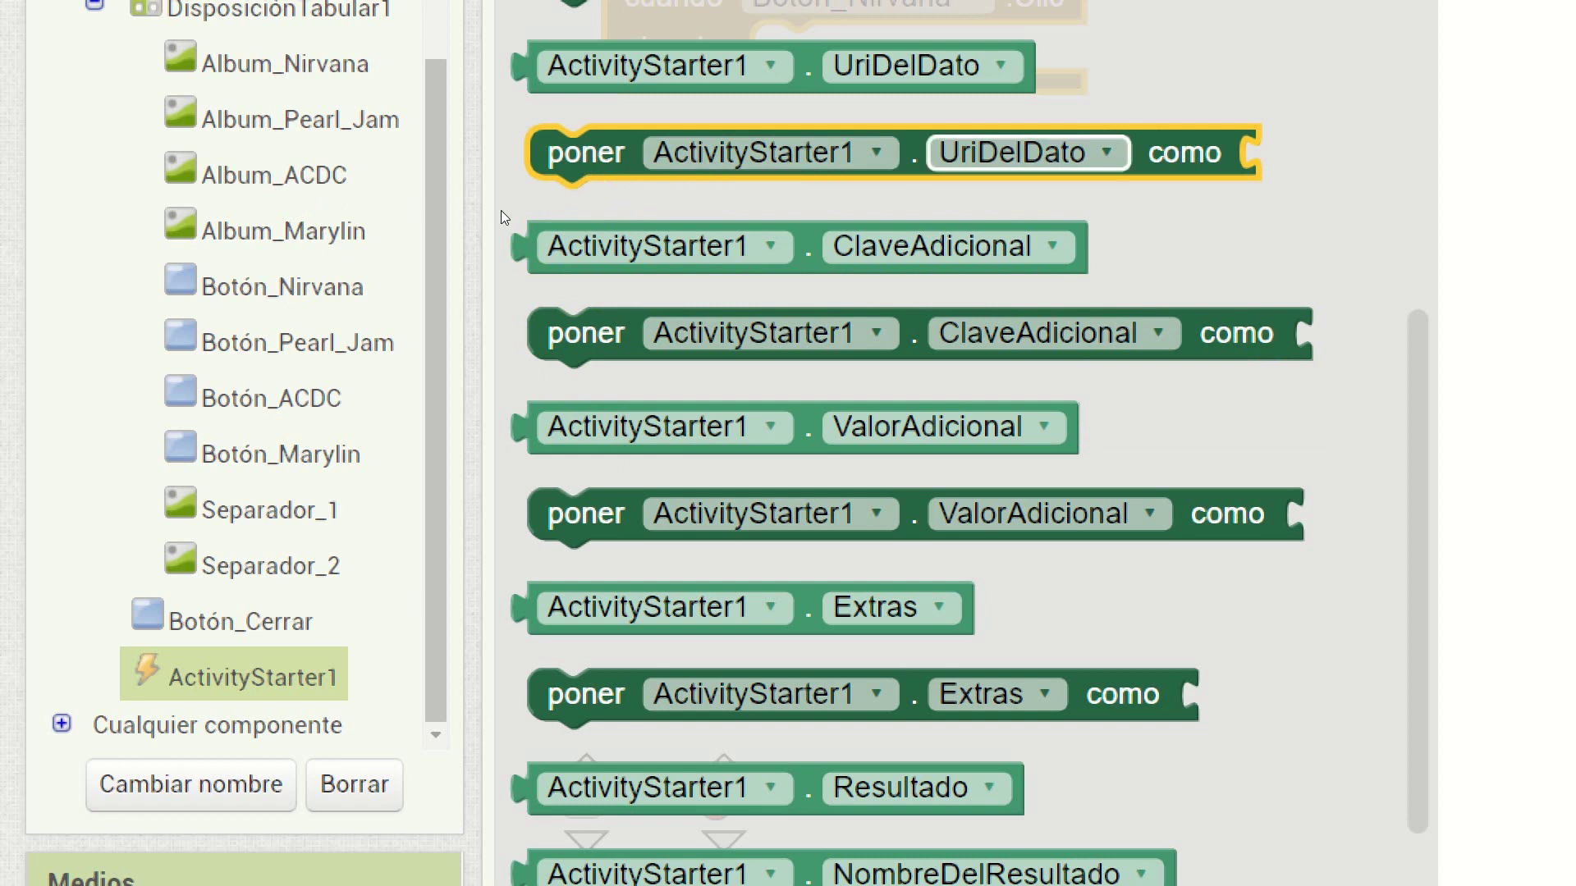
key(Left)
key(Left)
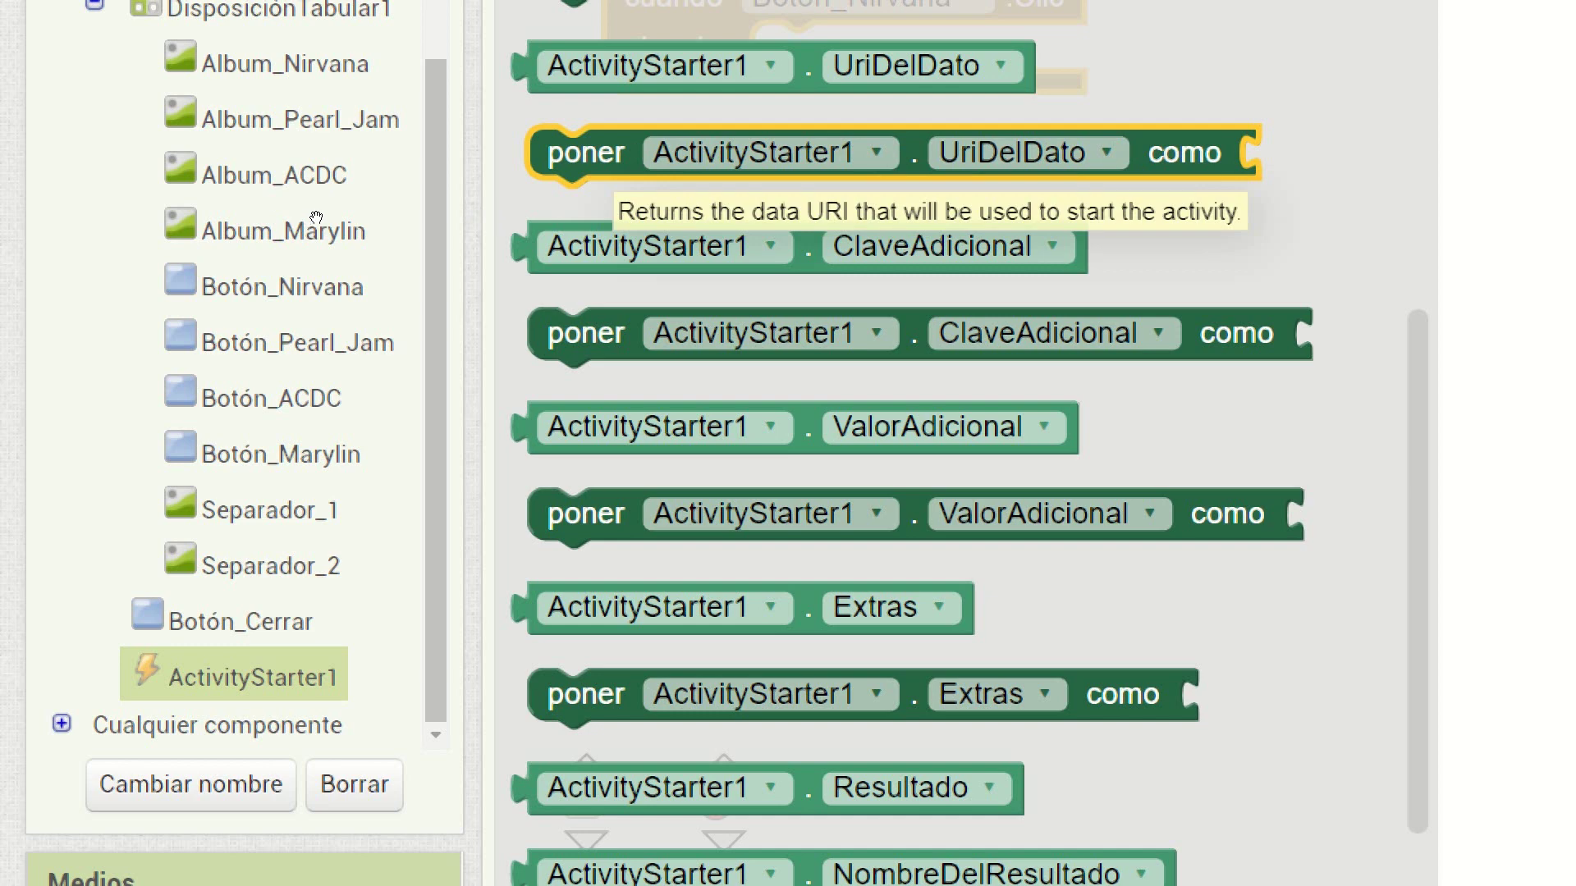
key(Right)
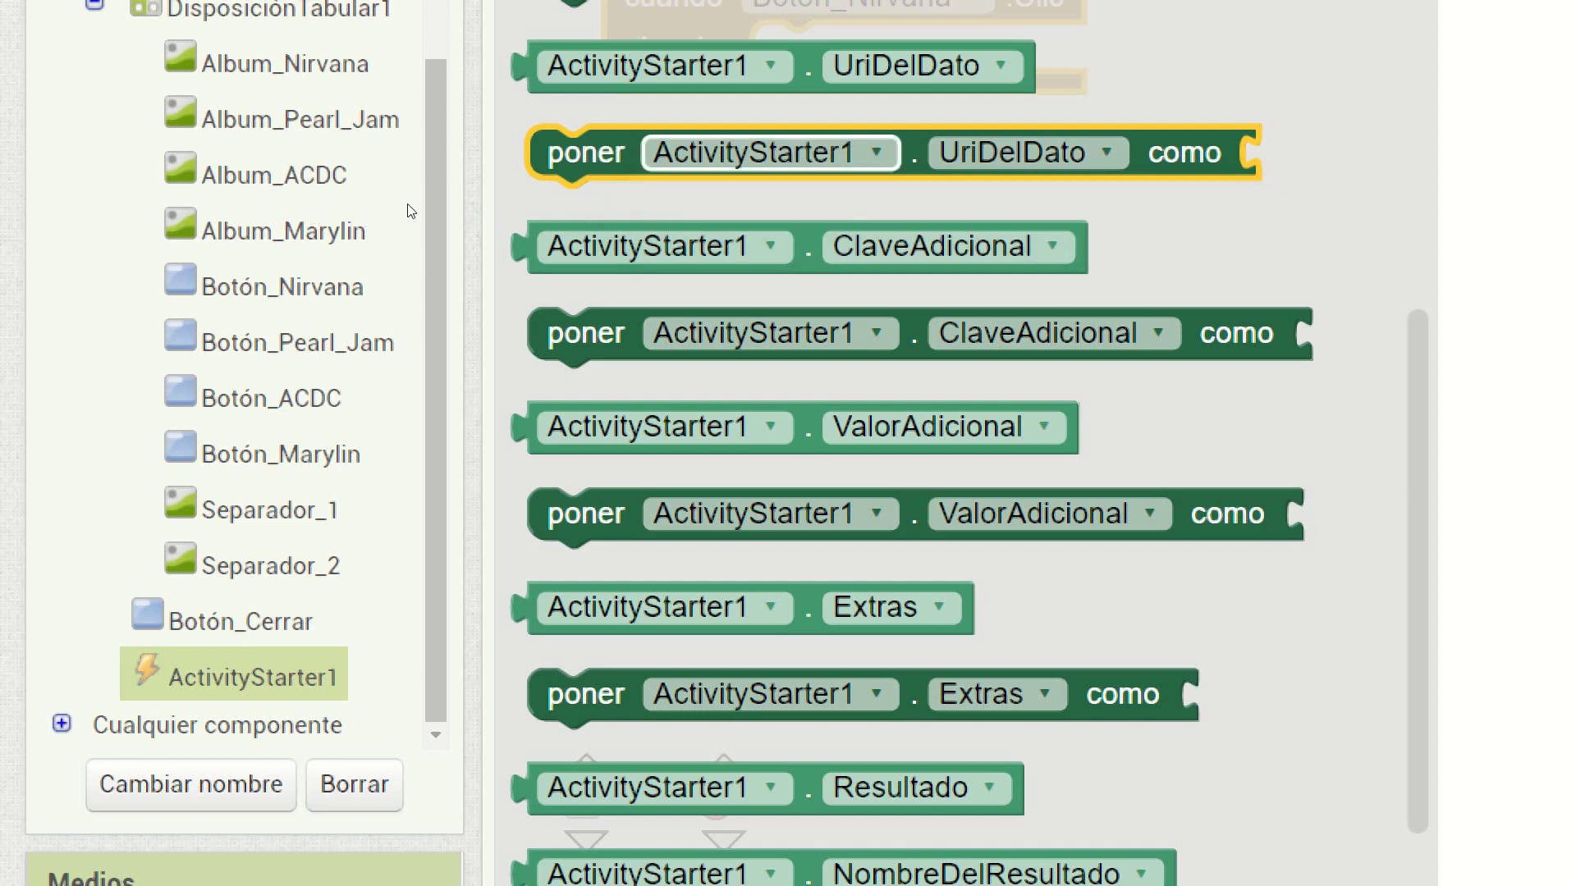
key(Right)
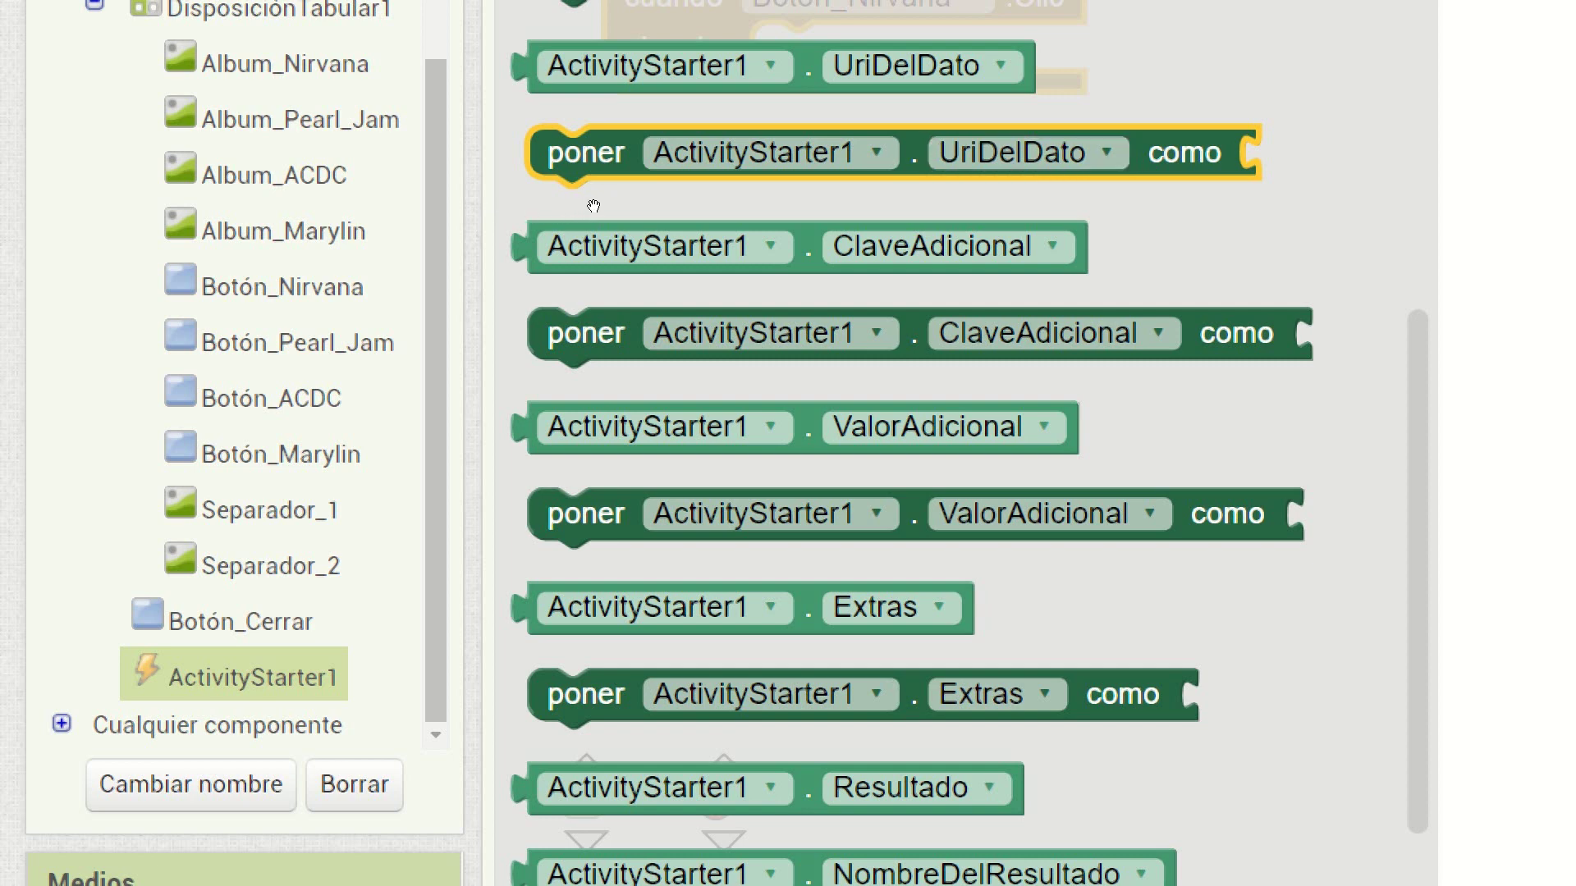
drag(598, 159, 844, 123)
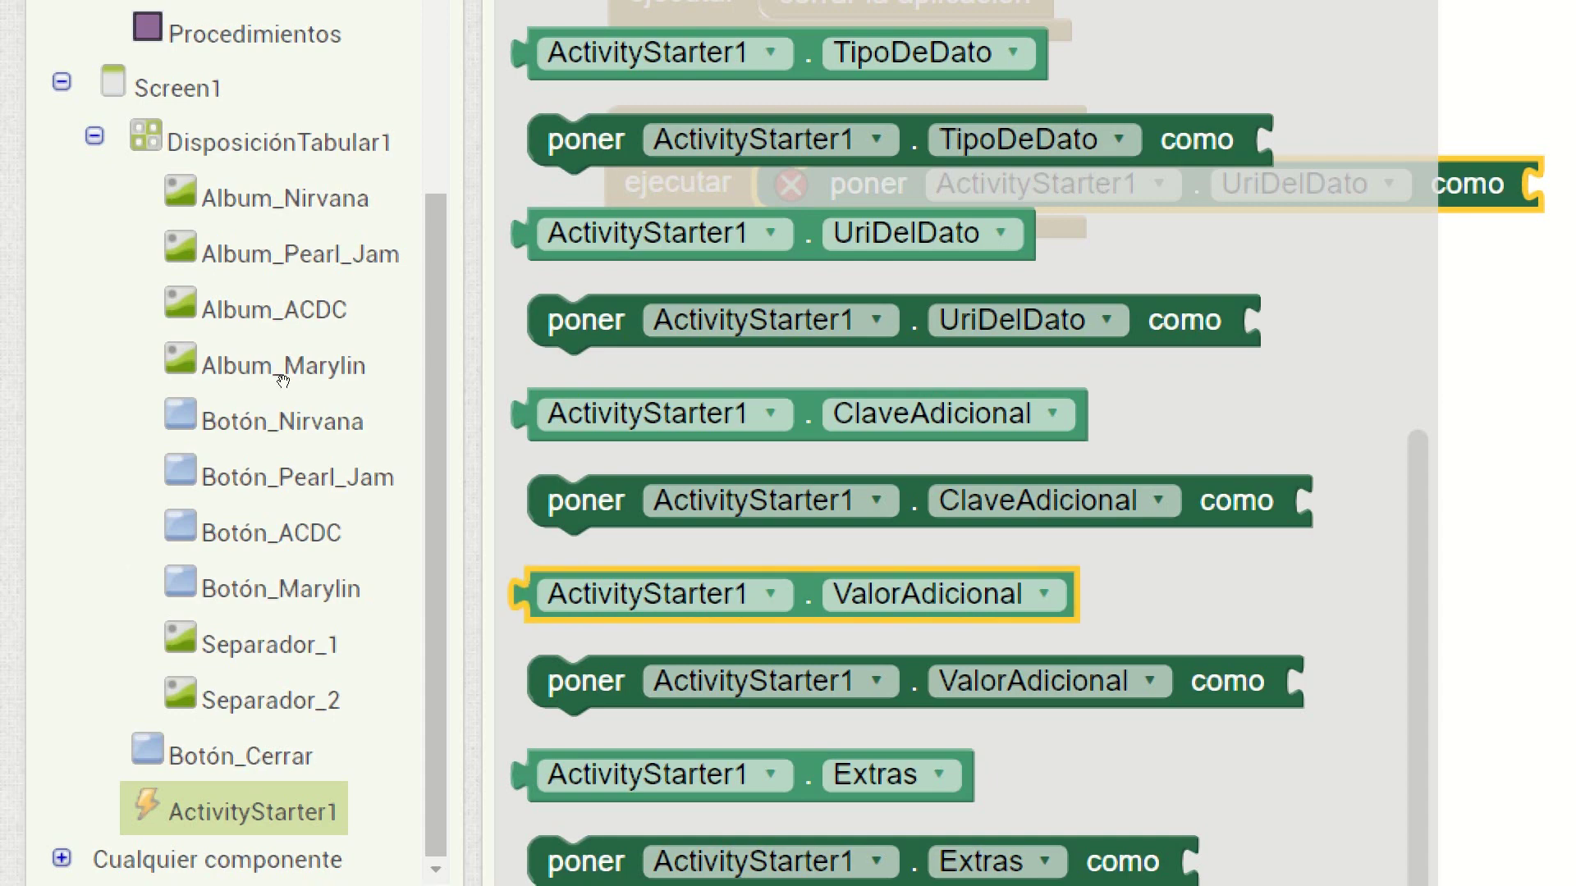
Check in the designer where the ActivityStarter component comes from and how it was added, and return to the blocks editor
scroll(201, 375, up, 3)
scroll(205, 402, down, 3)
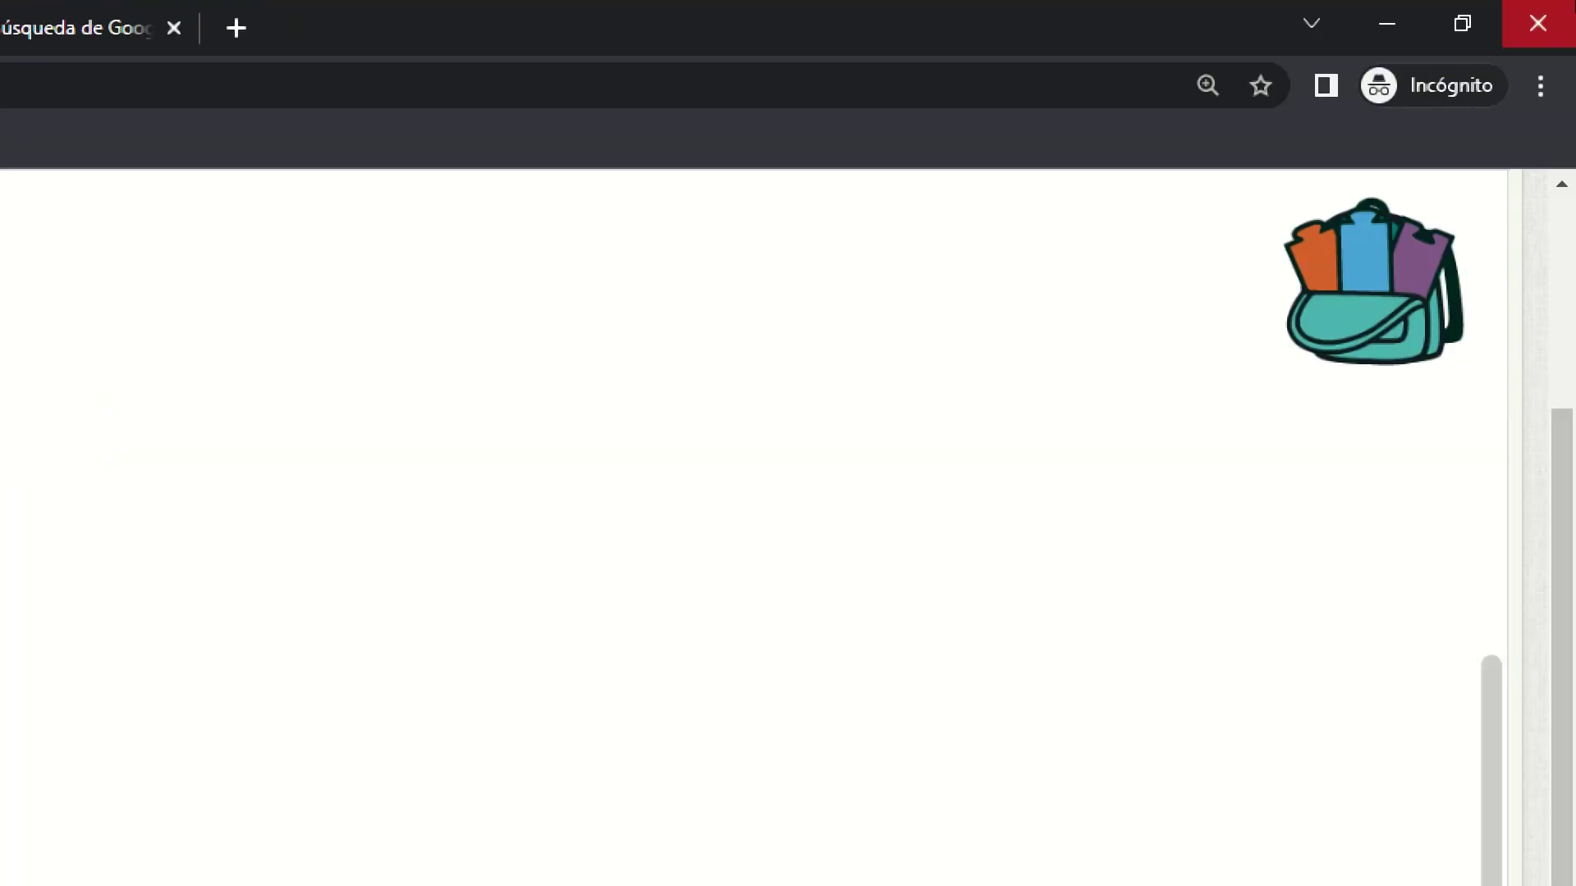
scroll(1534, 176, up, 3)
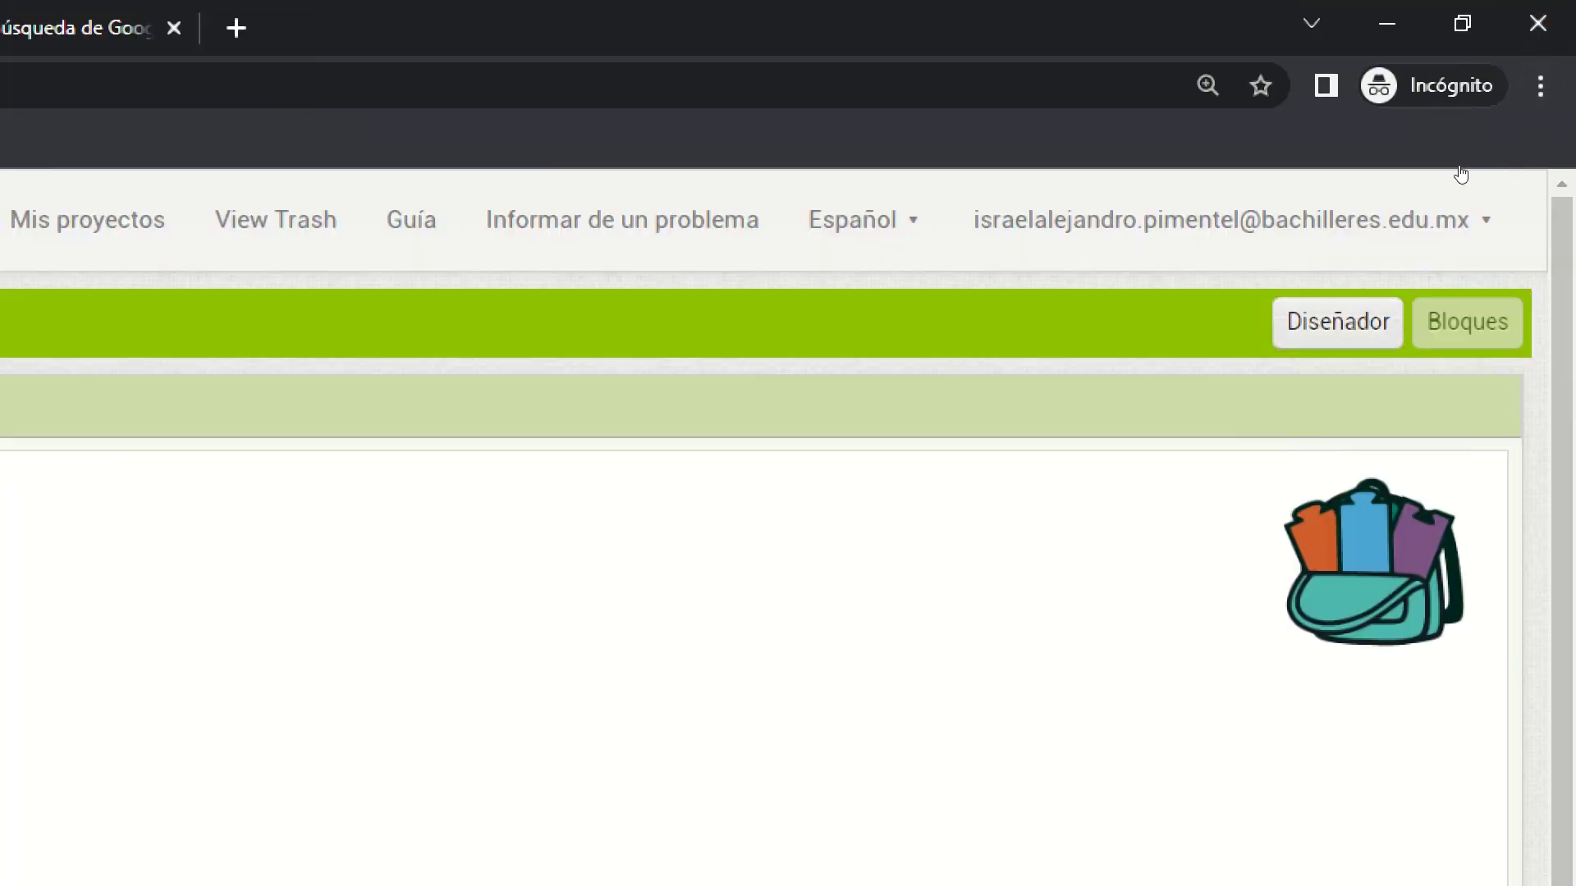
click(1340, 331)
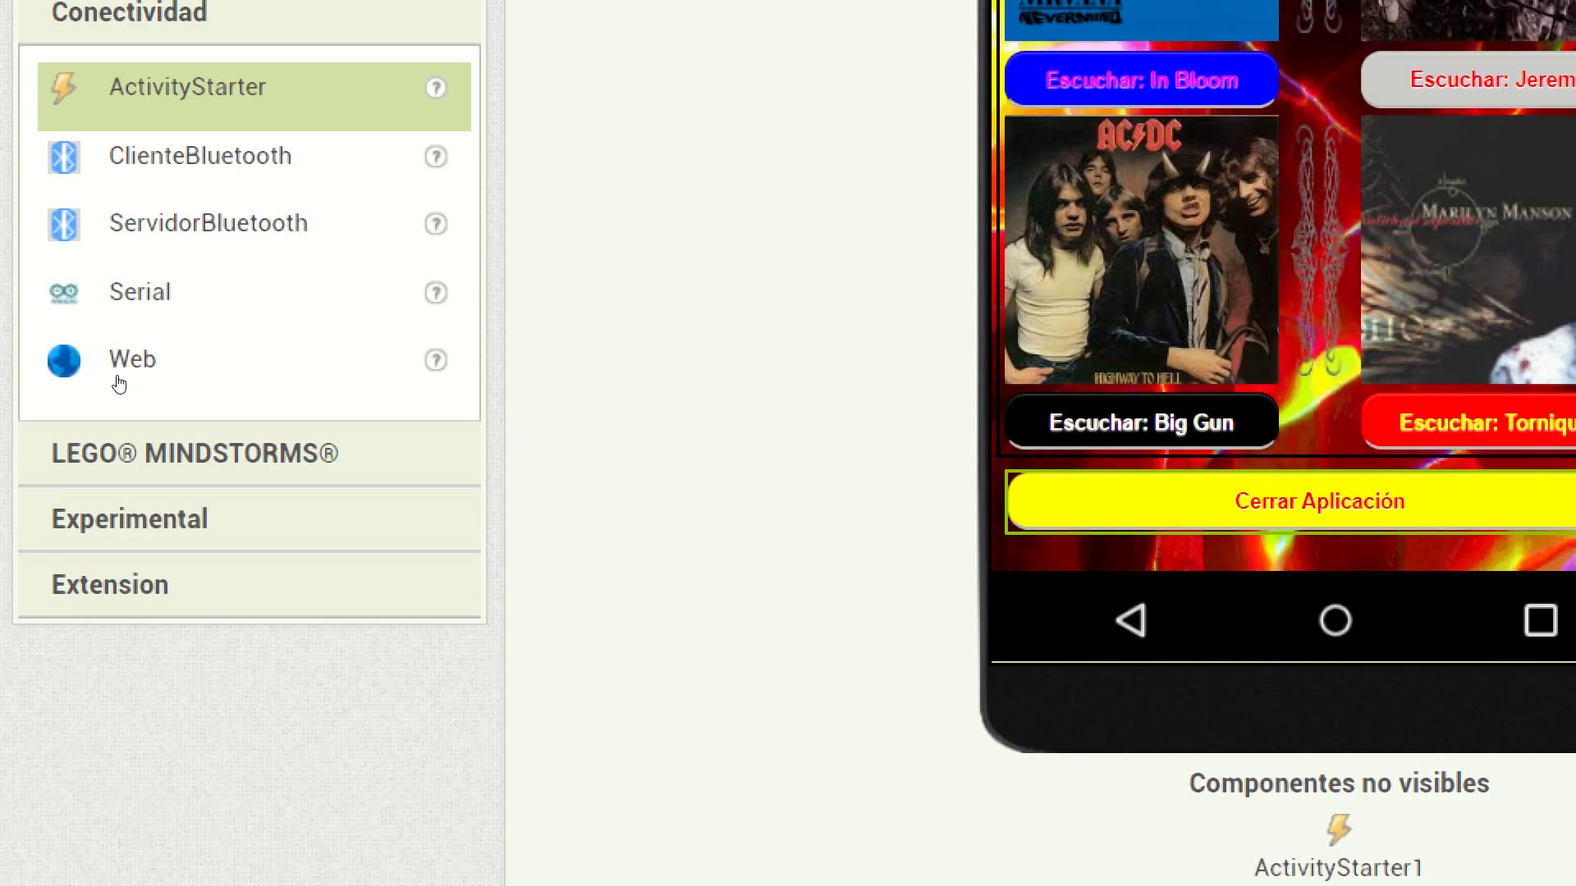
drag(131, 87, 1509, 256)
drag(765, 450, 173, 417)
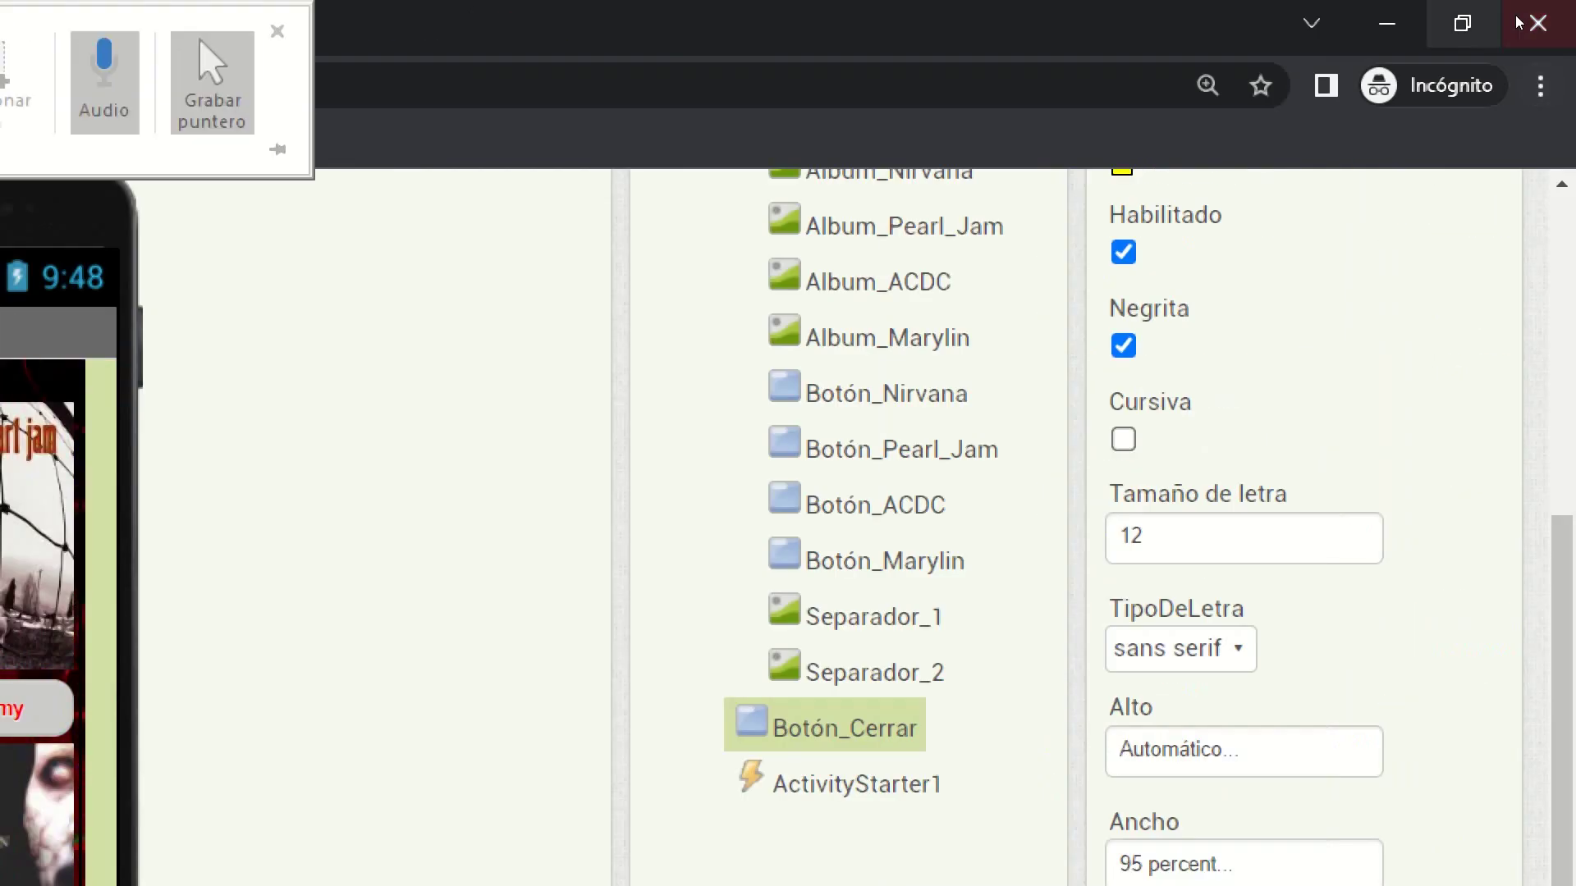
scroll(1545, 220, up, 5)
click(1467, 320)
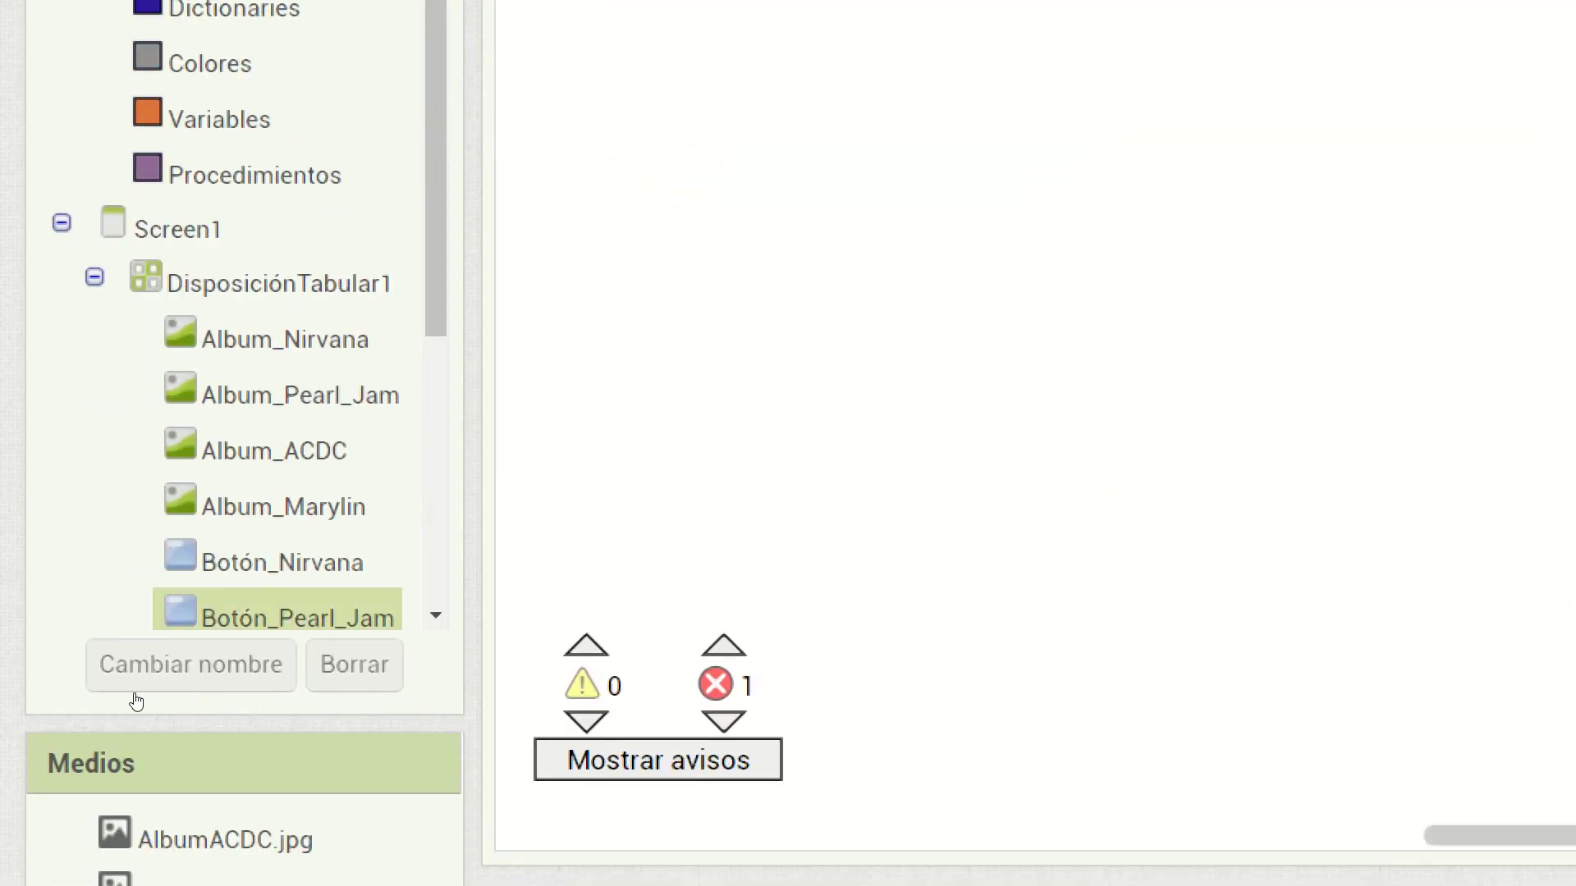
Look through the blocks available for ActivityStarter1 and close the list
drag(435, 293, 435, 561)
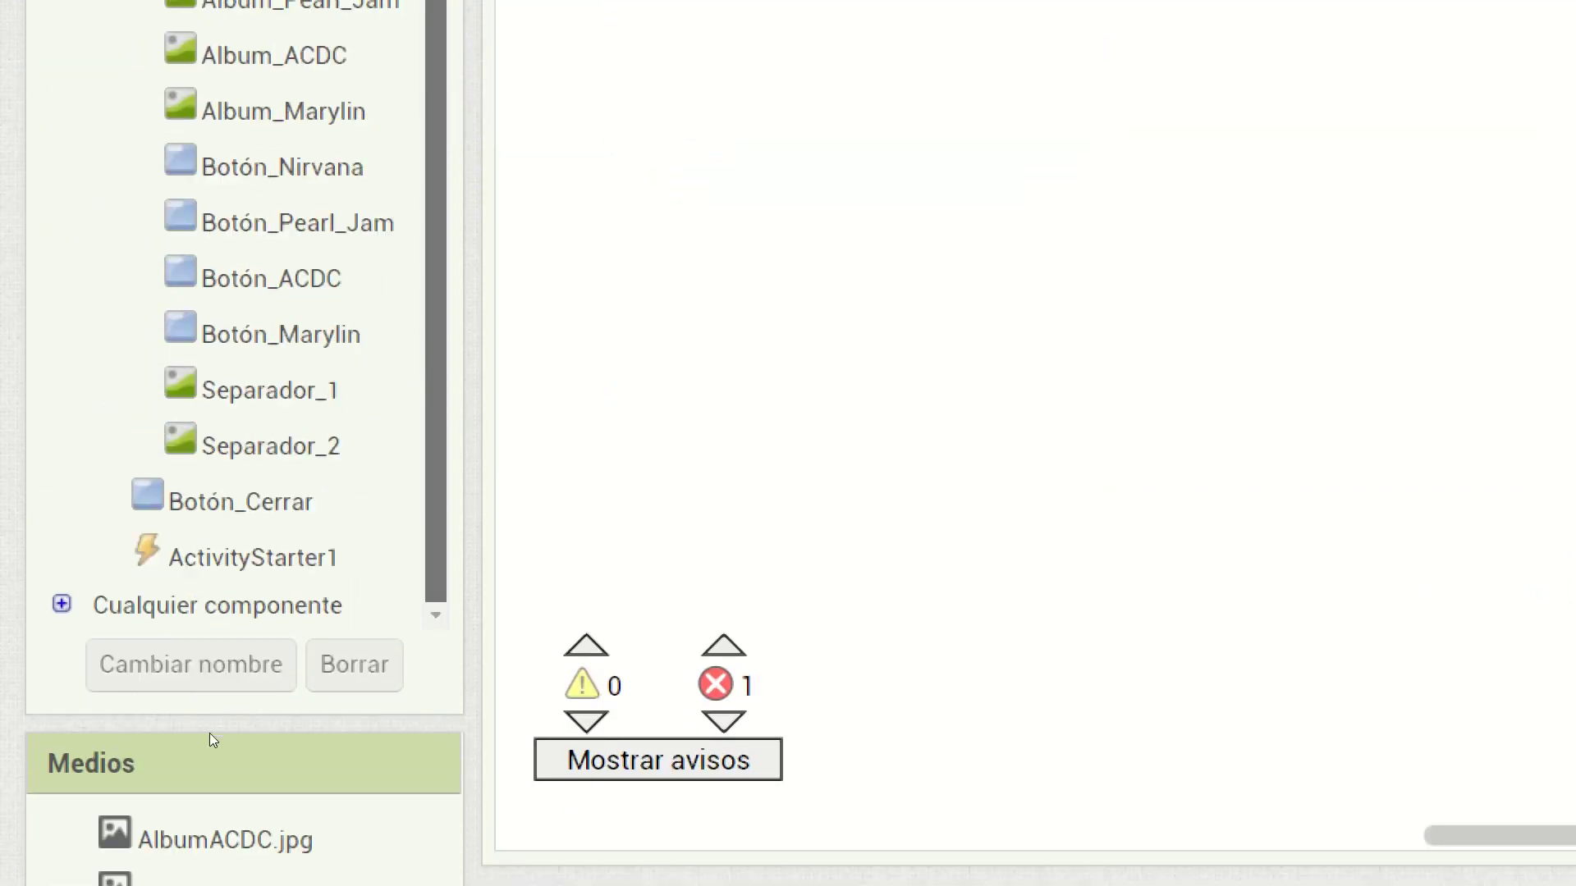
key(Up)
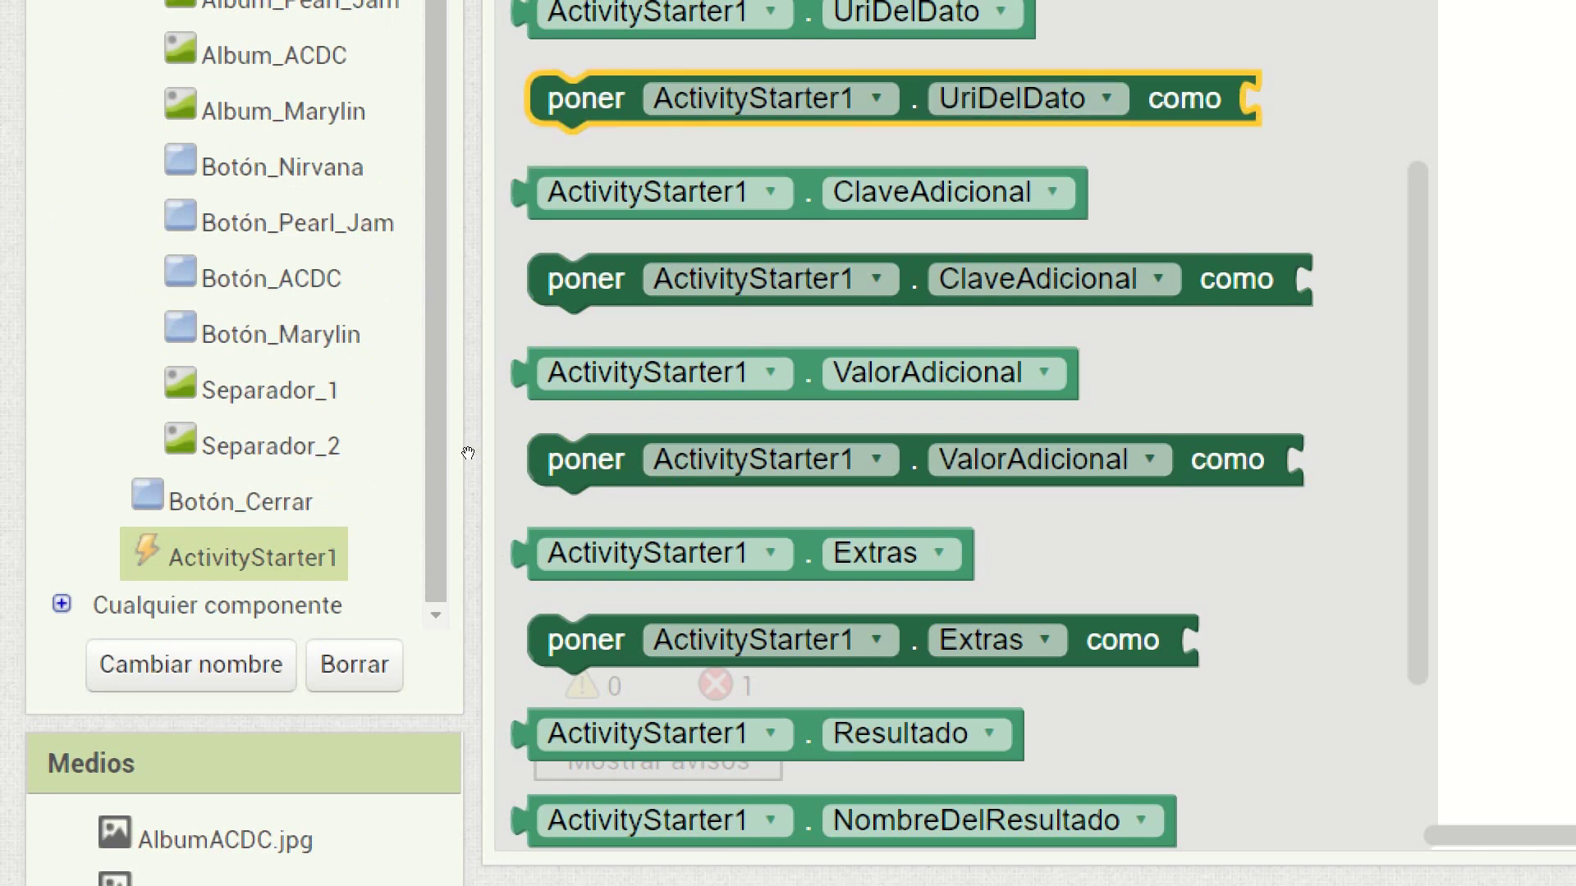
key(Escape)
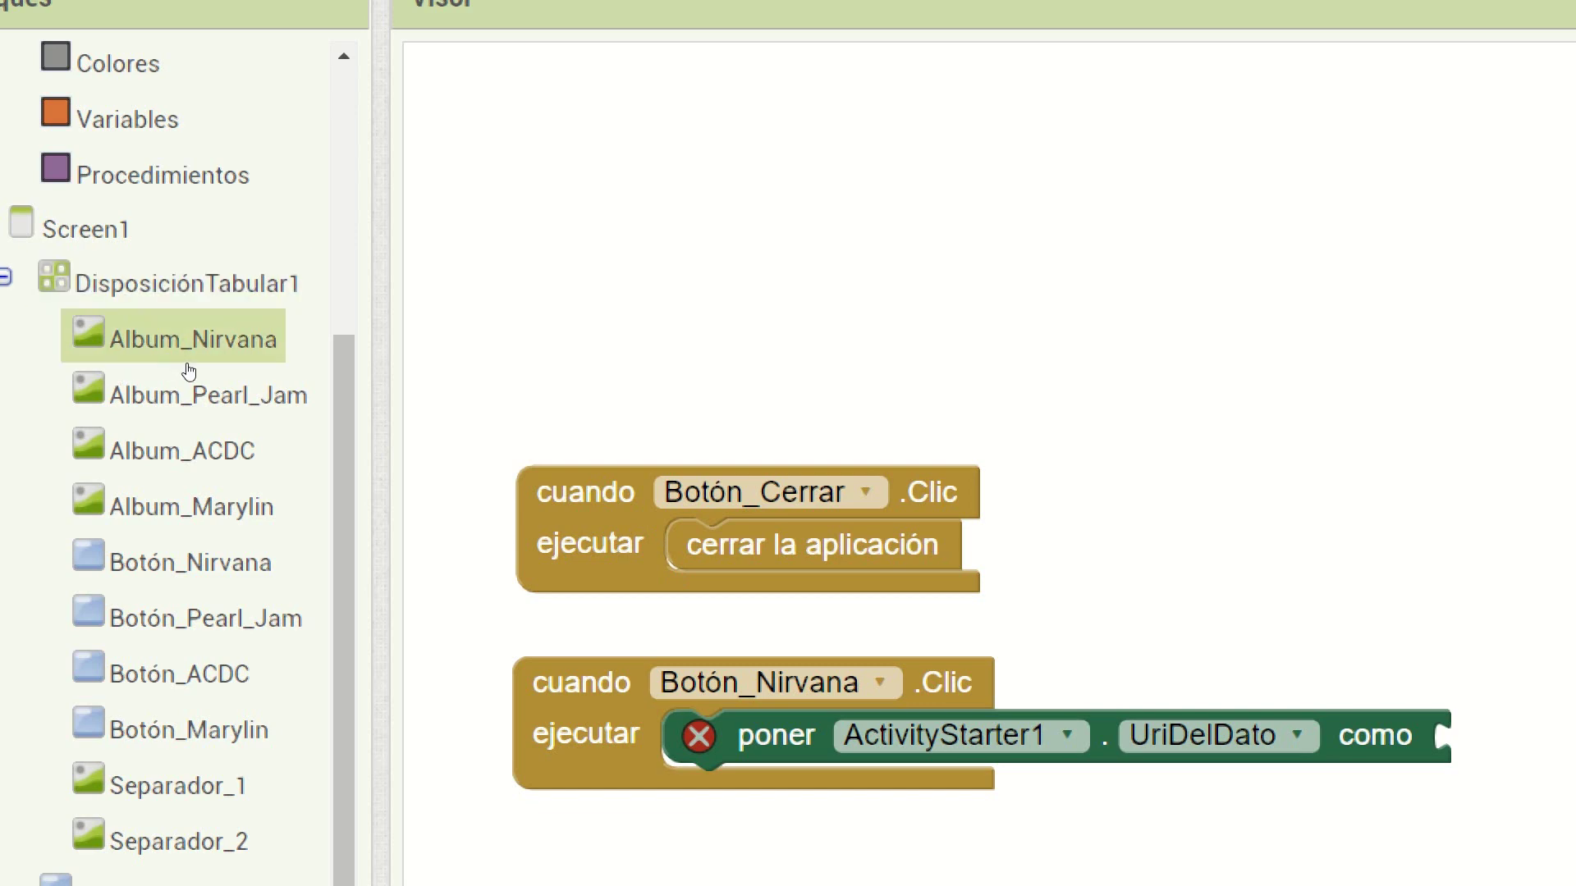
Attach an empty text string block to the "poner ActivityStarter1.UriDelDato como" block in the Botón_Nirvana.Clic event
scroll(220, 302, up, 5)
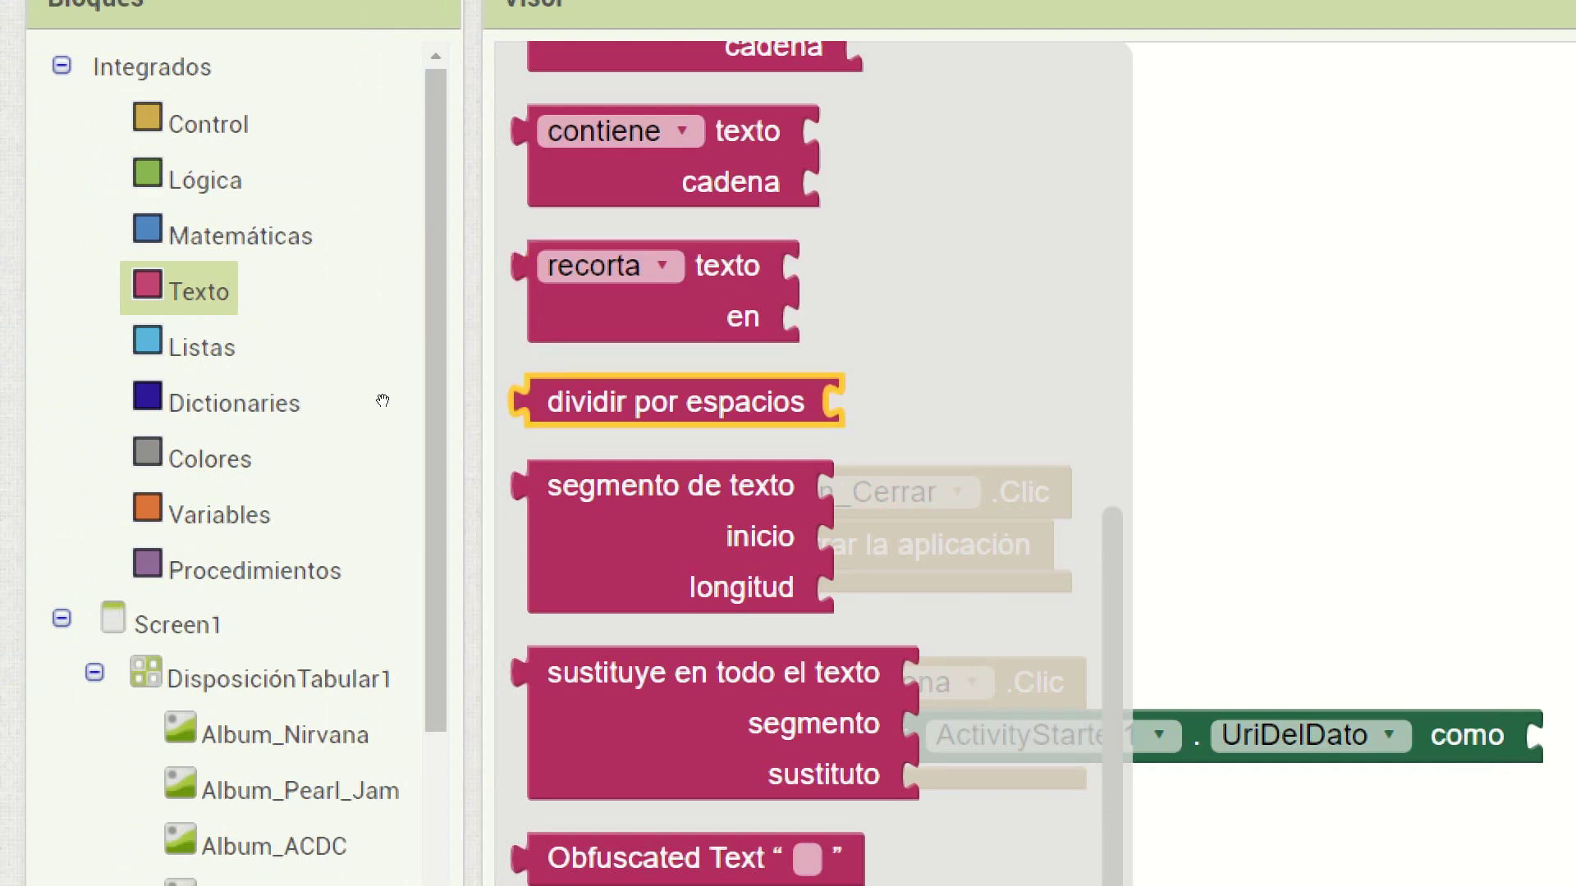
scroll(761, 401, up, 5)
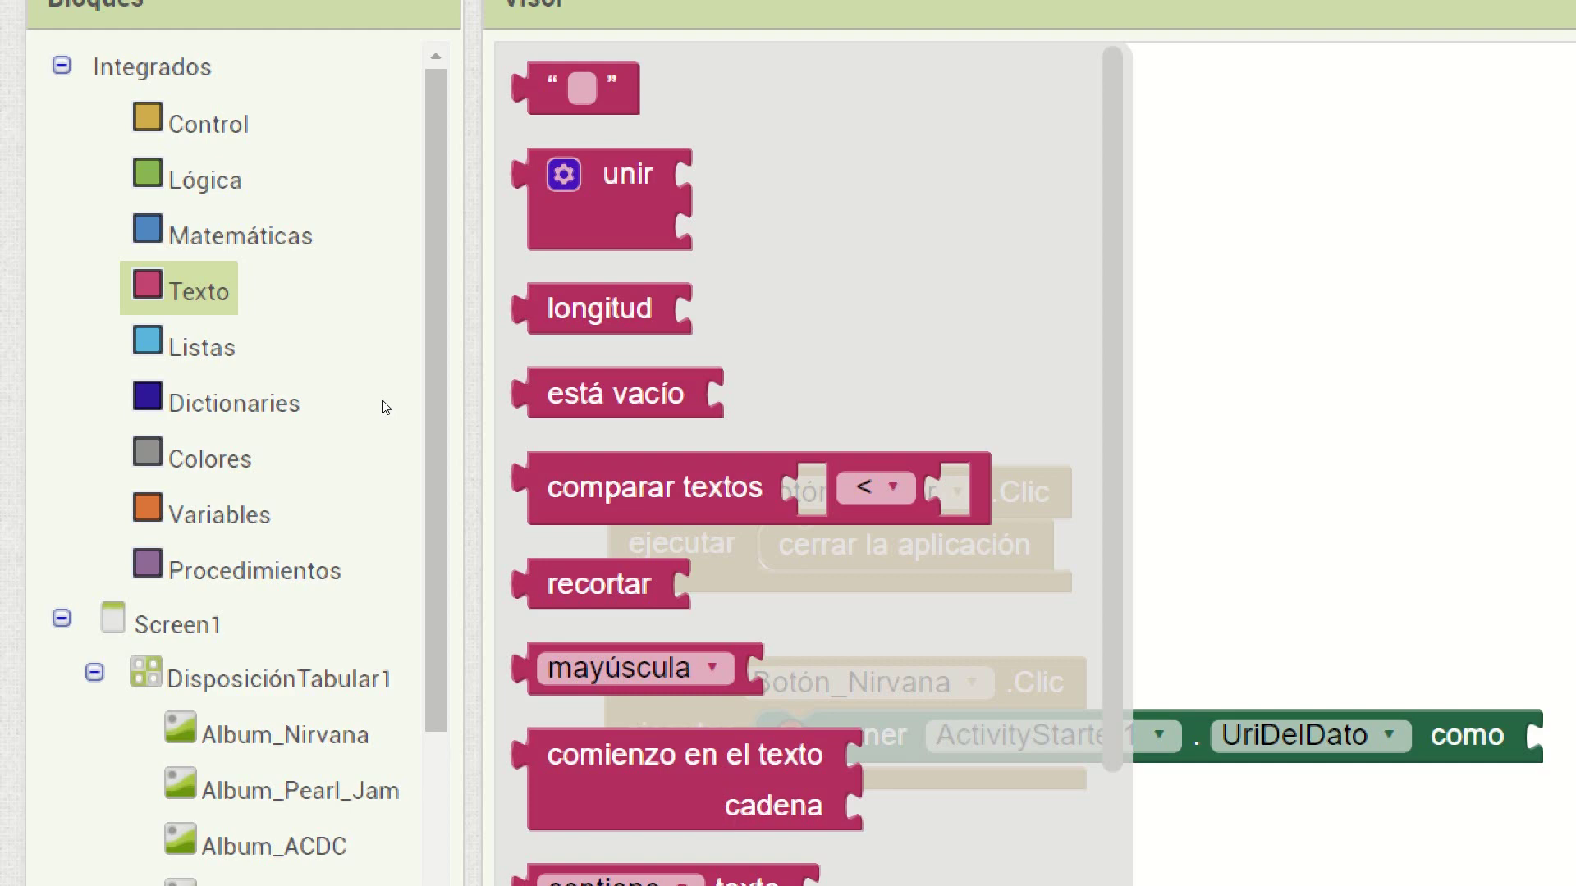
drag(582, 87, 1575, 733)
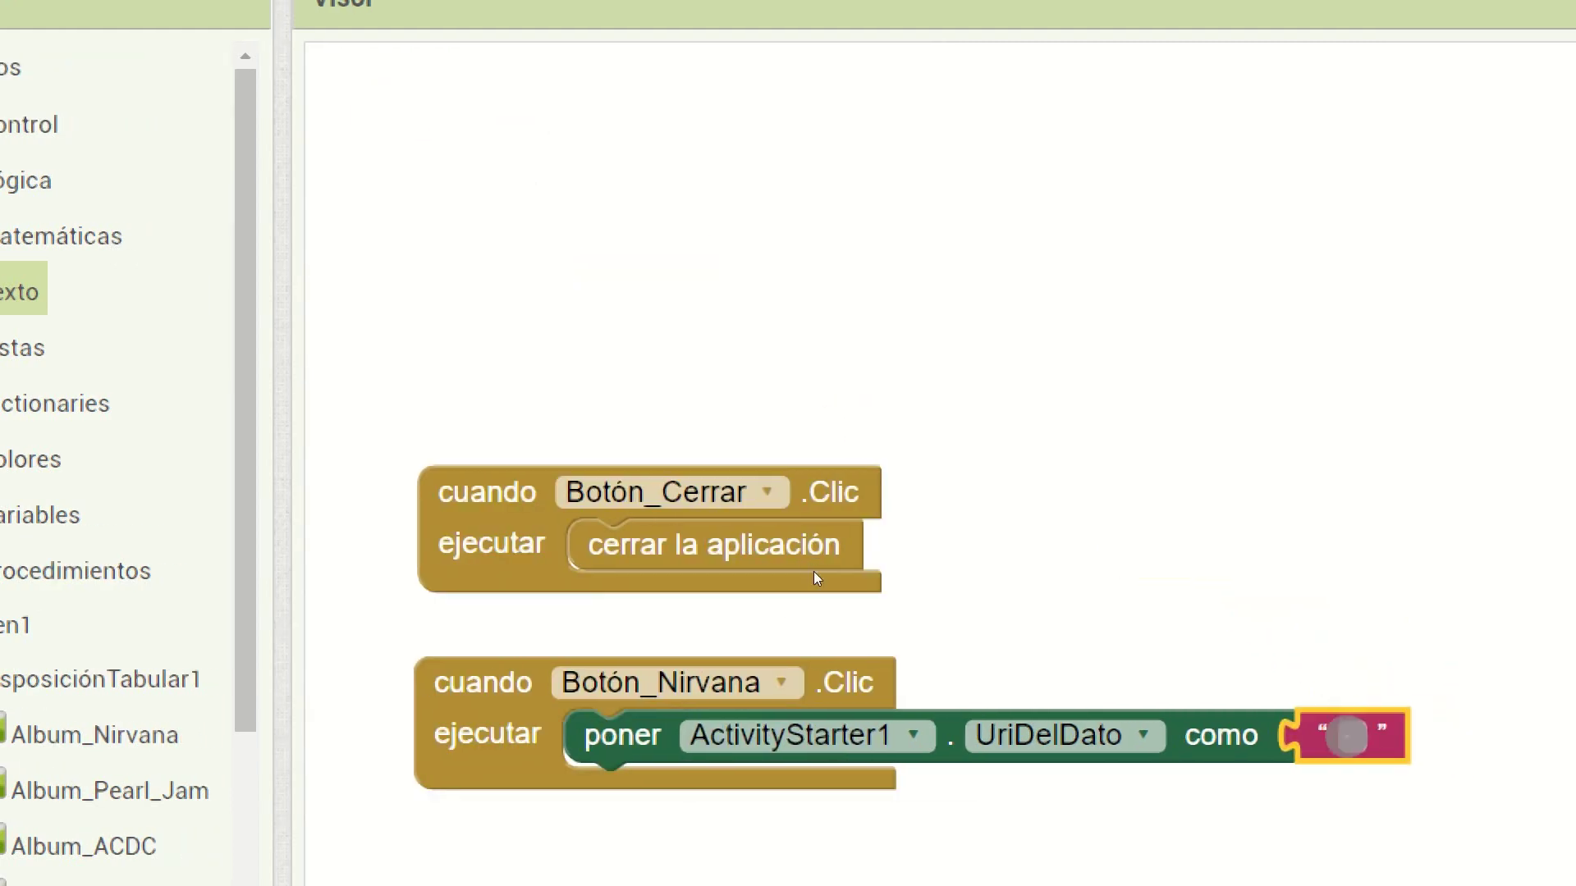
Insert the "poner ActivityStarter1.Acción como" block below the UriDelDato block inside the Botón_Nirvana.Clic event
scroll(767, 628, down, 3)
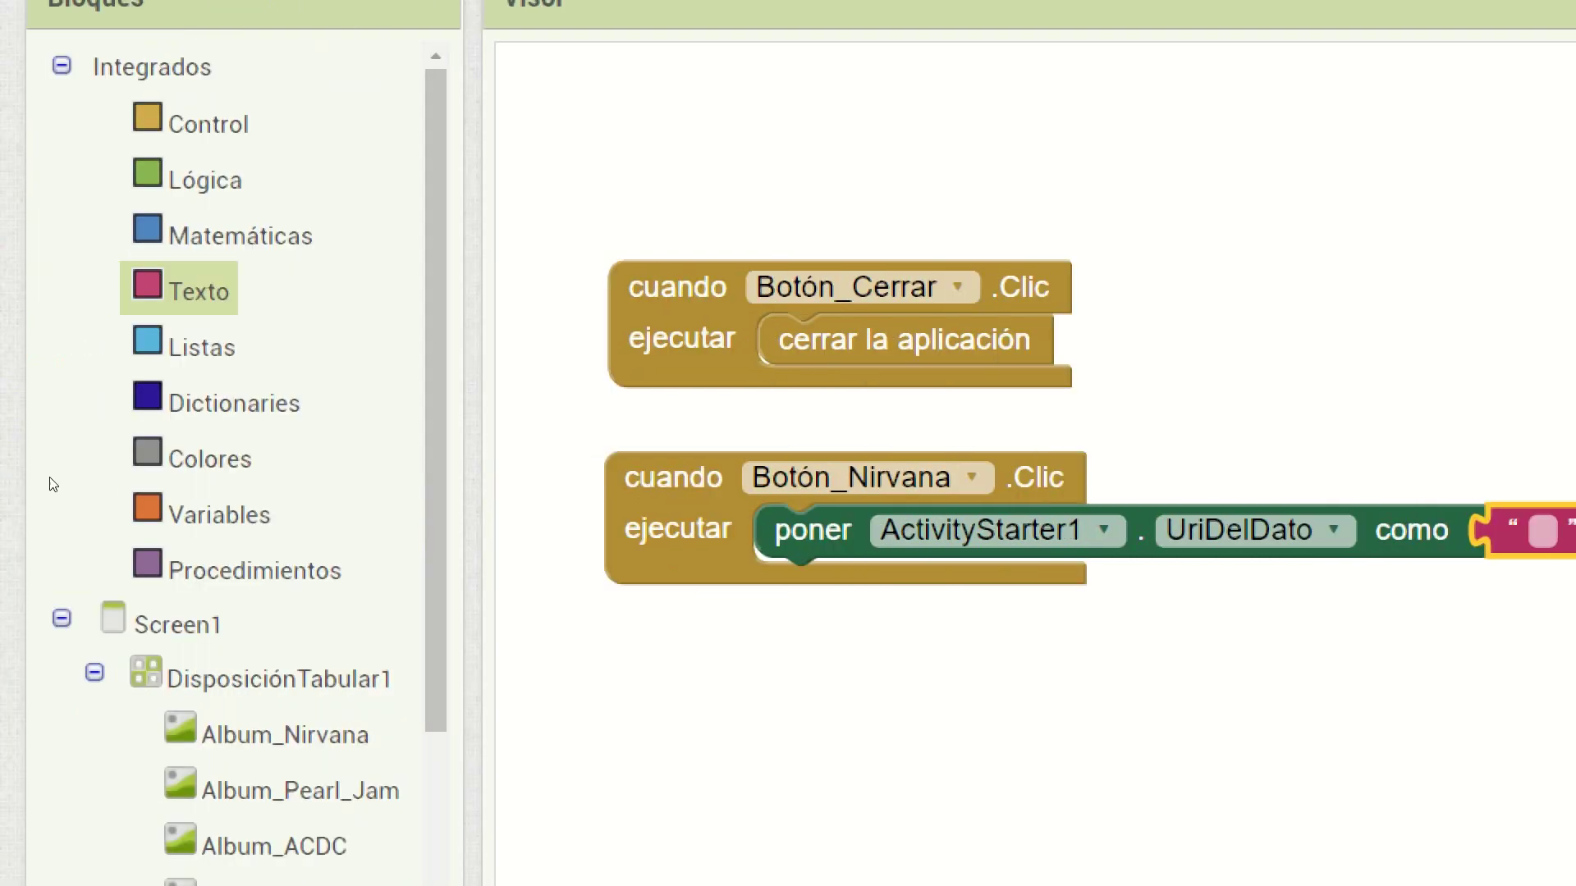
scroll(226, 591, down, 5)
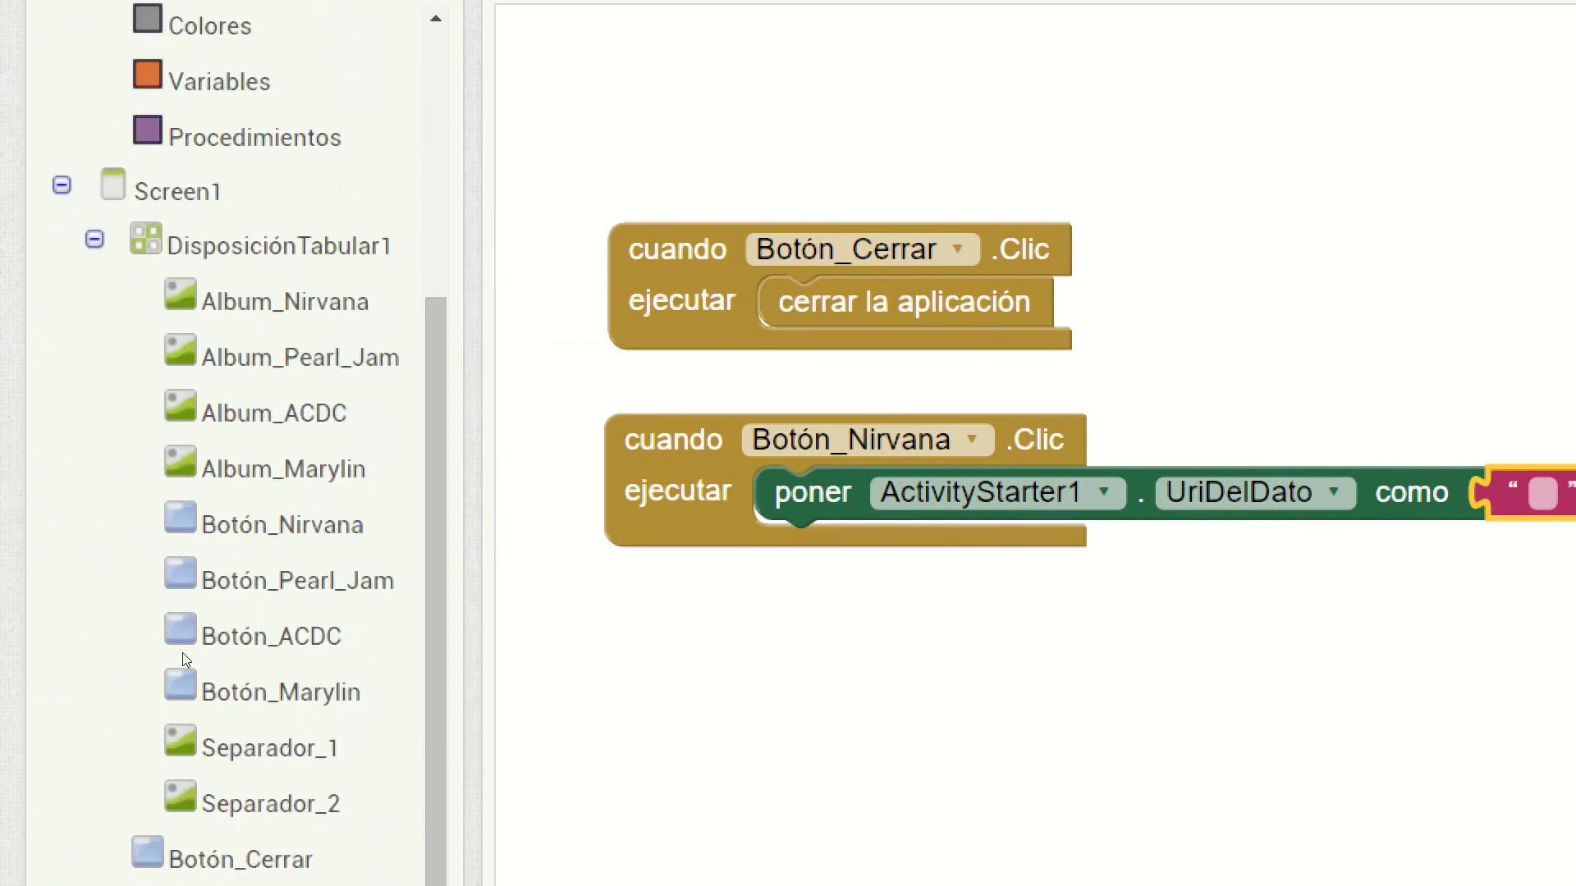
scroll(196, 647, down, 2)
click(205, 744)
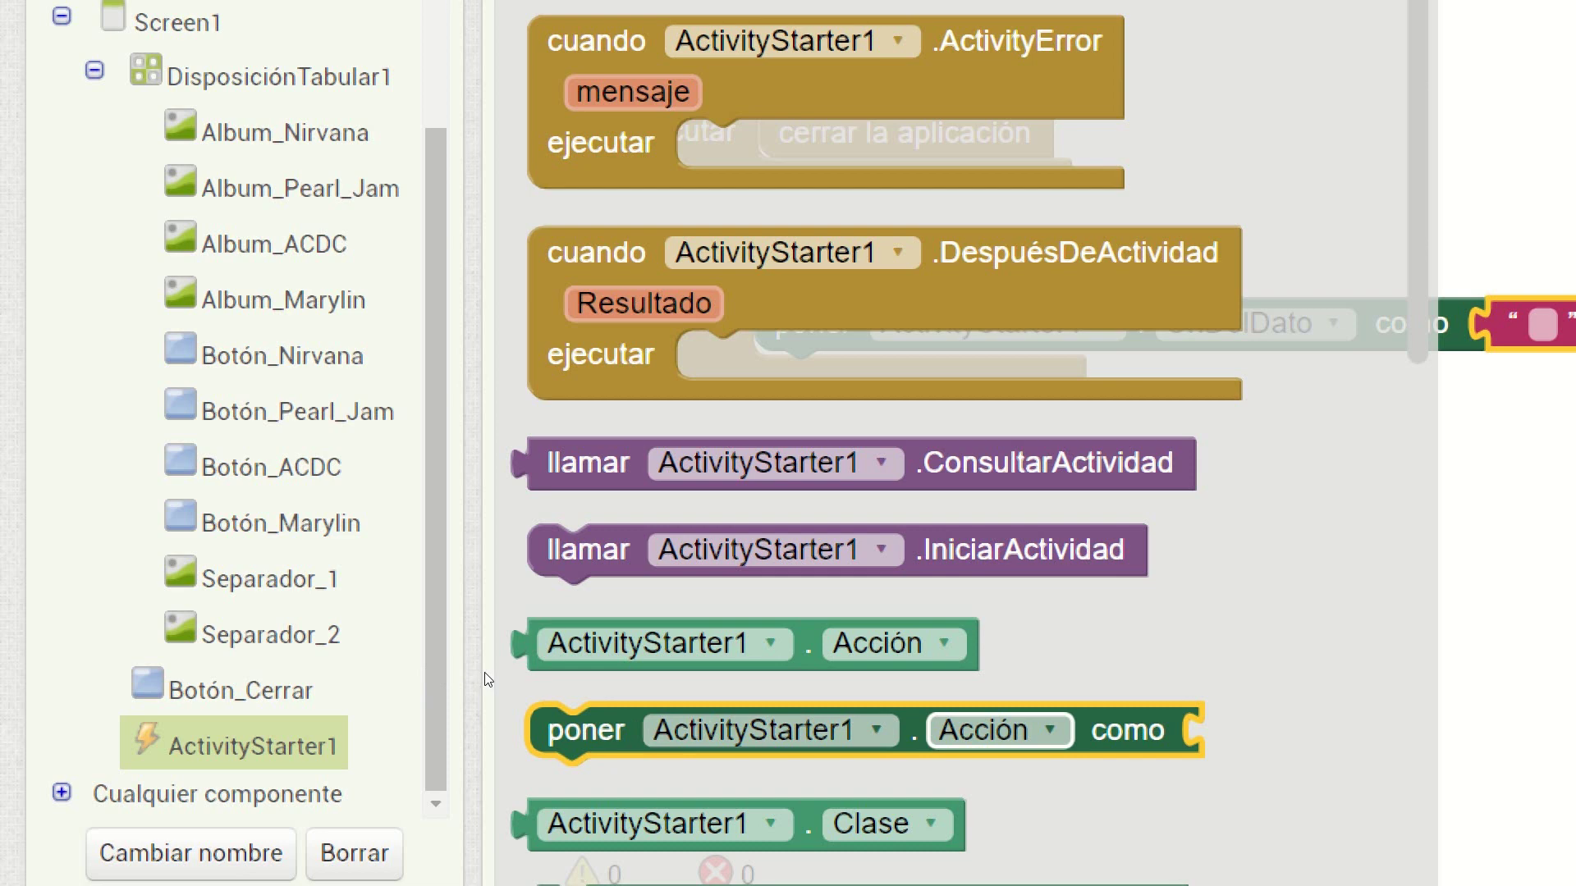
drag(608, 730, 829, 371)
mouse_move(874, 420)
mouse_down()
mouse_move(854, 397)
mouse_move(859, 416)
mouse_up()
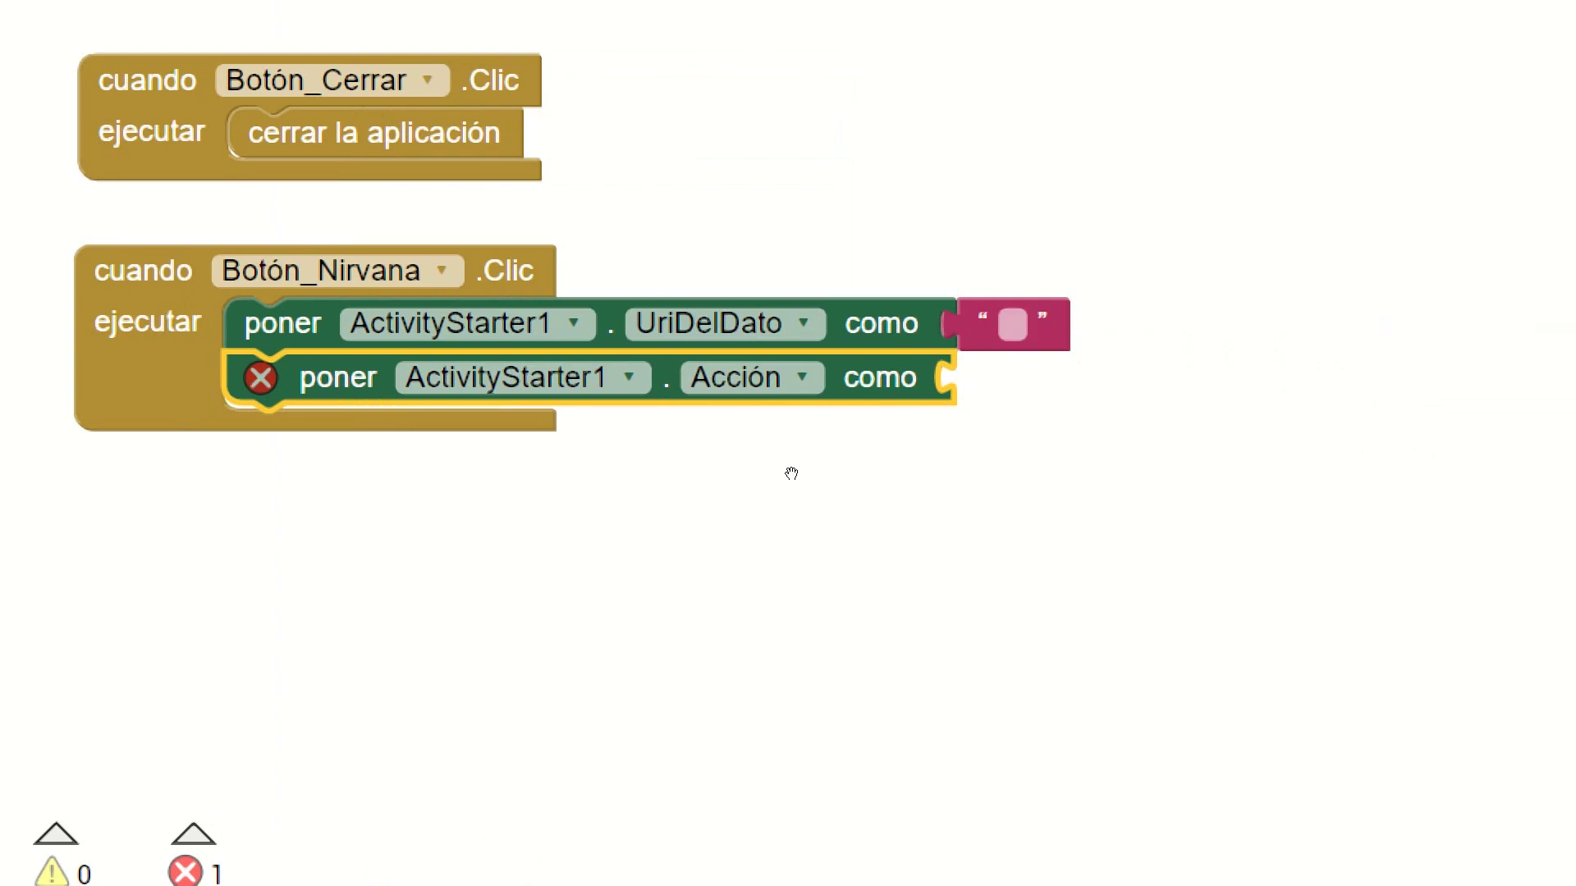
scroll(115, 312, up, 5)
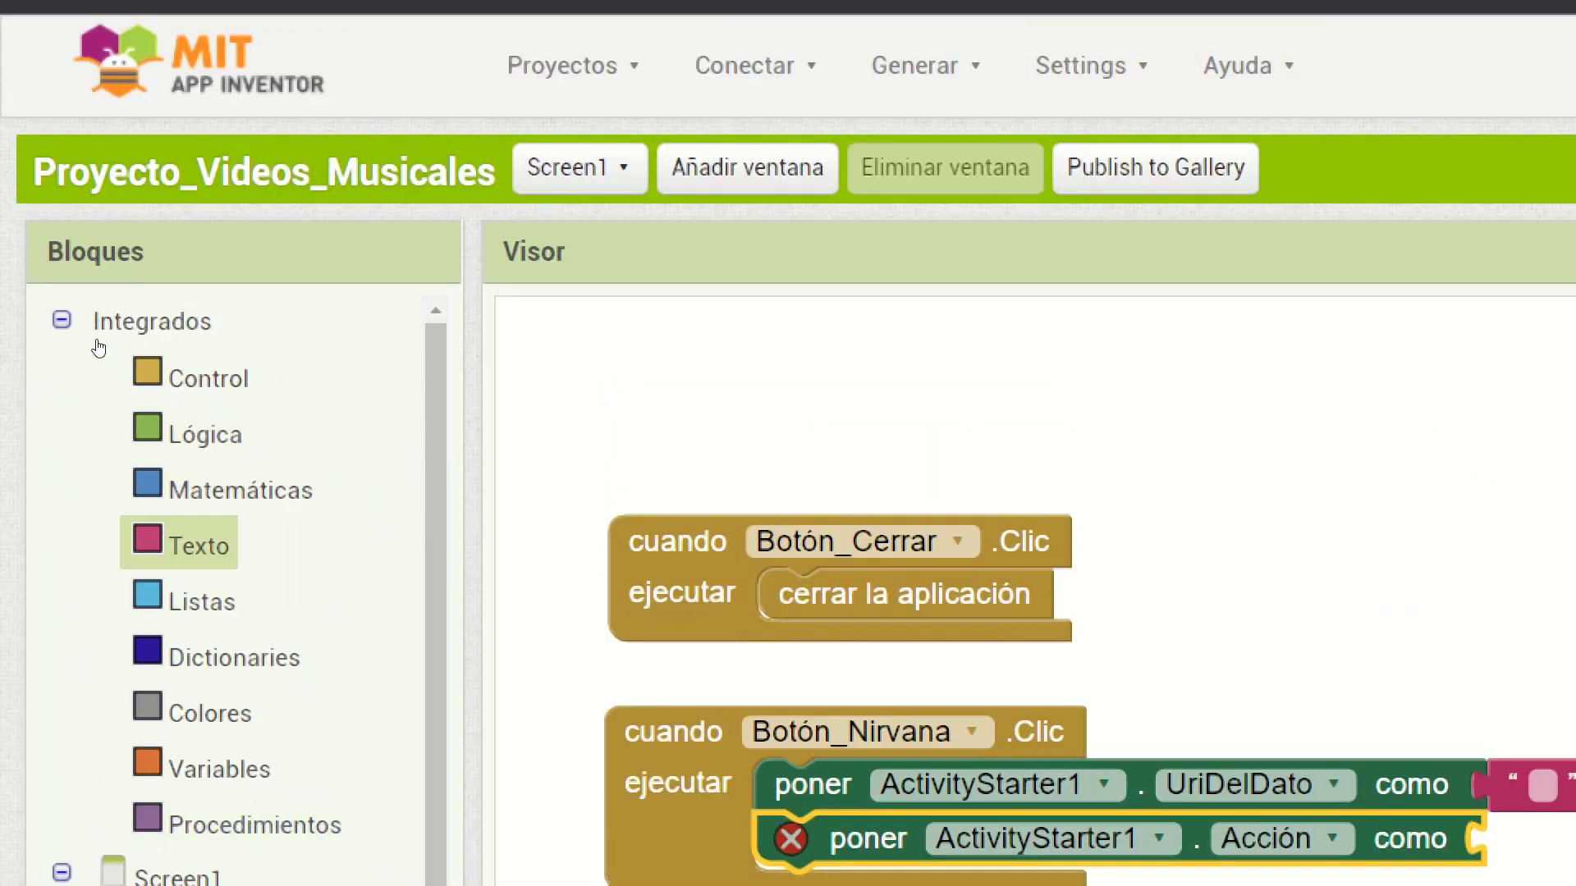
click(197, 546)
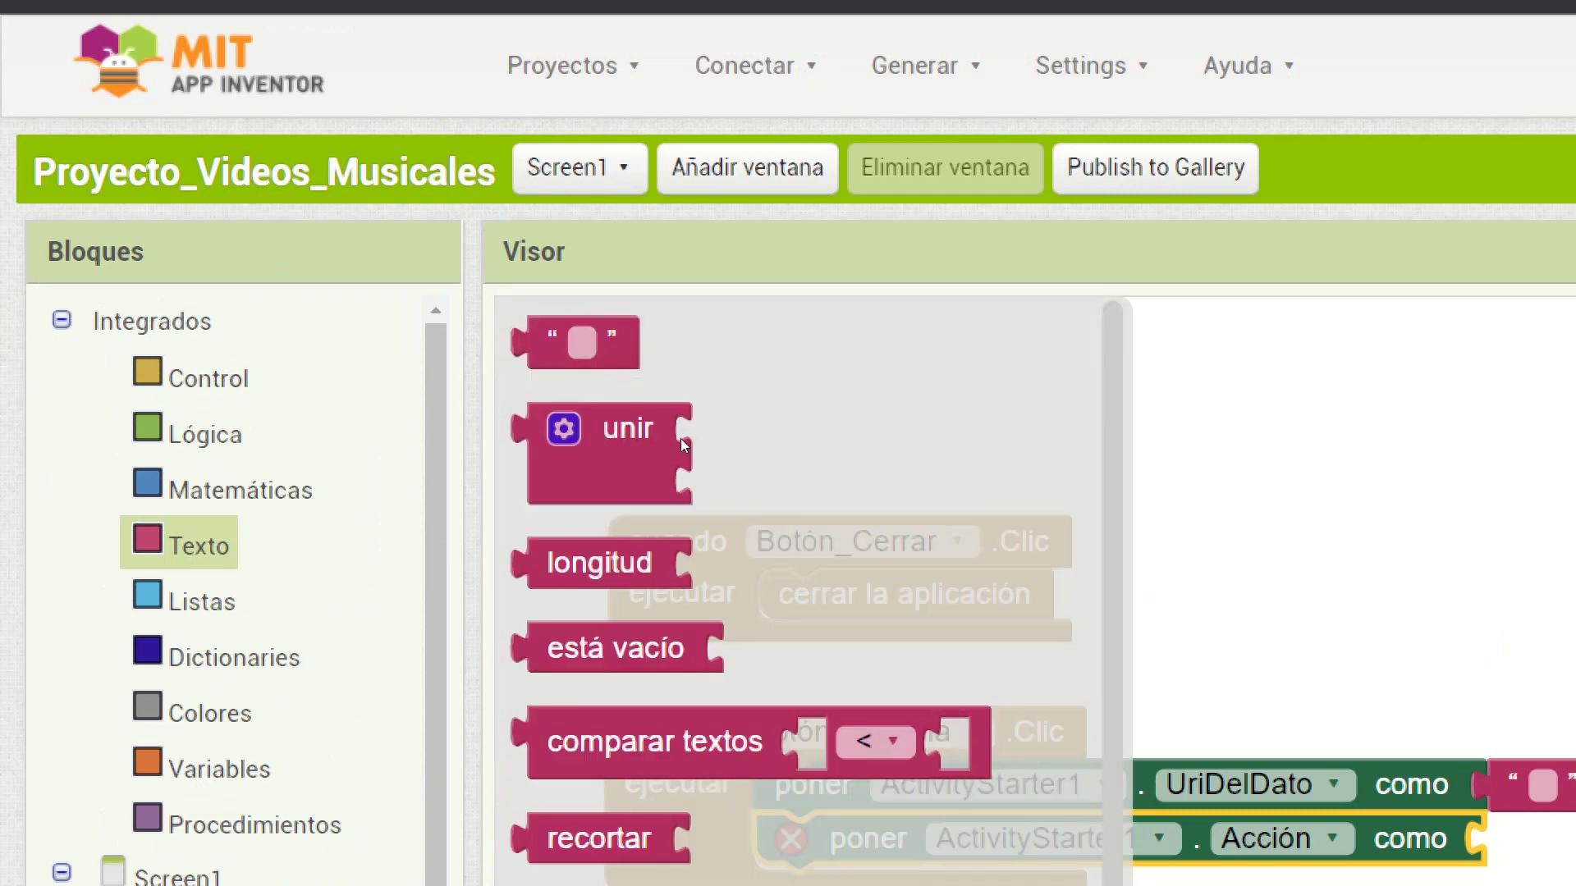
click(691, 417)
scroll(863, 527, down, 2)
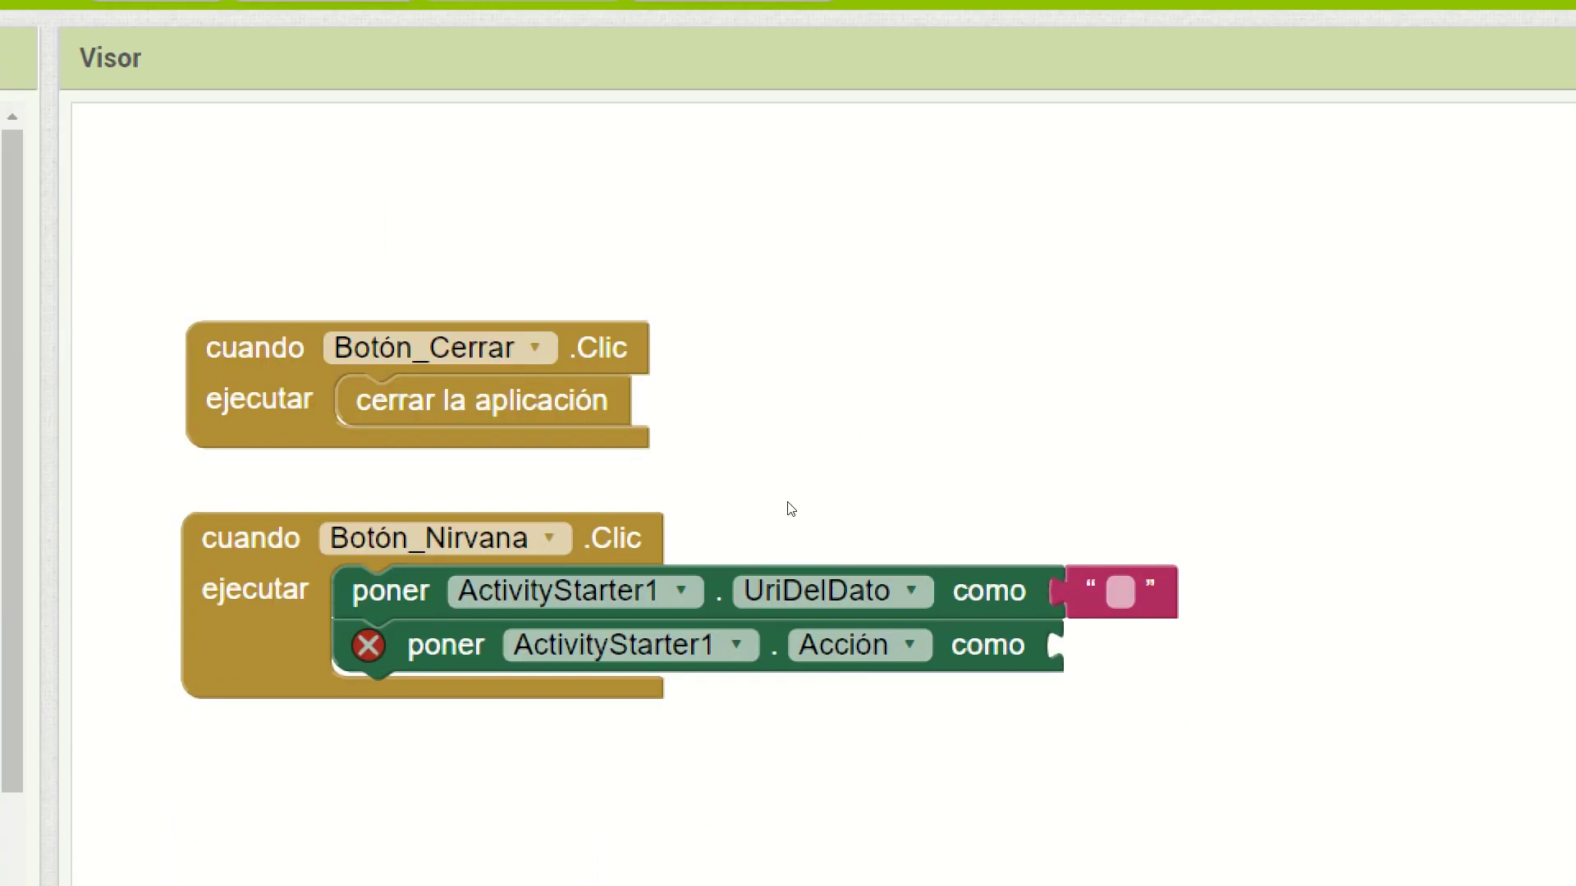
Duplicate the empty text block attached to UriDelDato and attach the copy to the ActivityStarter1.Acción block
right_click(1153, 607)
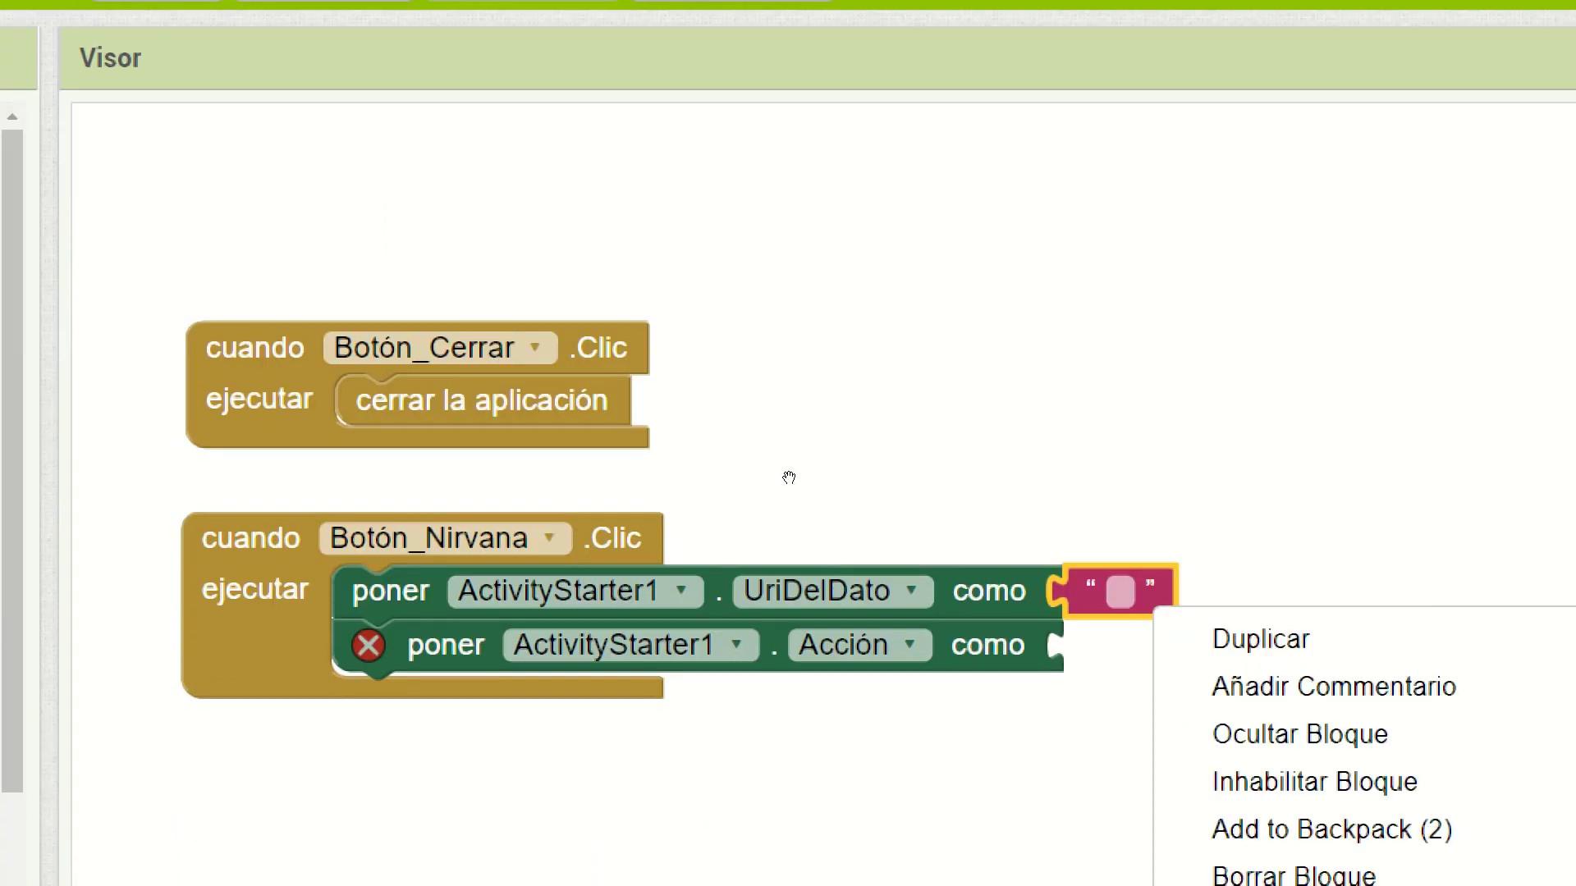
click(1260, 639)
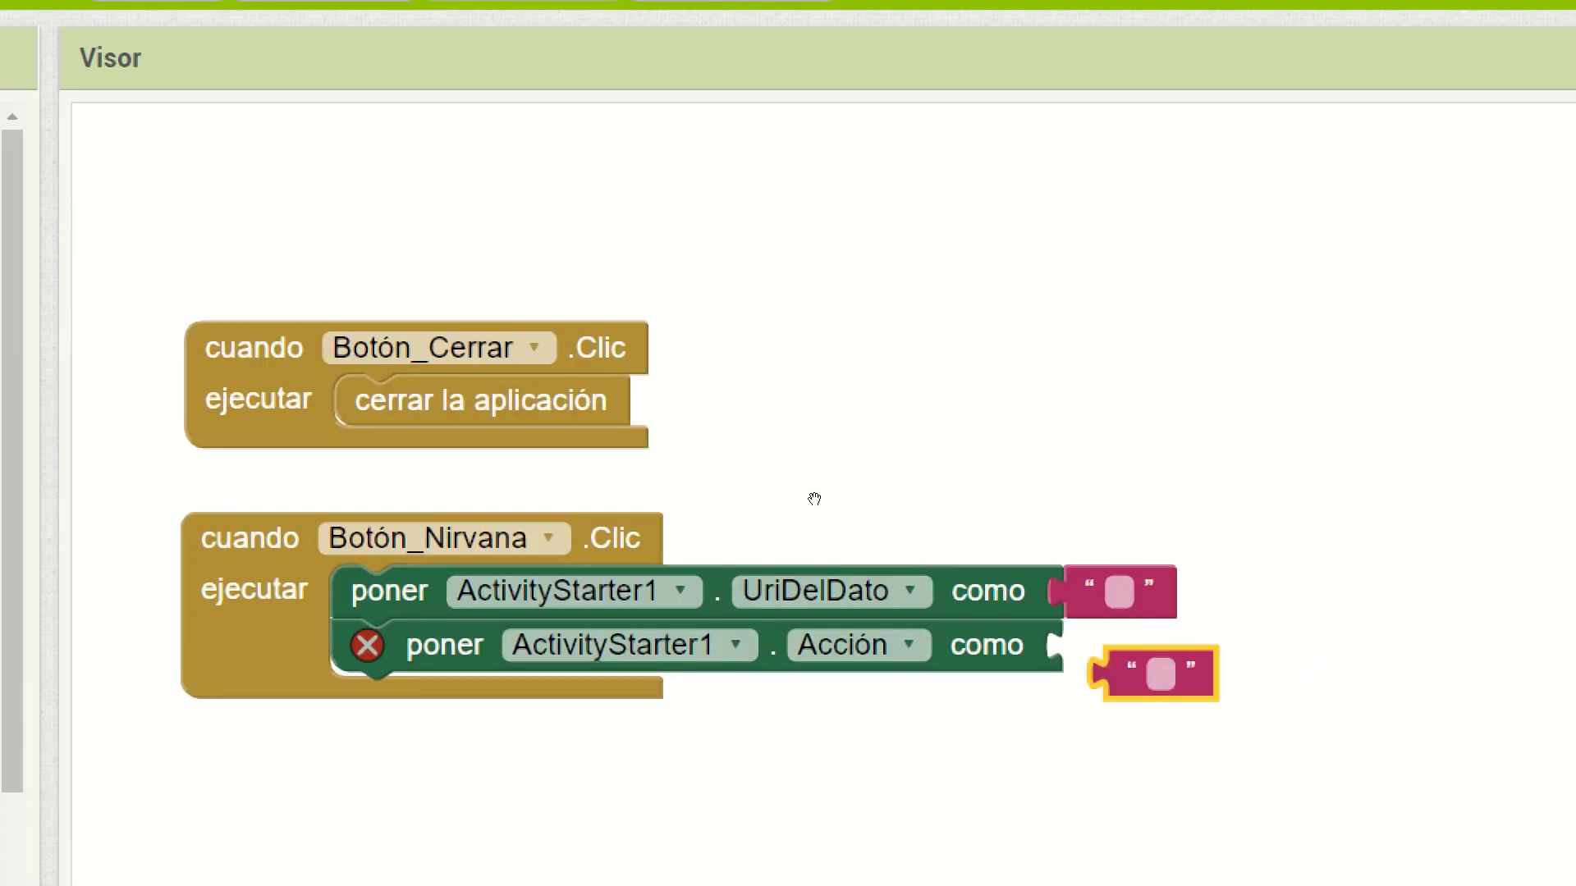
drag(1159, 673, 1132, 648)
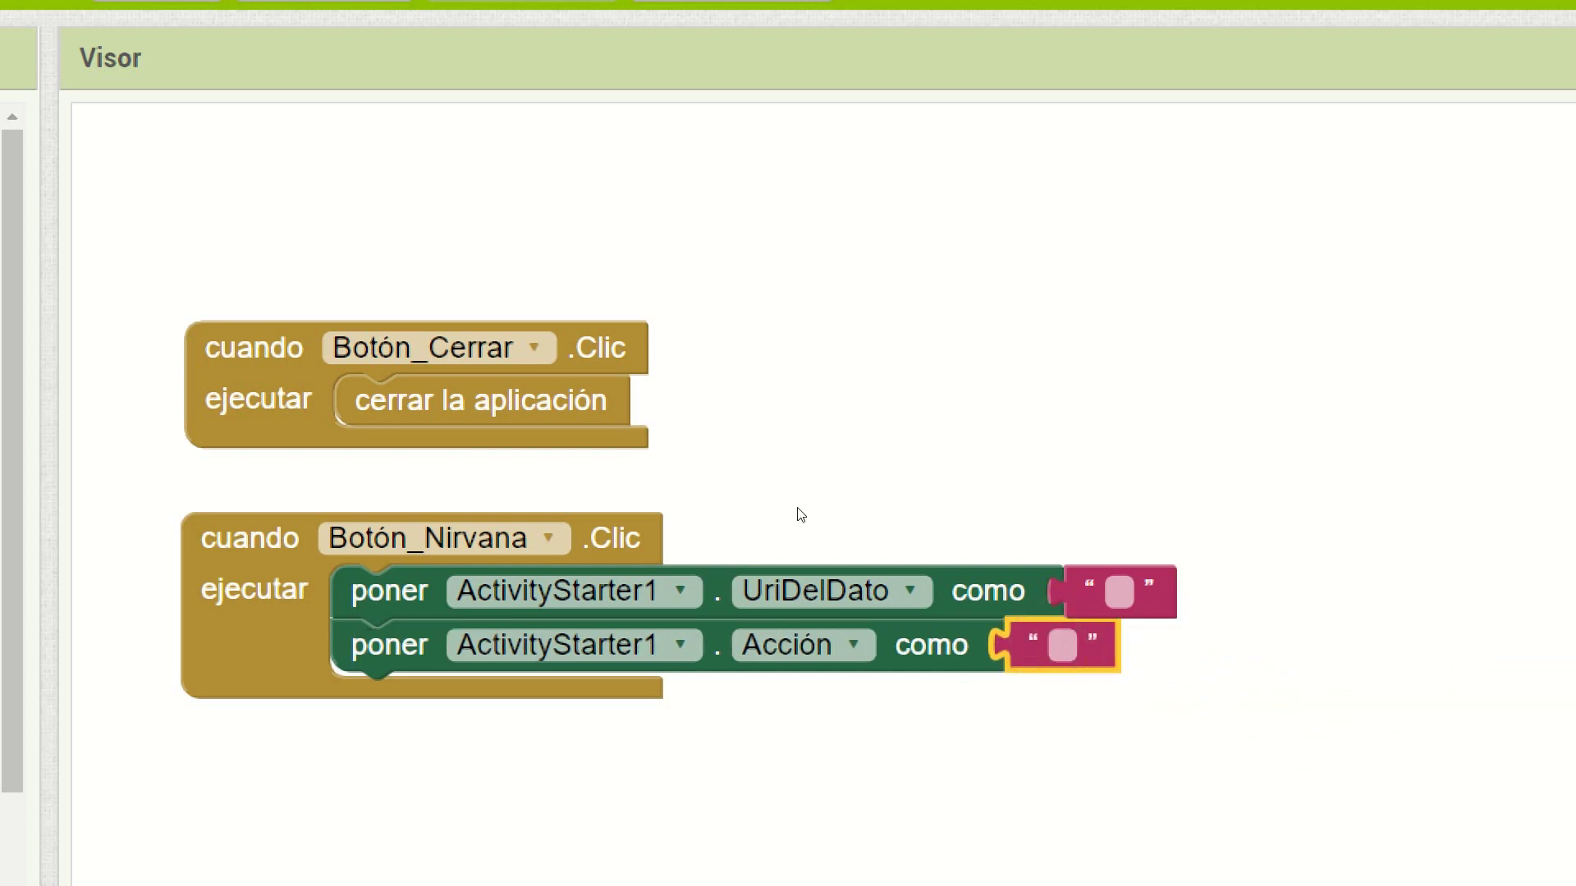
Set the text of the ActivityStarter1.Acción block to "android.intent.action.VIEW"
click(1062, 645)
scroll(912, 569, up, 1)
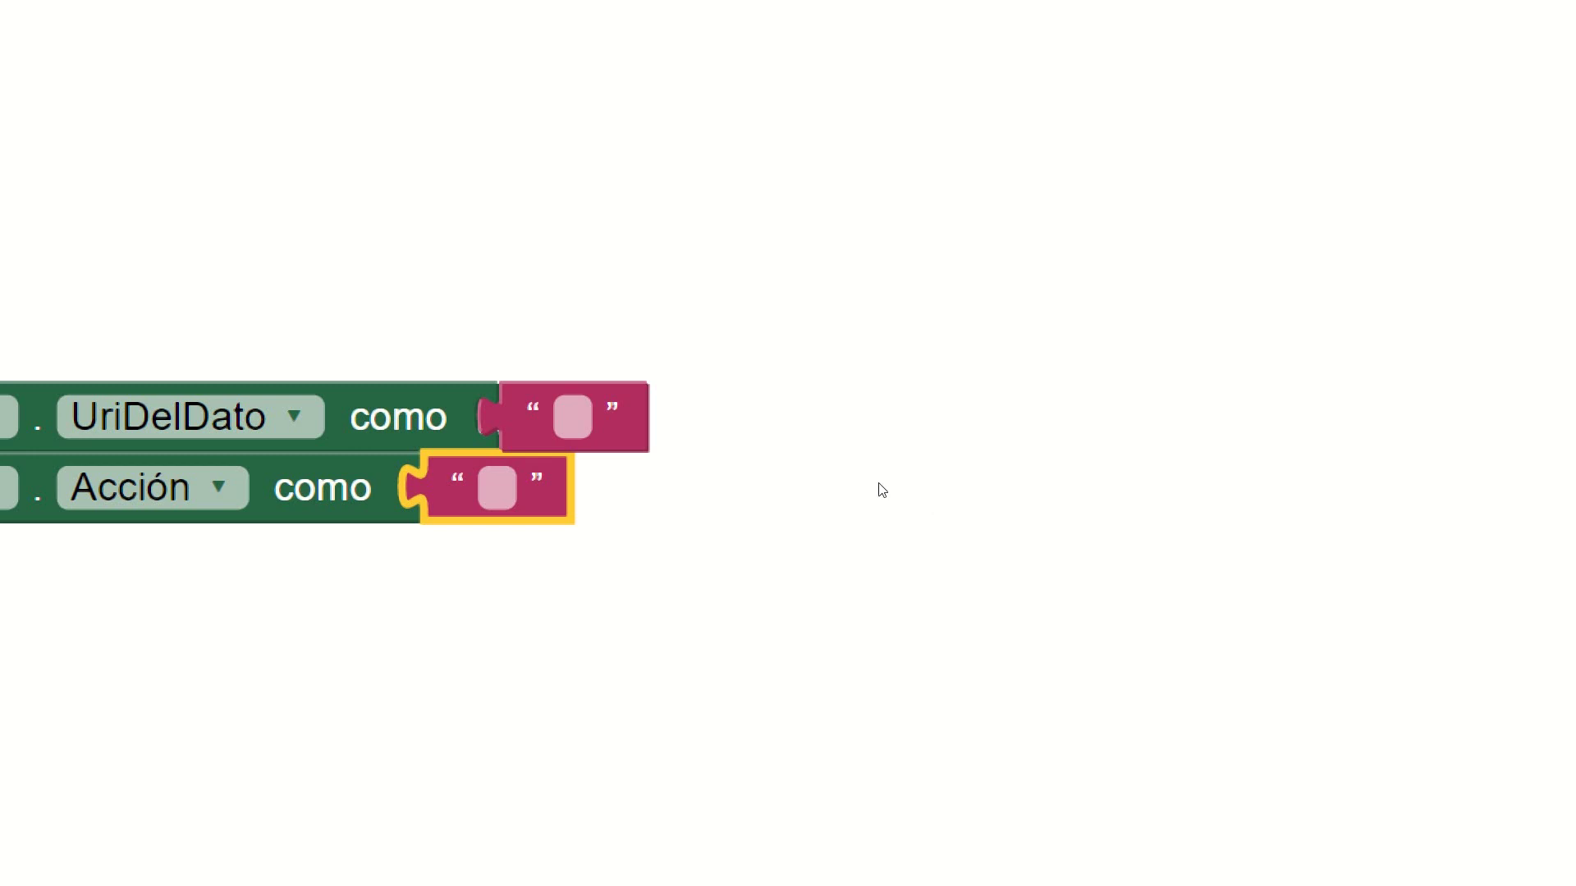
click(828, 477)
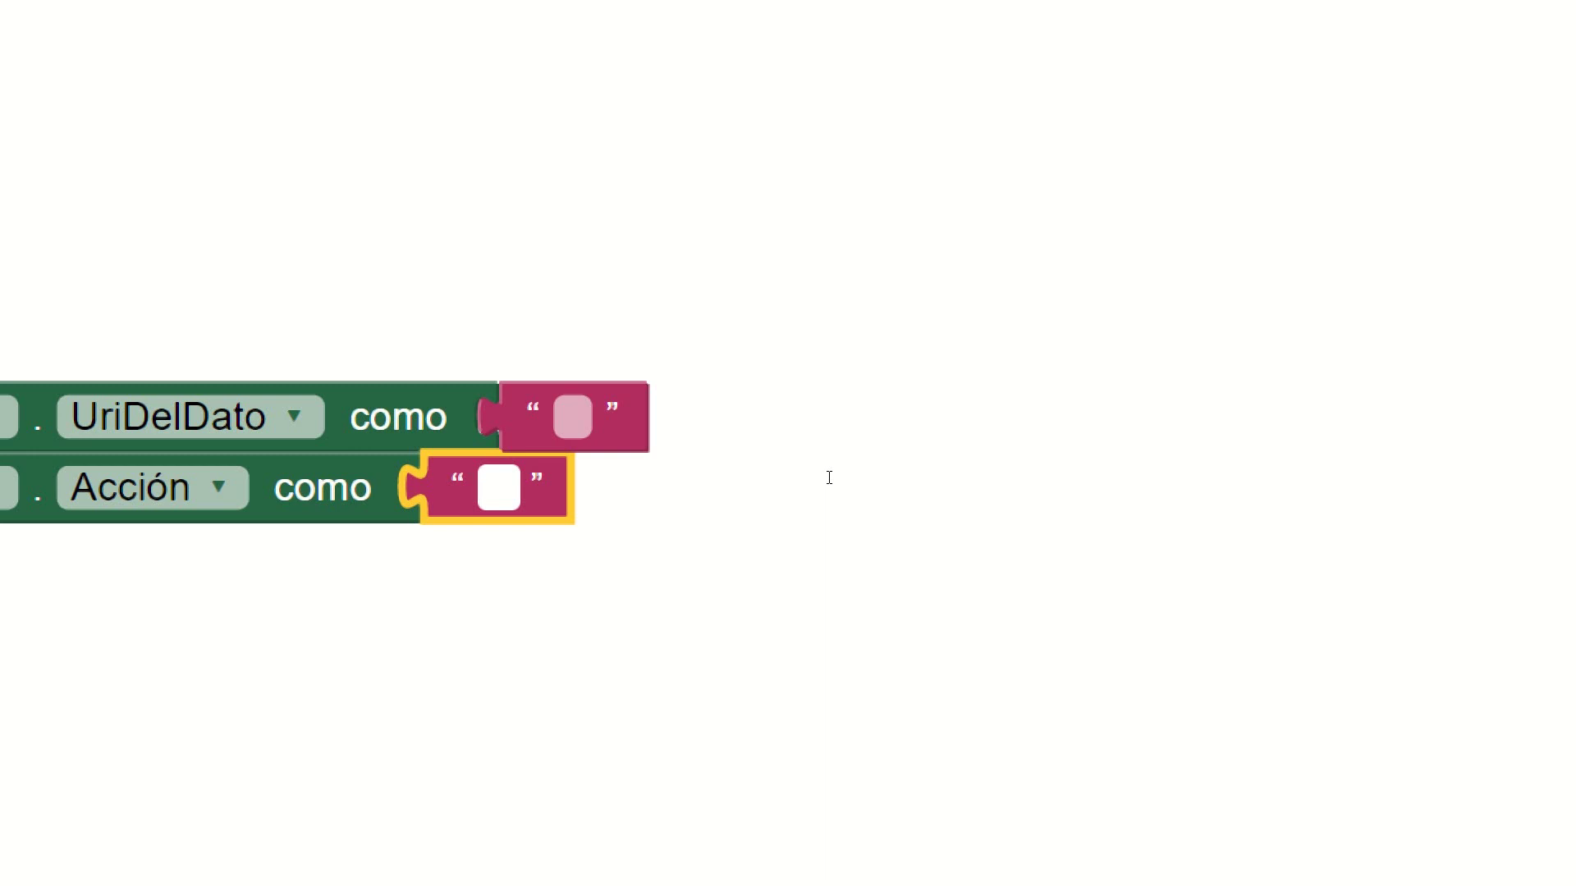
text(android.intent.)
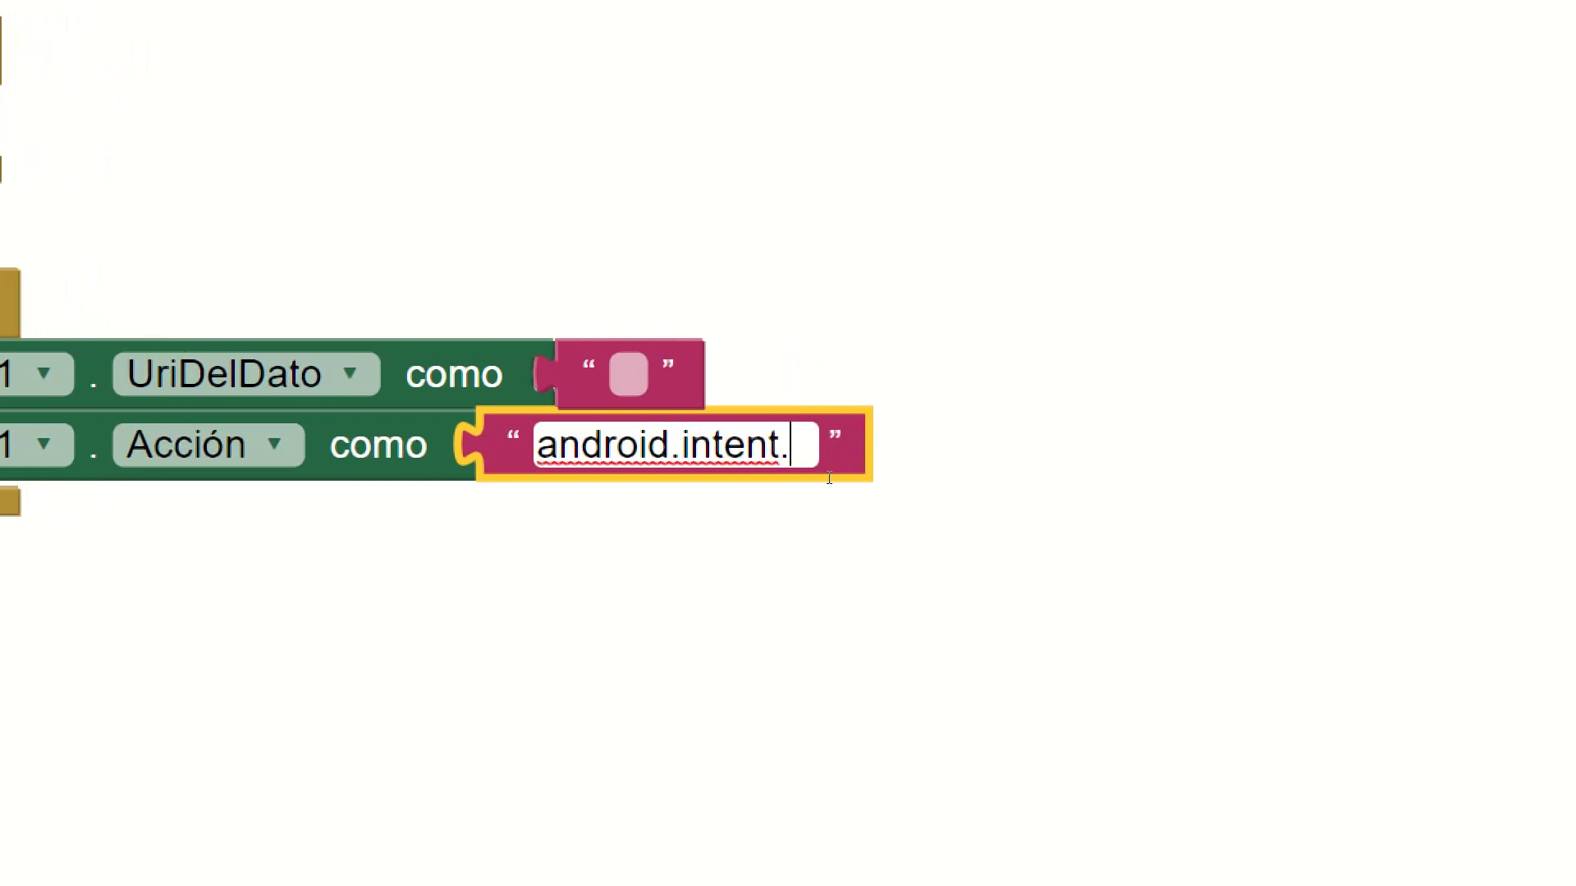
text(action.VI)
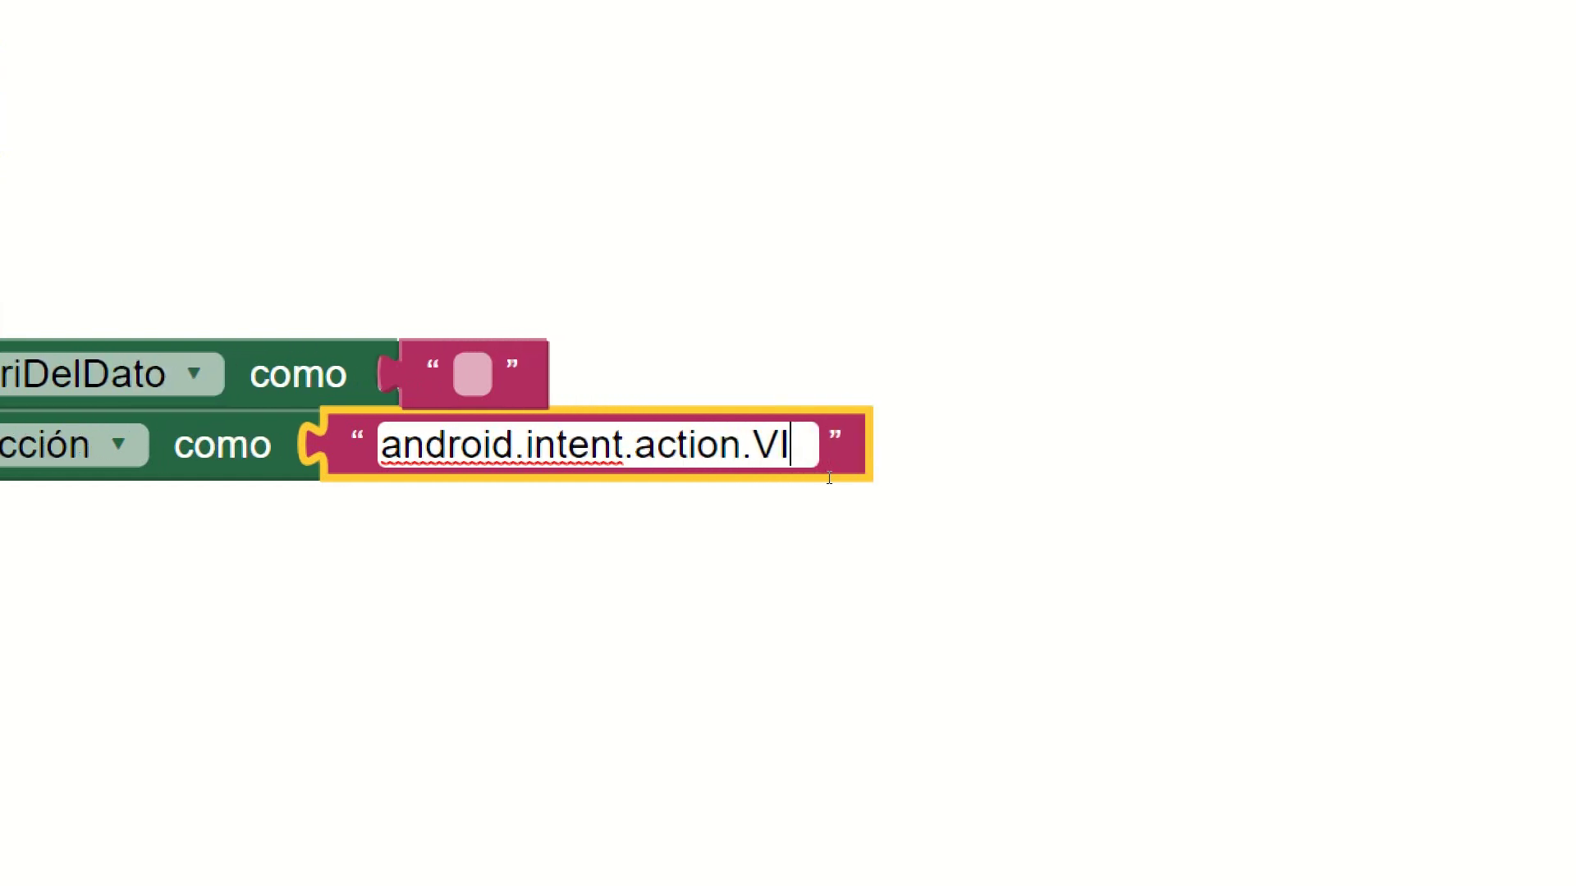
text(EW)
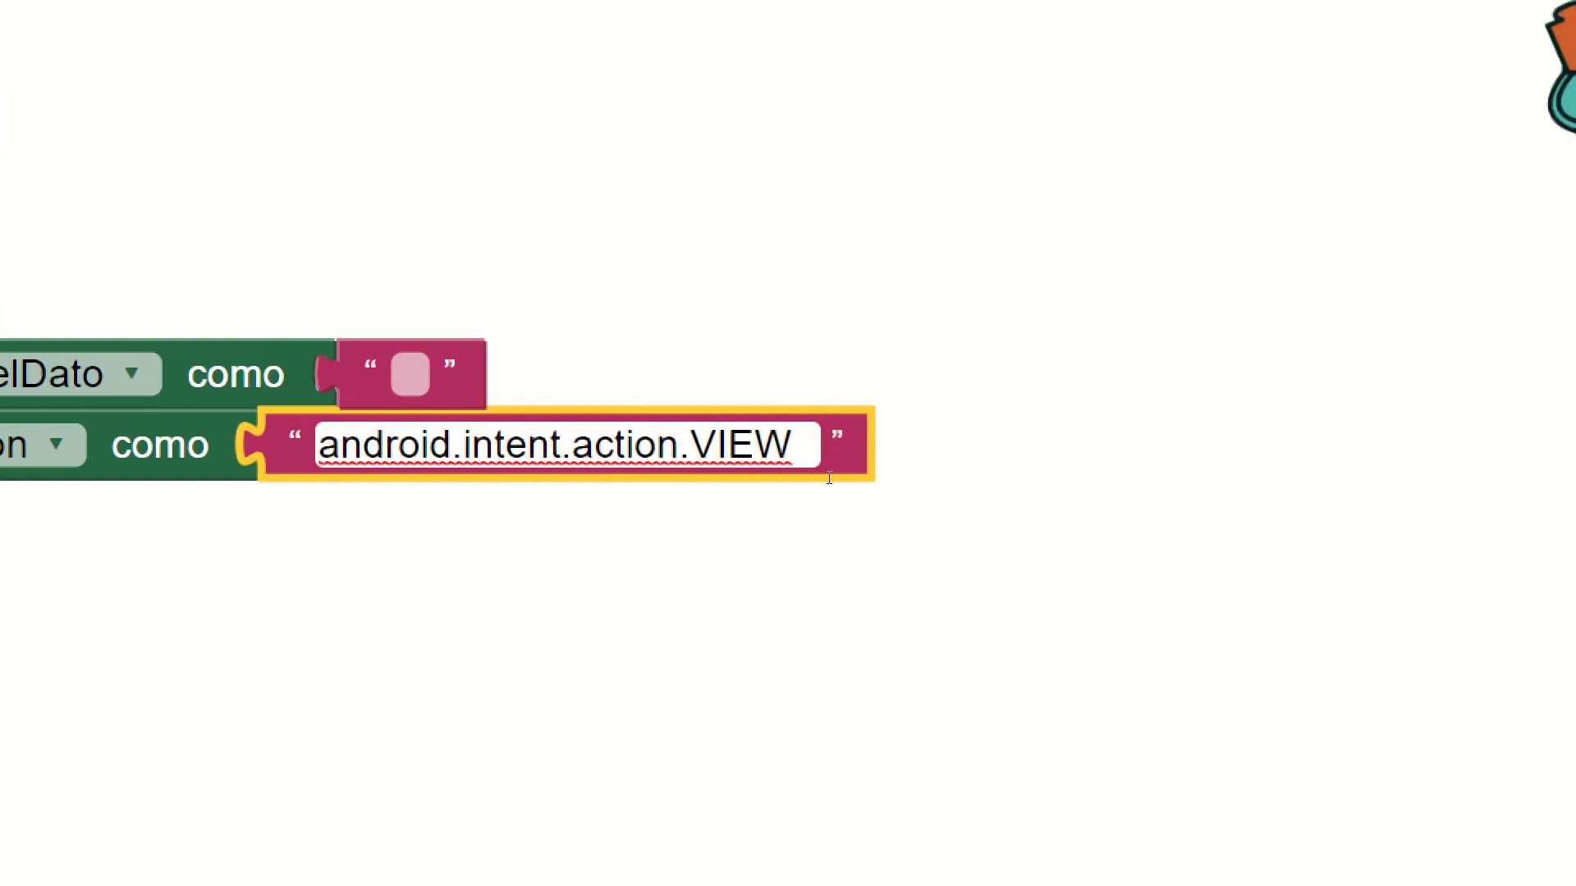